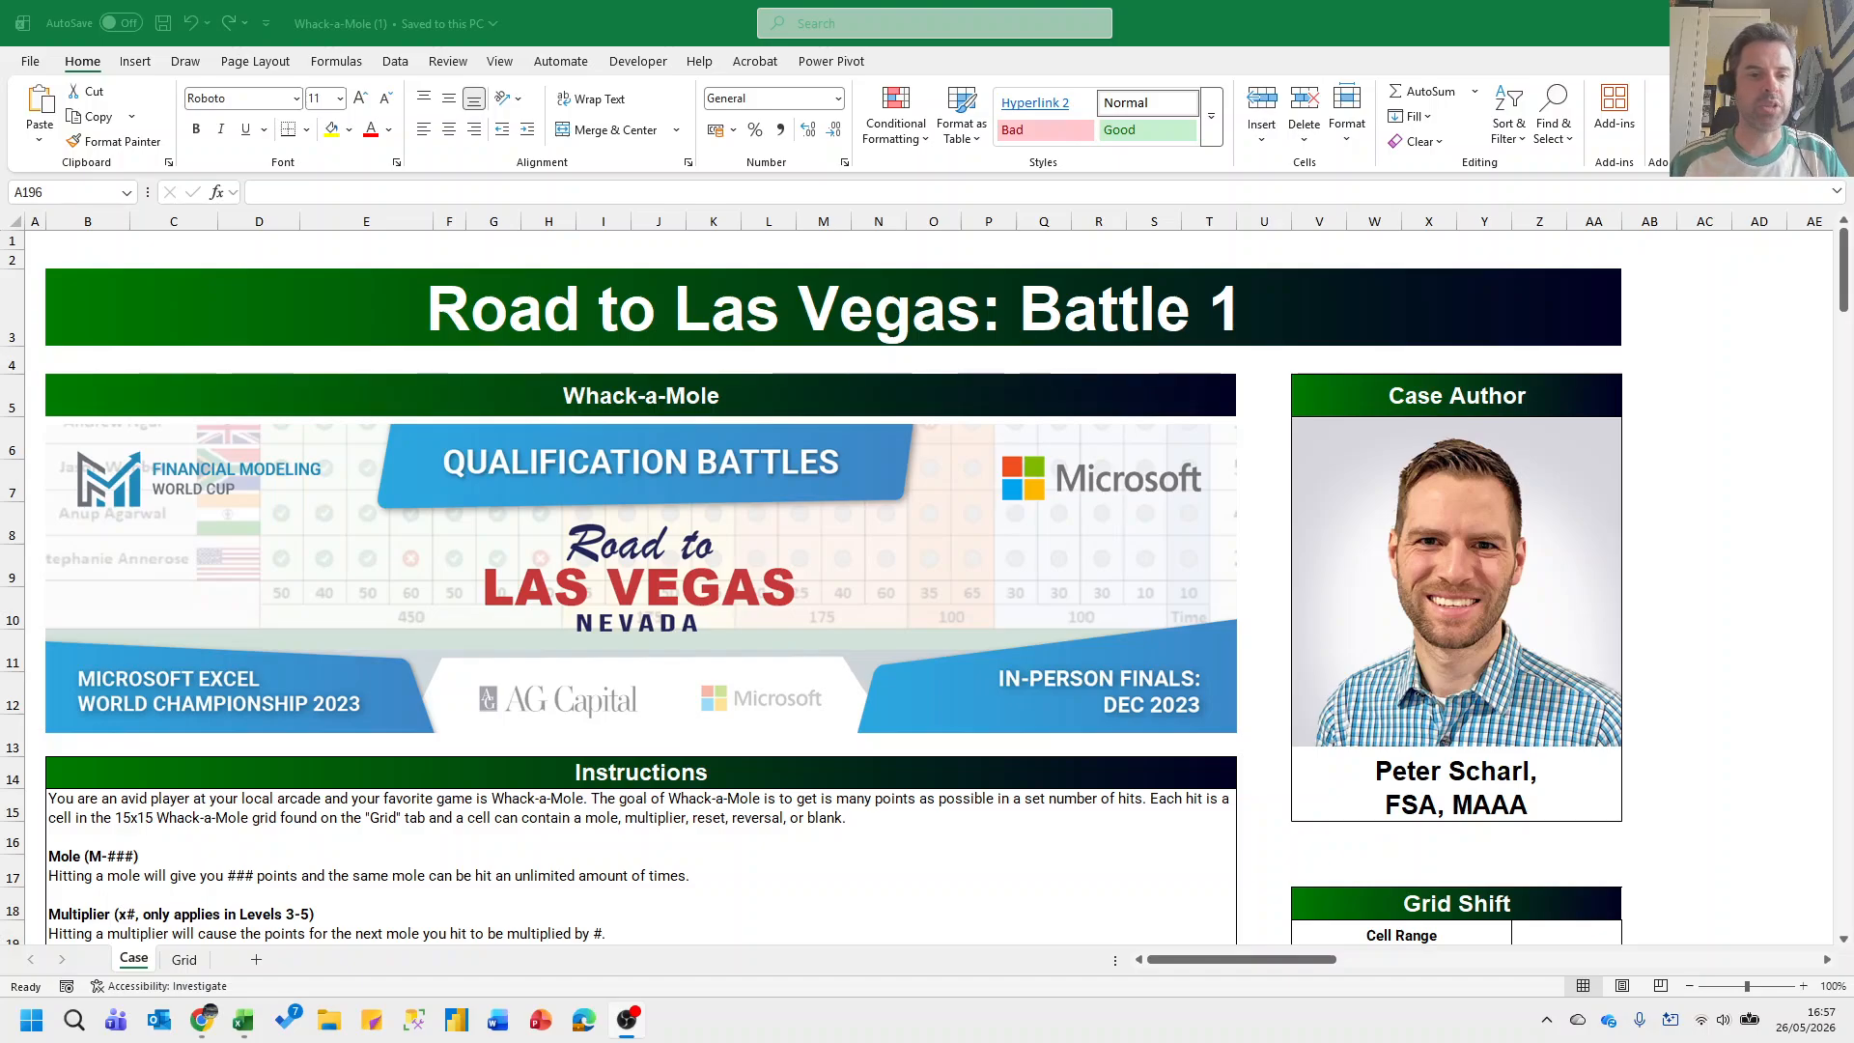
Review the Whack-a-Mole case instructions and the Grid Shift table on the Case sheet.
scroll(787, 687, down, 2)
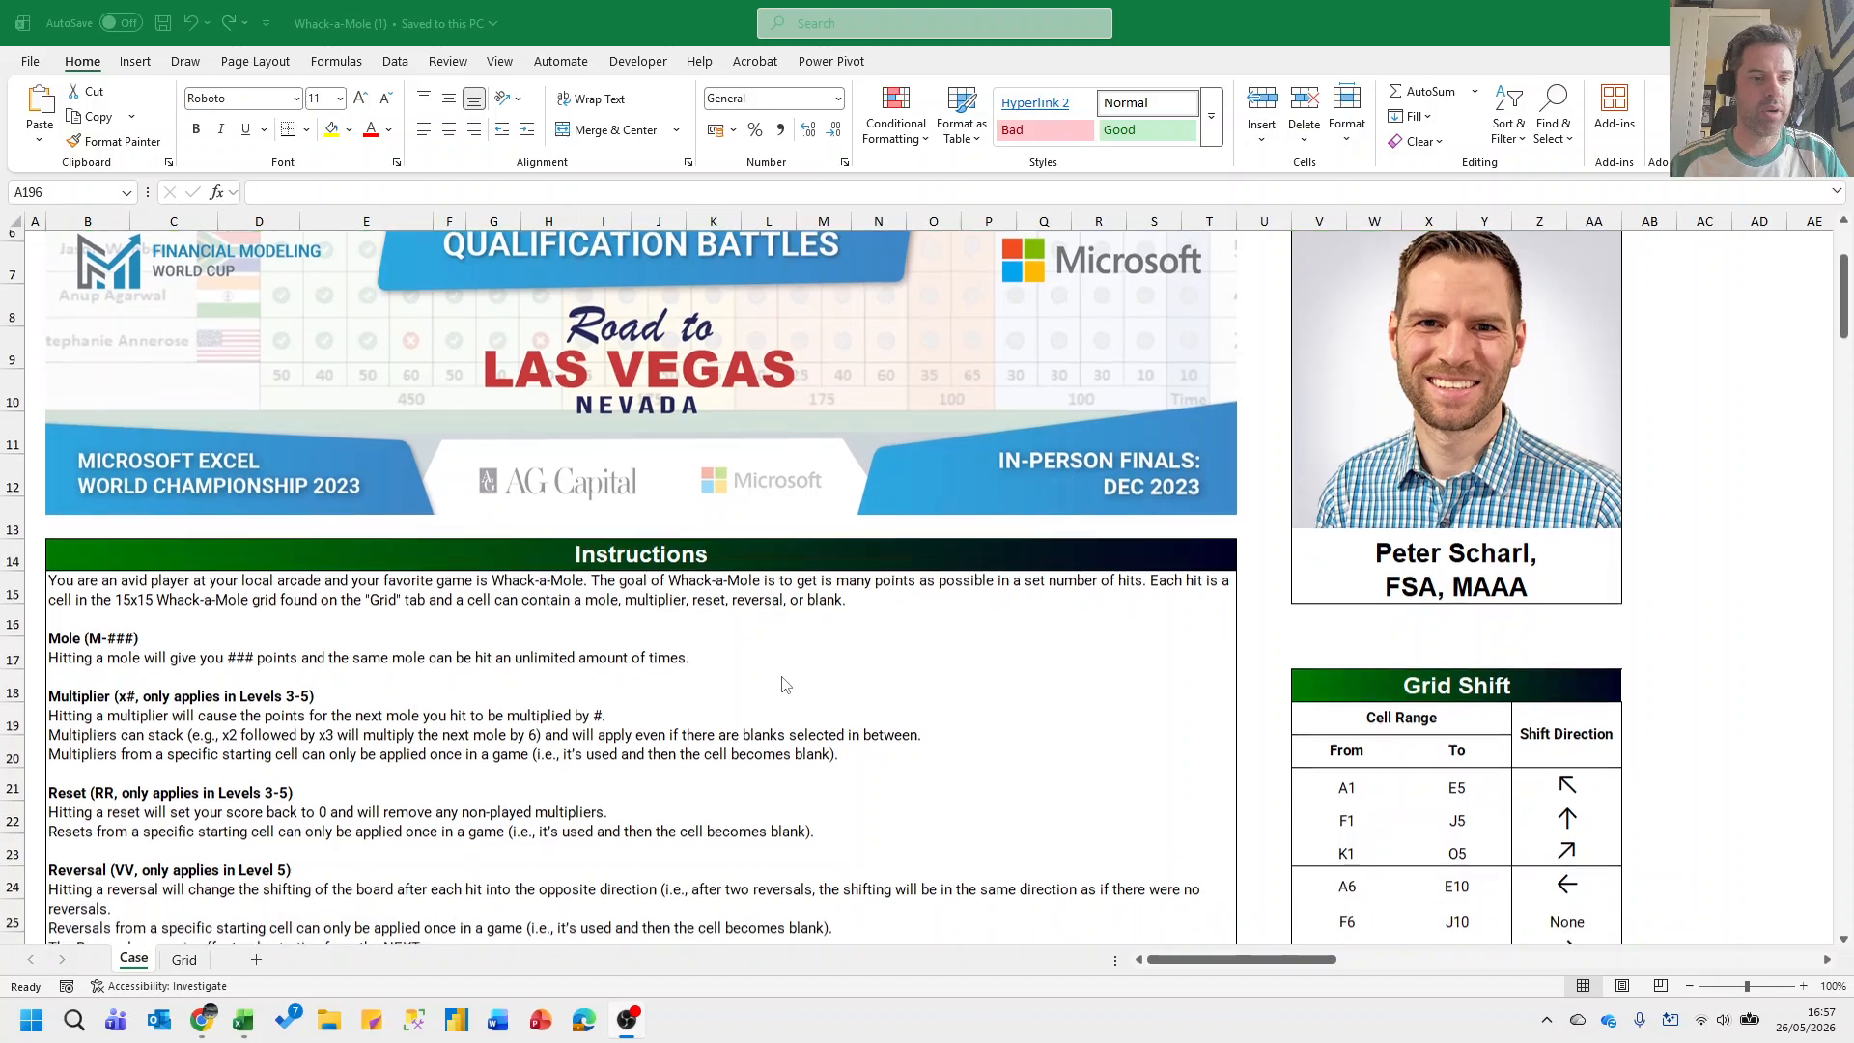
scroll(786, 666, down, 1)
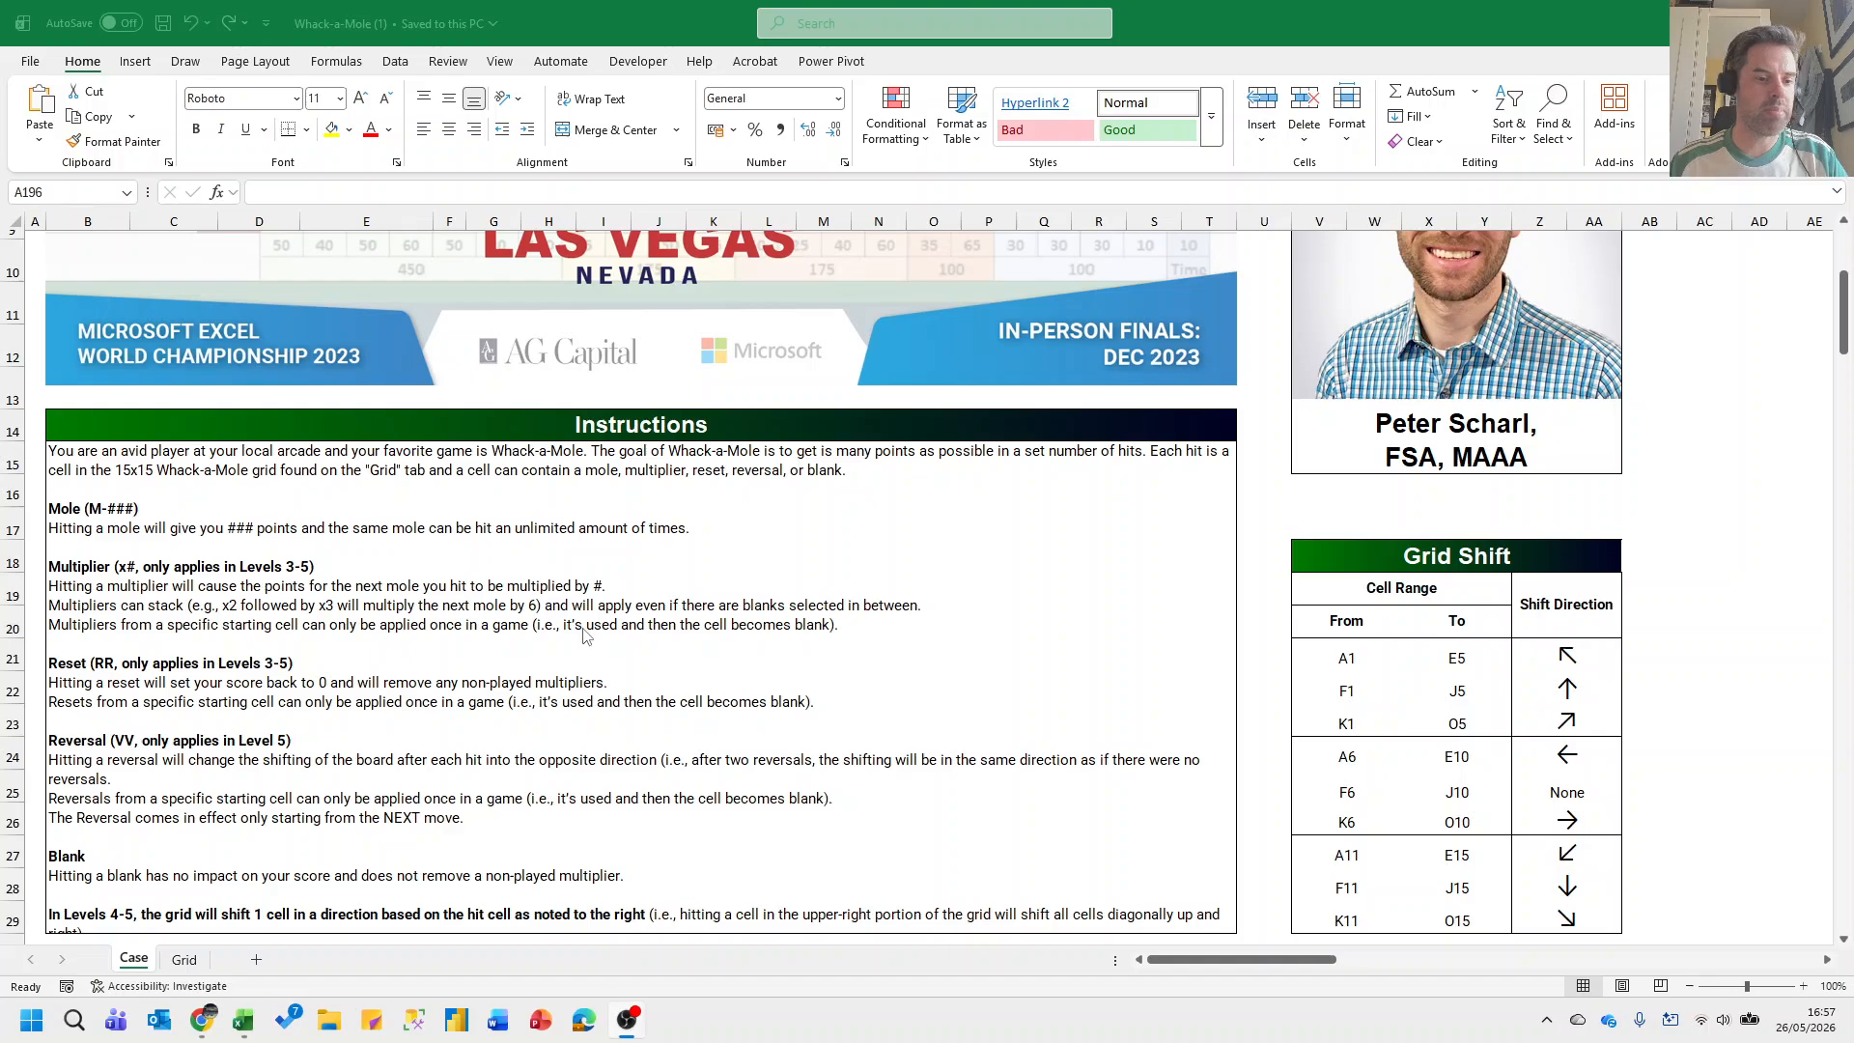
scroll(608, 559, up, 2)
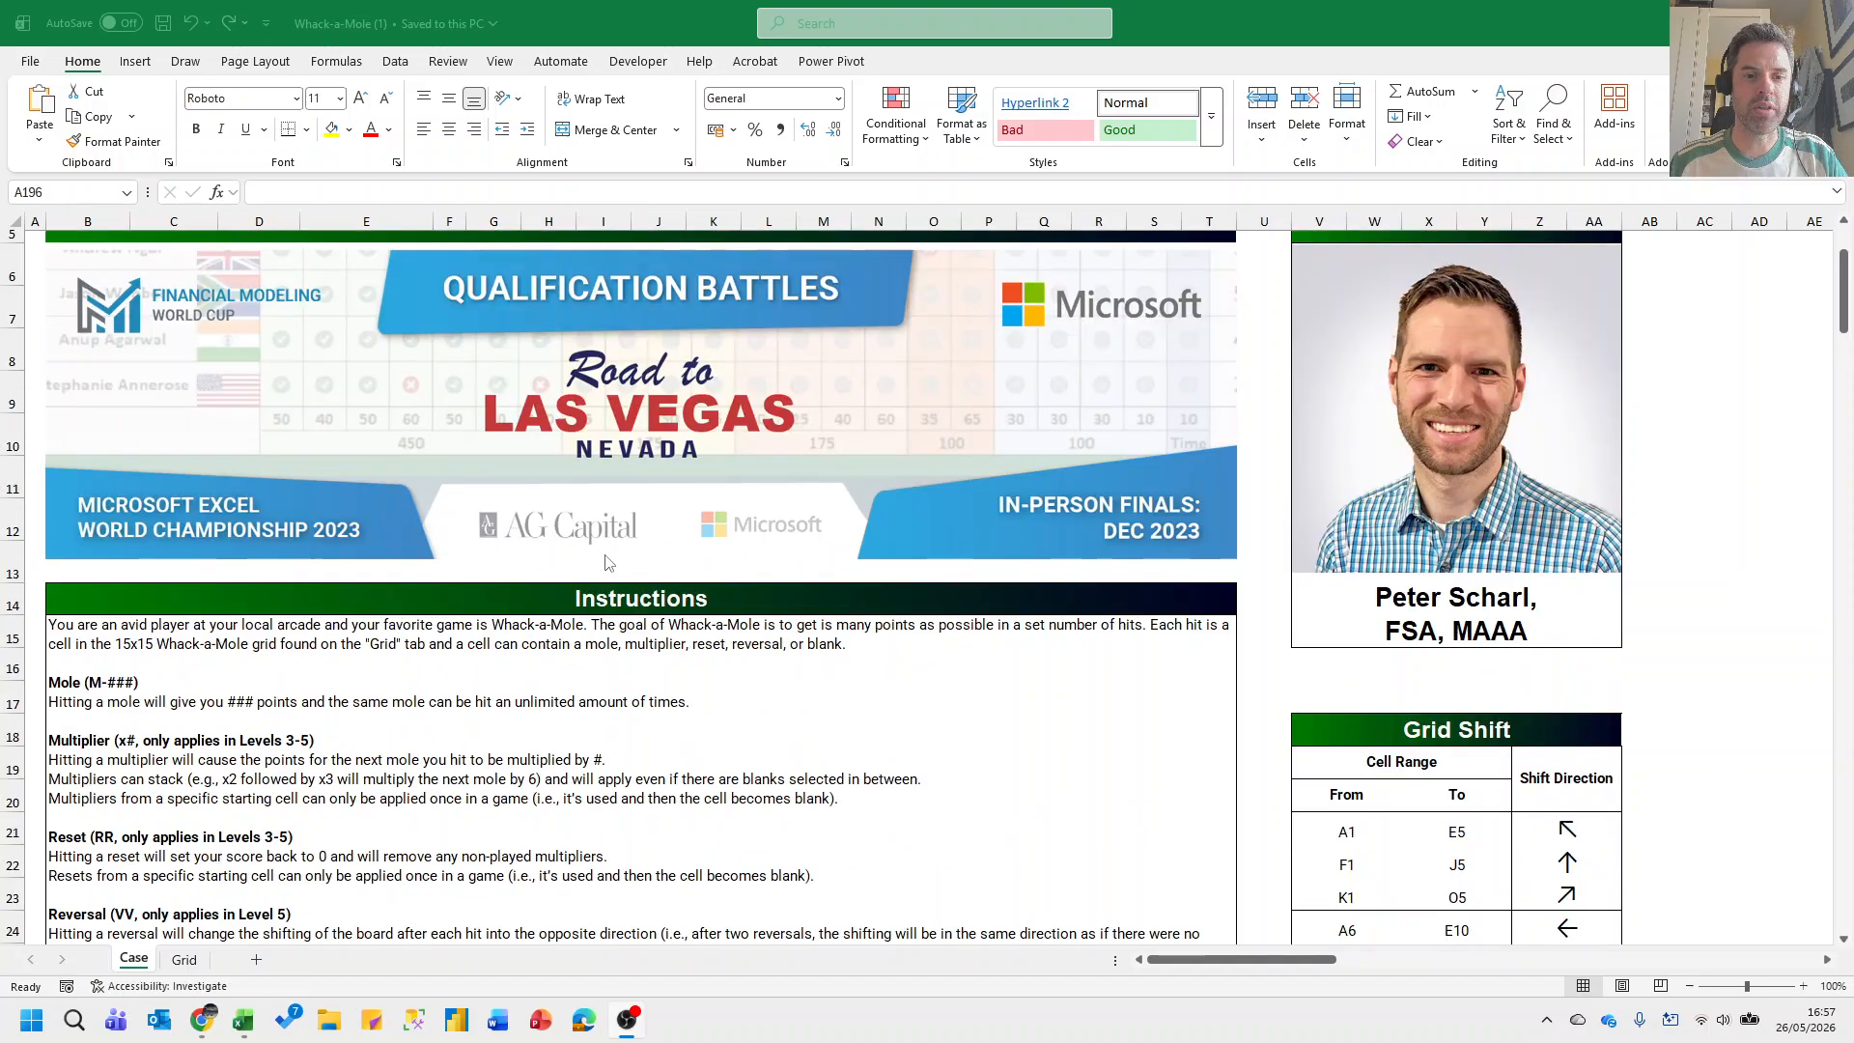
scroll(608, 562, up, 1)
scroll(608, 562, down, 3)
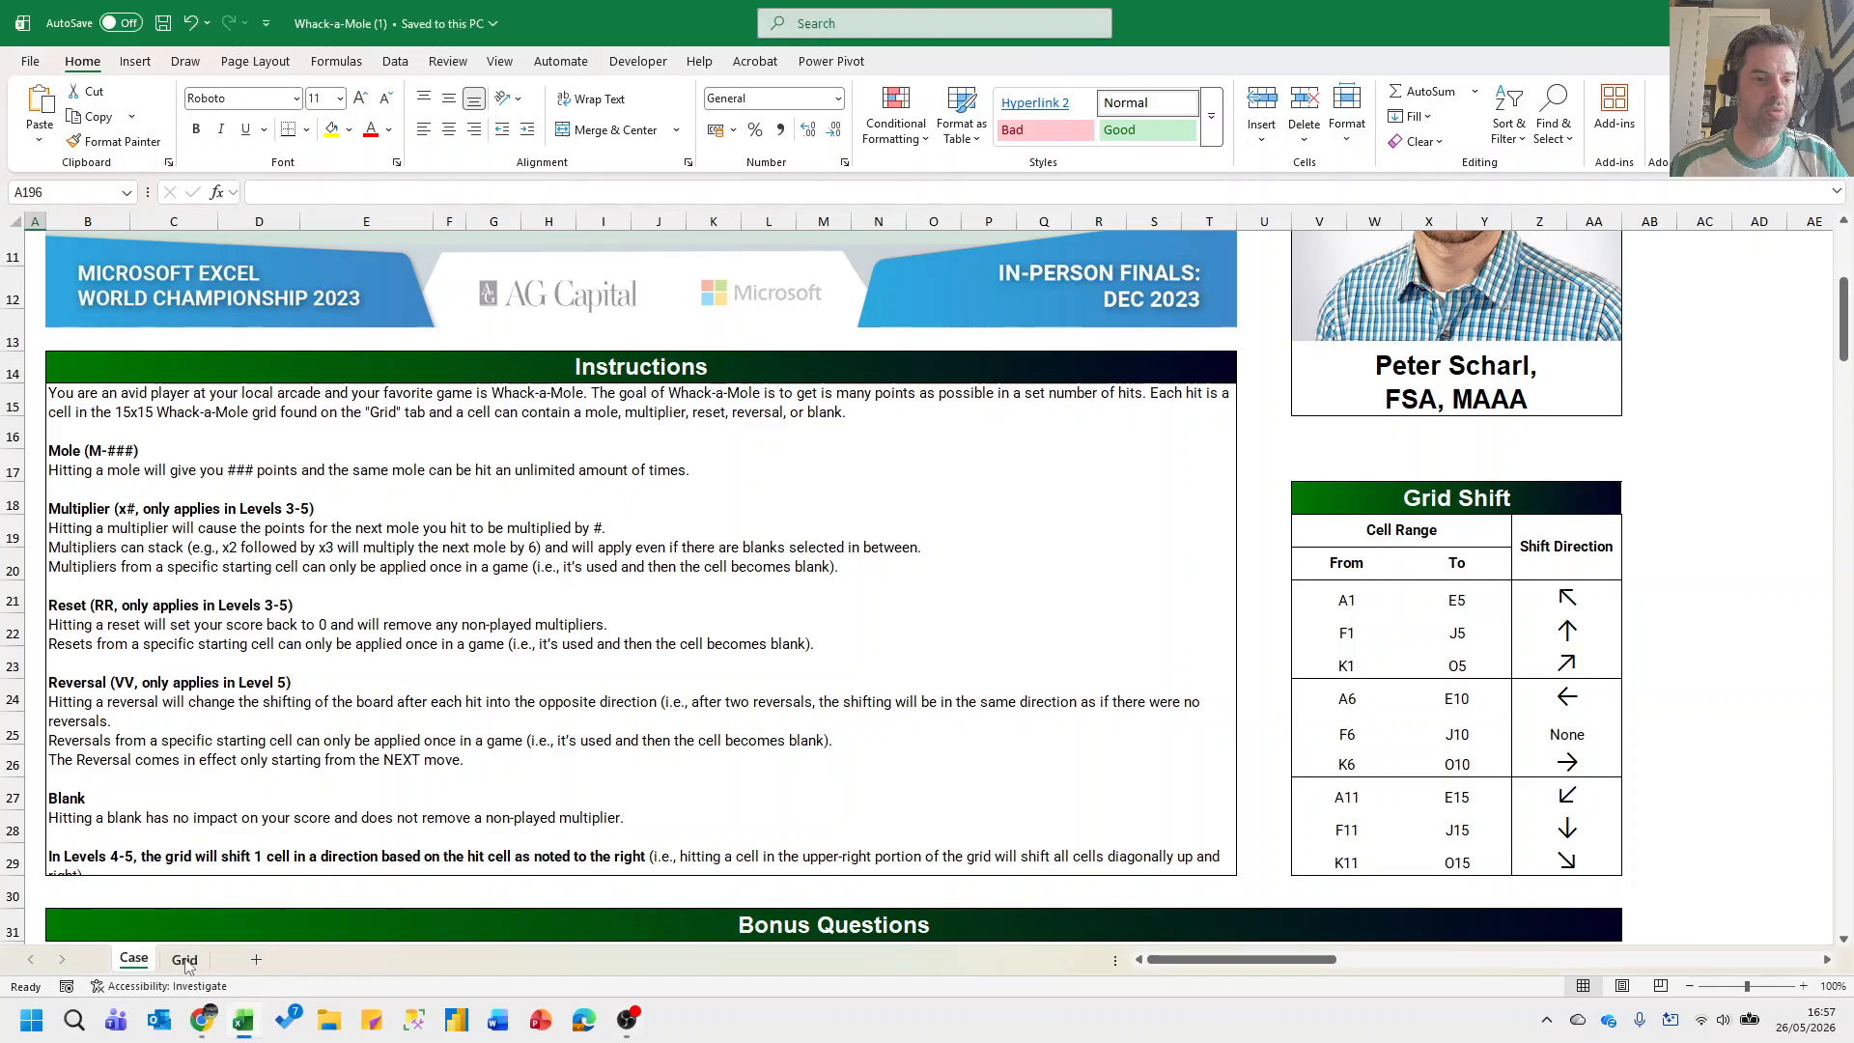
Examine the 15x15 Whack-a-Mole grid on the Grid sheet, including its row and column labels.
click(184, 959)
scroll(443, 577, up, 3)
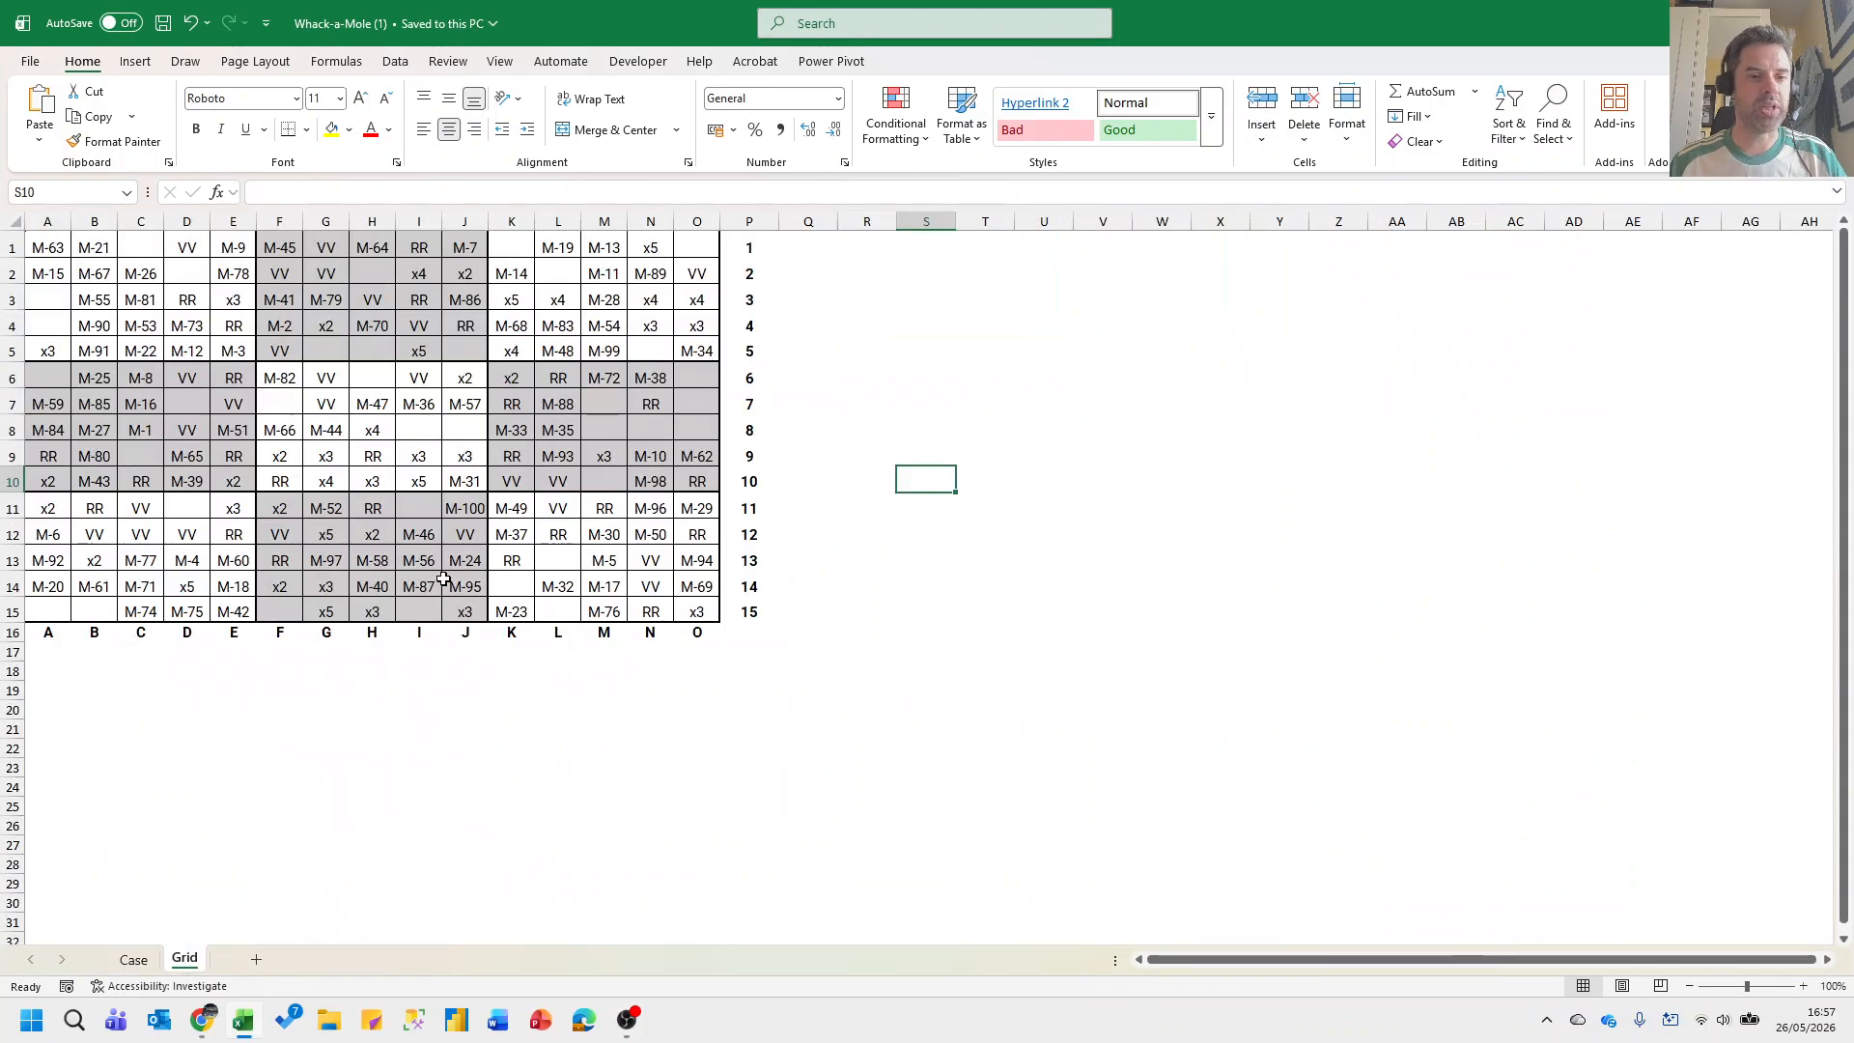
drag(817, 678, 65, 252)
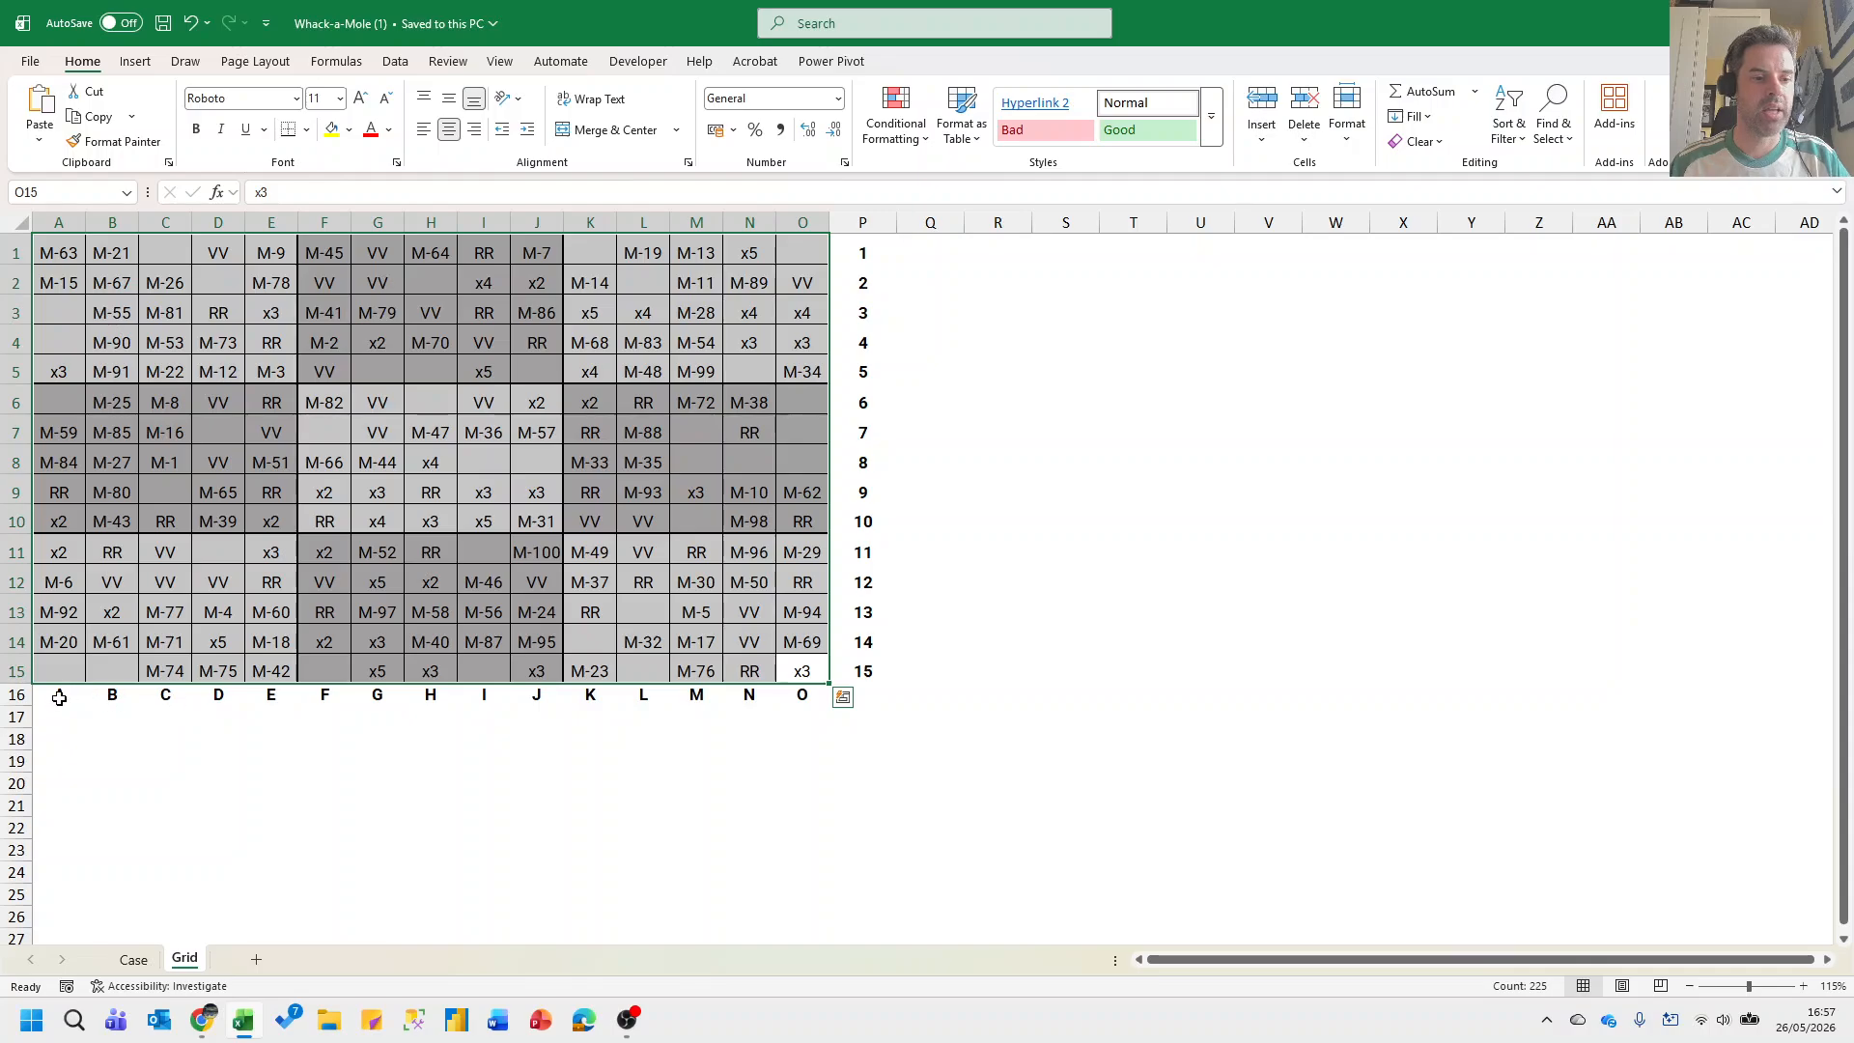
drag(59, 697, 873, 241)
click(979, 486)
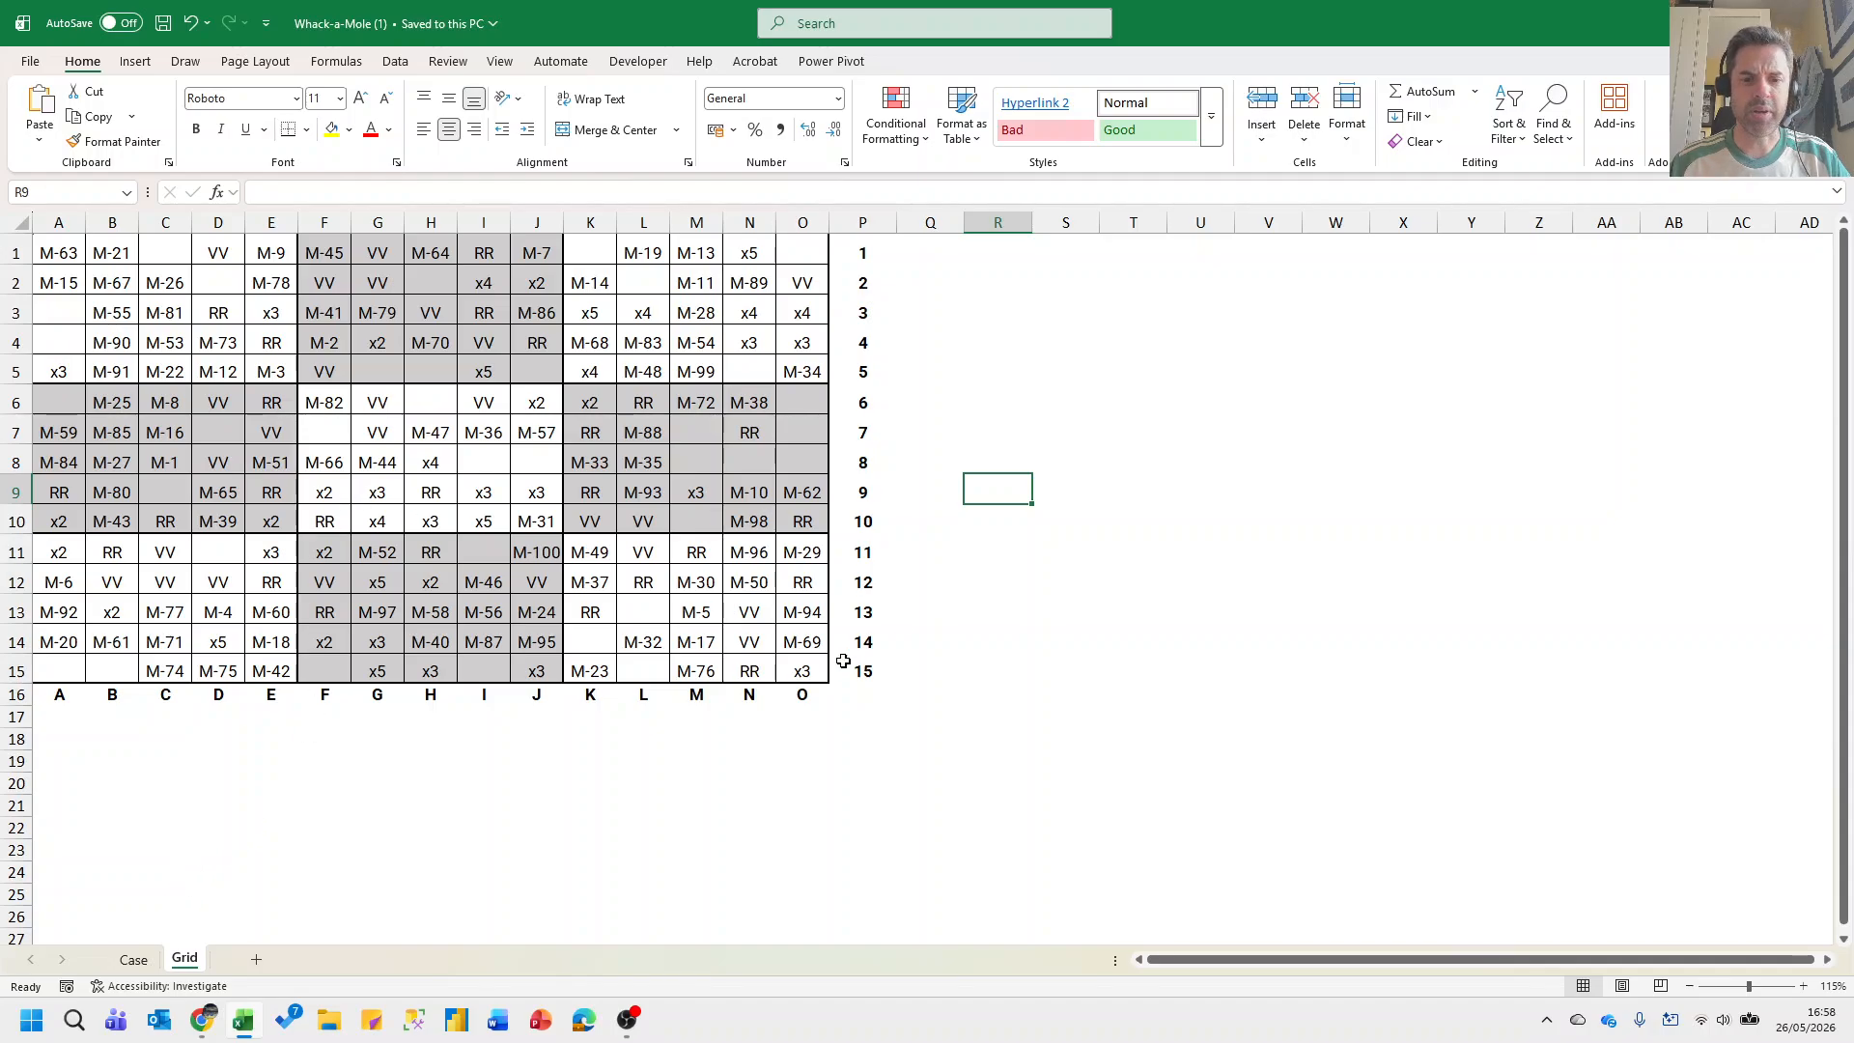
Return to the Case sheet and read the game rules and the three bonus questions.
click(134, 959)
scroll(266, 731, down, 7)
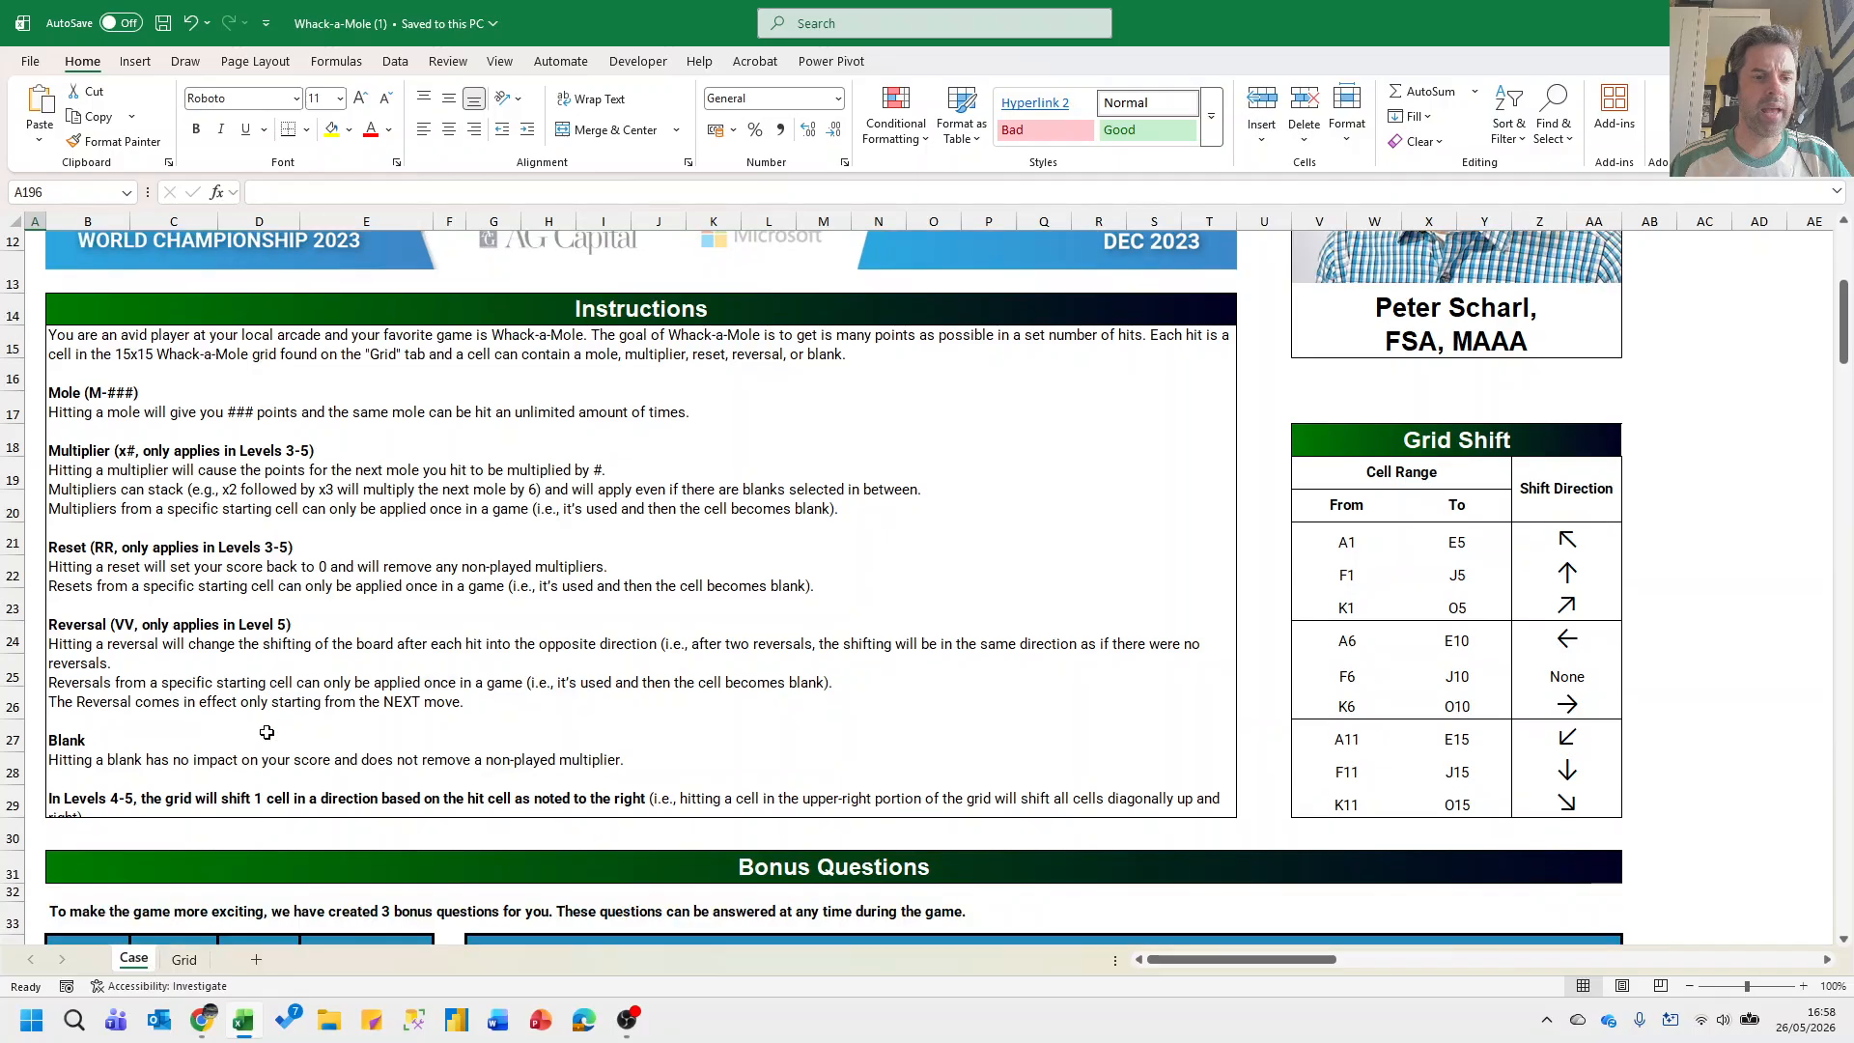
scroll(266, 732, down, 5)
scroll(436, 679, up, 9)
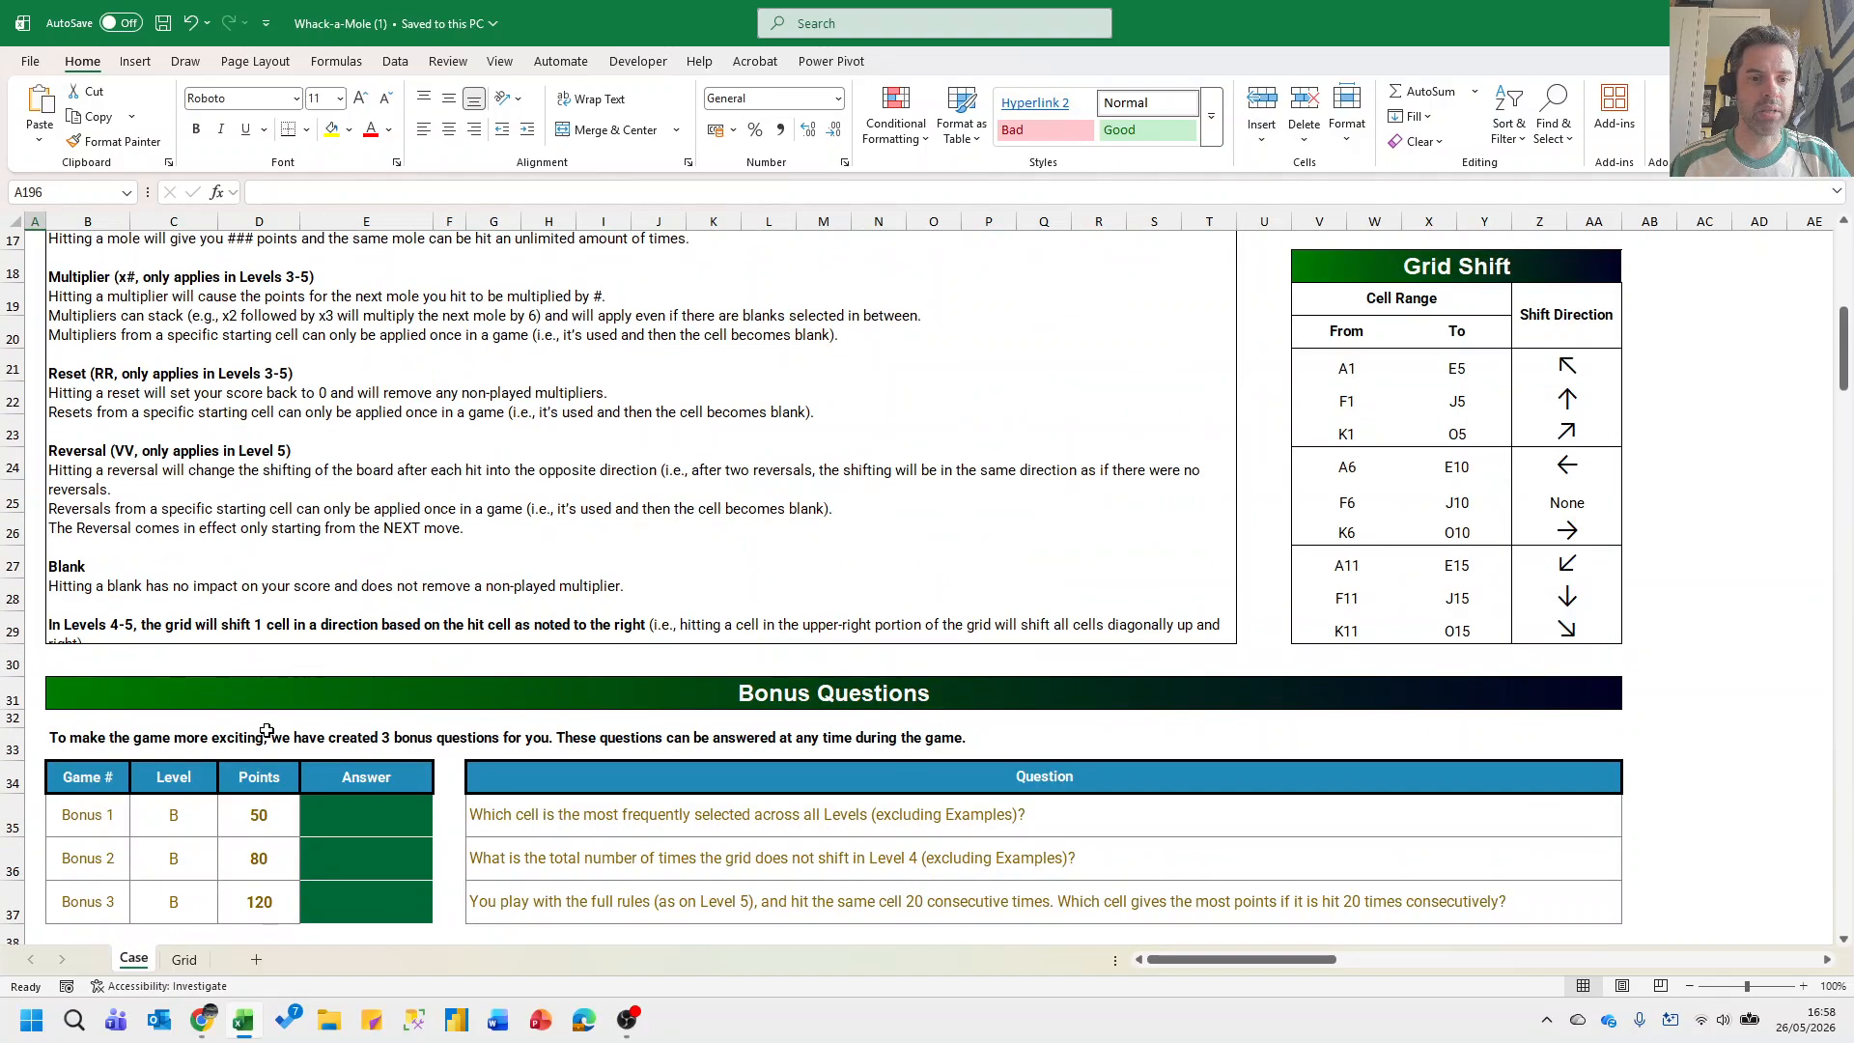
scroll(571, 645, down, 1)
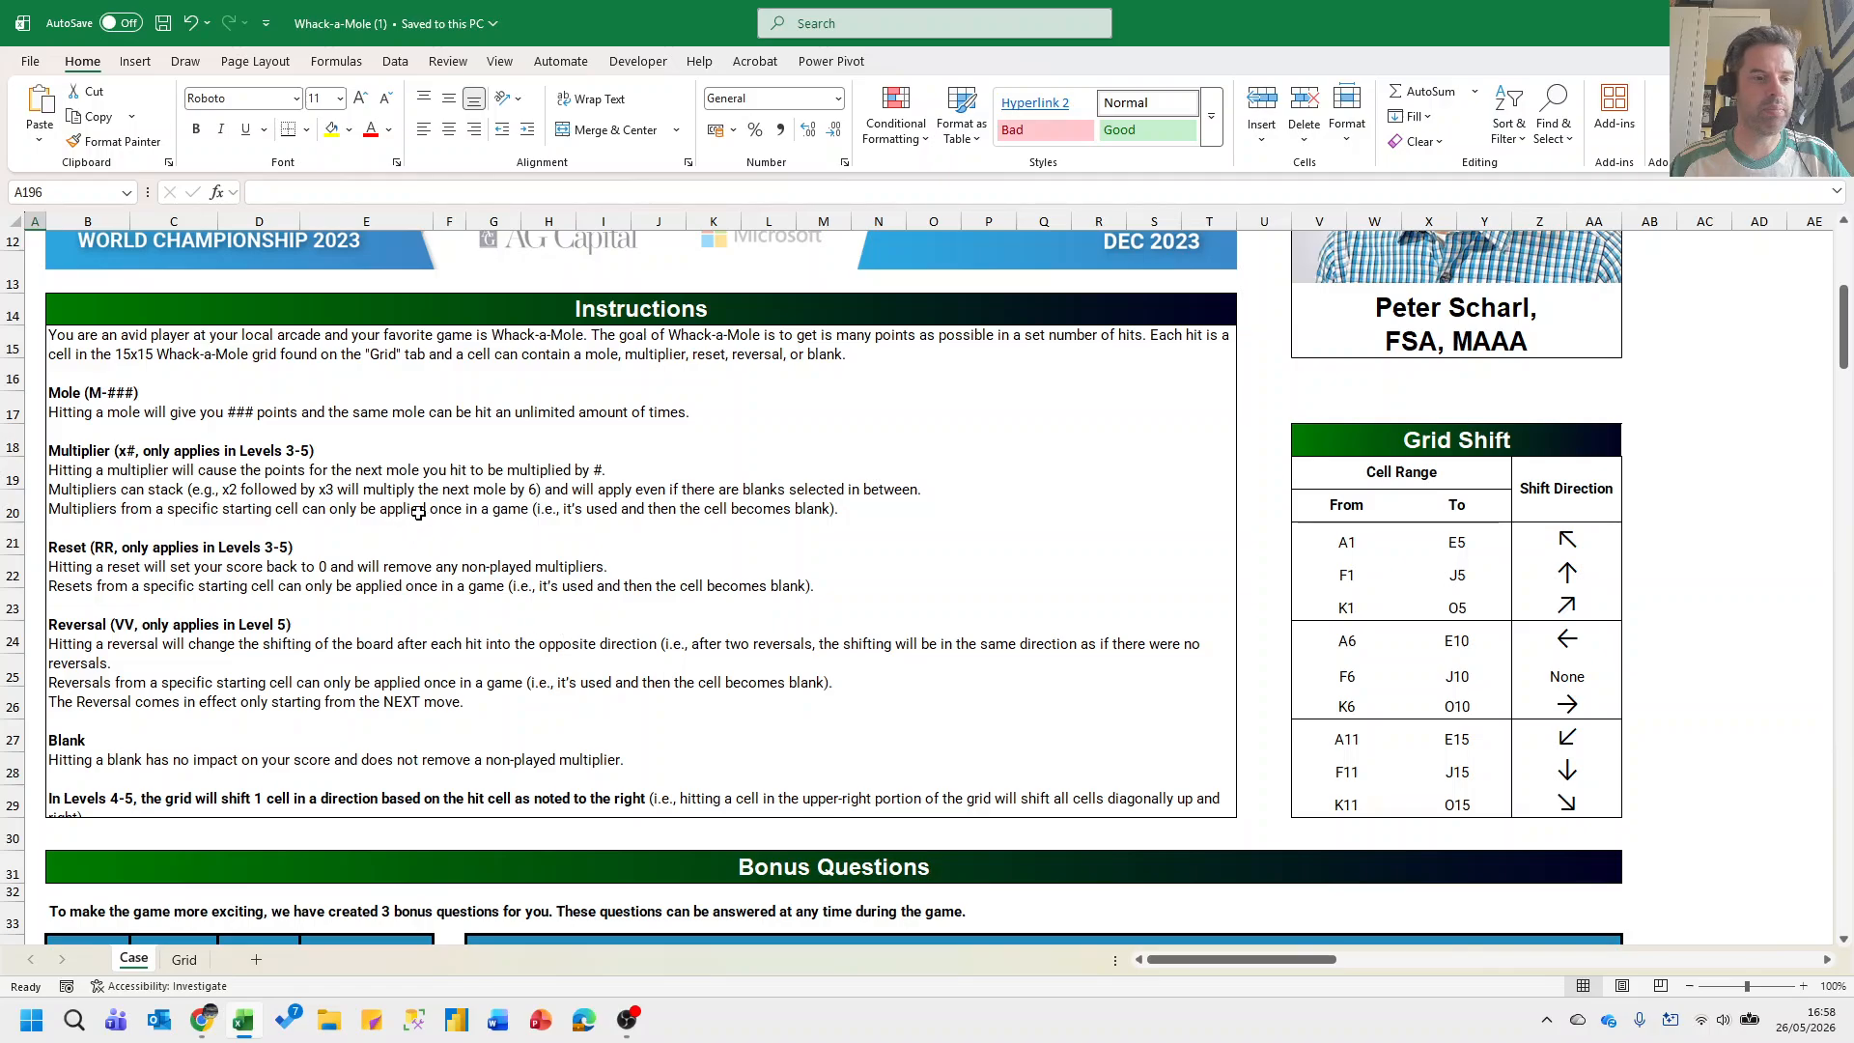
scroll(511, 521, down, 3)
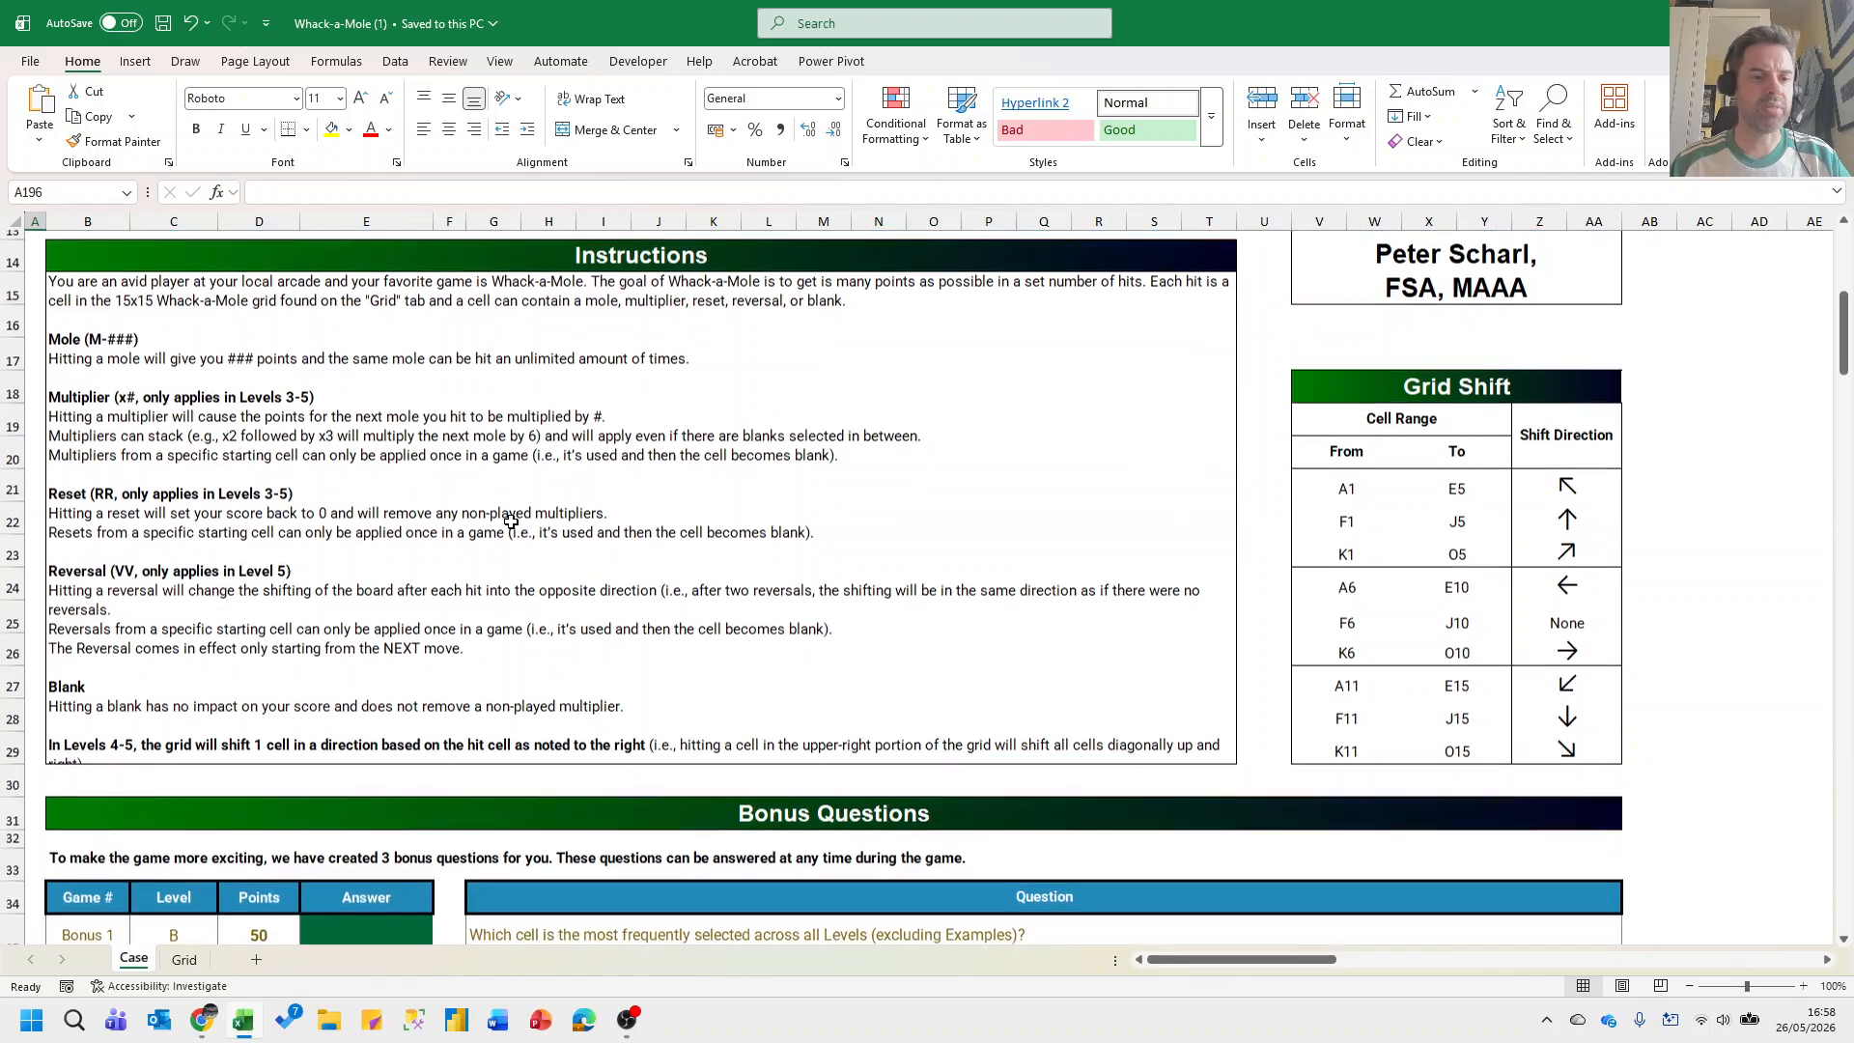
scroll(483, 454, up, 3)
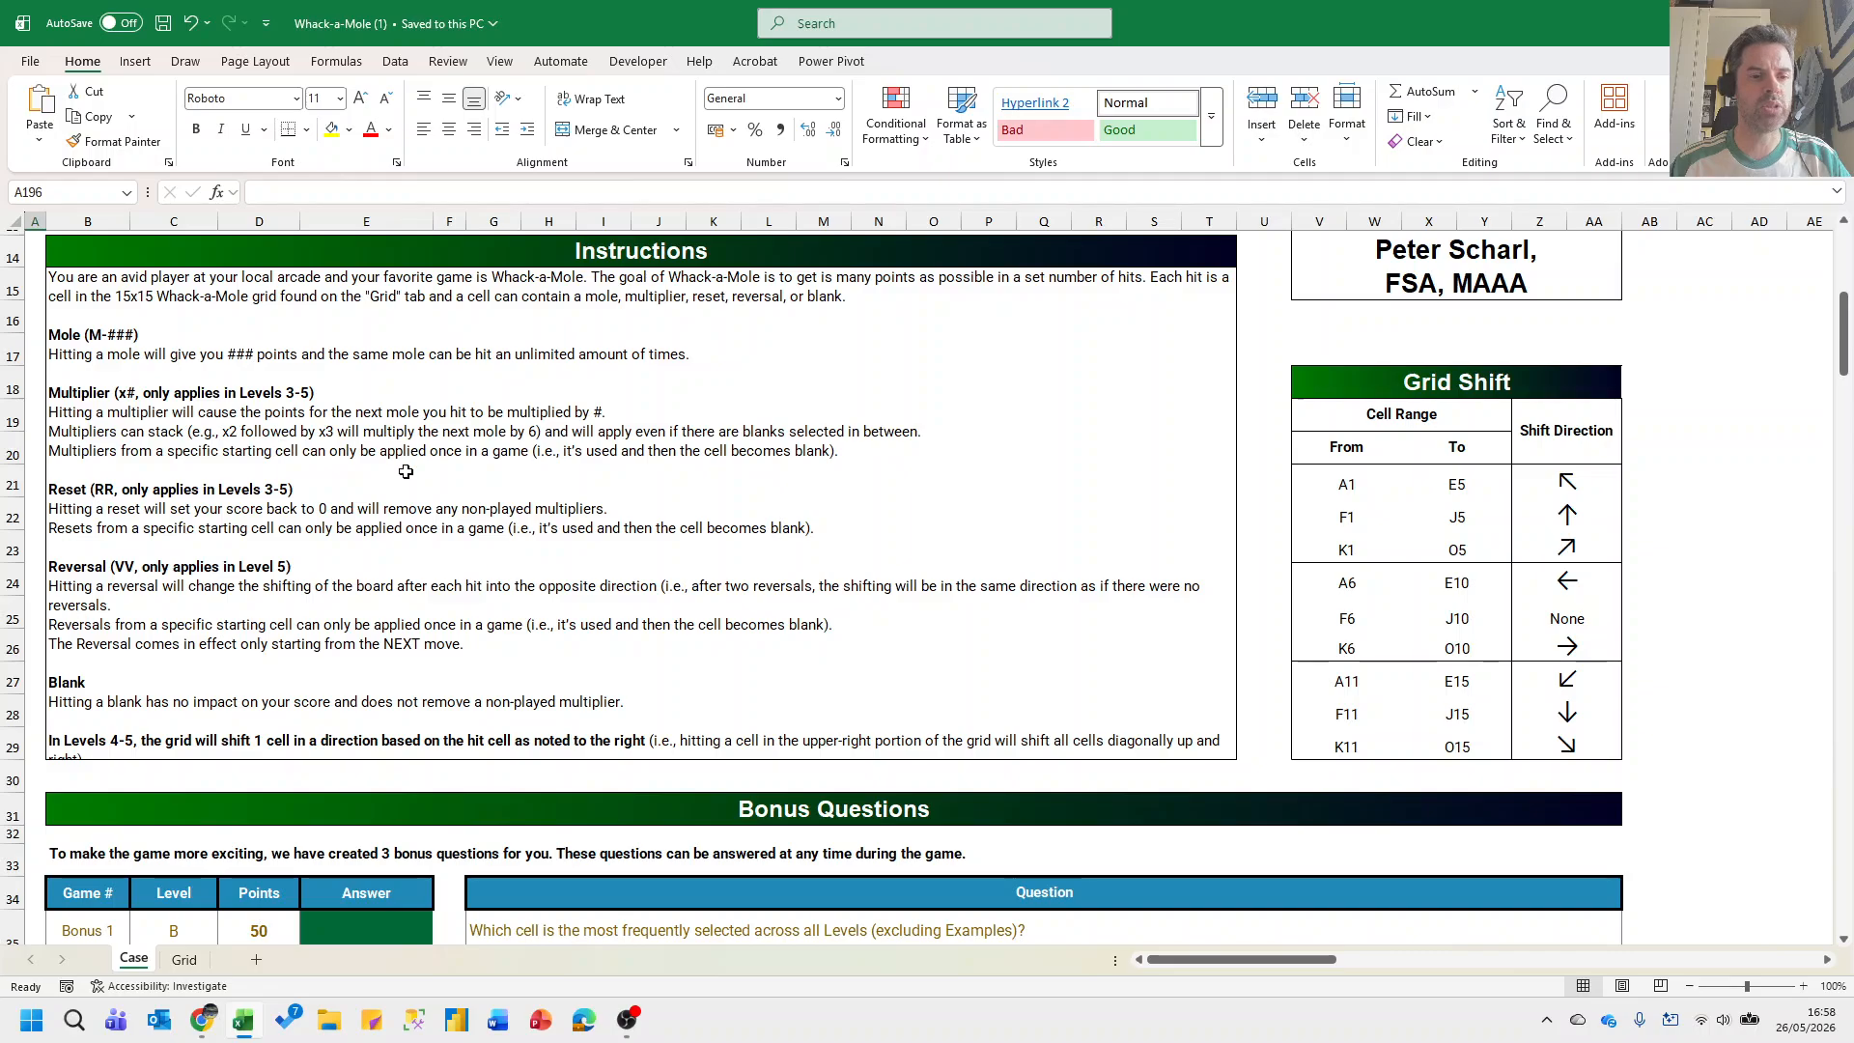
scroll(386, 493, up, 1)
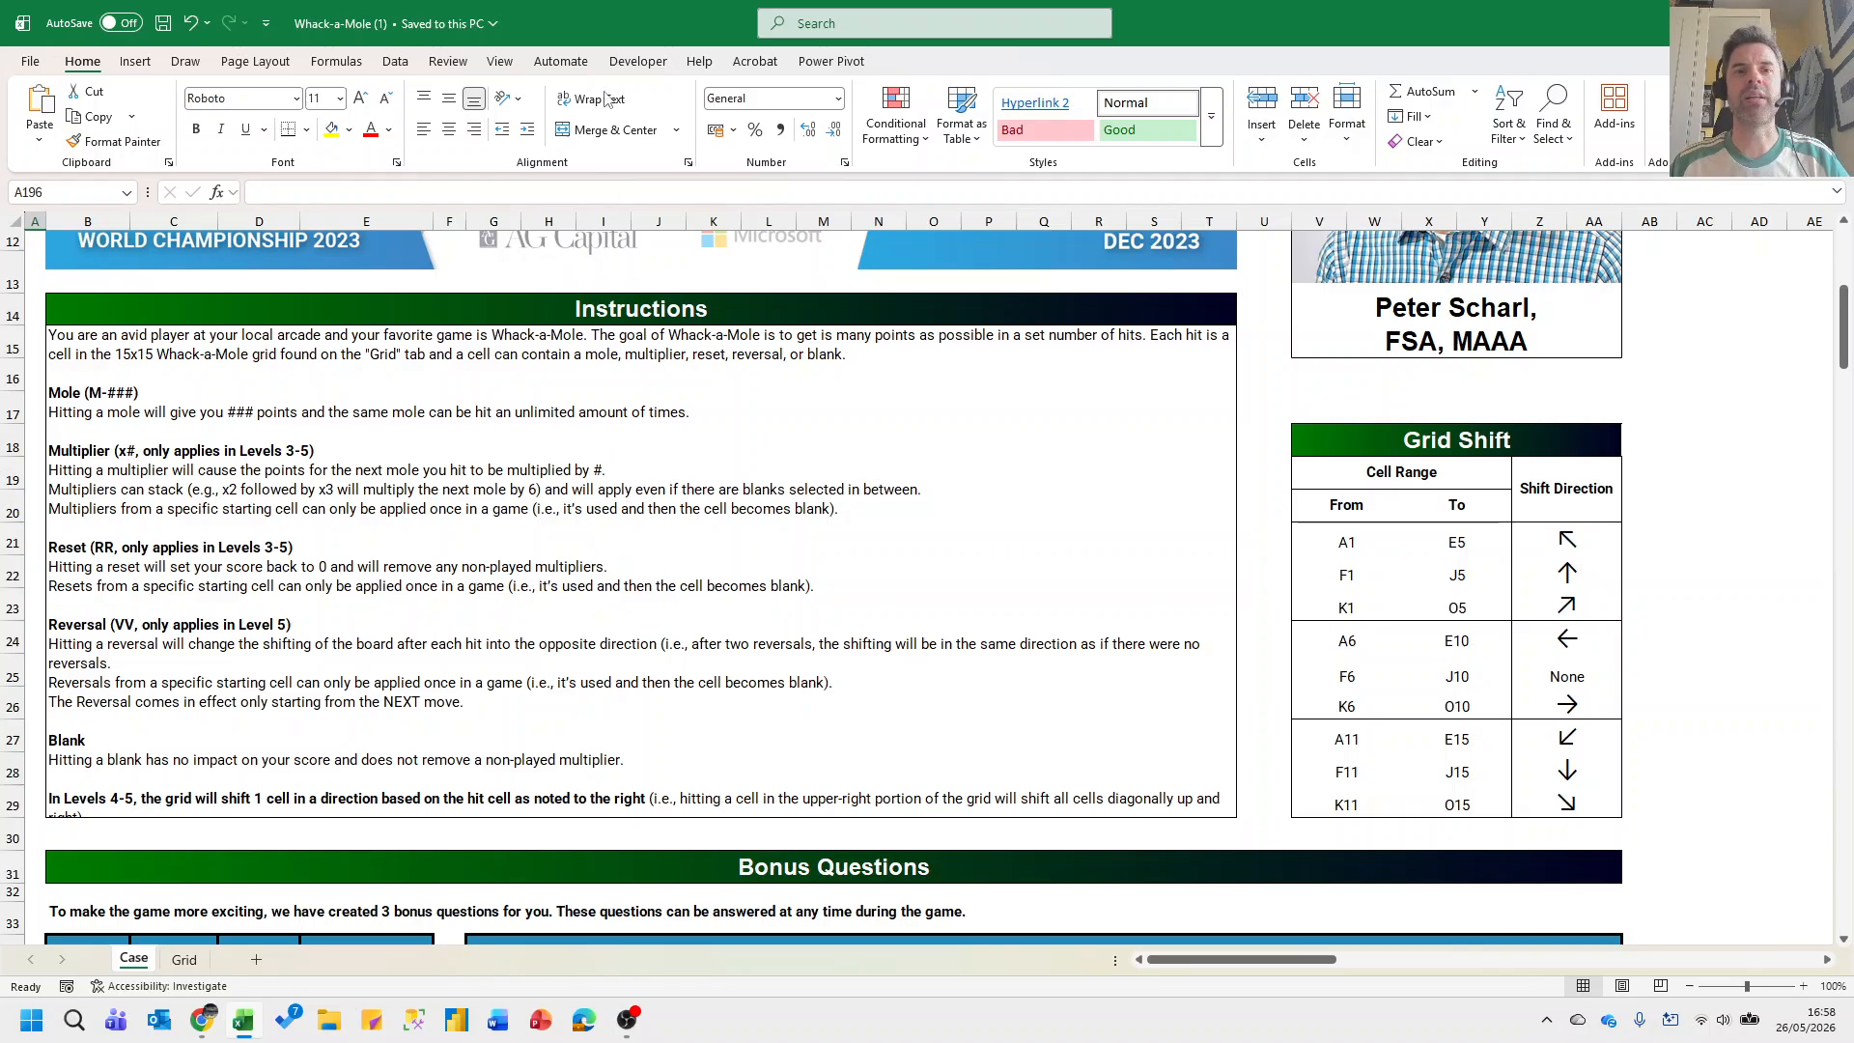
Switch to Chrome and start the Walkthrough game for the Whack-a-Mole case.
click(203, 1020)
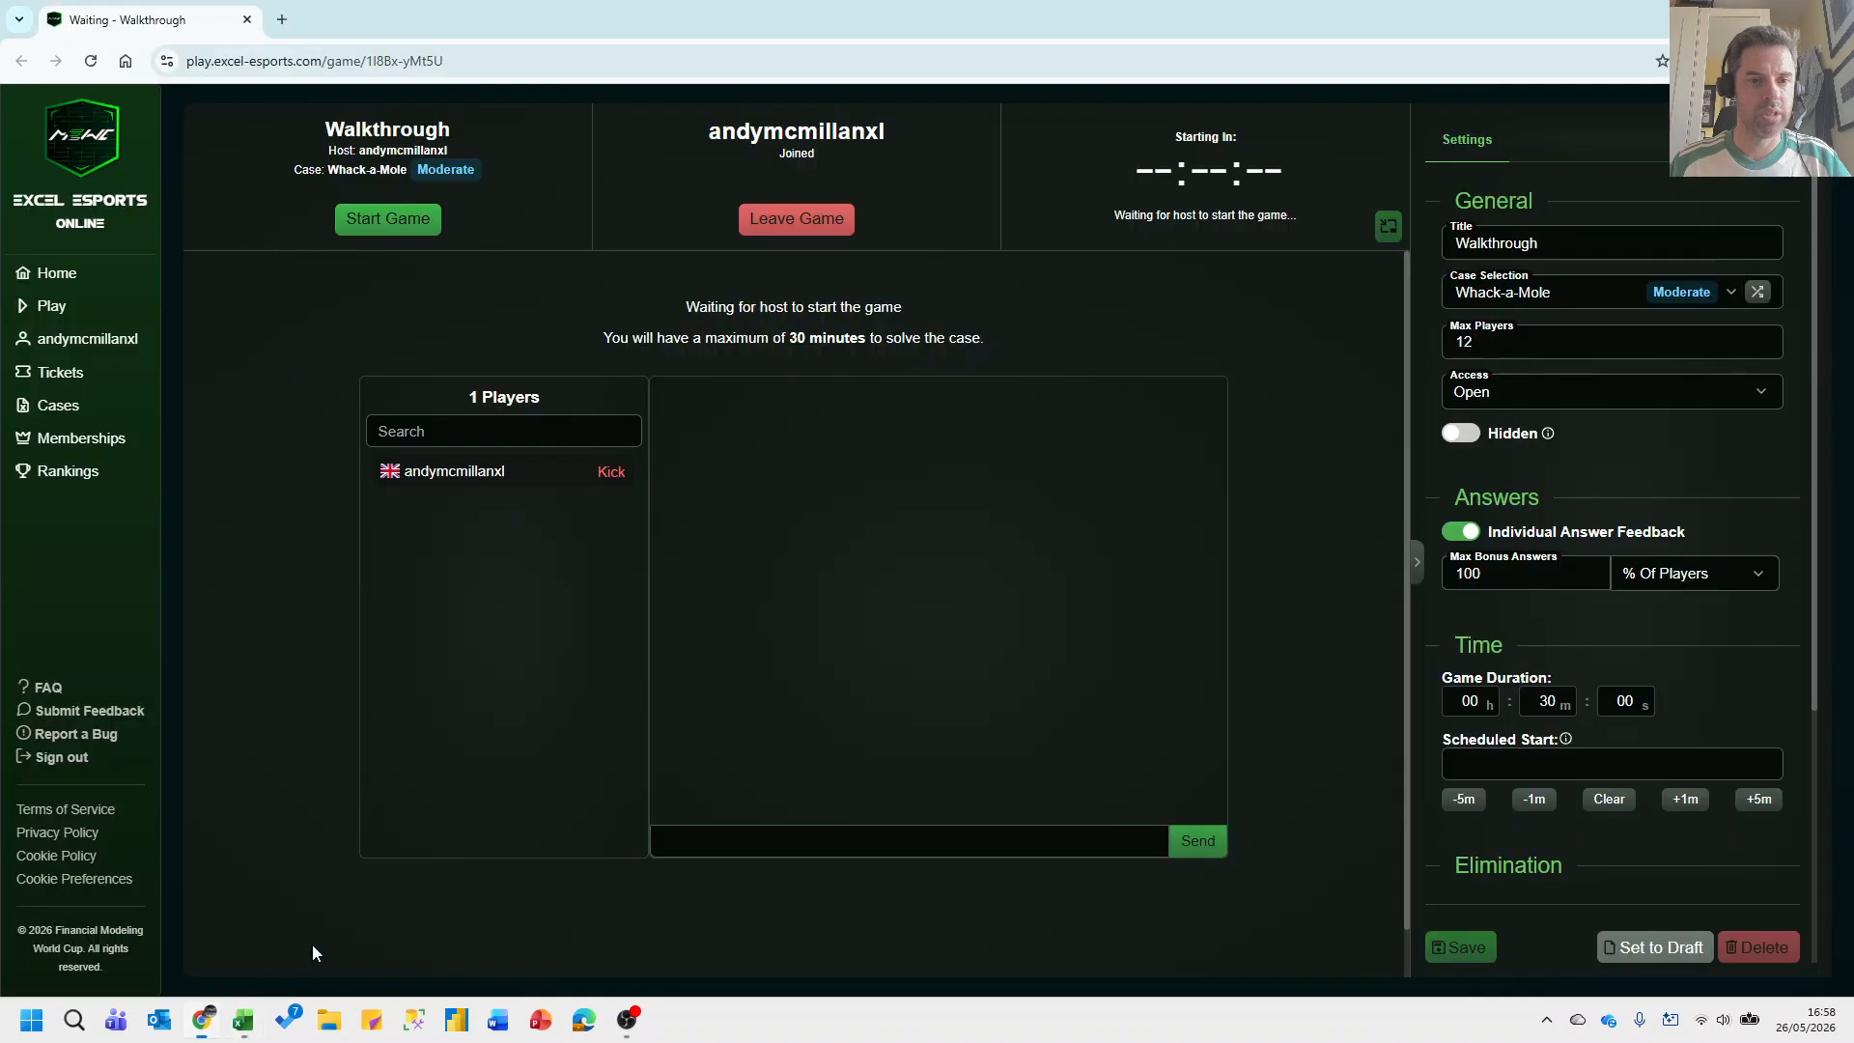
click(418, 230)
click(1052, 592)
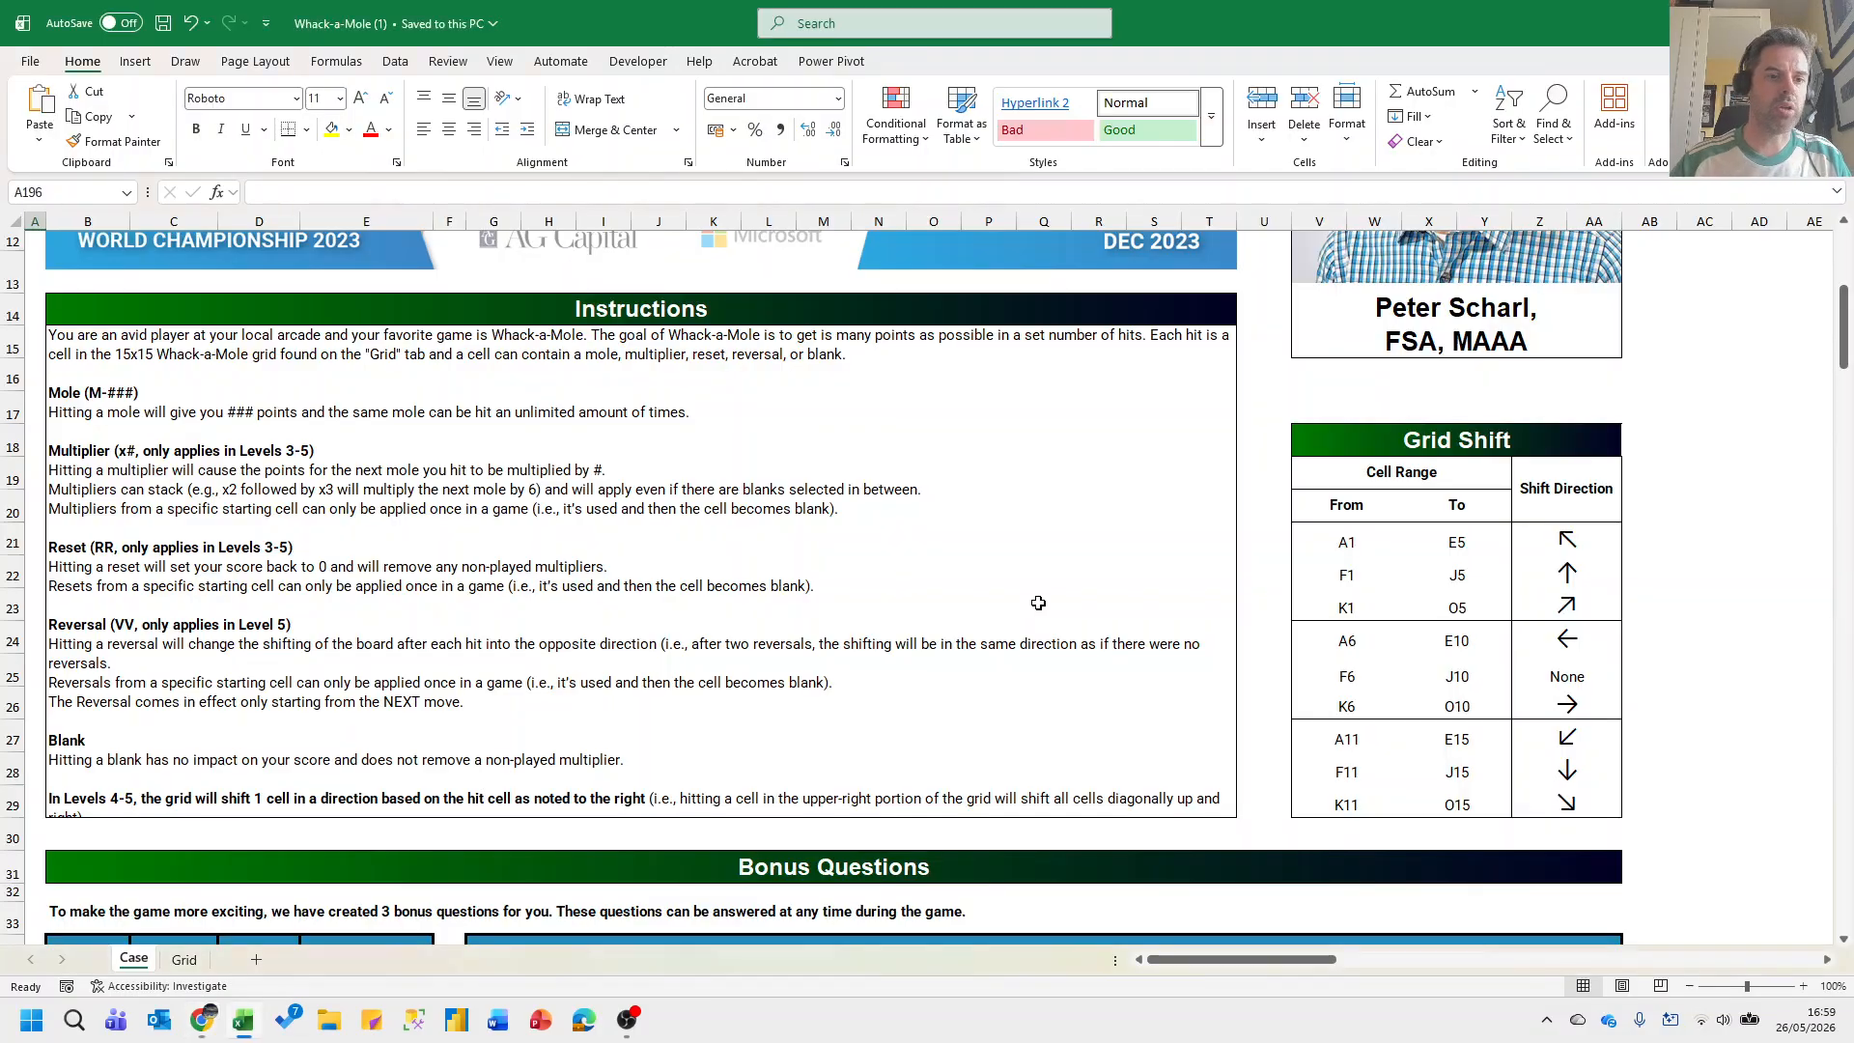
Name the 15x15 grid range A1:O15 on the Grid sheet Board.
key(ctrl+End)
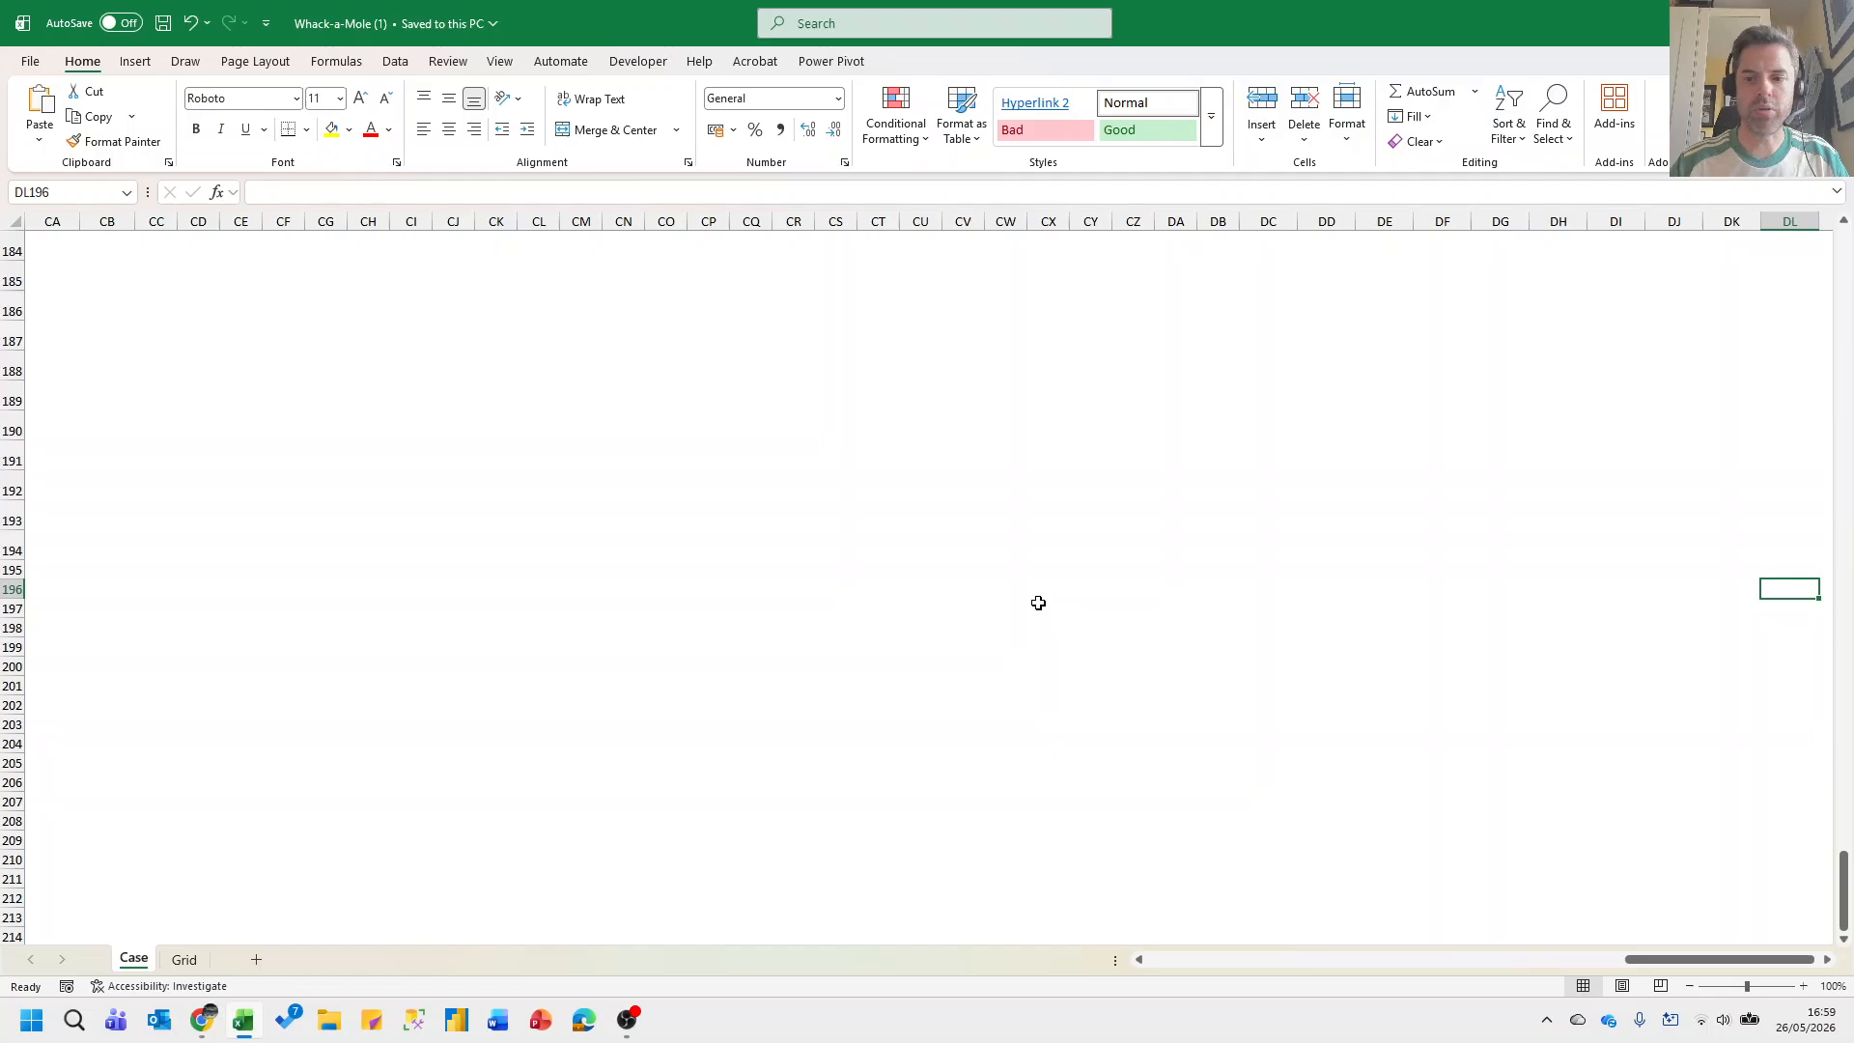
key(Home)
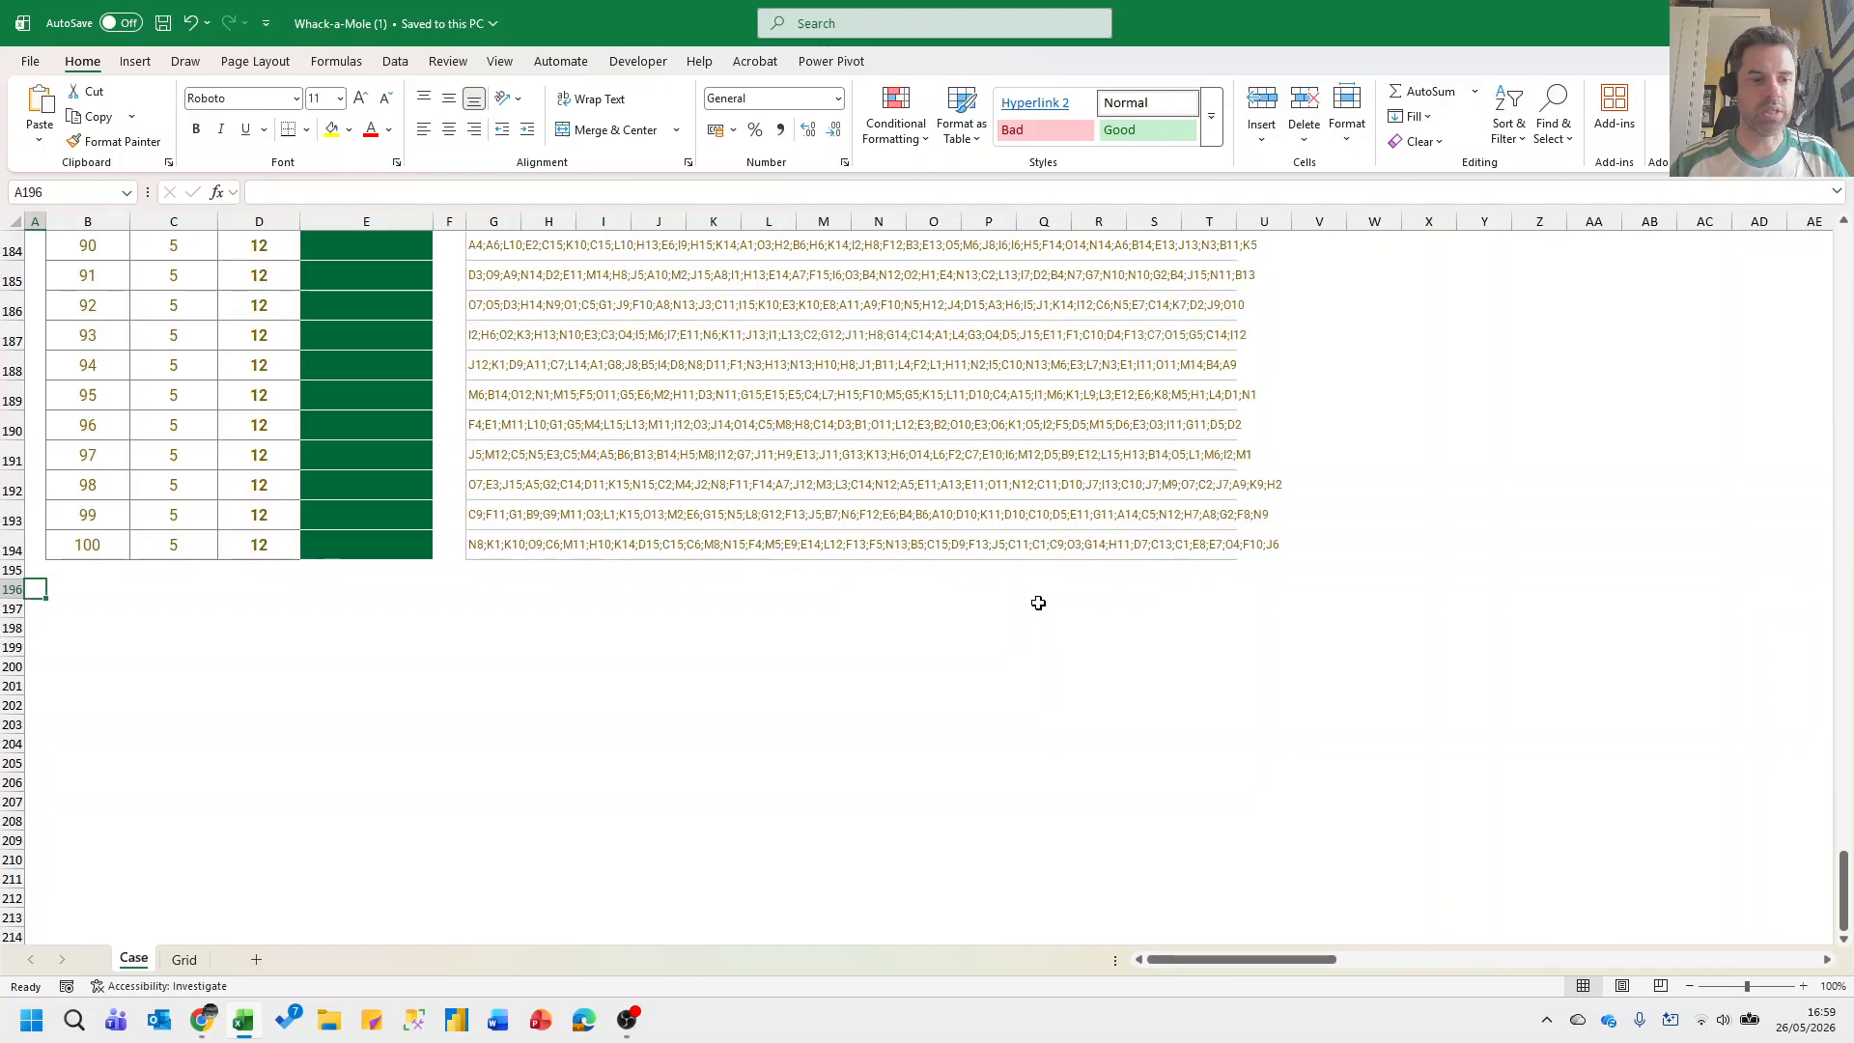
key(ctrl+Page_Down)
key(Up)
key(Left)
key(Down)
key(Down)
key(Down)
key(Down)
key(Down)
key(Down)
key(Down)
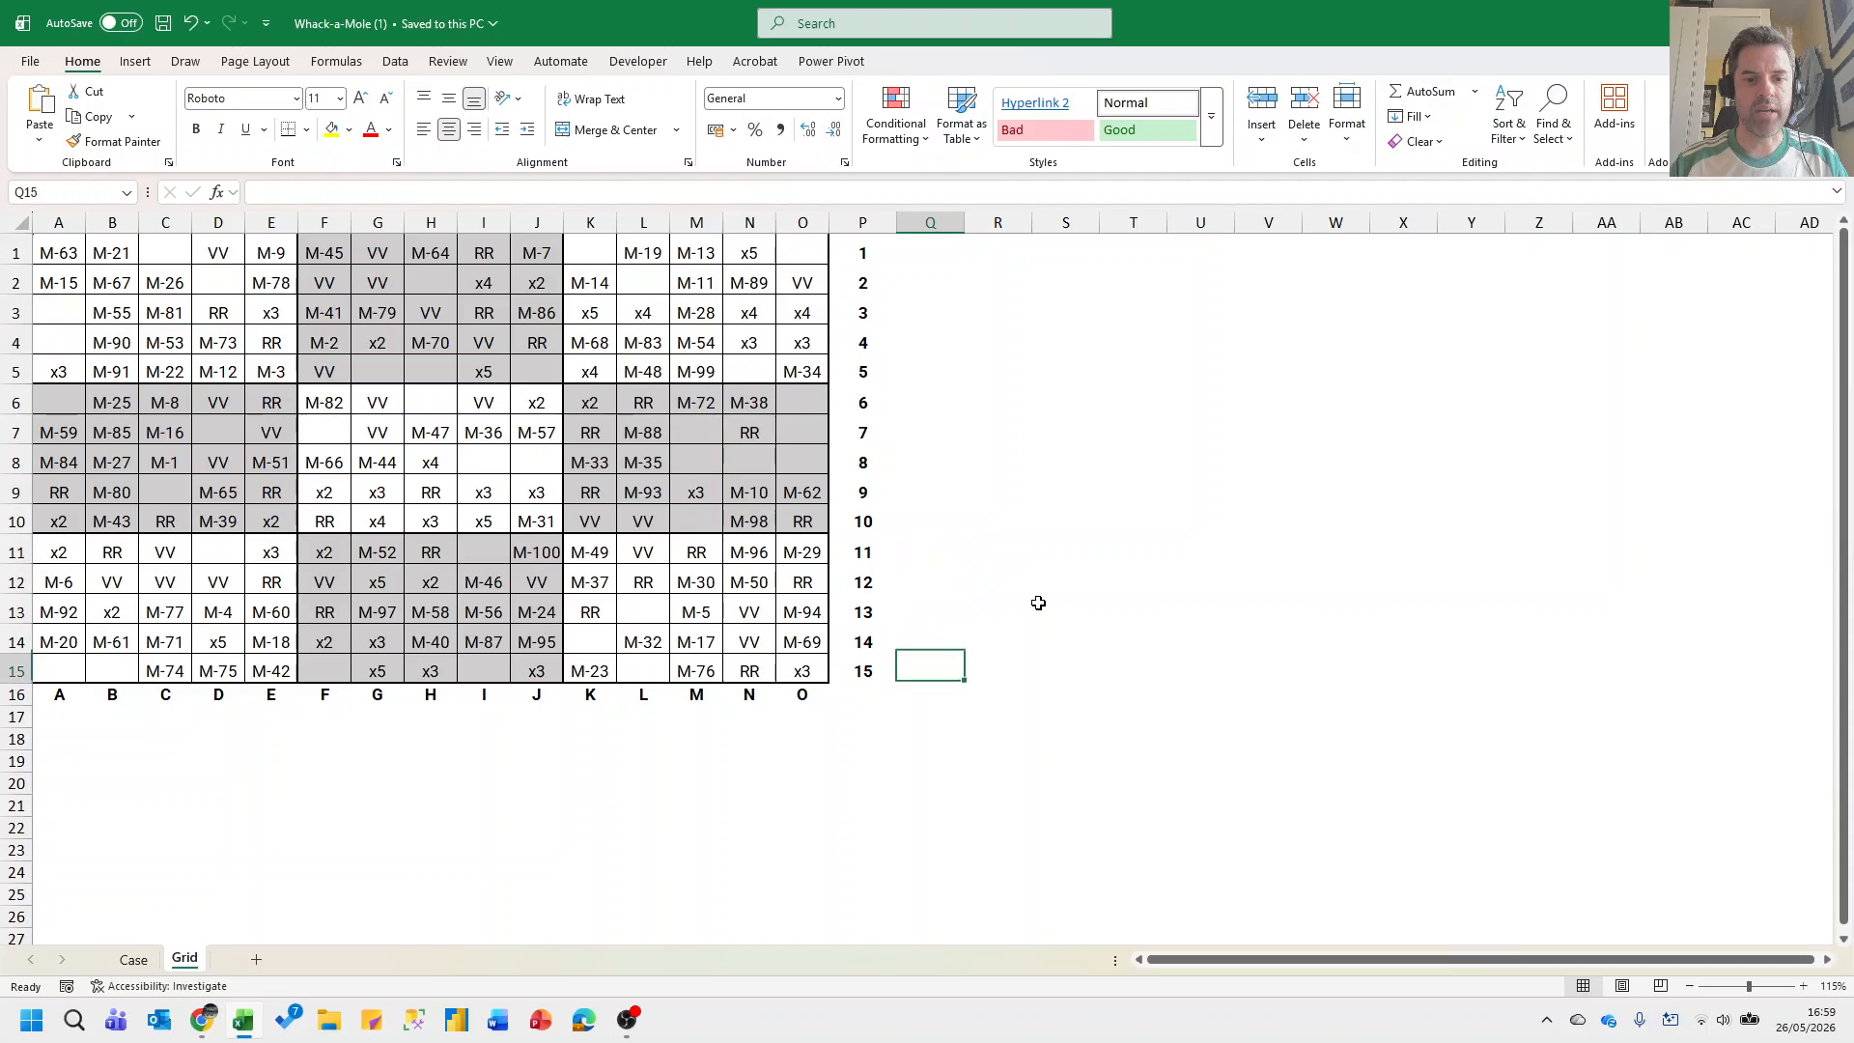
key(Left)
key(Left)
key(ctrl+shift+Up)
key(ctrl+shift+Up)
key(ctrl+shift+Up)
key(ctrl+shift+Up)
key(shift+Home)
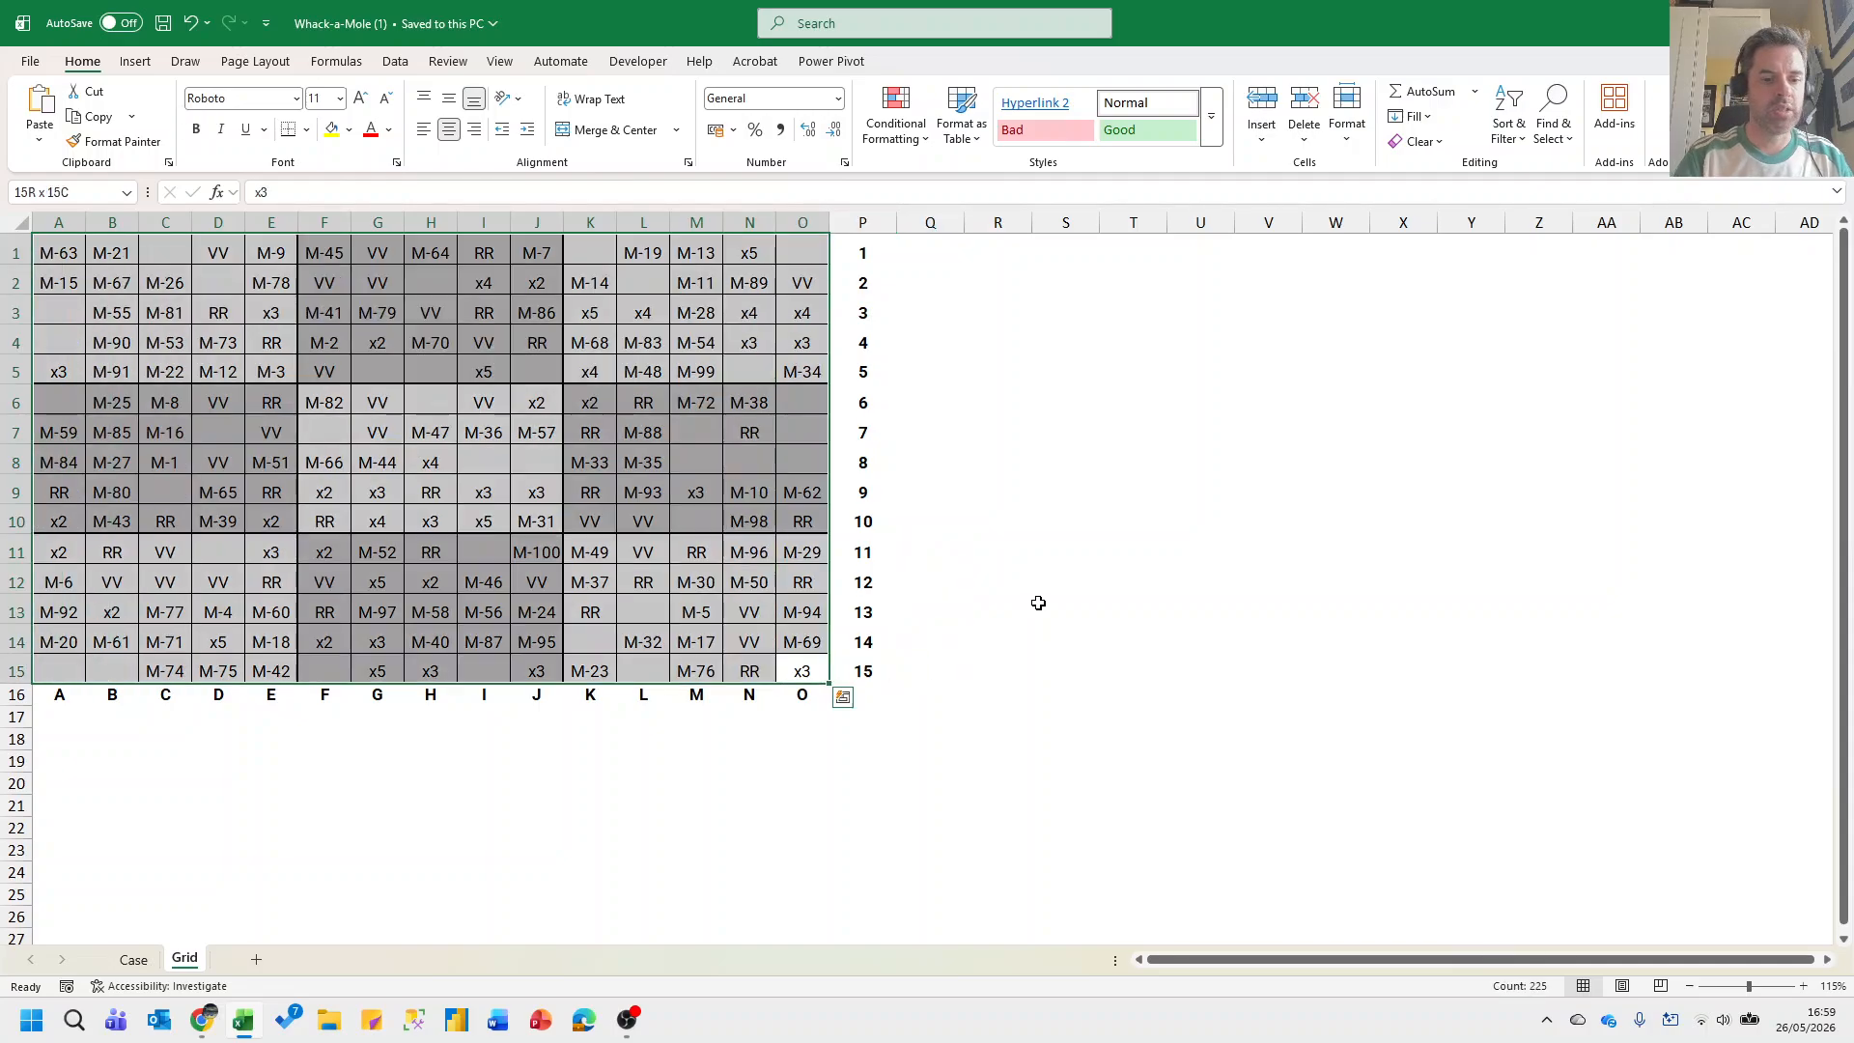
key(alt+F3)
text(Boar)
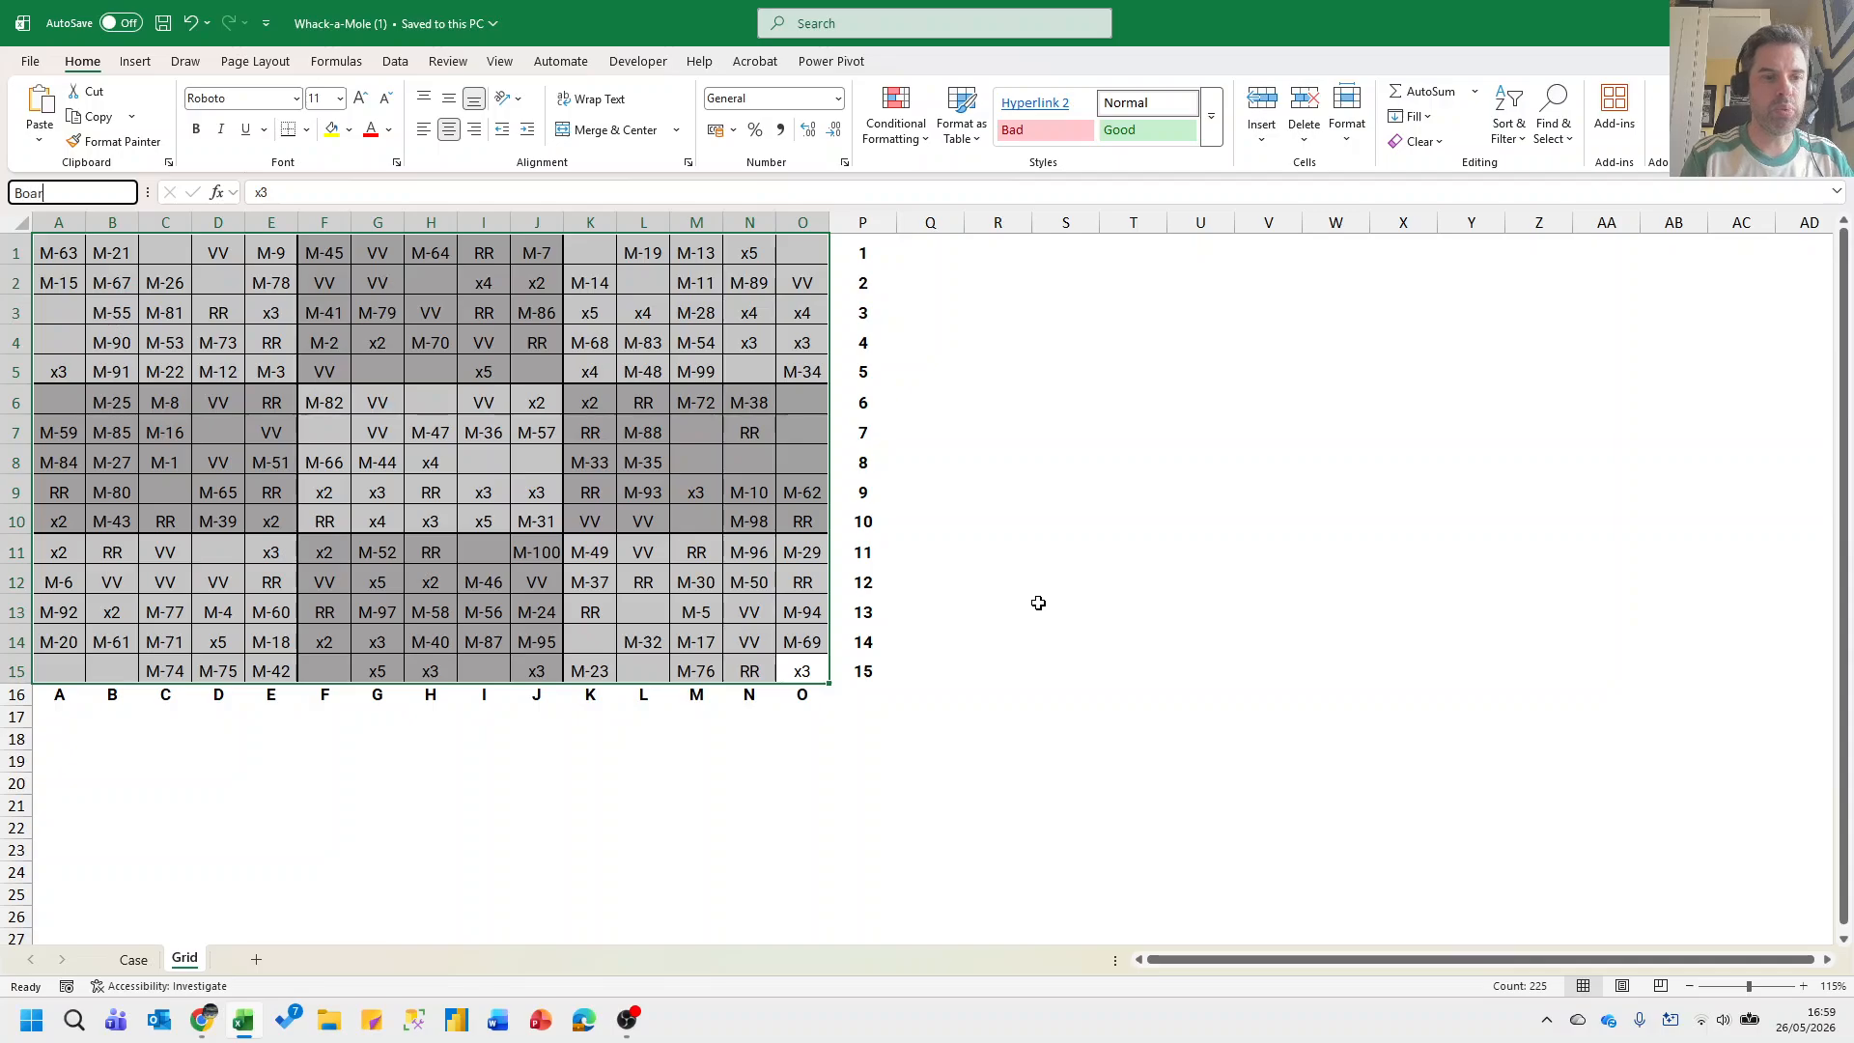
text(d)
key(Return)
key(Down)
key(Up)
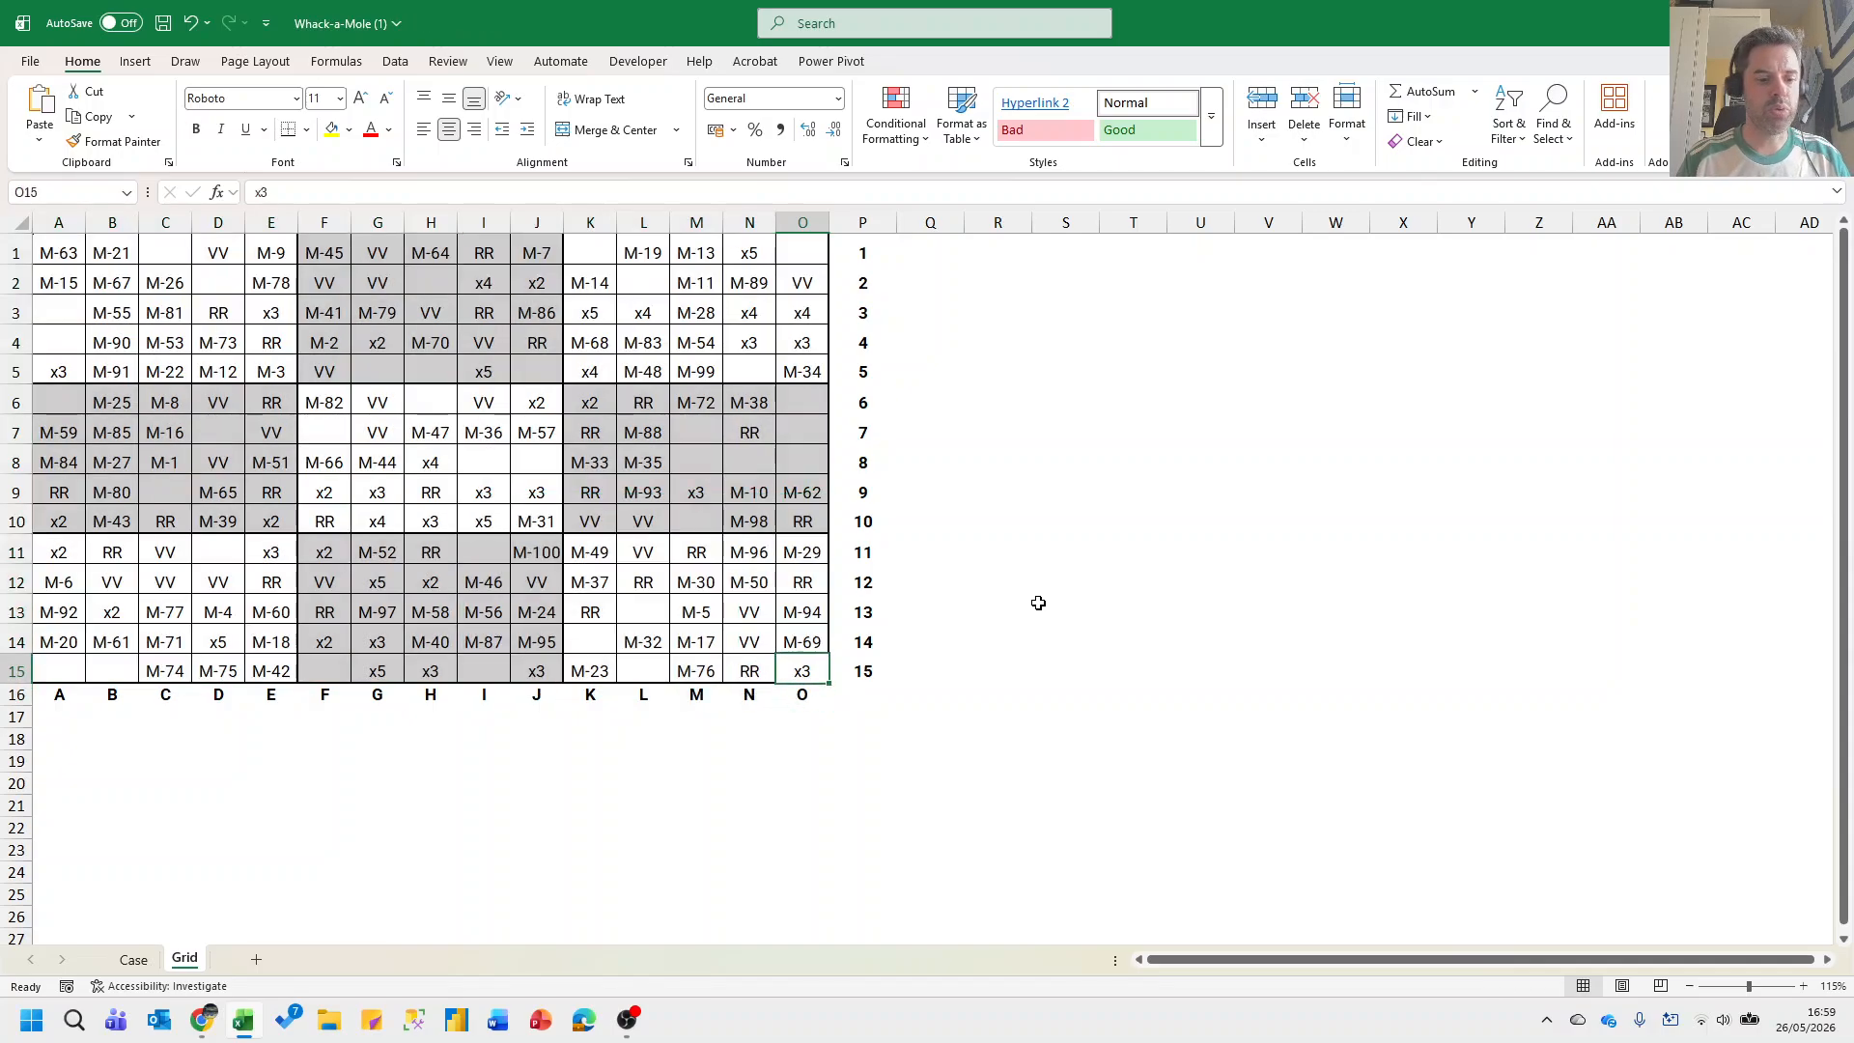
Return to the Case sheet and look back through the questions up to the Instructions section.
key(ctrl+Page_Up)
scroll(1038, 603, up, 20)
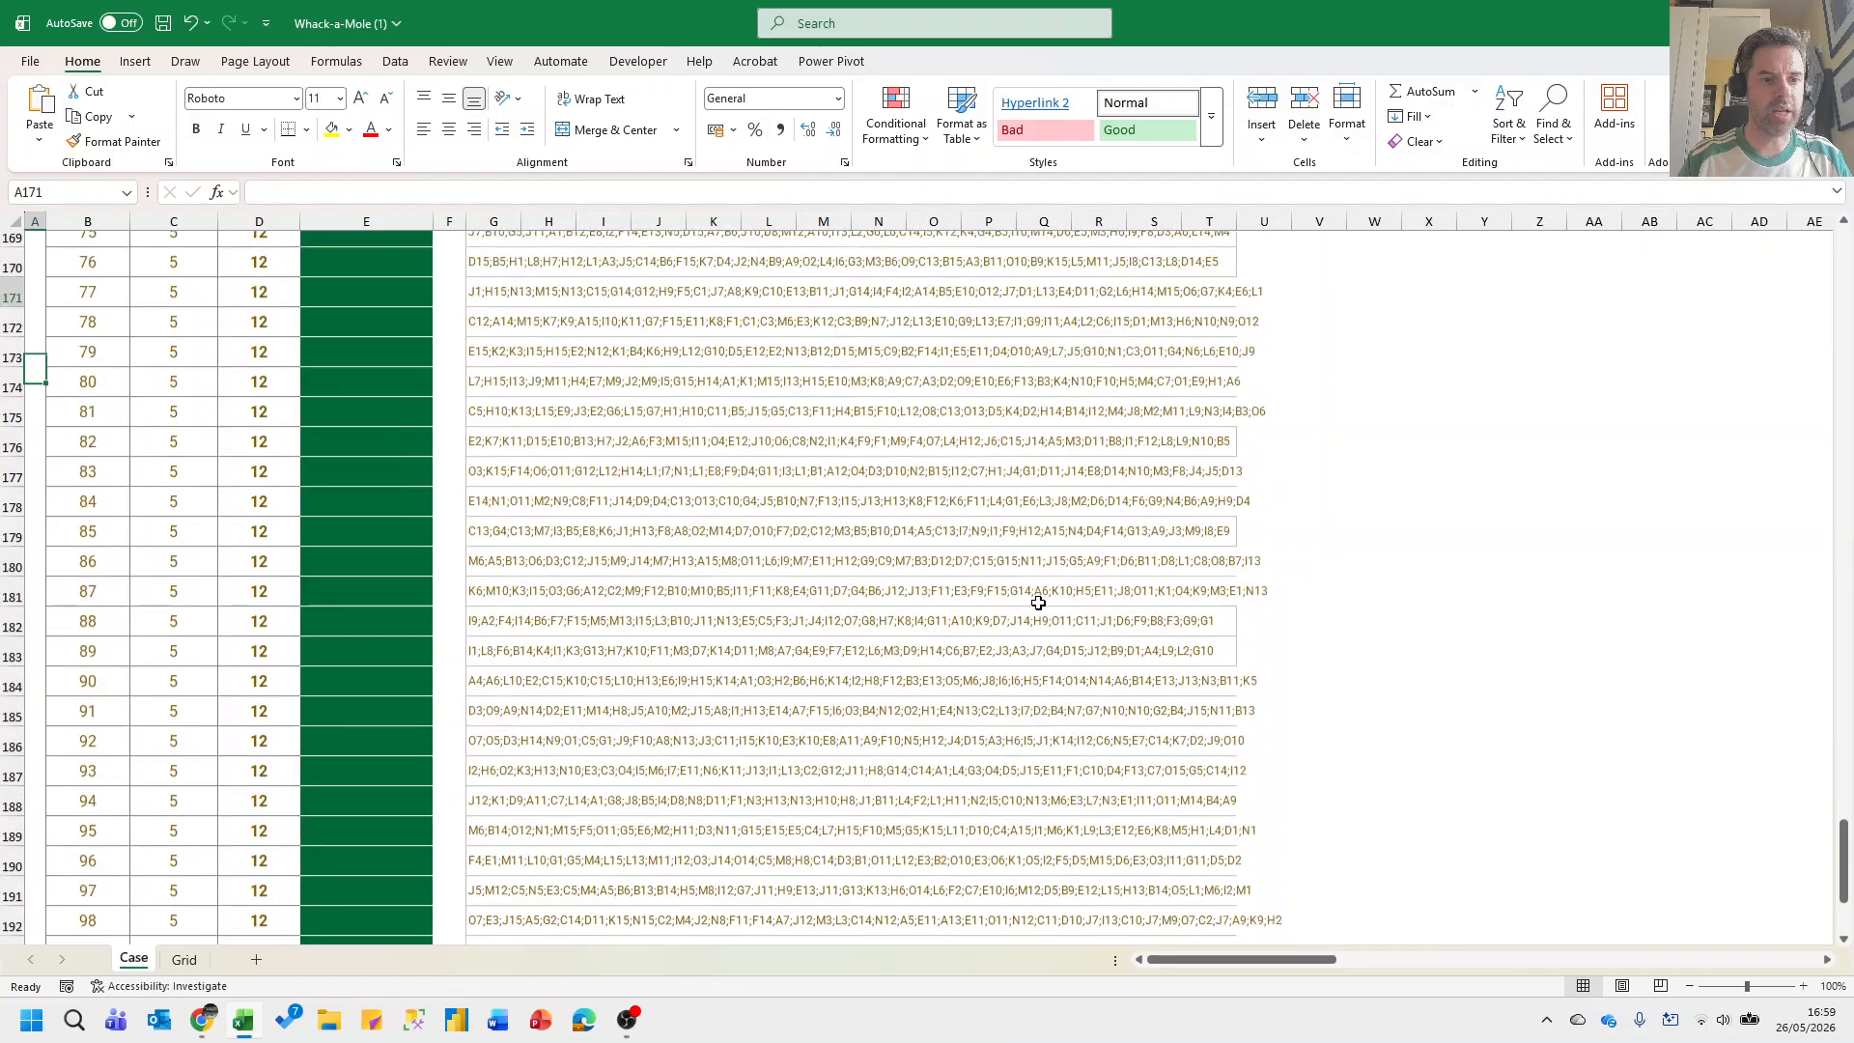
key(Page_Up)
key(Page_Up)
key(Page_Up)
key(Page_Up)
key(Right)
key(Right)
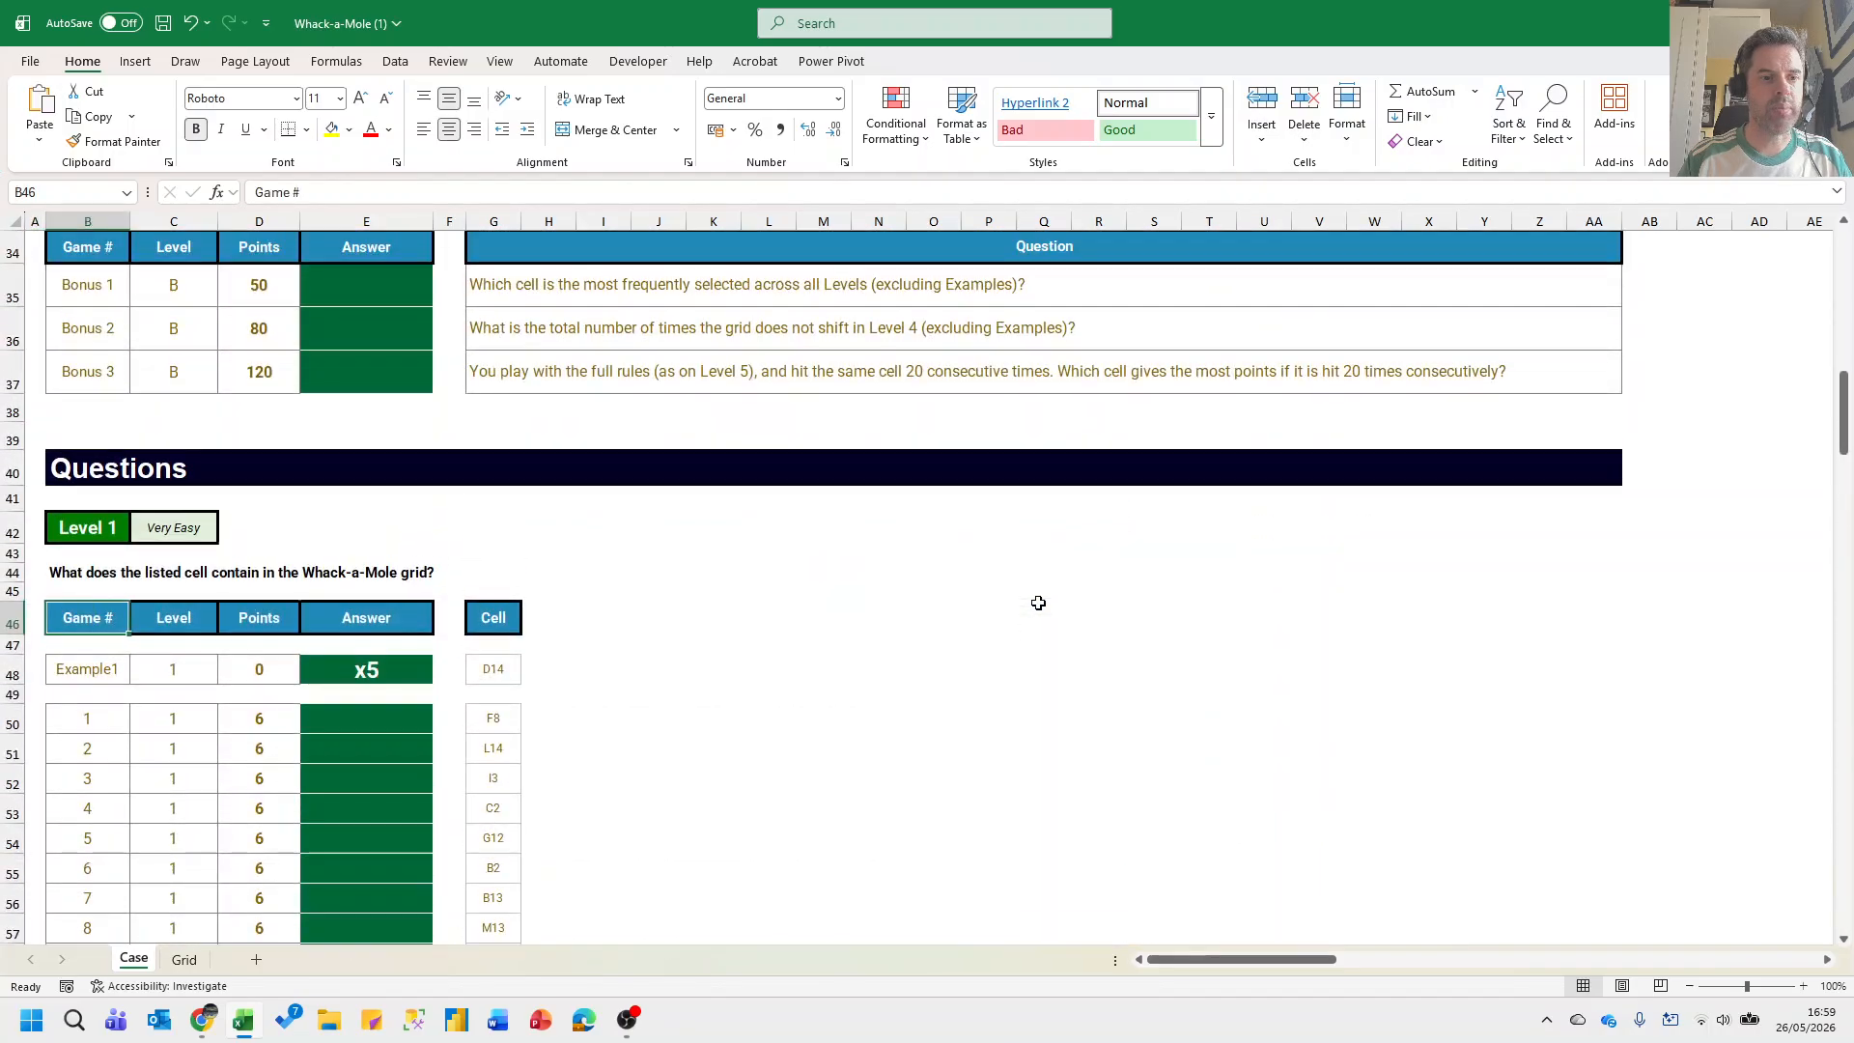
key(Up)
key(ctrl+Up)
key(ctrl+Up)
key(ctrl+Up)
scroll(1038, 603, up, 7)
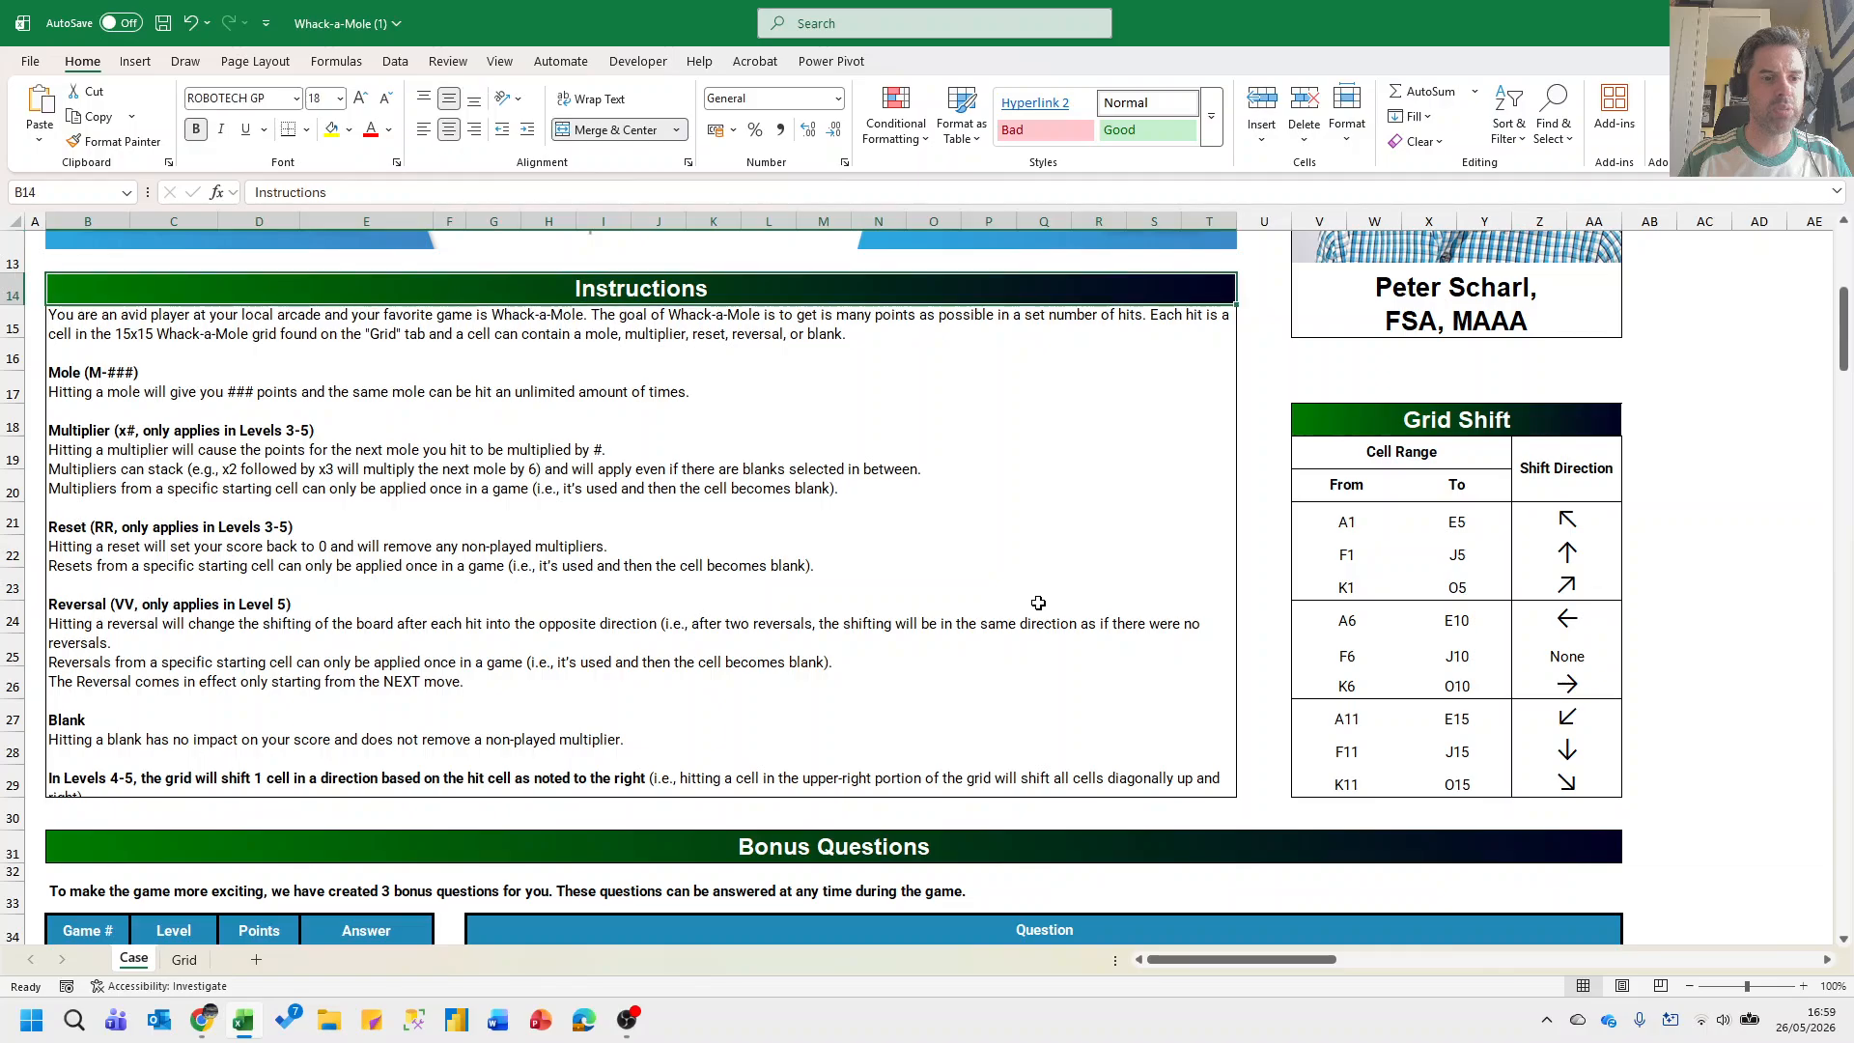
Examine the Level 1 question table, including its answer column and the example's cell reference in G48.
key(Page_Down)
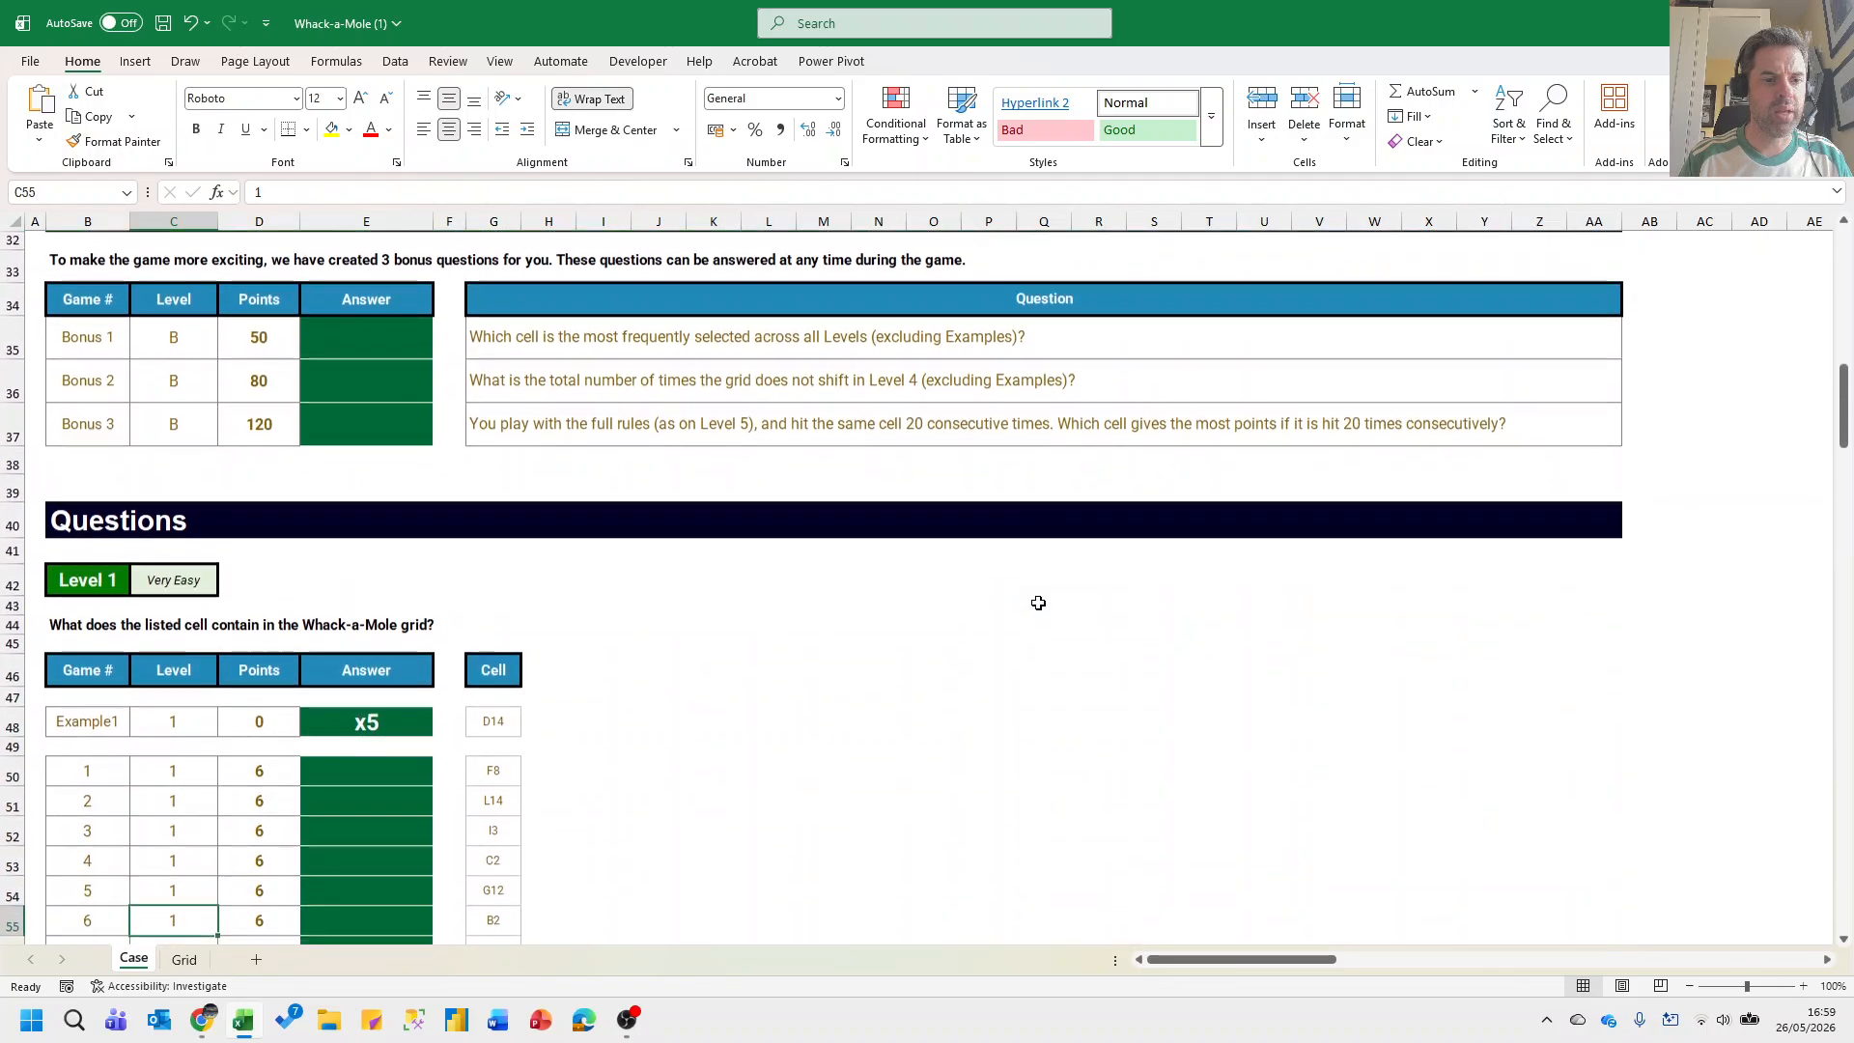
key(Up)
key(Up)
key(Up)
key(Up)
key(Up)
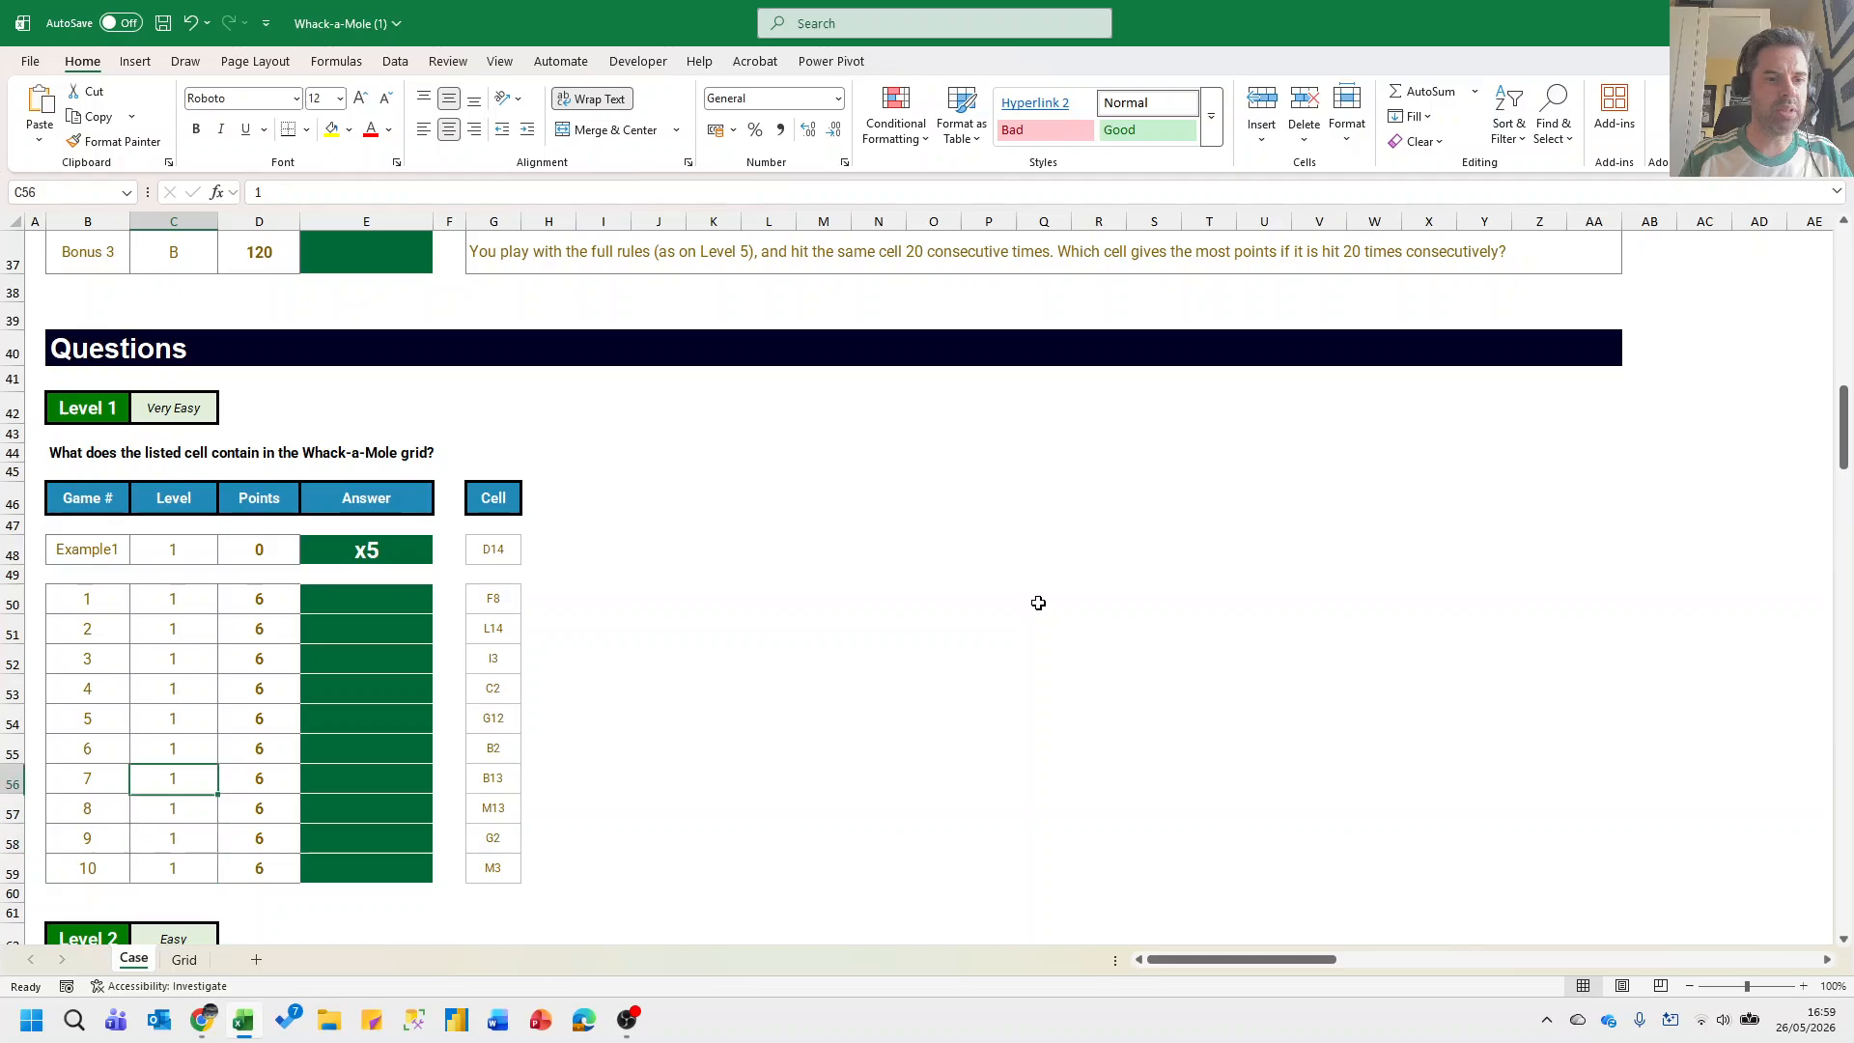
key(Up)
key(Right)
key(Right)
key(Left)
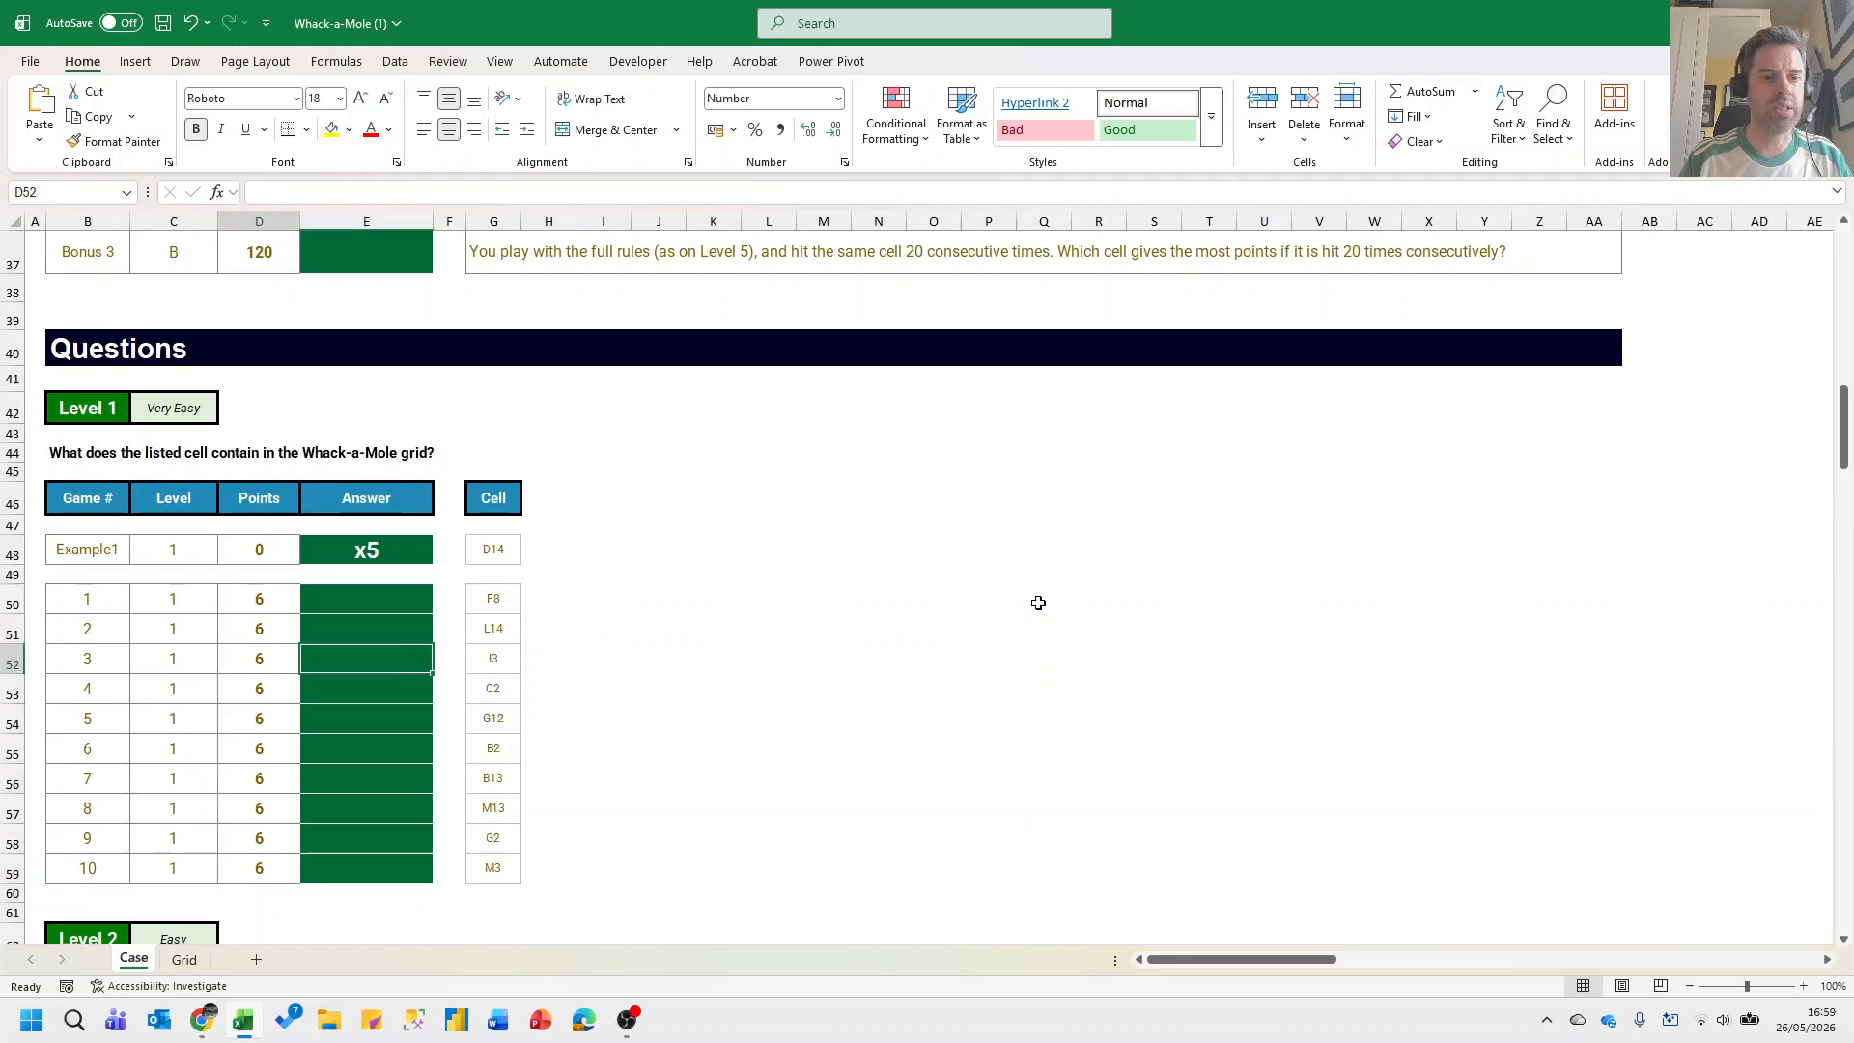
key(Up)
key(Up)
key(Right)
key(Right)
key(Up)
key(Up)
key(Right)
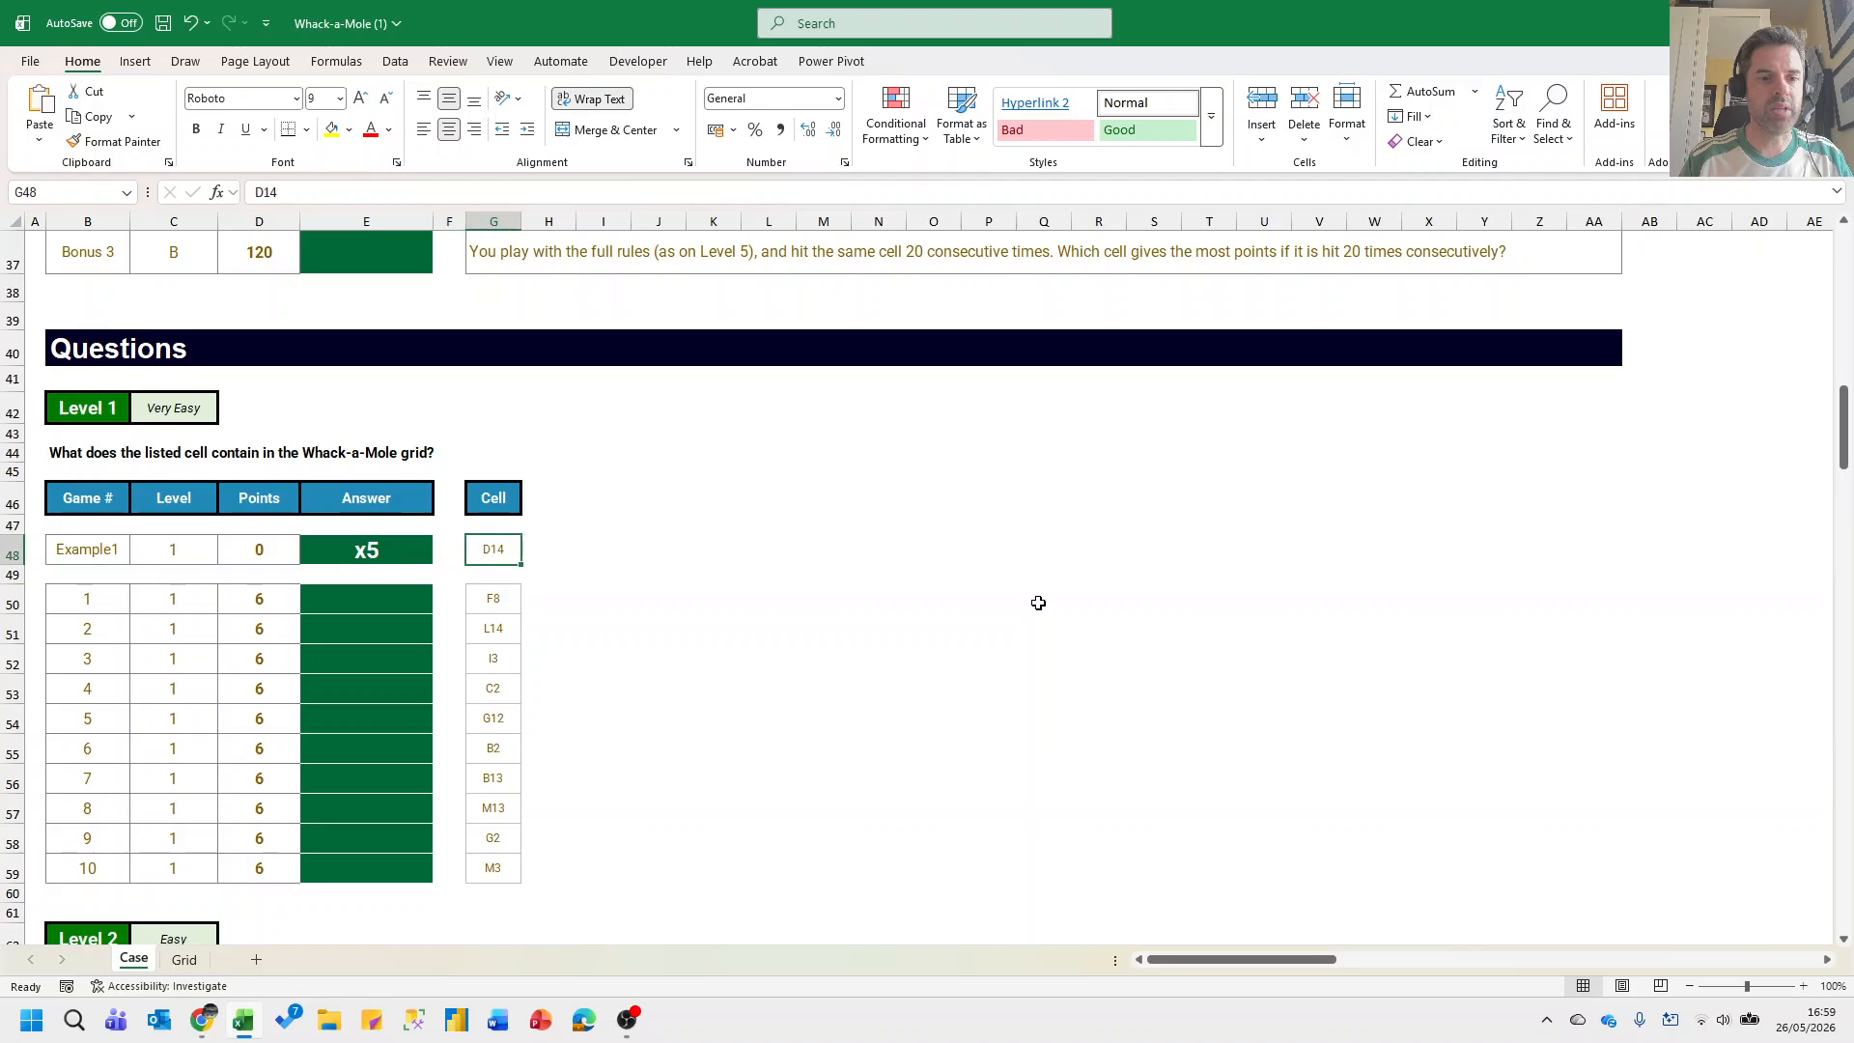
Select the first Level 1 answer cell, E50, and import the custom LAMBDA functions into the workbook.
key(Left)
key(Left)
key(Right)
key(Down)
key(Down)
key(Left)
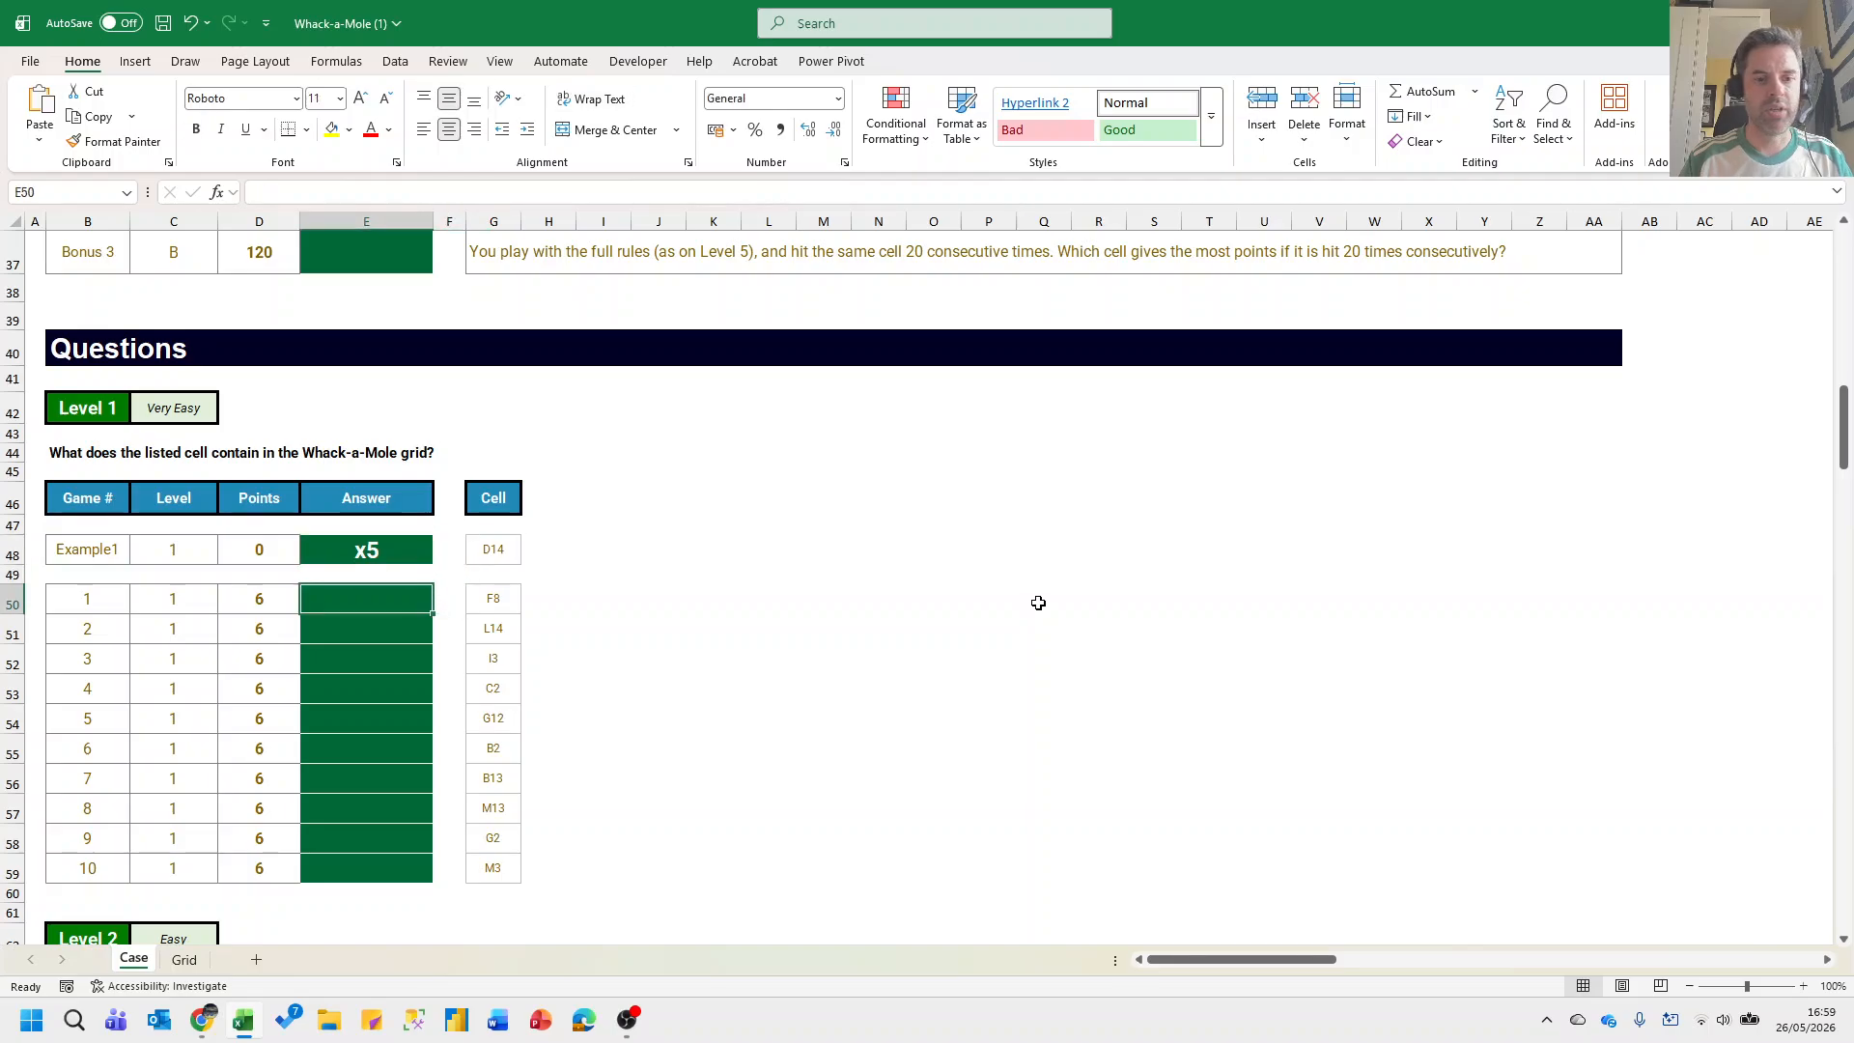
key(ctrl+shift+l)
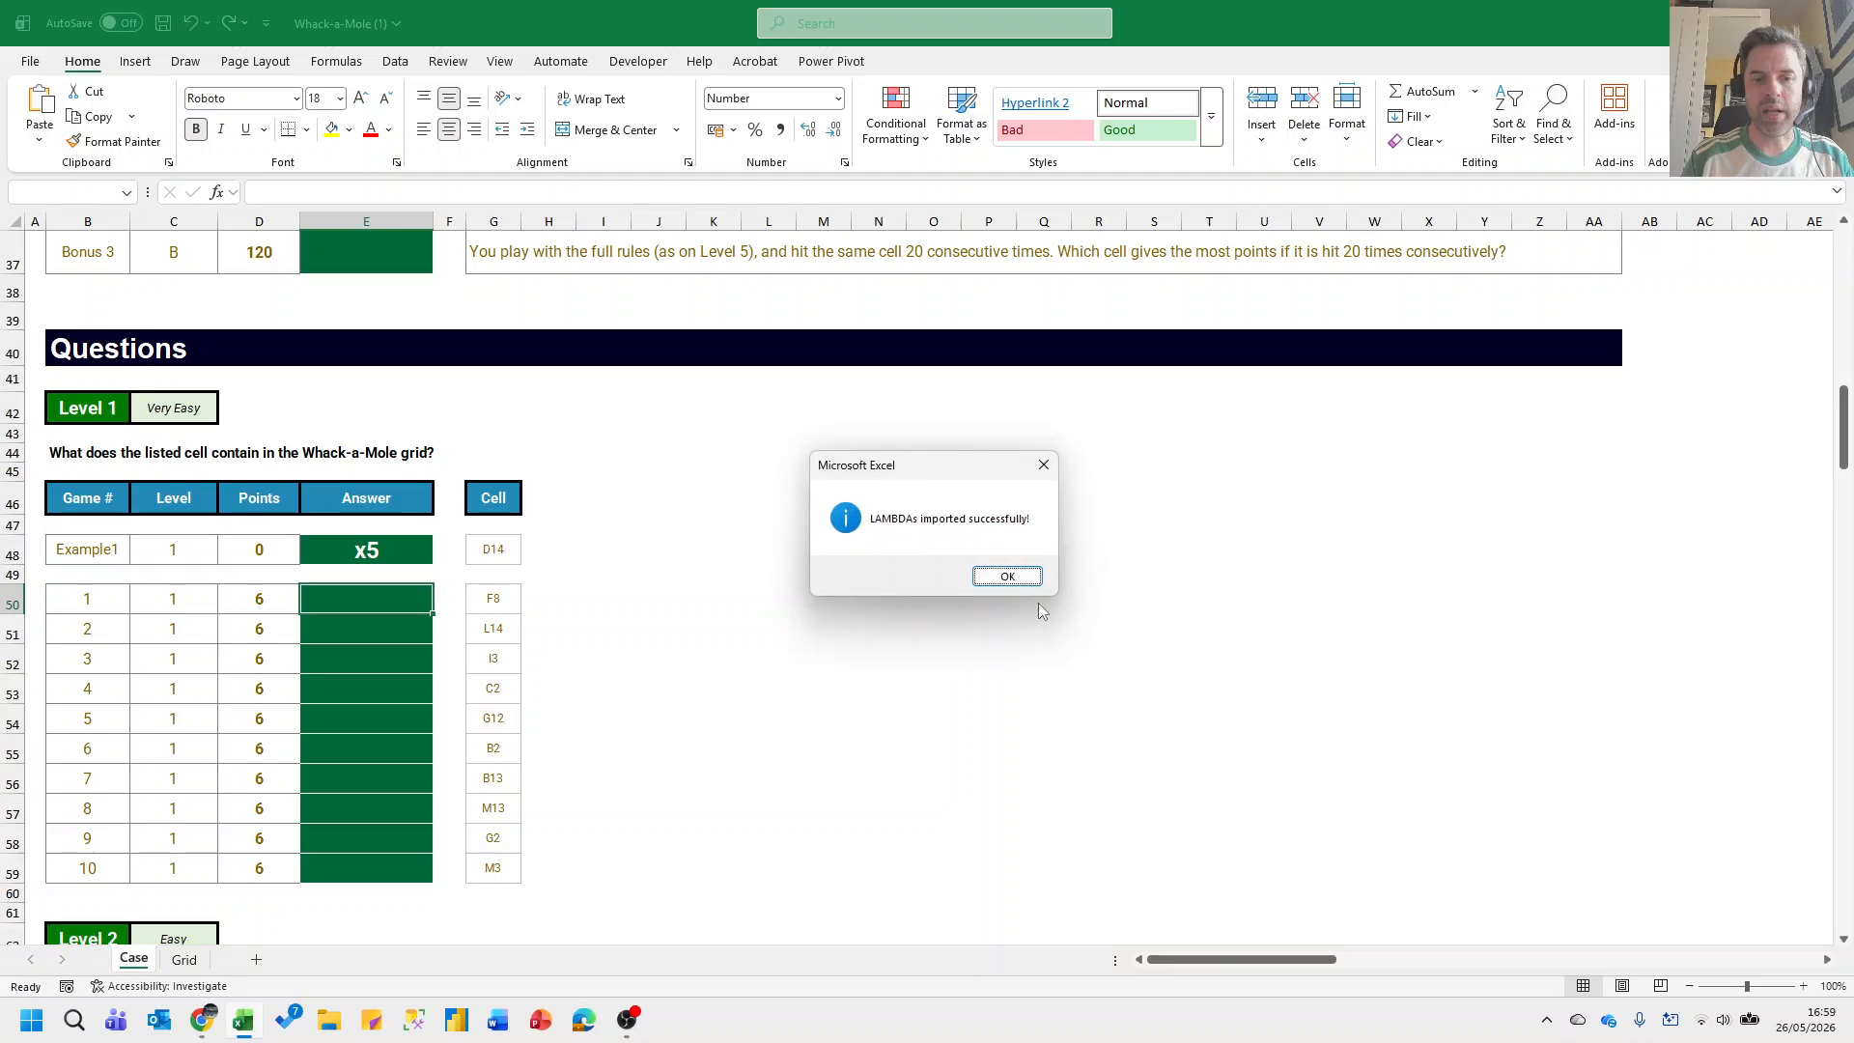
key(Return)
Answer Level 1 game 1 in E50 with the formula =_AddressLookUp(Board,G50).
text(=_add)
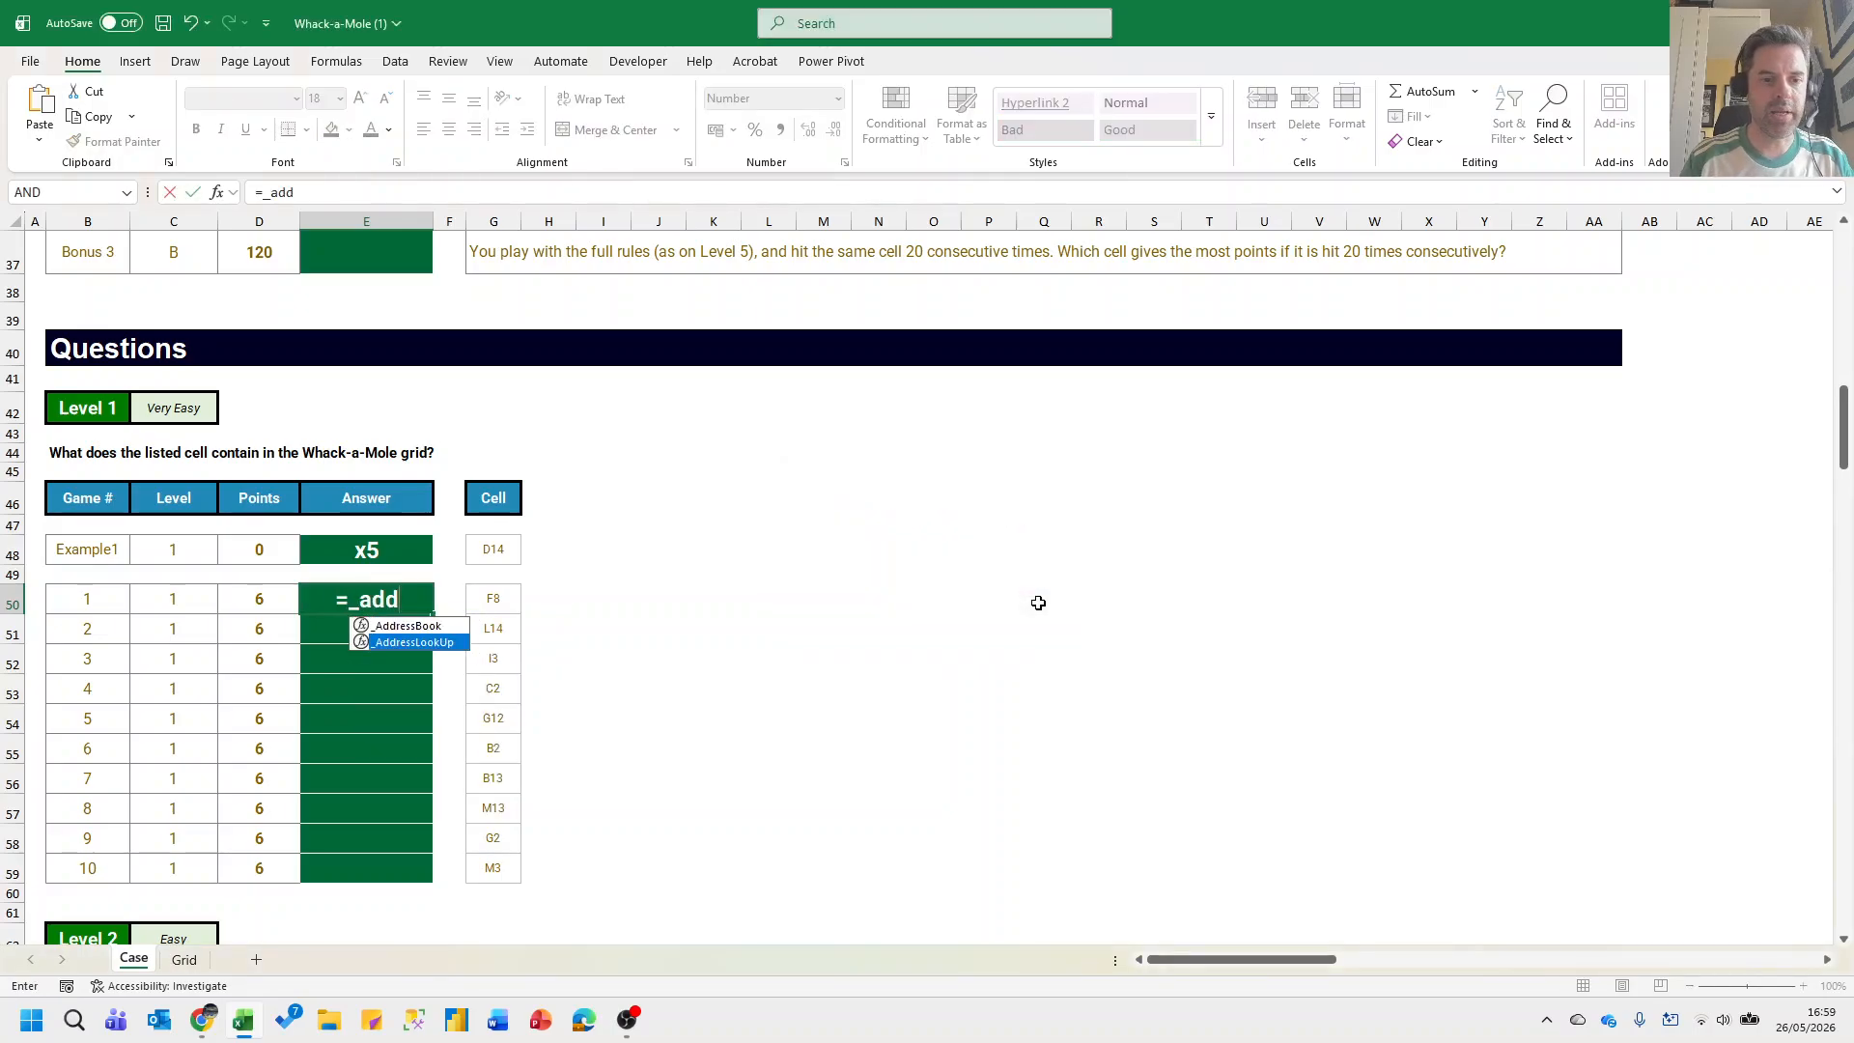
key(Tab)
text(Board,)
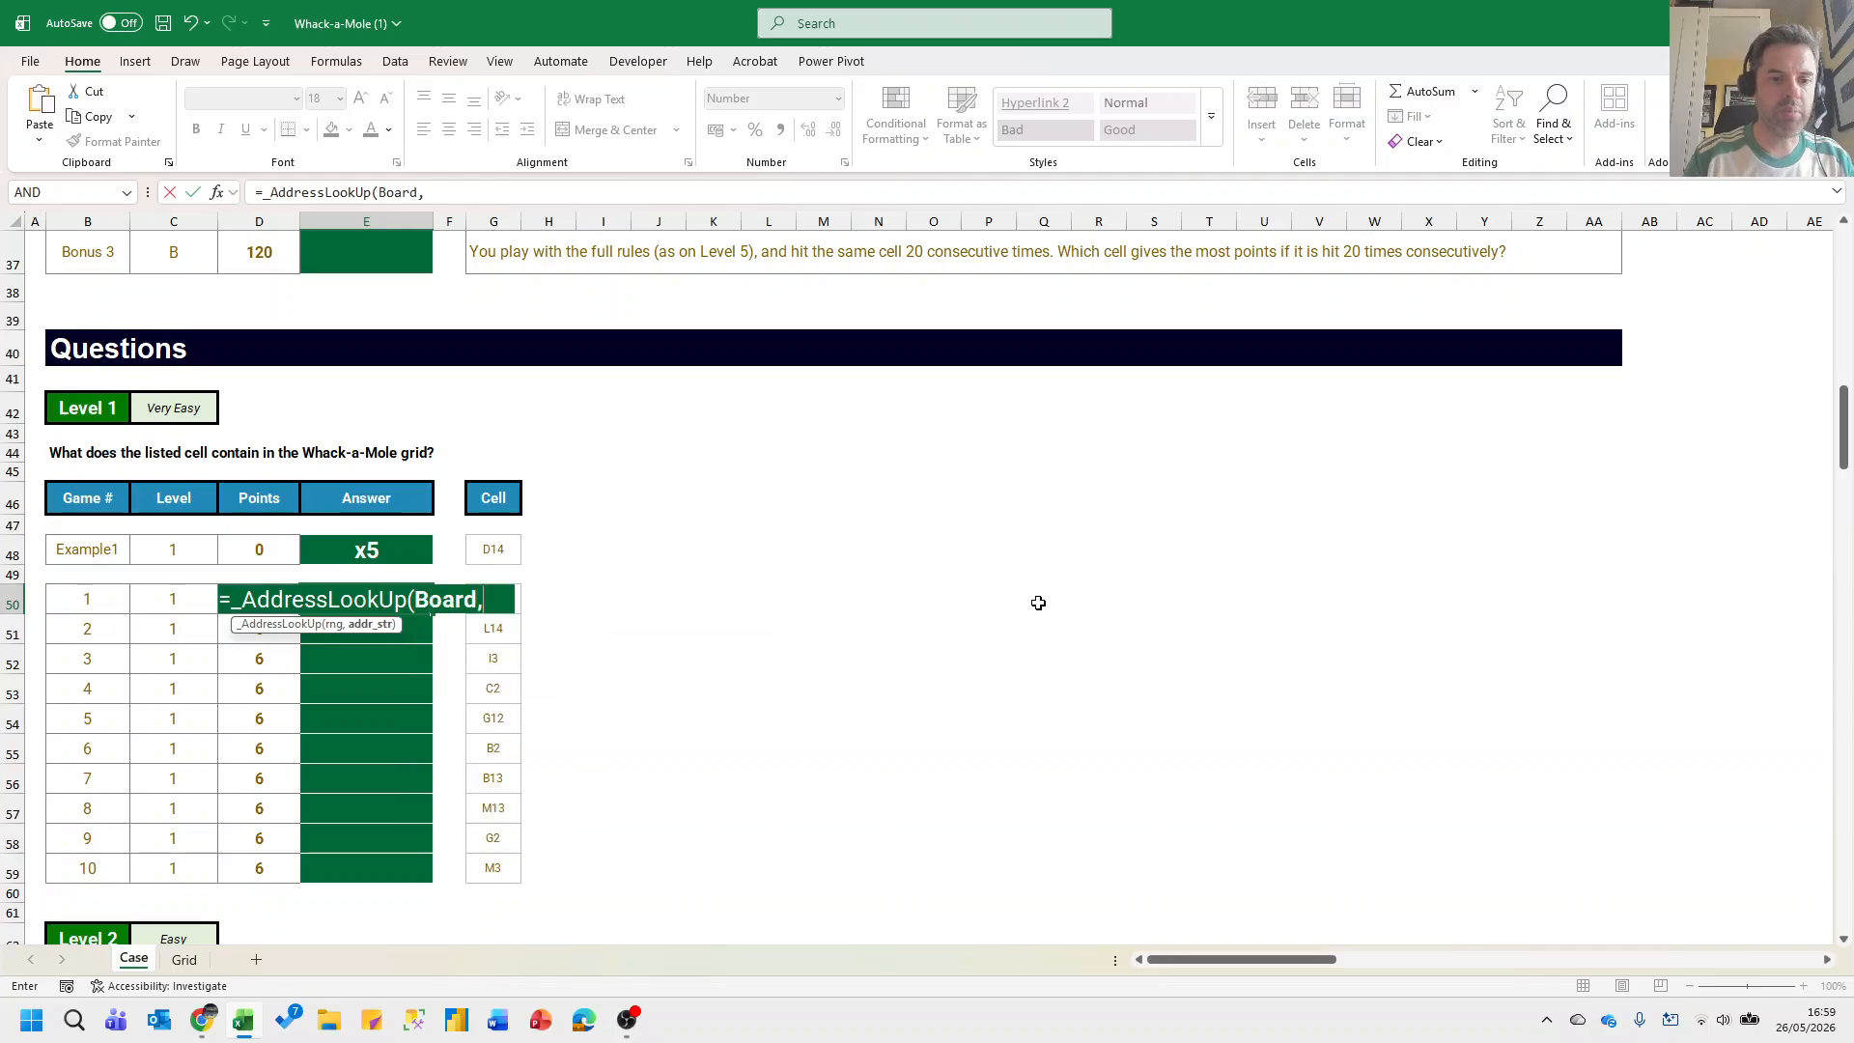
key(Right)
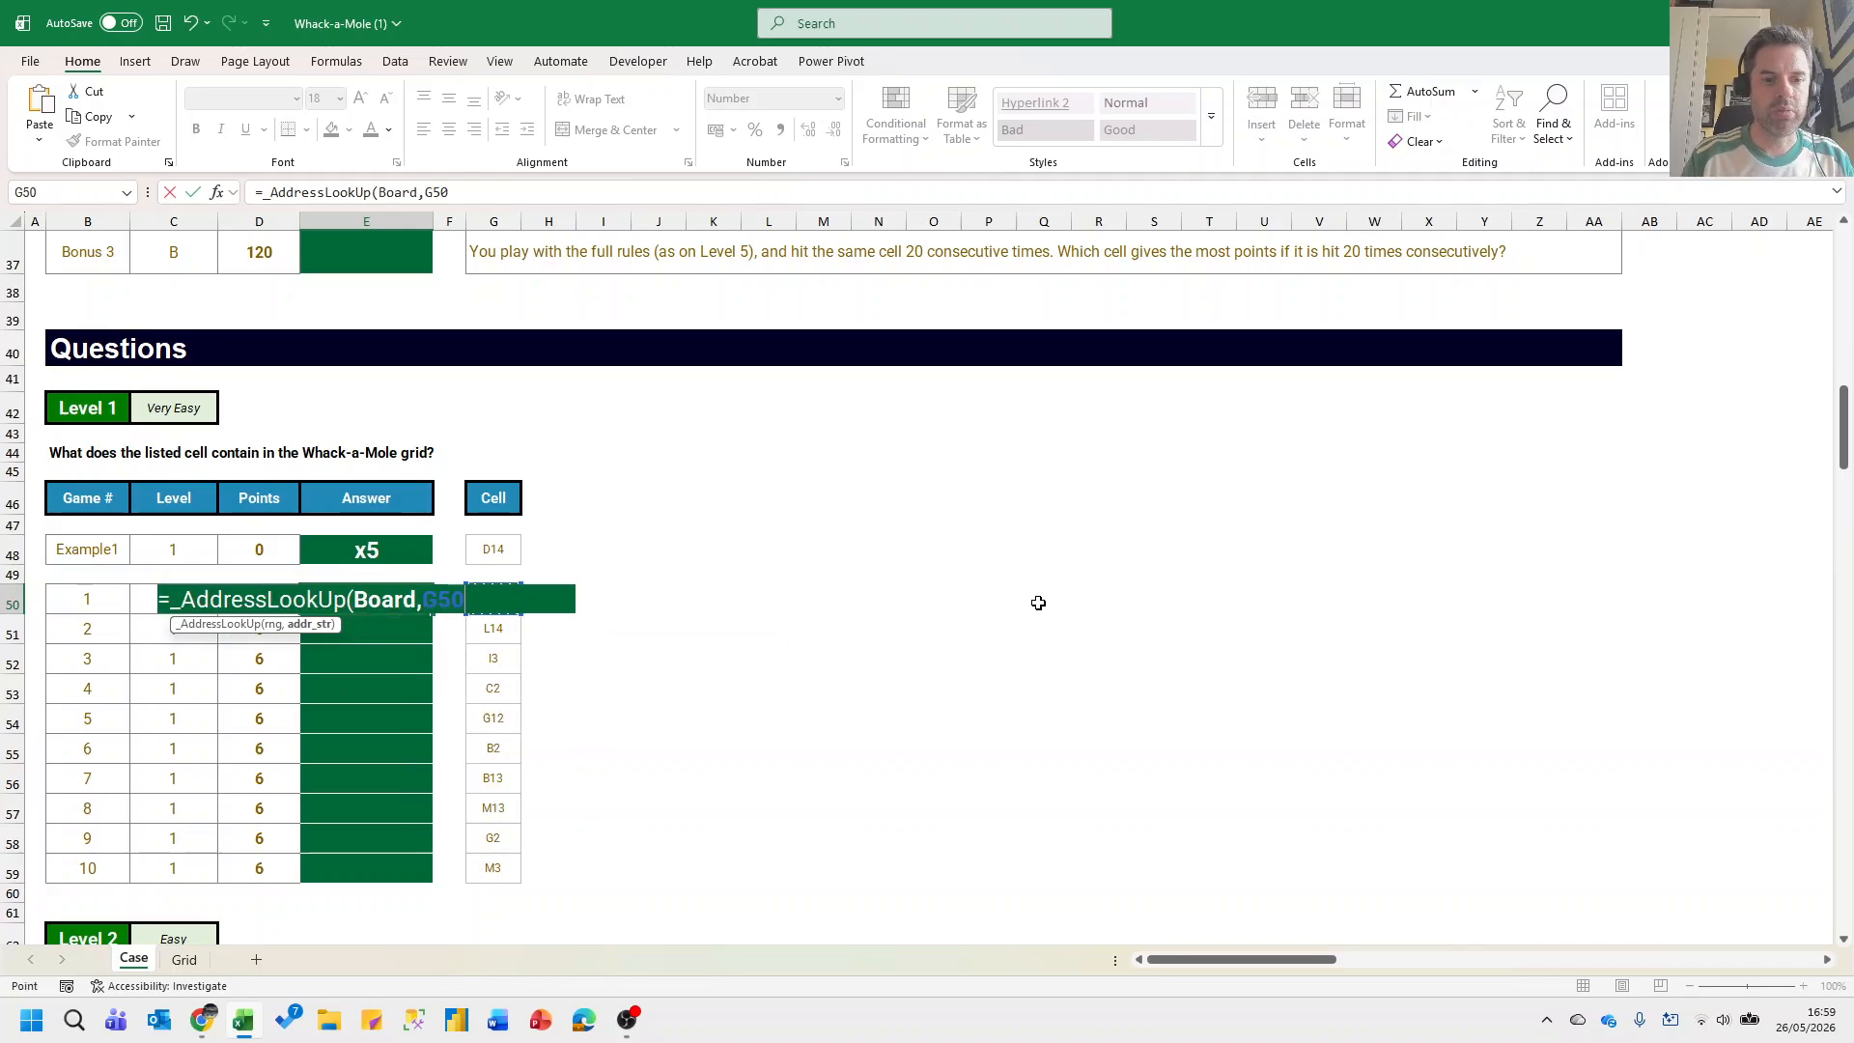
text())
key(Return)
Fill the lookup formula down E50:E59 for all ten Level 1 games and copy the answers.
key(Up)
key(Left)
key(ctrl+Down)
key(Right)
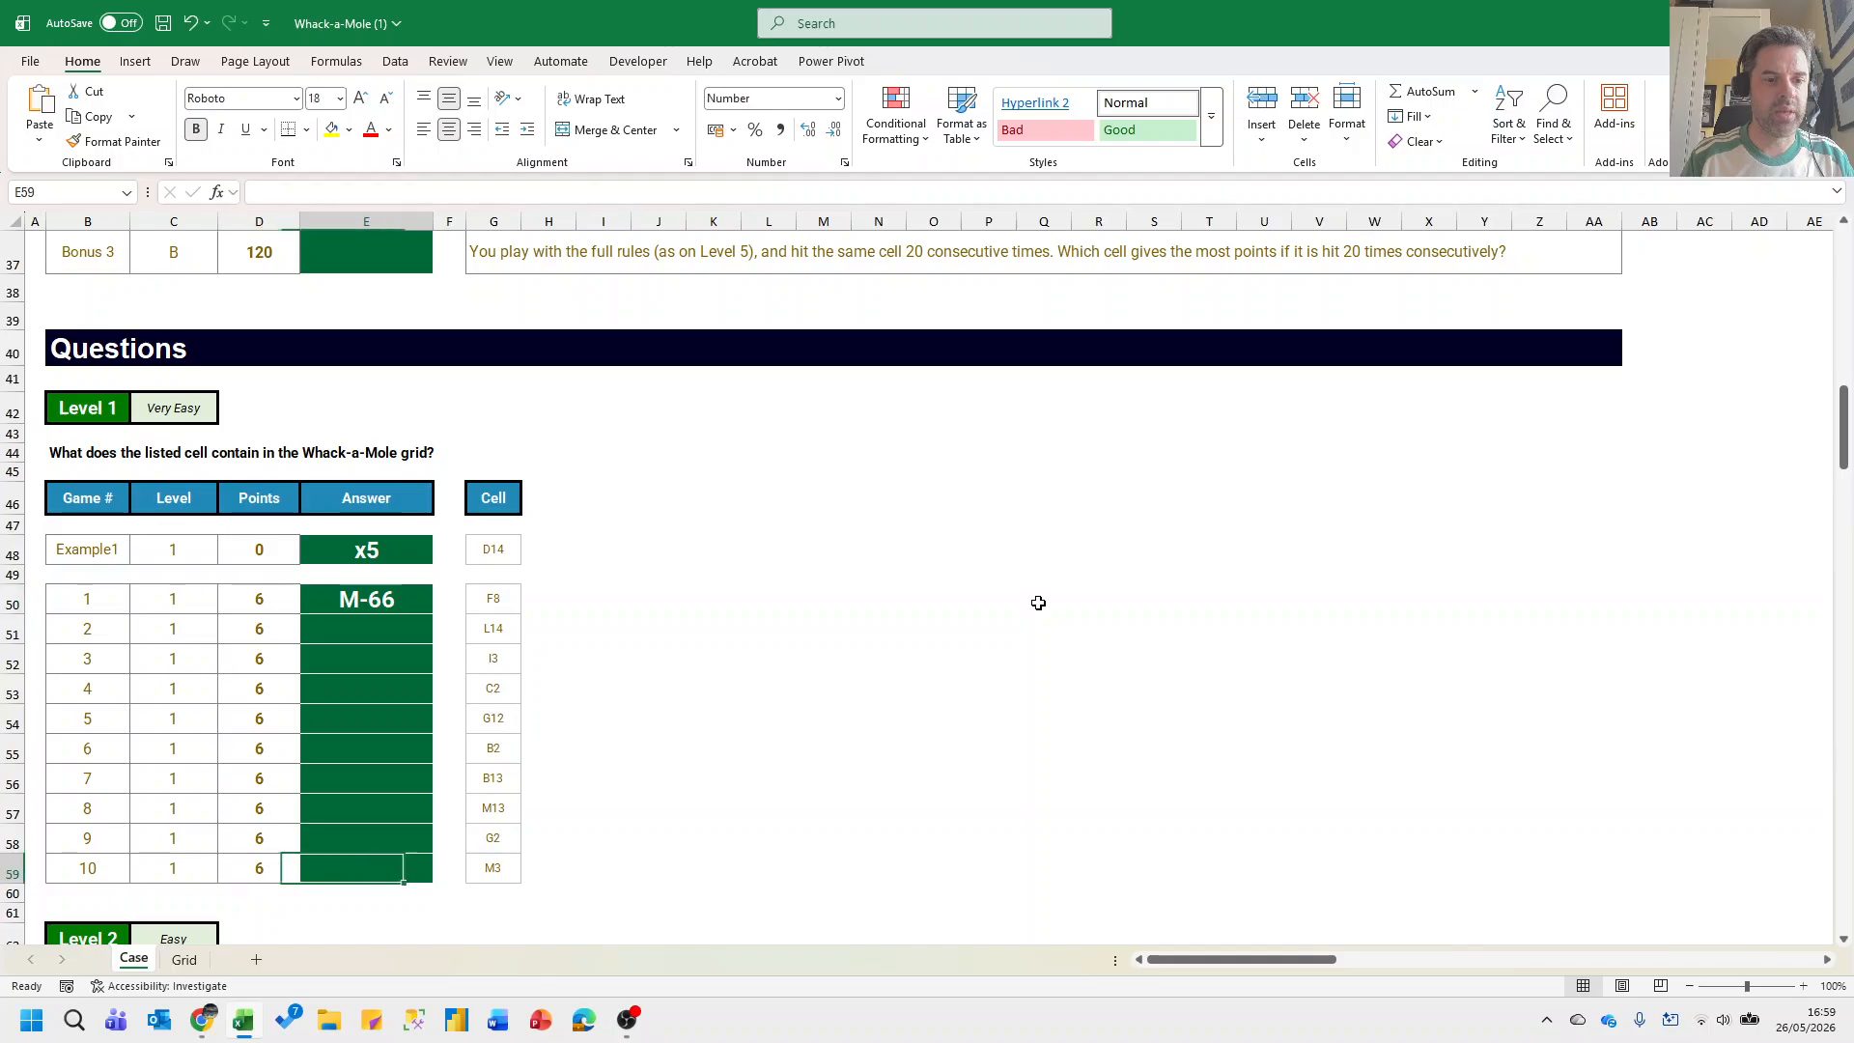
key(ctrl+shift+Up)
key(ctrl+d)
key(ctrl+c)
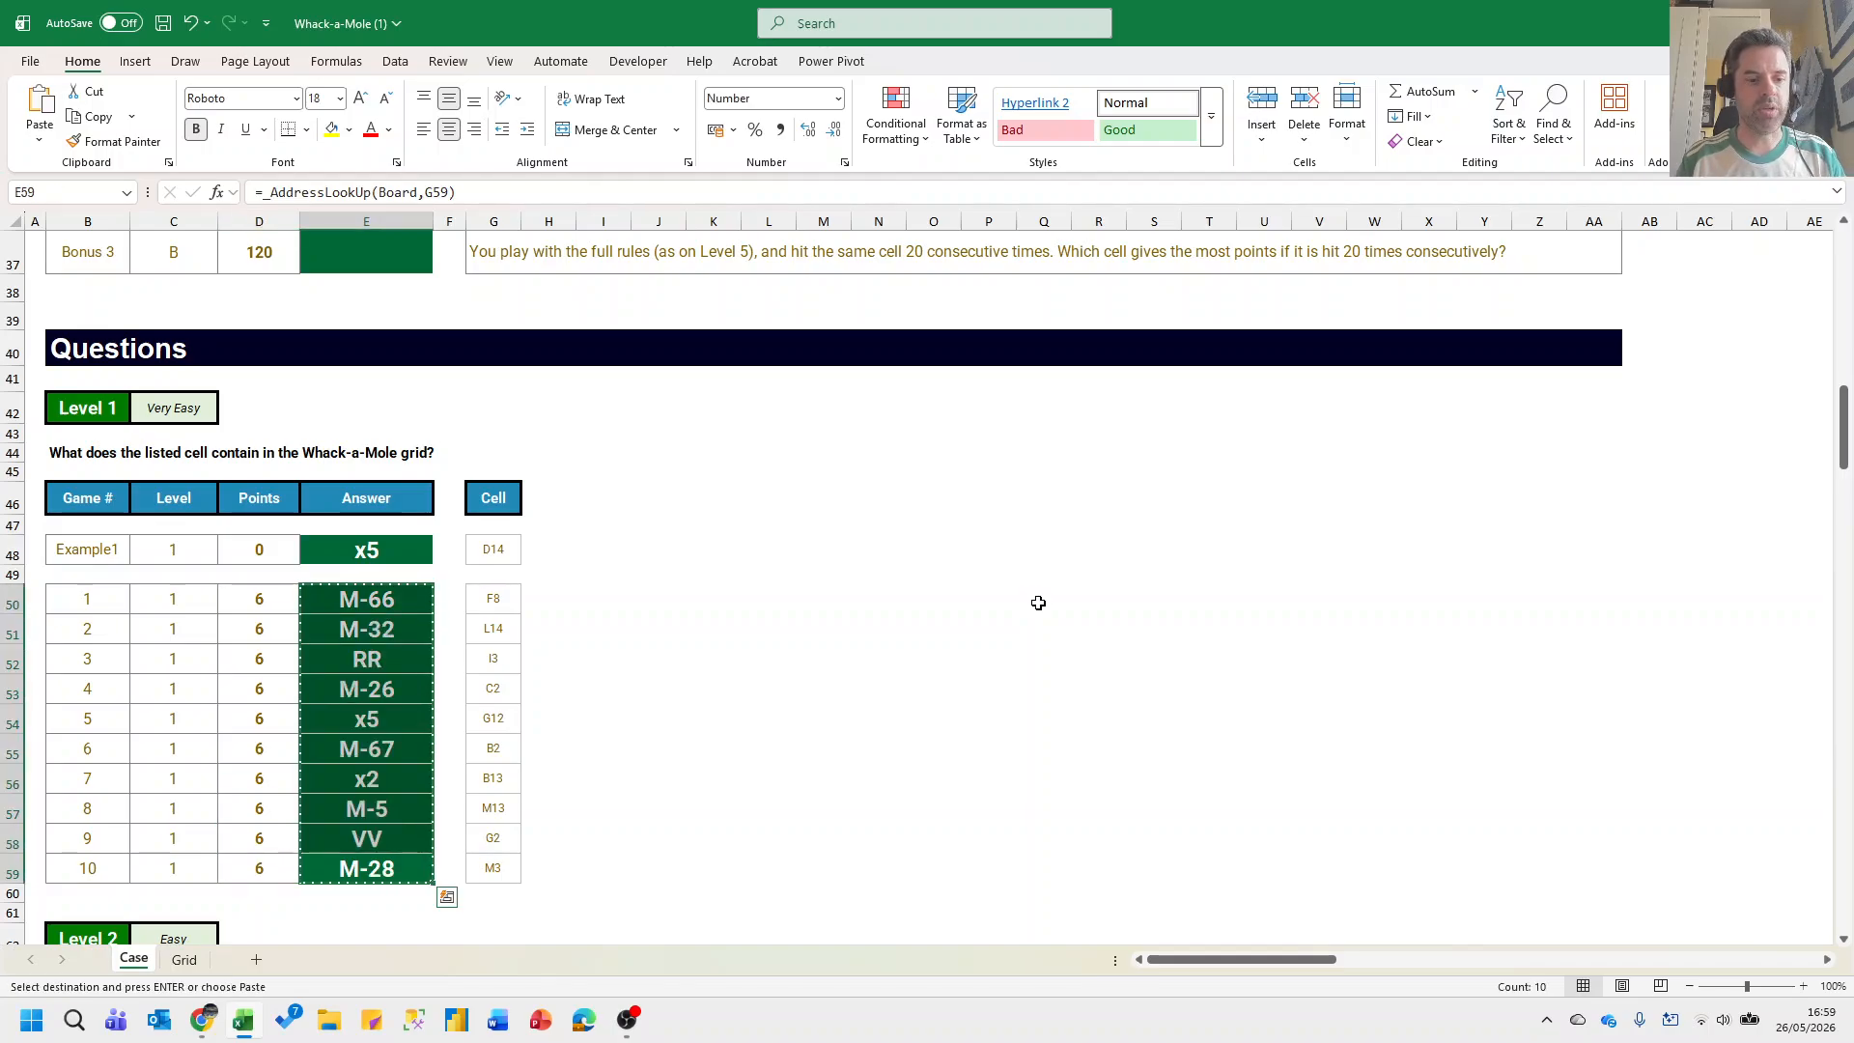
Switch to the Excel Esports game page in the browser and paste the ten copied answers into the Level 1 answer boxes.
key(alt+Tab)
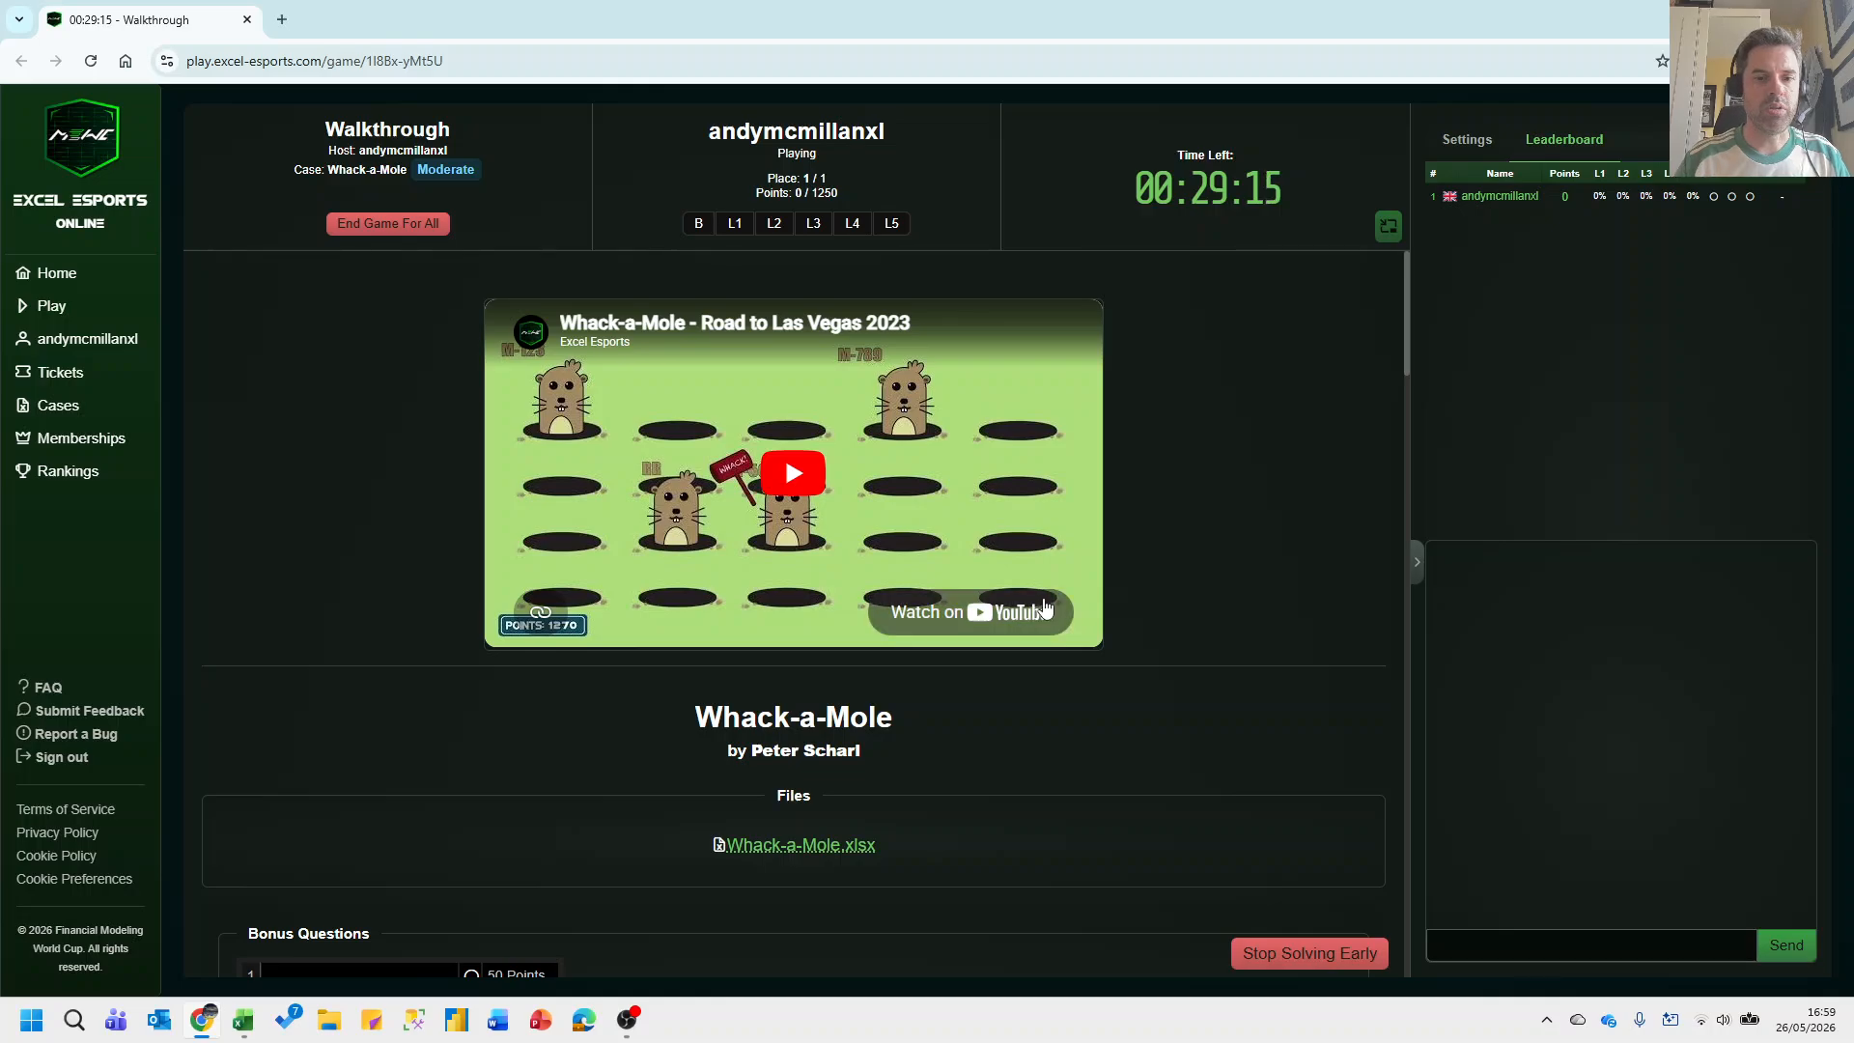
scroll(614, 574, down, 6)
click(323, 569)
key(ctrl+v)
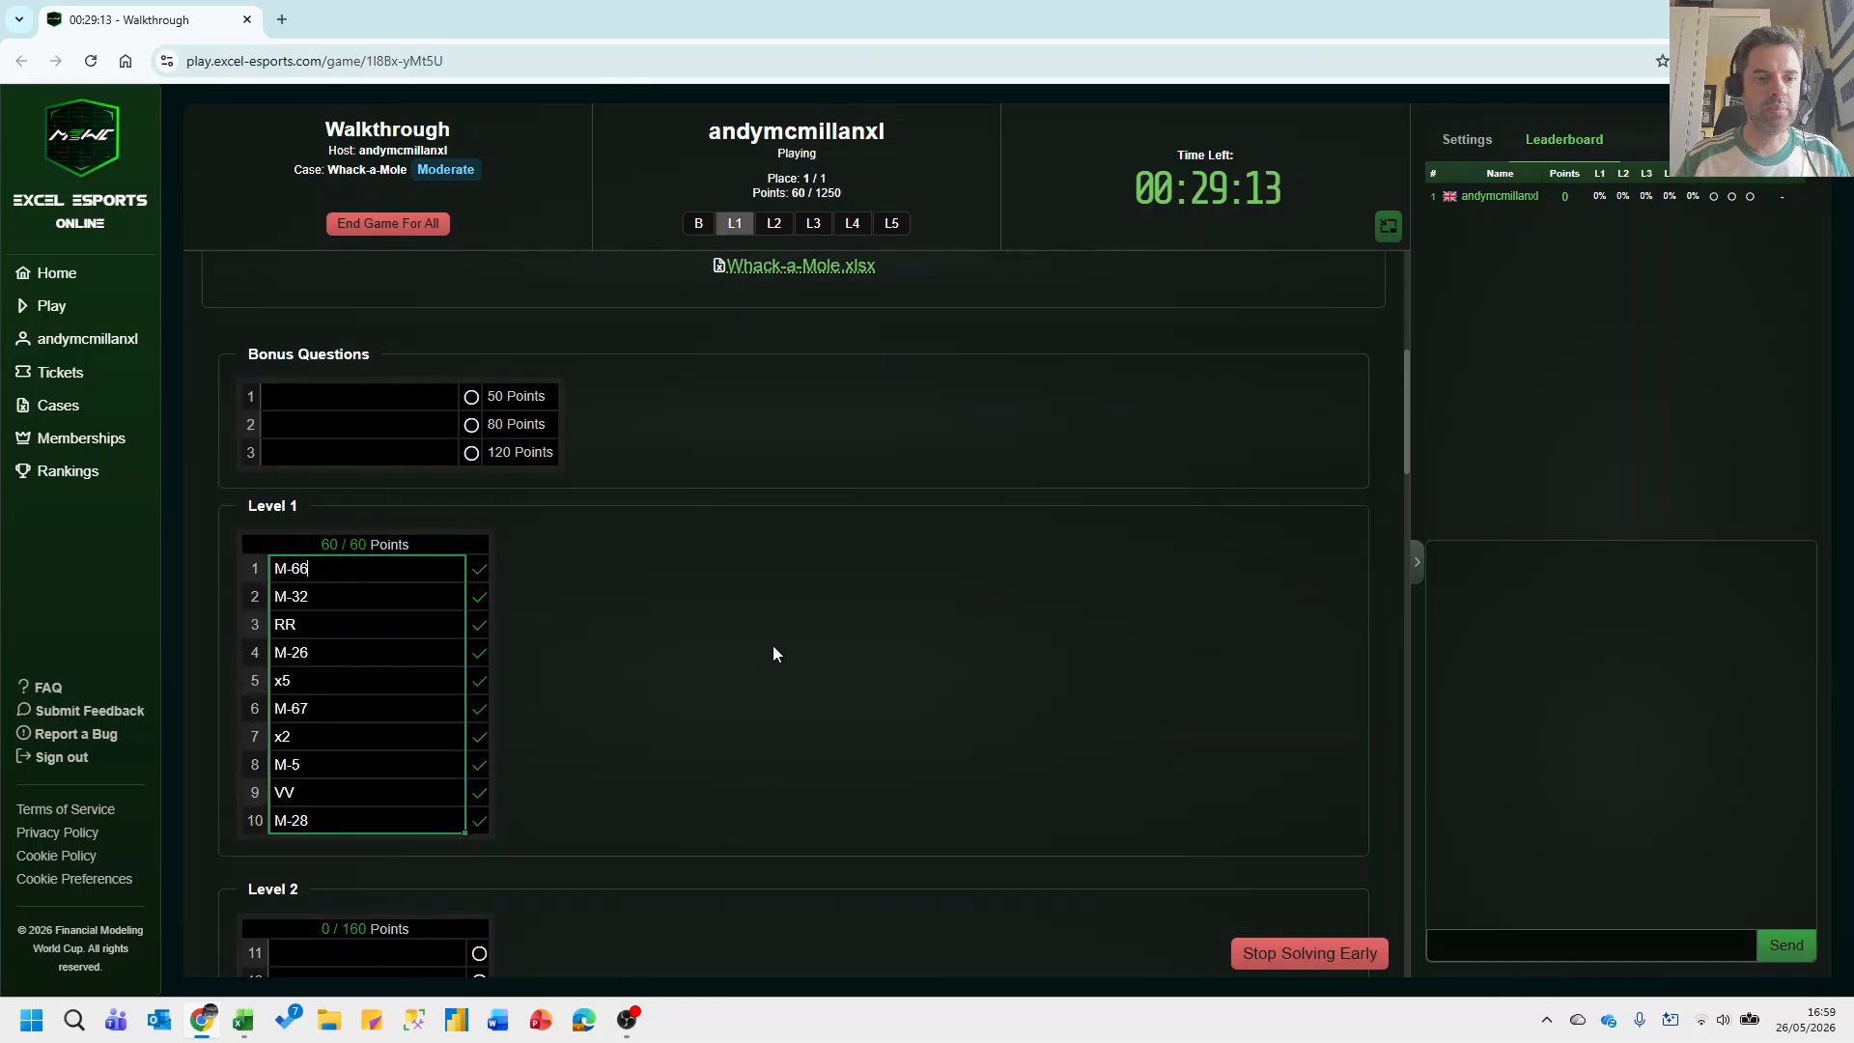
Return to the Excel workbook and generate a Level 2 working sheet from the Level 2 questions, covering Example2 and games 11 to 30.
key(alt+Tab)
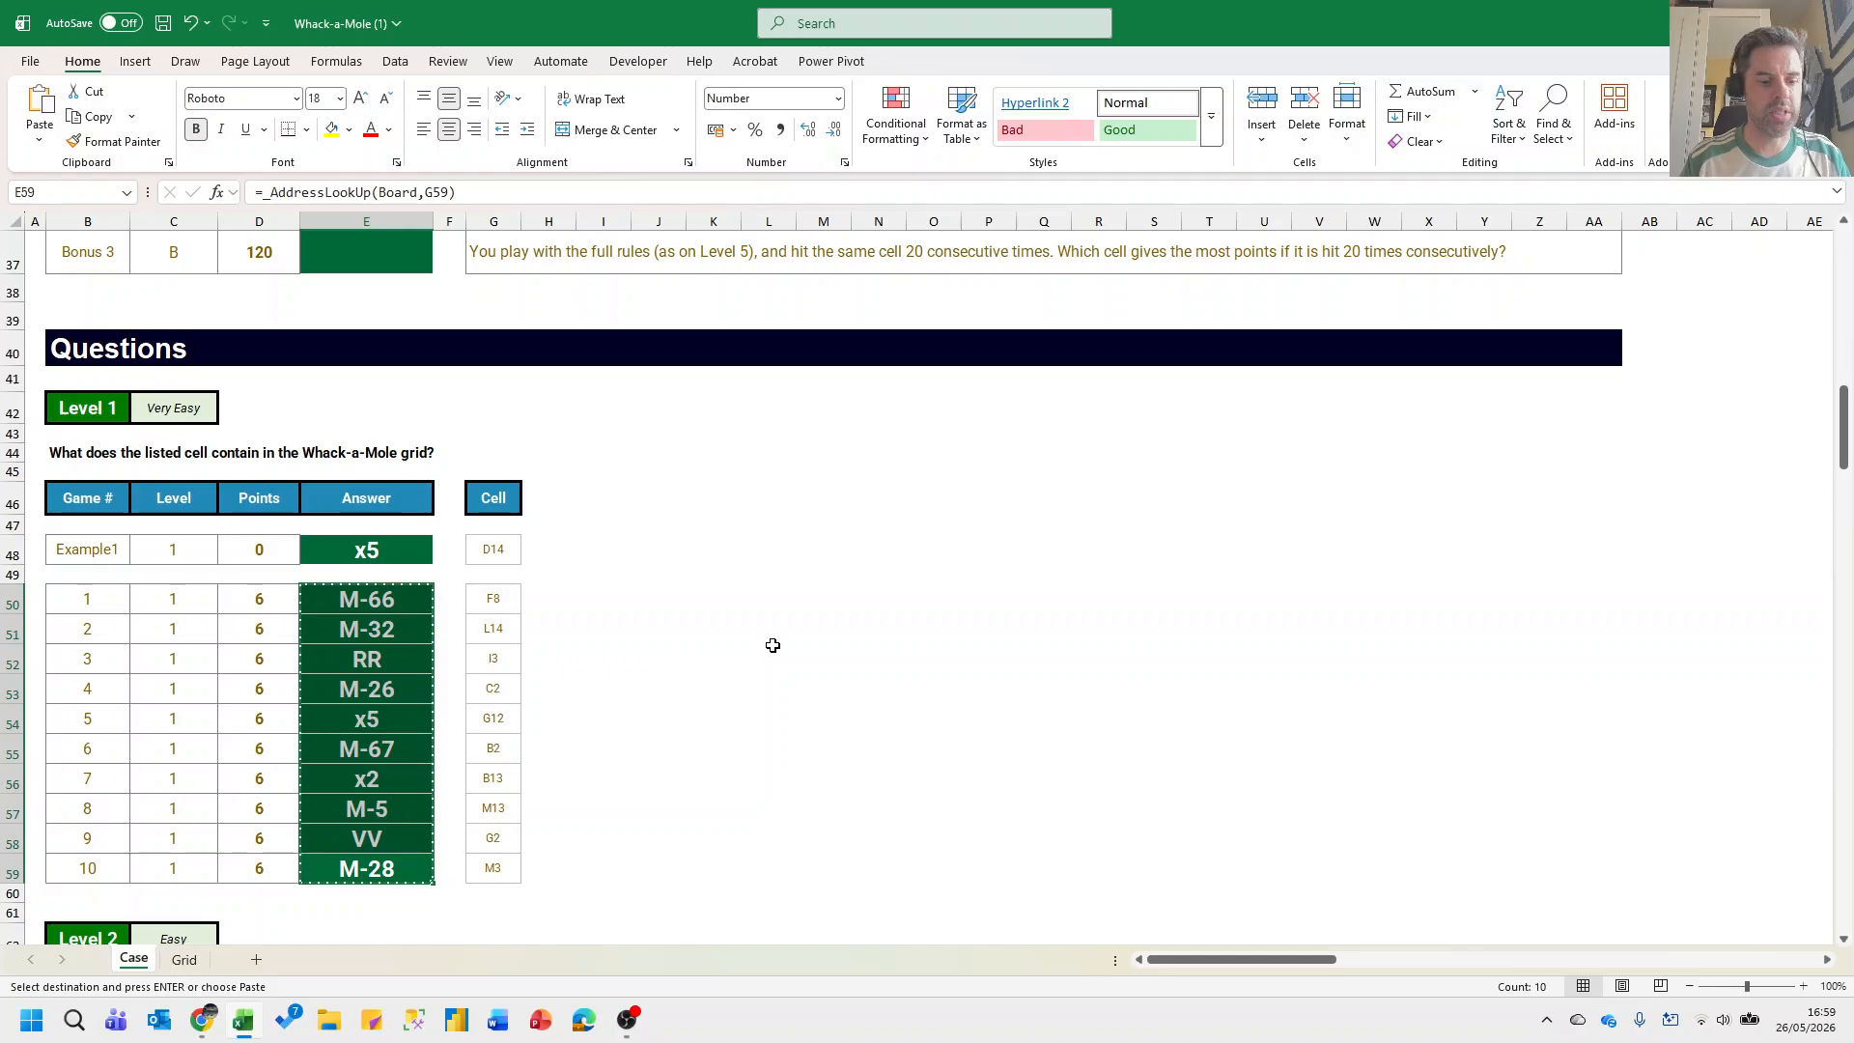
key(Page_Down)
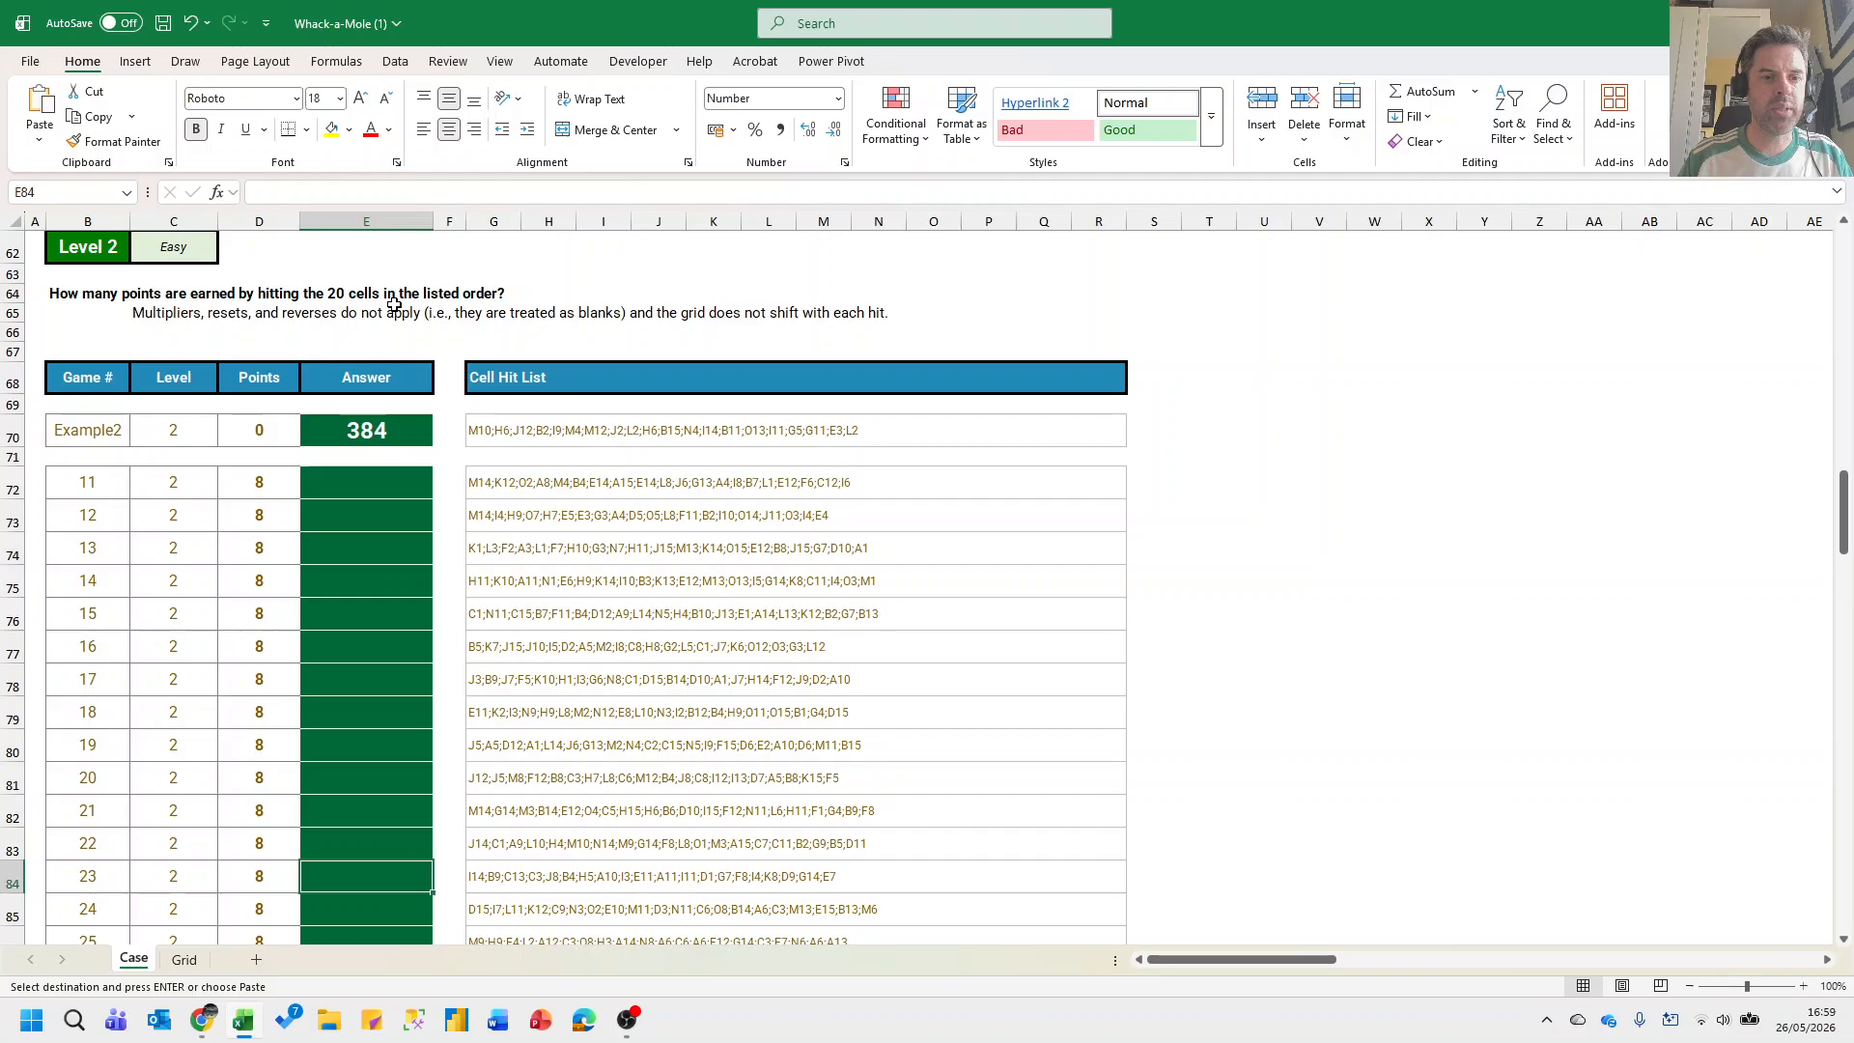
click(187, 517)
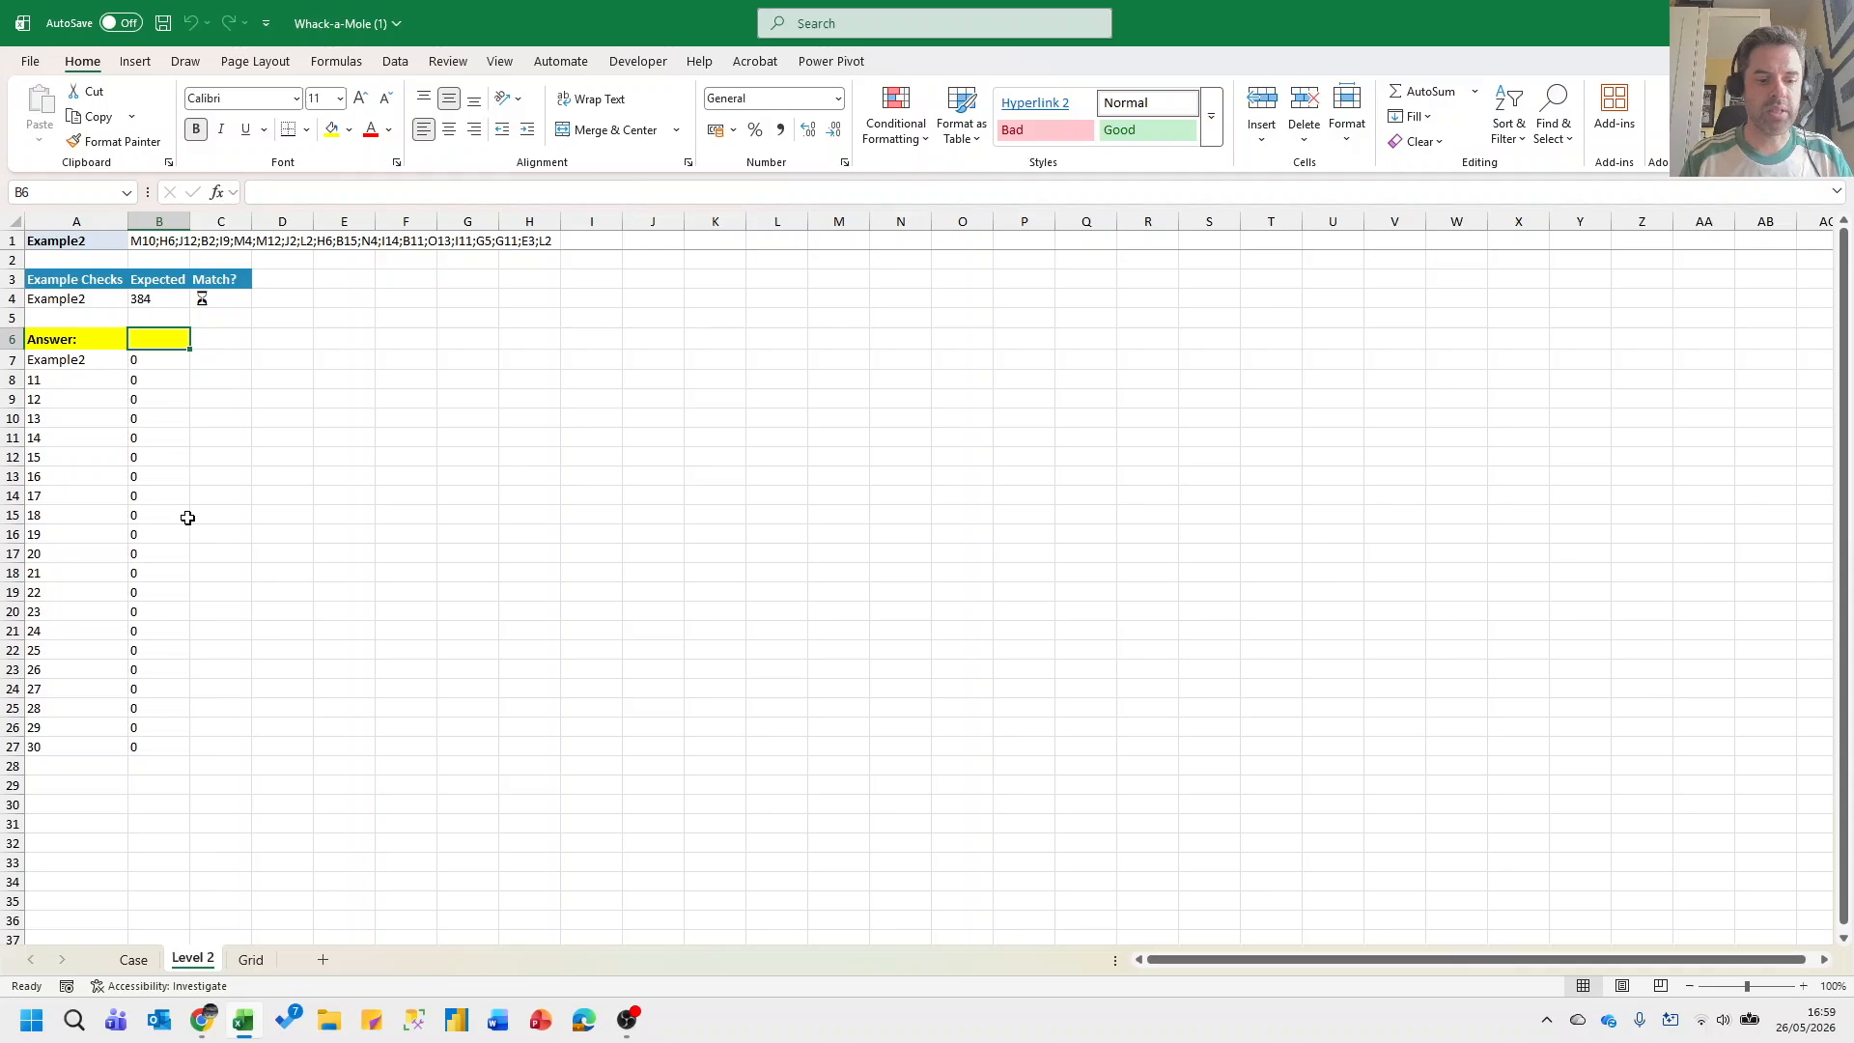
Add the header CELLS in F4 of the Level 2 sheet.
scroll(187, 518, up, 1)
key(Right)
key(Right)
key(Right)
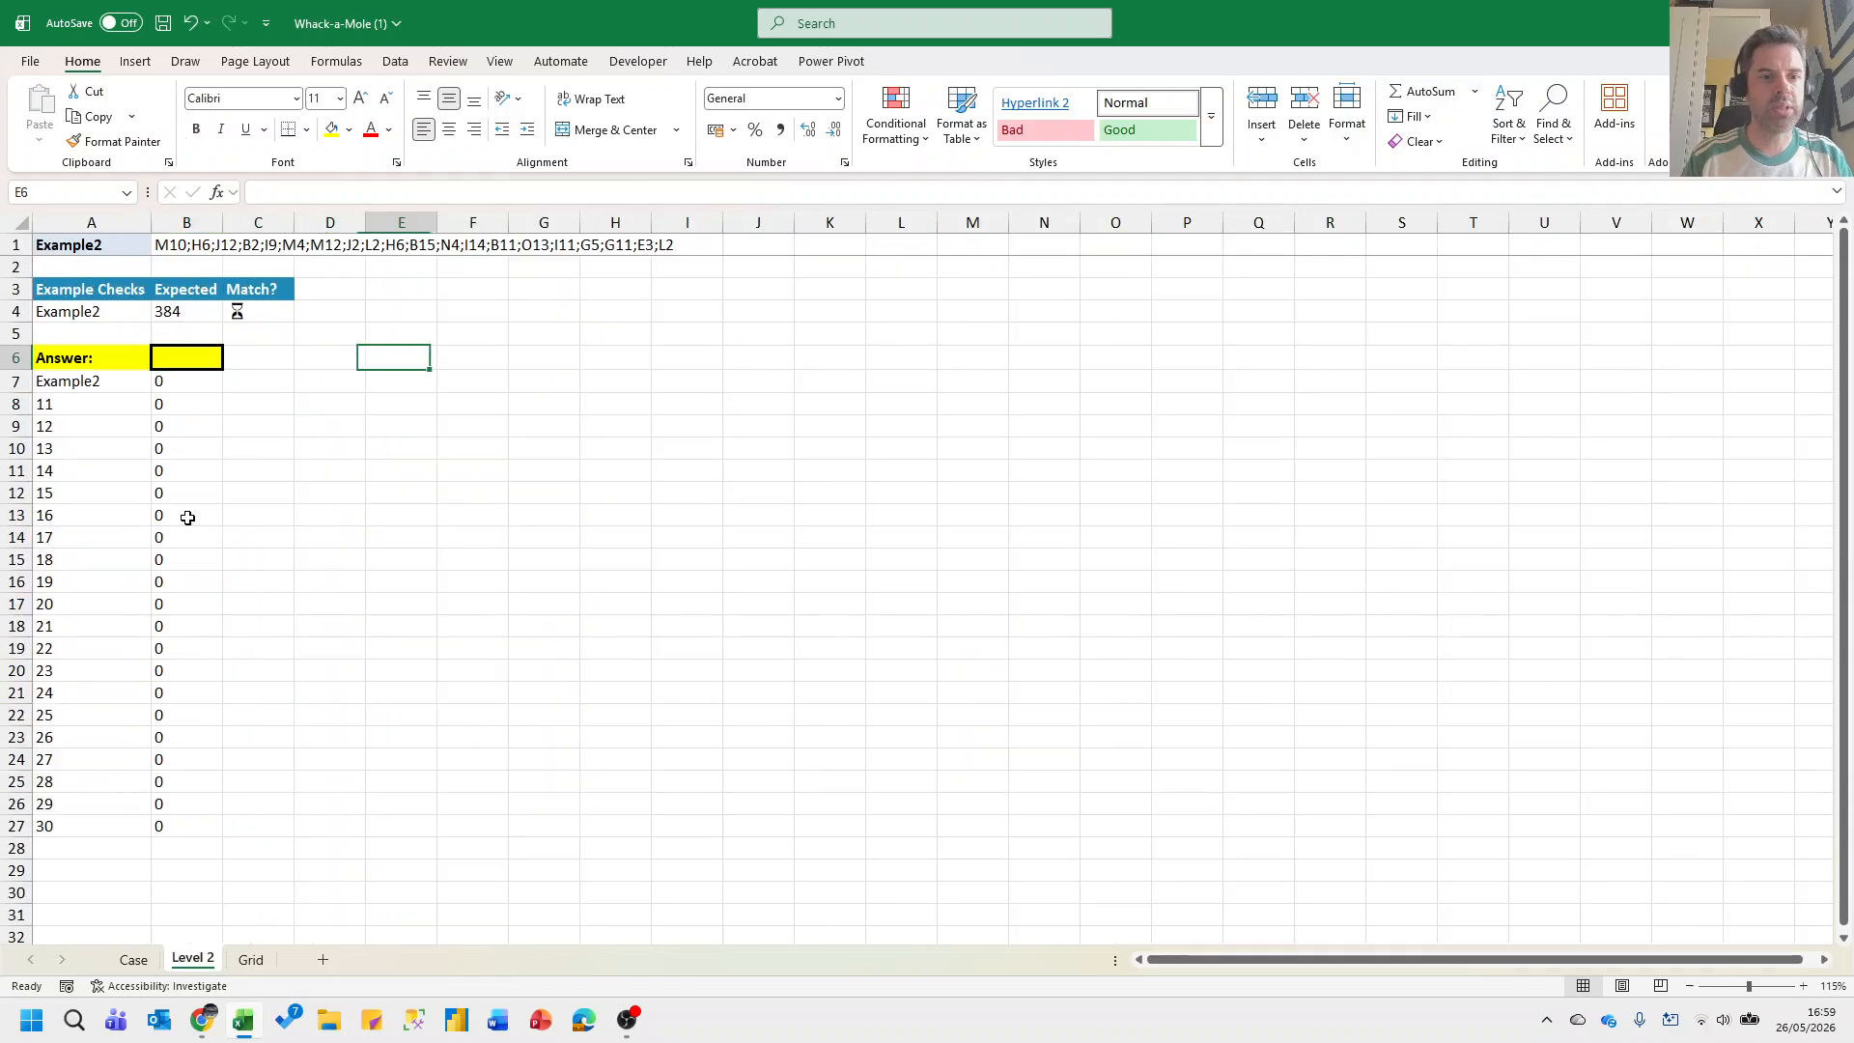
key(Up)
key(Up)
key(Right)
text(CE)
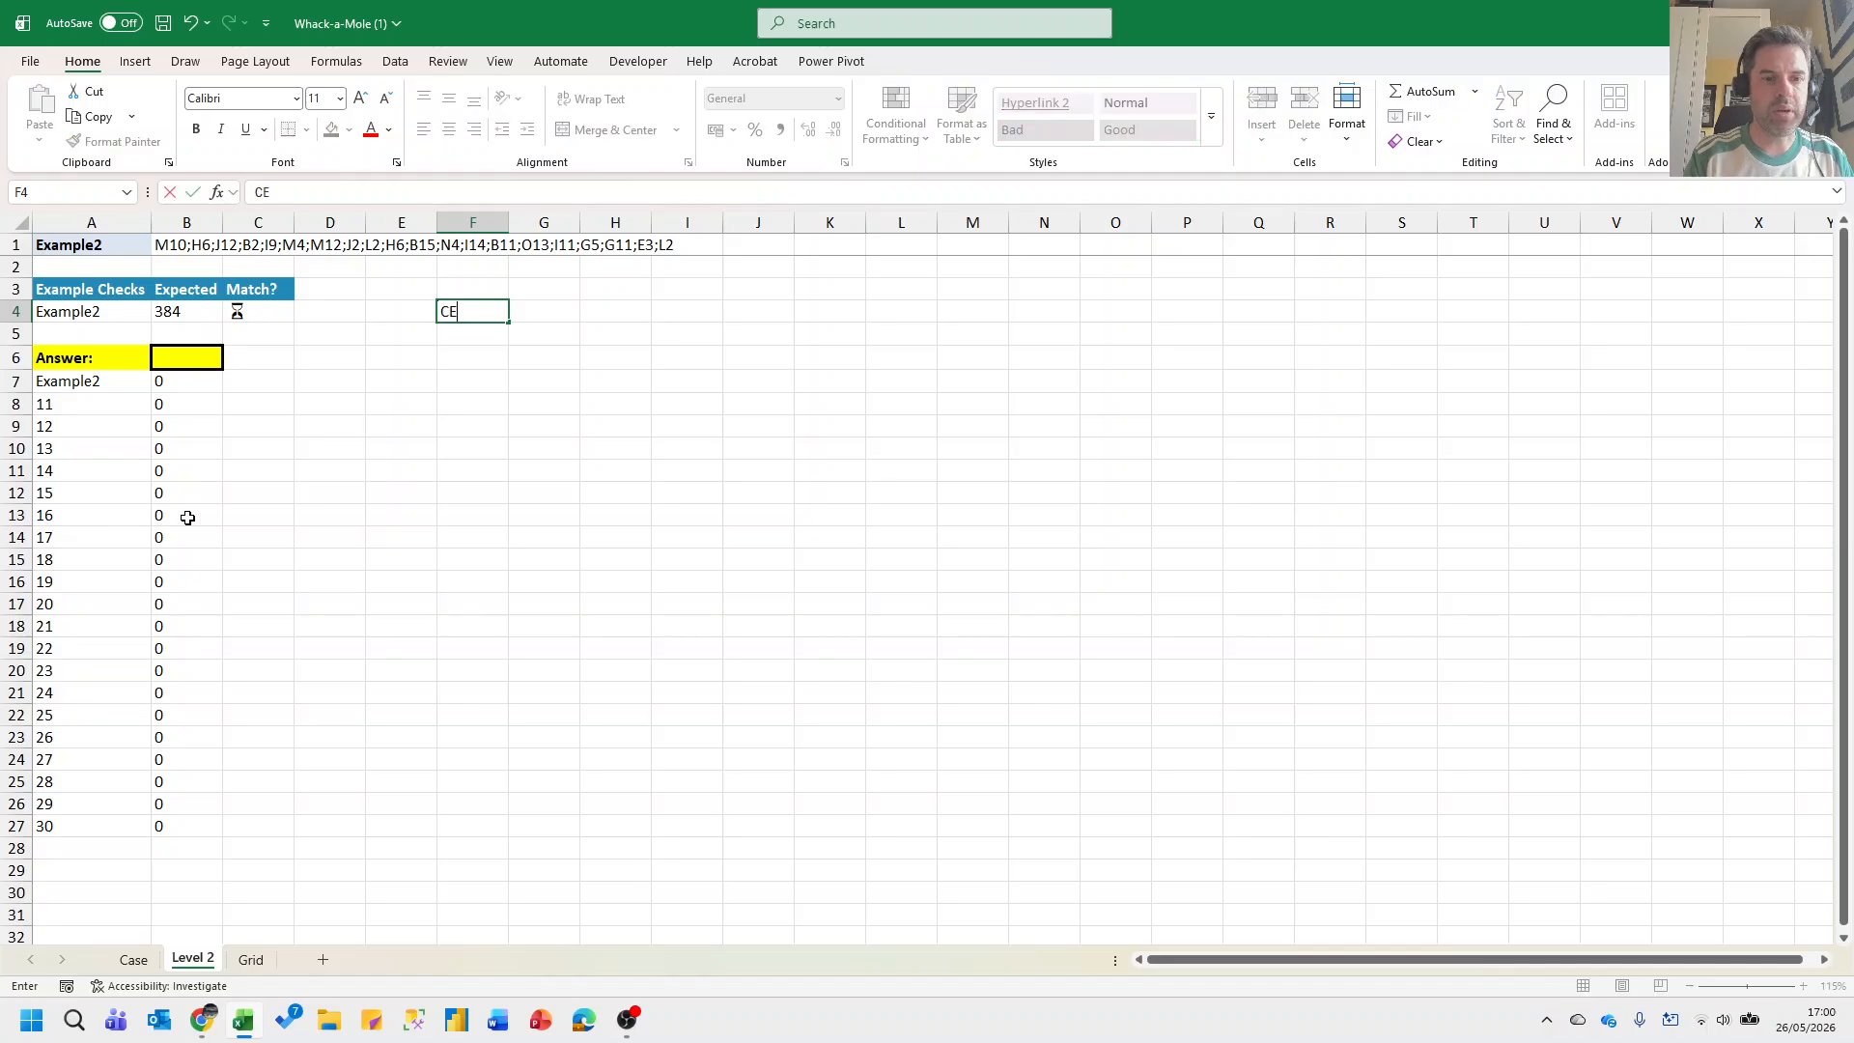
text(LLS)
key(Return)
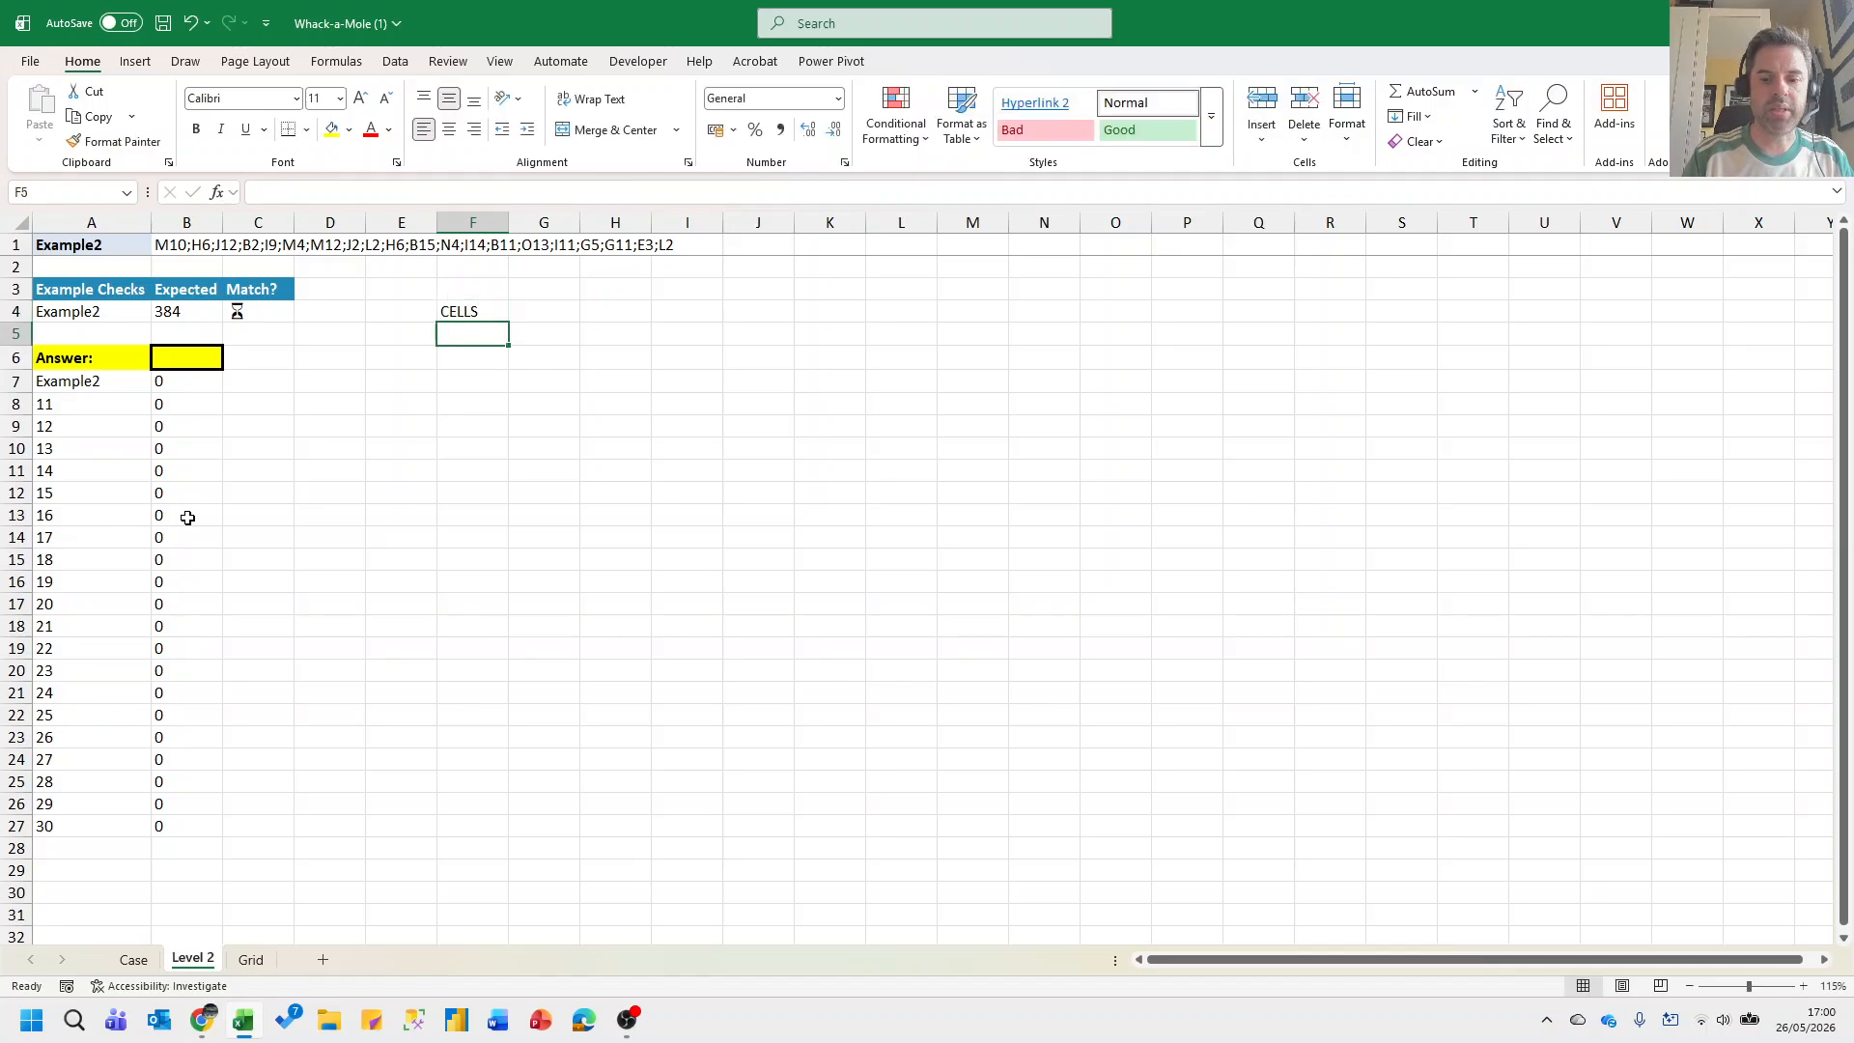
Split the Example2 hit list into rows from F5 with the formula =TEXTSPLIT(B1,,";").
text(=TEXTSPLIT()
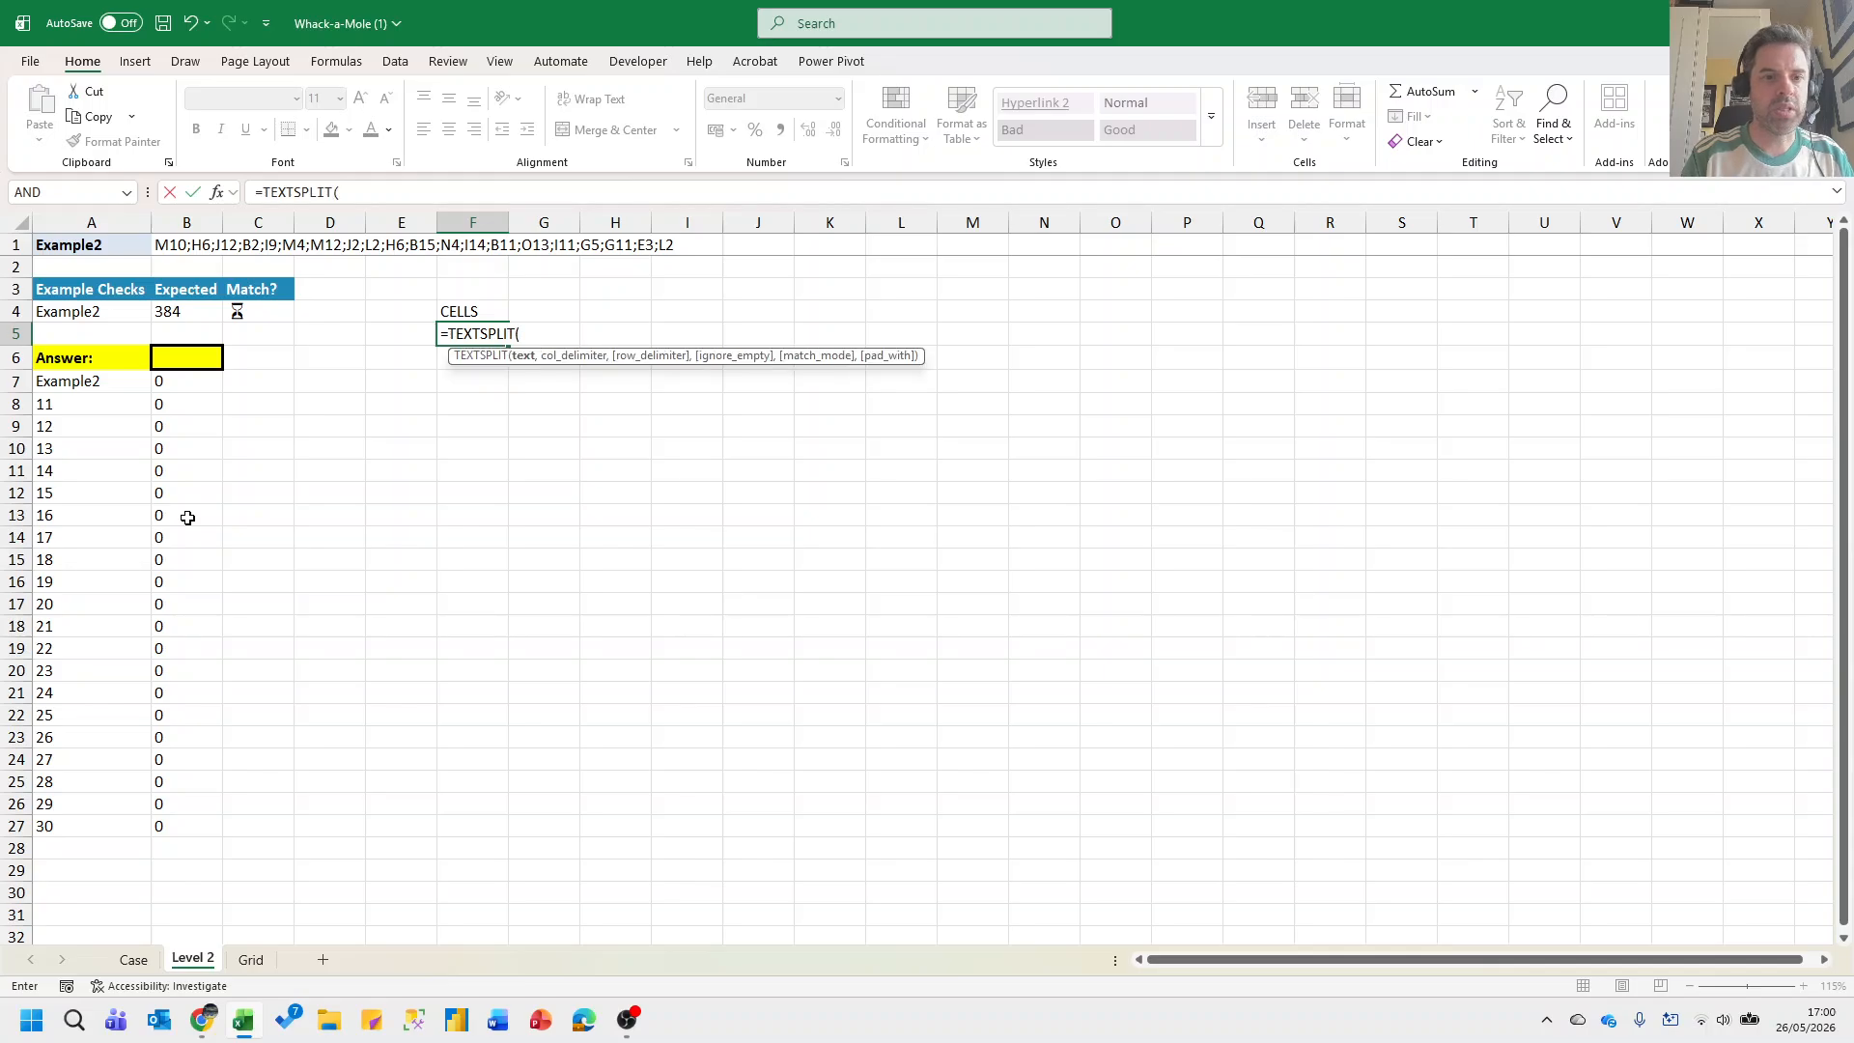
text(B1)
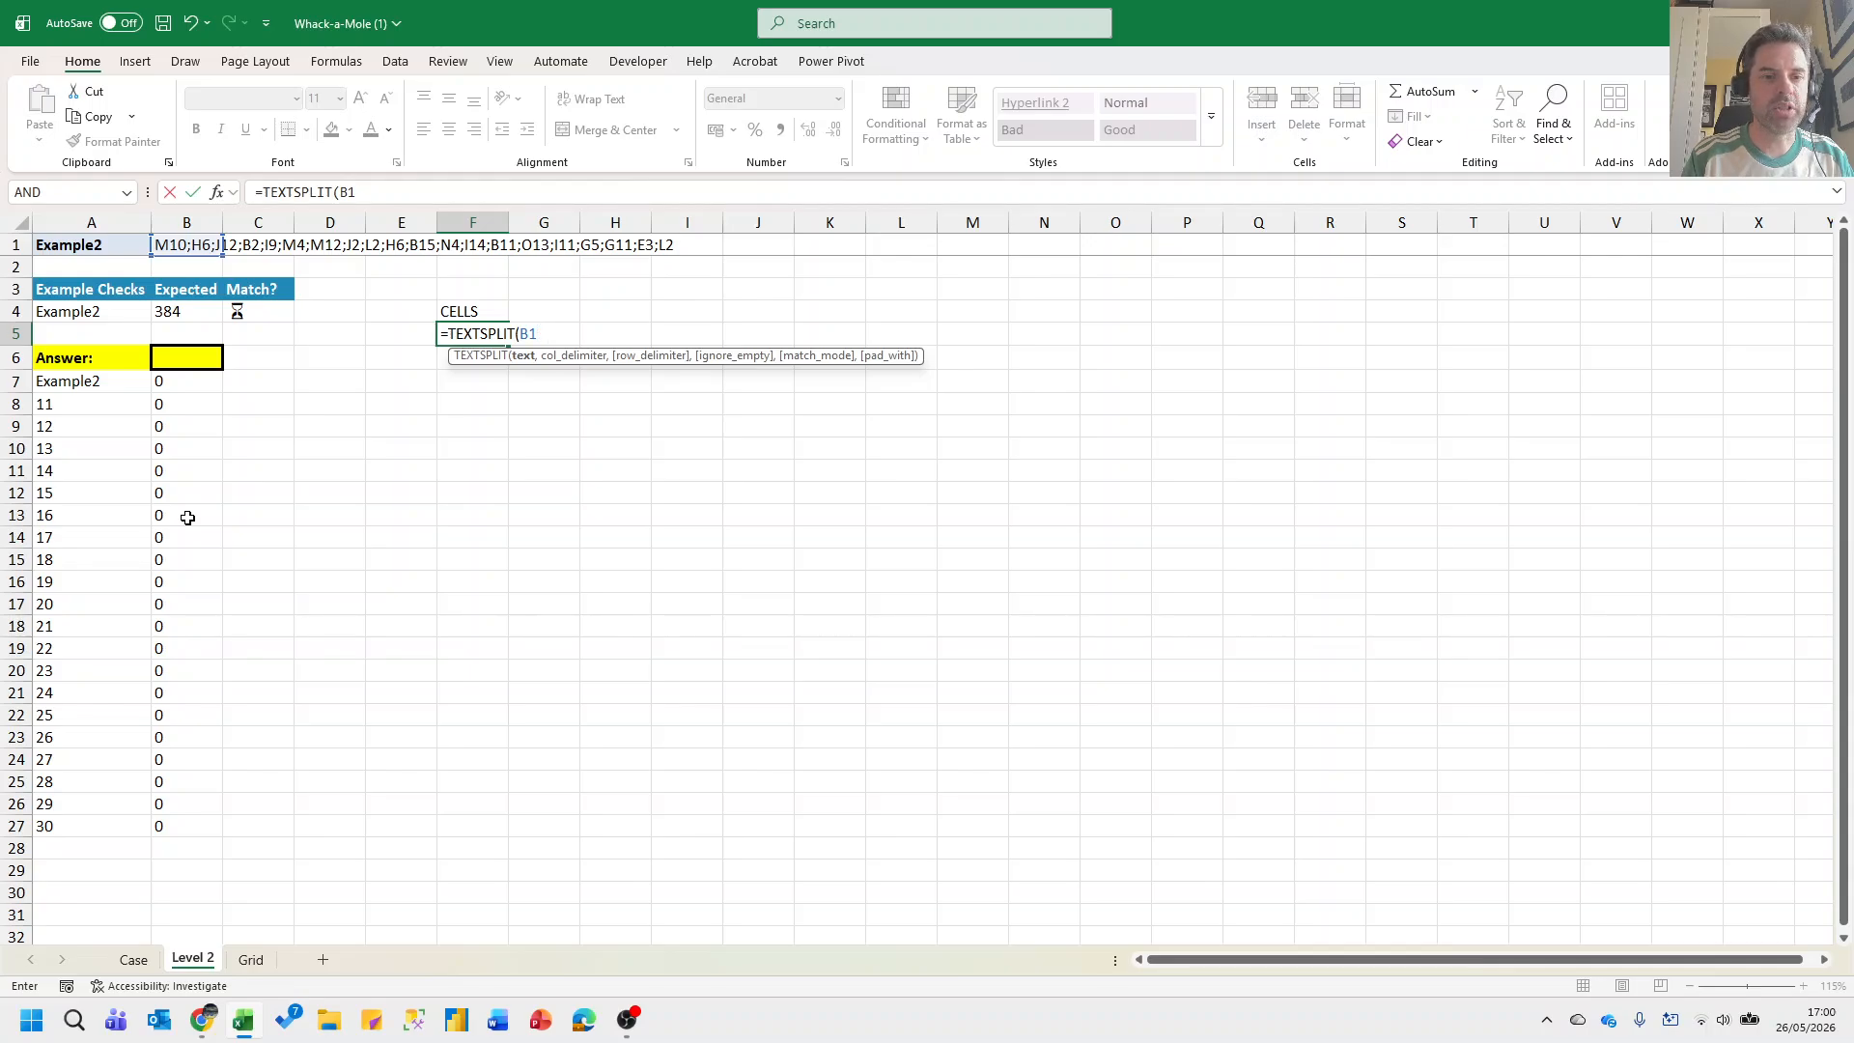
text(,,)
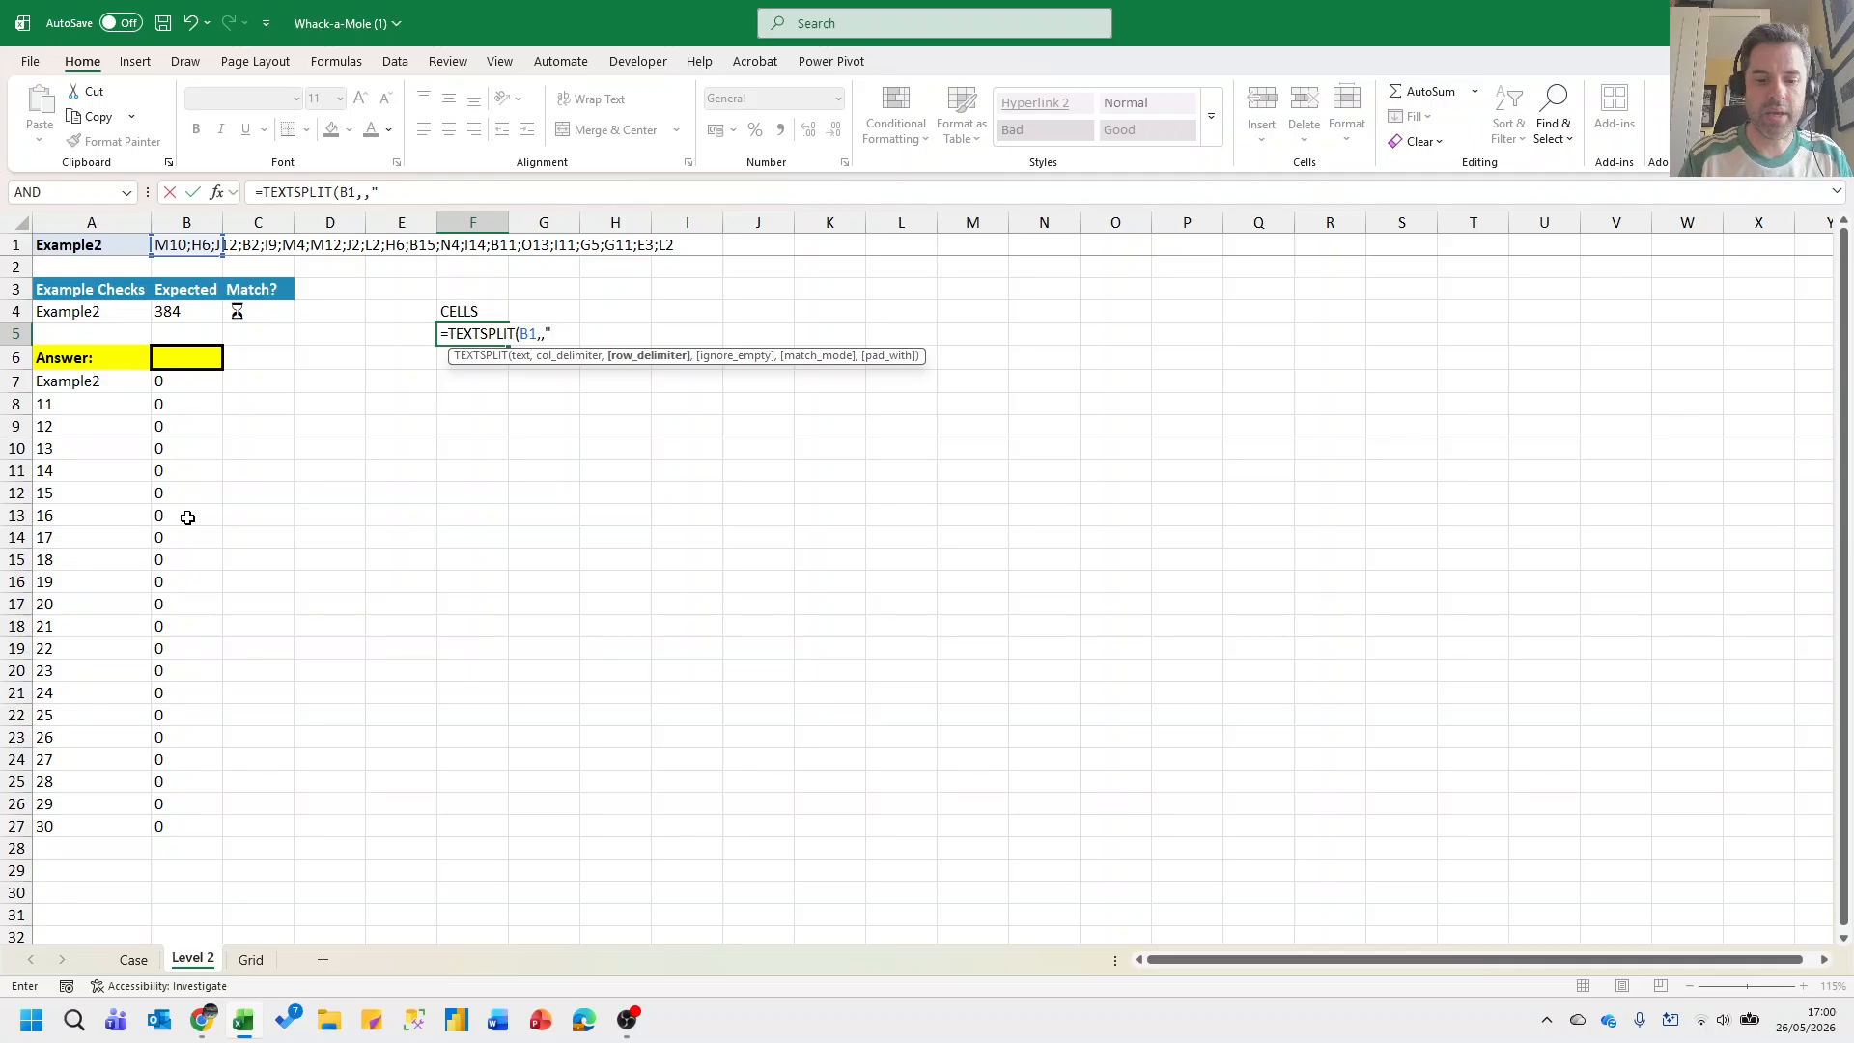
text(";"))
key(Return)
key(Up)
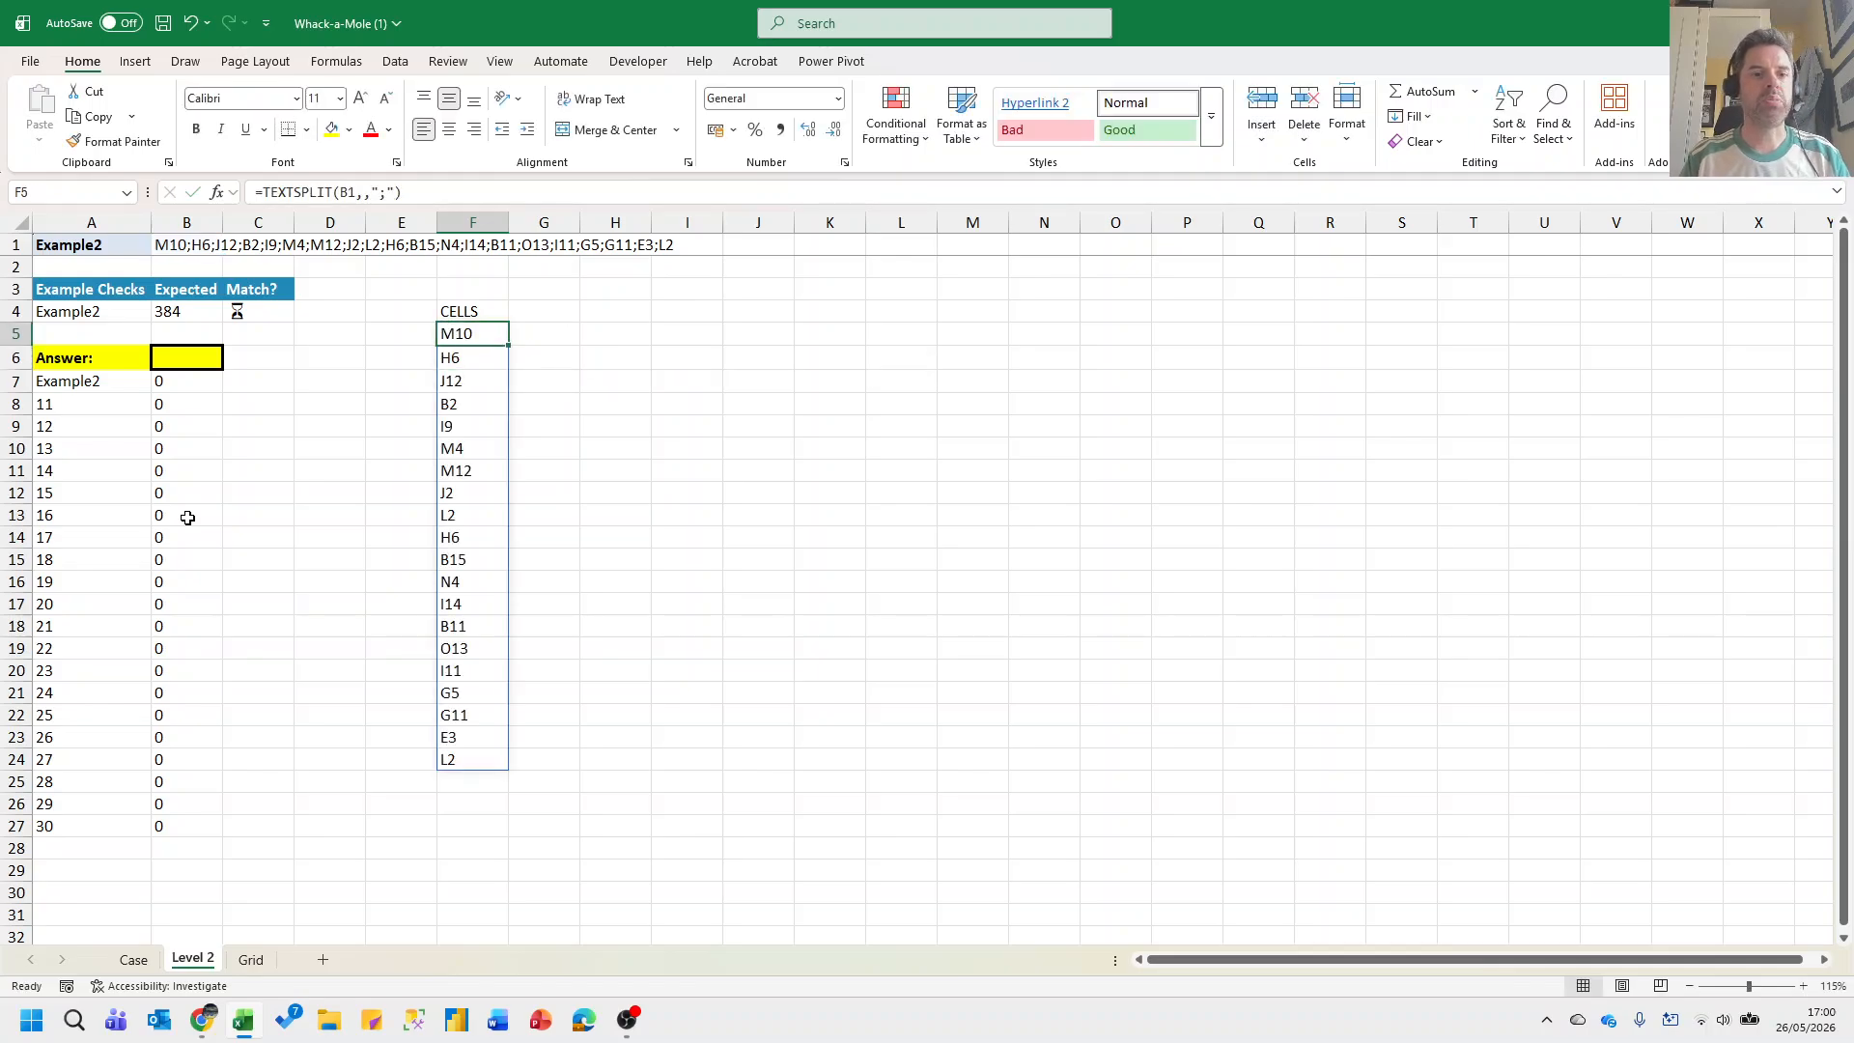
Add the header HIT in G4, beside the CELLS column.
key(ctrl+shift+Down)
key(ctrl+c)
key(ctrl+shift+v)
key(Up)
key(Right)
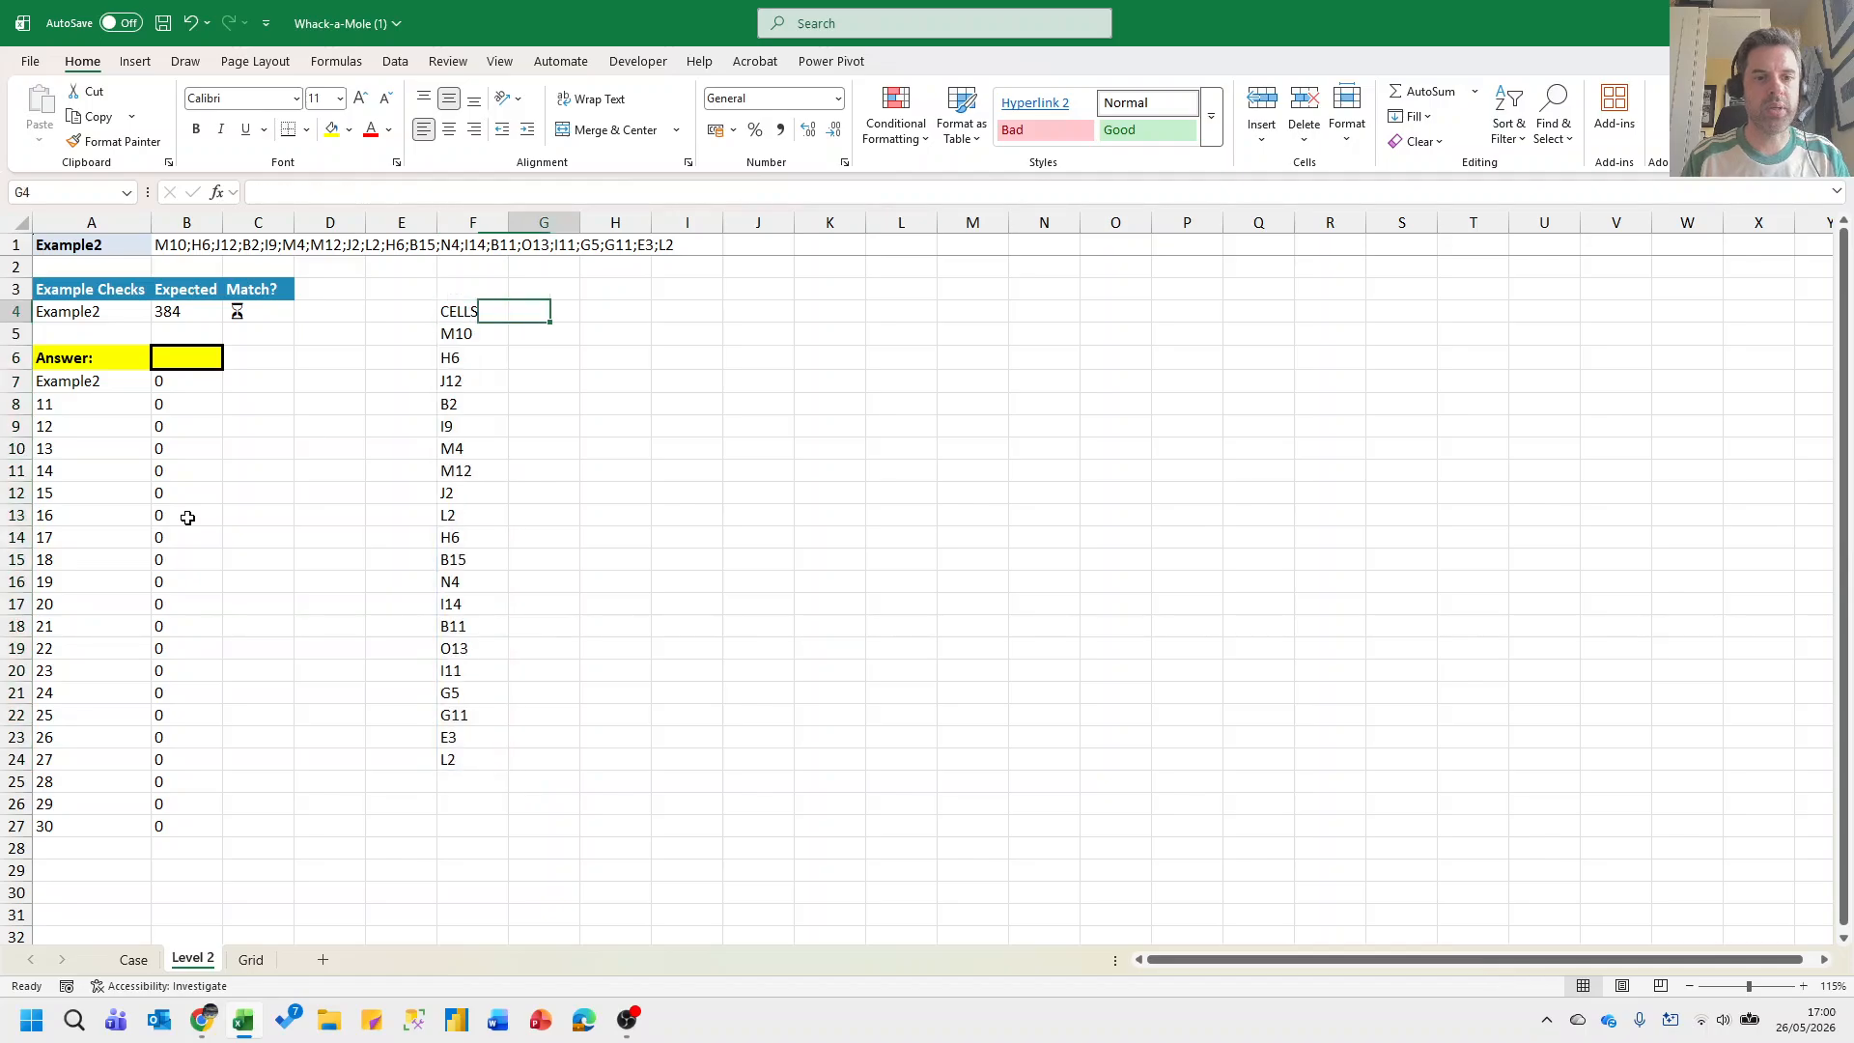
text(HIT)
key(Return)
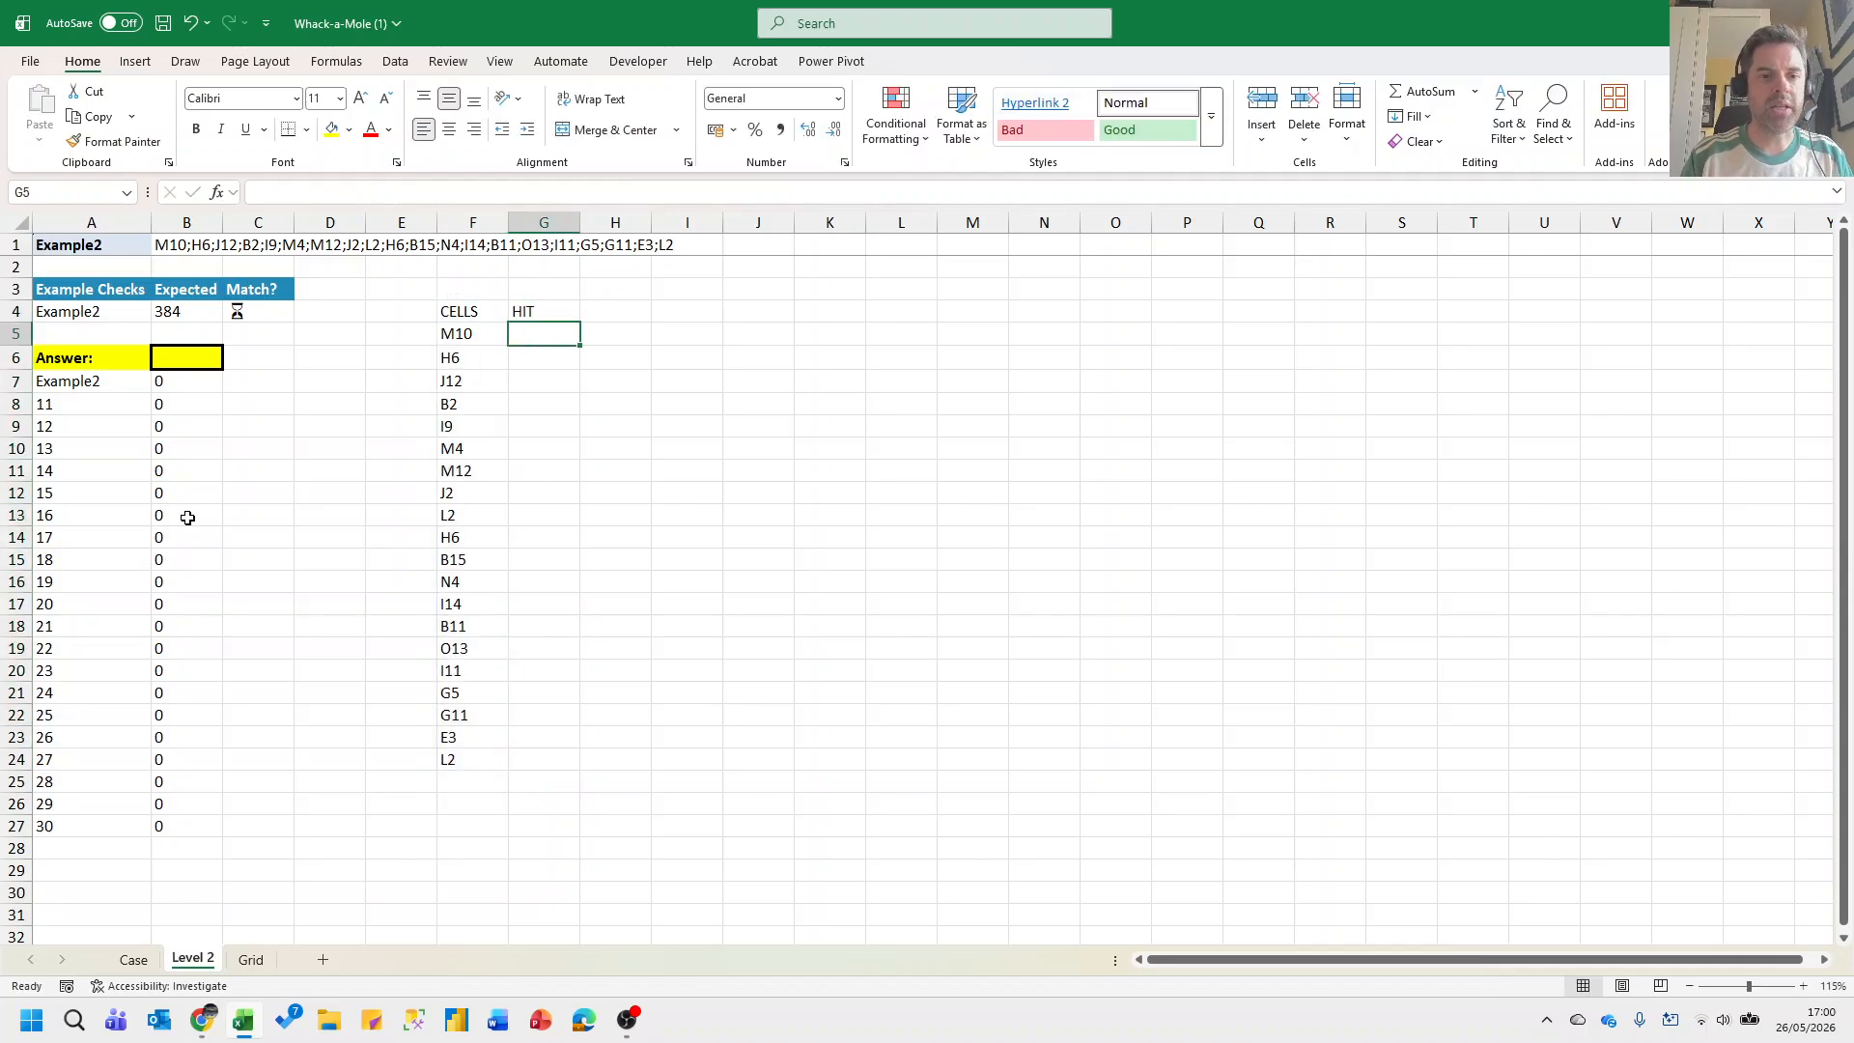
Look up the grid content of the first hit cell in G5 with =_AddressLookUp(Board,F5).
text(=)
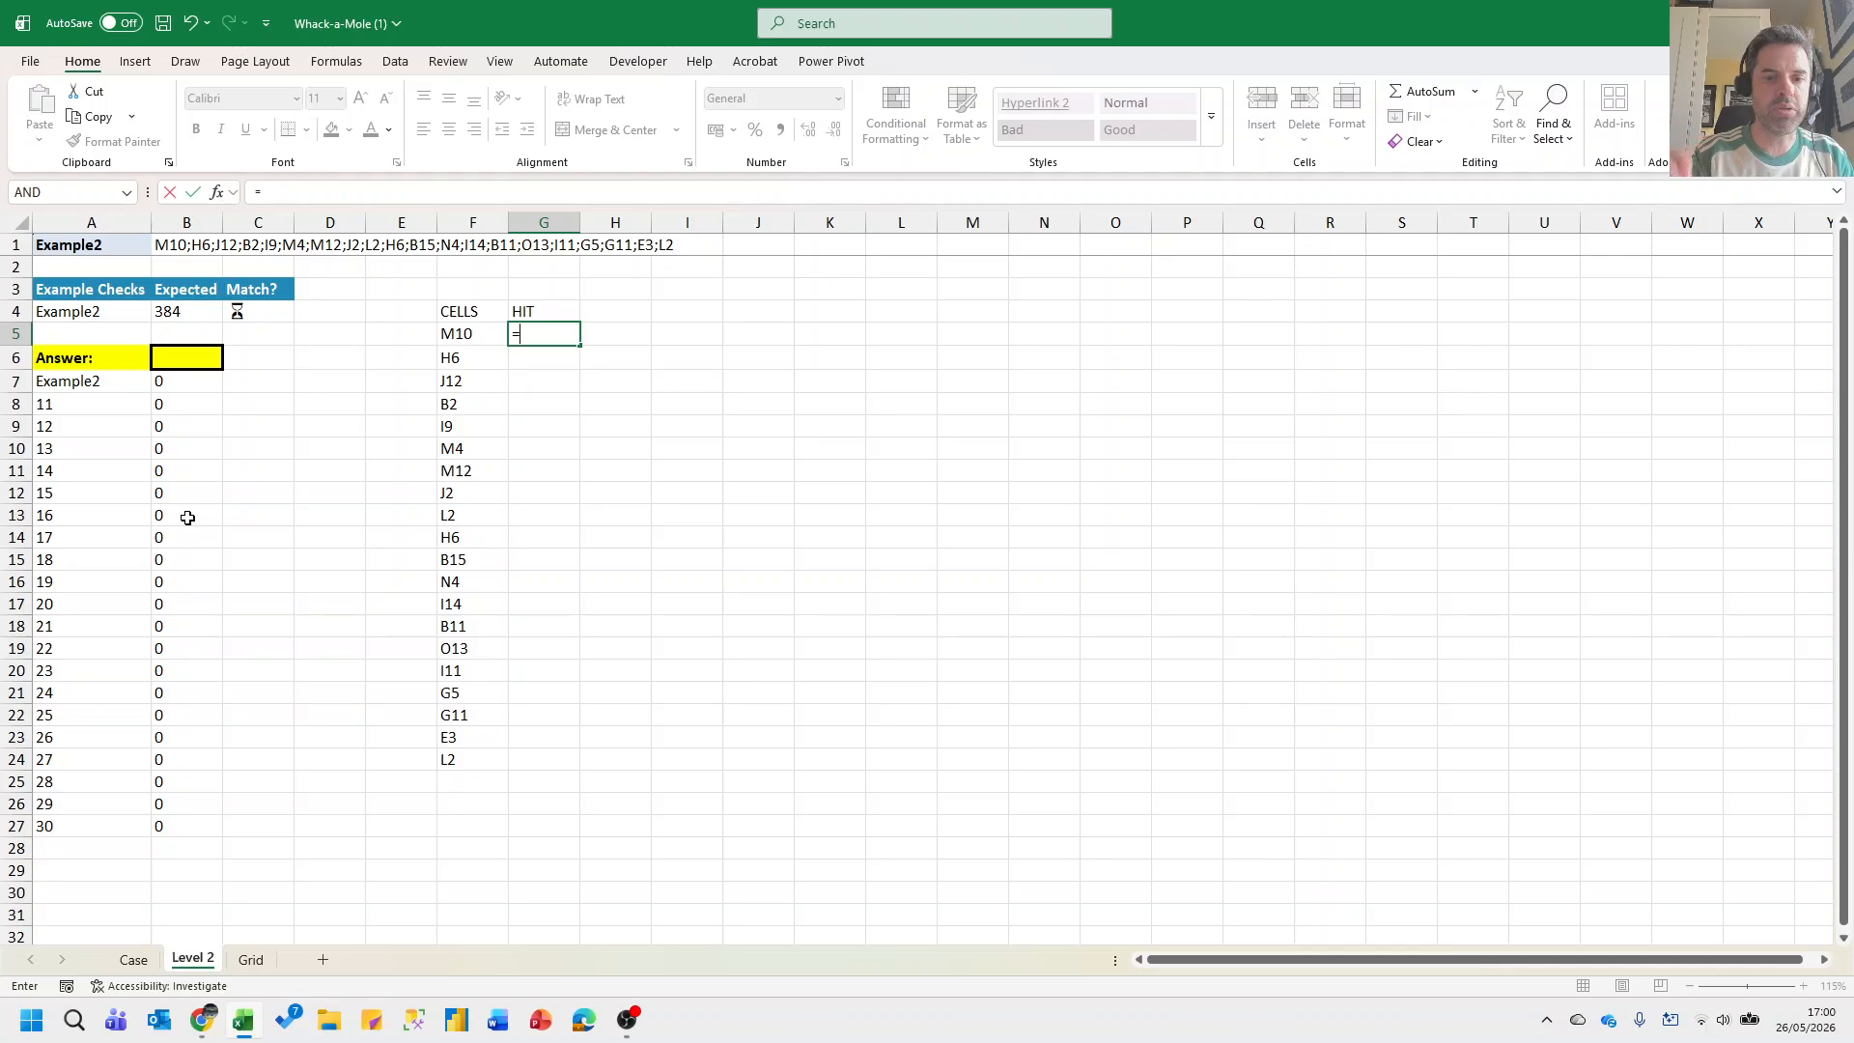
text(_aDD)
key(Down)
key(Tab)
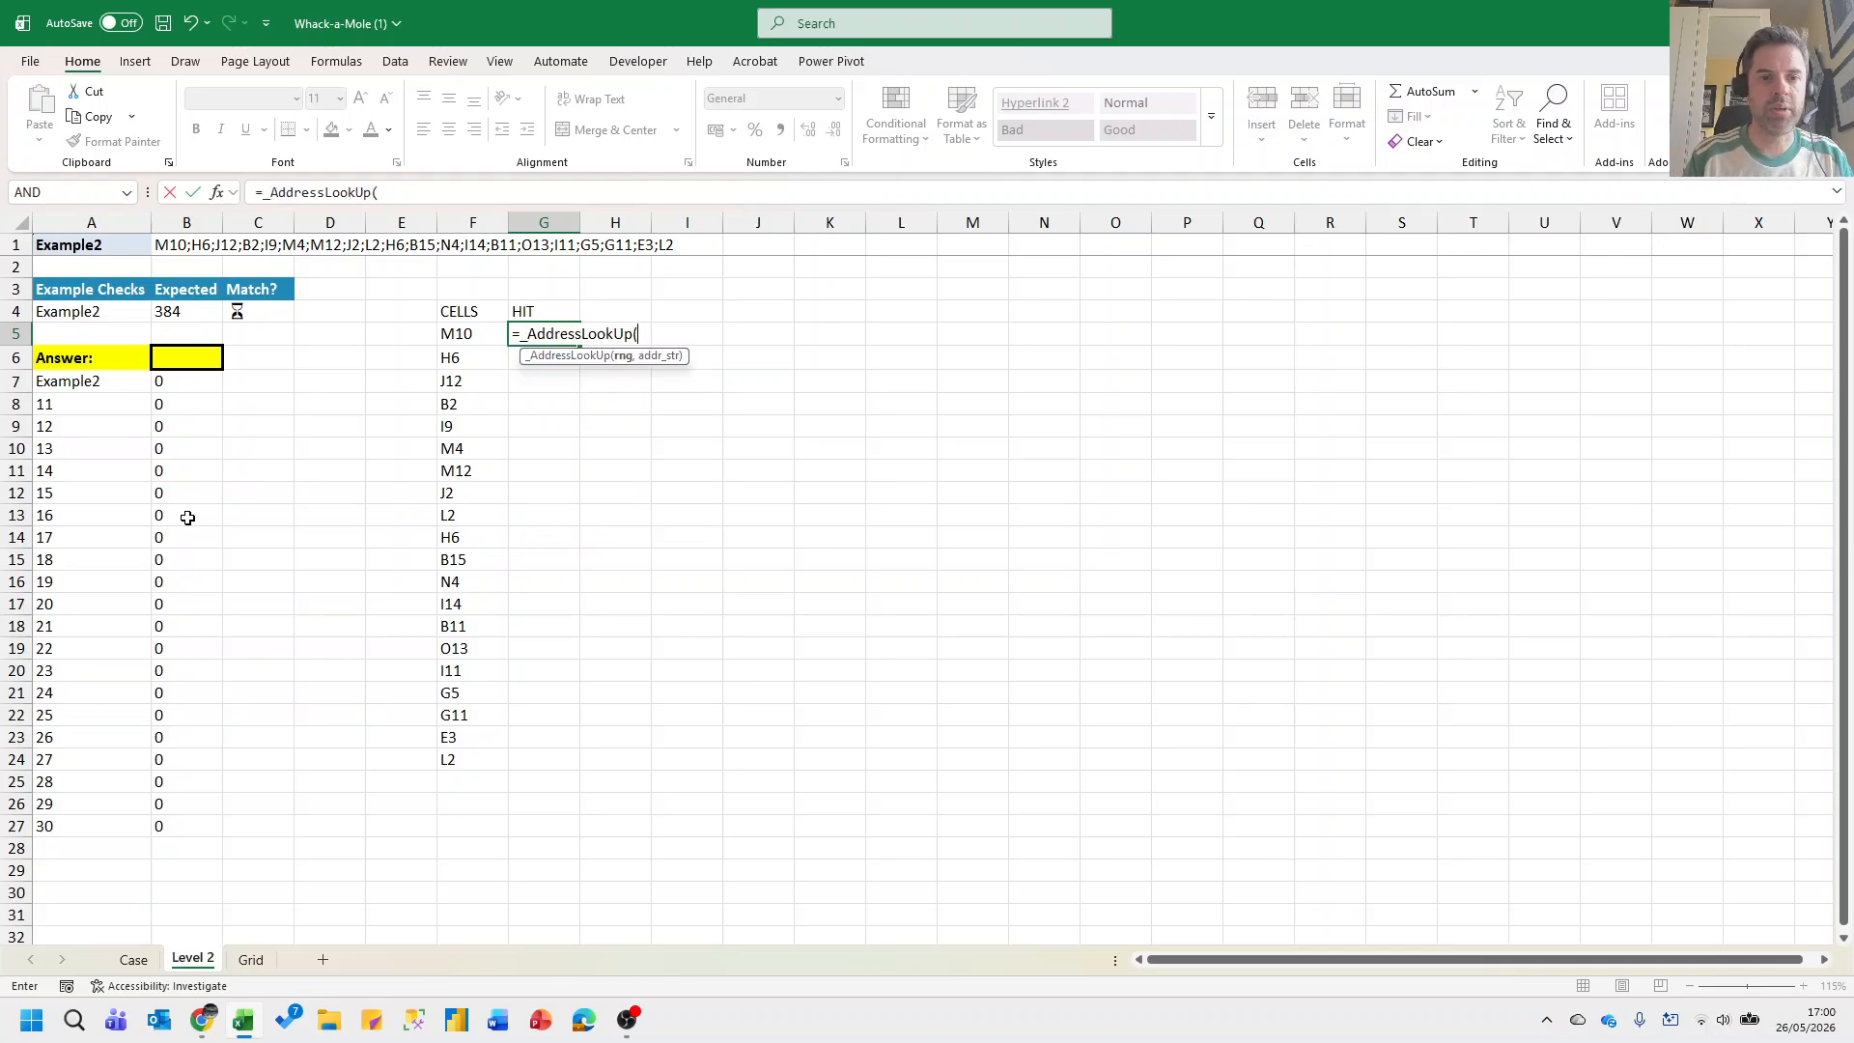
text(bOARD)
key(Left)
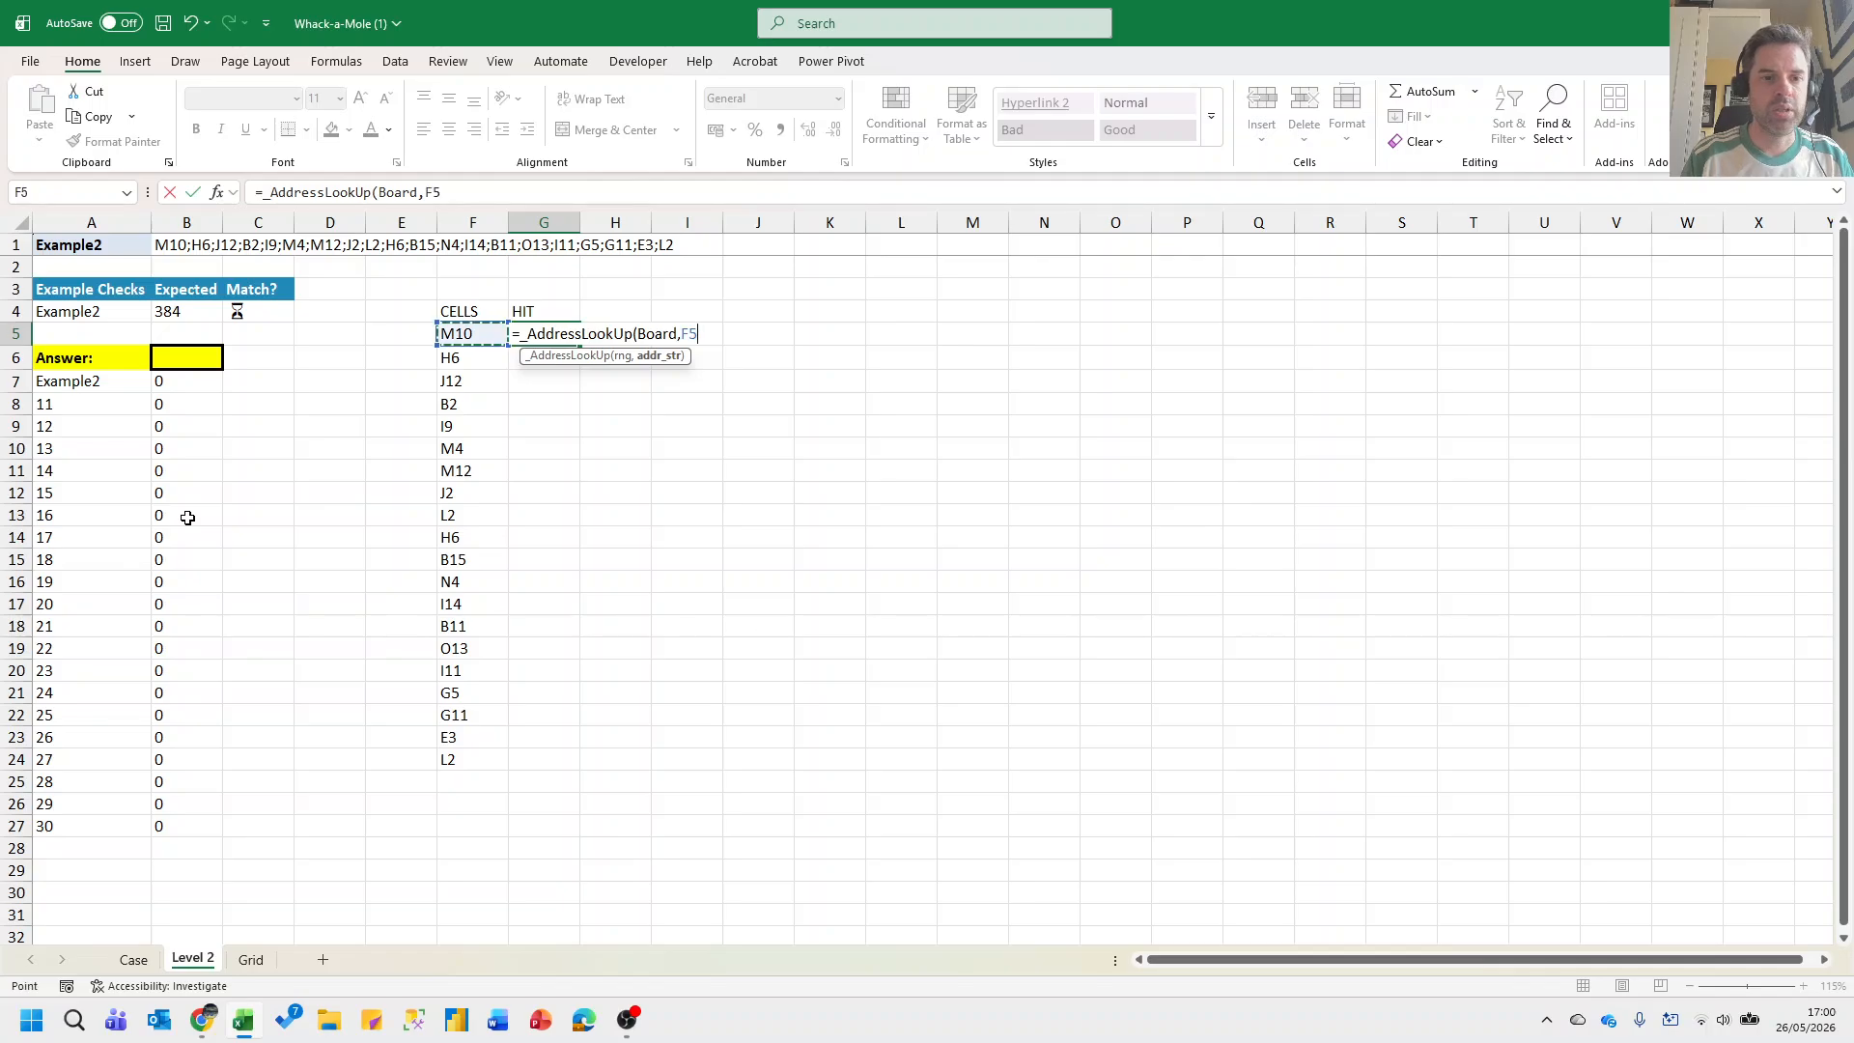
text())
key(Escape)
Fill the address lookup formula down G5:G24 for all listed hit cells.
key(Left)
key(ctrl+Down)
key(Right)
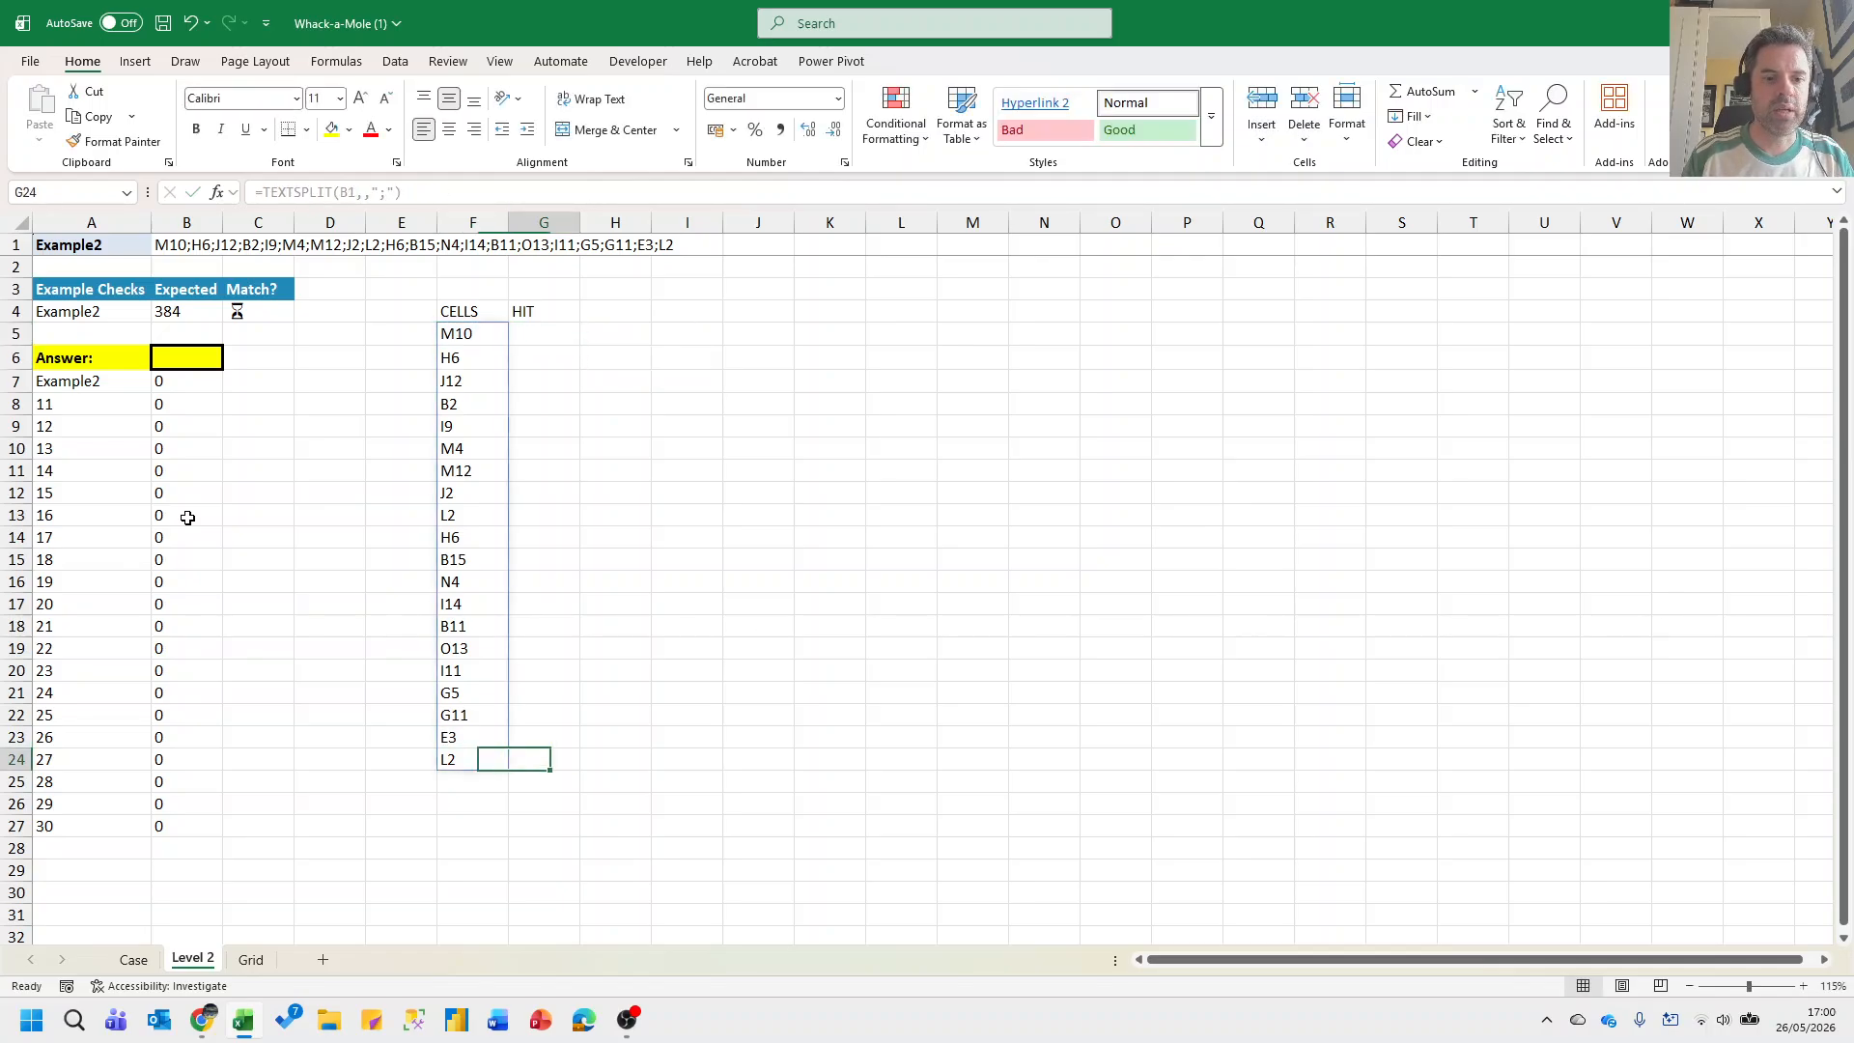
key(ctrl+shift+Up)
key(ctrl+d)
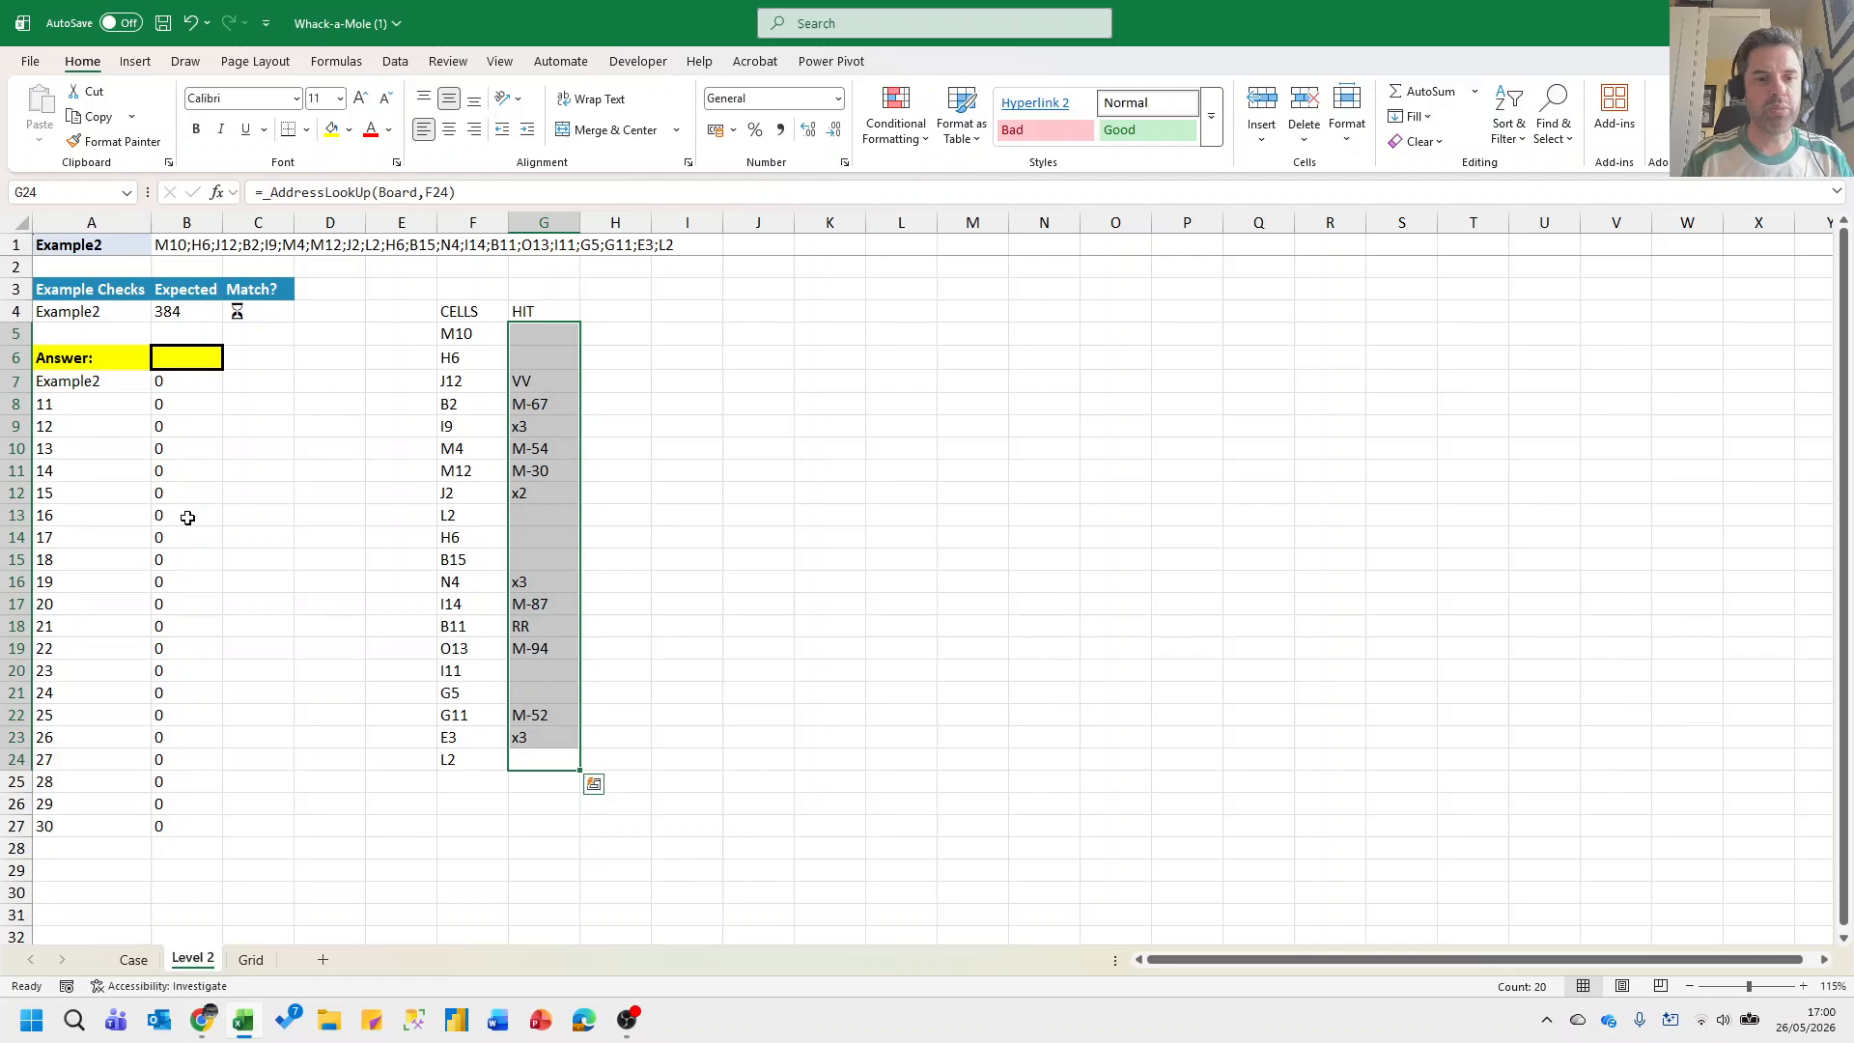
Examine the Level 2 scoring note and the Instructions on the Case sheet for how moles, multipliers, resets and reversals count.
key(Up)
key(Up)
key(Up)
key(Up)
key(Up)
key(Up)
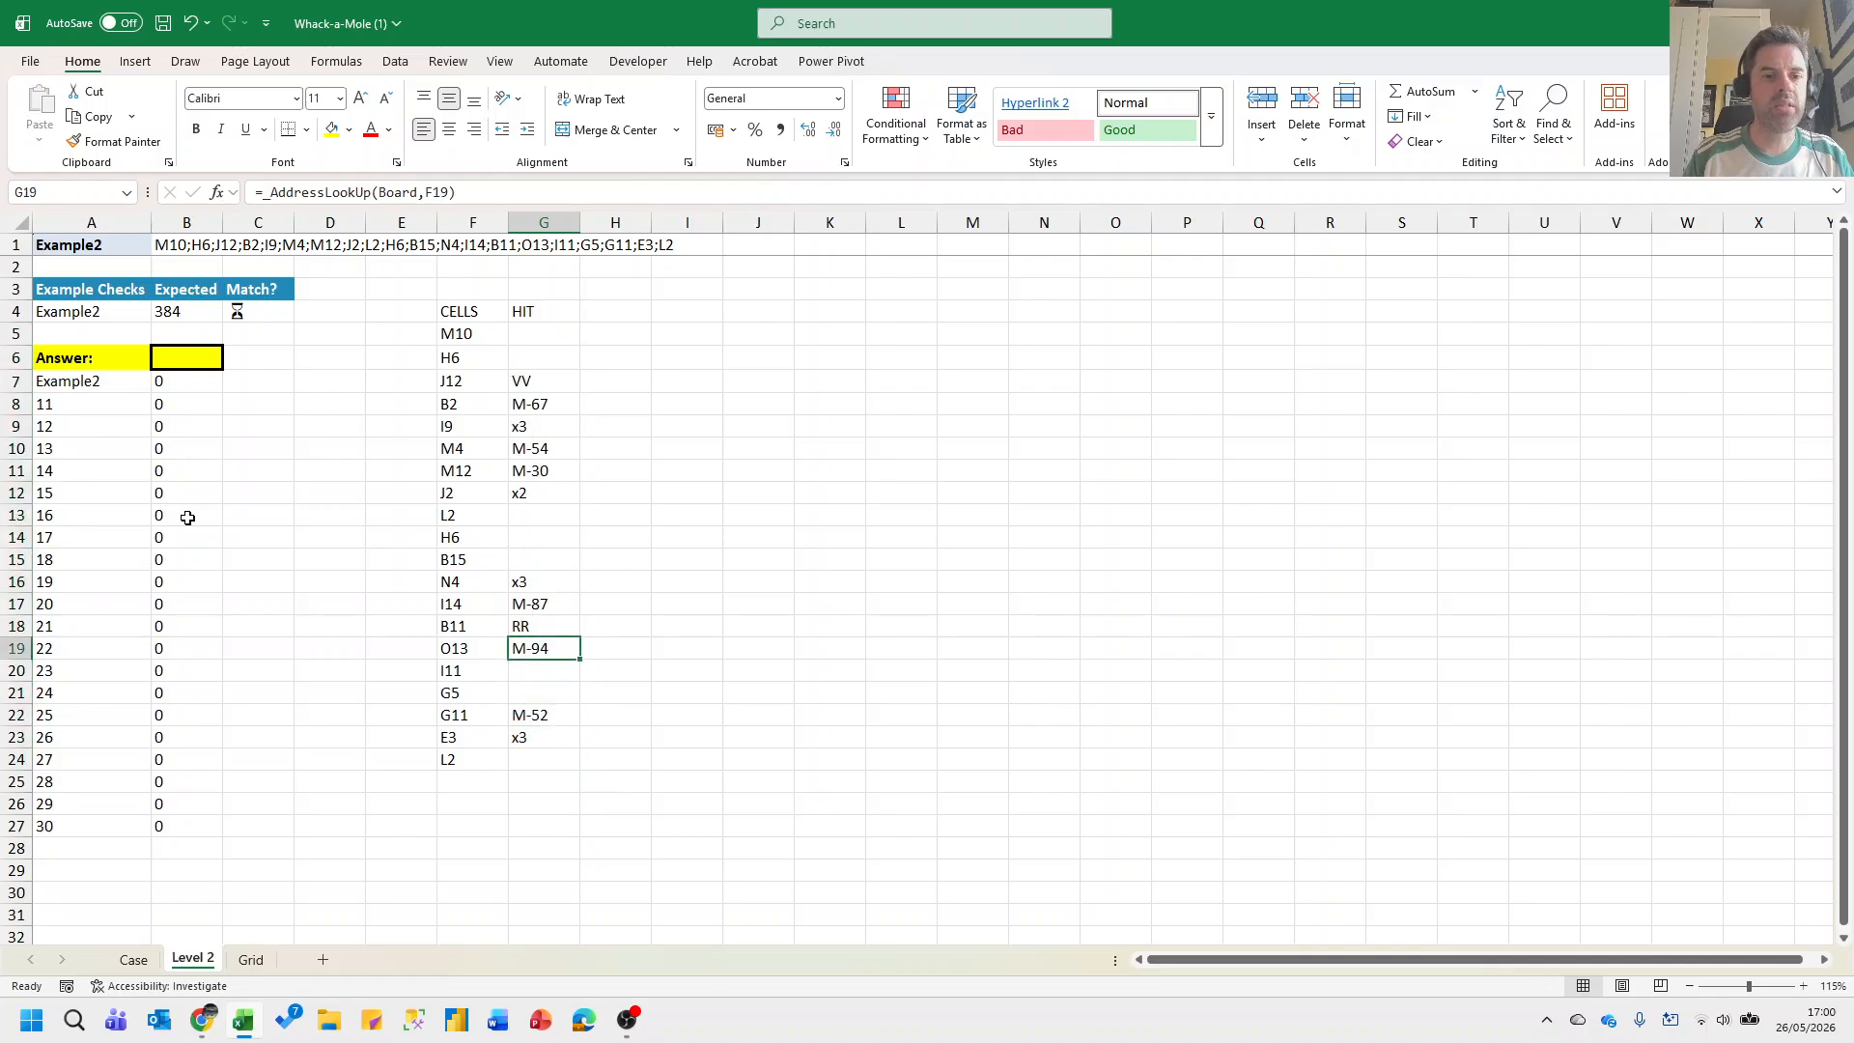
key(ctrl+Page_Up)
key(Up)
key(Up)
key(Up)
key(Up)
key(Up)
key(Up)
key(Up)
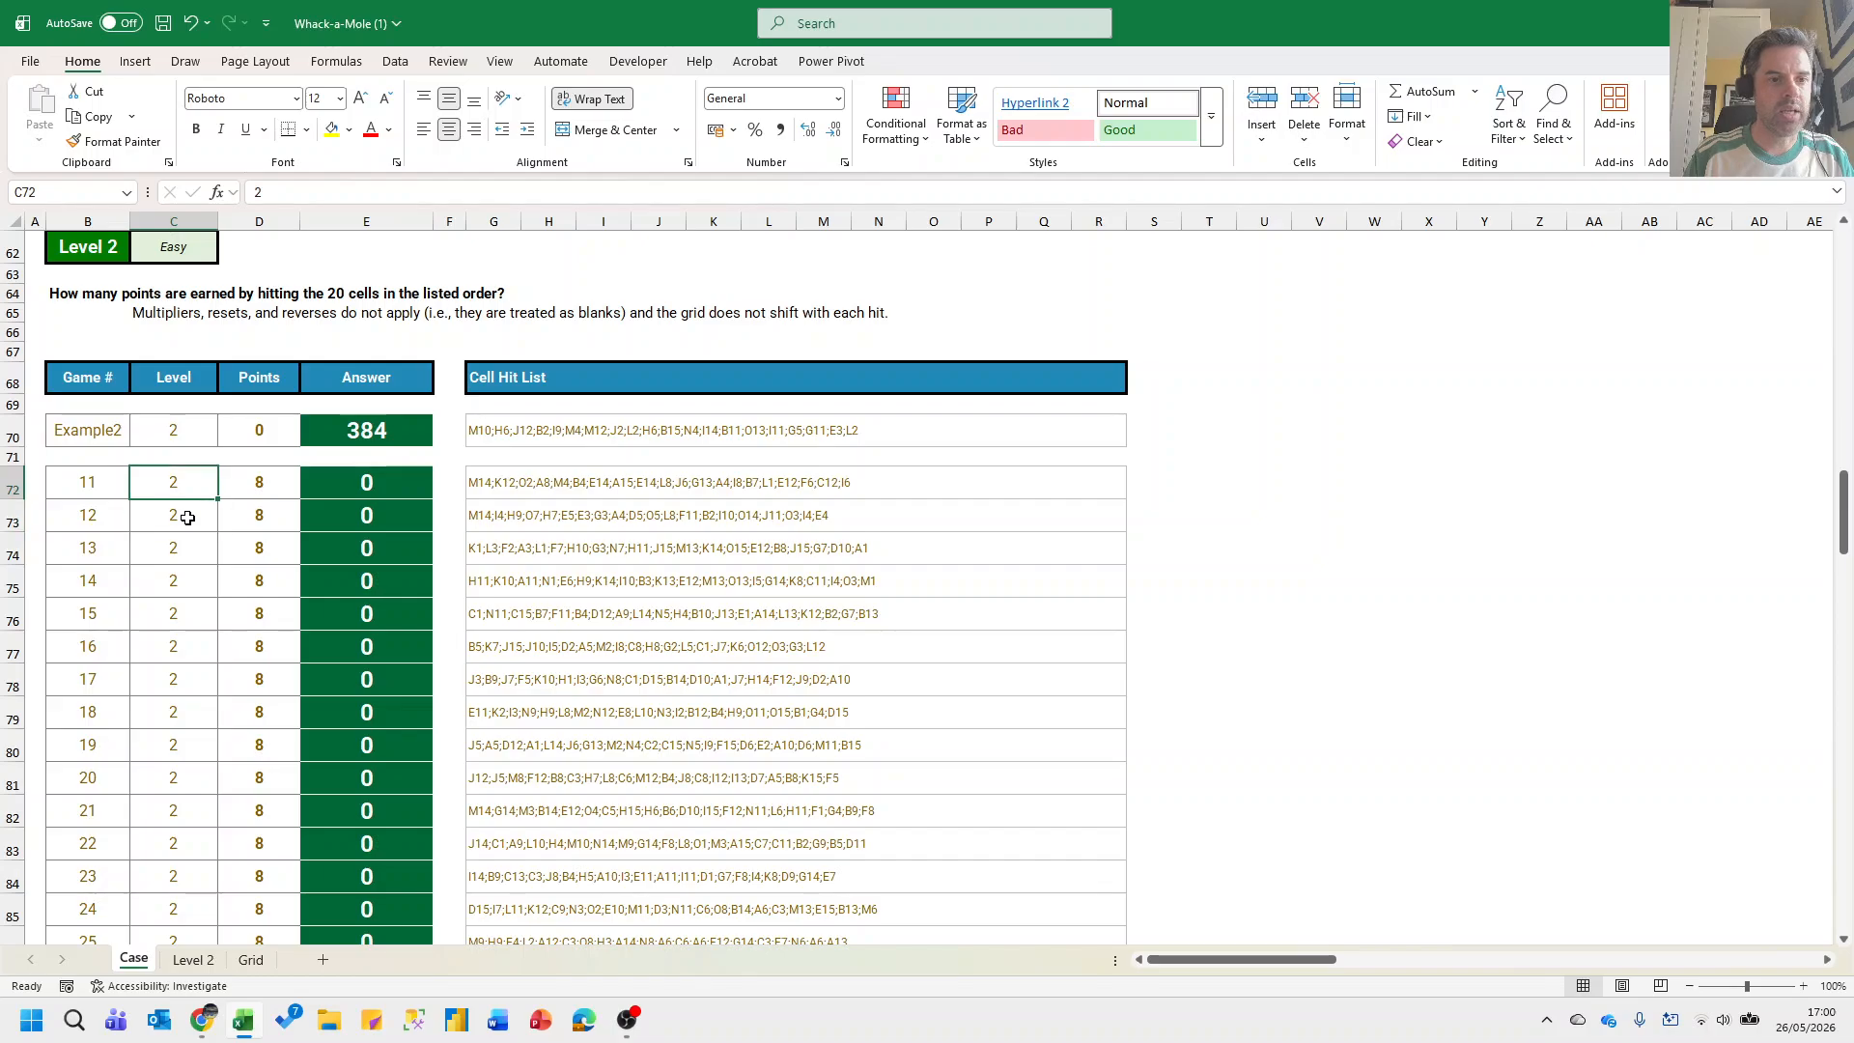
key(Up)
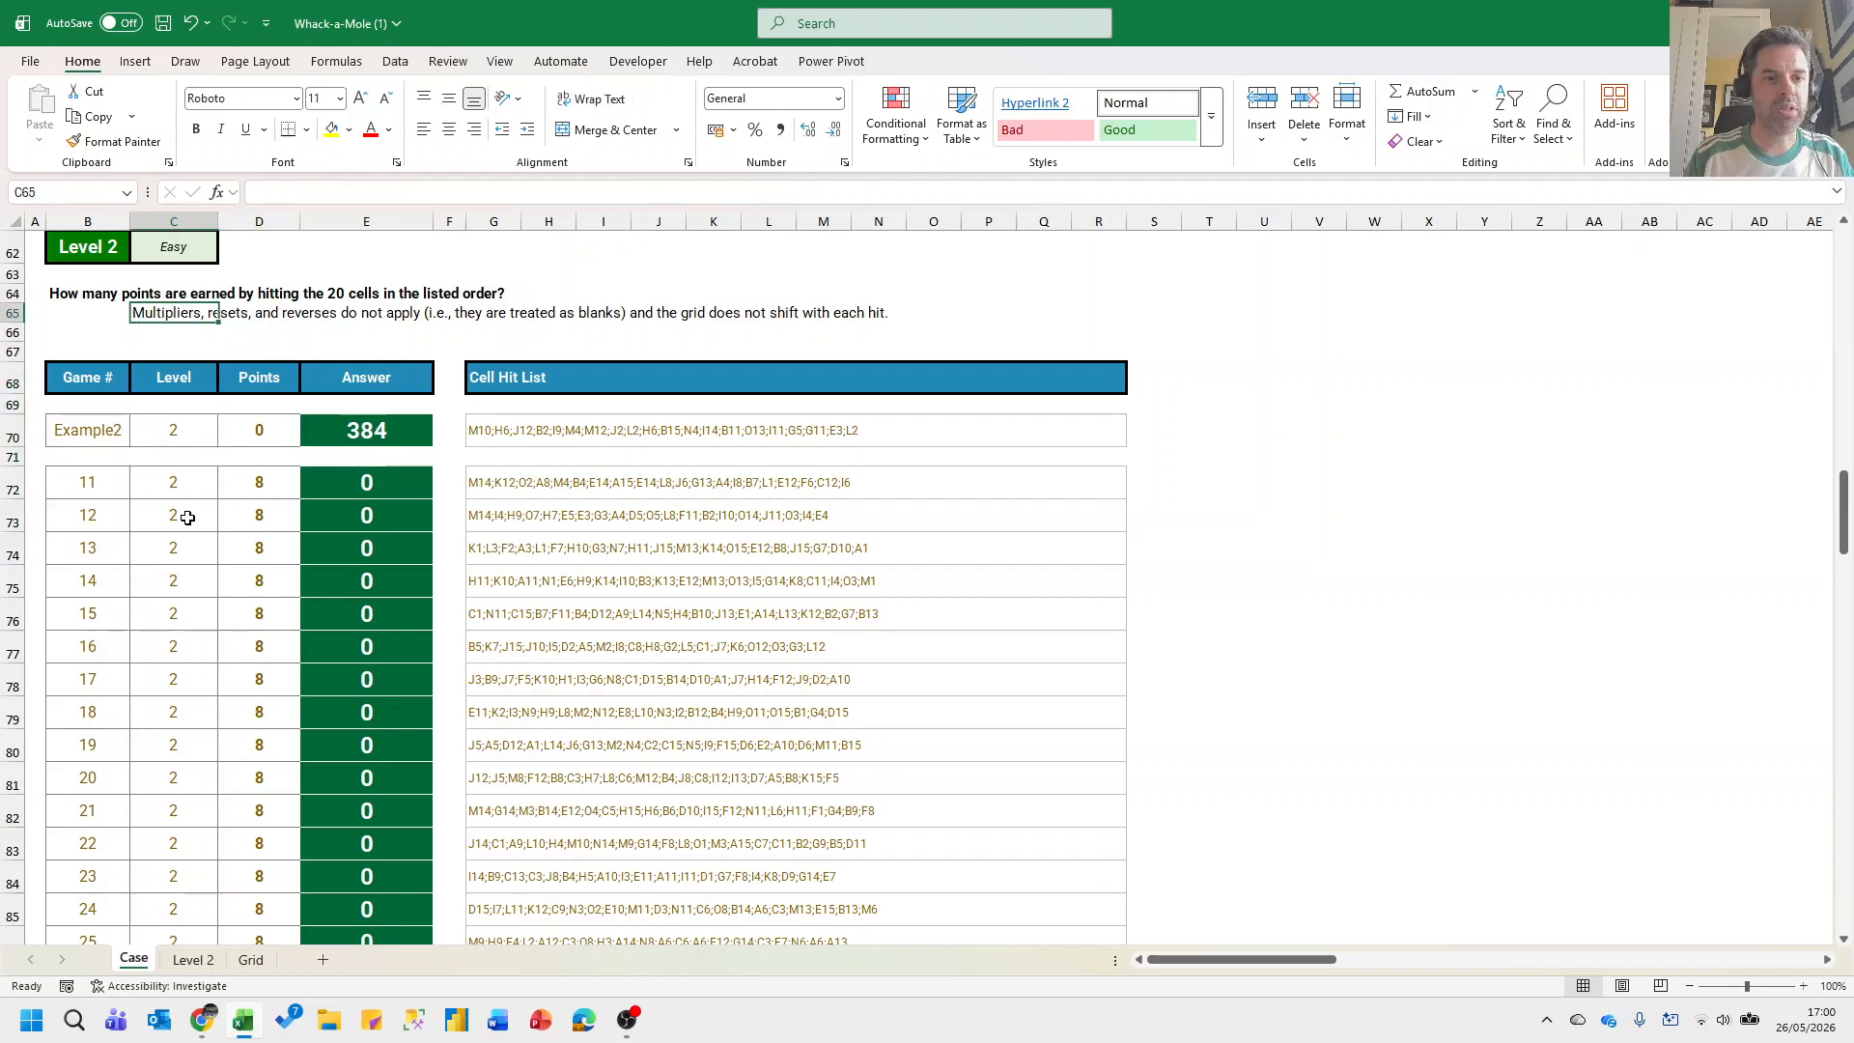
key(Page_Up)
key(Page_Up)
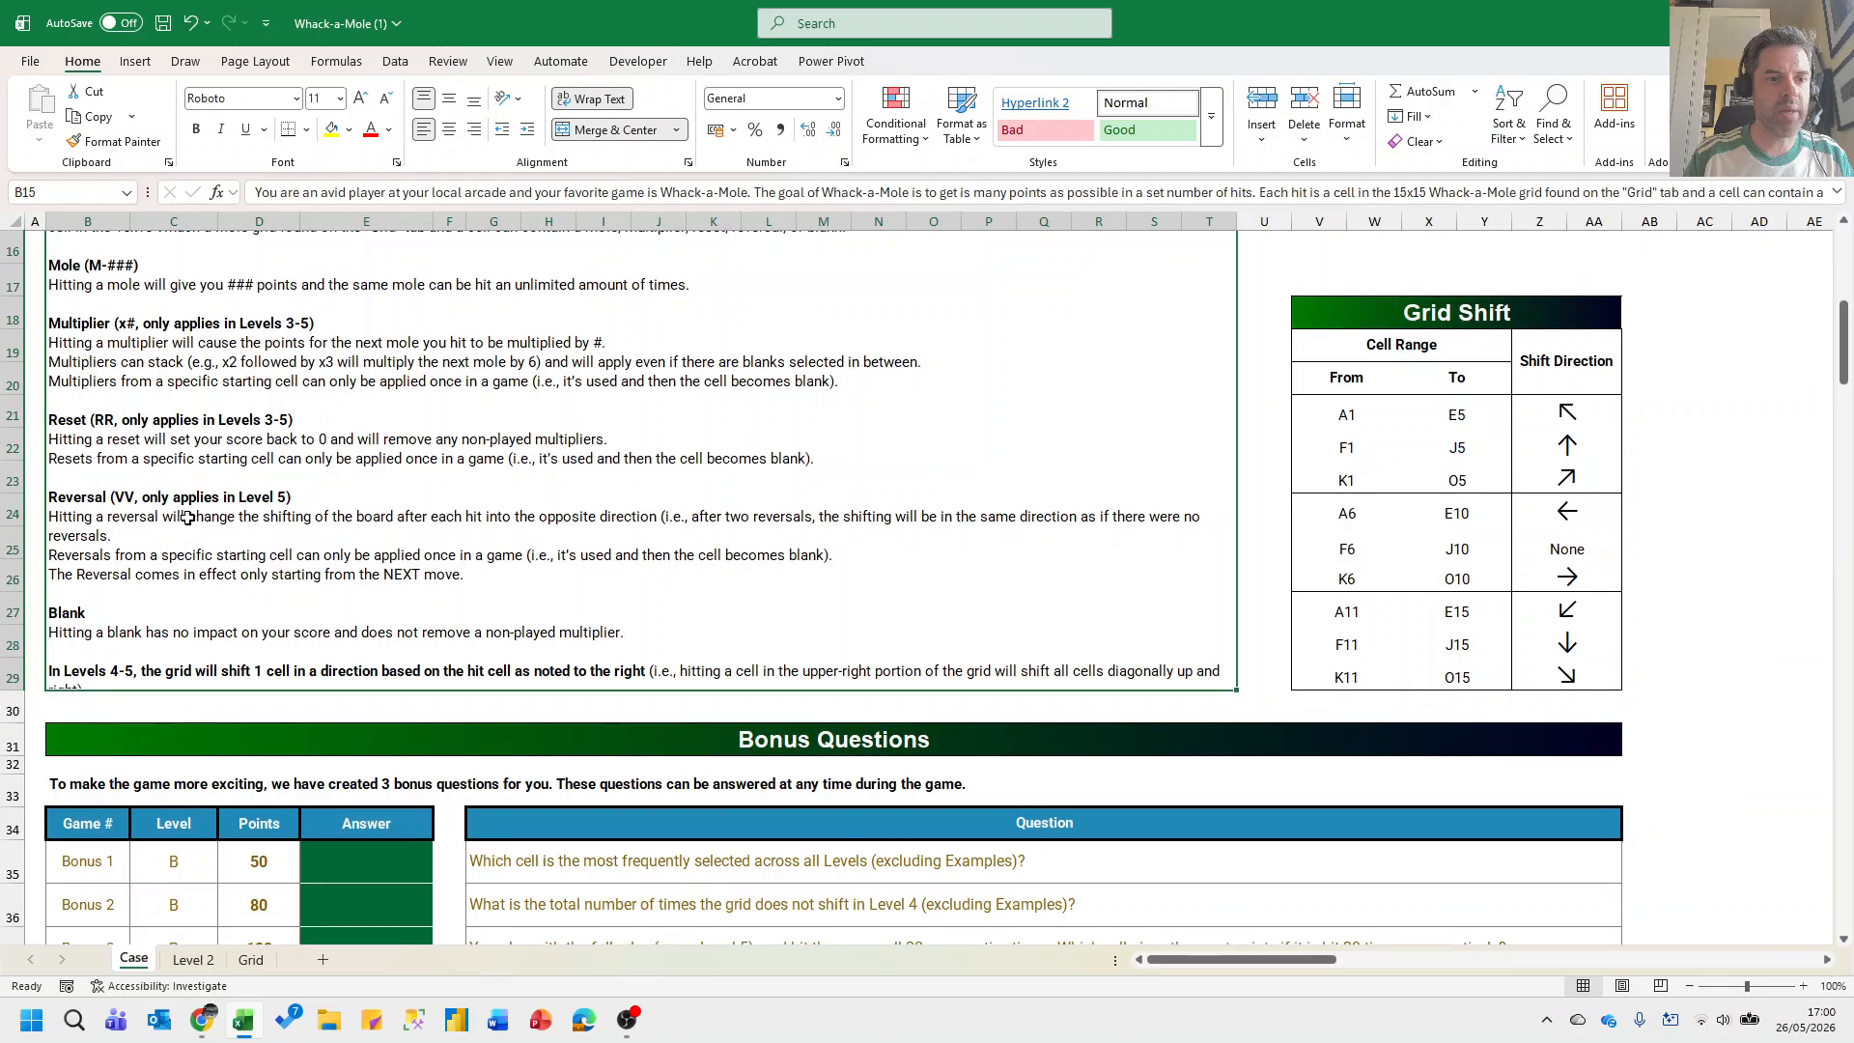
key(Up)
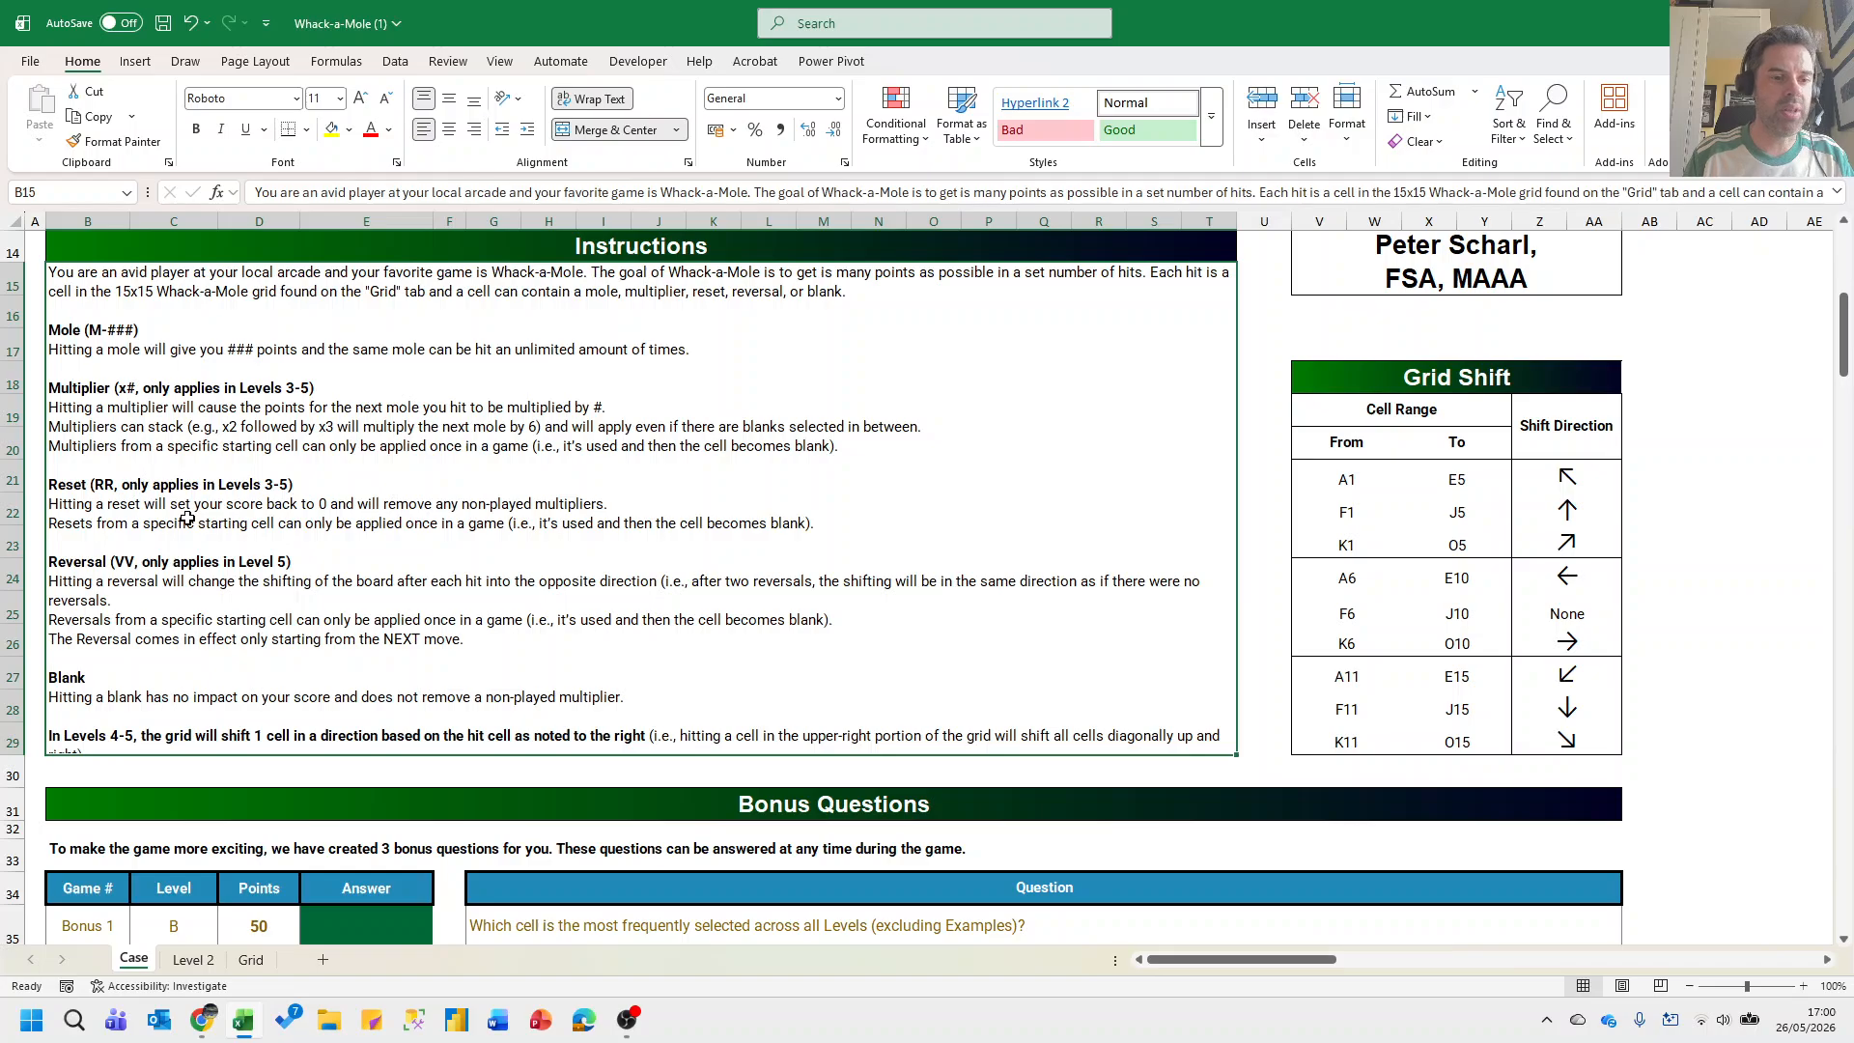
Return to the Level 2 sheet and add the header SCORE in H4.
key(ctrl+Page_Down)
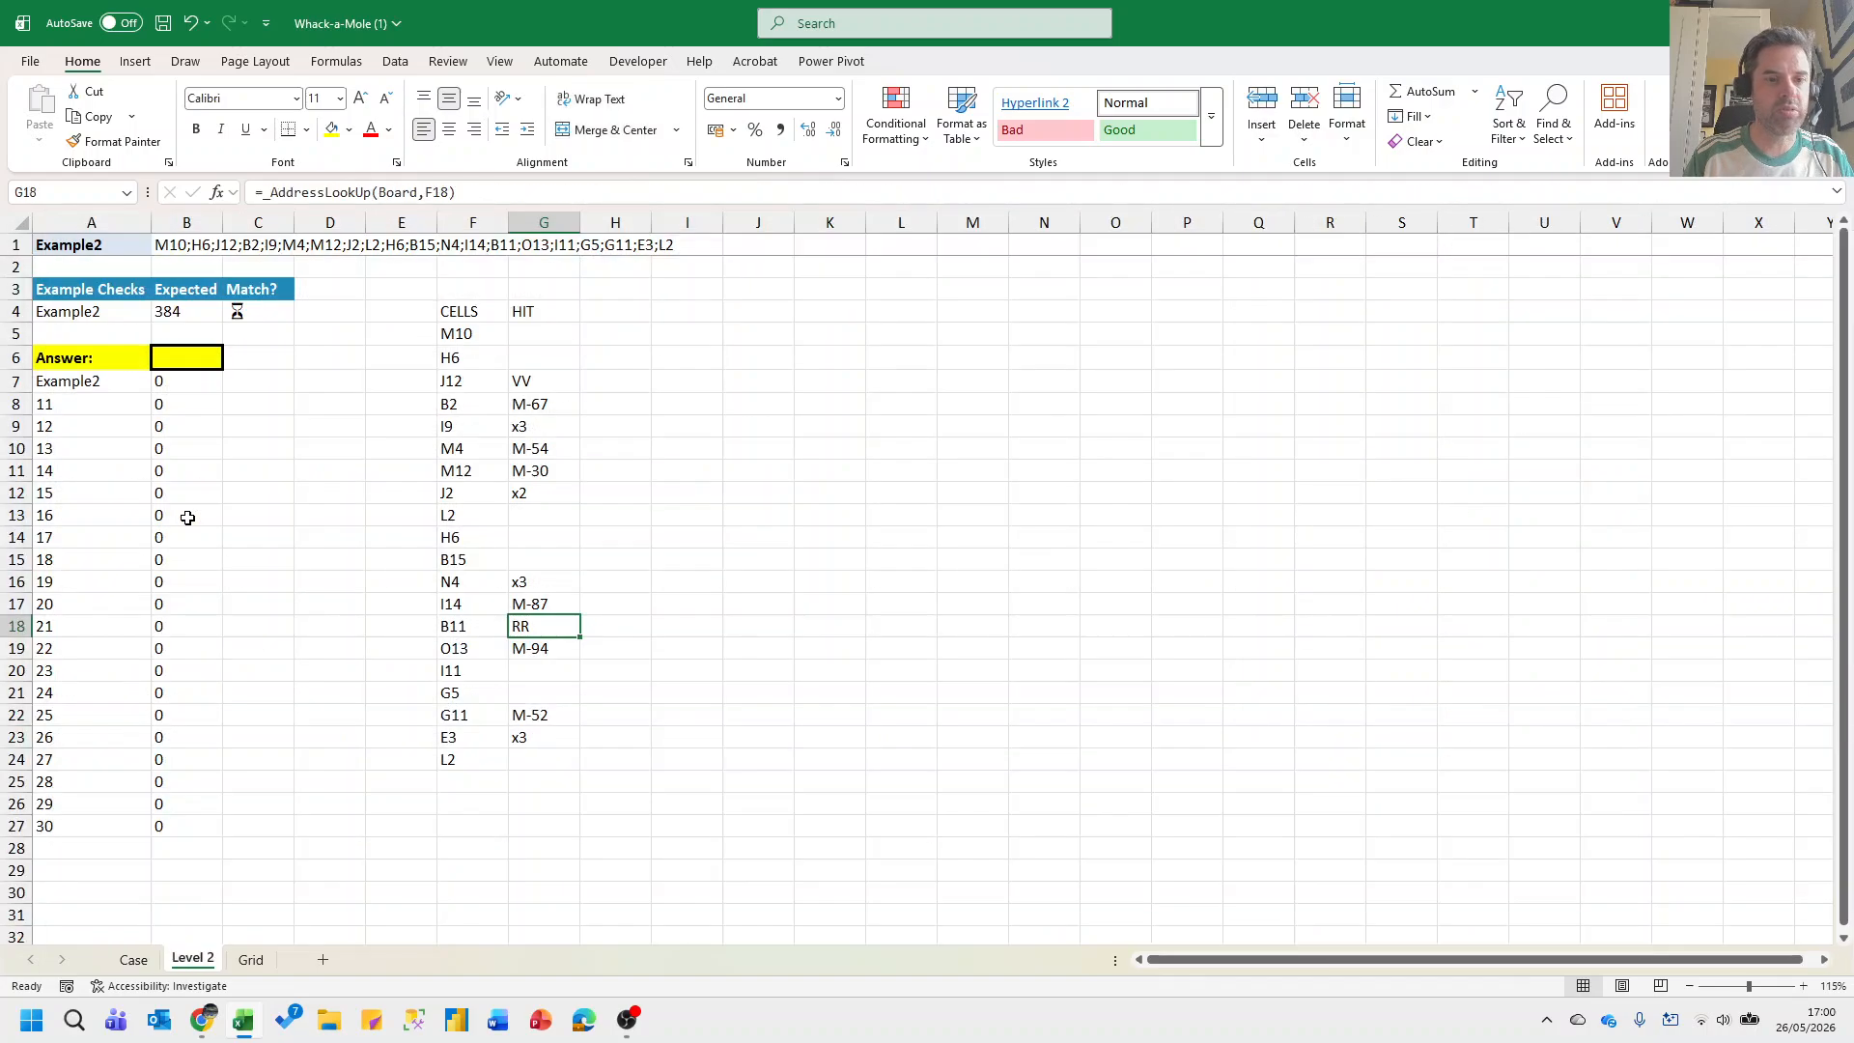
key(Up)
key(Up)
key(Up)
key(Up)
key(Up)
key(Up)
key(Up)
key(Up)
key(Up)
key(Up)
key(Up)
key(Up)
key(Up)
key(Up)
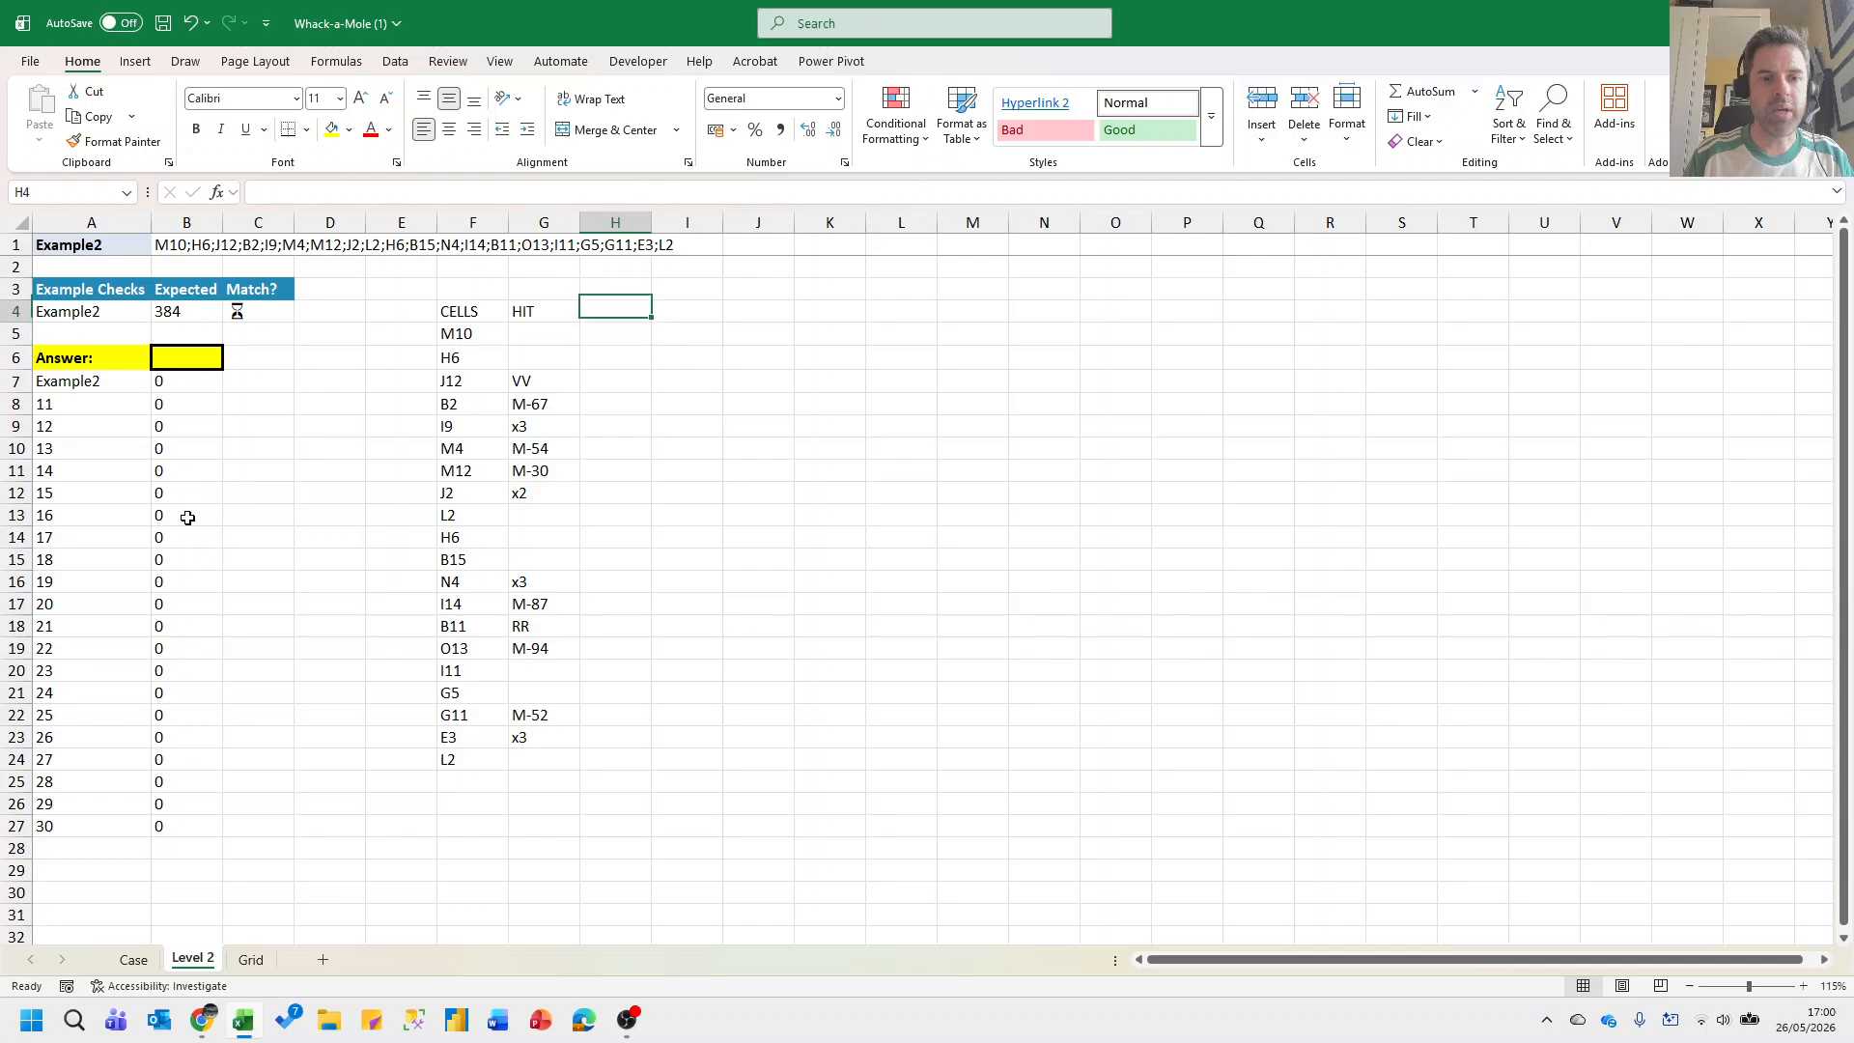
text(s)
text(SCORE)
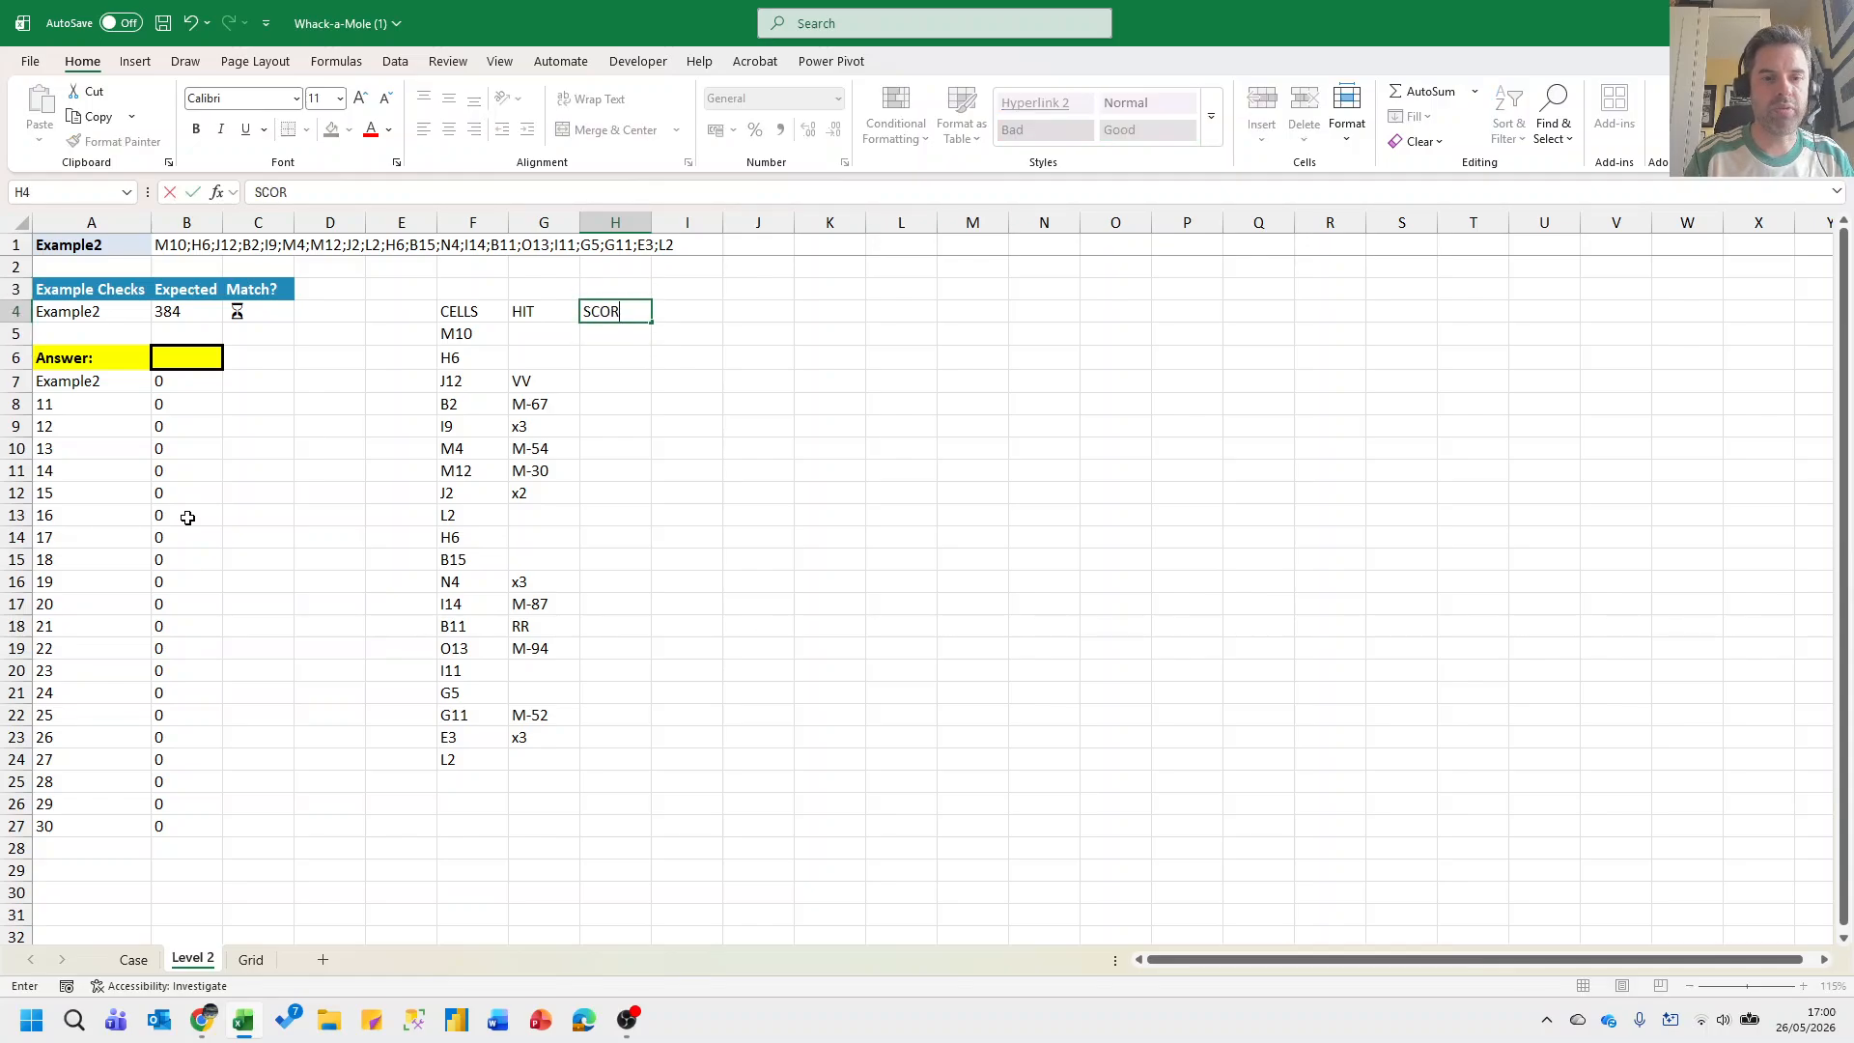
key(Return)
Extract the mole points for the first hit in H5 with the formula =TEXTAFTER(G5,"M-")*1.
text(=)
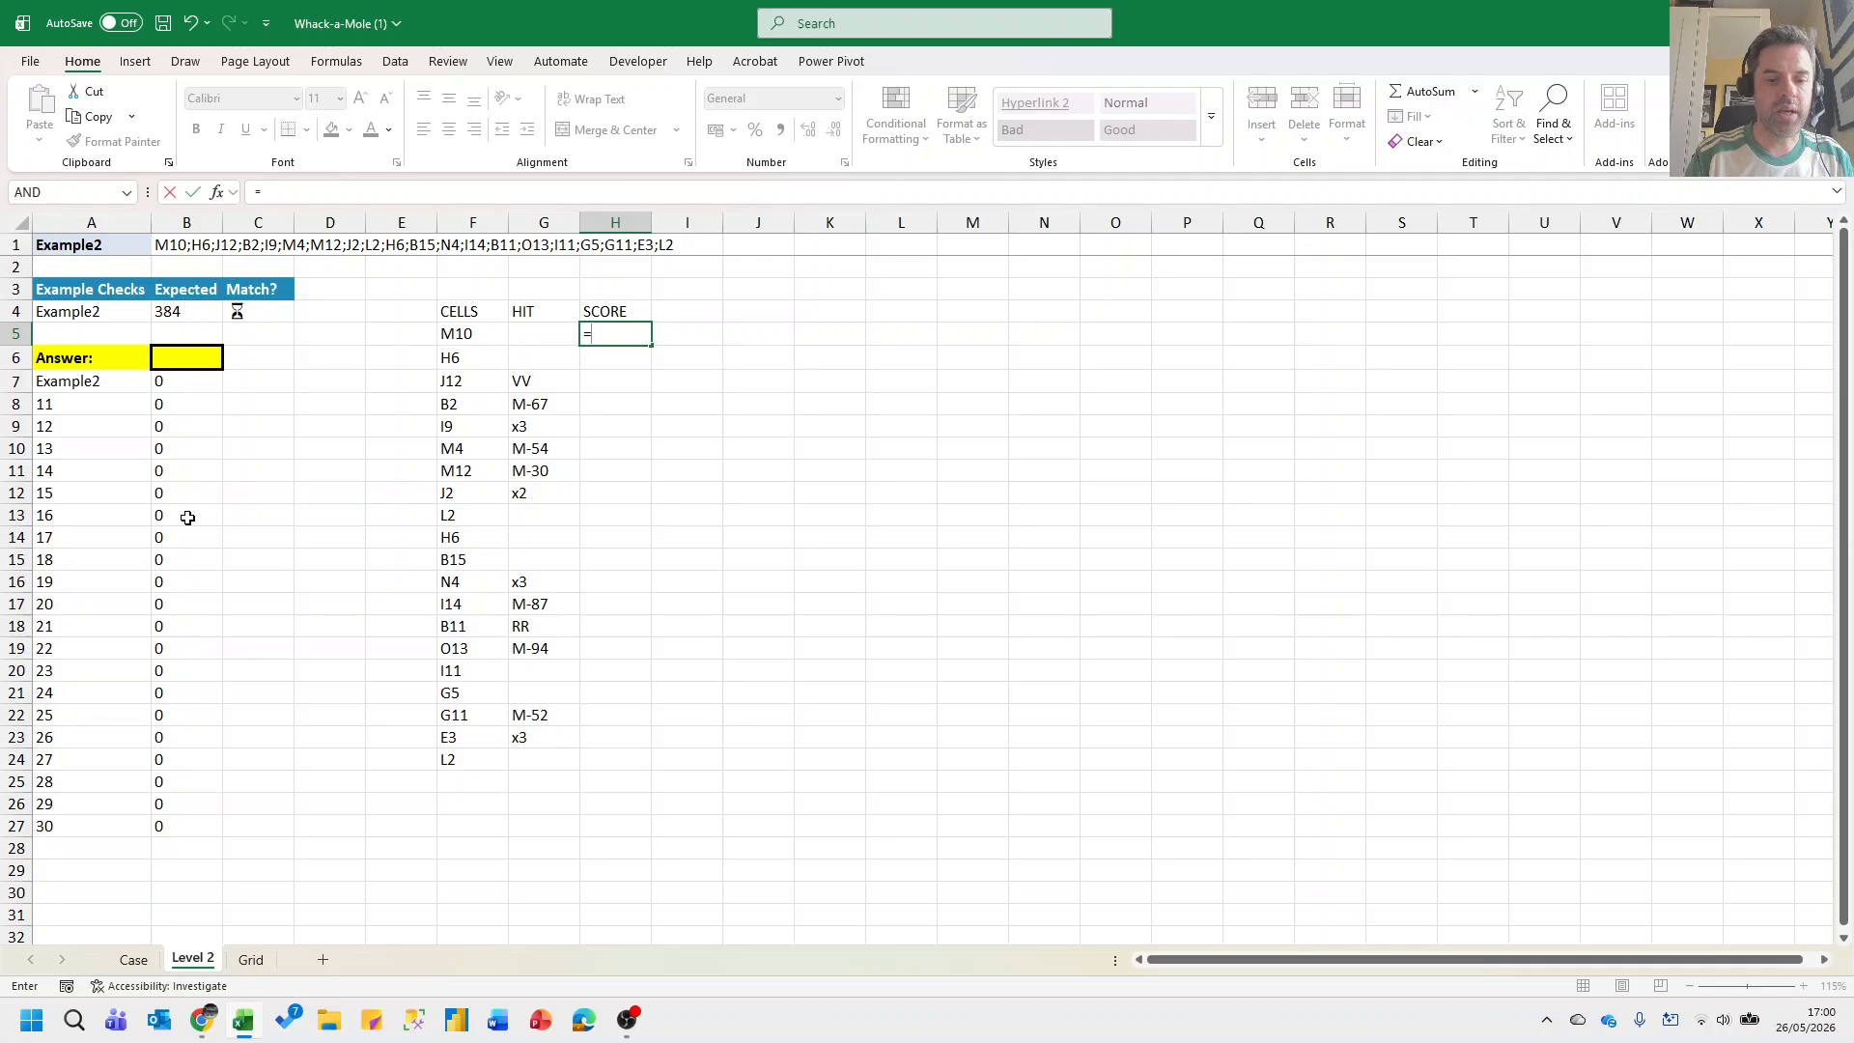
text(TEXT)
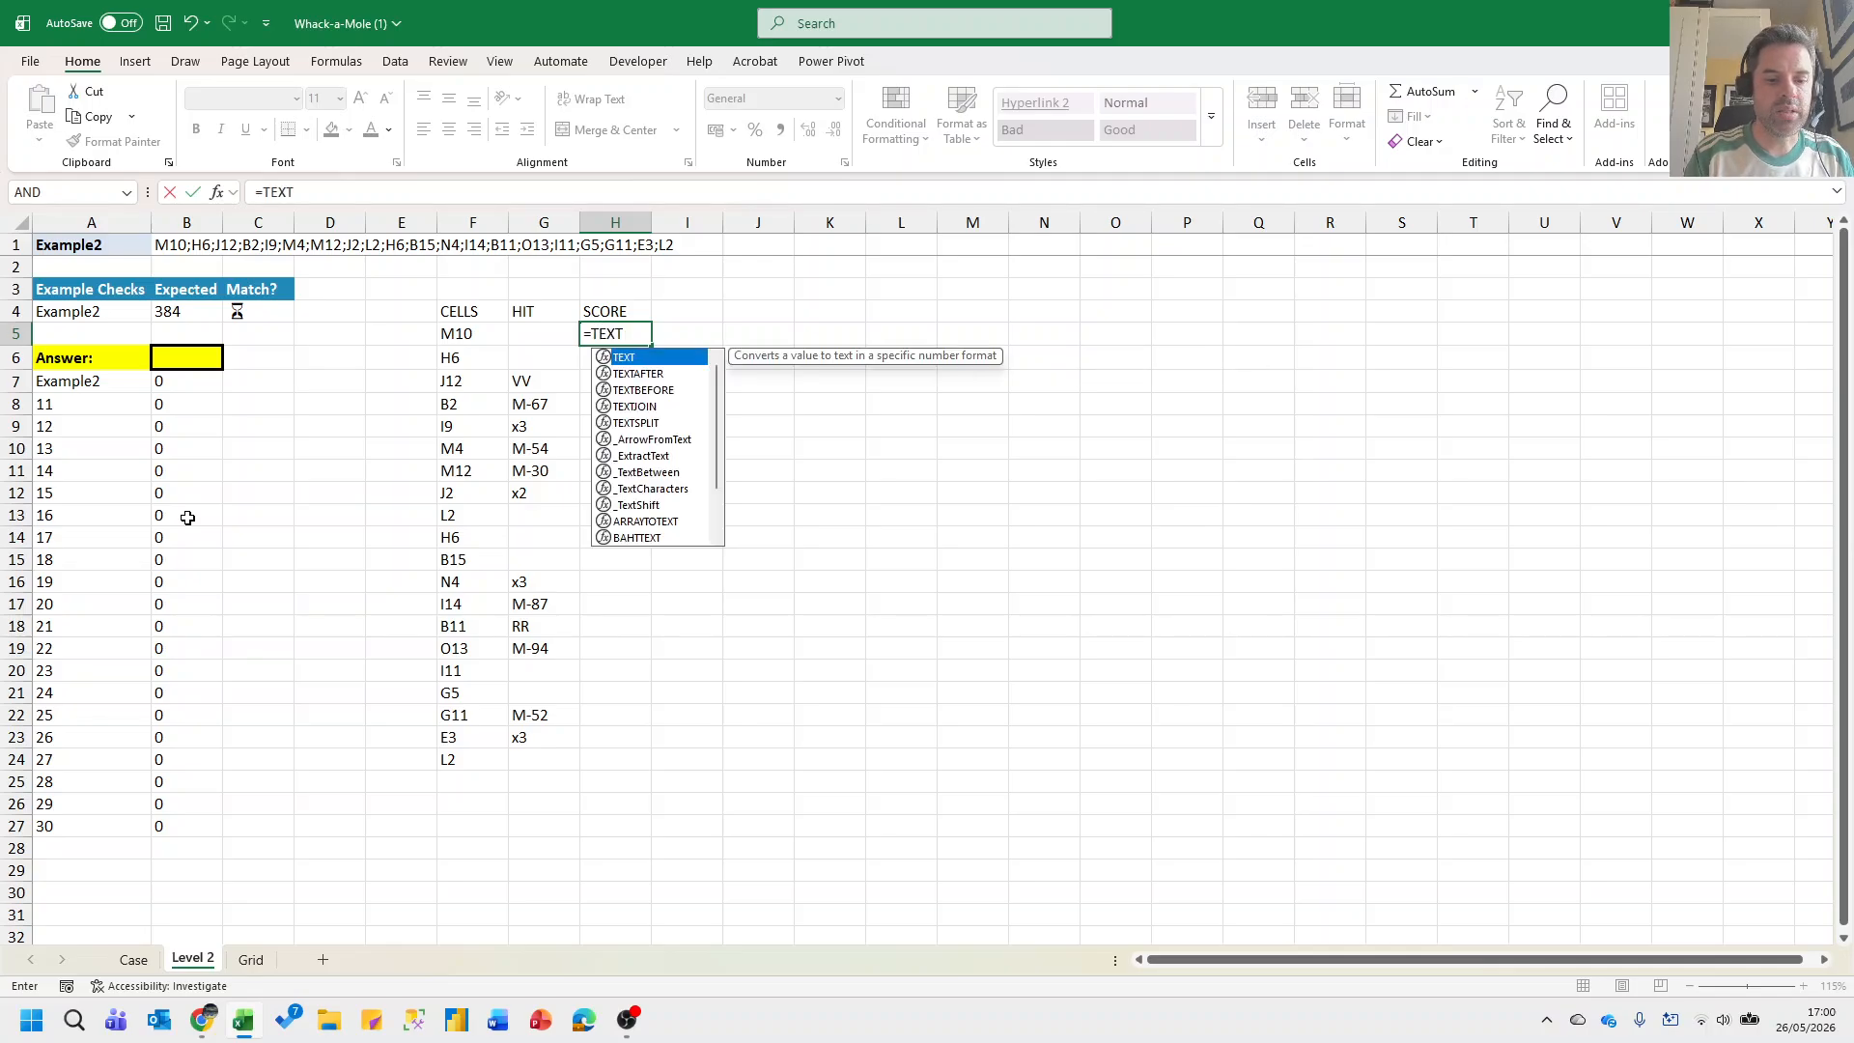
text(AFTER()
key(Left)
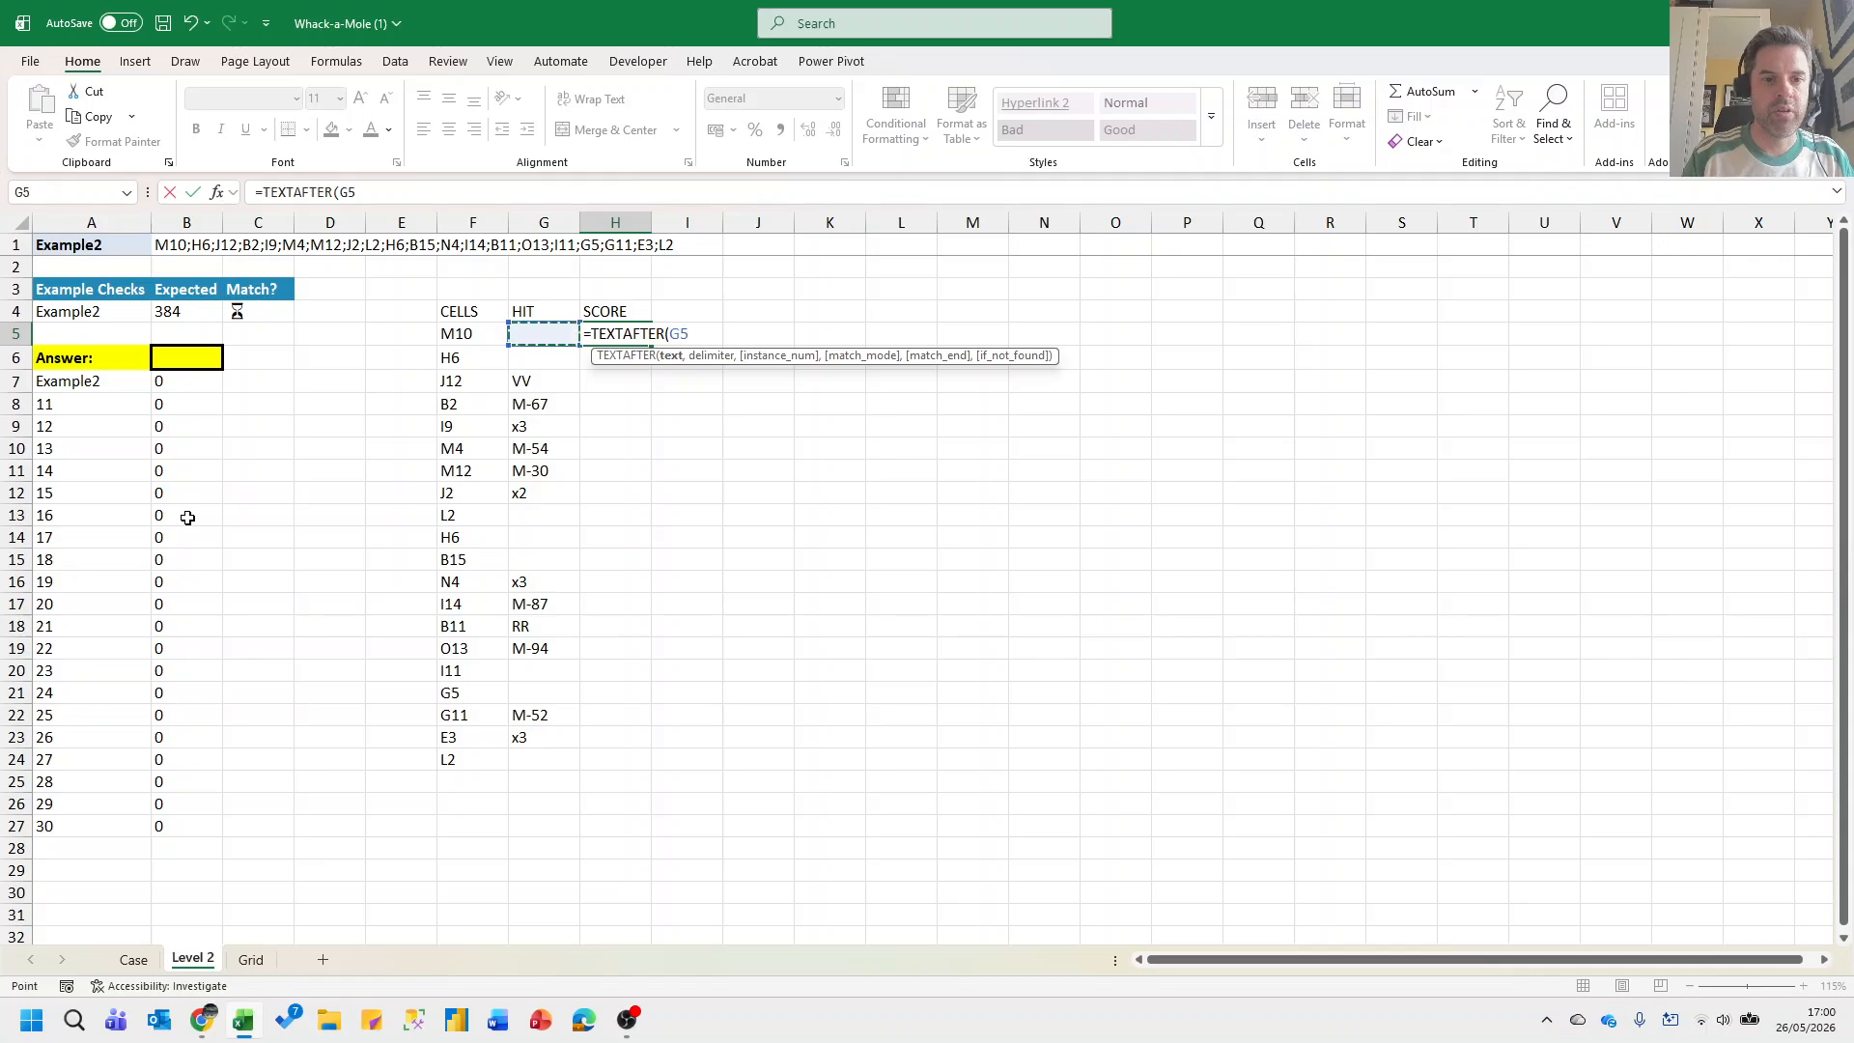
text(,"M-)
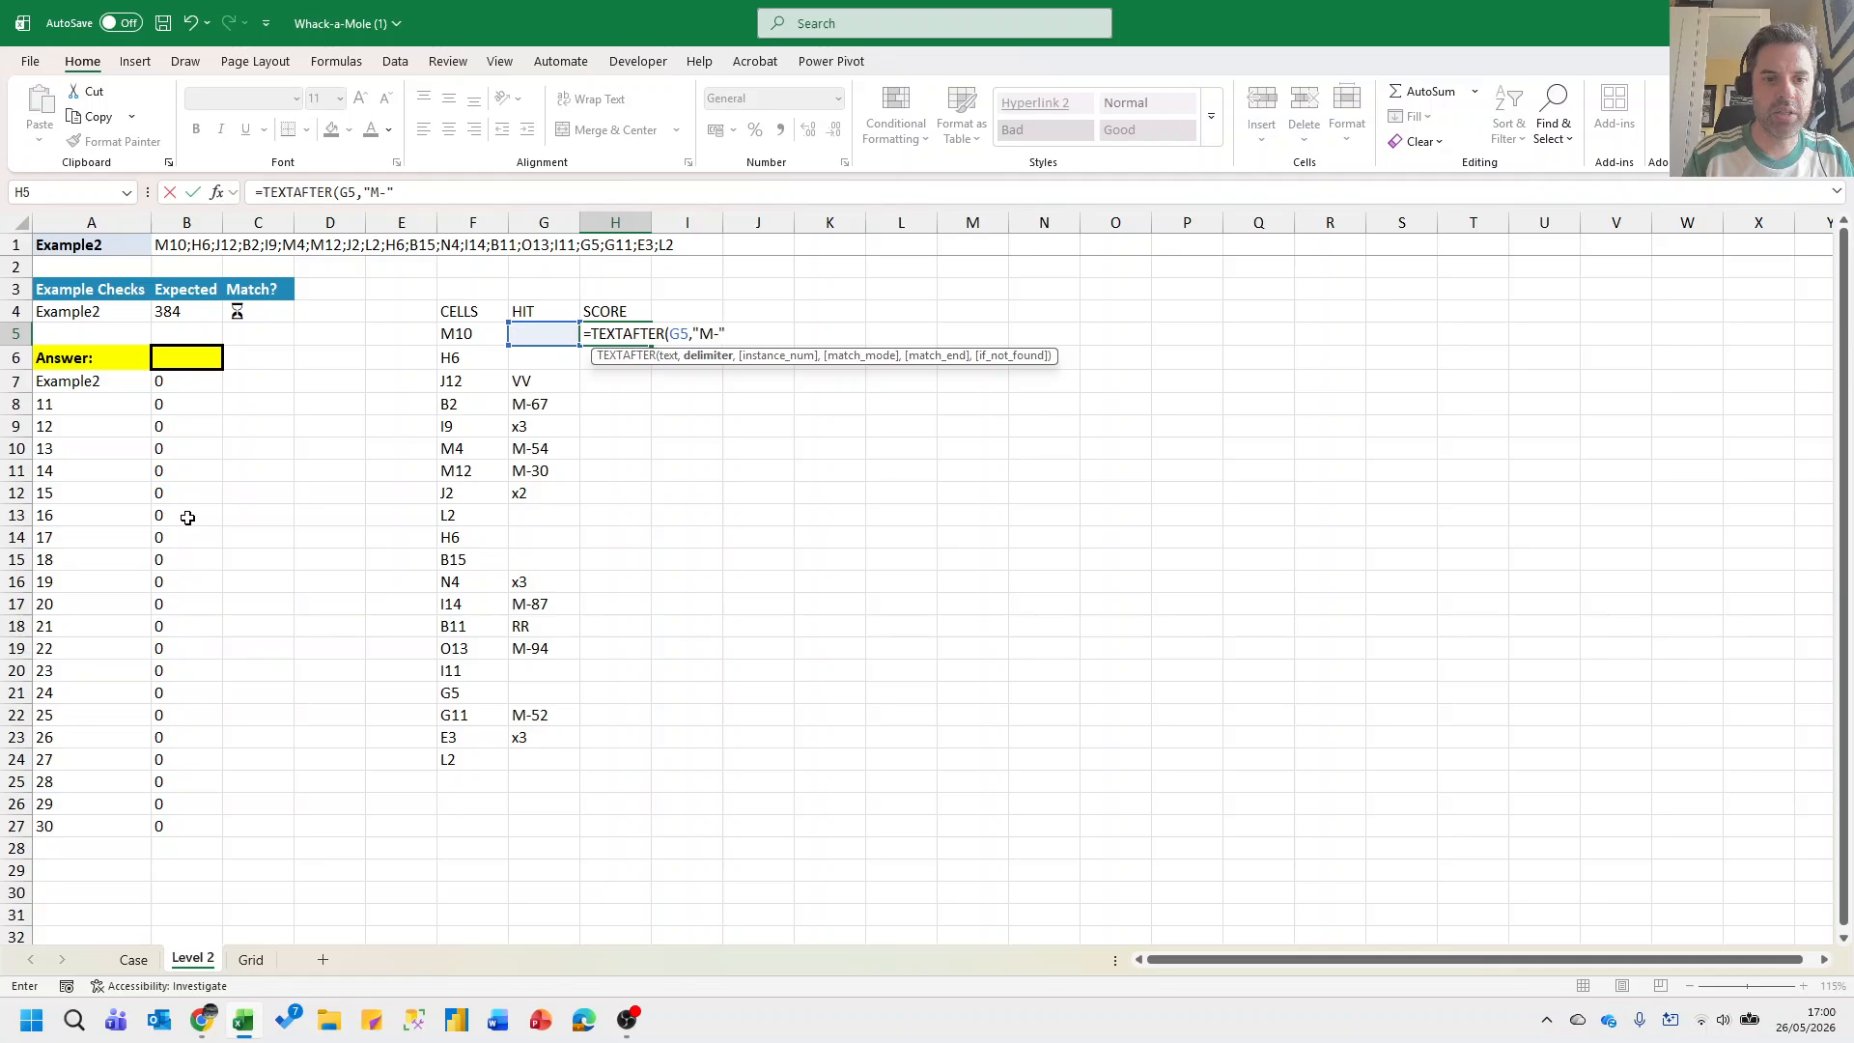
text("))
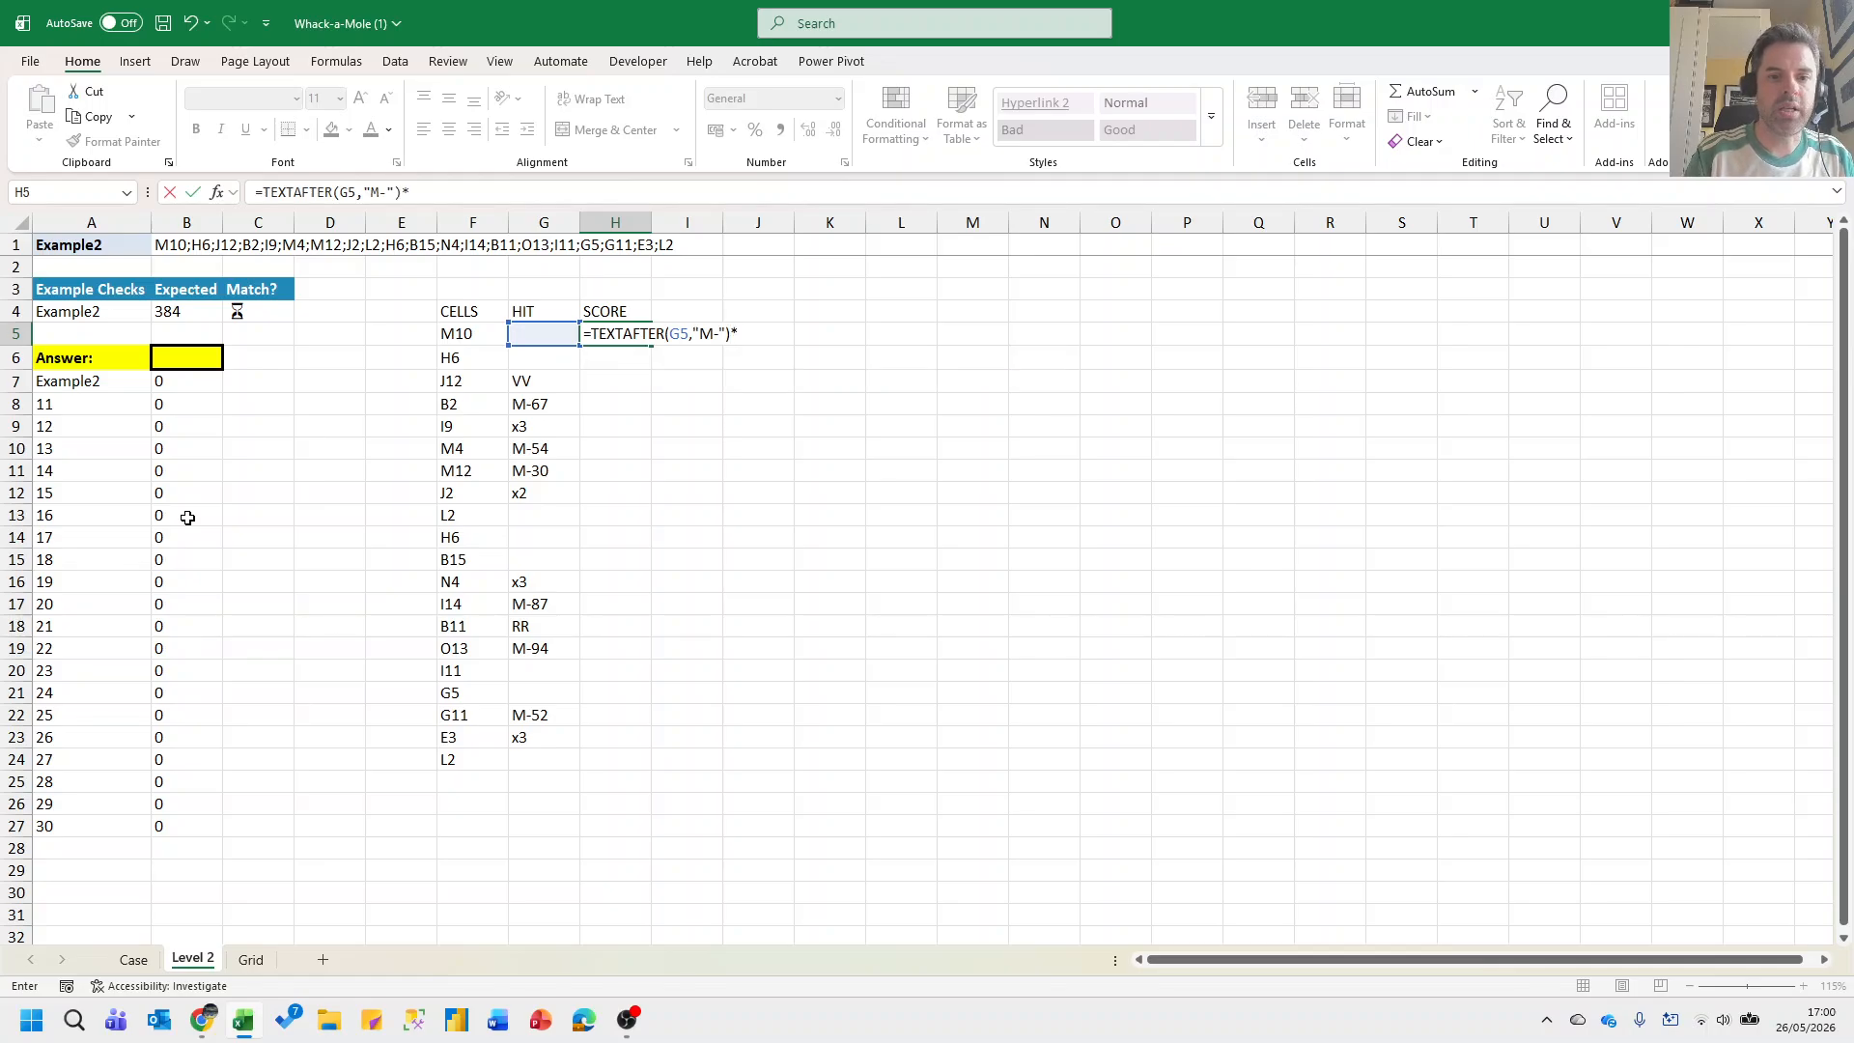
text(*1)
key(ctrl+Return)
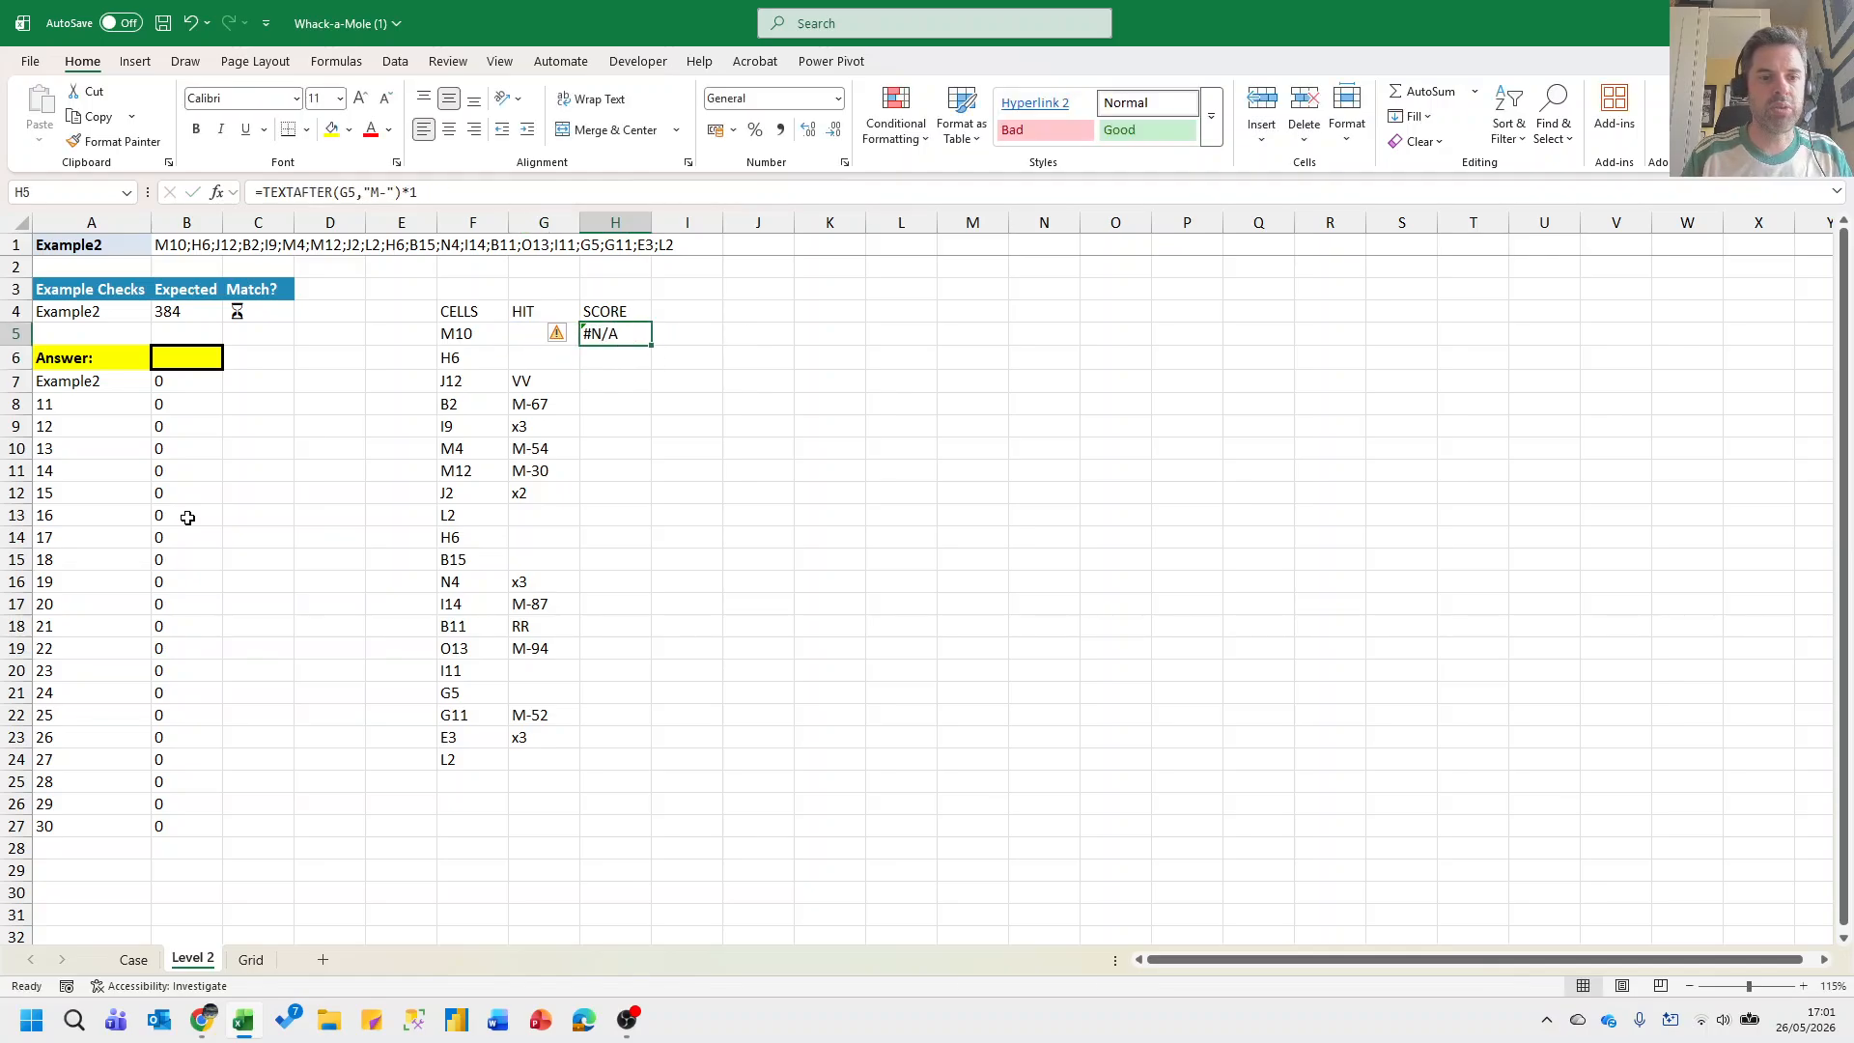
Wrap the H5 score formula in IFERROR so that it returns 0 when the hit is not a mole.
key(Left)
key(Right)
key(Left)
key(Right)
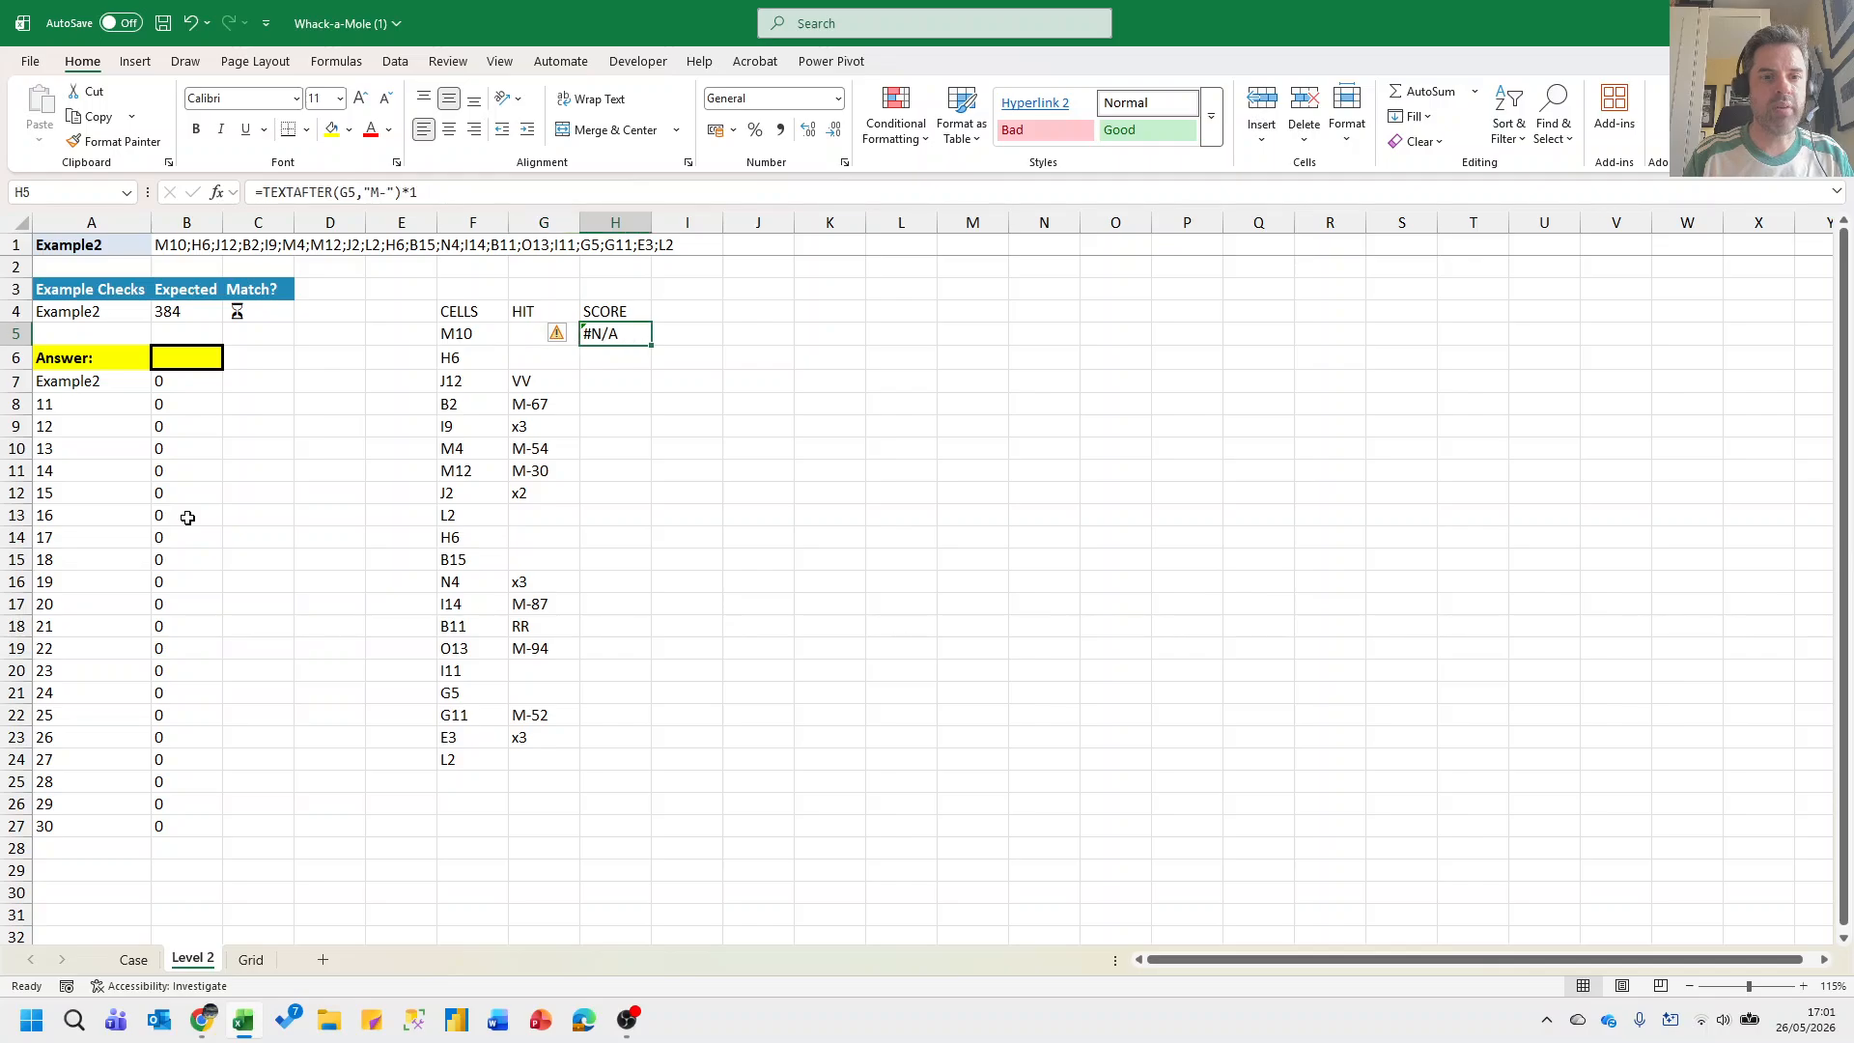
key(F2)
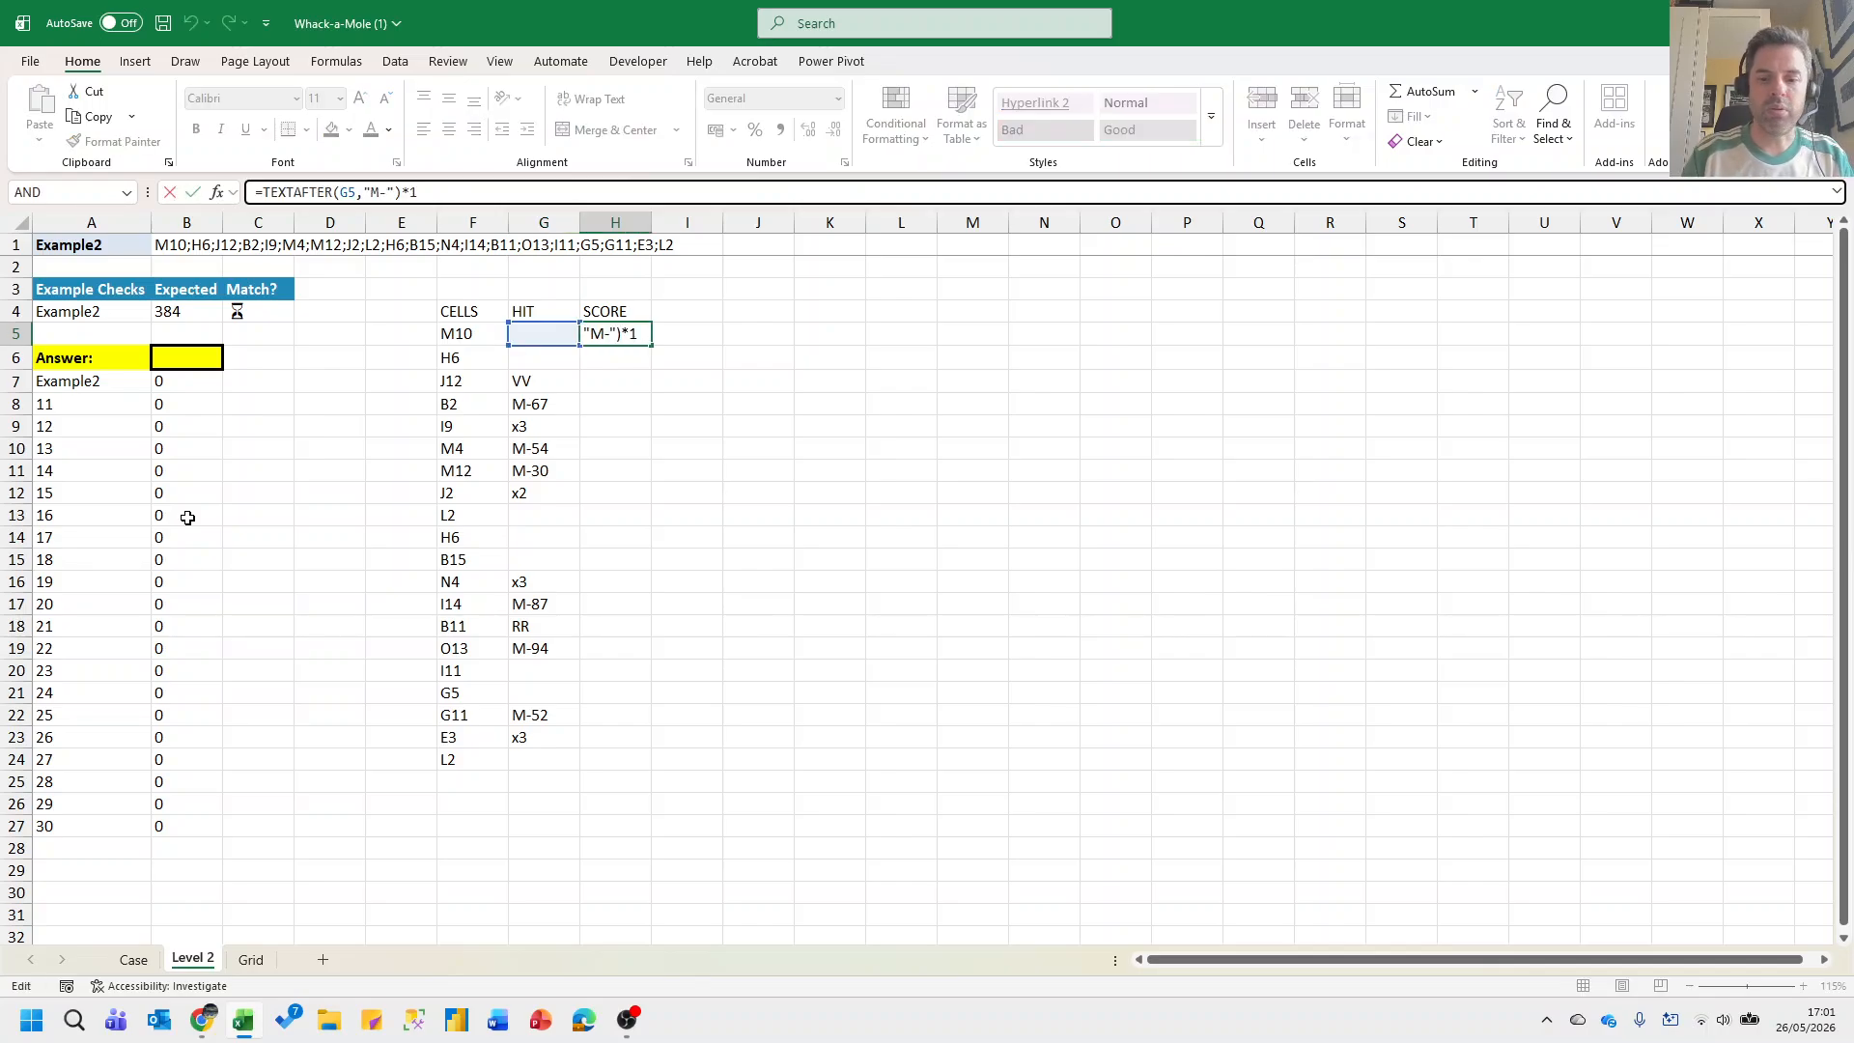
key(Home)
text(IFERROR()
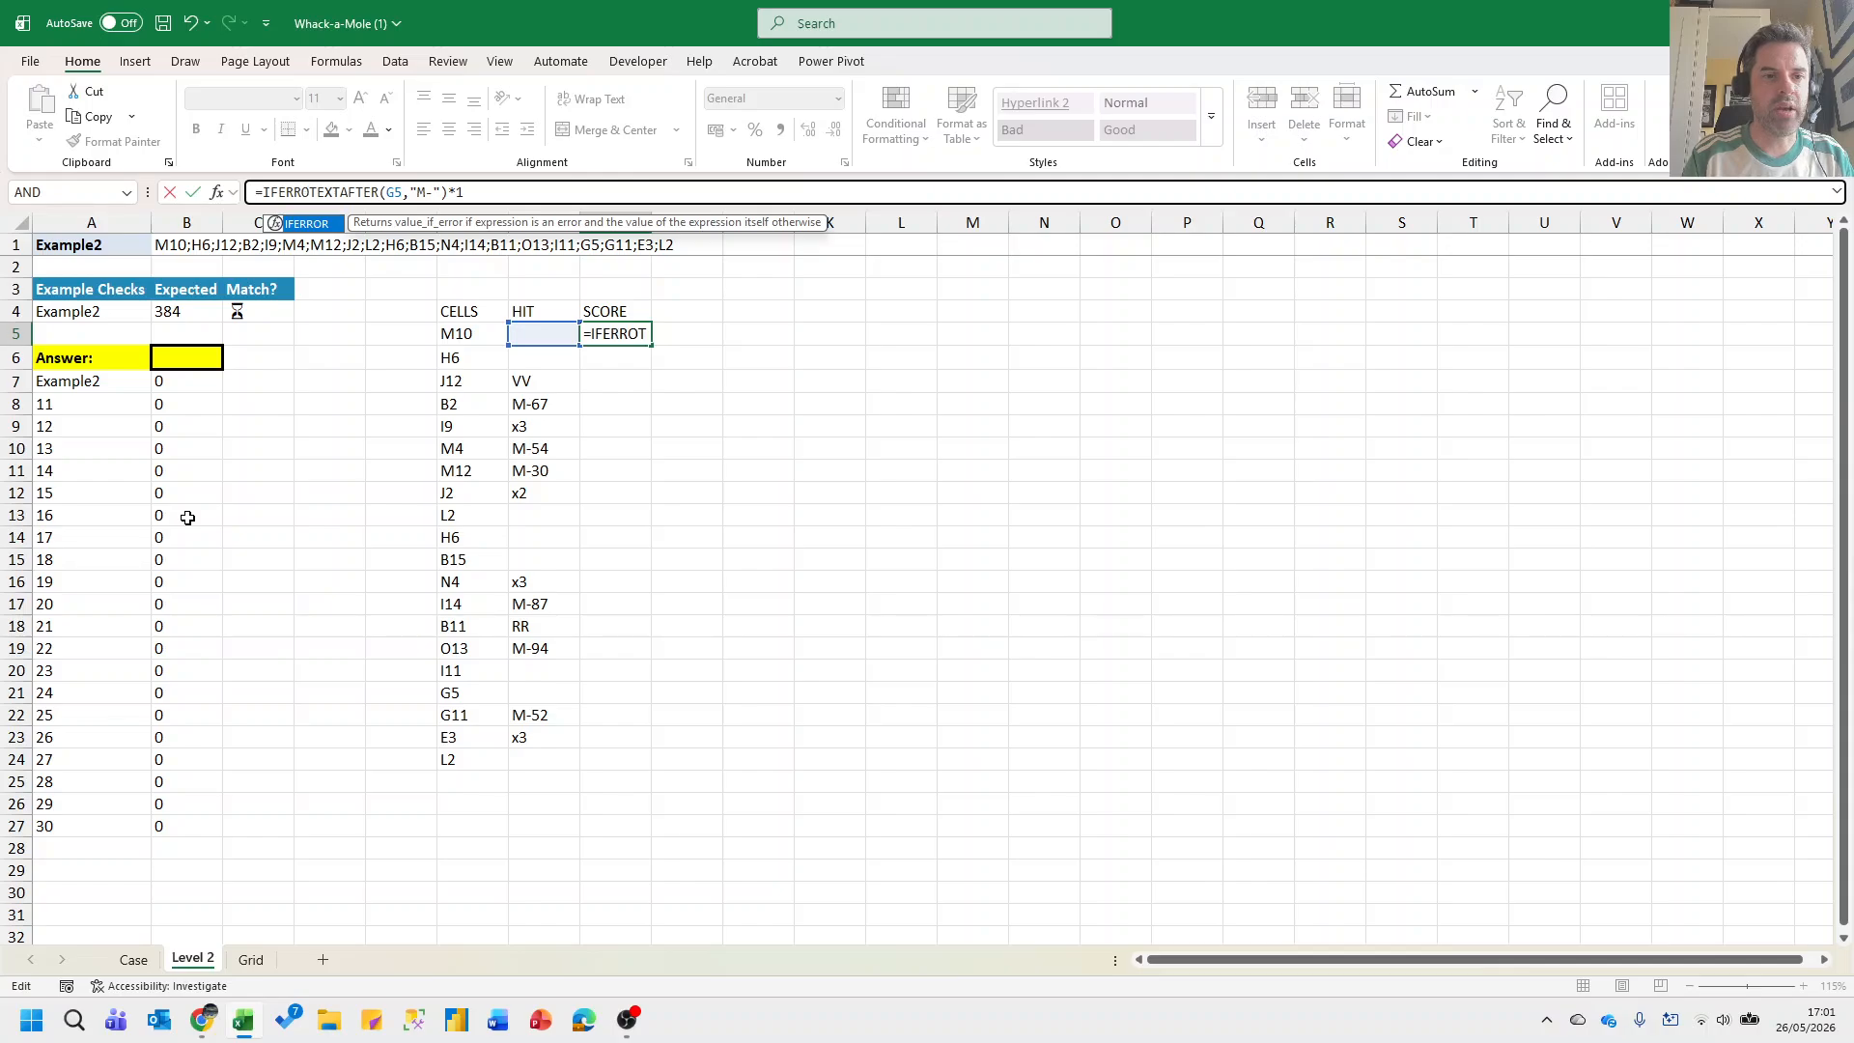
key(End)
text(,)
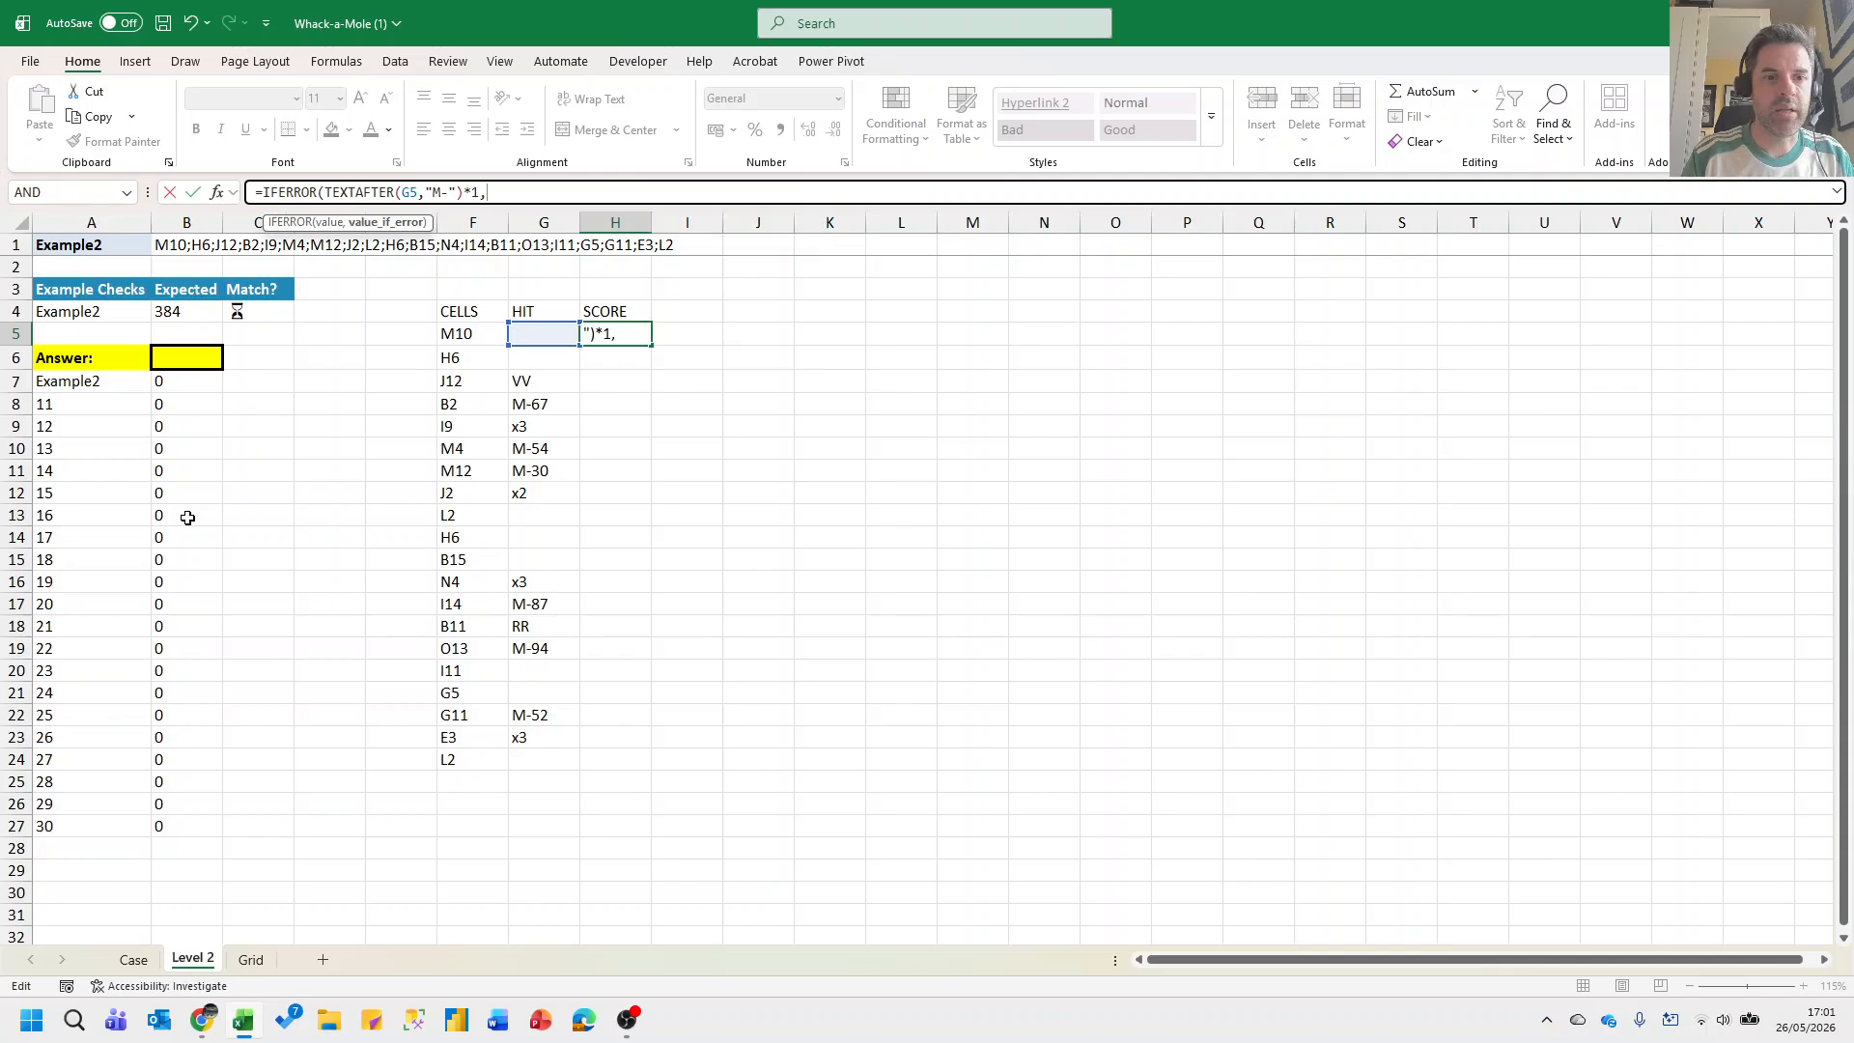
text(0))
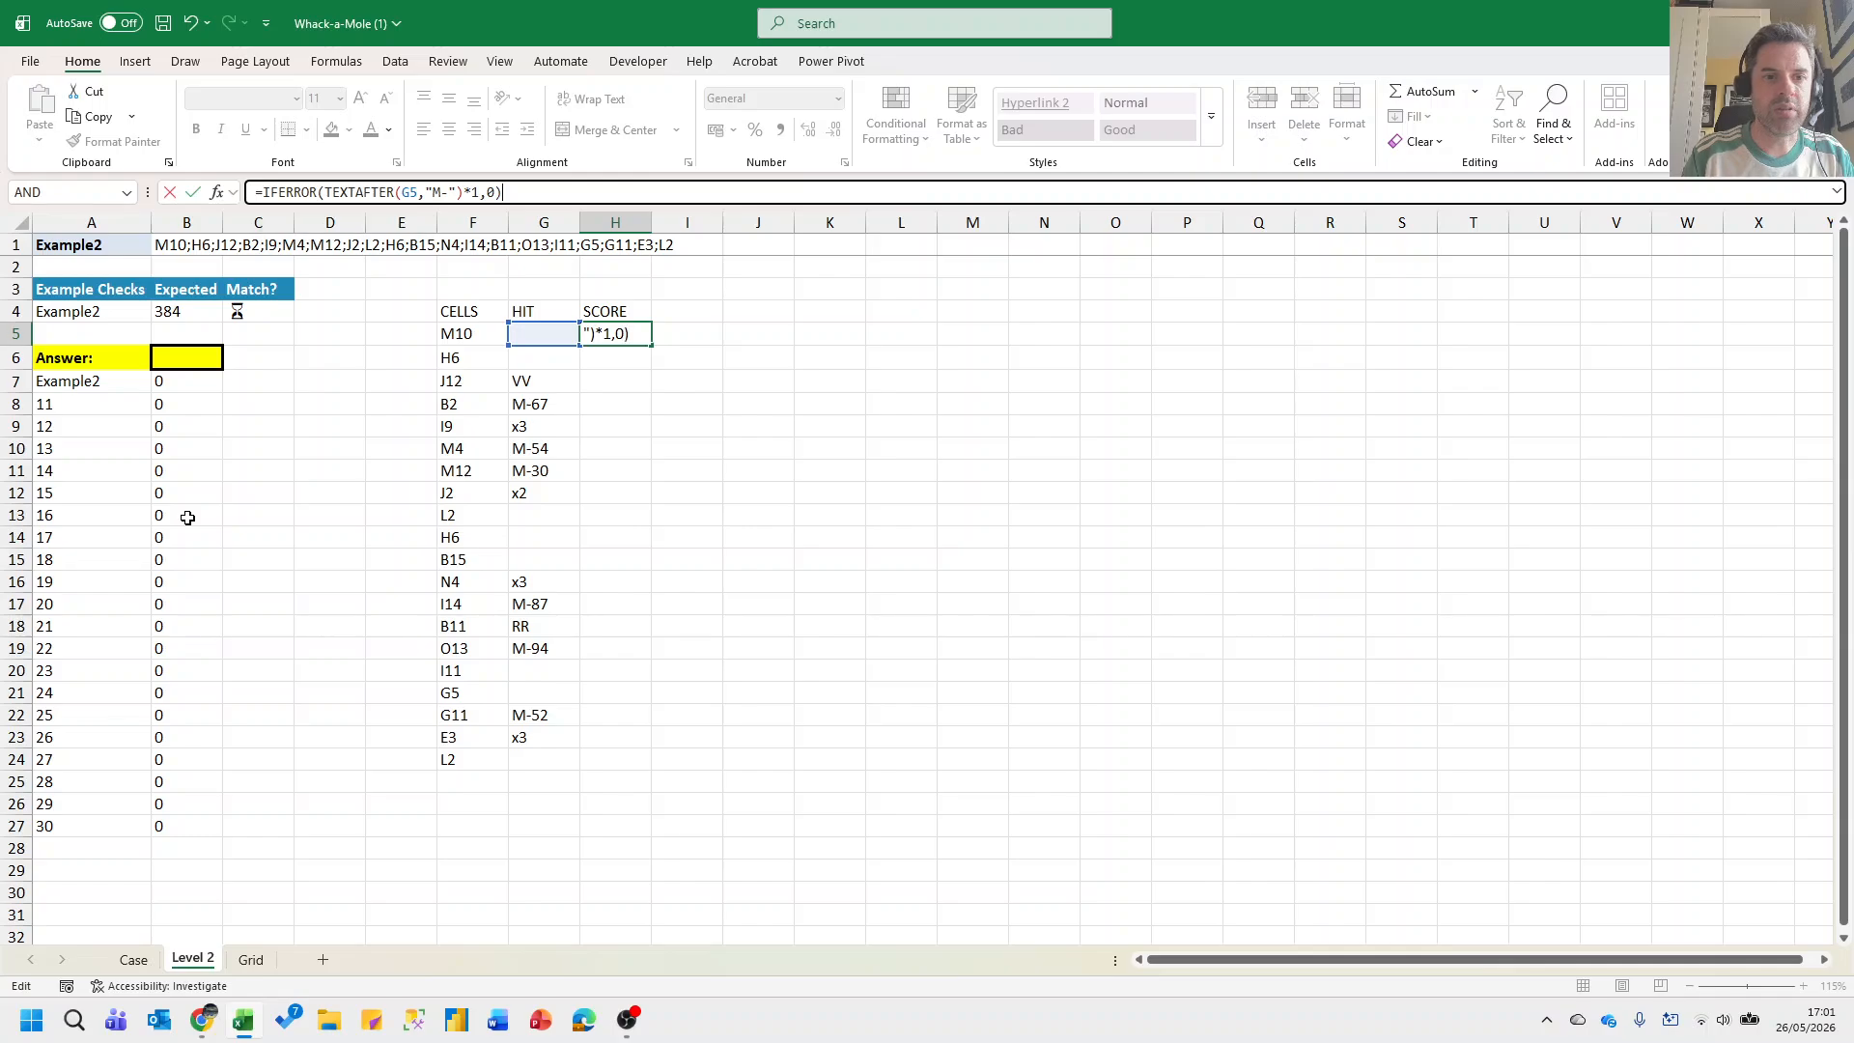
key(ctrl+Return)
Fill the IFERROR score formula down H5:H24 for all listed hits.
key(Left)
key(Left)
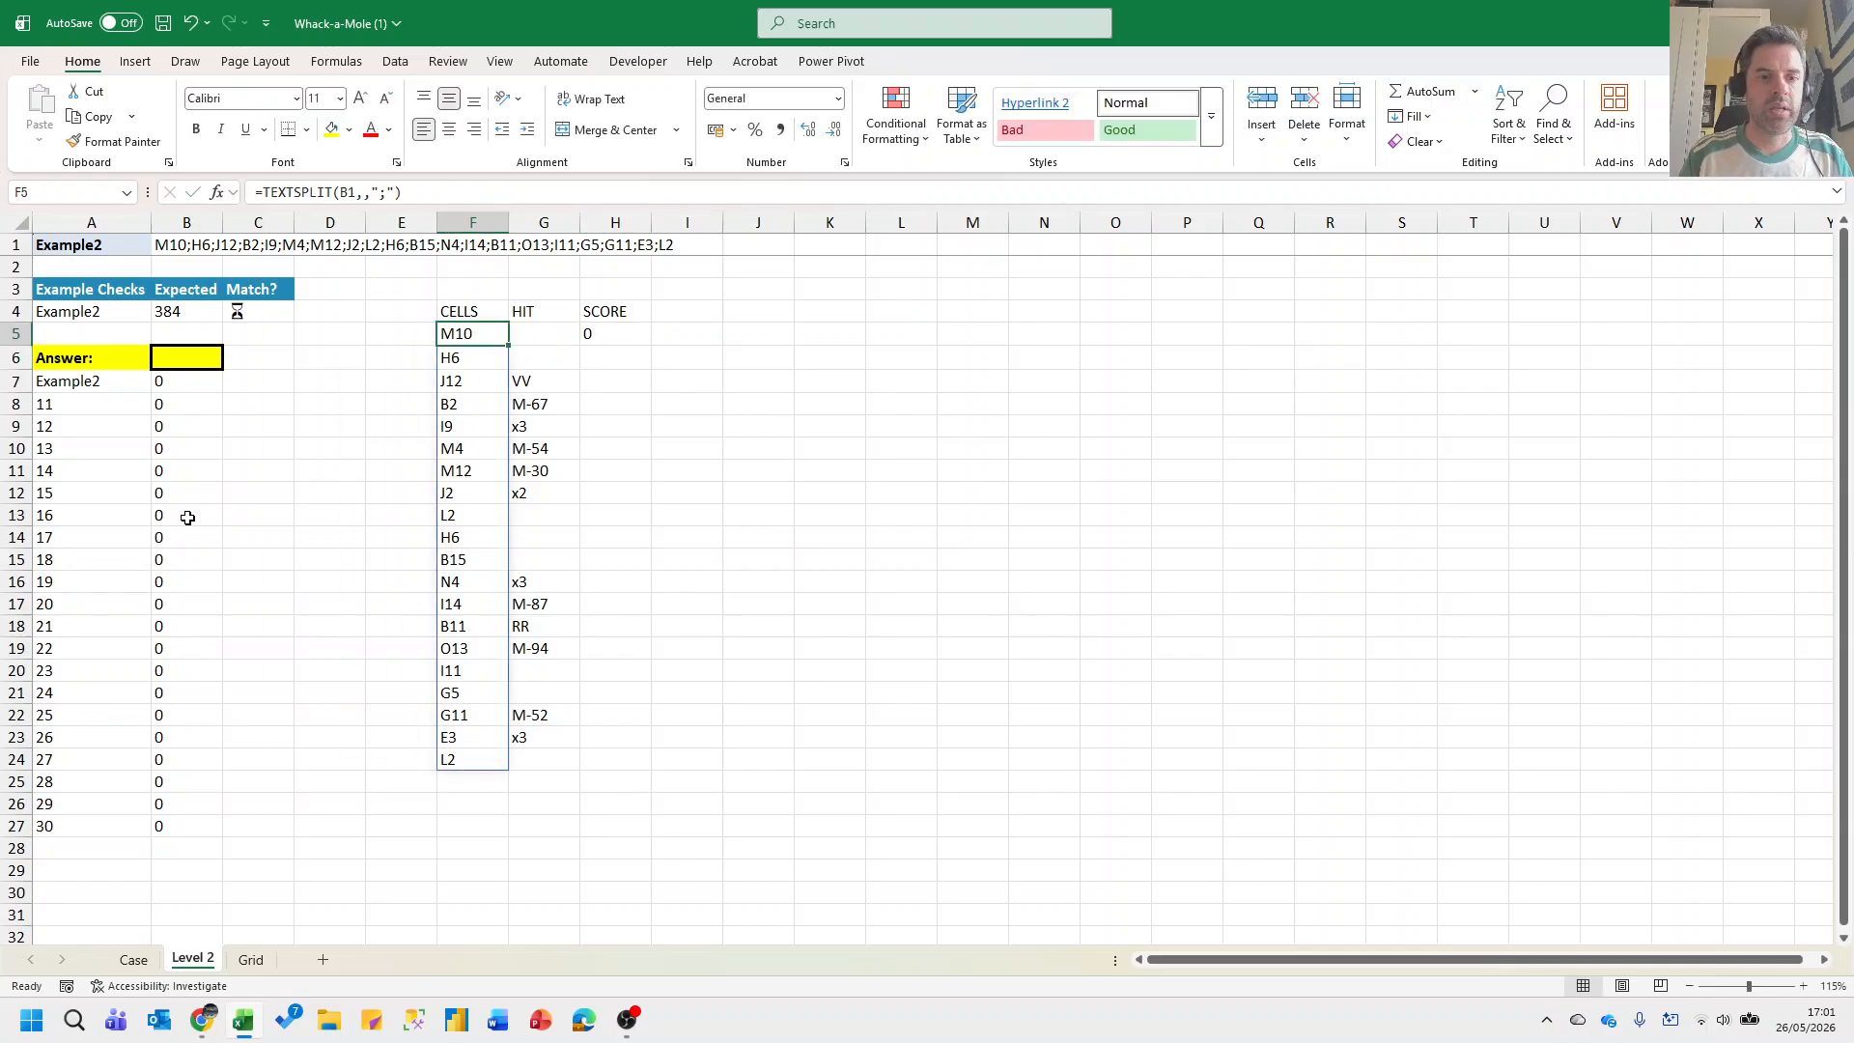
key(Down)
key(ctrl+Down)
key(Right)
key(Right)
key(ctrl+shift+Up)
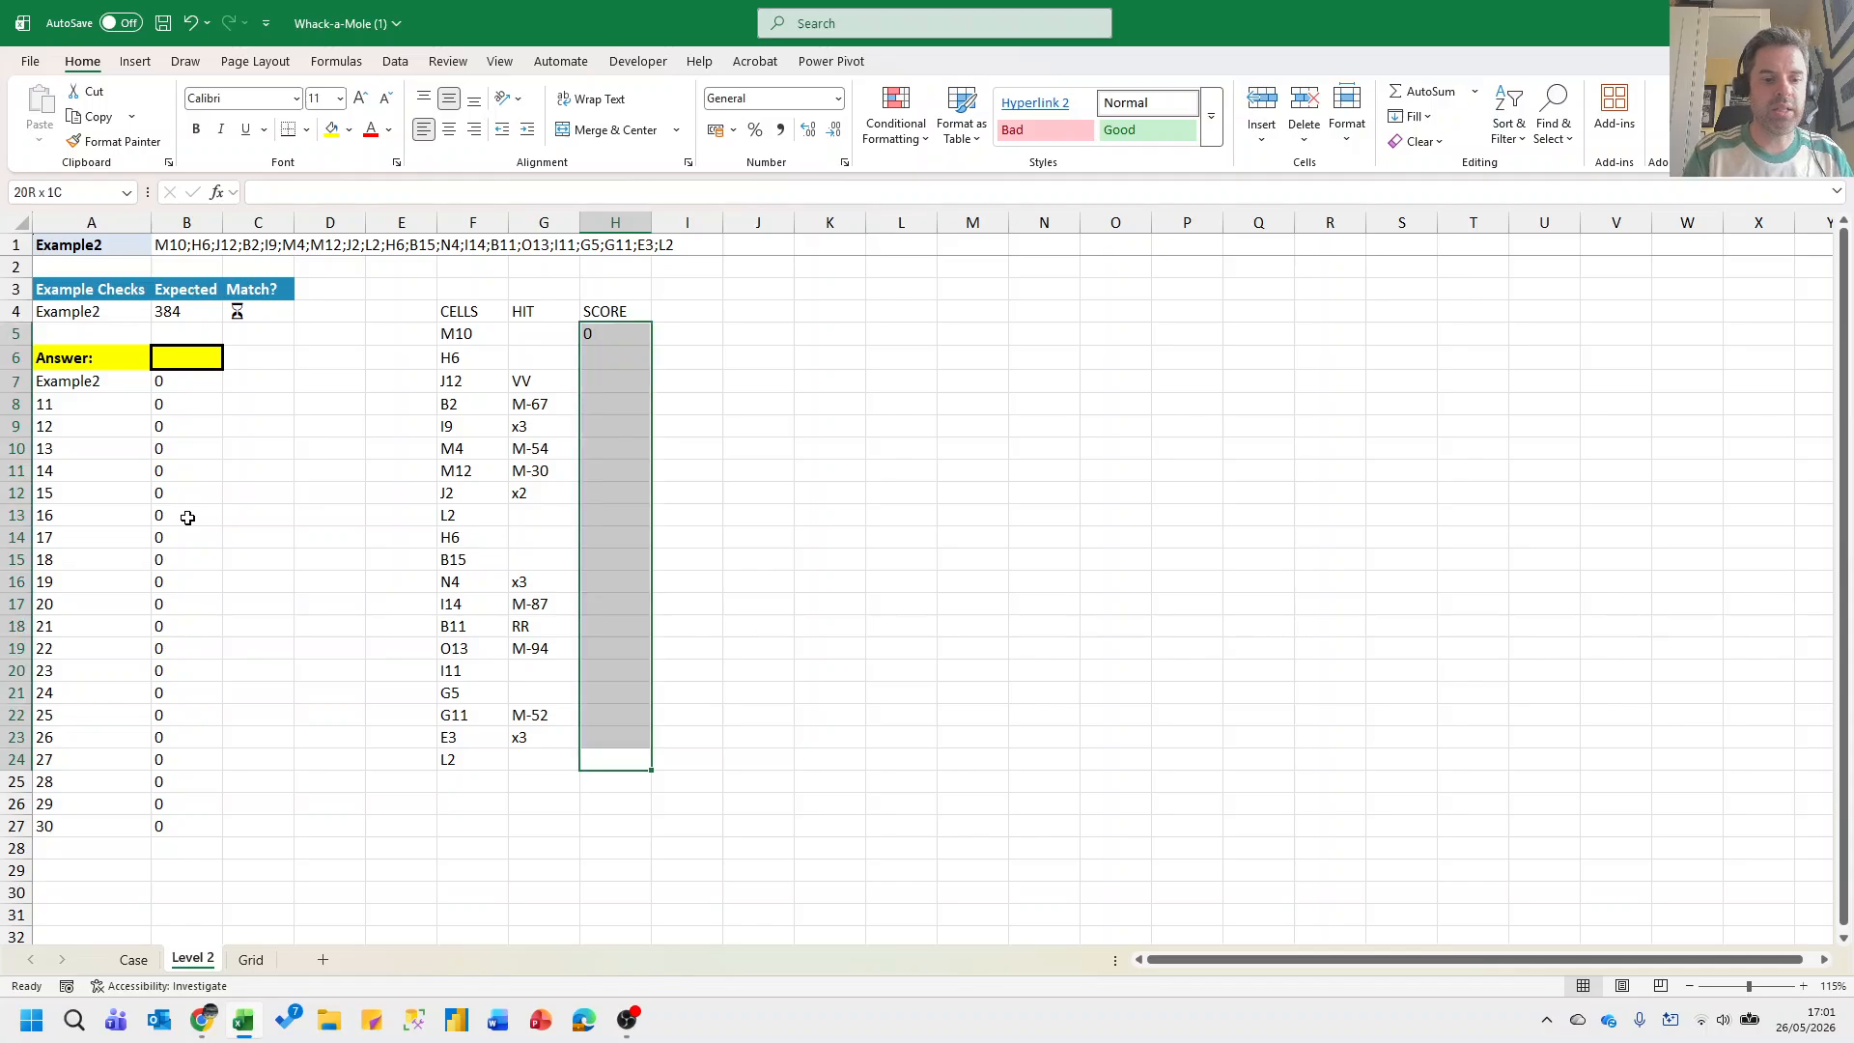
key(ctrl+d)
Review the filled SCORE values against their hits in columns G and H.
key(Up)
key(Up)
key(Left)
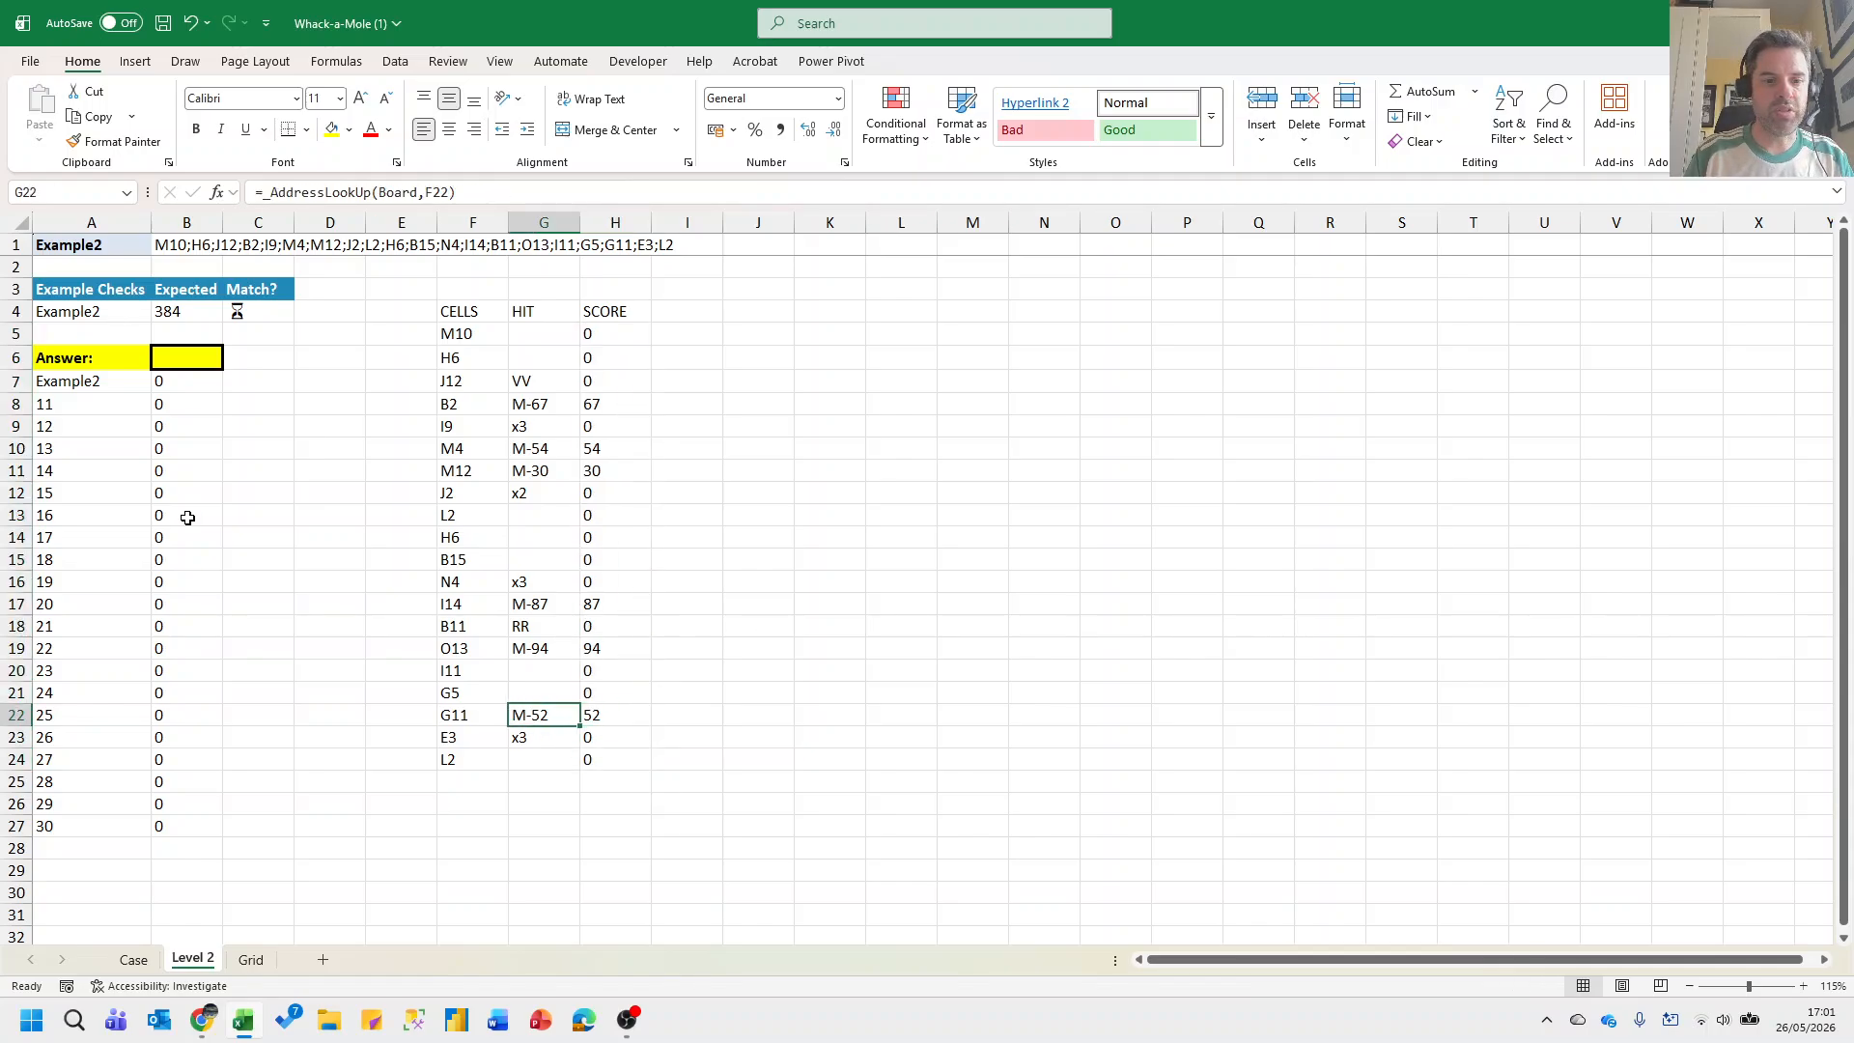
key(Right)
key(Up)
key(Up)
key(Up)
key(Up)
key(Up)
key(Up)
key(Up)
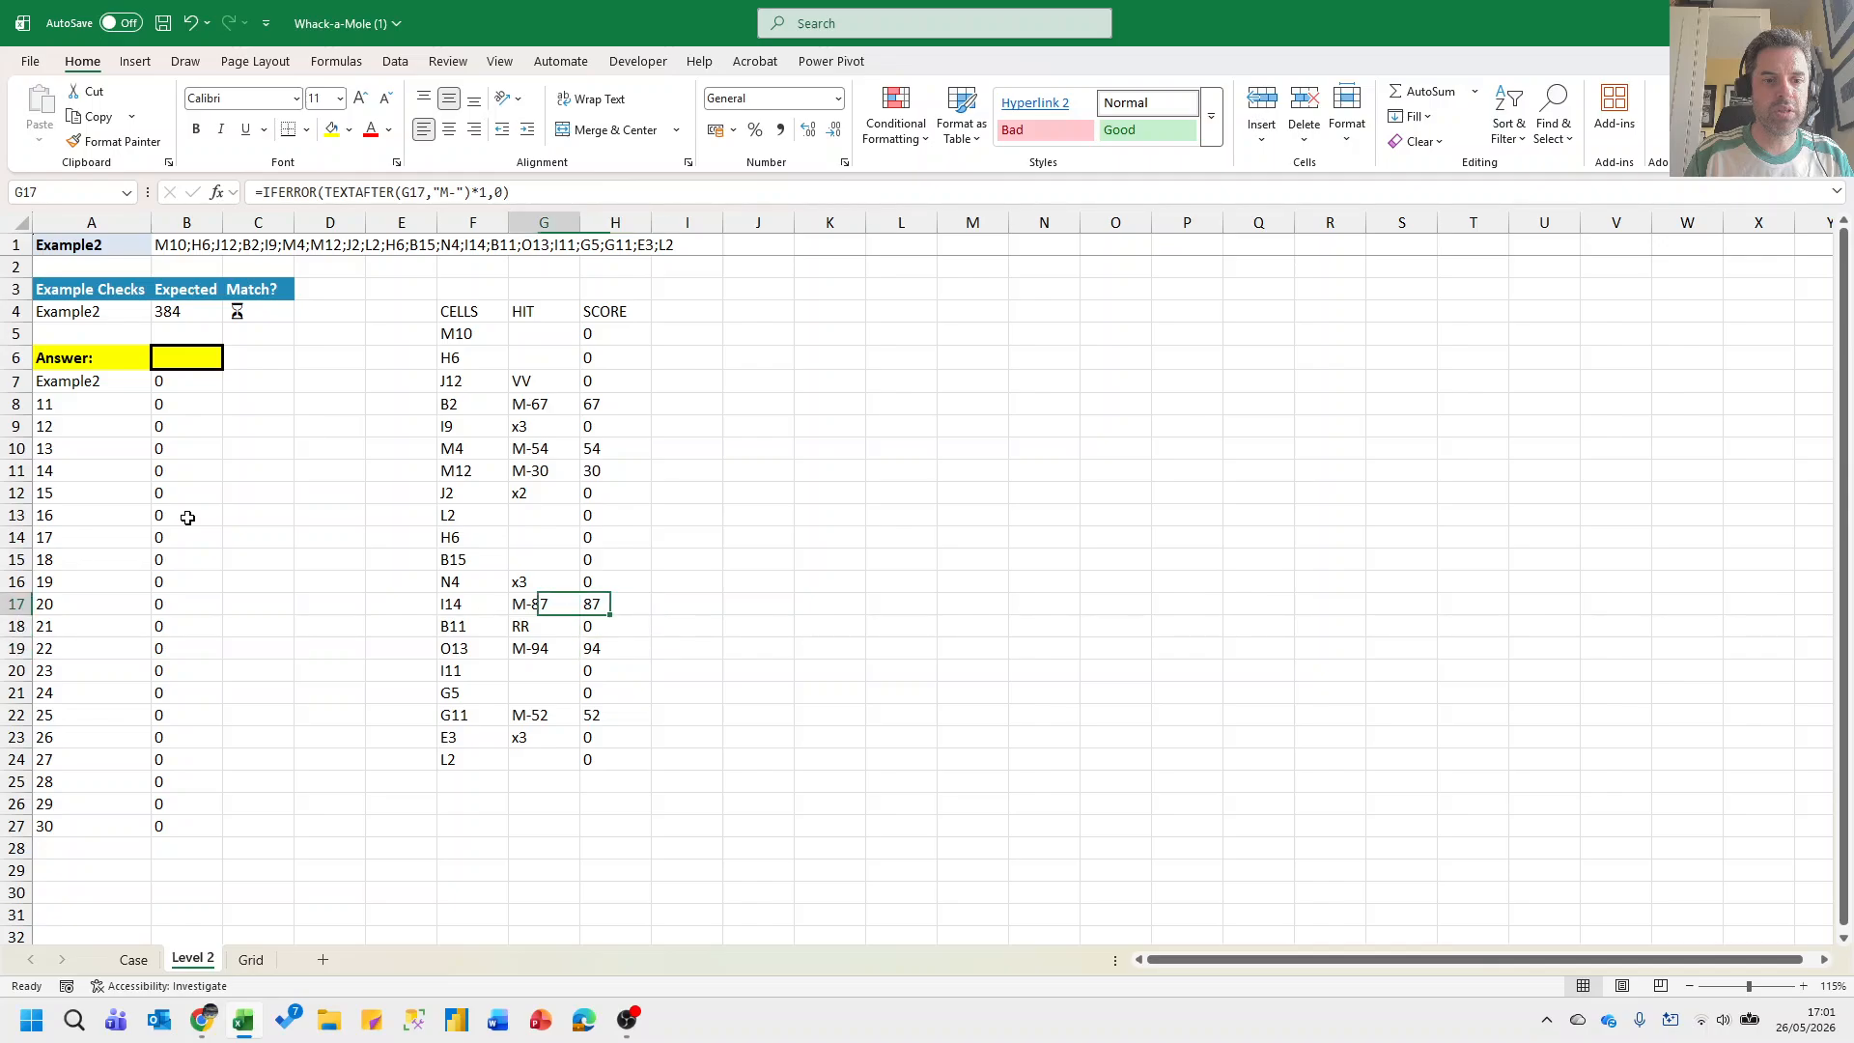
key(Up)
key(Up)
key(Up)
key(Up)
key(Up)
key(Up)
key(Up)
key(Up)
key(Left)
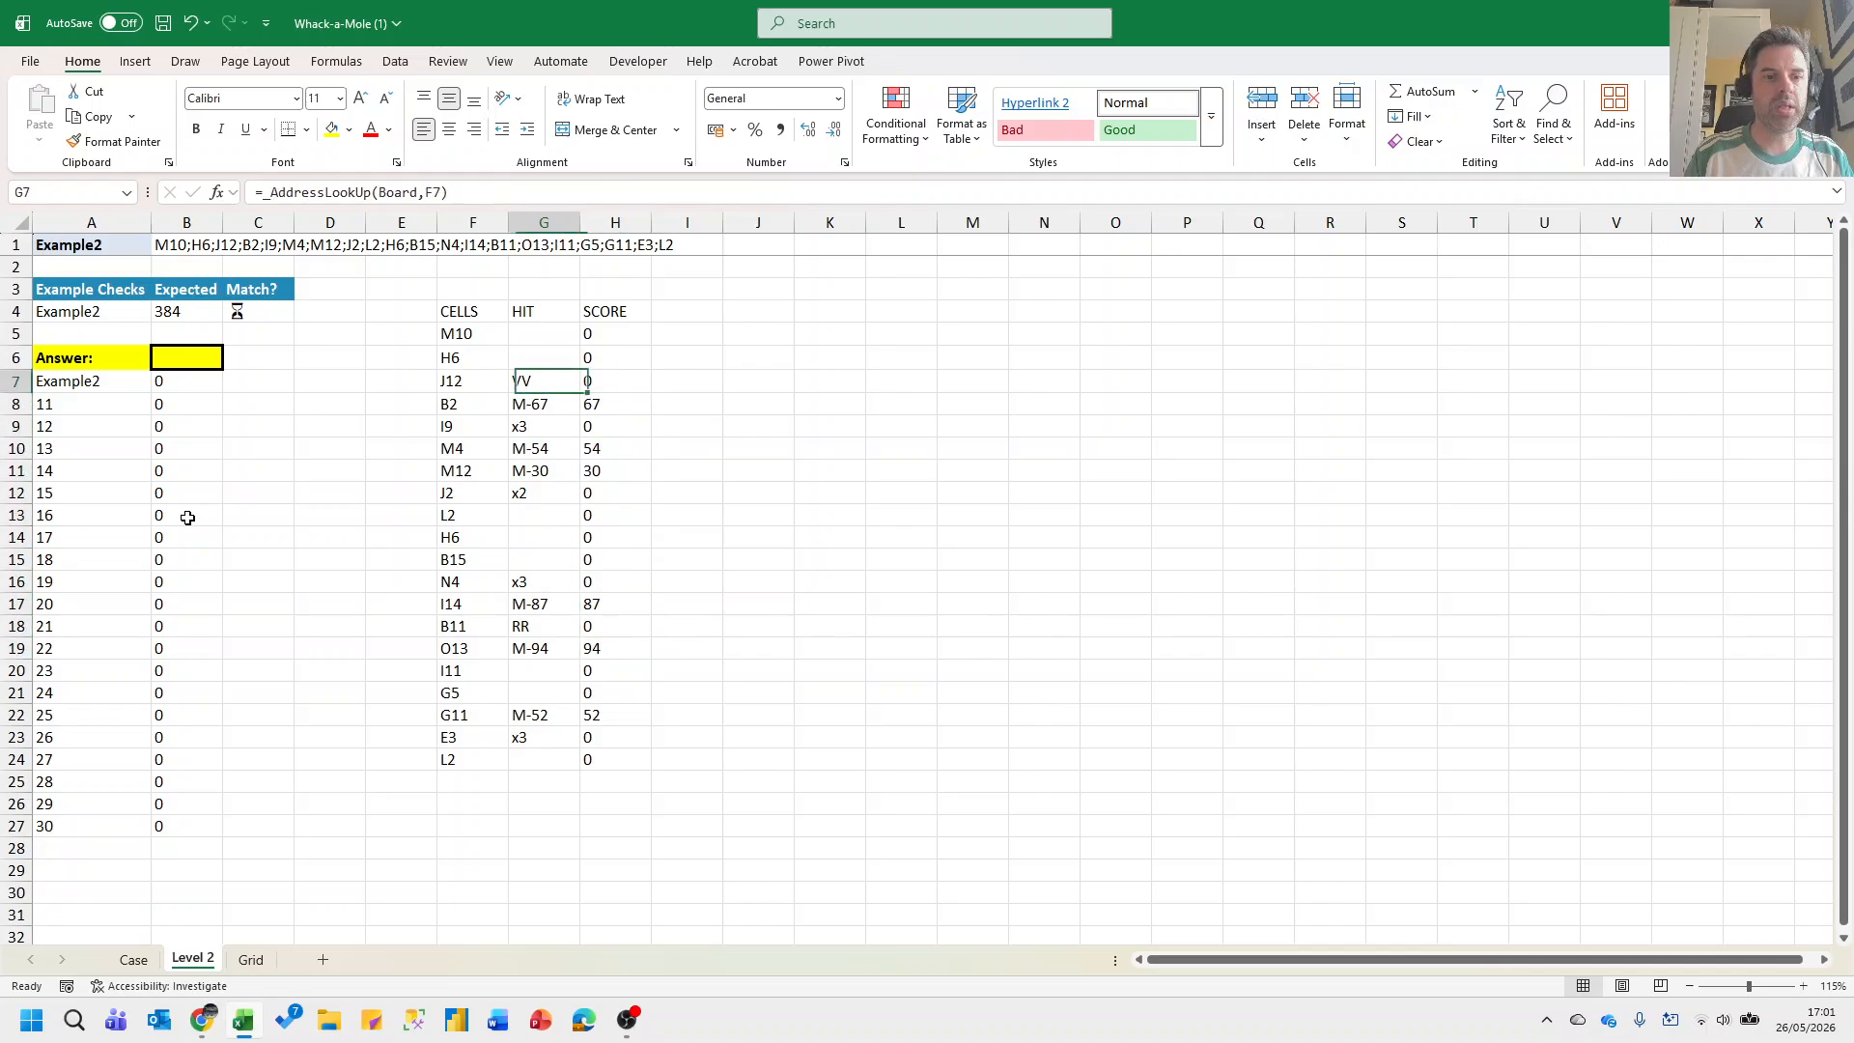
Sum the scores in H5:H24 with a SUM formula in the Answer cell B6.
key(Left)
key(Left)
key(Left)
key(Left)
key(Up)
key(Left)
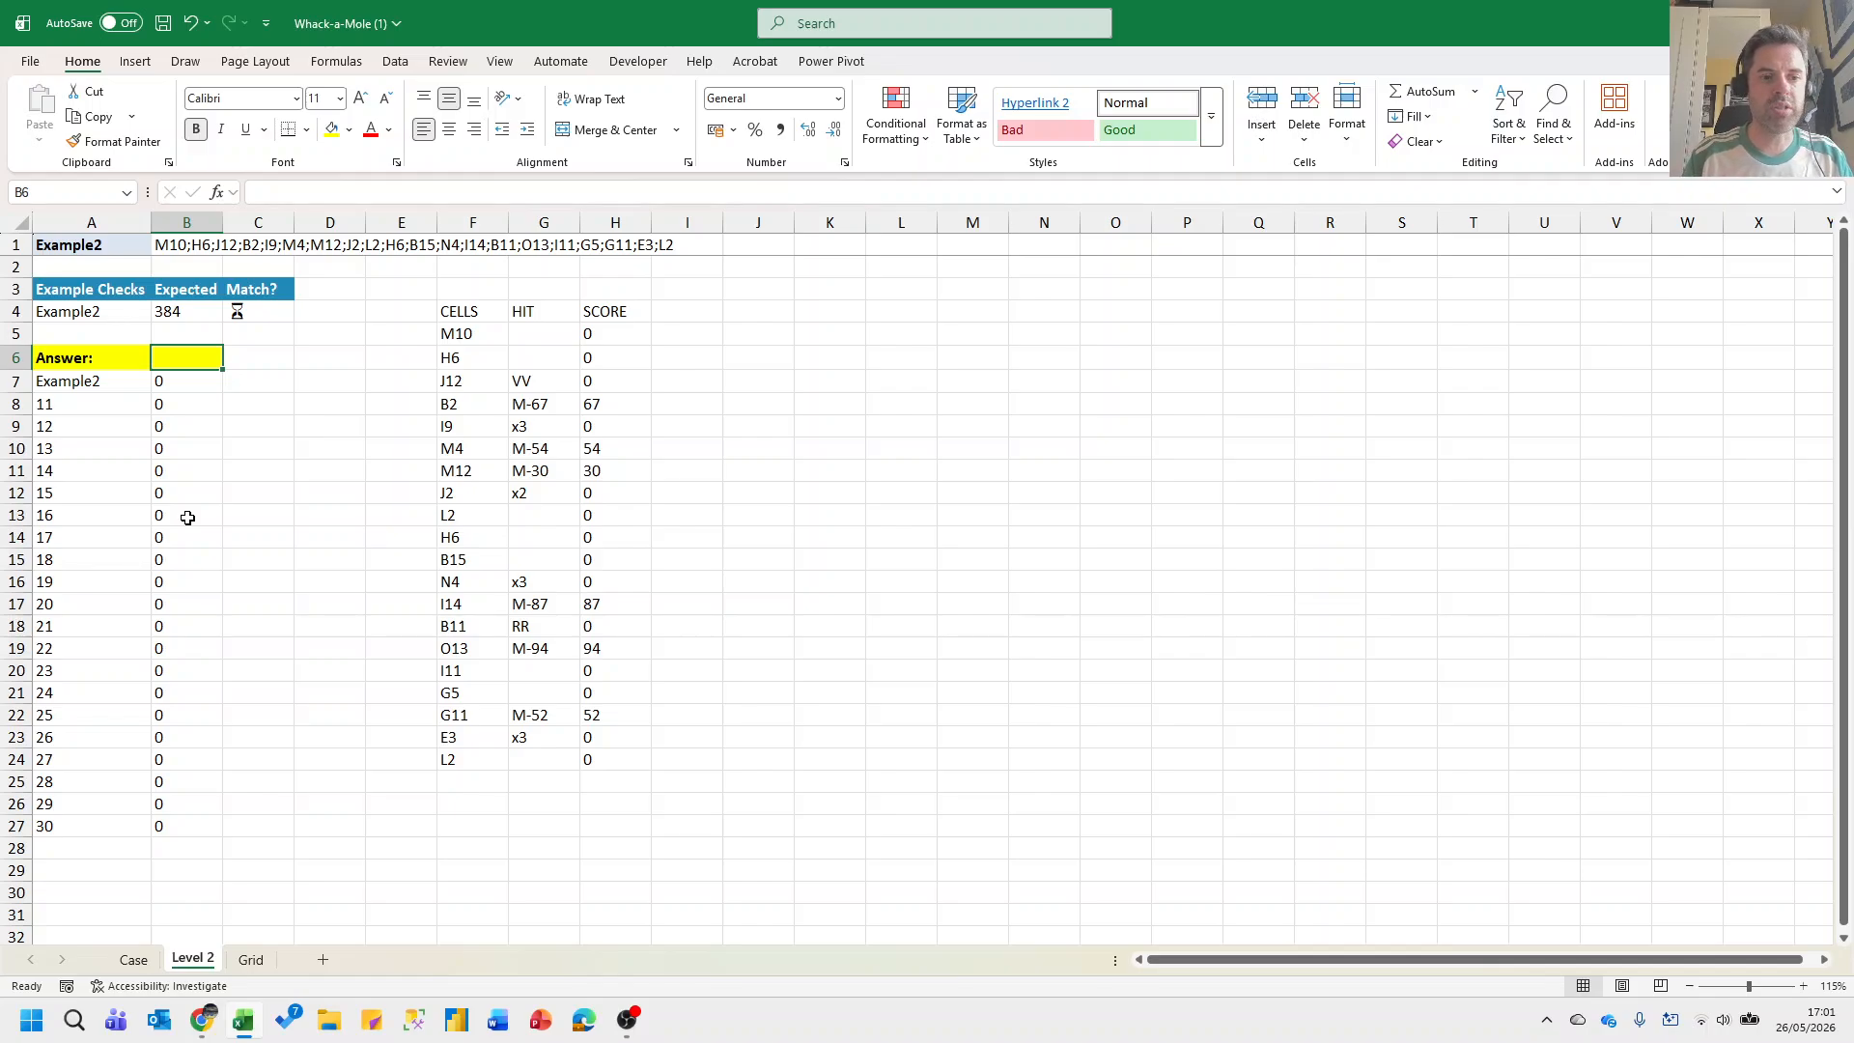
text(=SUM()
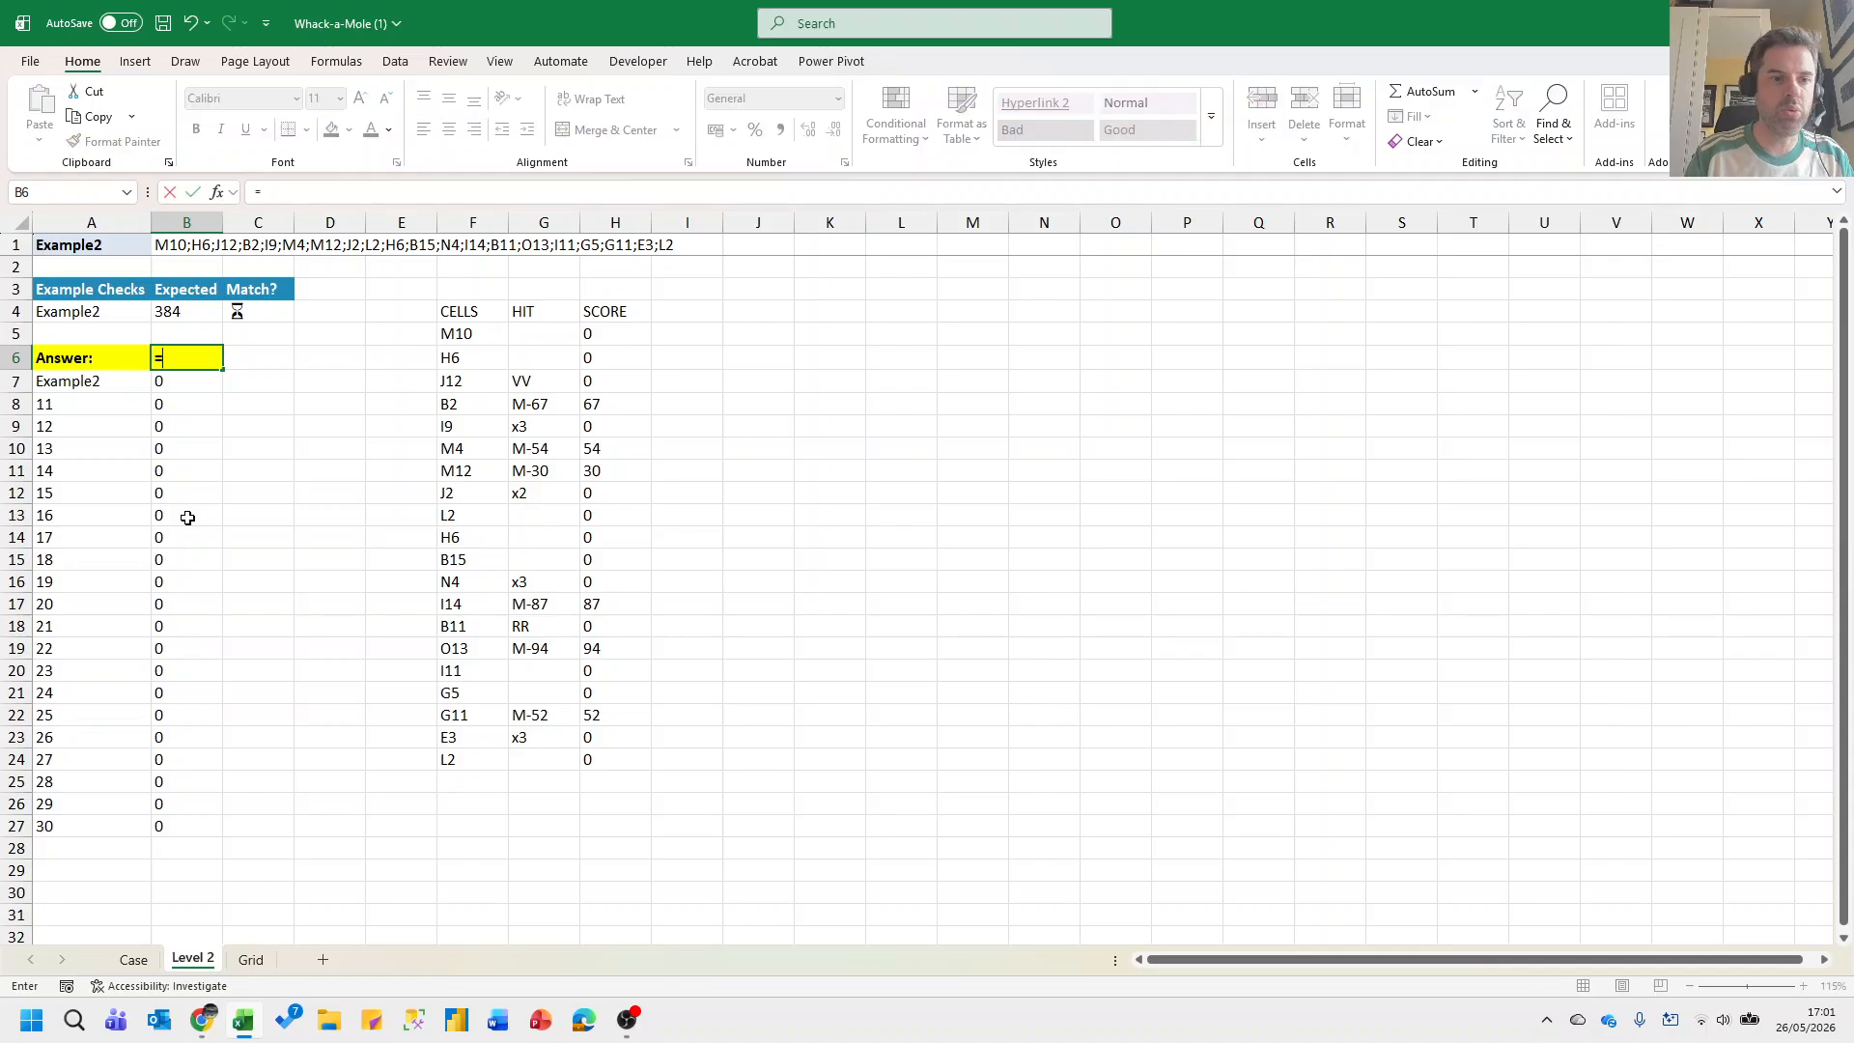
key(Right)
key(Right)
key(Right)
key(Right)
key(Right)
key(Right)
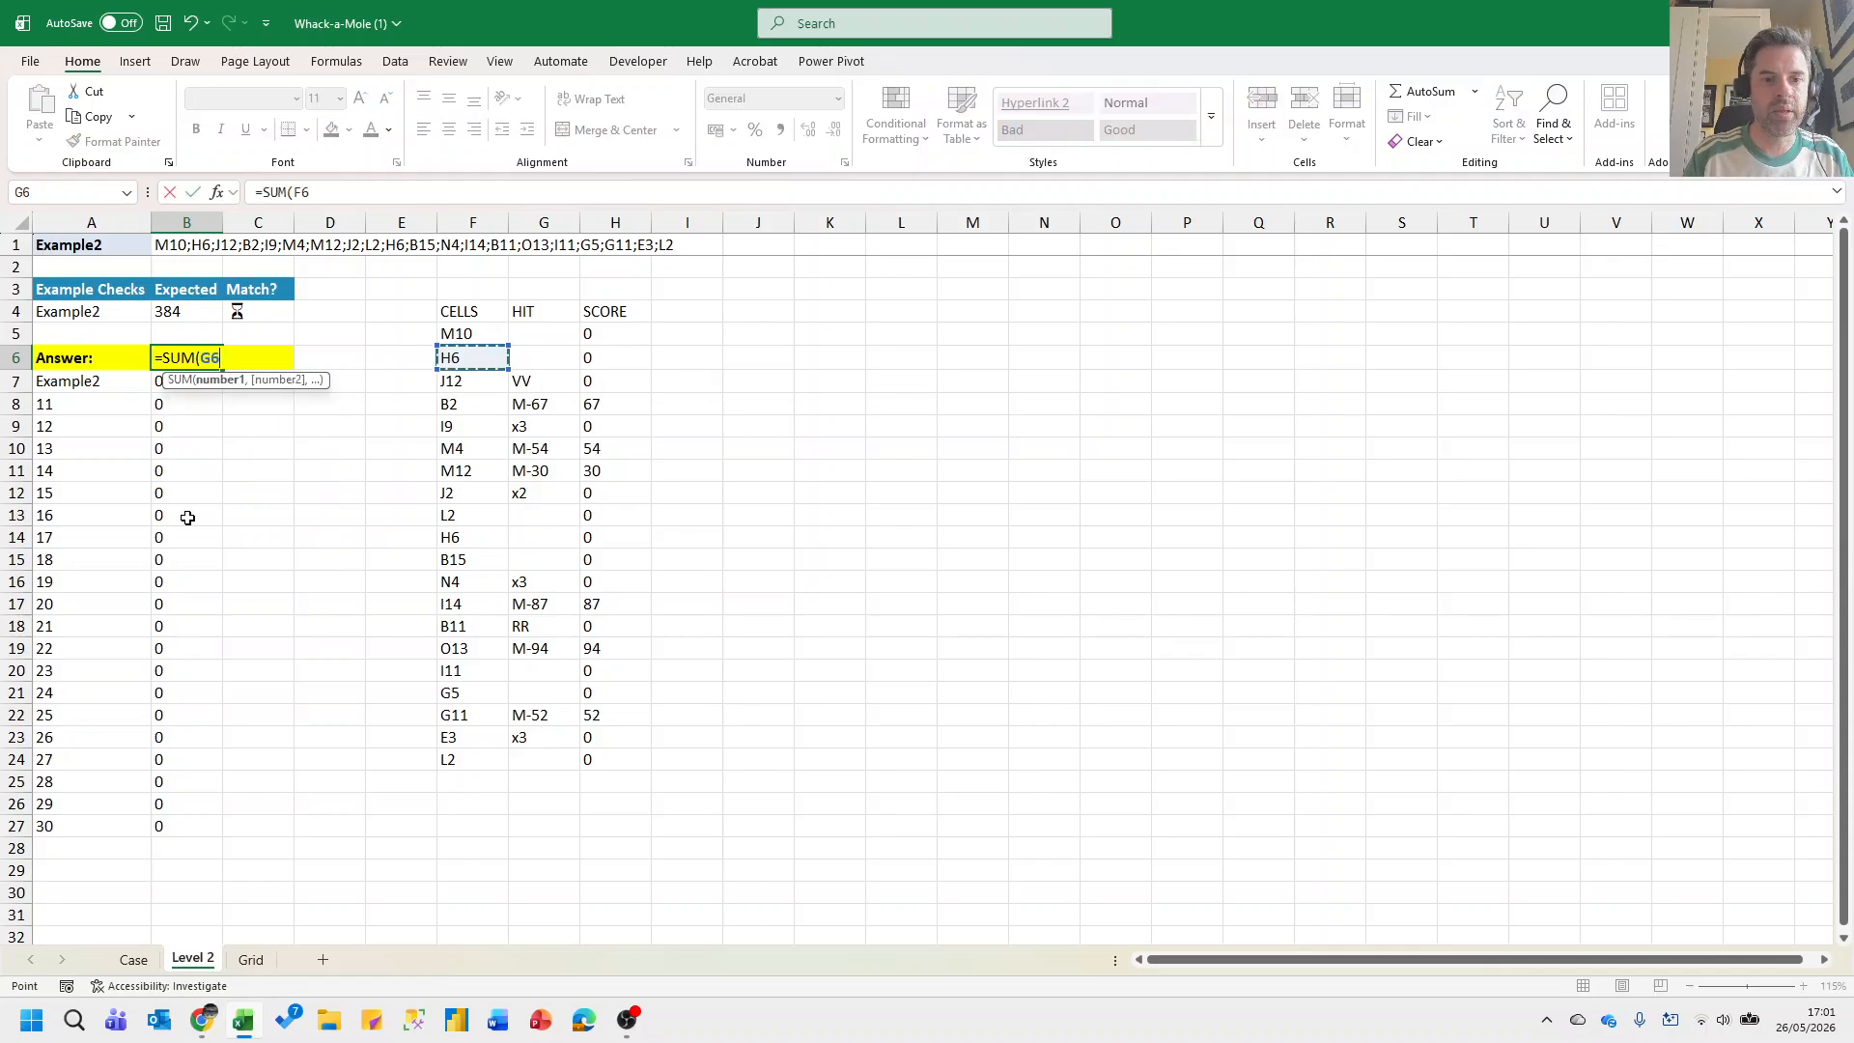
key(Up)
key(ctrl+shift+Down)
text())
key(Return)
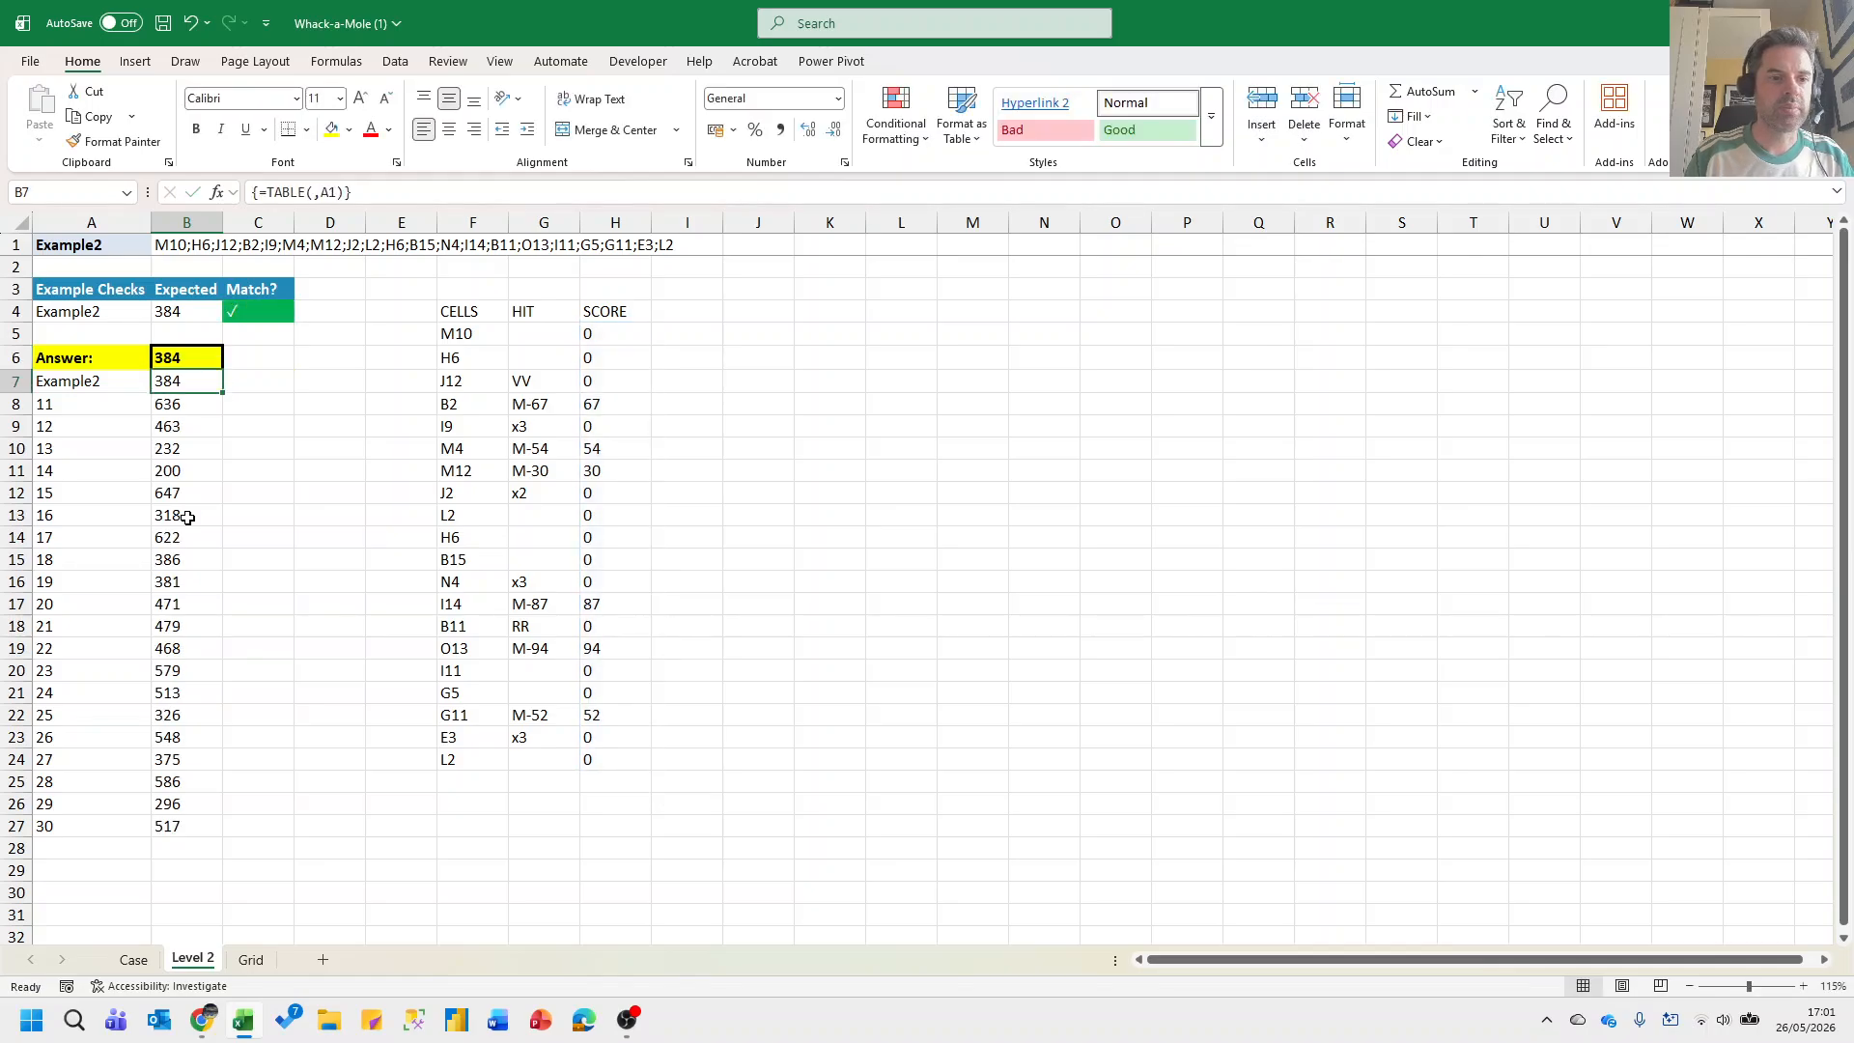
Copy the answers for games 11 to 30 from B8:B27 into the Level 2 answer list on the Excel Esports page in Chrome.
key(Down)
key(ctrl+shift+Down)
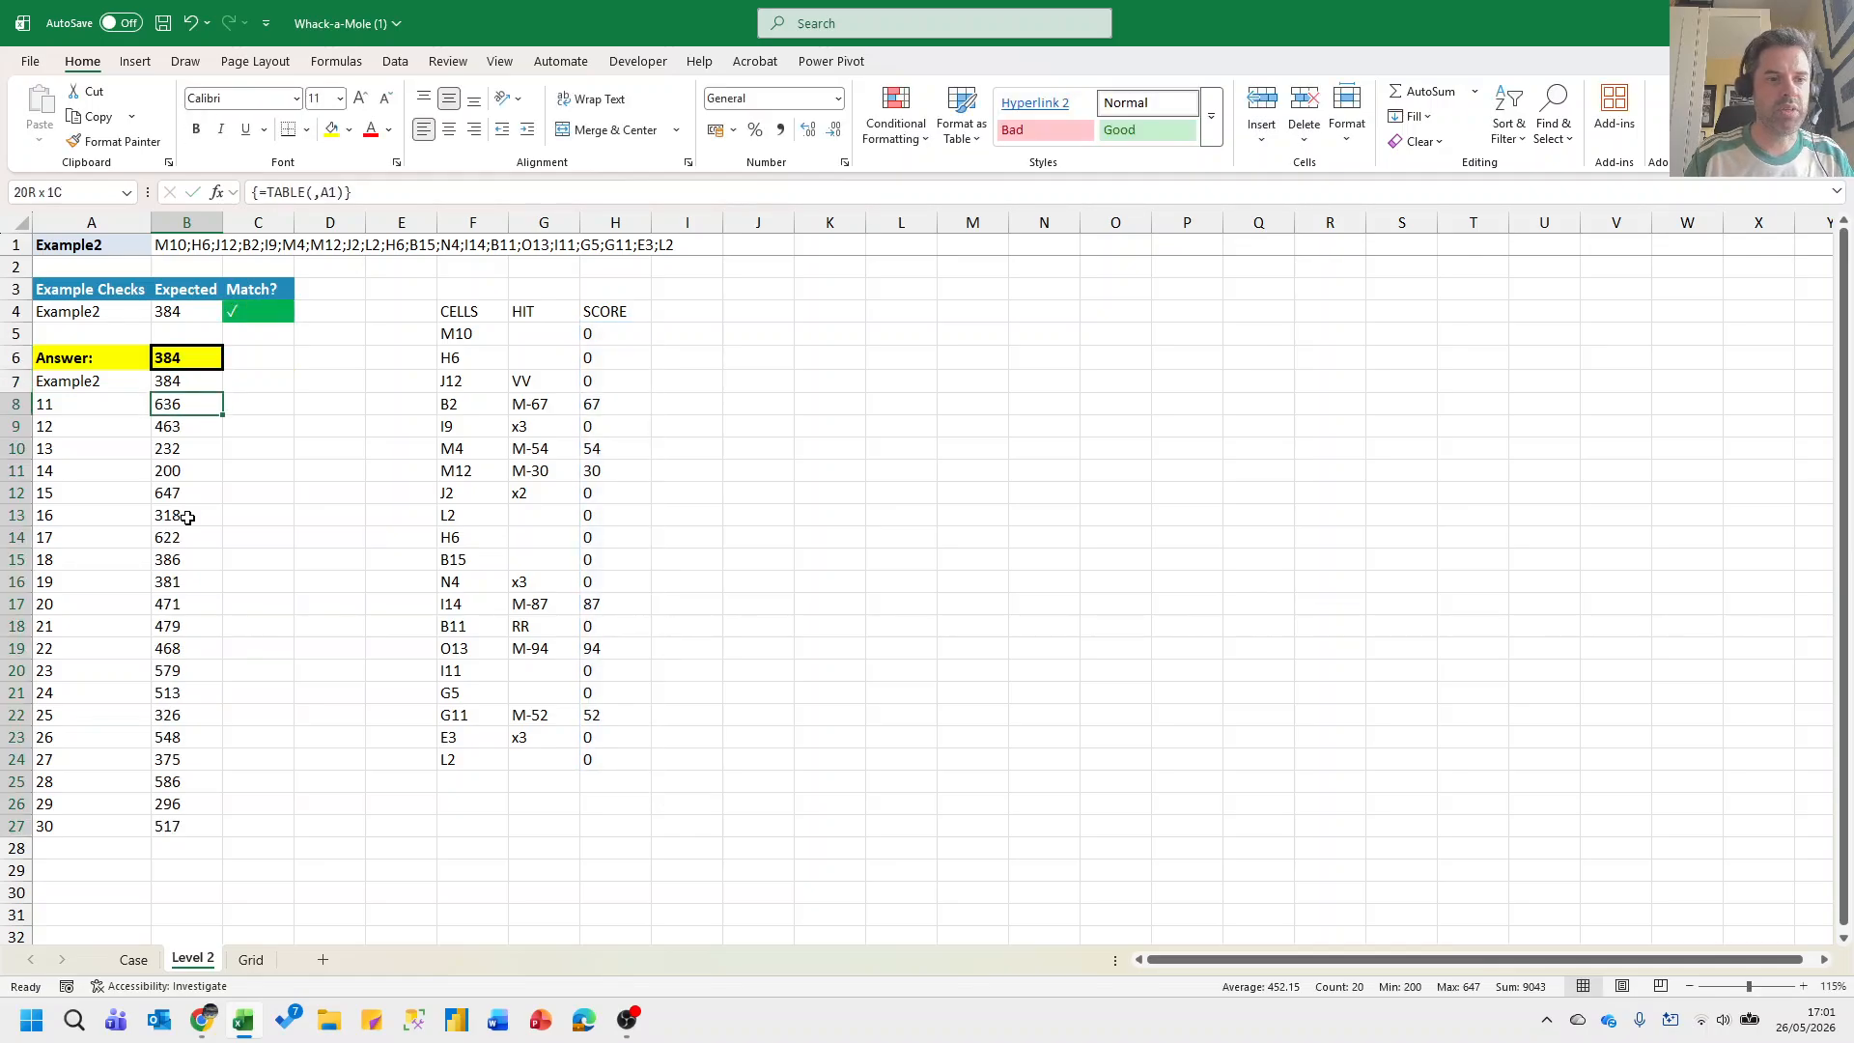
key(ctrl+c)
key(alt+Tab)
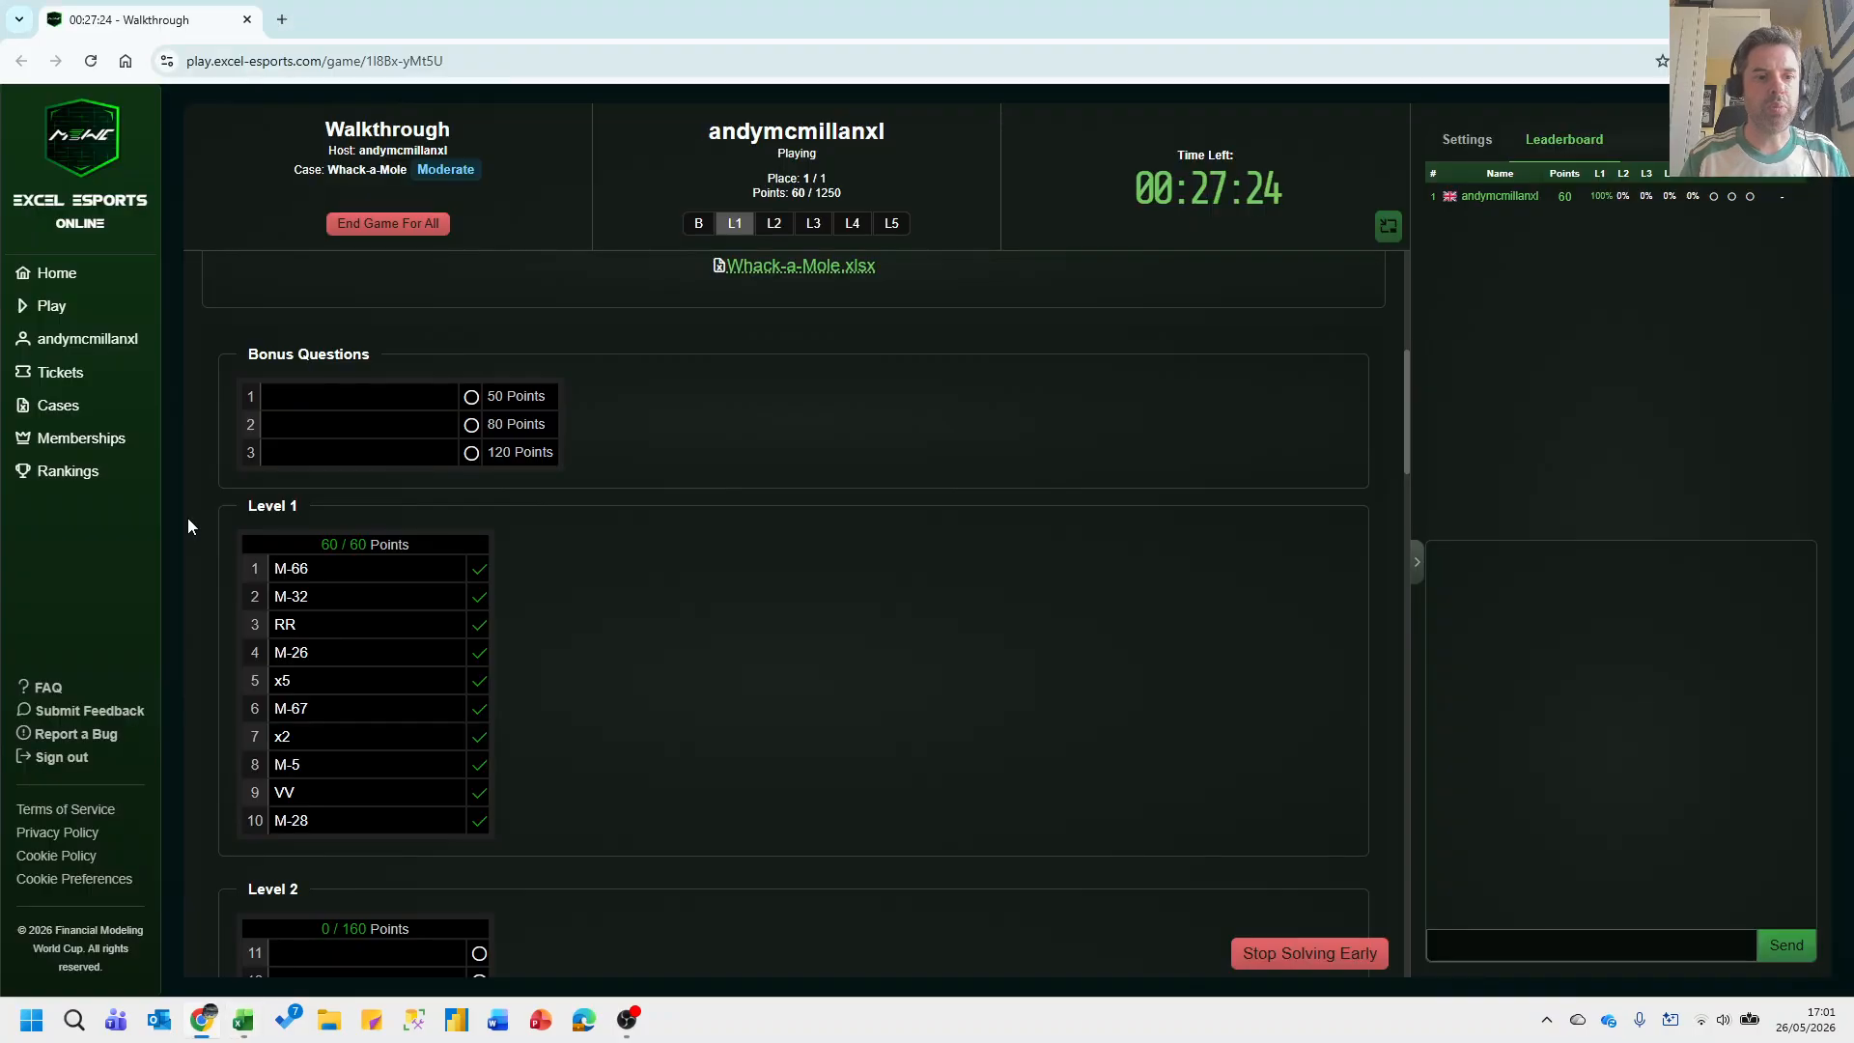
scroll(567, 621, down, 5)
click(298, 465)
key(ctrl+v)
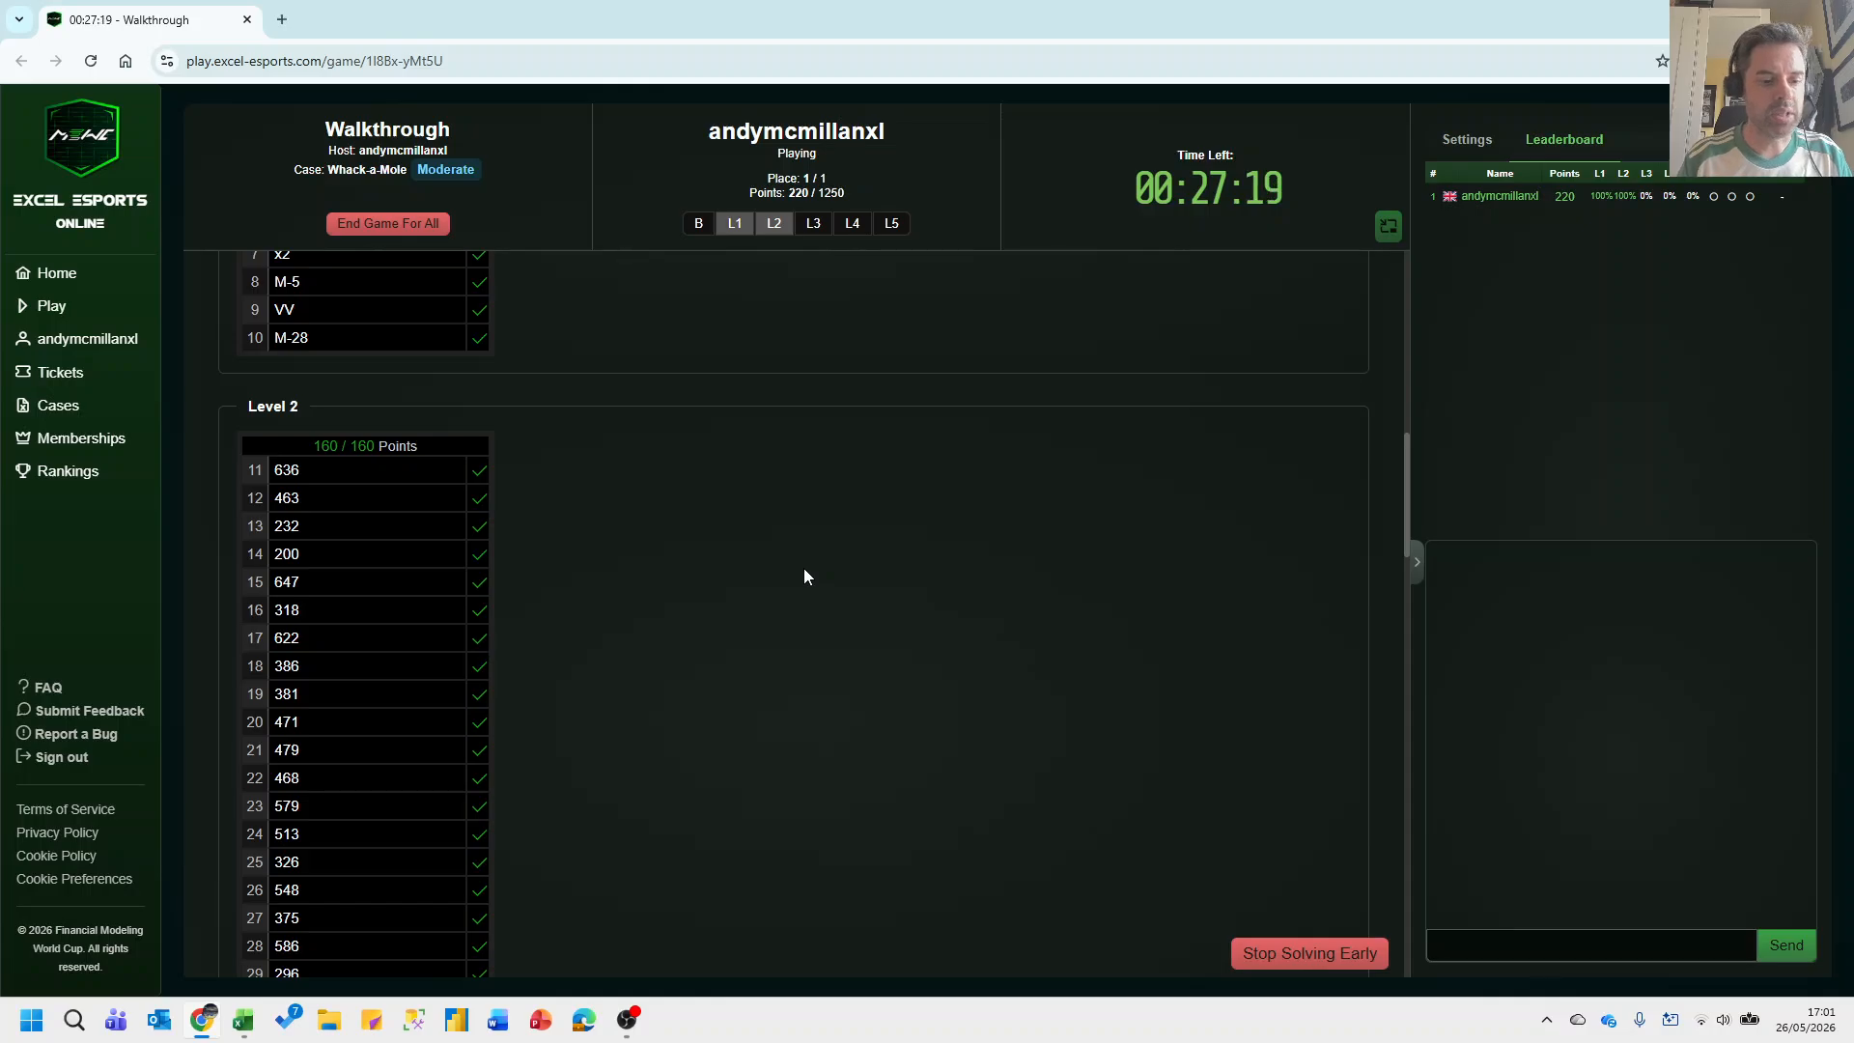
Switch back to Excel and generate the Level 3 worksheet from the Level 3 game list on the Case sheet.
key(alt+Tab)
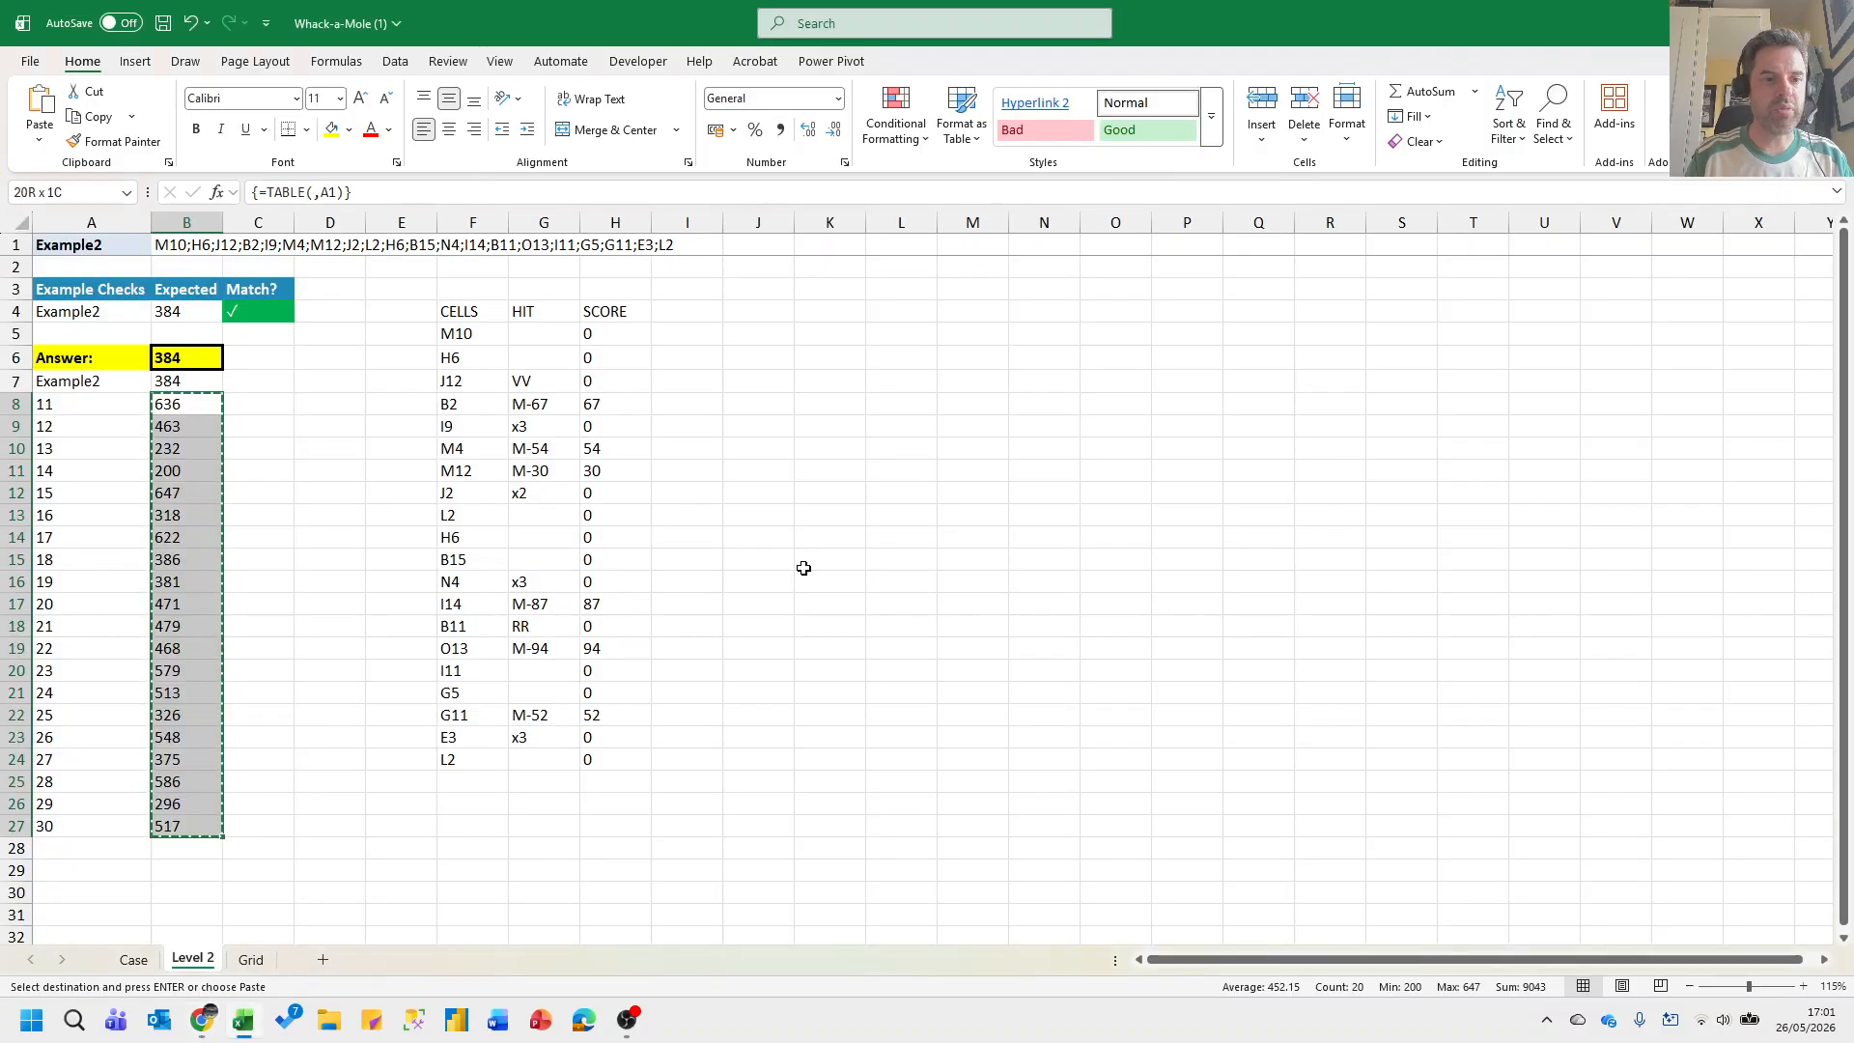
key(ctrl+Page_Up)
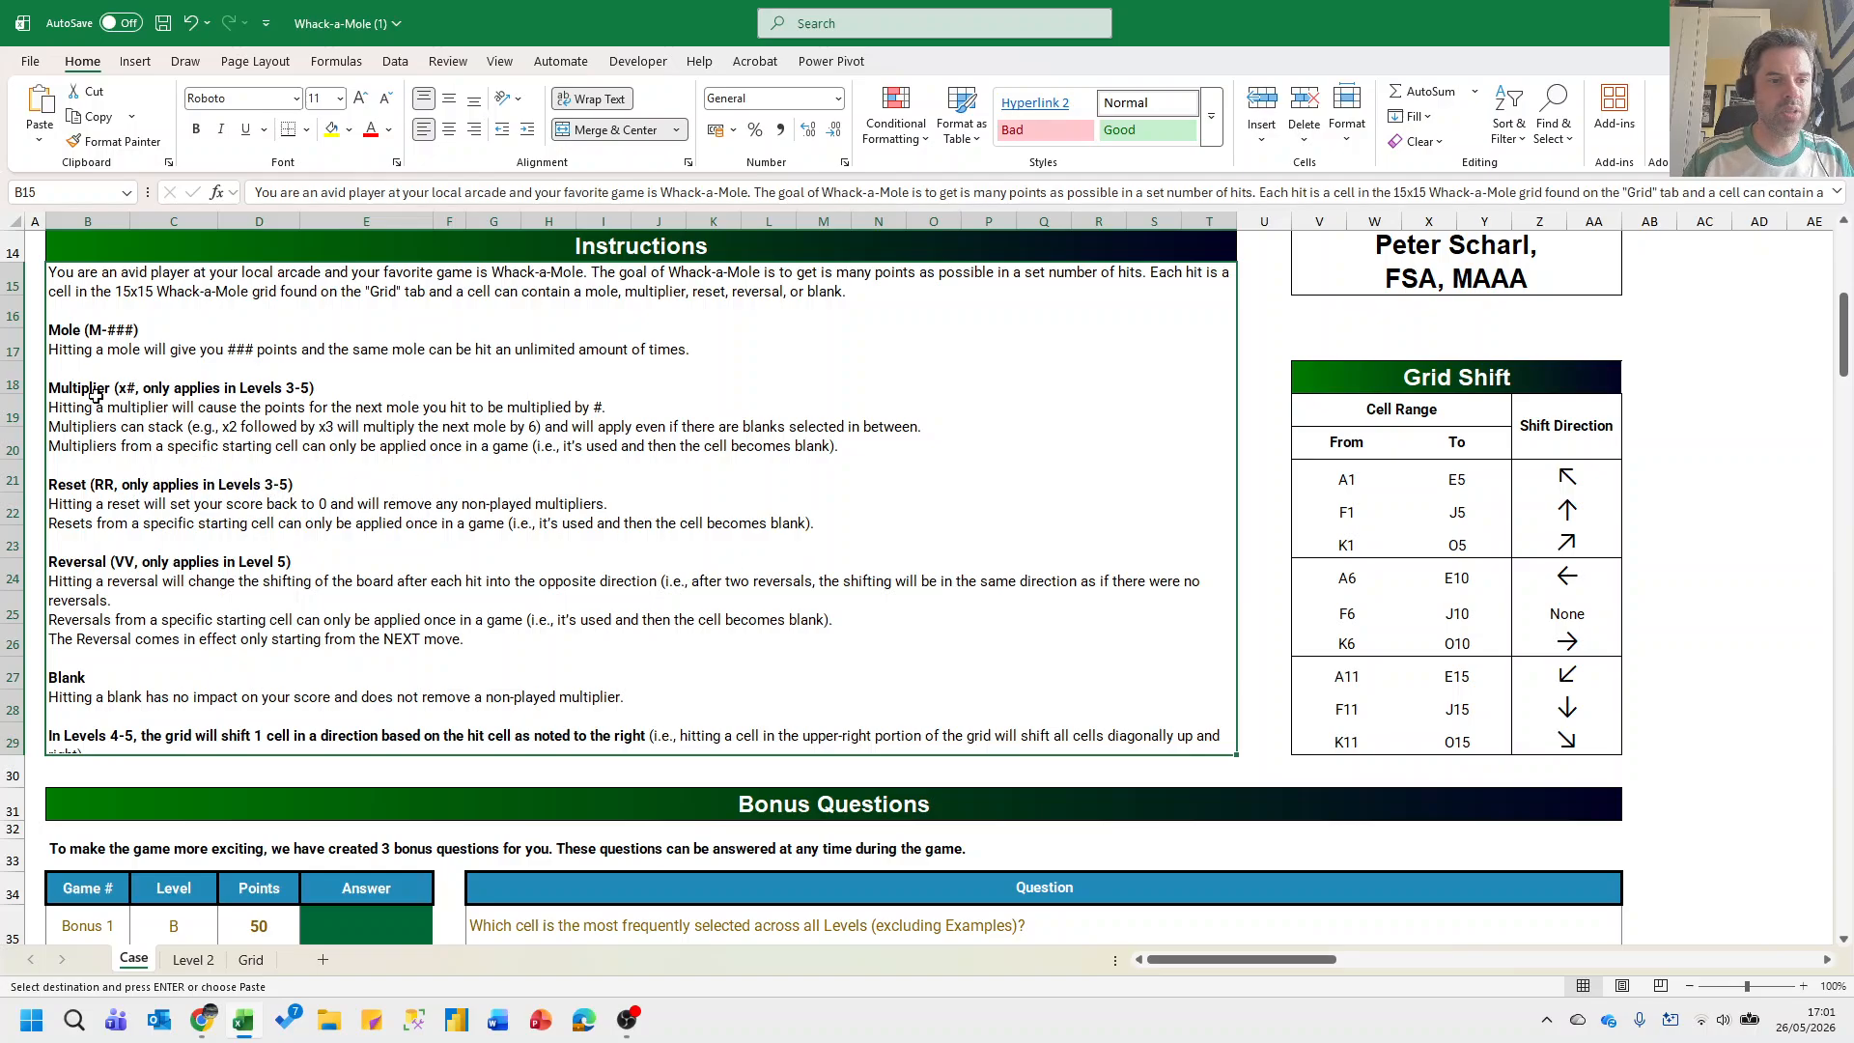
scroll(149, 476, down, 9)
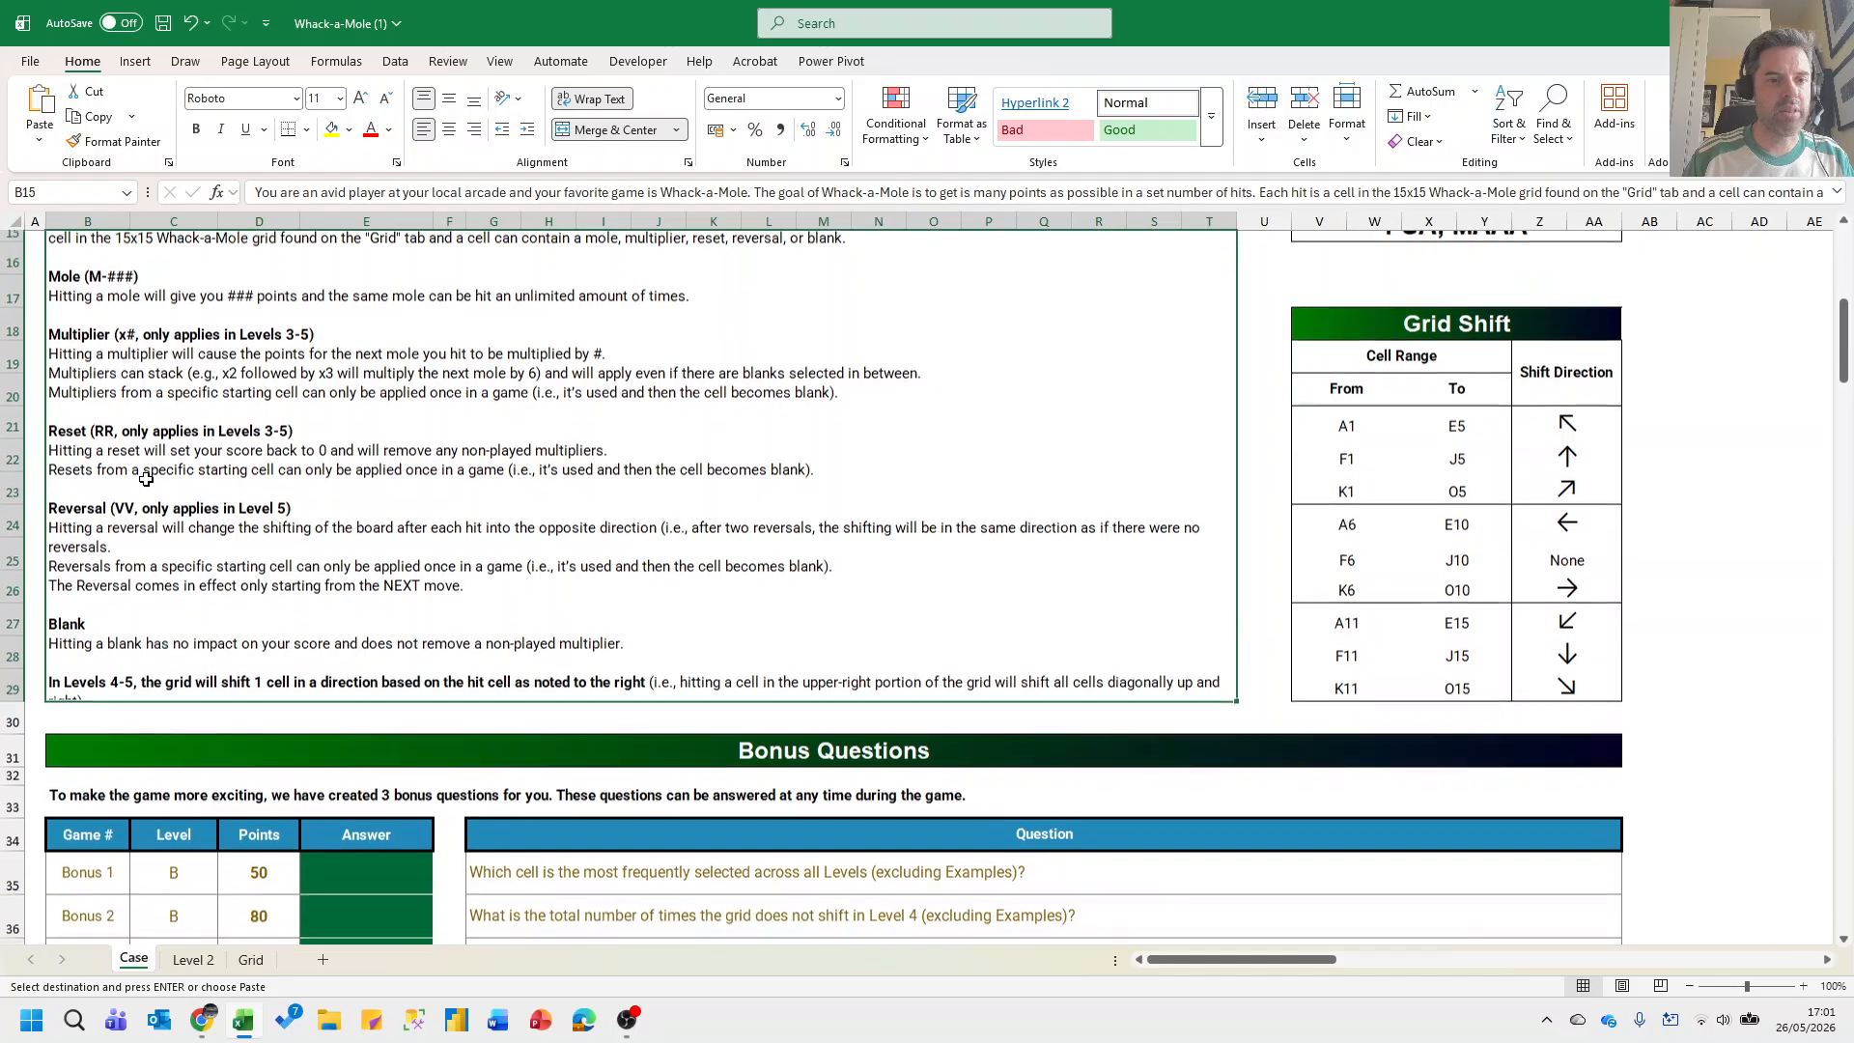
scroll(149, 476, down, 20)
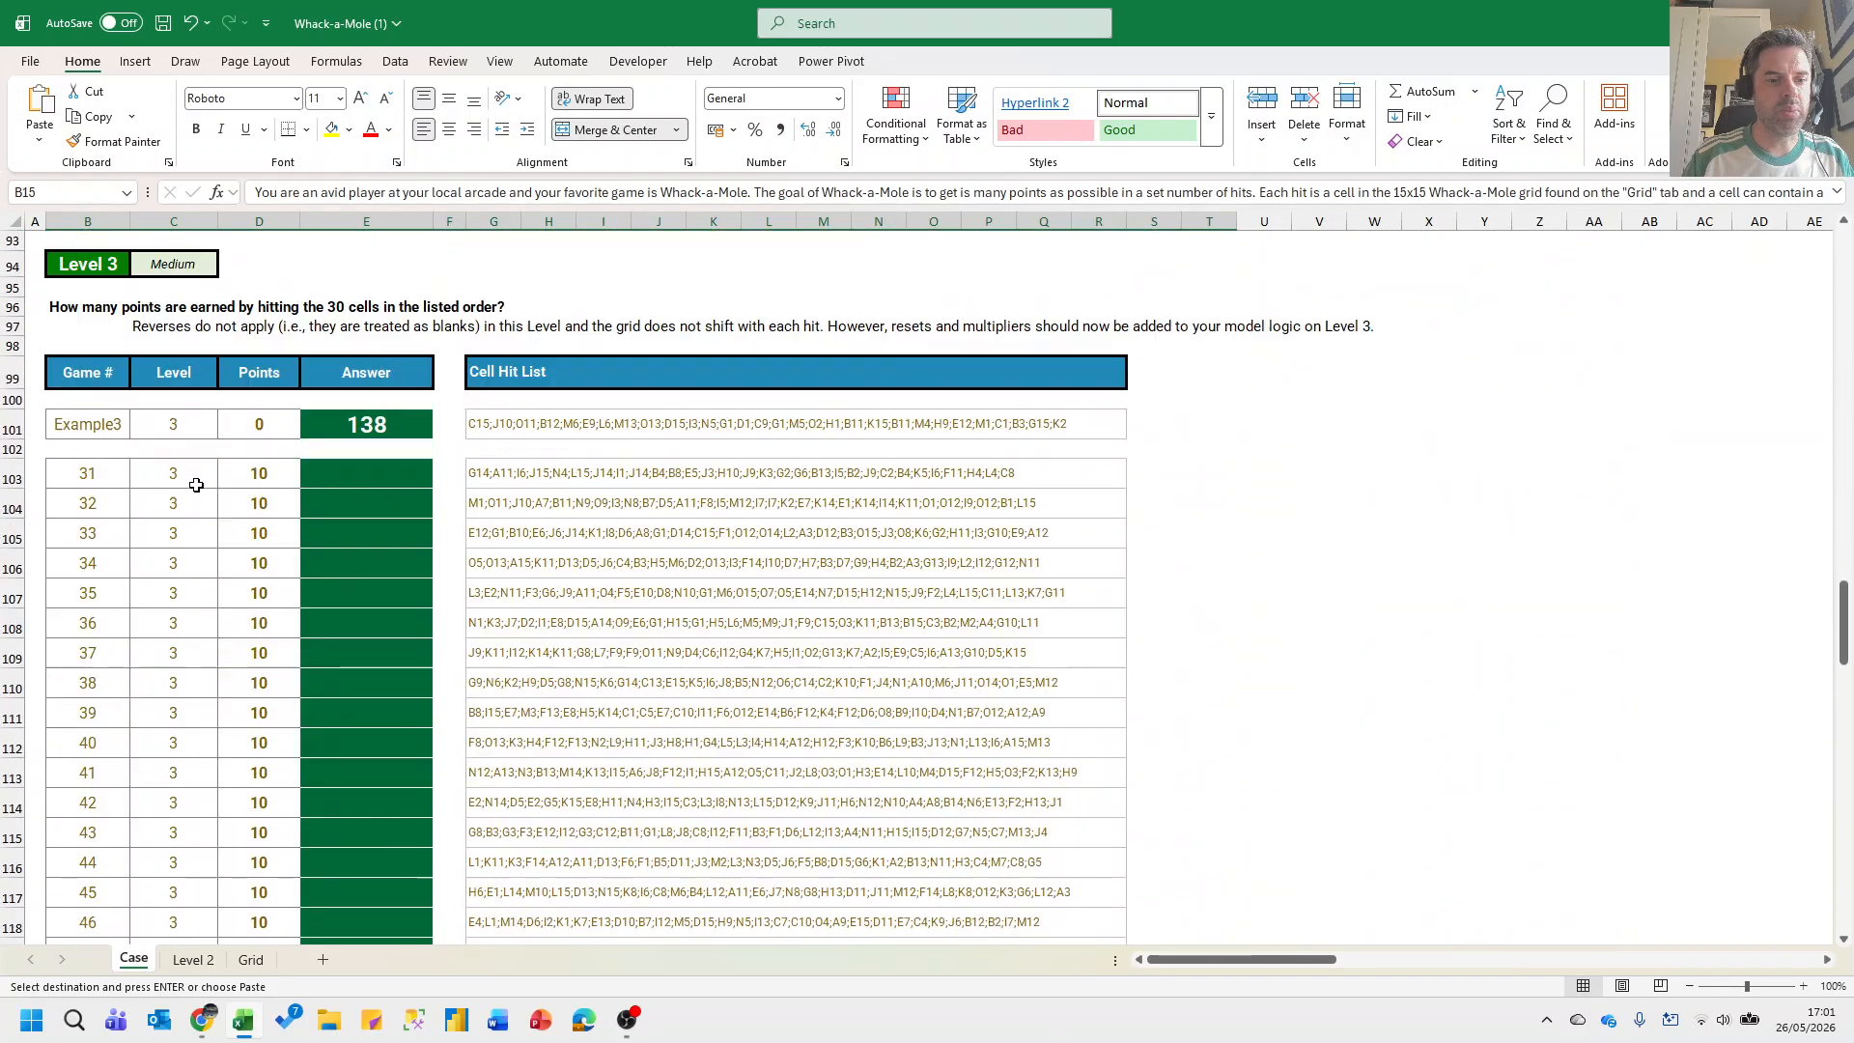
click(190, 506)
key(ctrl+shift+l)
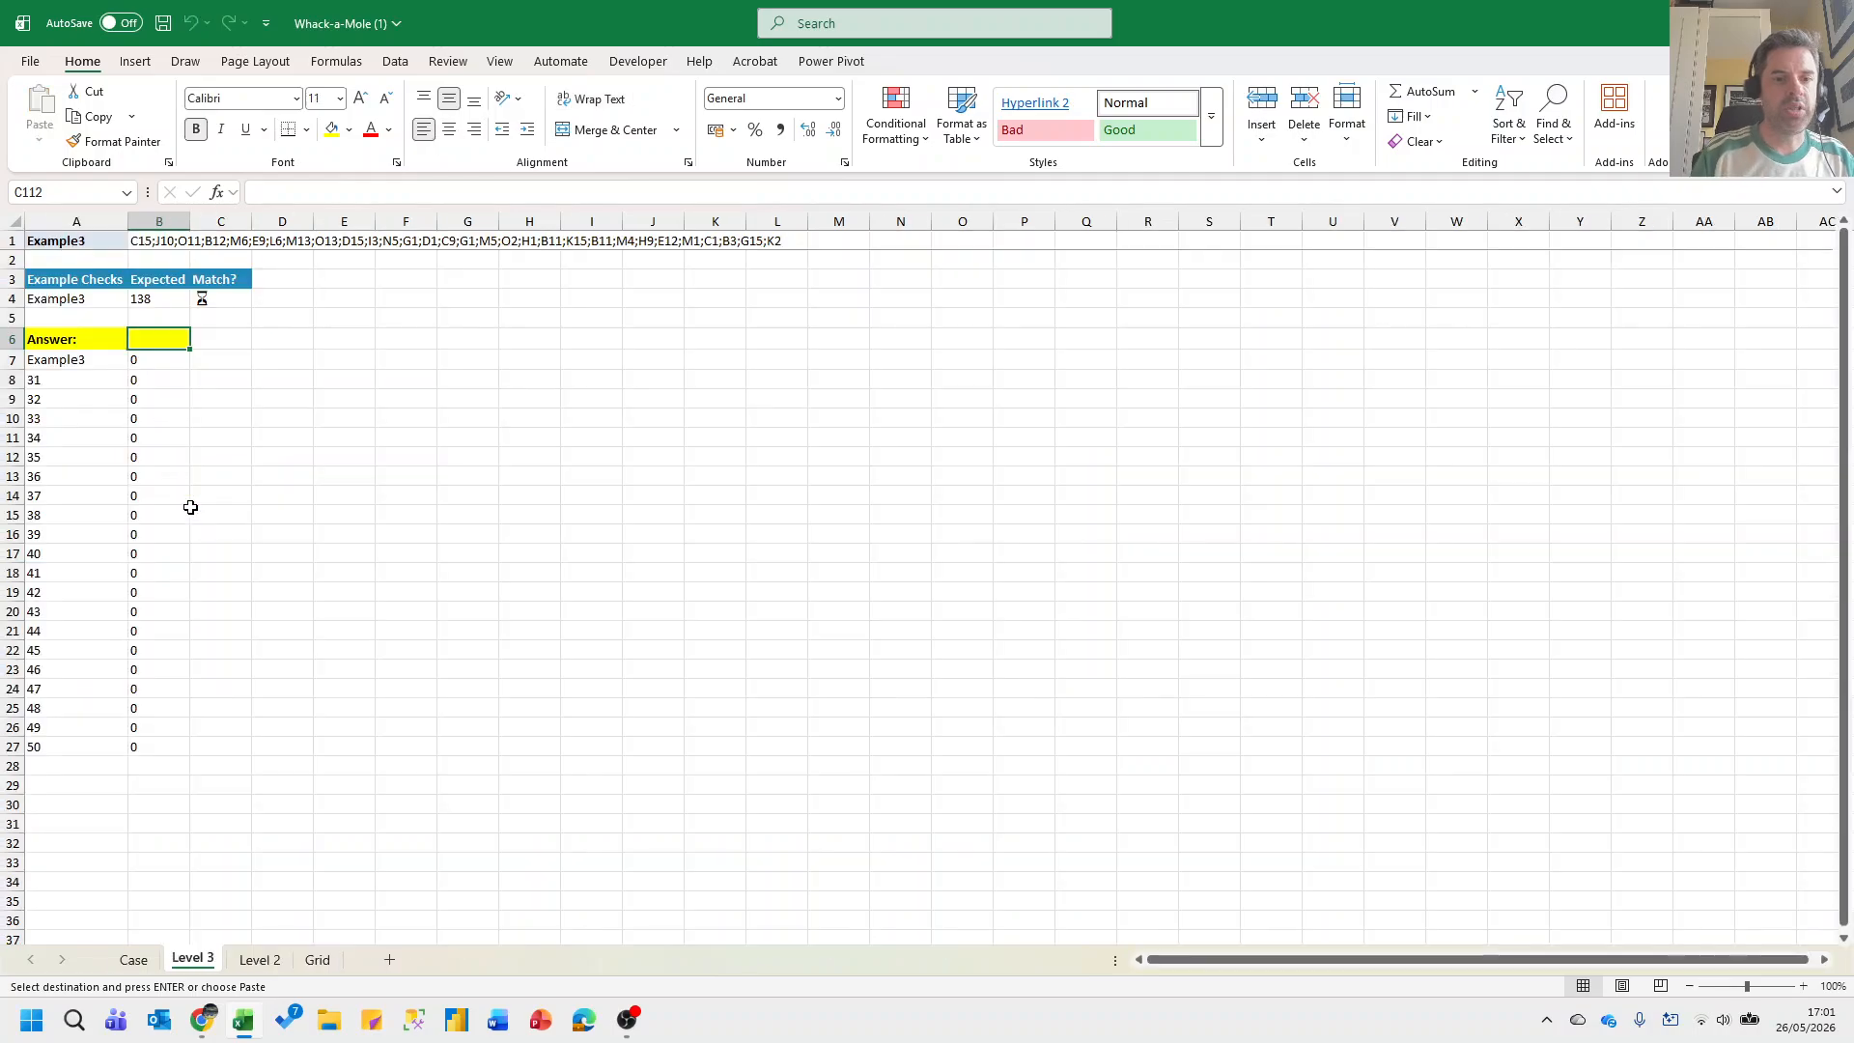
scroll(190, 507, up, 1)
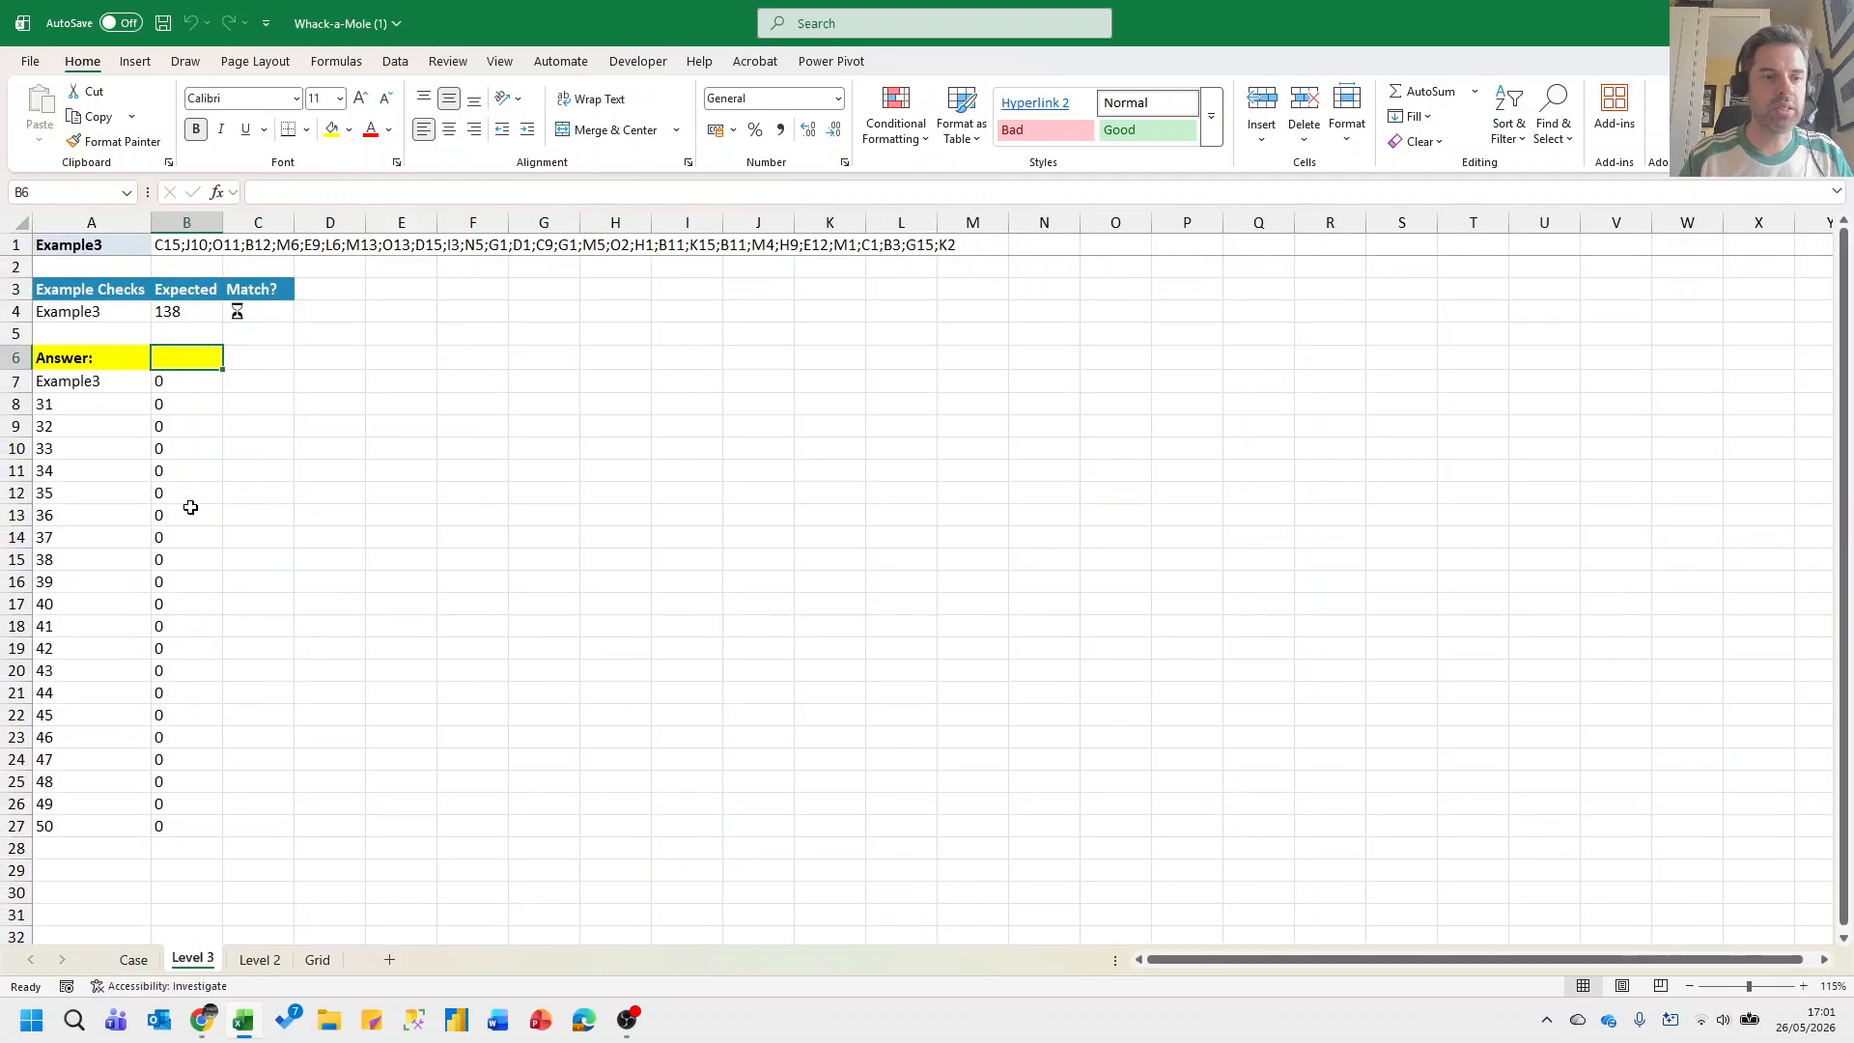
Copy the CELLS, HIT and SCORE columns F:H from the Level 2 sheet into columns F:H of the Level 3 sheet.
key(ctrl+Page_Down)
key(Down)
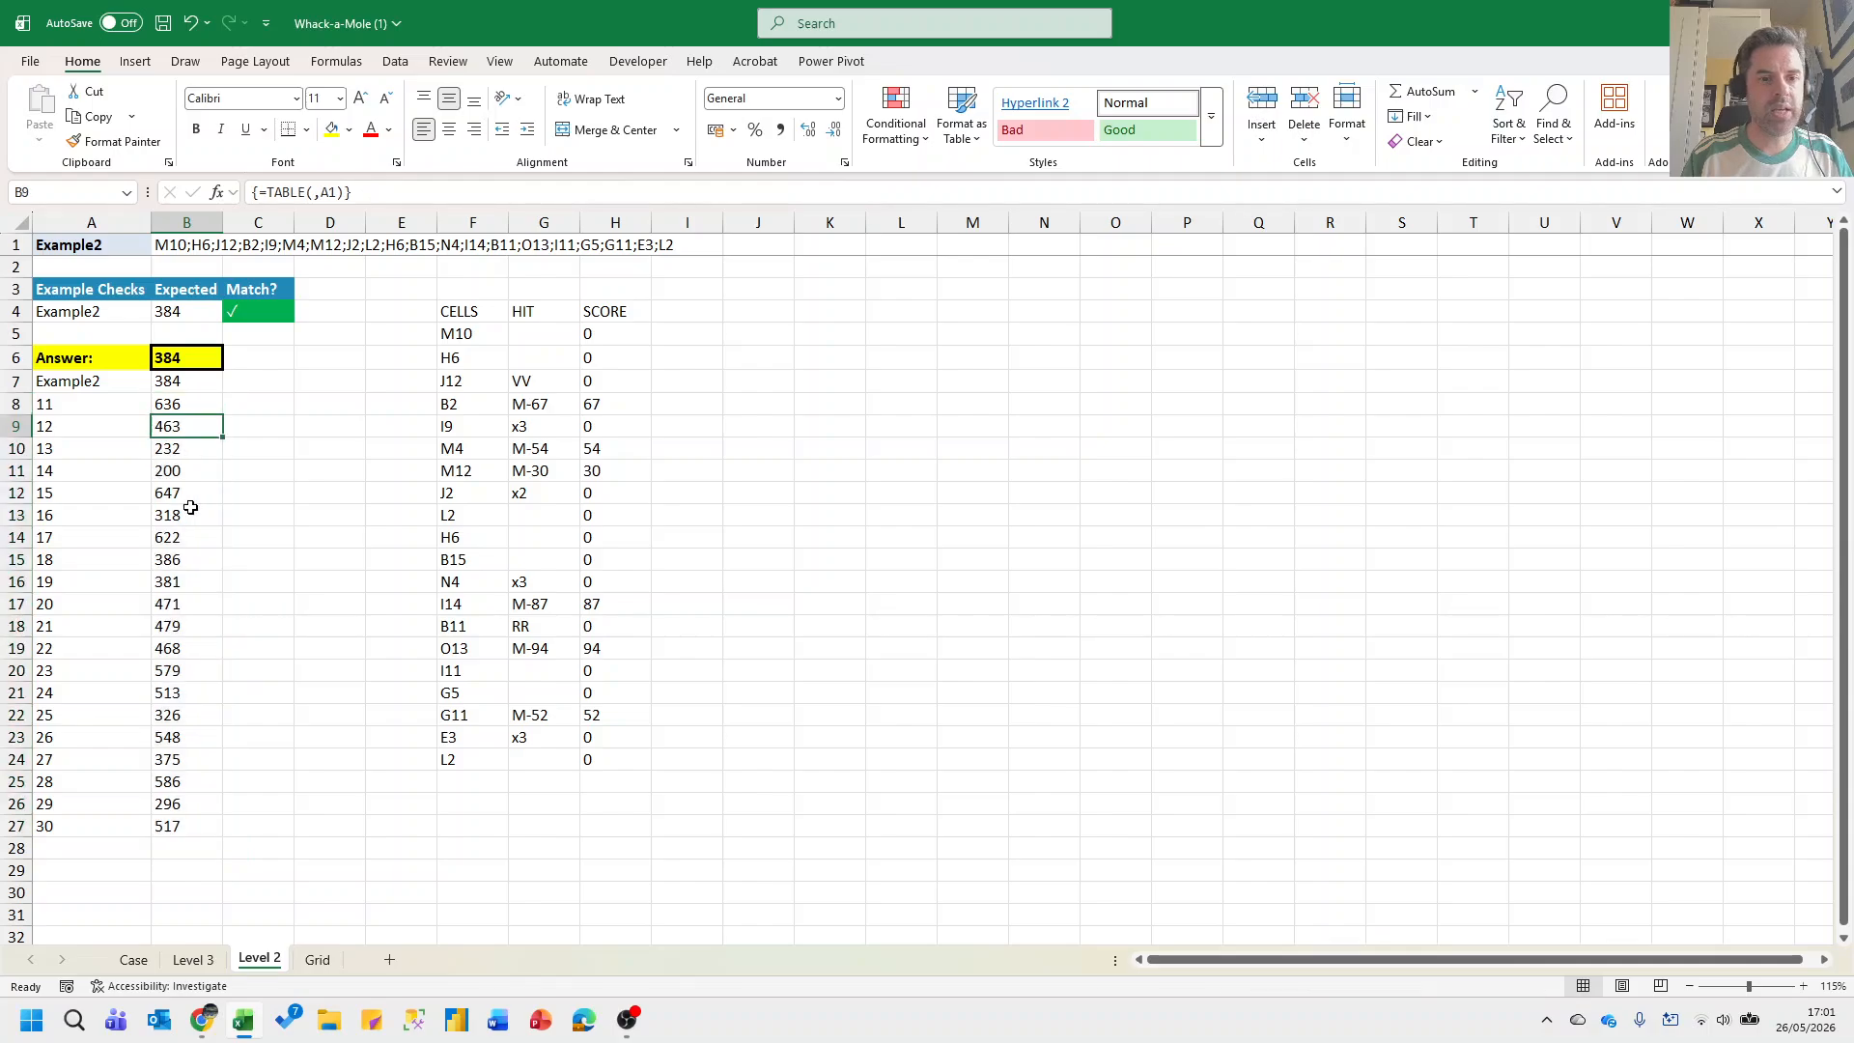
key(Up)
key(Right)
key(Right)
key(Right)
key(Right)
key(ctrl+shift+Right)
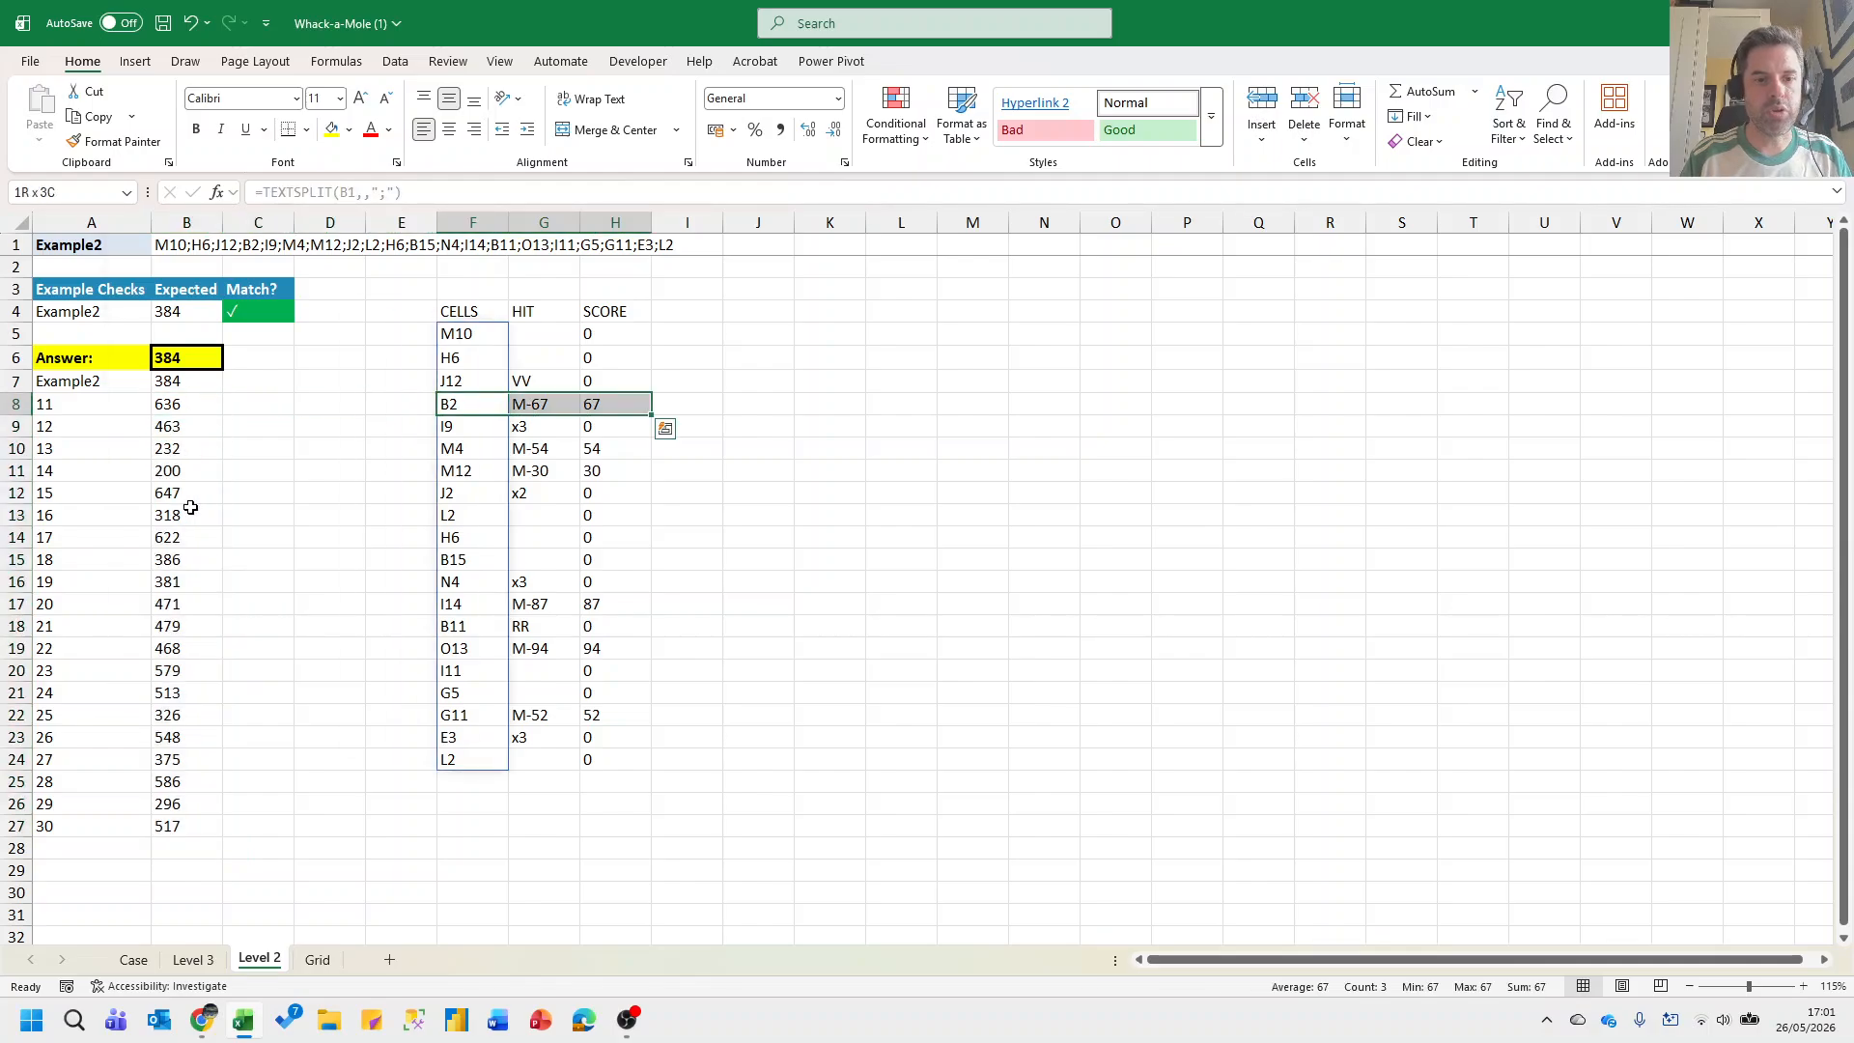
key(ctrl+space)
key(ctrl+c)
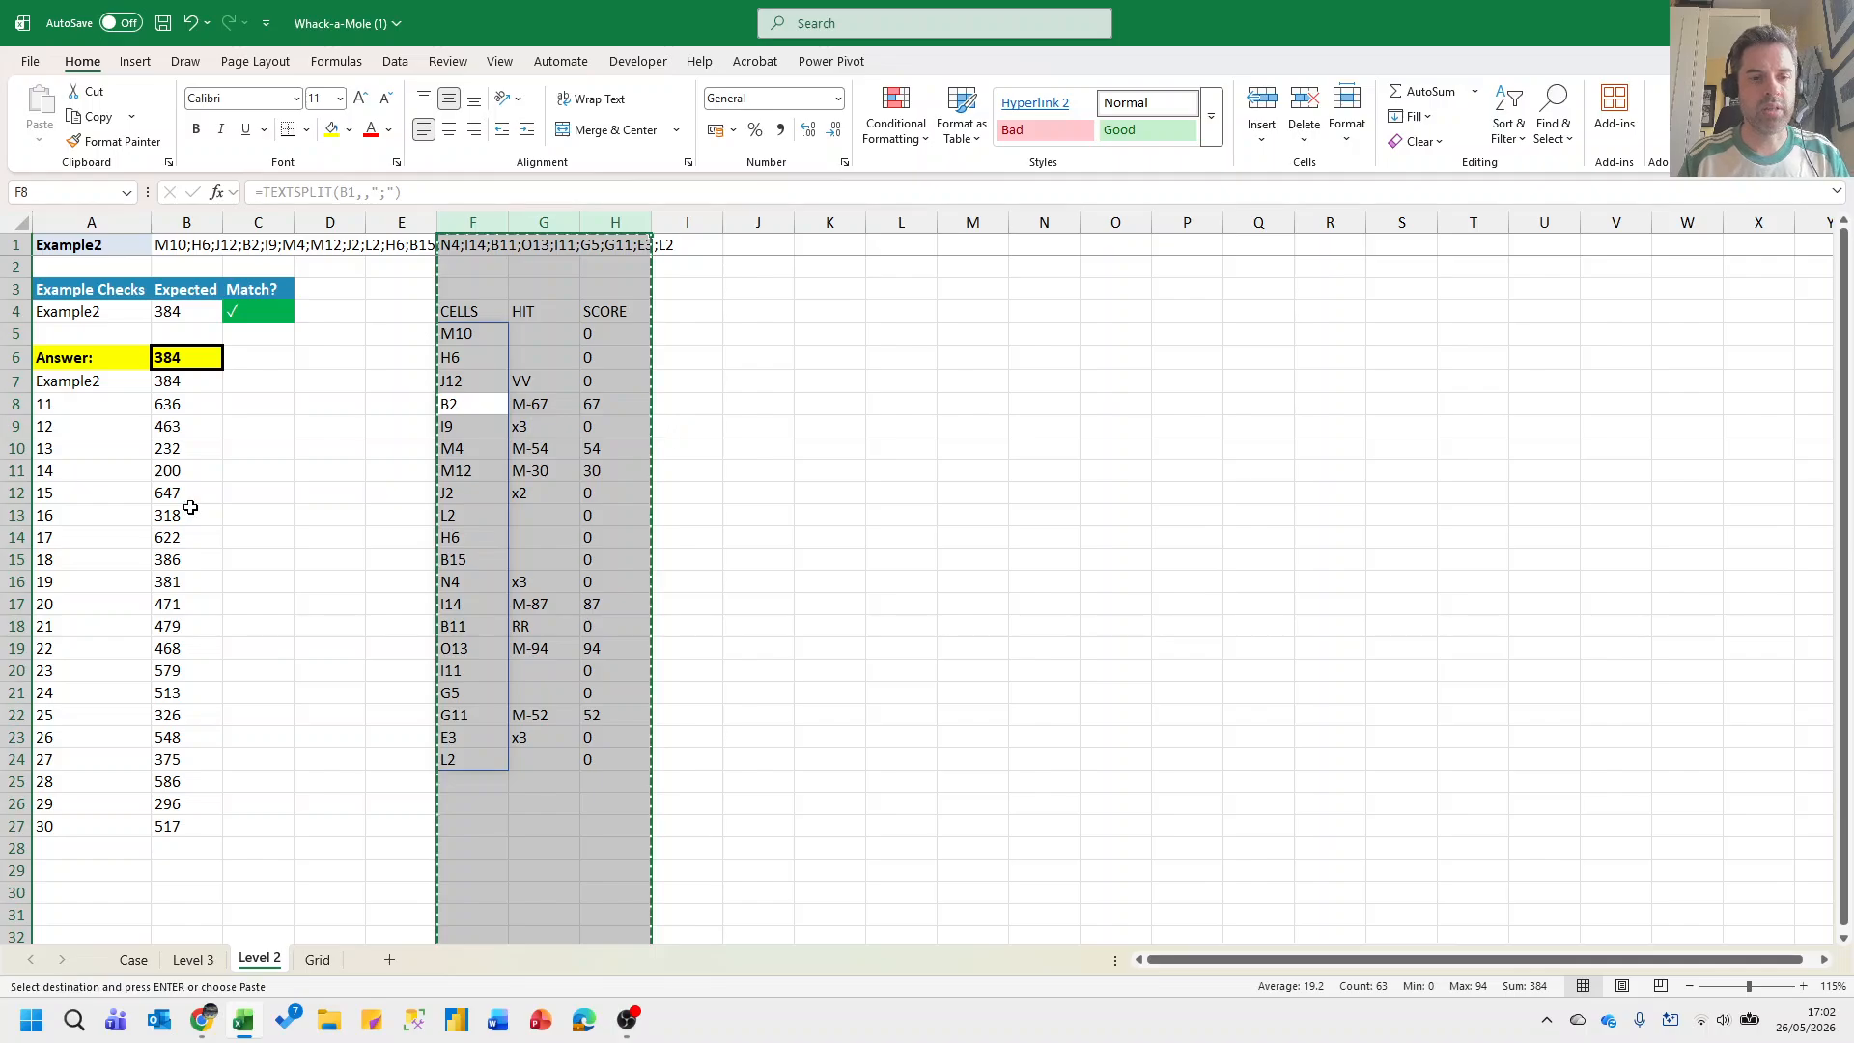
key(ctrl+Page_Up)
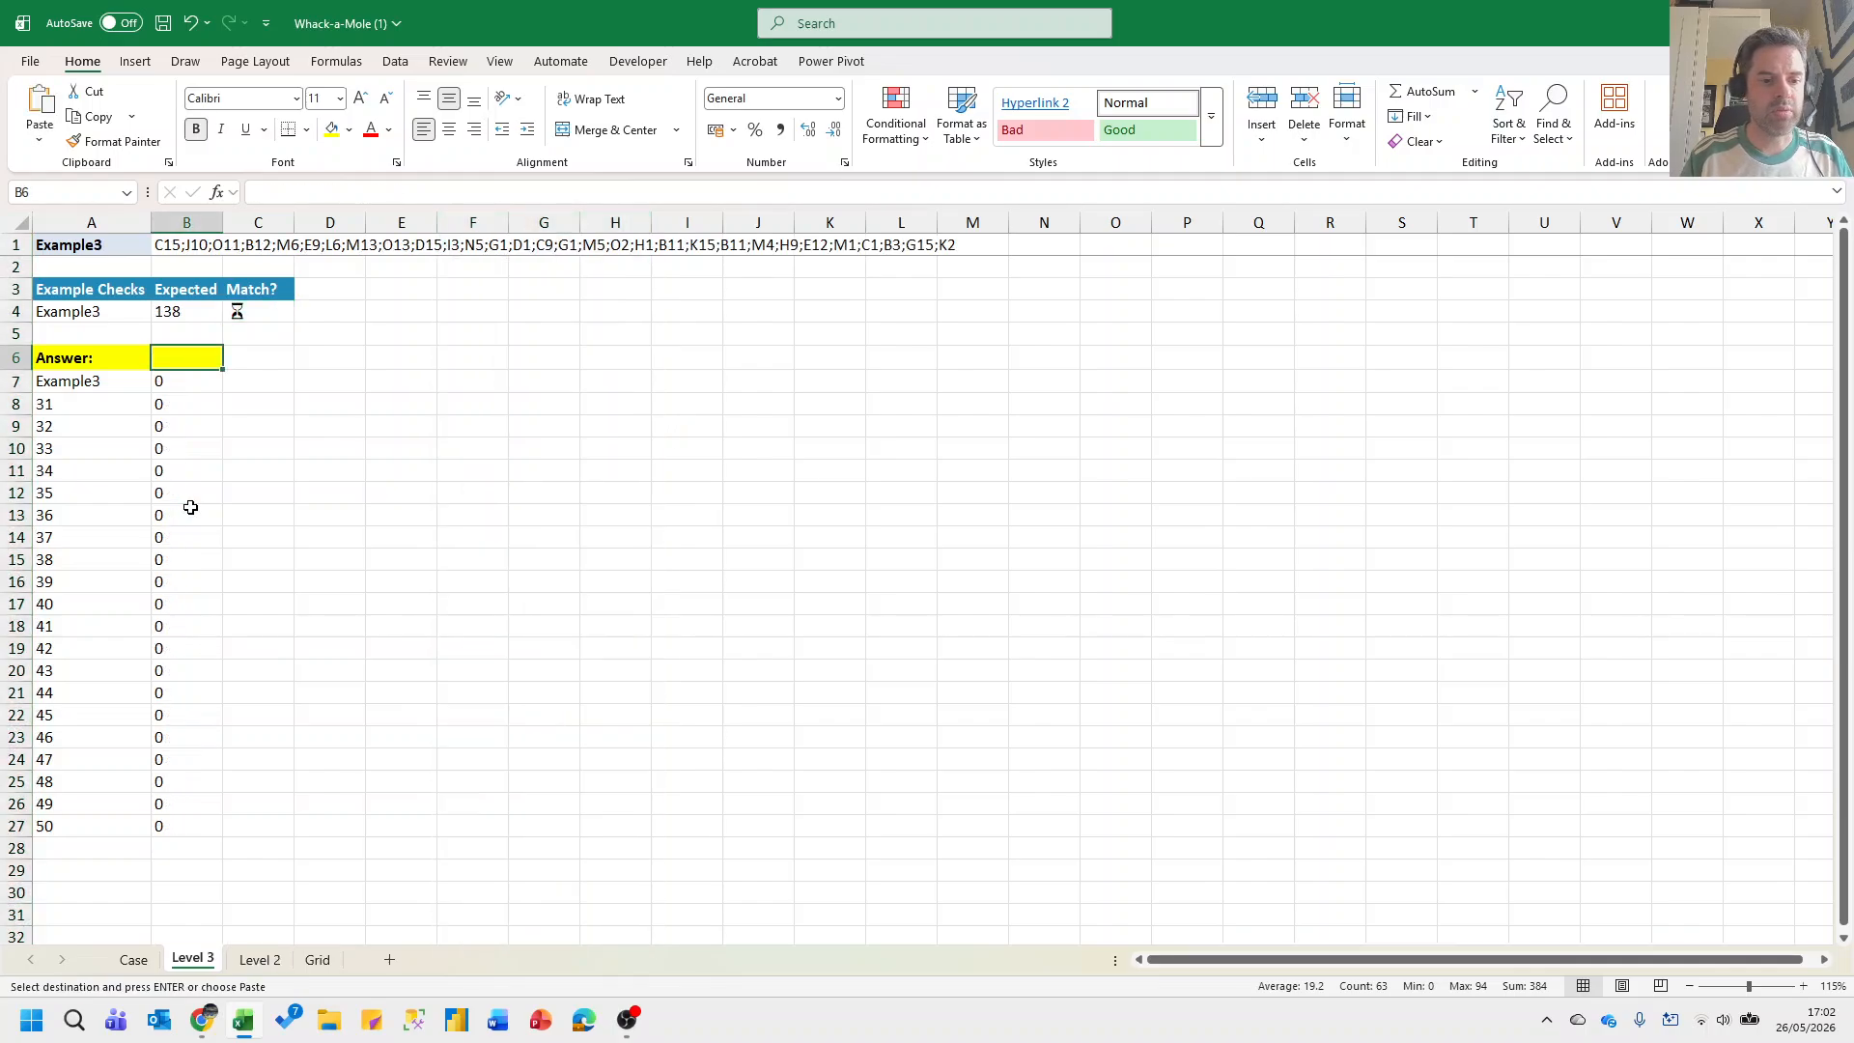
key(Right)
key(Right)
key(Right)
key(Right)
key(ctrl+space)
key(ctrl+v)
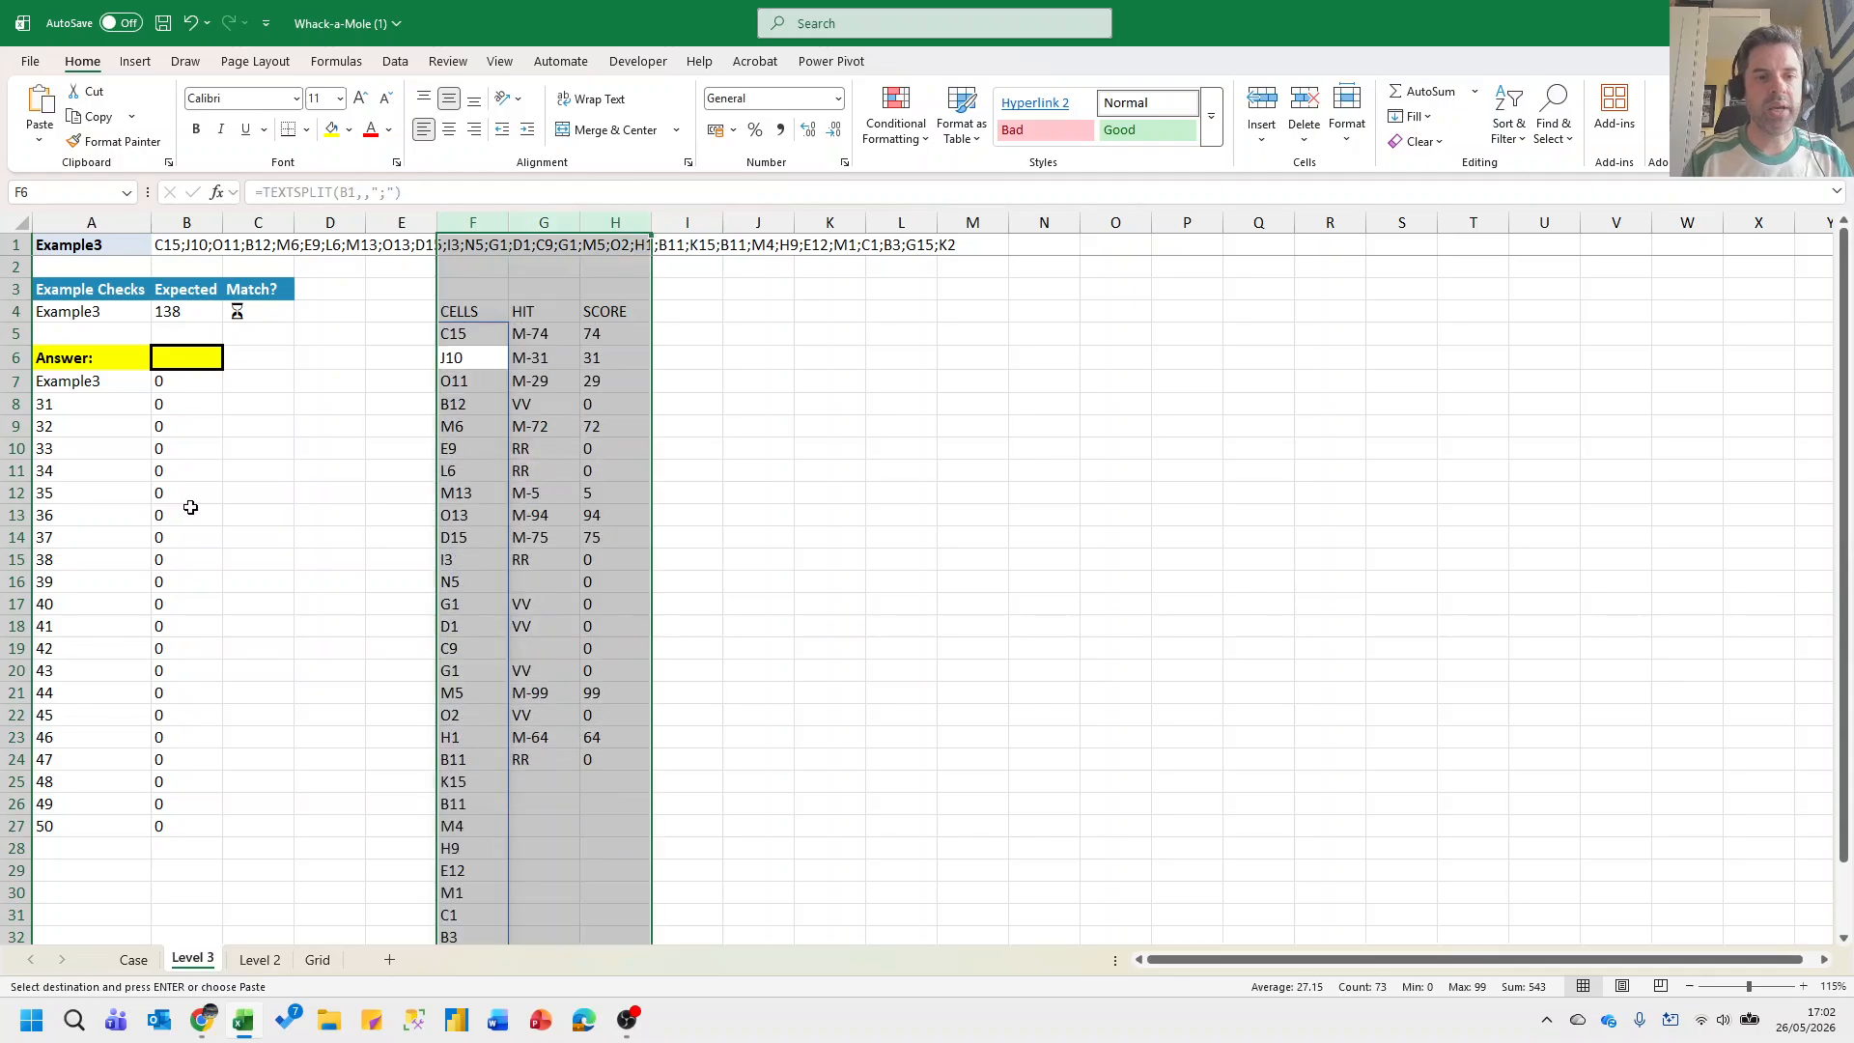
key(Up)
key(Down)
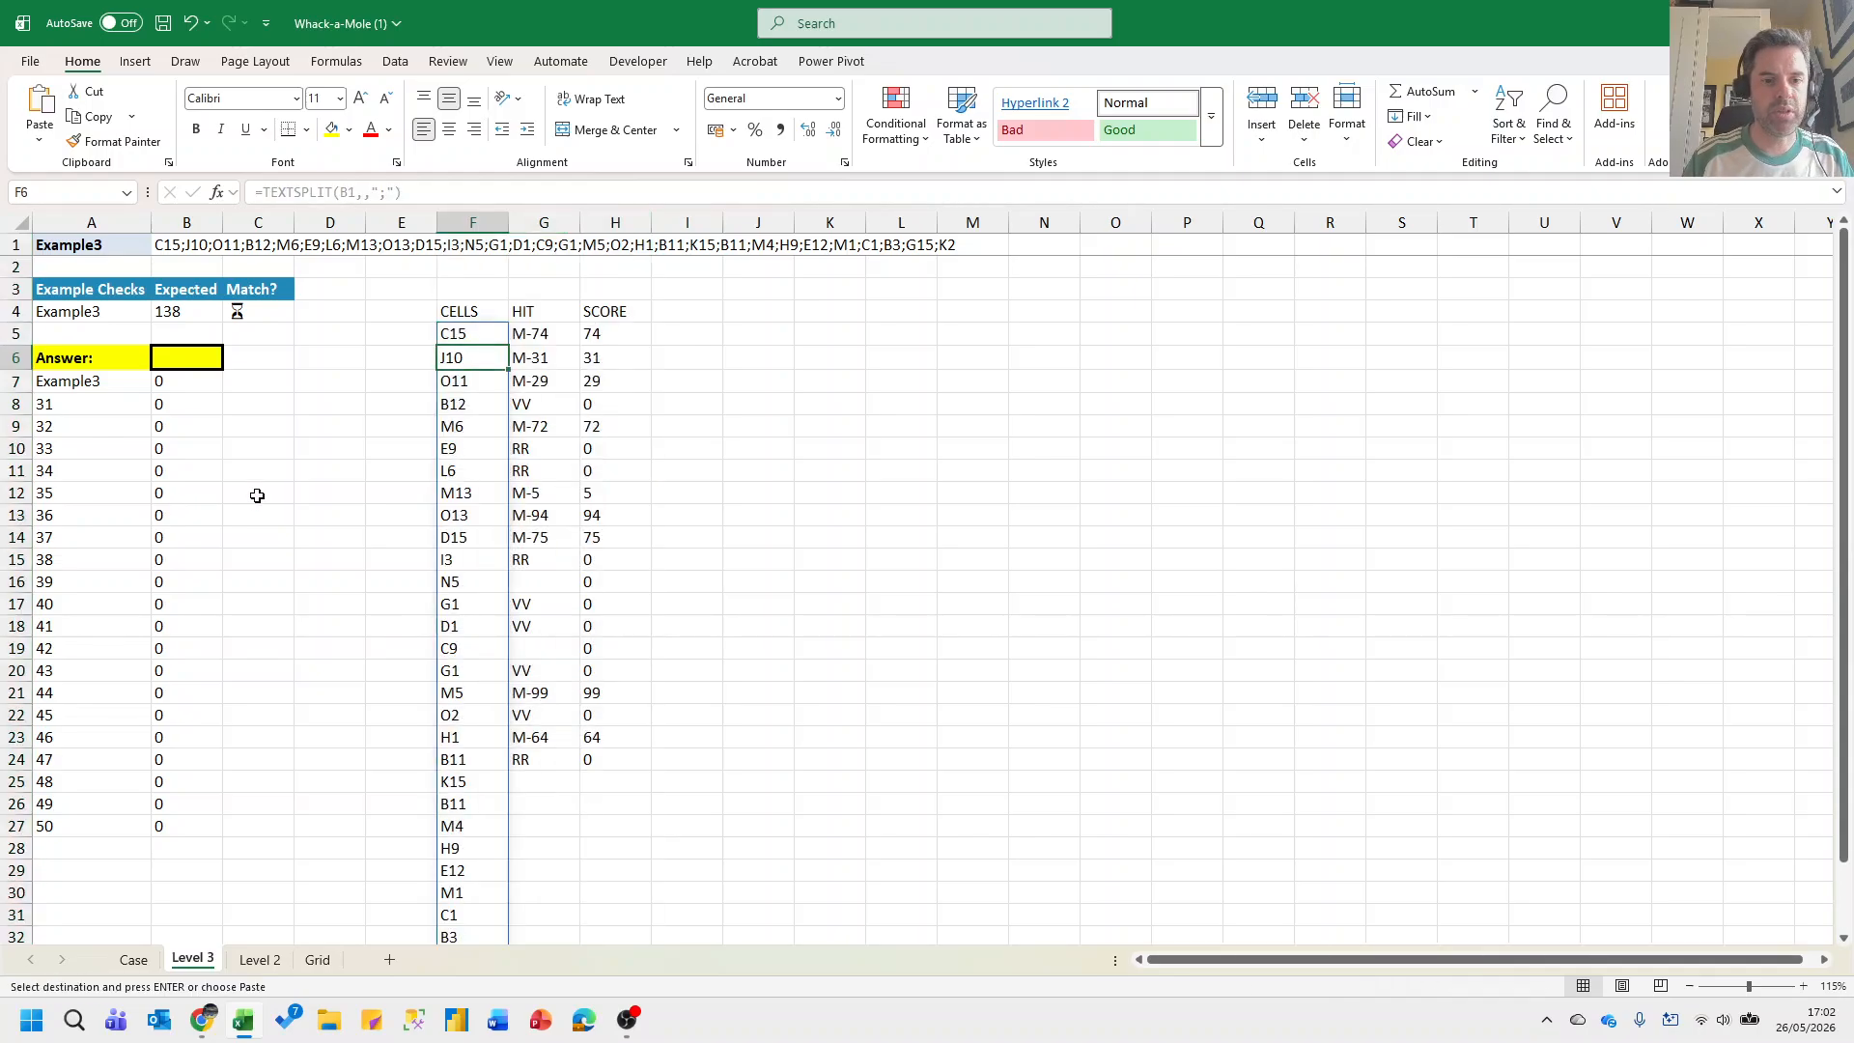
Fill the HIT and SCORE formulas from G24:H24 down to row 34 to cover all 30 hit cells.
key(Right)
key(Down)
key(Down)
key(Down)
key(Down)
key(Down)
key(Down)
key(Down)
key(Down)
key(Down)
key(Down)
key(Down)
key(Down)
key(Down)
key(Down)
key(Down)
key(Down)
key(Down)
key(Down)
key(Down)
key(Down)
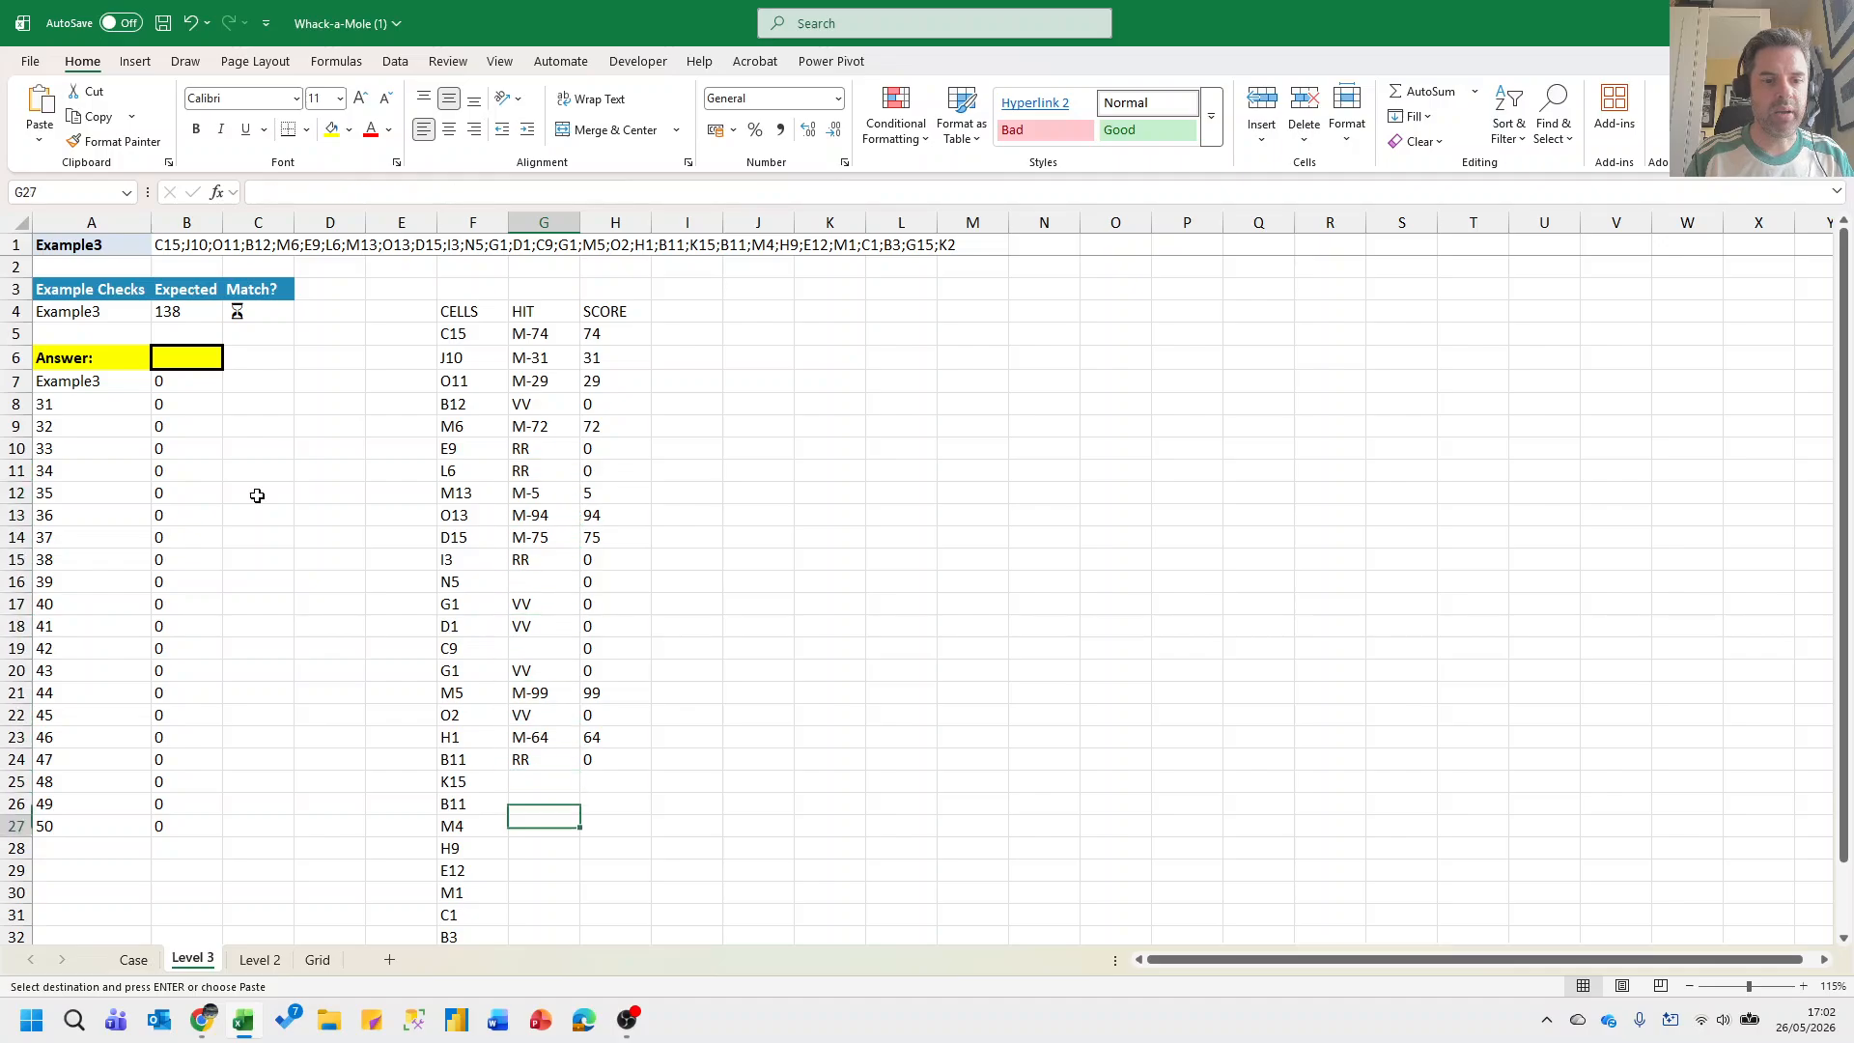
key(Down)
key(Down)
key(Down)
key(Up)
key(Up)
key(Up)
key(Up)
key(Up)
key(Up)
key(Up)
key(Up)
key(Up)
key(Up)
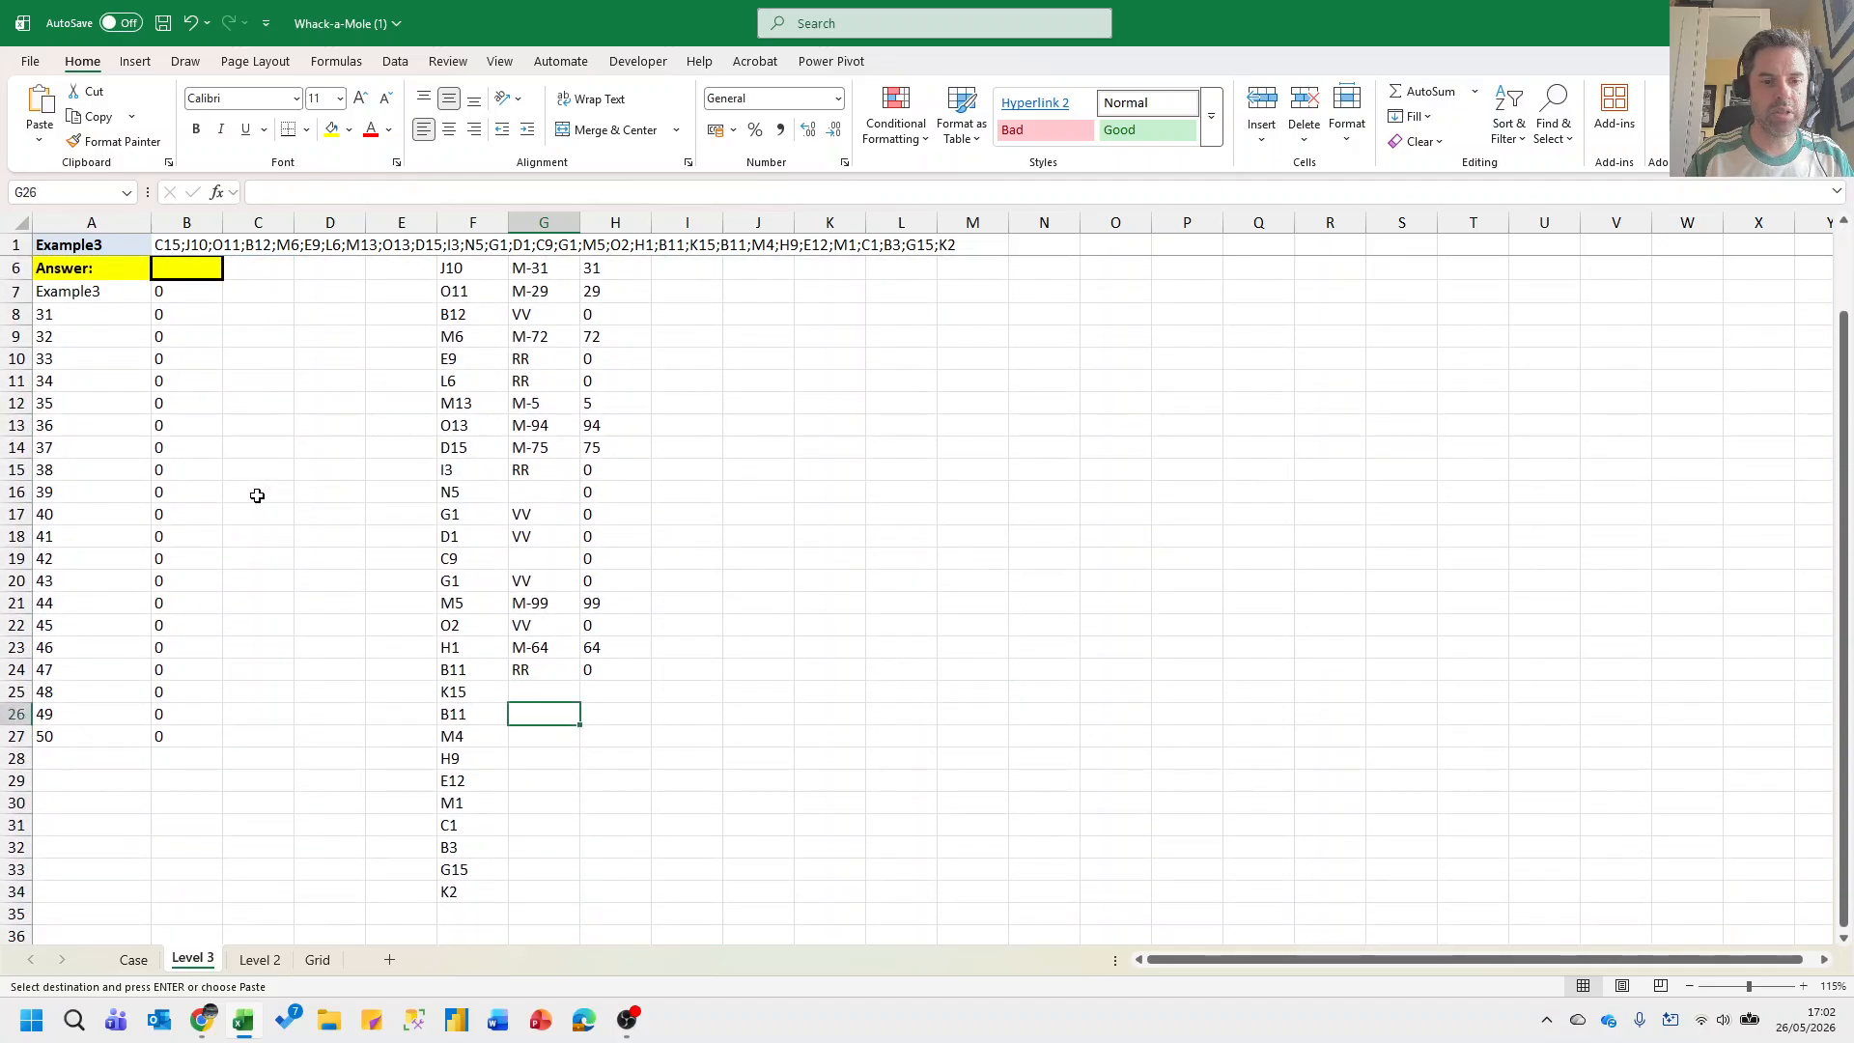
key(Left)
key(Down)
key(Down)
key(Down)
key(Down)
key(Down)
key(Down)
key(Down)
key(Down)
key(Down)
key(Right)
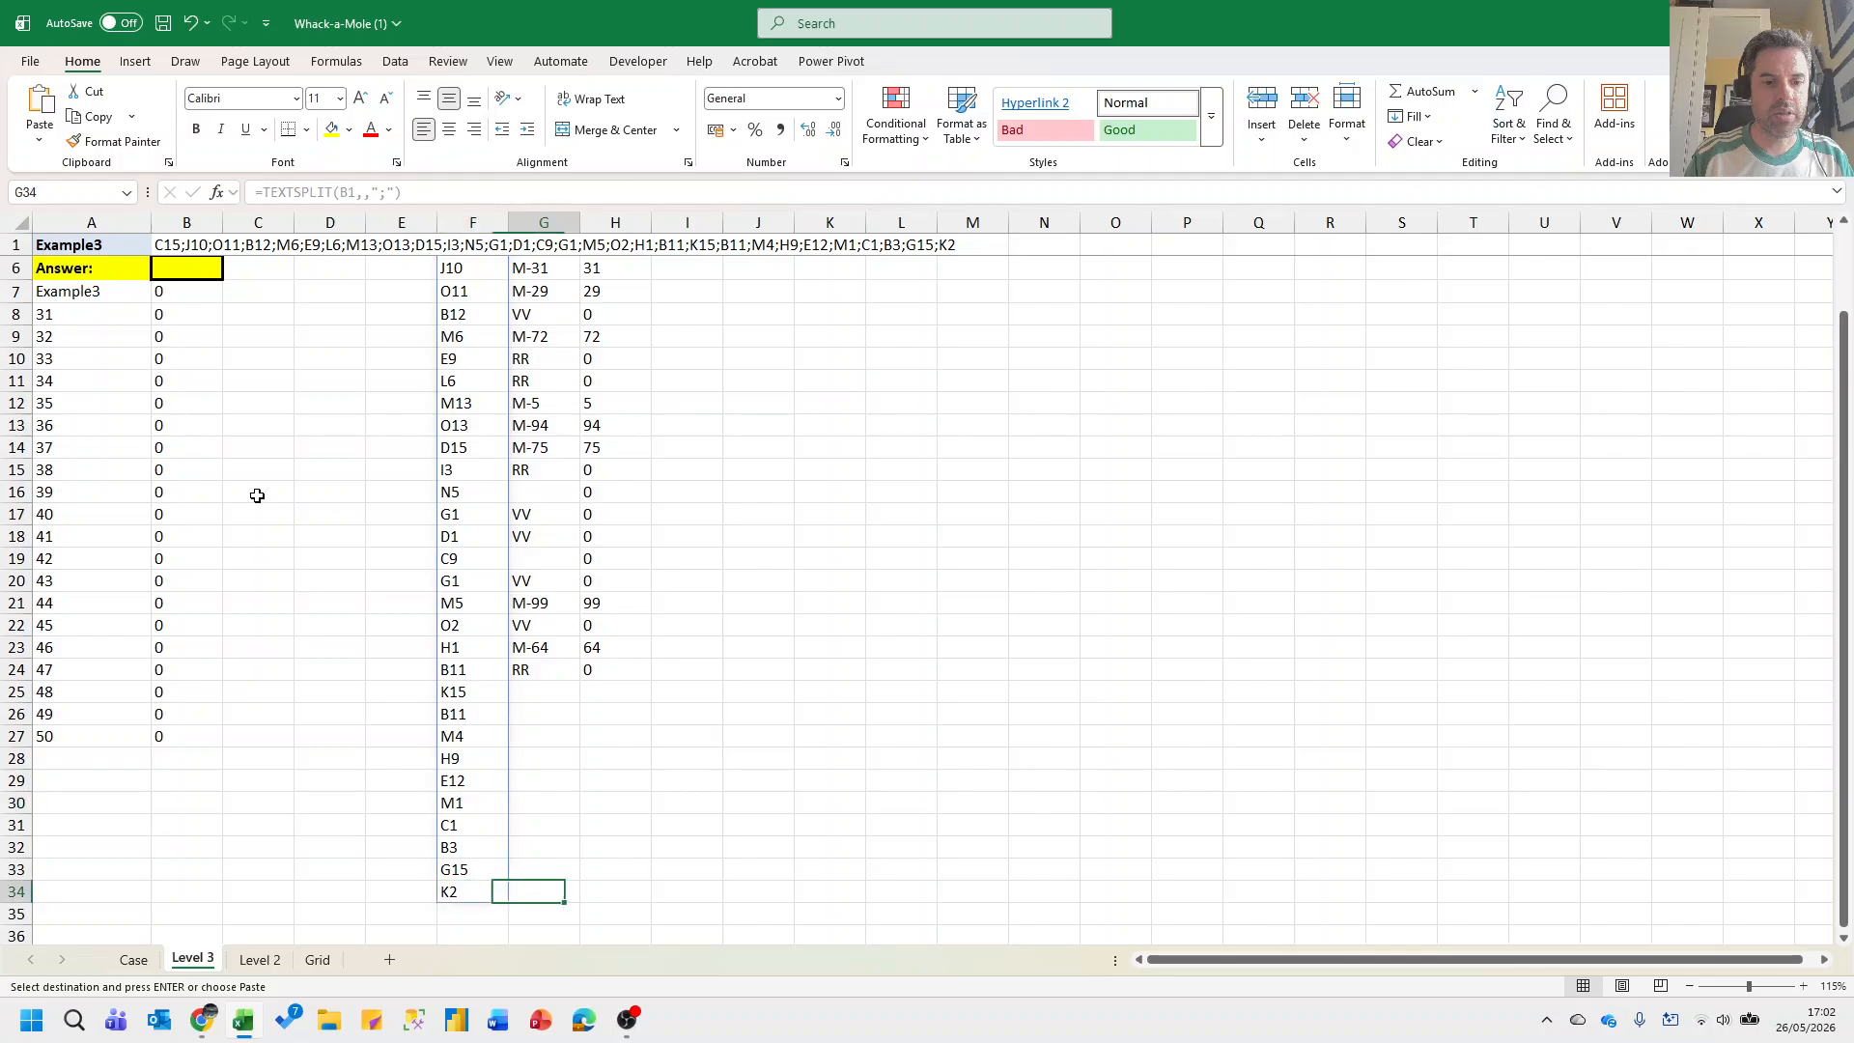
key(shift+Right)
key(ctrl+shift+Up)
key(Return)
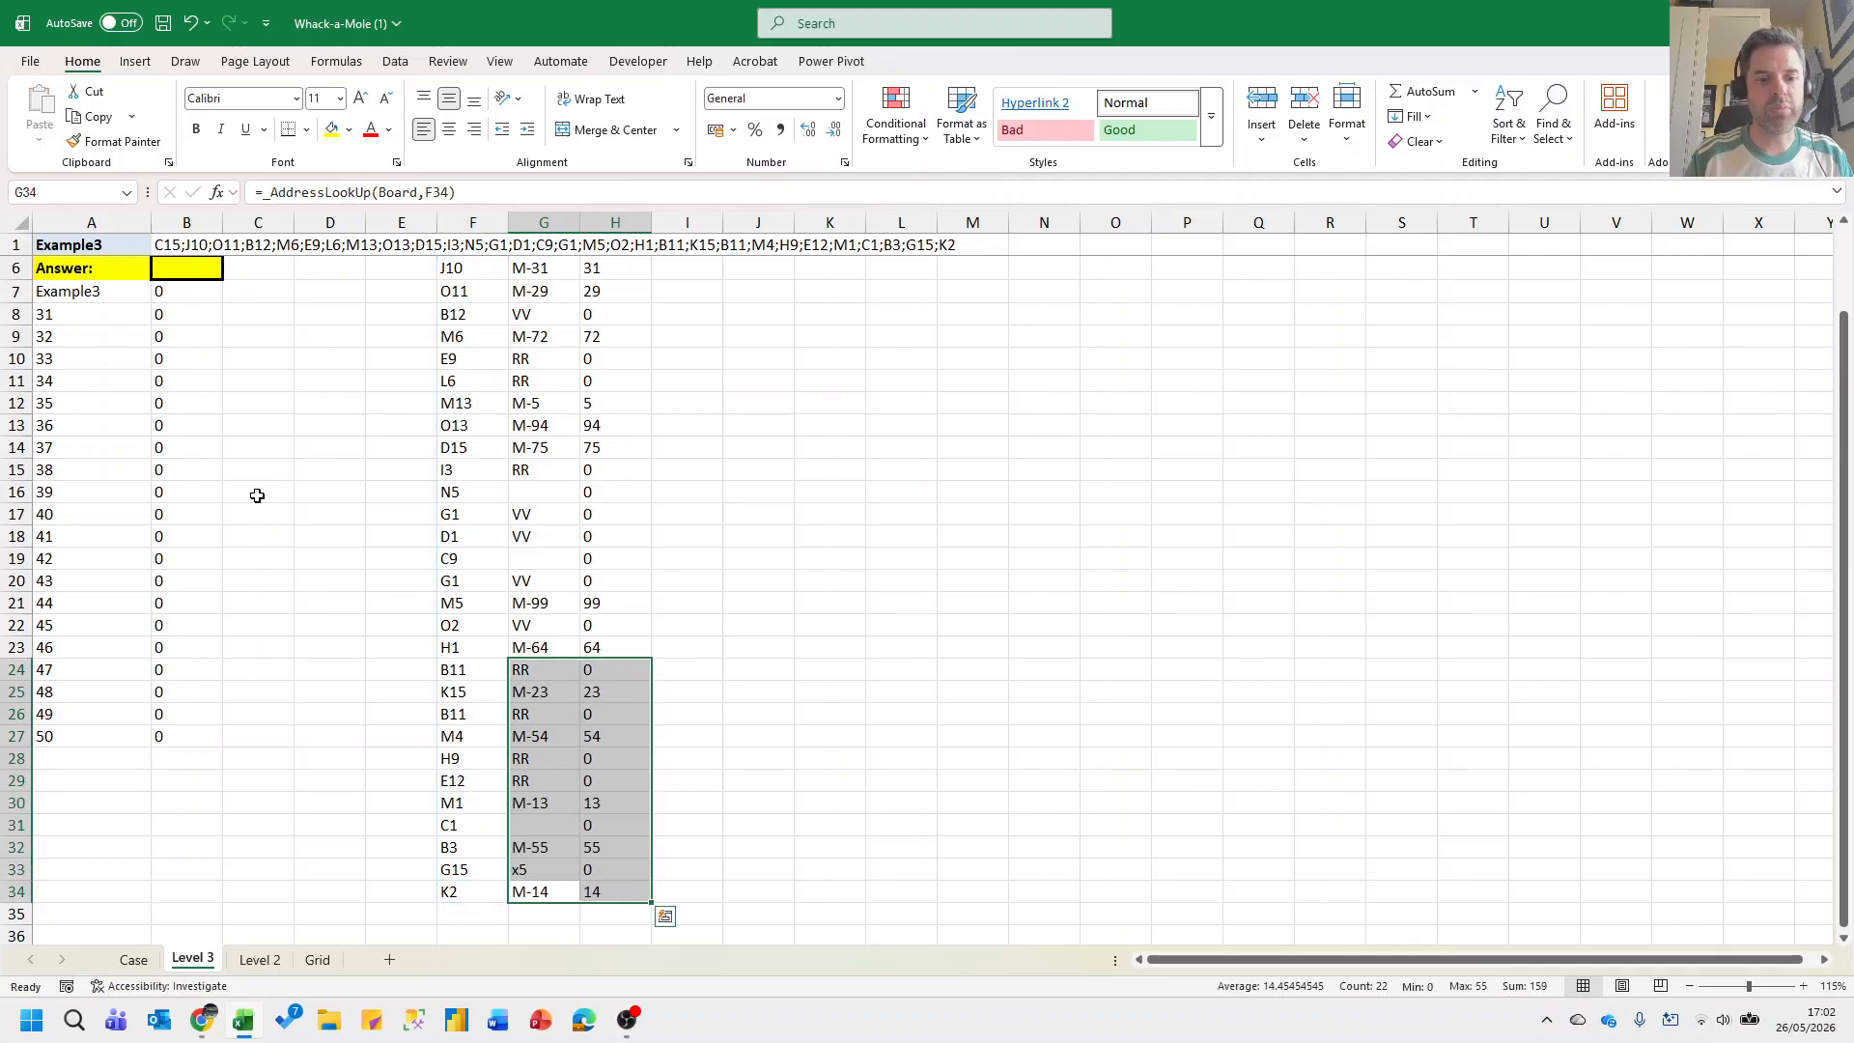
Review the Level 3 HIT and SCORE table from its last row back up to the headers.
key(Up)
key(Up)
key(Up)
key(Up)
key(Up)
key(Up)
key(Up)
key(Up)
key(Up)
key(Up)
key(Up)
key(Up)
key(Up)
key(Up)
key(Up)
key(Up)
key(Up)
key(Up)
key(Up)
key(Up)
key(Up)
key(Up)
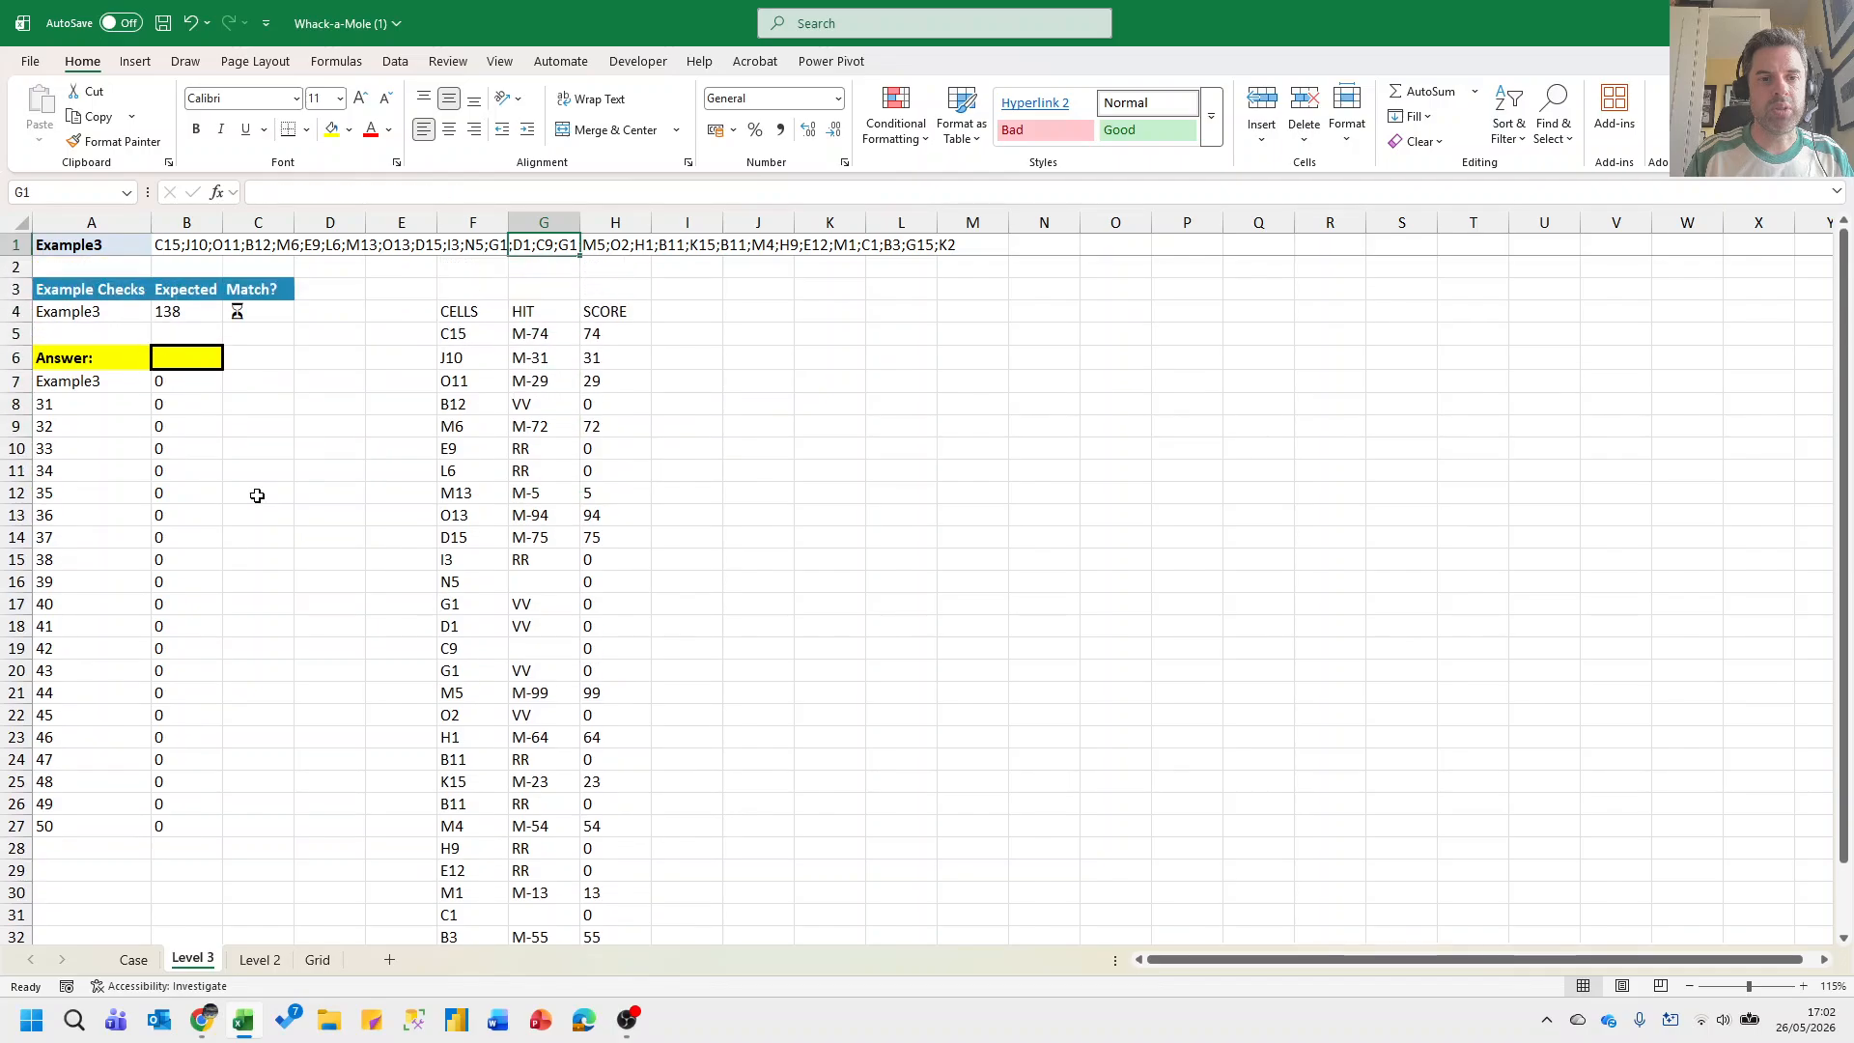
Add the header MULT in I4, beside the SCORE column of the Level 3 sheet.
key(Down)
key(Right)
key(Left)
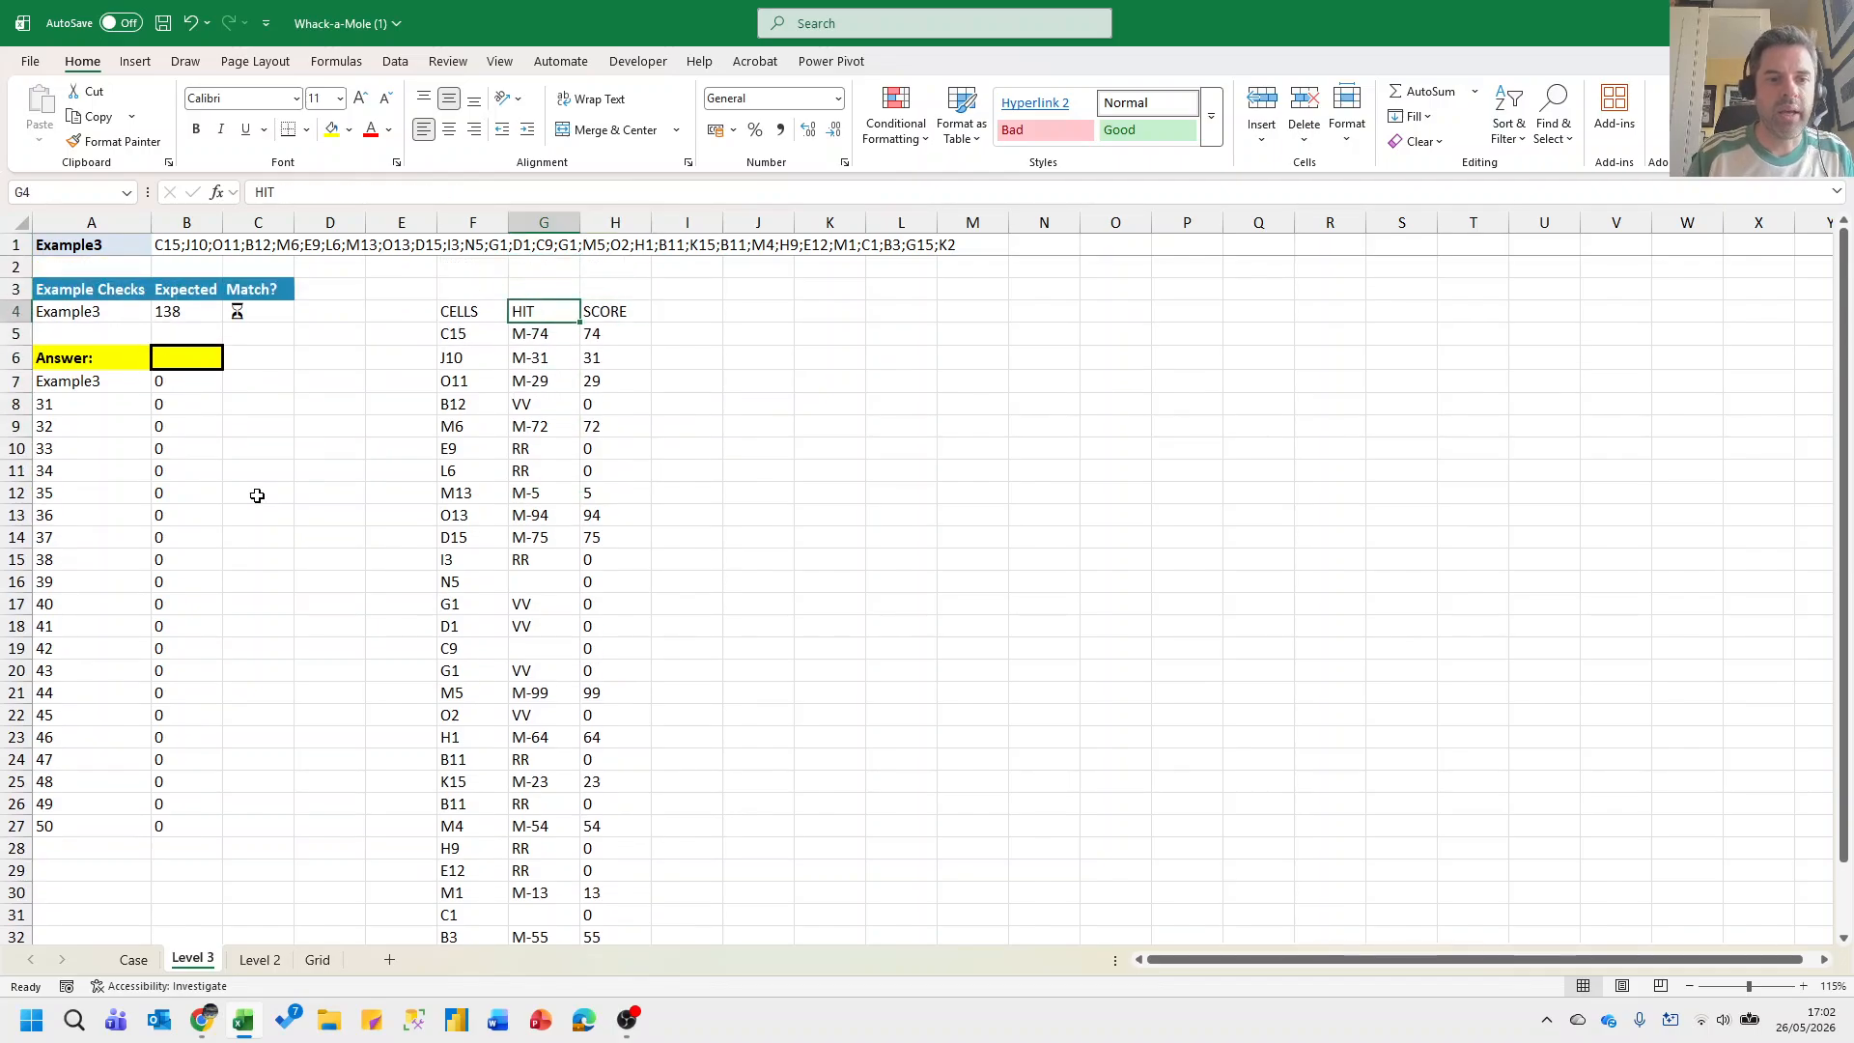
key(Right)
key(Left)
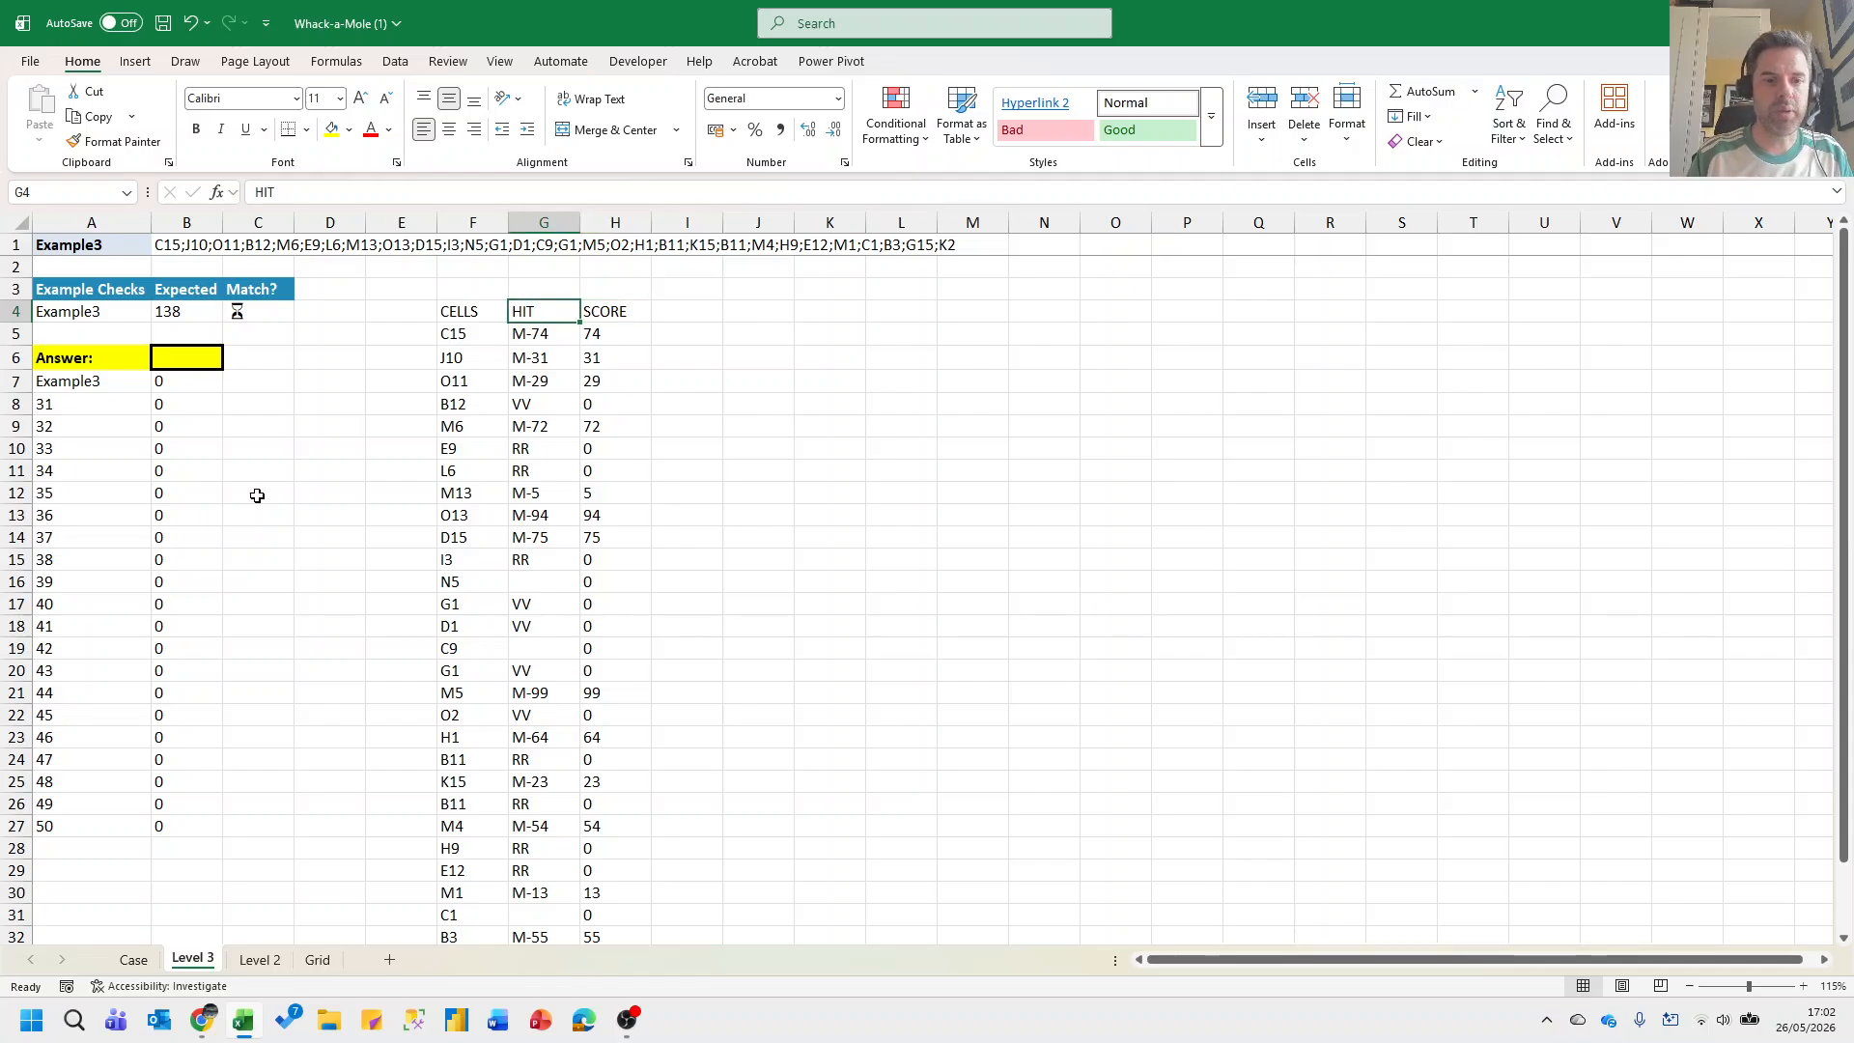
key(Right)
key(Right)
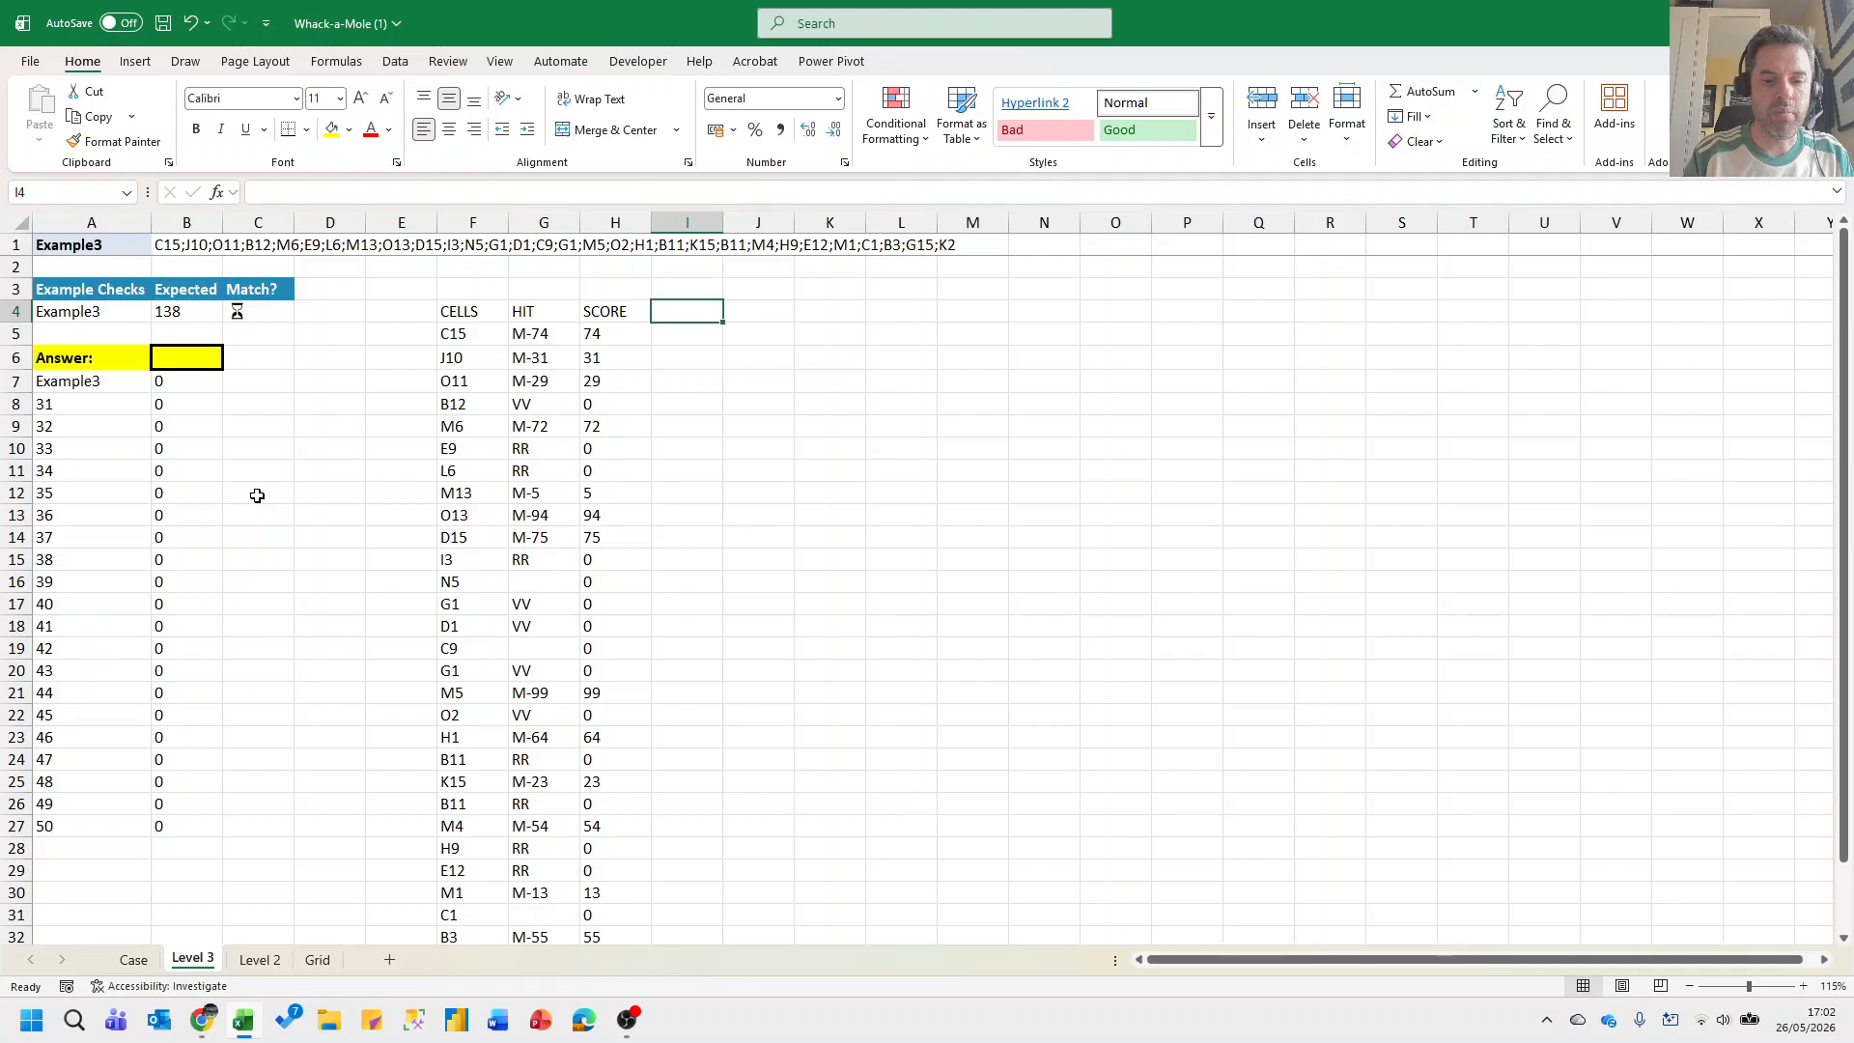
text(MULT)
key(Return)
Enter =IFERROR(TEXTAFTER(G5,"x")*1,1) in I5 to extract the multiplier from the hit.
text(=)
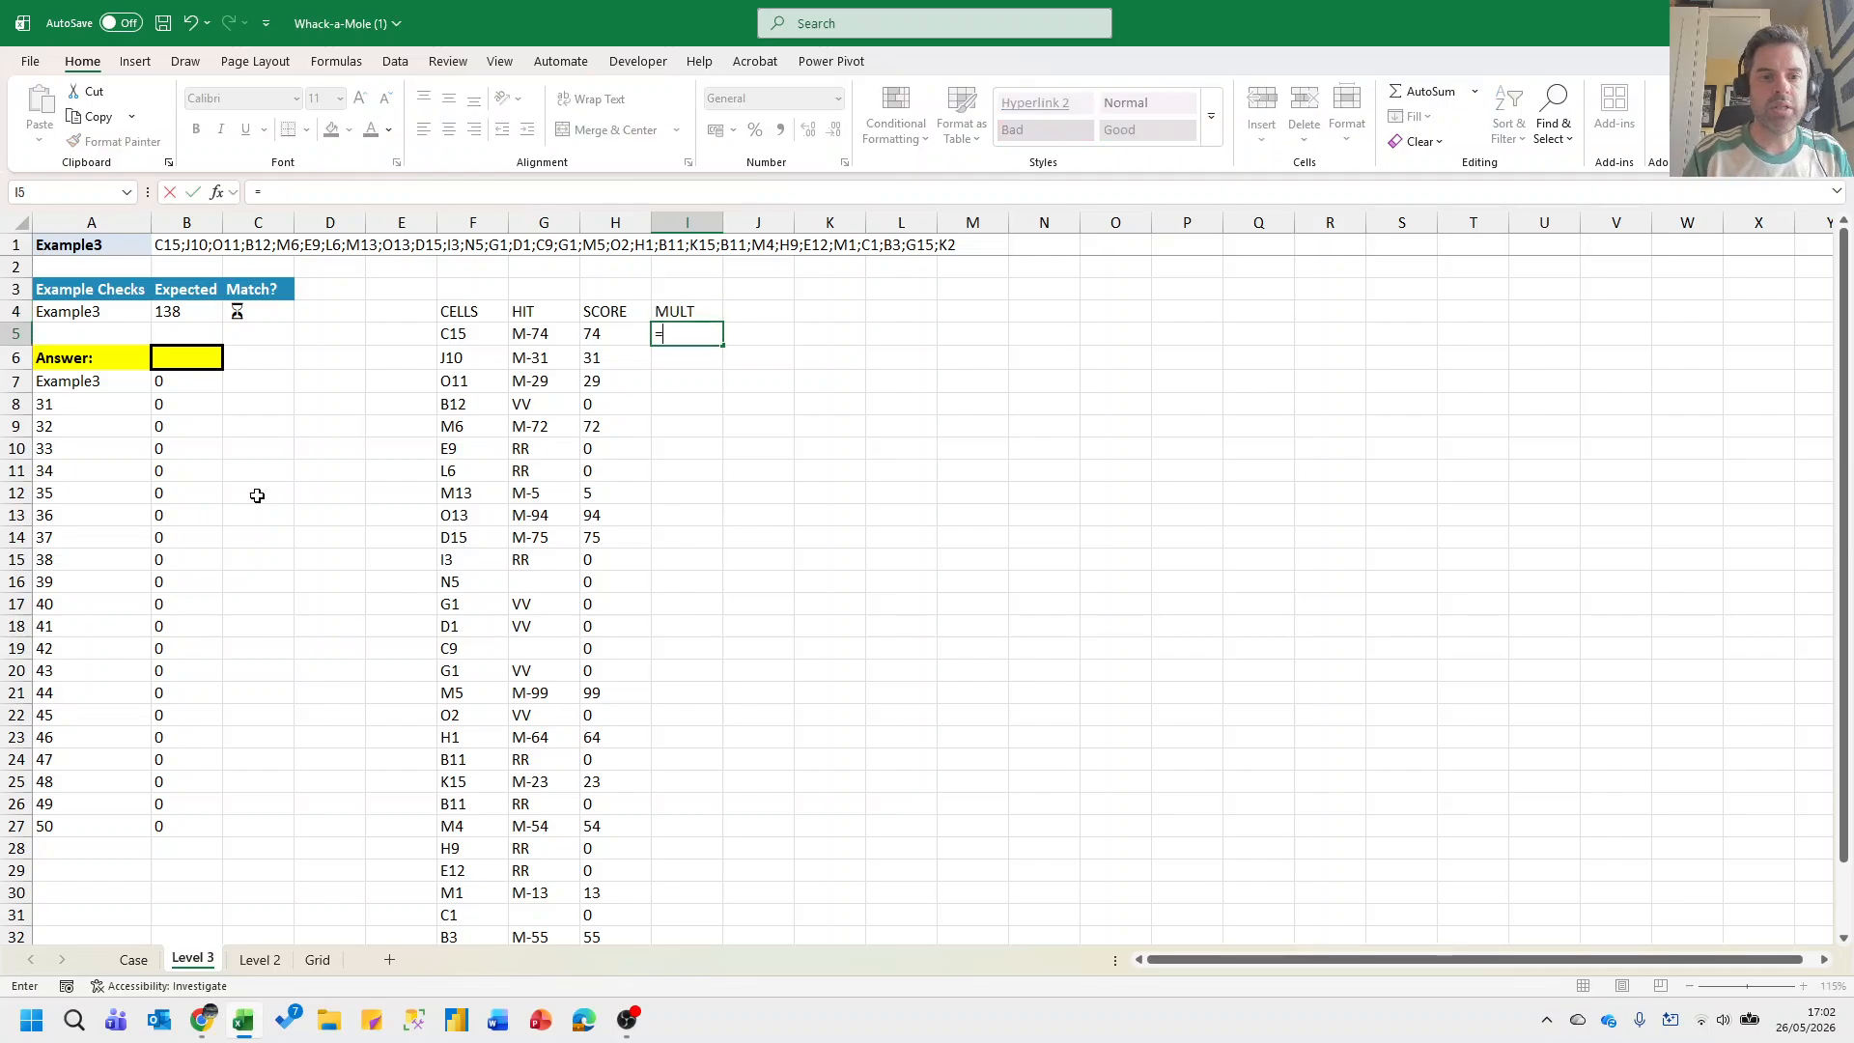
text(I)
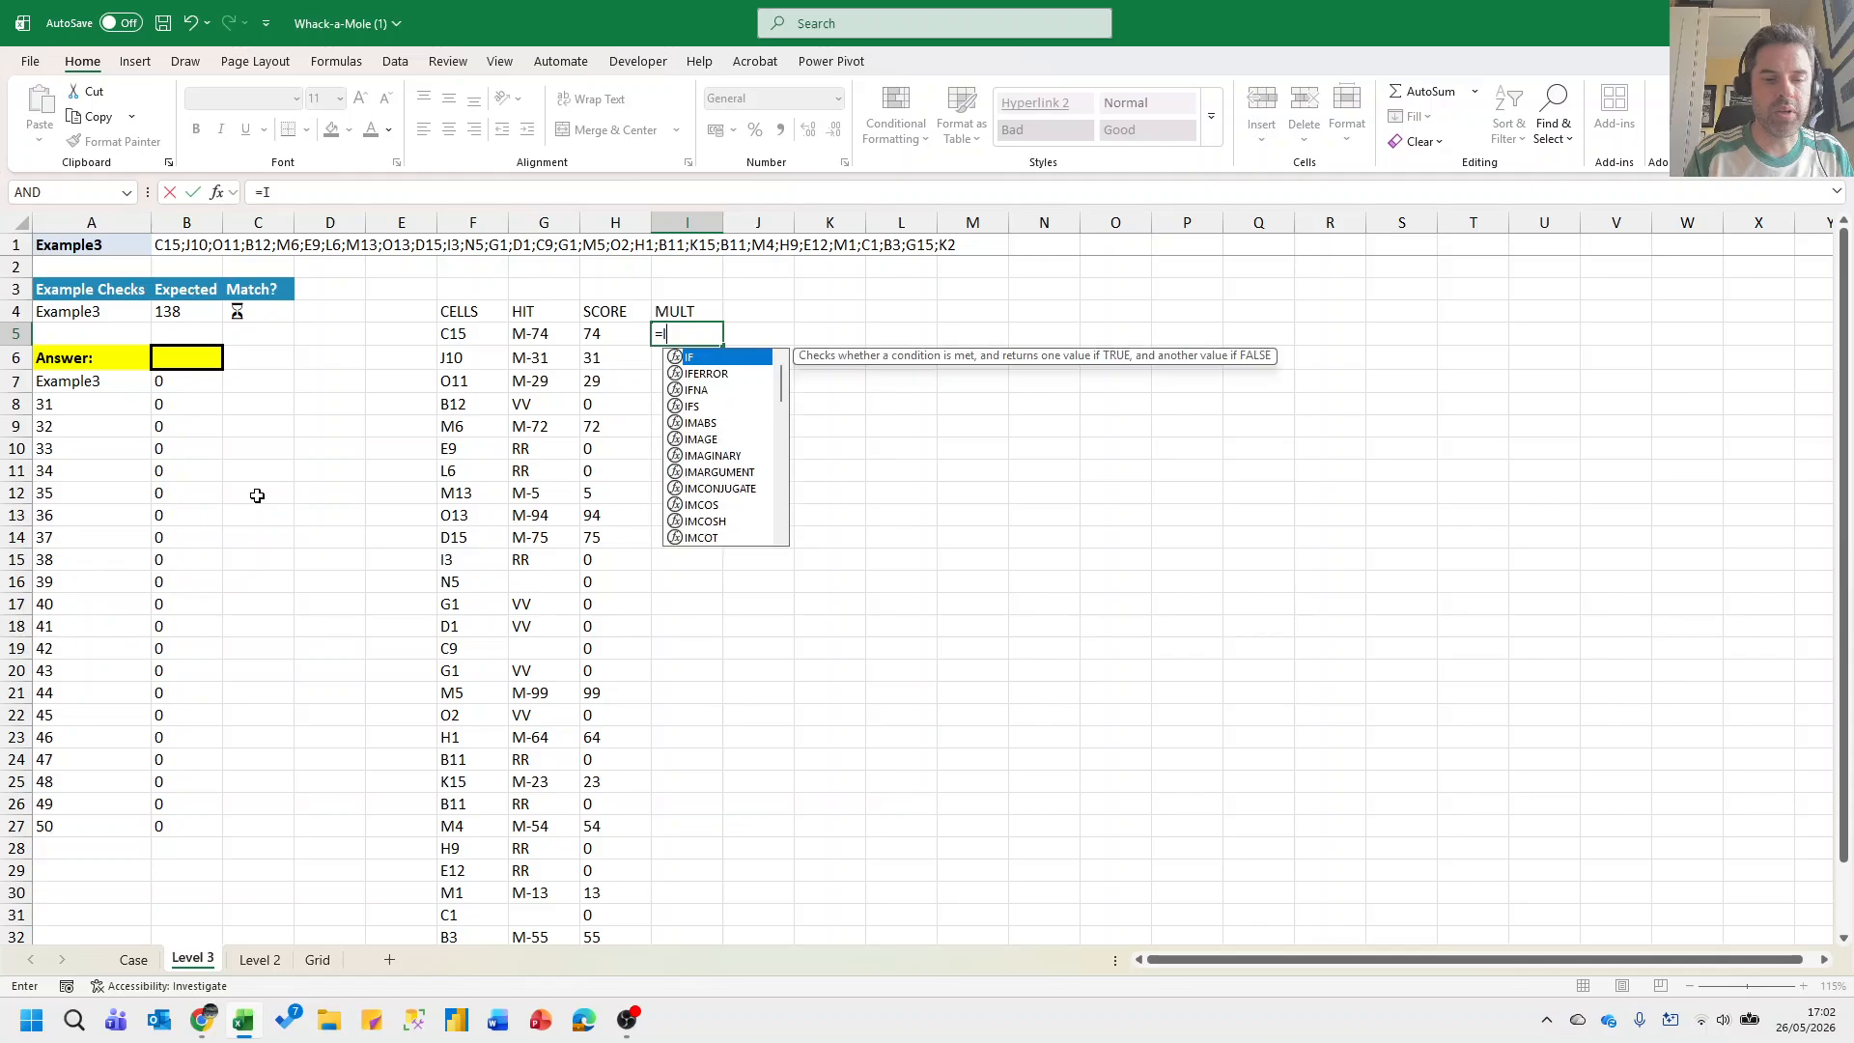
text(FERROR)
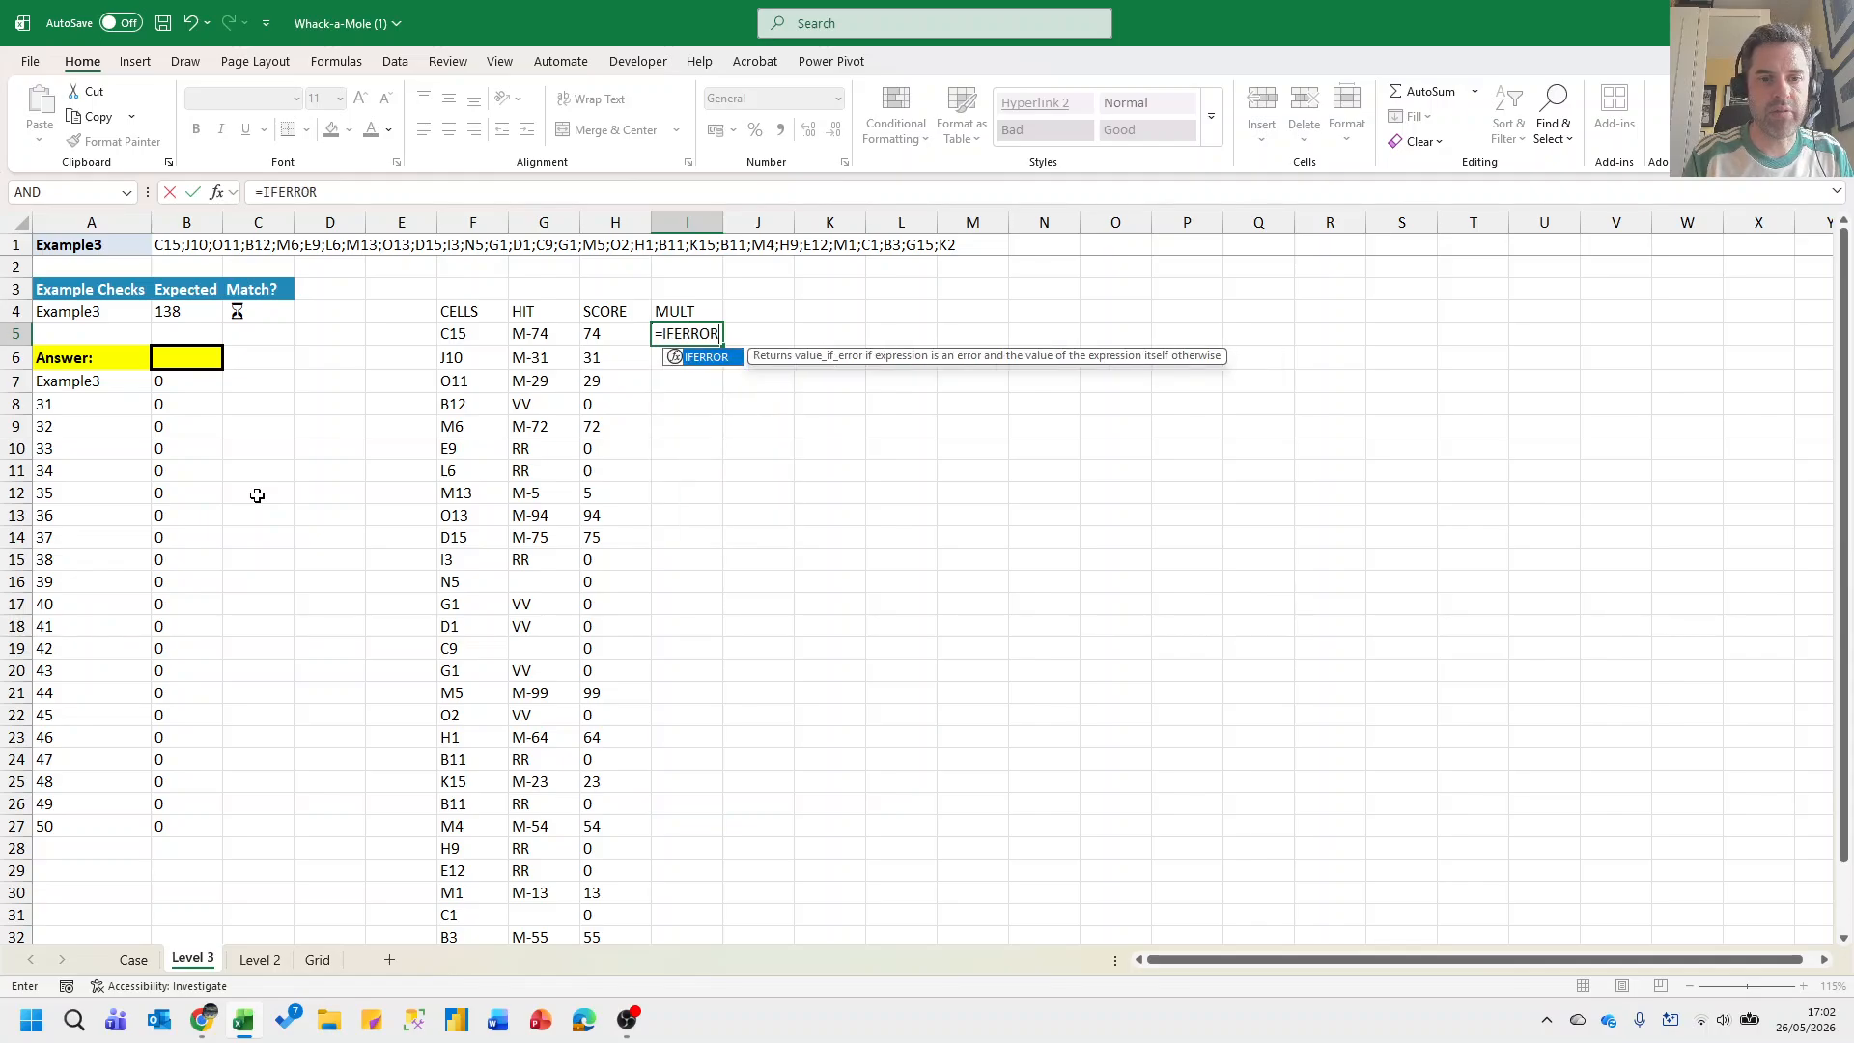
text((TEXTAFTE)
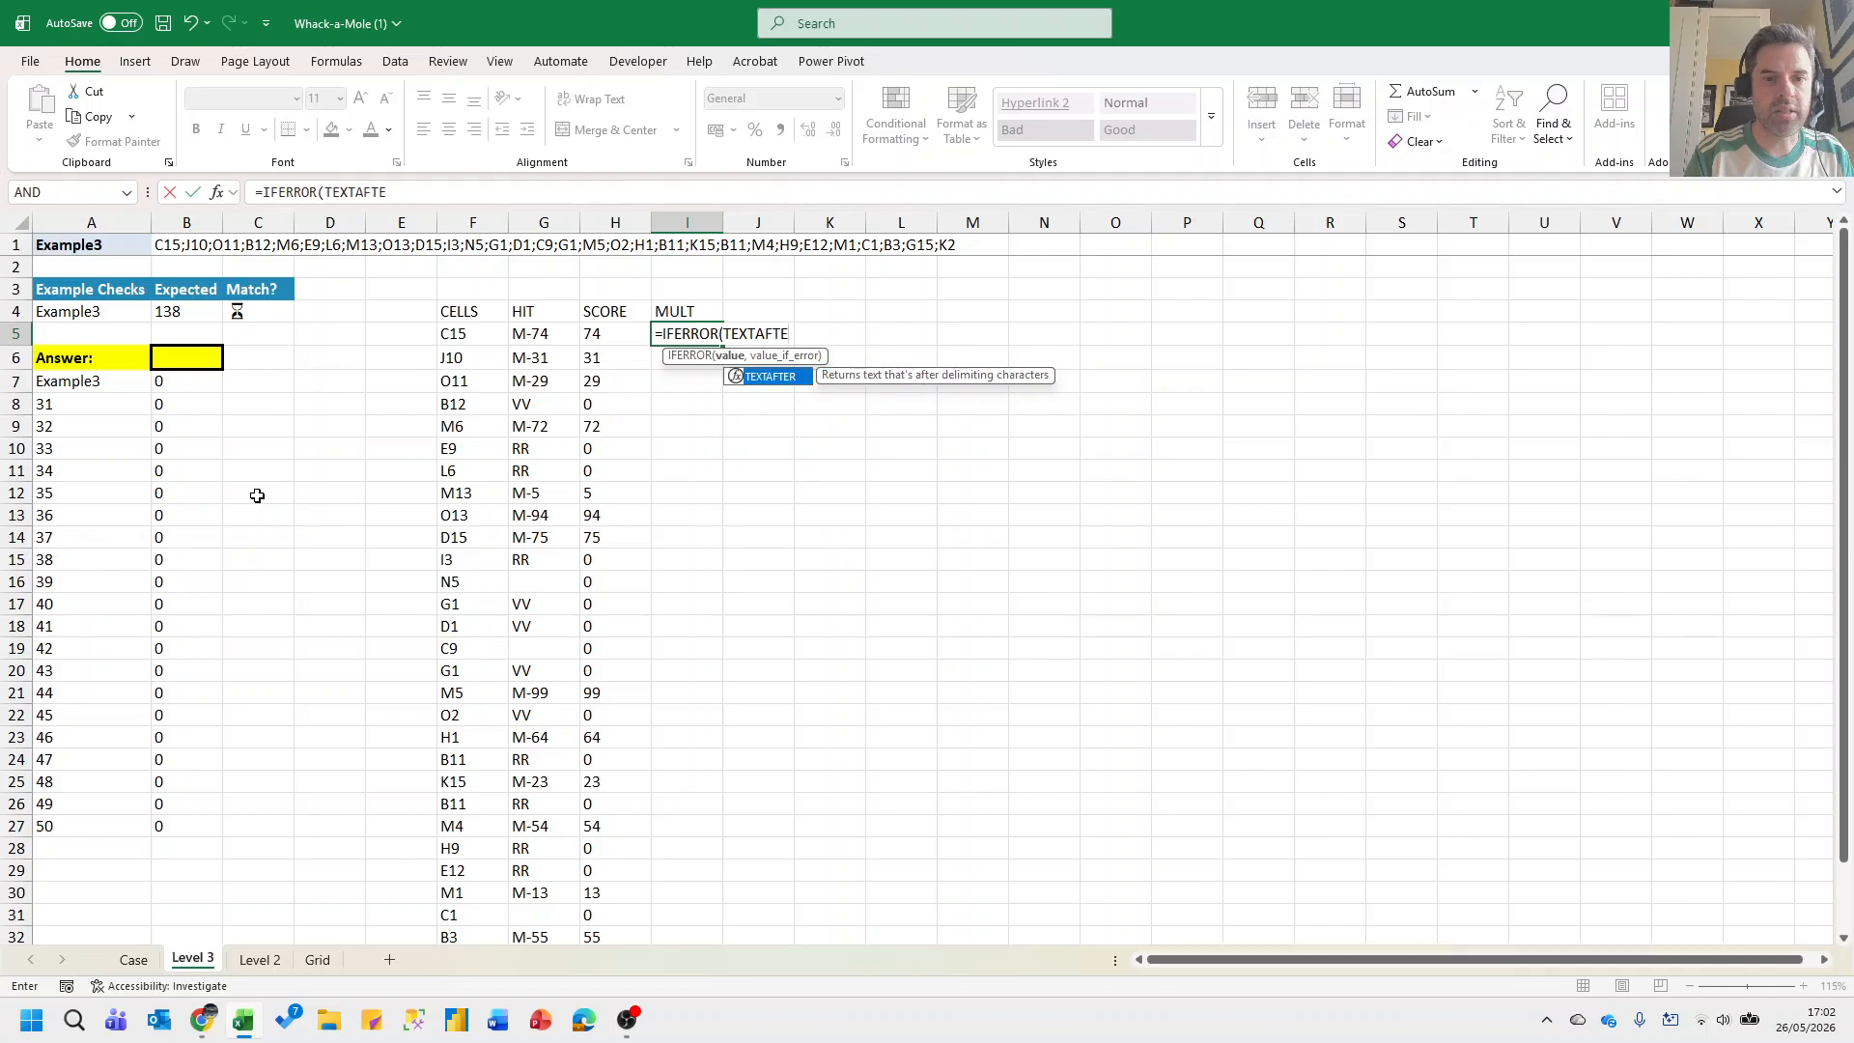
text(R()
key(Left)
key(Left)
text(,")
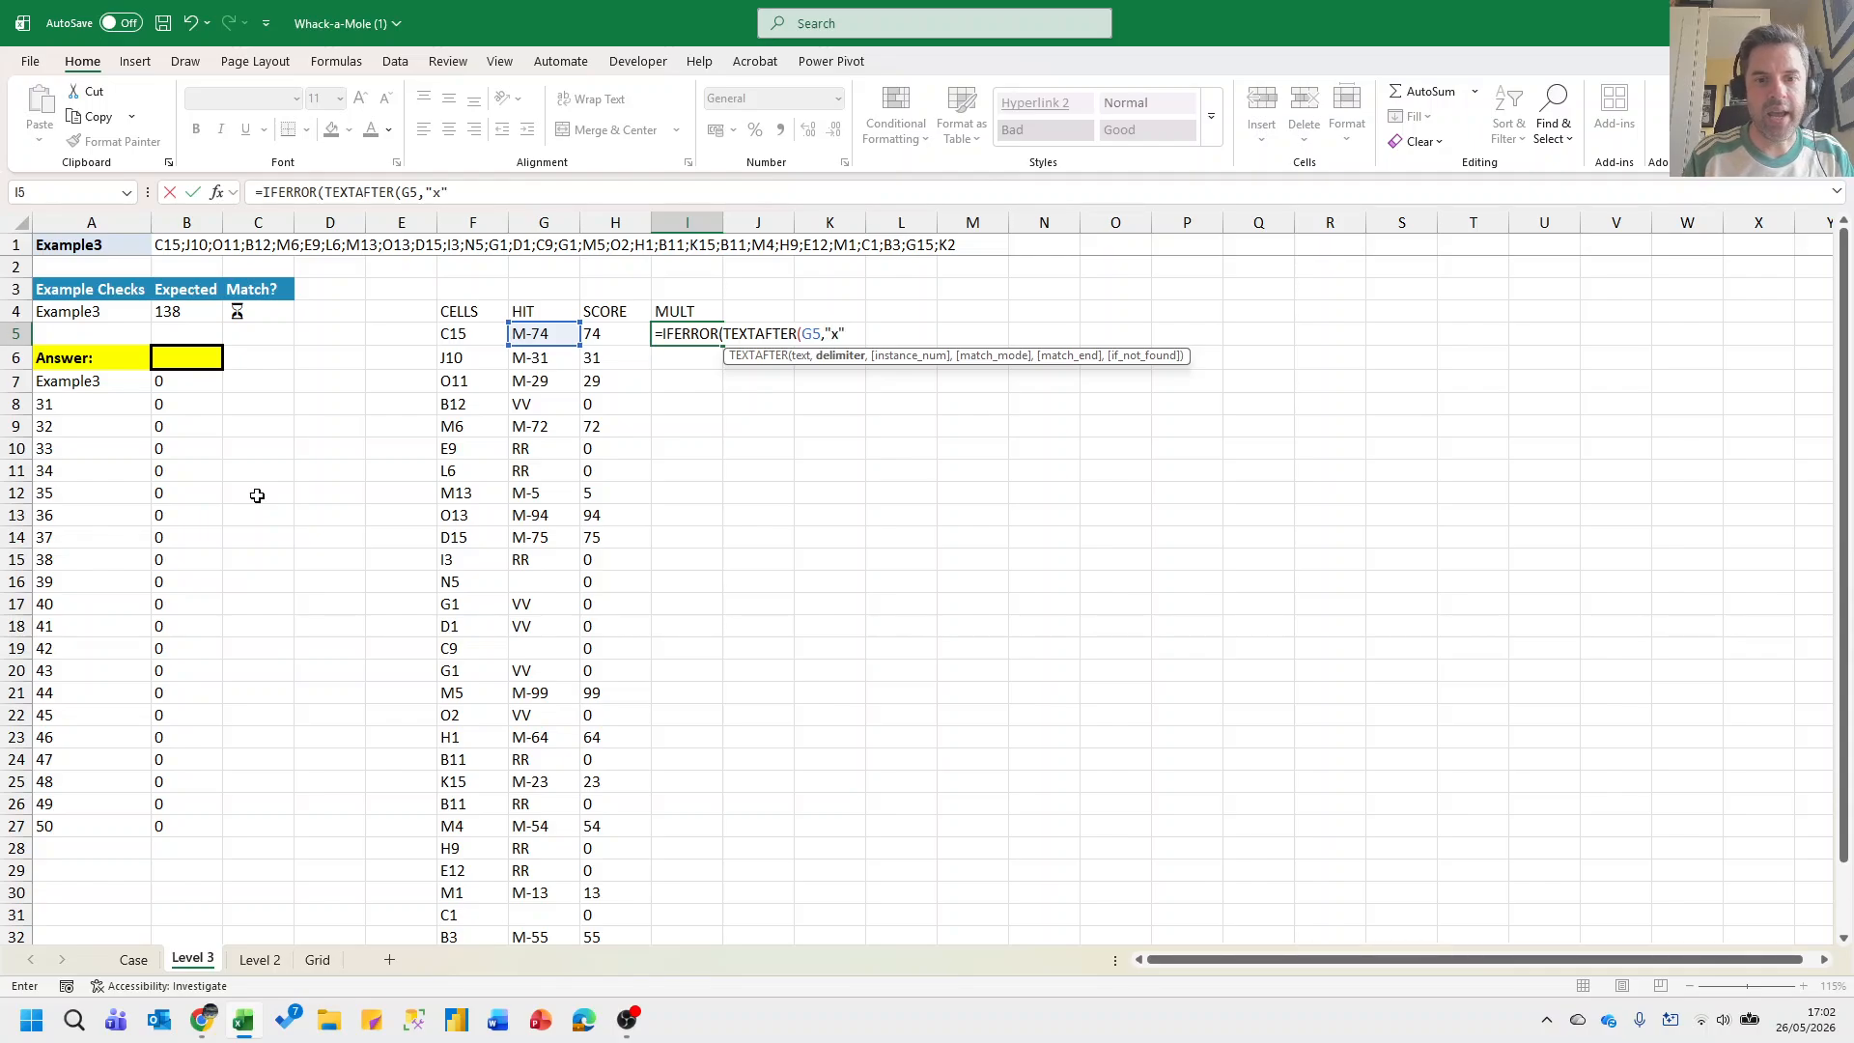
text(x")*1)
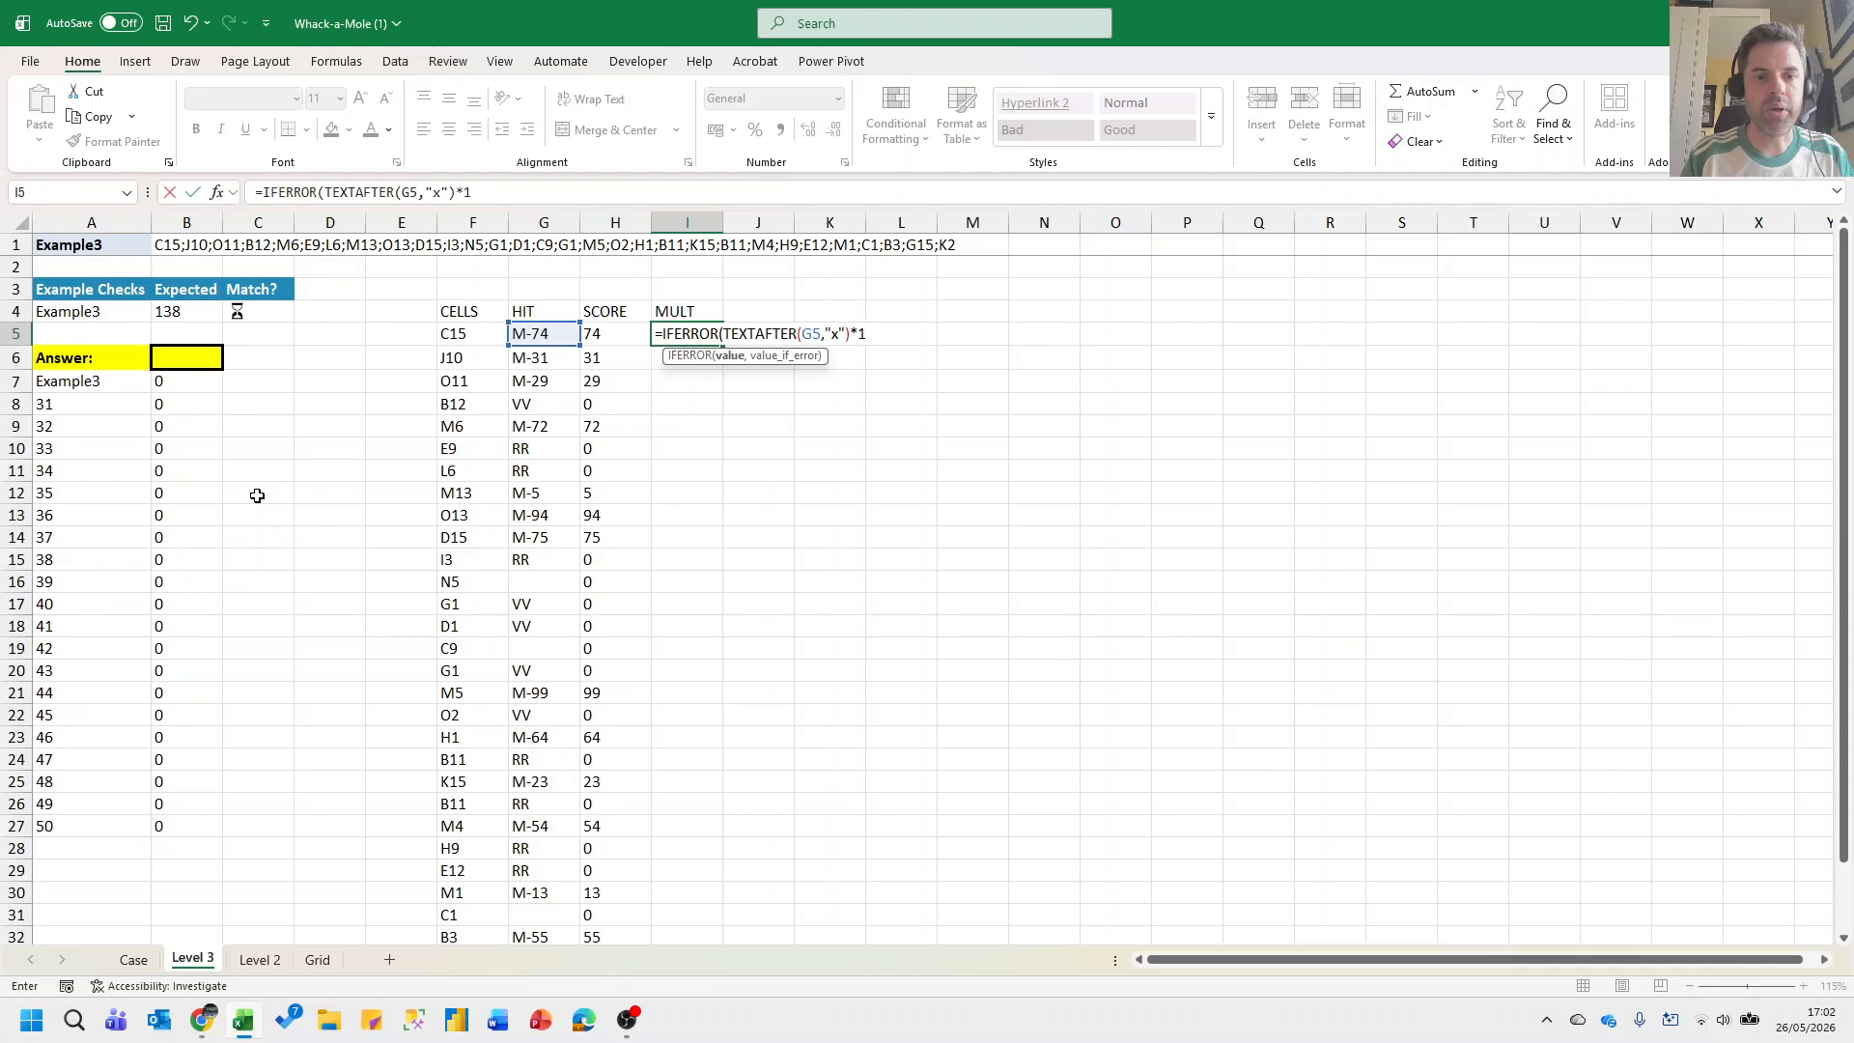
text(,)
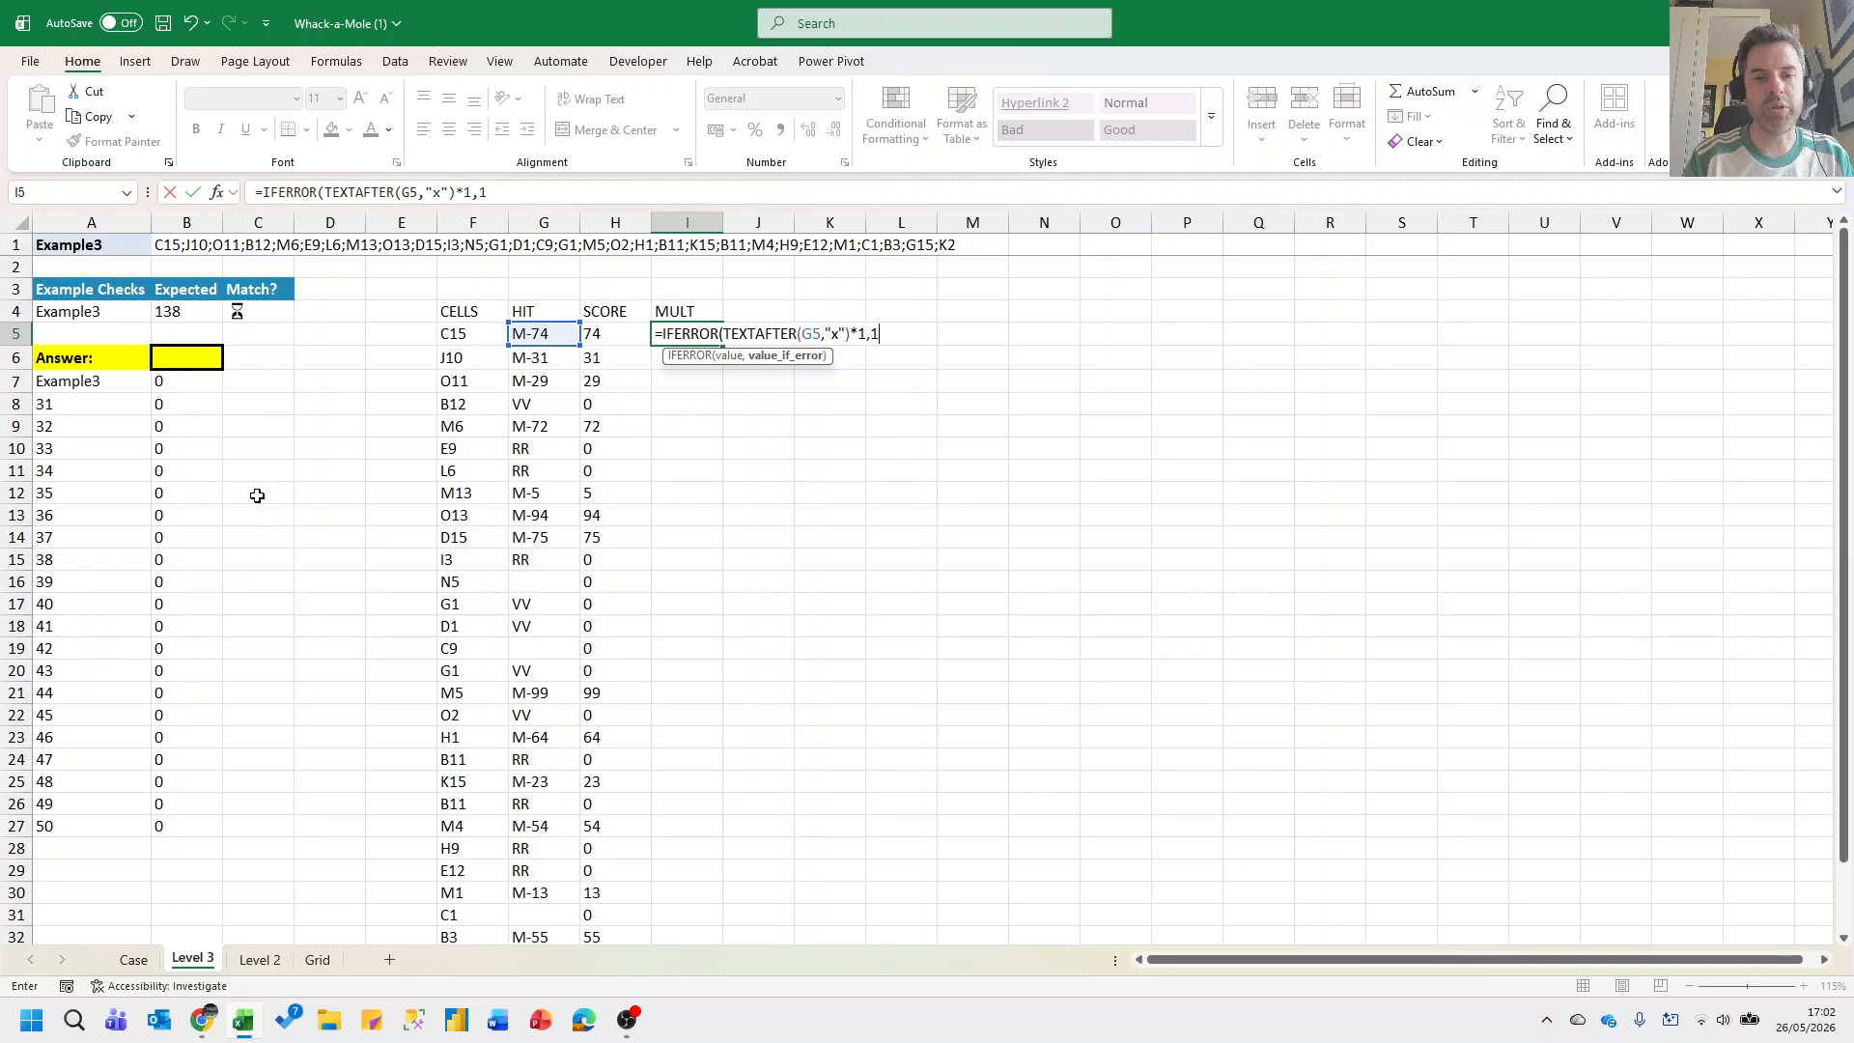
text(1,0))
key(Return)
Fill the MULT formula from I5 down to I34 and check it against the x5 hit in row 33.
key(Up)
key(Left)
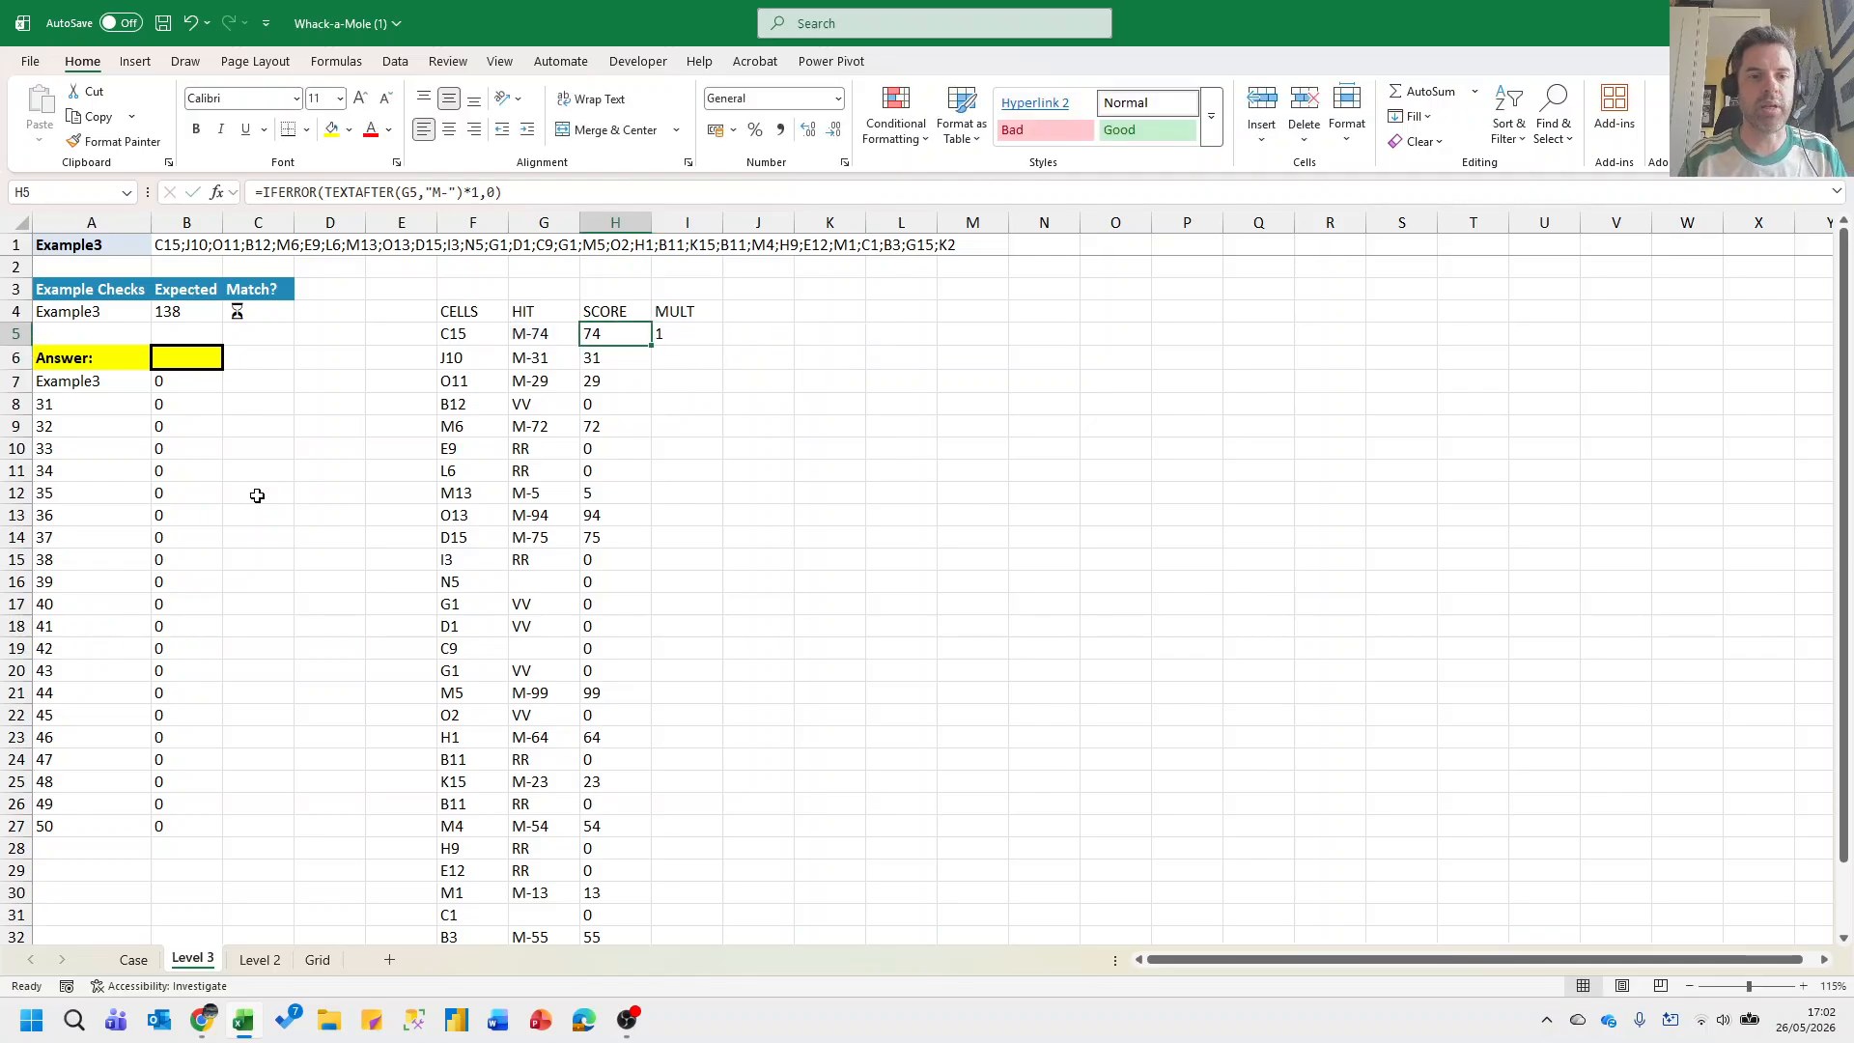
key(ctrl+Down)
key(Right)
key(ctrl+shift+Up)
key(ctrl+d)
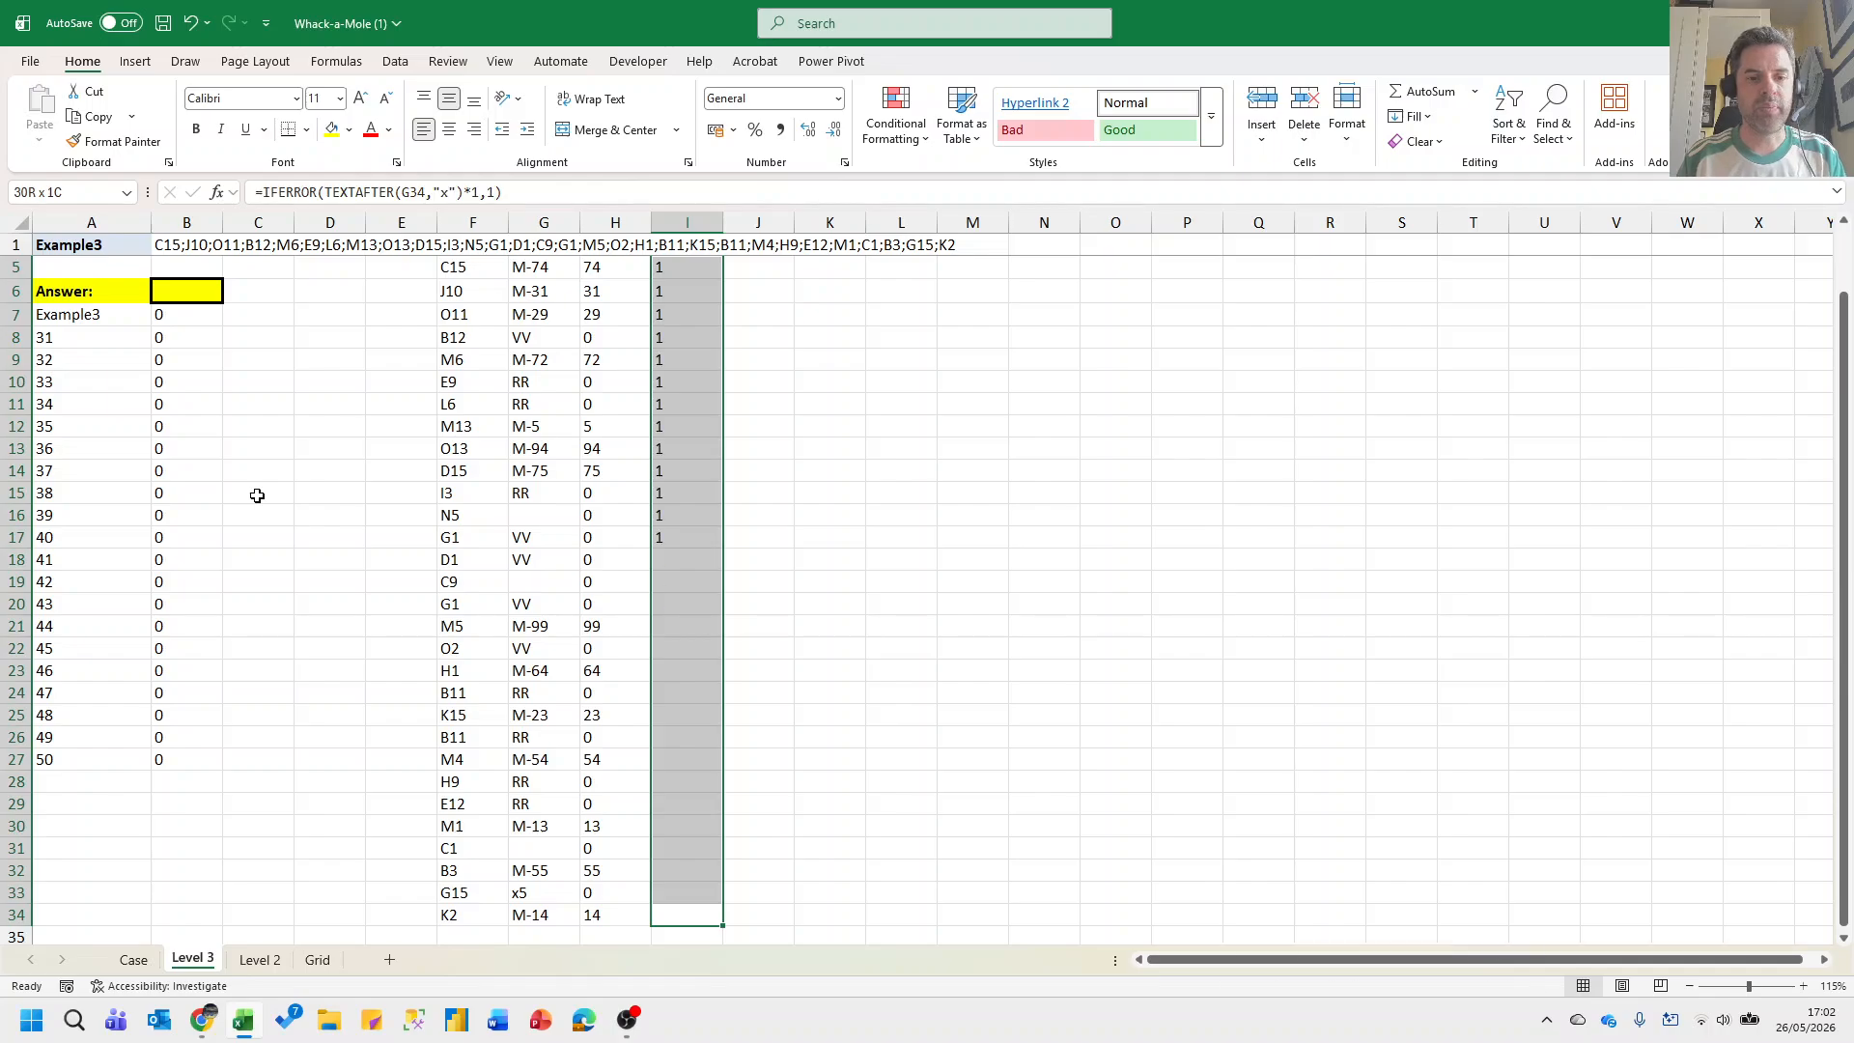
ctrl+scroll(649, 447, down, 1)
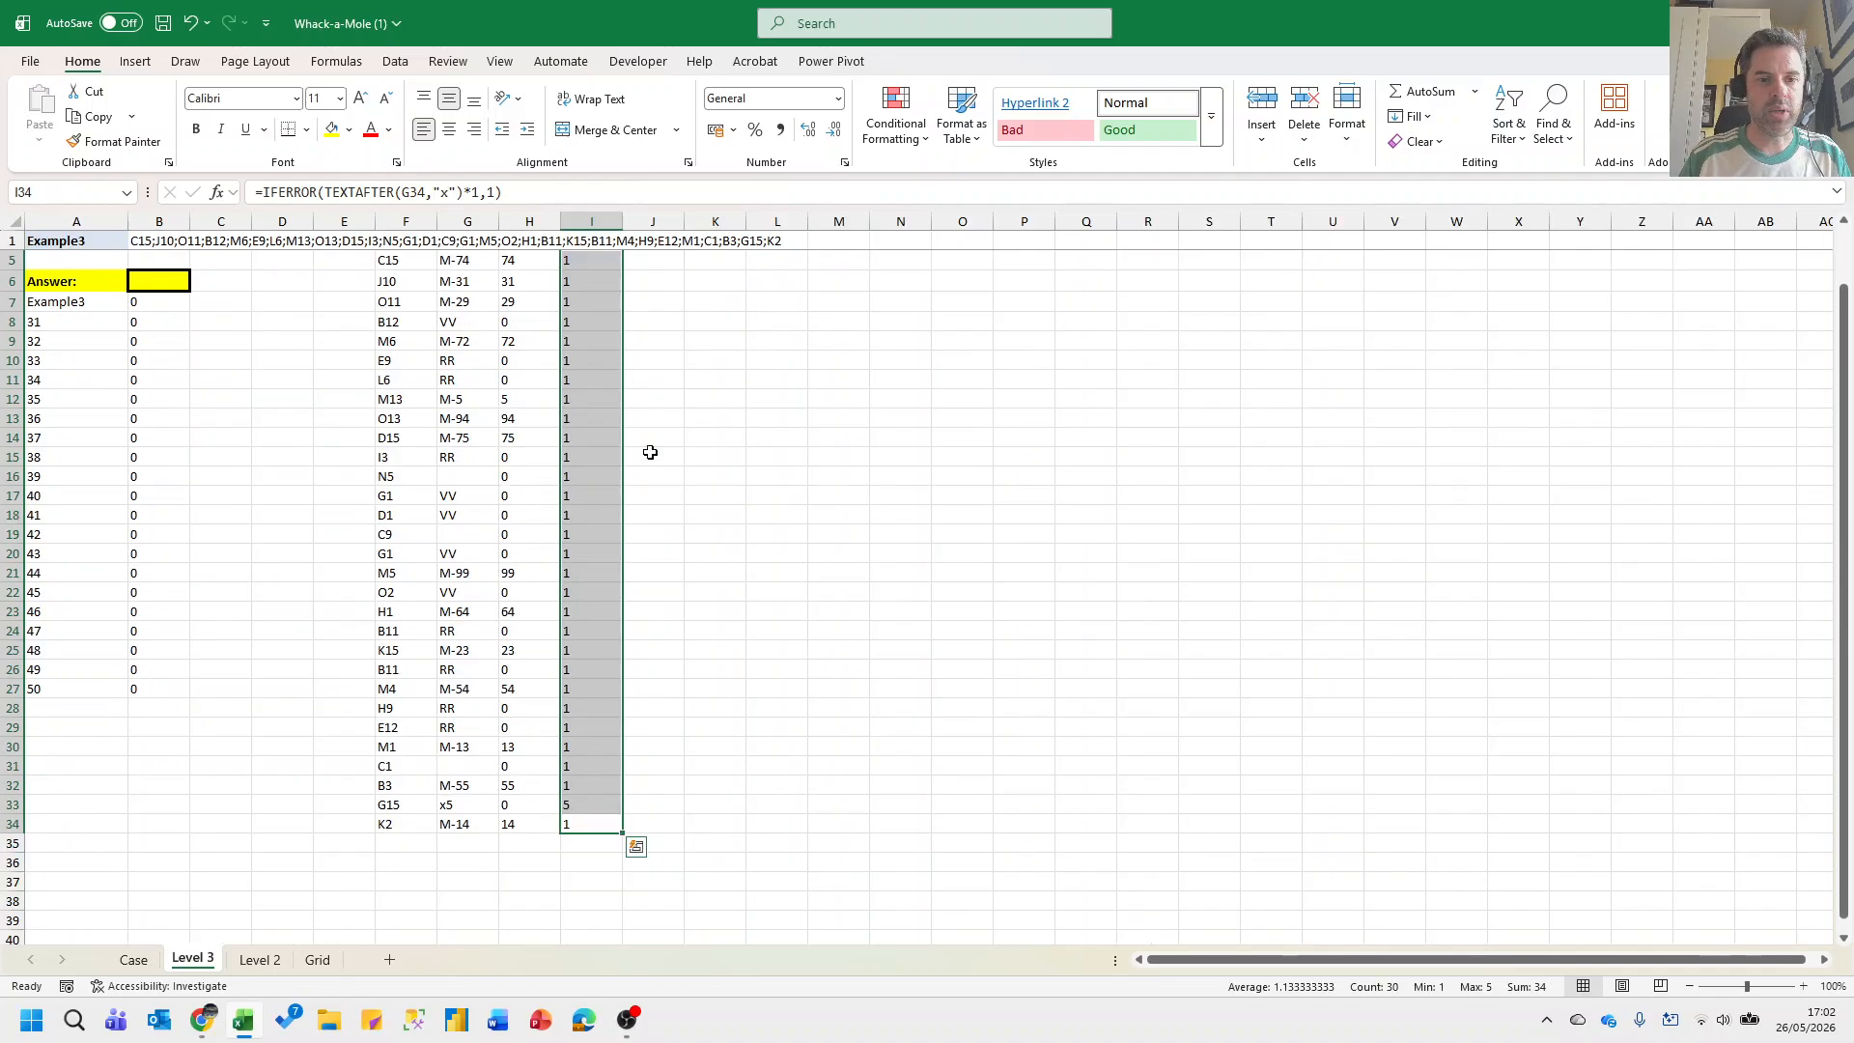
scroll(642, 512, up, 1)
click(639, 590)
click(477, 865)
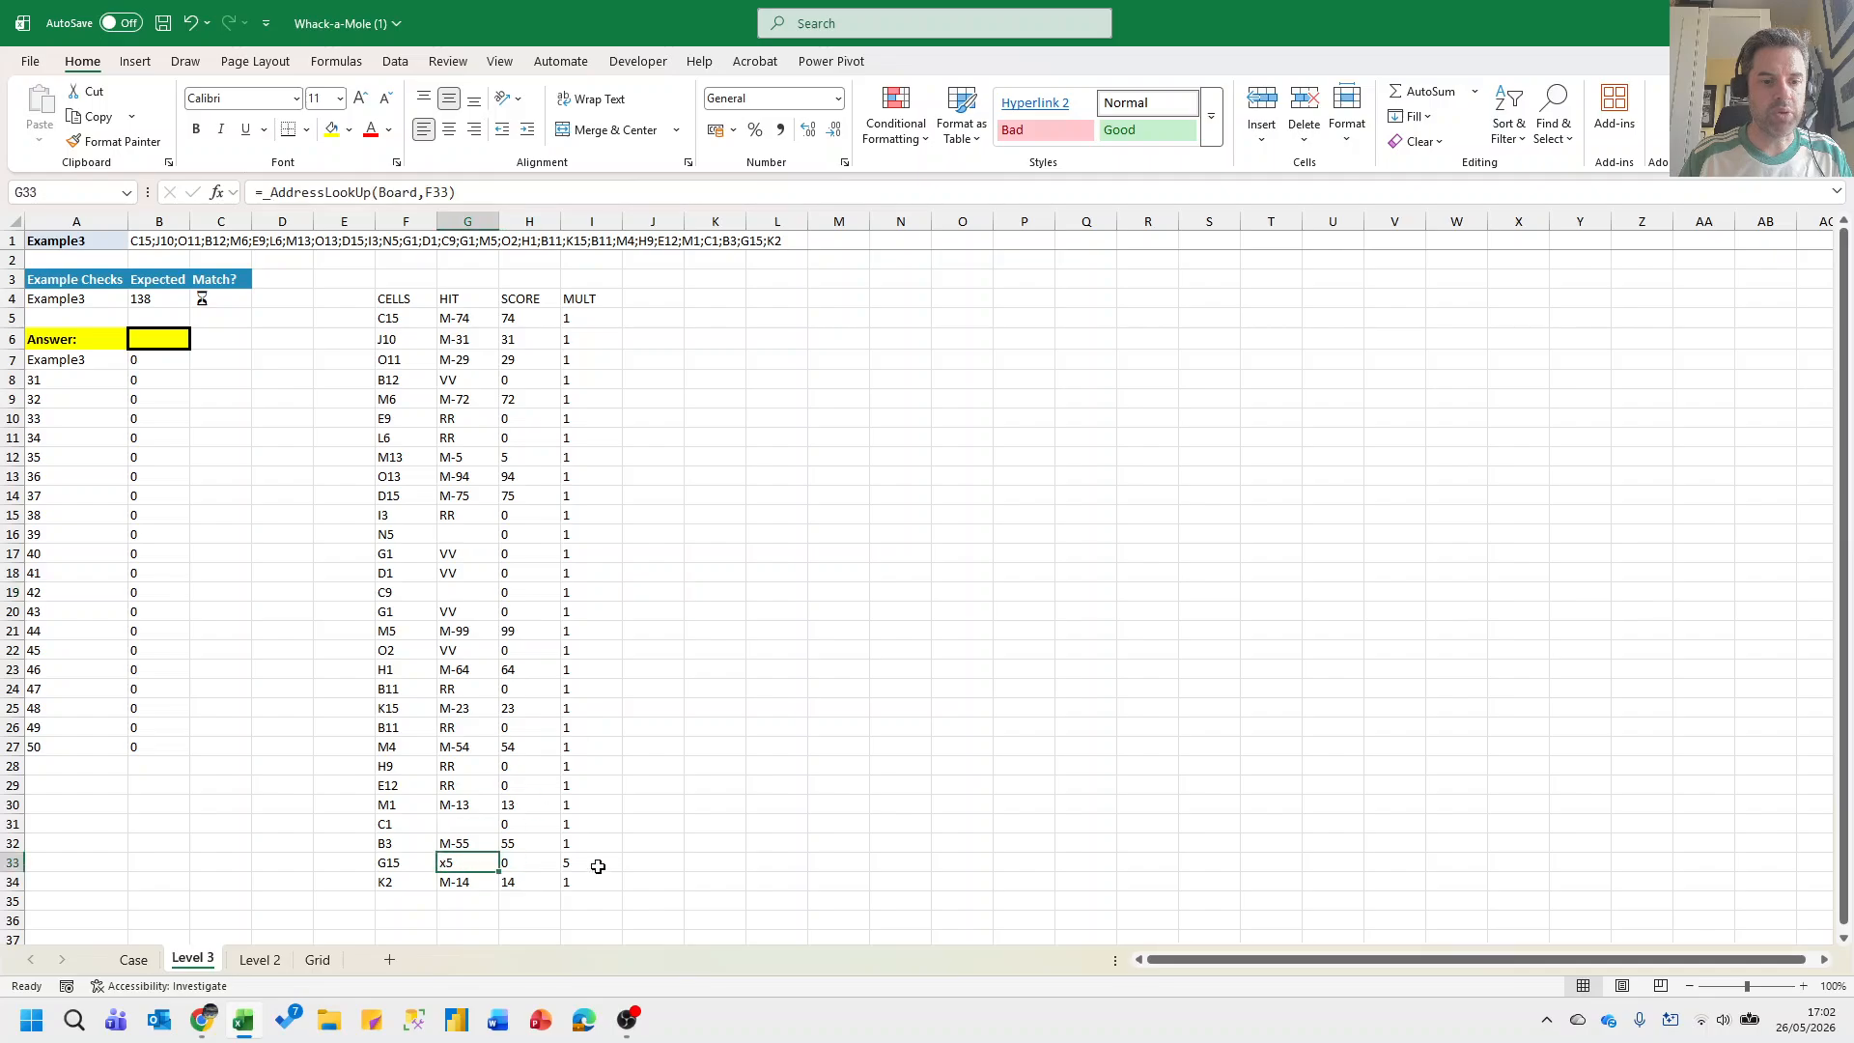
click(593, 862)
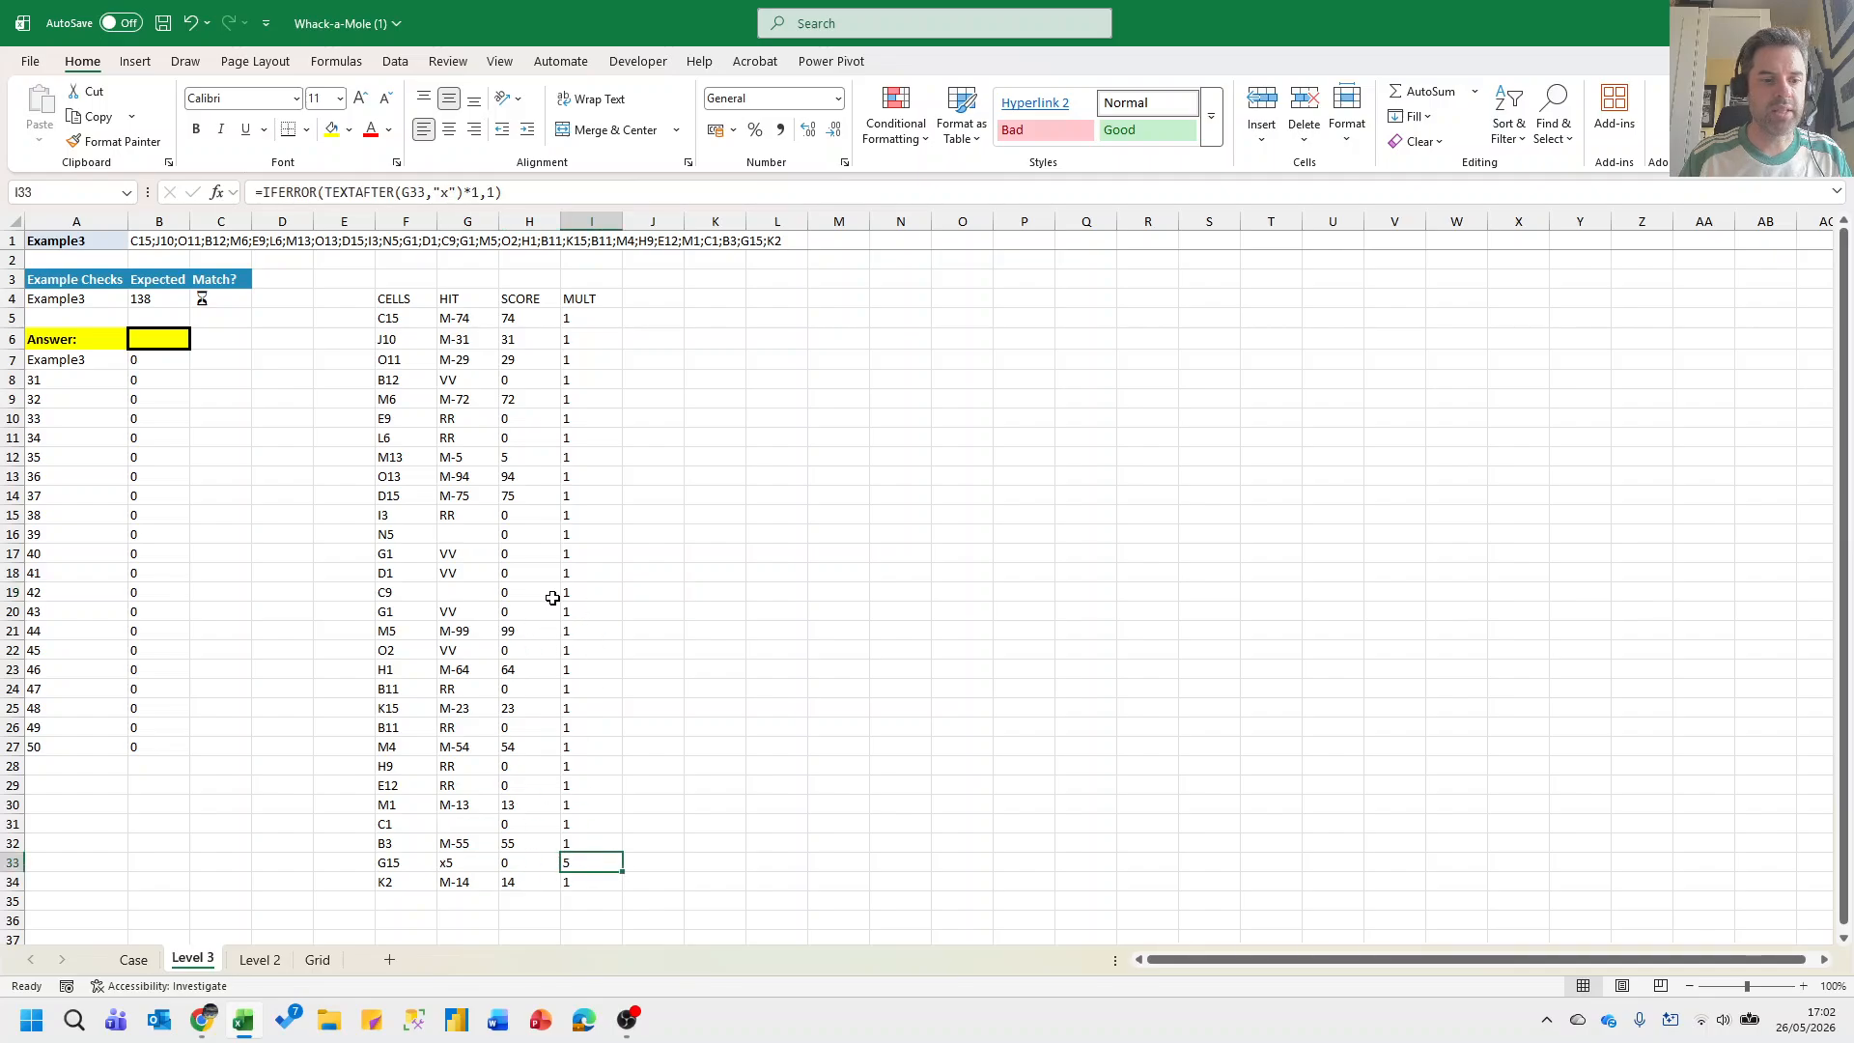
Review the Level 3 question and the multiplier, reset and blank rules in the Case sheet's instructions.
key(ctrl+Page_Up)
scroll(552, 598, up, 10)
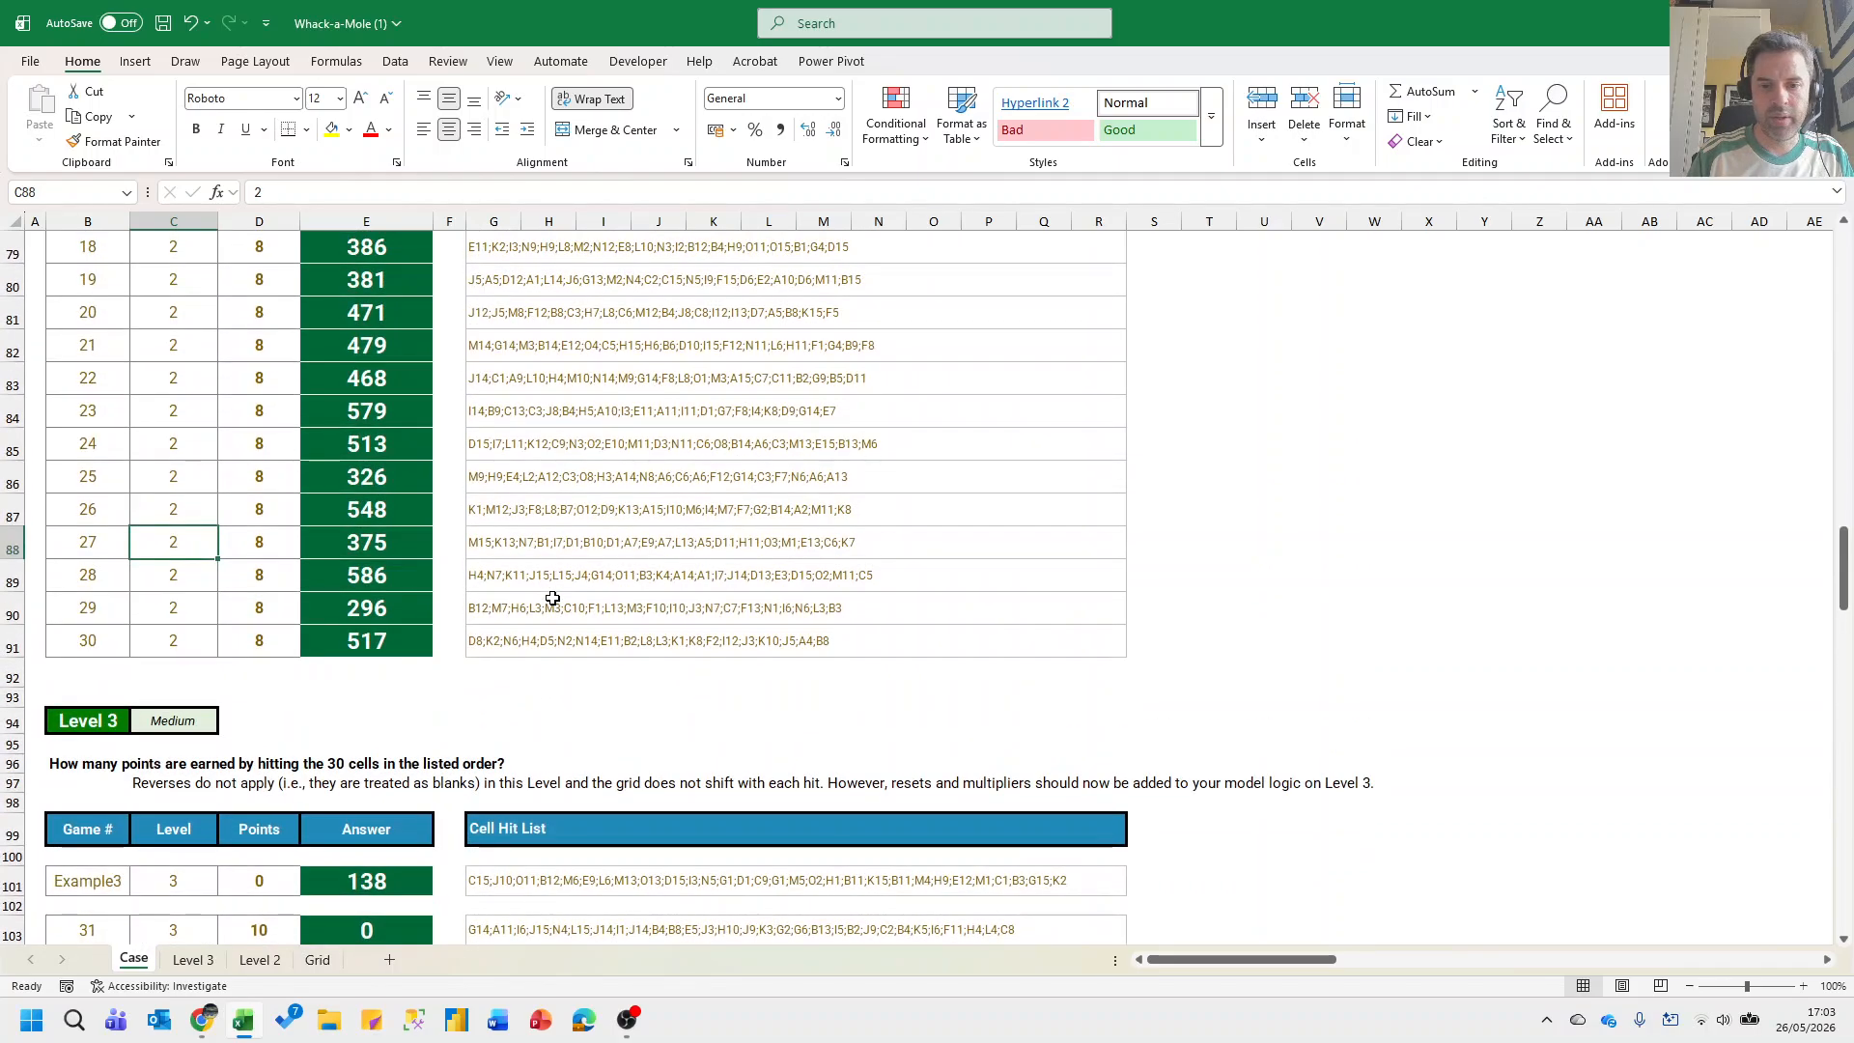
key(Down)
key(Down)
key(Down)
key(Down)
key(Down)
key(Down)
key(Down)
key(Down)
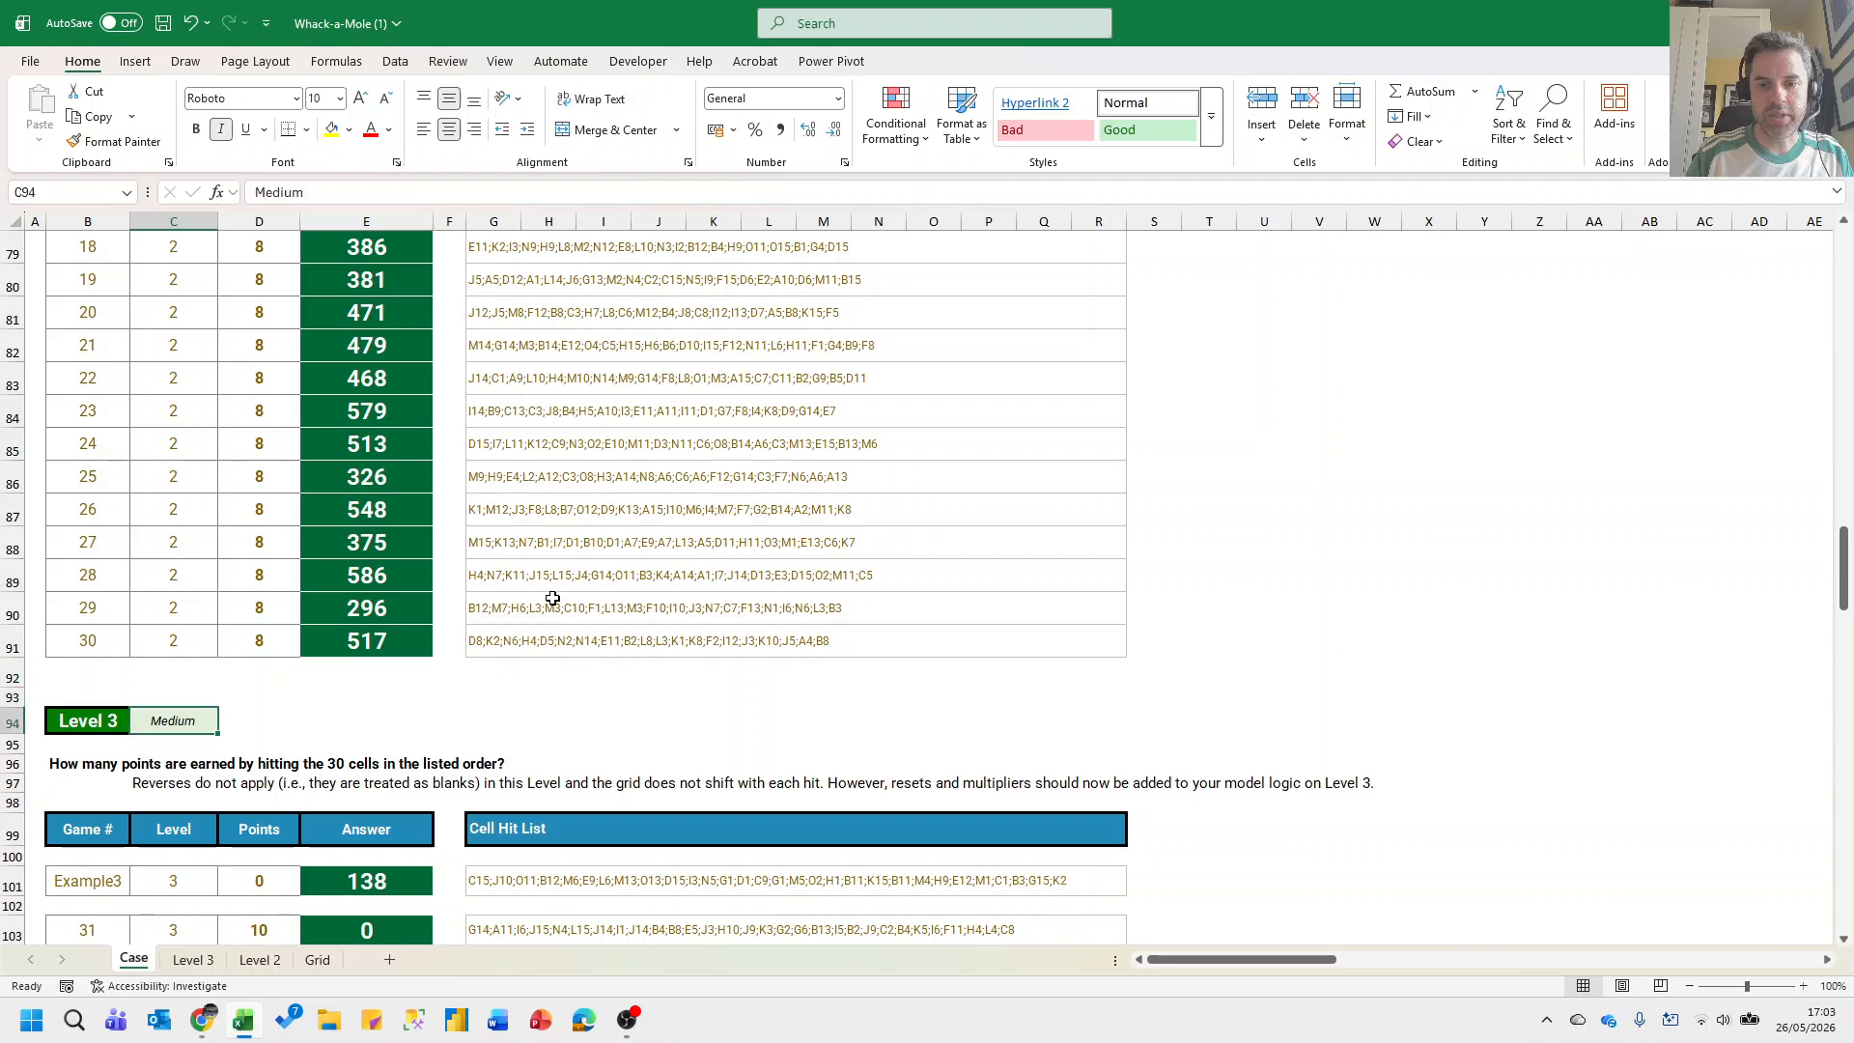
key(Page_Up)
key(Page_Up)
key(Page_Up)
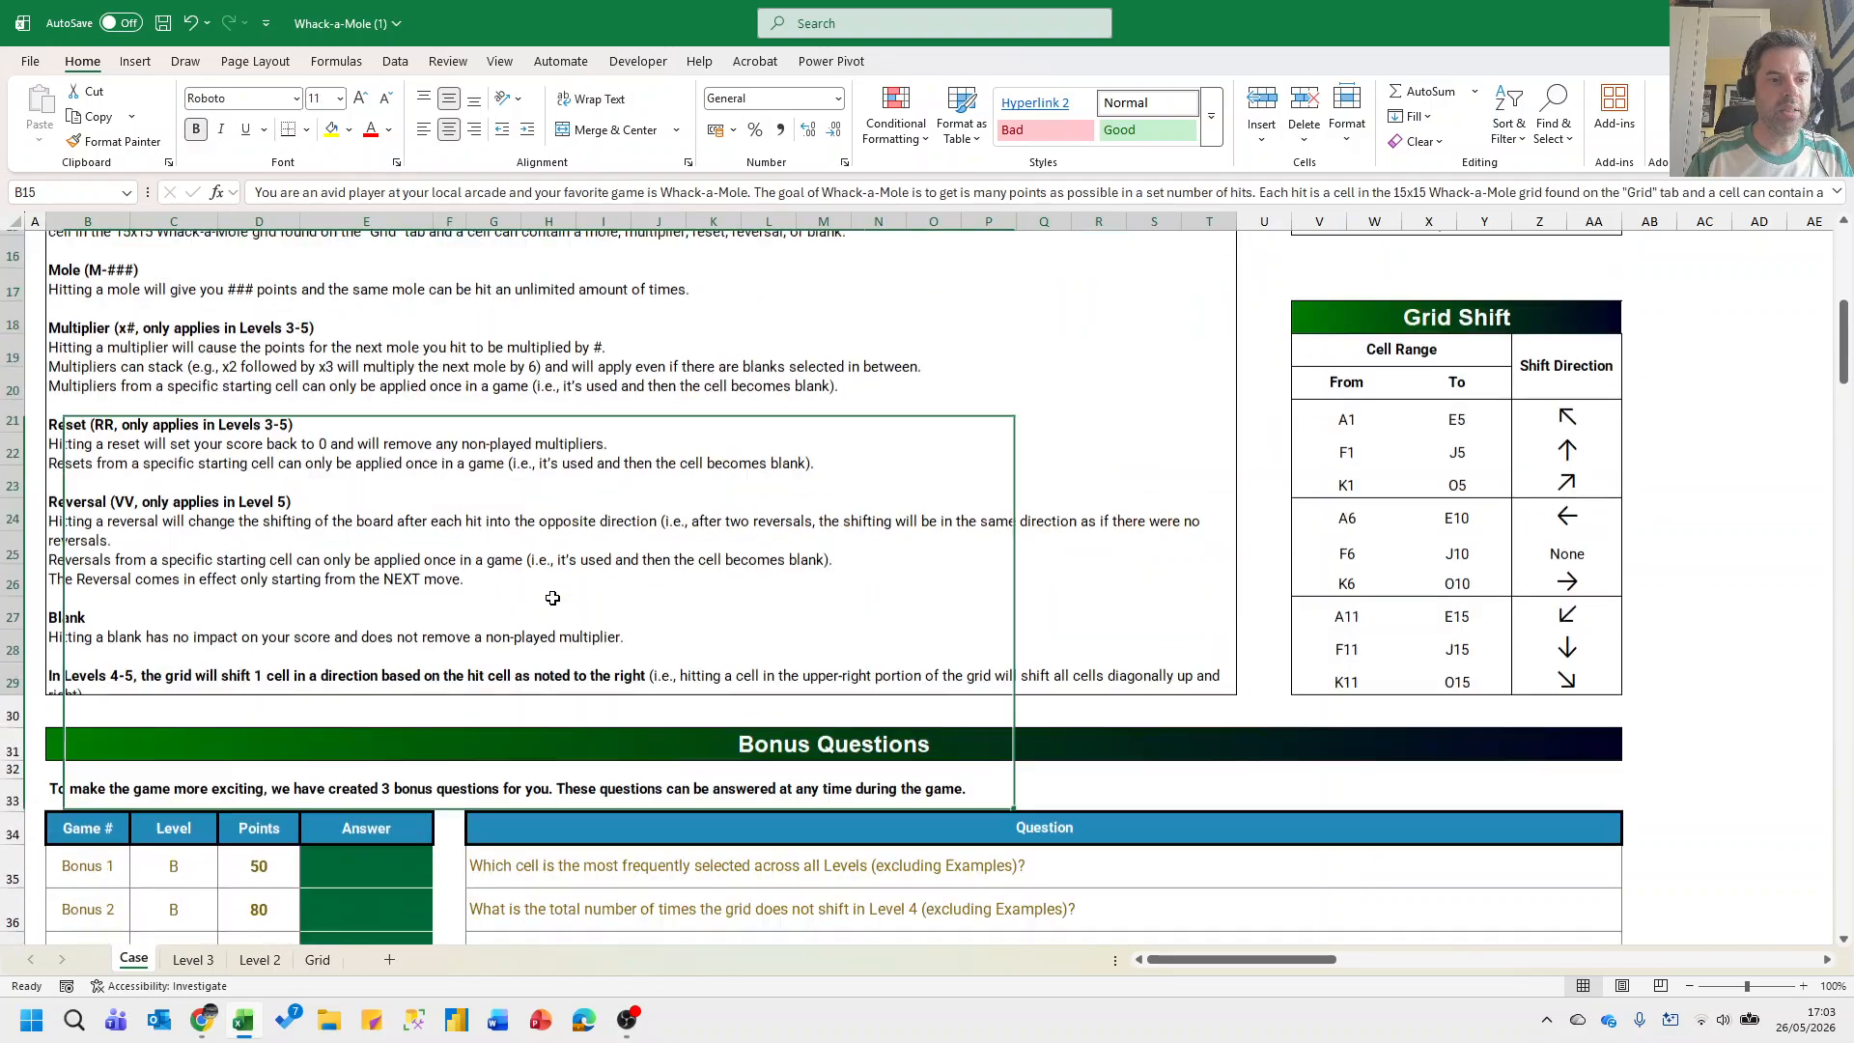
key(Down)
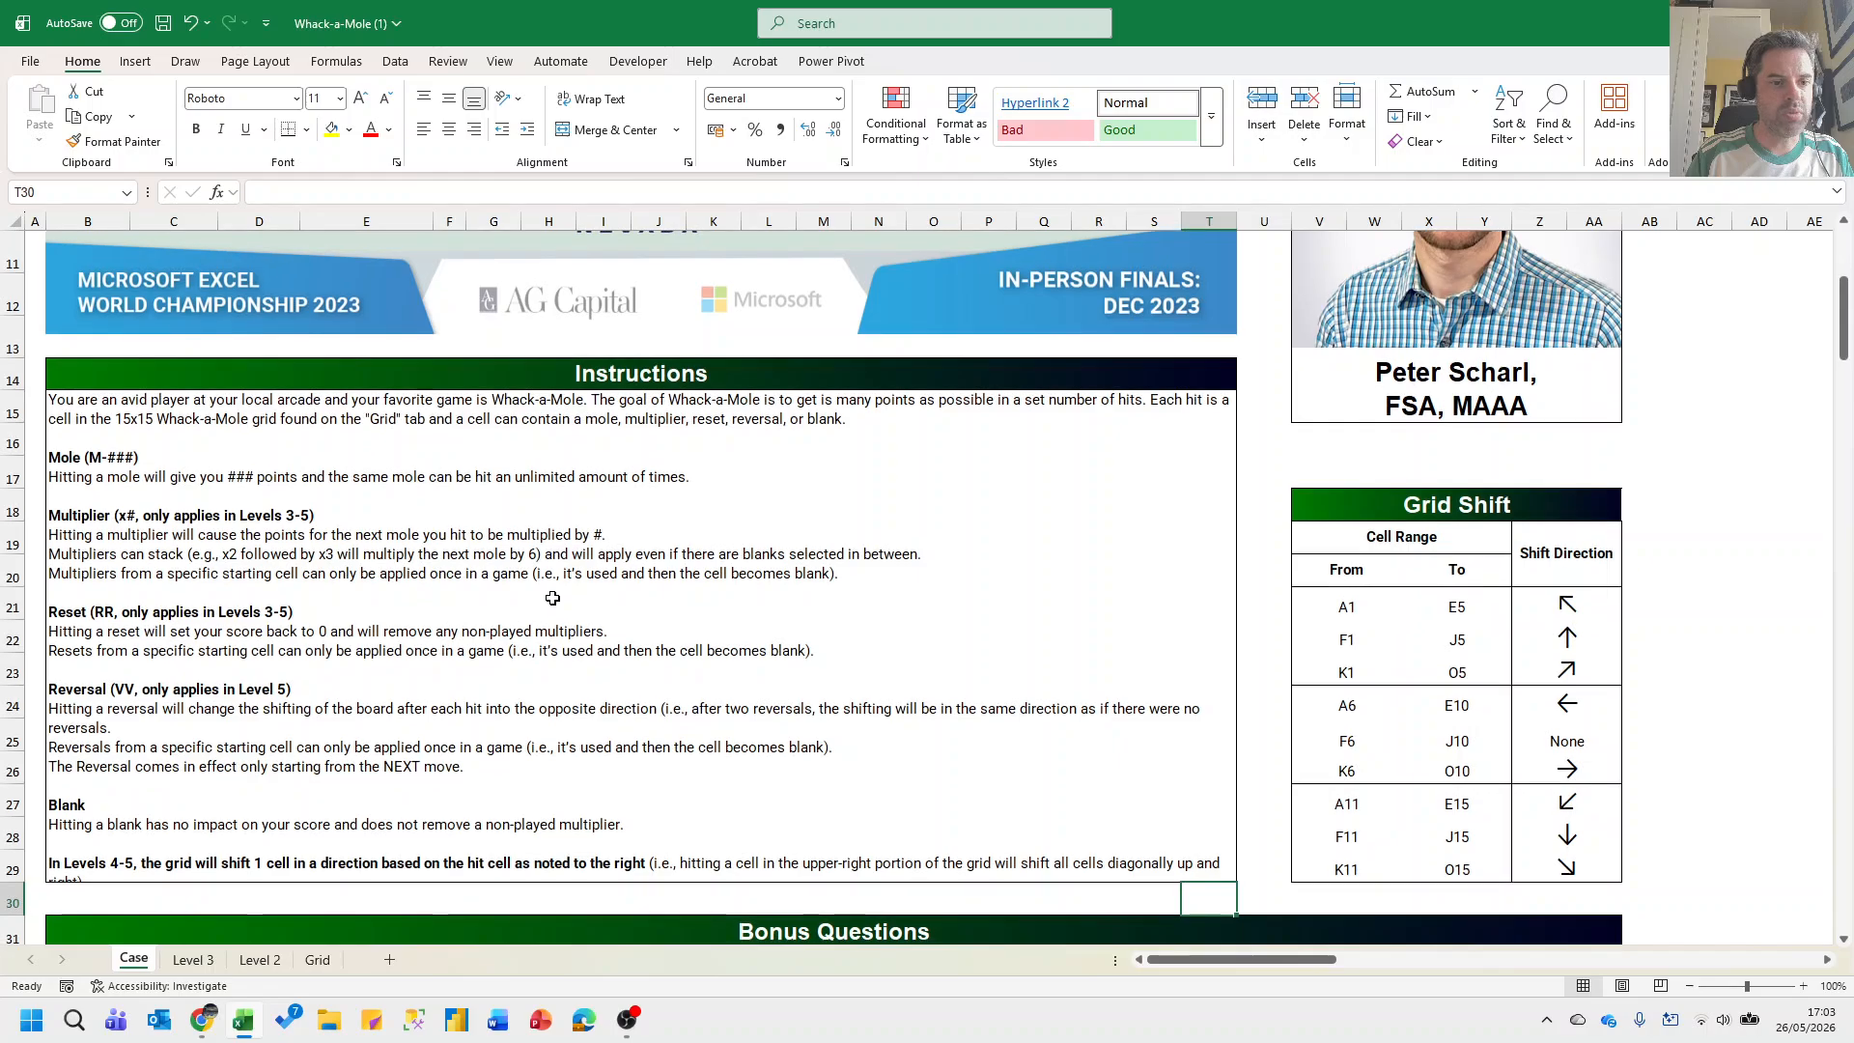
key(Left)
key(Left)
key(Left)
key(Left)
key(Left)
key(Left)
key(Left)
key(Left)
key(Left)
key(Left)
key(Left)
key(Left)
key(Left)
key(Up)
key(Up)
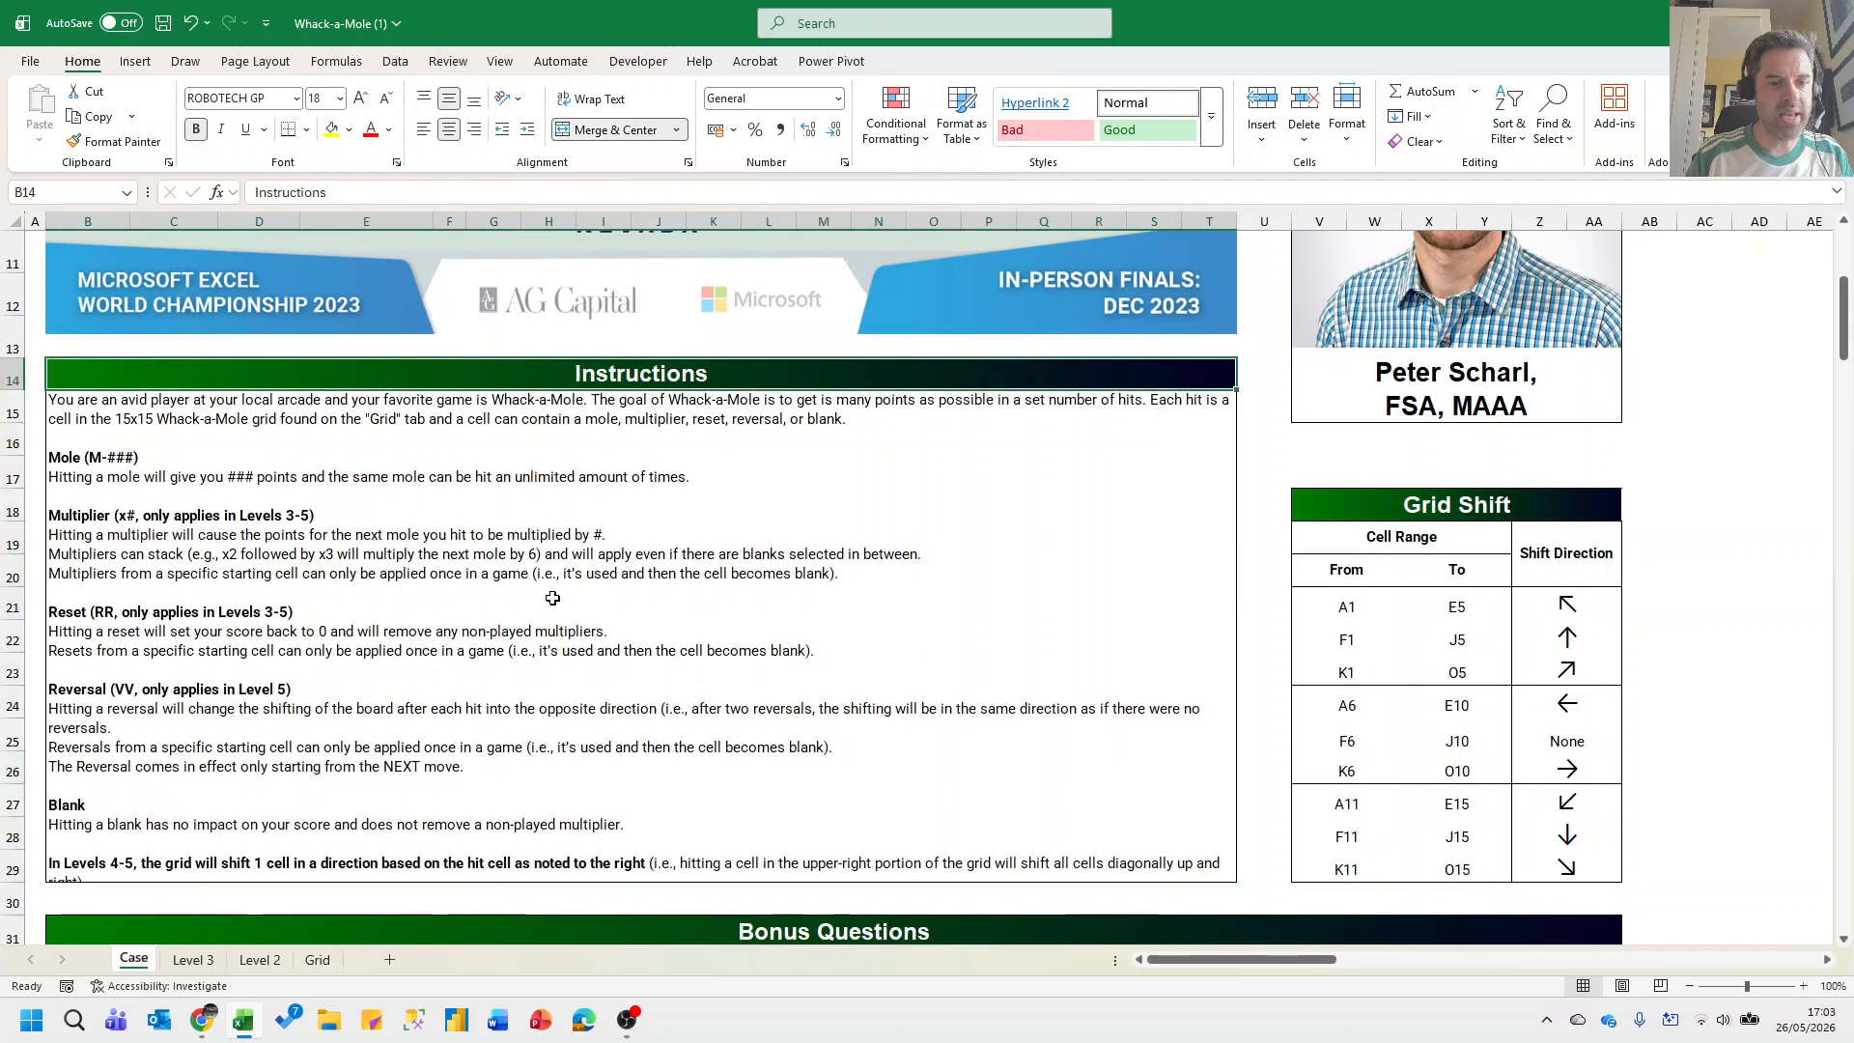
key(Down)
key(Down)
key(Up)
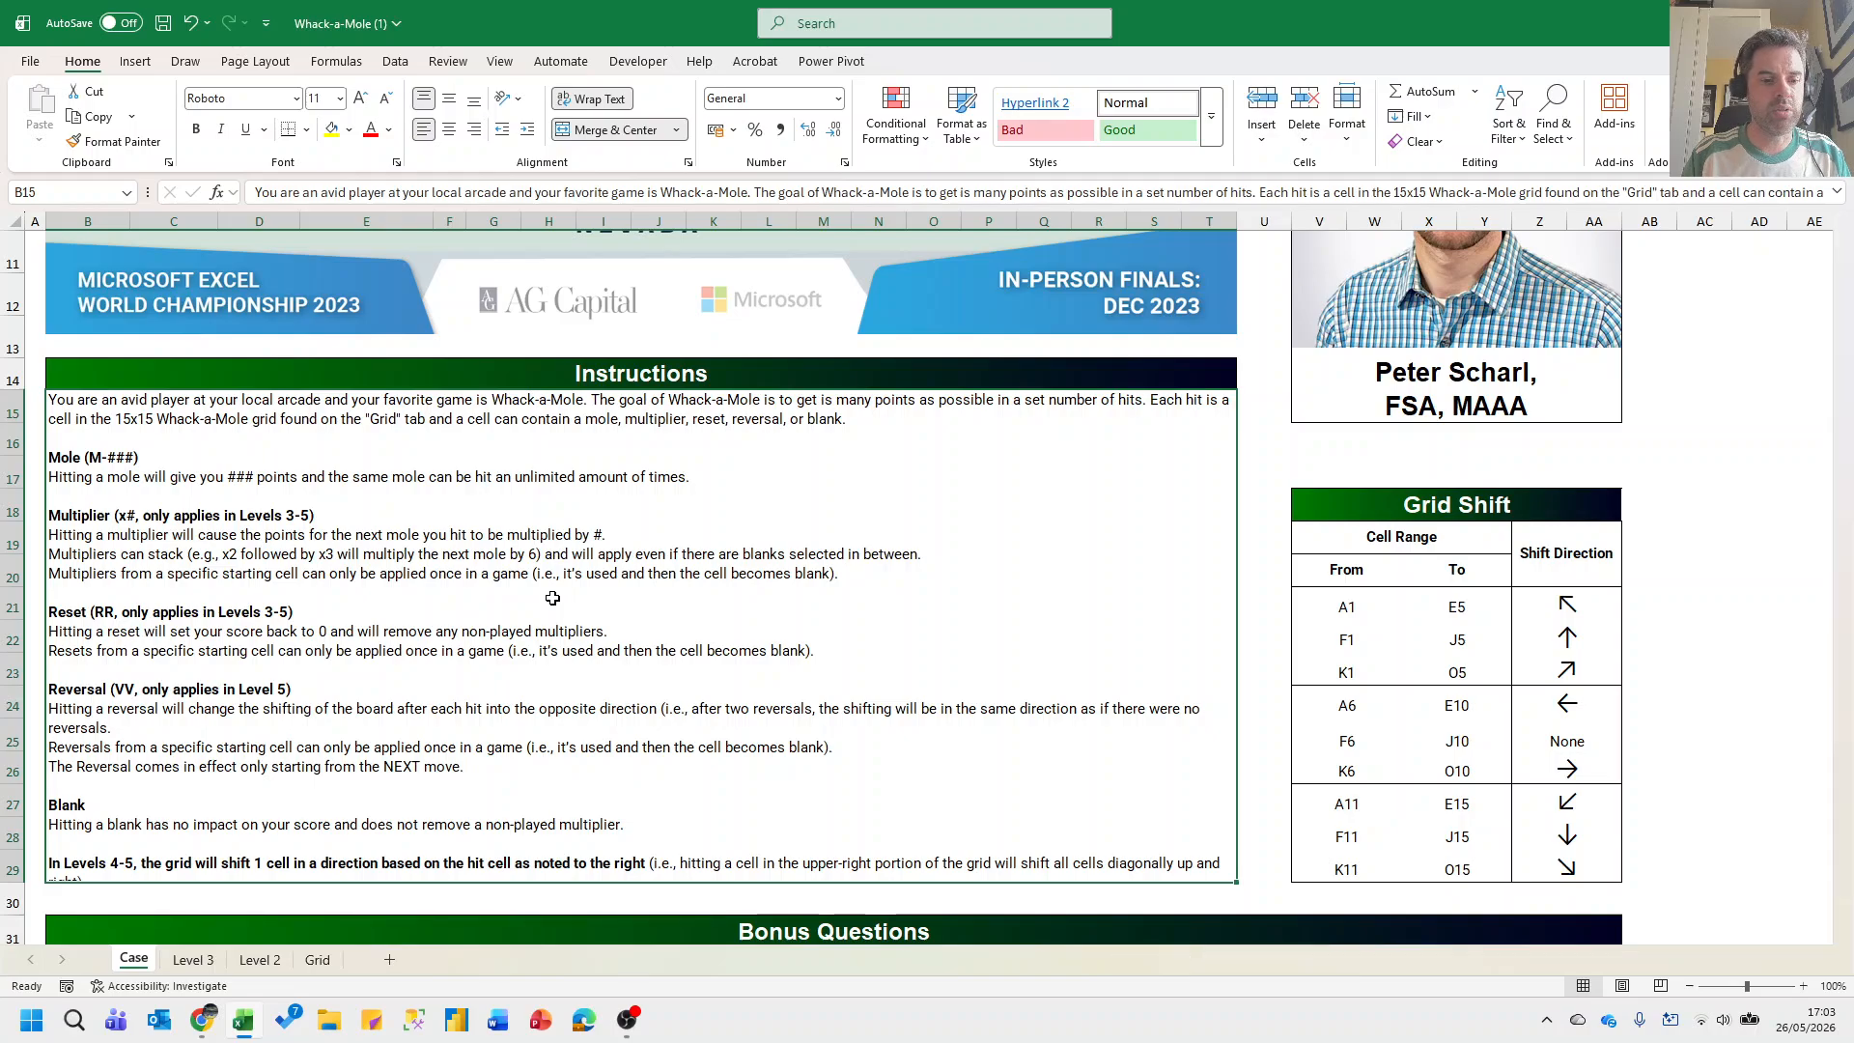
Insert two blank columns between CELLS and HIT on the Level 3 sheet.
key(ctrl+Page_Down)
key(Up)
key(Up)
key(Up)
key(Up)
key(Up)
key(Up)
key(Up)
key(Up)
key(Up)
key(Up)
key(Up)
key(Up)
key(Up)
key(Up)
key(Up)
key(Up)
key(Up)
key(Up)
key(Up)
key(Up)
key(Up)
key(Up)
key(Up)
key(Up)
key(Up)
key(Up)
key(Up)
key(Up)
key(Up)
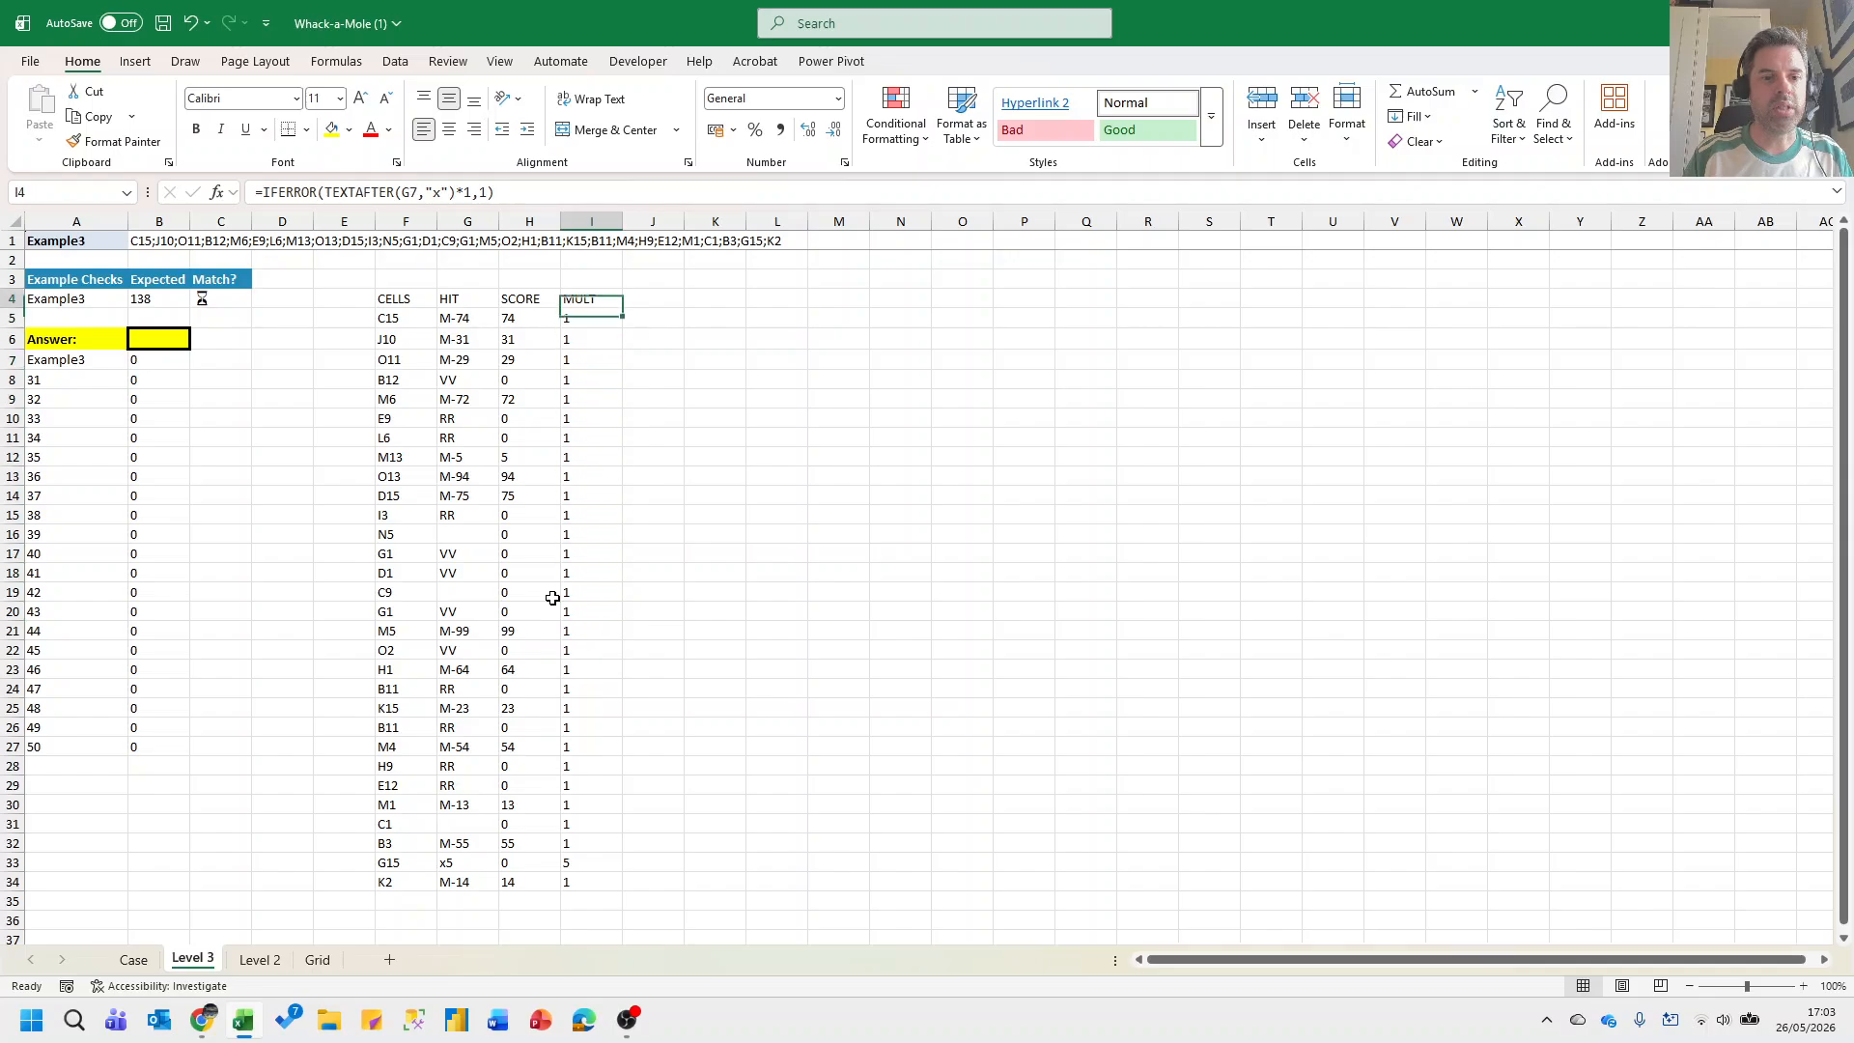
key(Left)
key(Left)
key(Down)
key(alt+i)
key(c)
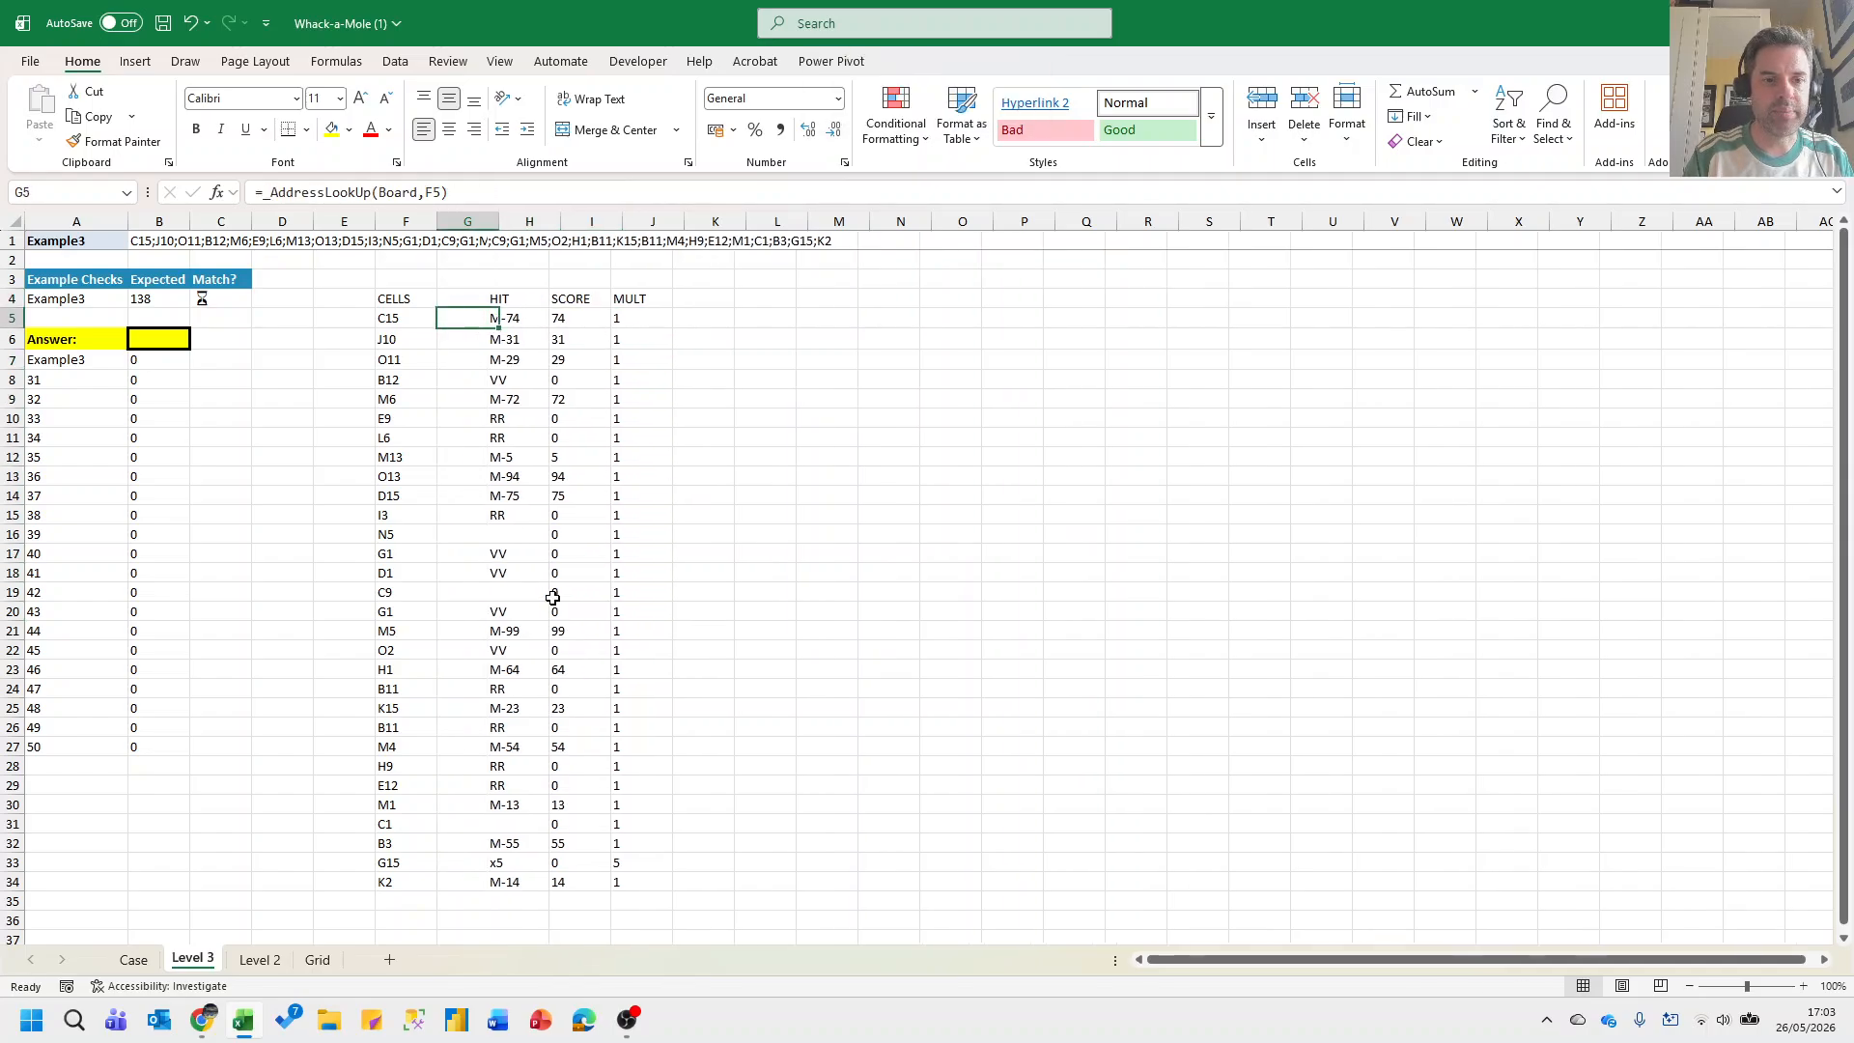
key(alt+i)
key(c)
key(Up)
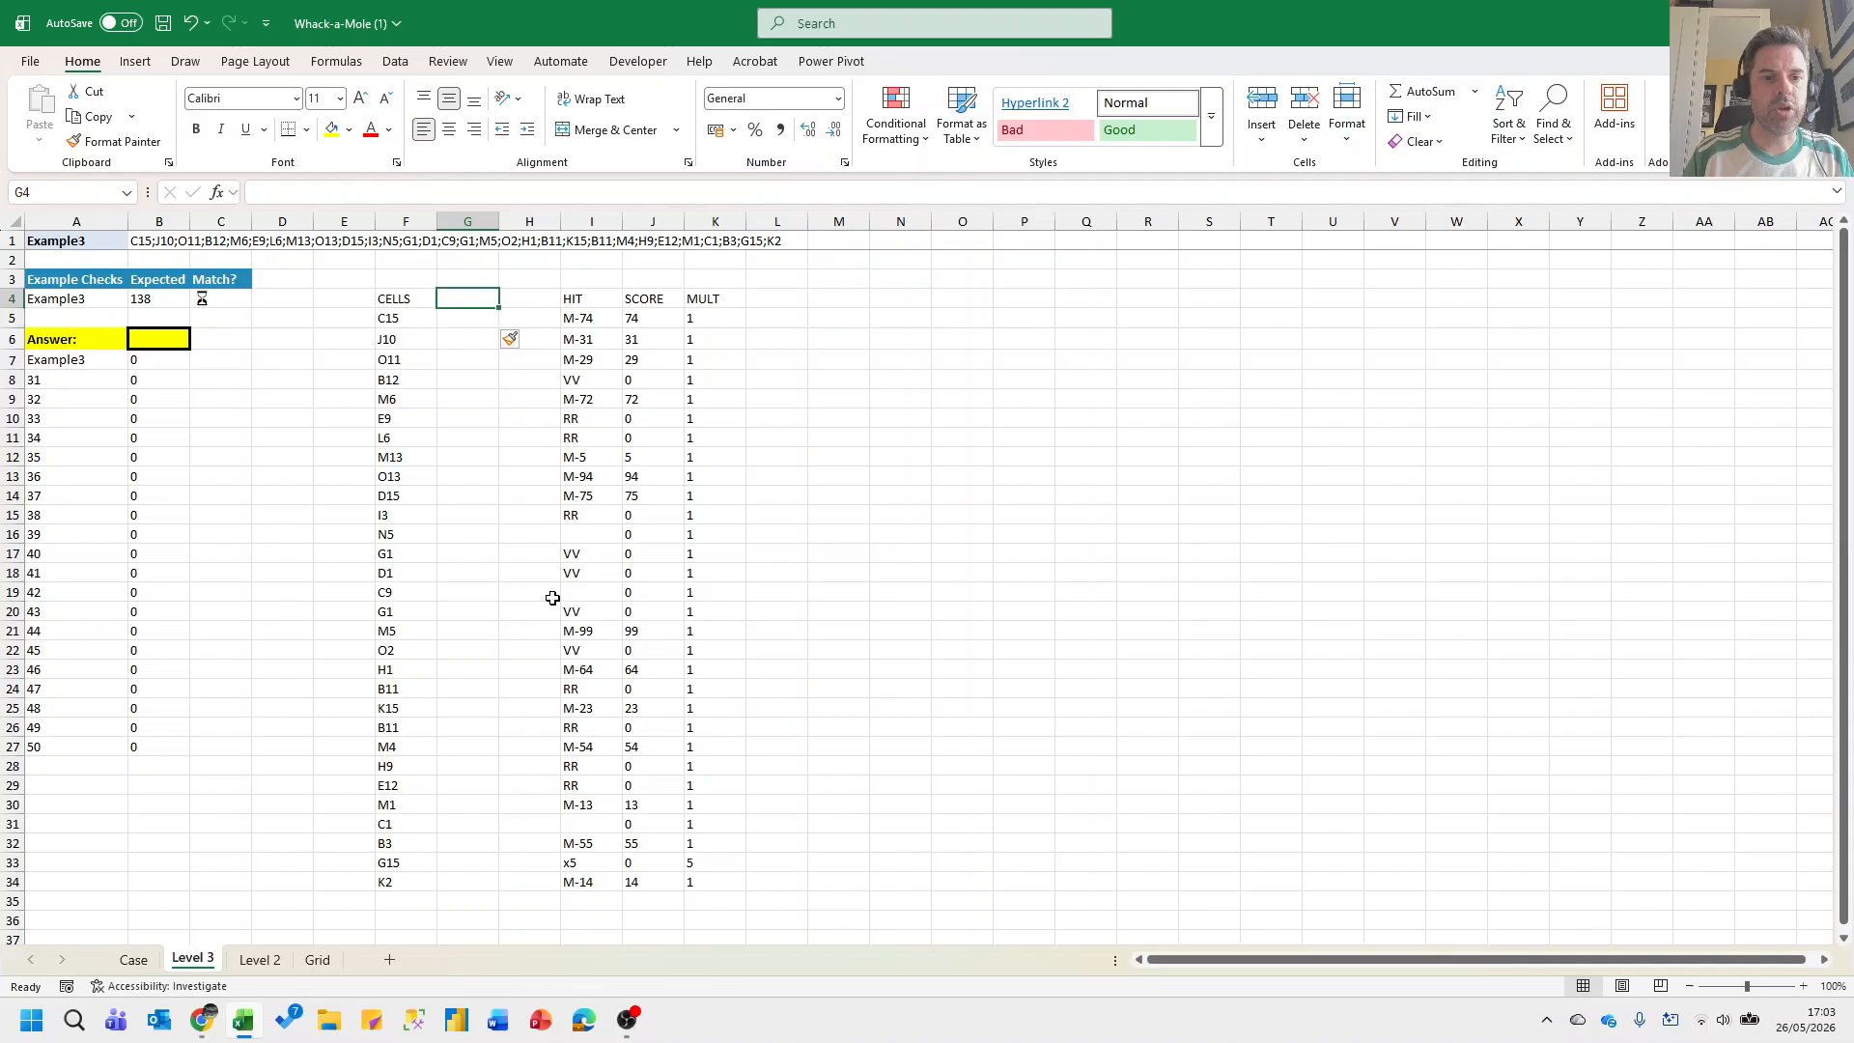
Highlight duplicate values in the CELLS list F5:F34 with a light red conditional format.
key(Down)
key(Left)
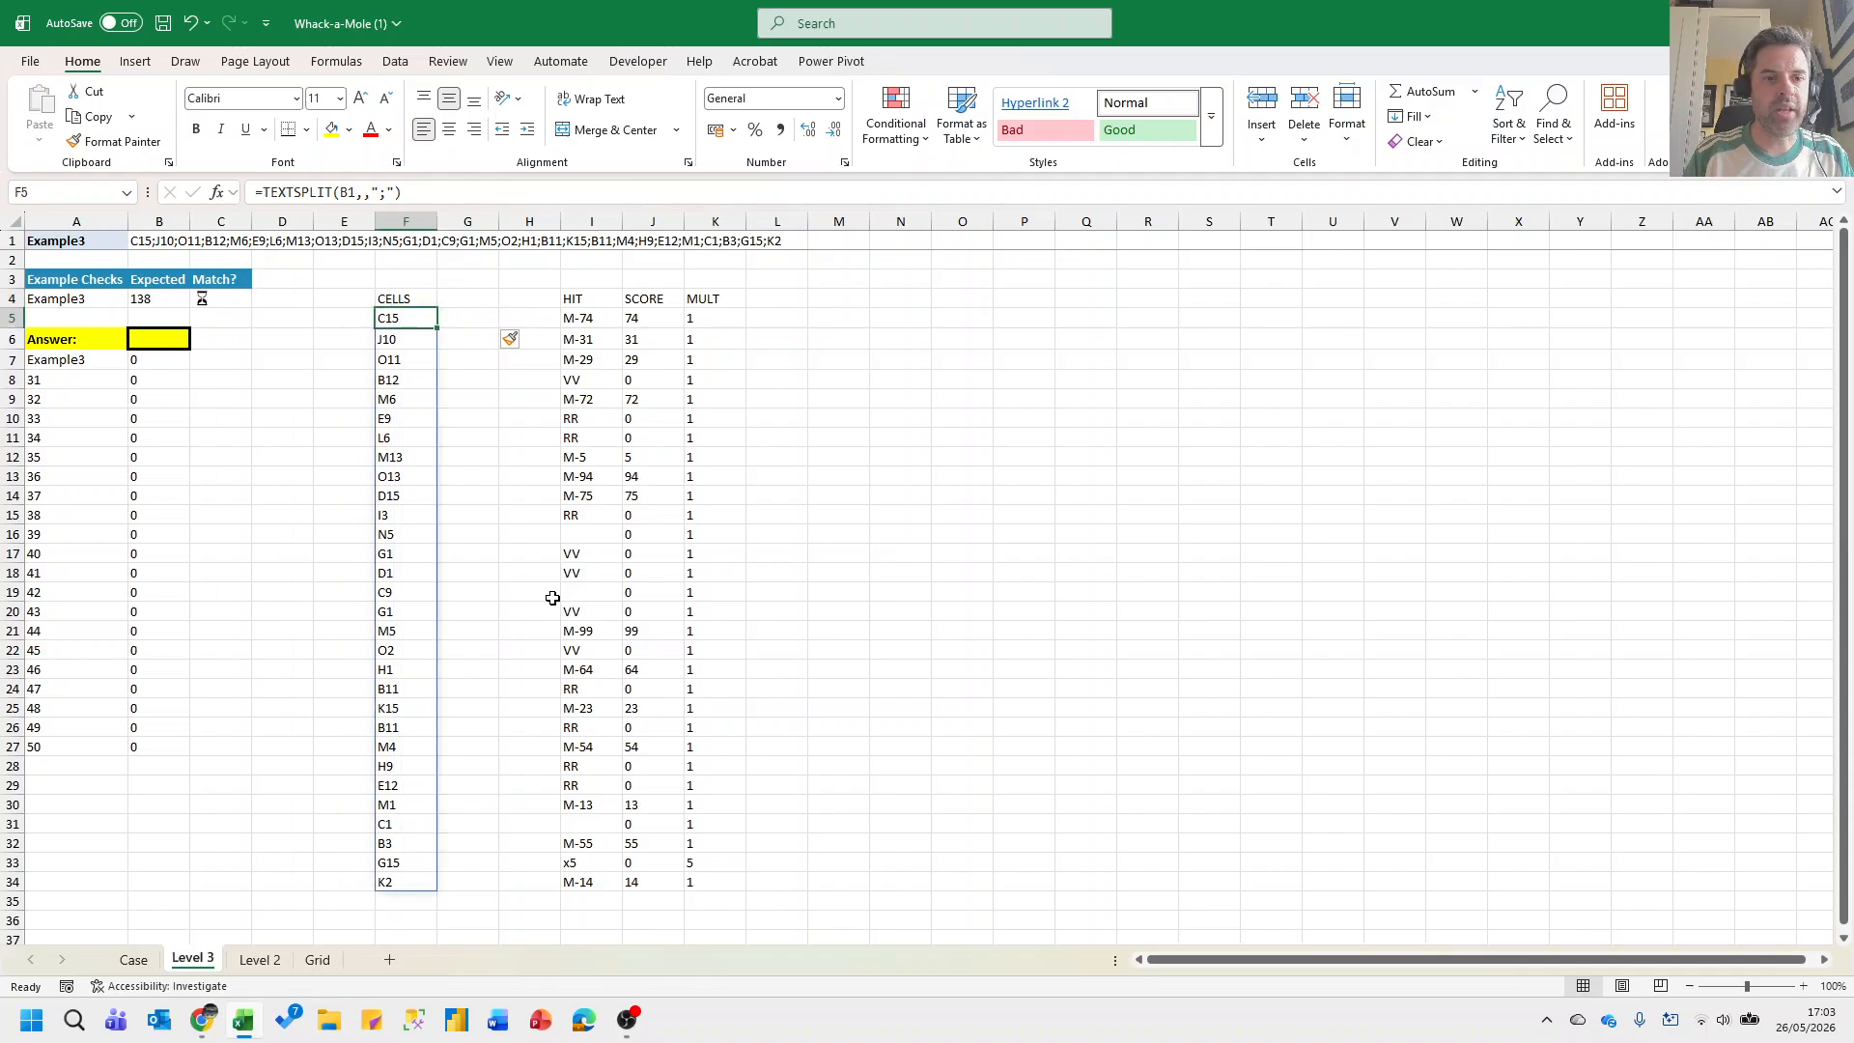
key(ctrl+shift+Down)
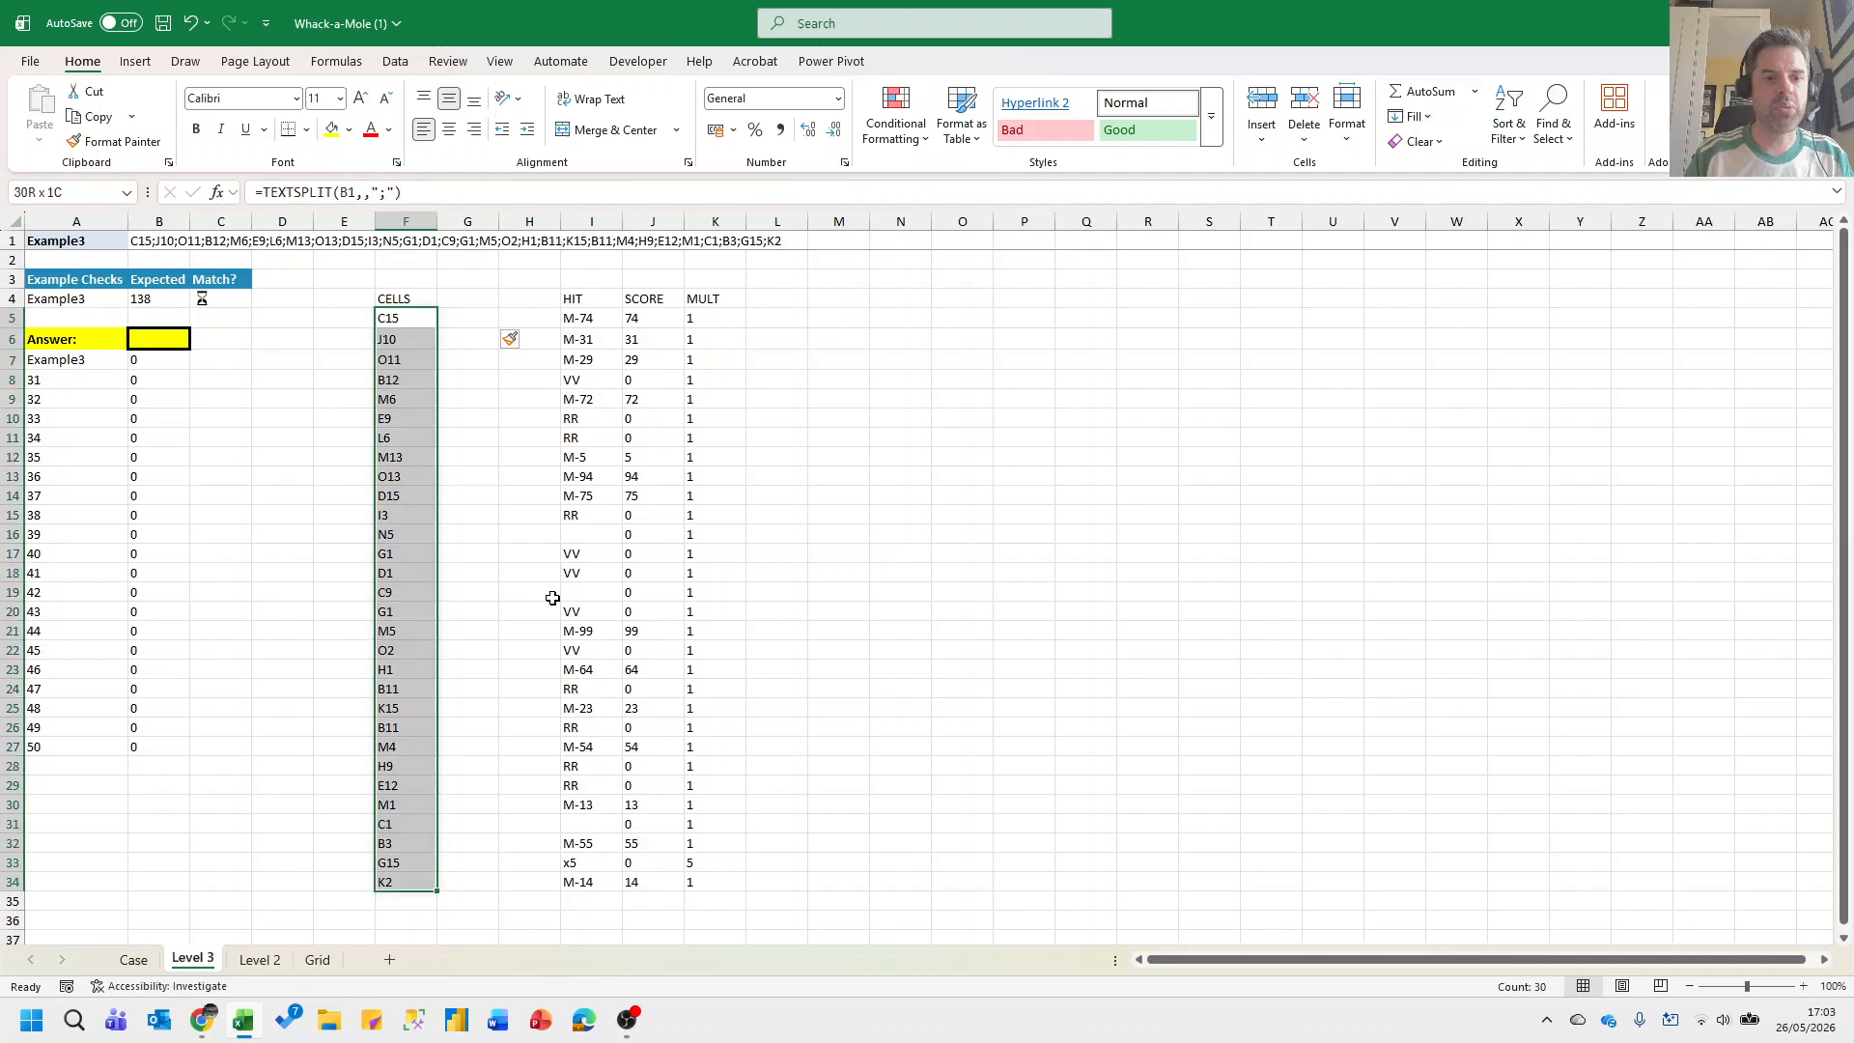
click(896, 113)
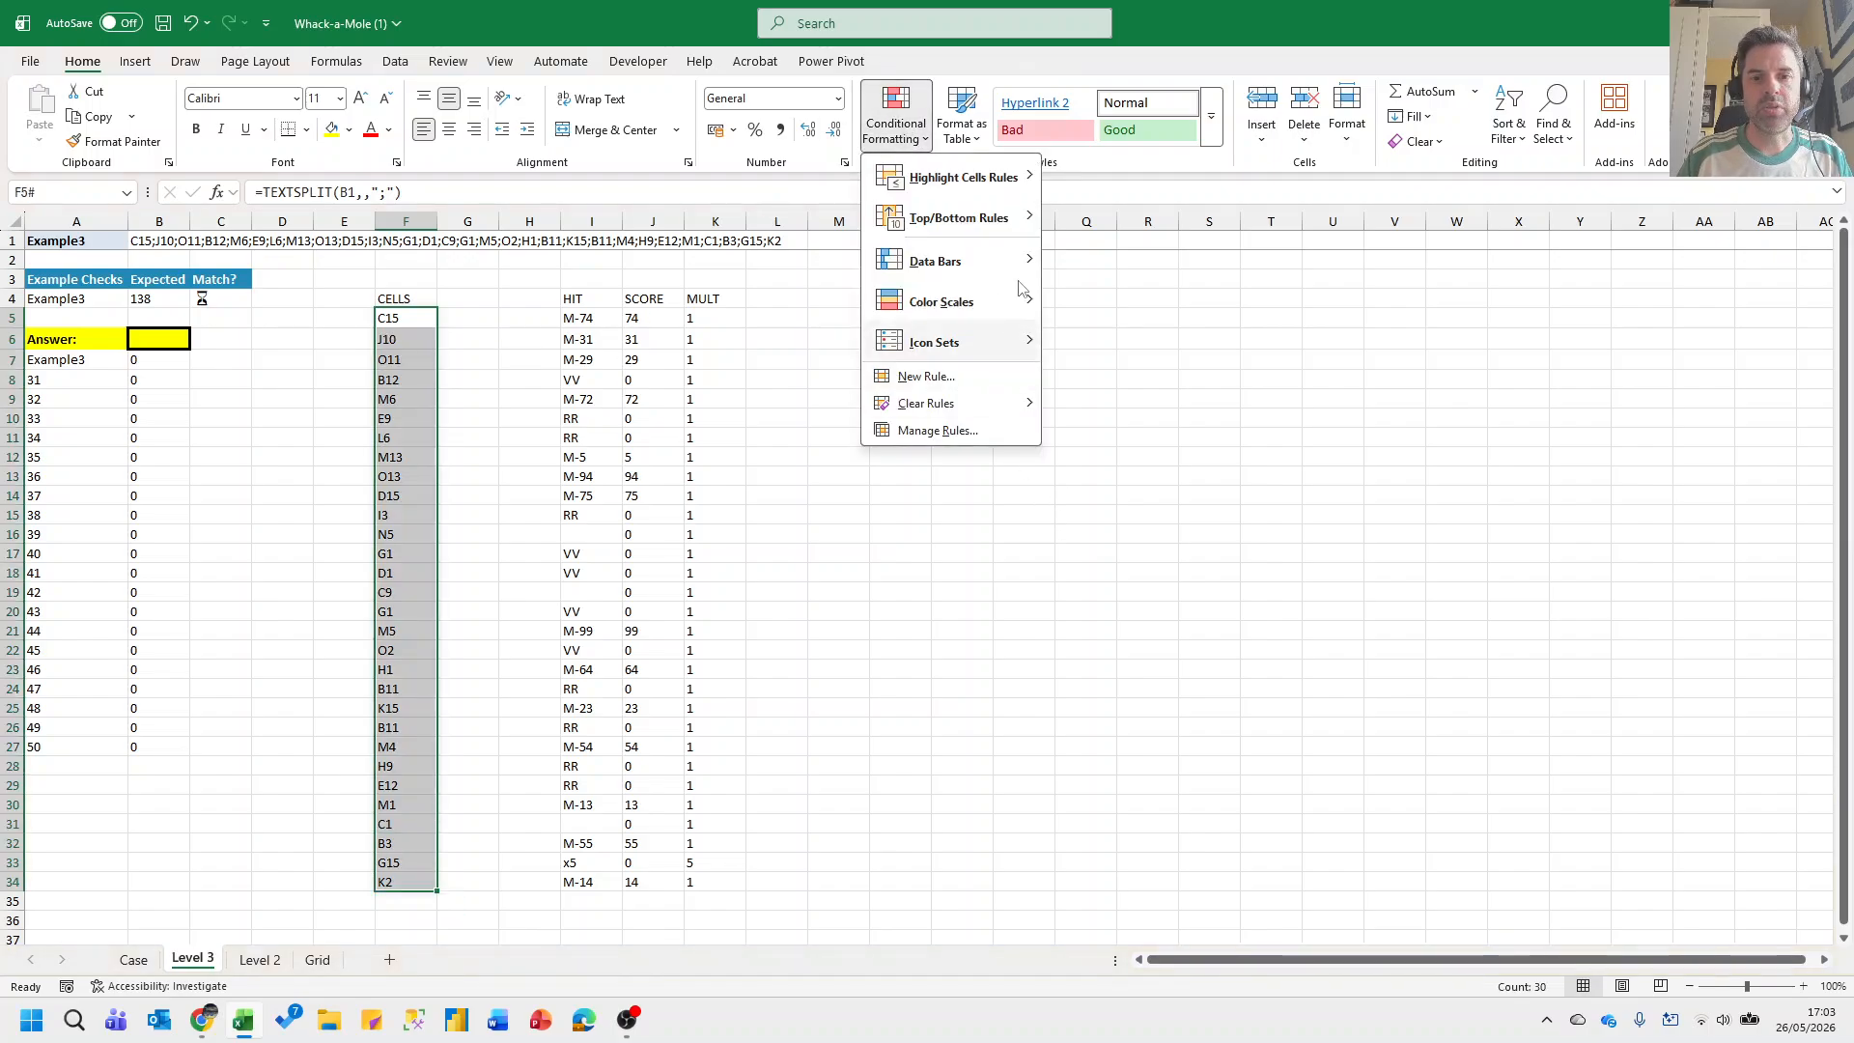
mouse_move(966, 177)
click(1124, 413)
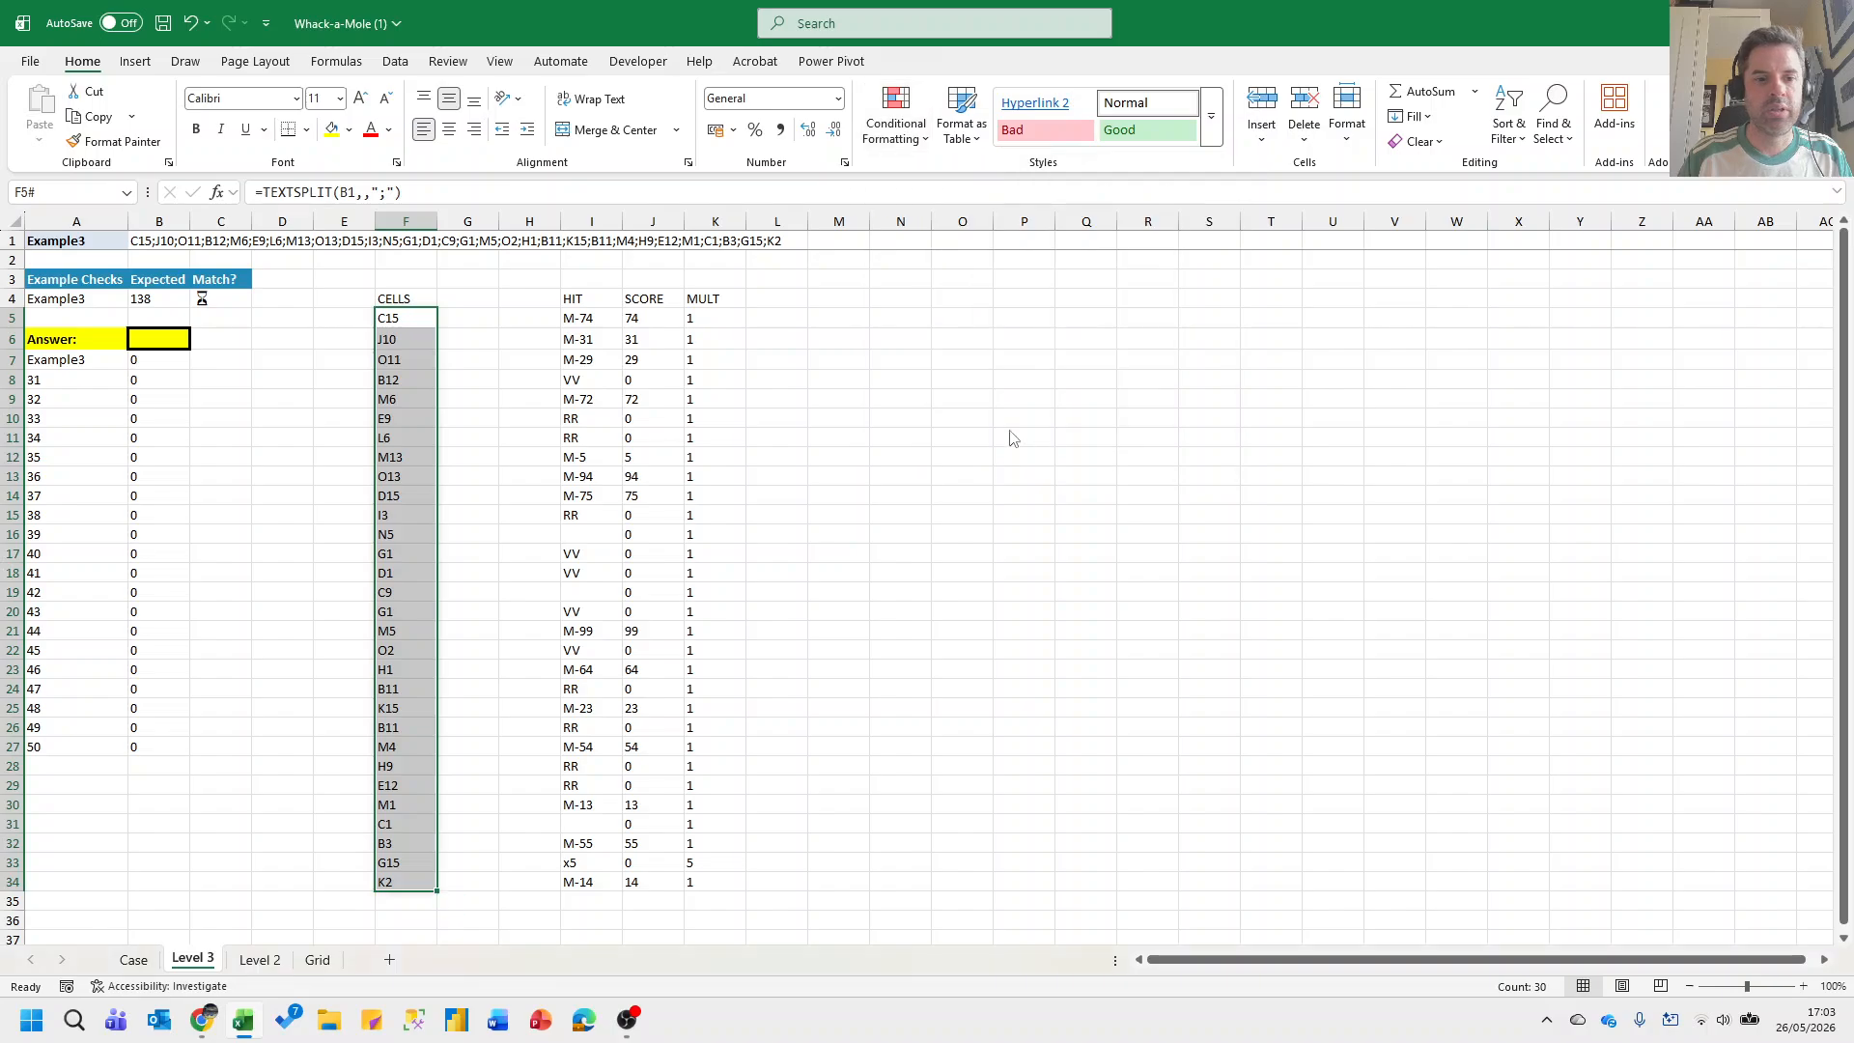
click(1299, 570)
Examine the HIT values of the repeated G1 and B11 cells and the lookup formula in I5.
click(529, 611)
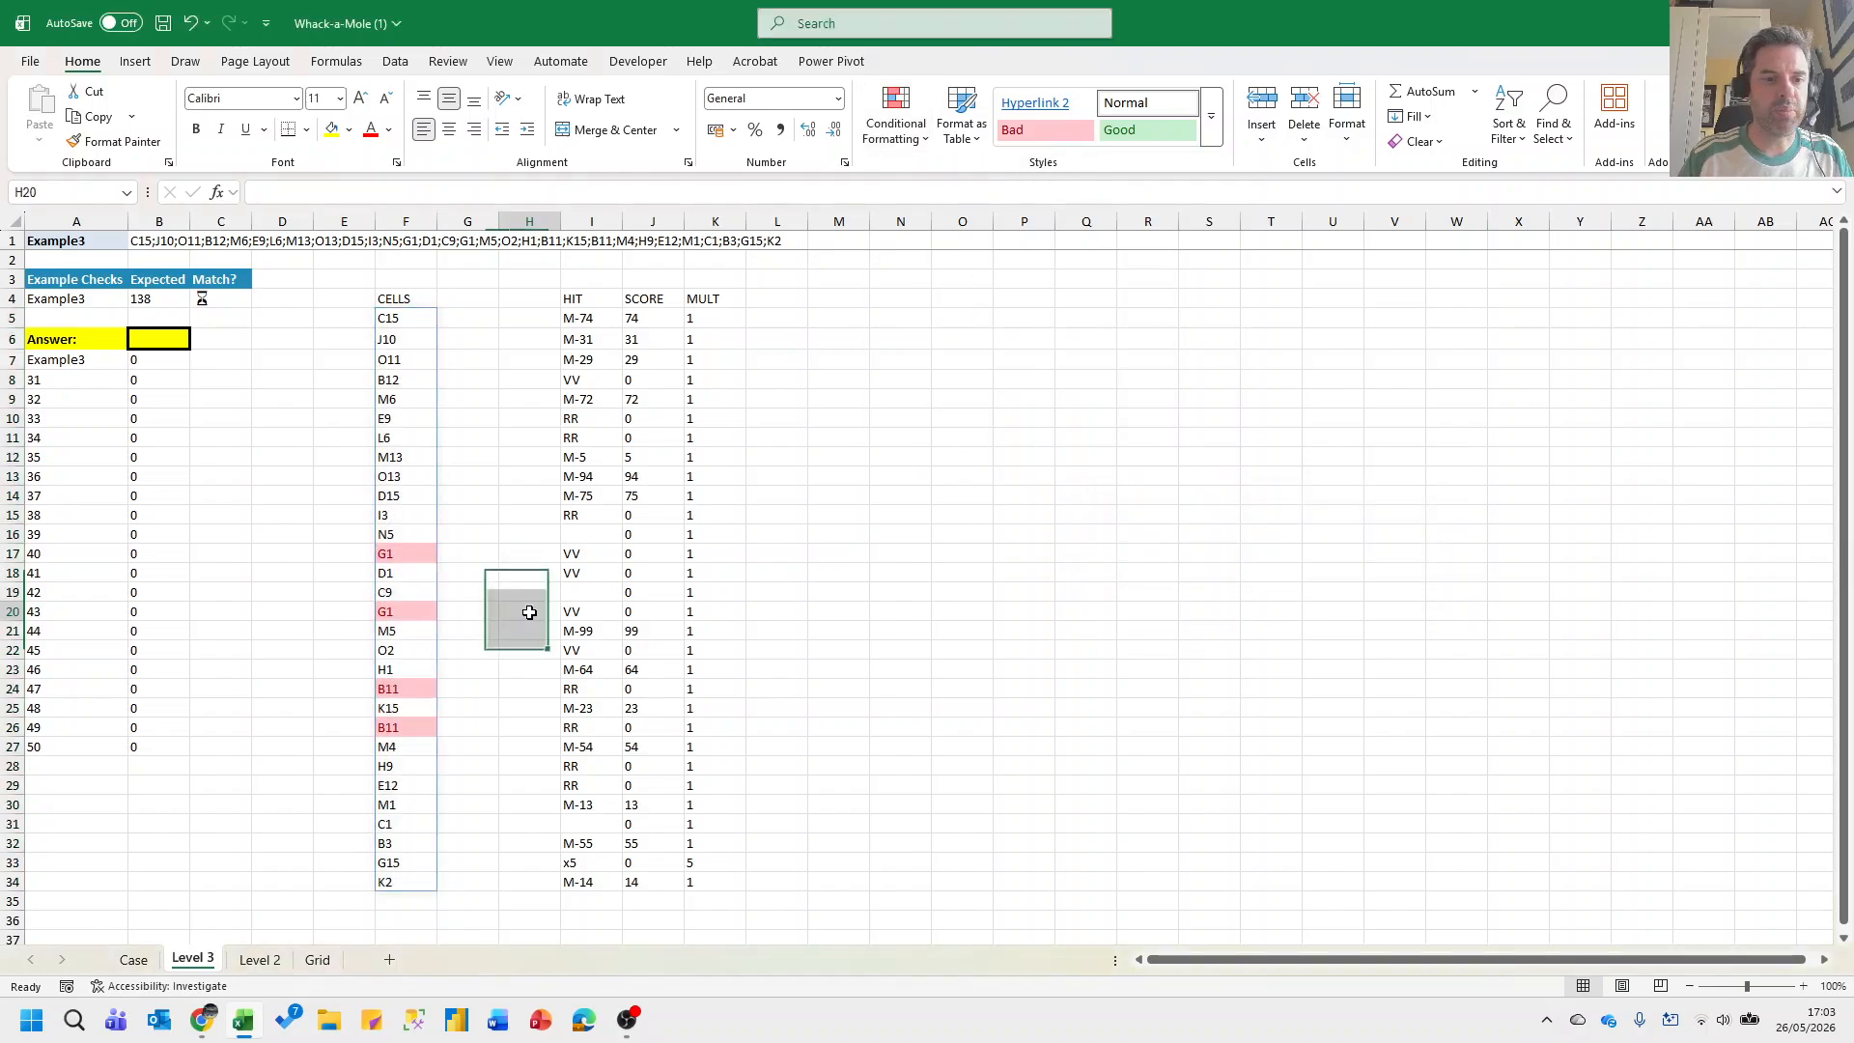
click(394, 608)
click(592, 613)
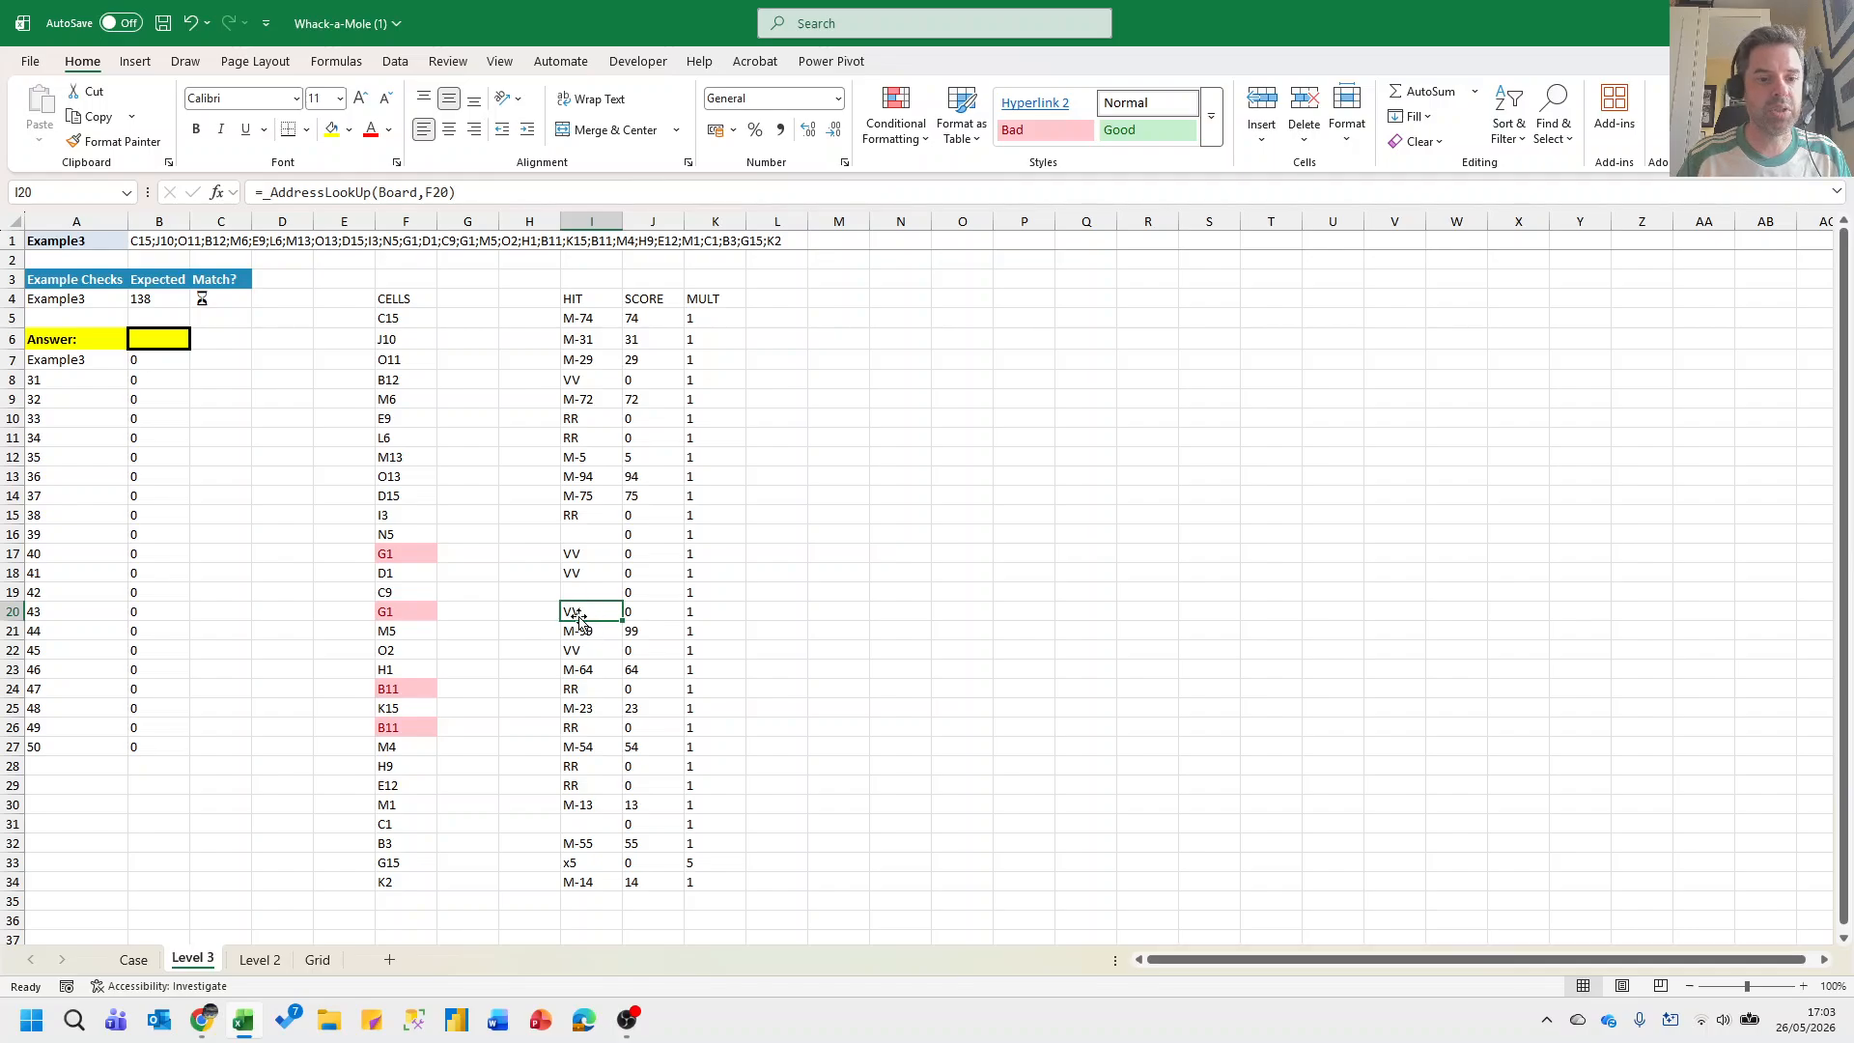
click(592, 726)
click(454, 319)
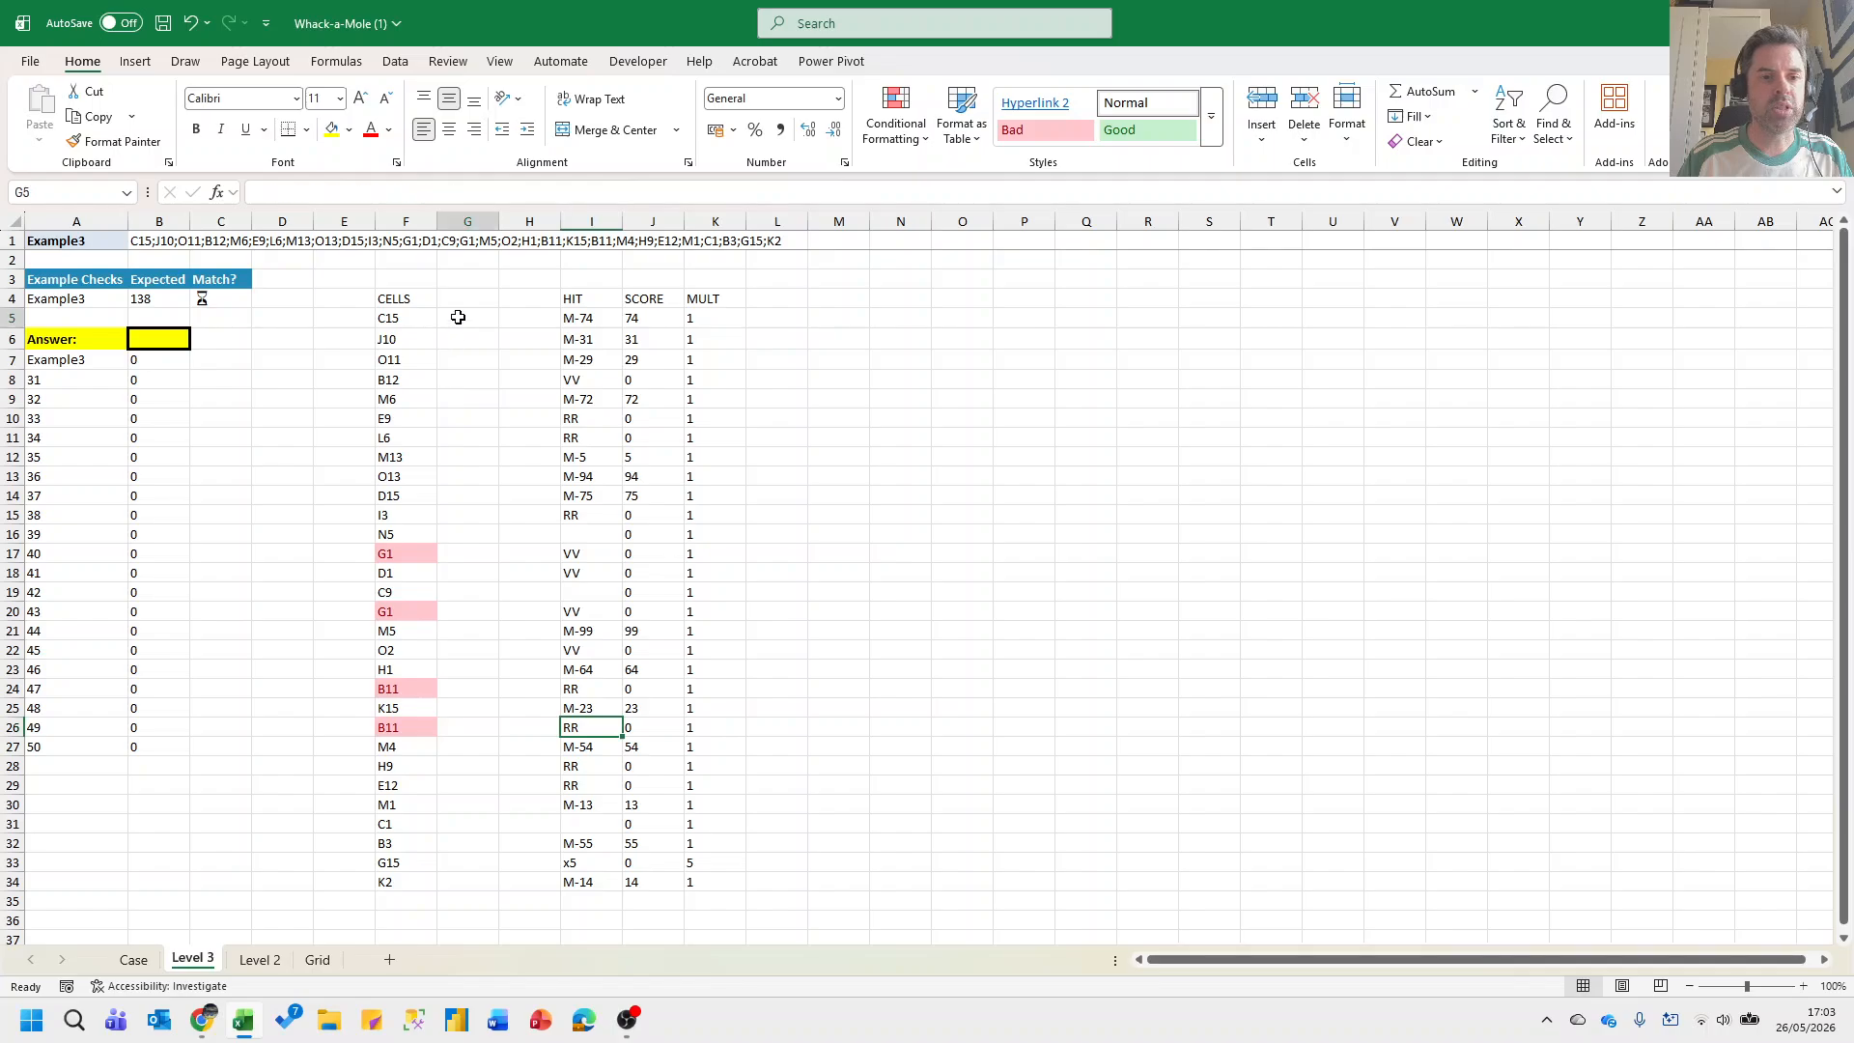
key(Right)
key(Right)
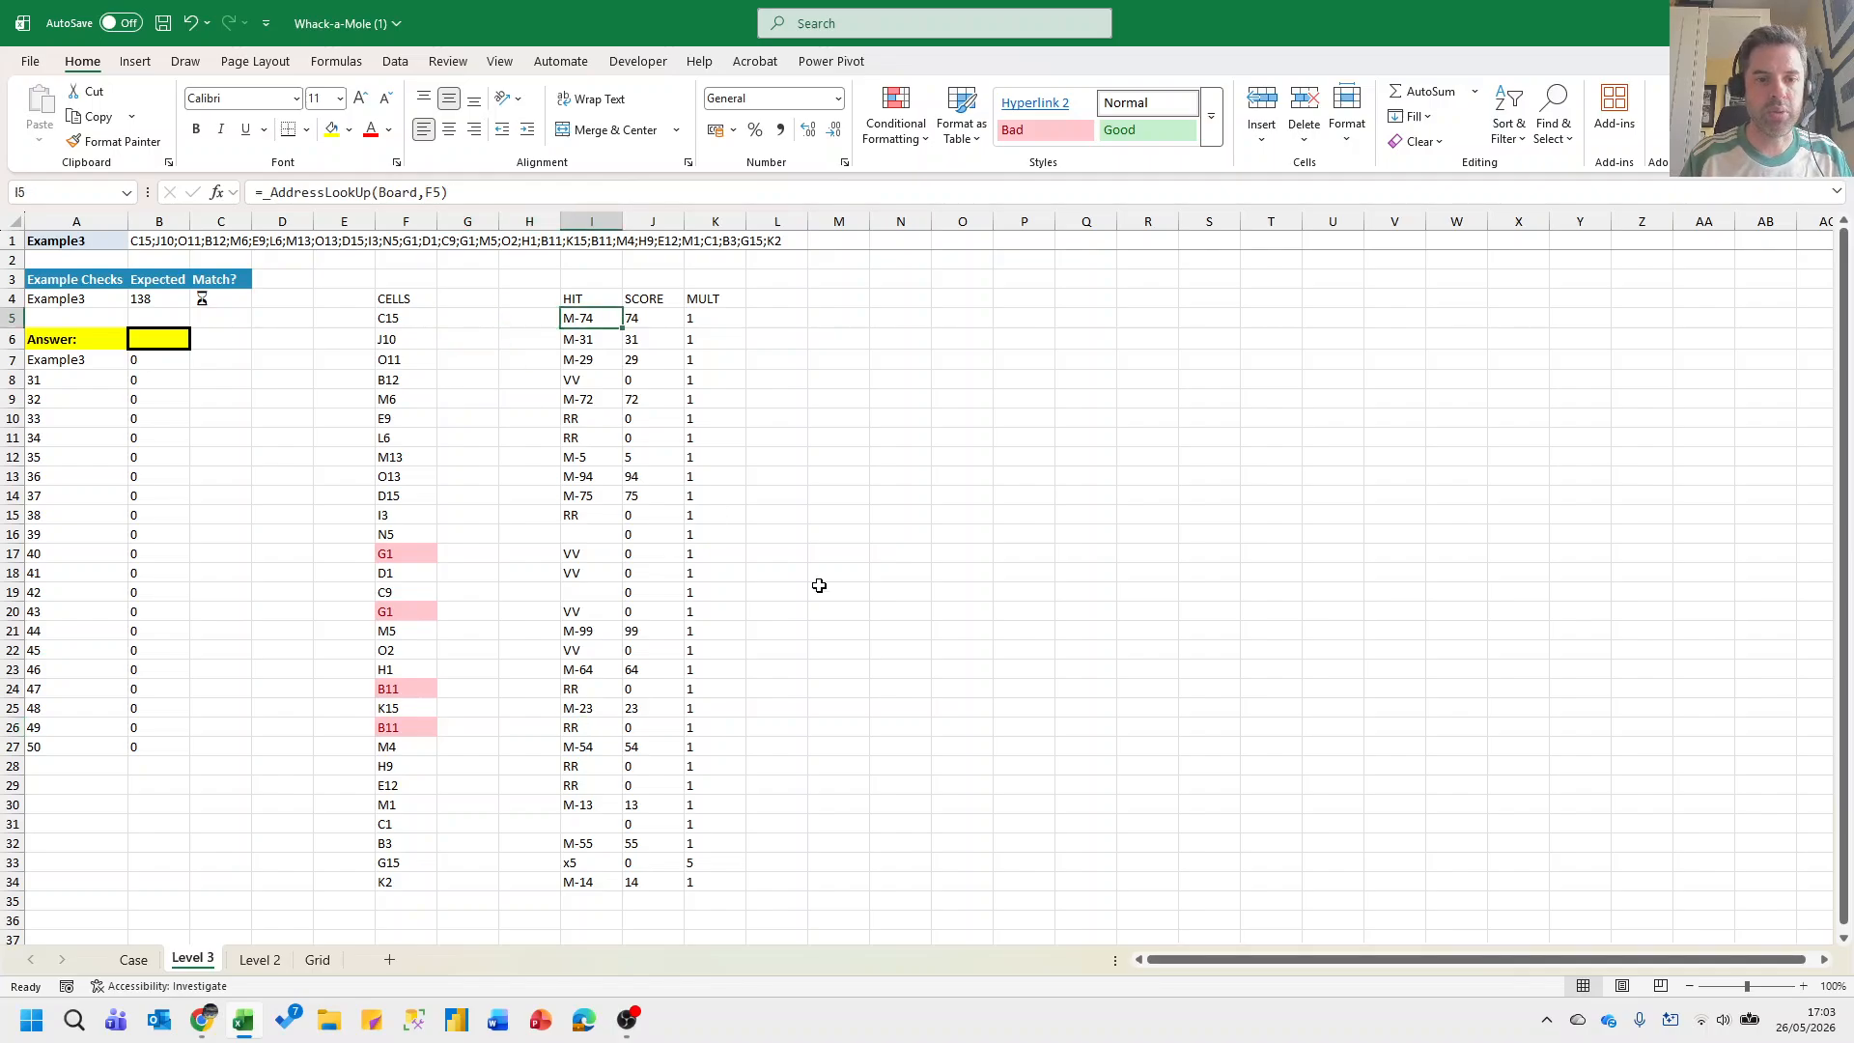
key(Left)
key(Left)
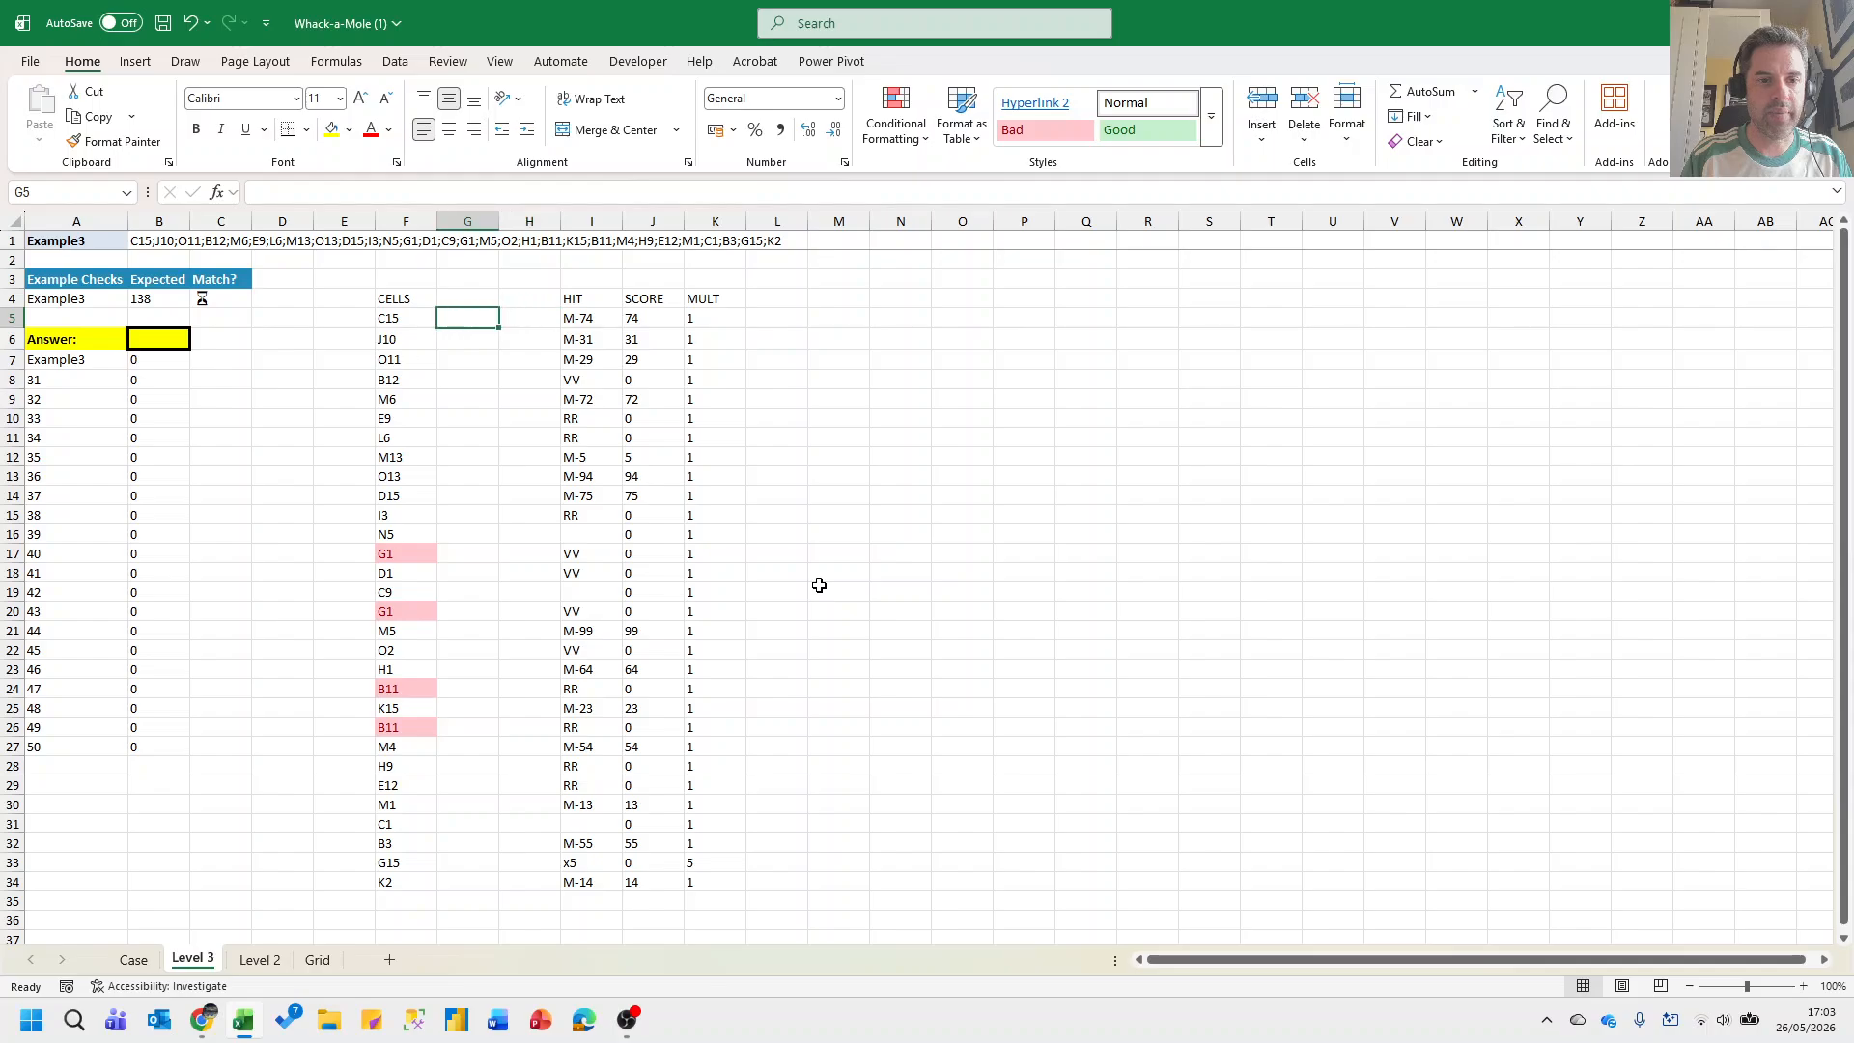
key(Right)
key(Right)
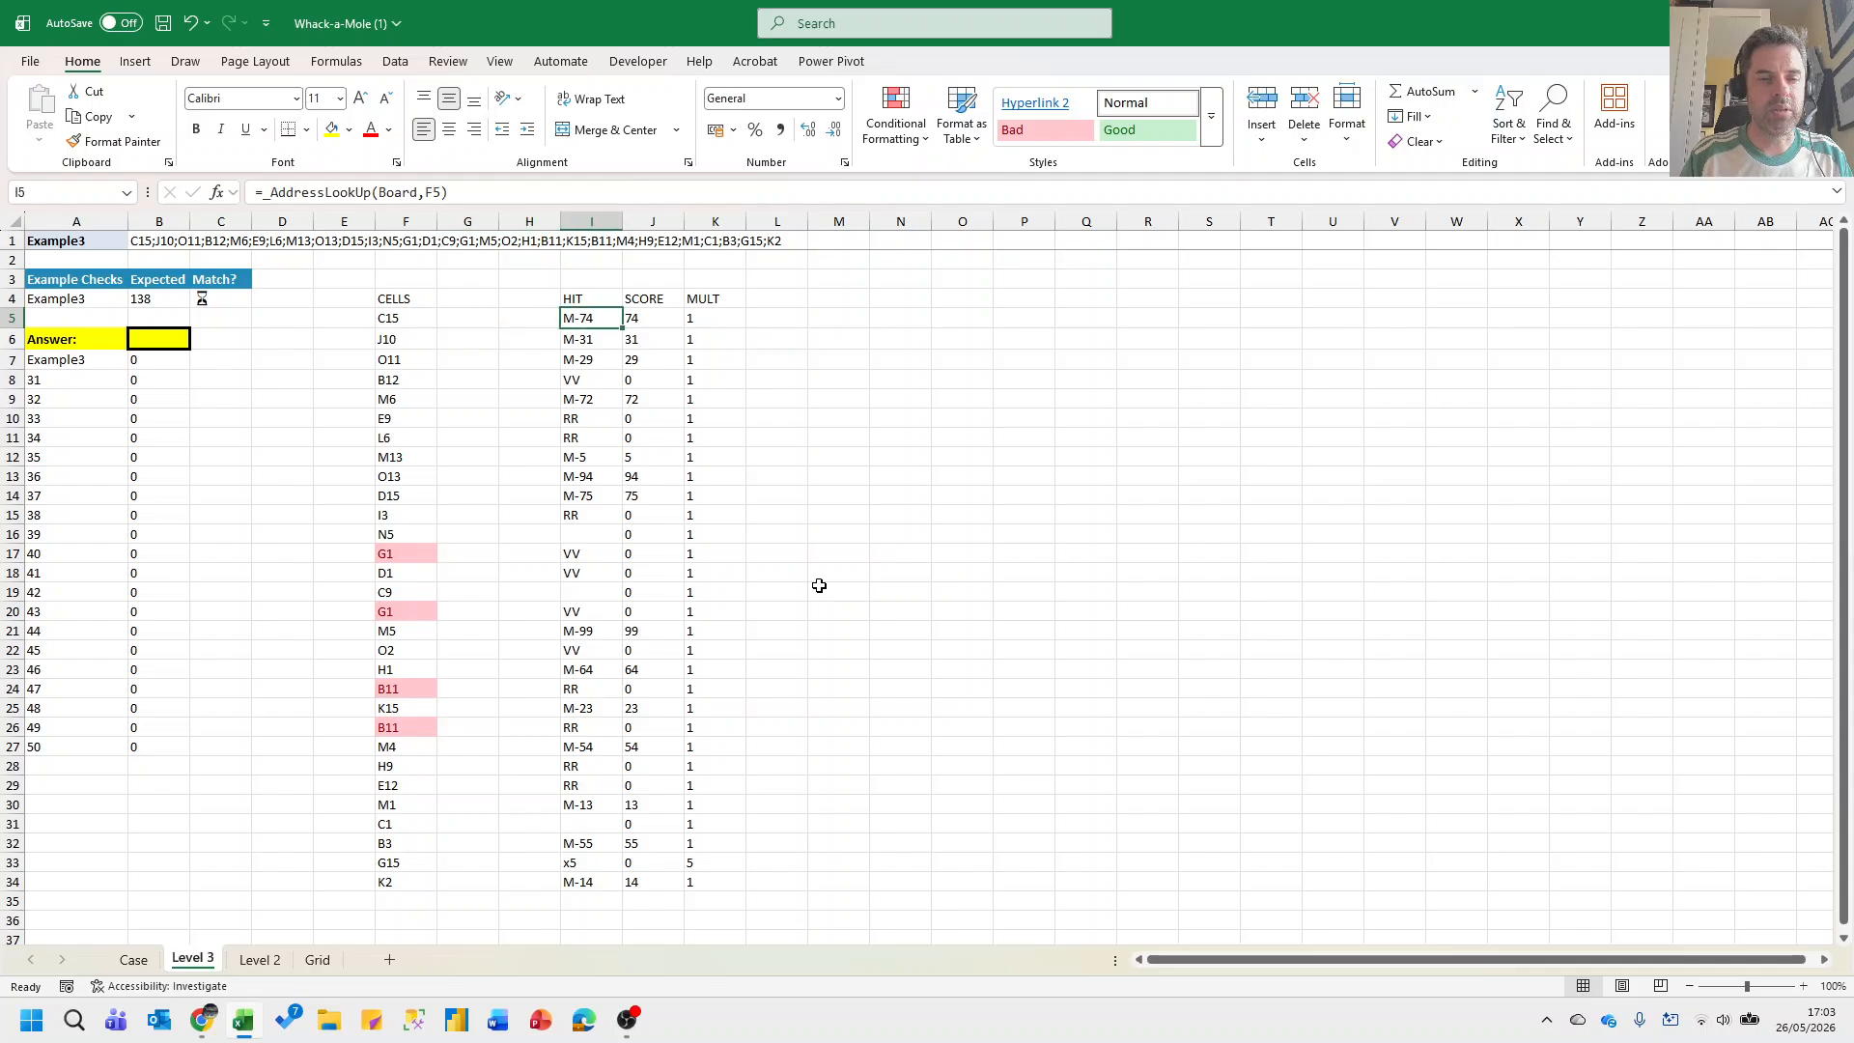
Insert a blank column between HIT and SCORE on the Level 3 sheet.
key(Right)
key(alt+h)
key(i)
key(c)
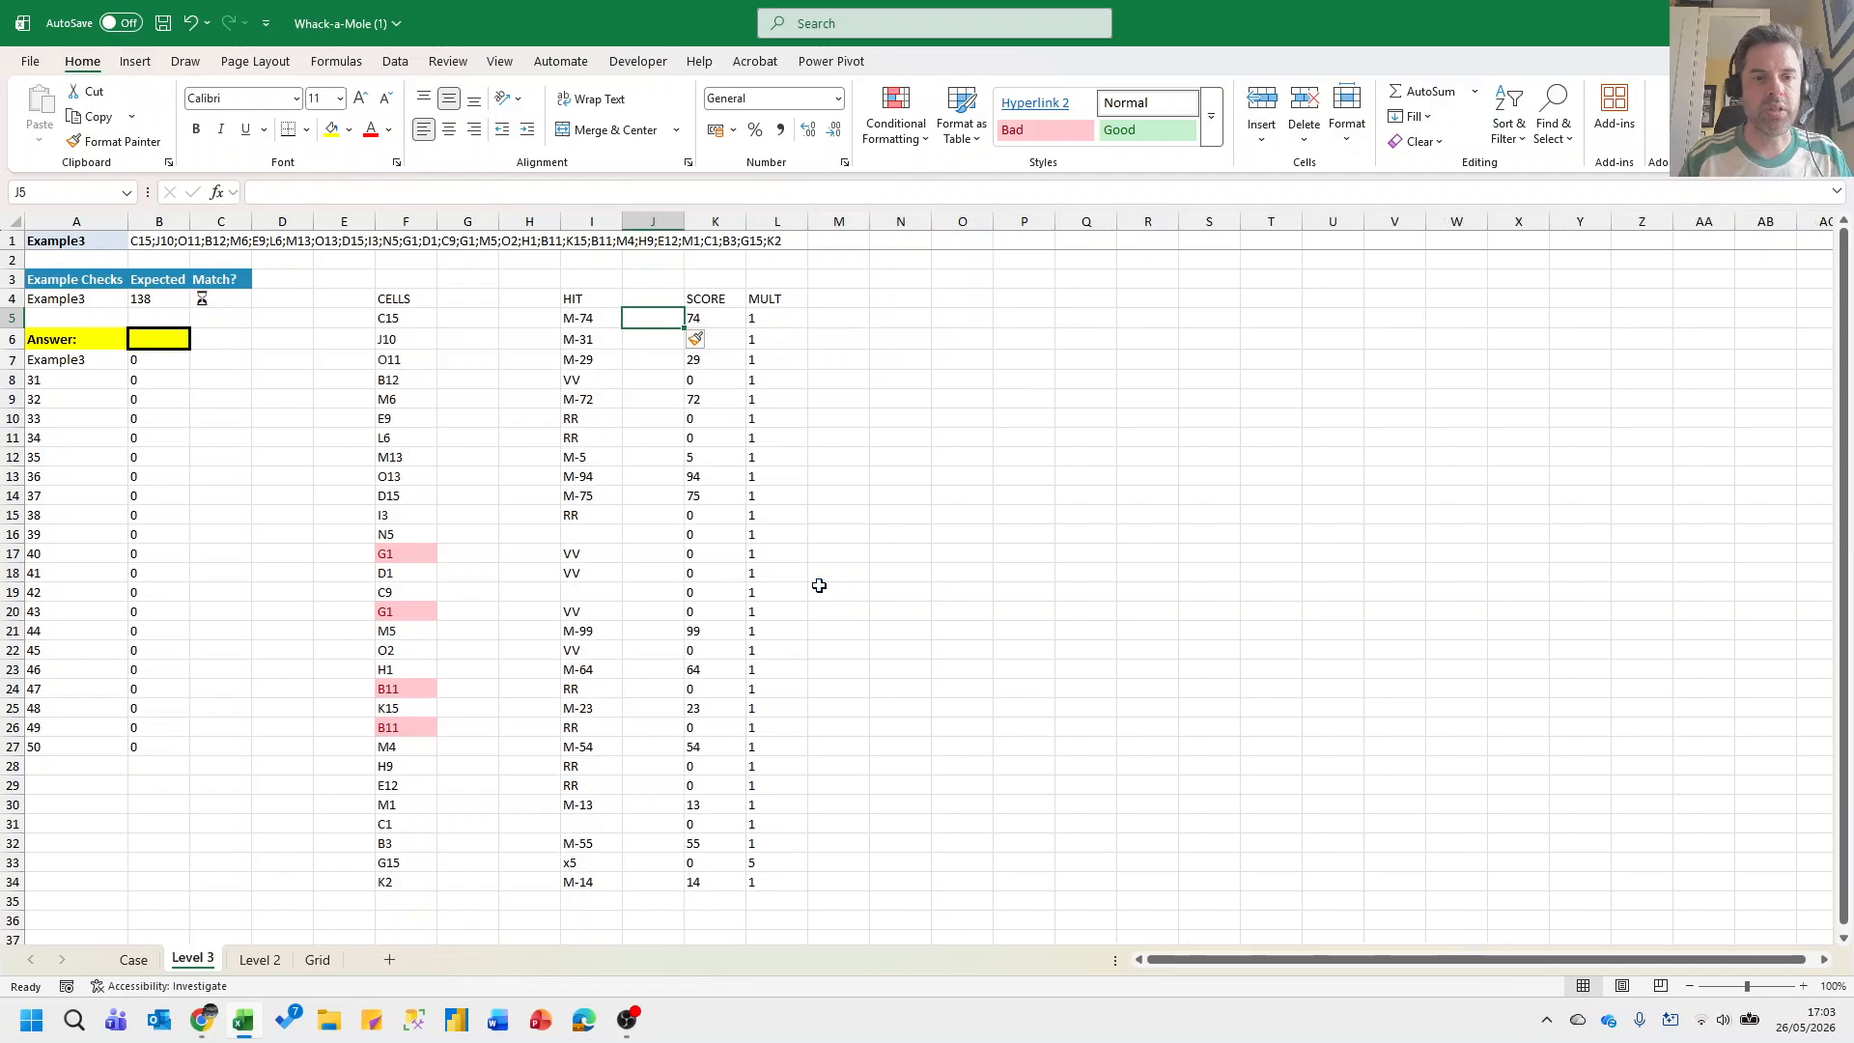
Enter =COUNTIFS(F3:F4,F5) in J5 to count earlier occurrences of the cell reference in the CELLS list.
text(=countifs()
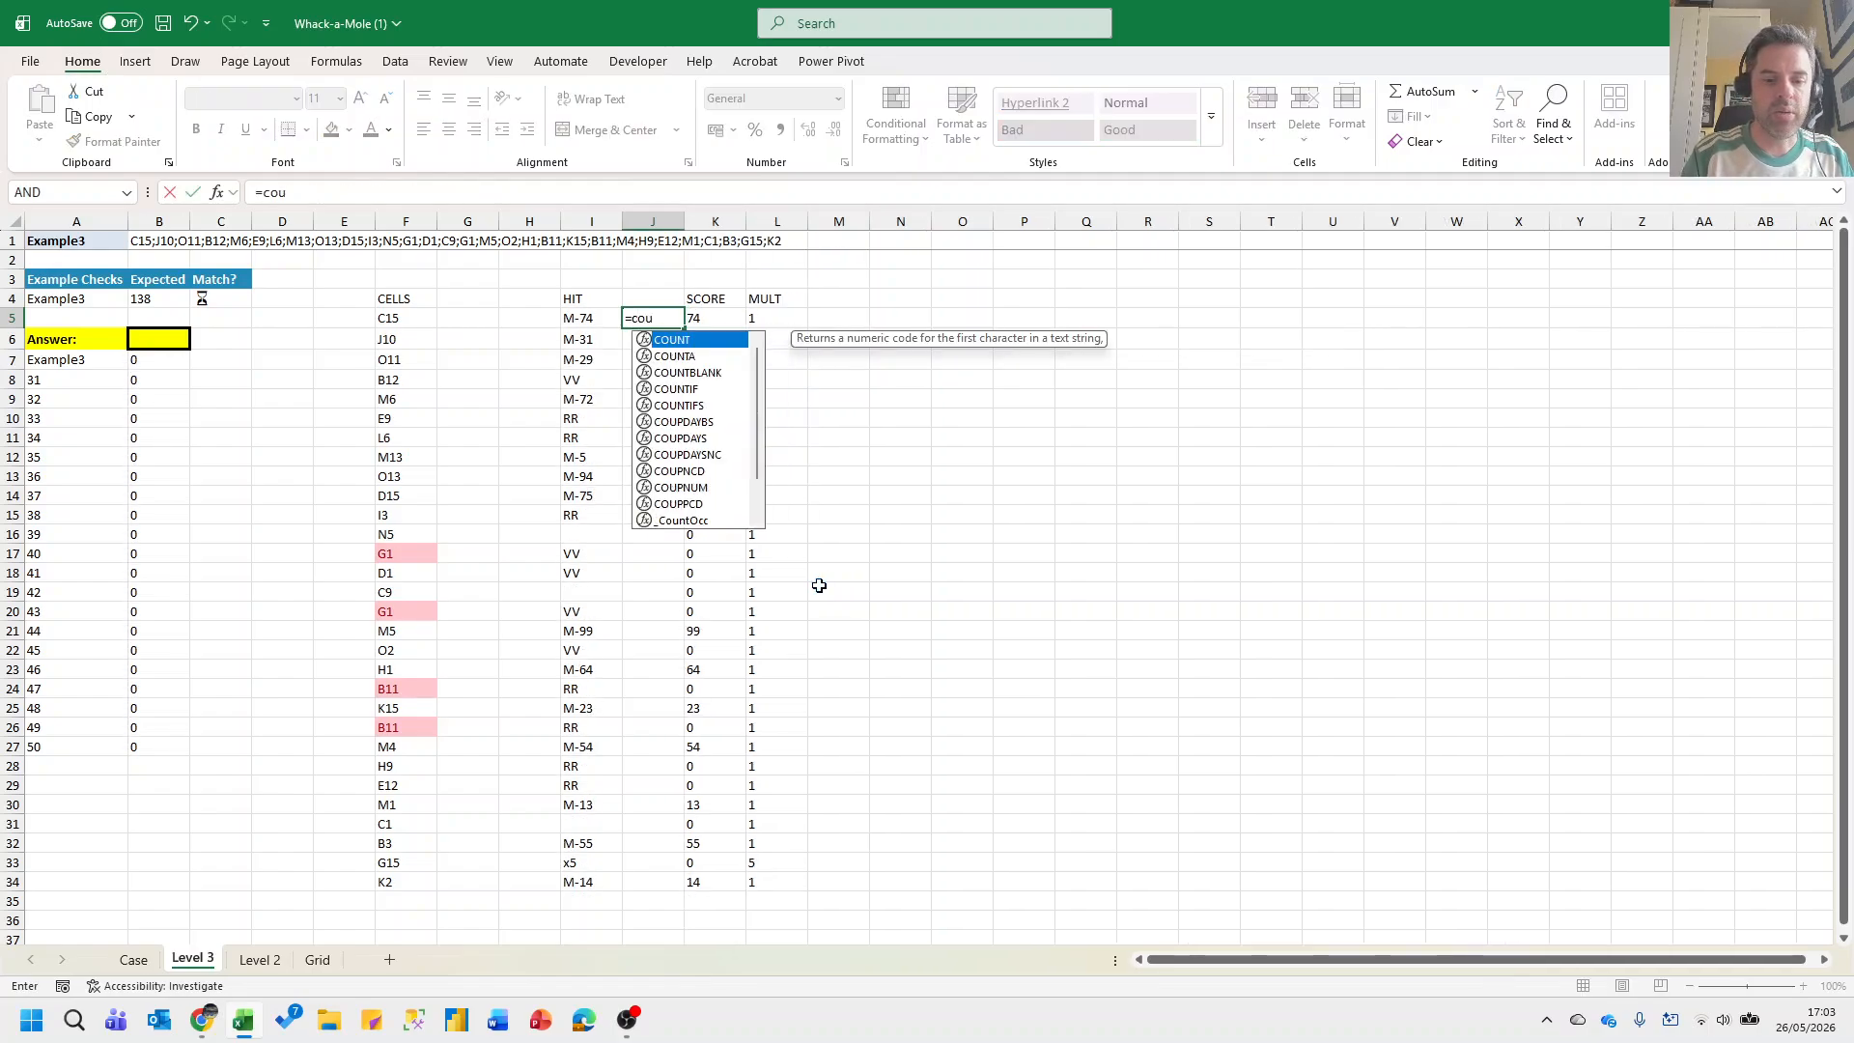
key(Left)
key(Left)
key(Left)
key(Left)
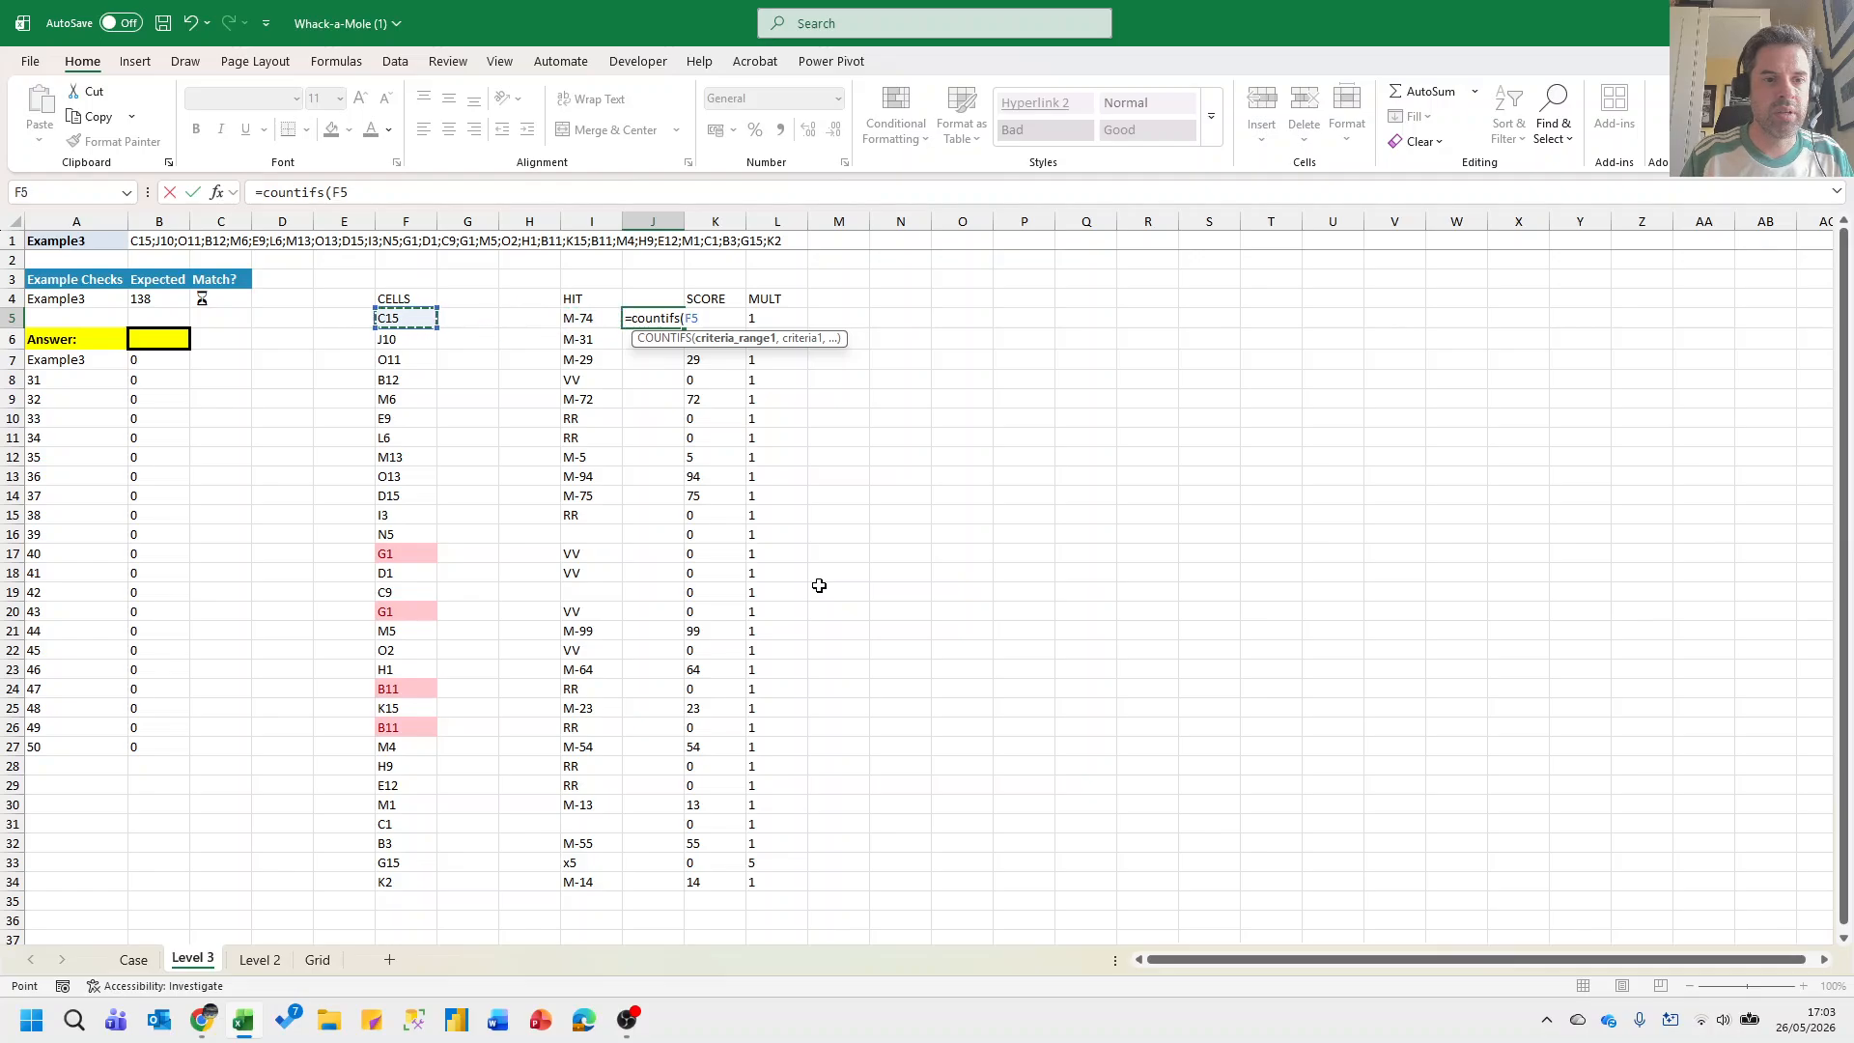
key(Up)
key(Up)
key(shift+Down)
text(,)
key(Left)
key(Left)
key(Left)
key(Left)
key(Left)
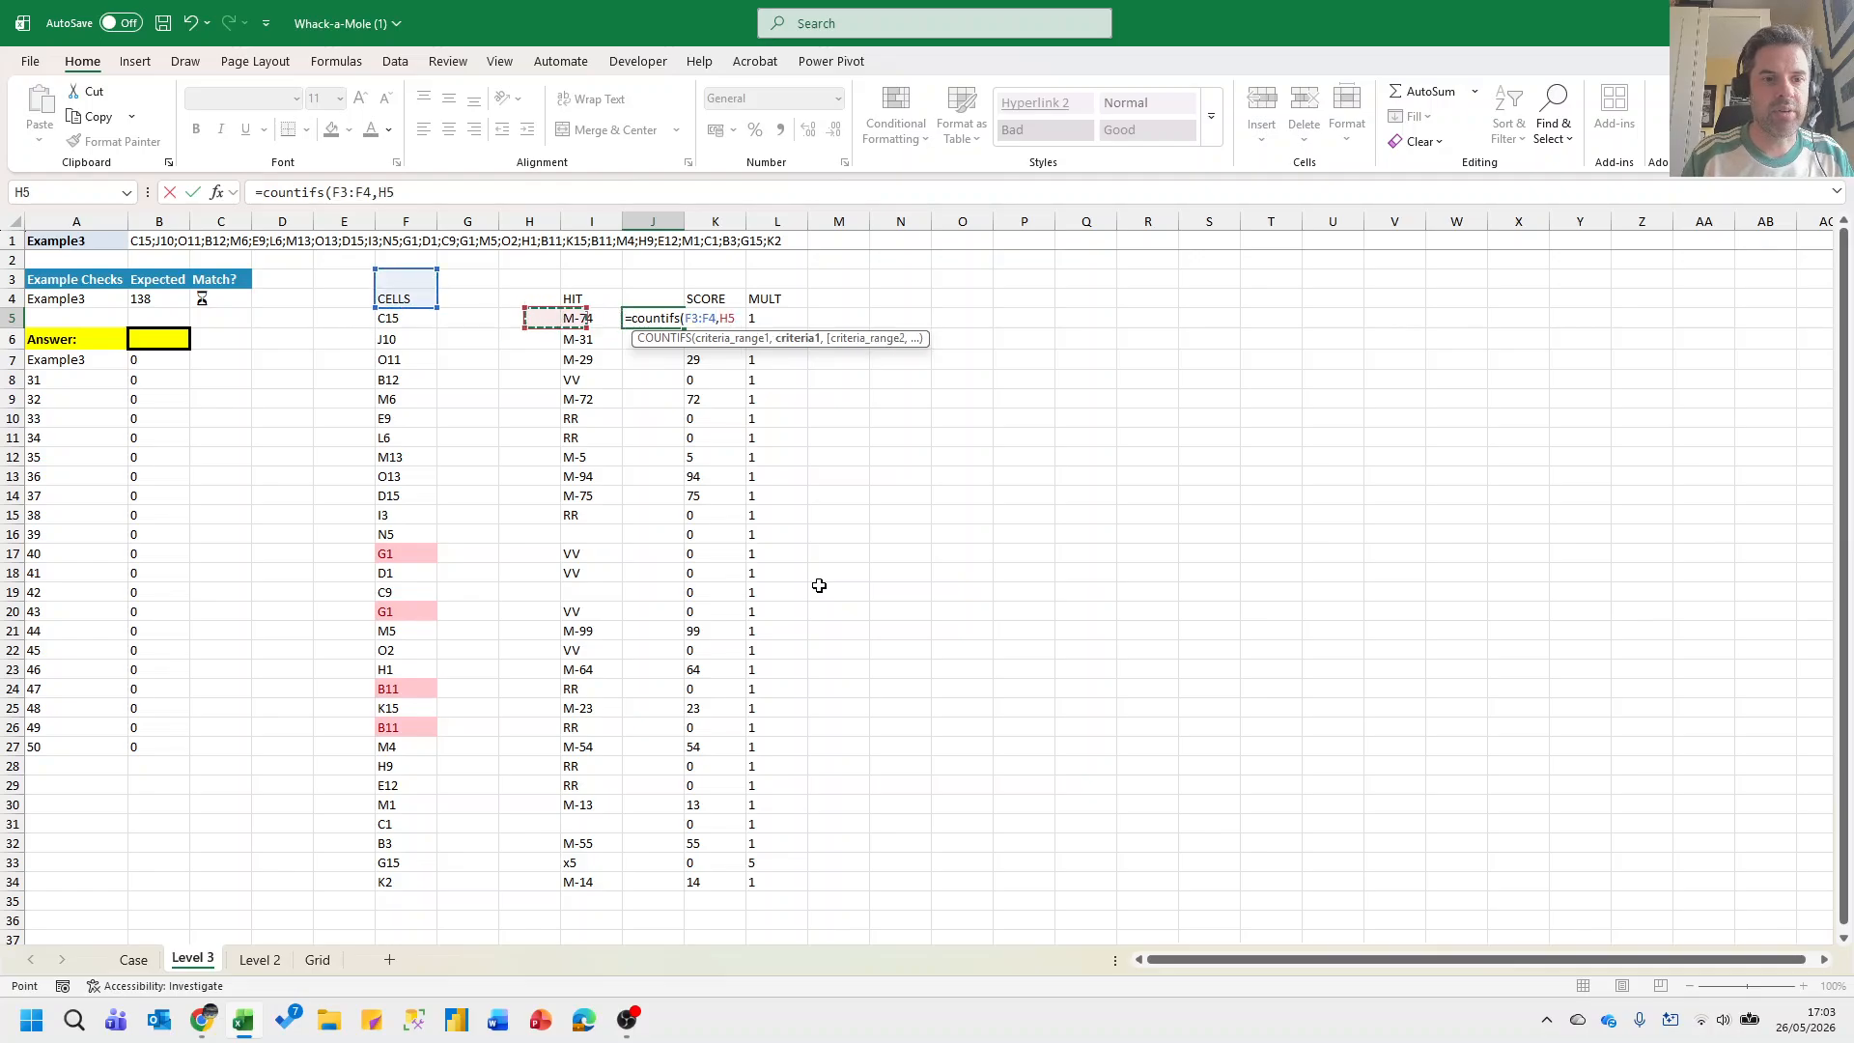
key(Right)
text())
key(Return)
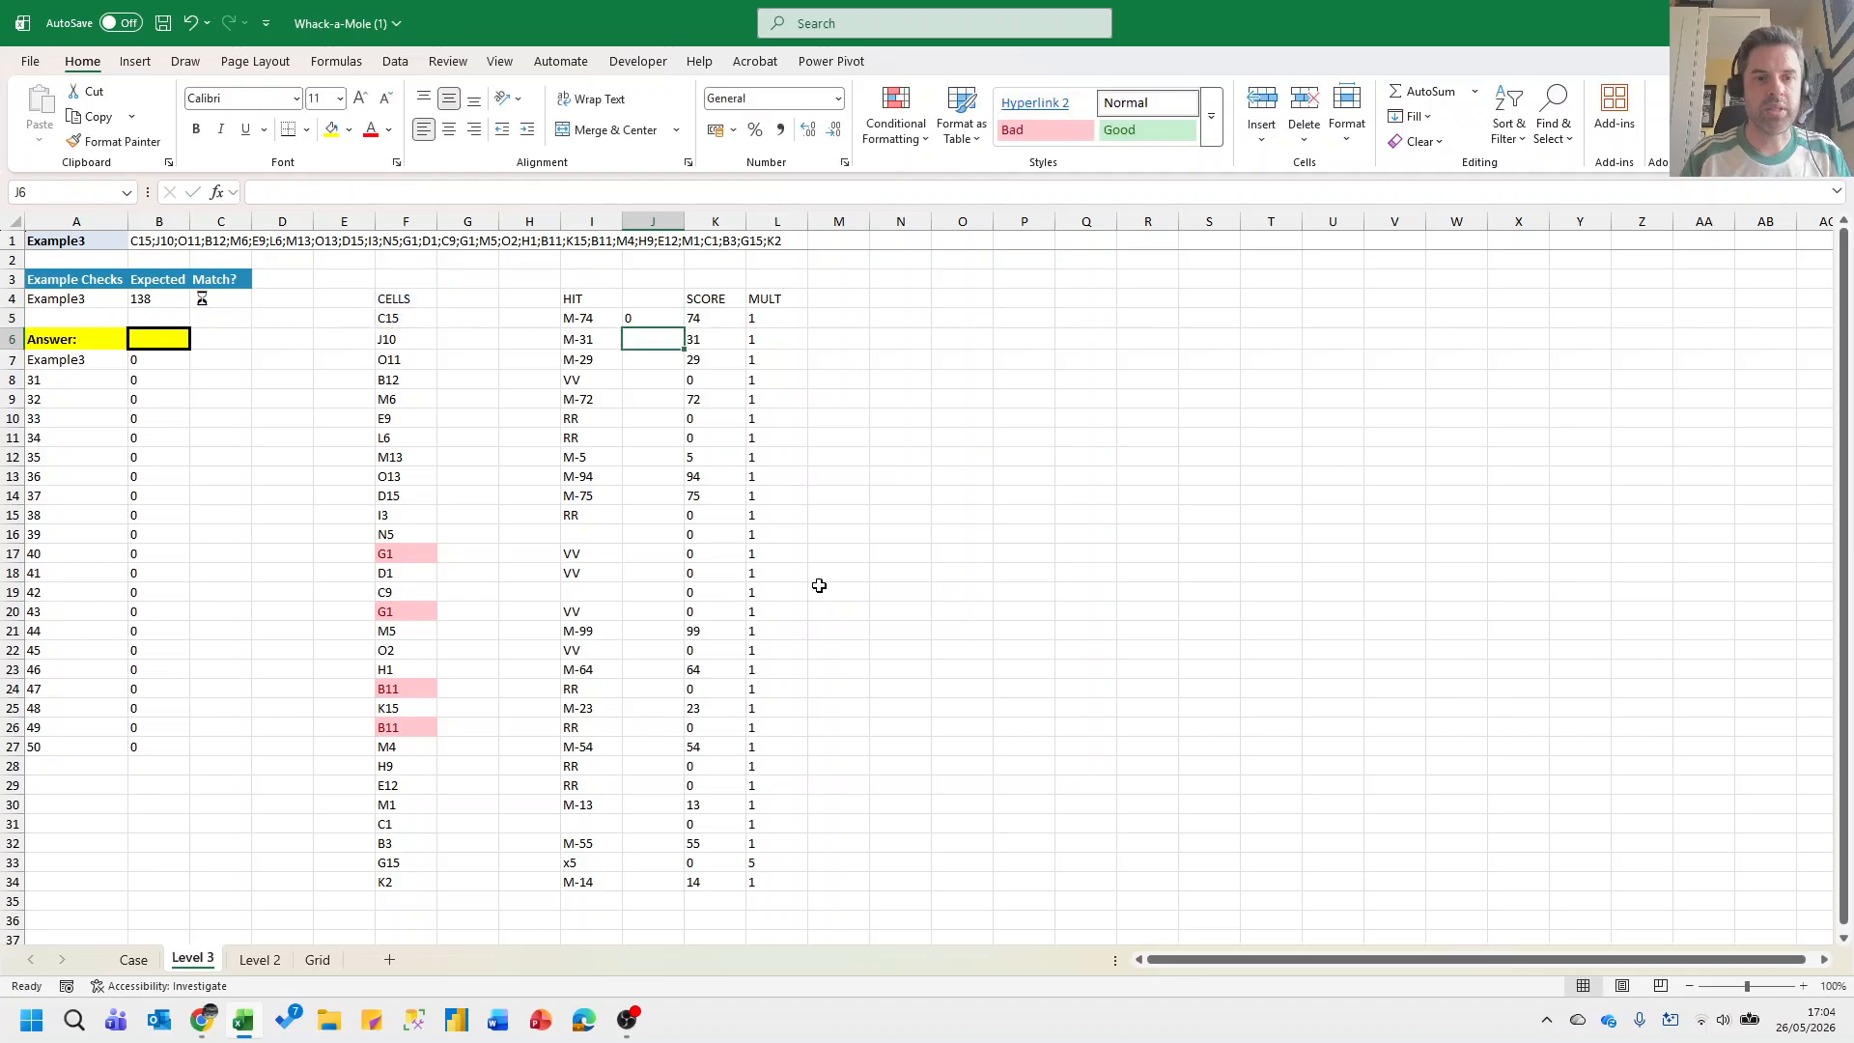
Anchor the start row of the count range in J5 so the formula reads =COUNTIFS(F$3:F4,F5).
key(Up)
key(F2)
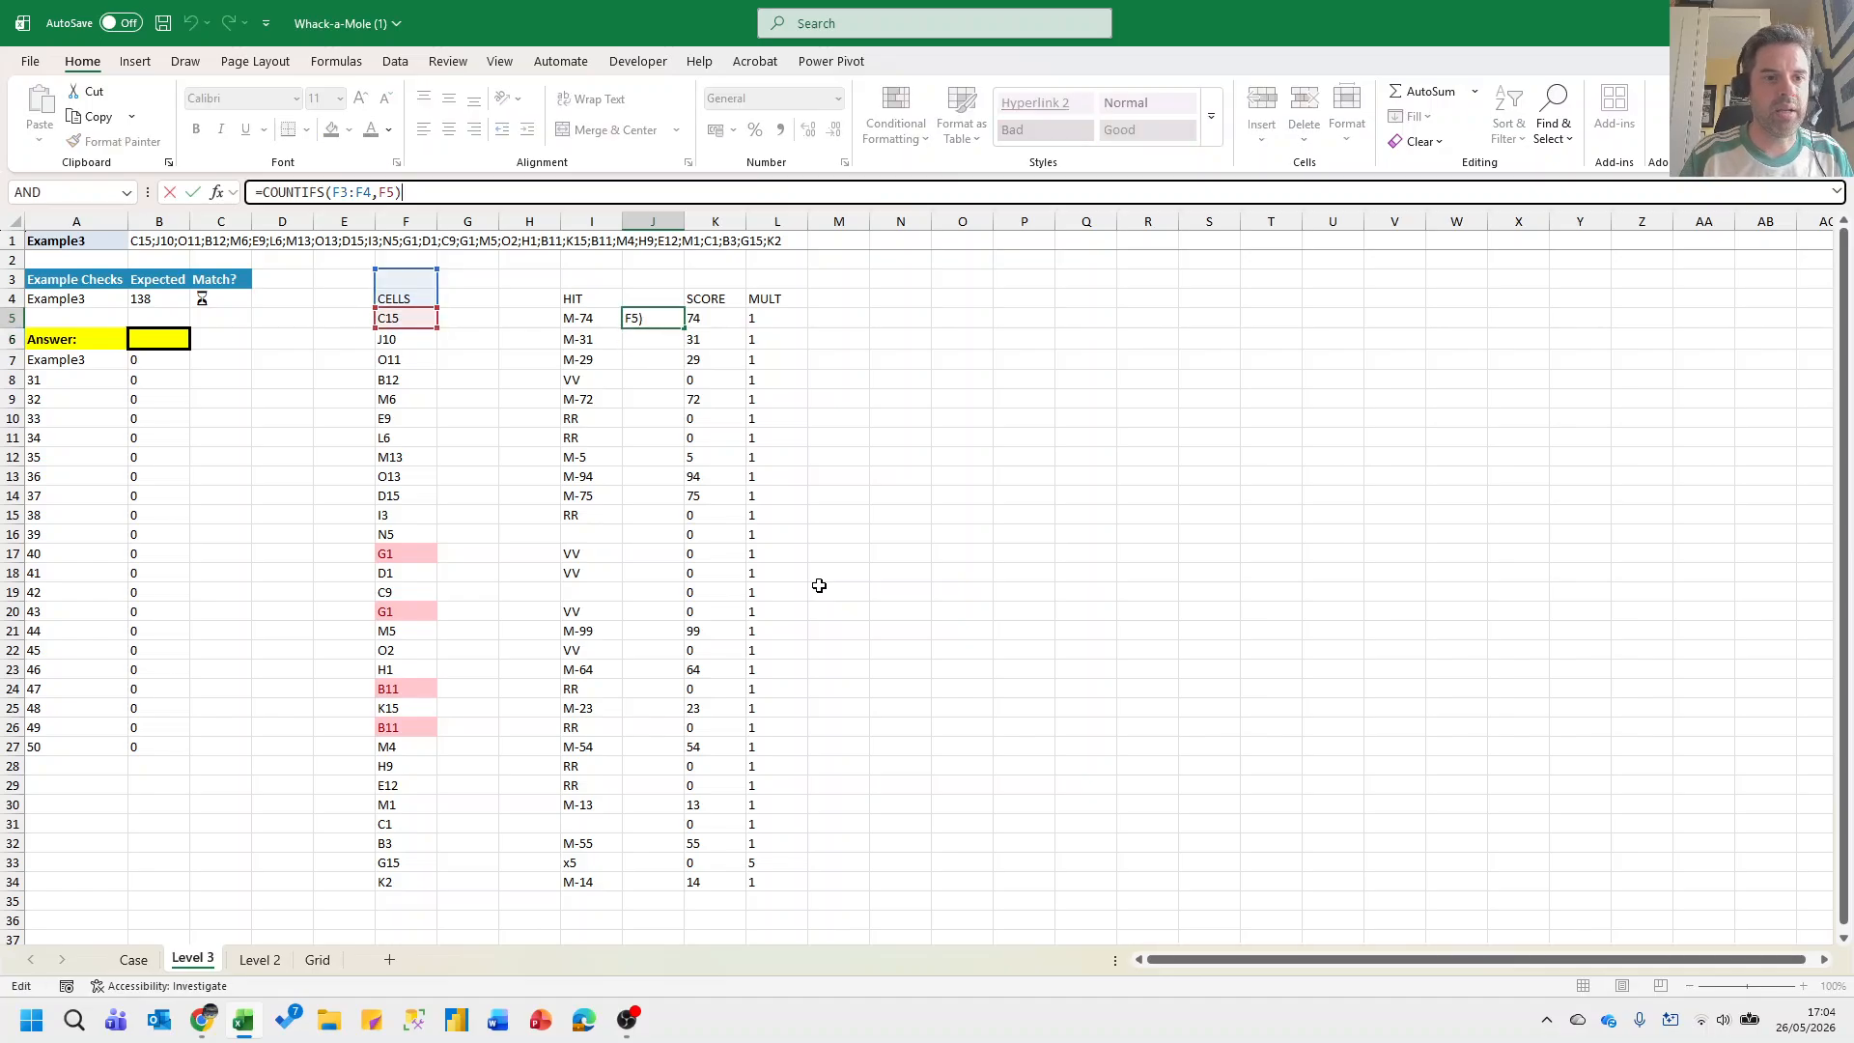
key(Left)
key(Left)
key(Left)
key(Left)
key(Left)
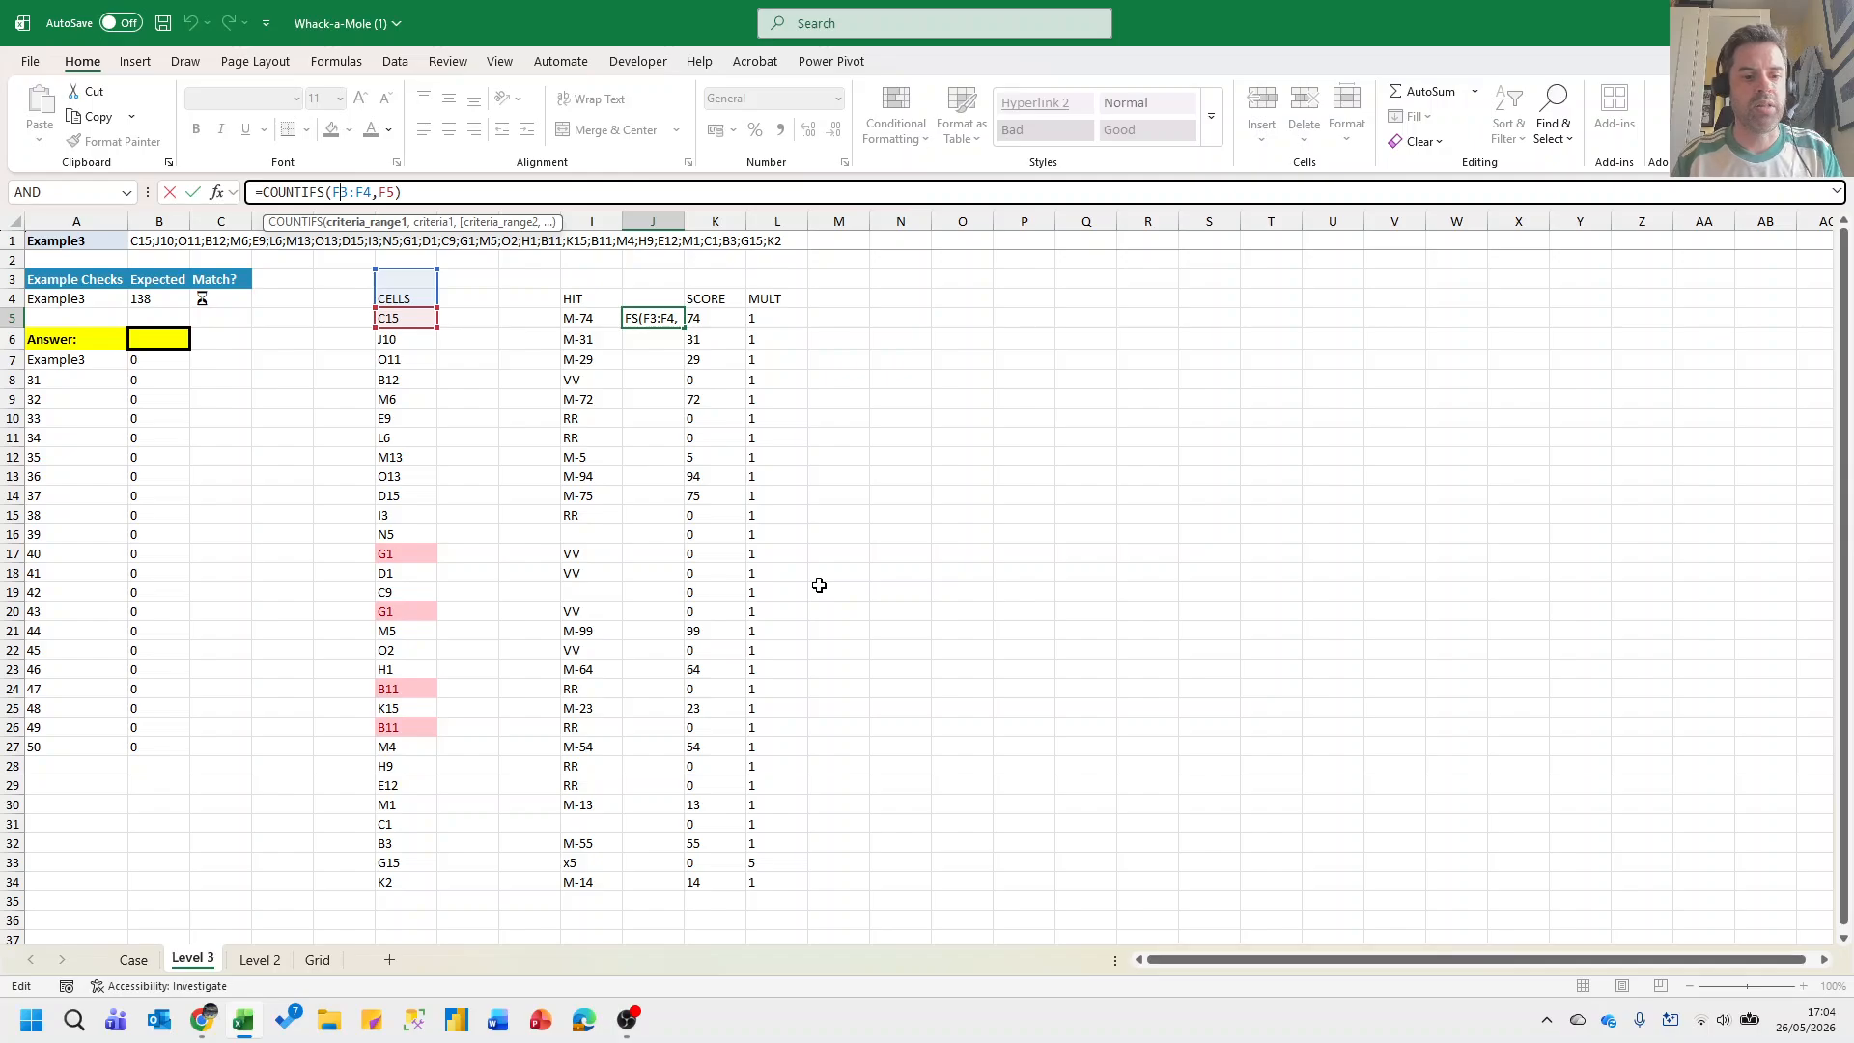
key(Return)
key(Up)
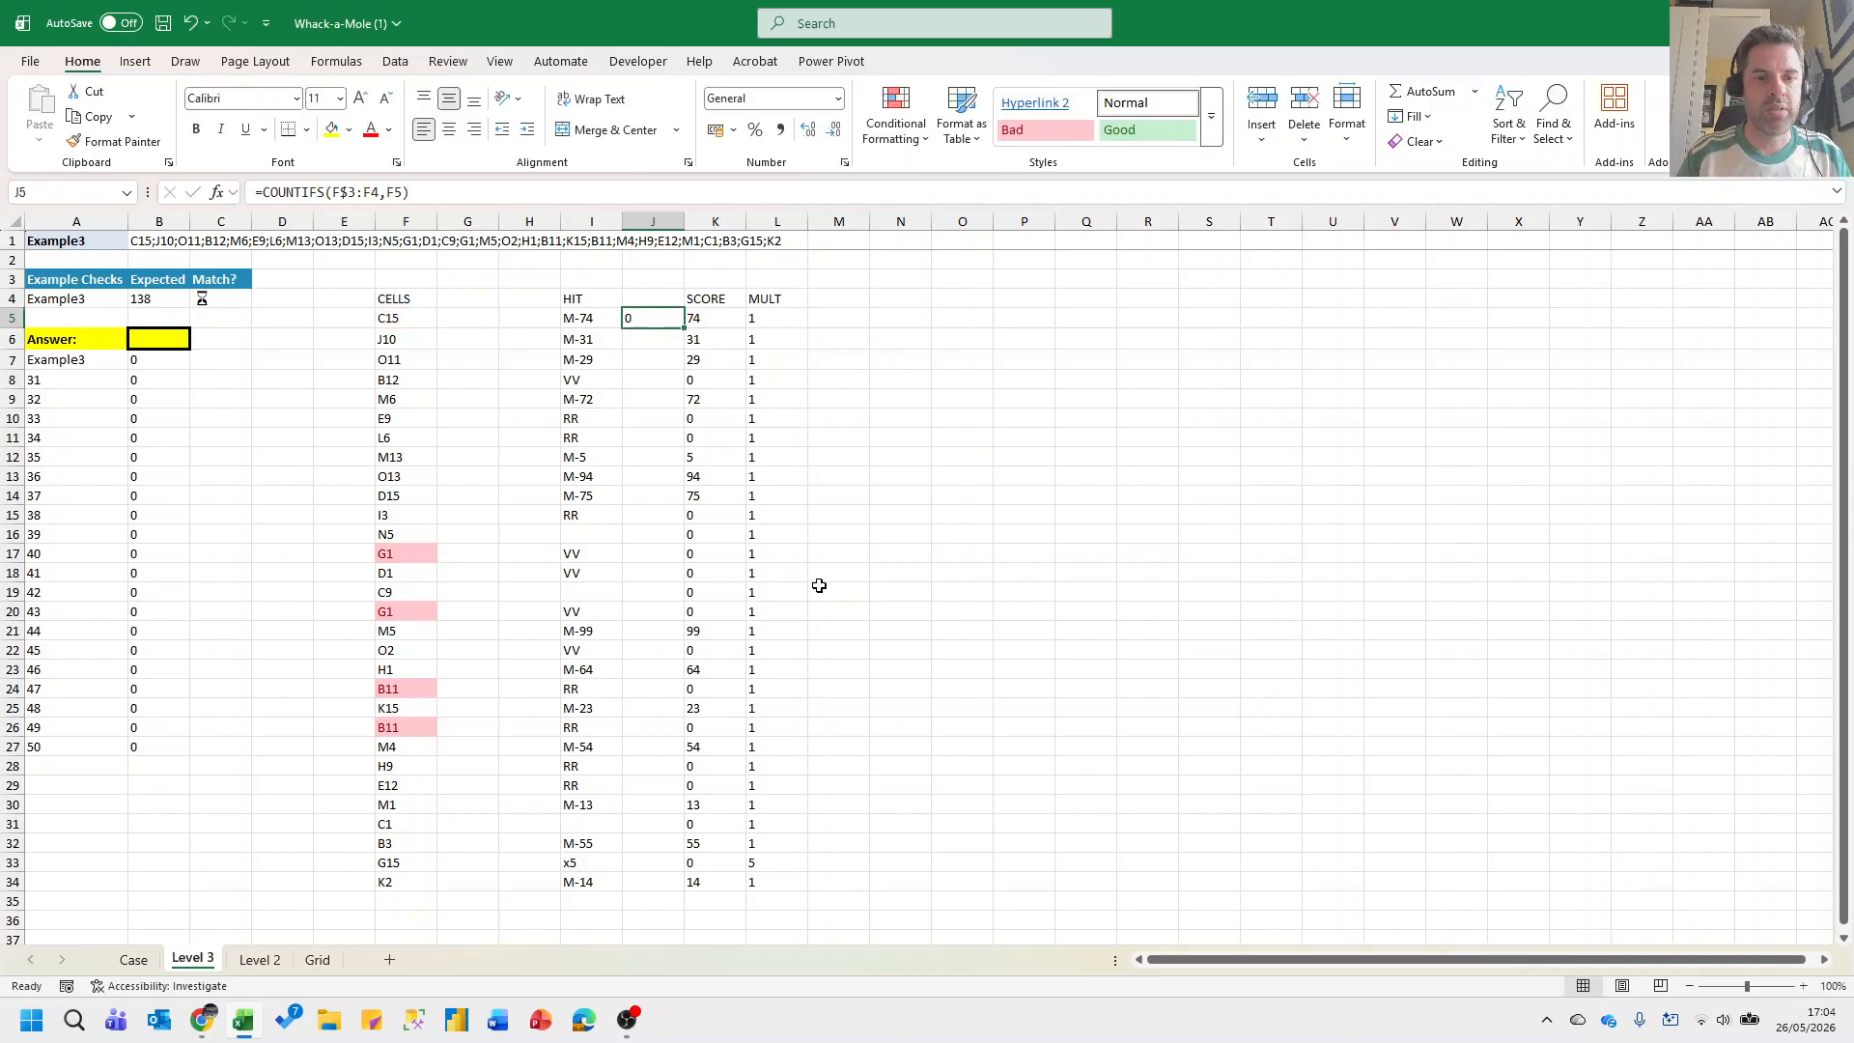
Fill the COUNTIFS formula from J5 down to J34.
key(Left)
key(ctrl+Down)
key(Right)
key(ctrl+Up)
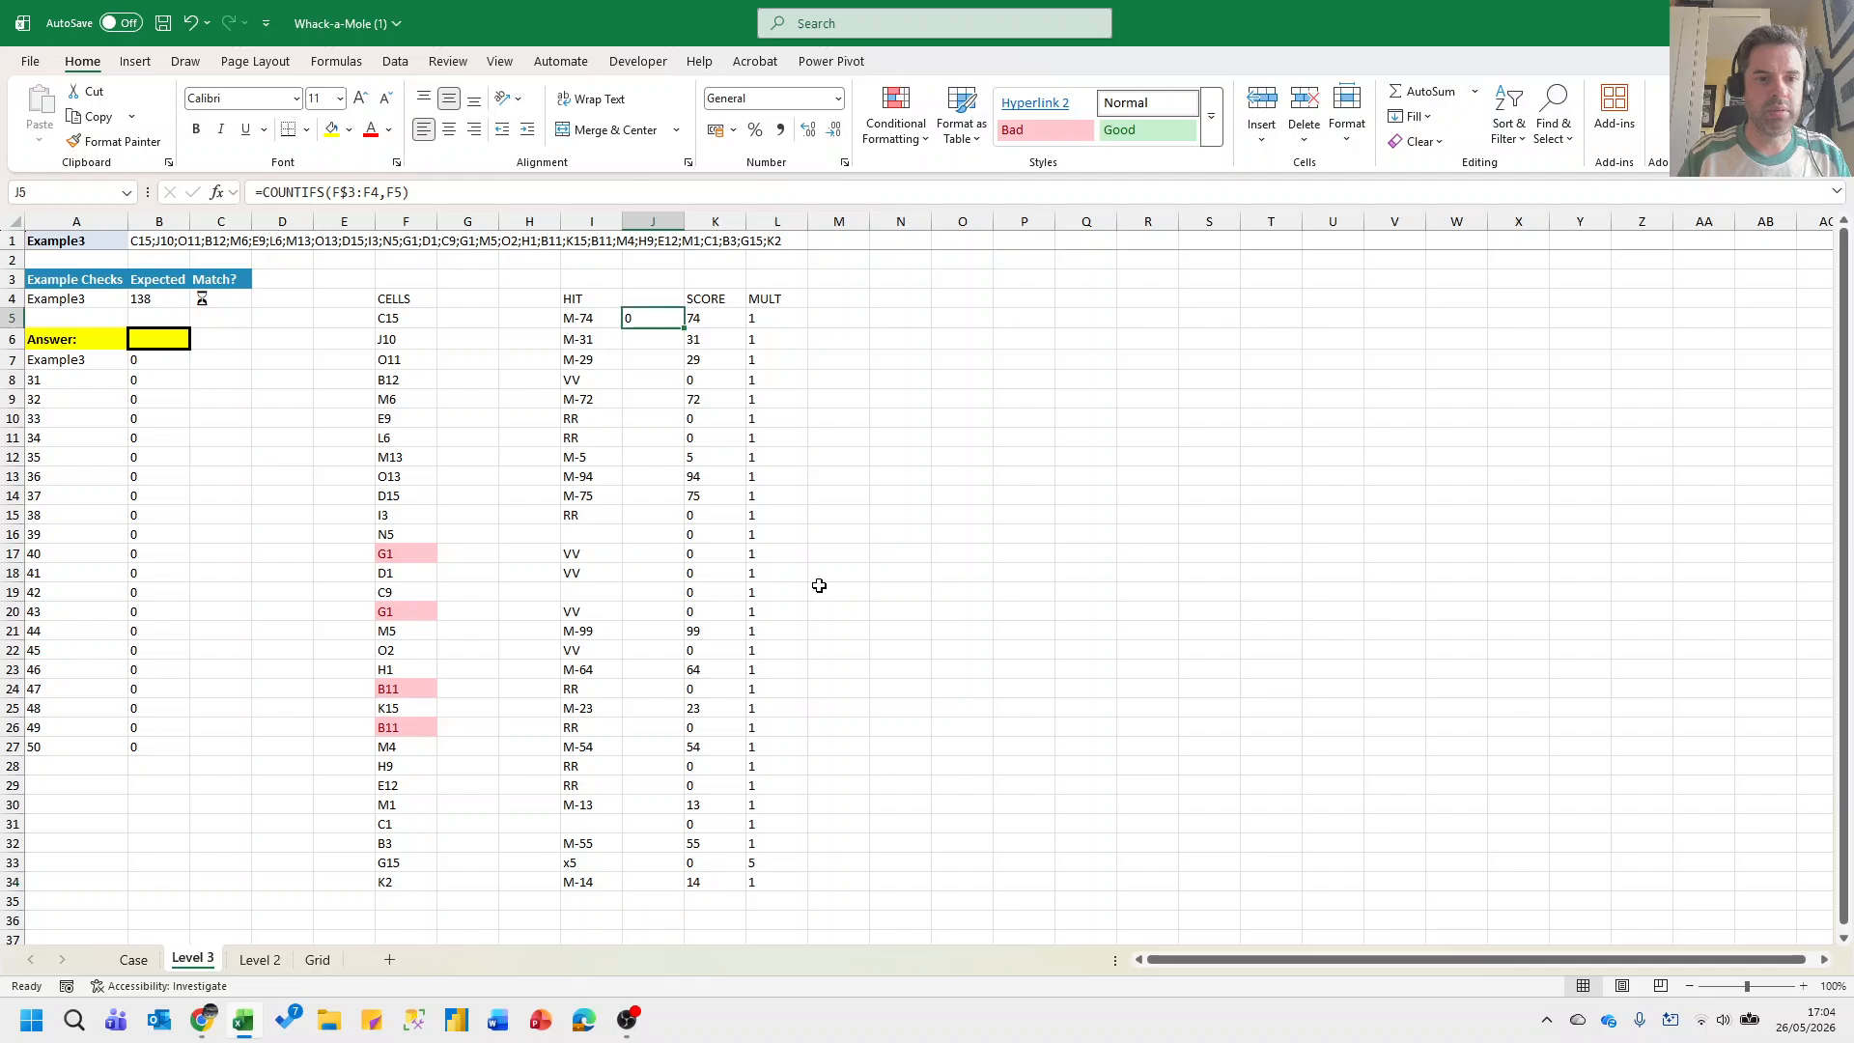
key(Left)
key(ctrl+Down)
key(Right)
key(ctrl+shift+Up)
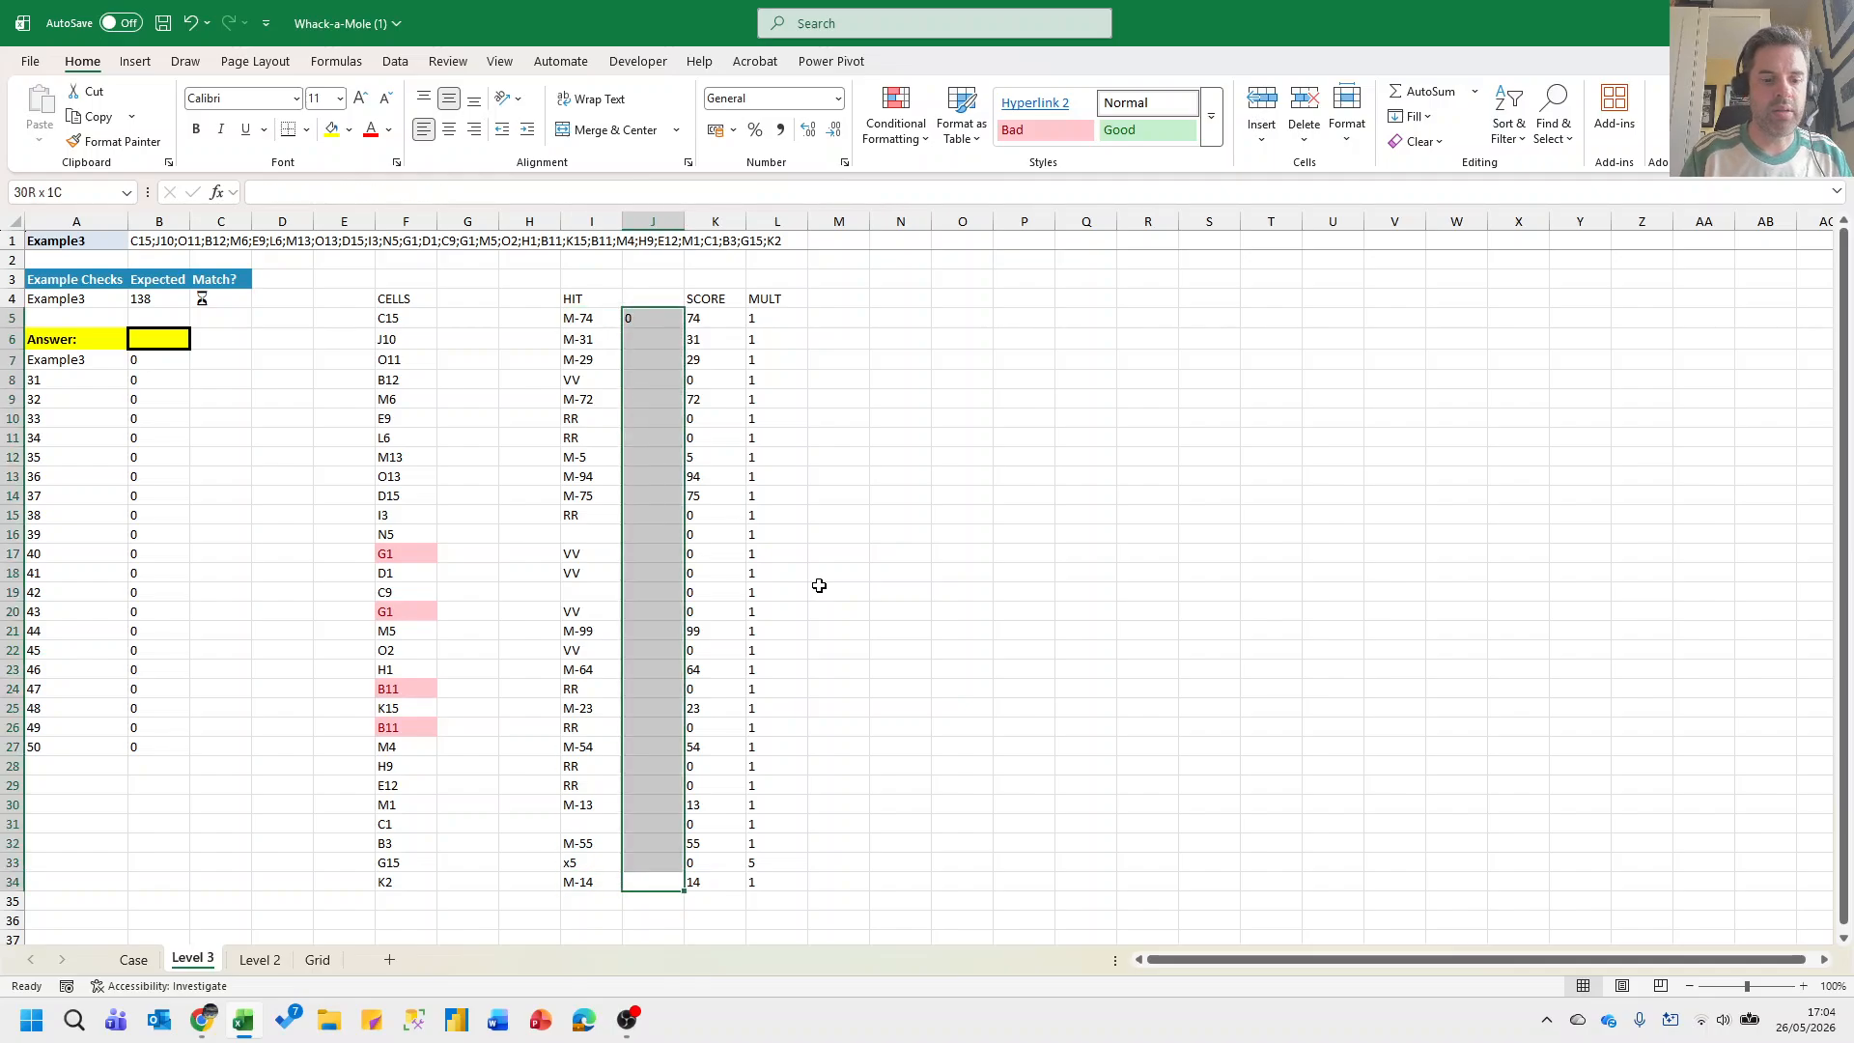
key(ctrl+d)
Review the occurrence counts in column J against the highlighted repeated cells G1 and B11.
key(Up)
key(Up)
key(Up)
key(Up)
key(Up)
key(Up)
key(Up)
key(Up)
key(Up)
key(Up)
key(Up)
key(Up)
key(Up)
key(Up)
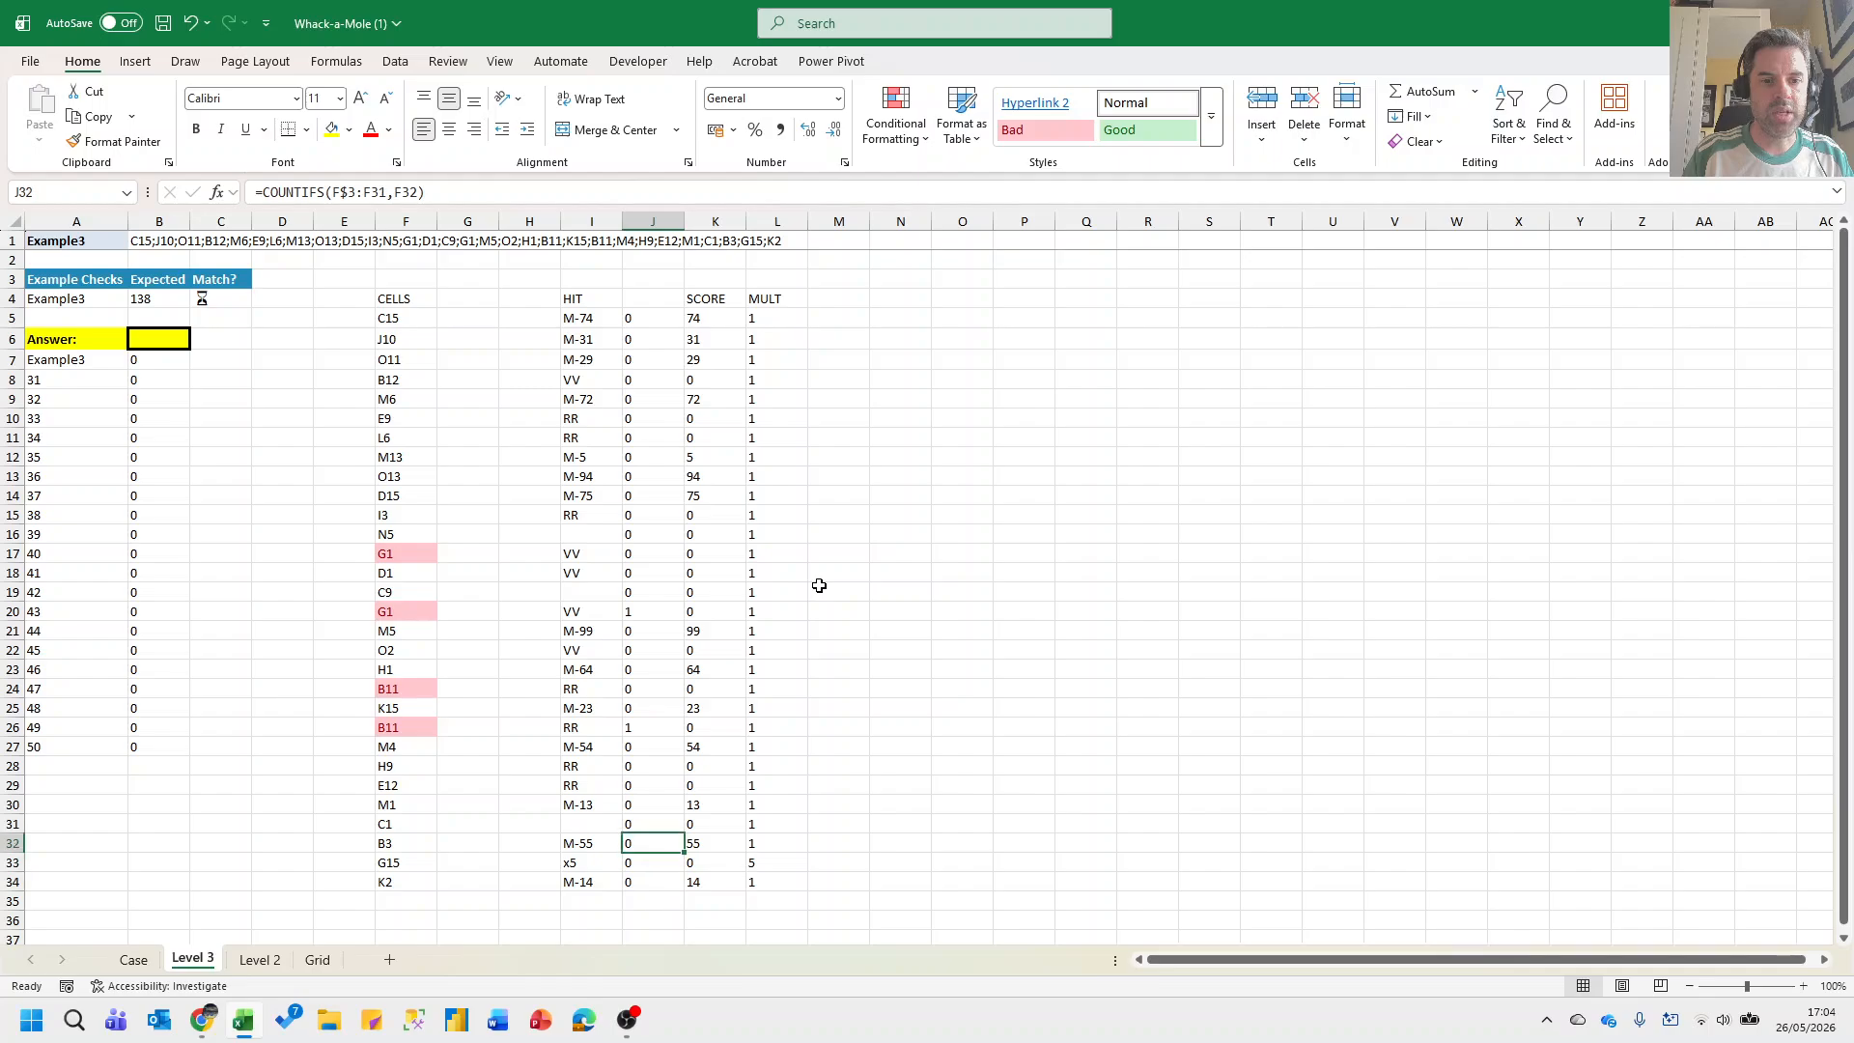
key(Left)
key(Right)
key(Up)
key(Up)
key(Up)
key(Up)
key(Up)
key(Up)
key(Up)
key(Up)
key(Up)
key(Up)
key(Up)
key(Up)
key(Up)
key(Up)
key(Up)
key(Up)
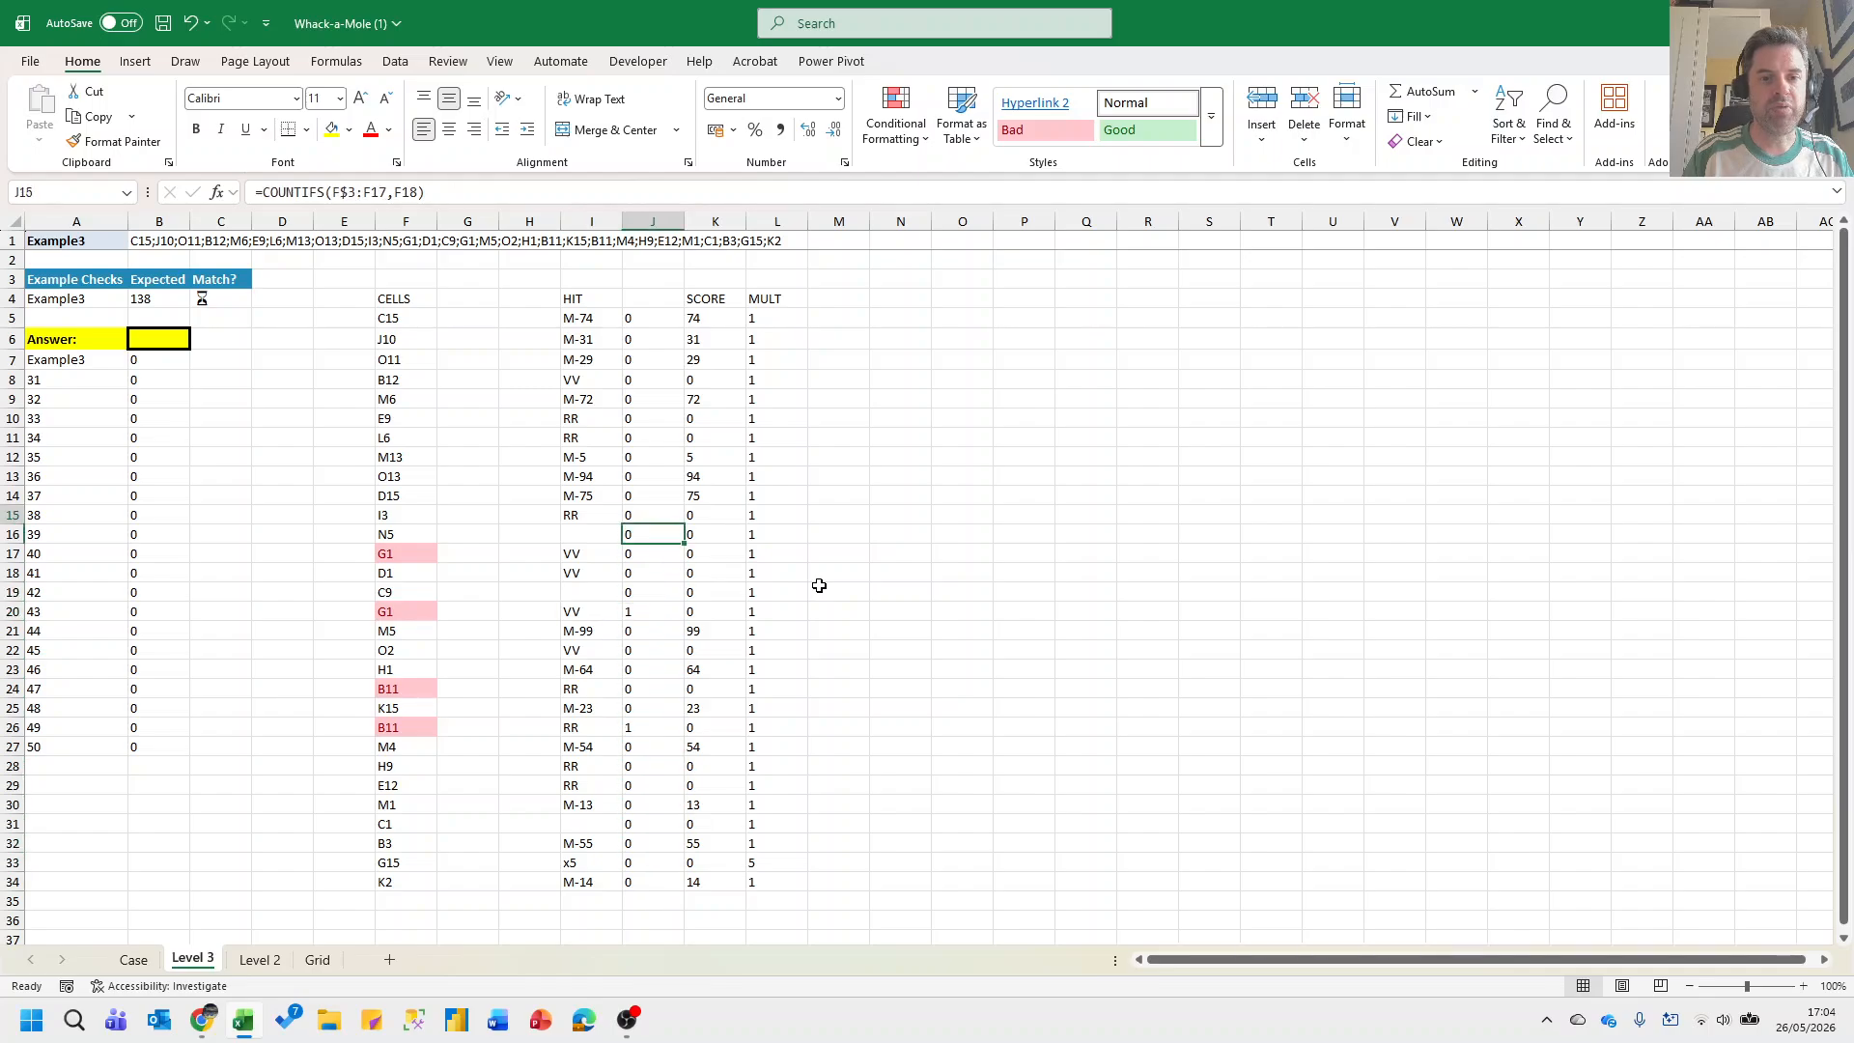
key(Down)
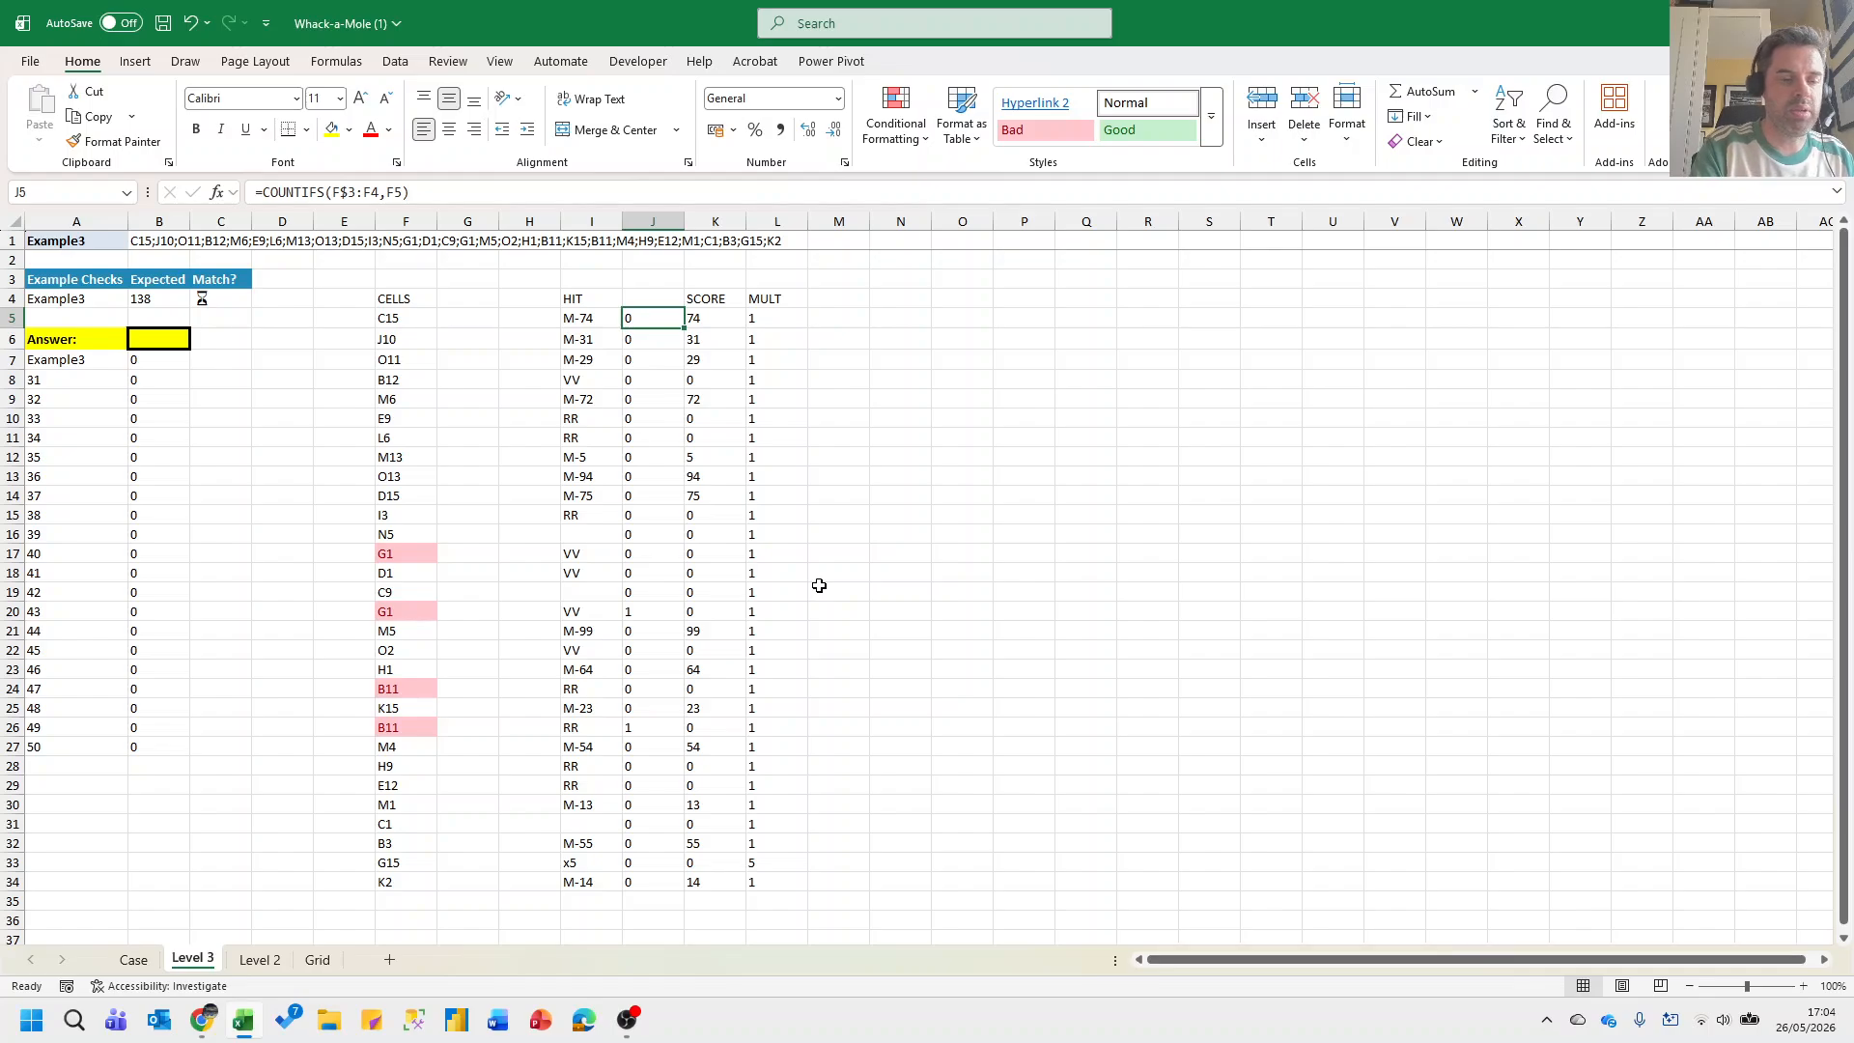
Wrap the J5 count in an IF that returns the hit only at first occurrence: =IF(COUNTIFS(F$3:F4,F5)=0,I5,"").
key(F2)
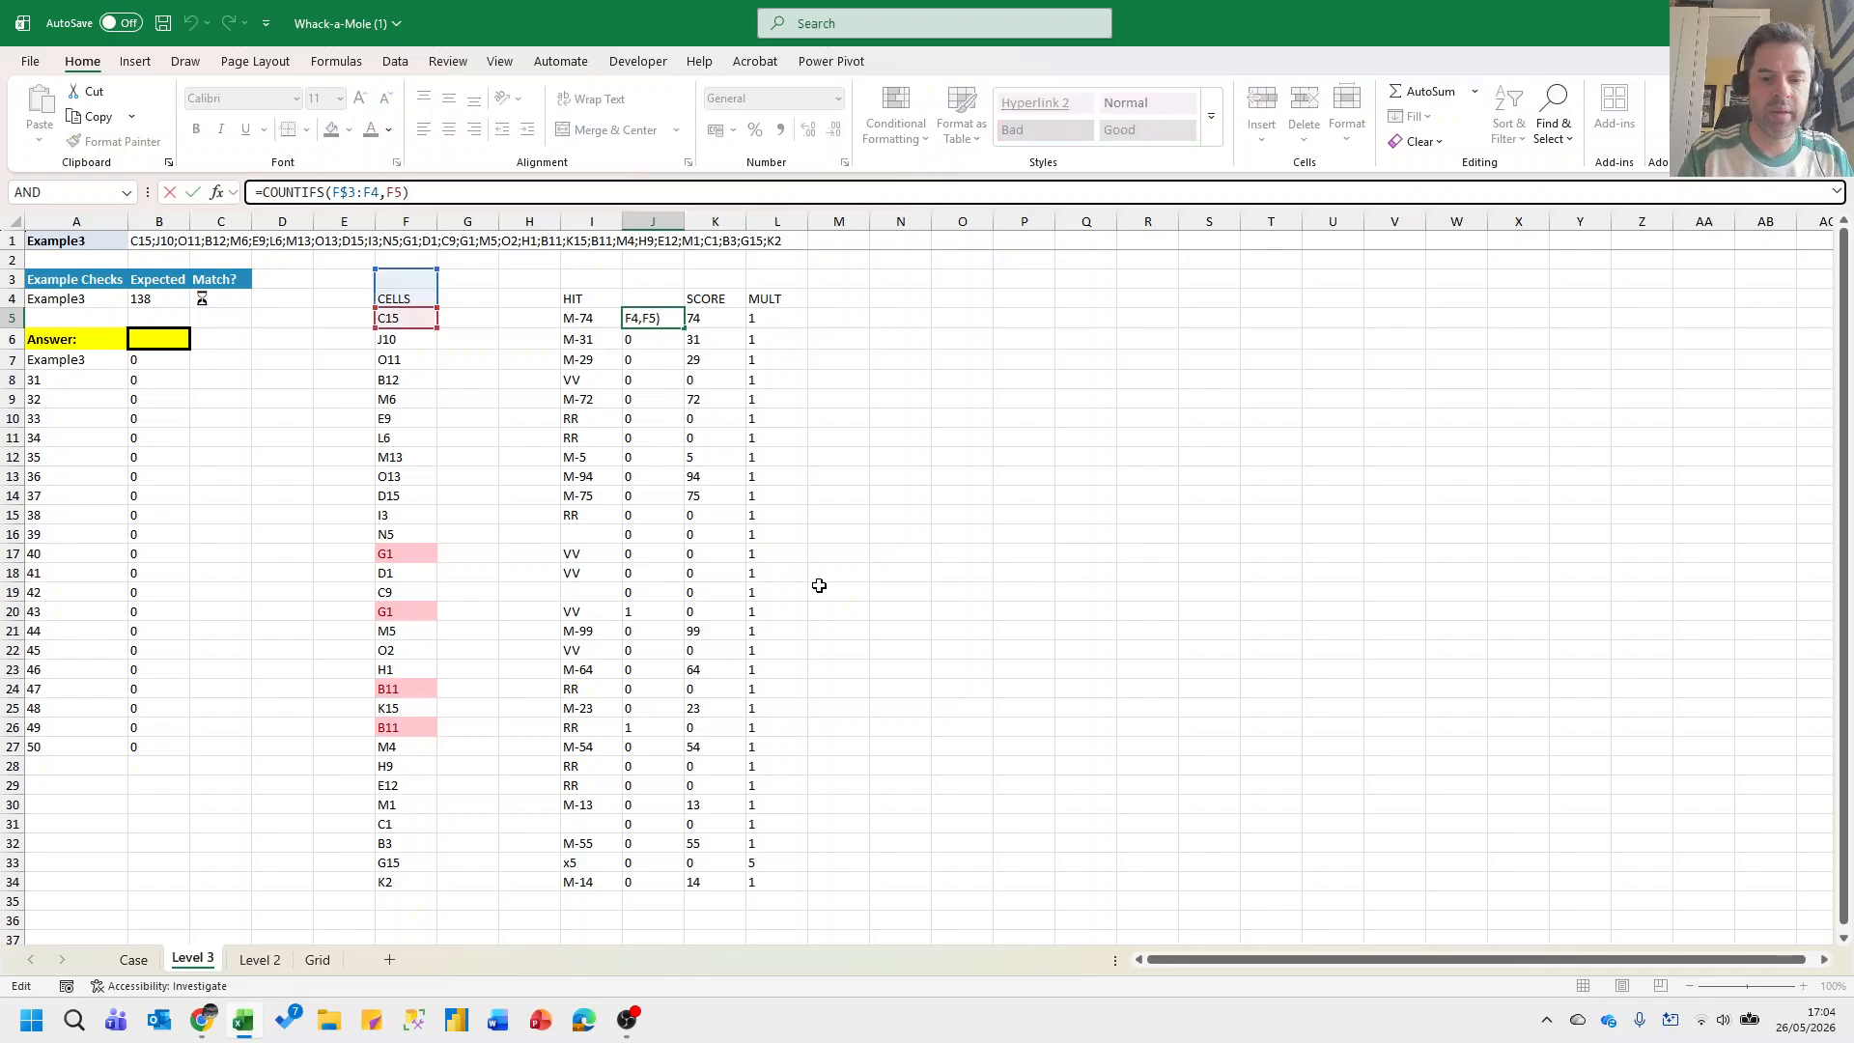
key(Home)
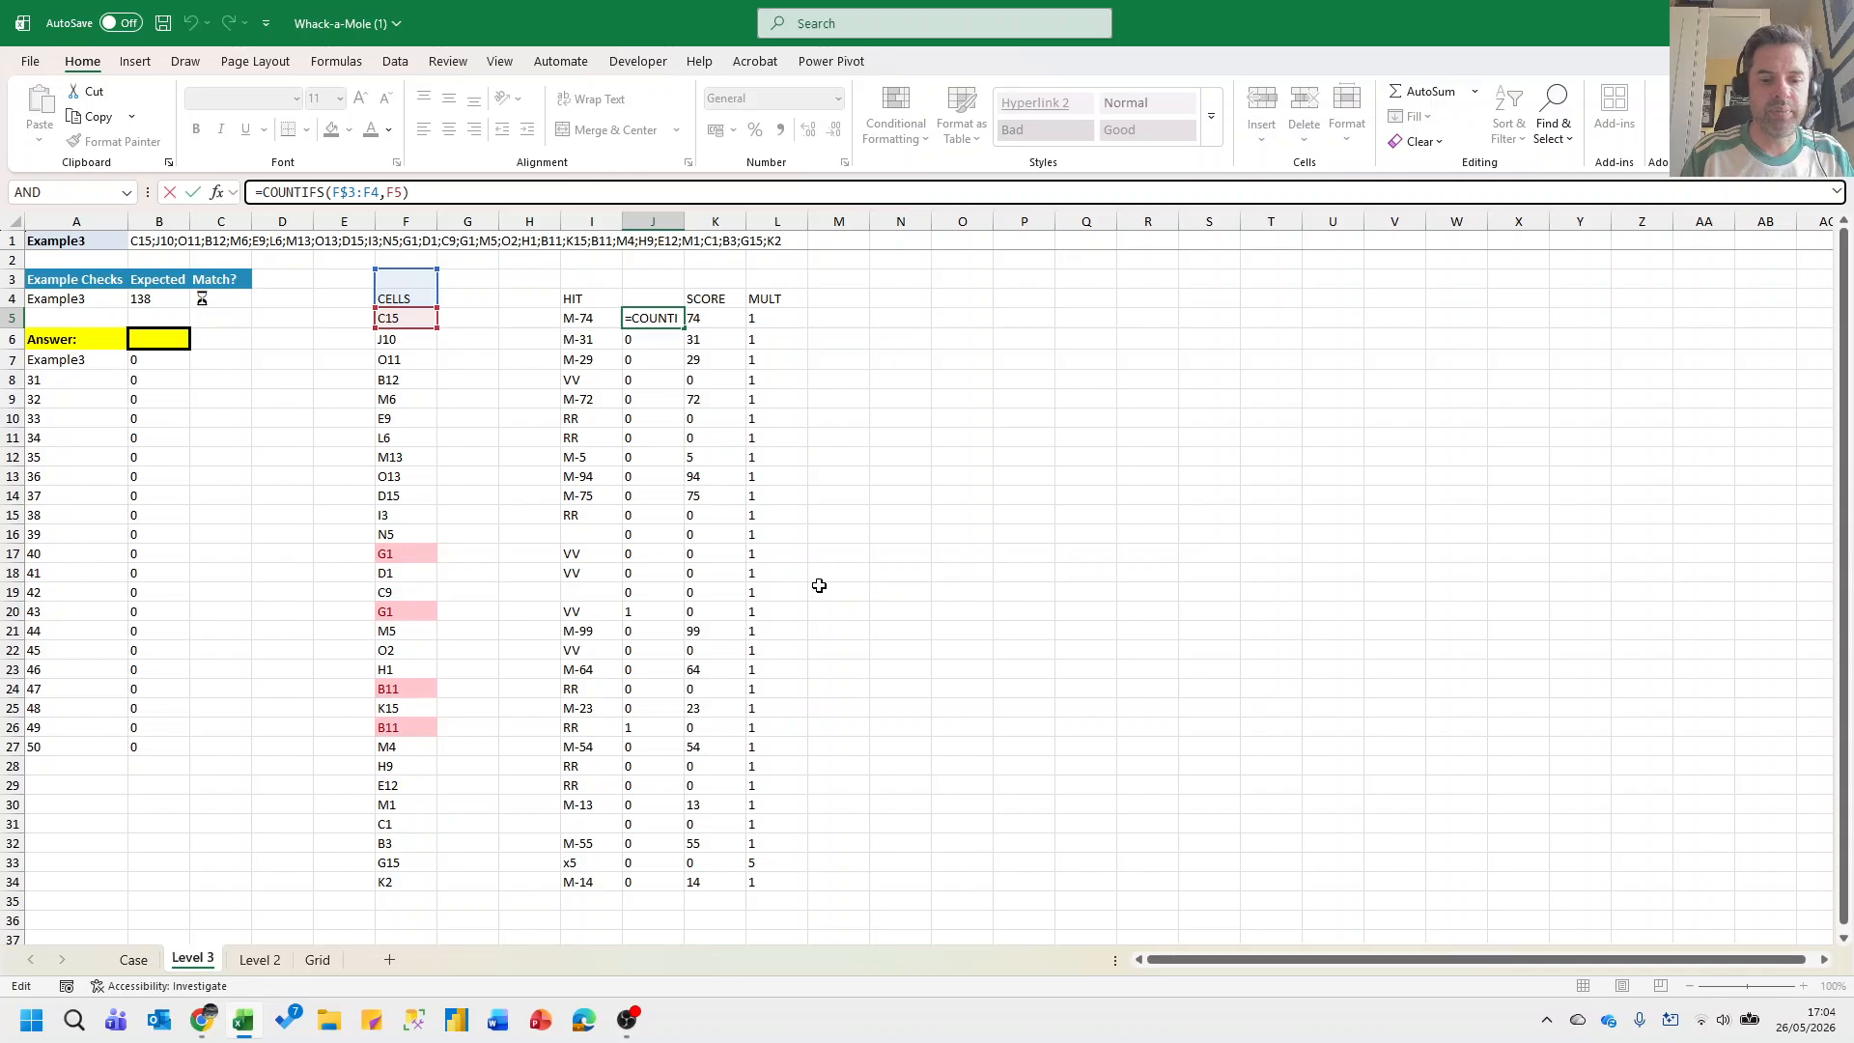
text(if()
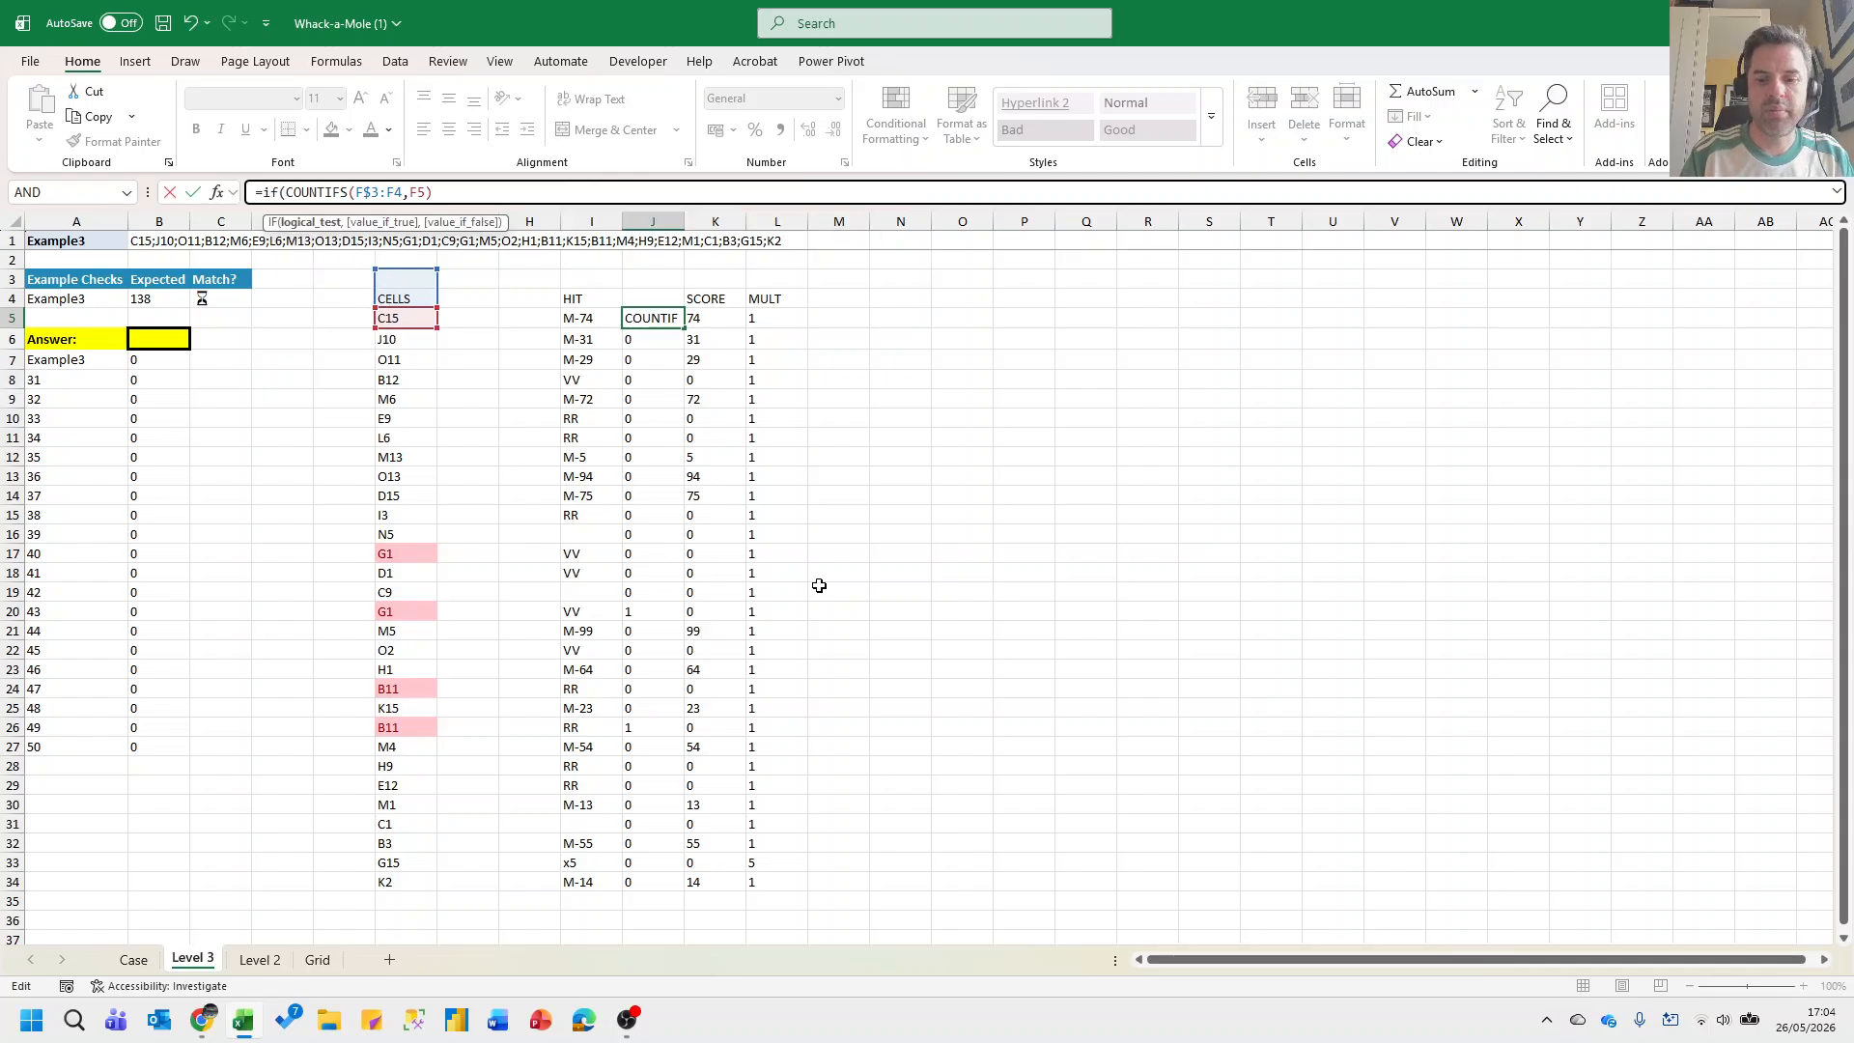
key(End)
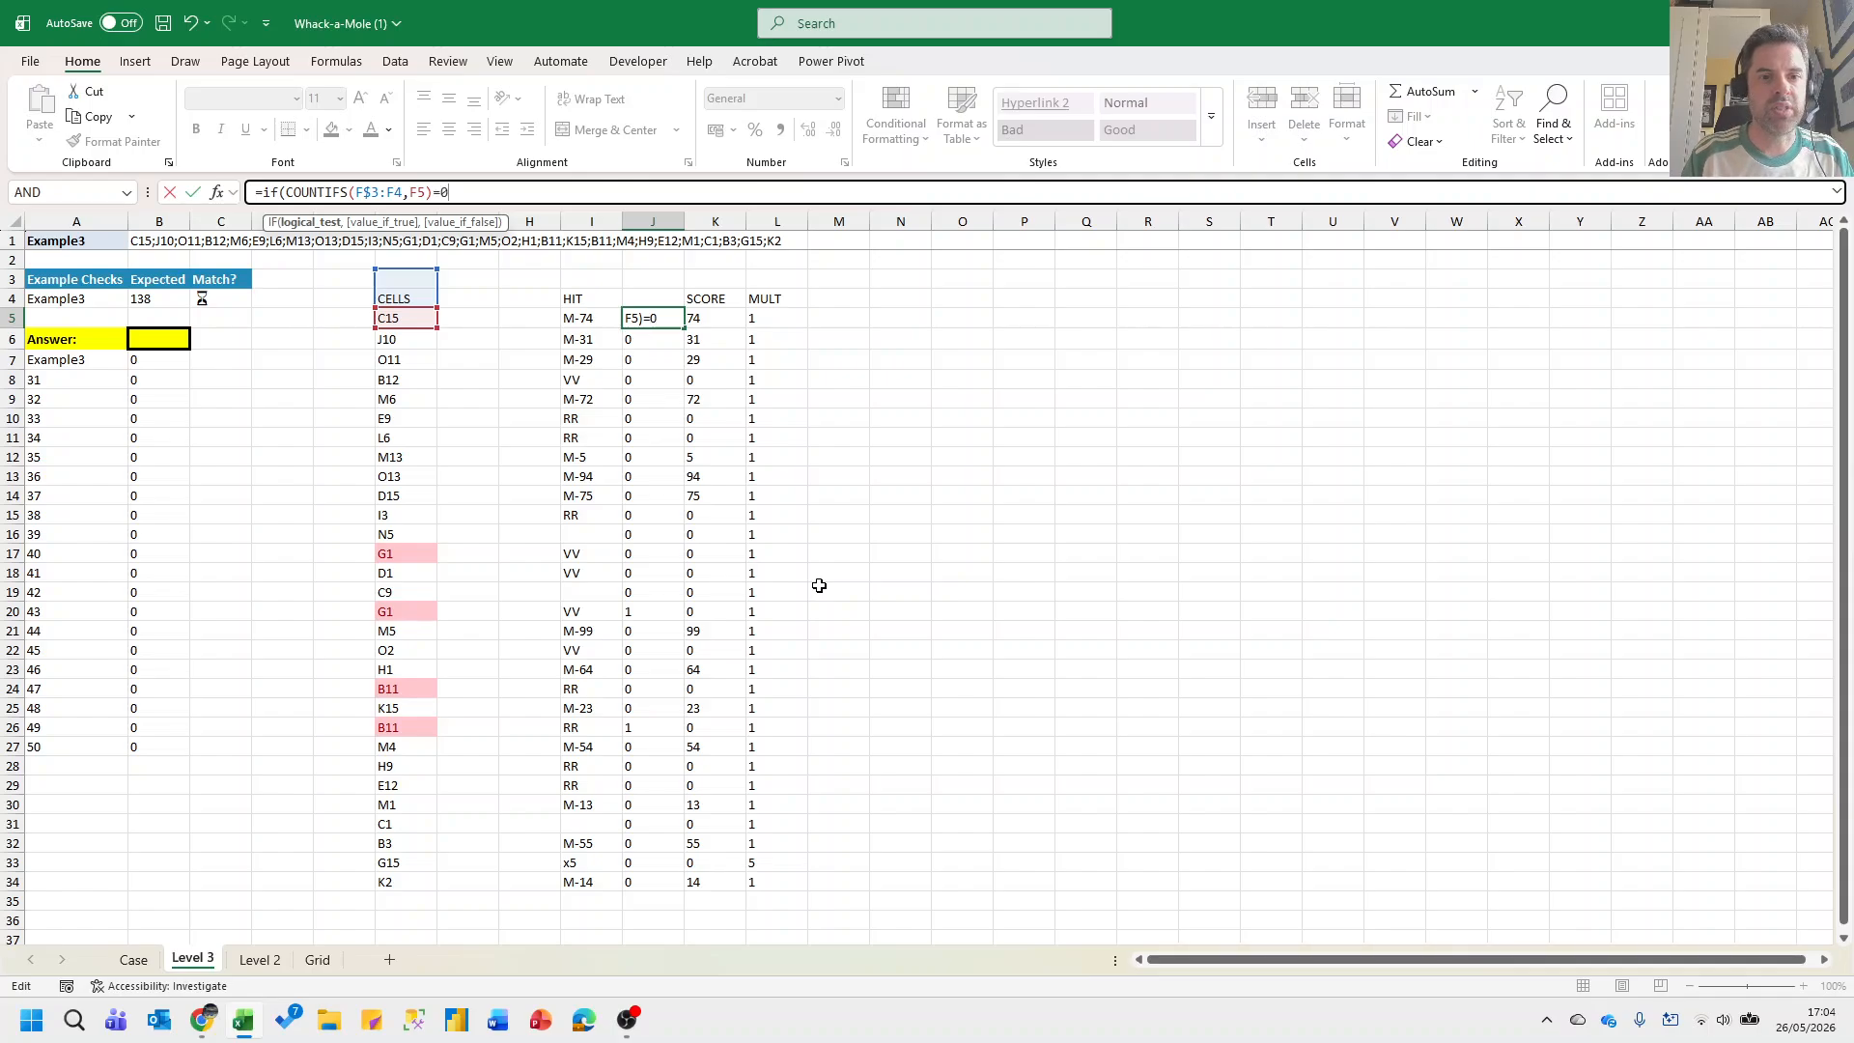
text(=0)
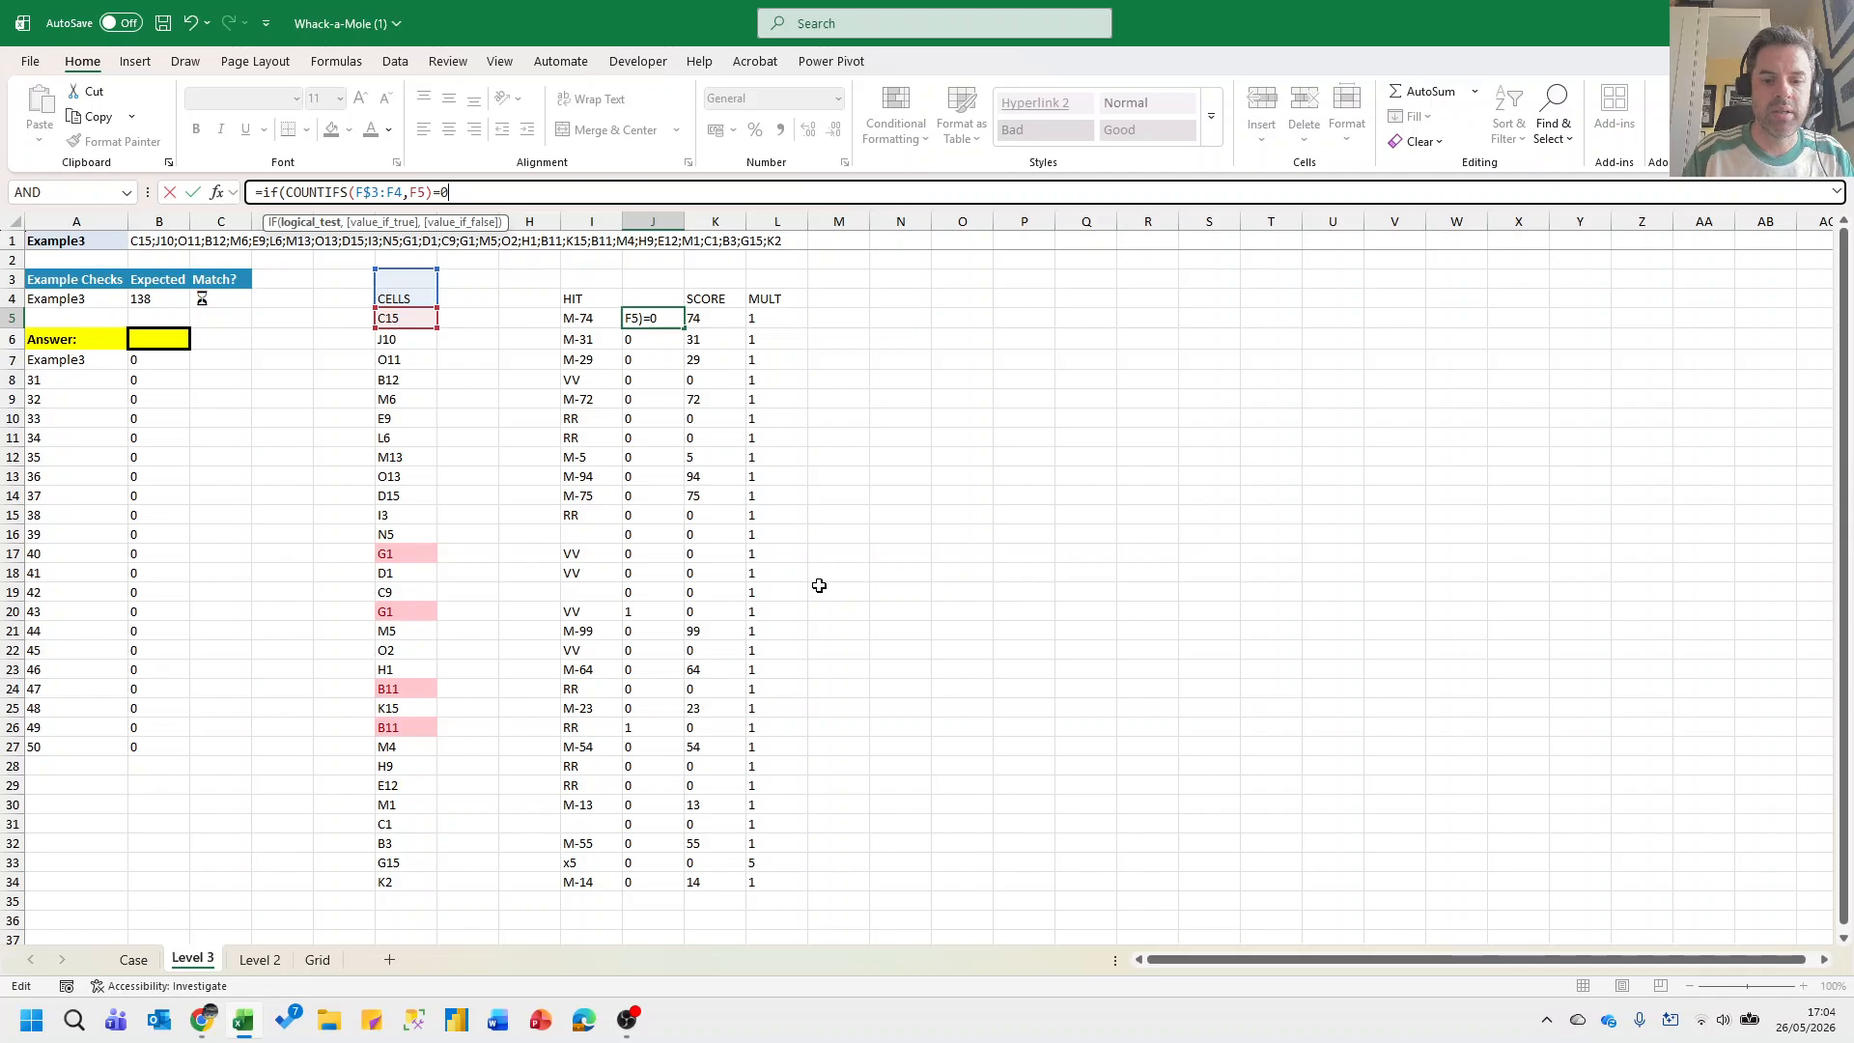
text(,)
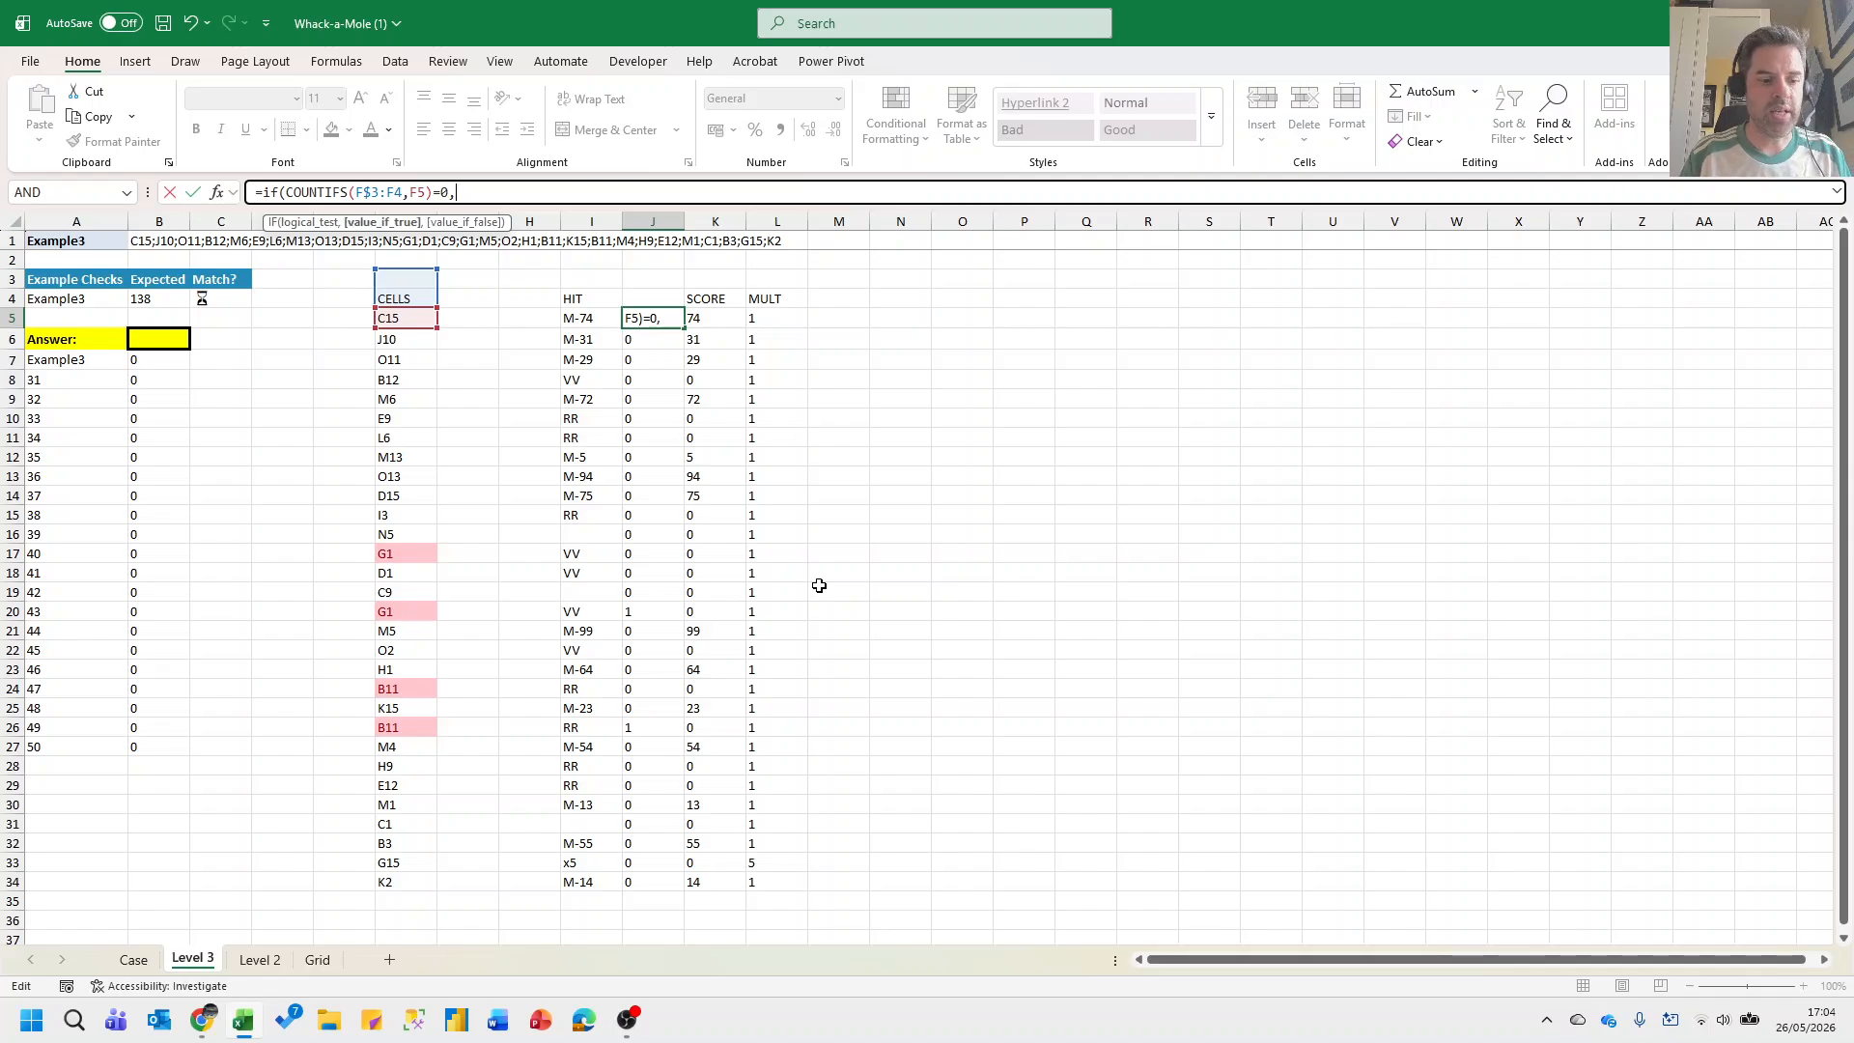
key(Left)
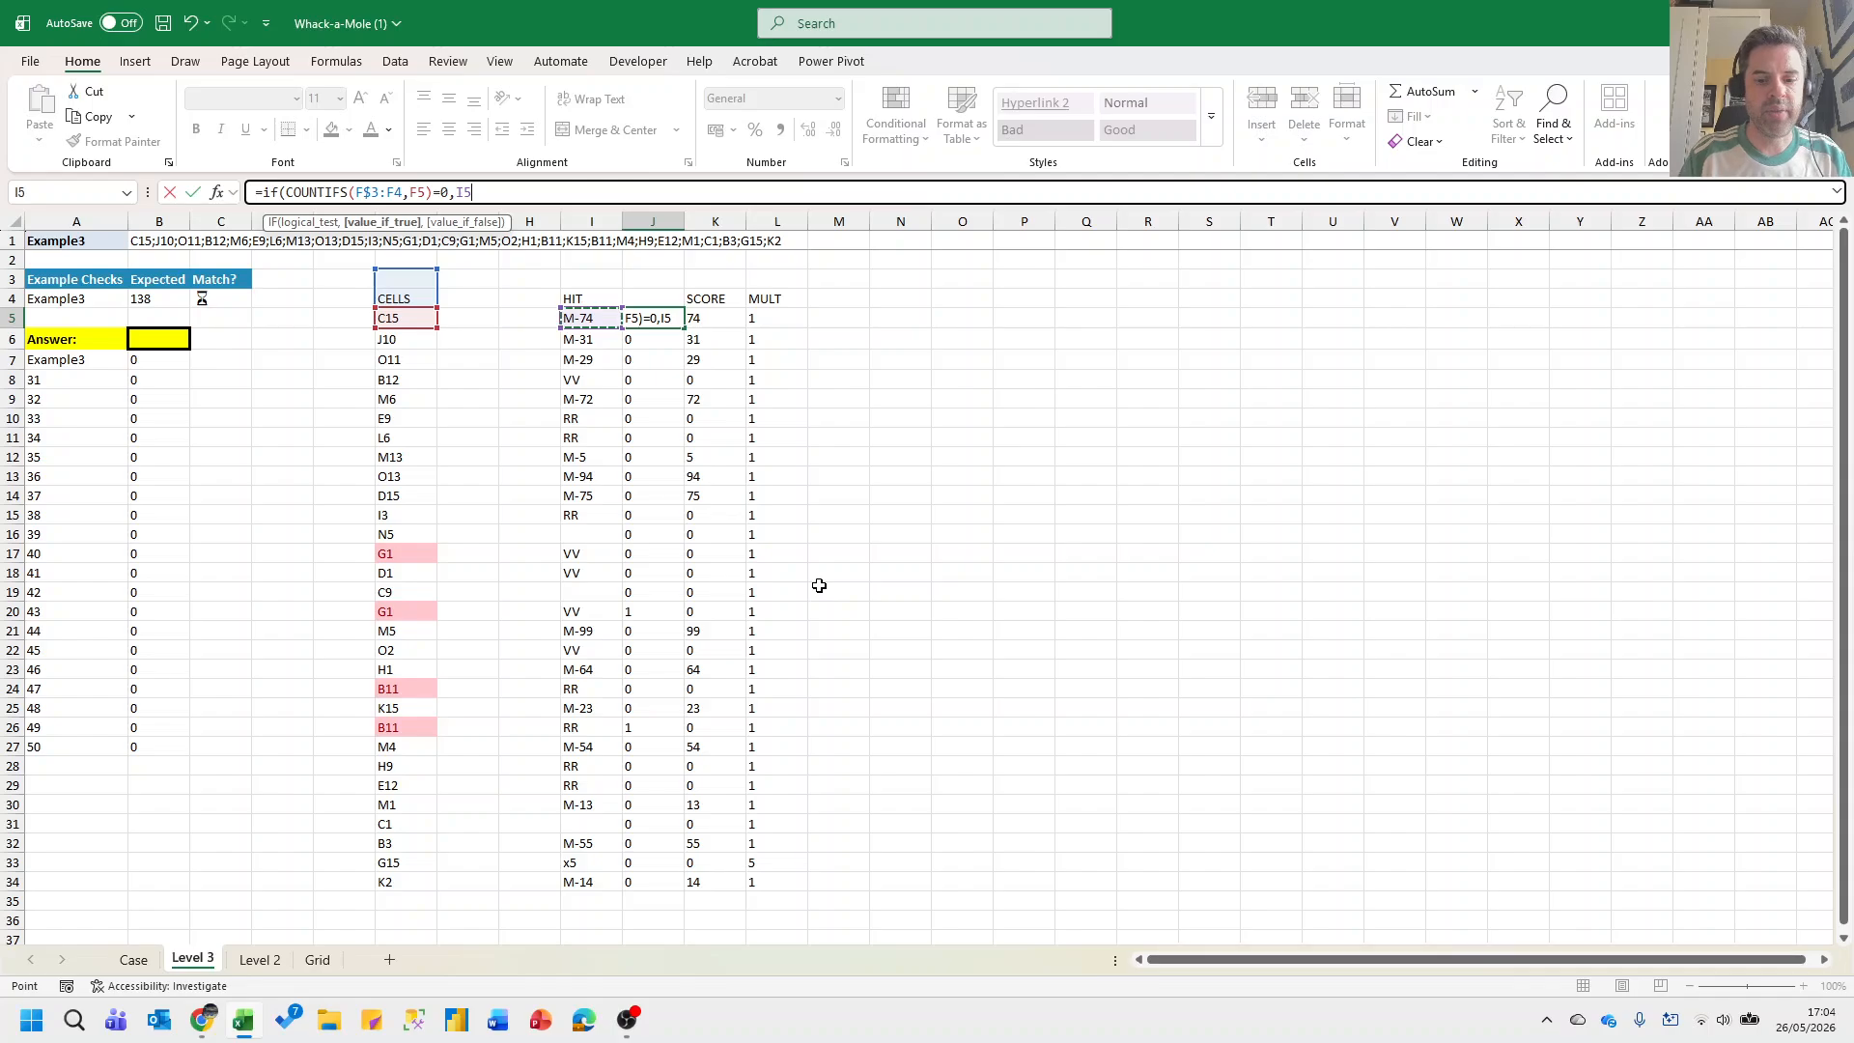
text(,"")
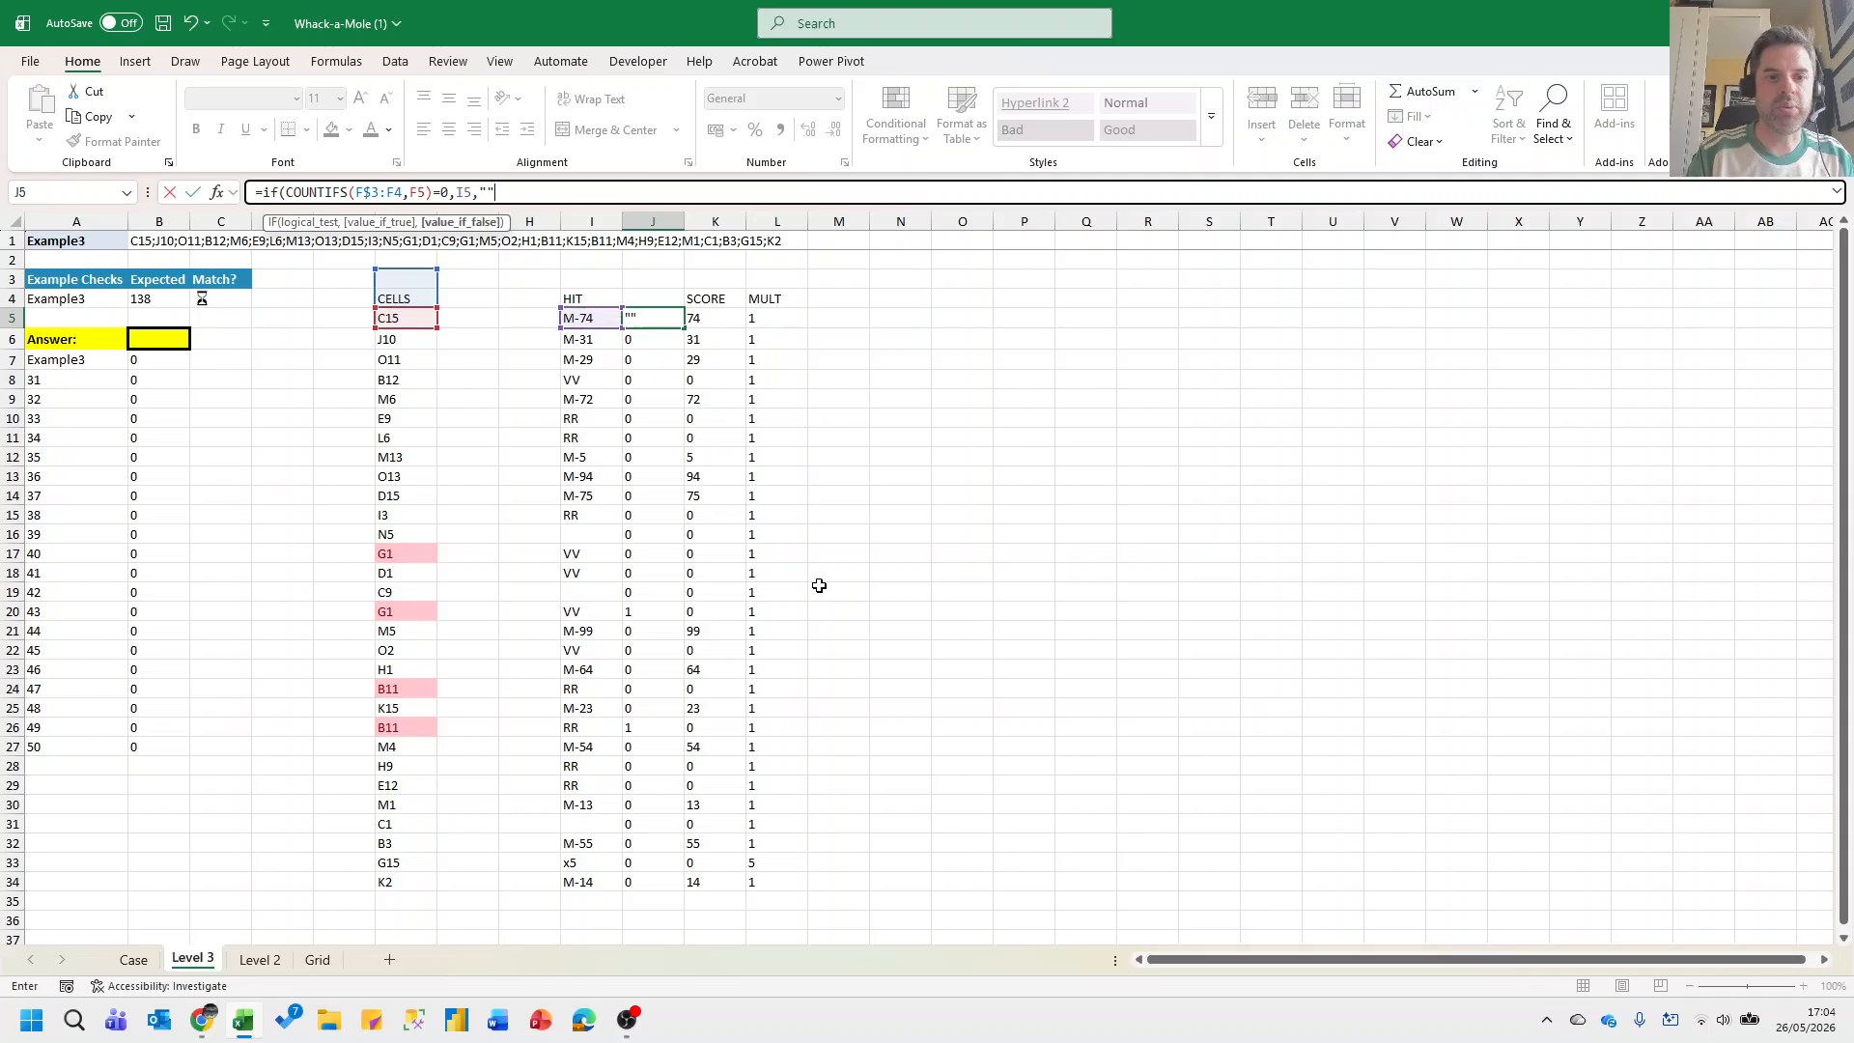
key(Return)
Fill the first-occurrence IF formula from J5 down to J34.
key(Up)
key(Left)
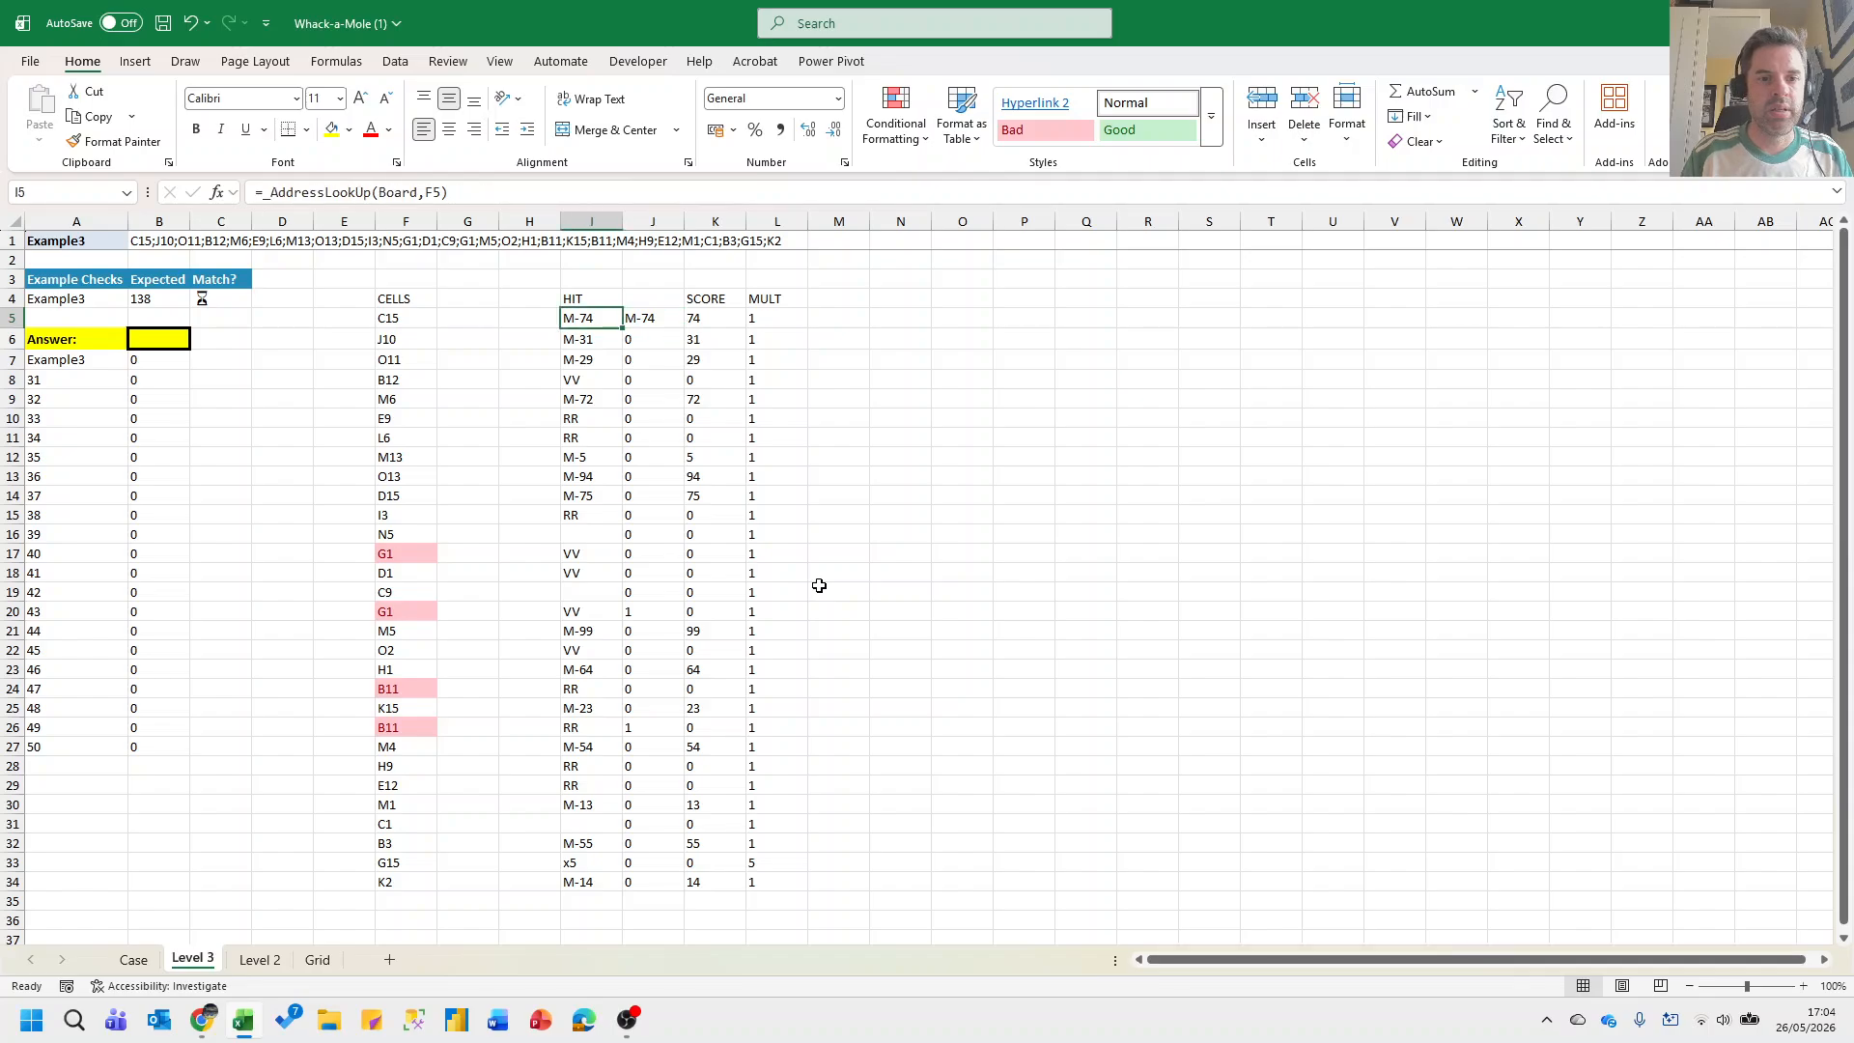
key(ctrl+Down)
key(Right)
key(ctrl+shift+Up)
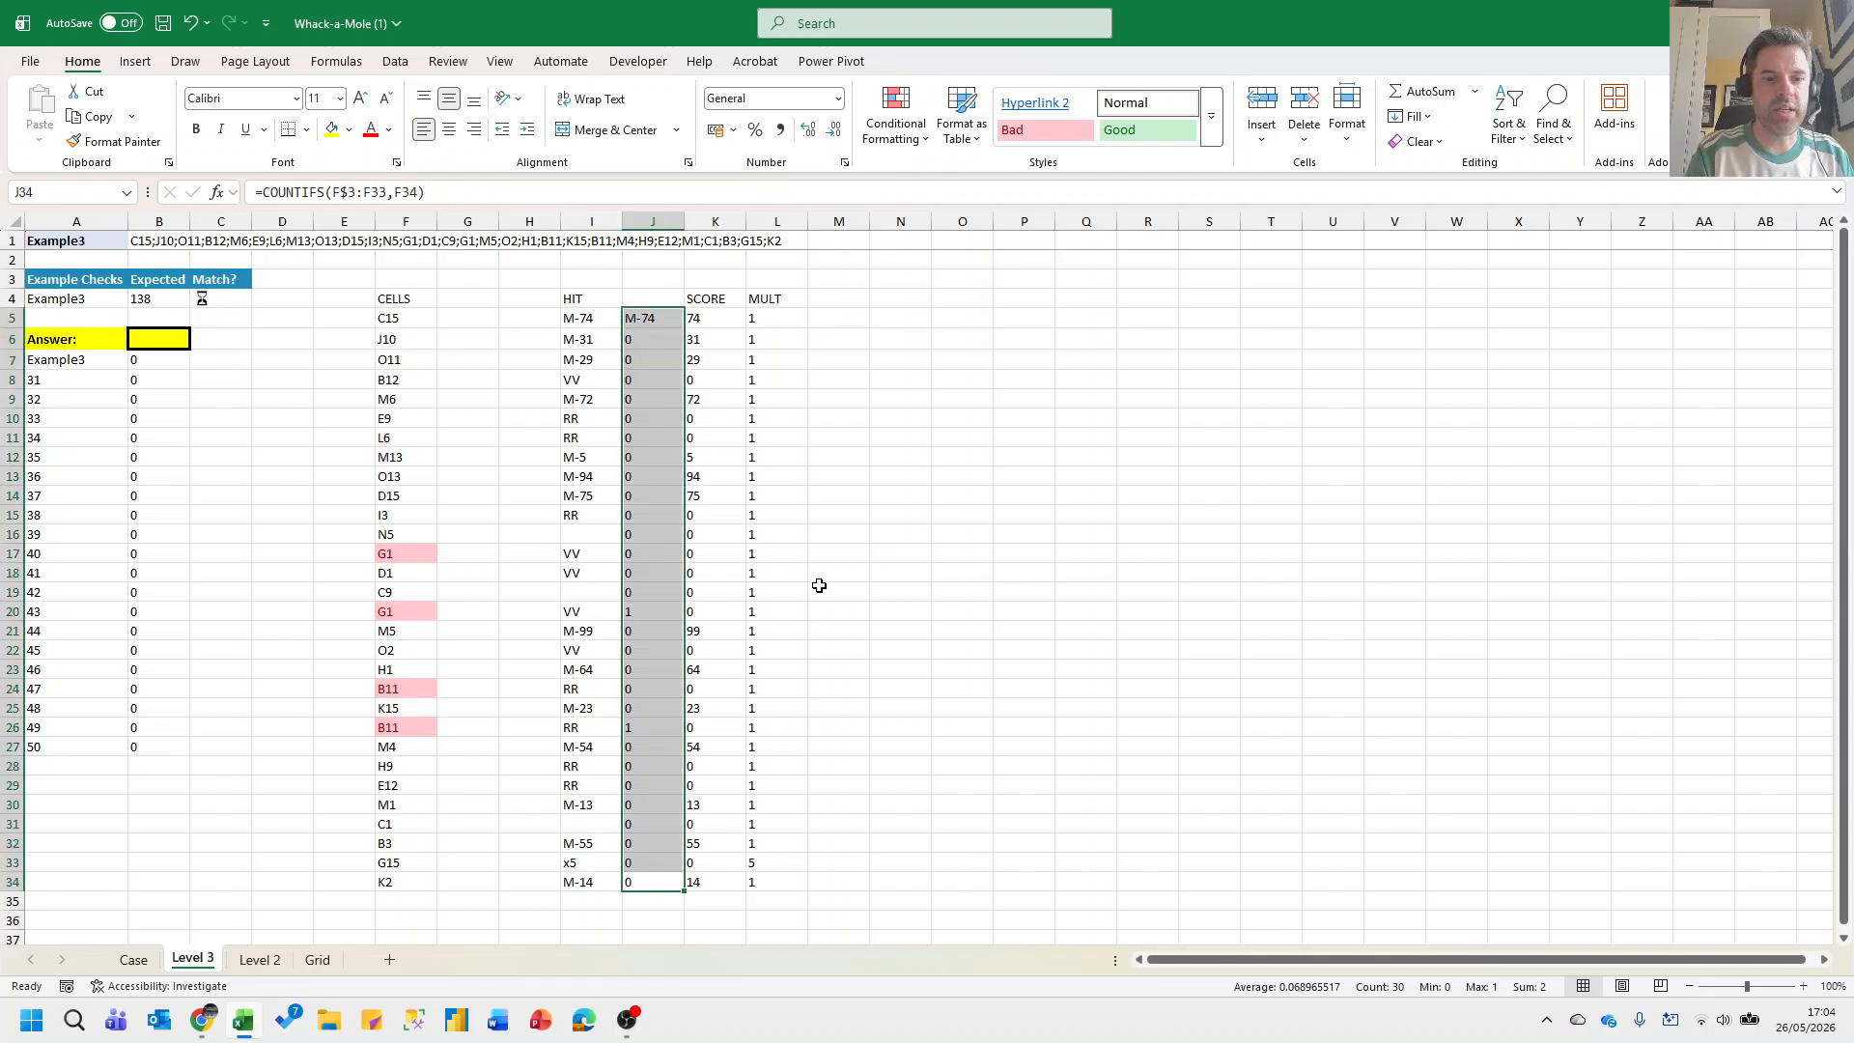
key(ctrl+d)
Compare the filtered hits in column J with the original HIT values, especially at the repeated B11 and G1 rows.
key(Up)
key(Up)
key(Up)
key(Up)
key(Up)
key(Up)
key(Up)
key(Up)
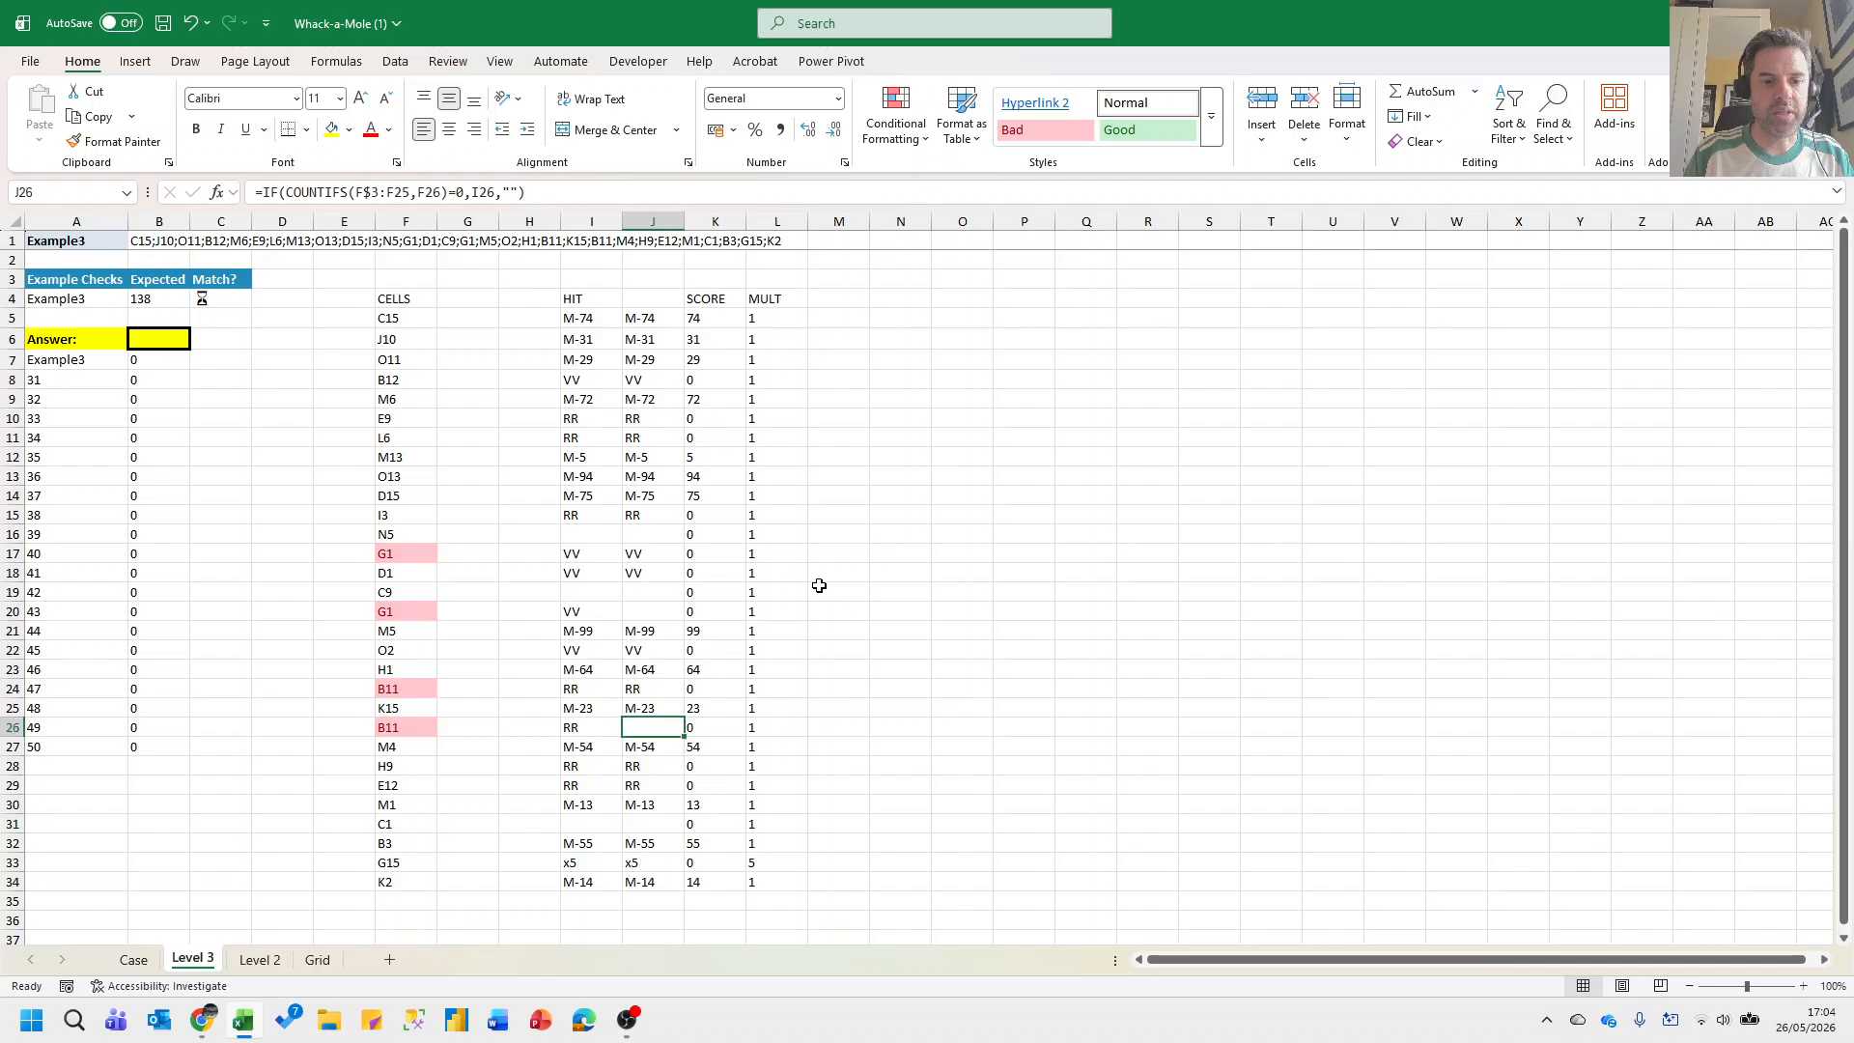
key(Left)
key(Right)
key(Left)
key(Up)
key(Up)
key(Up)
key(Up)
key(Up)
key(Up)
key(Up)
key(Up)
key(Up)
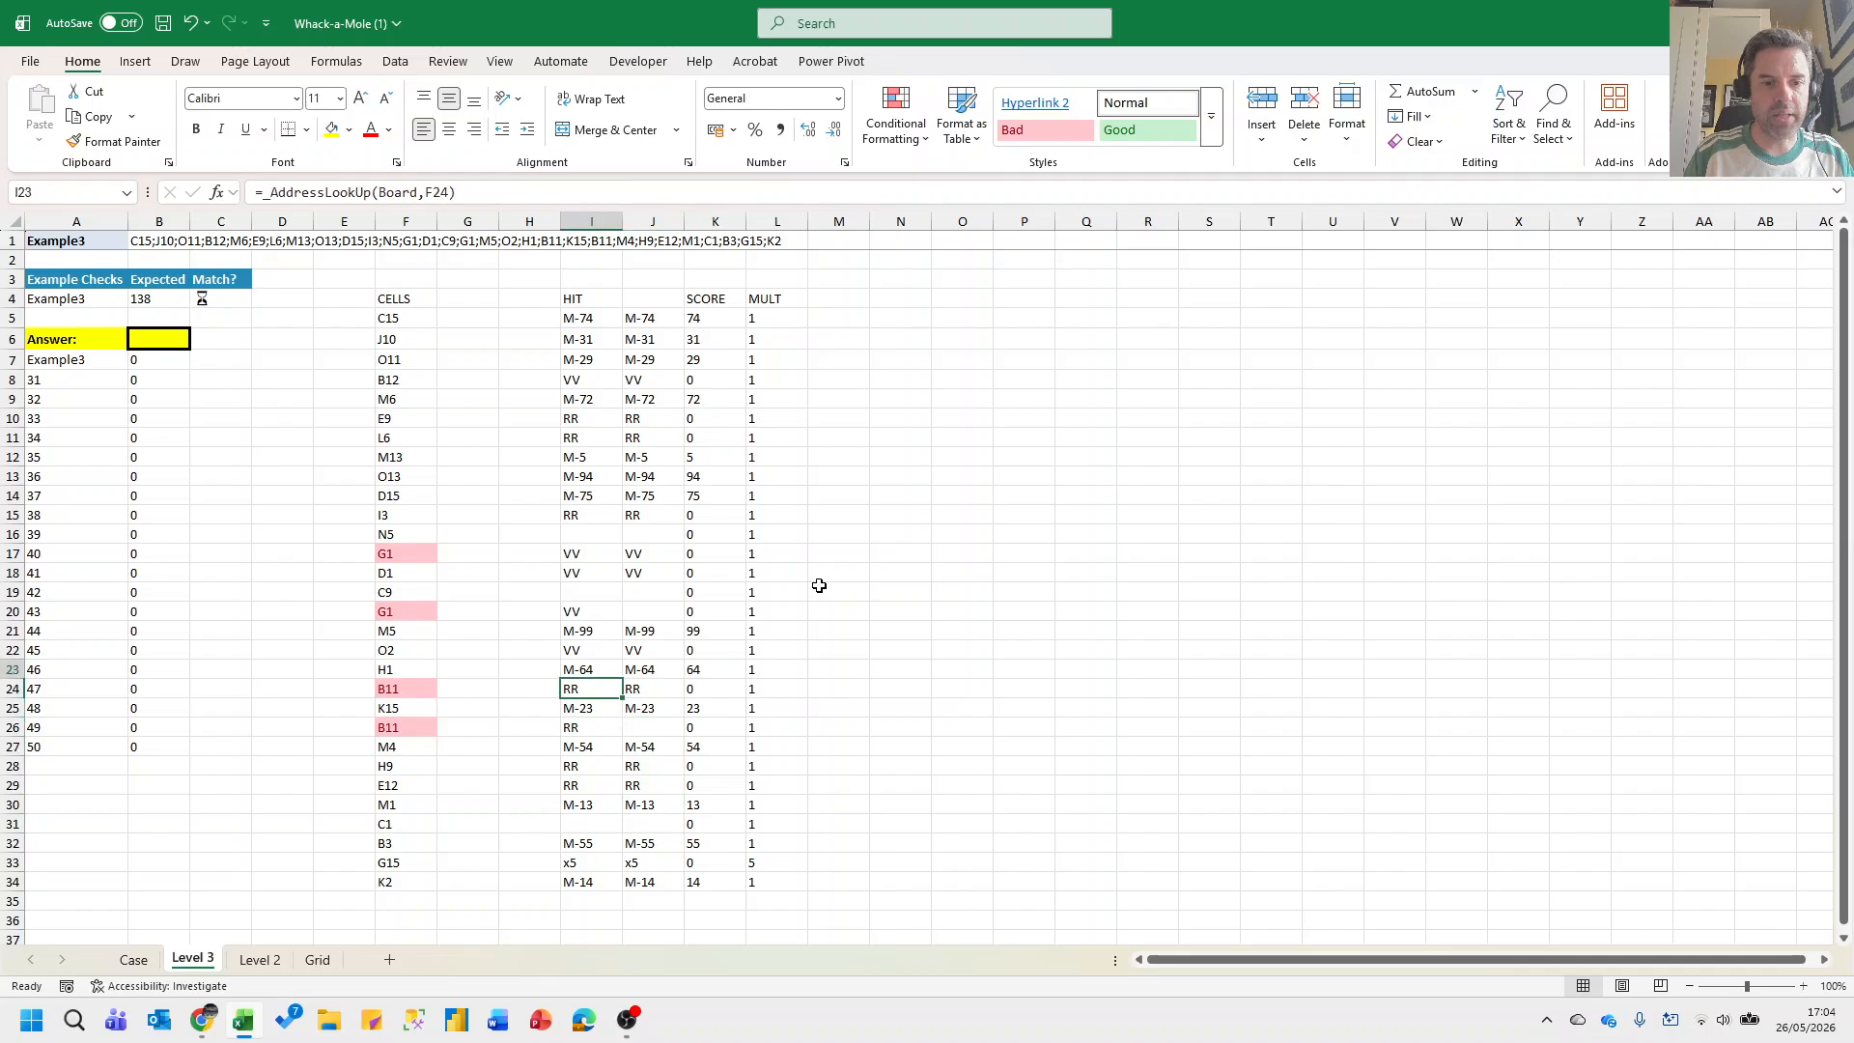
key(Right)
key(Left)
key(Up)
key(Up)
key(Up)
key(Up)
key(Up)
key(Up)
key(Up)
key(Up)
key(Up)
key(Up)
key(Up)
key(Up)
key(Up)
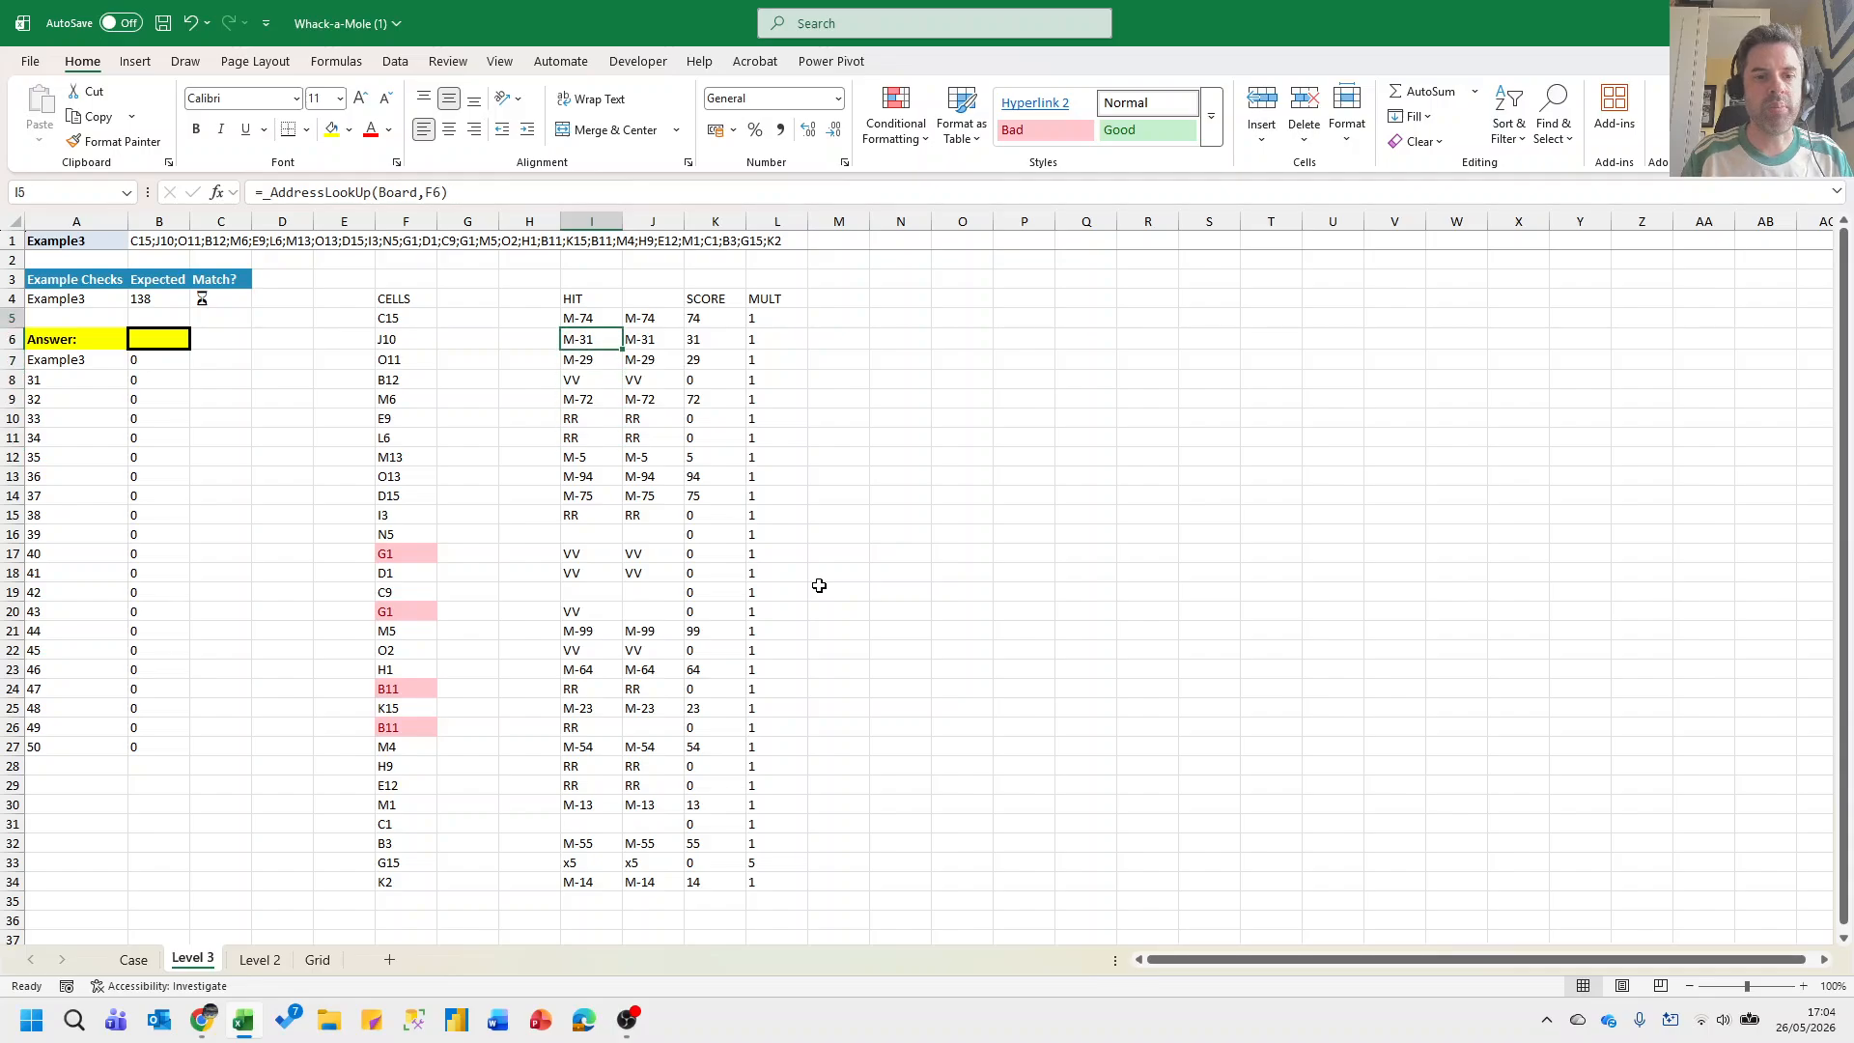
Extend the J5 formula to always keep mole hits: =IF(LEFT(I5)="M",I5,IF(COUNTIFS(F$3:F4,F5)=0,I5,"")).
key(Right)
key(Left)
key(Down)
key(Right)
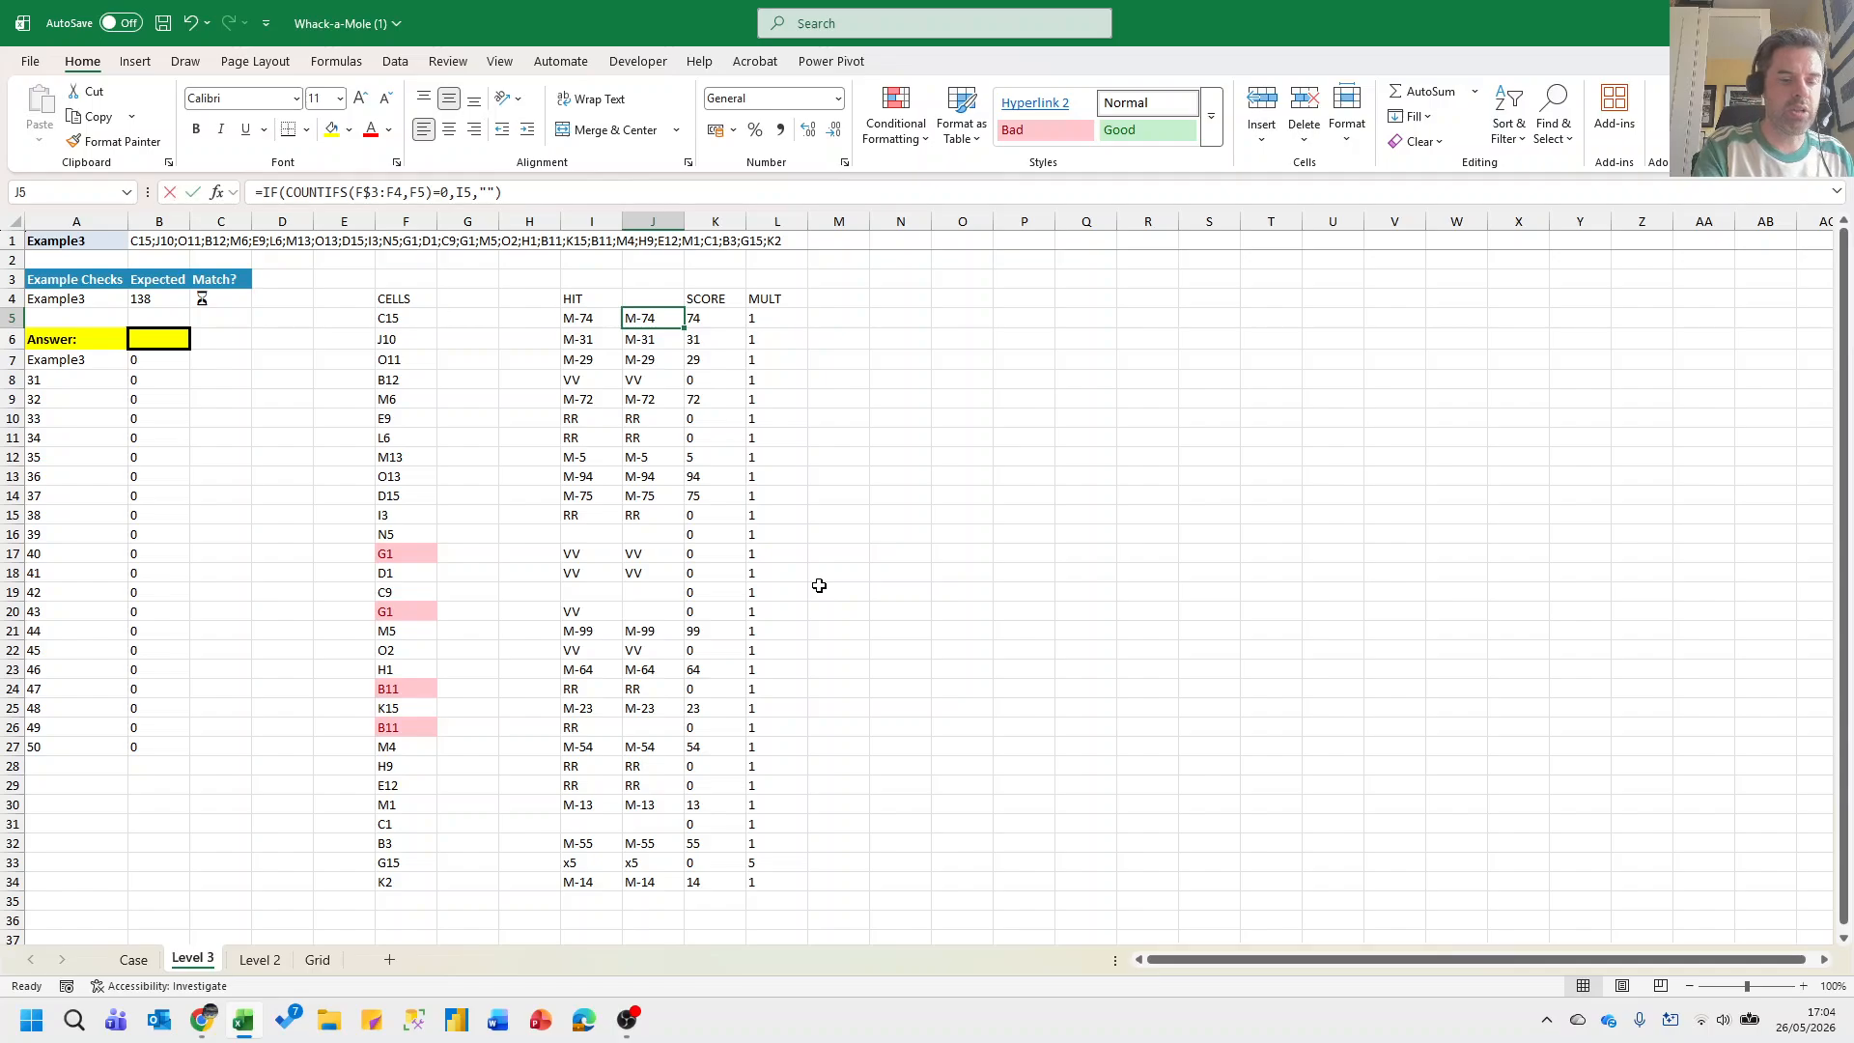
key(F2)
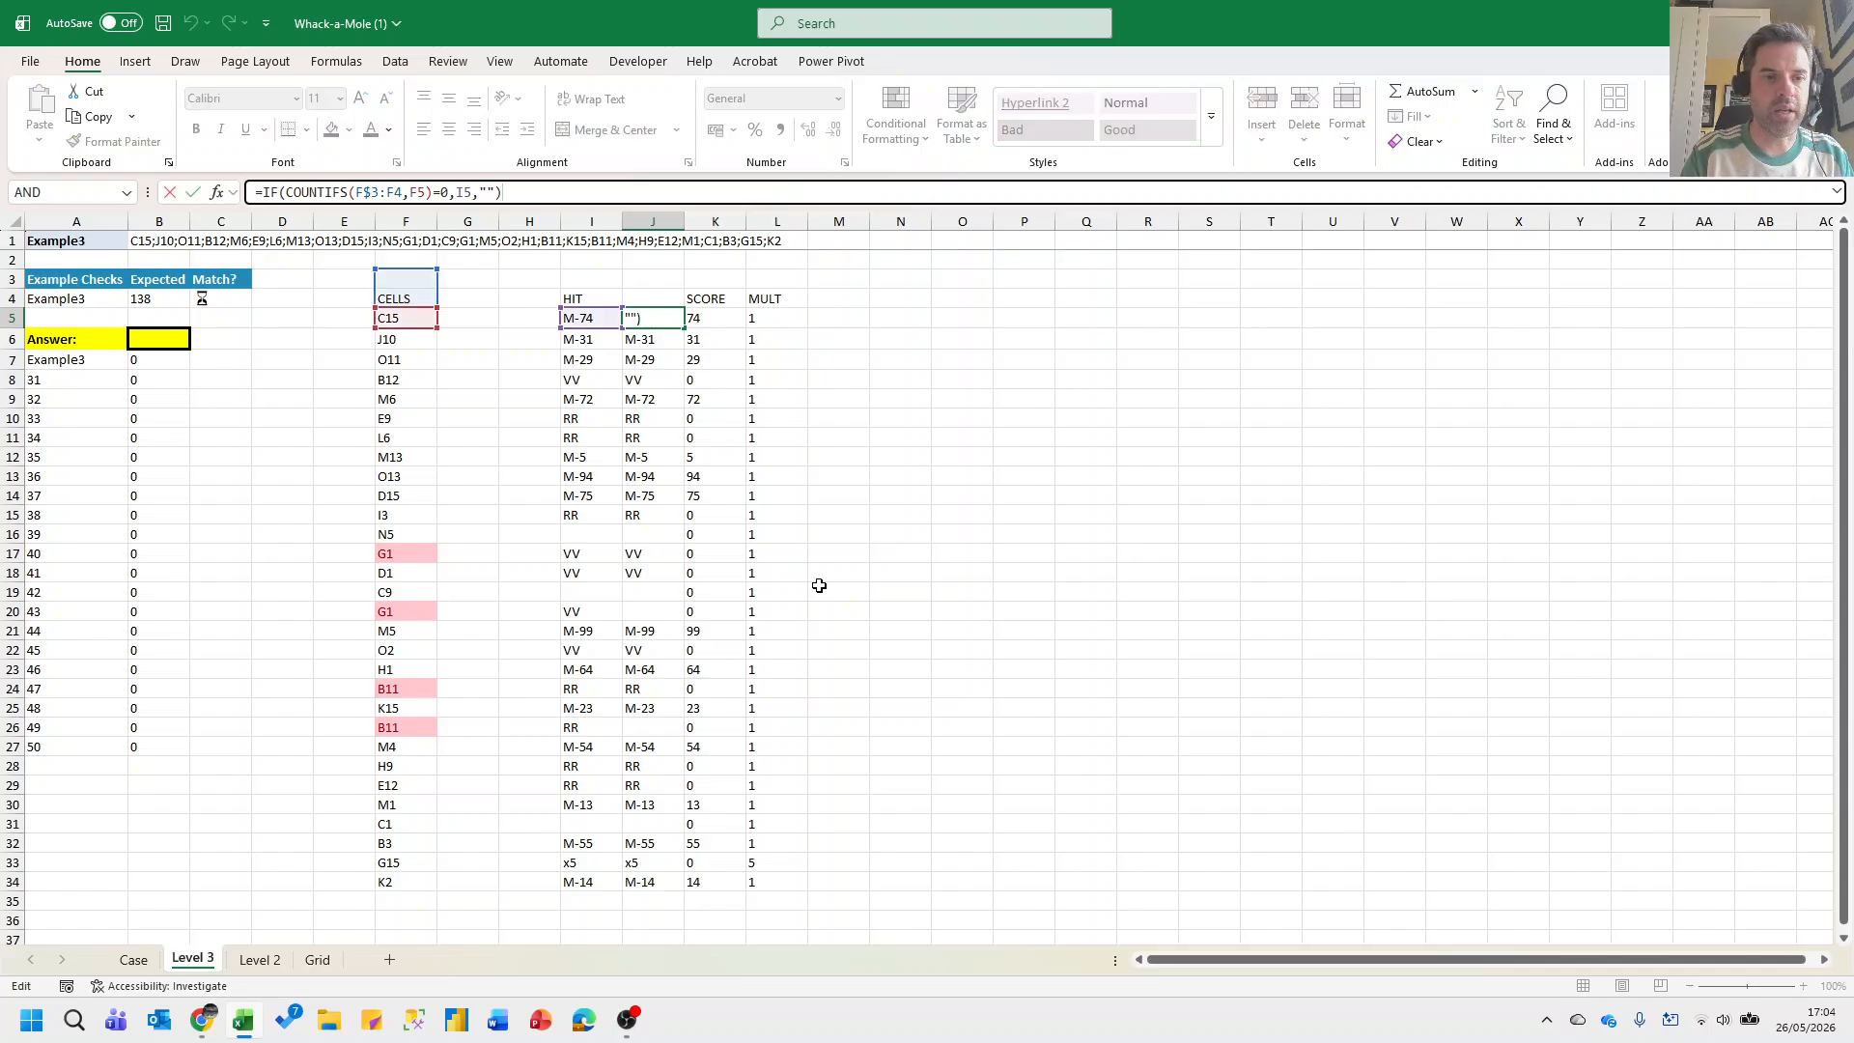
key(Home)
text(if(left)
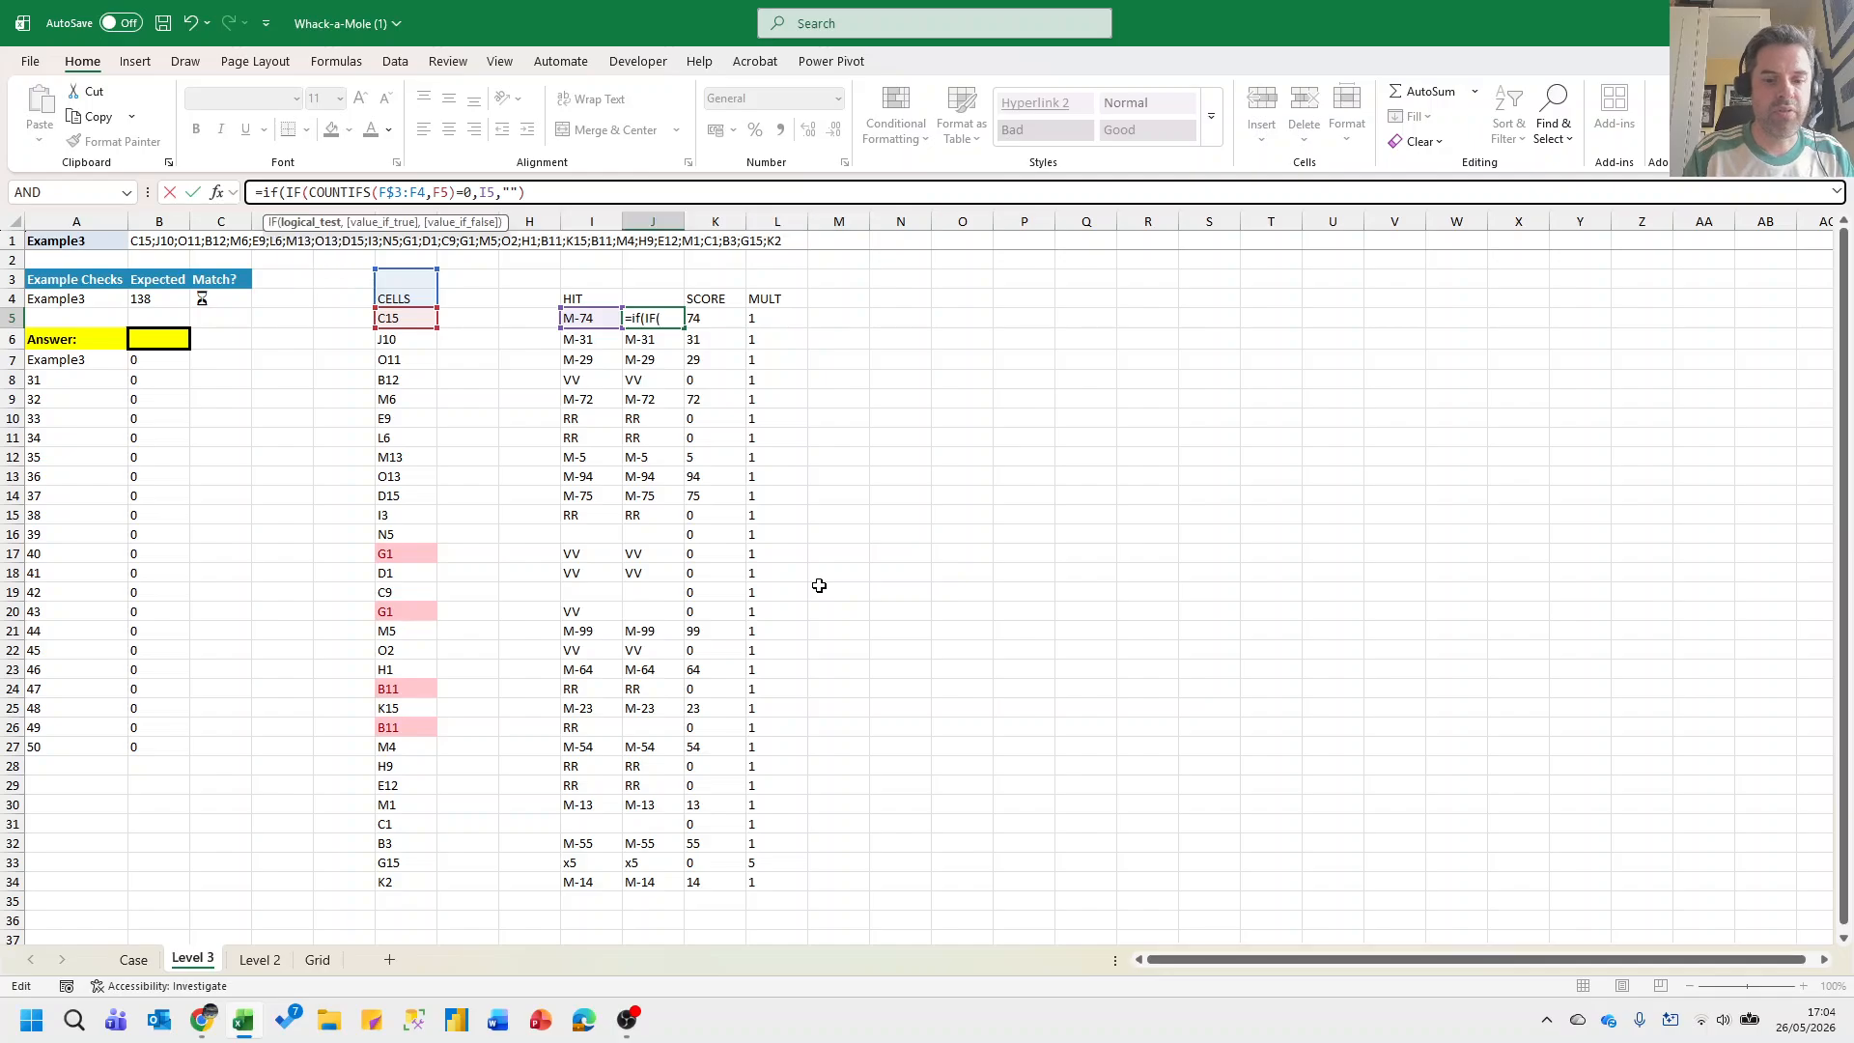
text(()
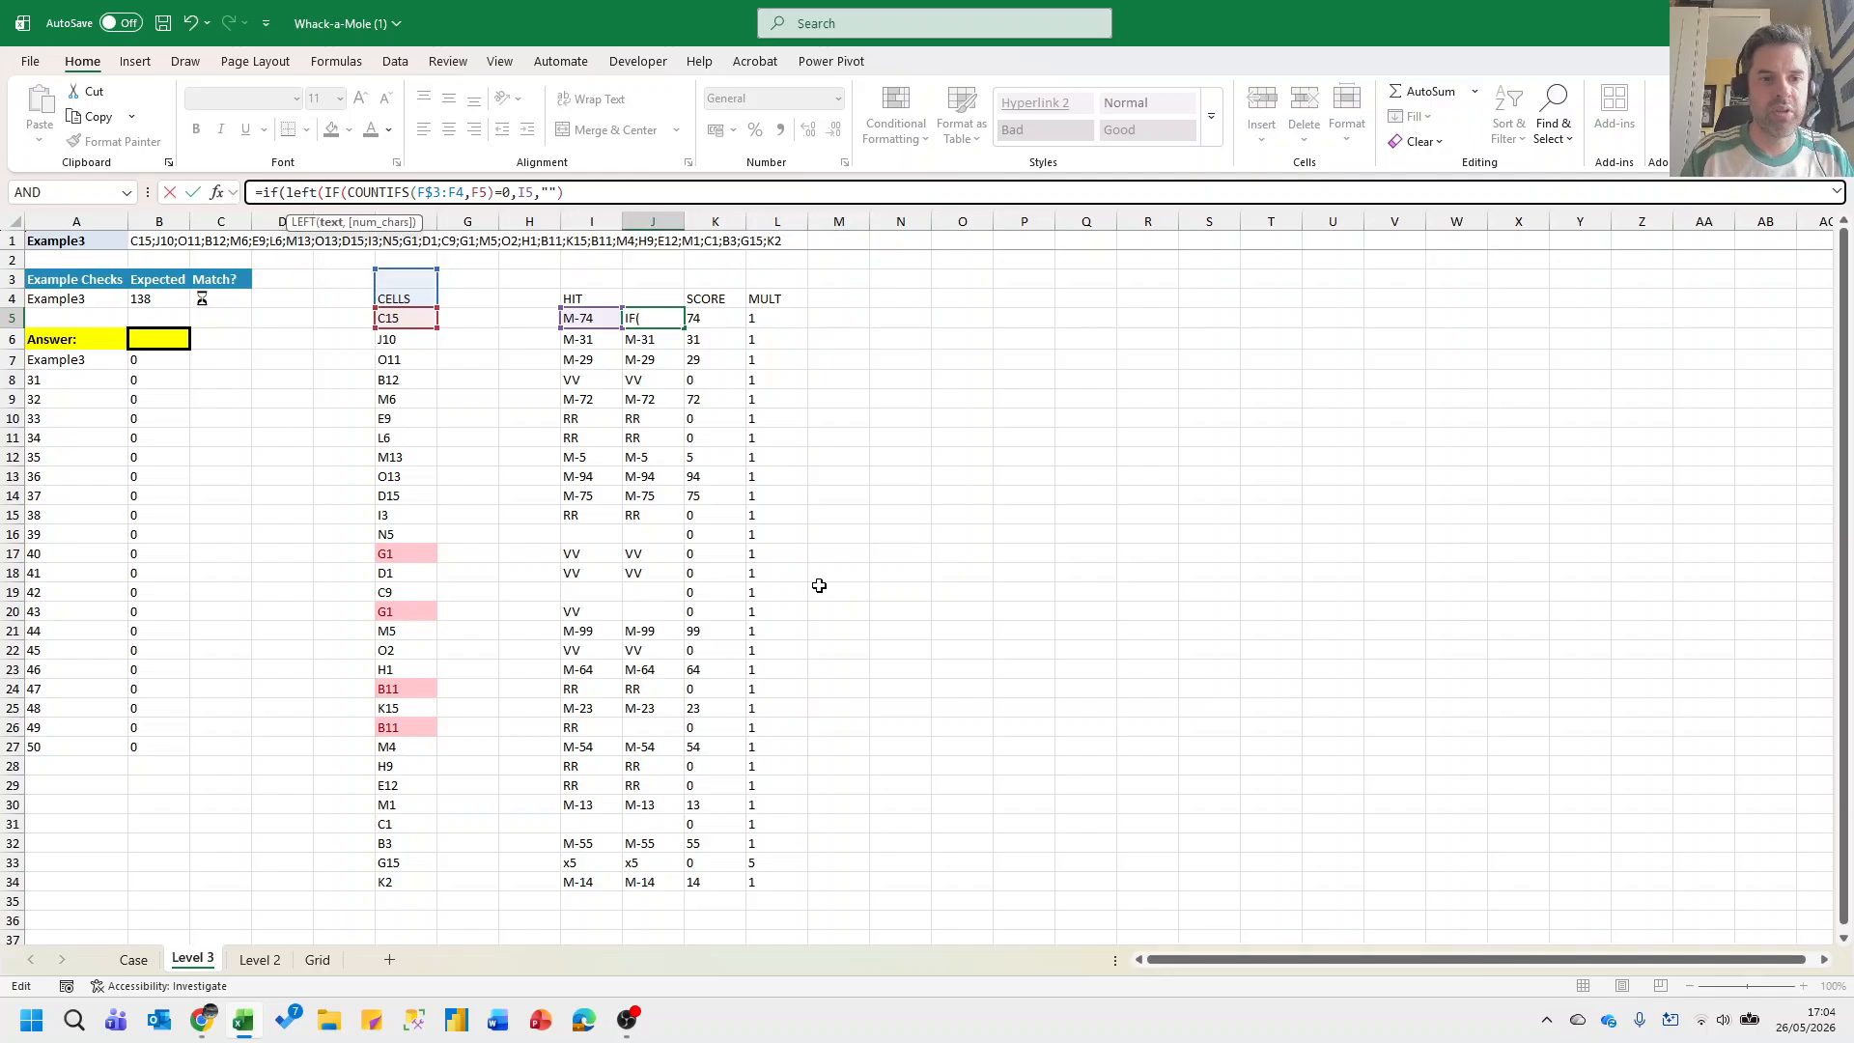
text(i5)
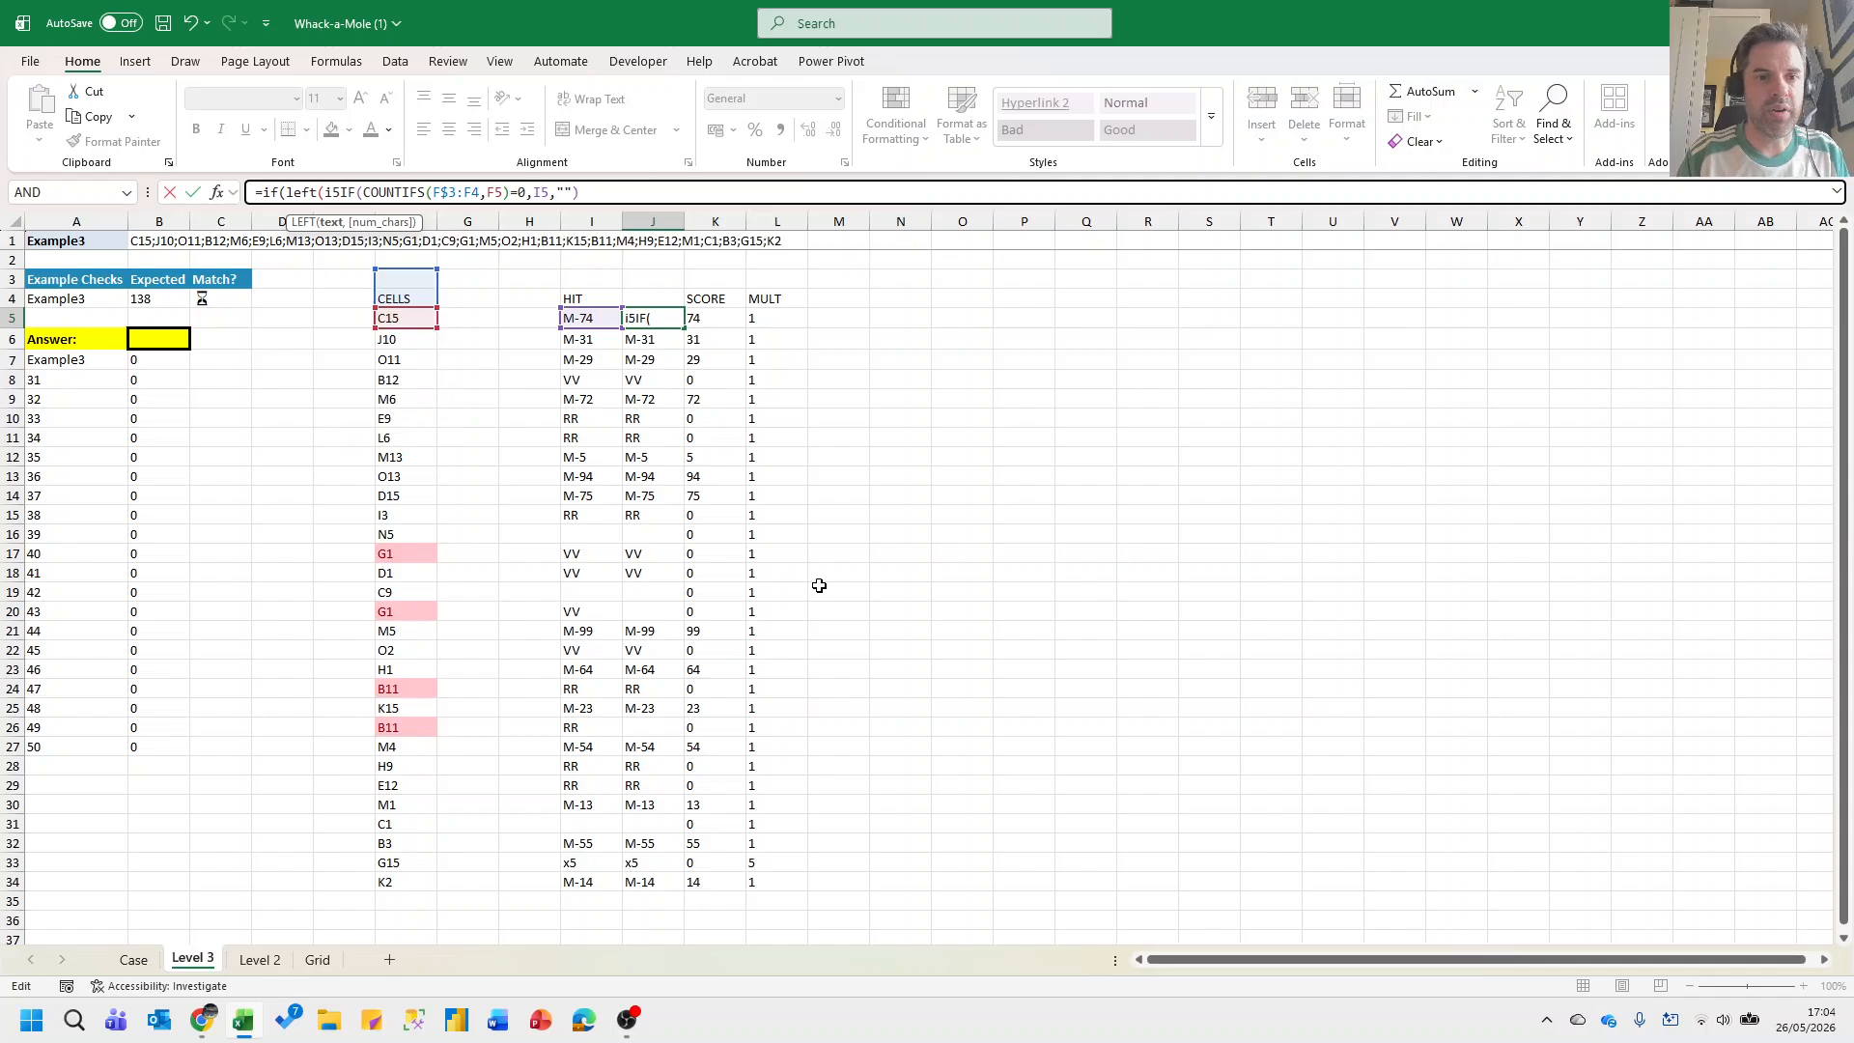
text()="m)
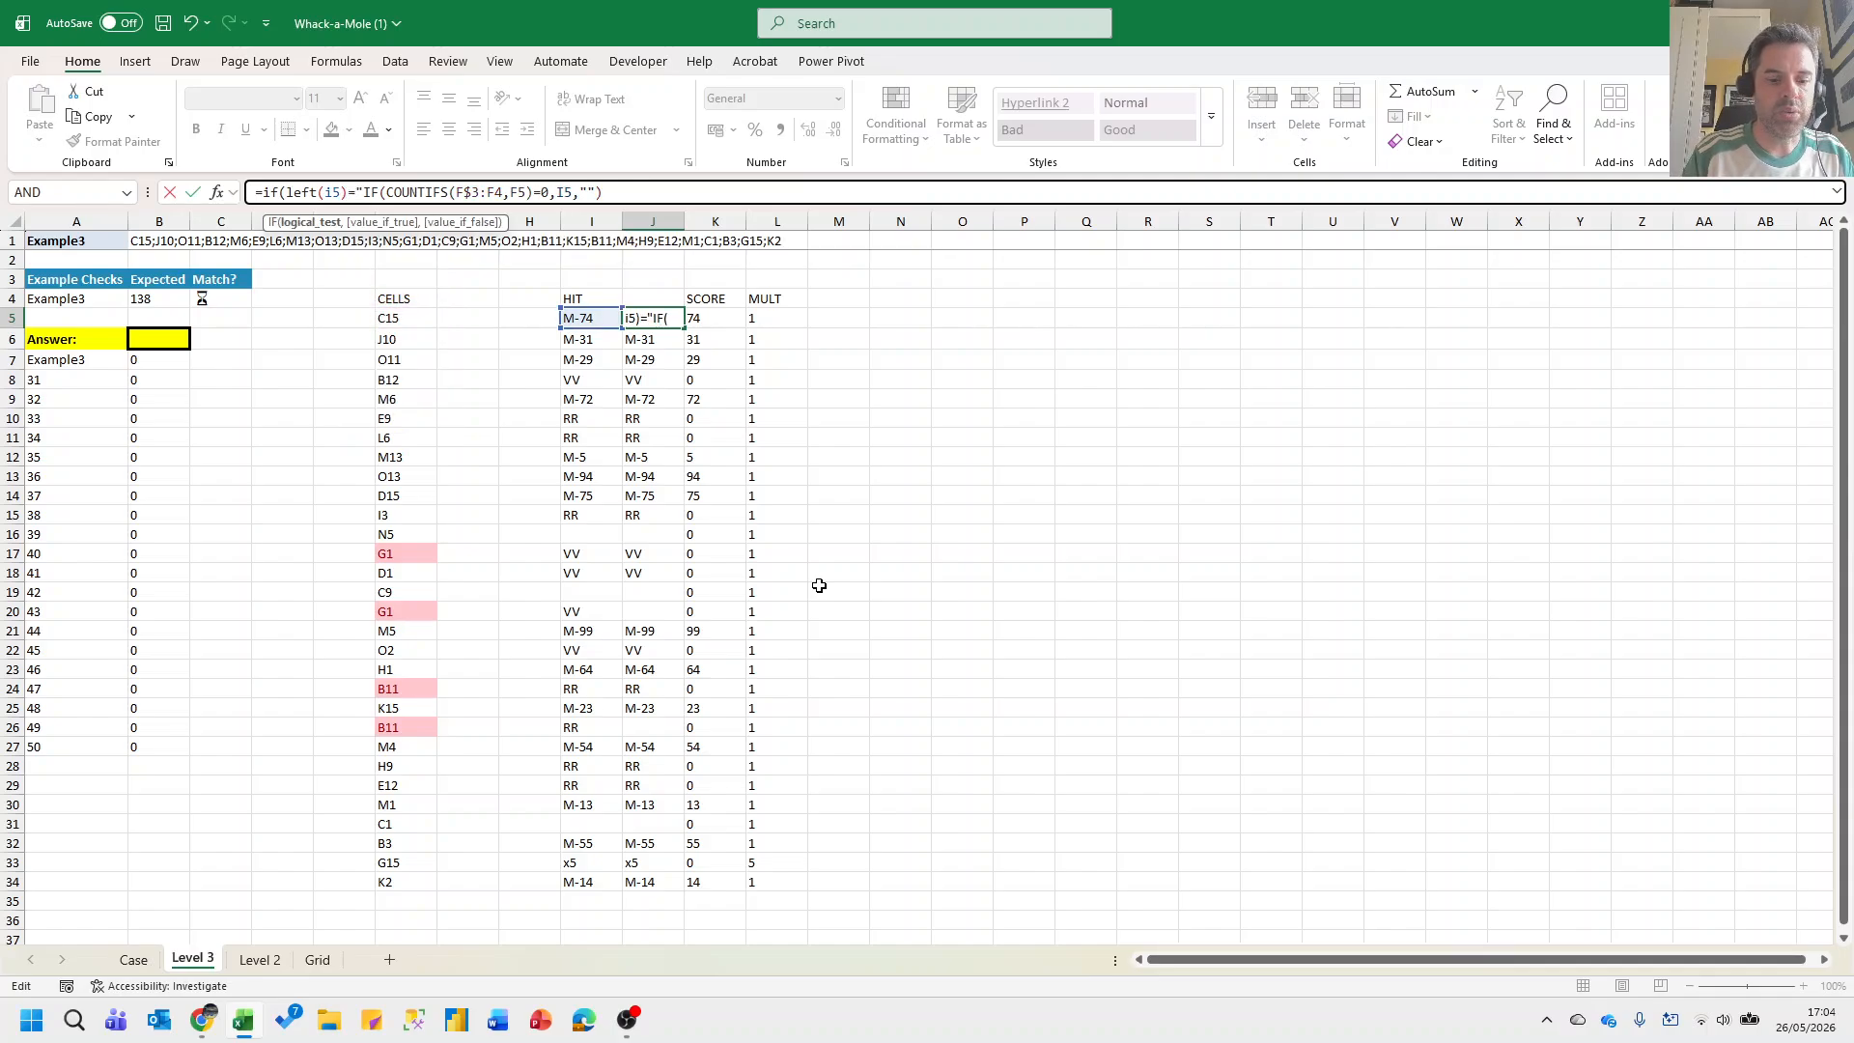
text(",)
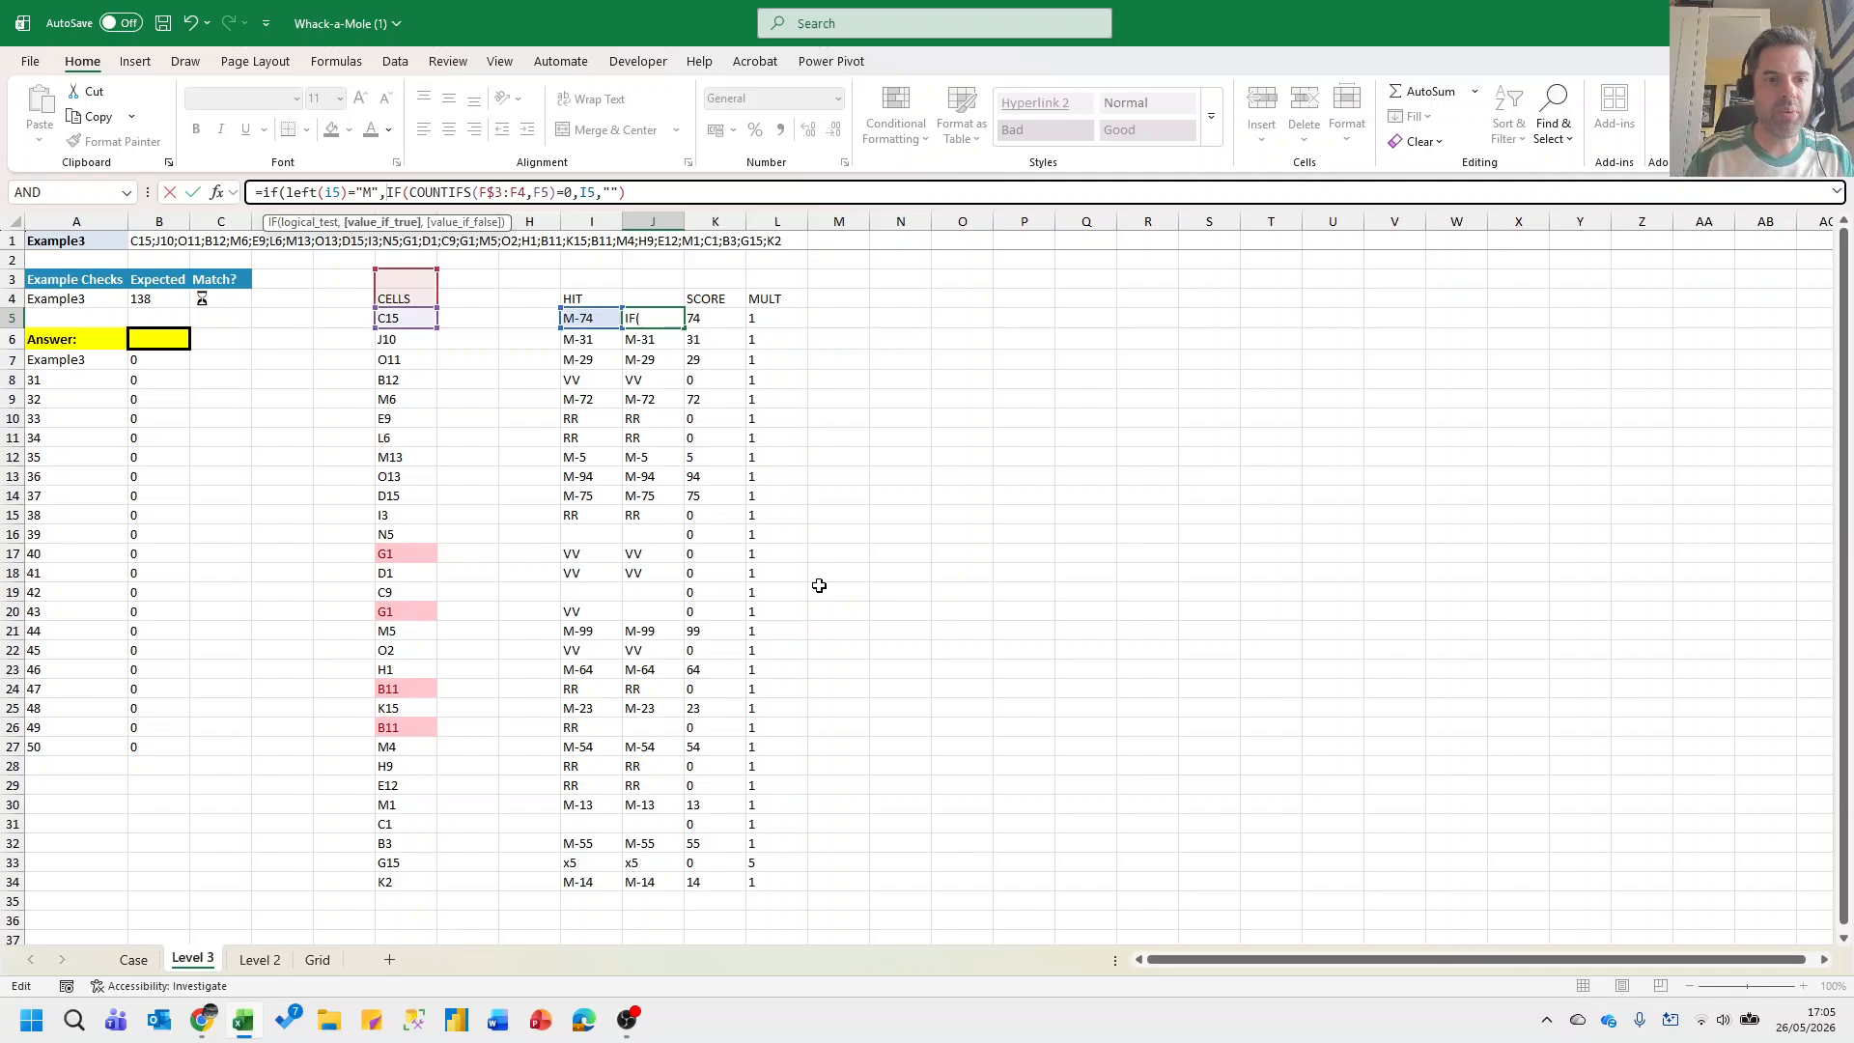
text(i5,)
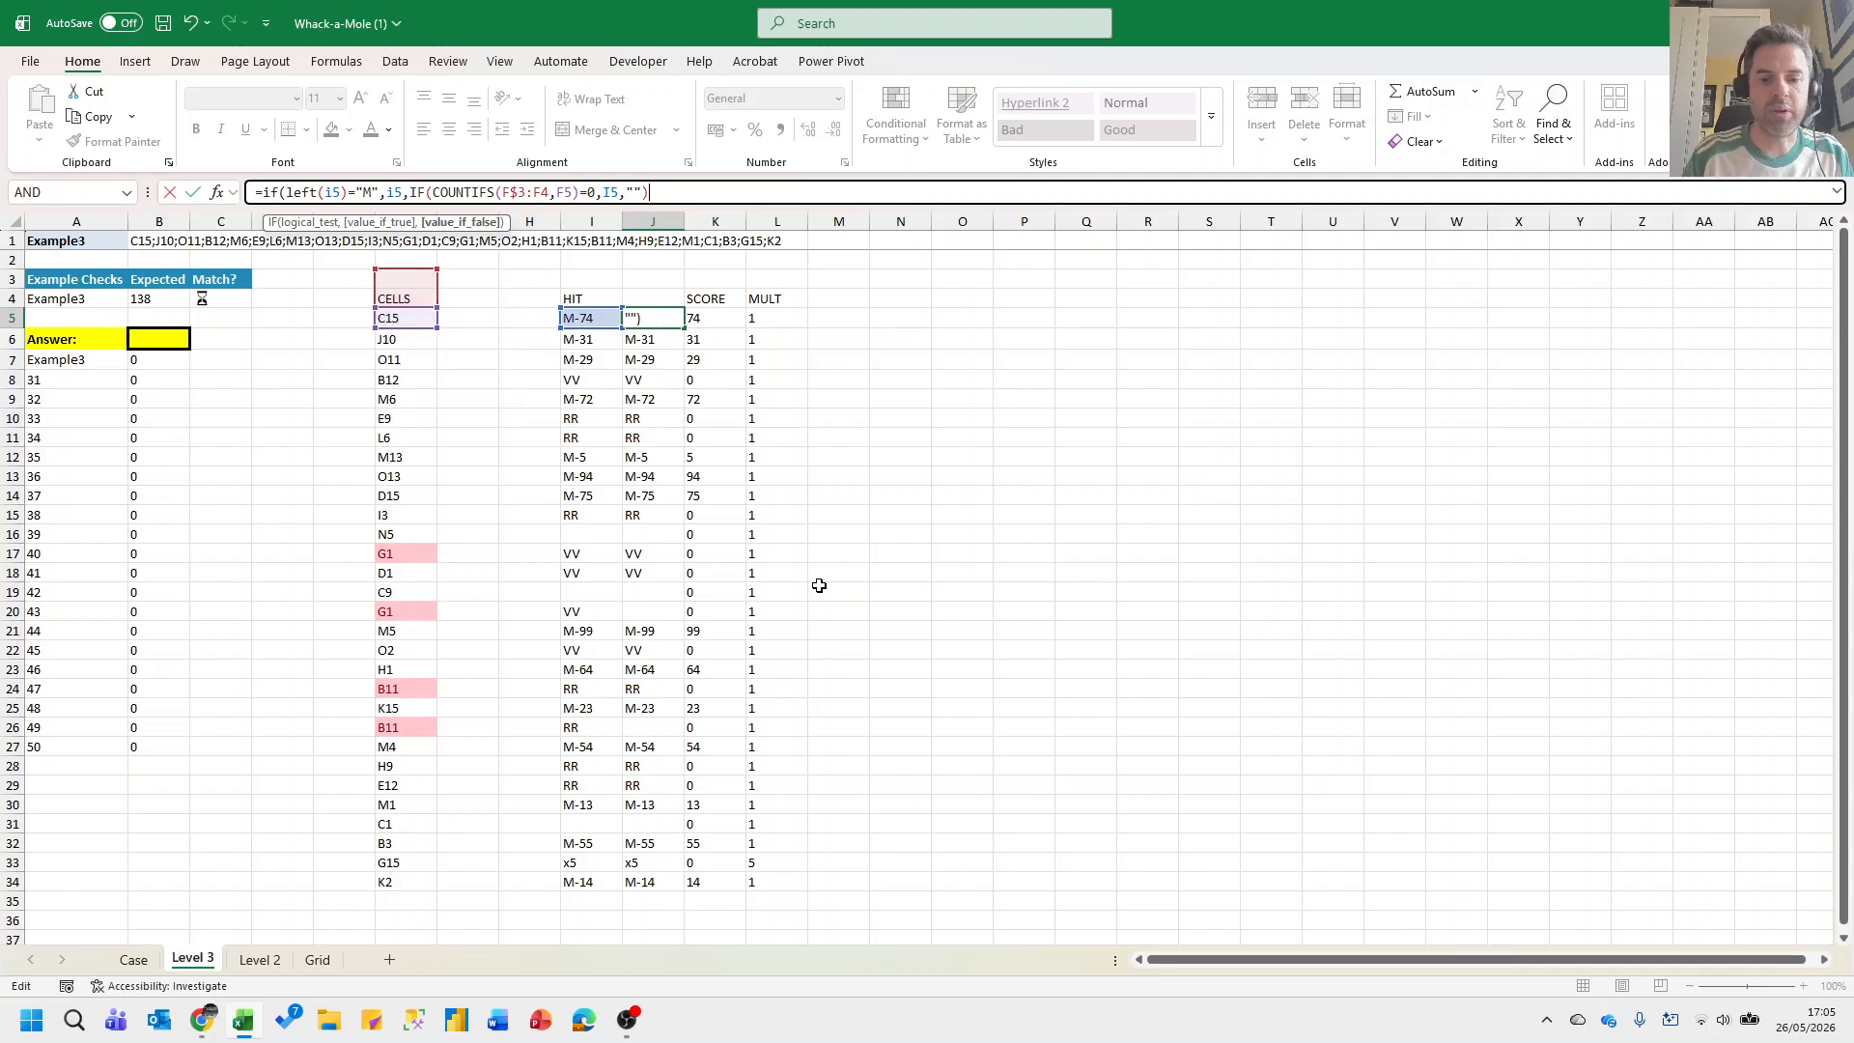
text())
key(ctrl+Return)
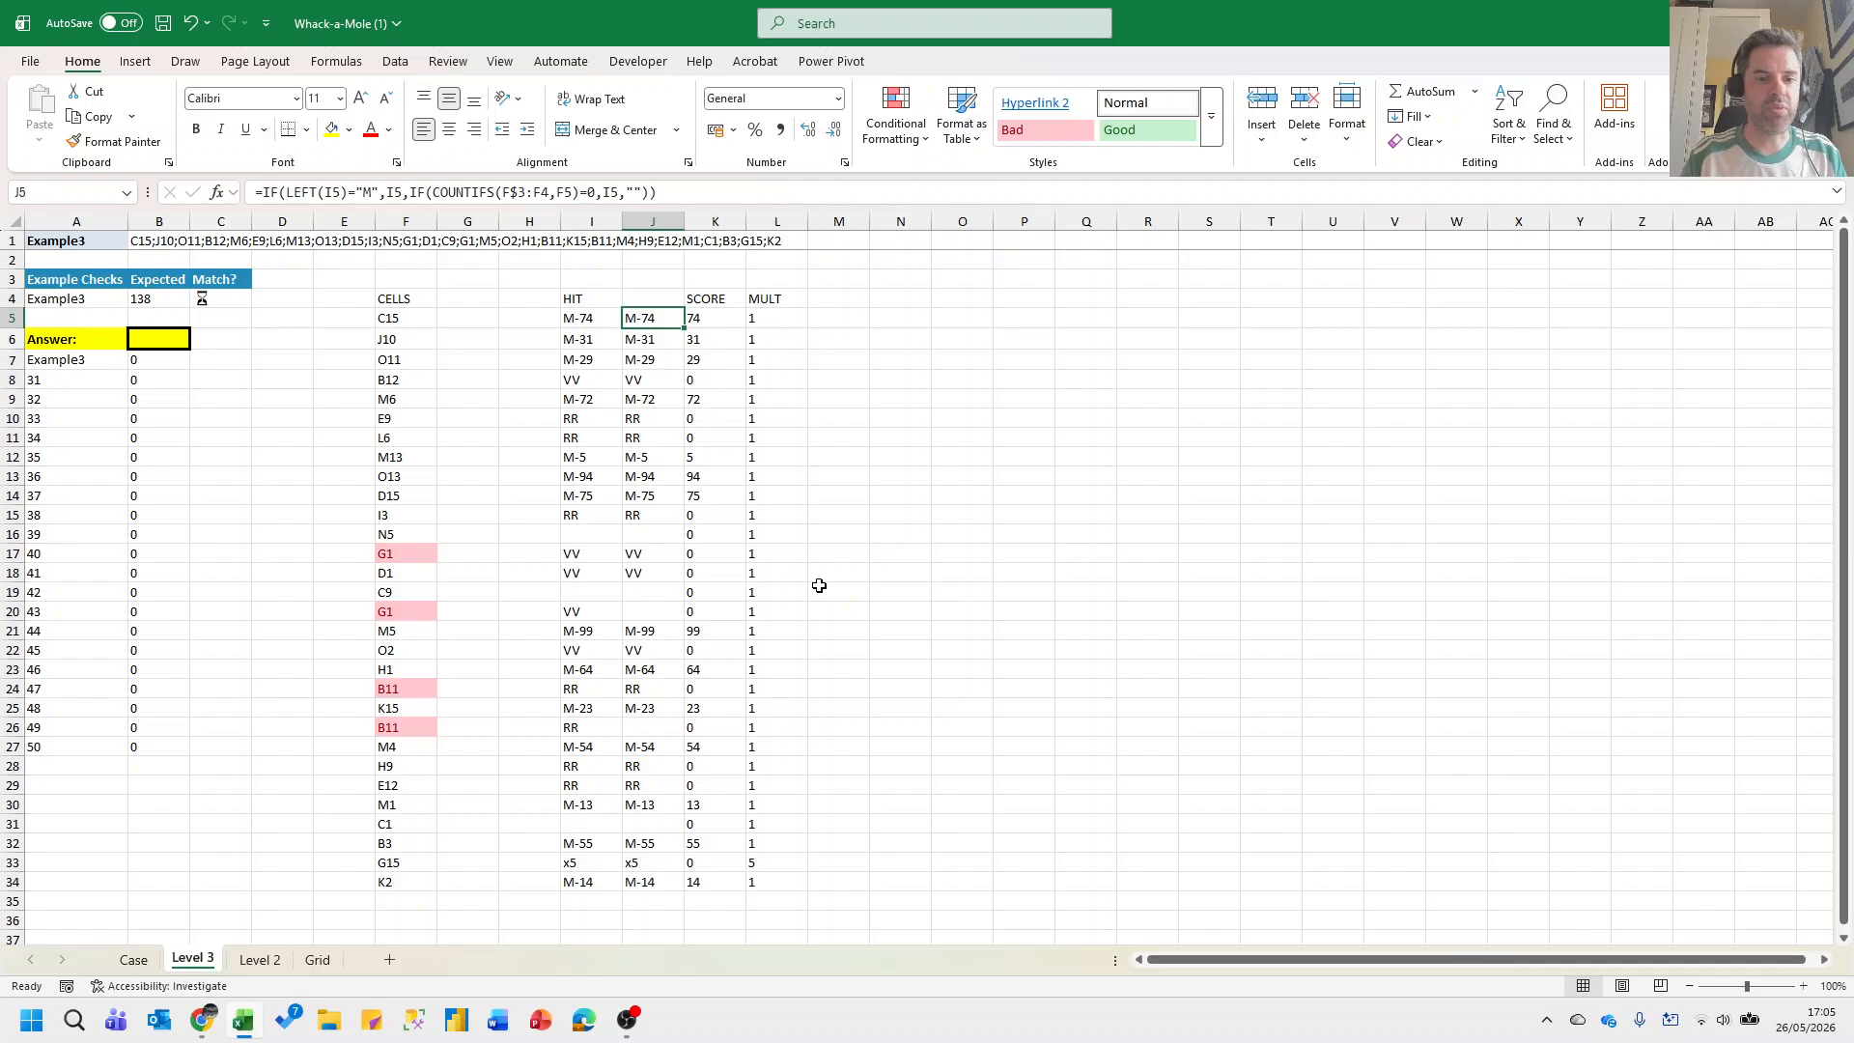
Fill the mole-keeping IF formula from J5 down to J34.
key(ctrl+shift+Down)
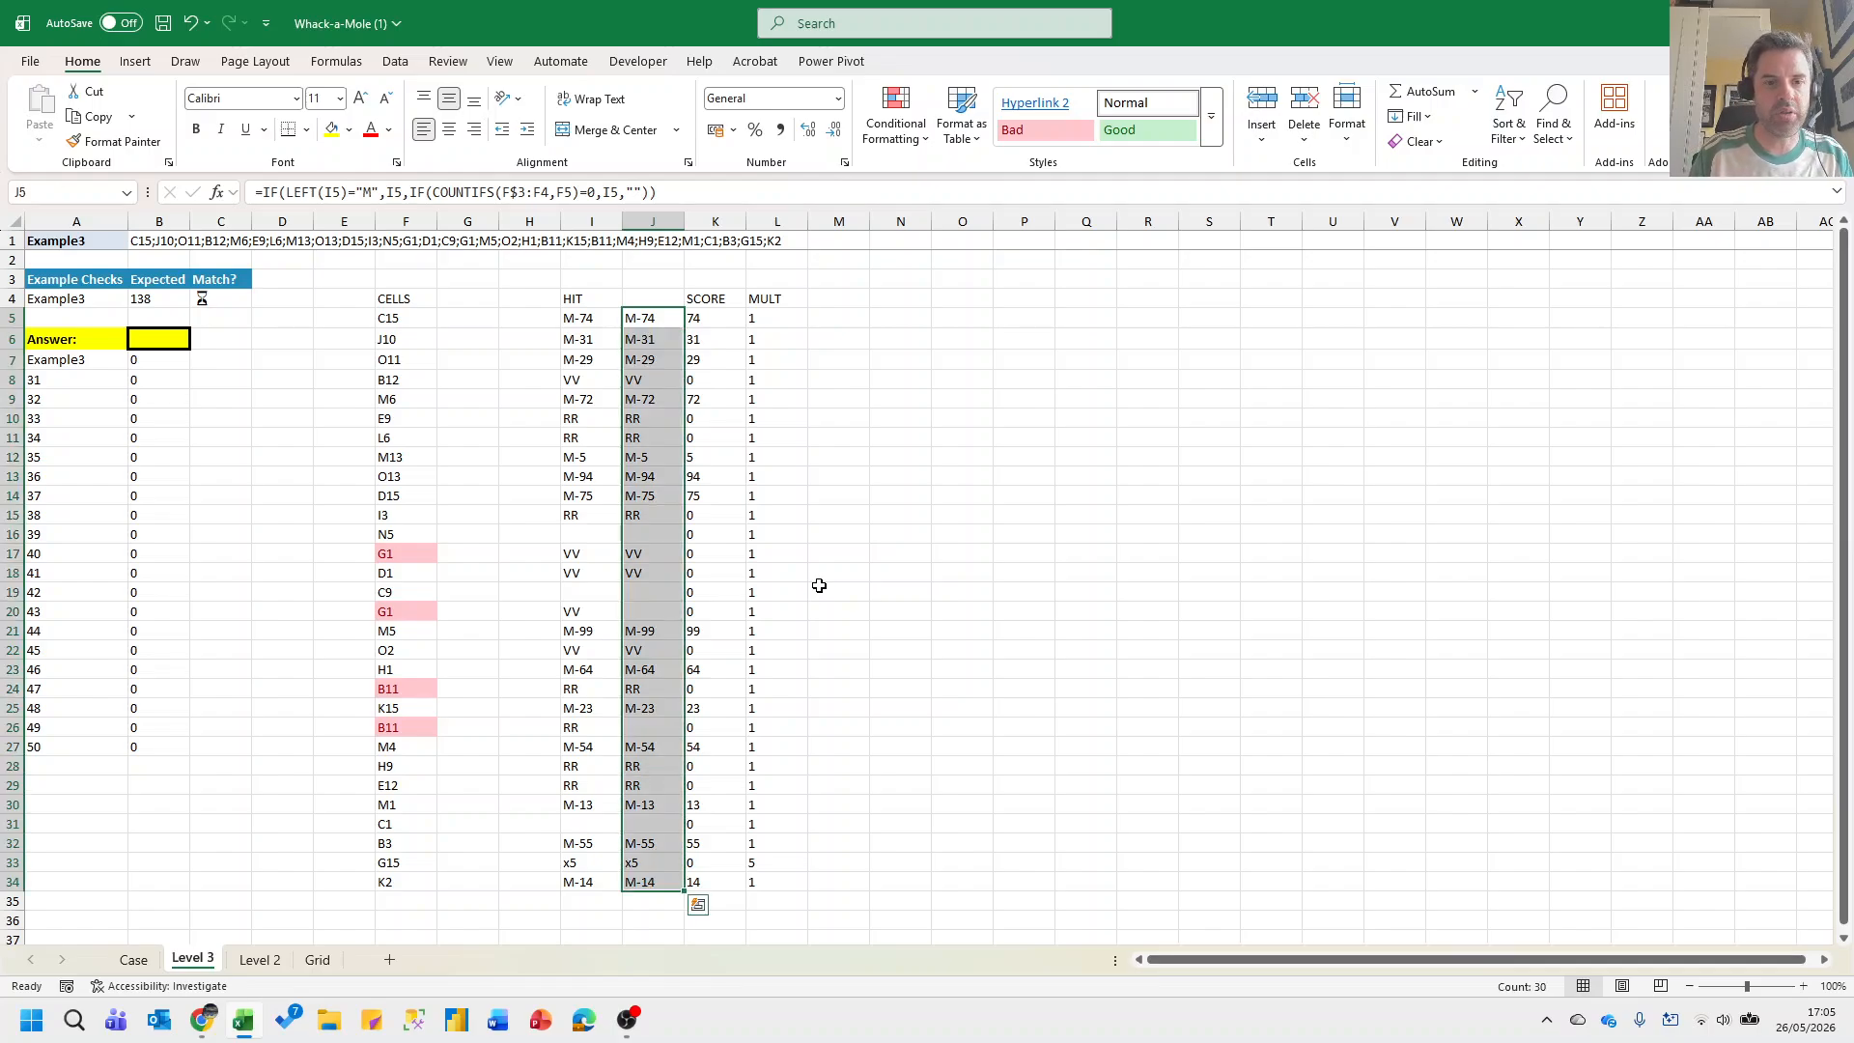
key(Left)
key(Right)
key(Left)
key(Right)
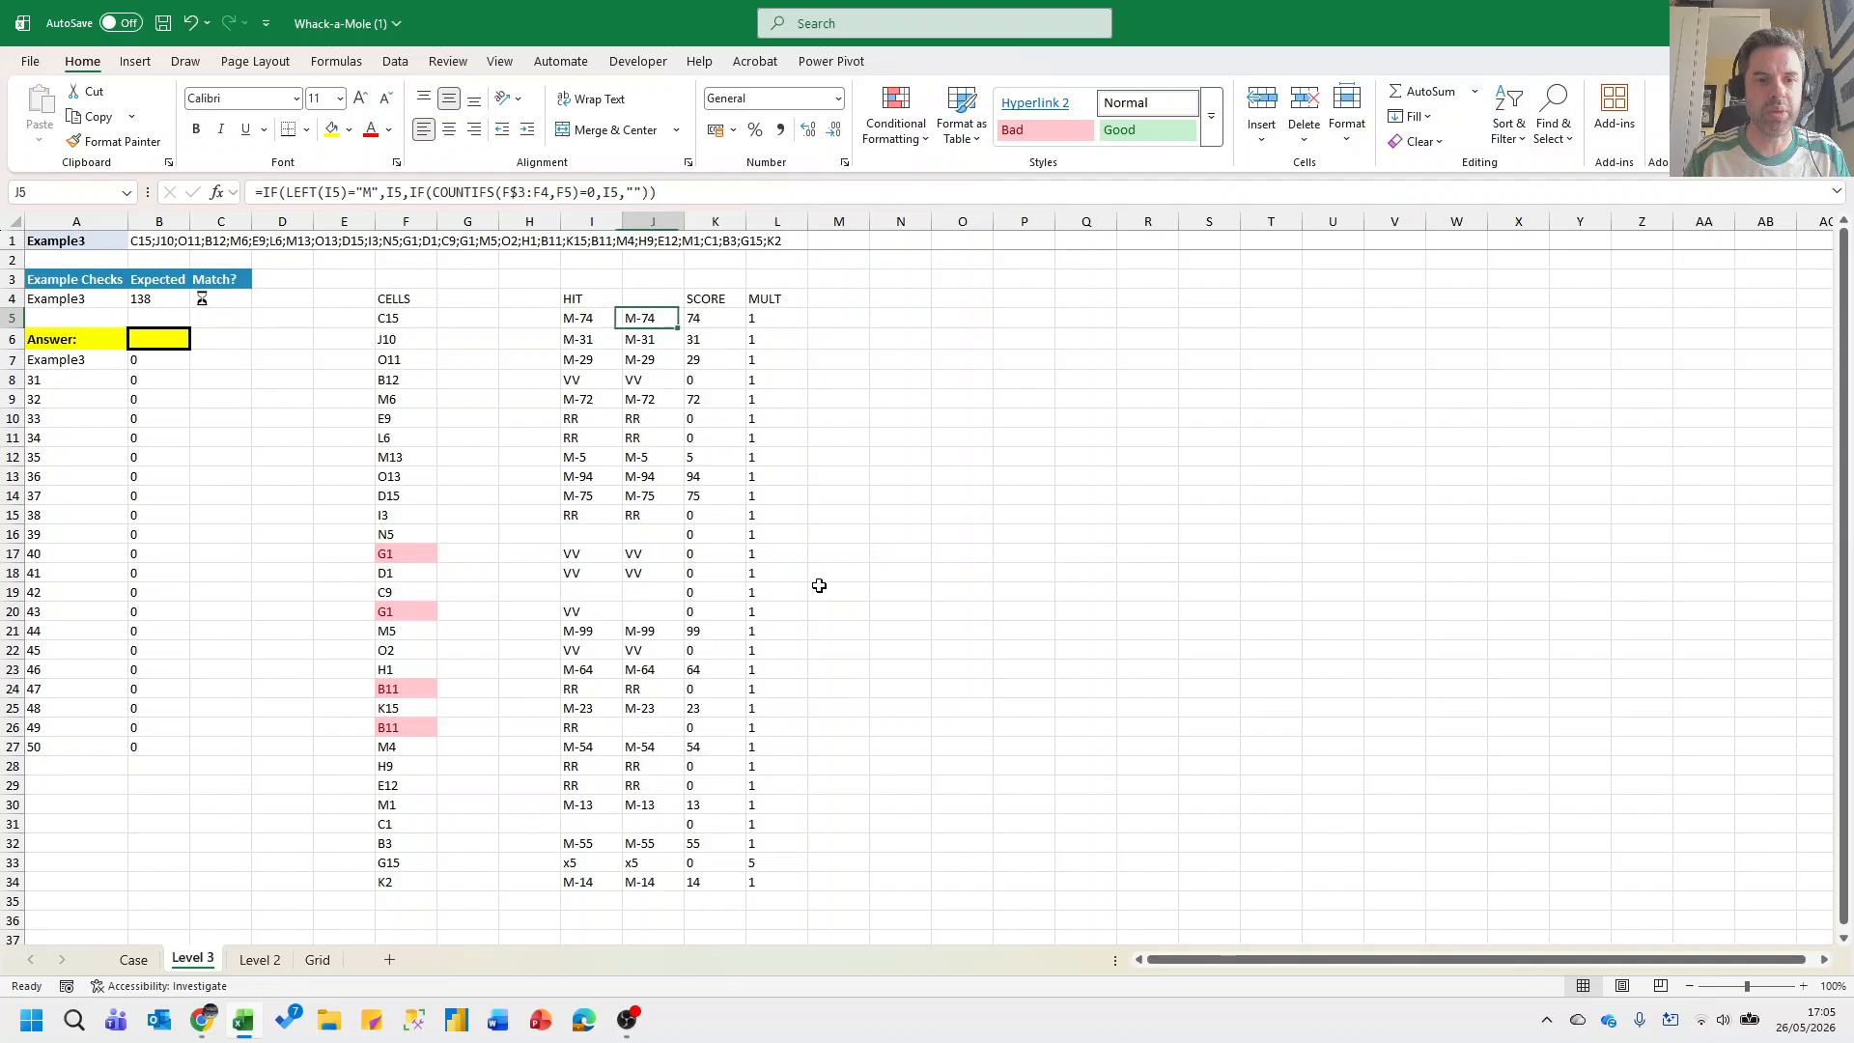
Head the filtered hits column with USEDB4 in J4.
key(Up)
text(USE)
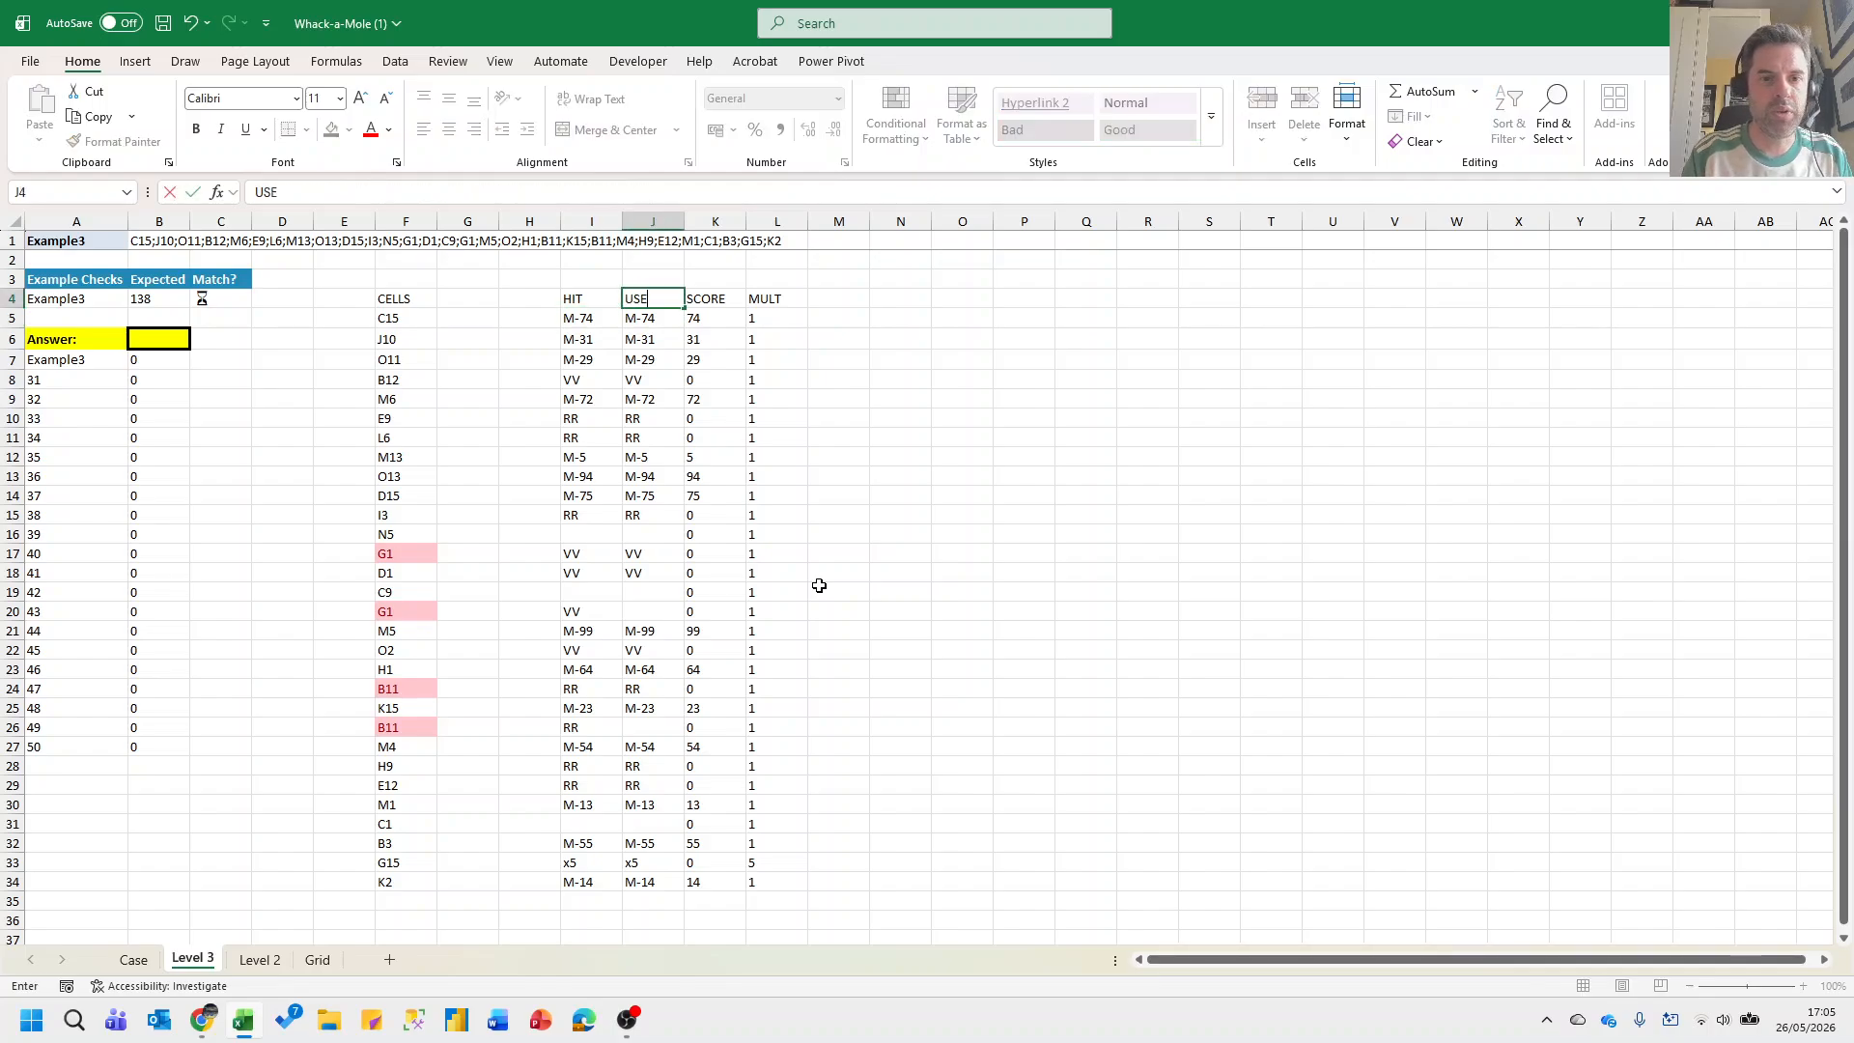
text(DB4)
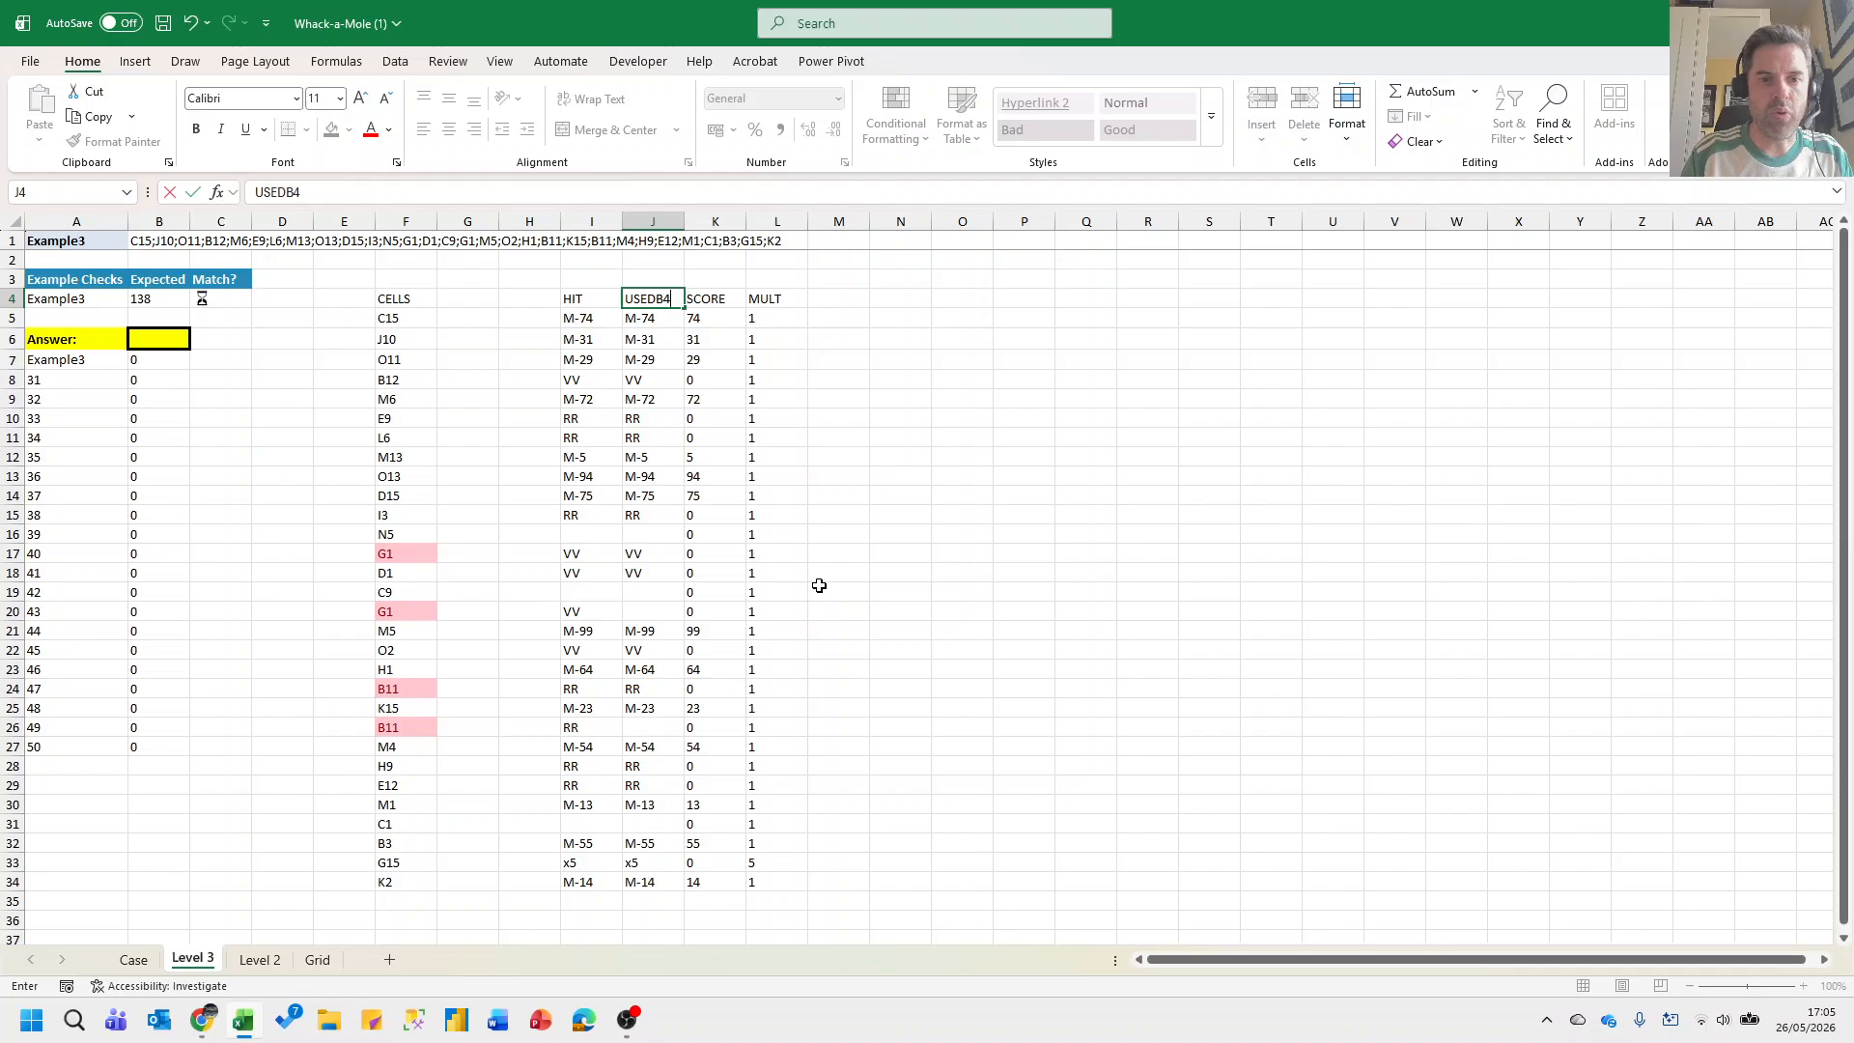
key(Return)
key(Up)
key(Down)
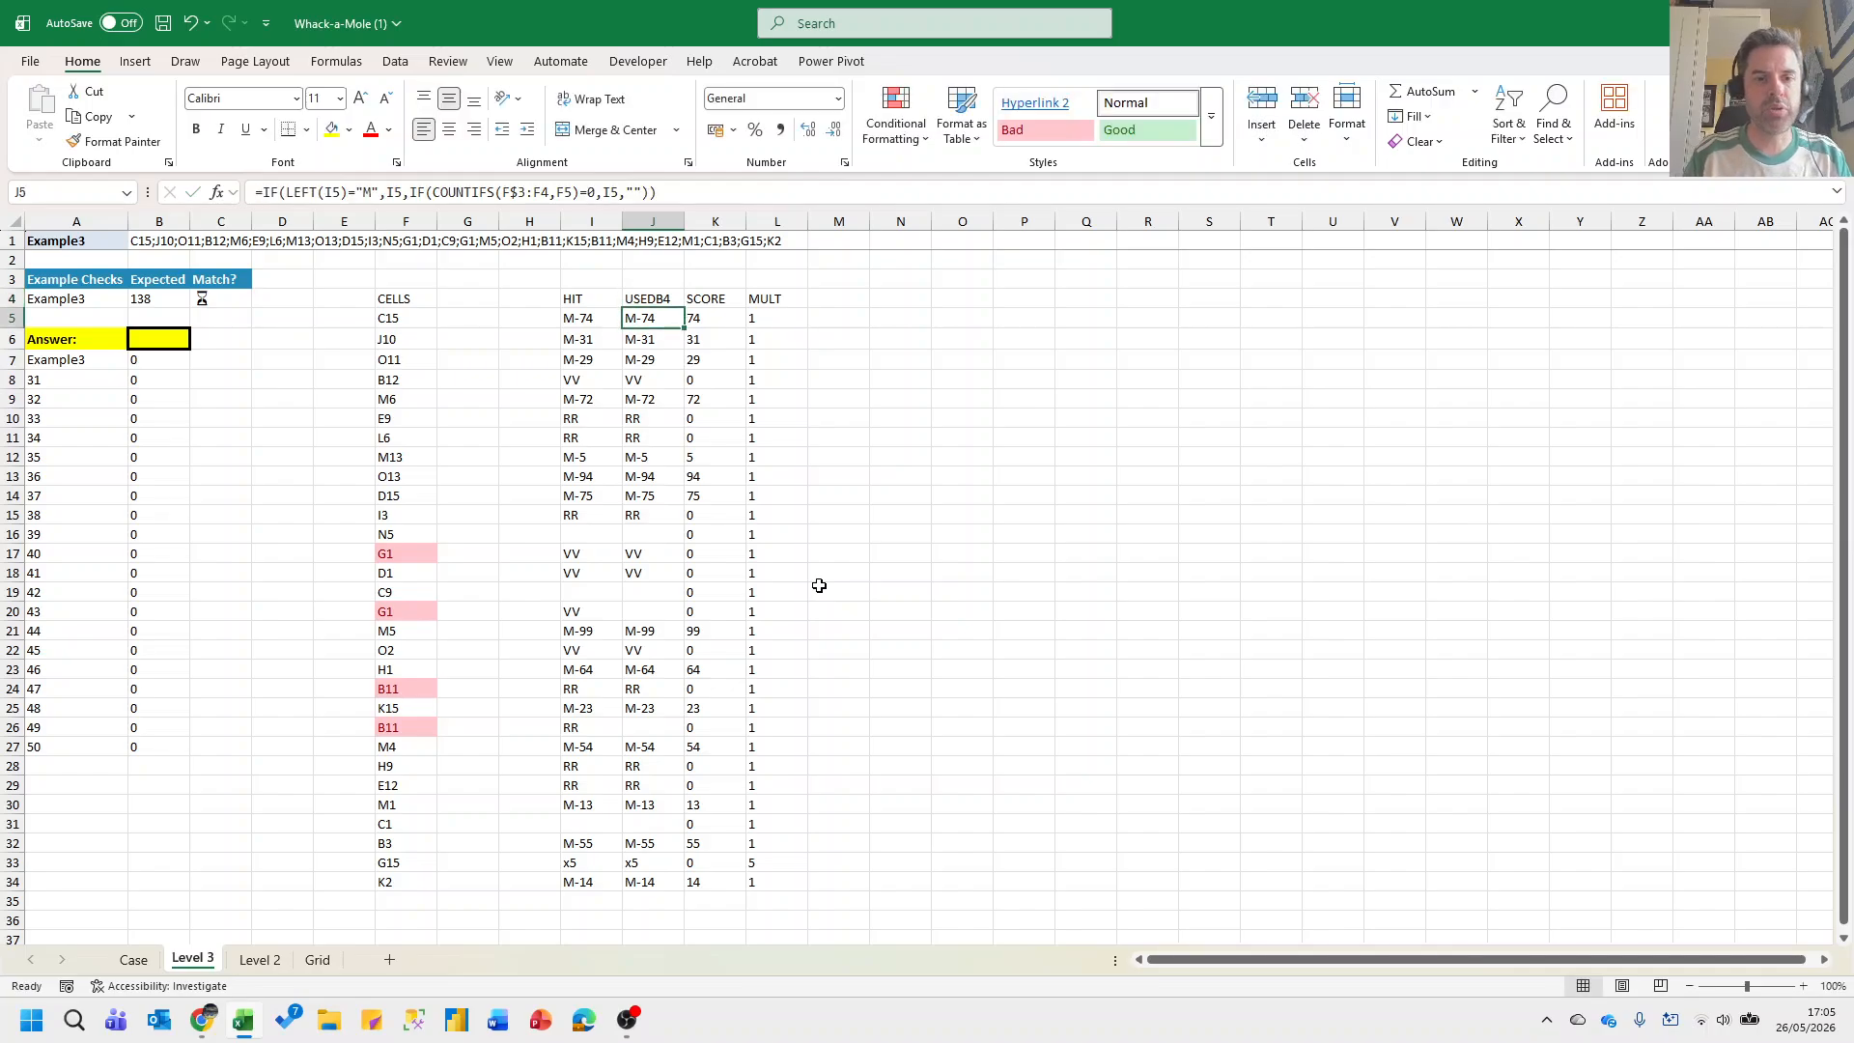
Repoint the SCORE formula in K5 to the filtered hit, =IFERROR(TEXTAFTER(J5,"M-")*1,0), and fill it down to K34.
key(Right)
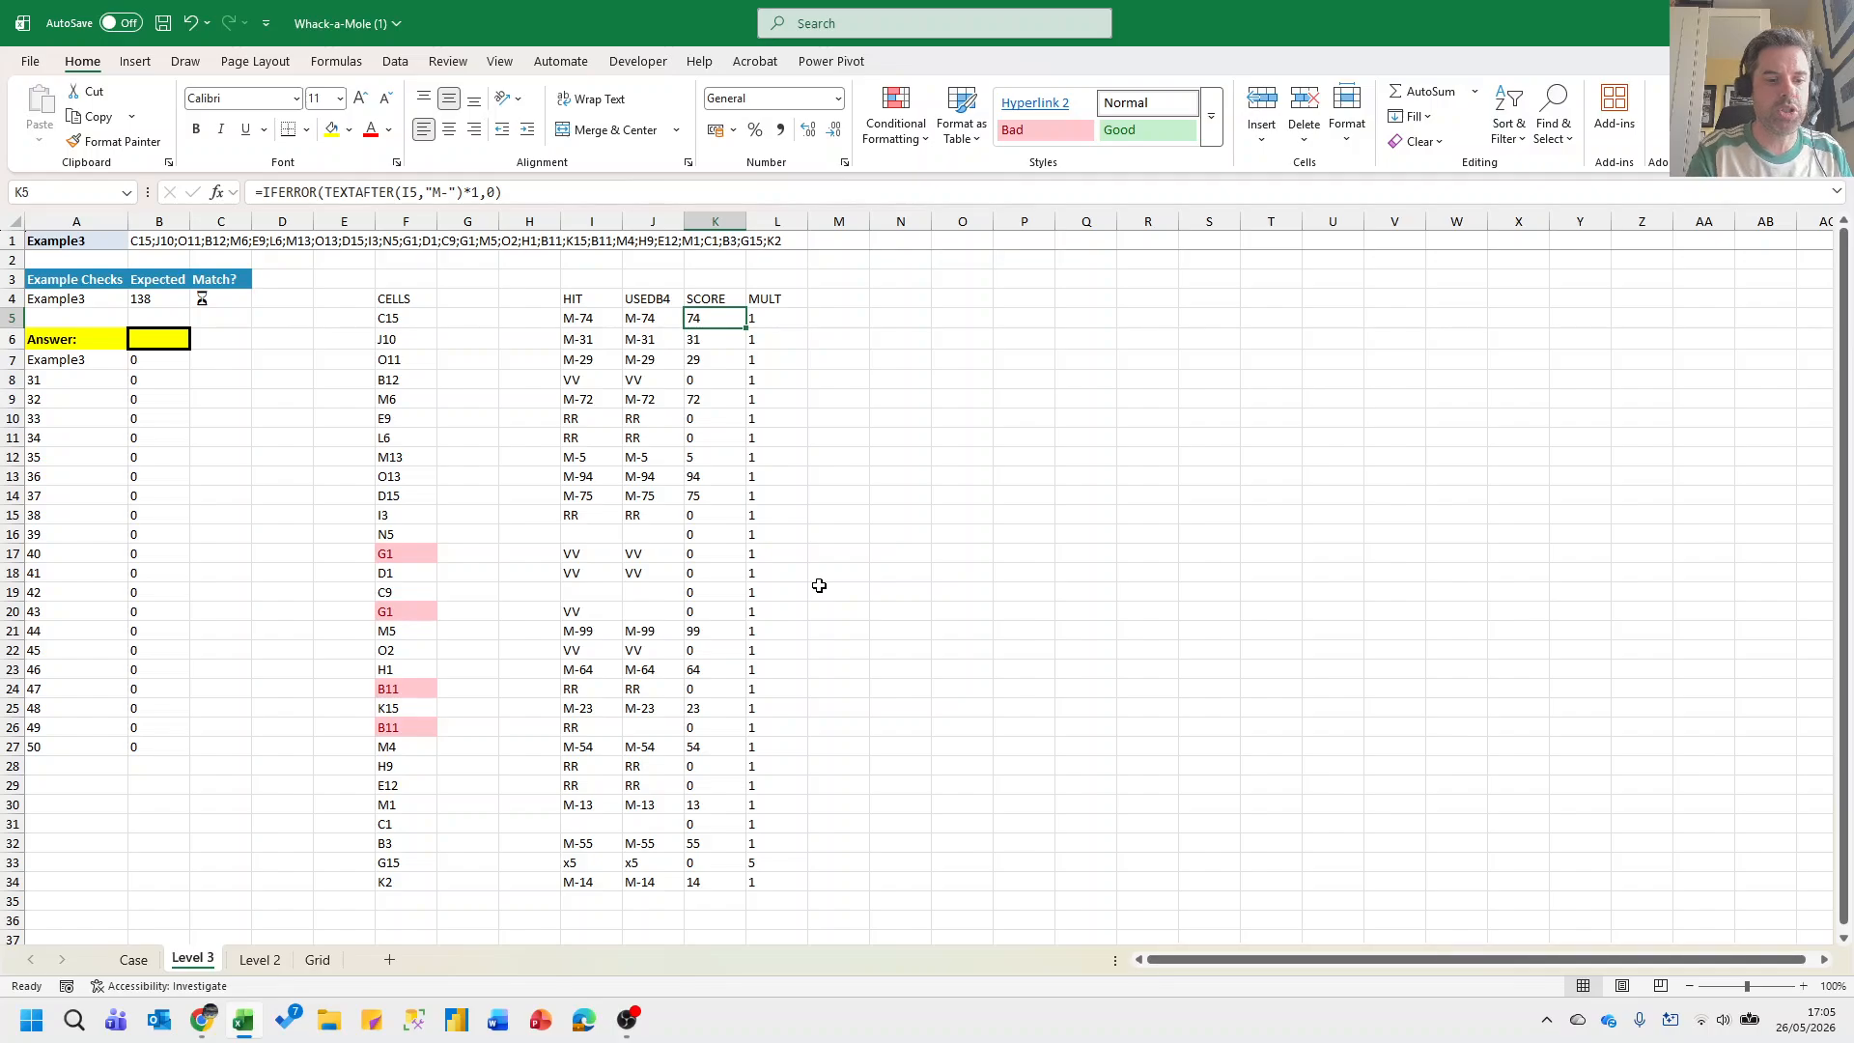
key(F2)
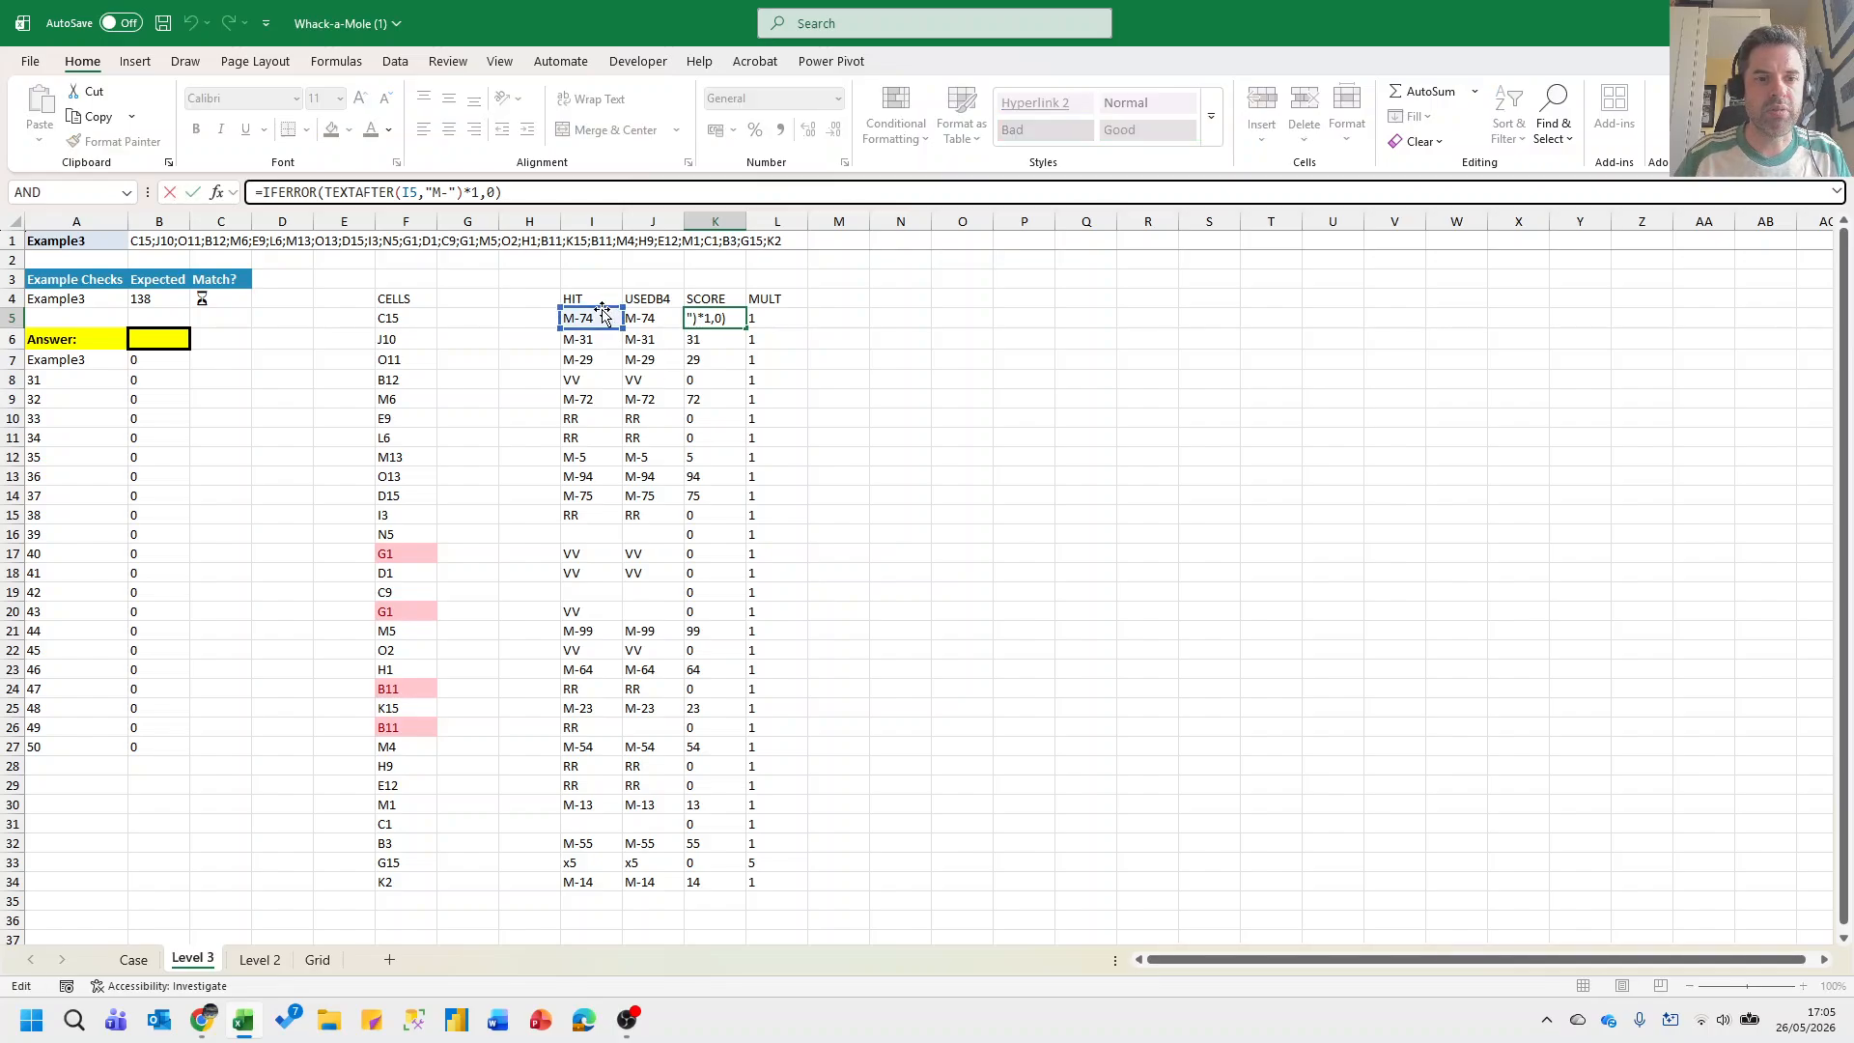
drag(601, 312, 637, 308)
key(Return)
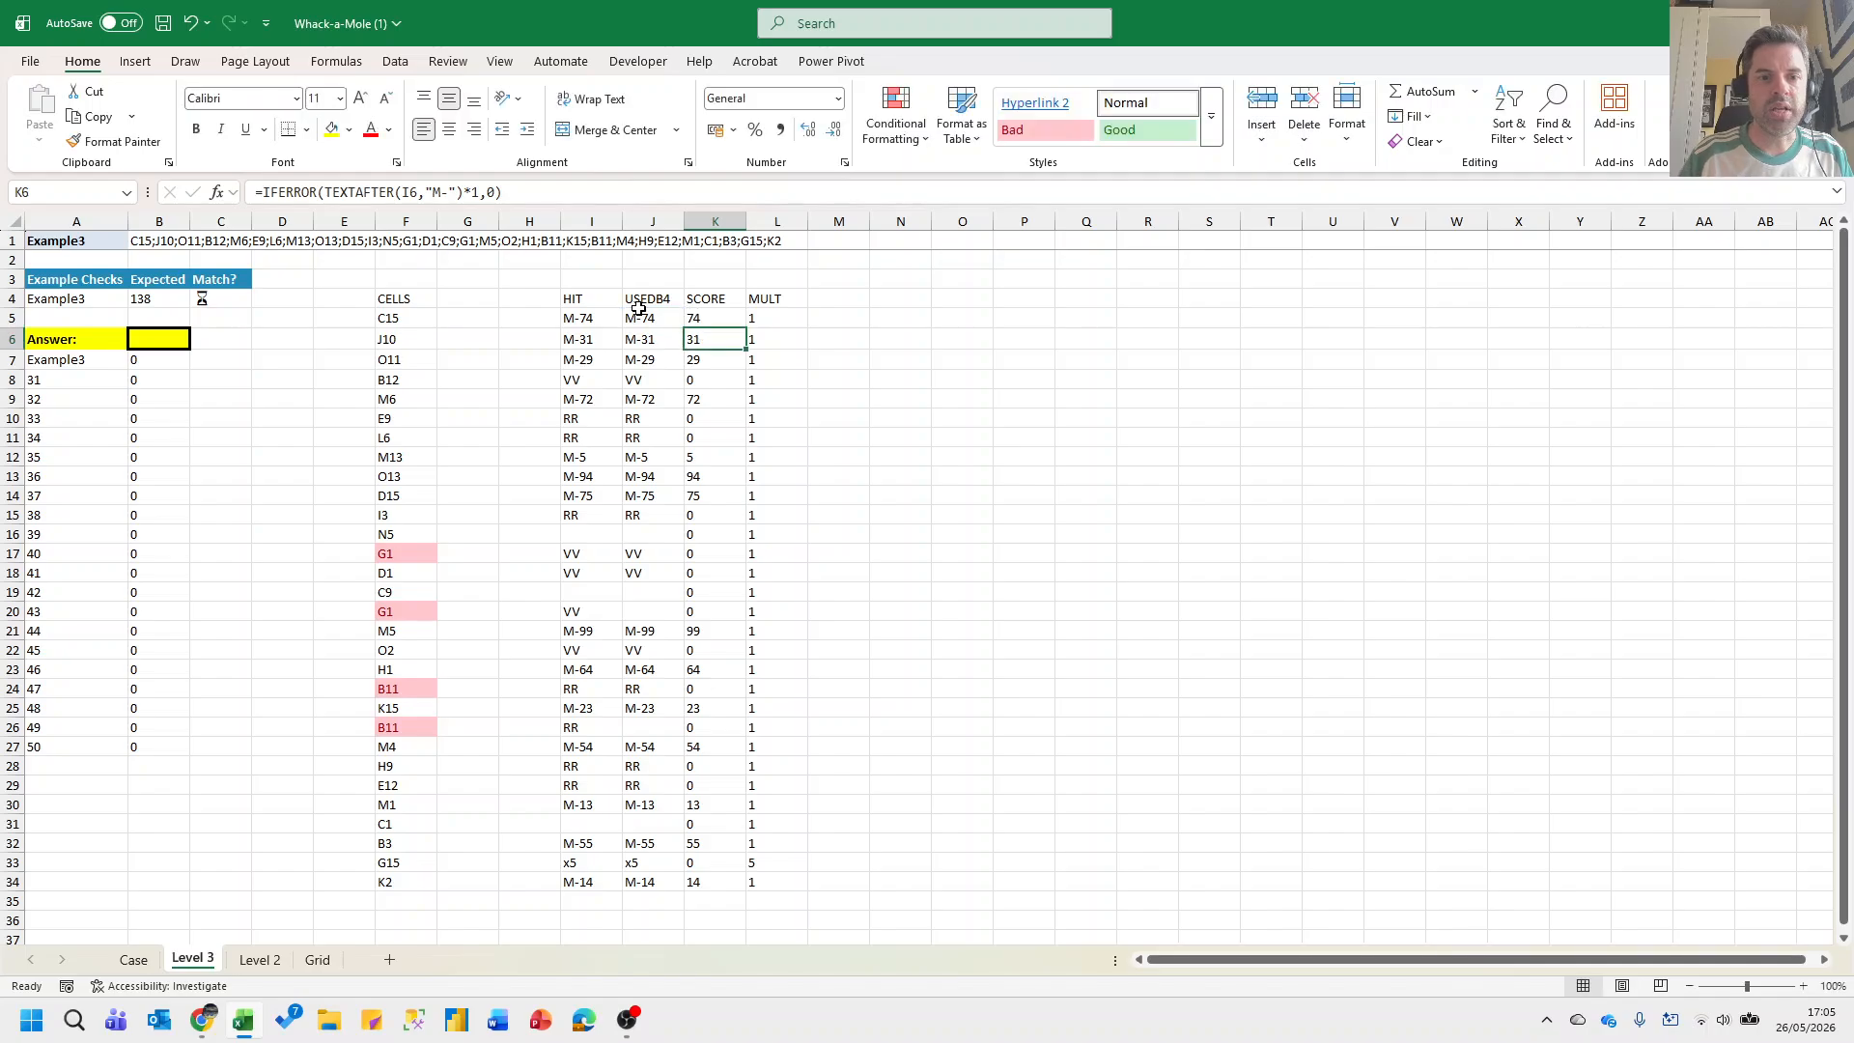
key(Up)
key(ctrl+shift+Down)
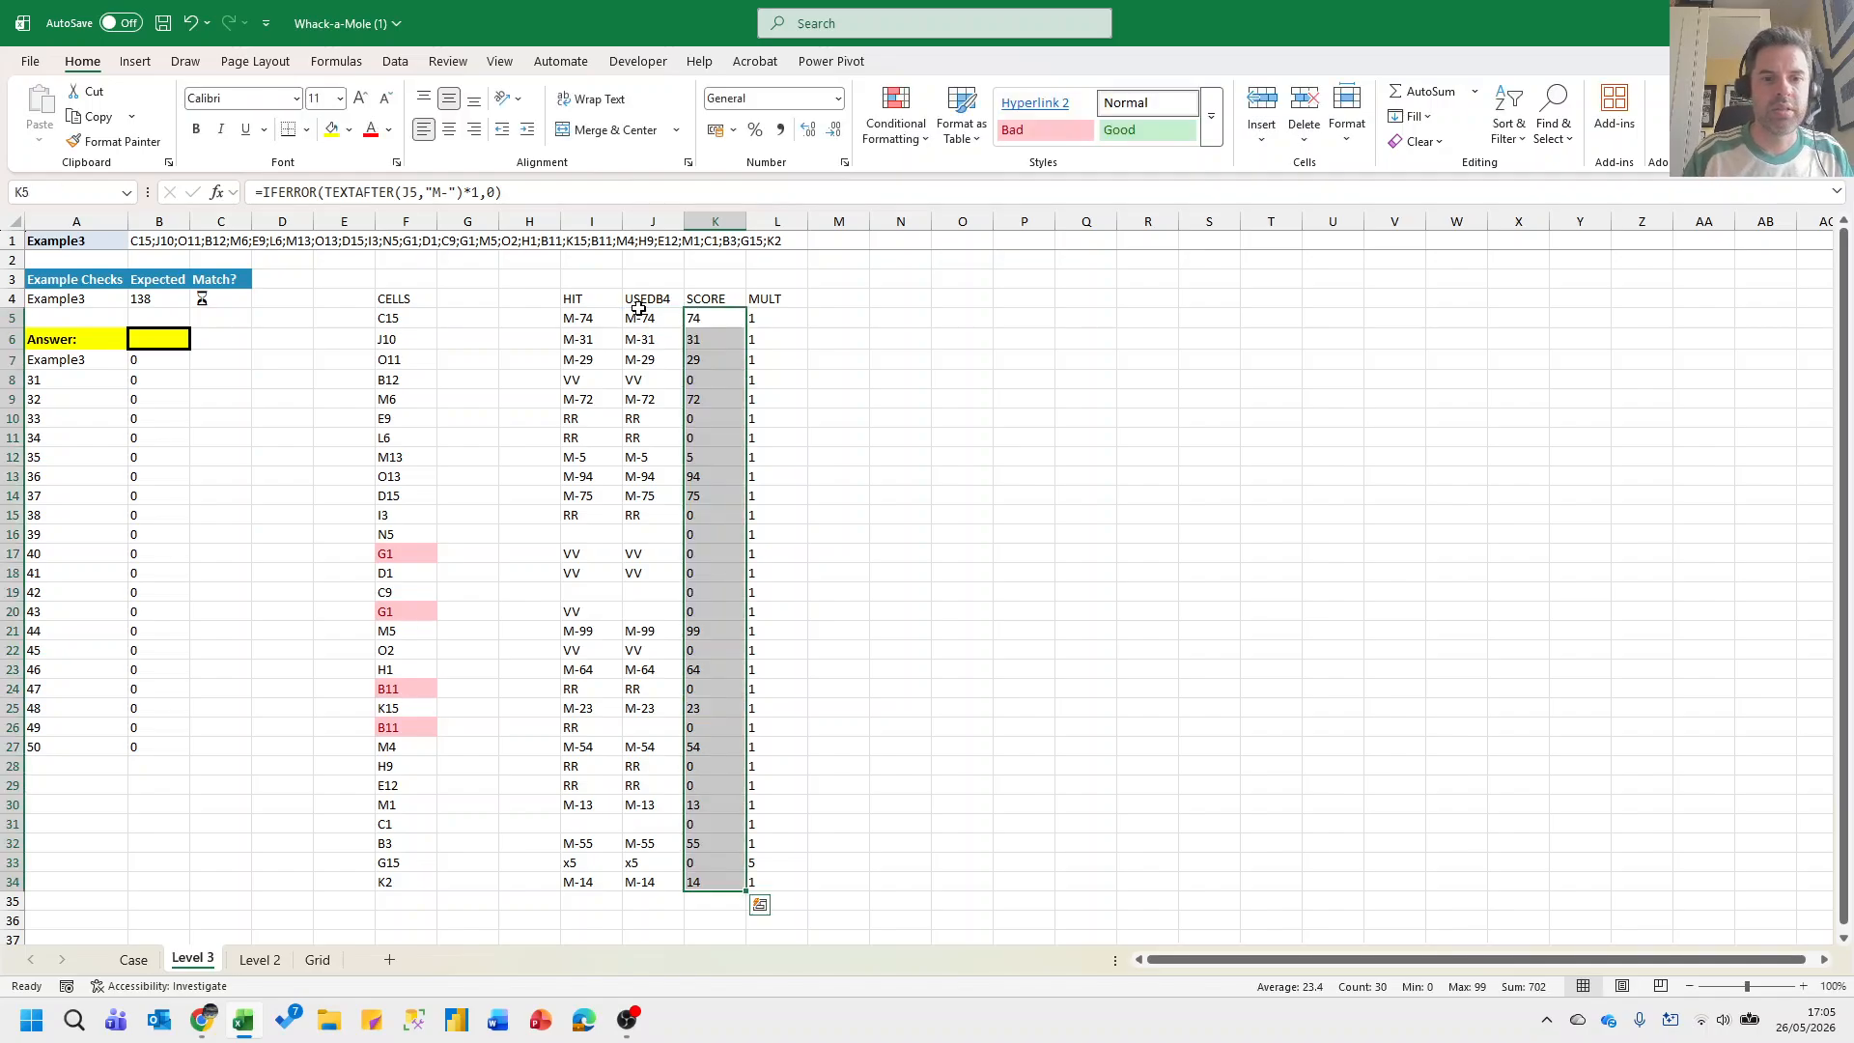
Repoint the MULT formula in L5 to the filtered hit, =IFERROR(TEXTAFTER(J5,"x")*1,1), and fill it down to L34.
key(Right)
key(F2)
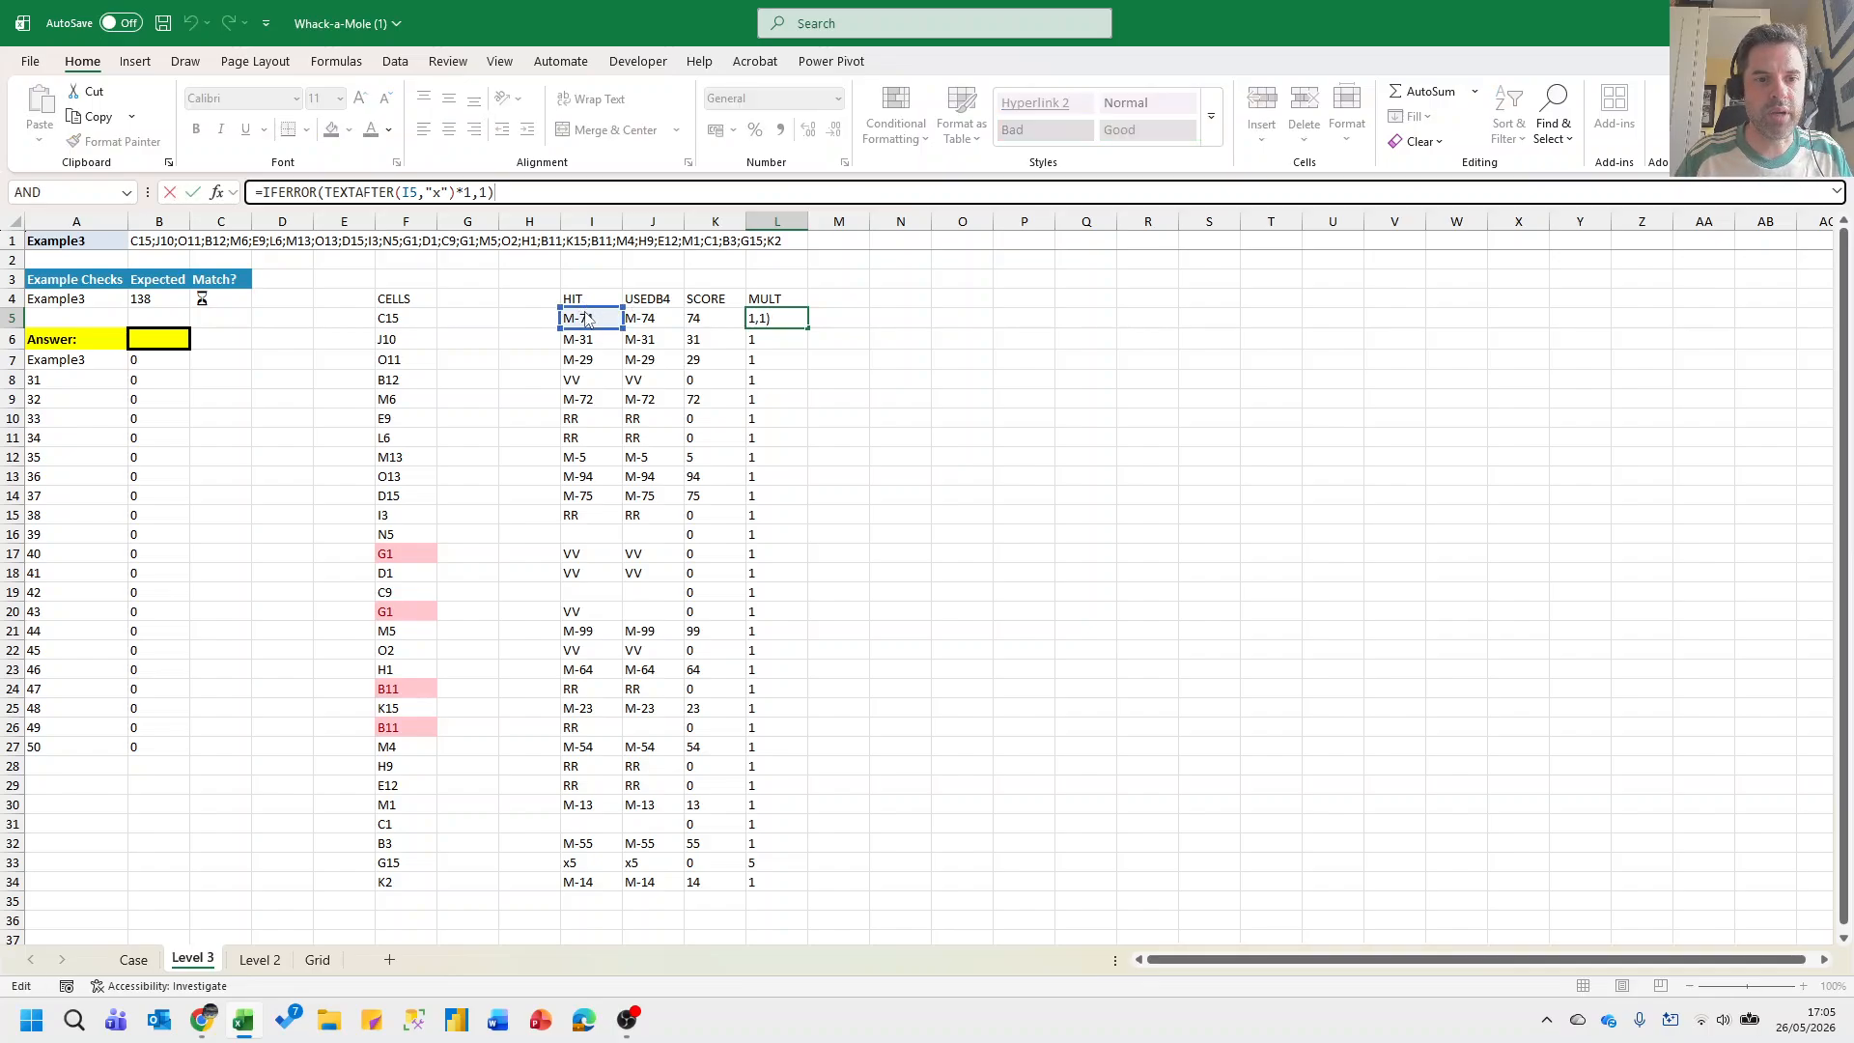
drag(585, 317, 673, 318)
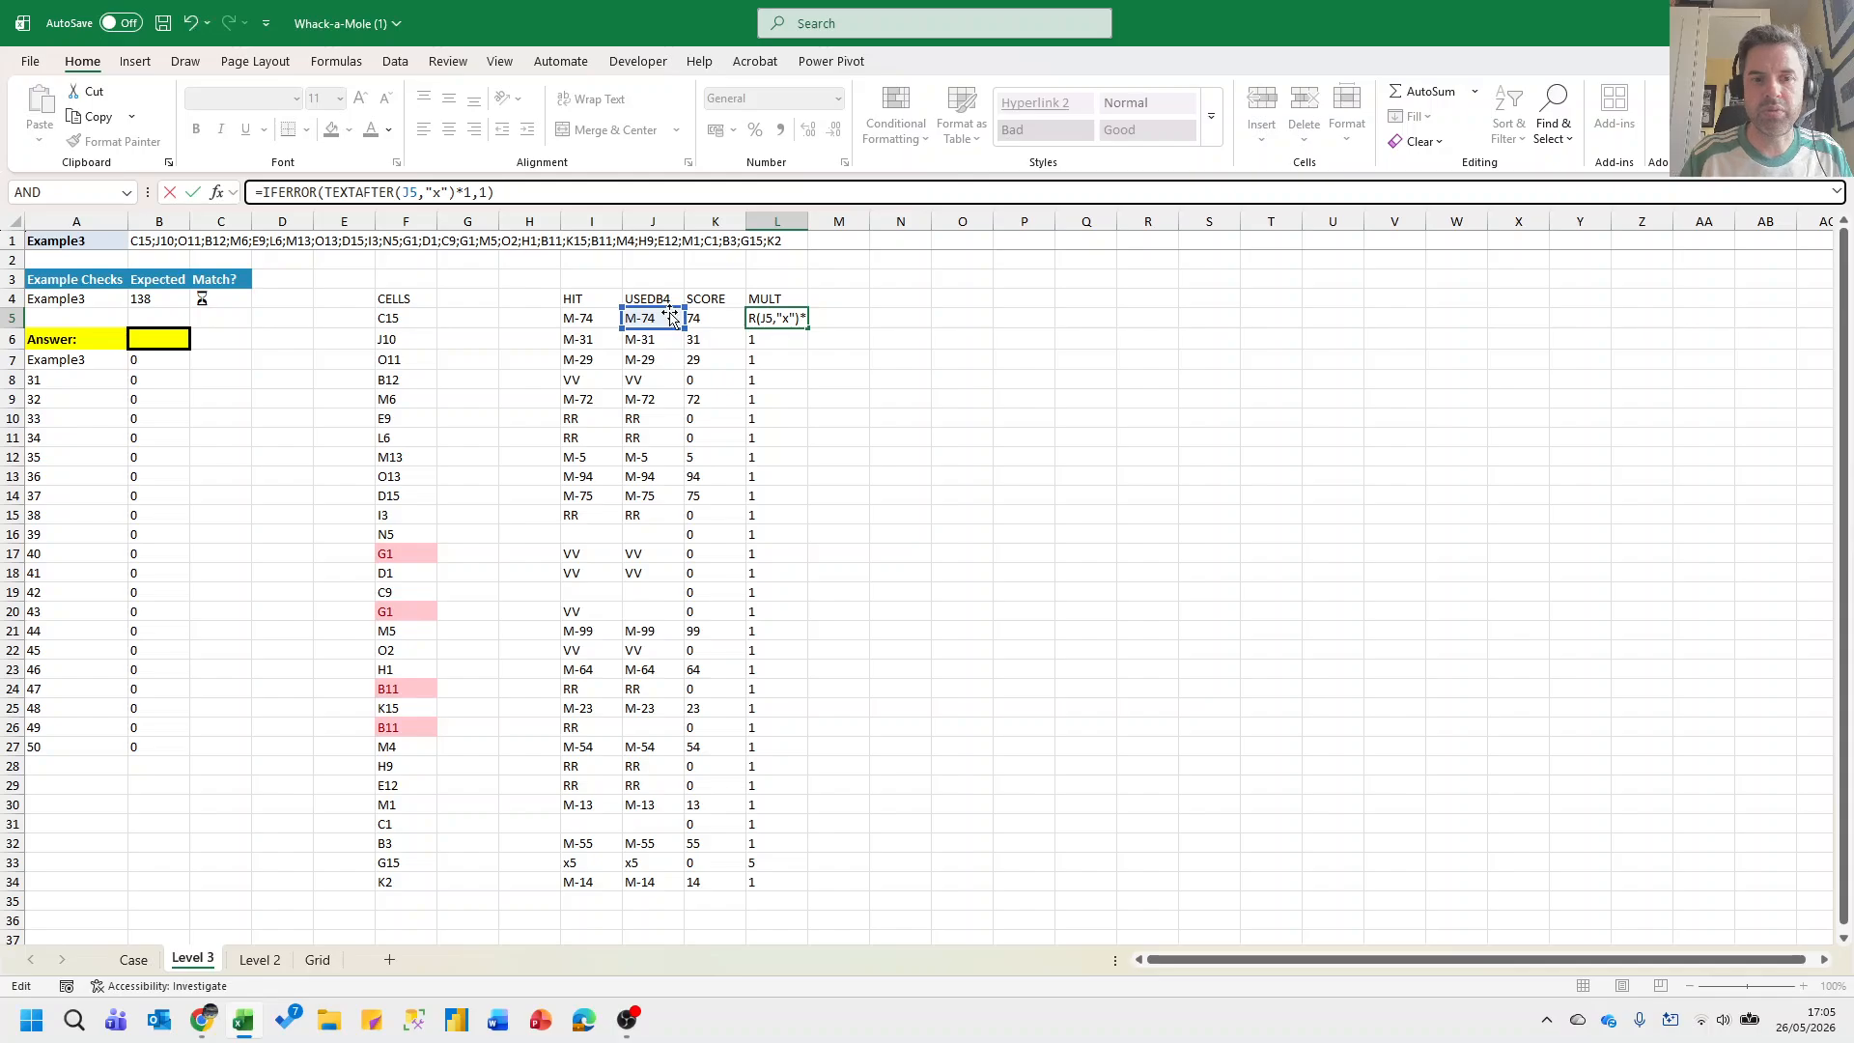
key(ctrl+Return)
key(ctrl+shift+Down)
key(ctrl+d)
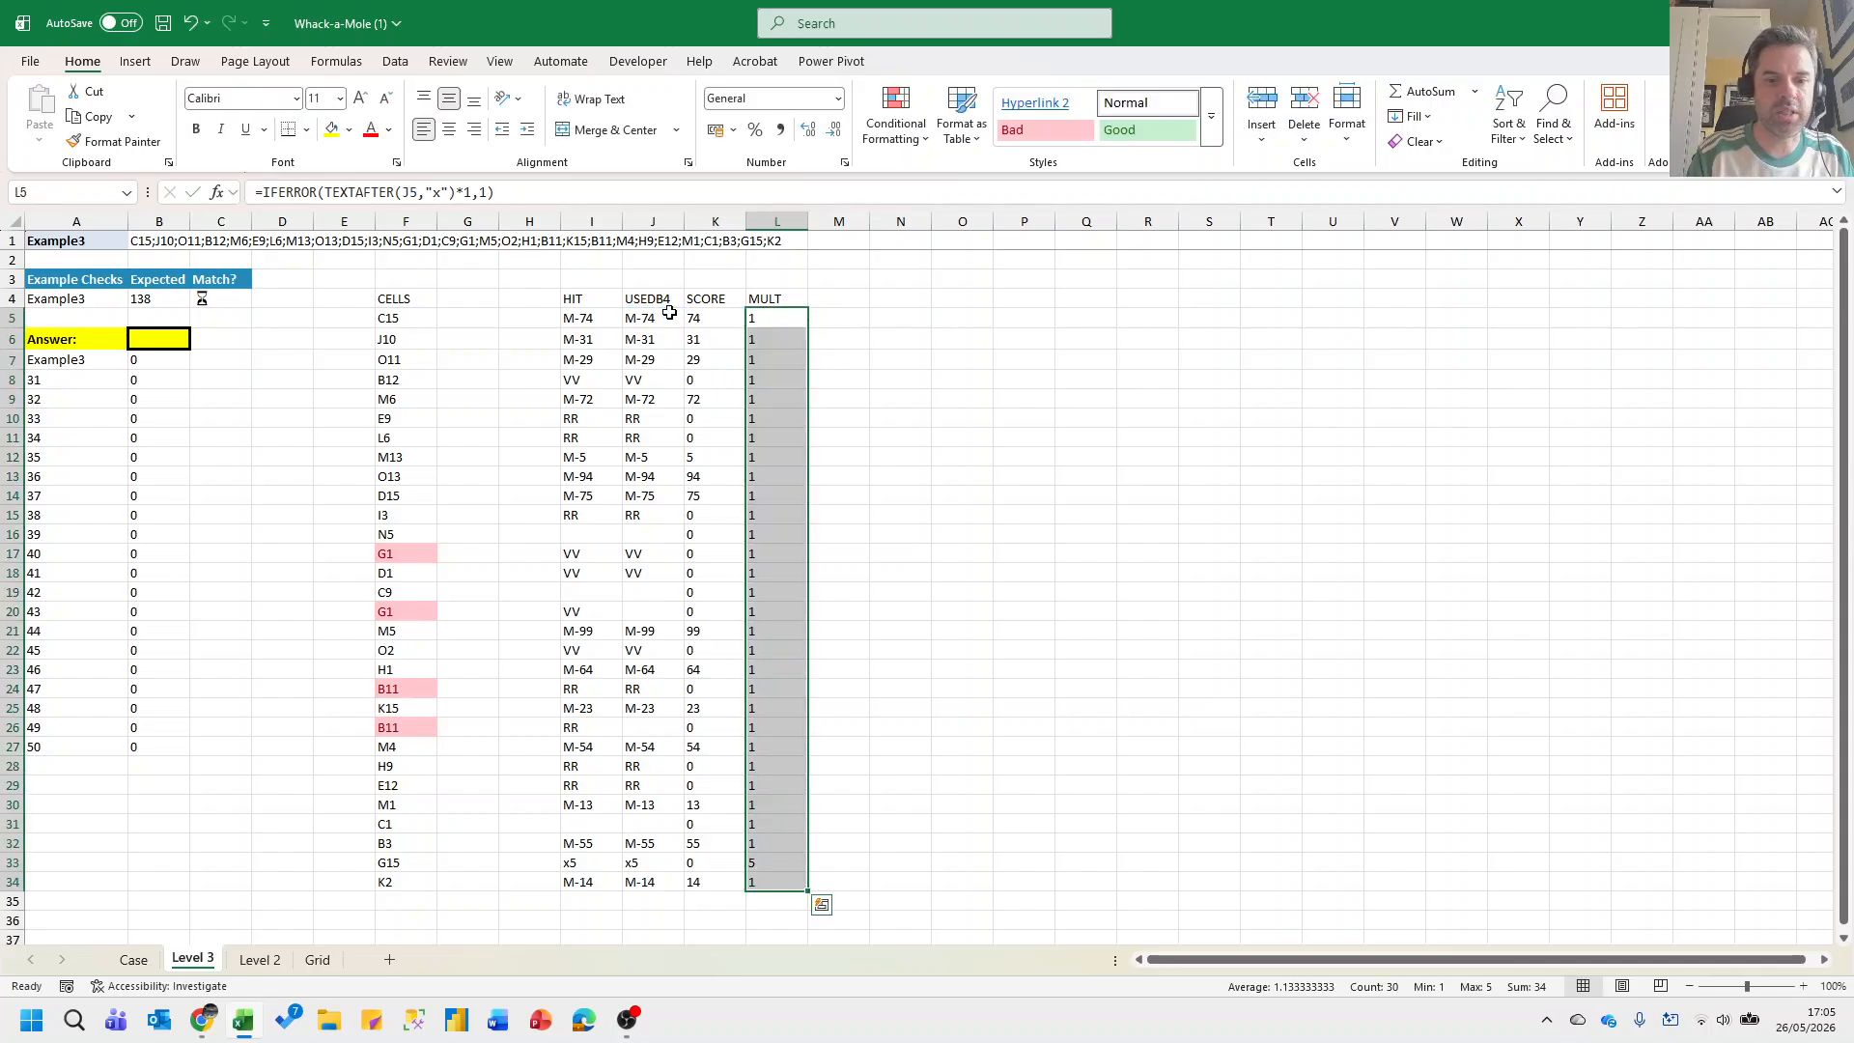
Delete the empty columns G and H between CELLS and HIT.
drag(467, 221, 535, 218)
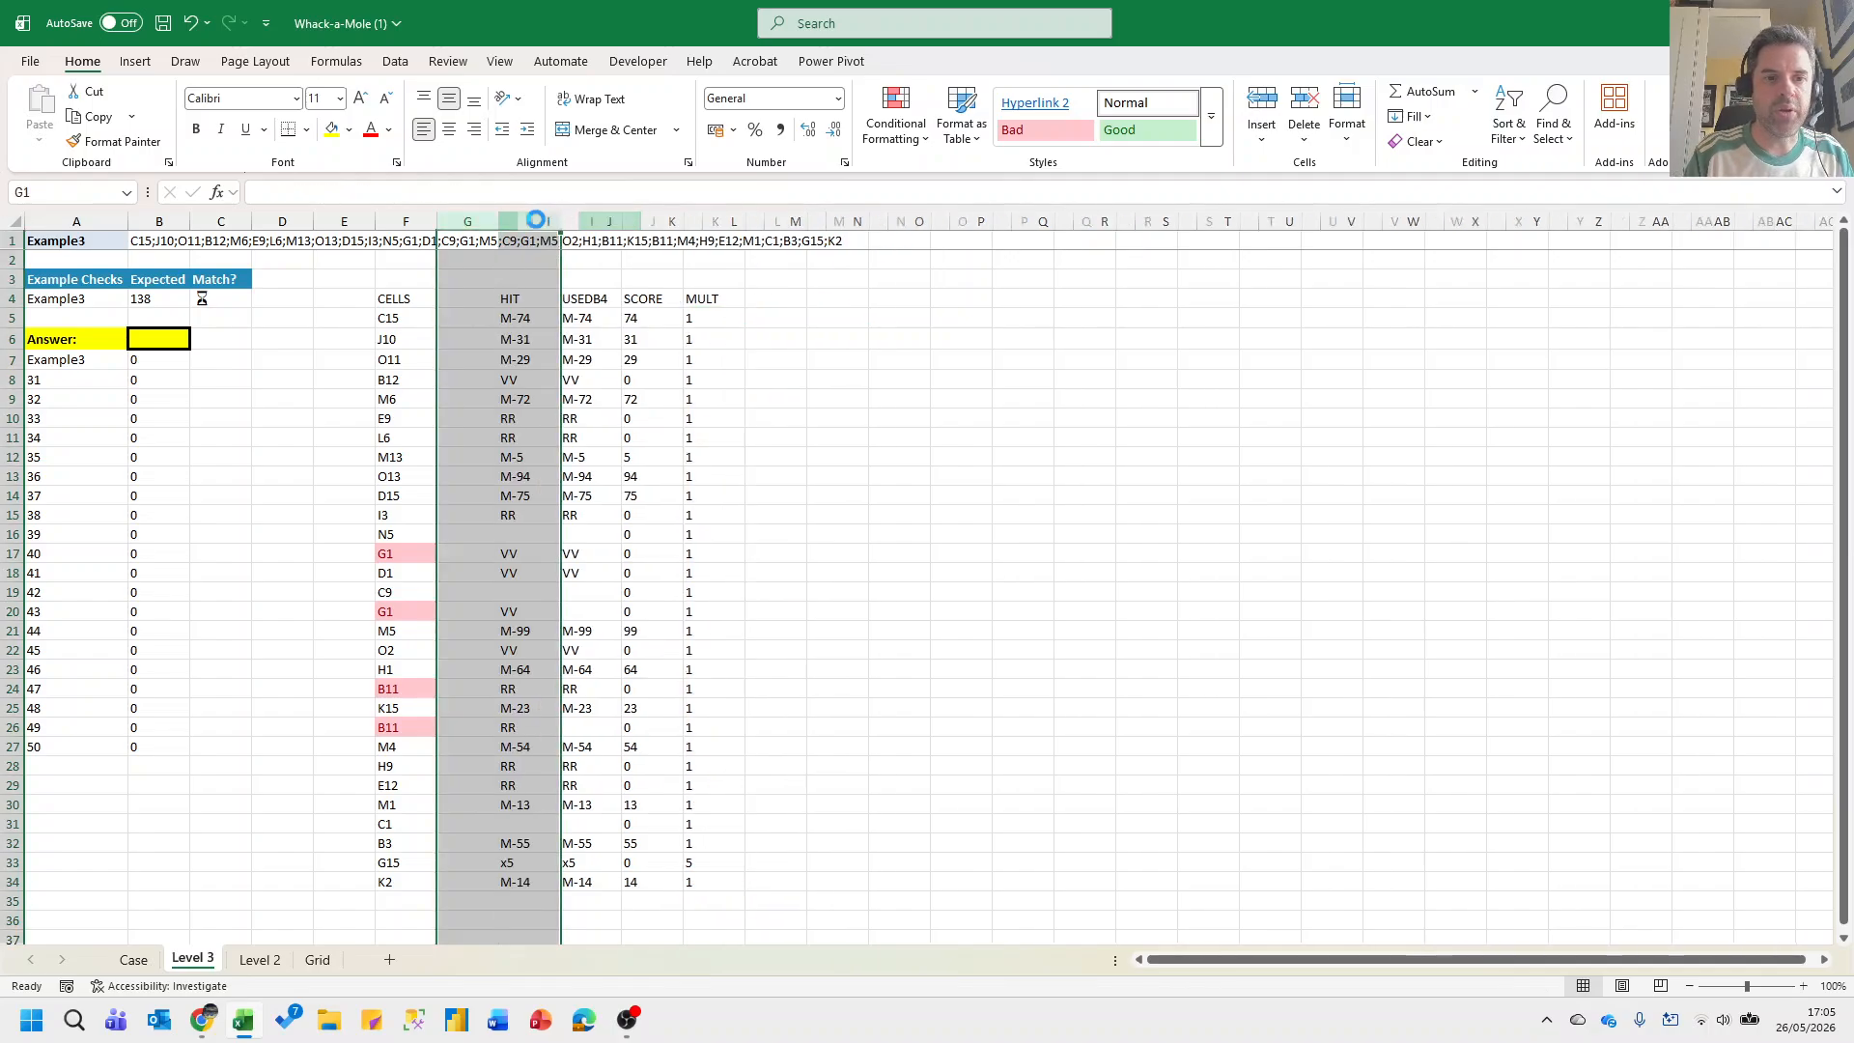
key(ctrl+minus)
Look down the CELLS column as far as the repeated G1 entry to check the filtered hits after the column deletion.
key(Down)
key(Down)
key(Down)
key(Down)
key(Down)
key(Down)
key(Down)
key(Down)
key(Down)
key(Down)
key(Down)
key(Down)
key(Down)
key(Down)
key(Down)
key(Down)
key(Down)
key(Down)
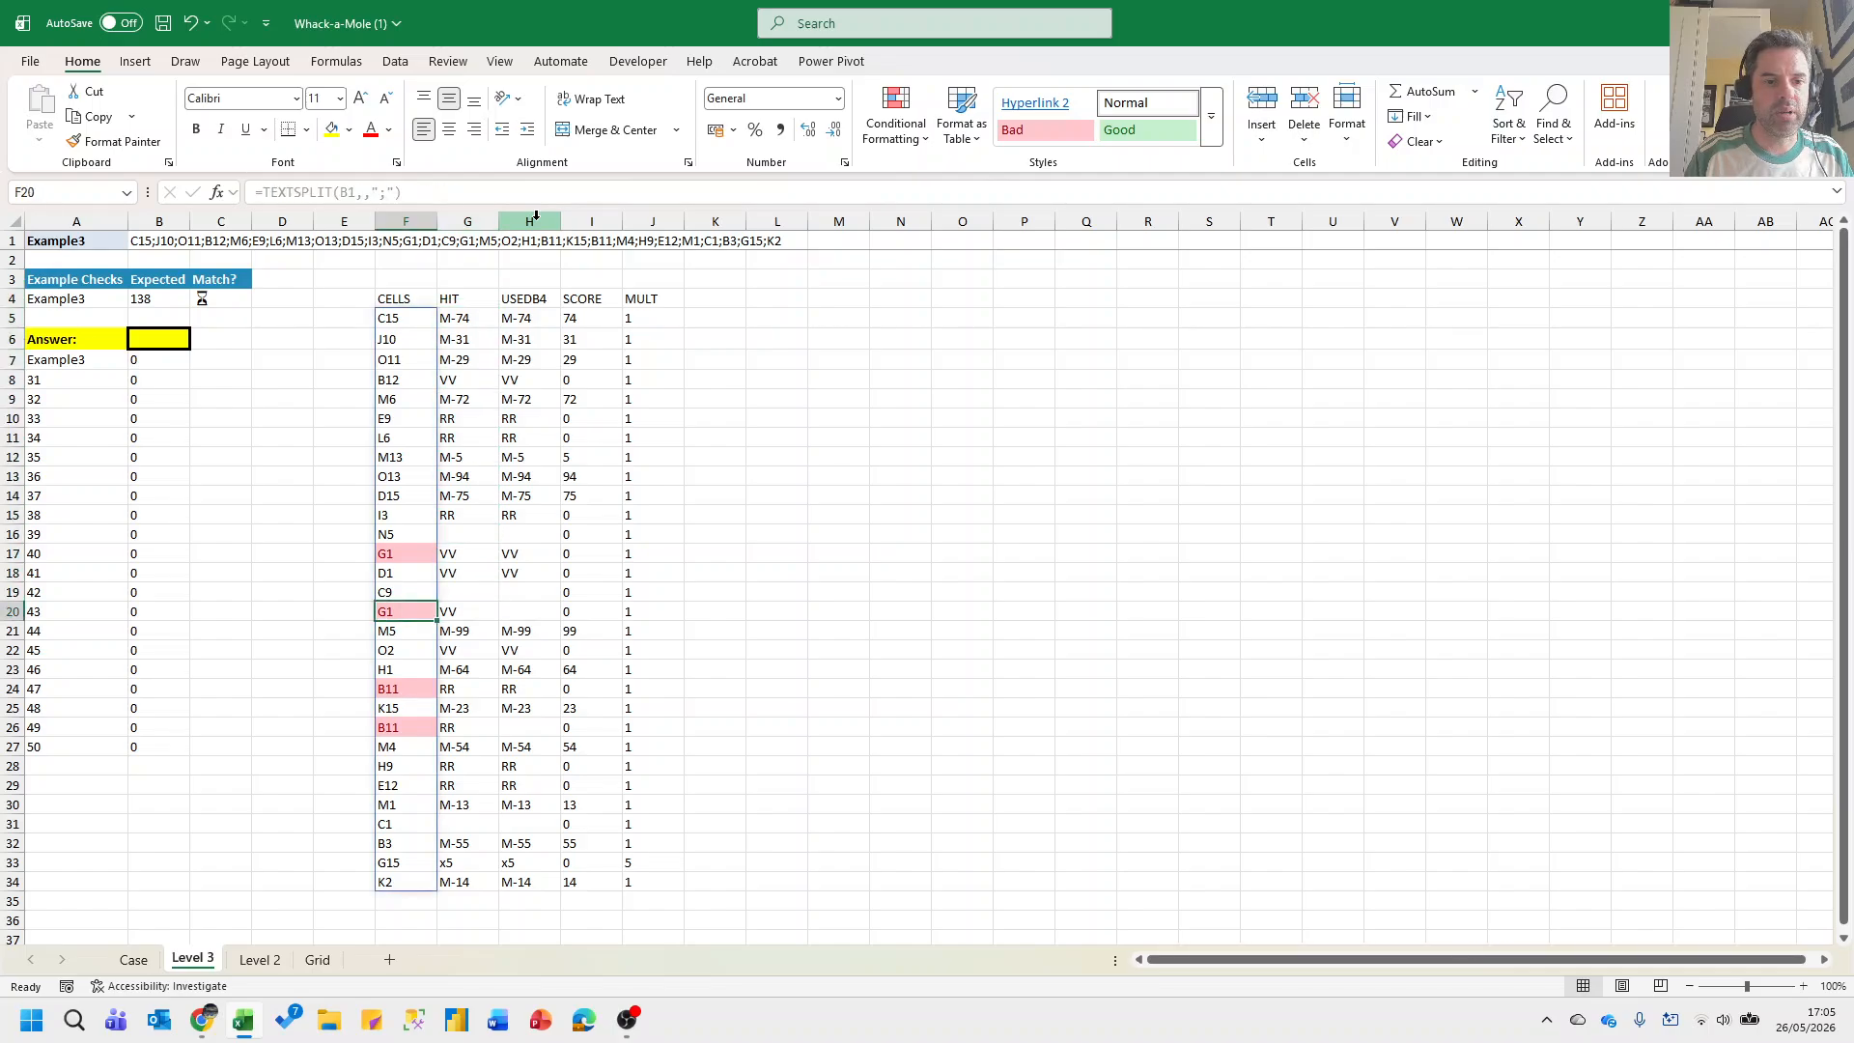
Enter a starting multiplier of 1 in K4 and head the column with MULT2 in K3.
key(Right)
key(Right)
key(Right)
key(Up)
key(Up)
key(Up)
key(Up)
key(Up)
key(Up)
key(Up)
key(Up)
key(Up)
key(Up)
key(Up)
key(Up)
key(Up)
key(Up)
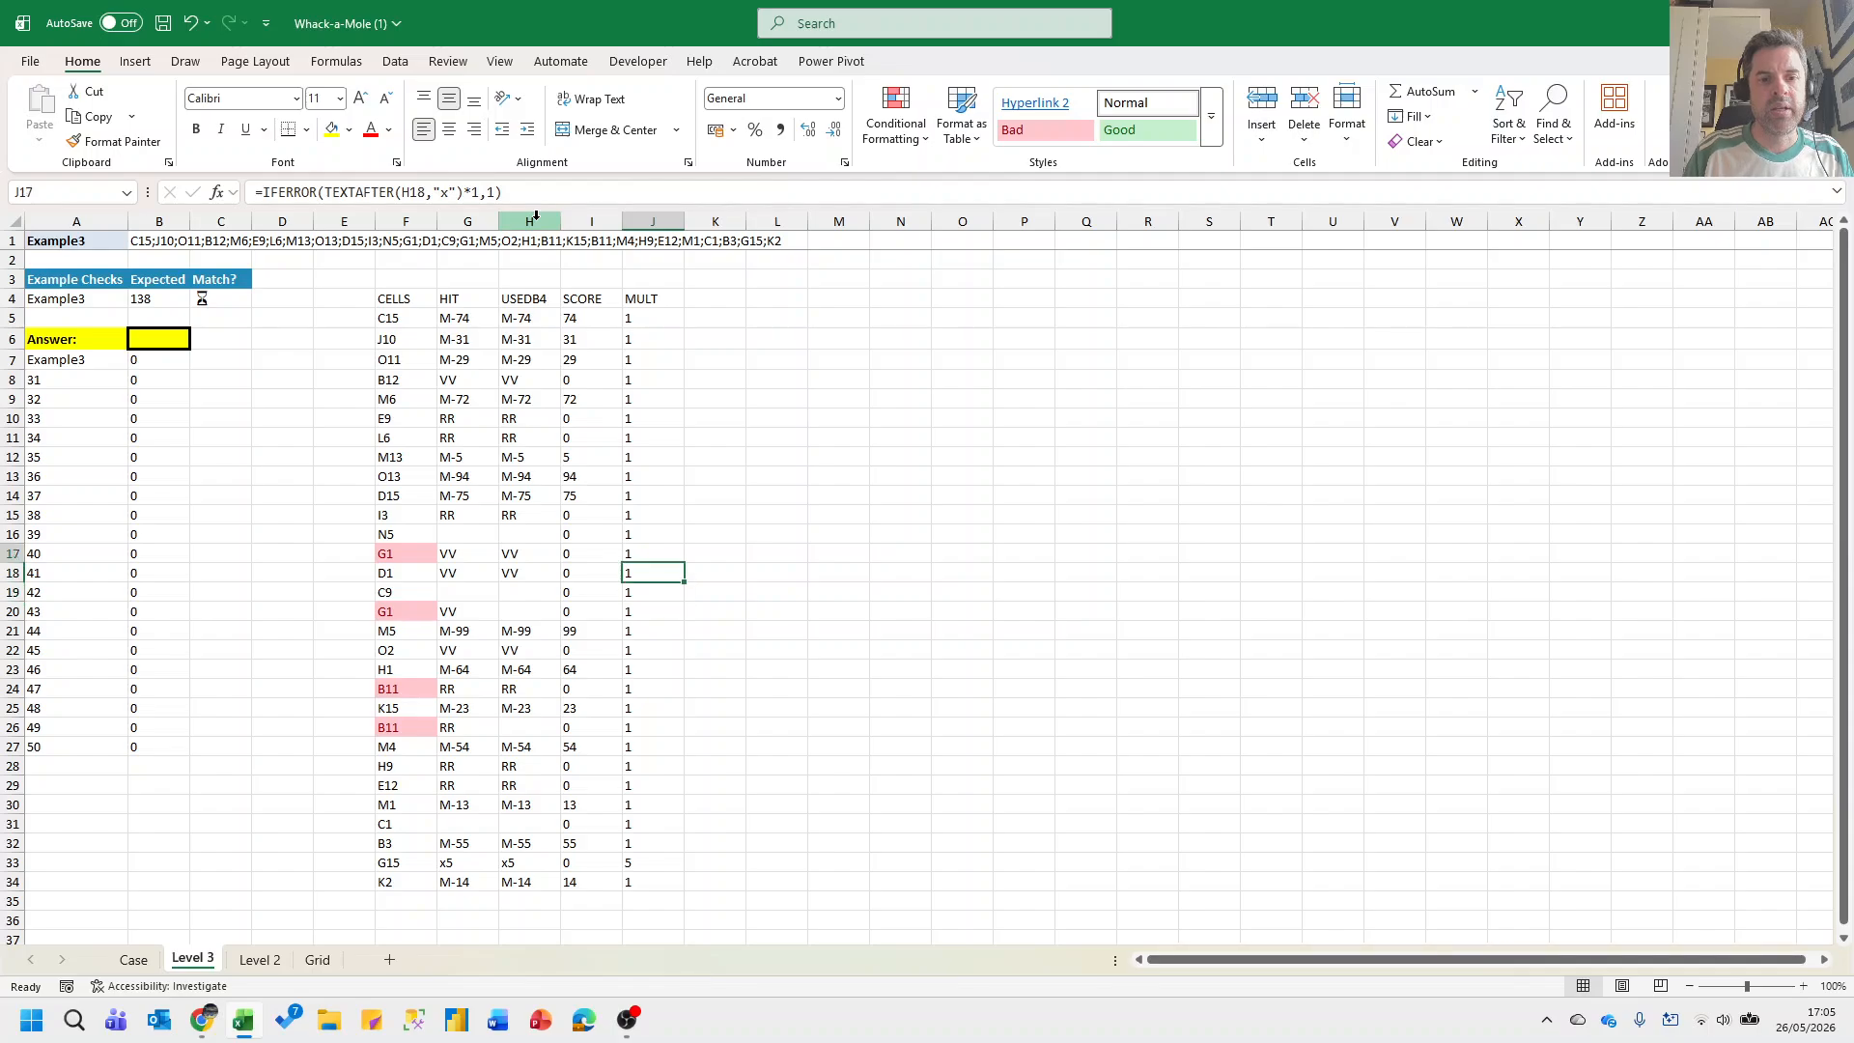
key(Right)
key(Up)
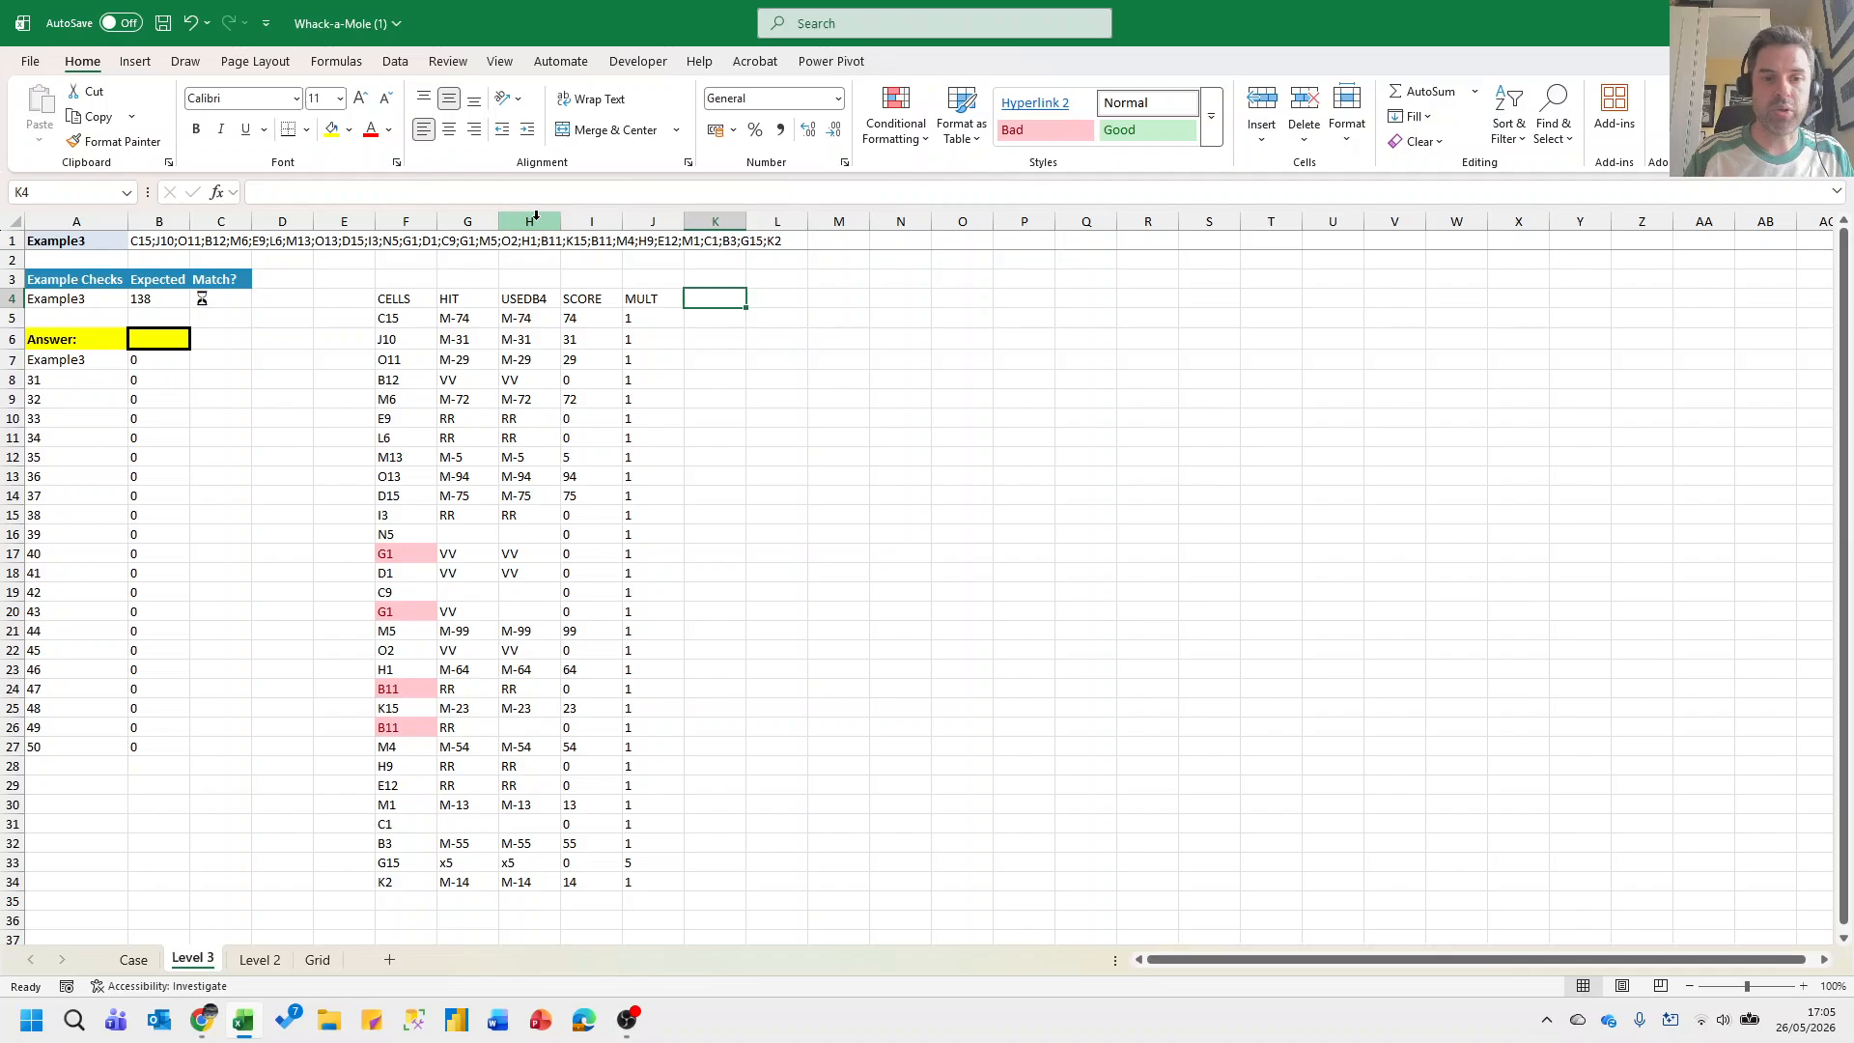
text(1)
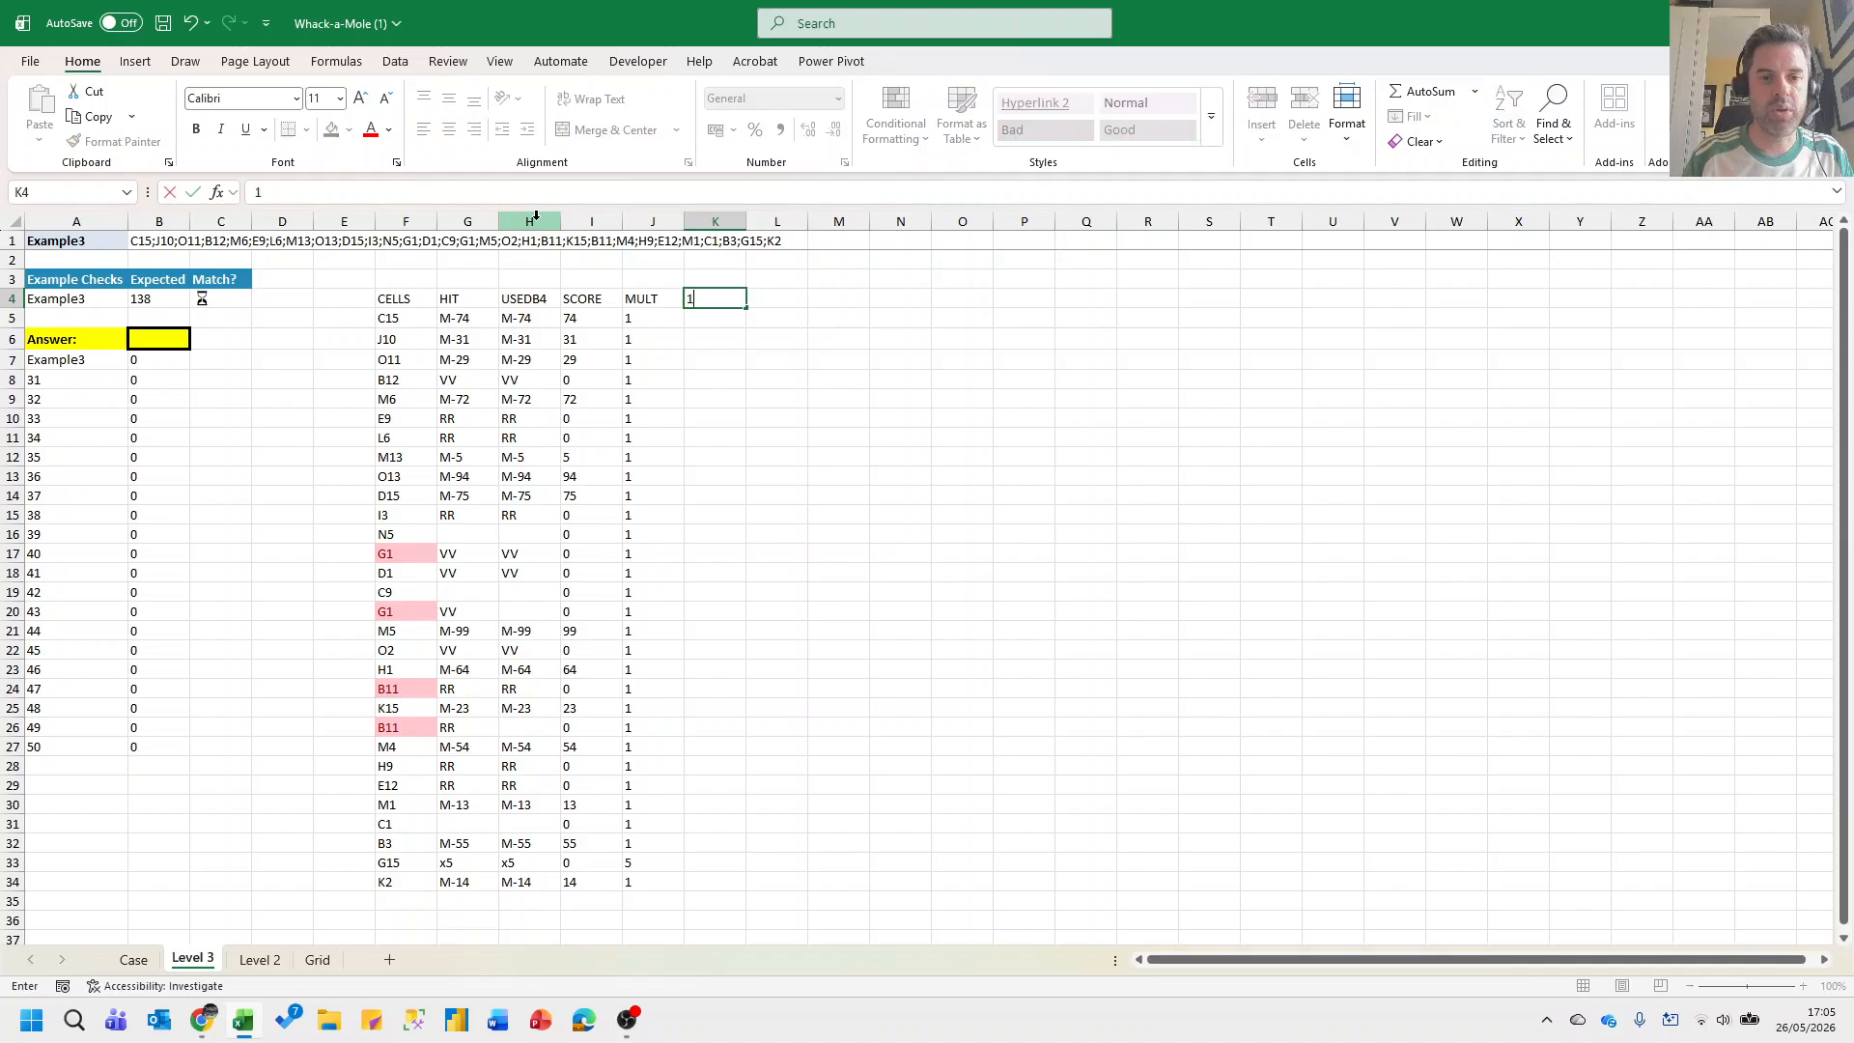
key(Up)
text(MULT2)
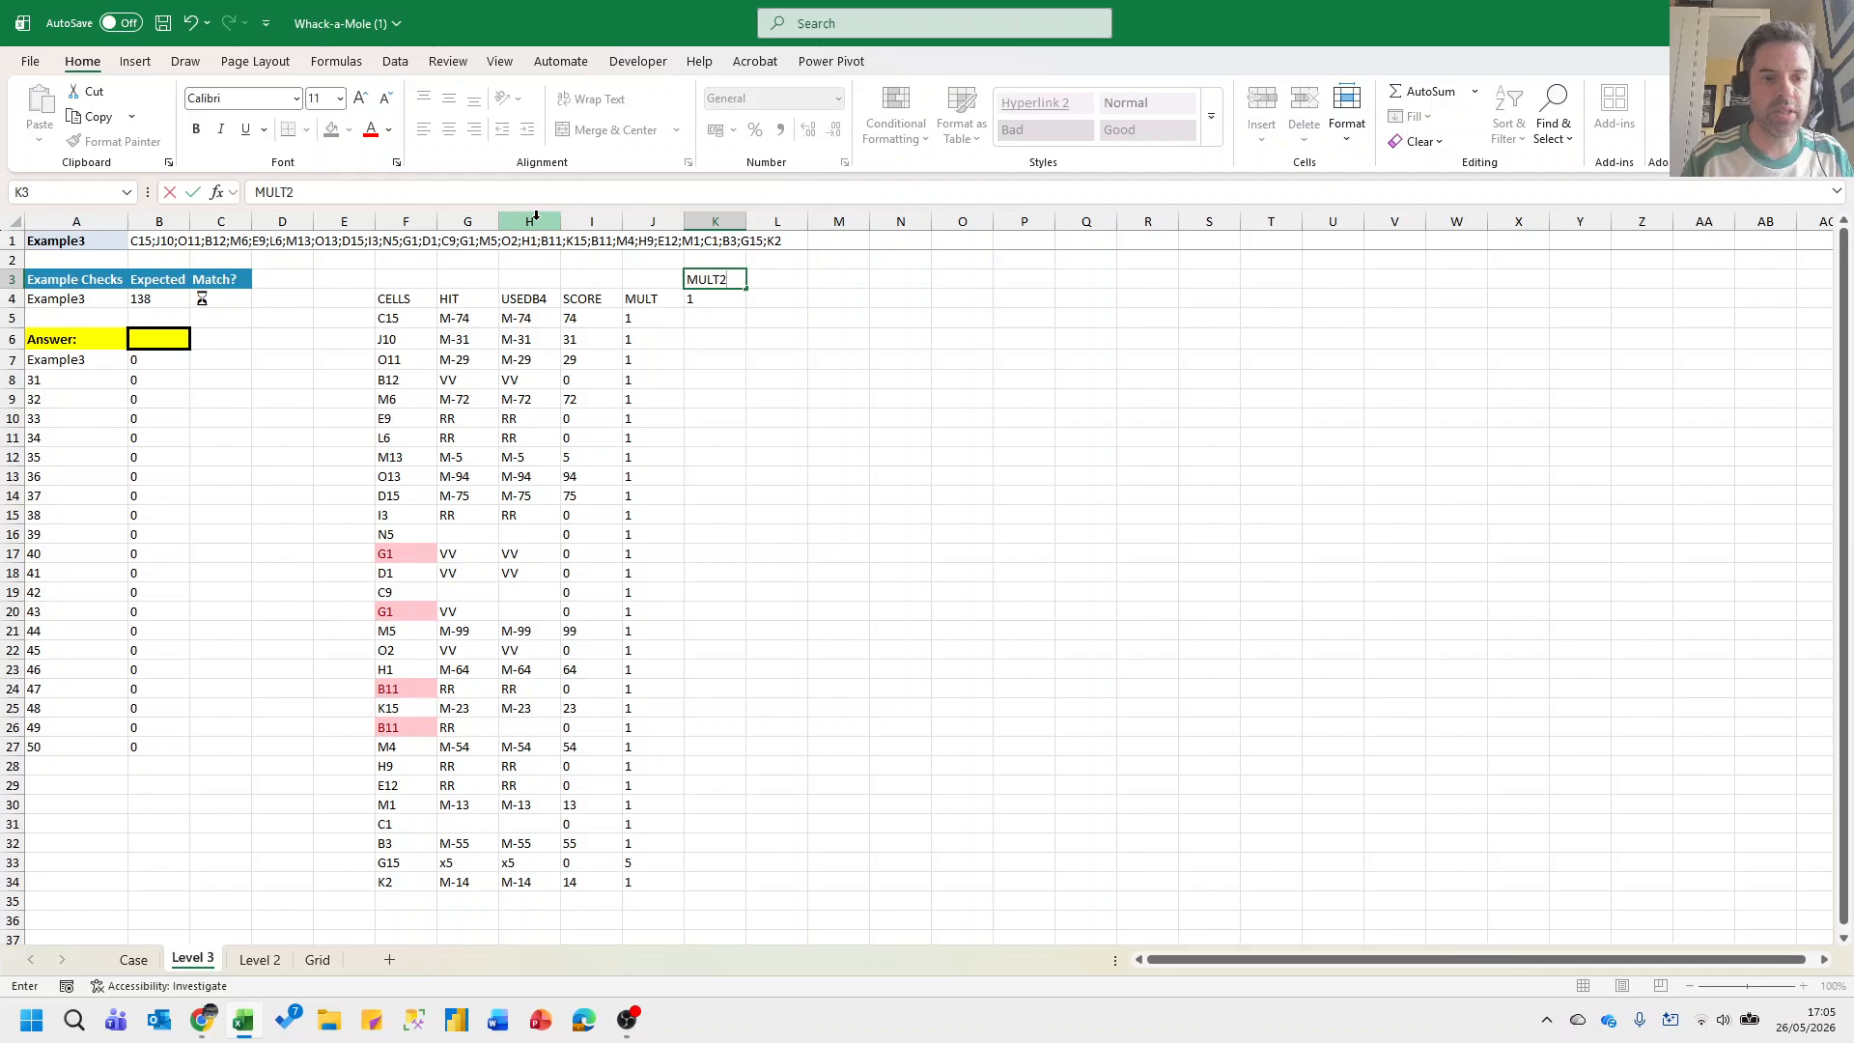
key(Return)
Start a formula in K5 that resets the multiplier to 1 on an RR hit: =IF(H5="RR",1,IF(.
key(Down)
text(=)
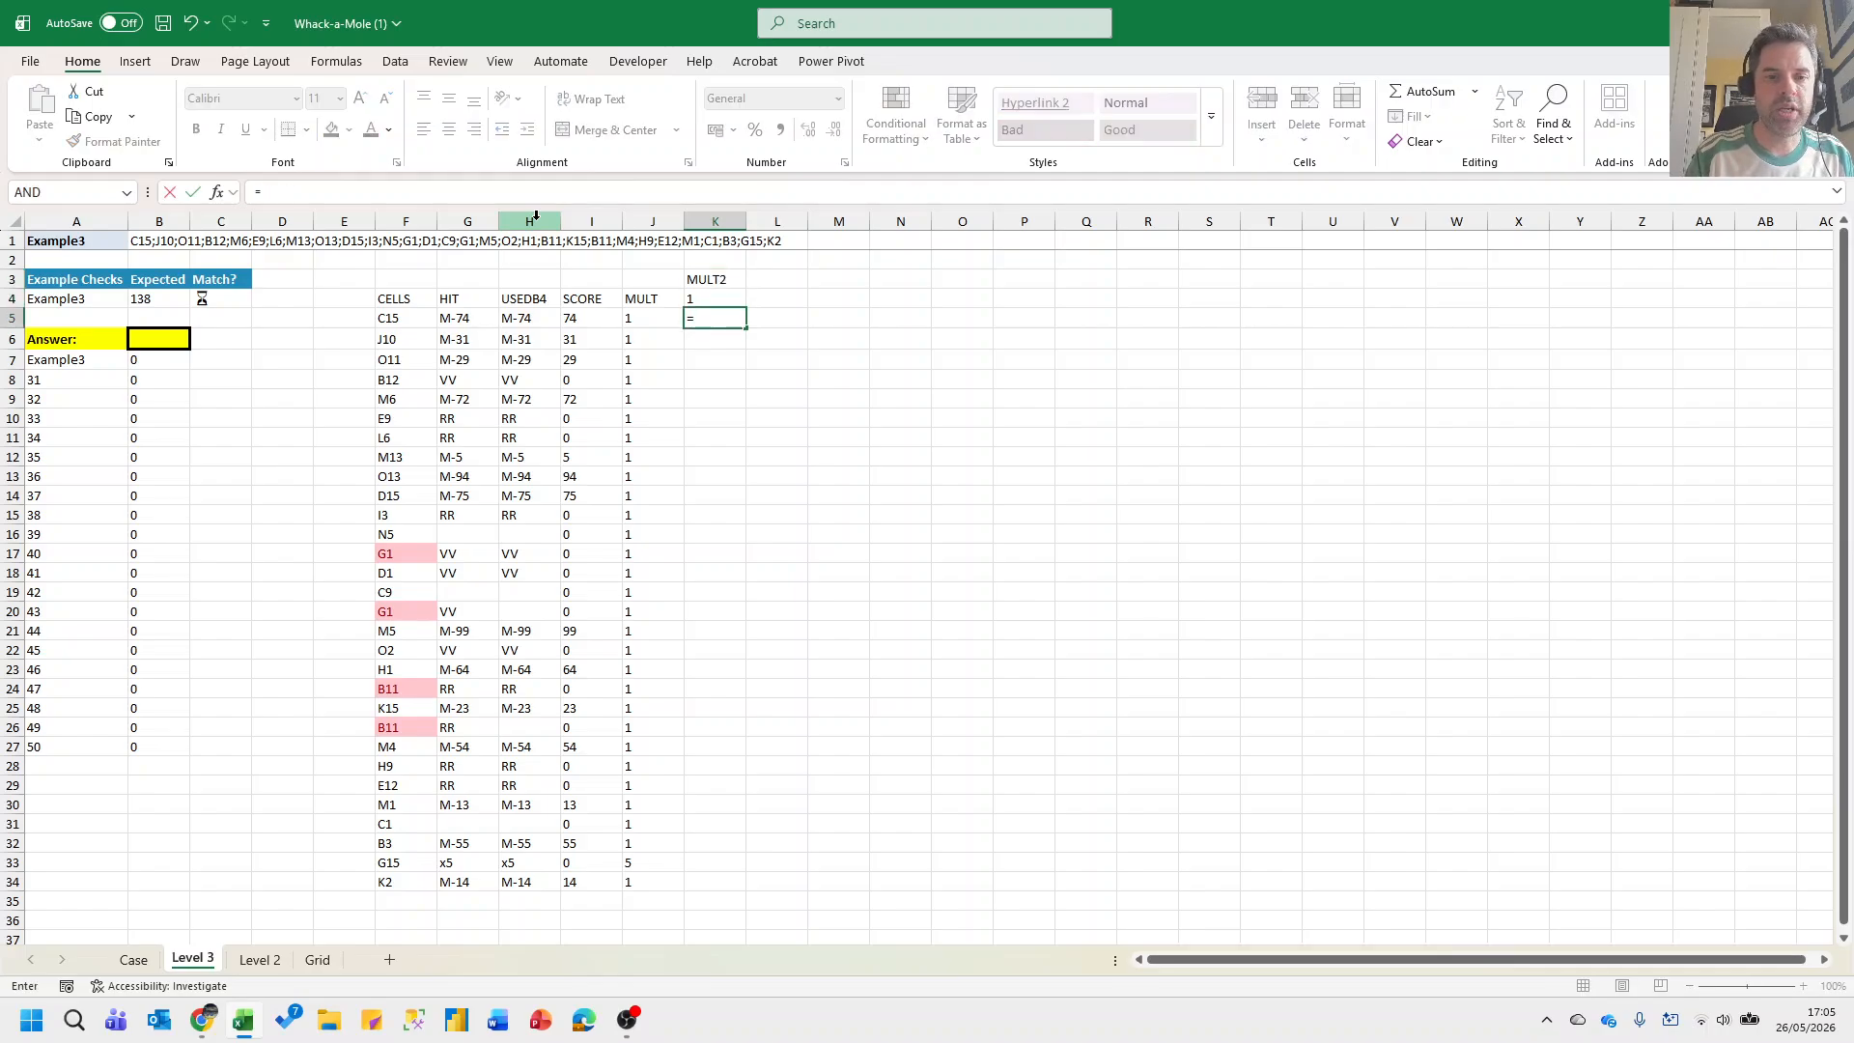
text(IF()
key(Left)
key(Left)
key(Left)
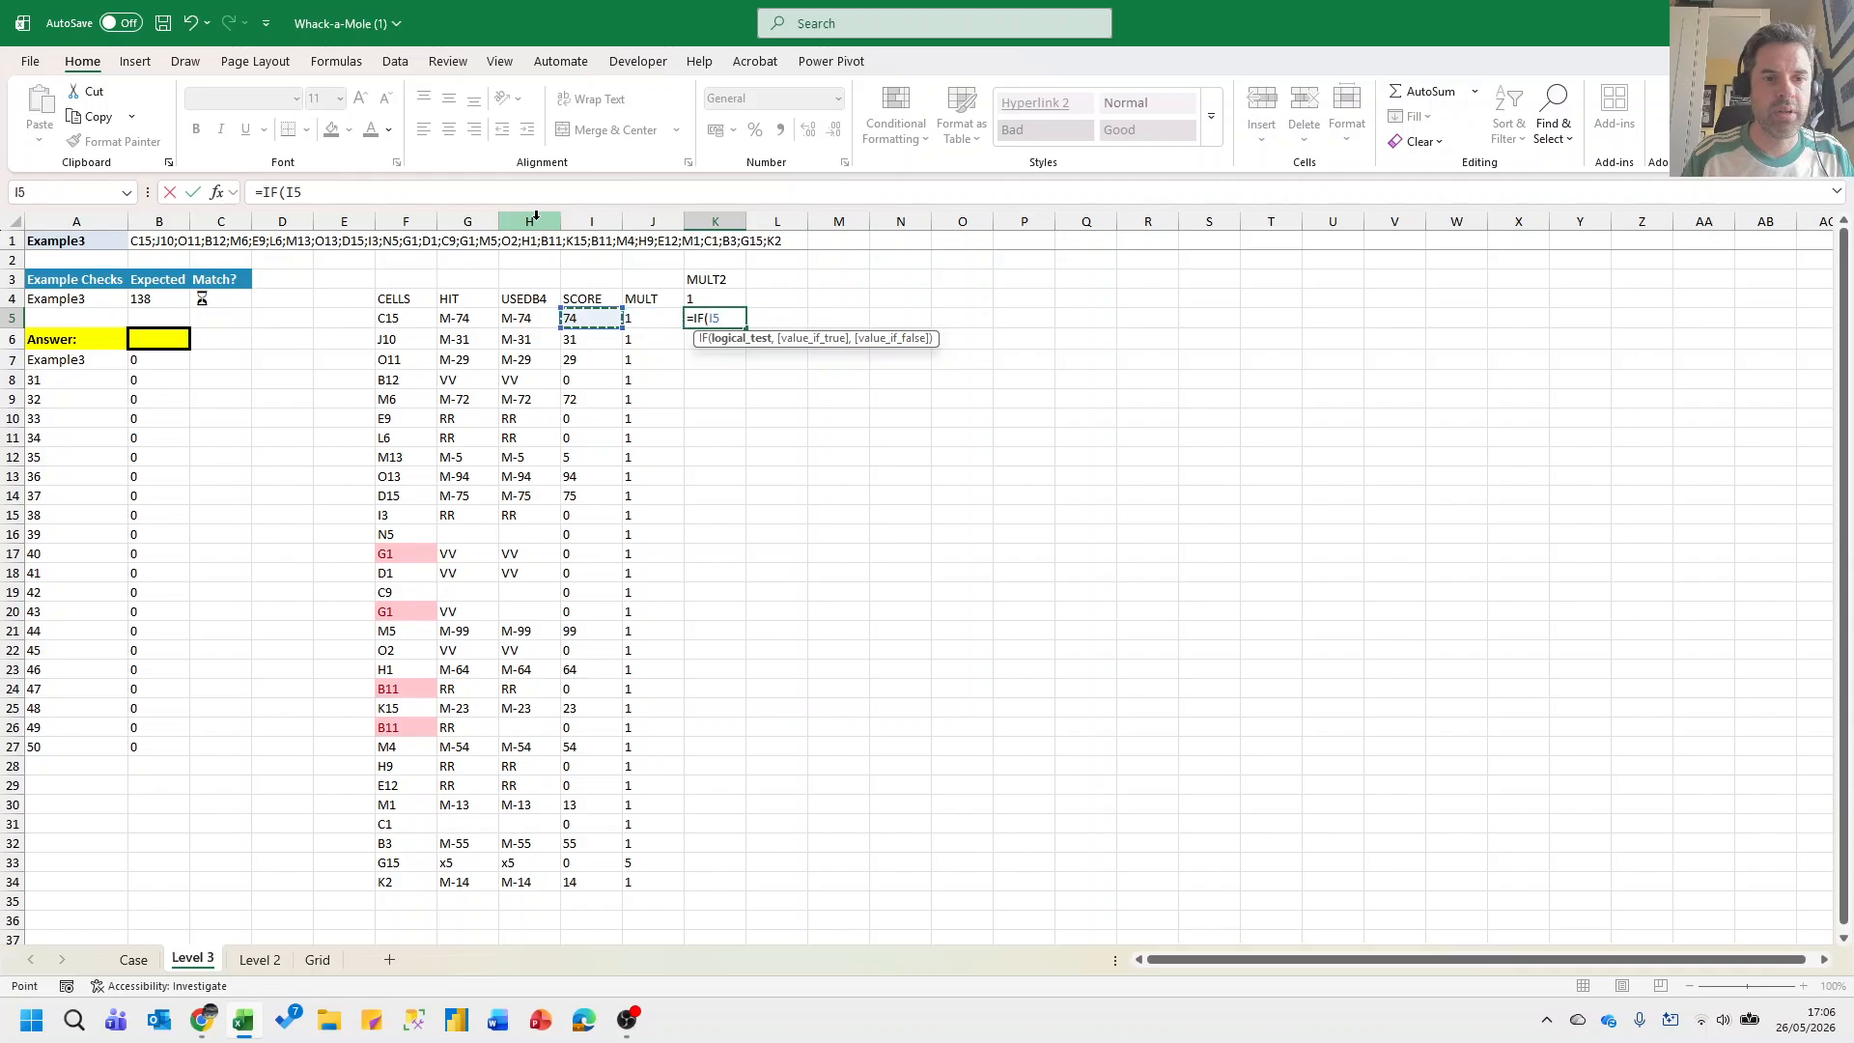
text(=")
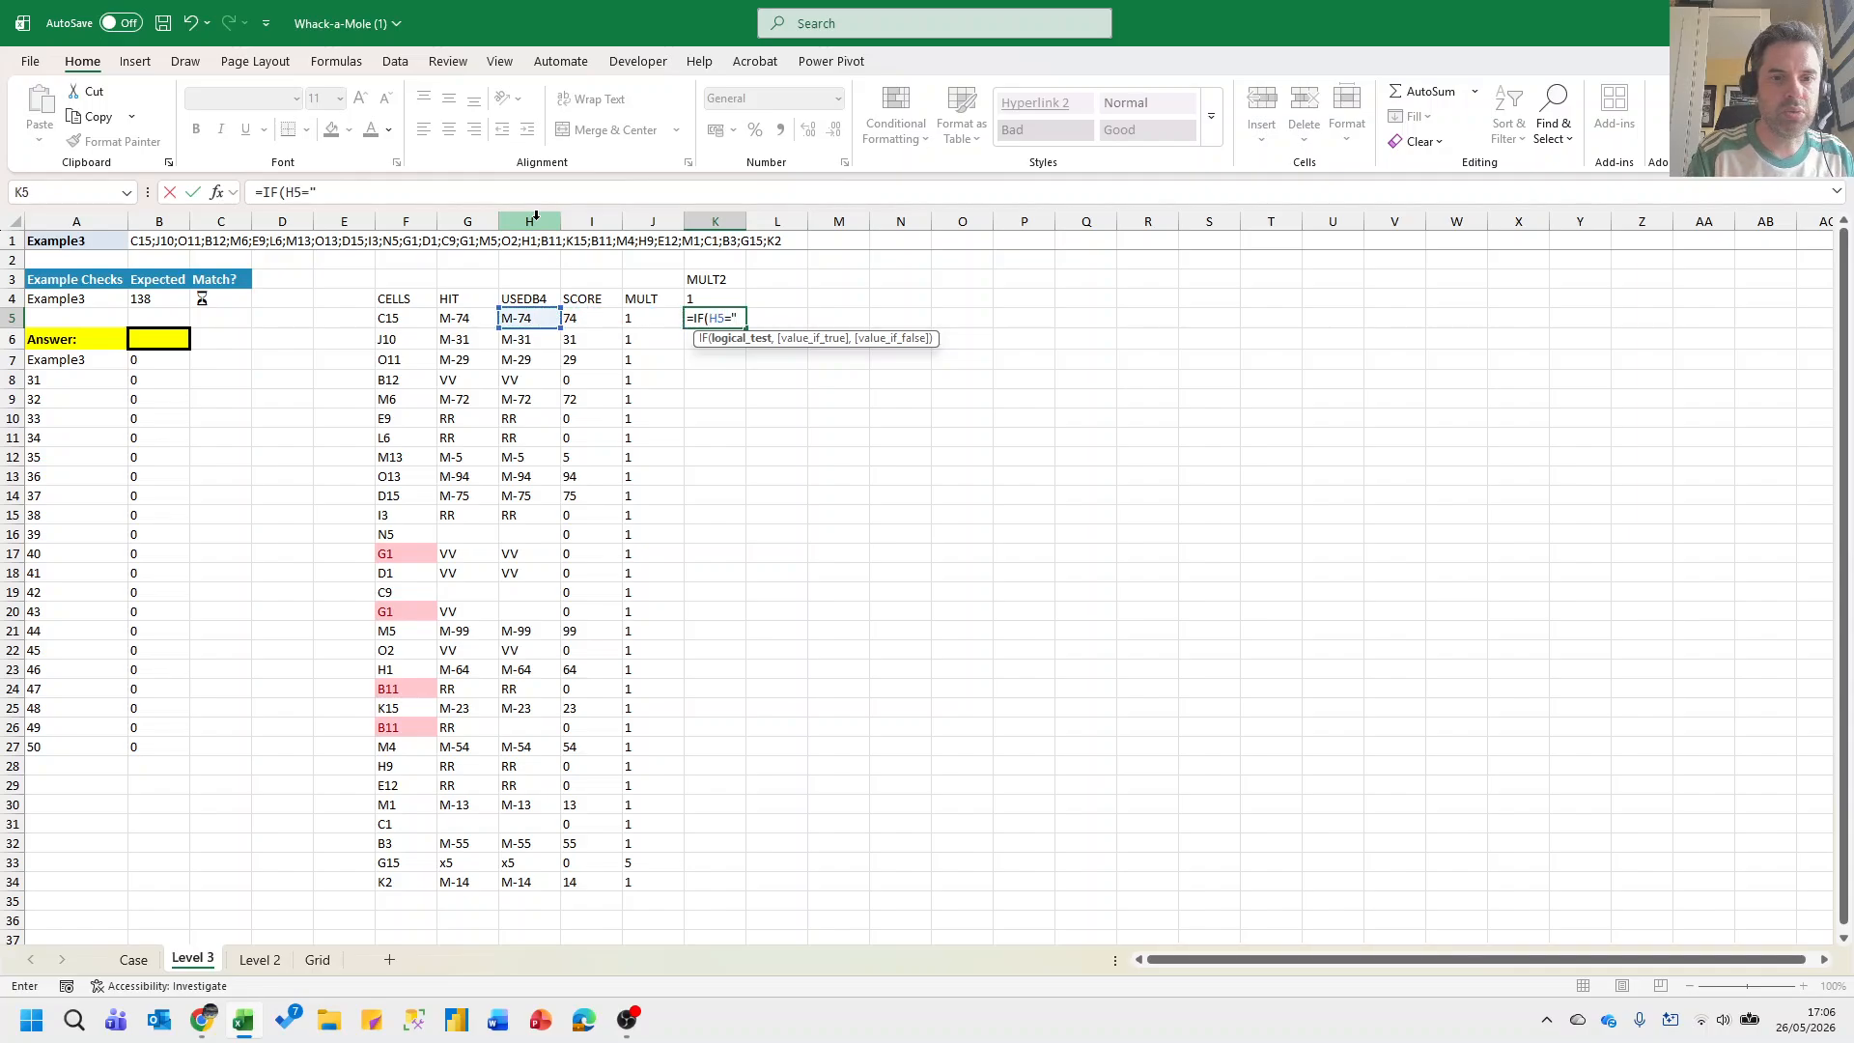
text(RR",)
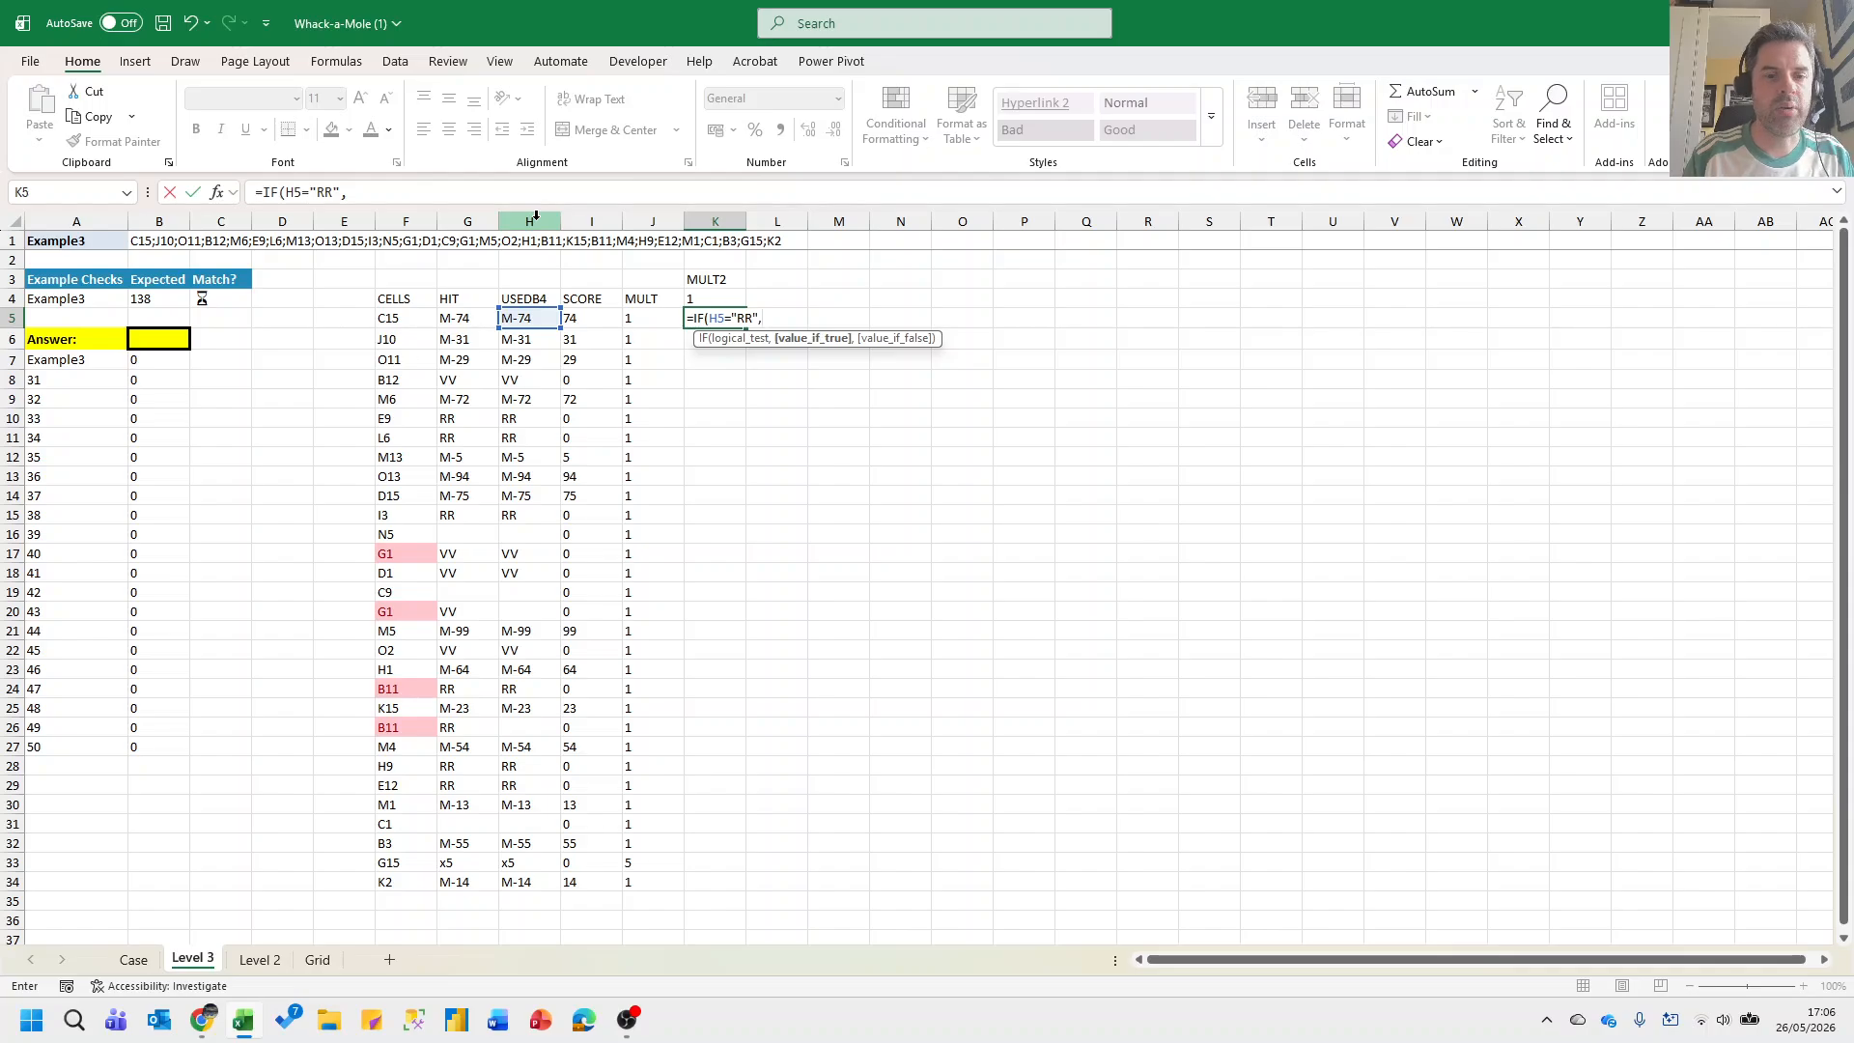
text(1,IF()
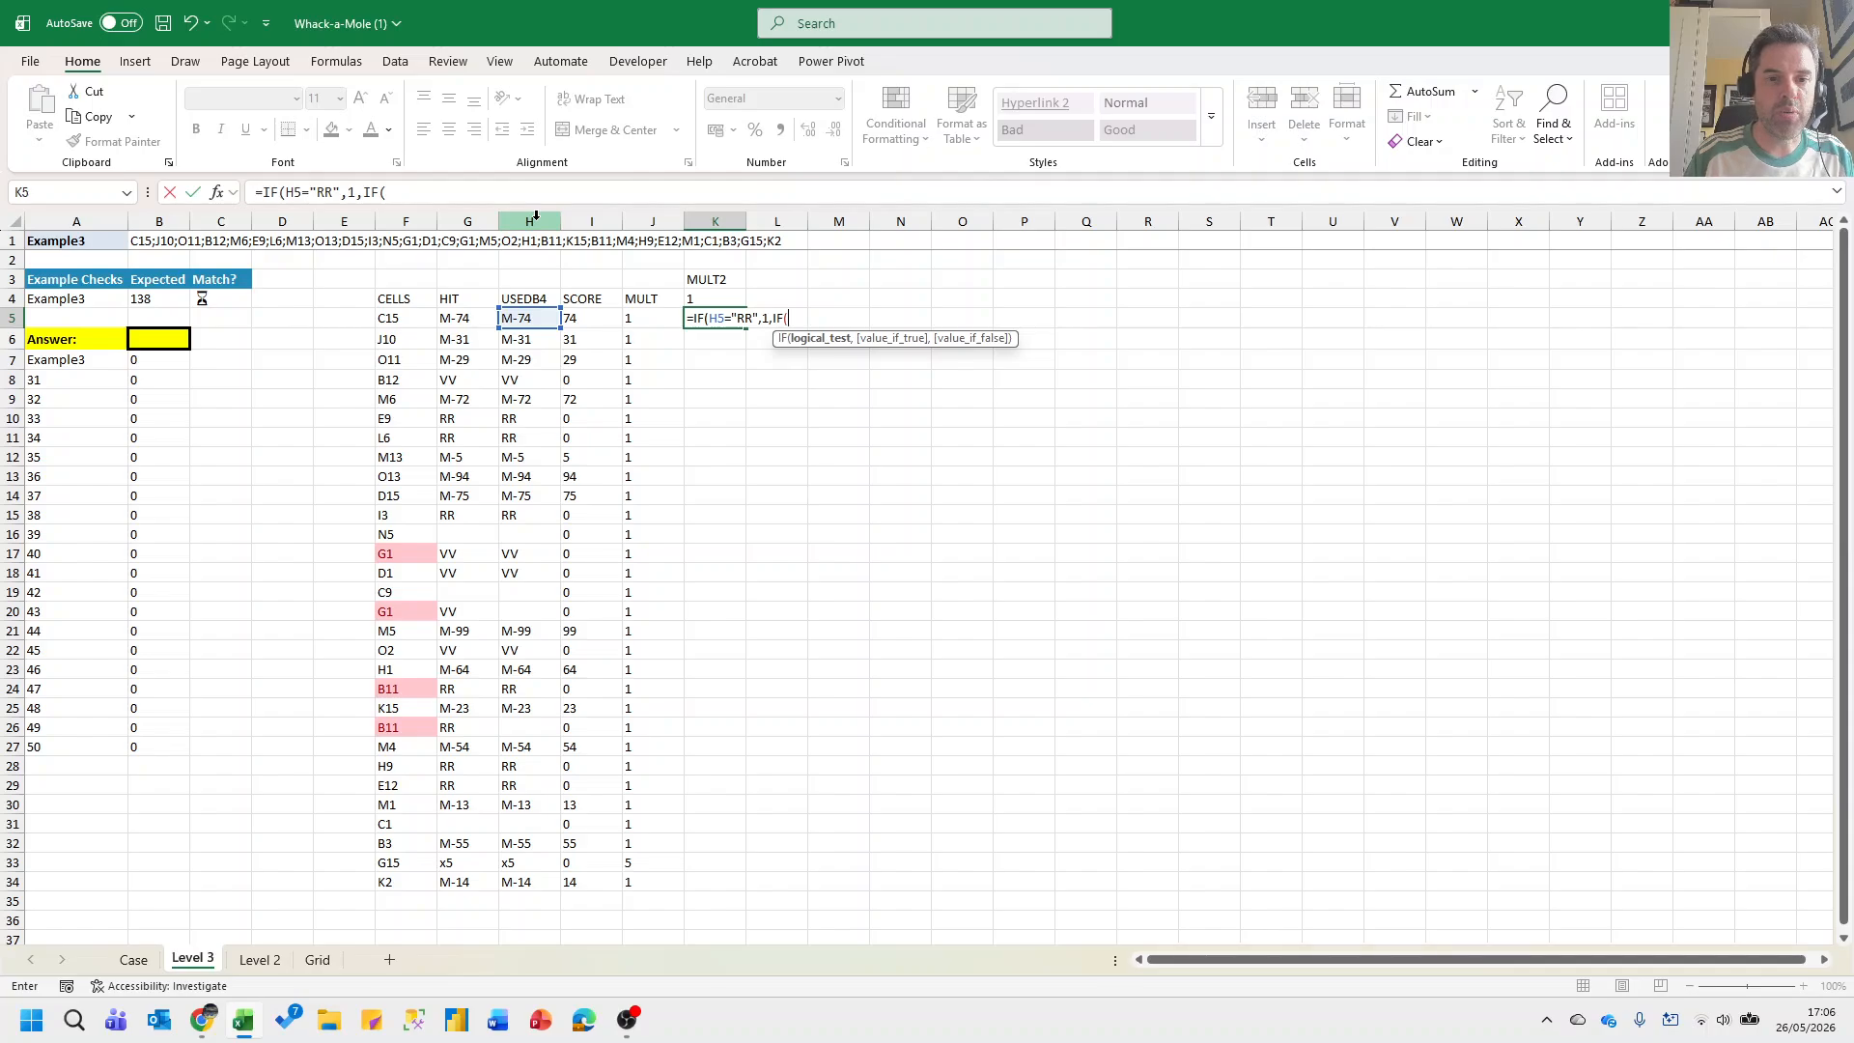
Complete the K5 formula with a restart after a previous mole and a running product otherwise: =IF(H5="RR",1,IF(LEFT(H4)="M",J5,K4*J5)).
key(Left)
key(Left)
key(Left)
key(Up)
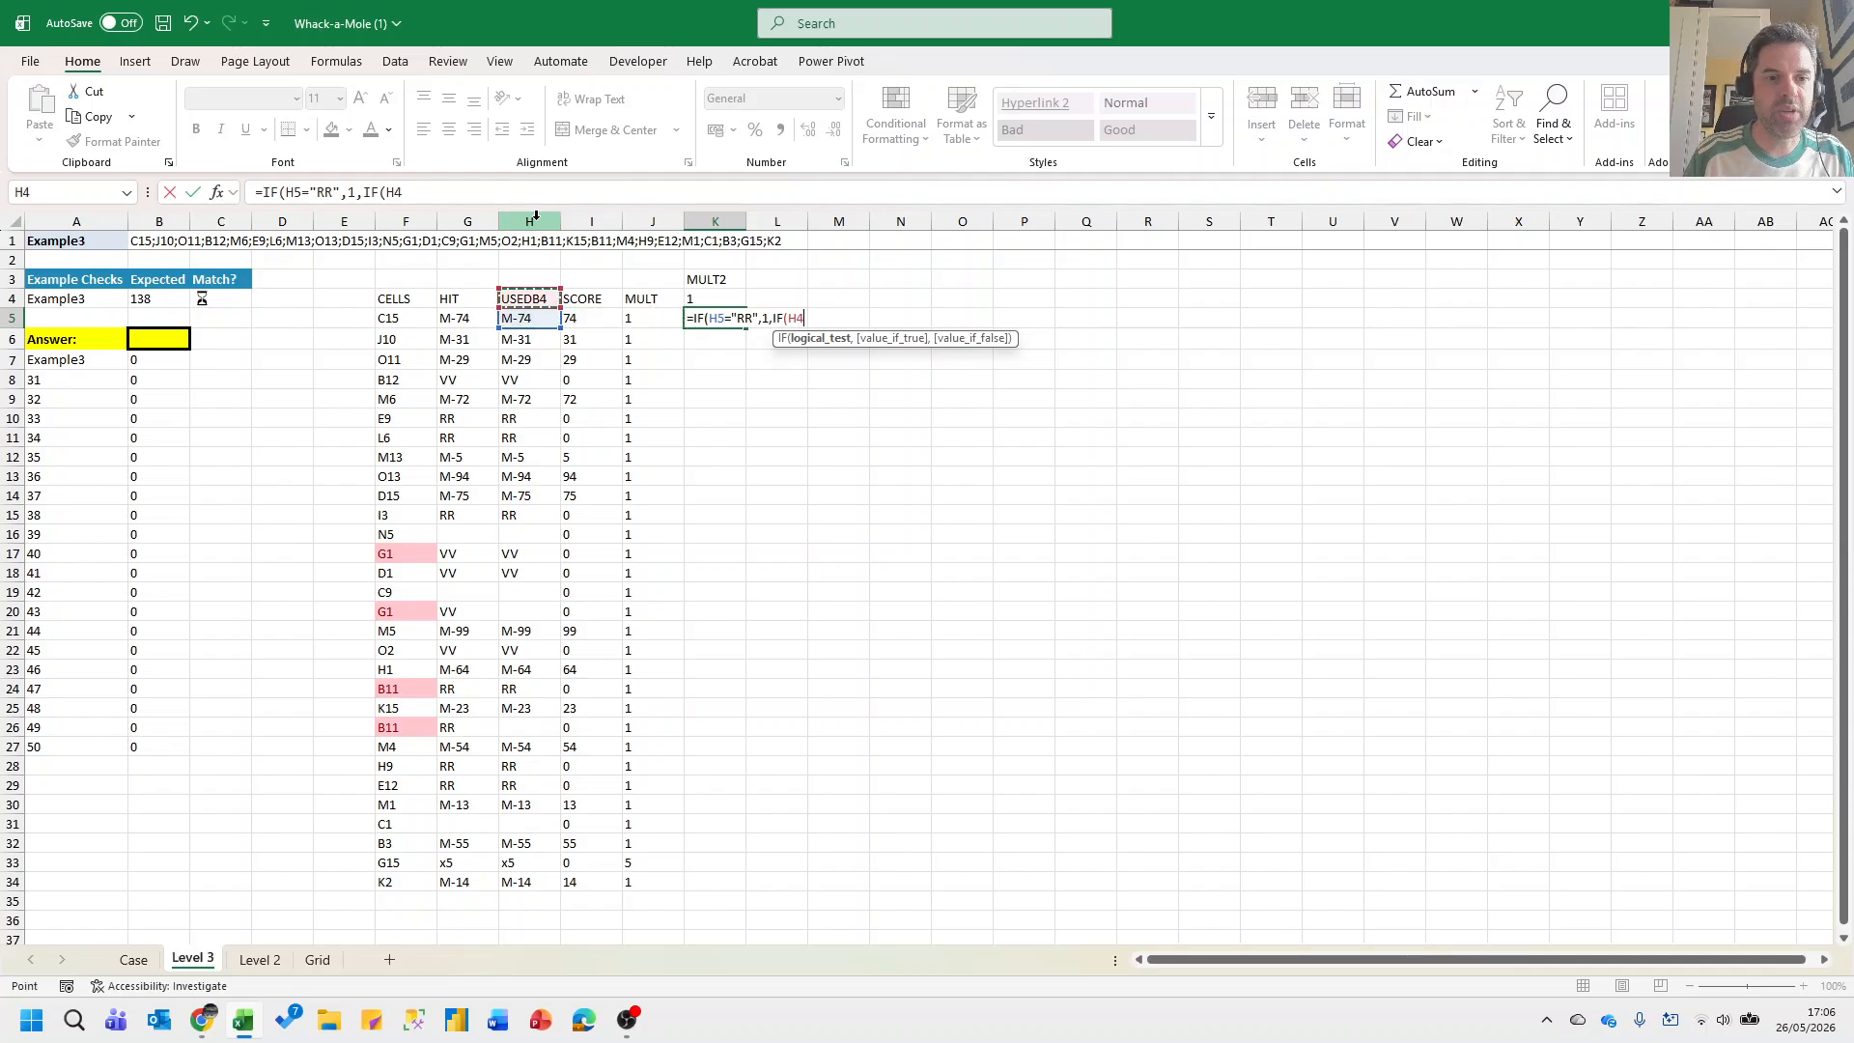
click(389, 192)
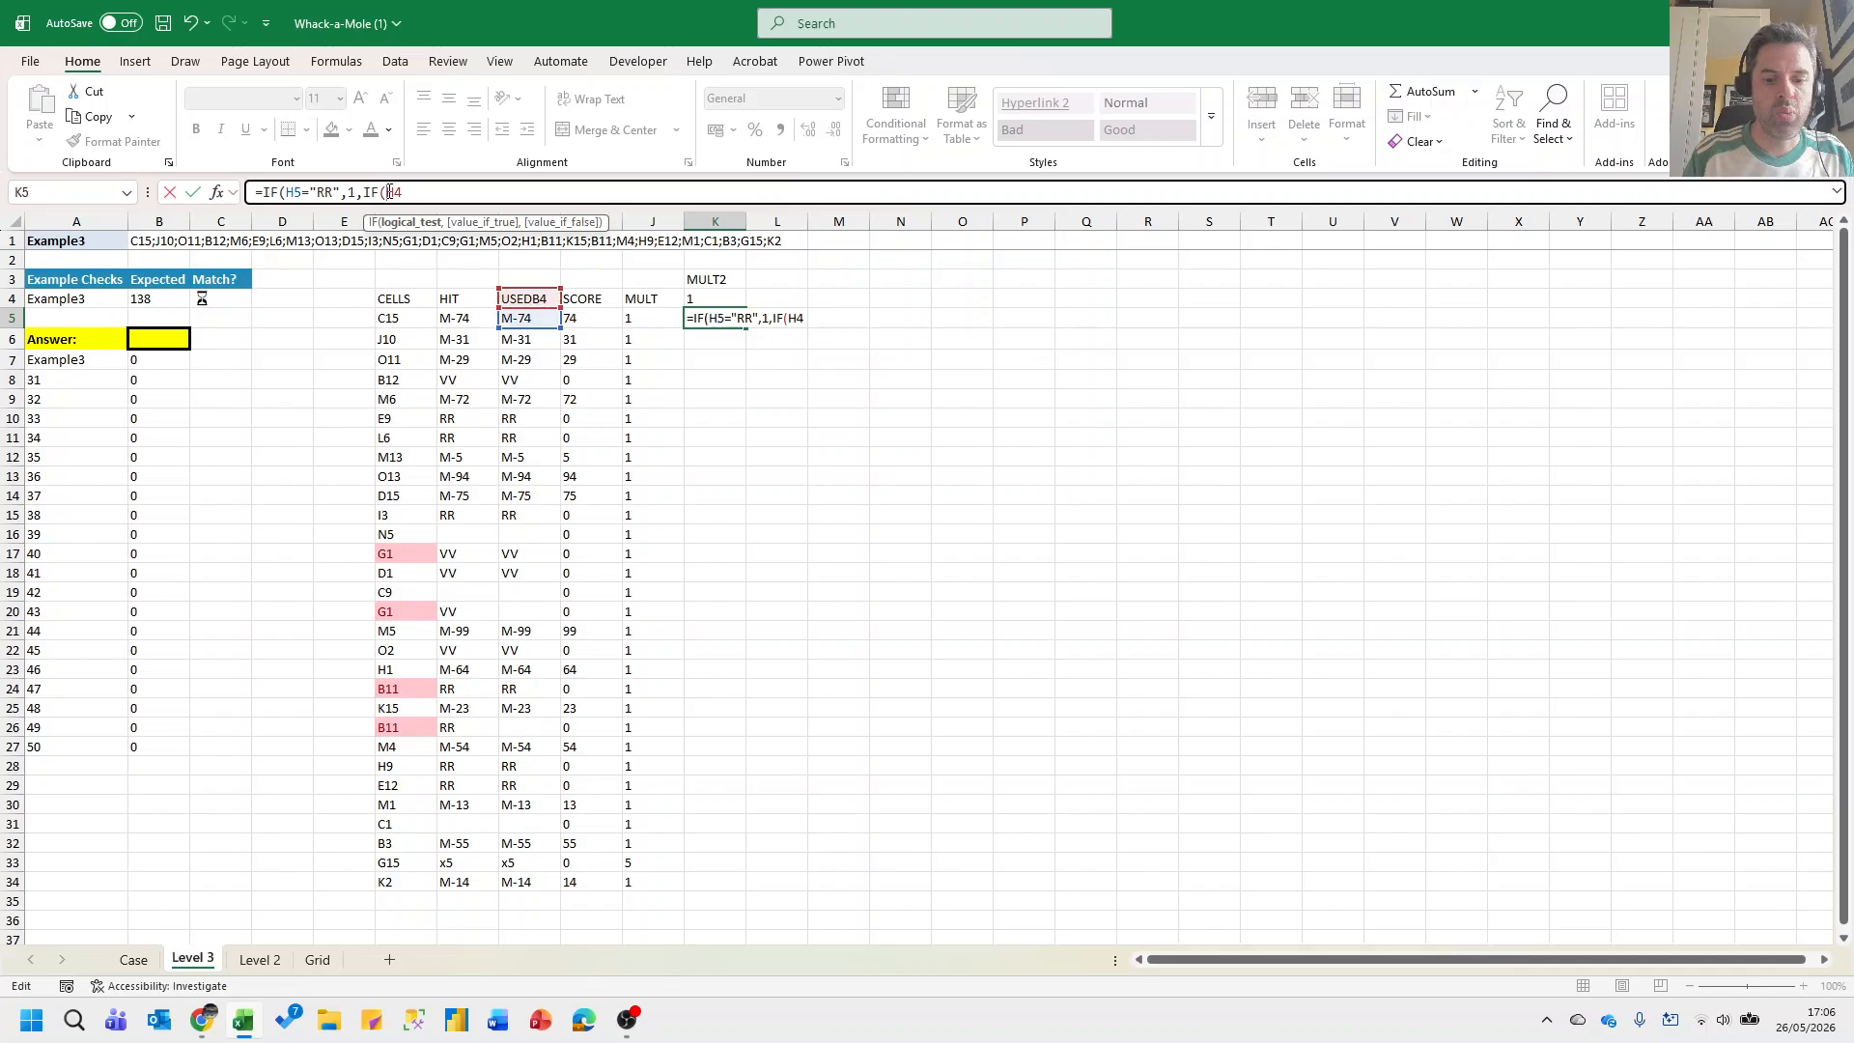
text(LEFT(H4)
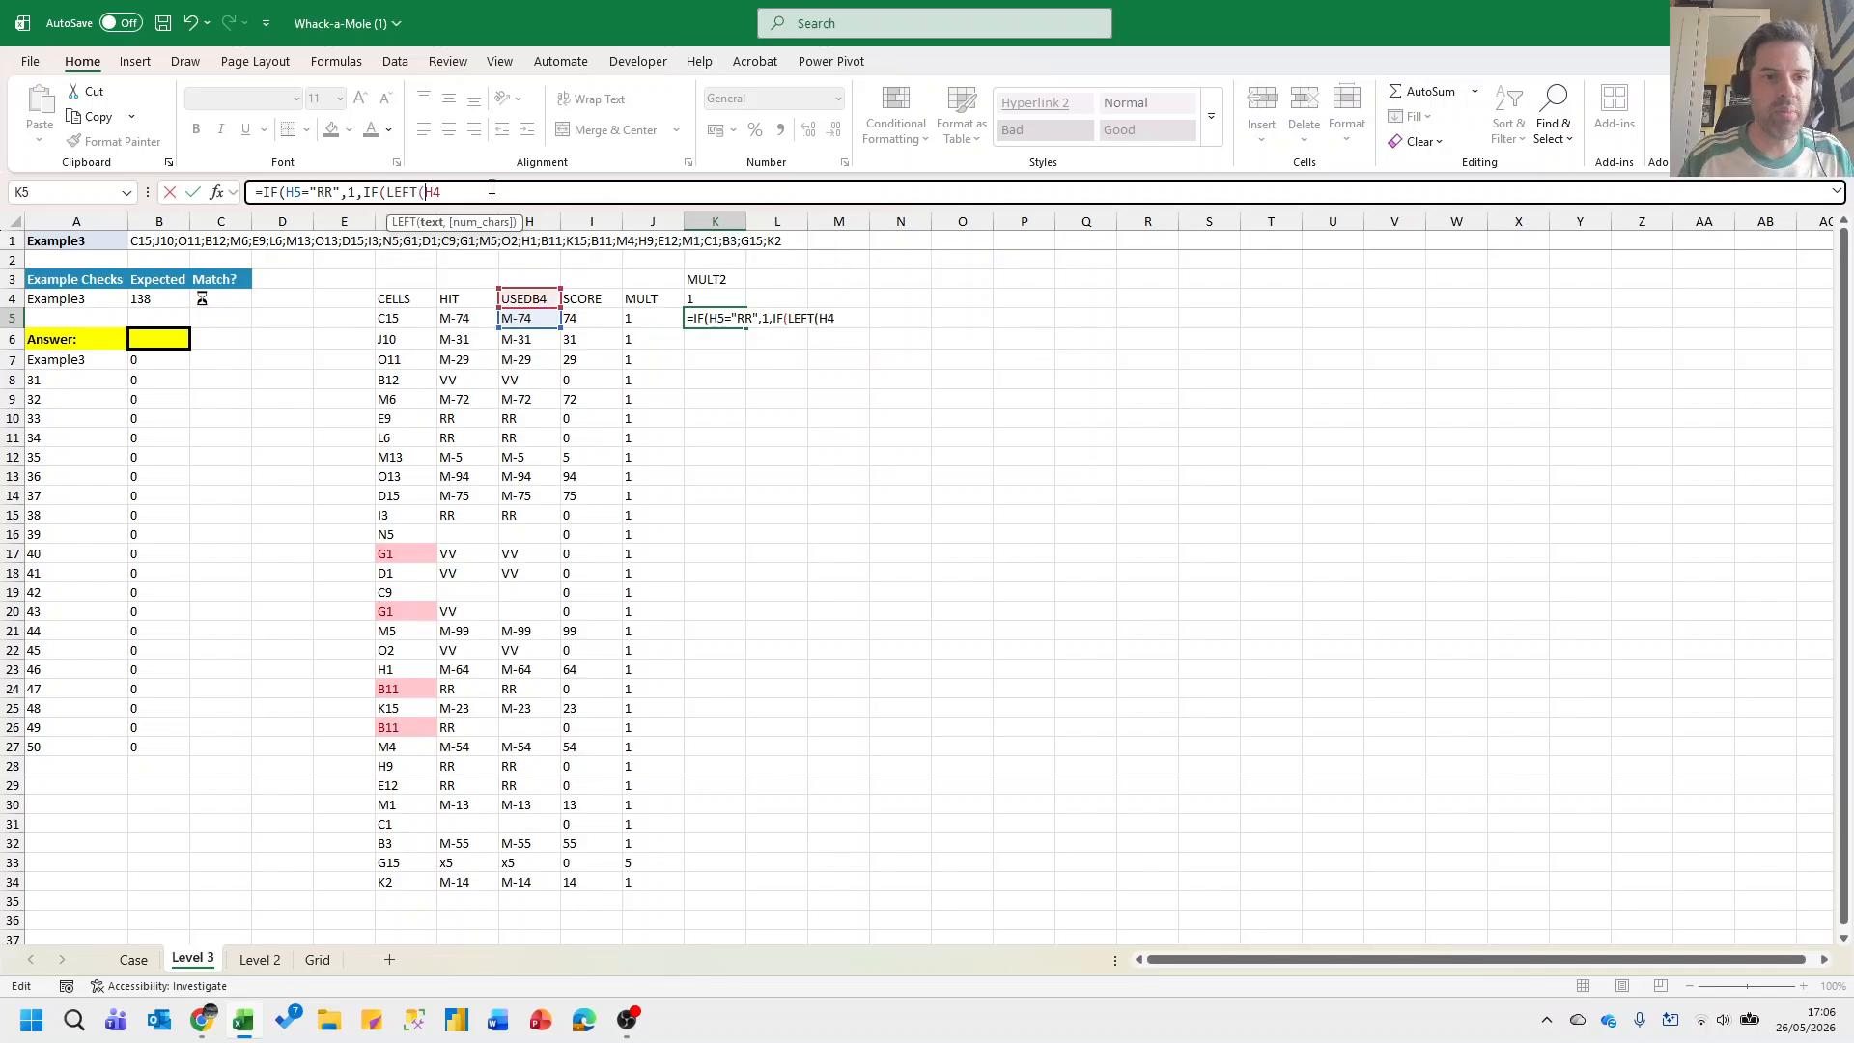
text()="M)
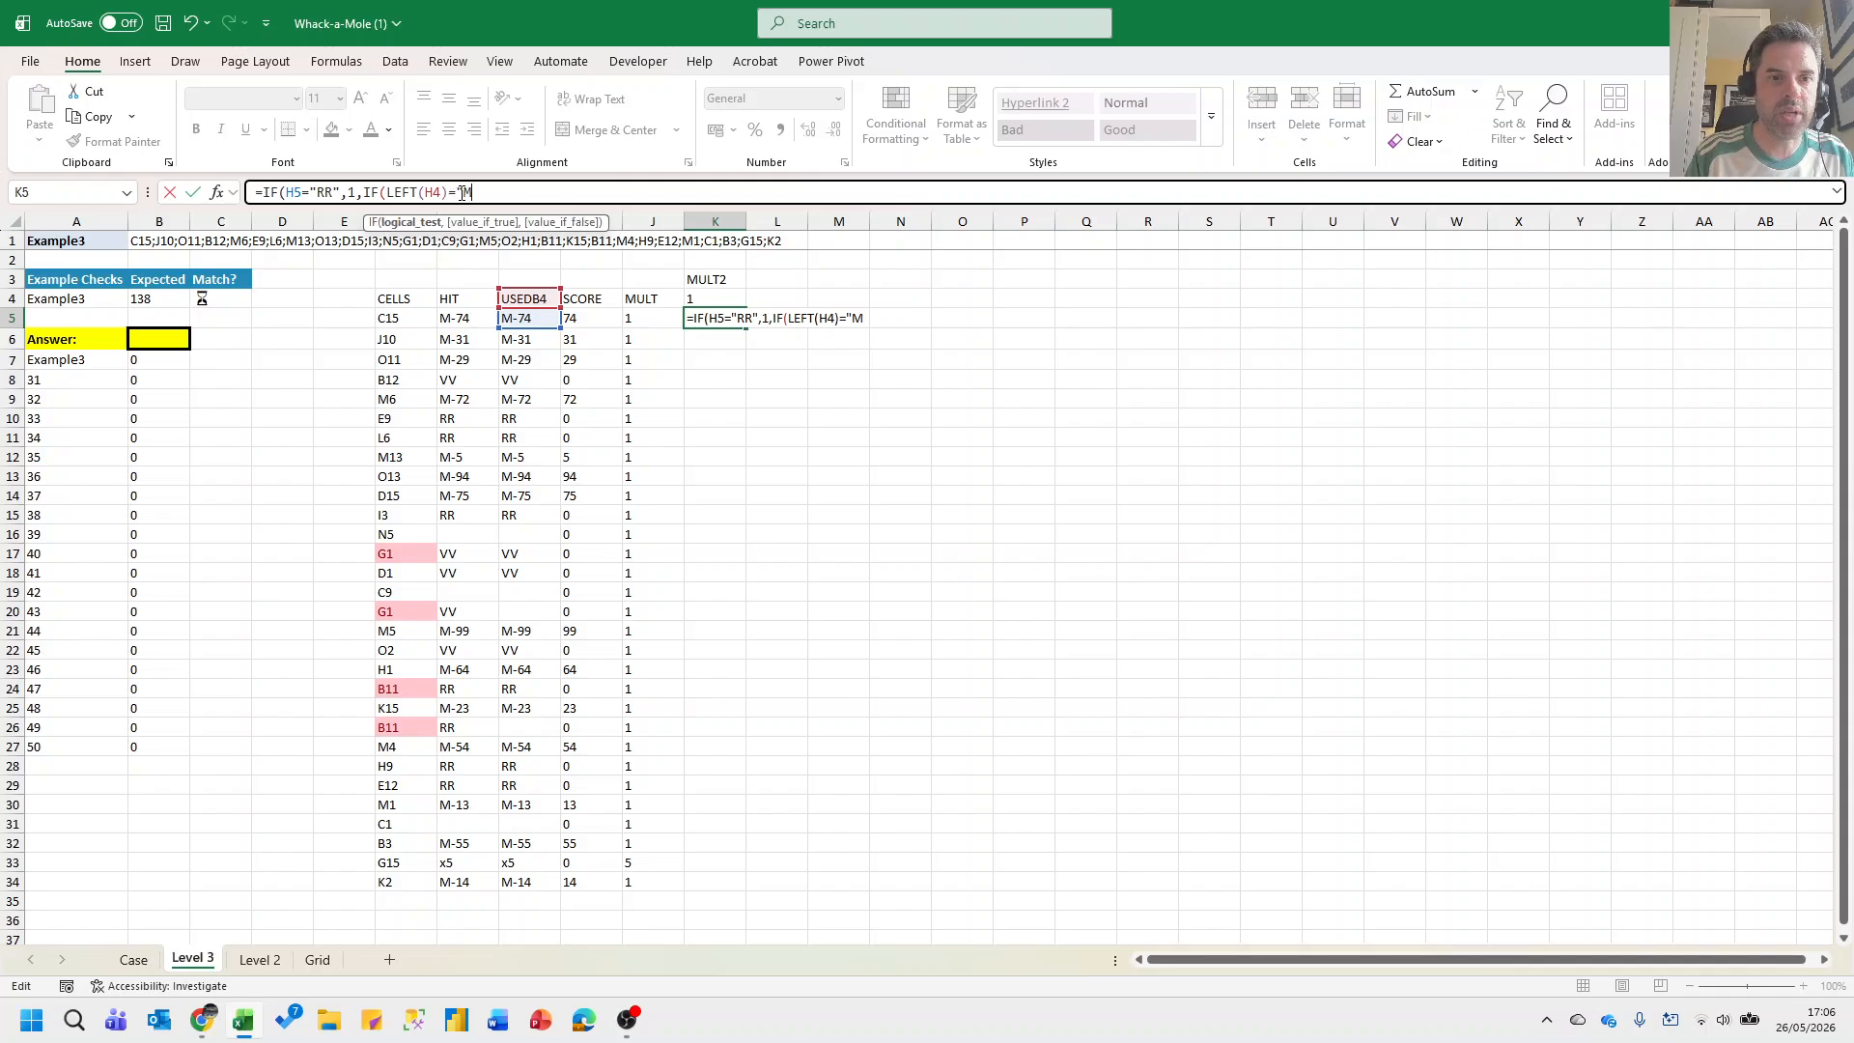
text(",)
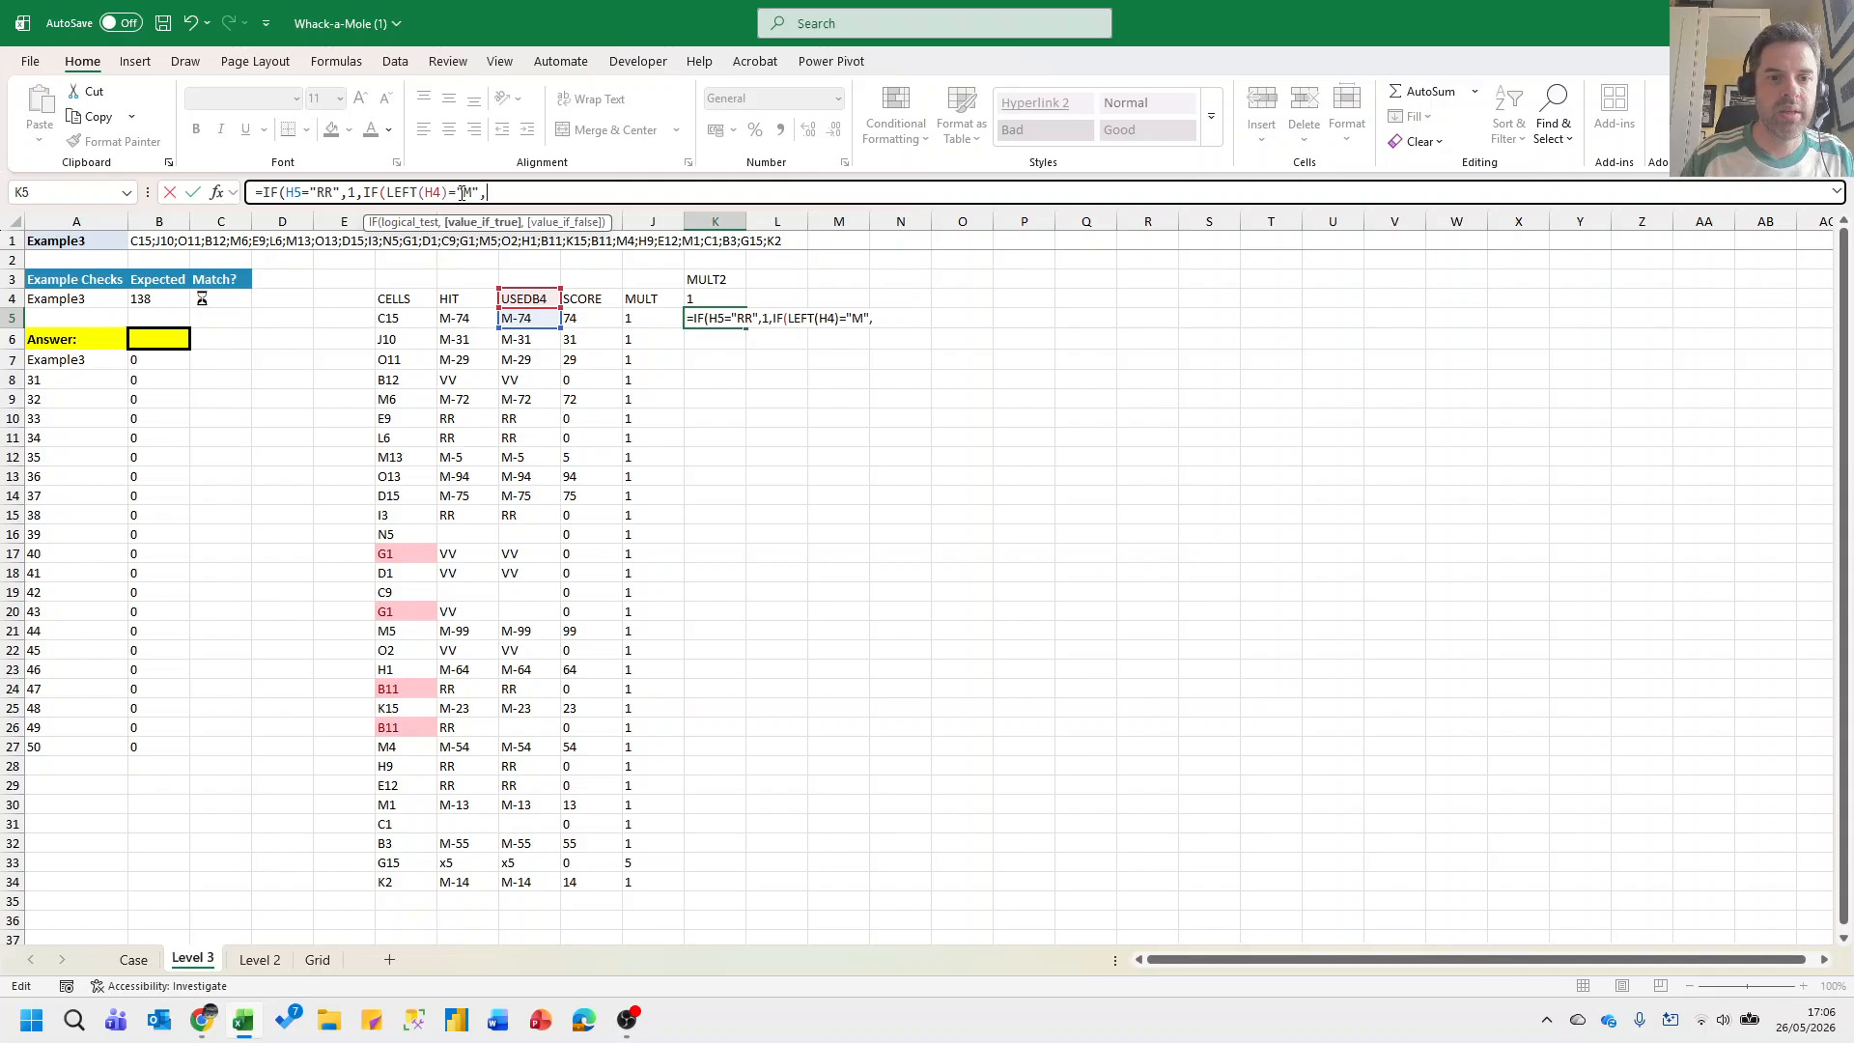
click(646, 318)
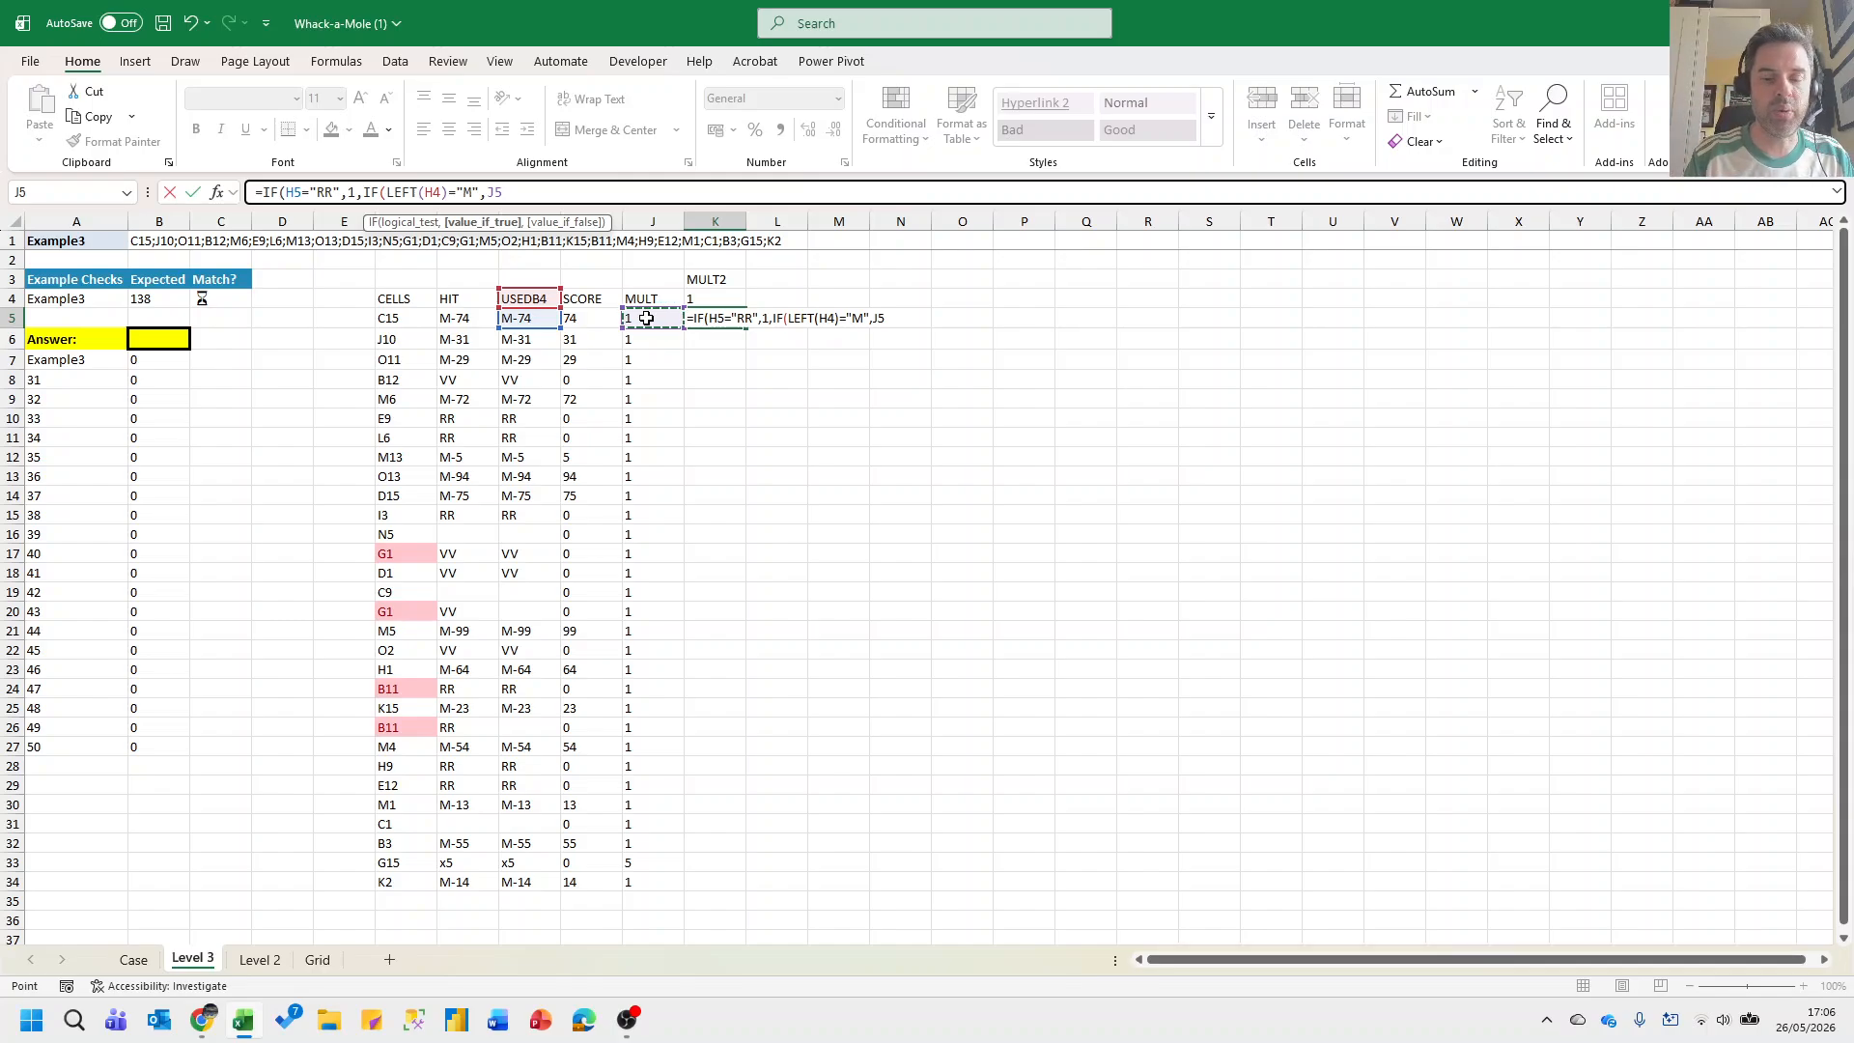
text(,)
key(Up)
text(*)
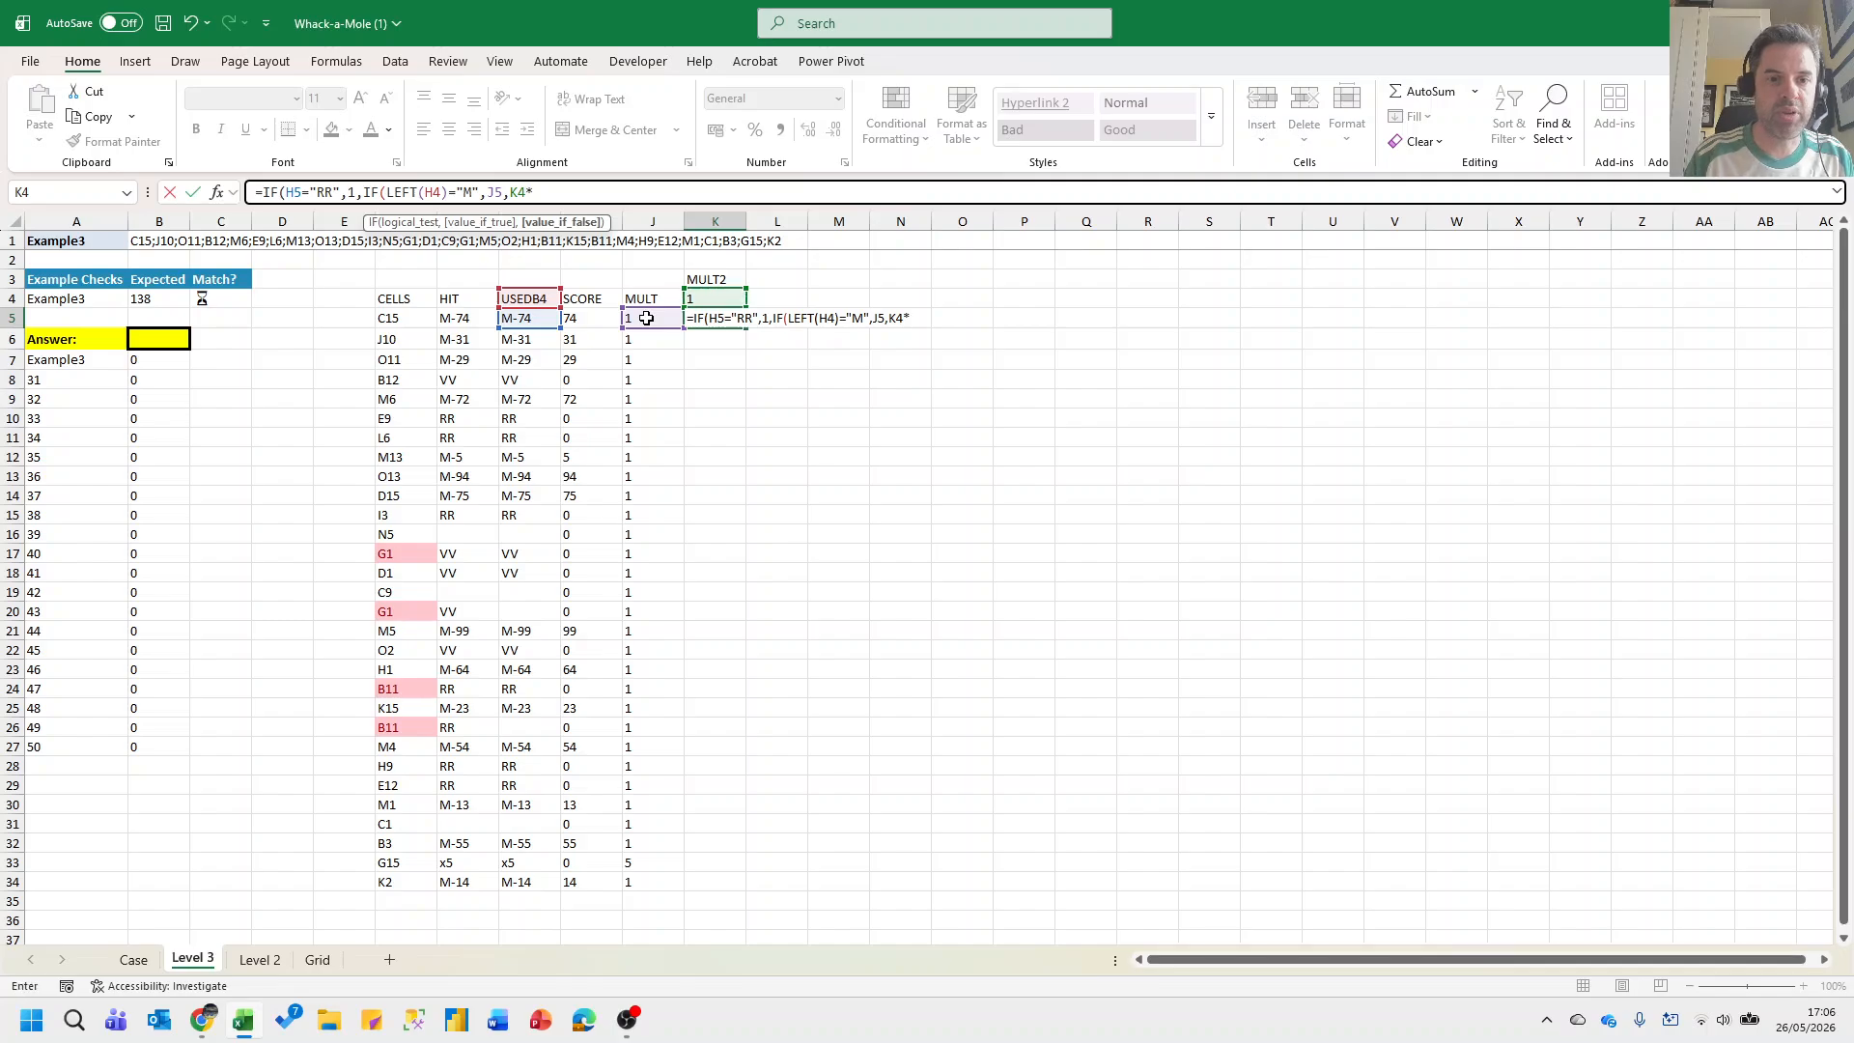
click(647, 317)
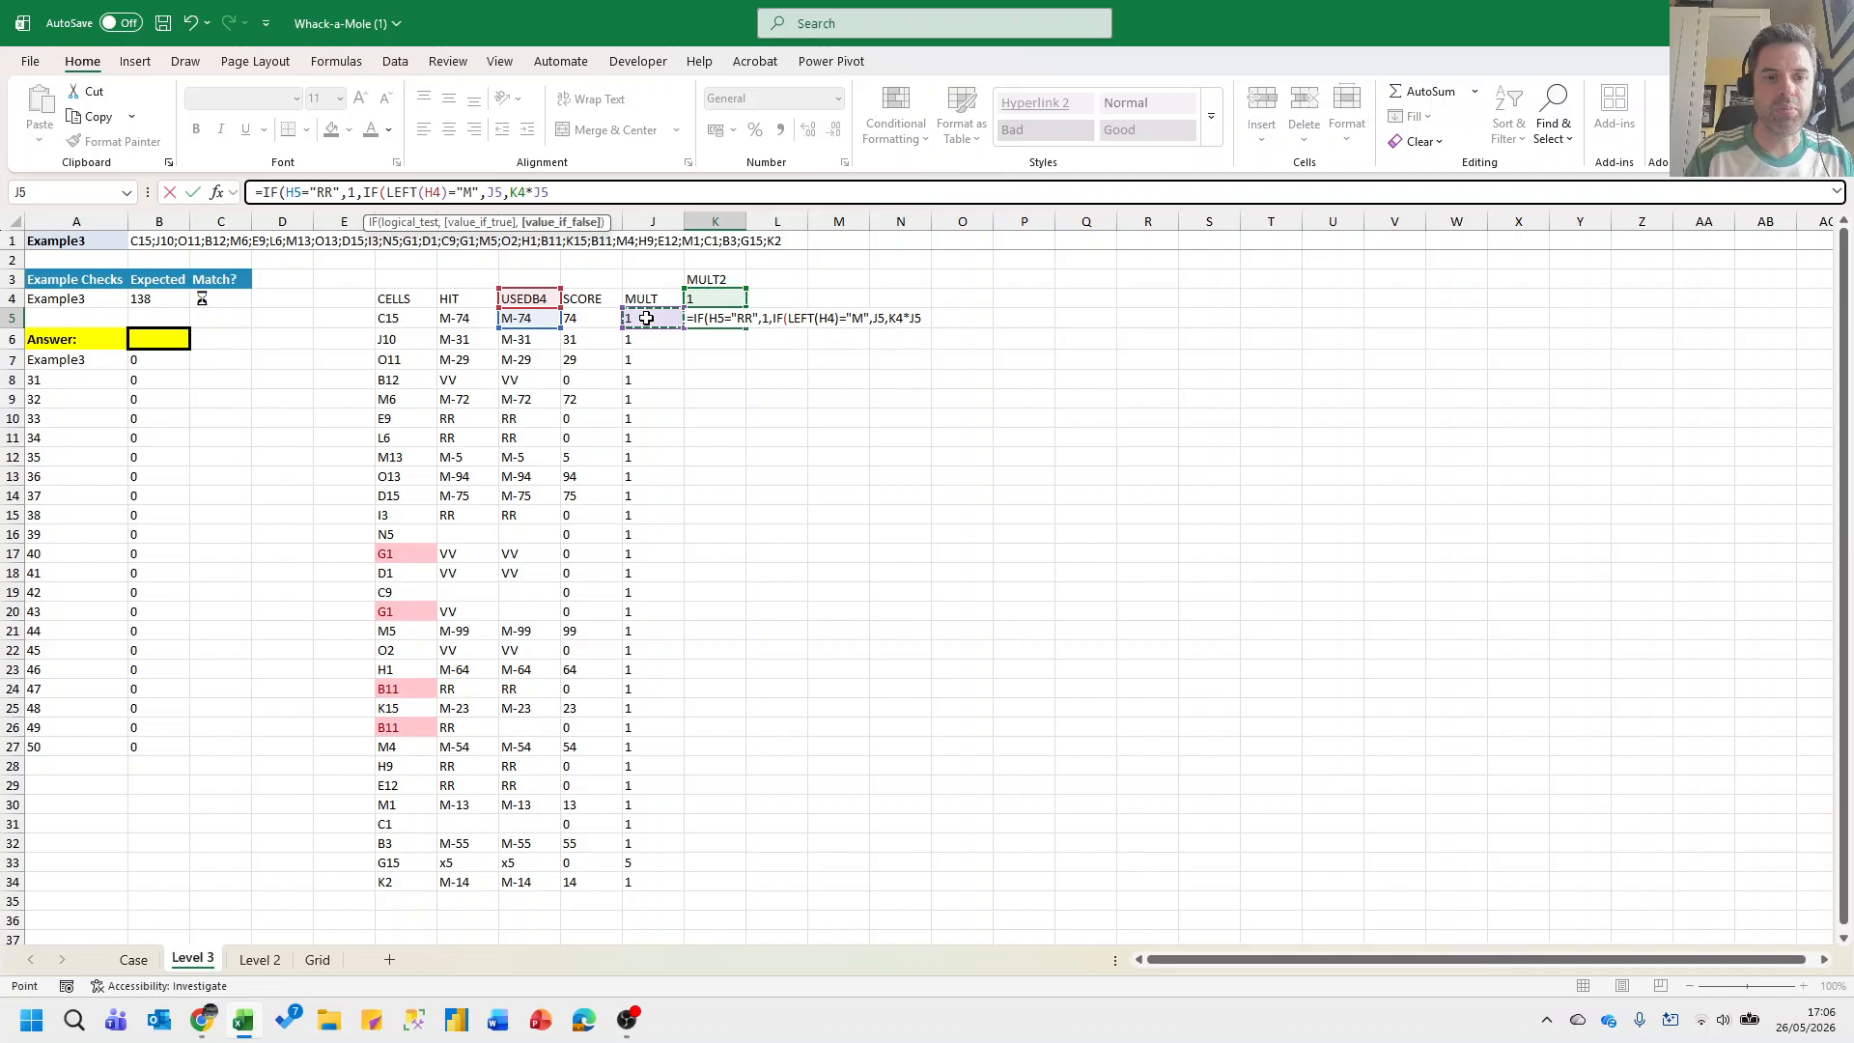
text()))
key(ctrl+Return)
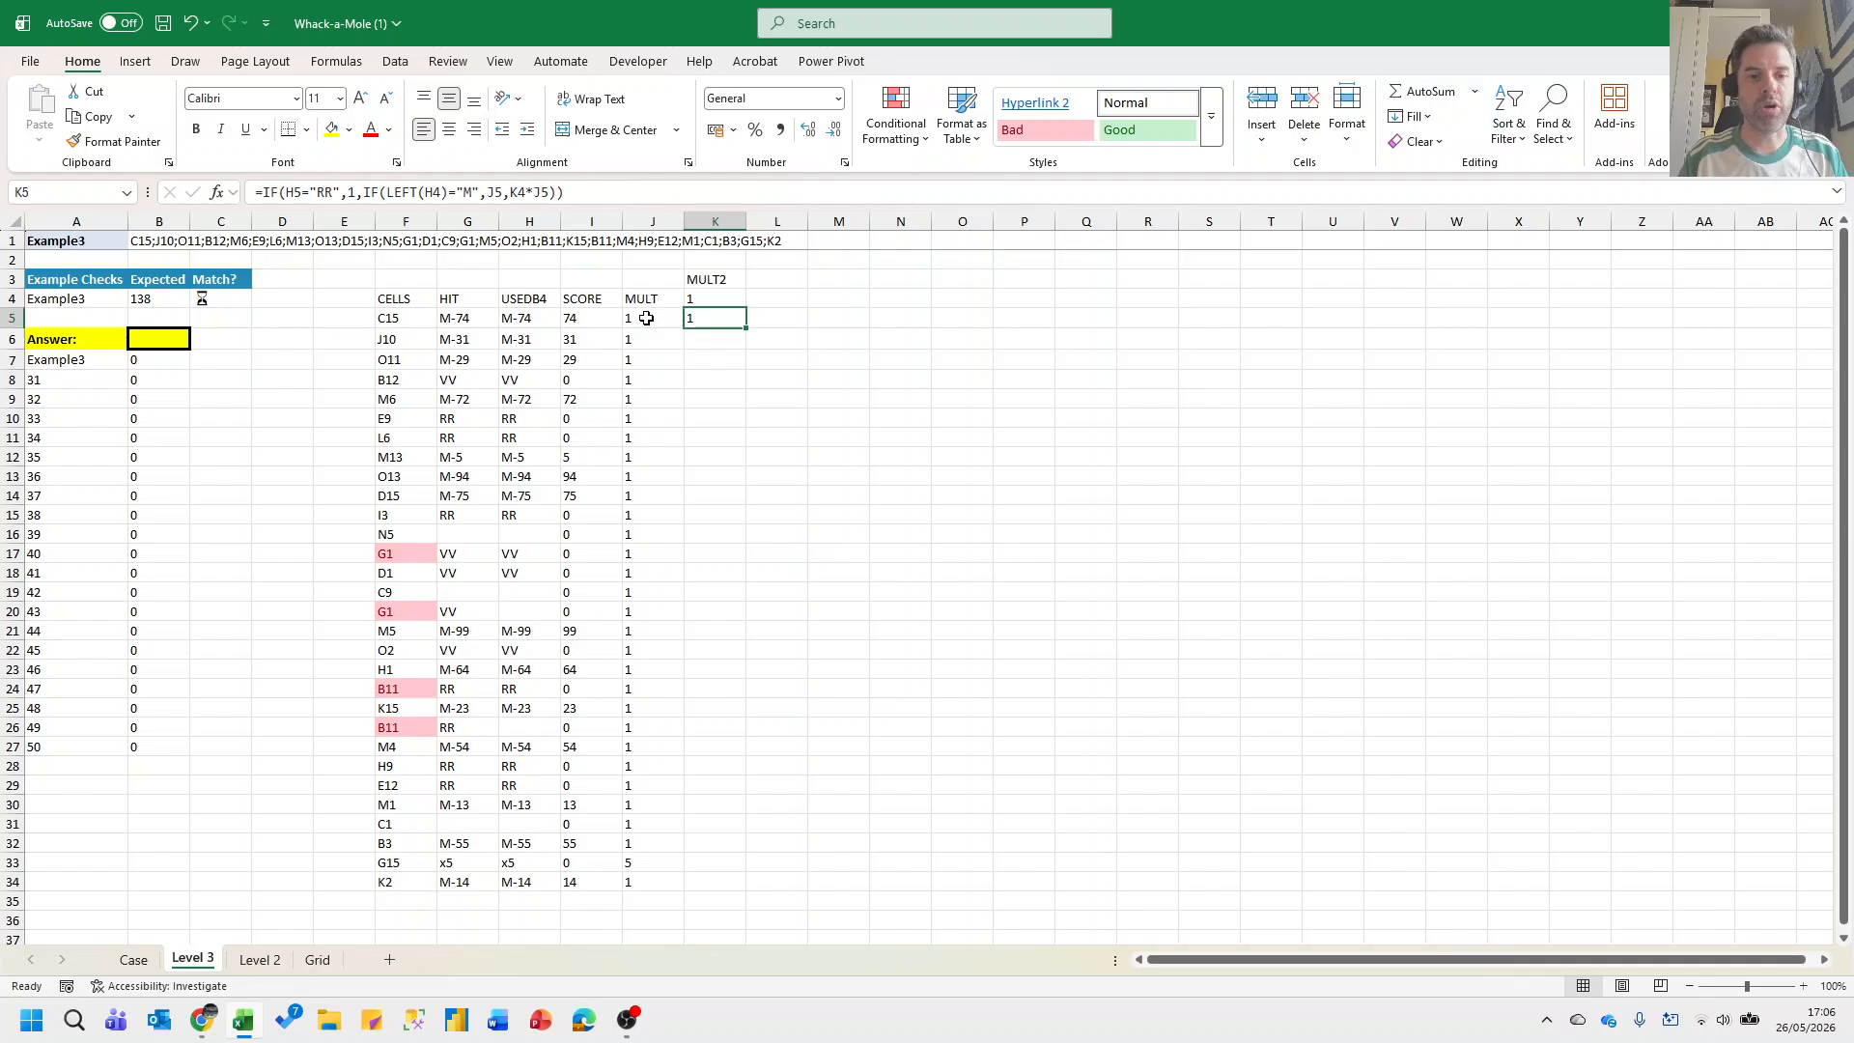
Fill the MULT2 formula from K5 down to K34 and check the last rows against MULT.
click(647, 318)
key(ctrl+Down)
key(Right)
key(ctrl+shift+Up)
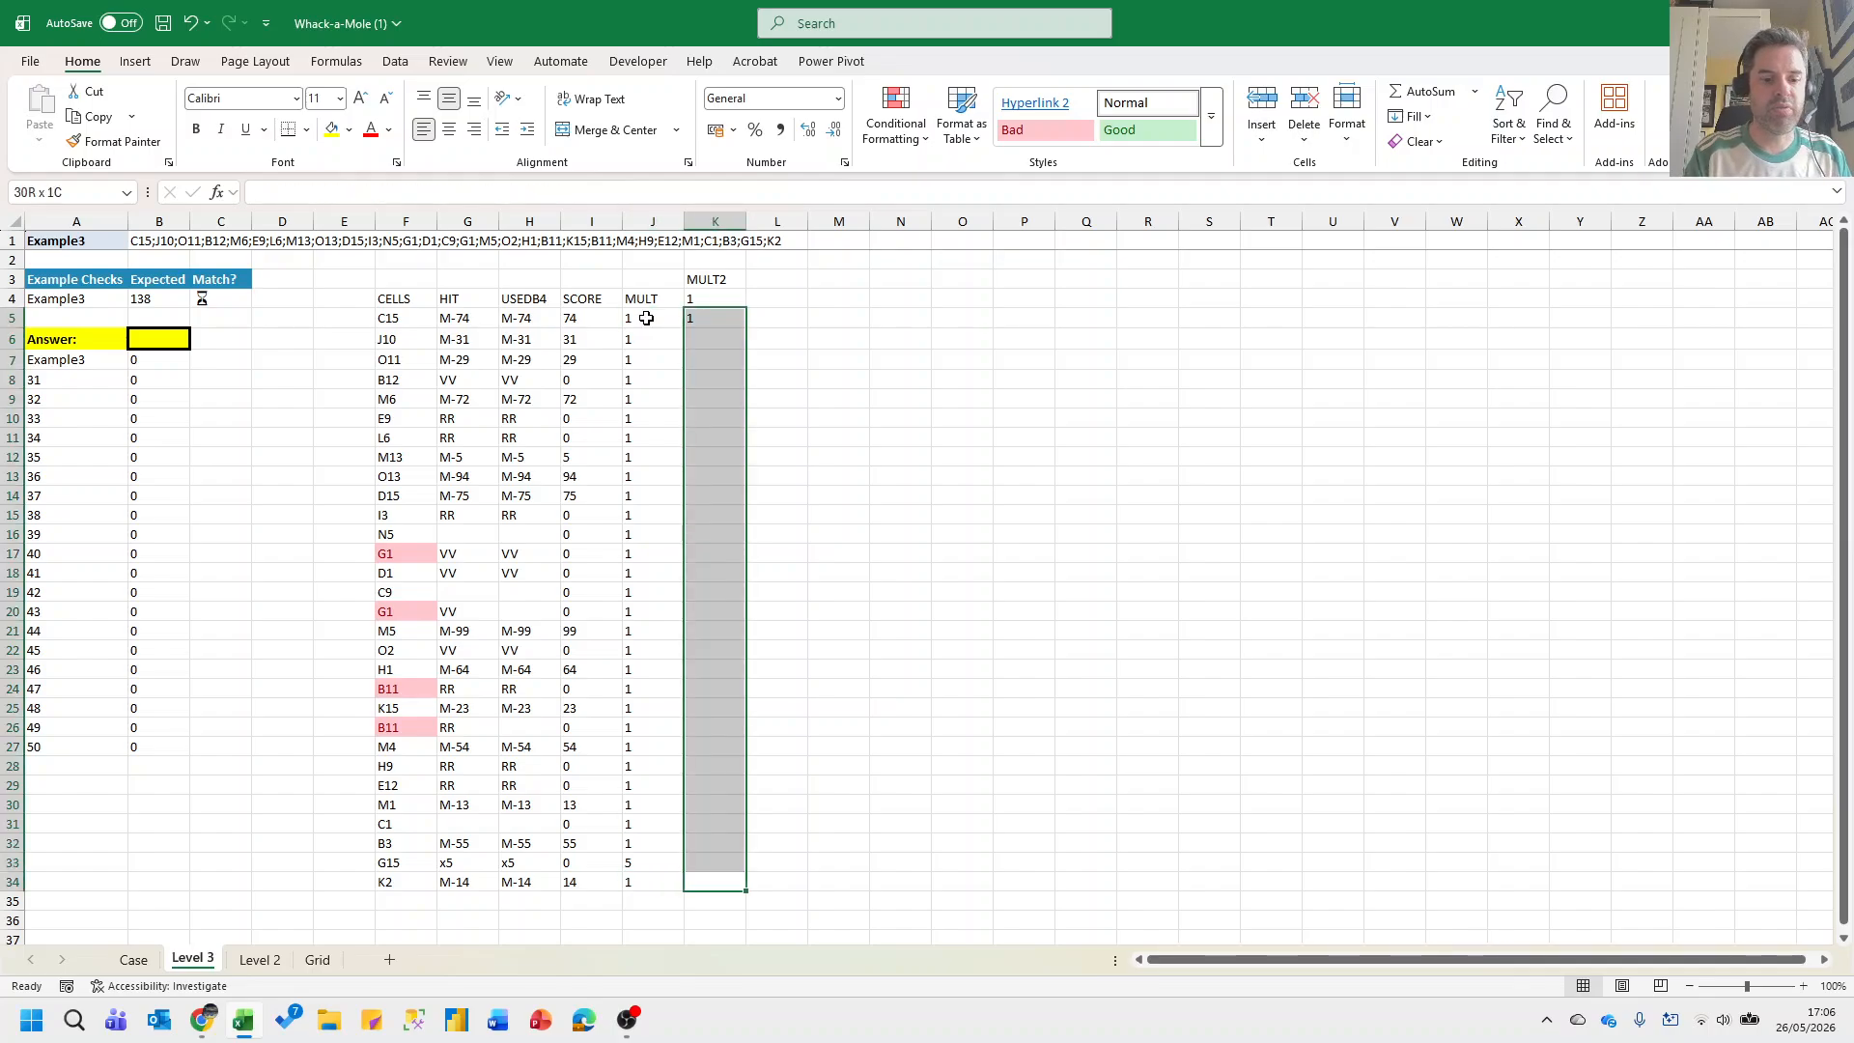
key(ctrl+d)
key(Down)
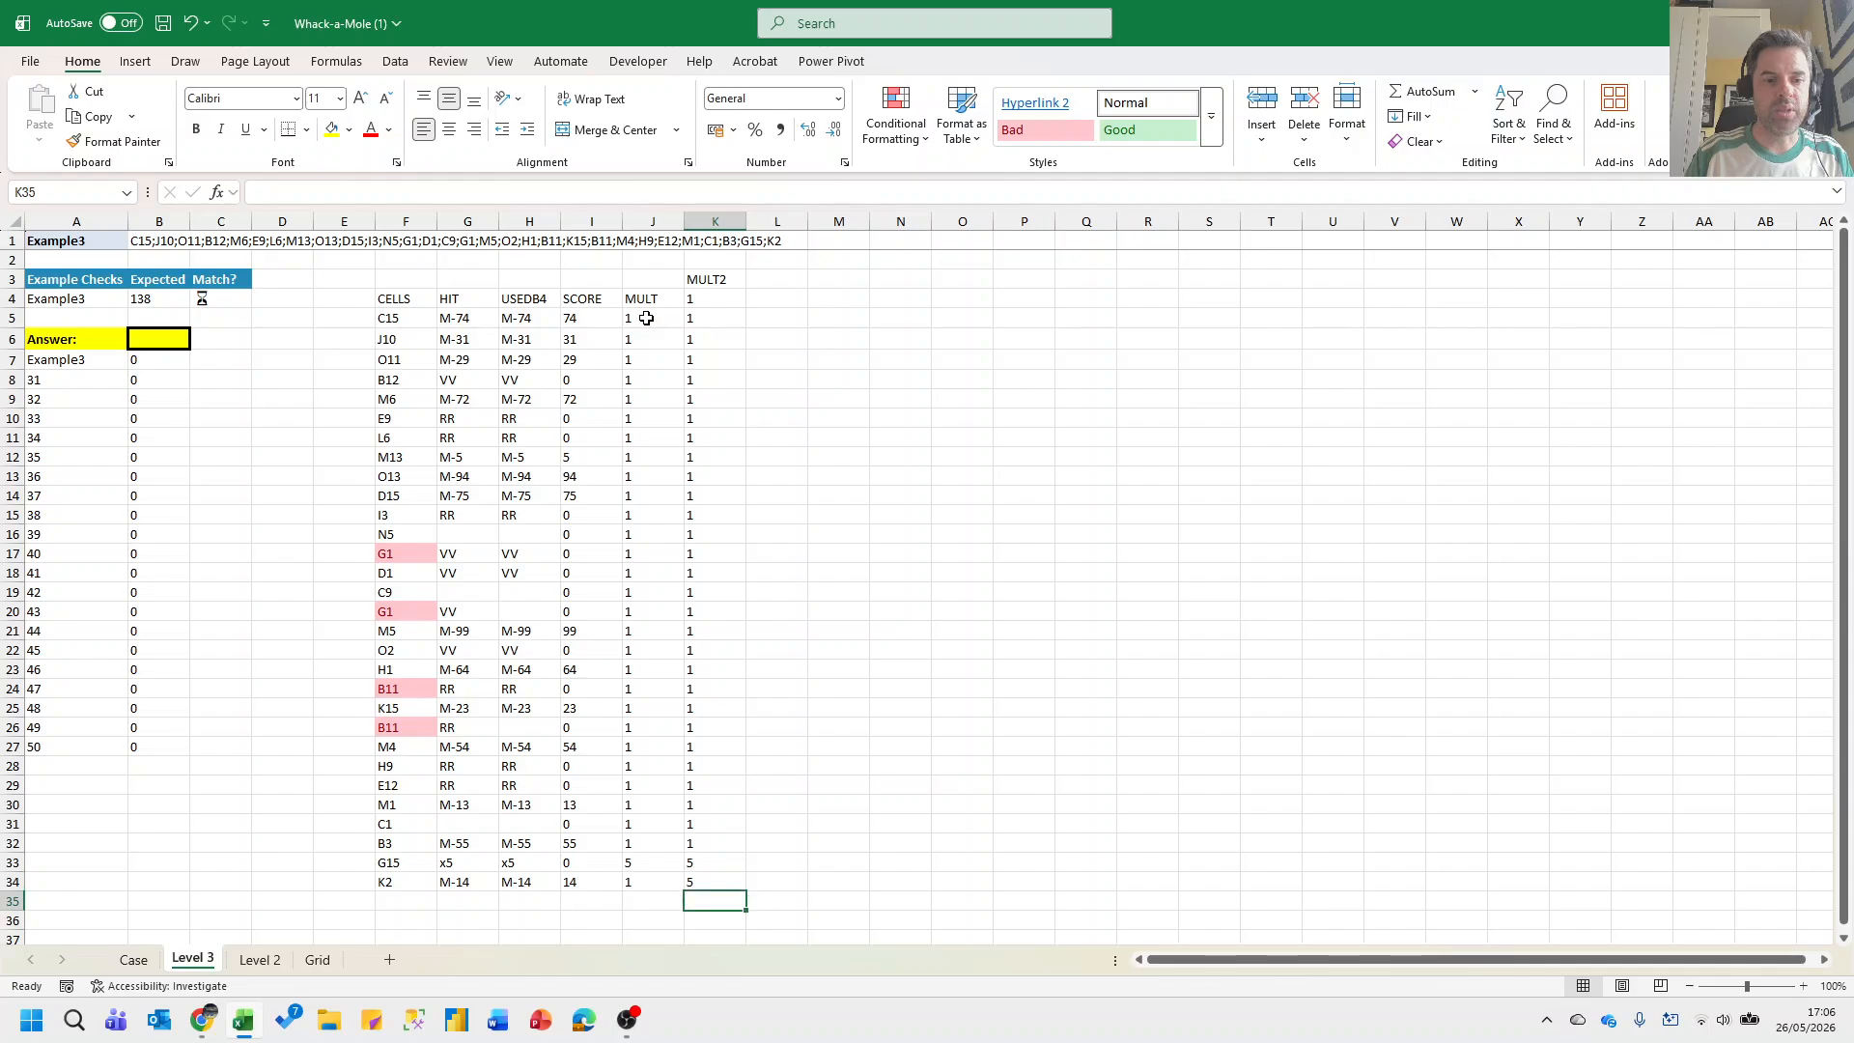
key(Up)
key(Left)
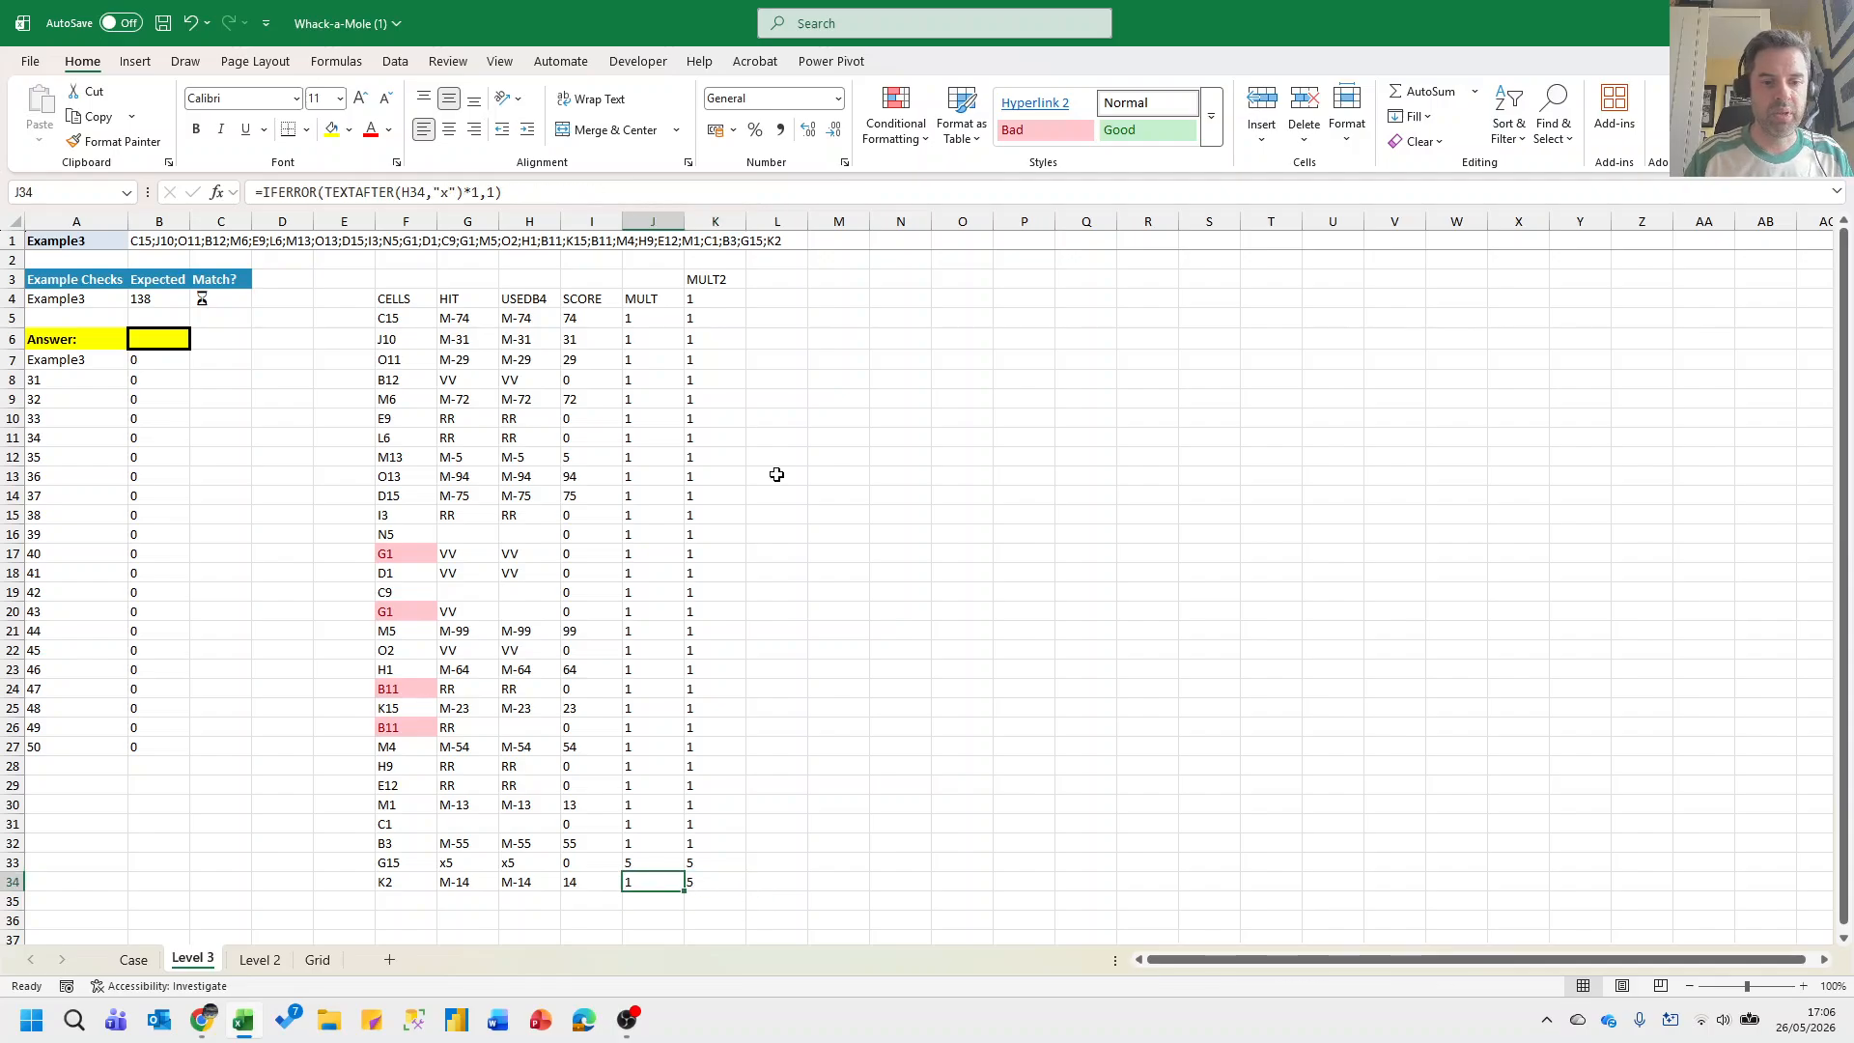
Examine the hit, score and multiplier formulas for the final x5 and M-14 hits in rows 33 and 34.
key(Up)
key(Right)
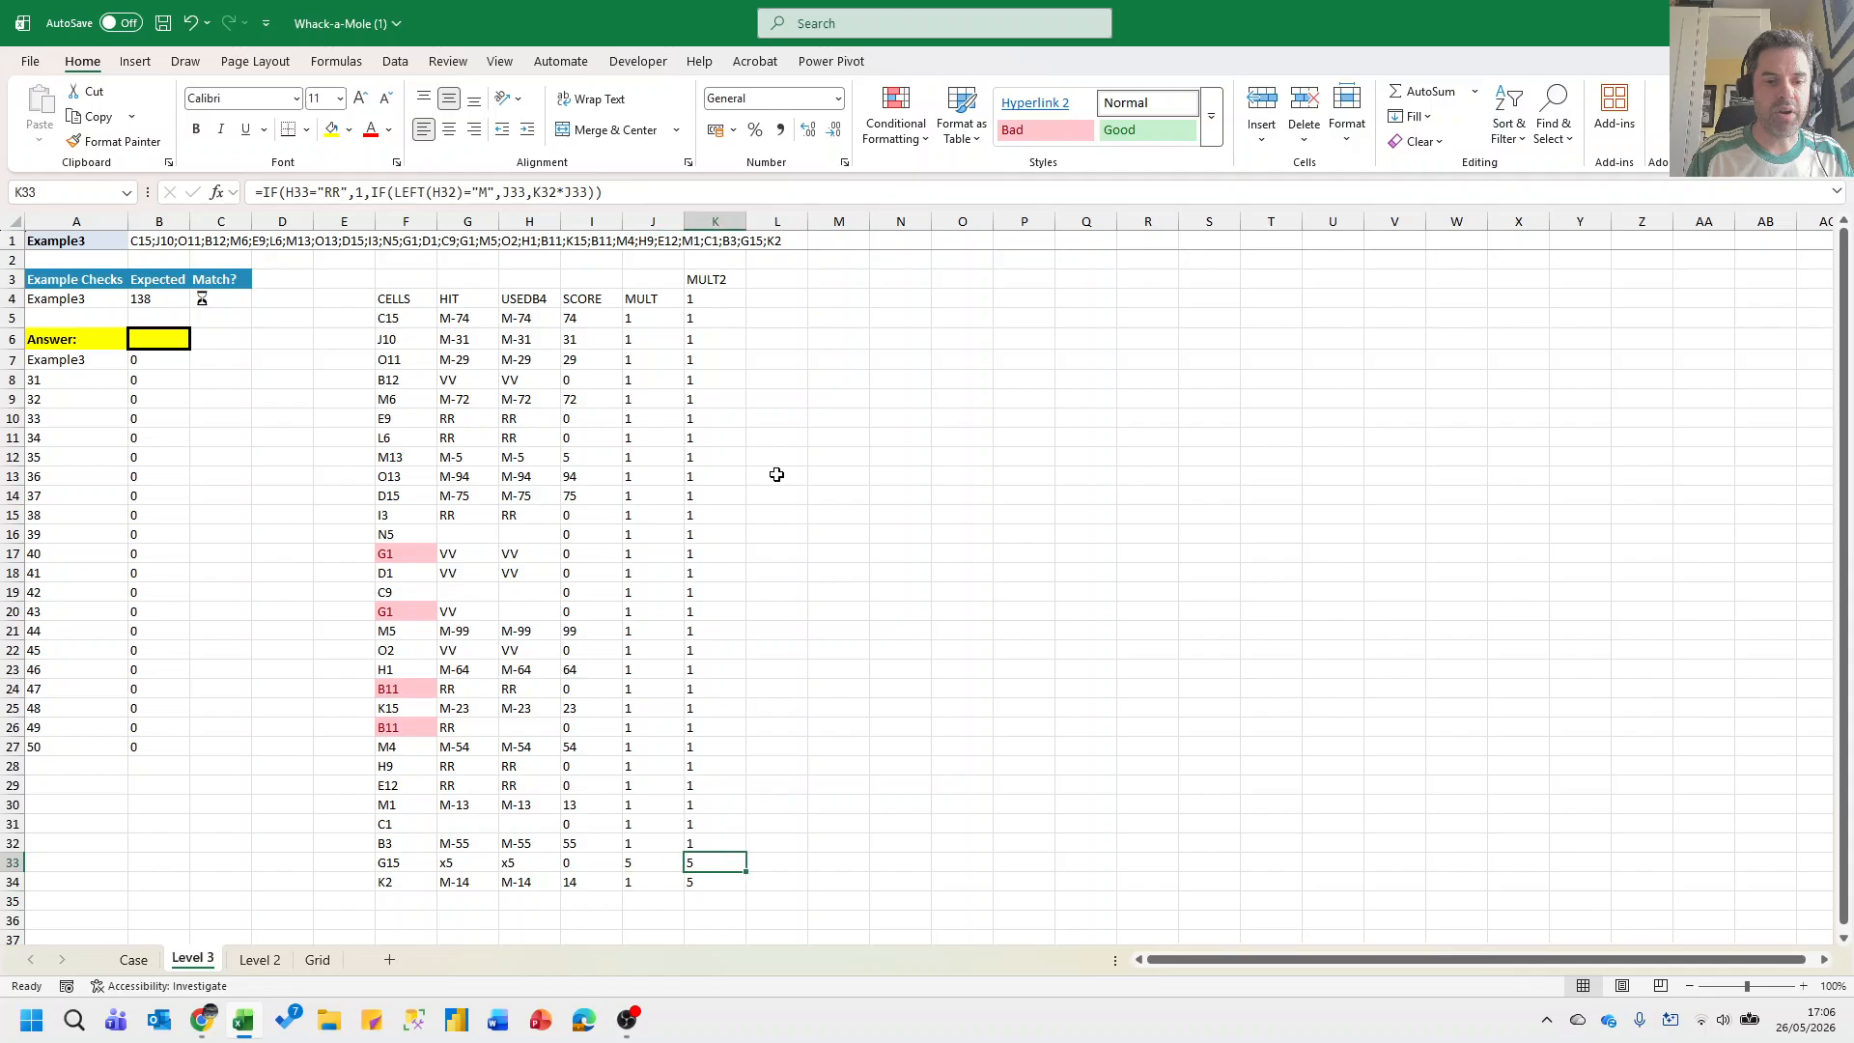
key(Down)
key(Left)
key(Left)
key(Right)
key(Right)
key(Left)
key(Left)
key(Left)
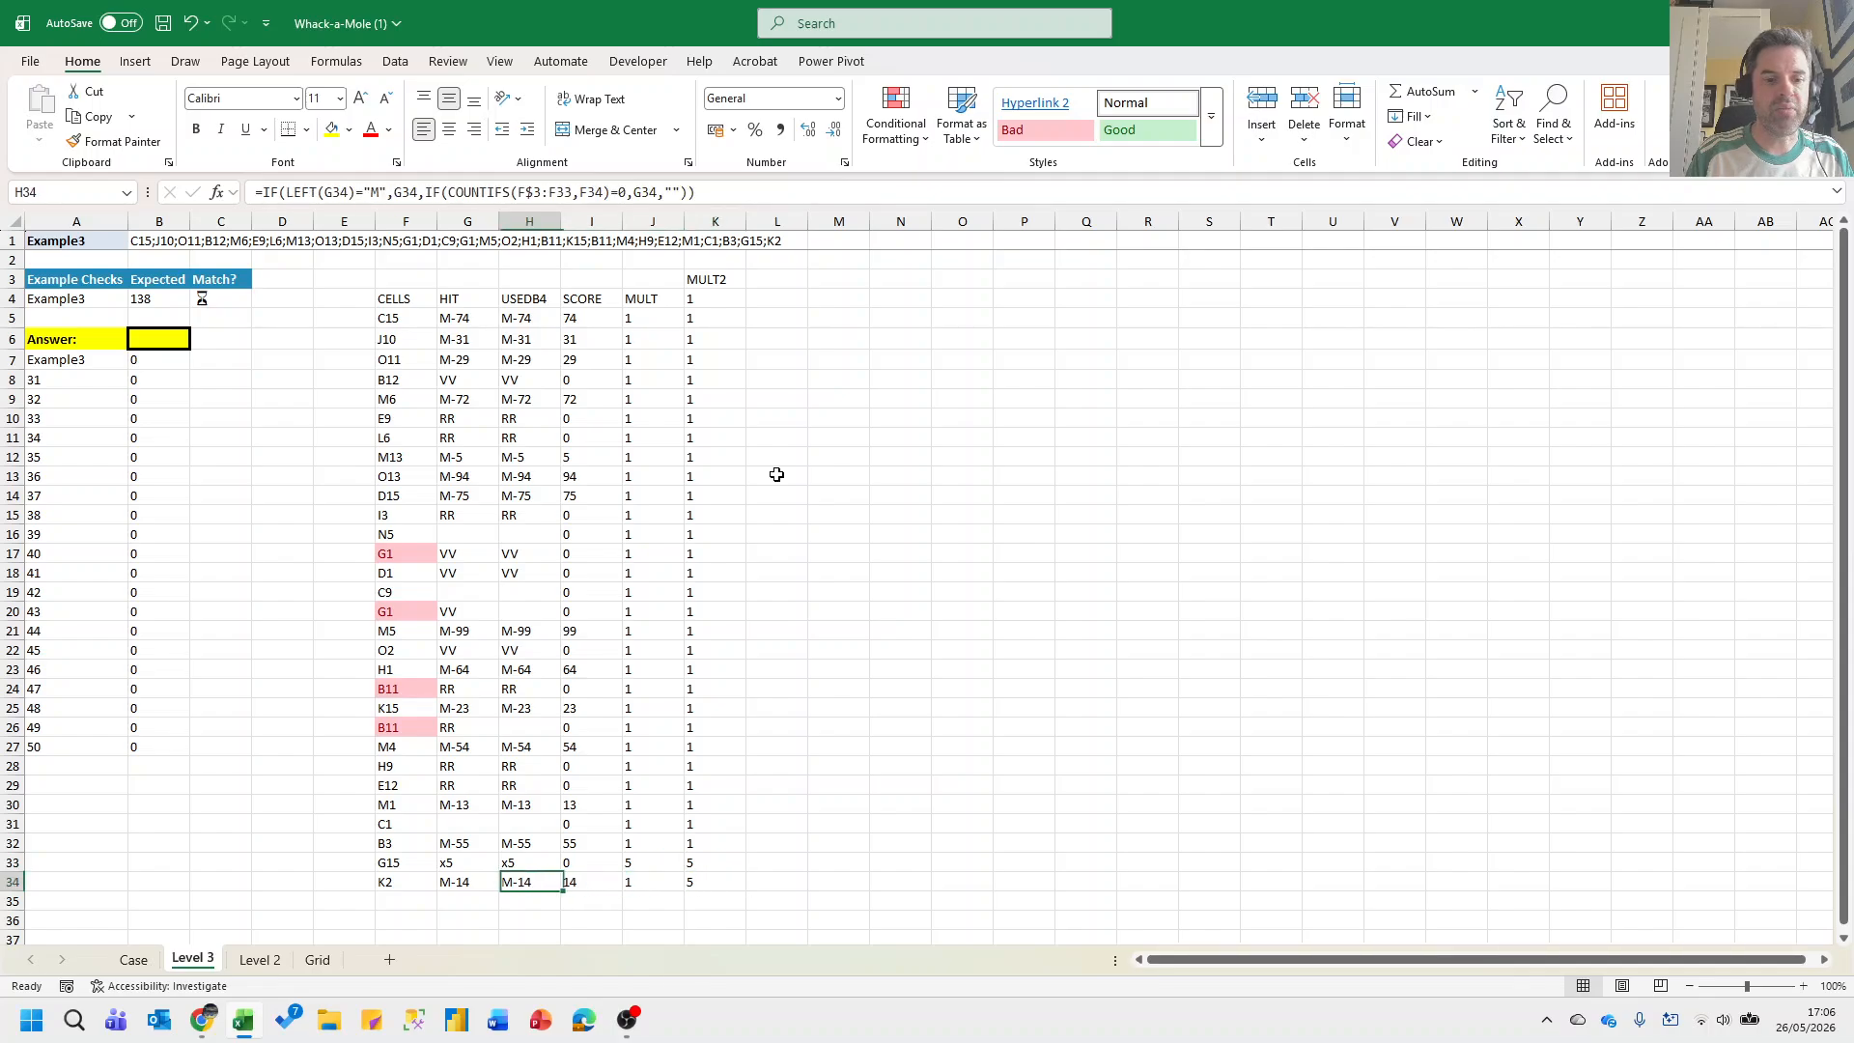
key(Left)
key(Left)
key(Left)
key(Down)
key(Right)
key(Up)
key(Right)
key(Right)
key(Right)
key(Right)
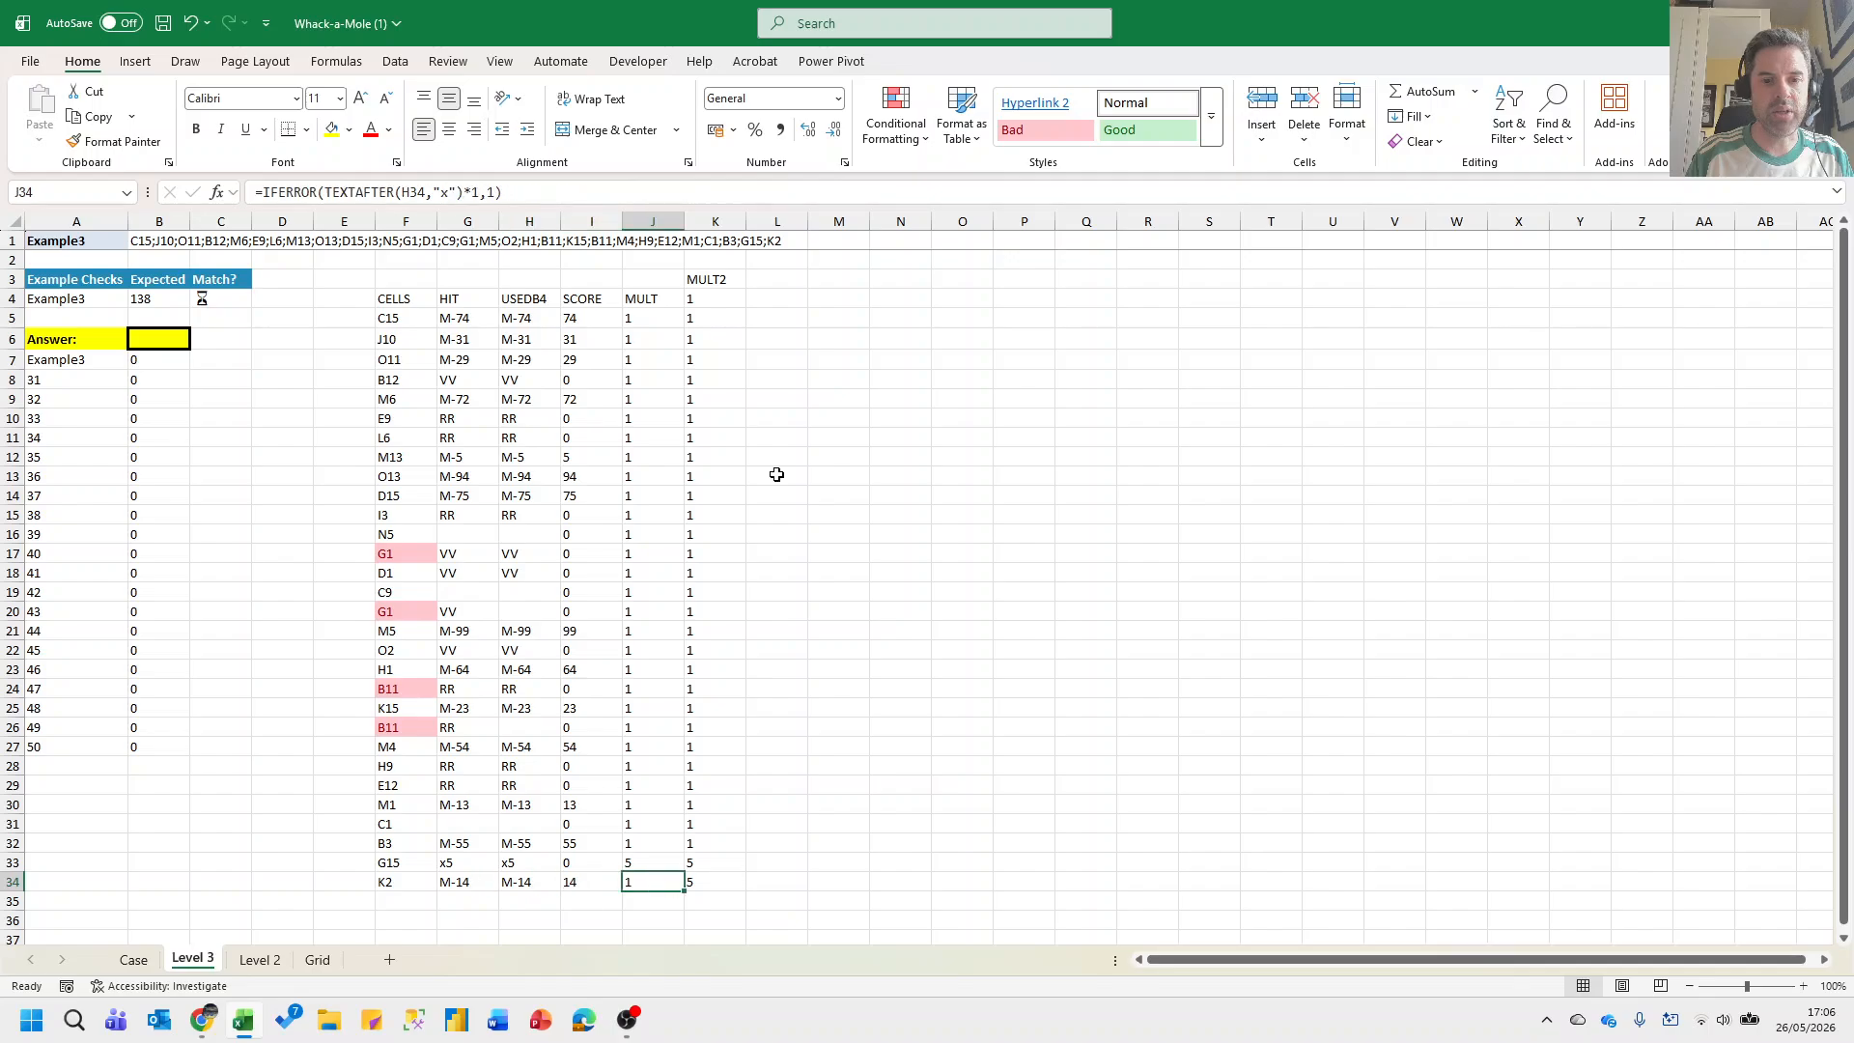
Head column L with POINTS in L4, next to the running multiplier.
key(Right)
key(Up)
key(ctrl+Up)
key(Down)
key(Right)
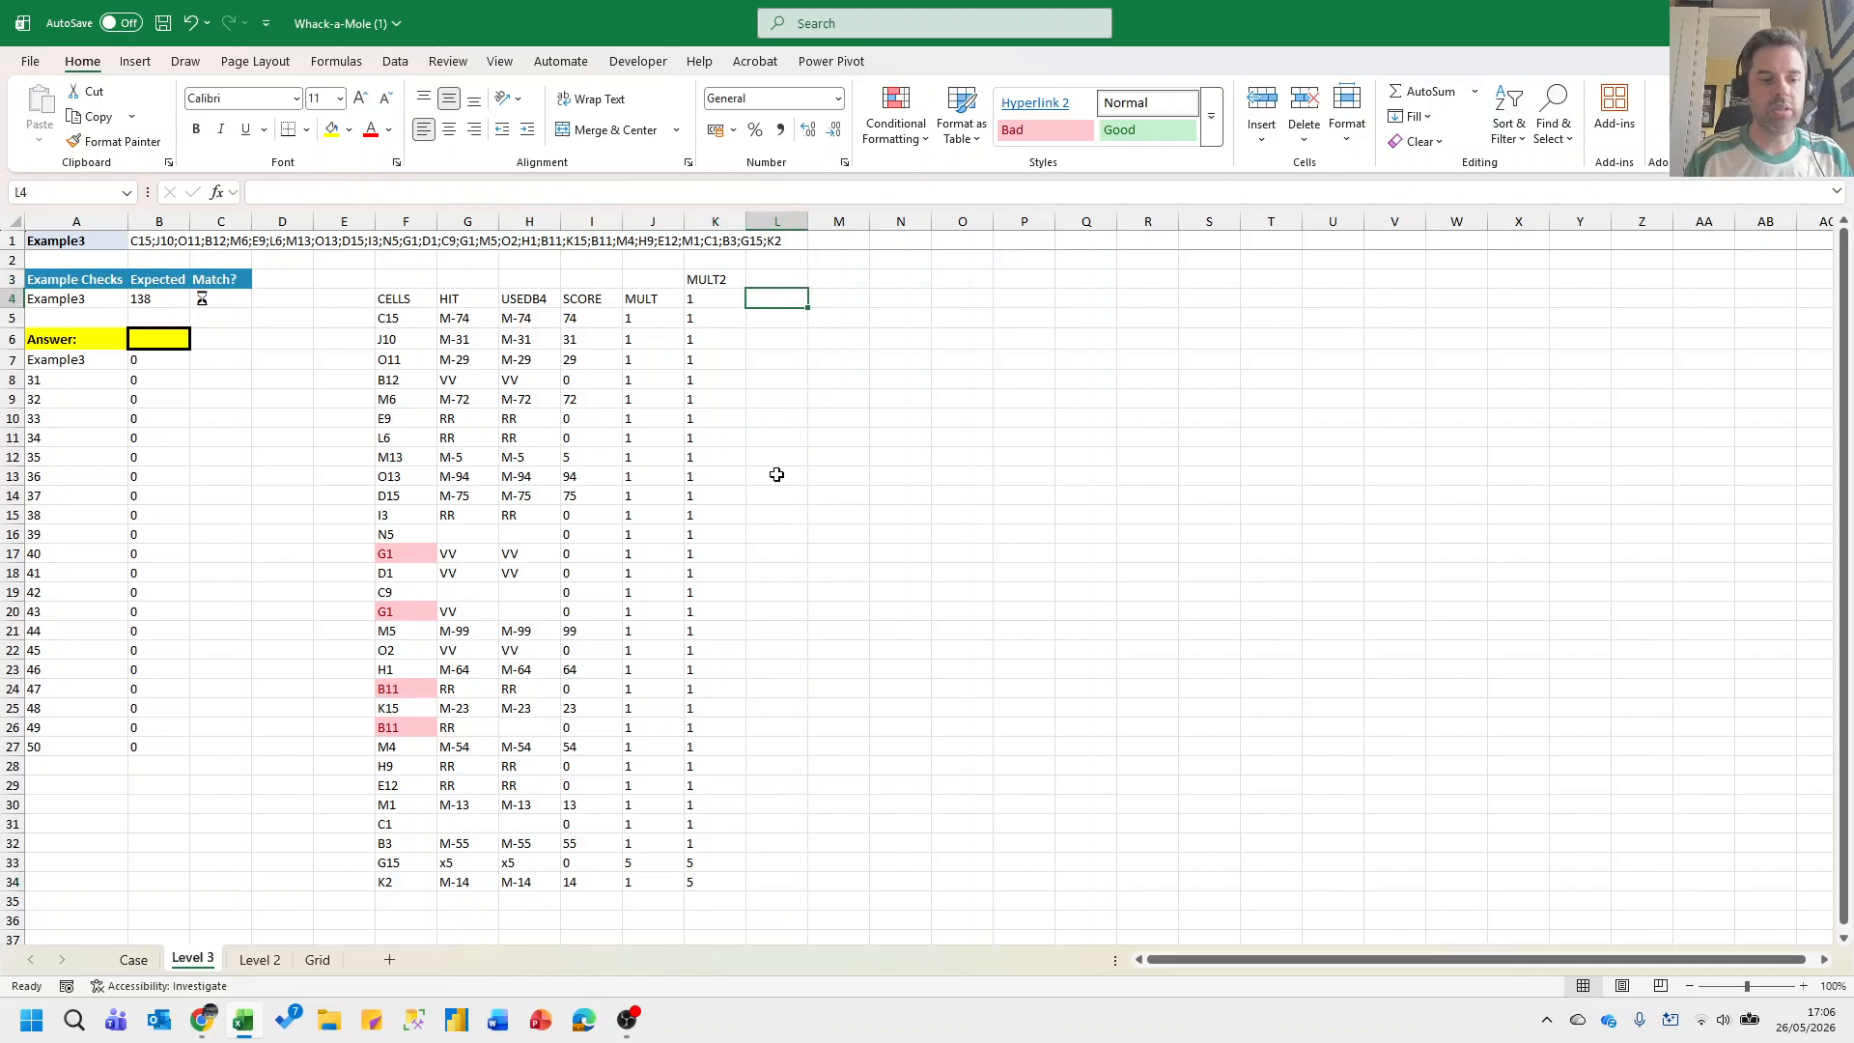
text(POINTS)
key(Return)
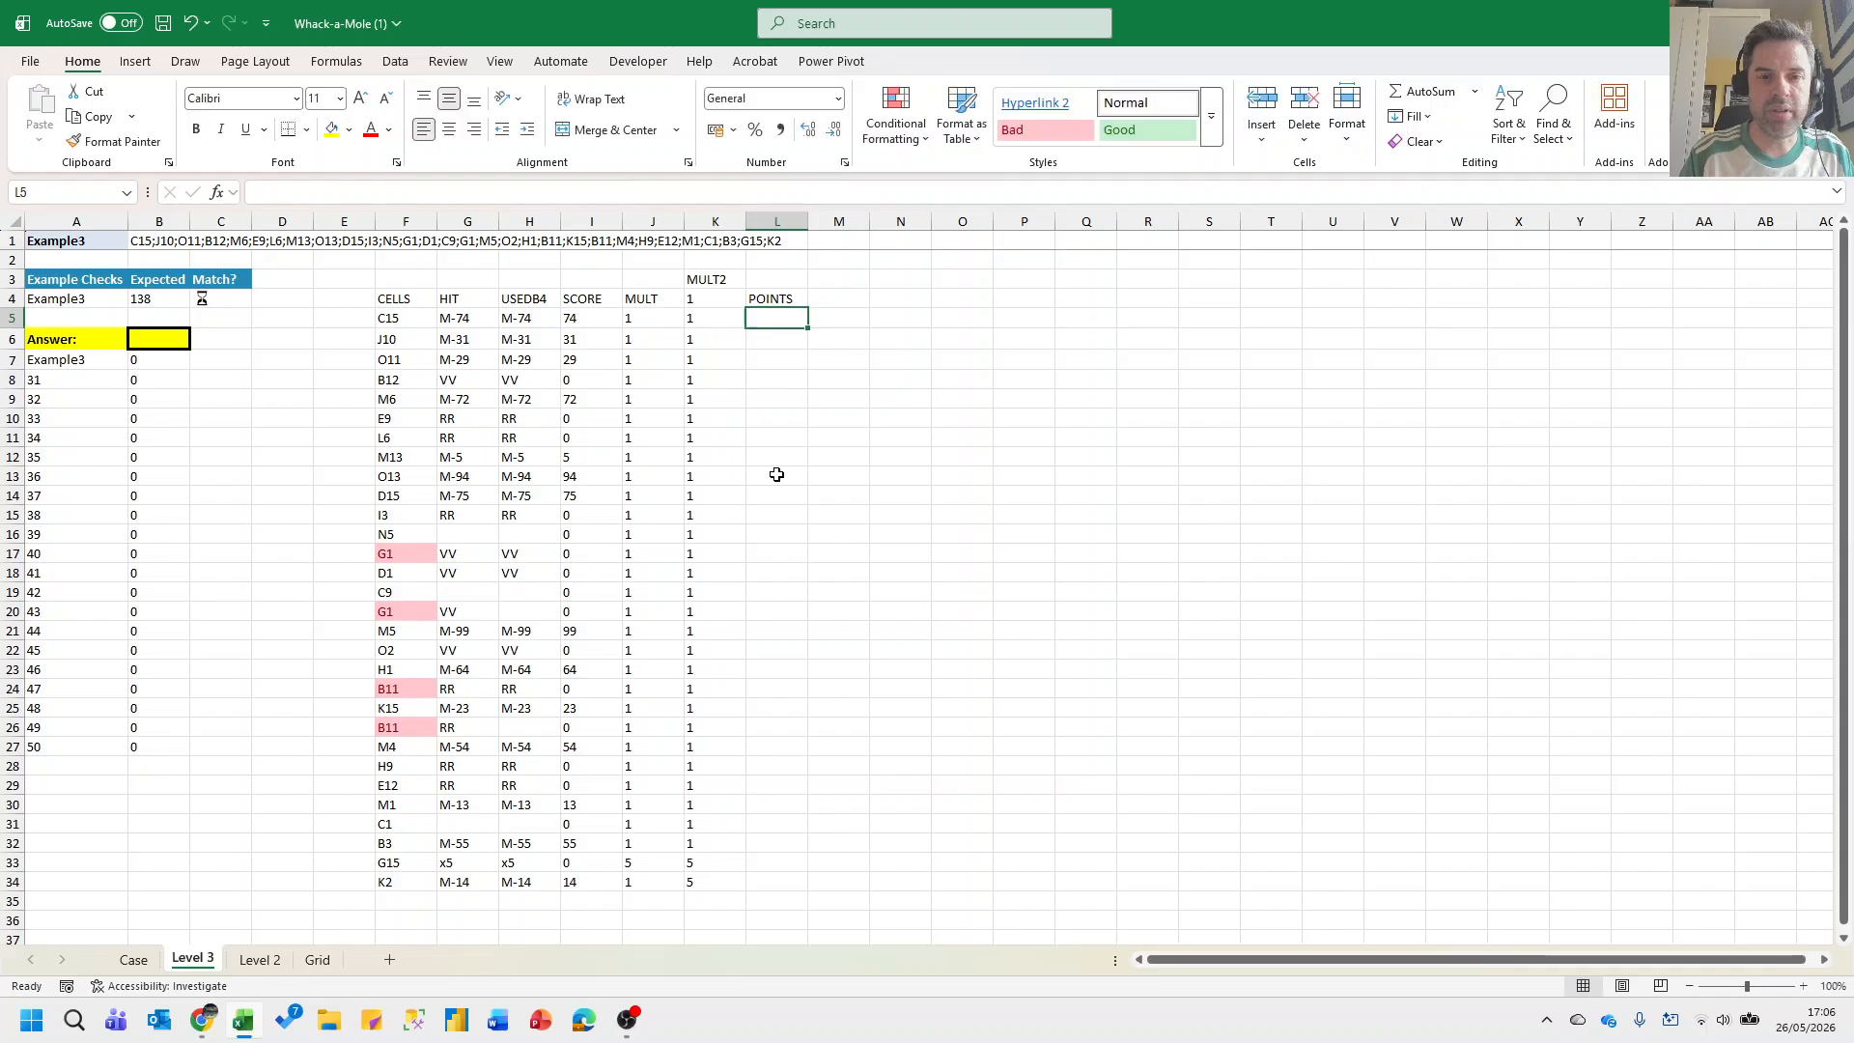
Calculate the first hit's points in L5 as running multiplier times score: =K5*I5.
text(=)
key(Left)
text(*)
key(Left)
key(Left)
key(Left)
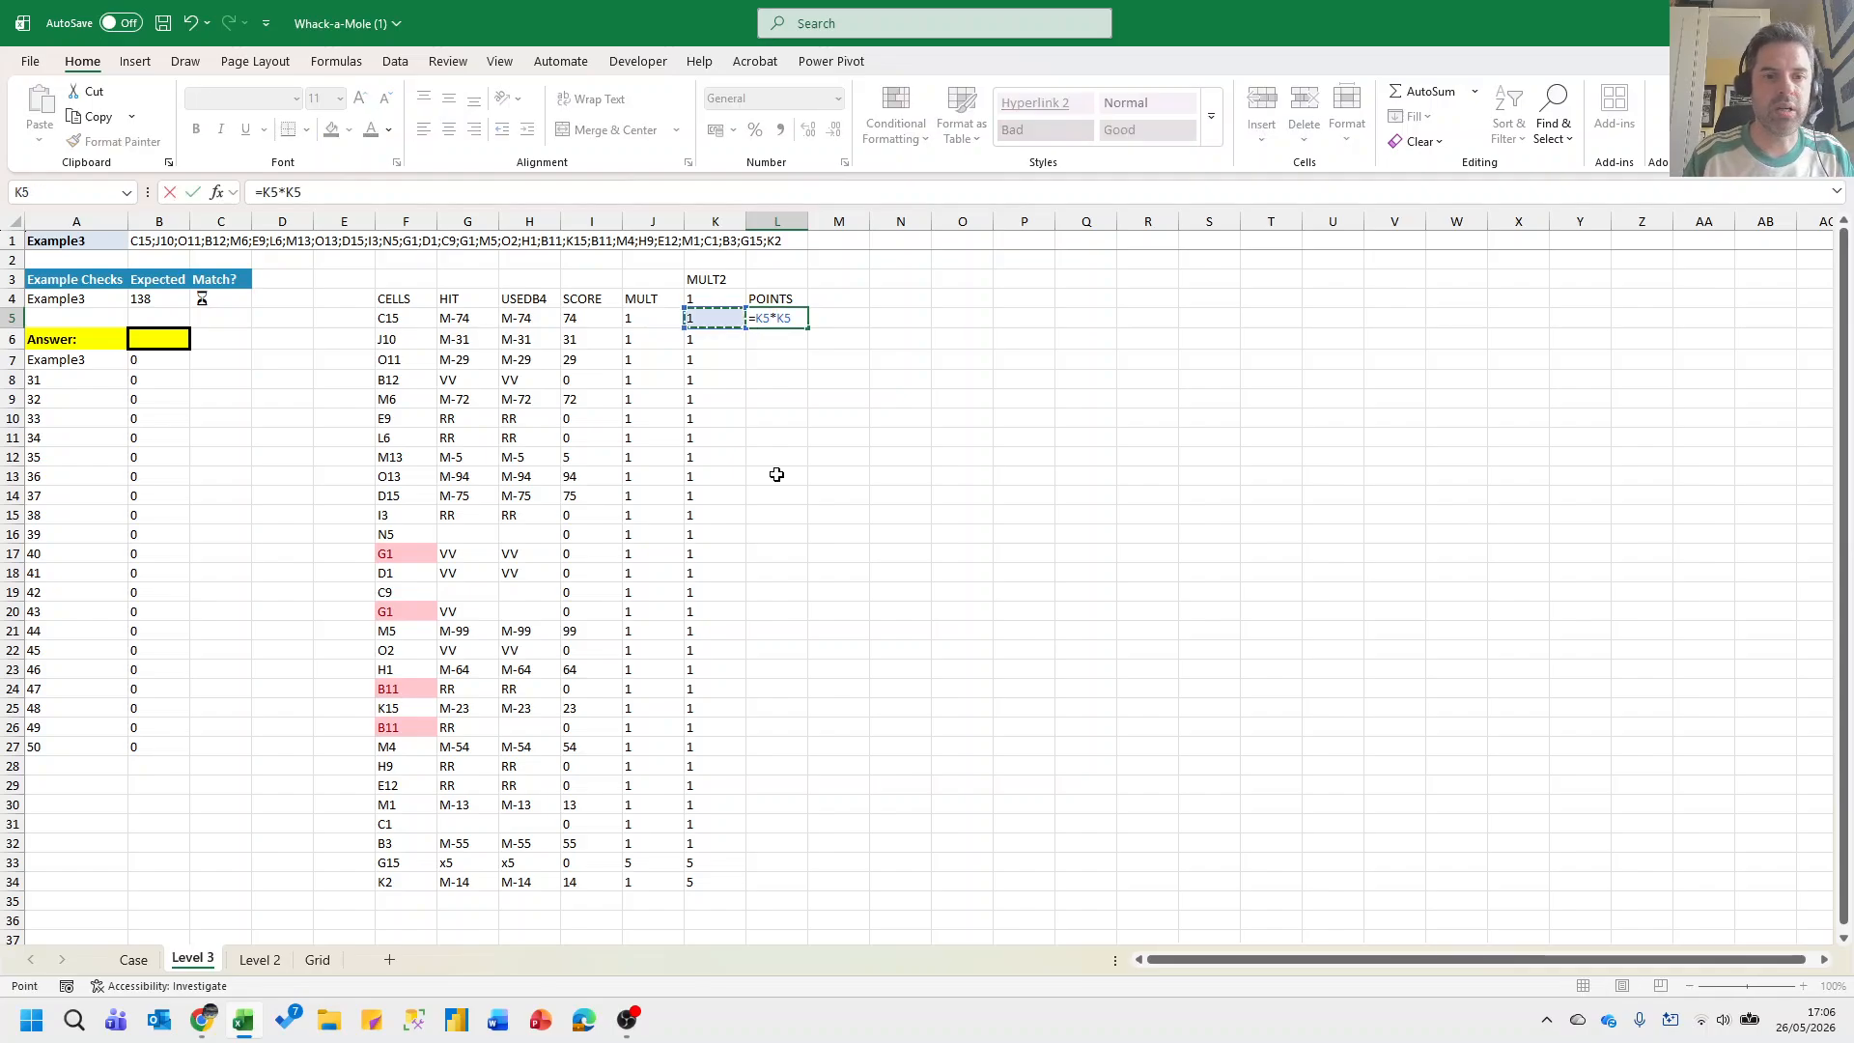
key(ctrl+Return)
Fill the POINTS formula from L5 down to L34.
key(Left)
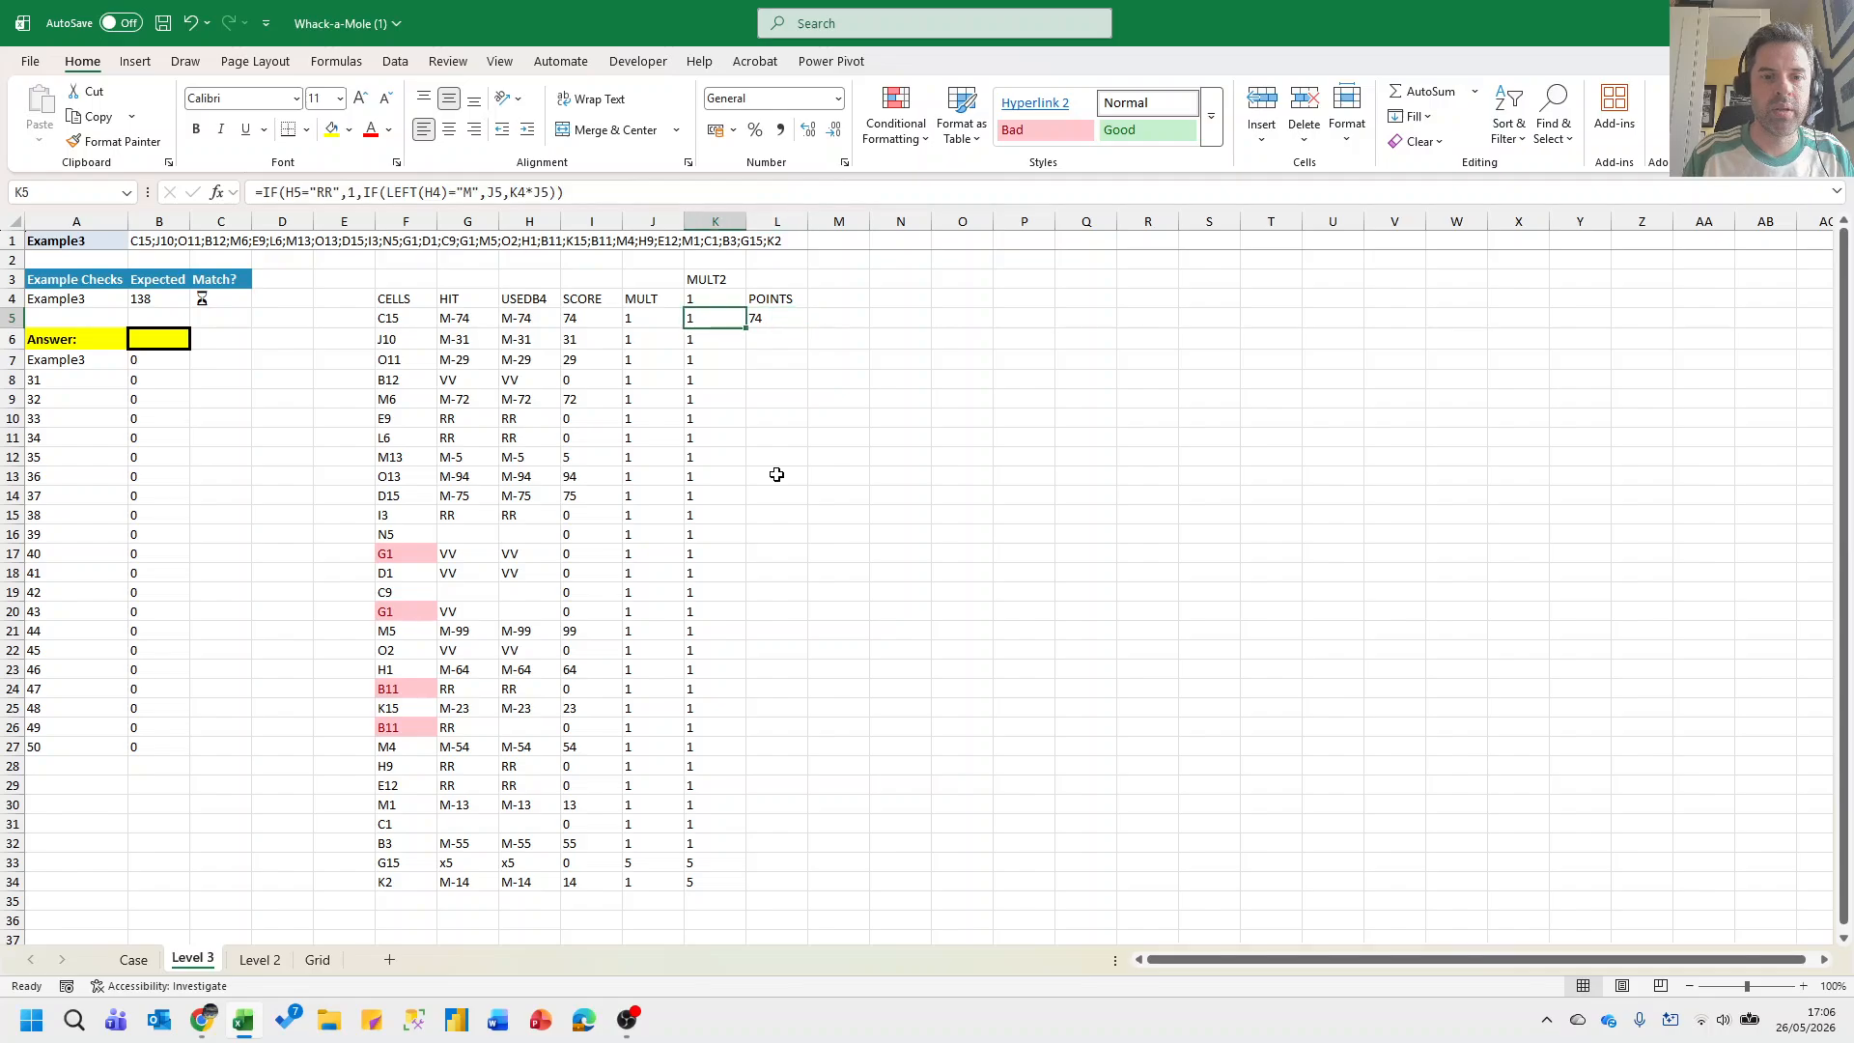
key(ctrl+Down)
key(Right)
key(ctrl+shift+Up)
key(ctrl+d)
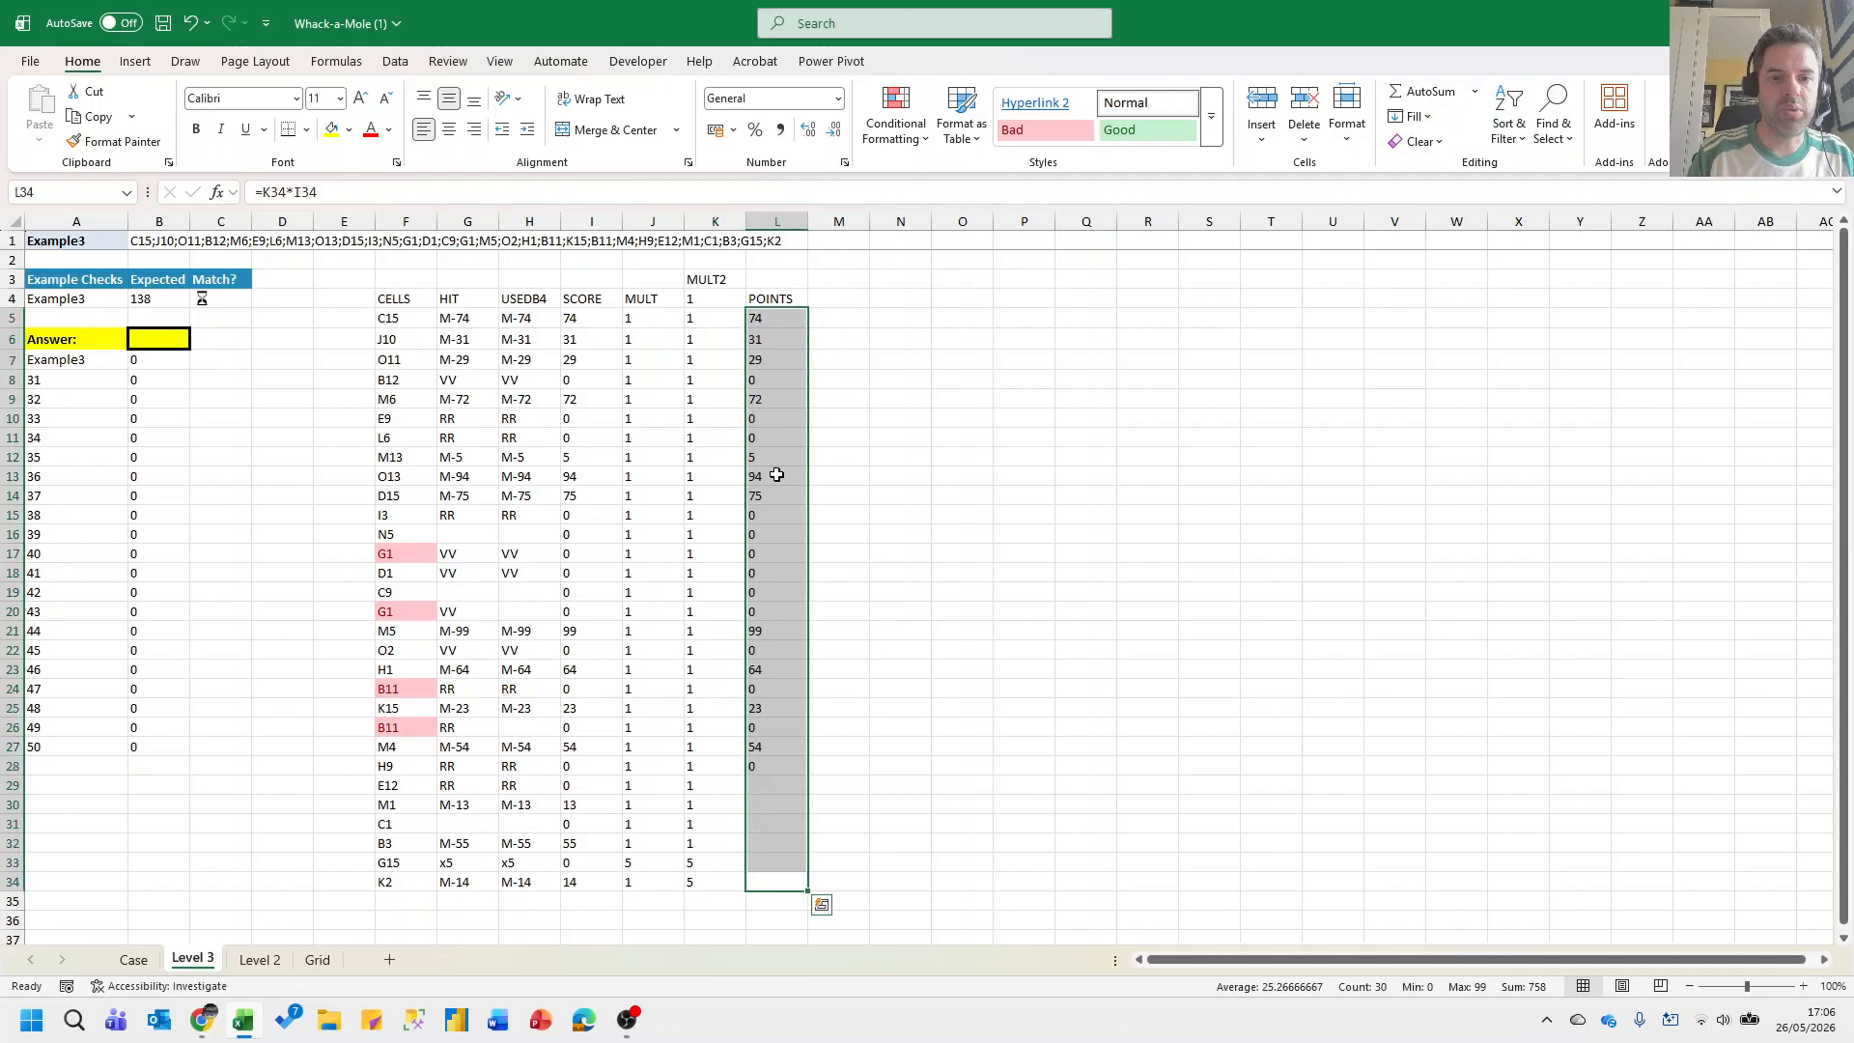
Check the POINTS results in the lower rows against the multipliers, ending with the last hit in row 34.
key(Up)
key(Up)
key(Up)
key(Up)
key(Up)
key(Up)
key(Up)
key(Up)
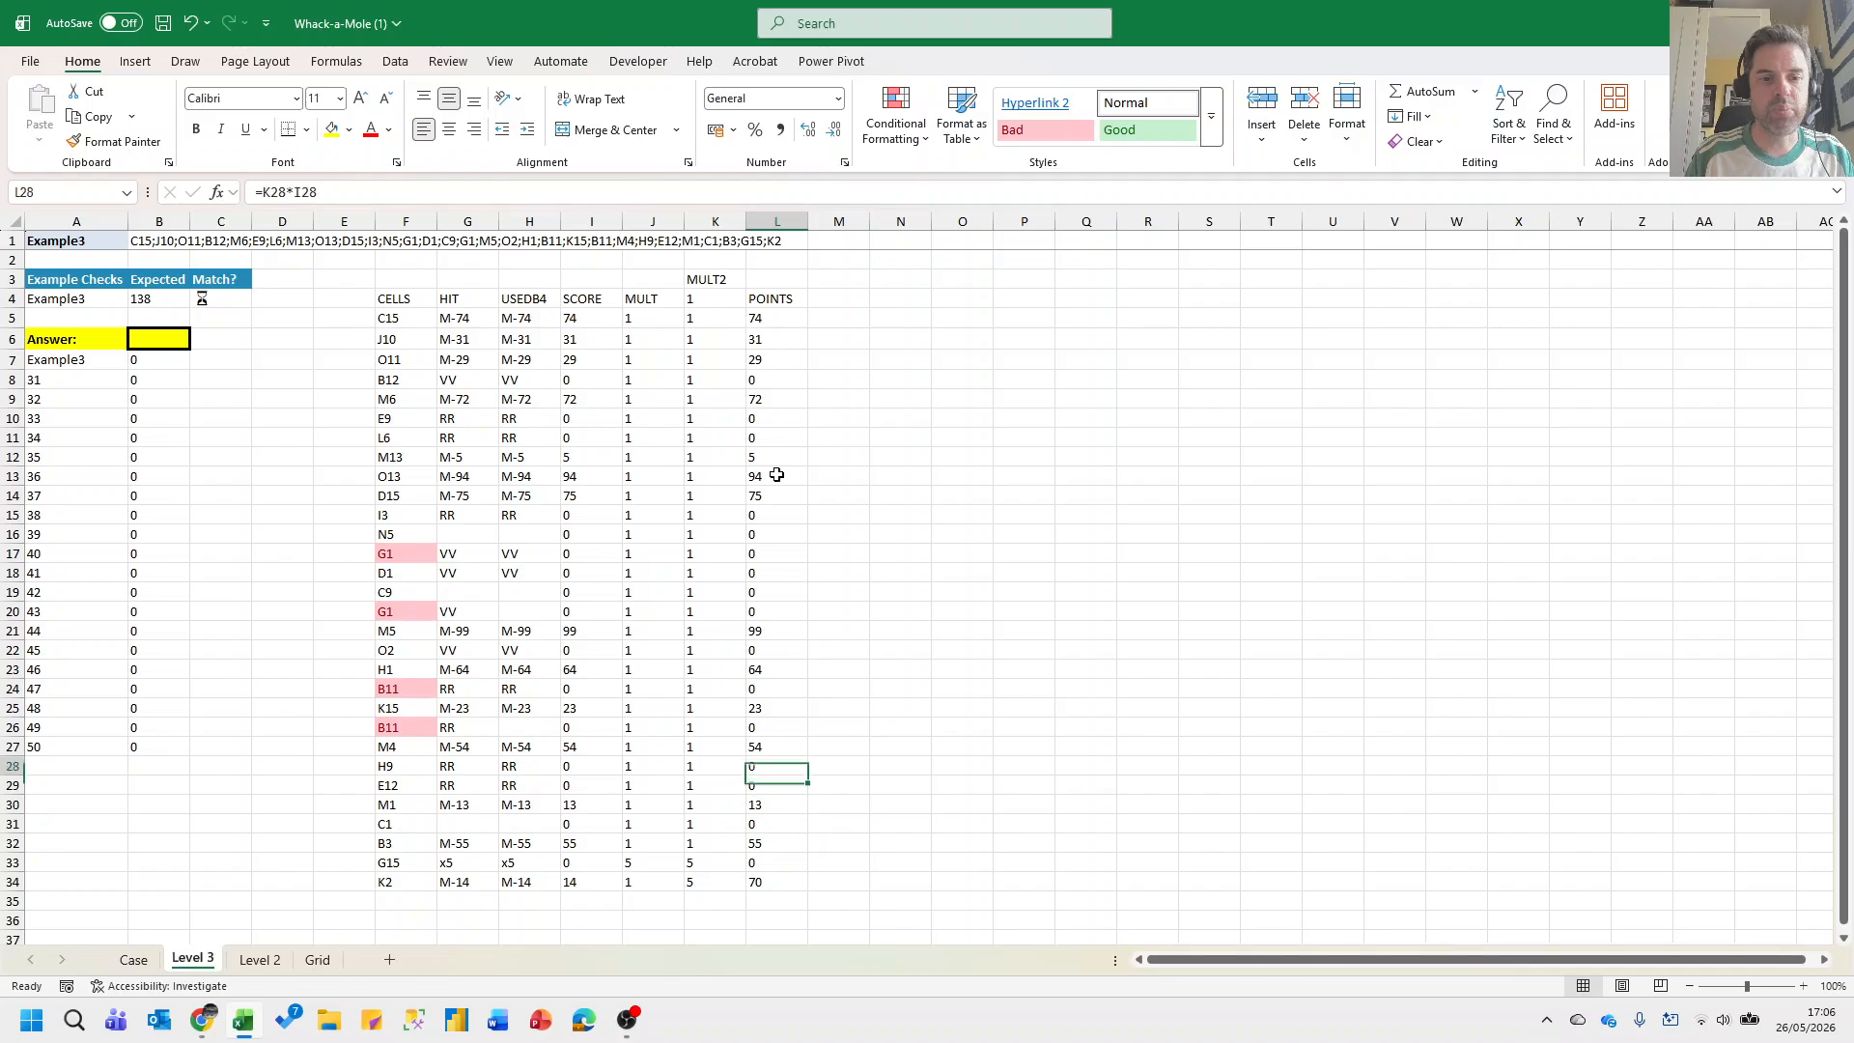
key(ctrl+Down)
key(Left)
key(Left)
key(Left)
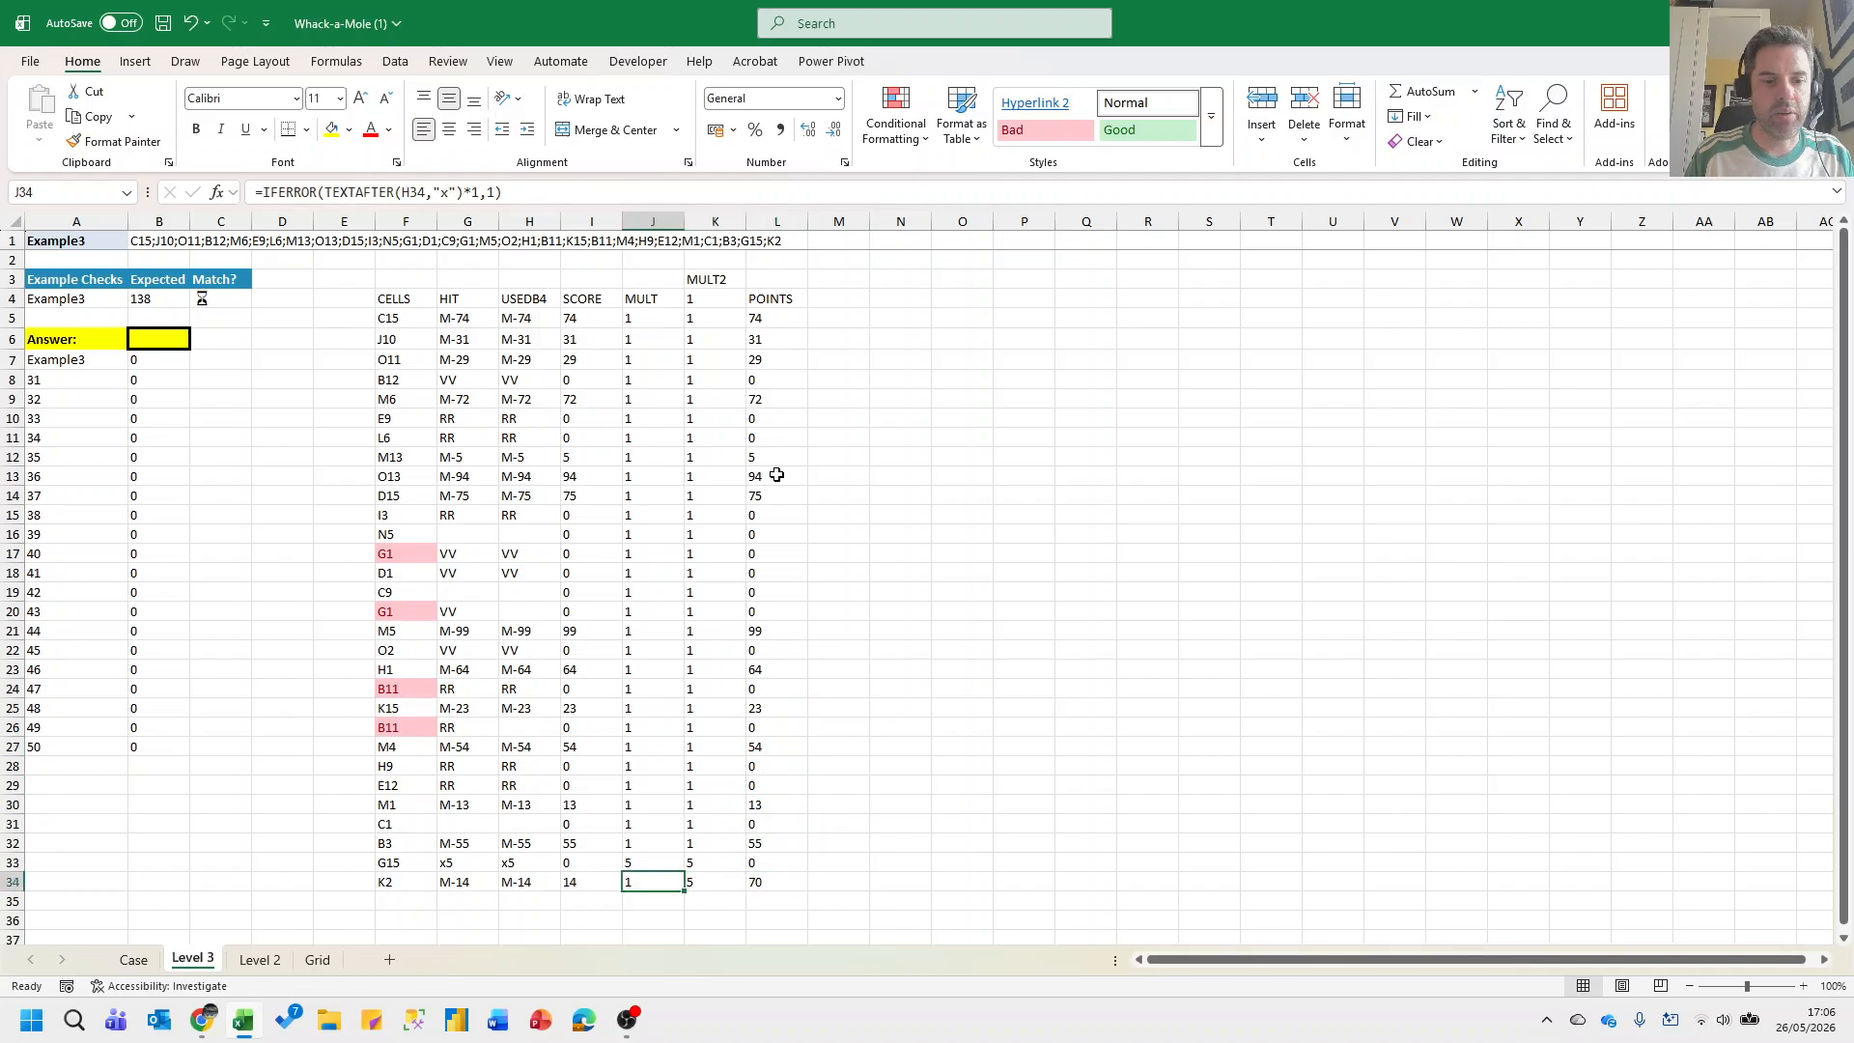
key(Right)
key(Right)
key(Right)
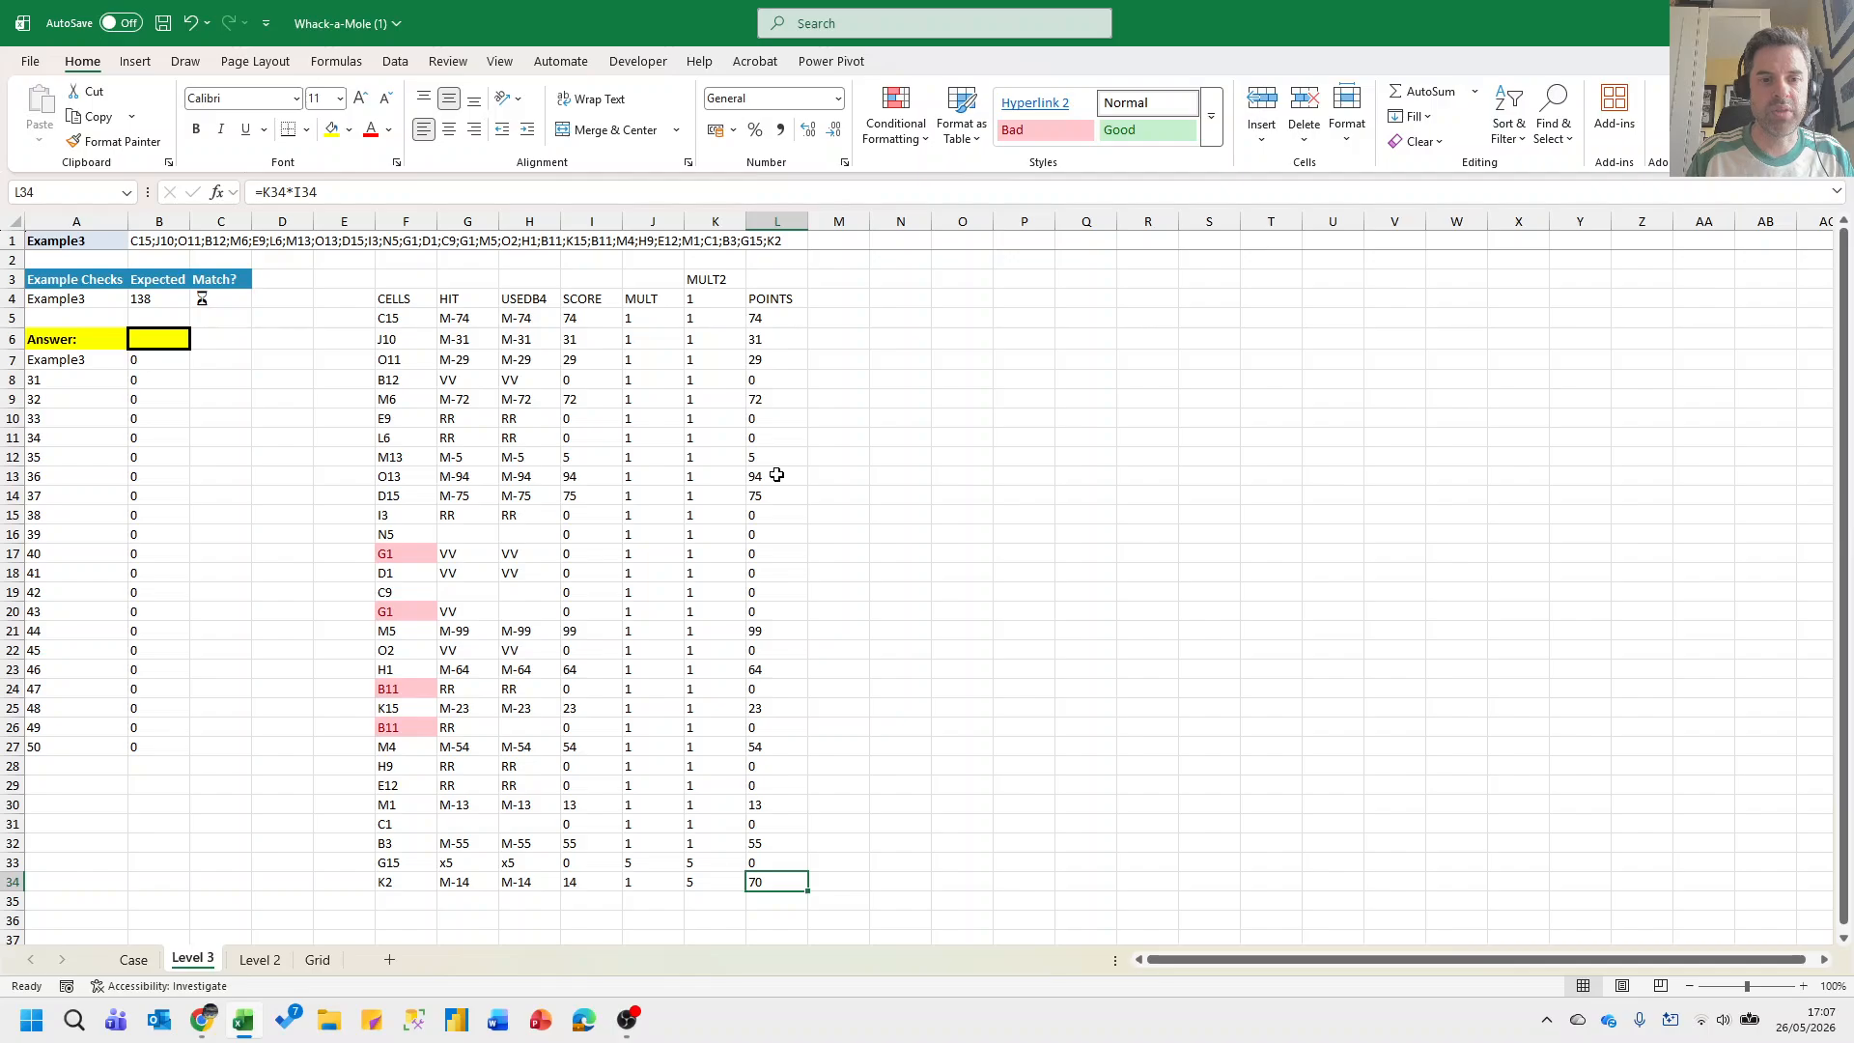
Head column M with TOTAL in M3 and enter a starting total of 0 in M4.
key(ctrl+Up)
key(Right)
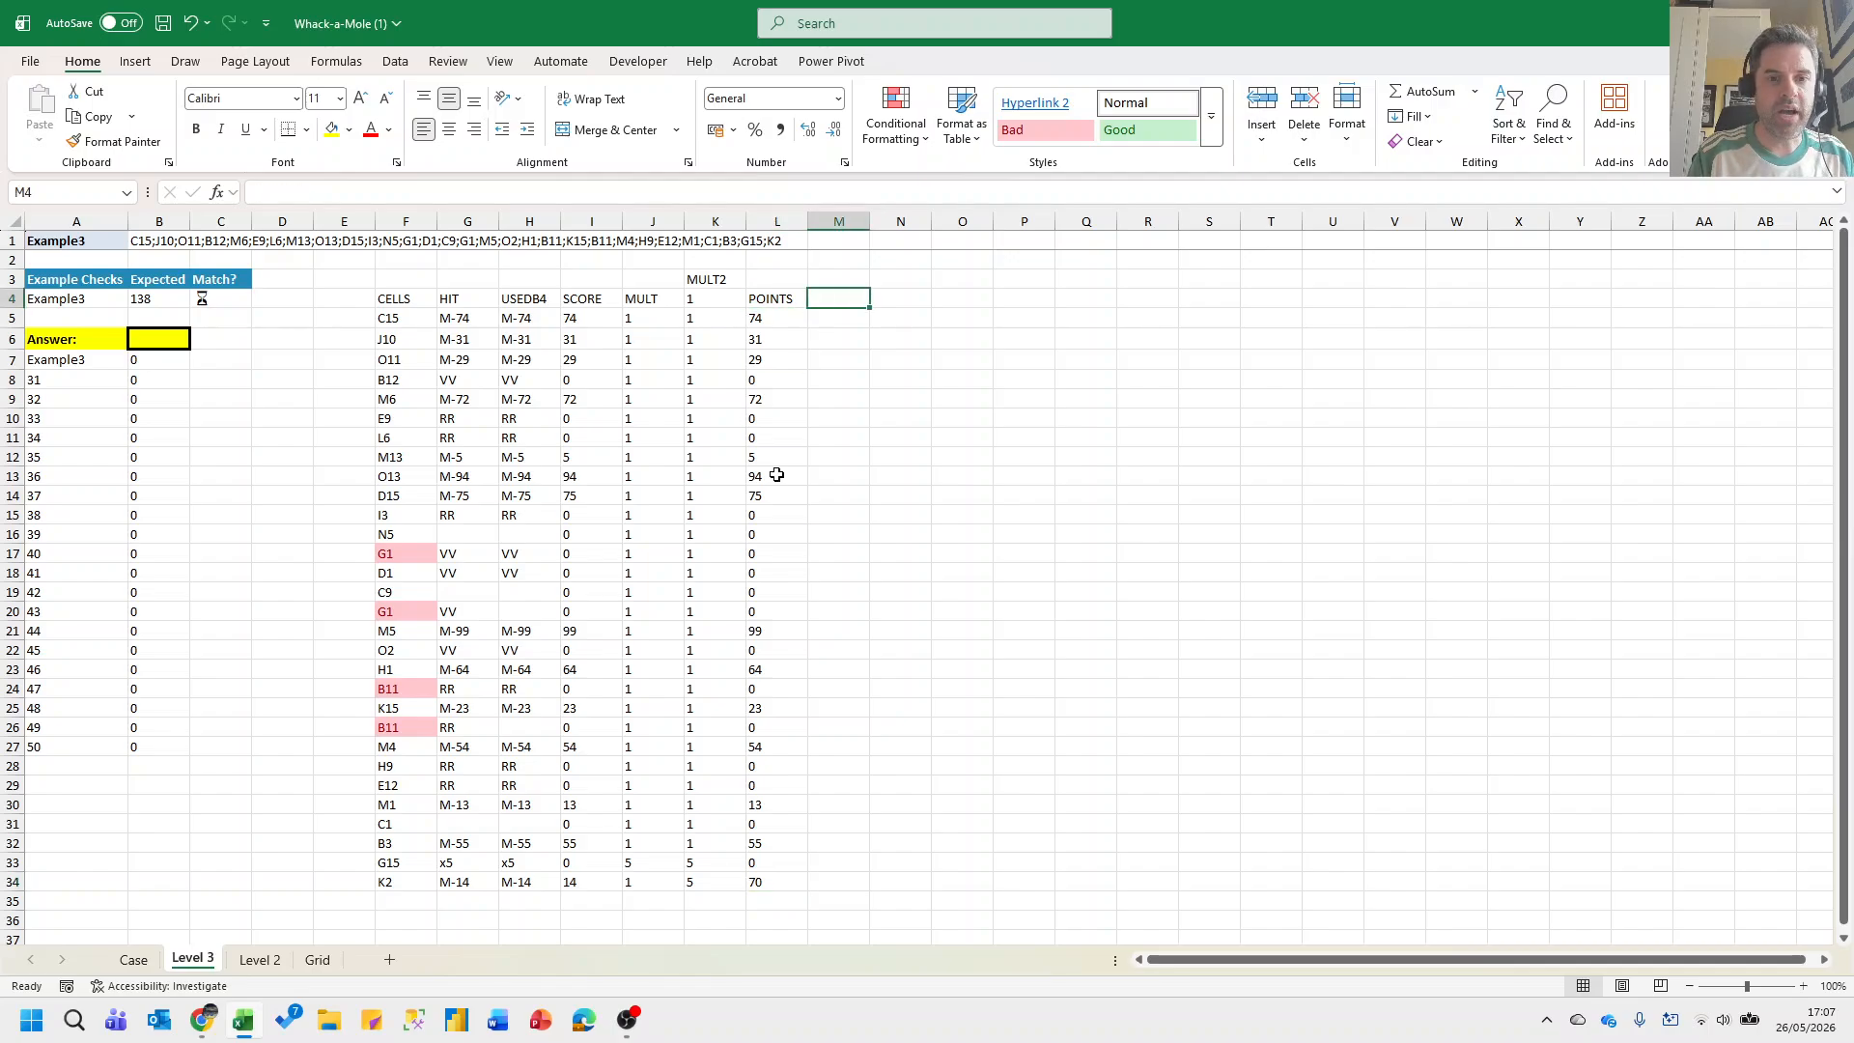
text(SCO)
key(BackSpace)
text(TOTAL)
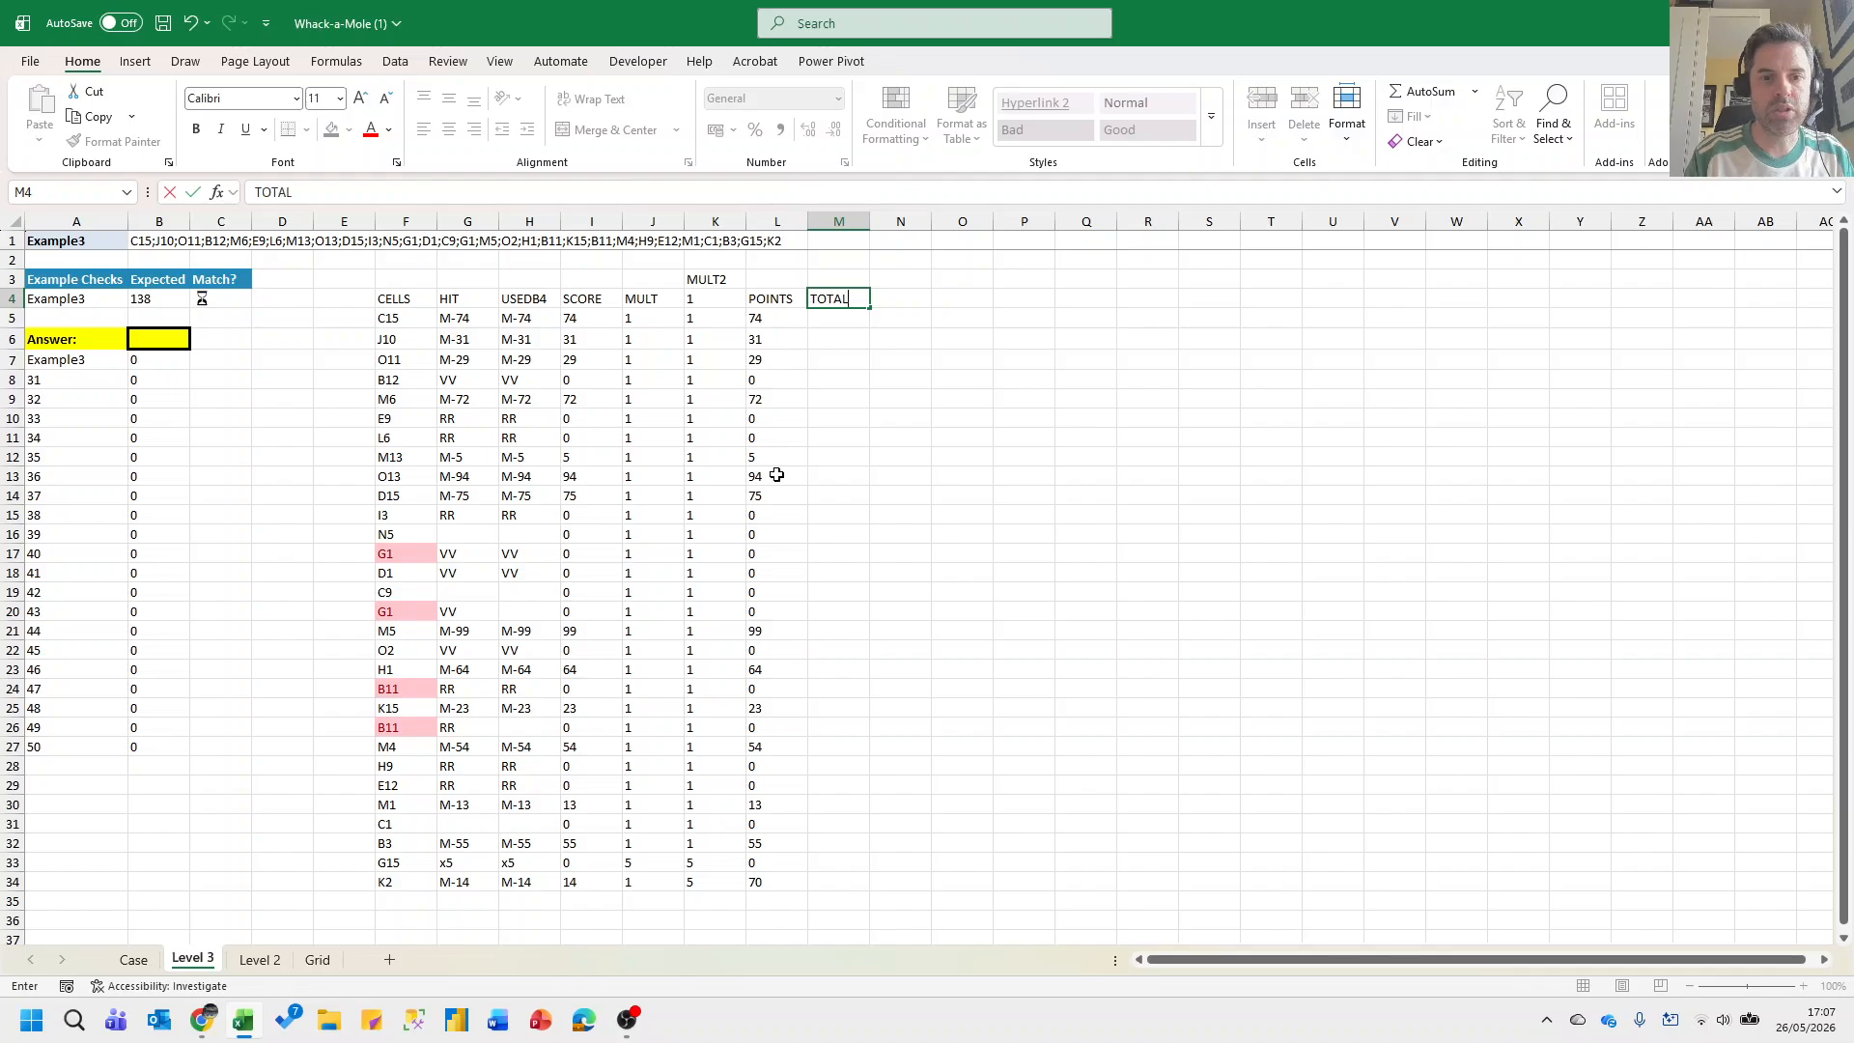
key(ctrl+Return)
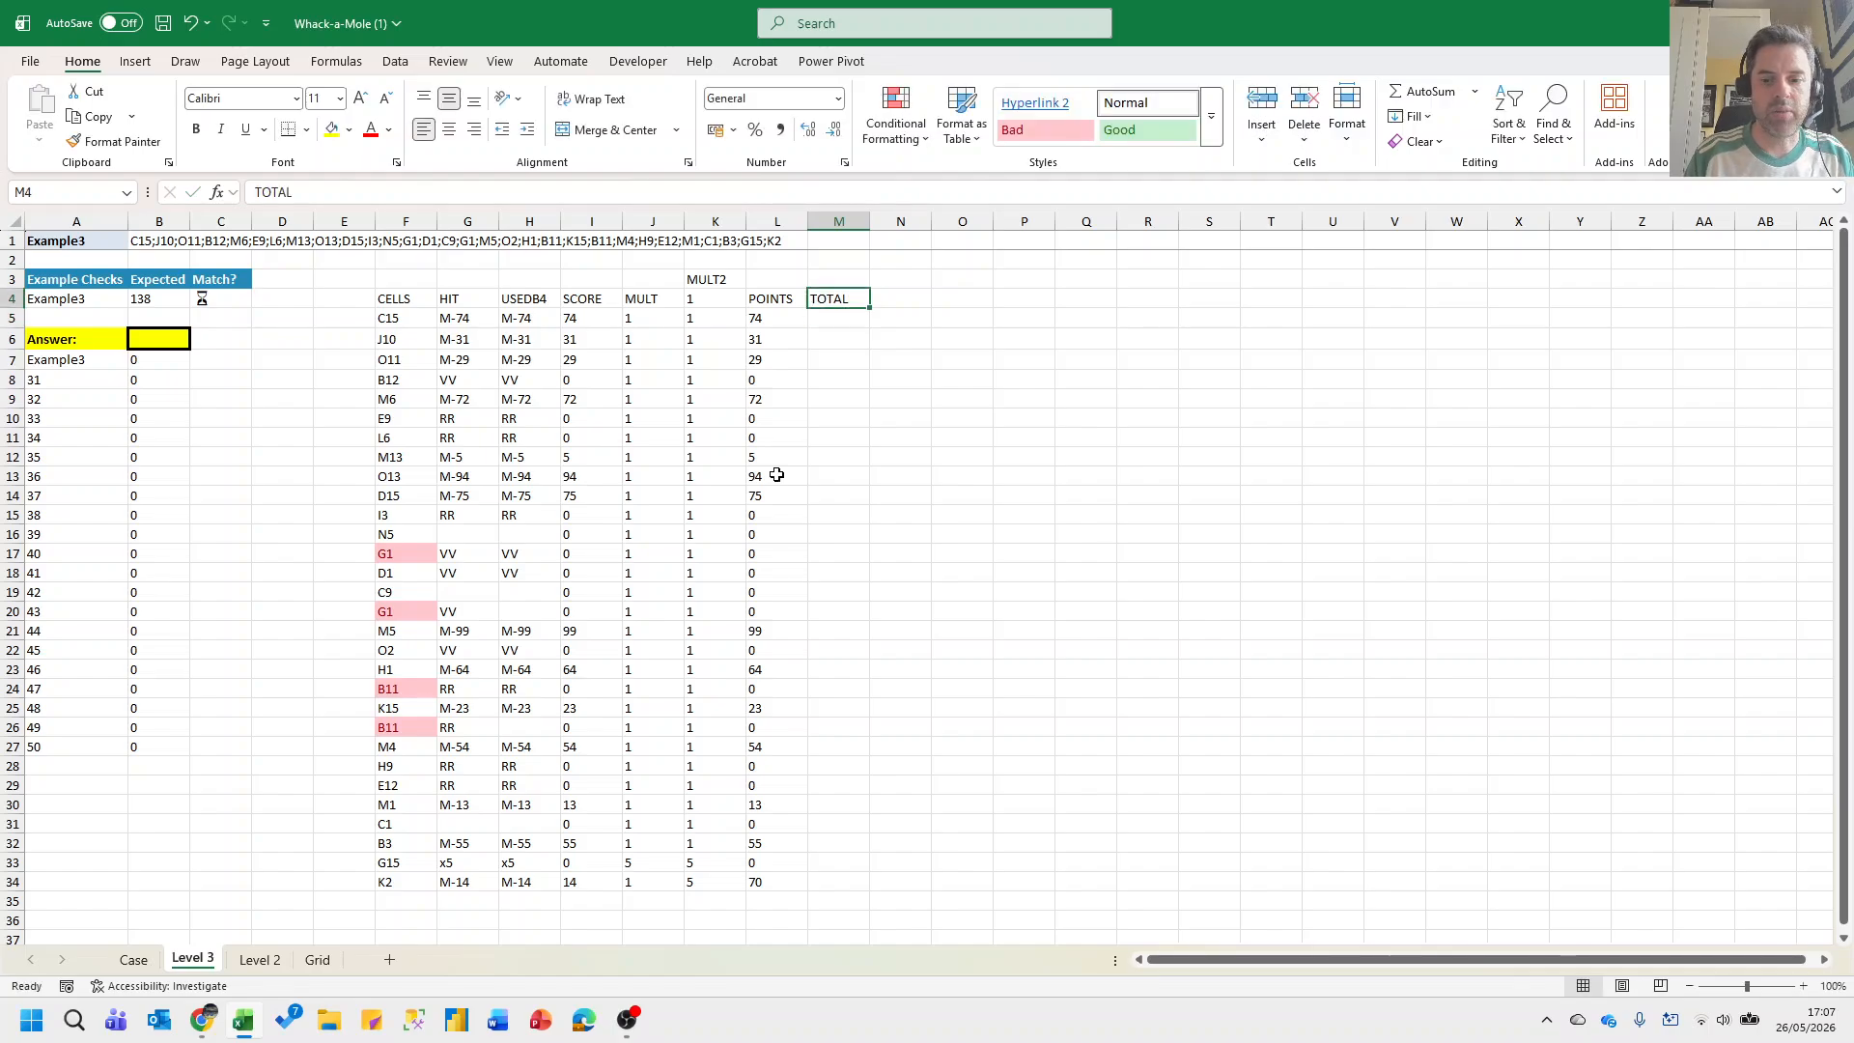
key(Up)
text(TOTAL)
key(Return)
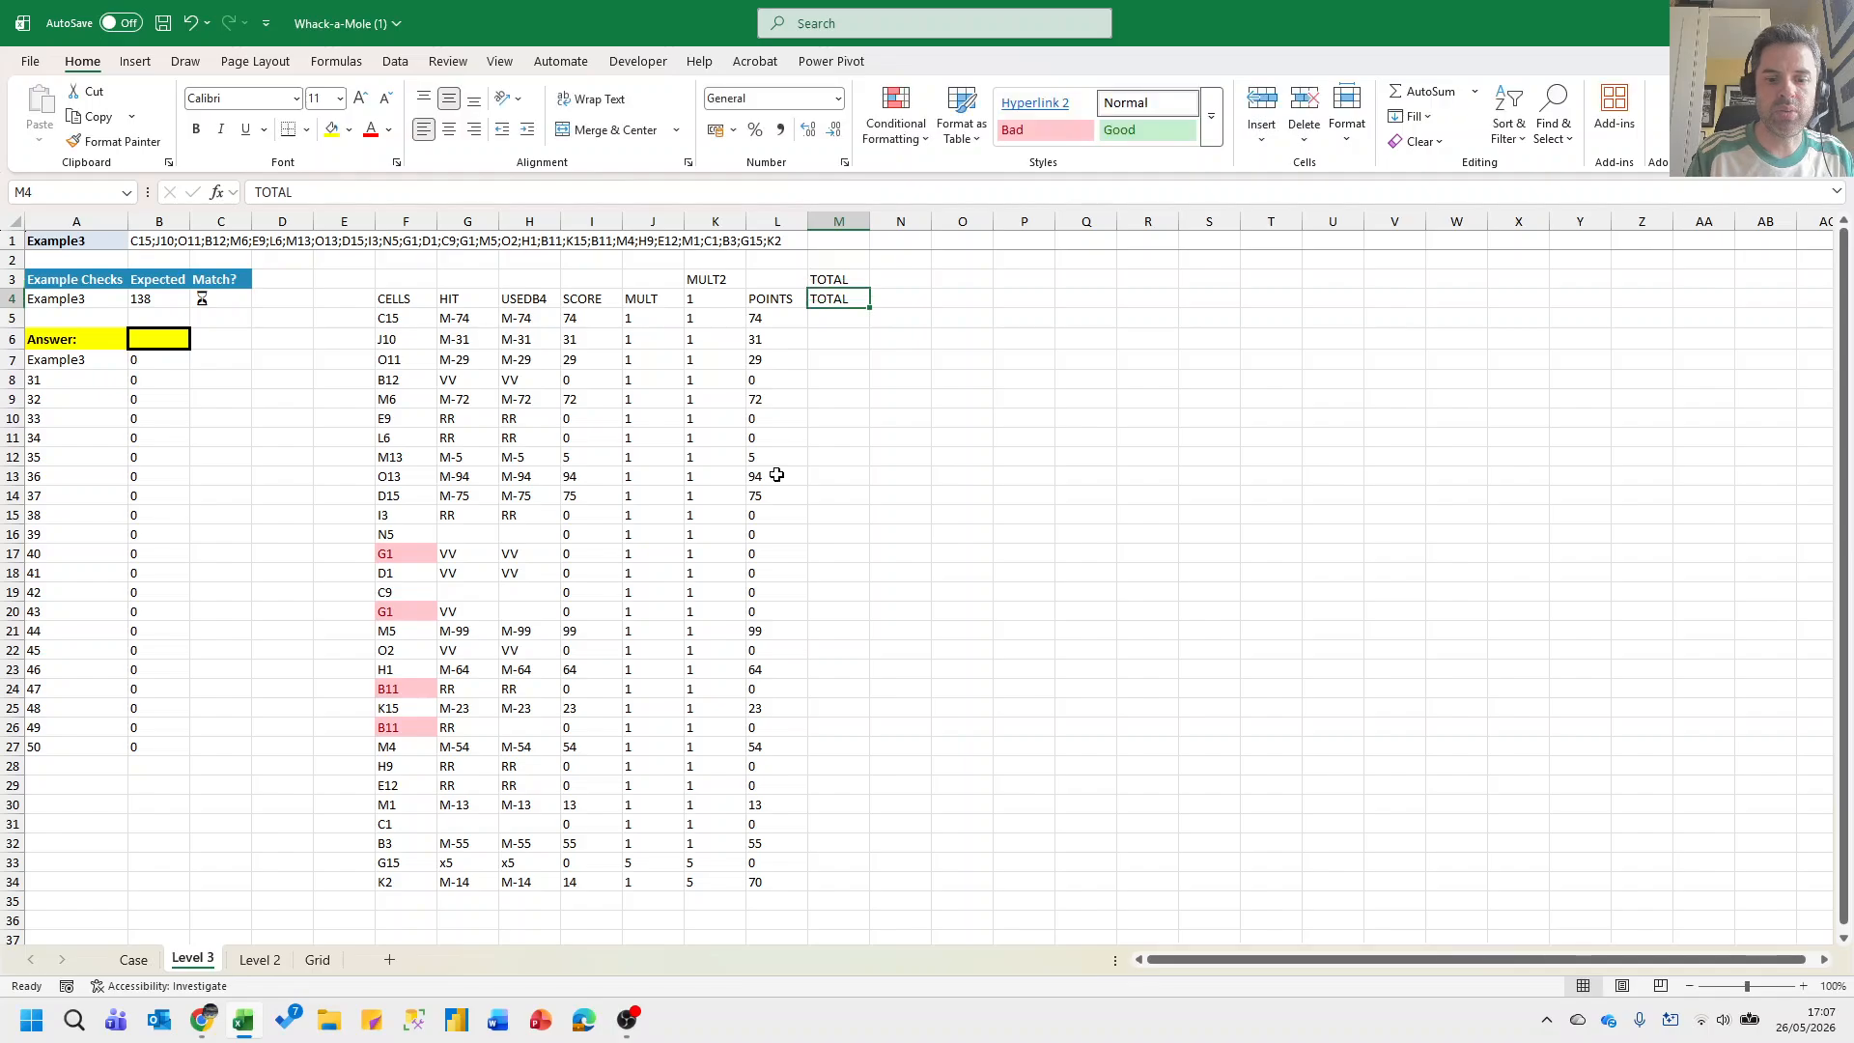
text(0)
key(Return)
Enter a running total in M5 that resets to zero on an RR hit: =IF(H5="RR",0,M4+L5).
text(=IF()
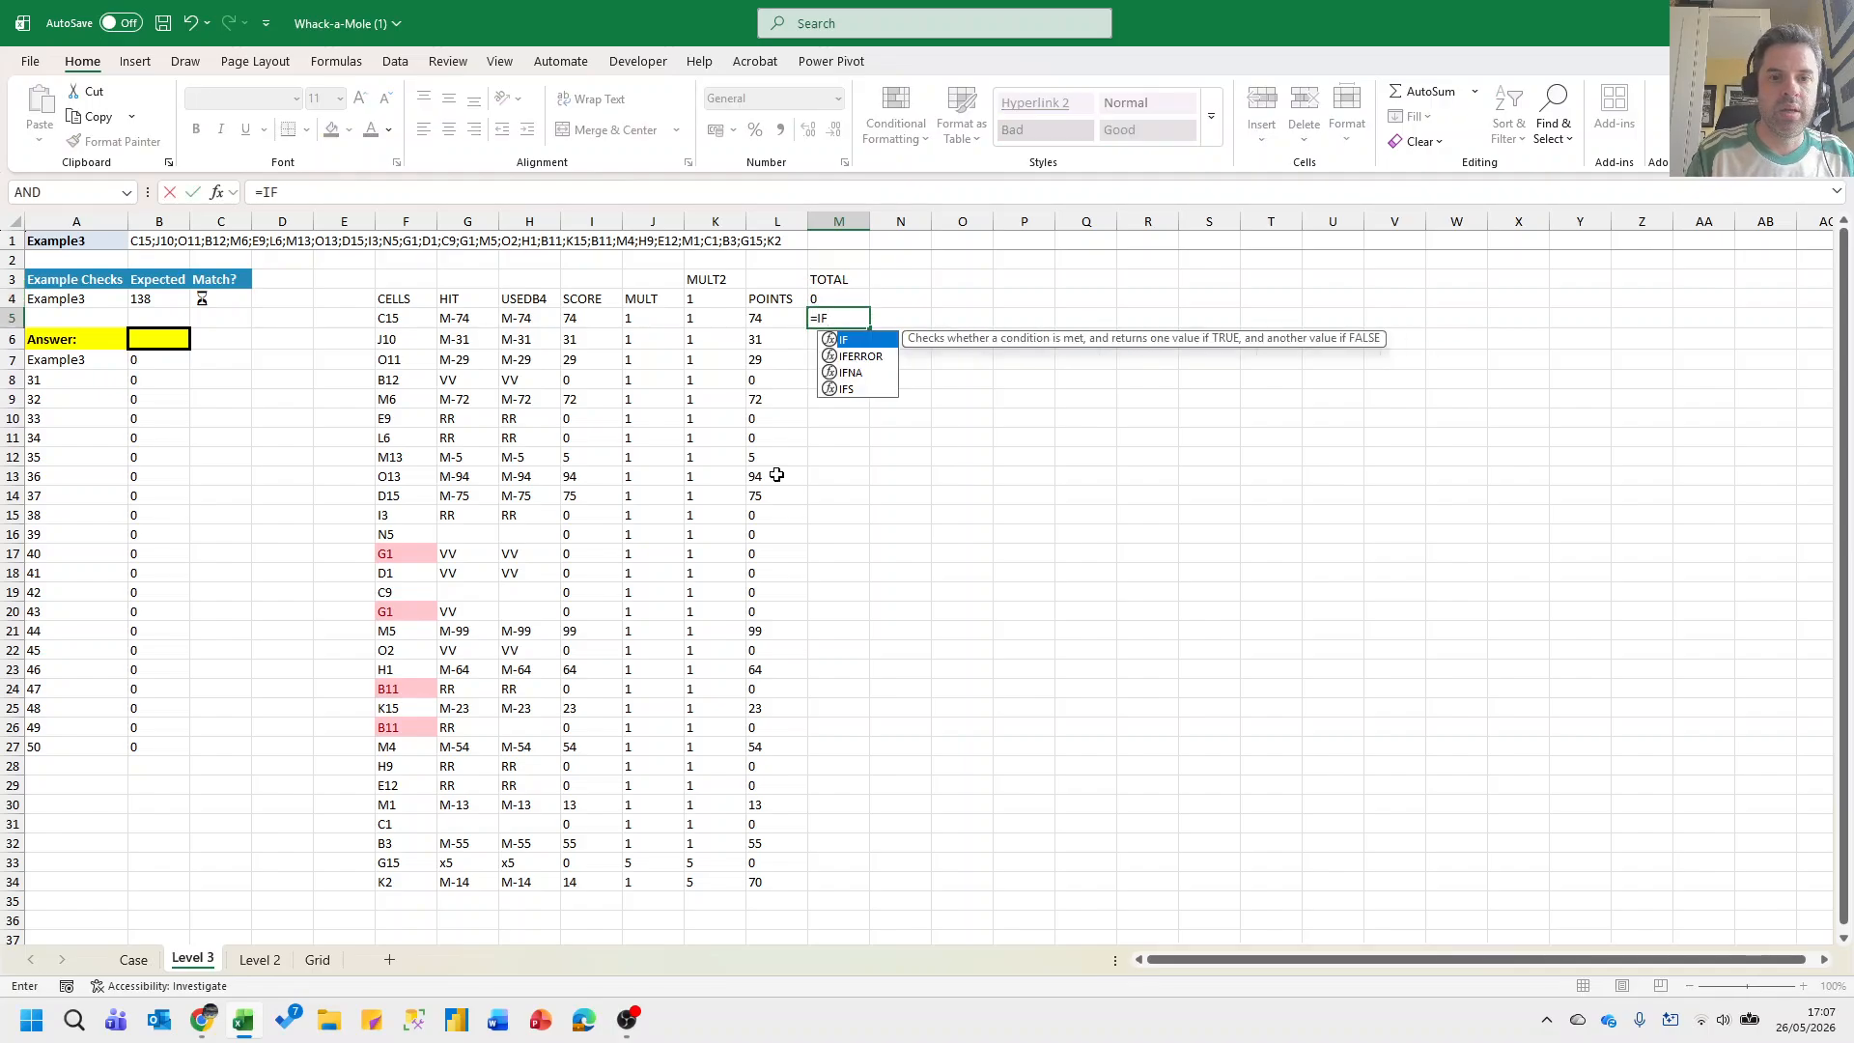
key(Left)
key(Left)
key(Left)
key(Left)
key(Left)
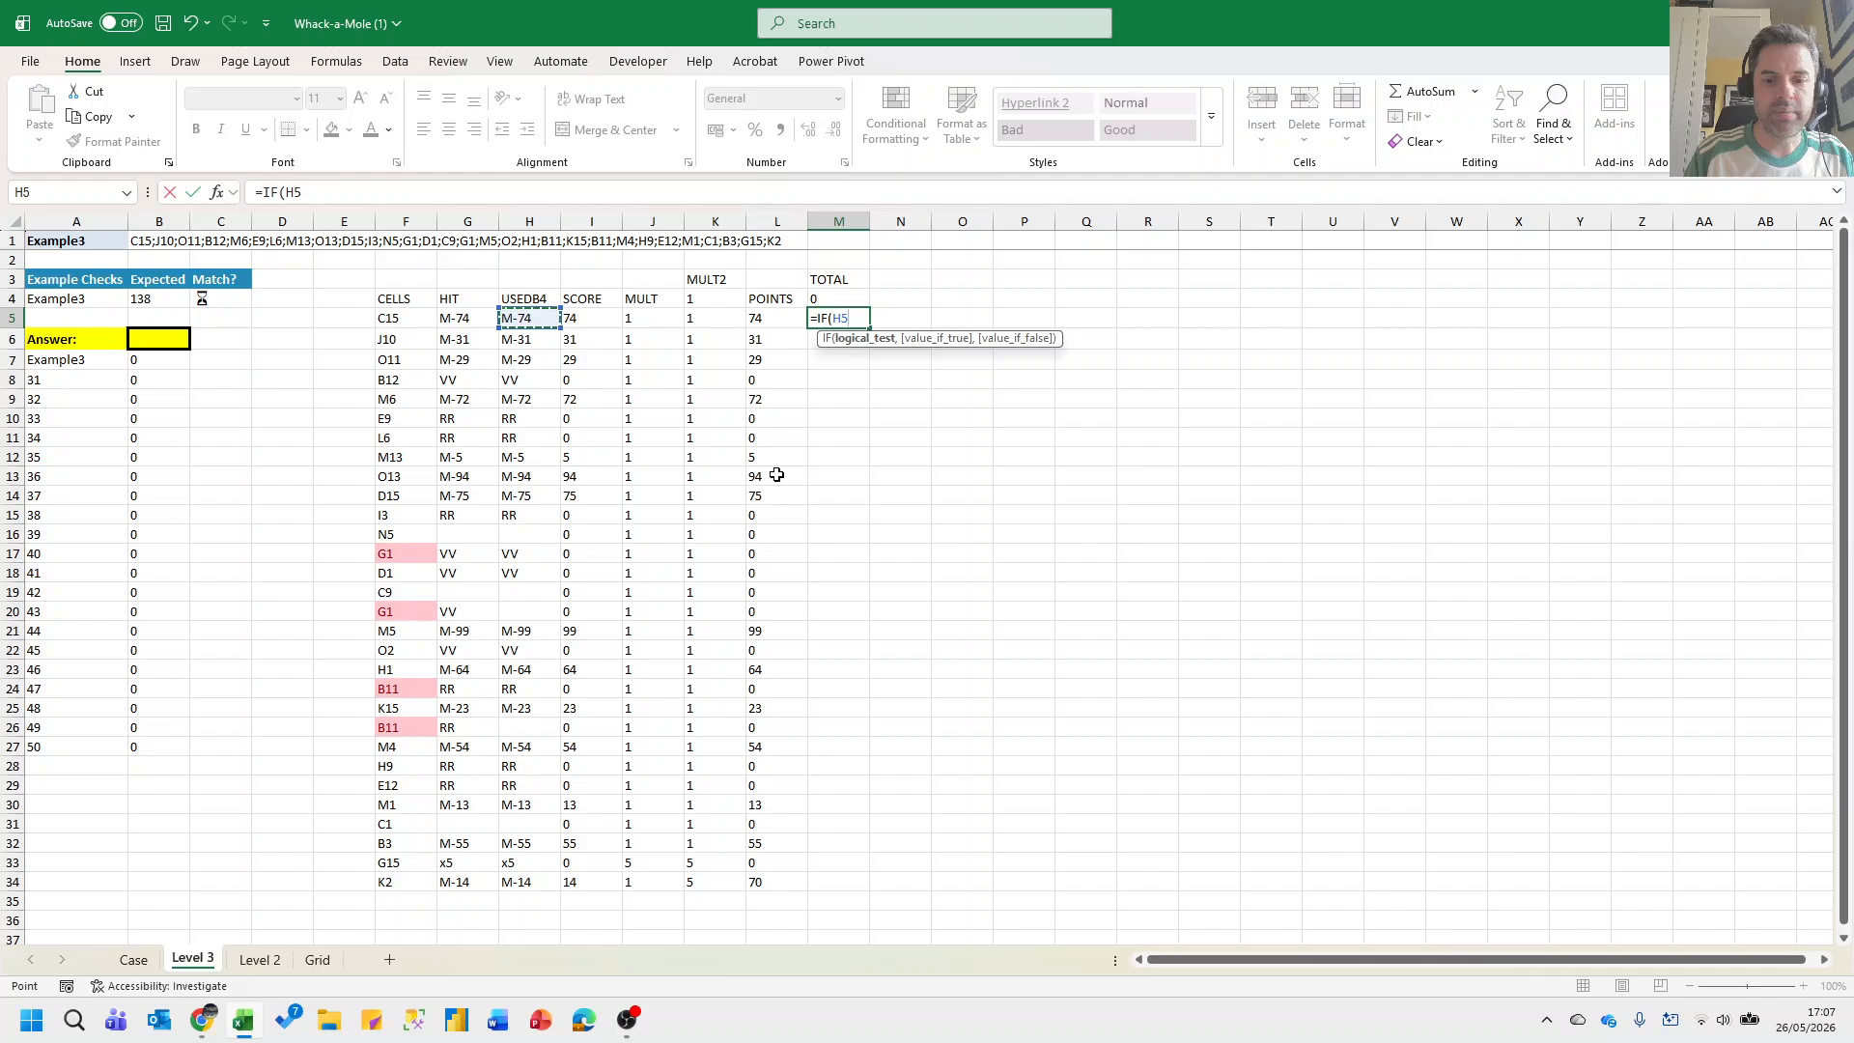
text(="RR",)
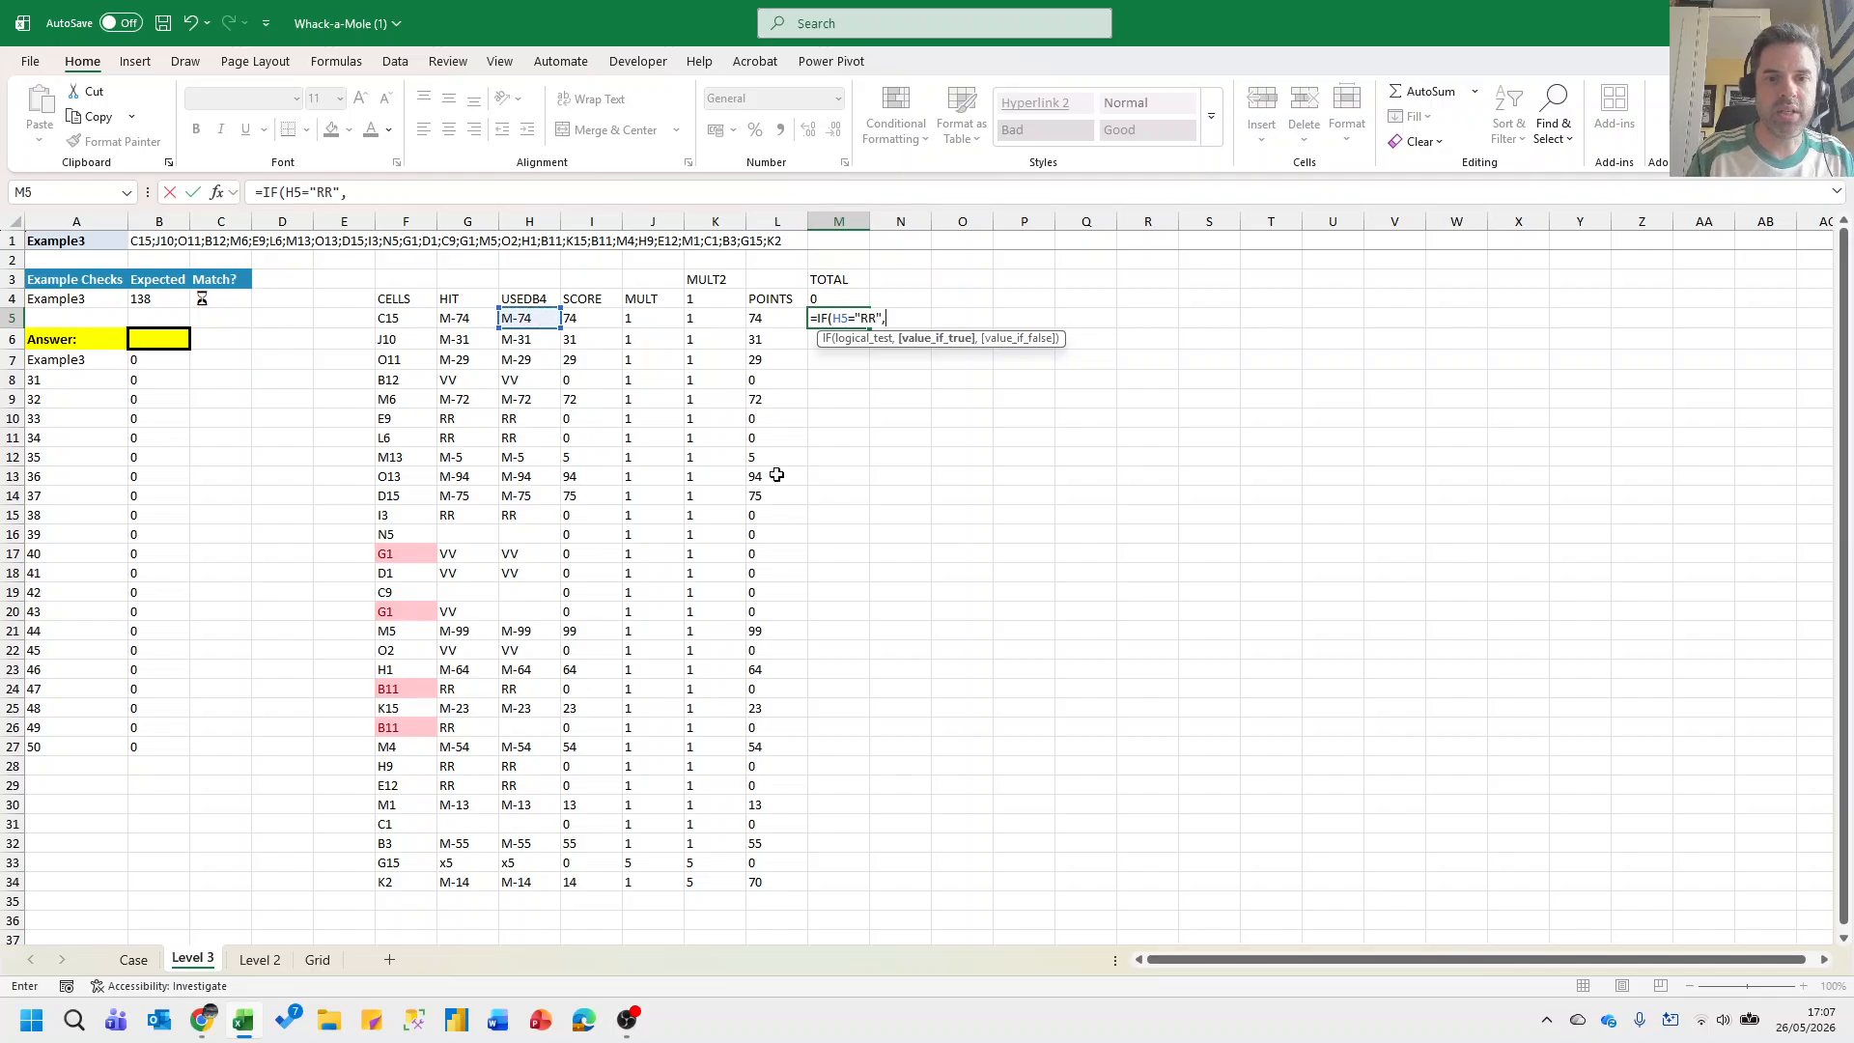
text(0,)
key(Up)
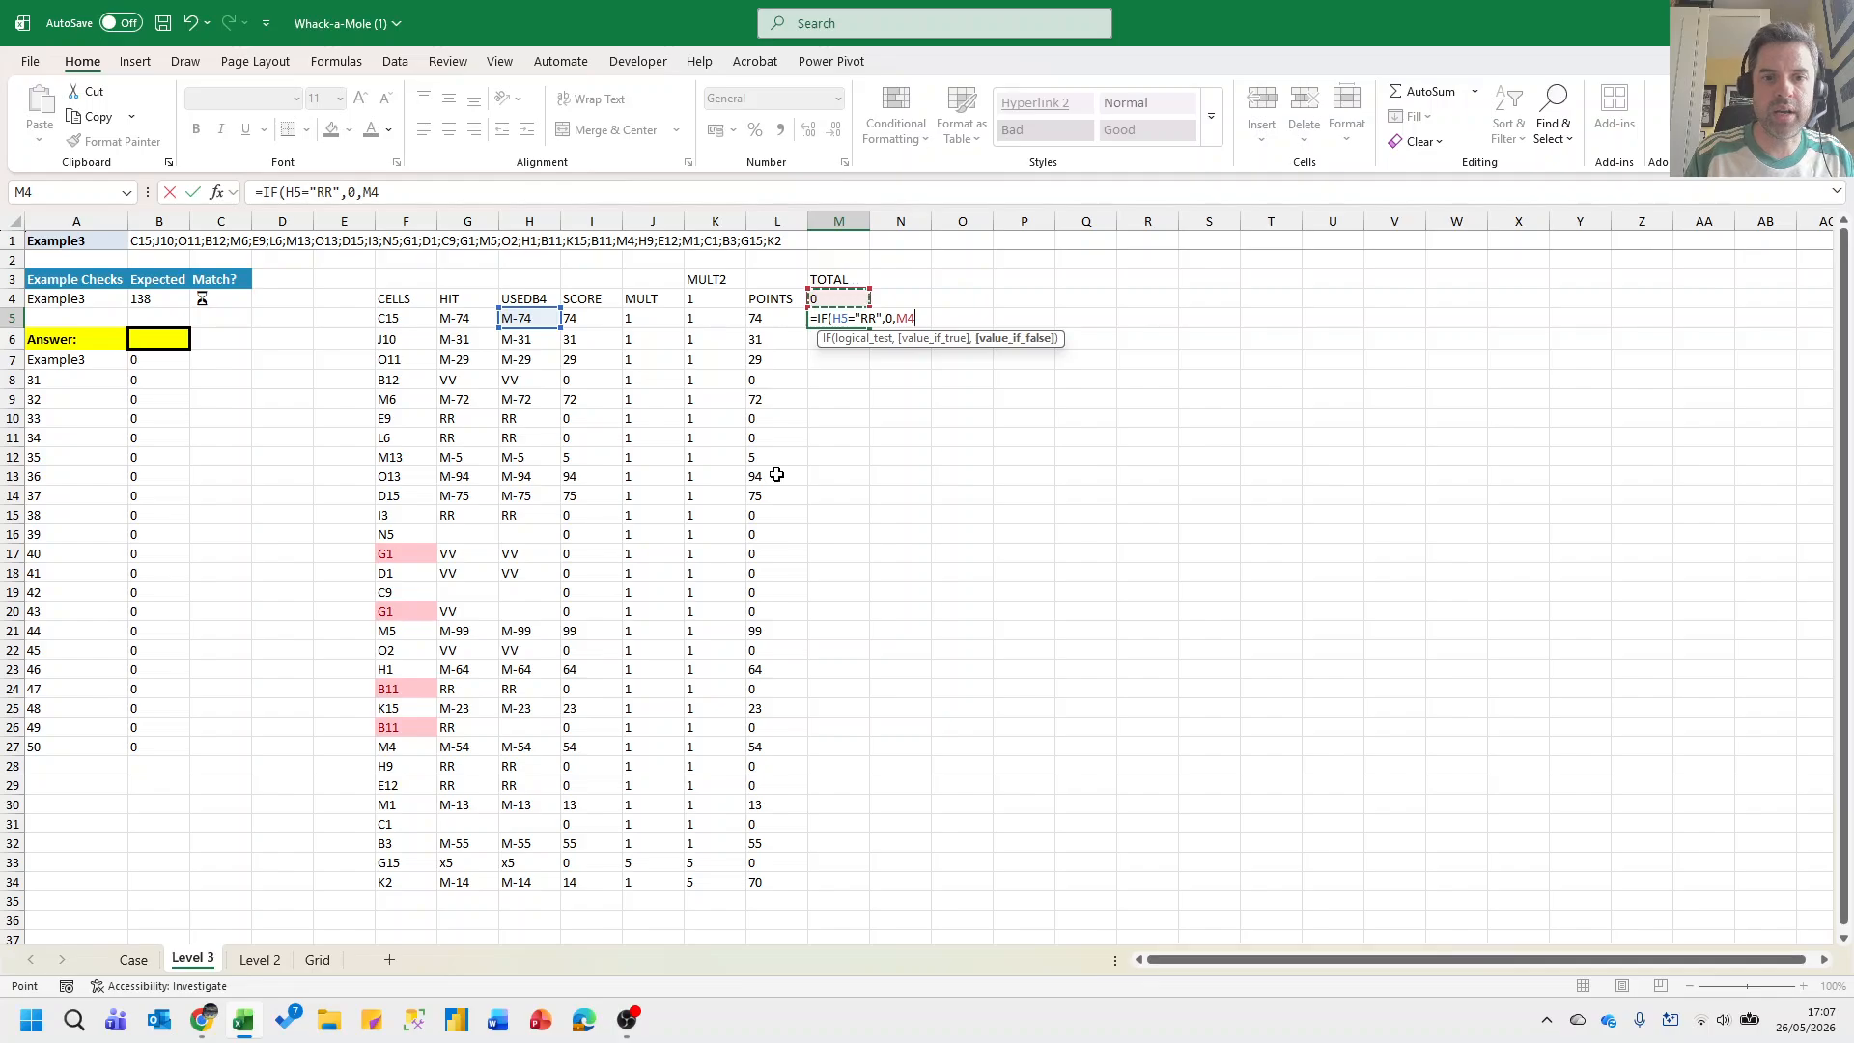
text(+)
key(Left)
key(ctrl+Return)
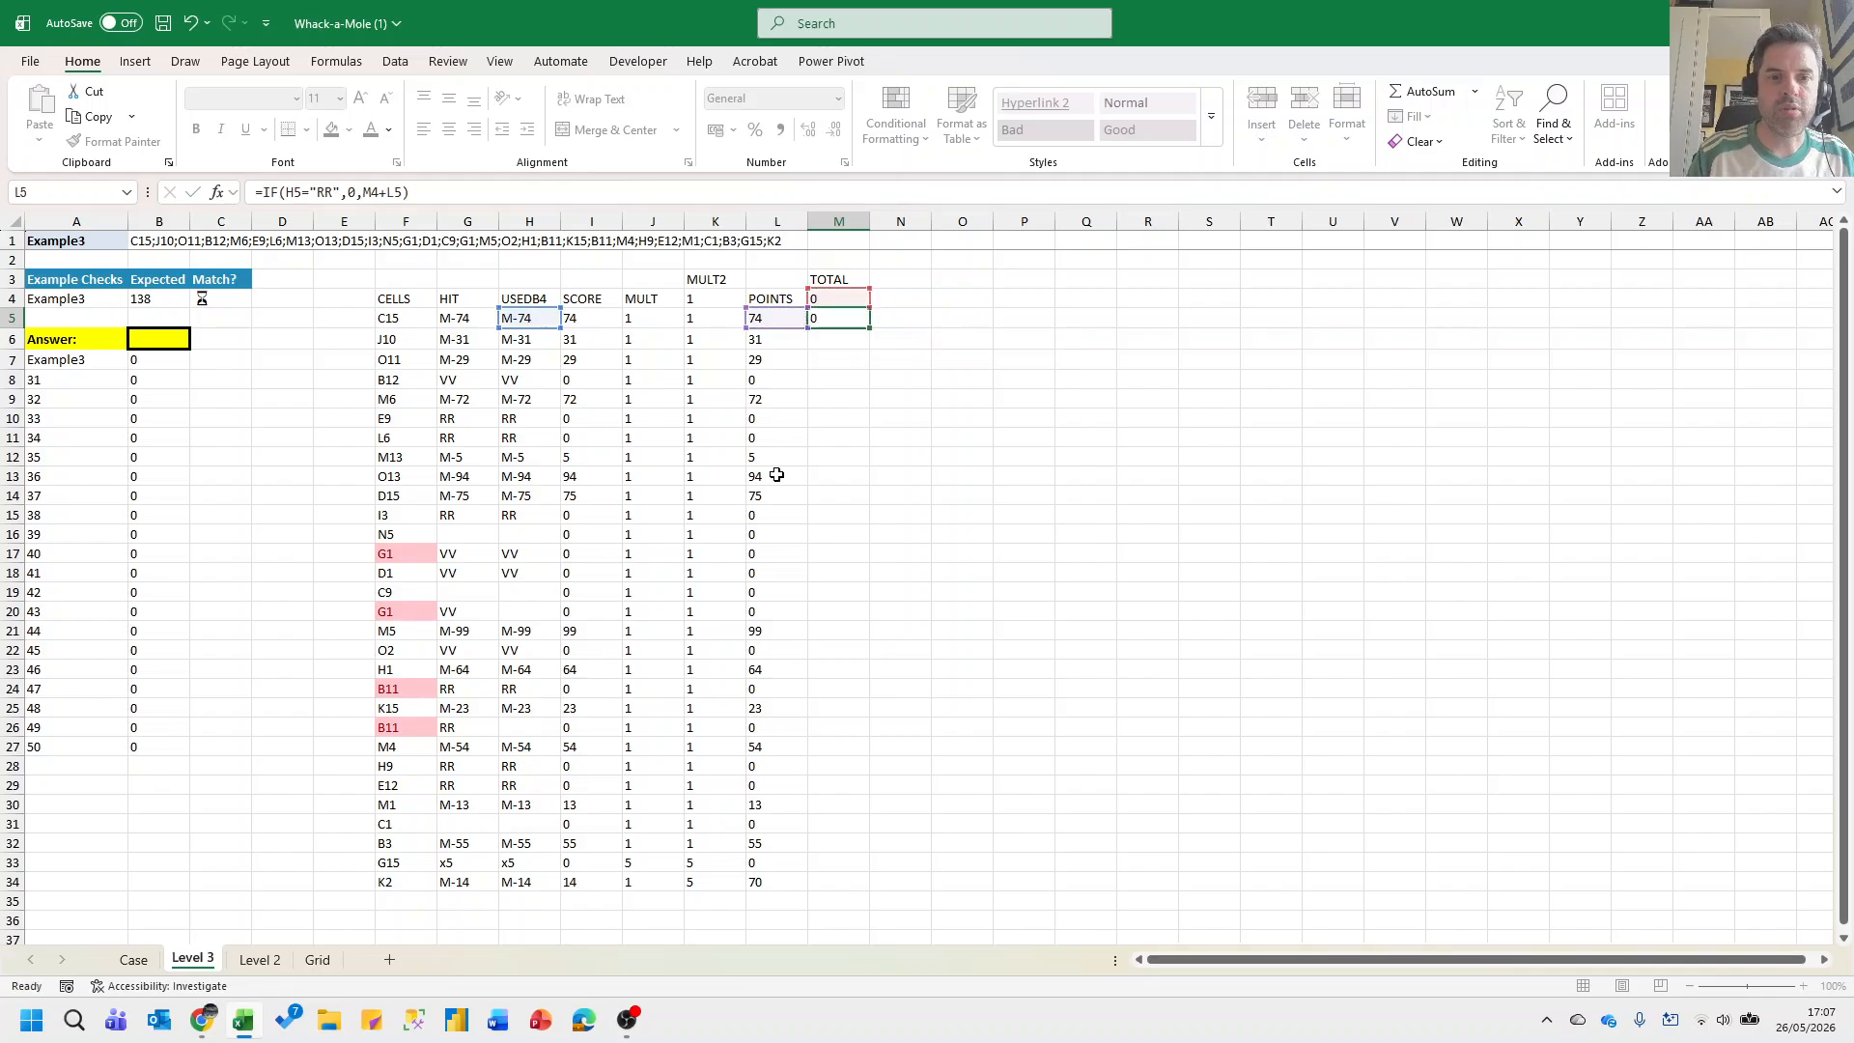
Fill the TOTAL formula from M5 down to M34 and make the final total in M34 bold.
key(ctrl+Left)
key(ctrl+Right)
key(Left)
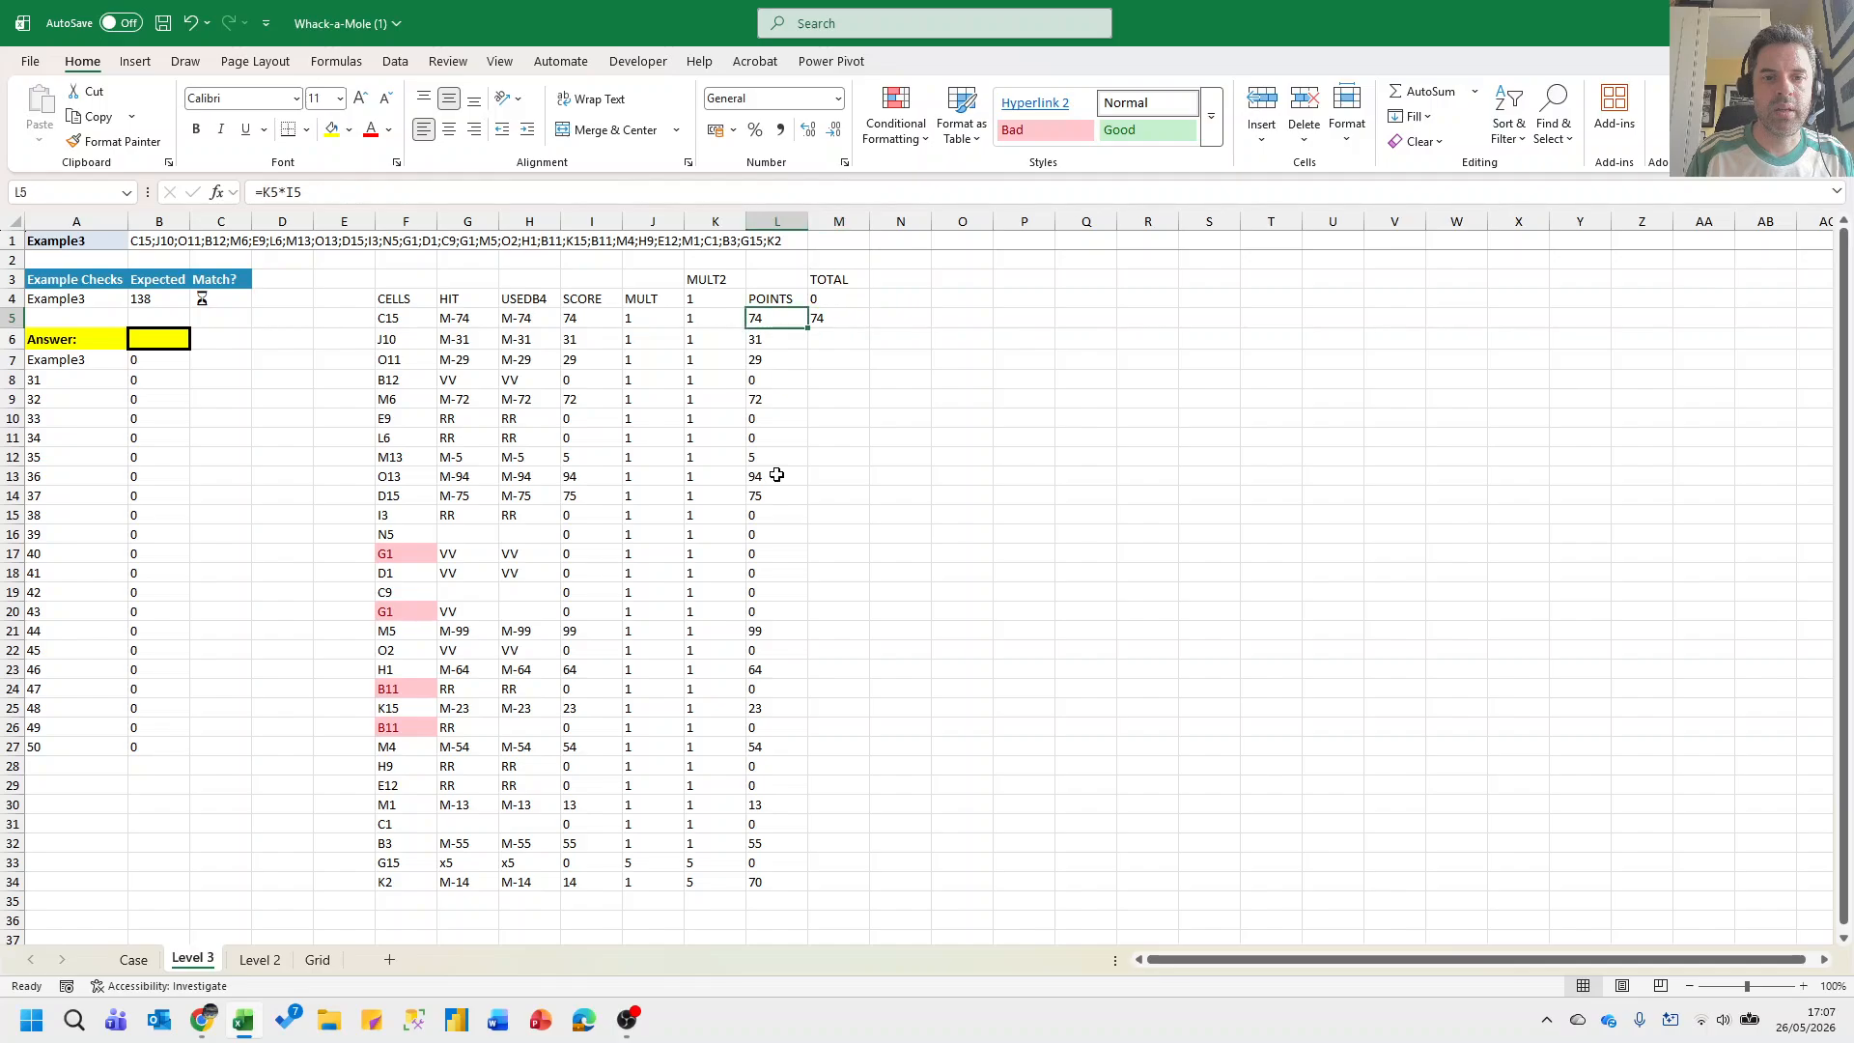
key(ctrl+Down)
key(Right)
key(ctrl+shift+Up)
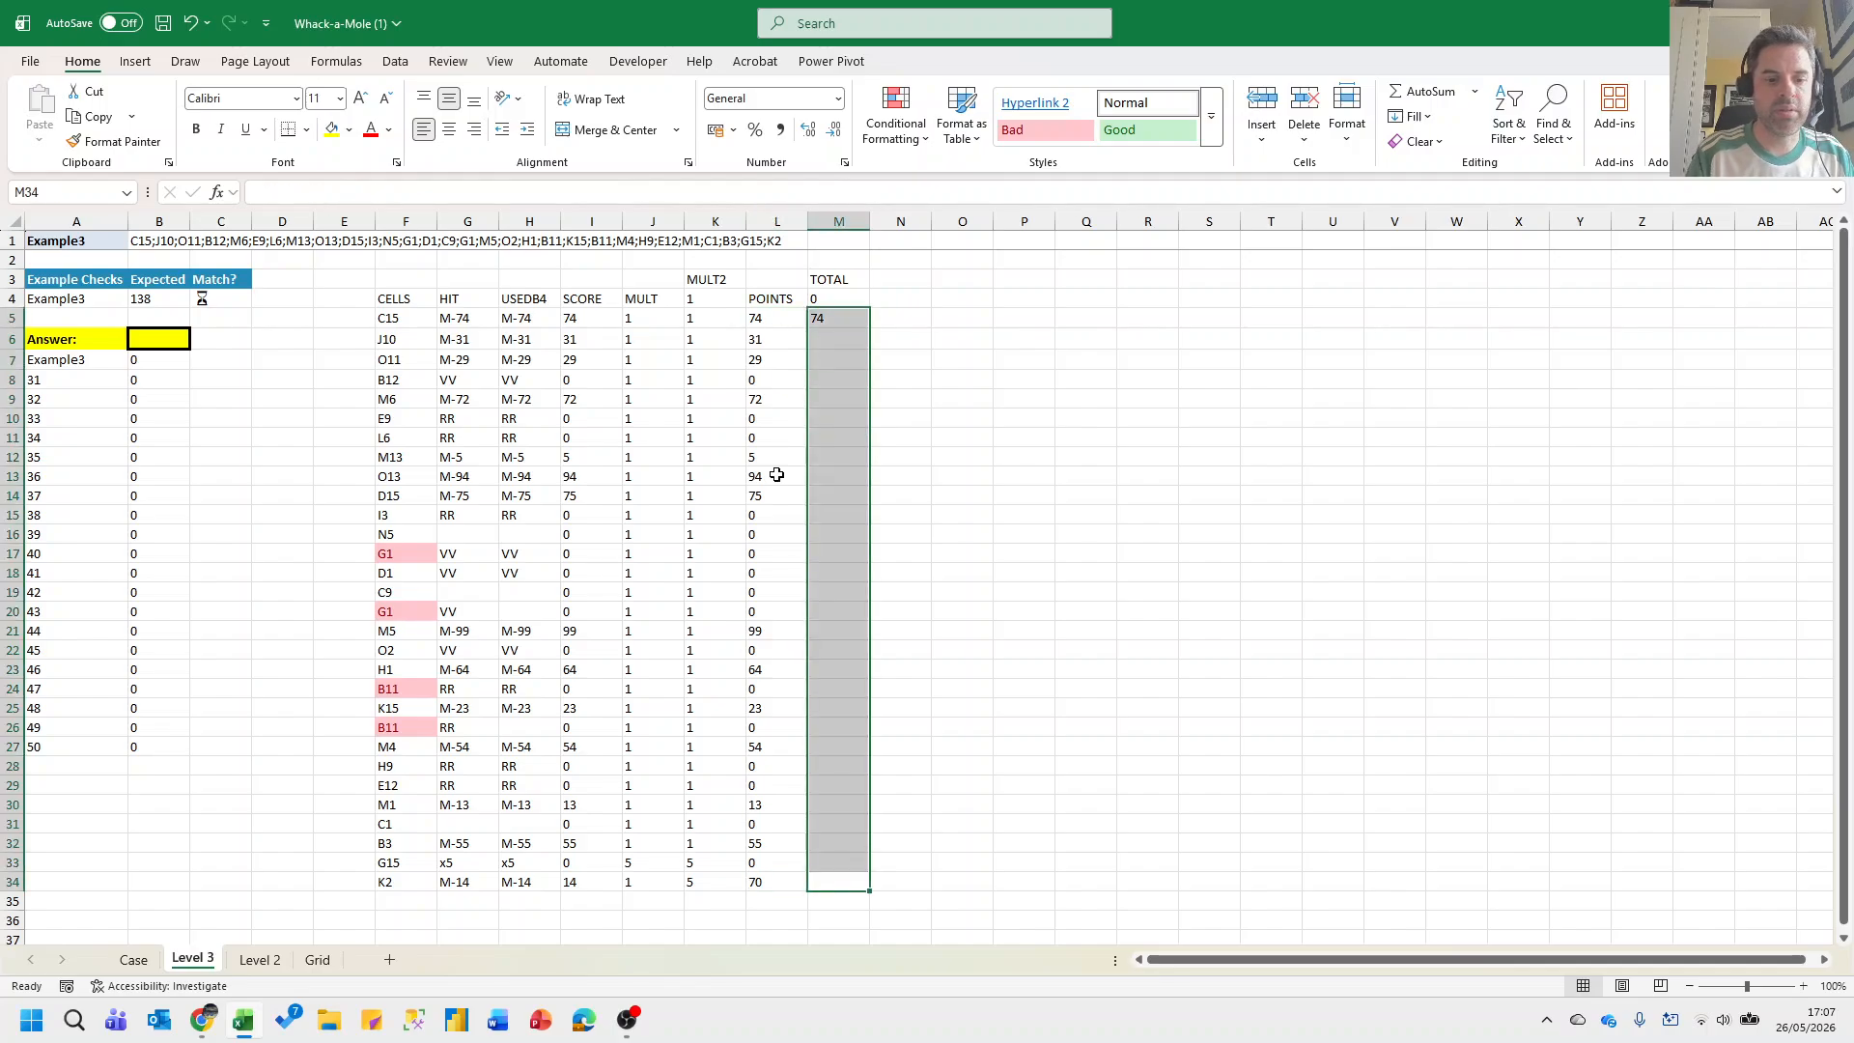
key(ctrl+d)
key(Down)
key(Up)
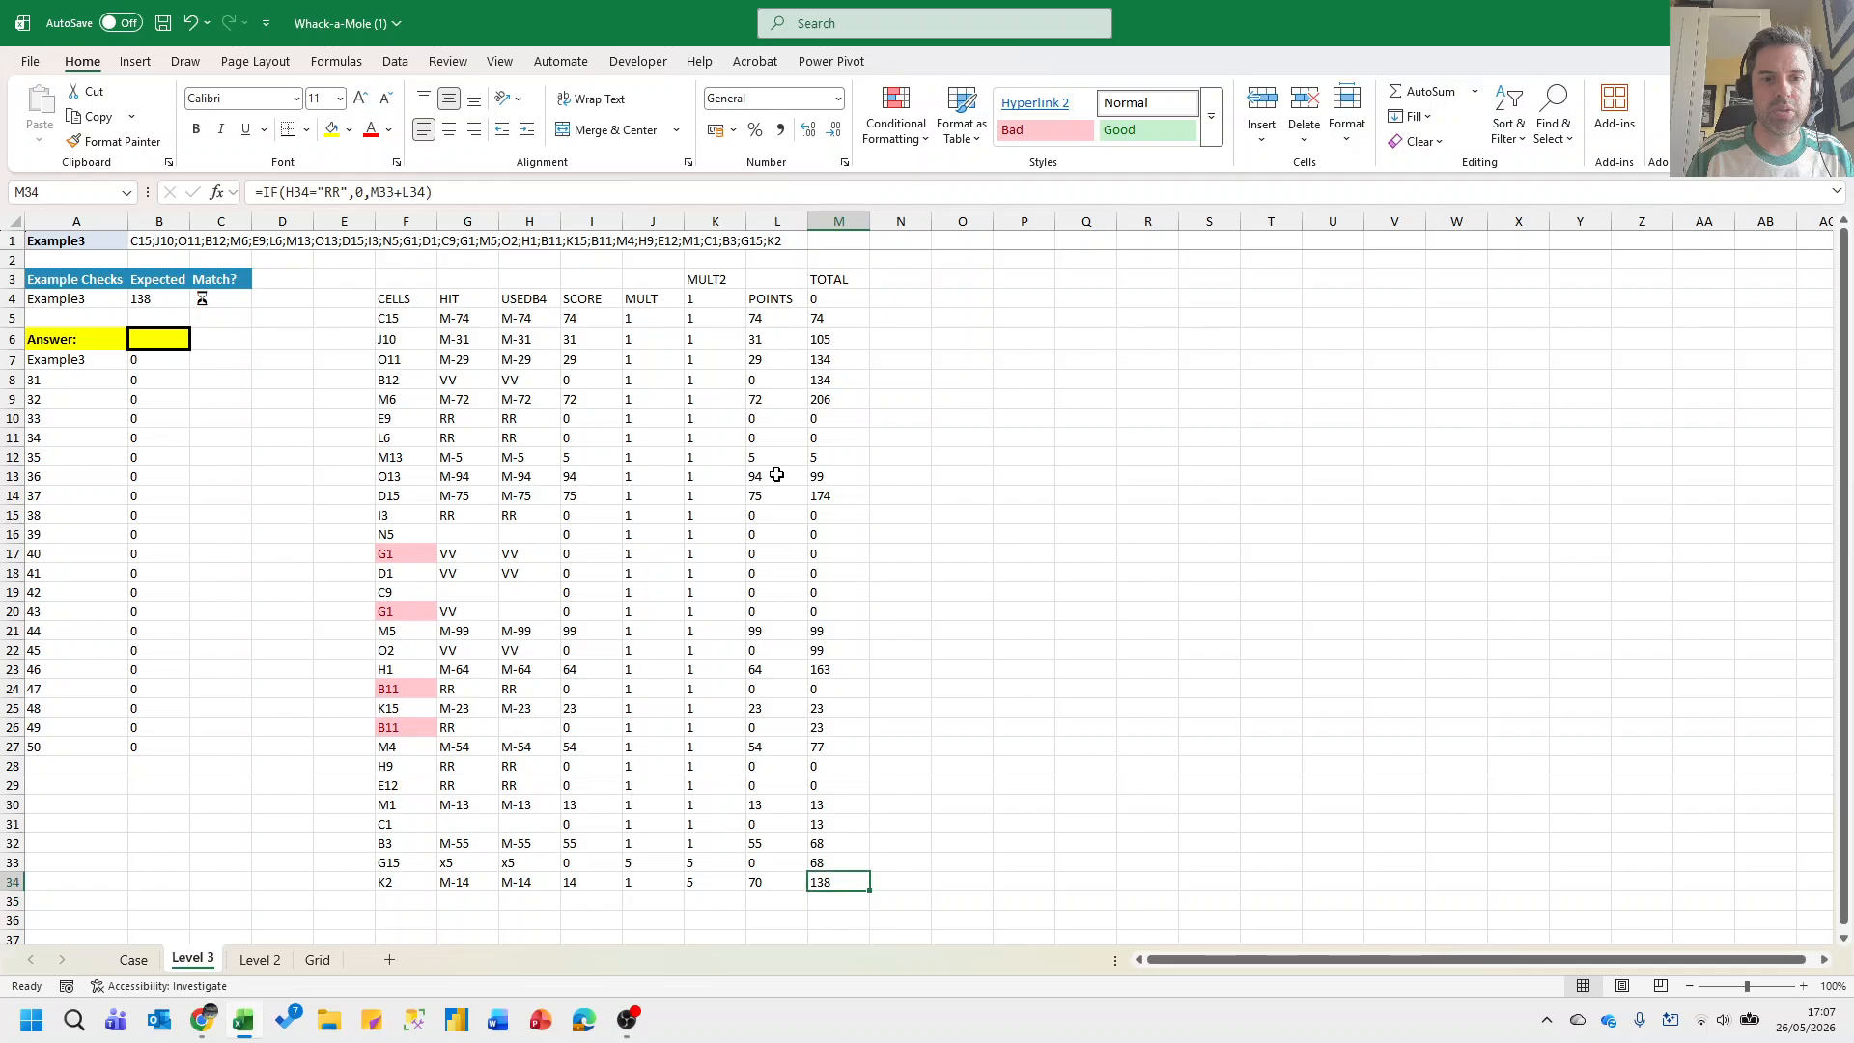
key(ctrl+b)
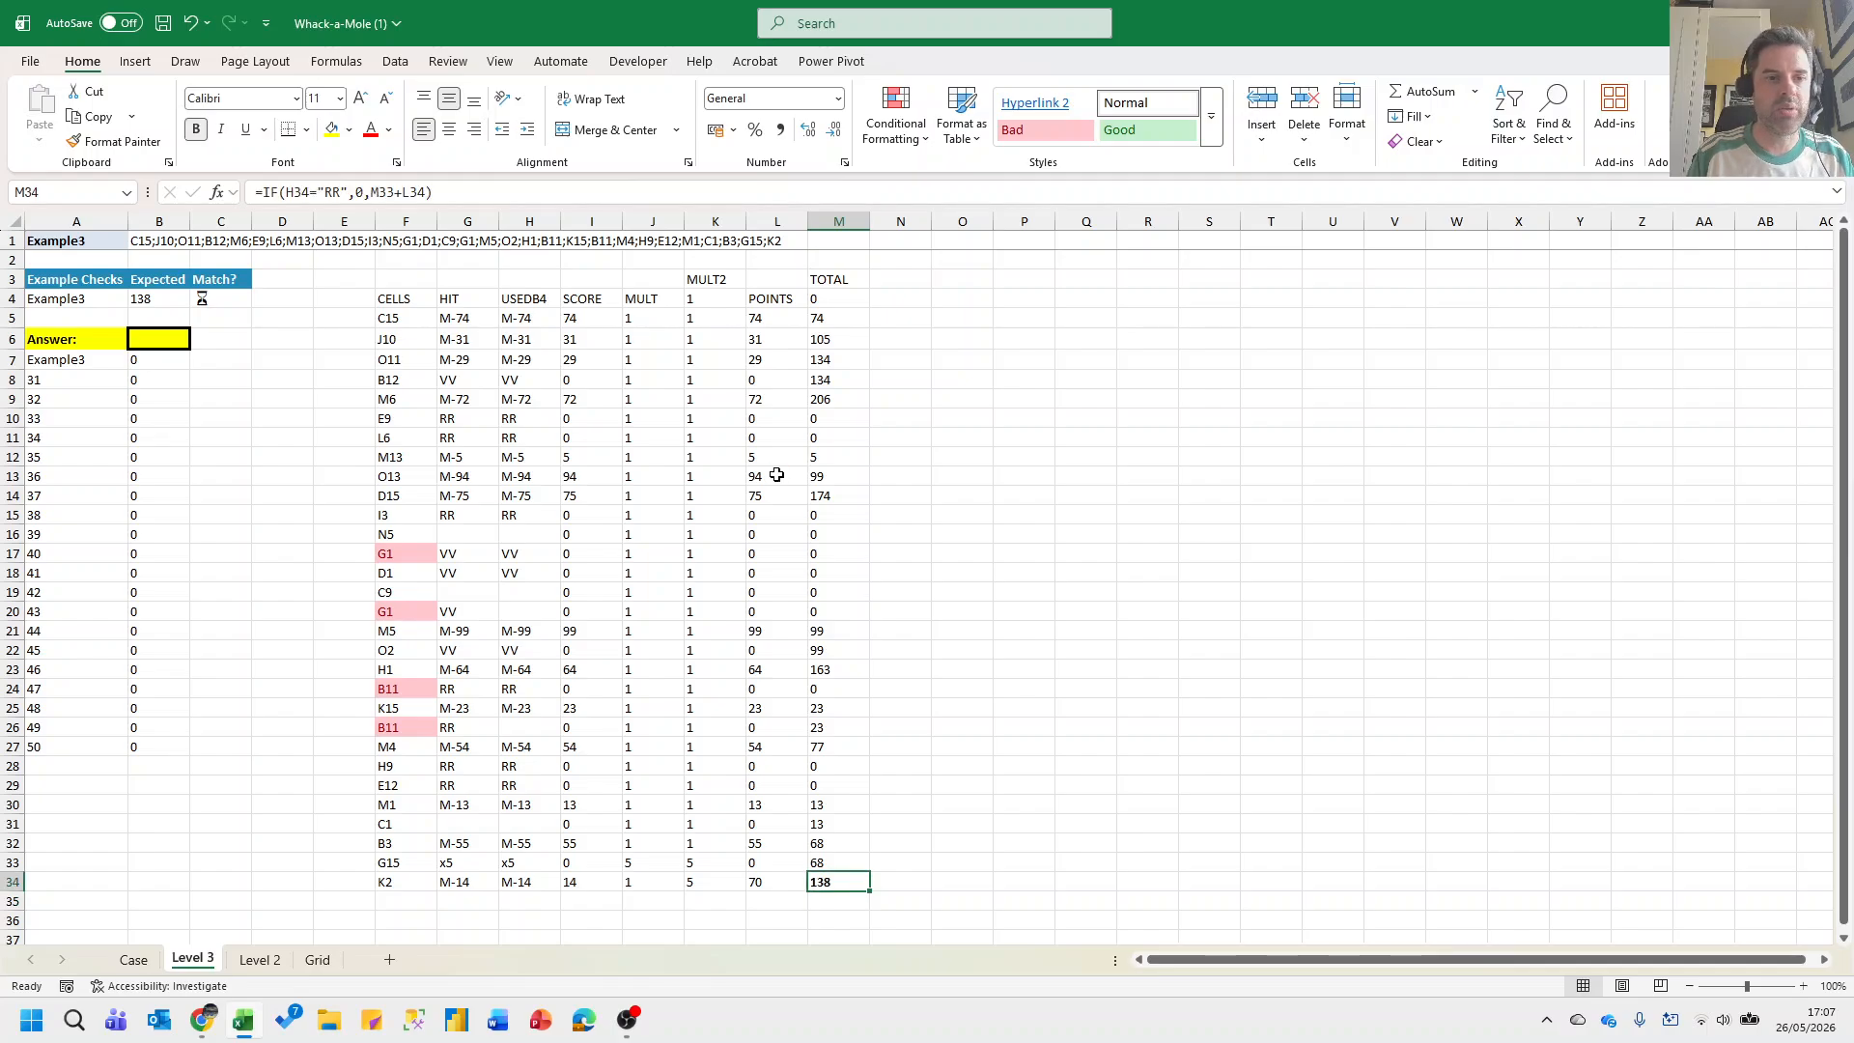
Link the Level 3 Answer cell B6 to the final running total with =M34.
key(ctrl+Up)
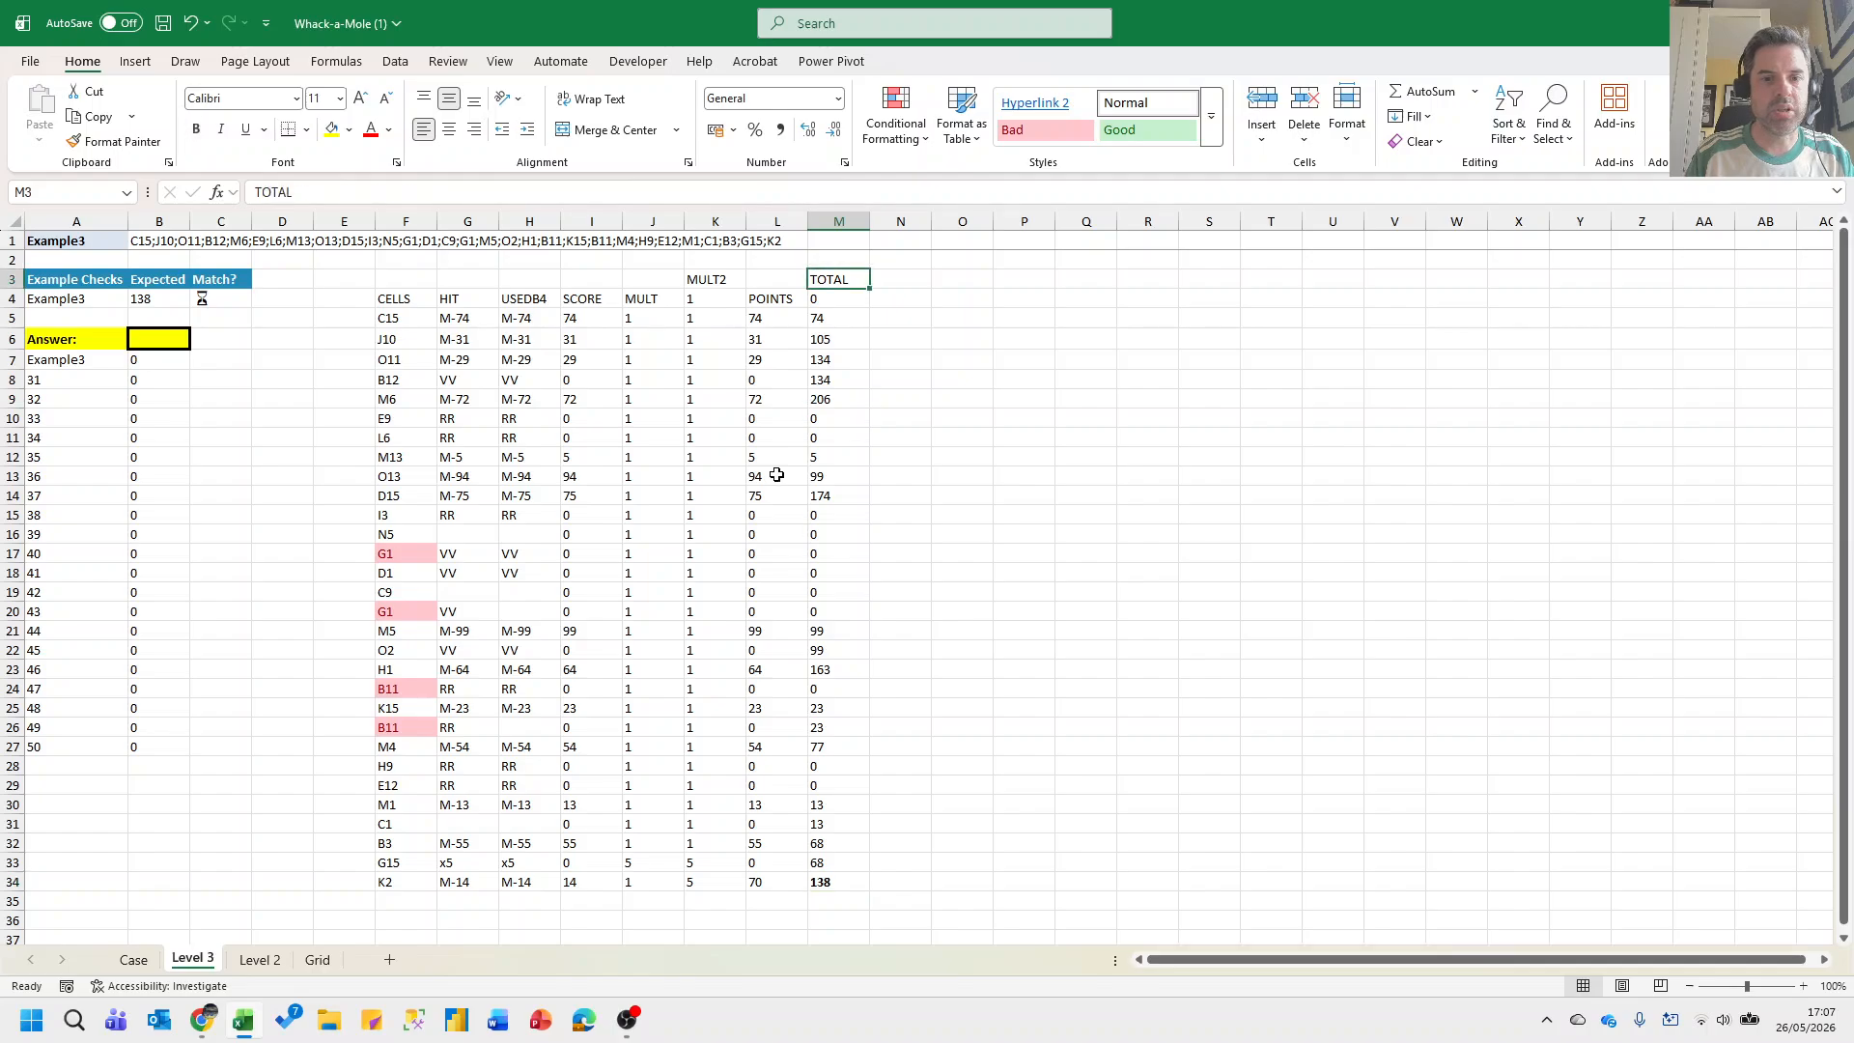
key(Down)
key(Down)
key(Down)
key(Left)
key(ctrl+Left)
key(ctrl+Left)
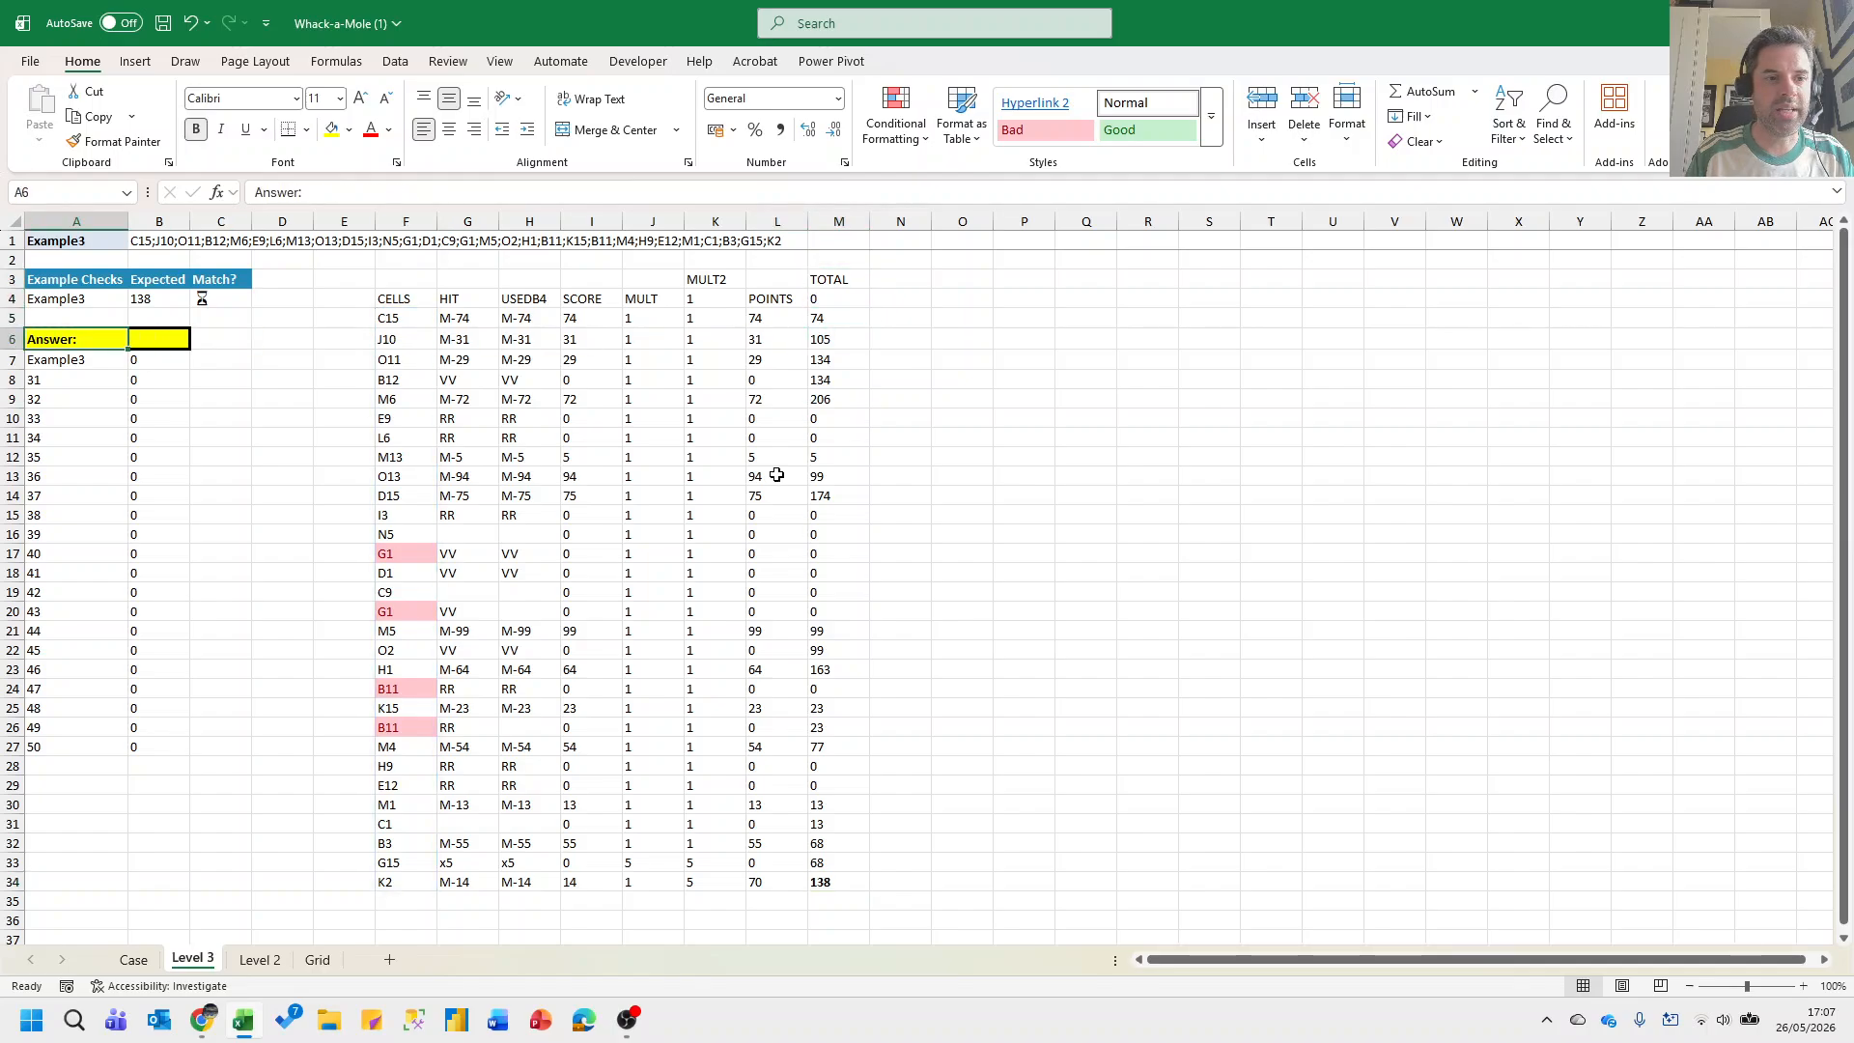
key(Right)
text(=)
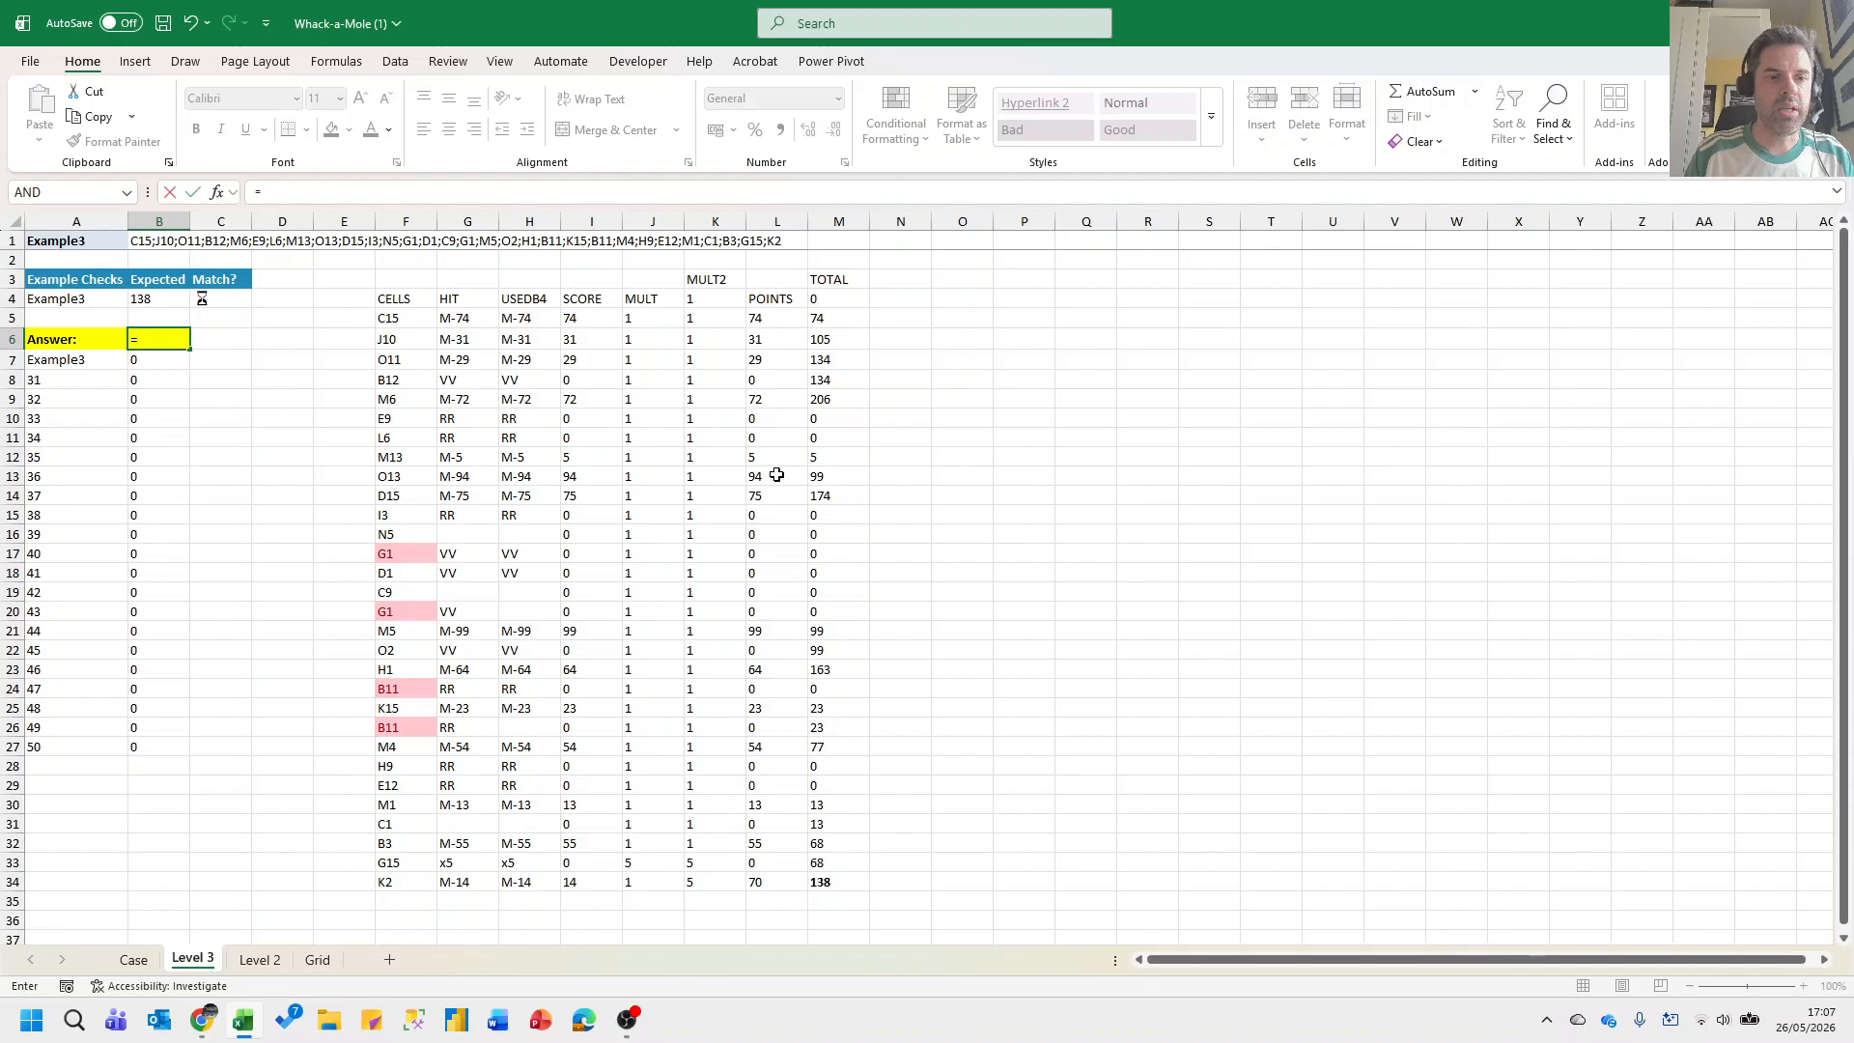
key(ctrl+Right)
key(ctrl+Right)
key(ctrl+Down)
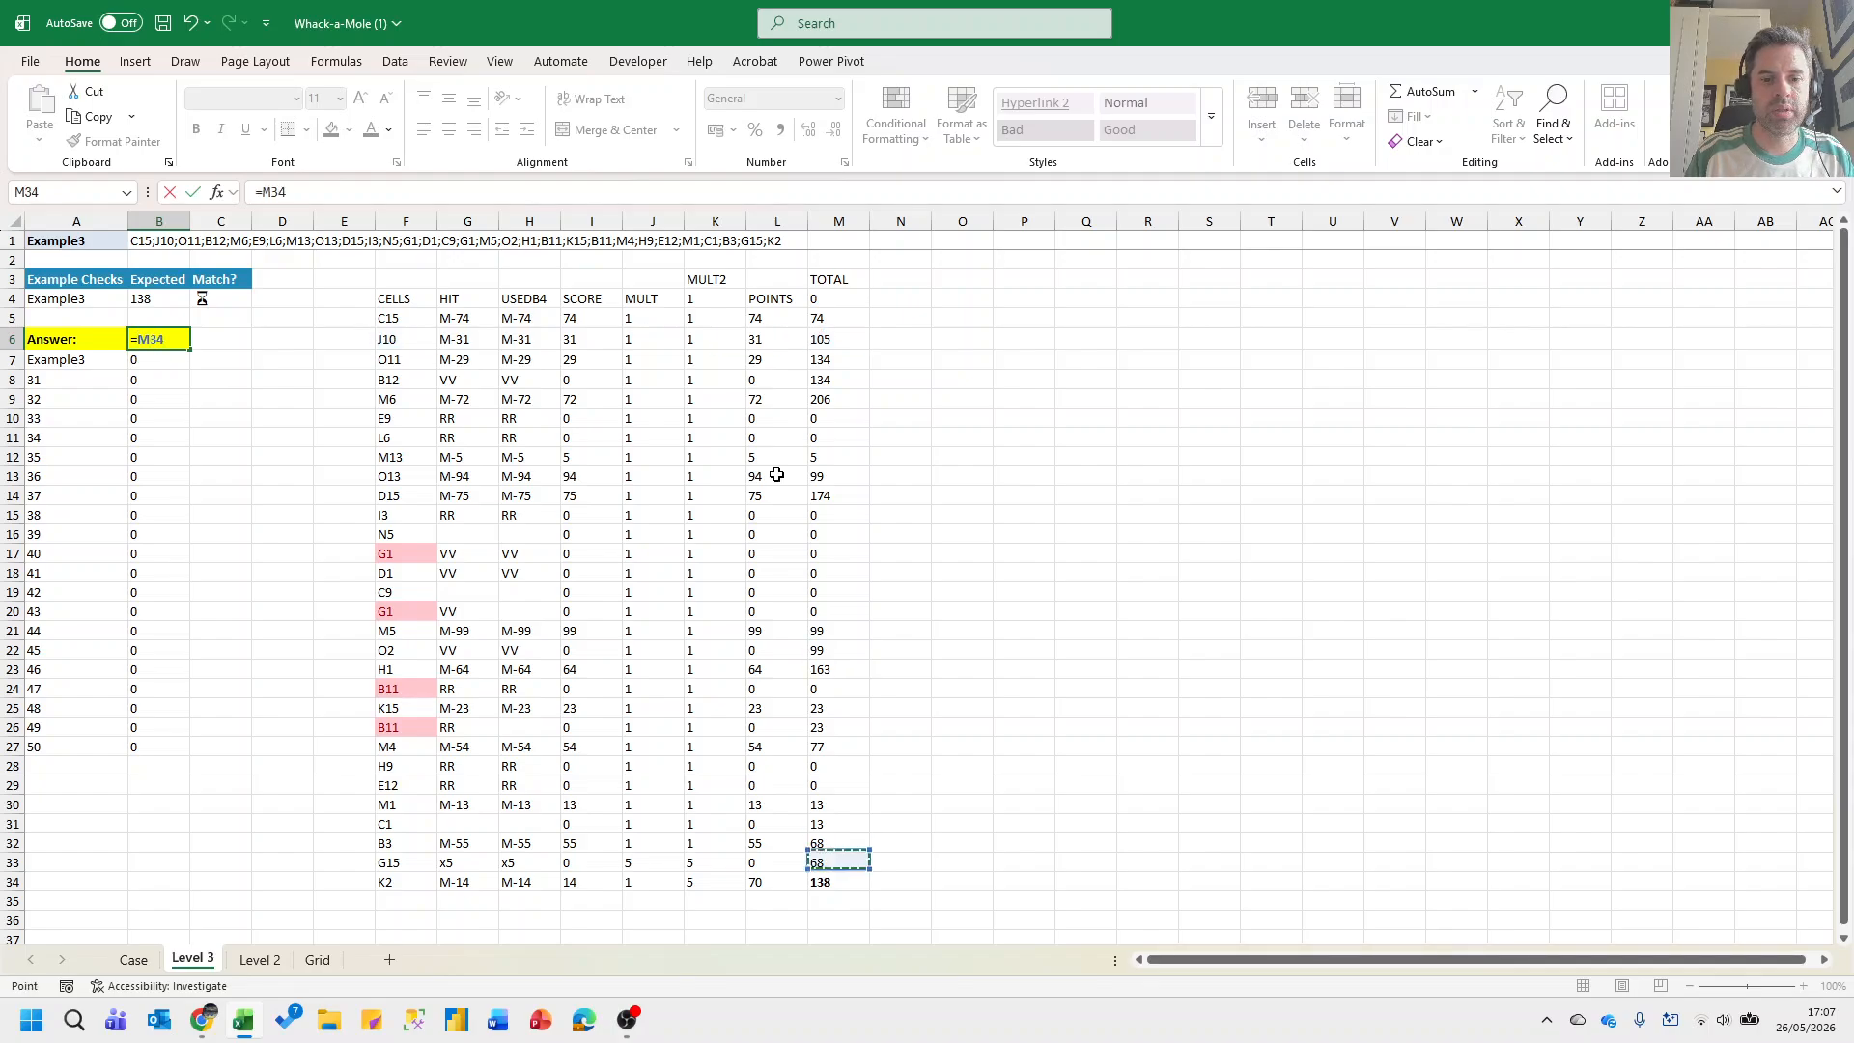
key(Return)
Copy the game 31 to 50 results from B8:B27 and paste them into the Level 3 answers on the Excel Esports page in Chrome.
key(Down)
key(ctrl+shift+Down)
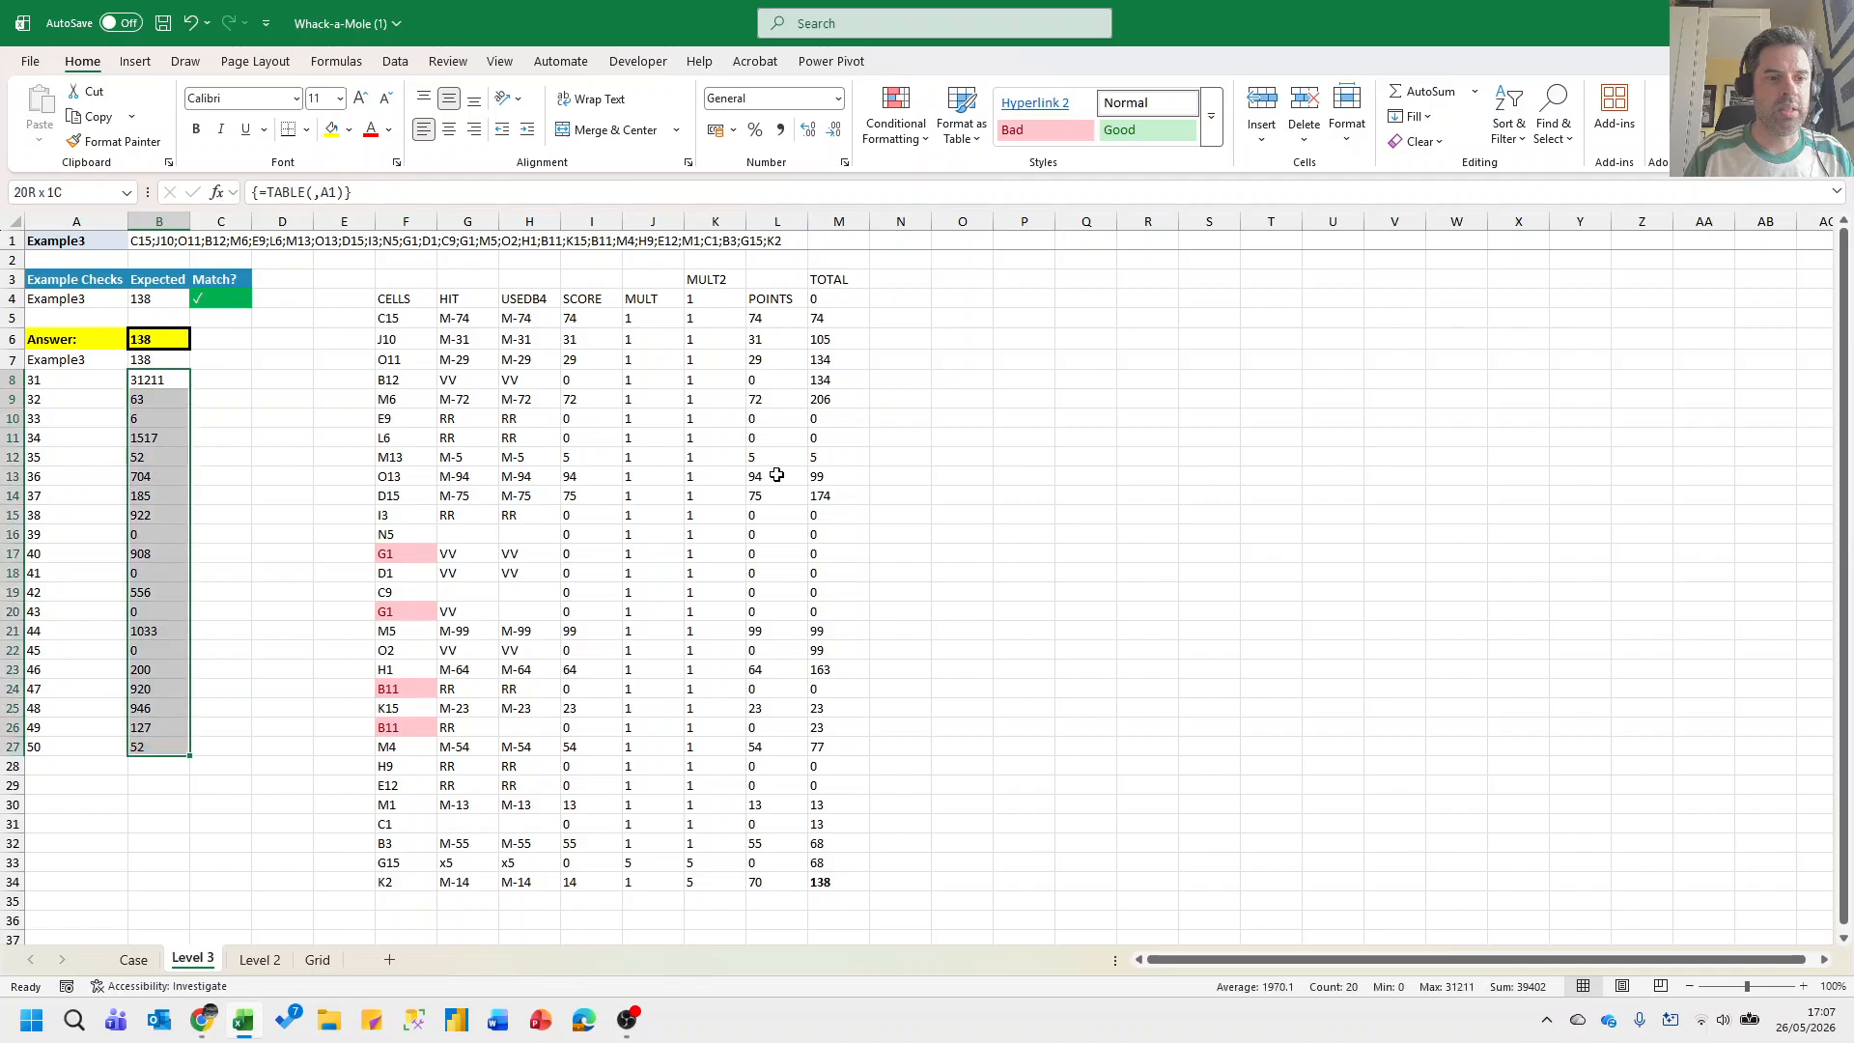
key(ctrl+c)
key(alt+Tab)
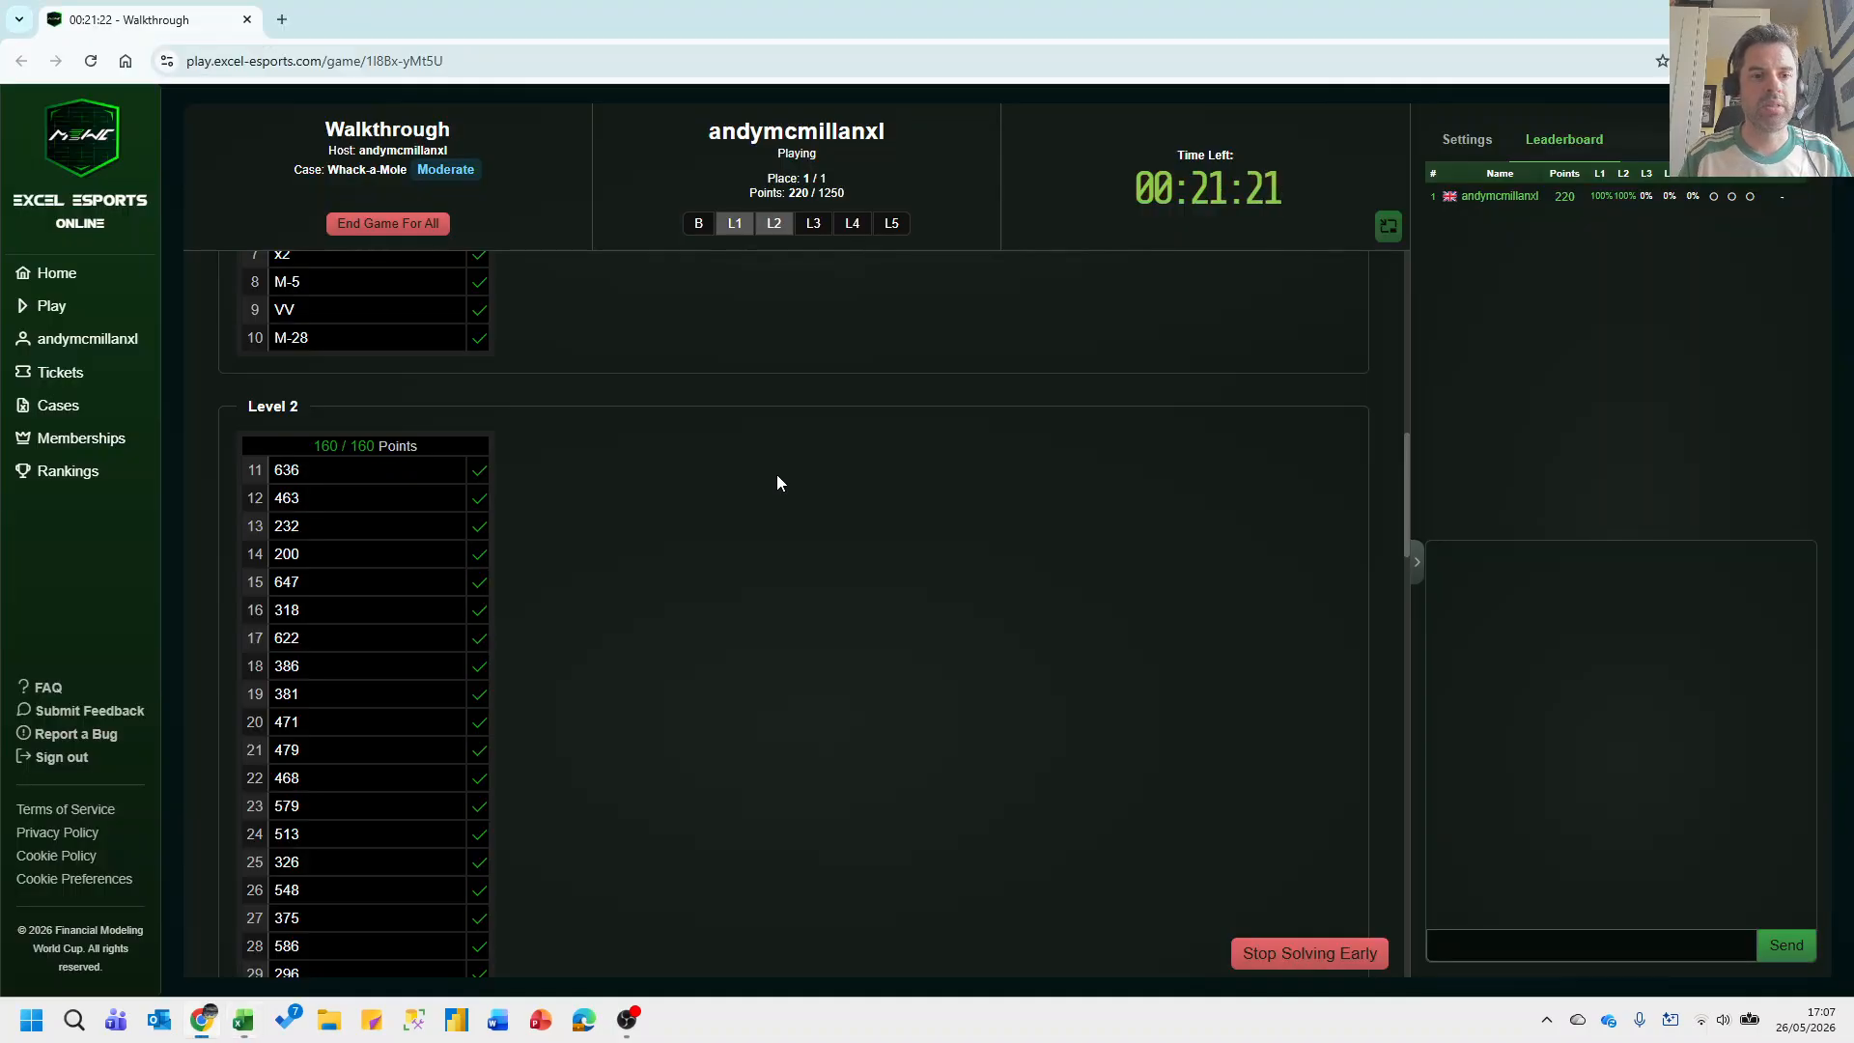
scroll(506, 563, down, 7)
click(304, 451)
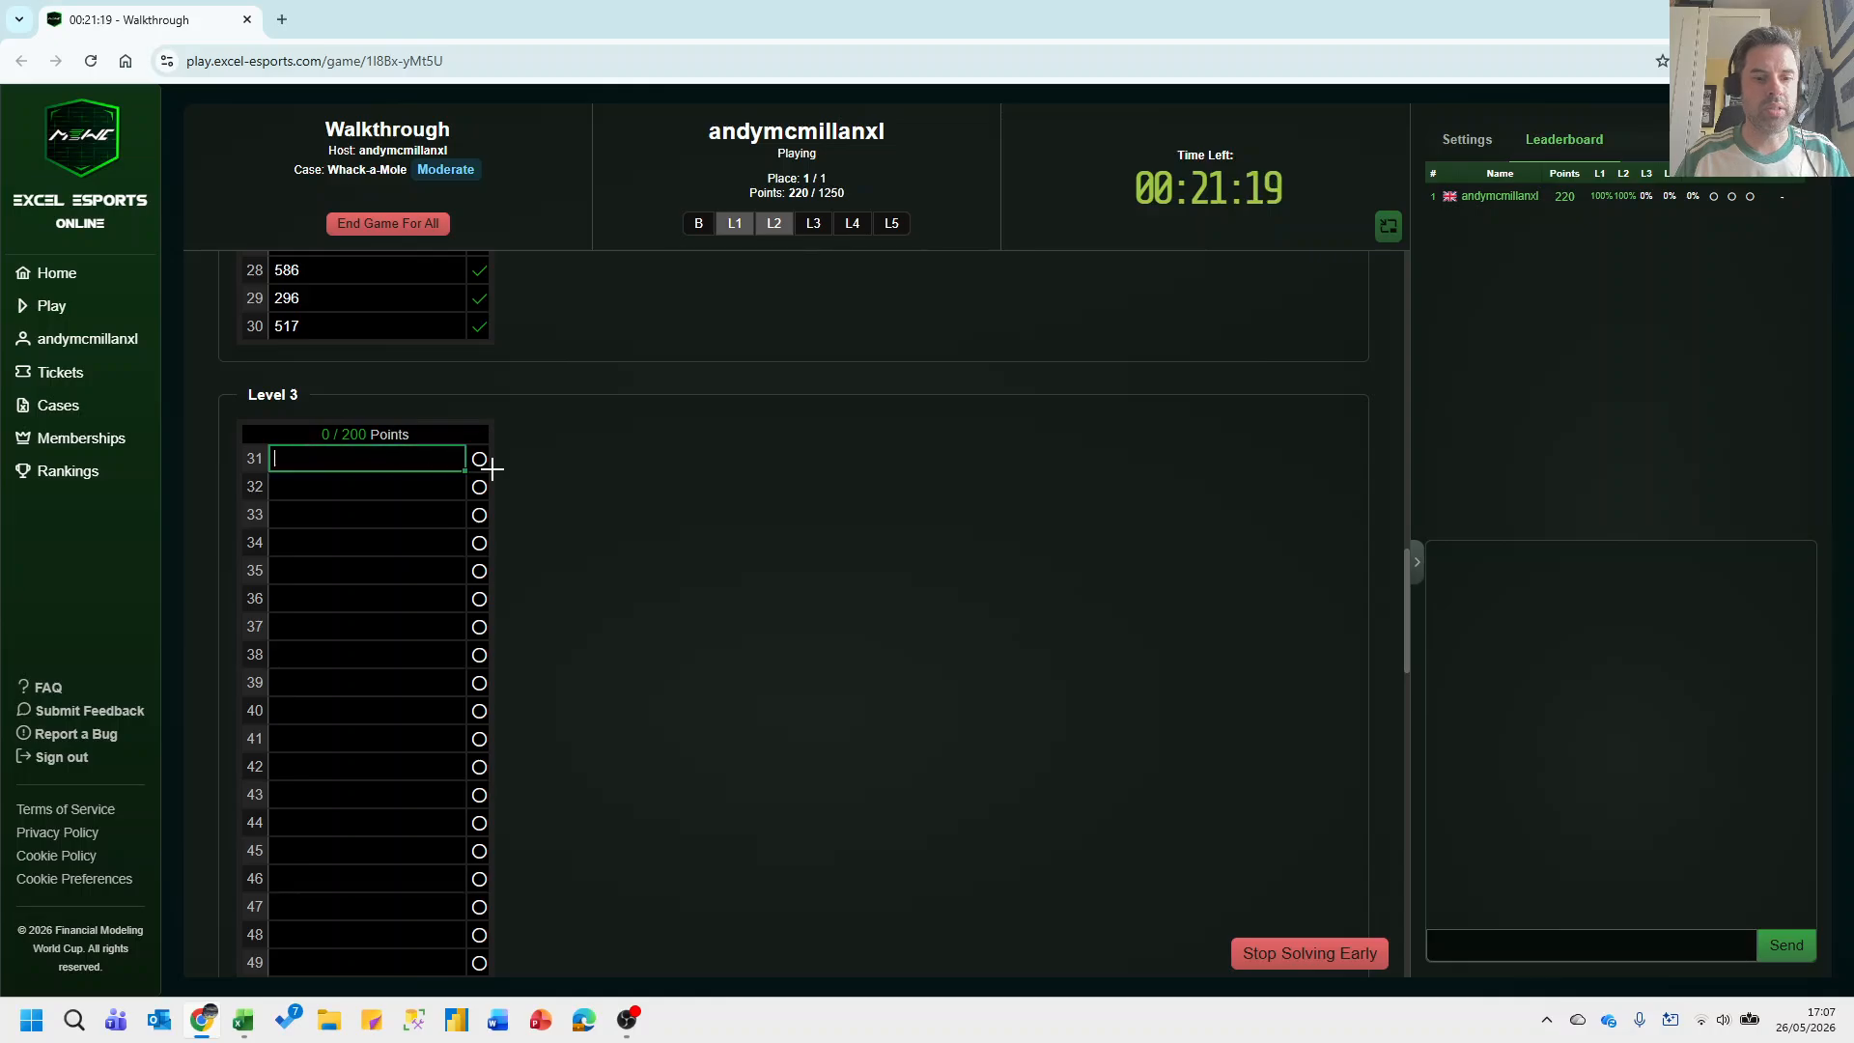
key(ctrl+v)
Switch back to Excel and view the Level 4 question and its cell hit lists on the Case sheet.
key(alt+Tab)
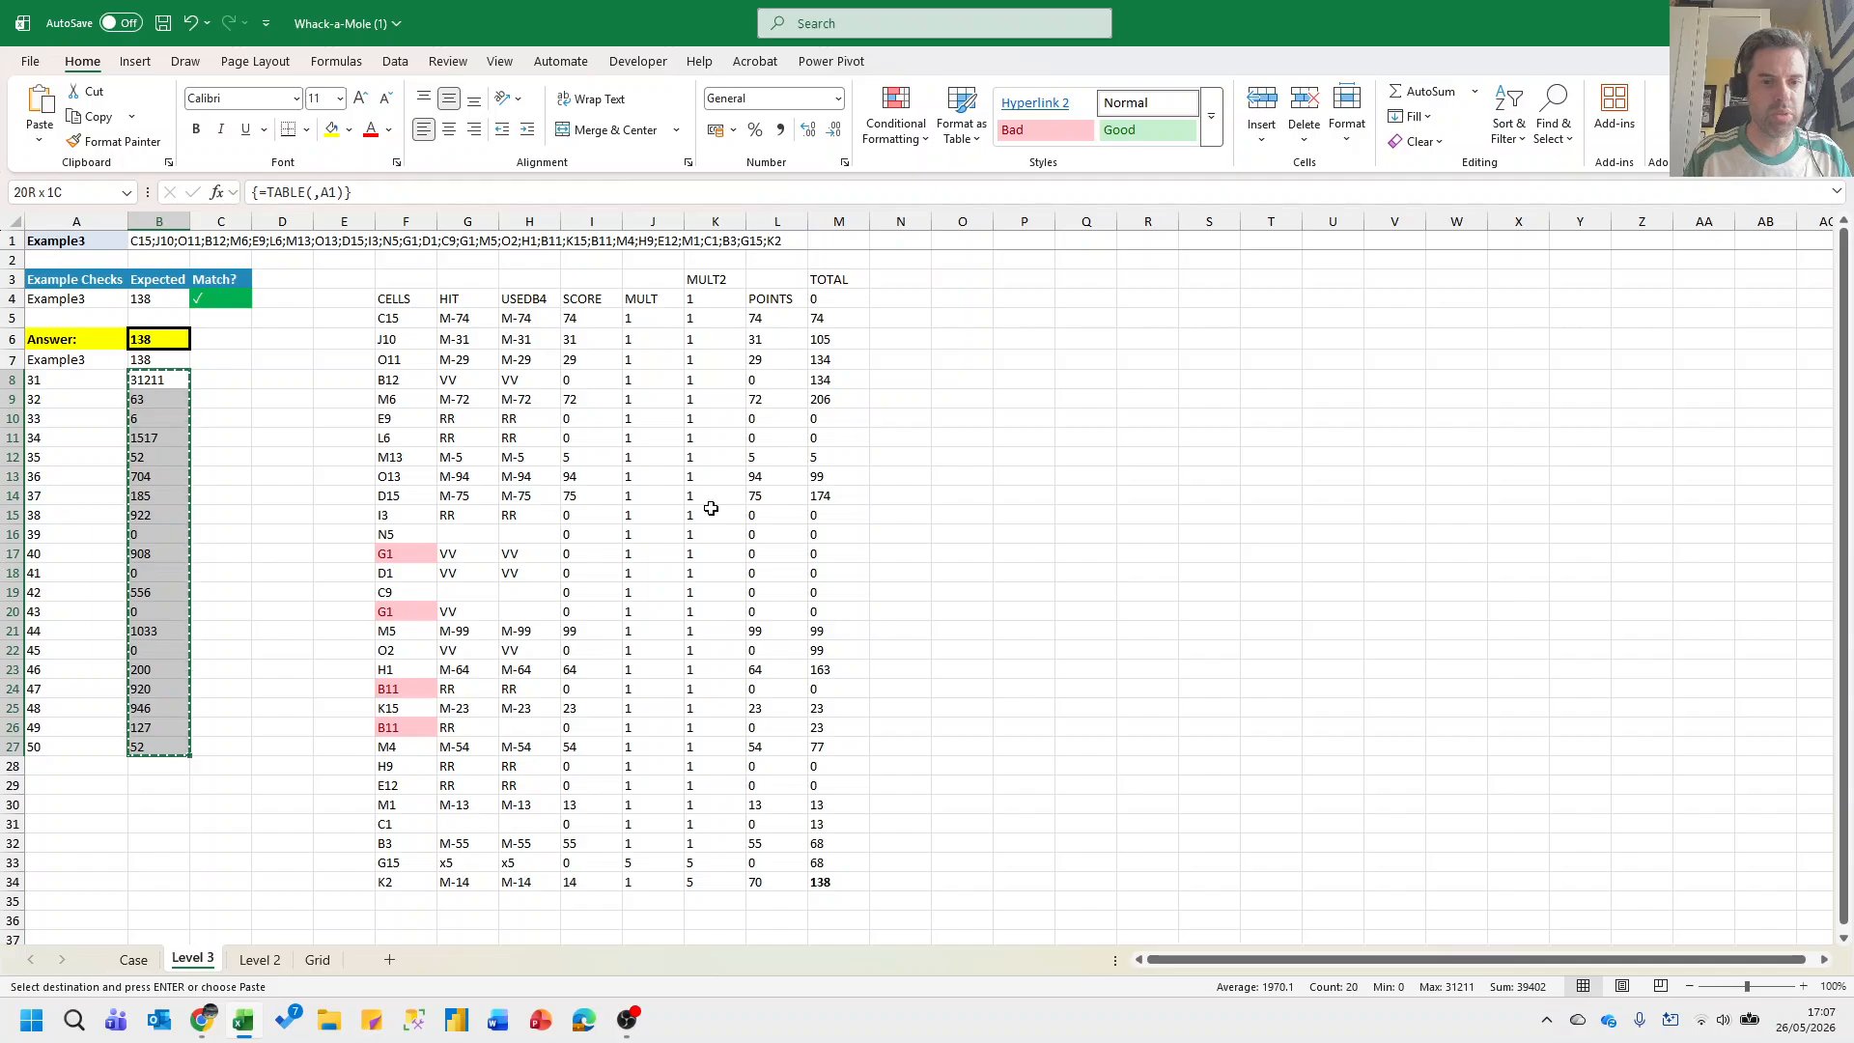
key(ctrl+Page_Up)
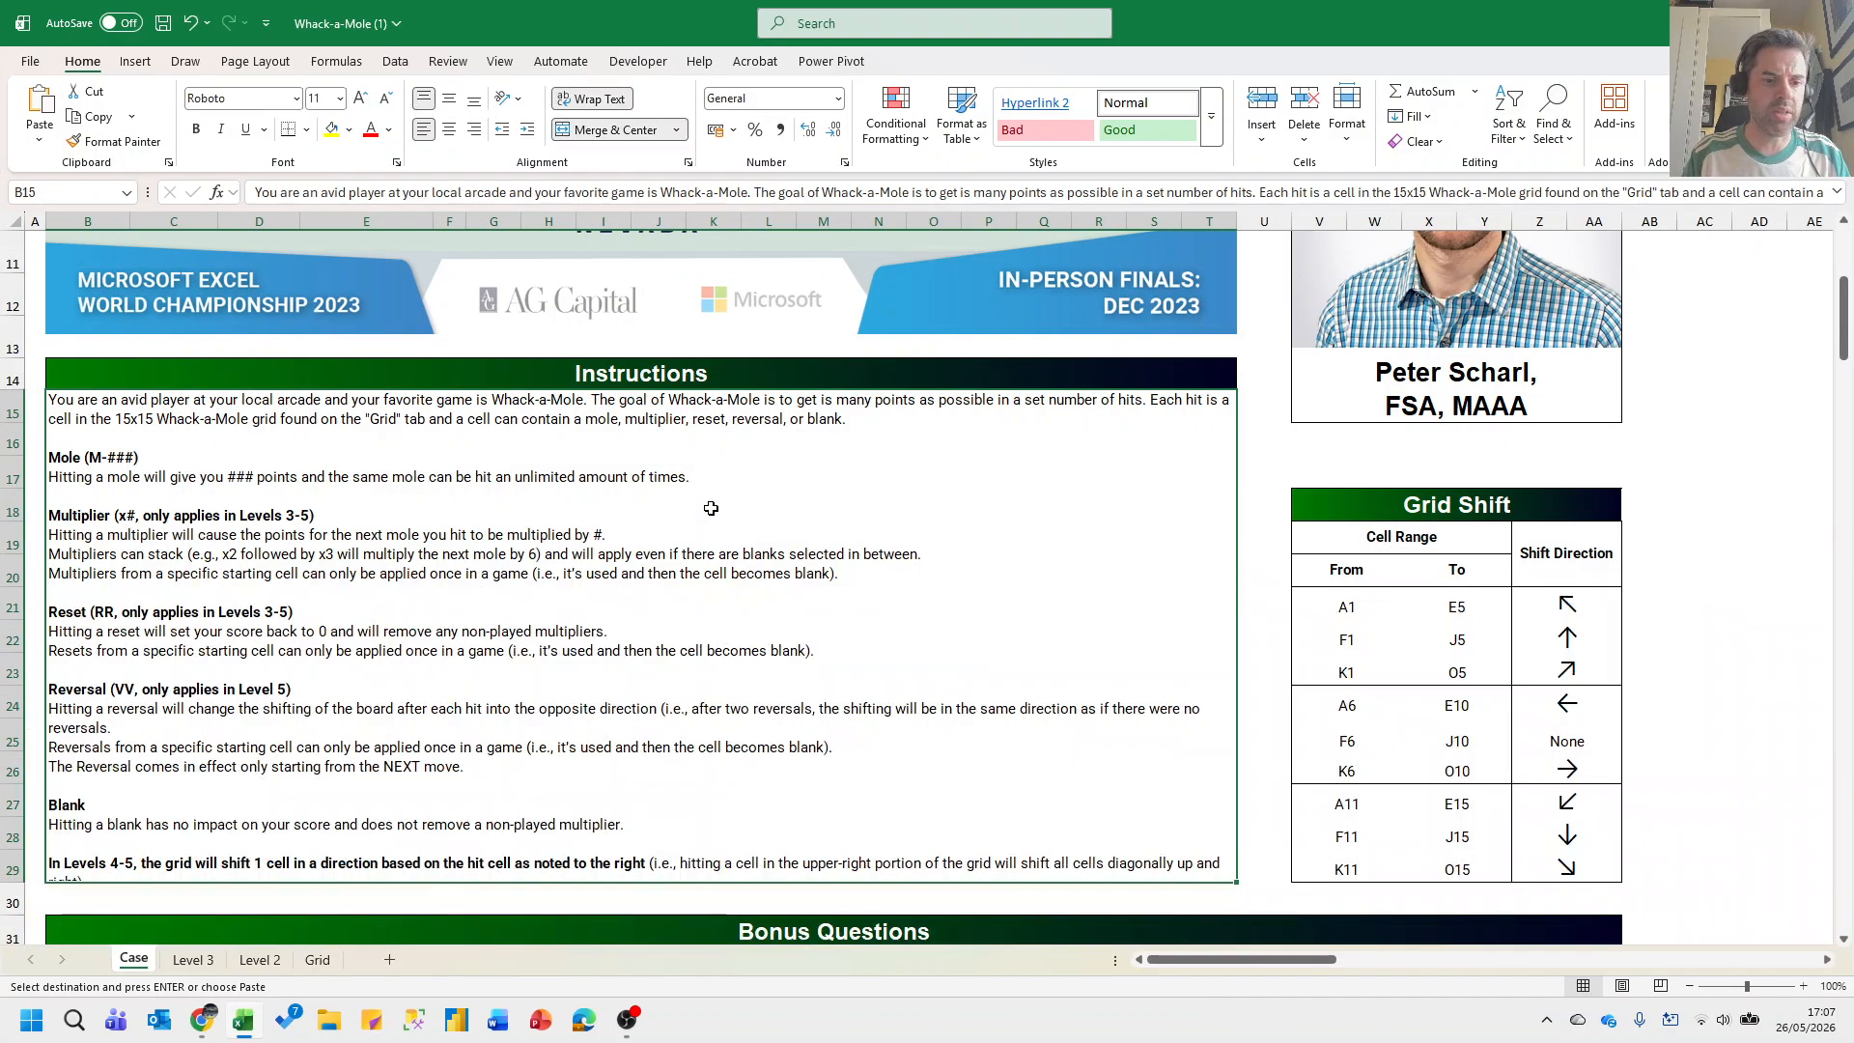
key(Page_Down)
key(Page_Down)
key(Page_Down)
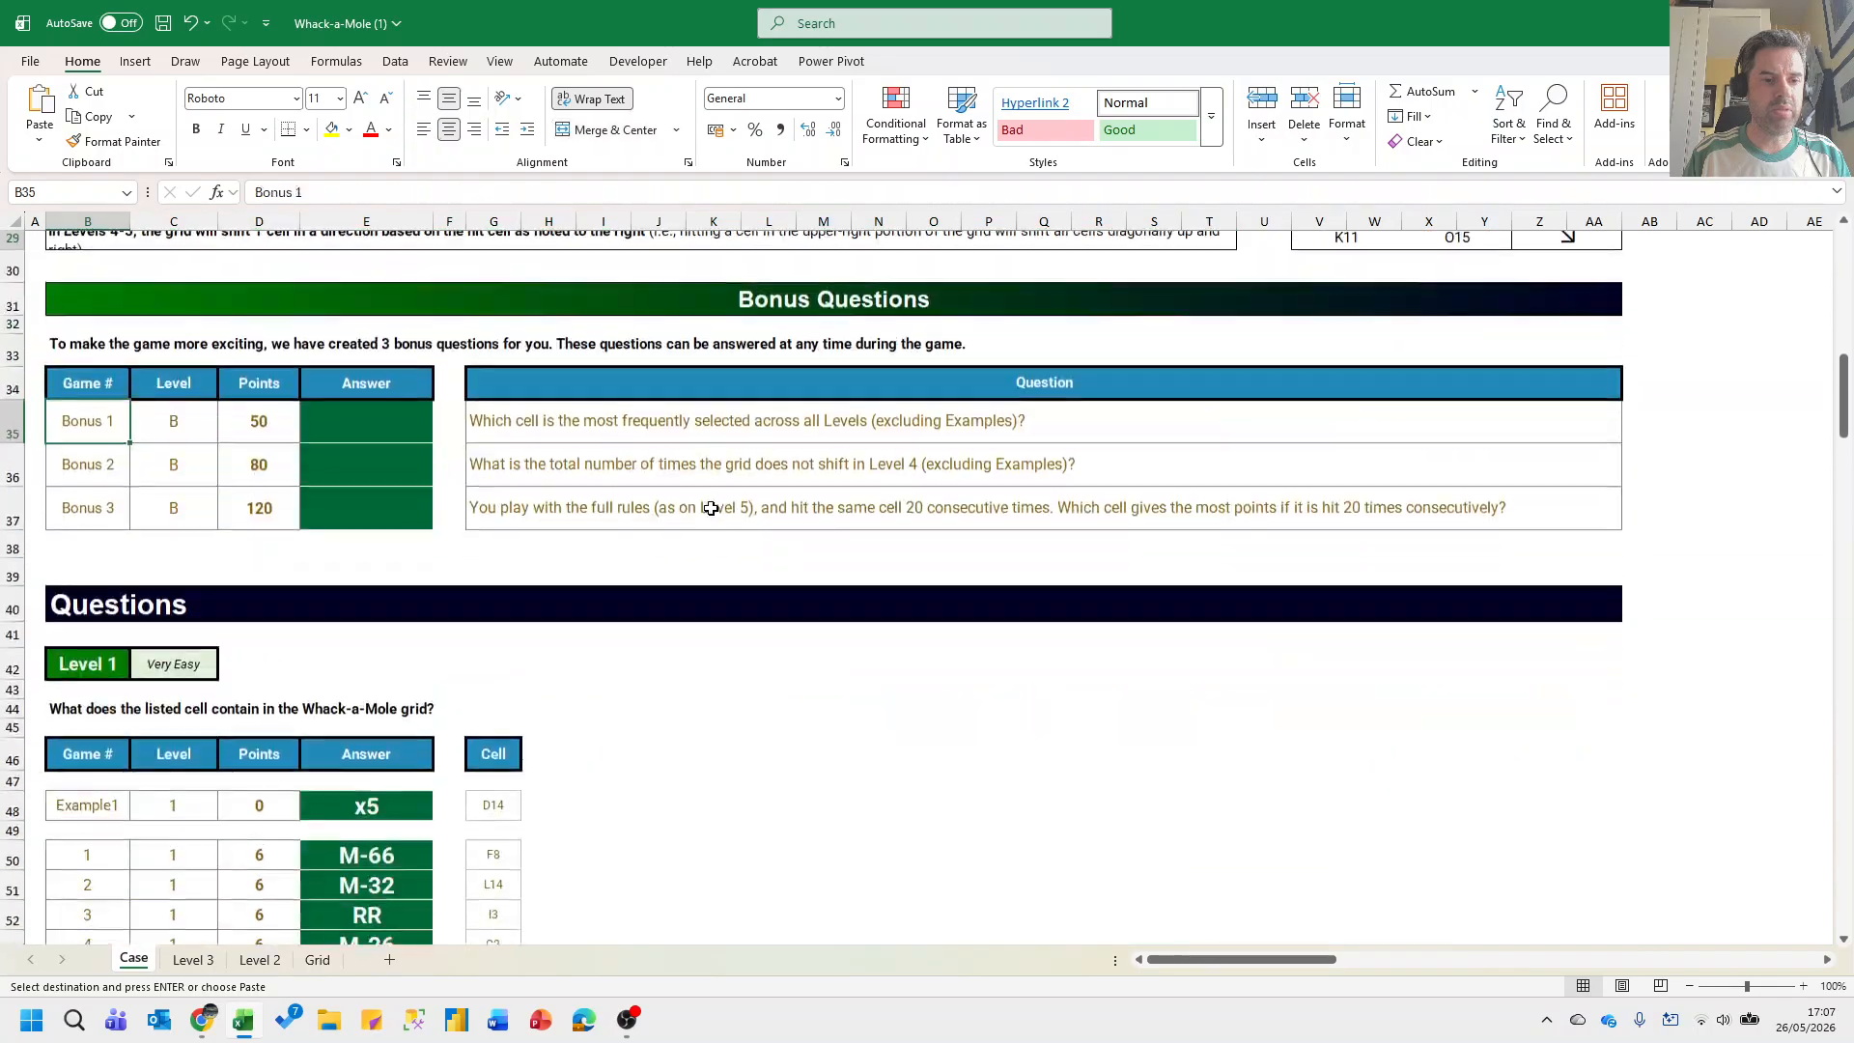
key(Page_Down)
key(Page_Down)
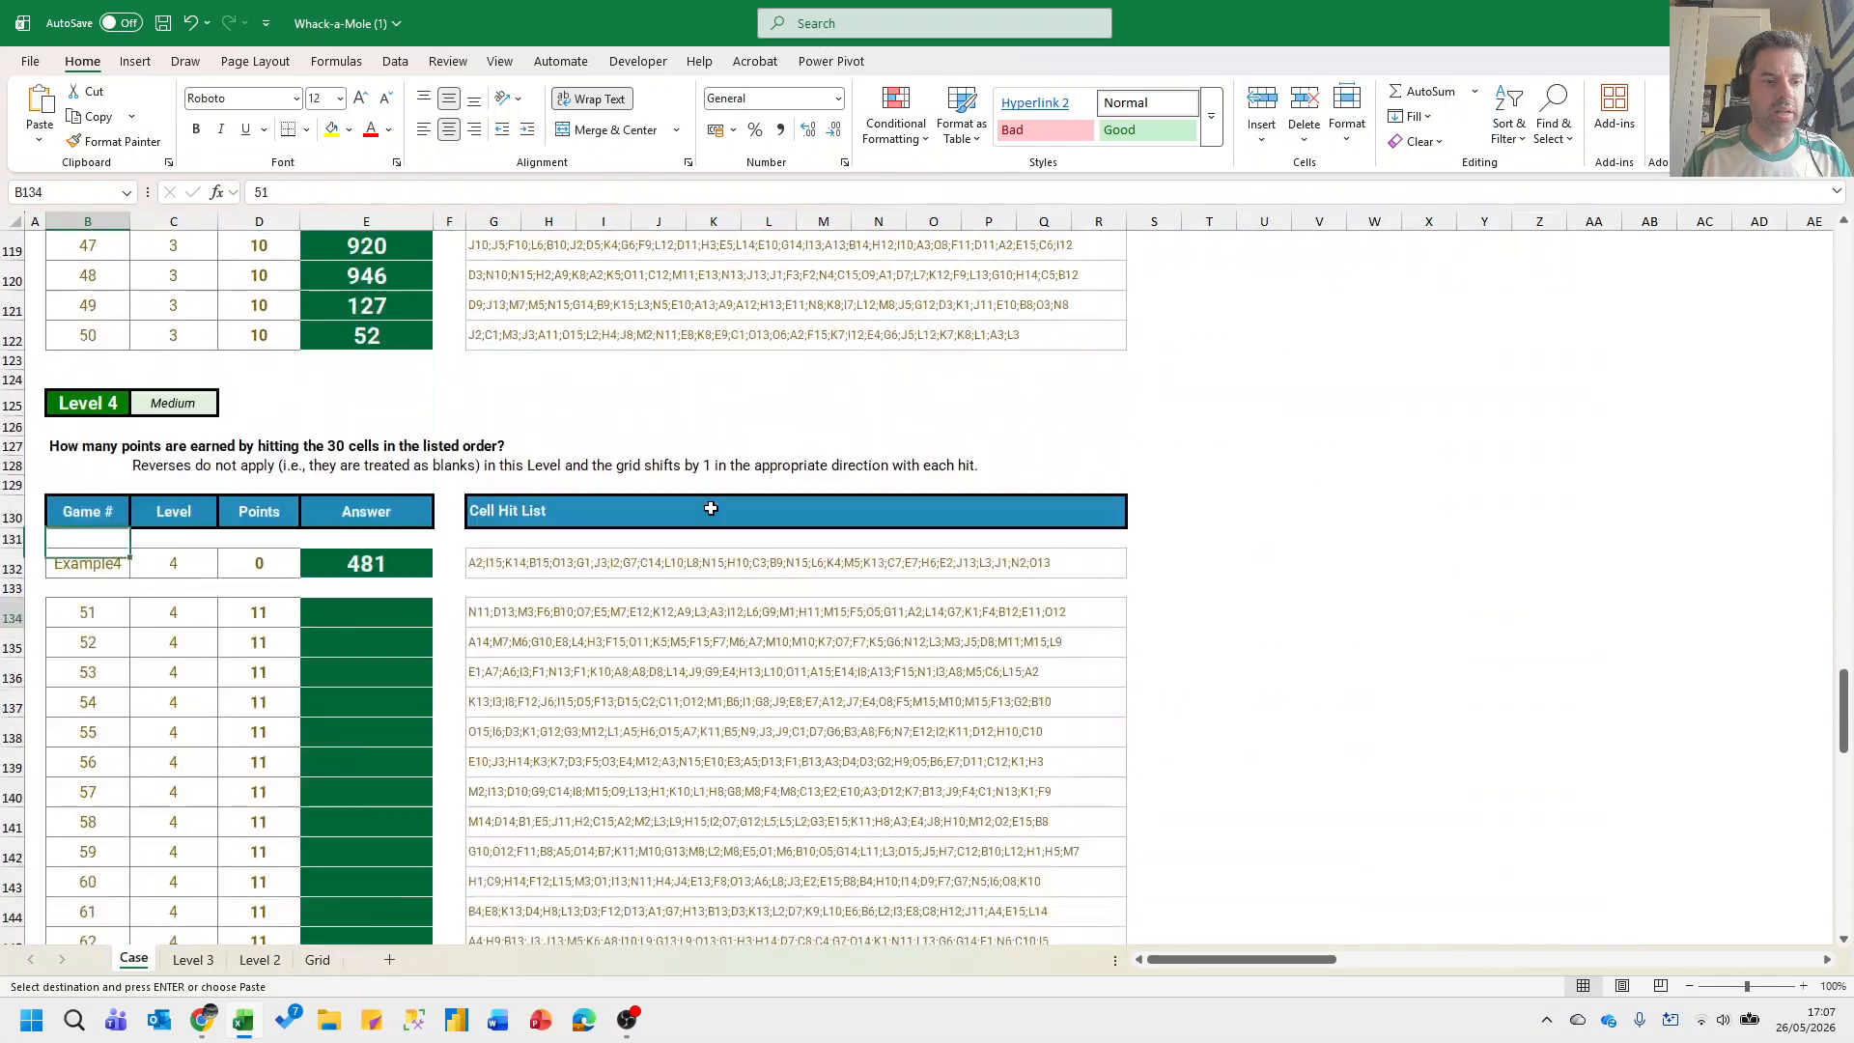
Read the Level 4 rules about ignored reverses and the grid shifting by 1 with each hit.
key(Up)
key(Up)
key(Up)
key(Up)
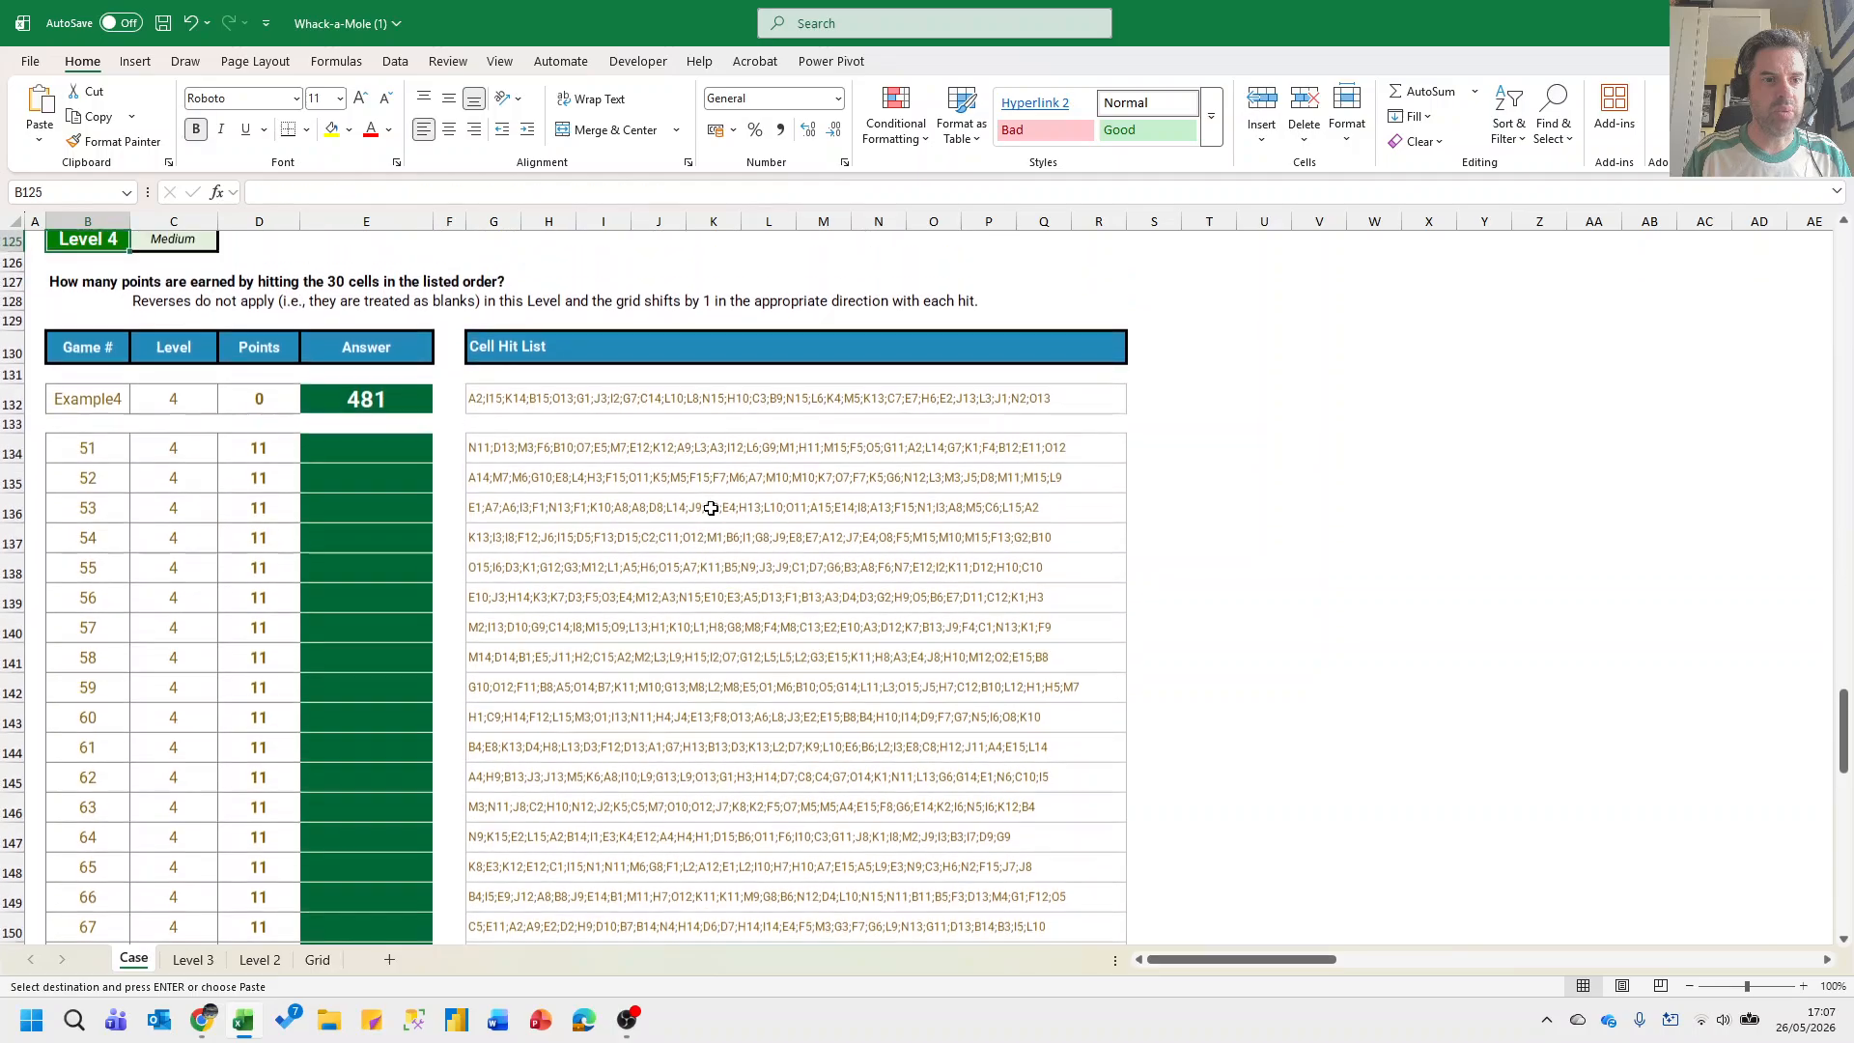
key(Right)
key(Down)
key(Right)
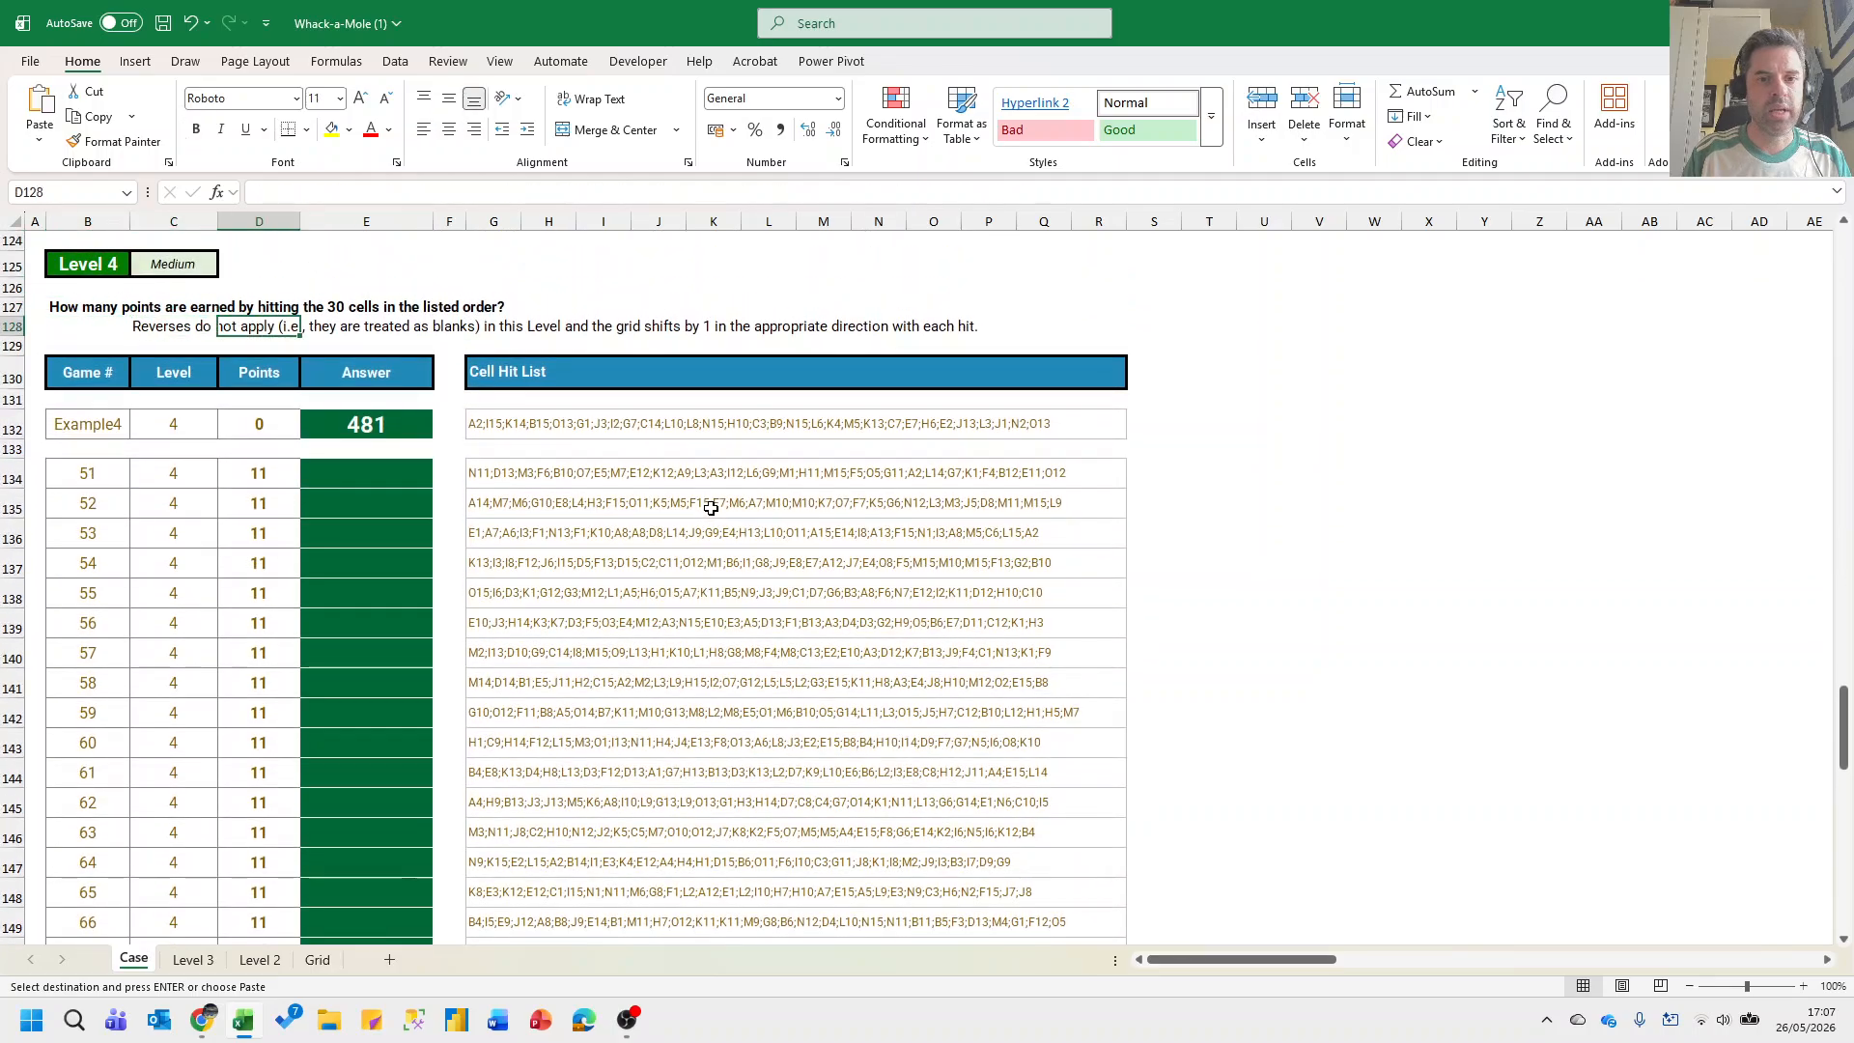
key(Right)
key(Left)
key(Left)
key(Down)
key(Down)
key(Down)
key(Down)
key(Down)
key(Down)
key(Down)
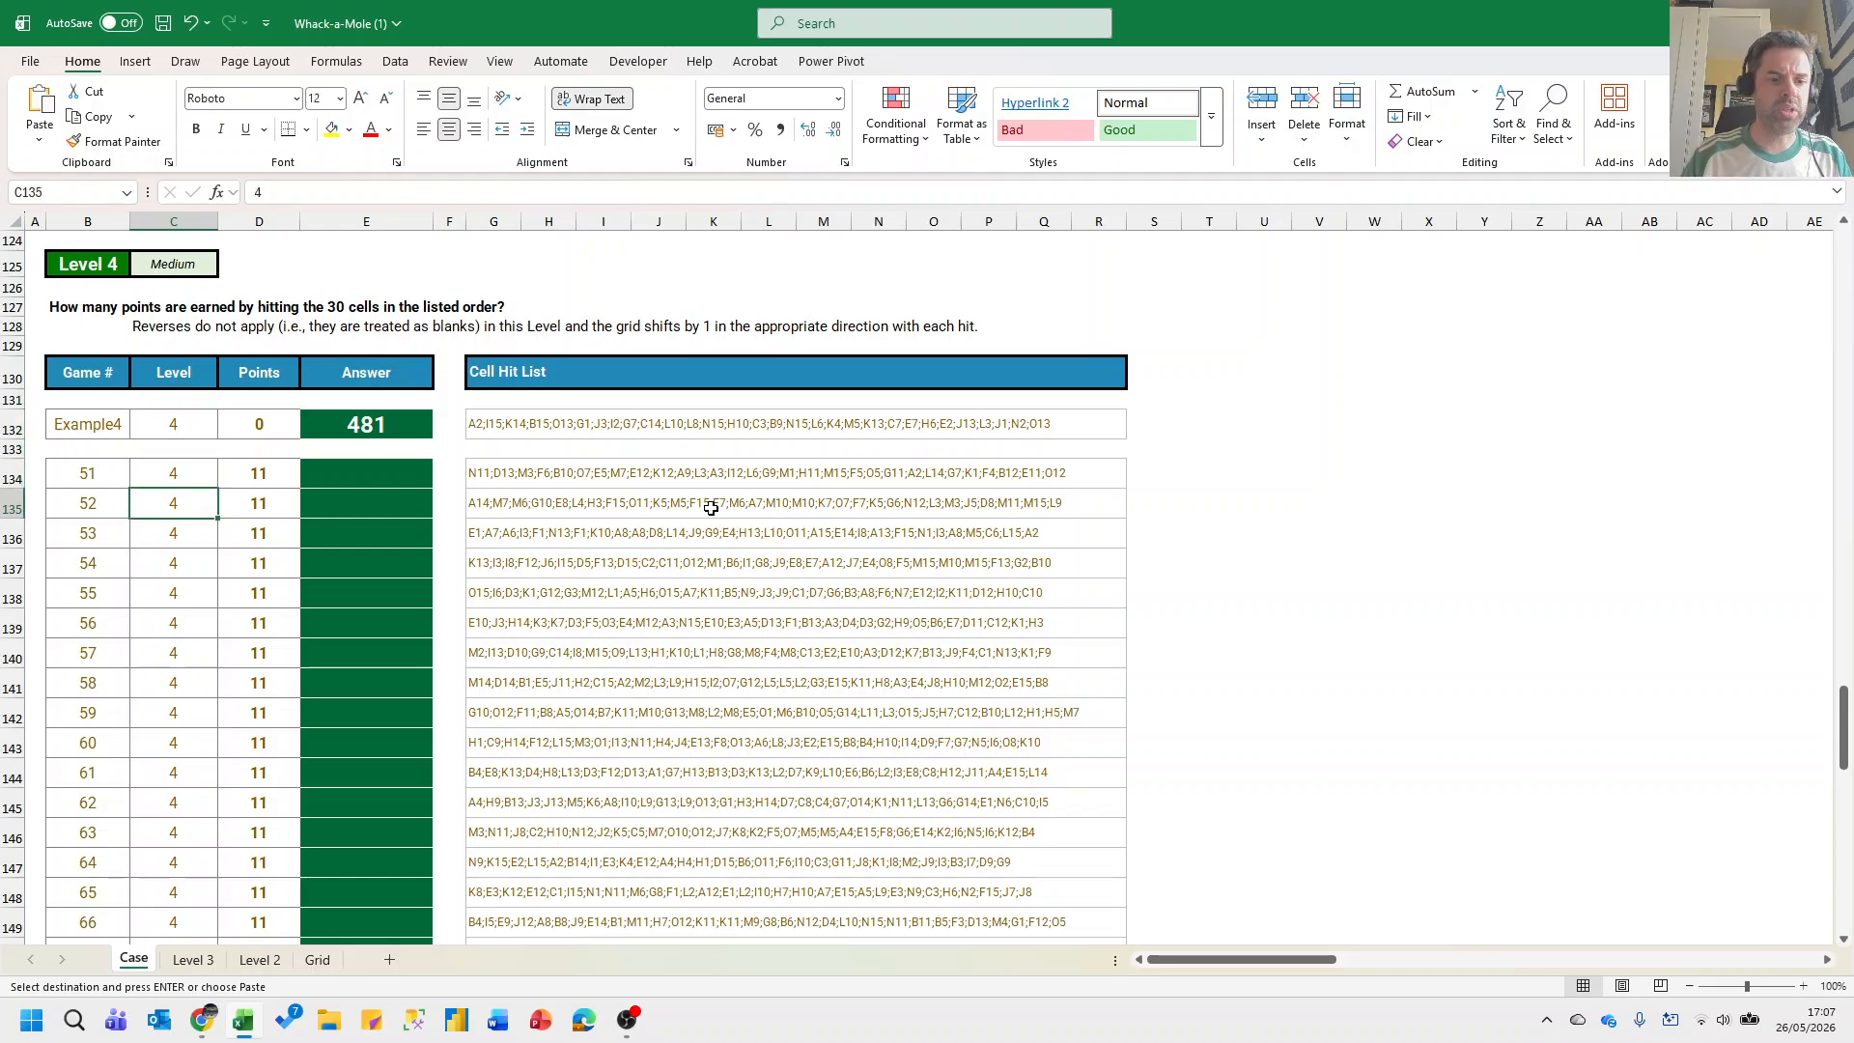
Snip the lettered grid on the Grid sheet and mark block K1:O5, cell L8 and the shift direction in red ink.
key(ctrl+Page_Down)
key(ctrl+Page_Down)
key(ctrl+Page_Down)
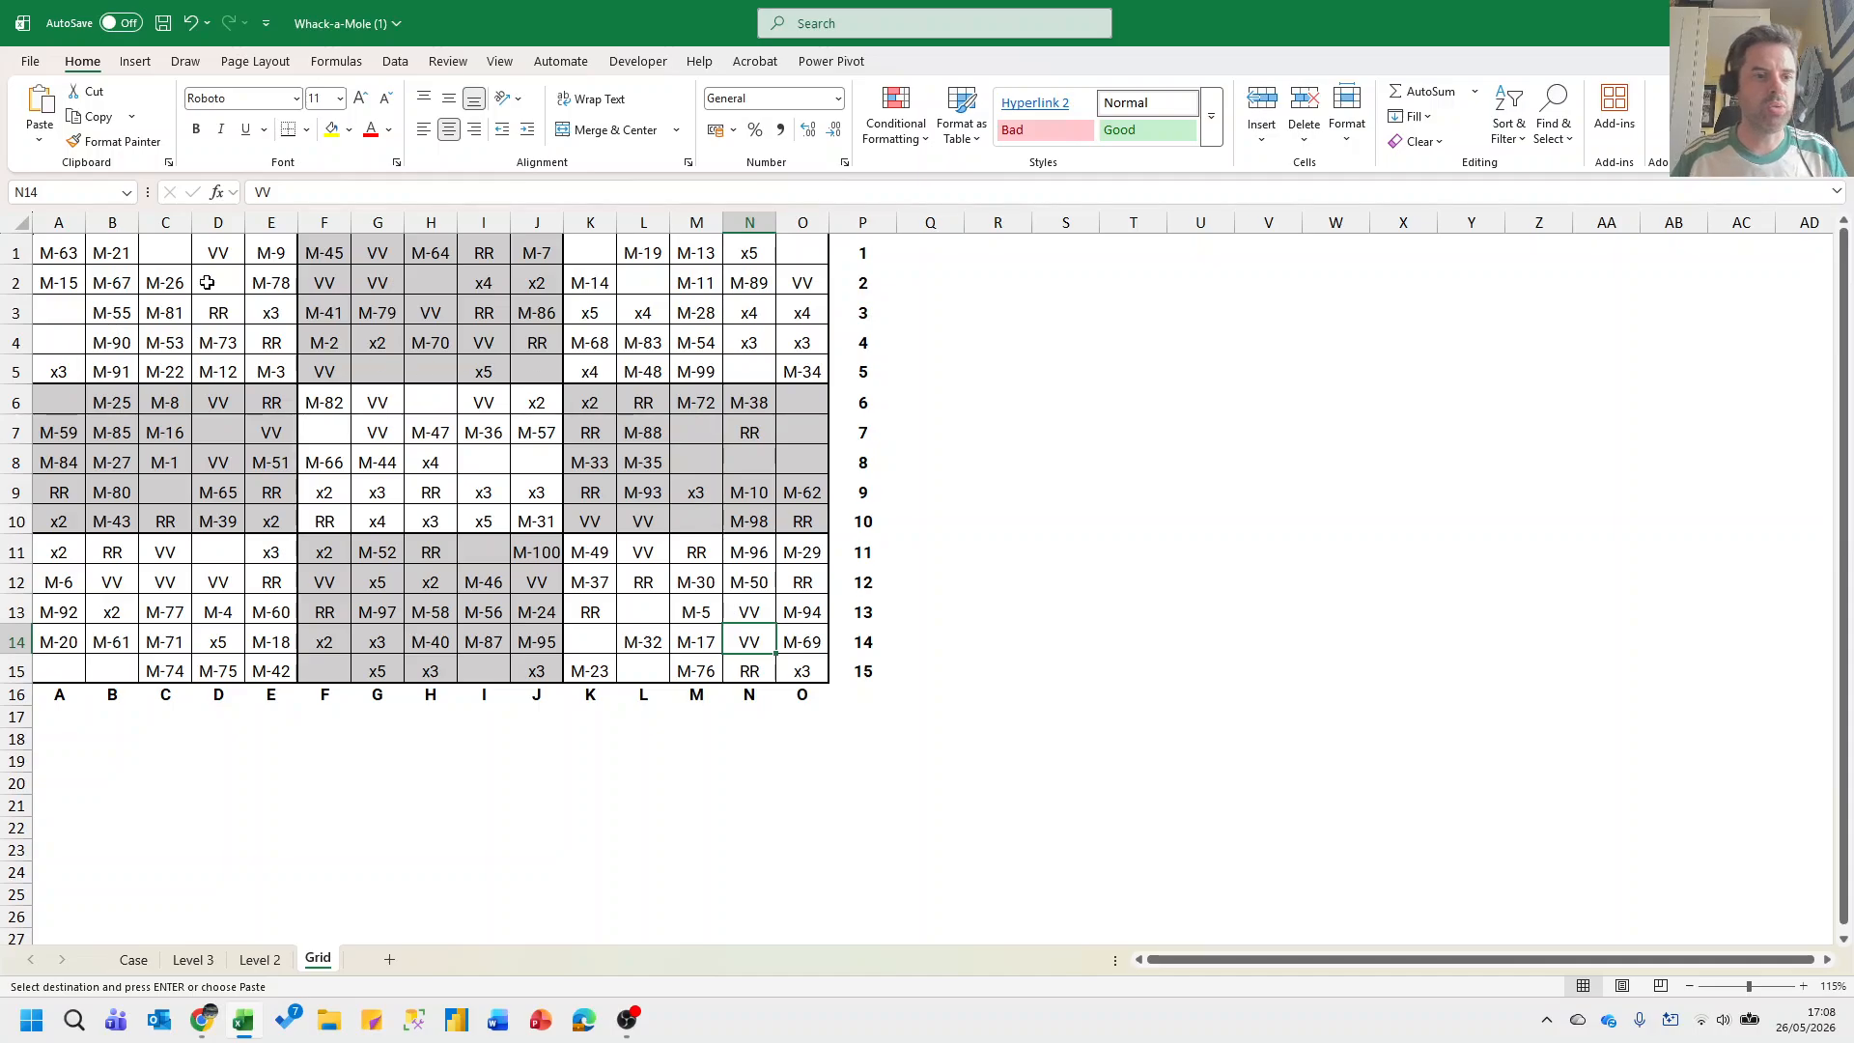
key(super+shift+s)
mouse_move(17, 220)
mouse_down()
mouse_move(850, 679)
mouse_move(876, 720)
mouse_up()
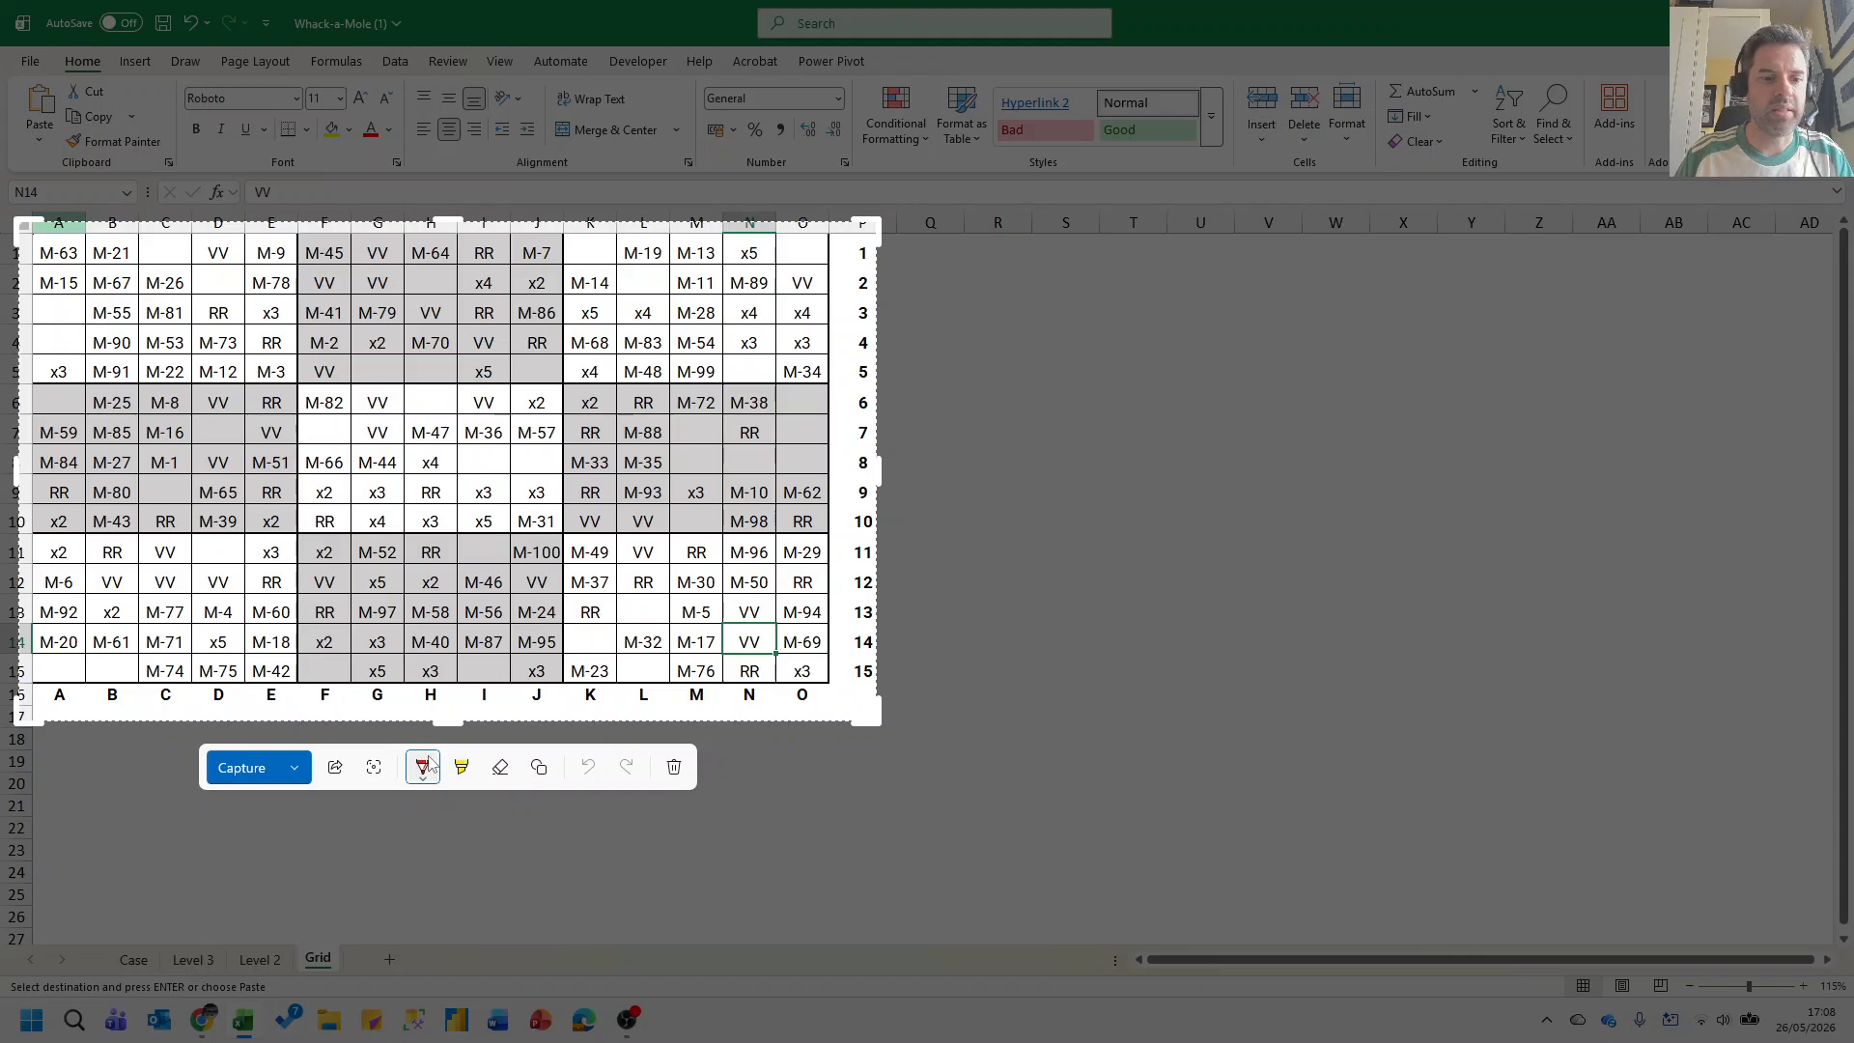
mouse_move(570, 254)
mouse_down()
mouse_move(622, 386)
mouse_move(821, 385)
mouse_move(763, 257)
mouse_move(583, 261)
mouse_up()
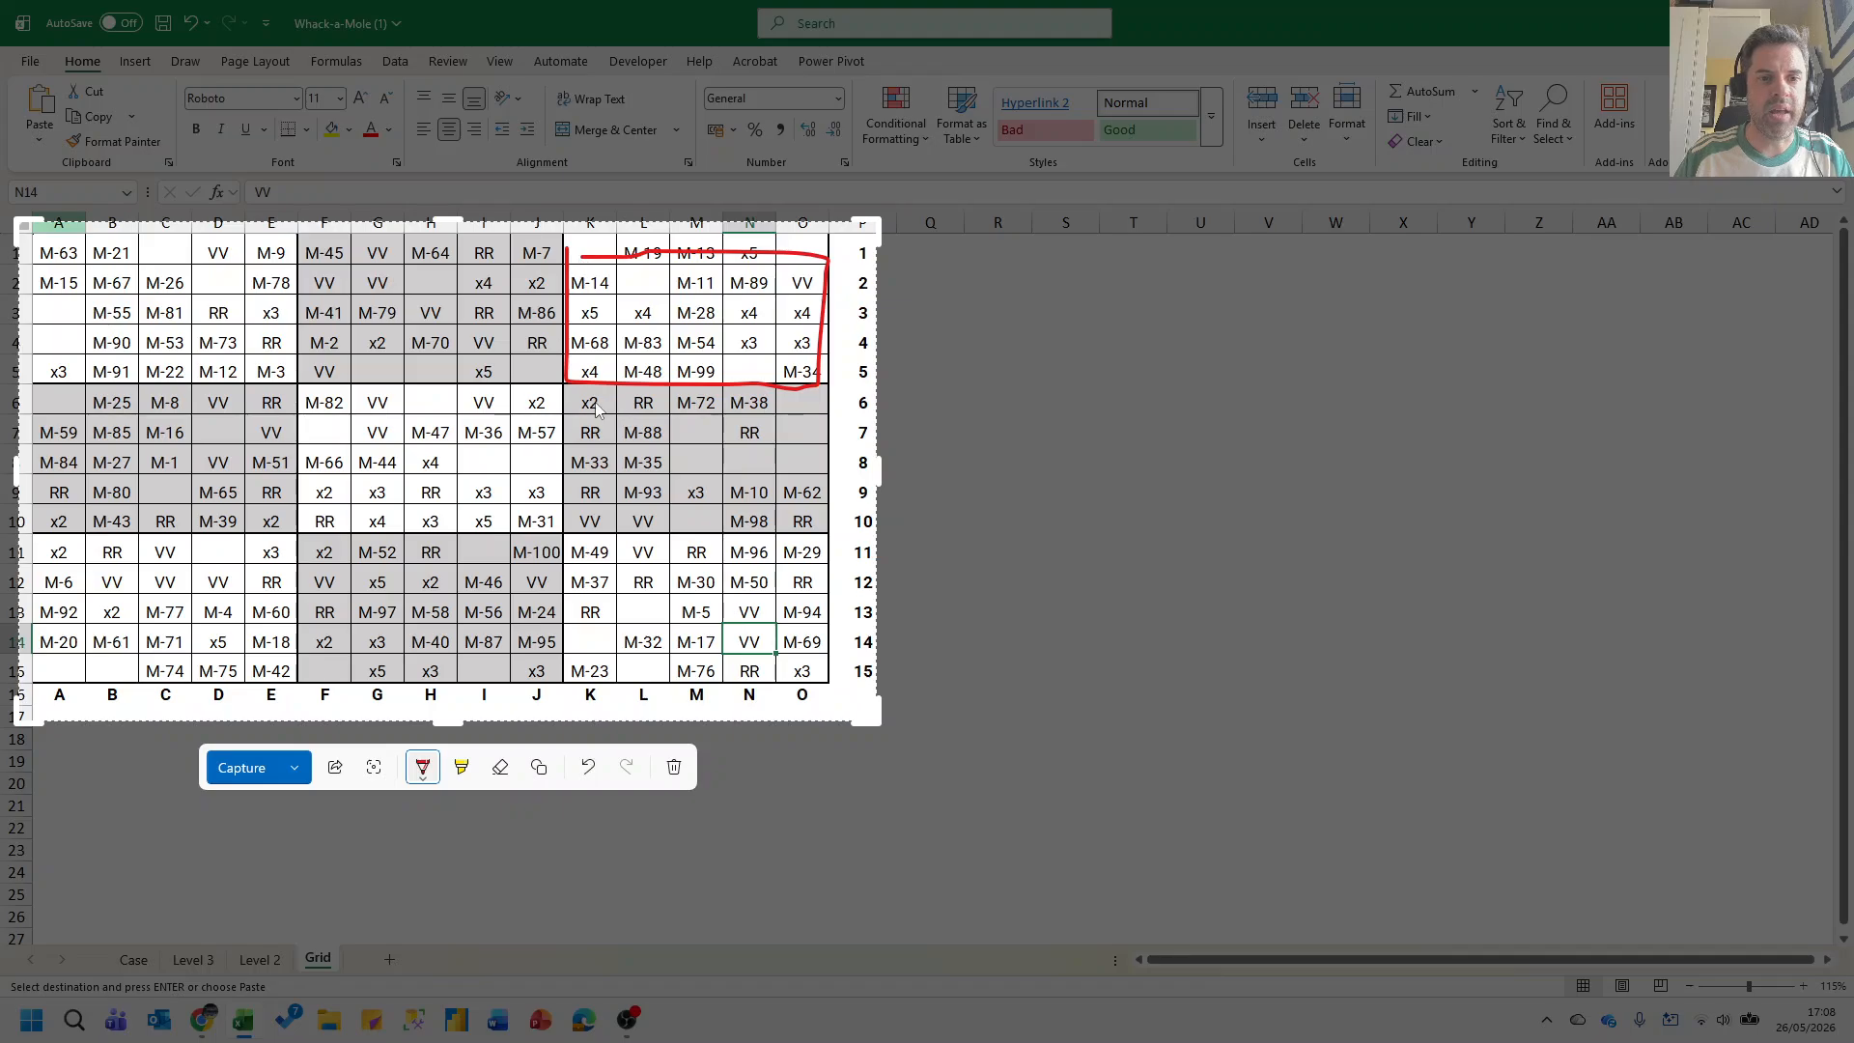
mouse_move(498, 431)
mouse_down()
mouse_move(649, 319)
mouse_move(683, 320)
mouse_move(662, 359)
mouse_up()
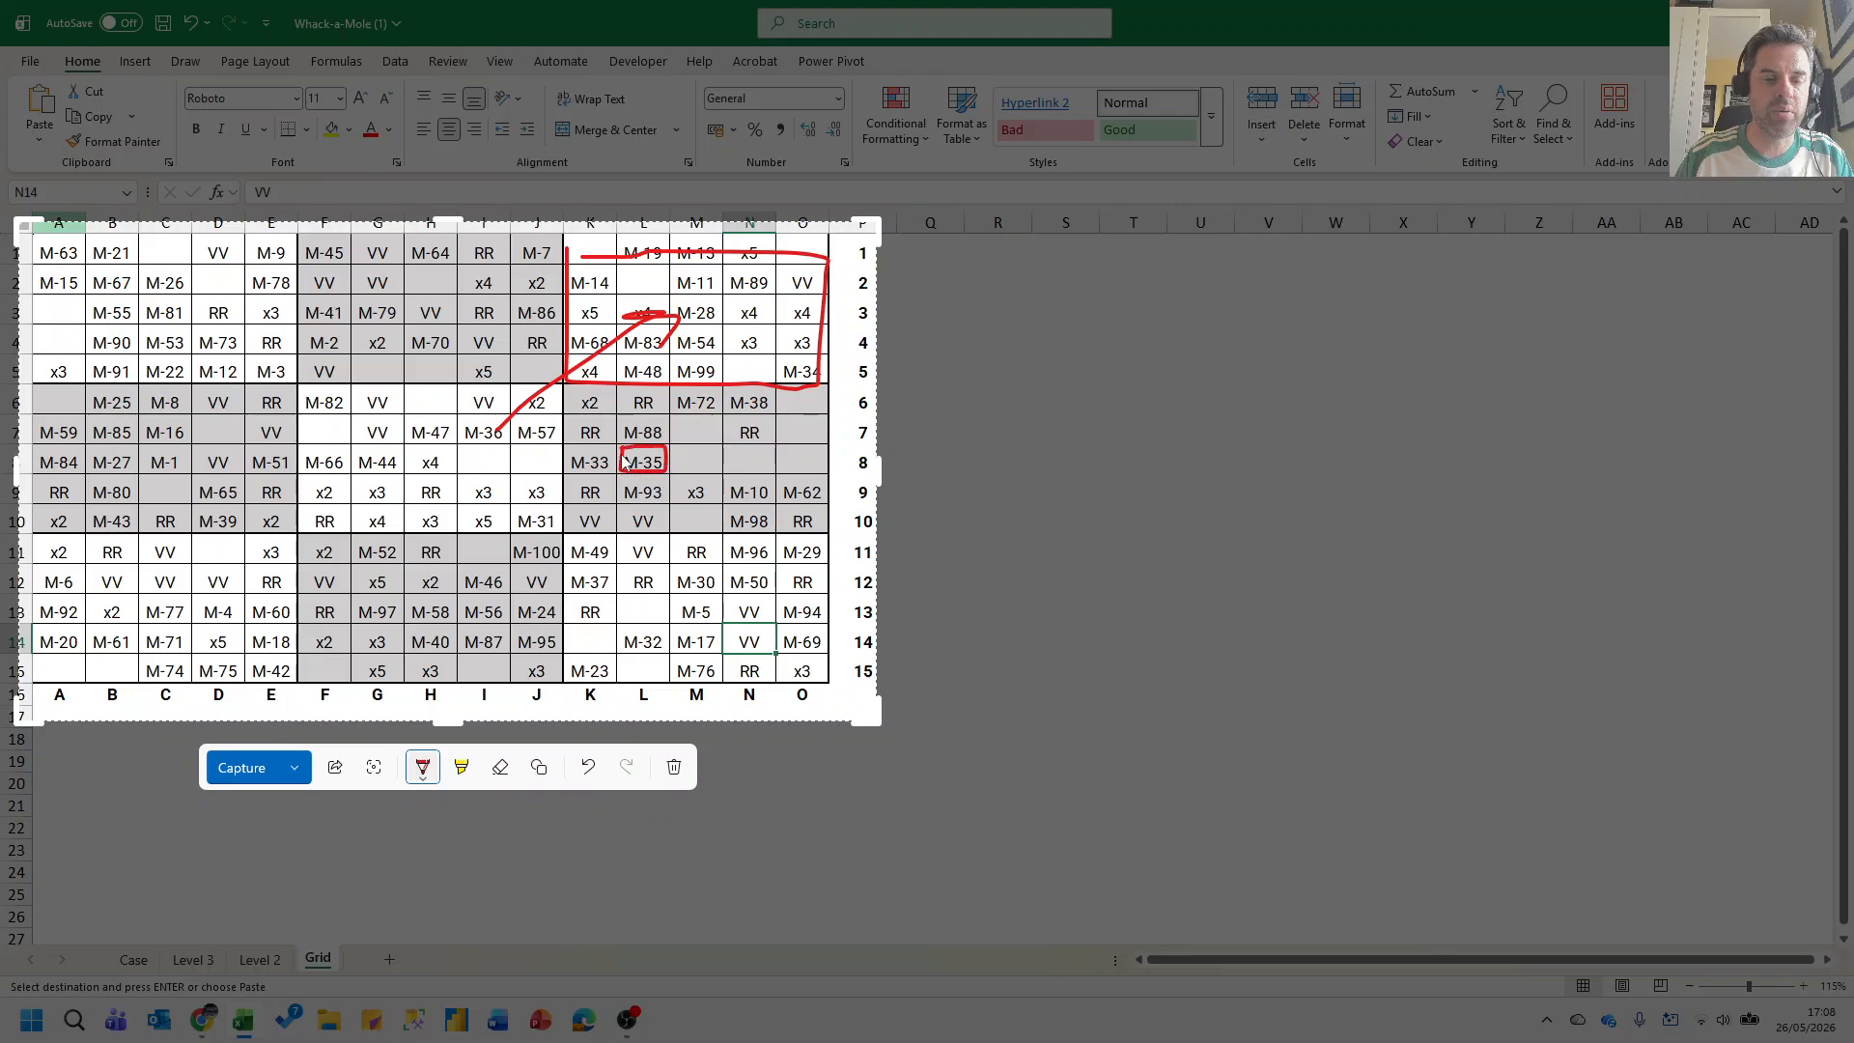
drag(652, 452, 663, 449)
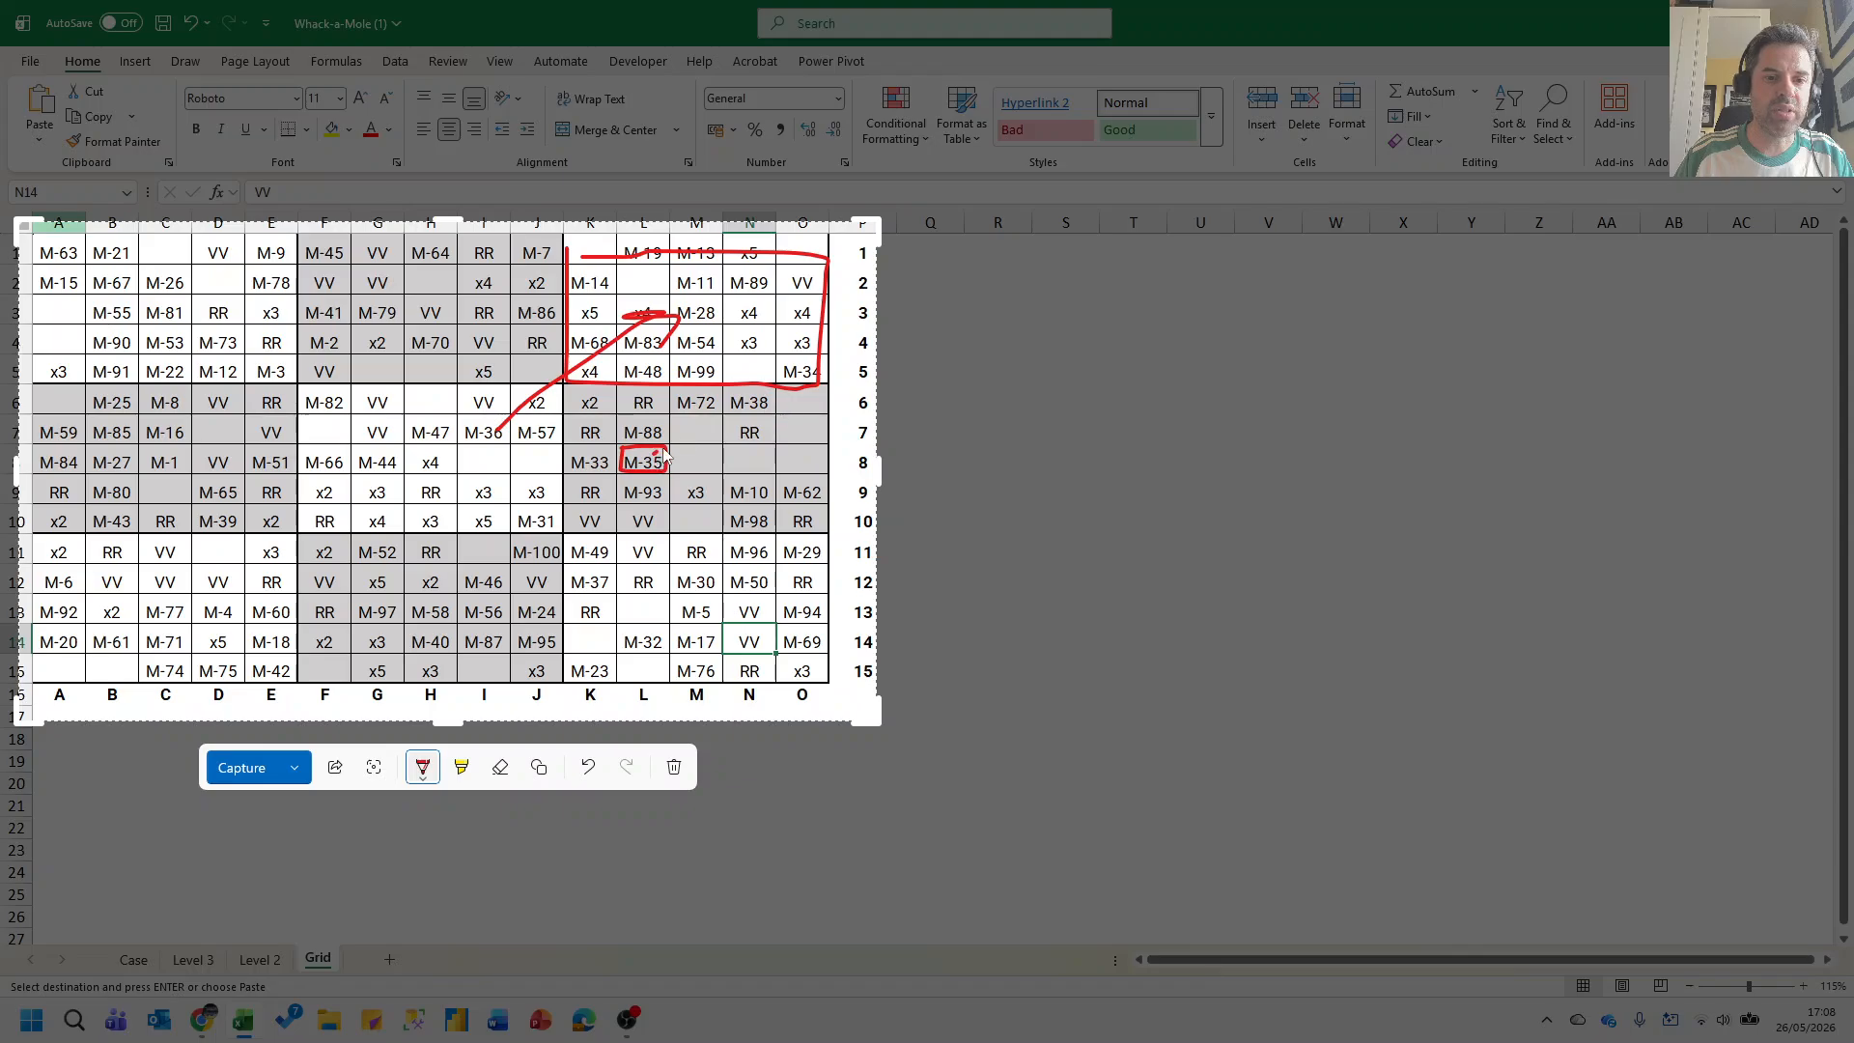
Mark the opposite offset from L8 to K9 in blue ink, circle K9, and discard the snip.
click(427, 763)
click(500, 472)
drag(637, 461, 634, 465)
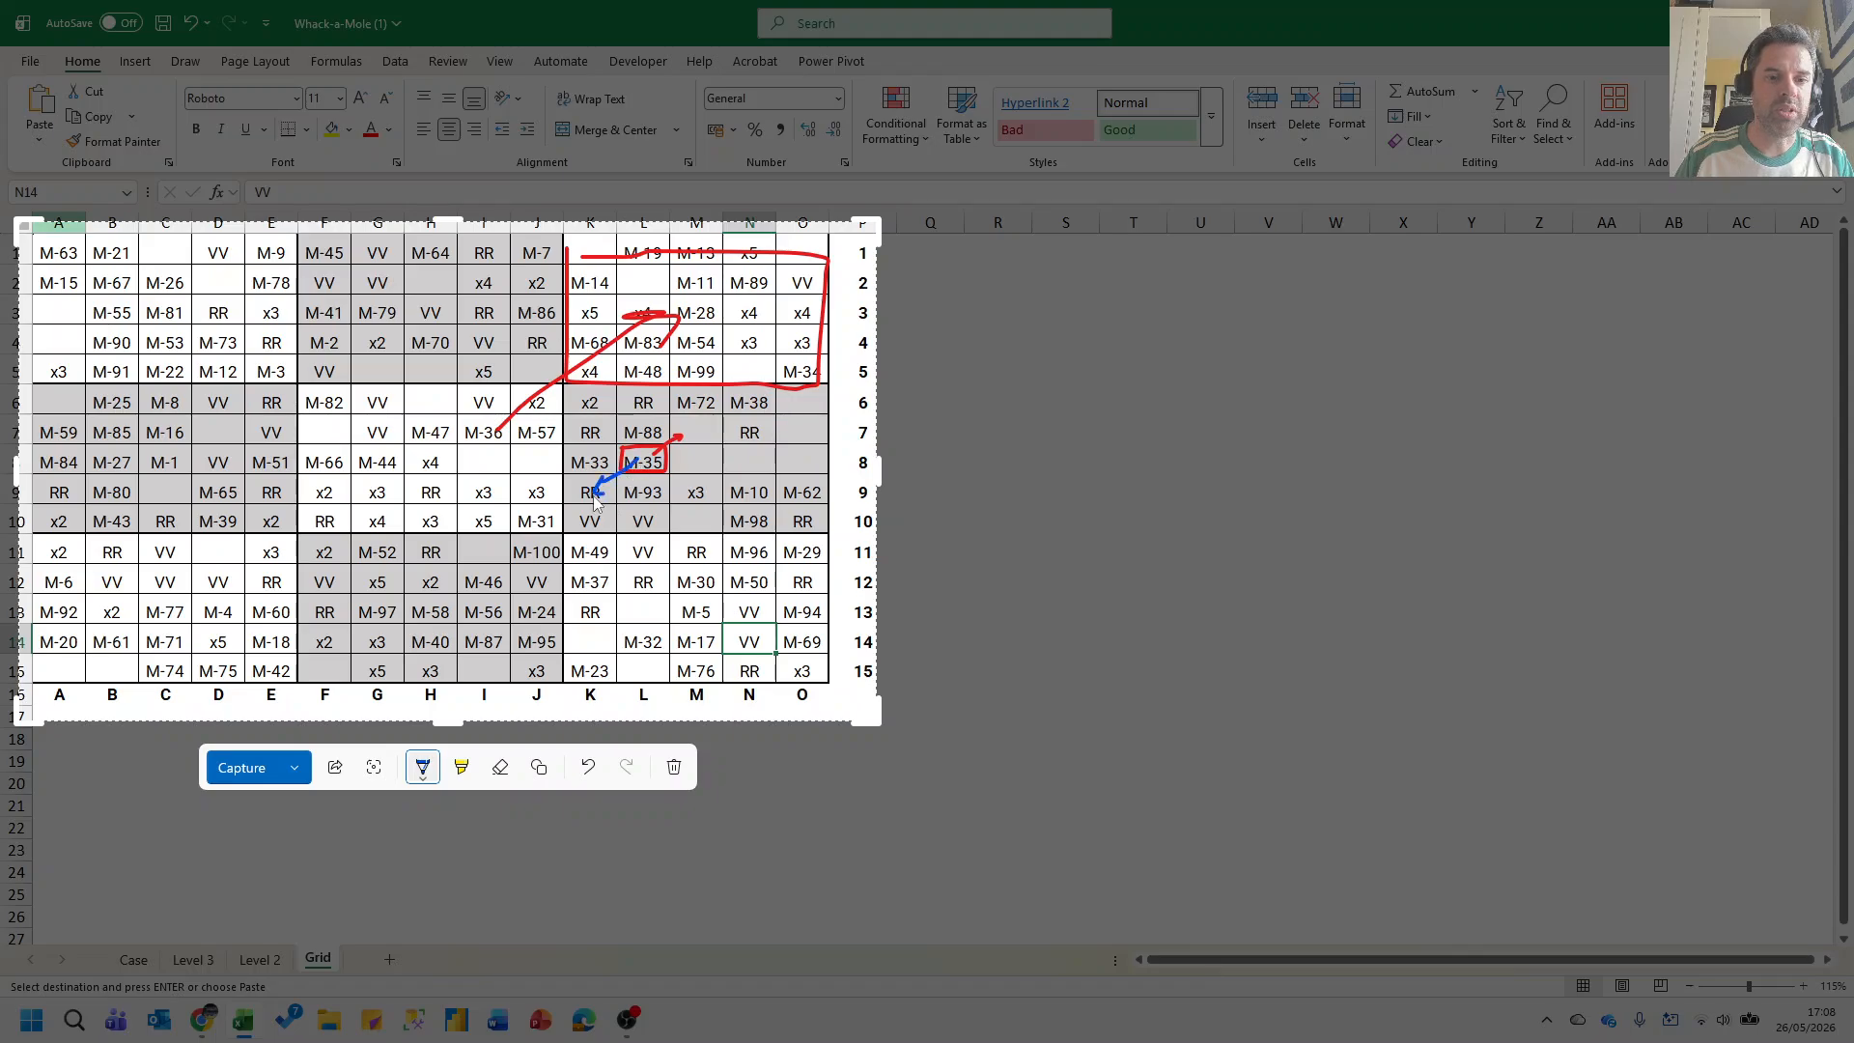
mouse_move(603, 480)
mouse_down()
mouse_move(566, 490)
mouse_move(608, 505)
mouse_up()
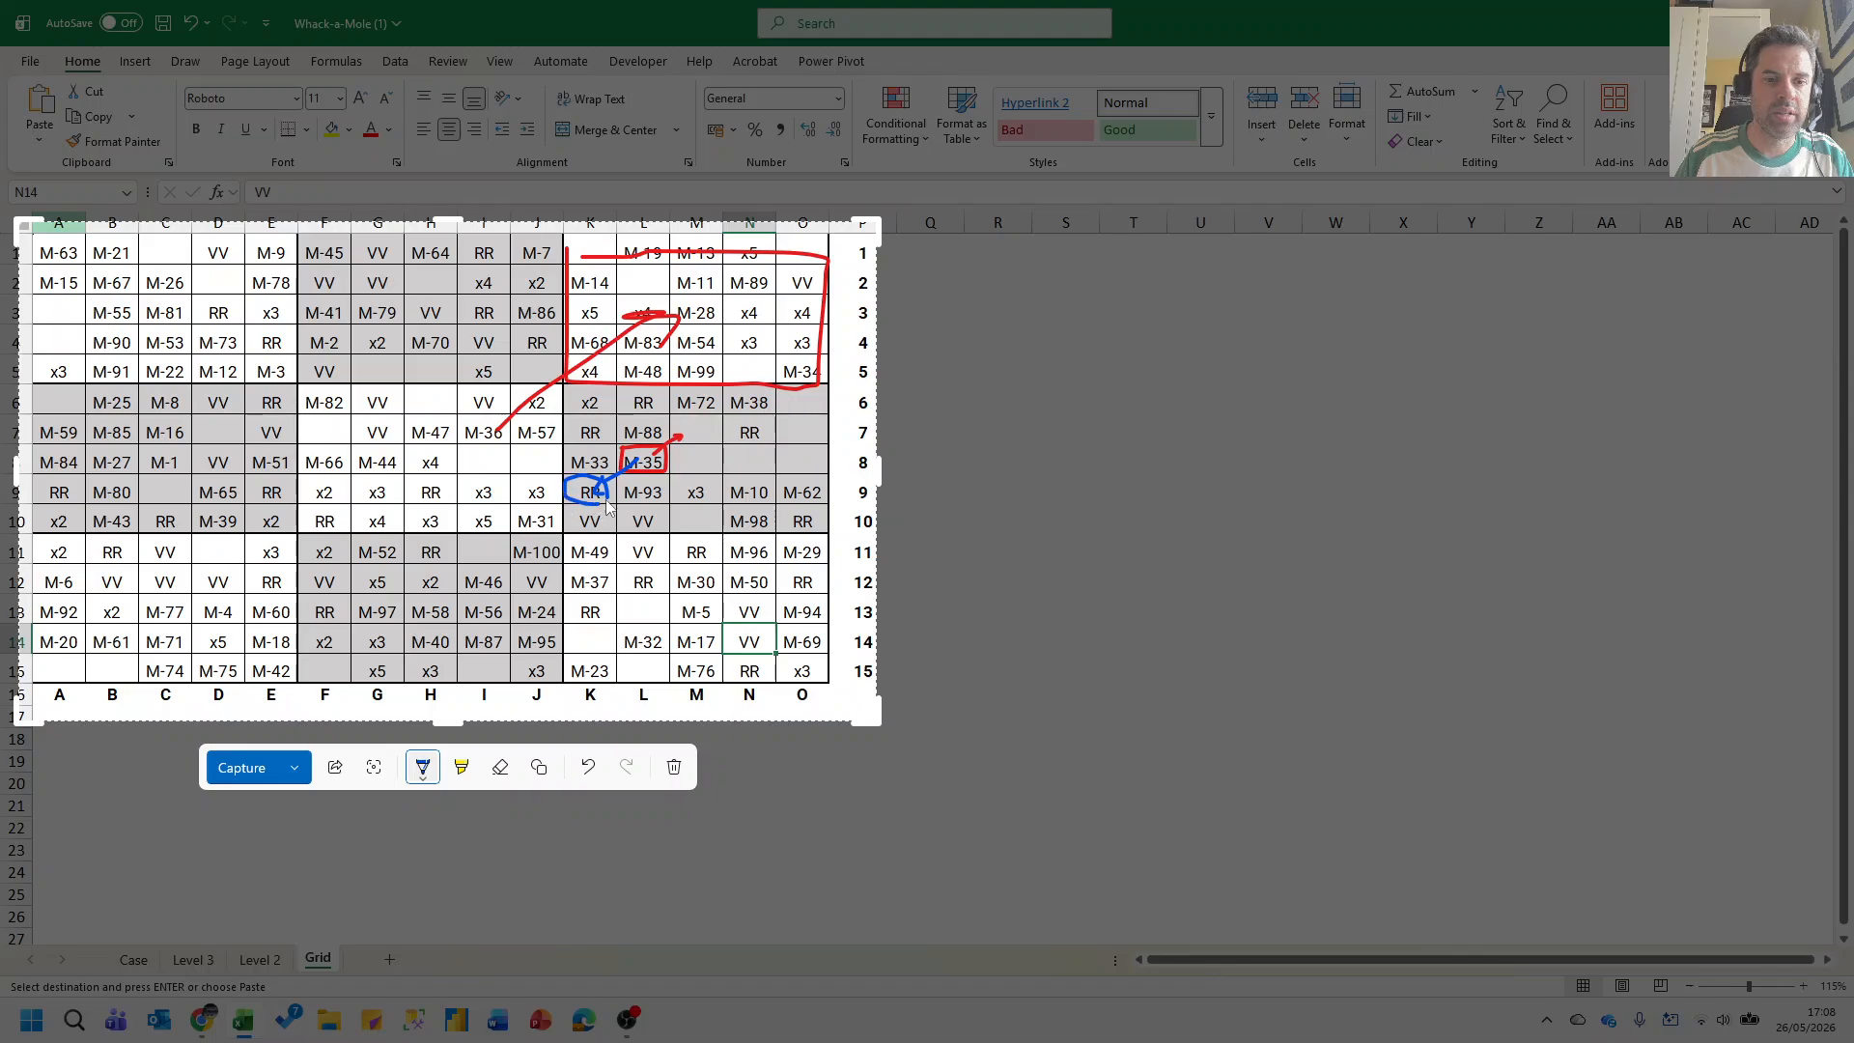
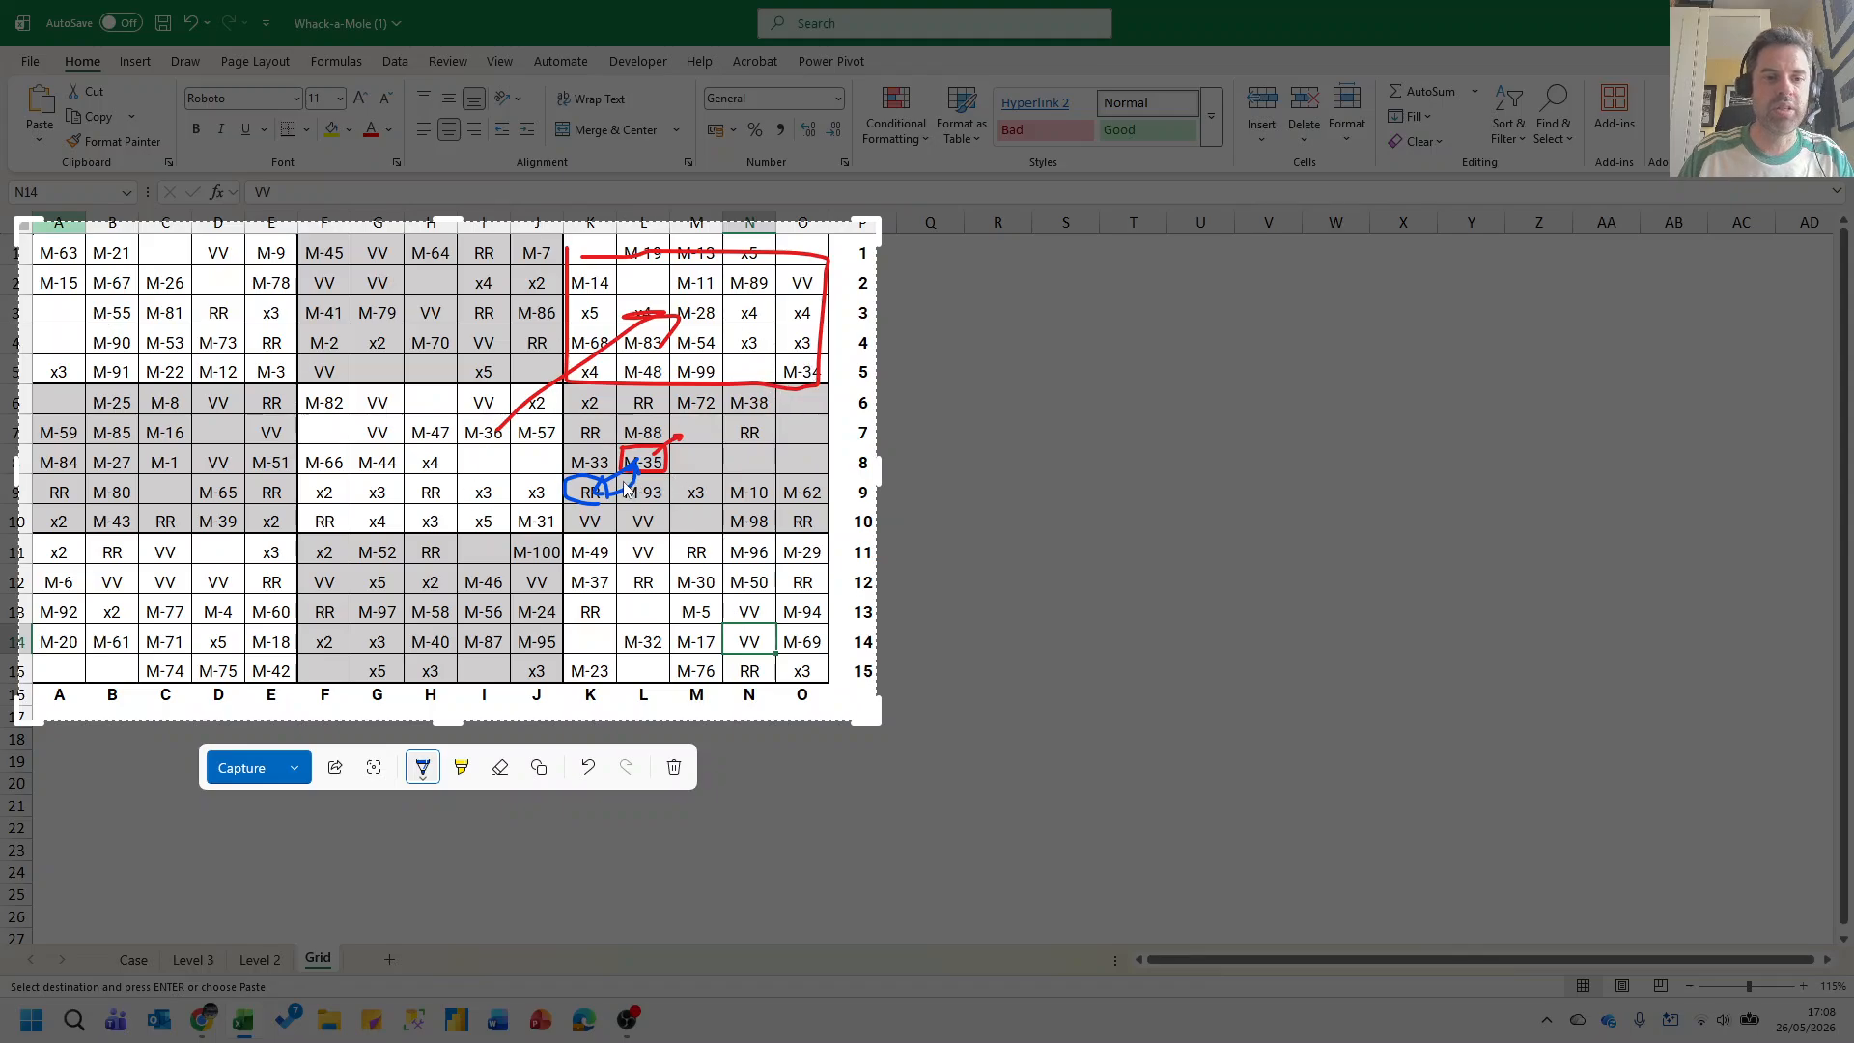
click(674, 766)
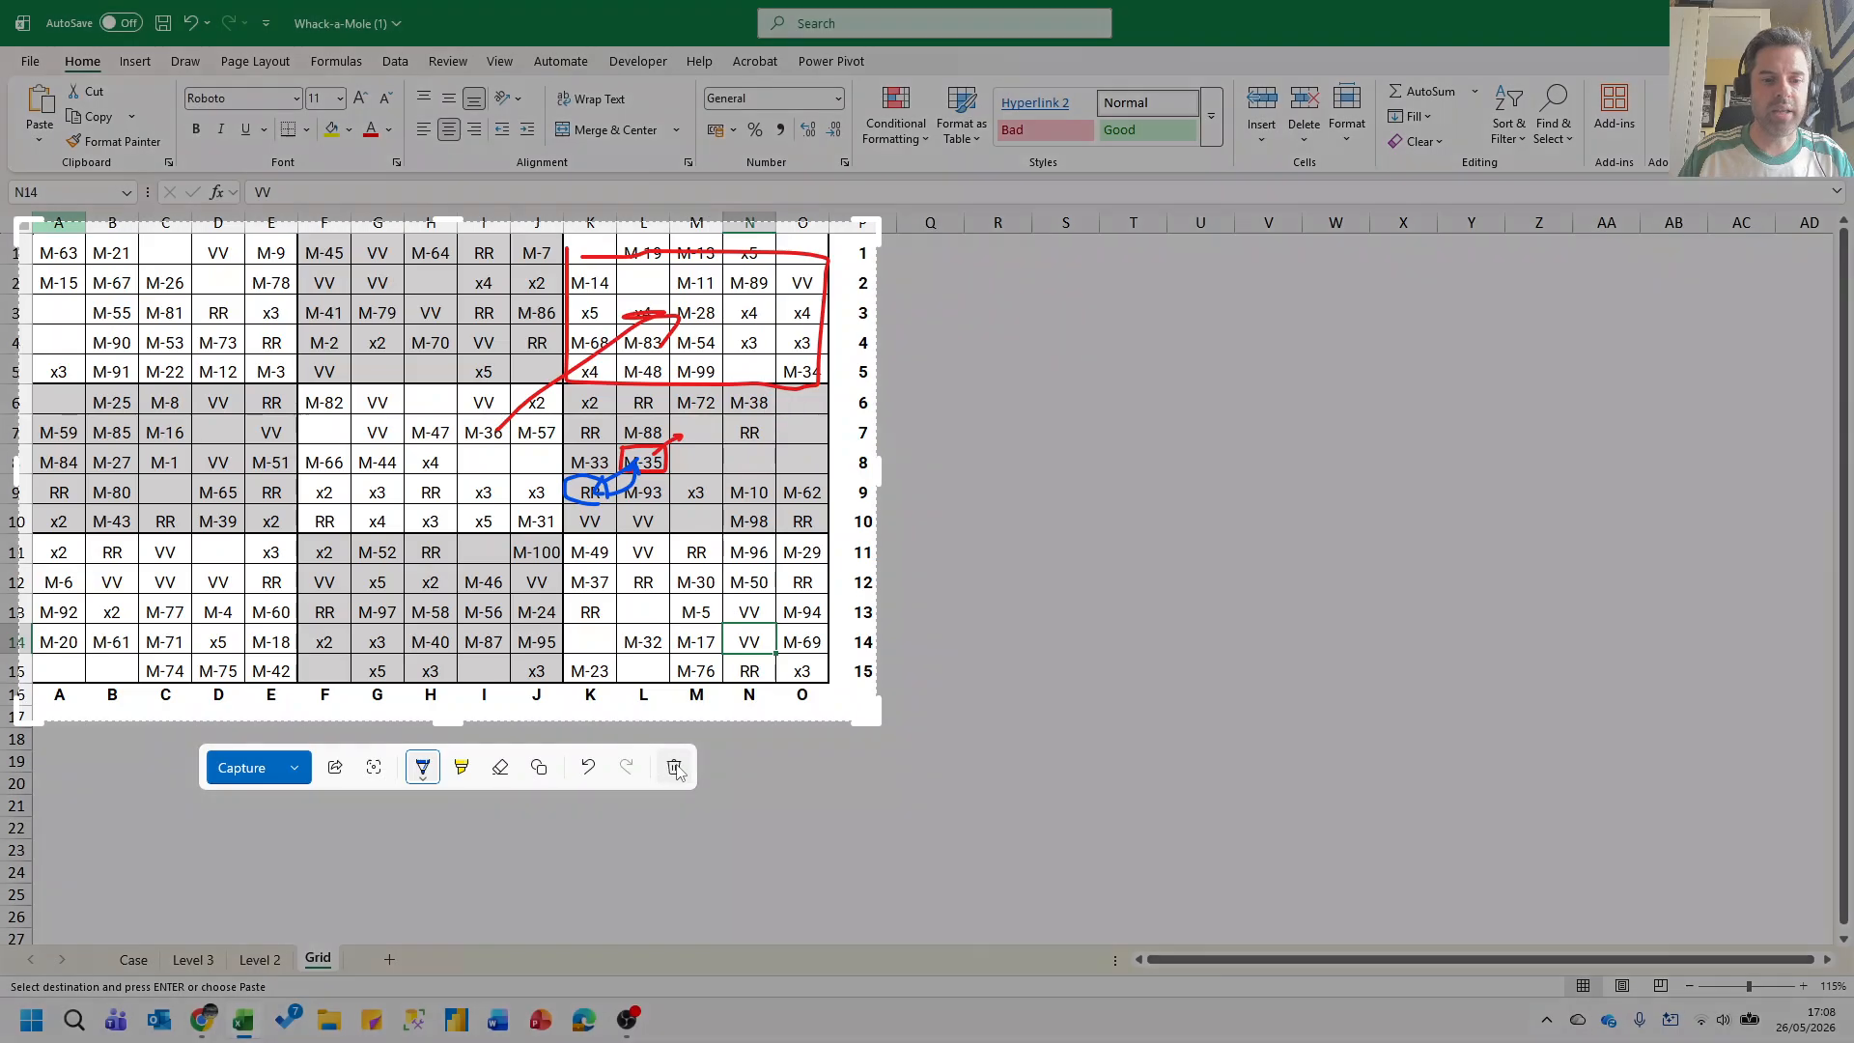
Return to the Level 4 section of the Case sheet and generate its Level 4 answer sheet.
key(ctrl+Page_Up)
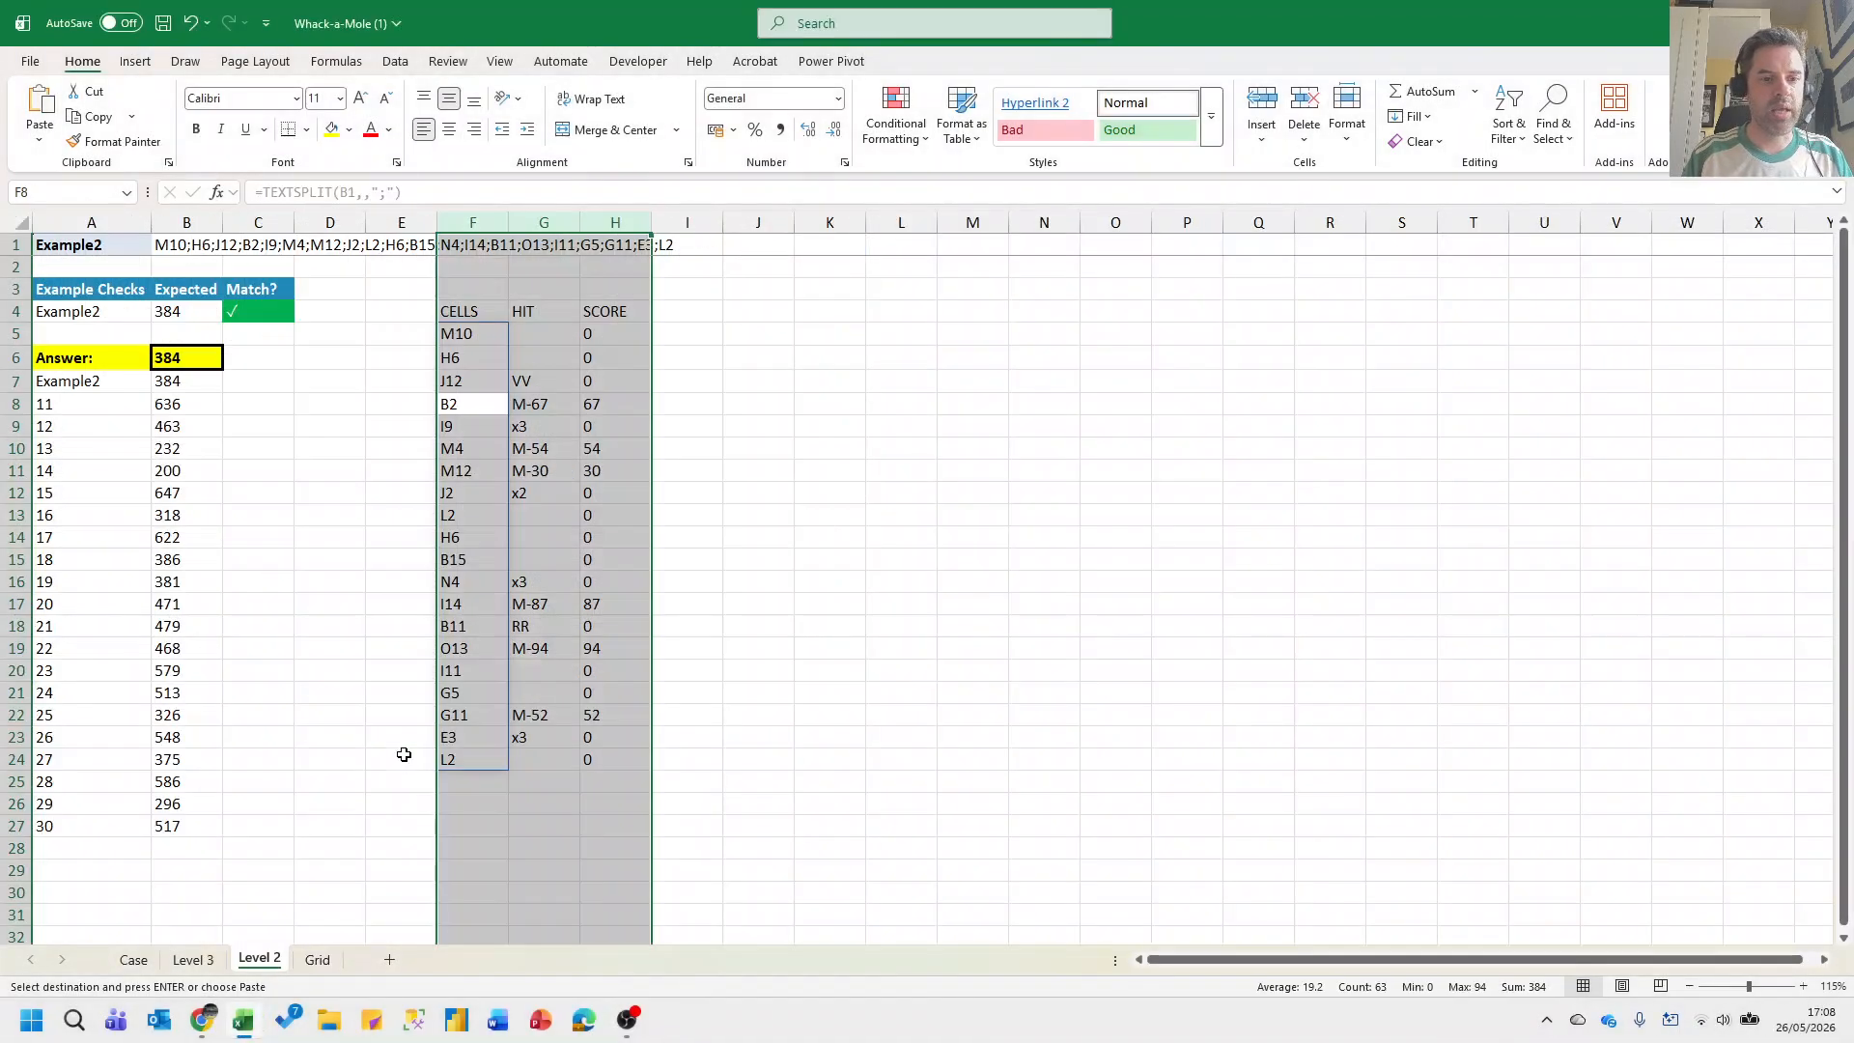
key(ctrl+Page_Up)
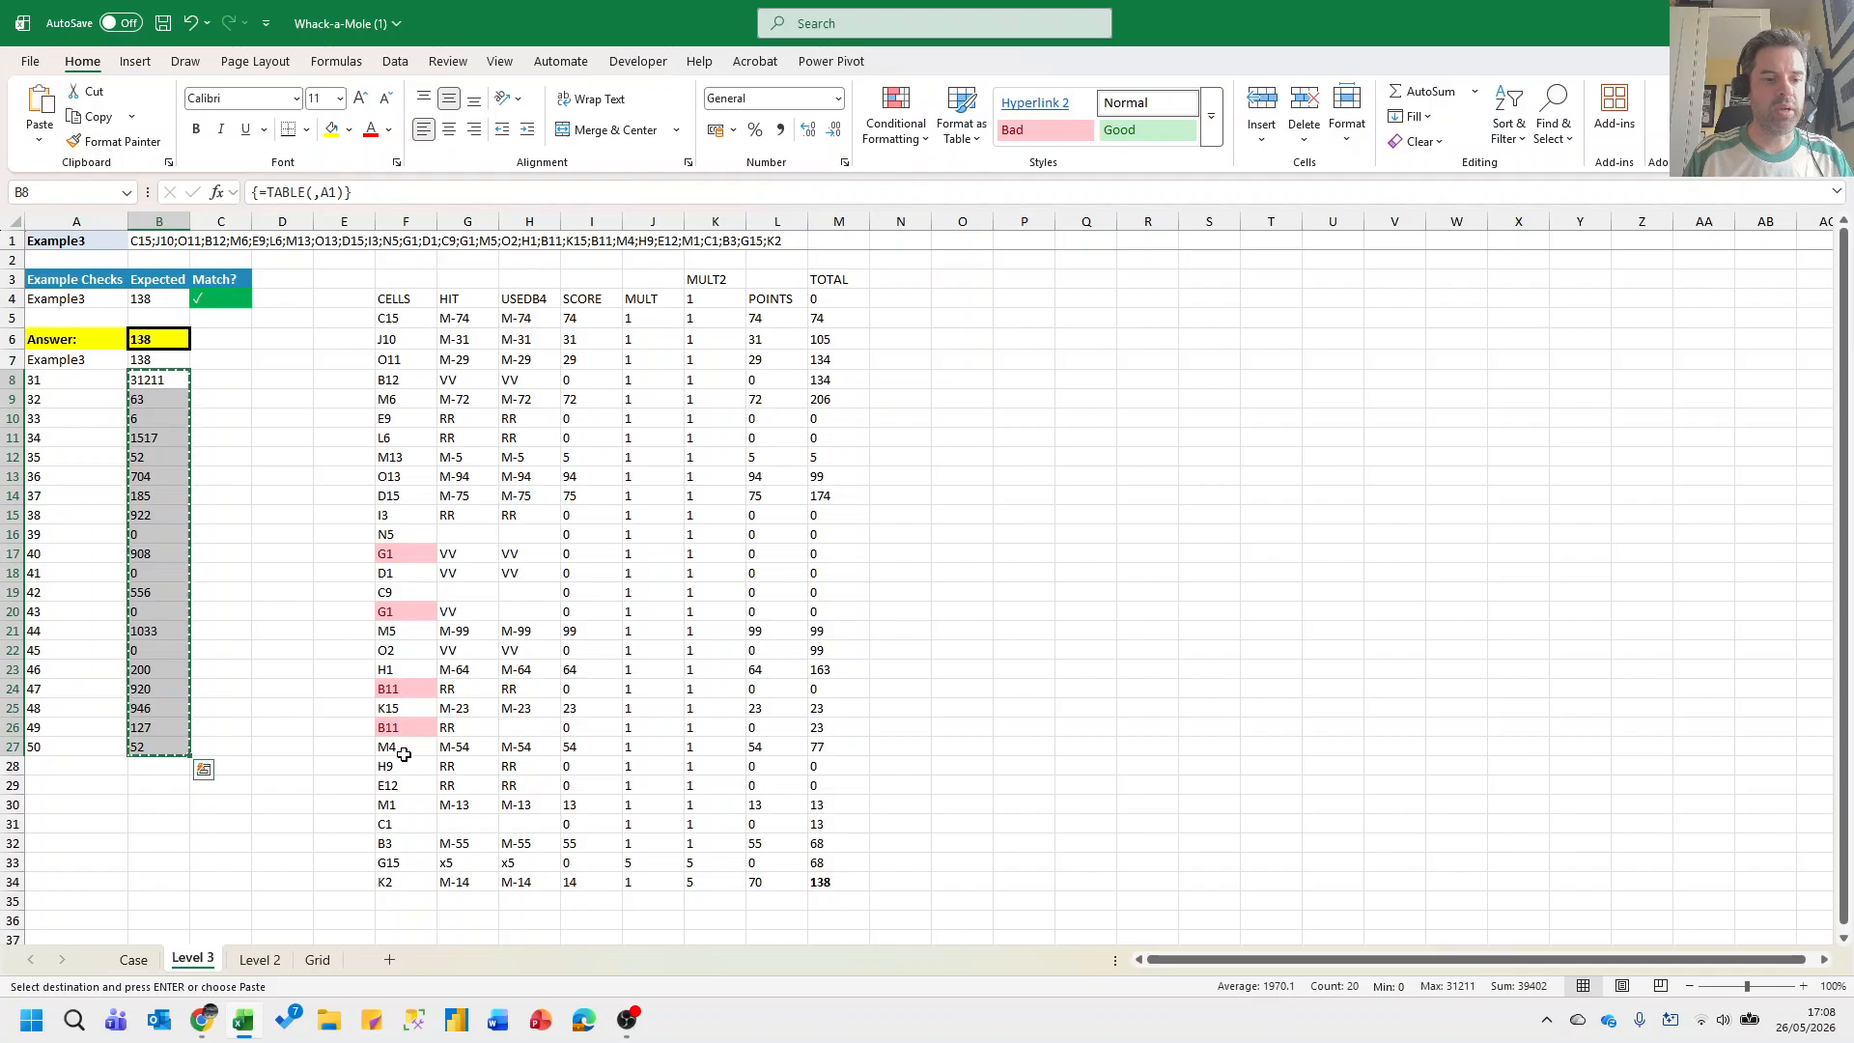
key(ctrl+Page_Up)
key(Up)
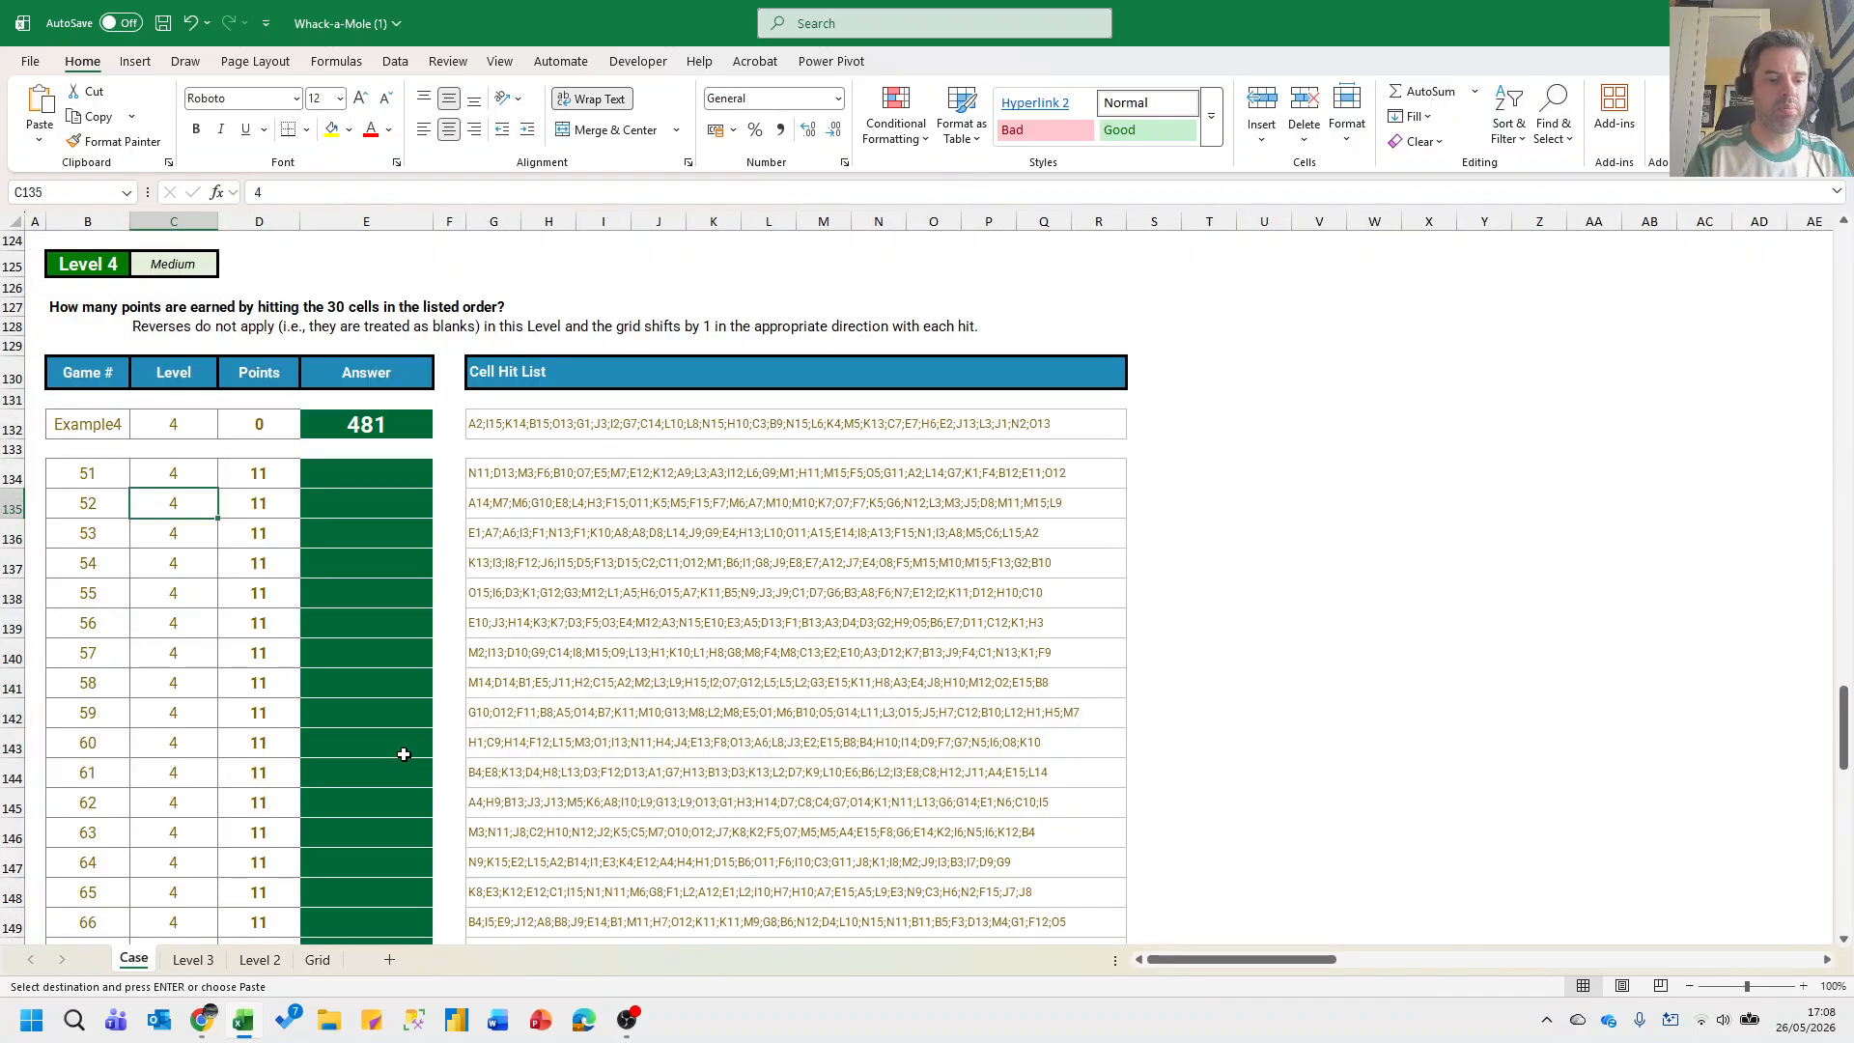
key(ctrl+shift+l)
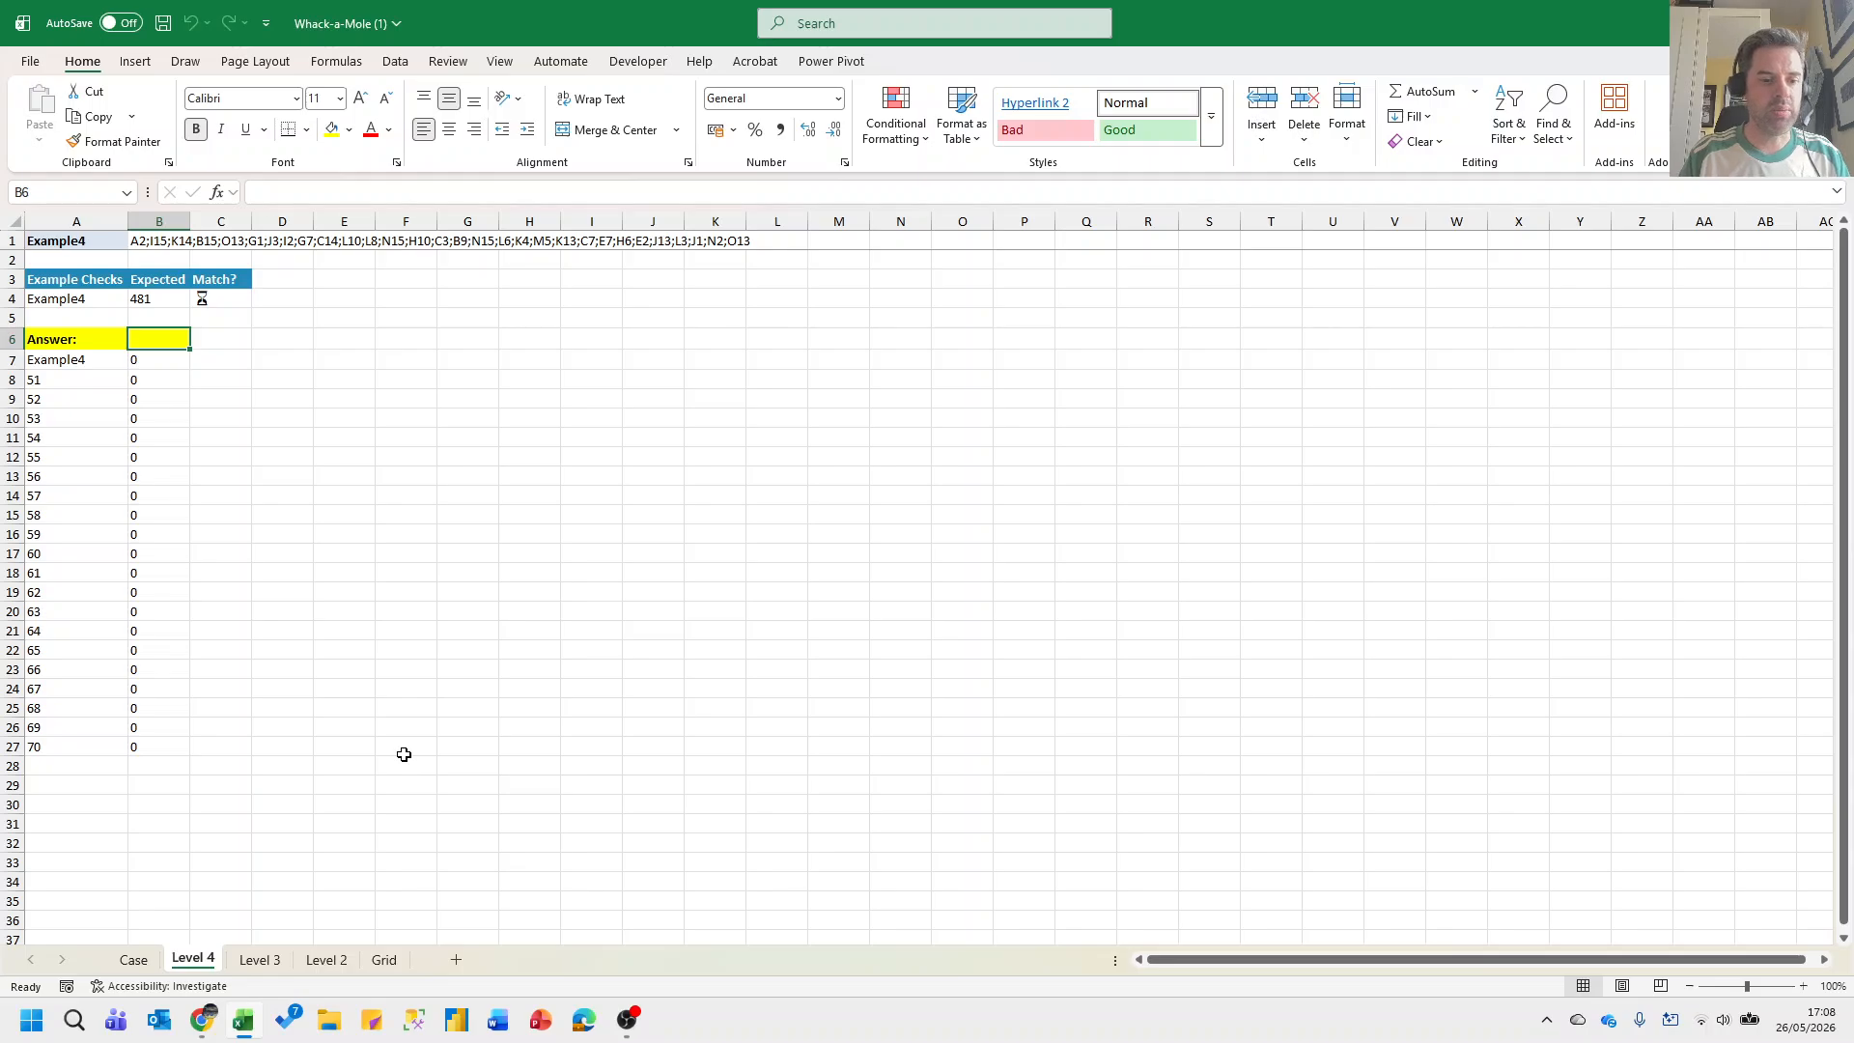
Copy the working columns F to M from the Level 3 sheet into the Level 4 sheet, starting at column F.
key(ctrl+Page_Down)
key(Right)
key(Right)
key(Right)
key(Right)
key(ctrl+shift+Right)
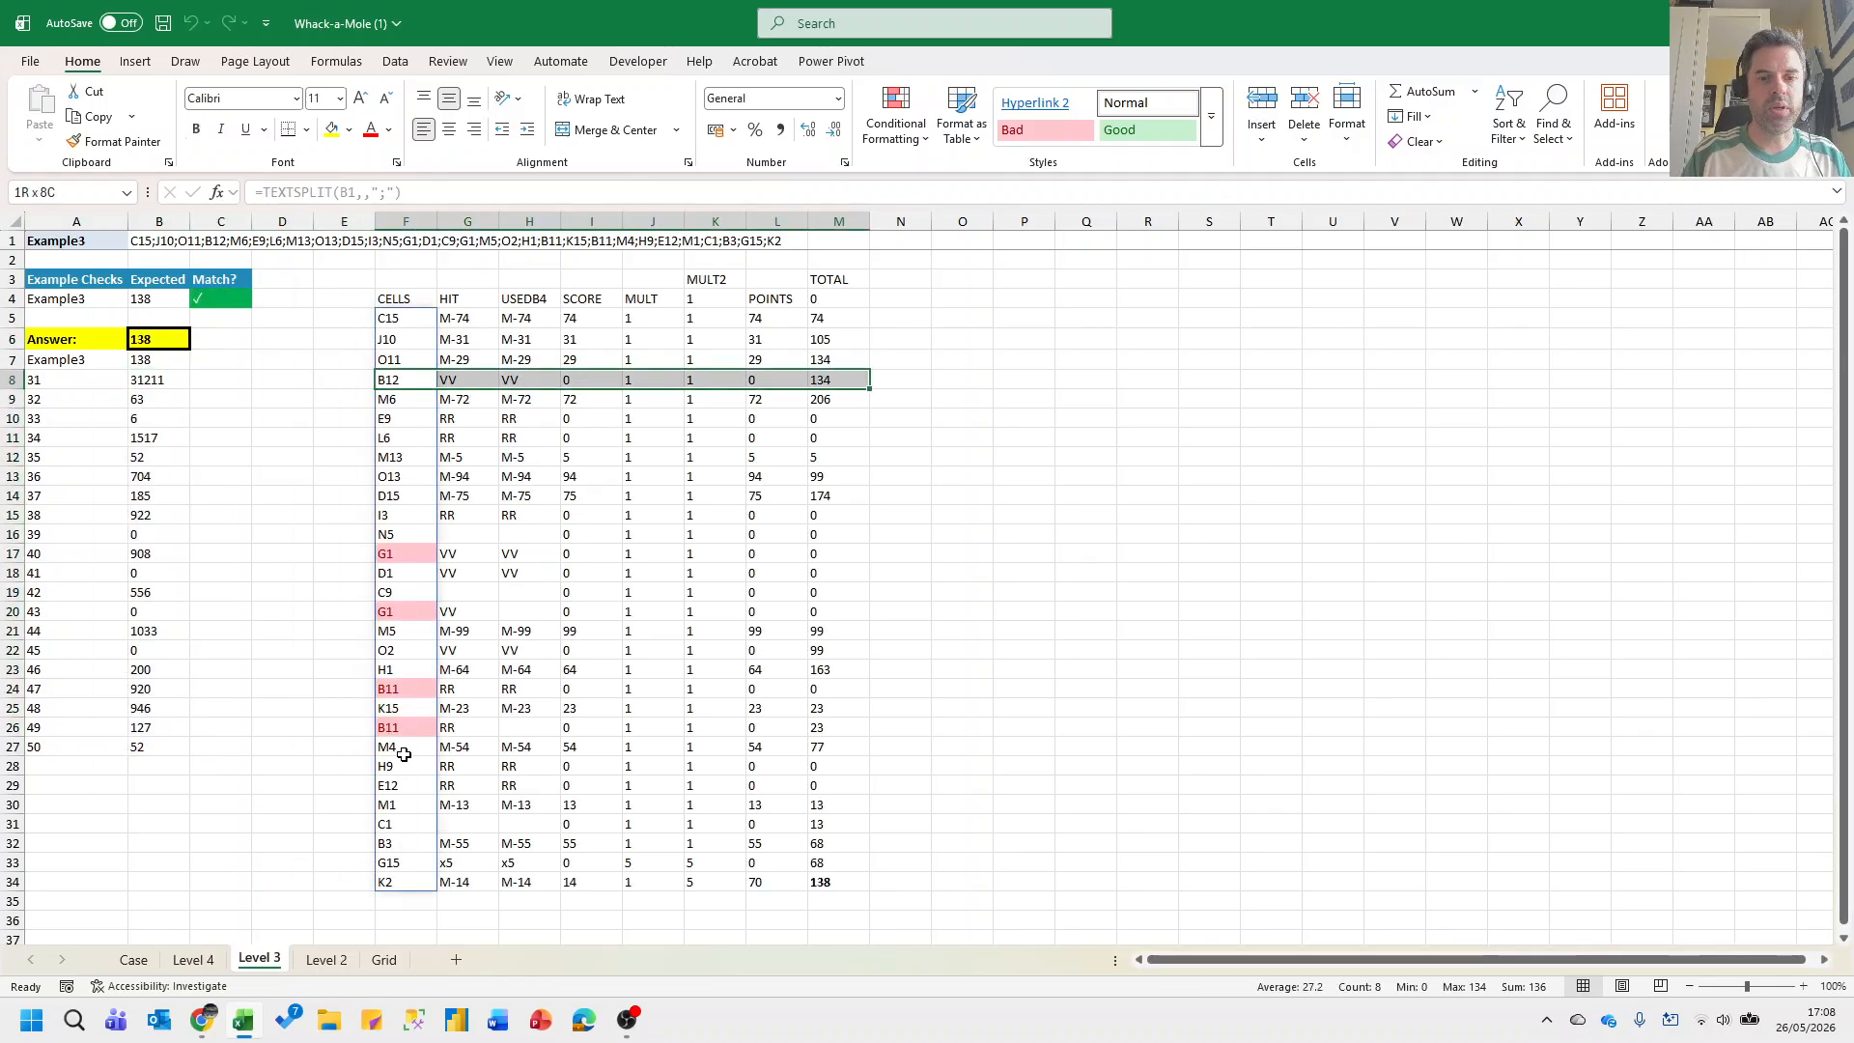
key(ctrl+space)
key(ctrl+c)
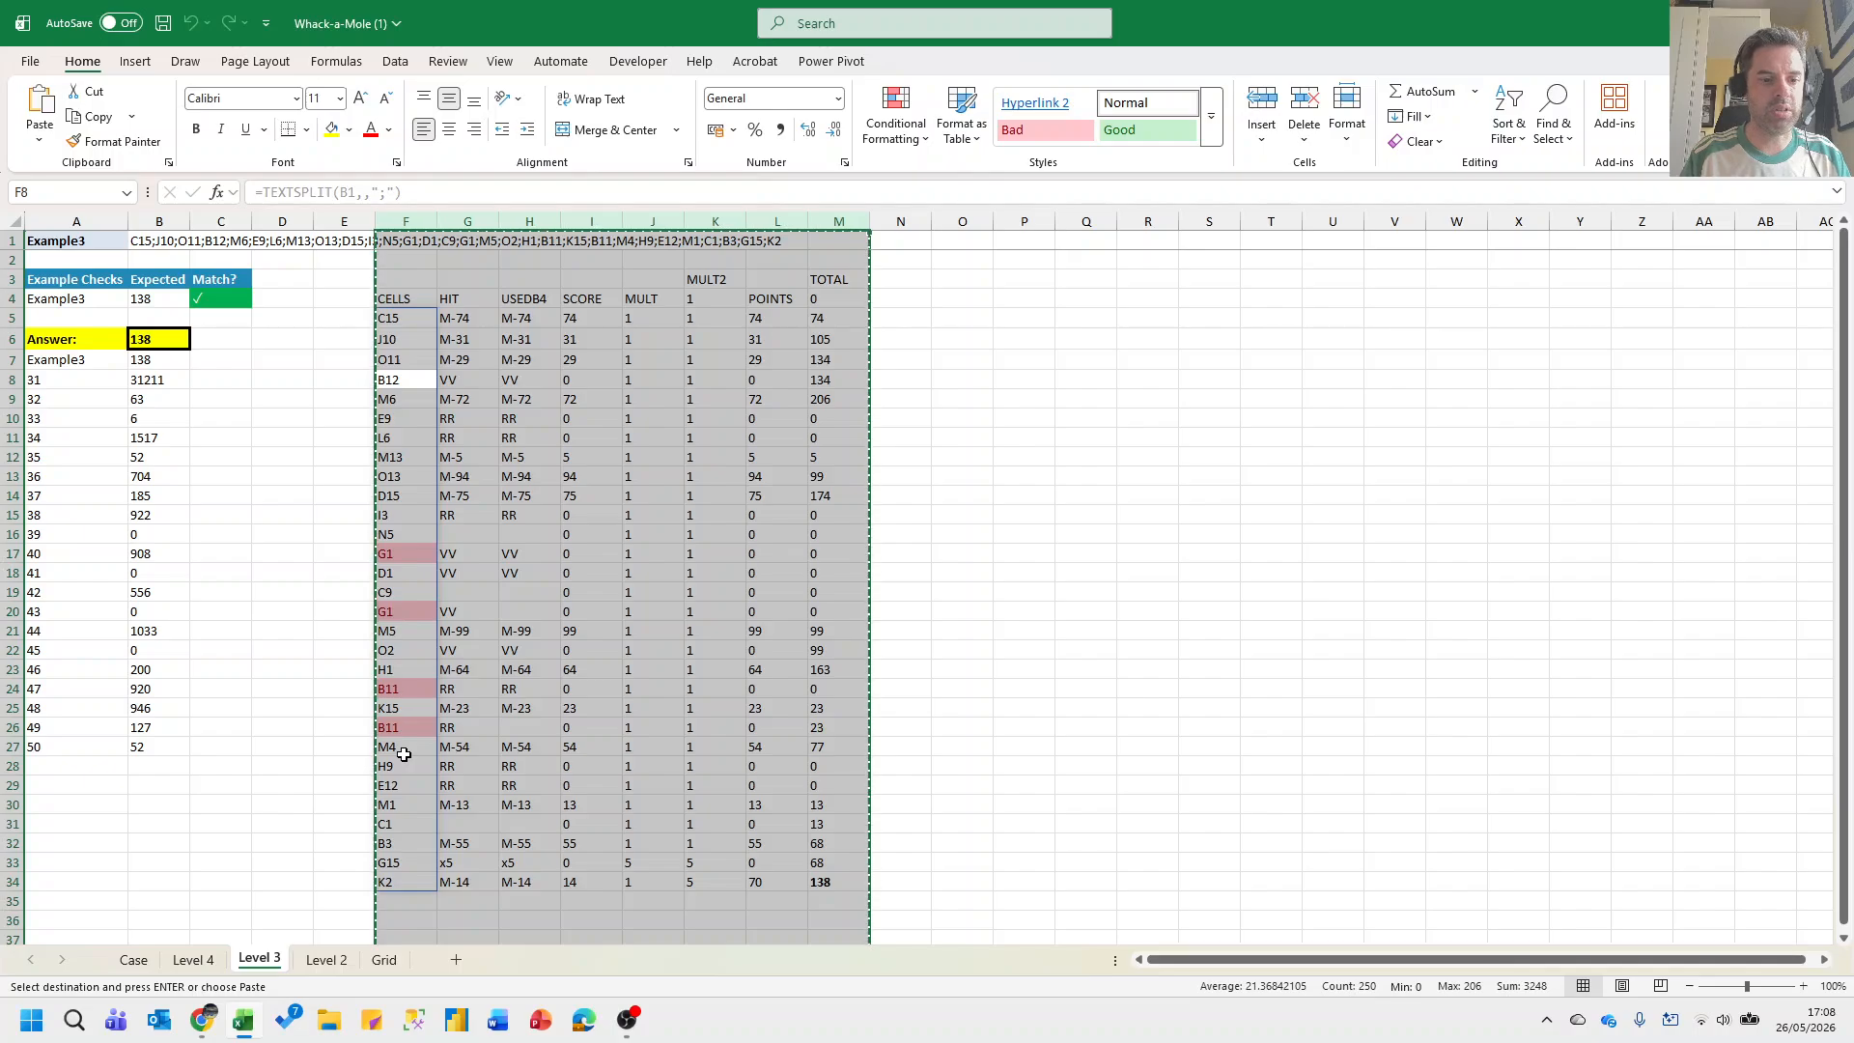
key(ctrl+Page_Up)
key(Right)
key(Right)
key(Right)
key(Right)
key(ctrl+space)
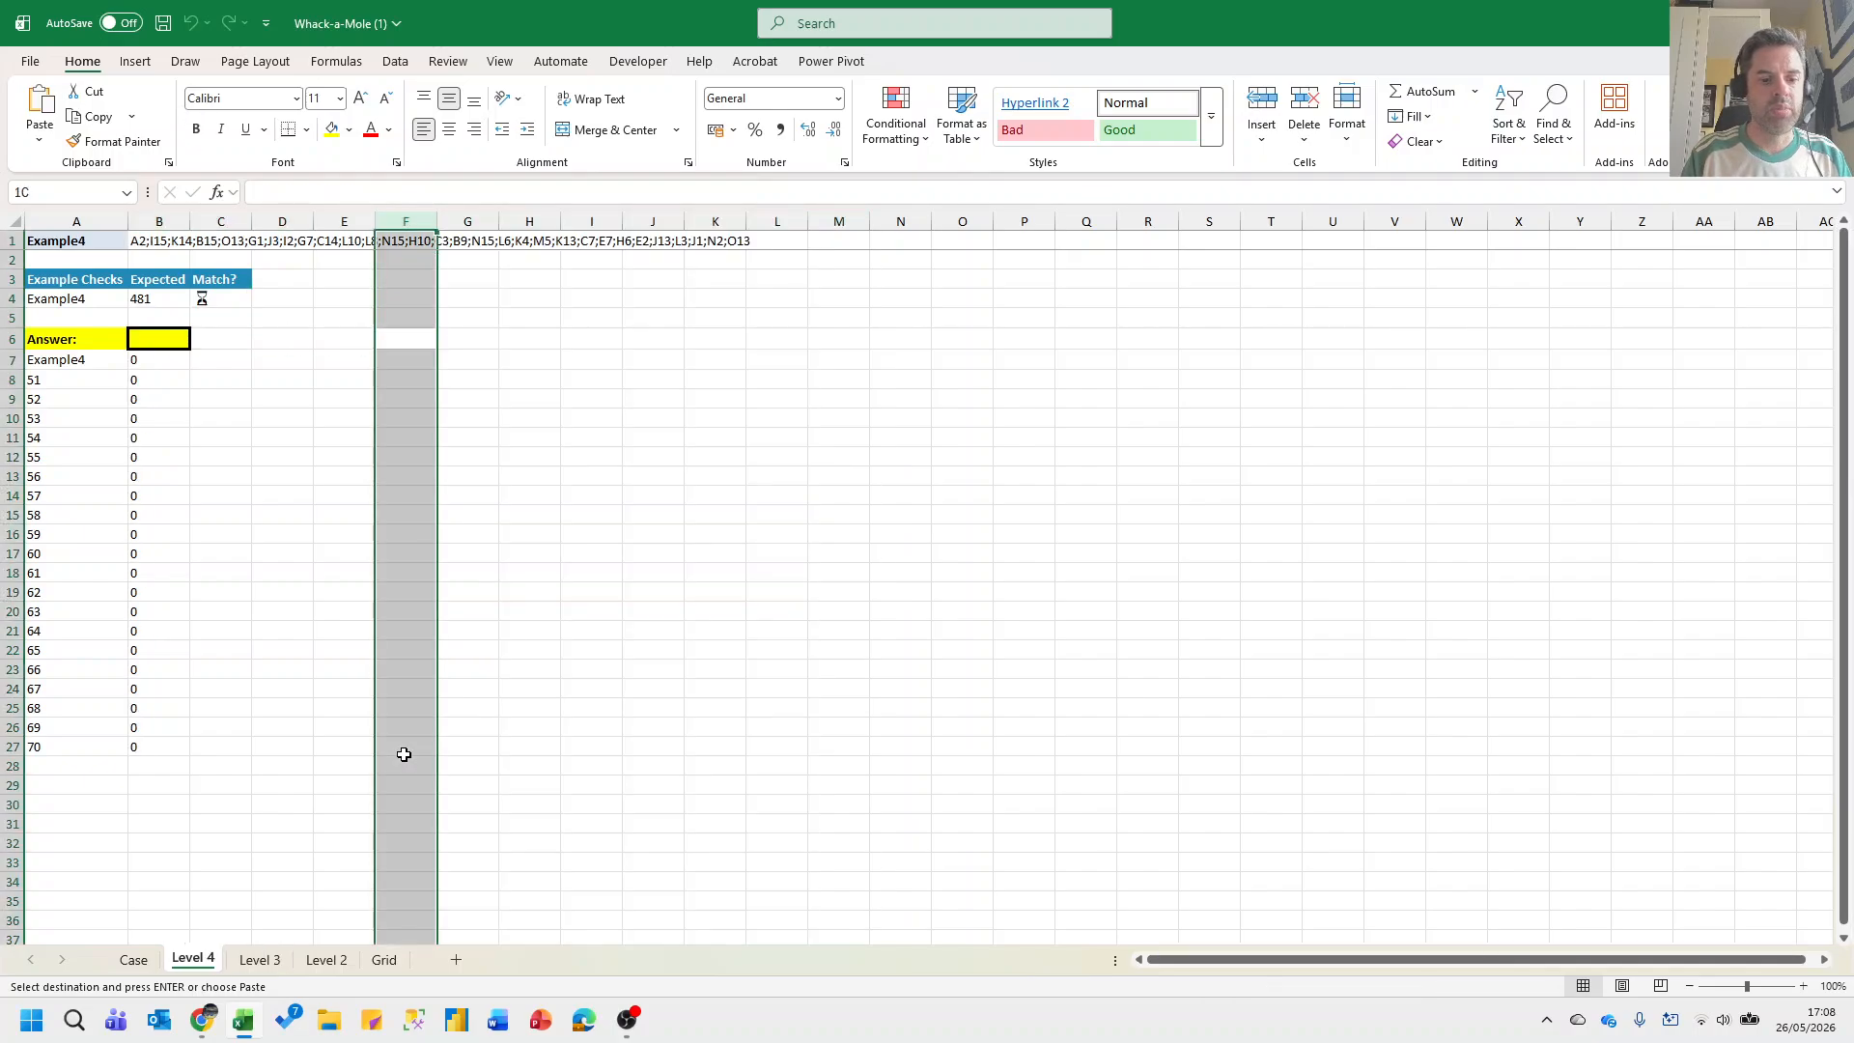
key(ctrl+v)
Add the headings ROW in N4 and COL in O4, beside the TOTAL column on the Level 4 sheet.
key(Up)
key(Up)
key(Down)
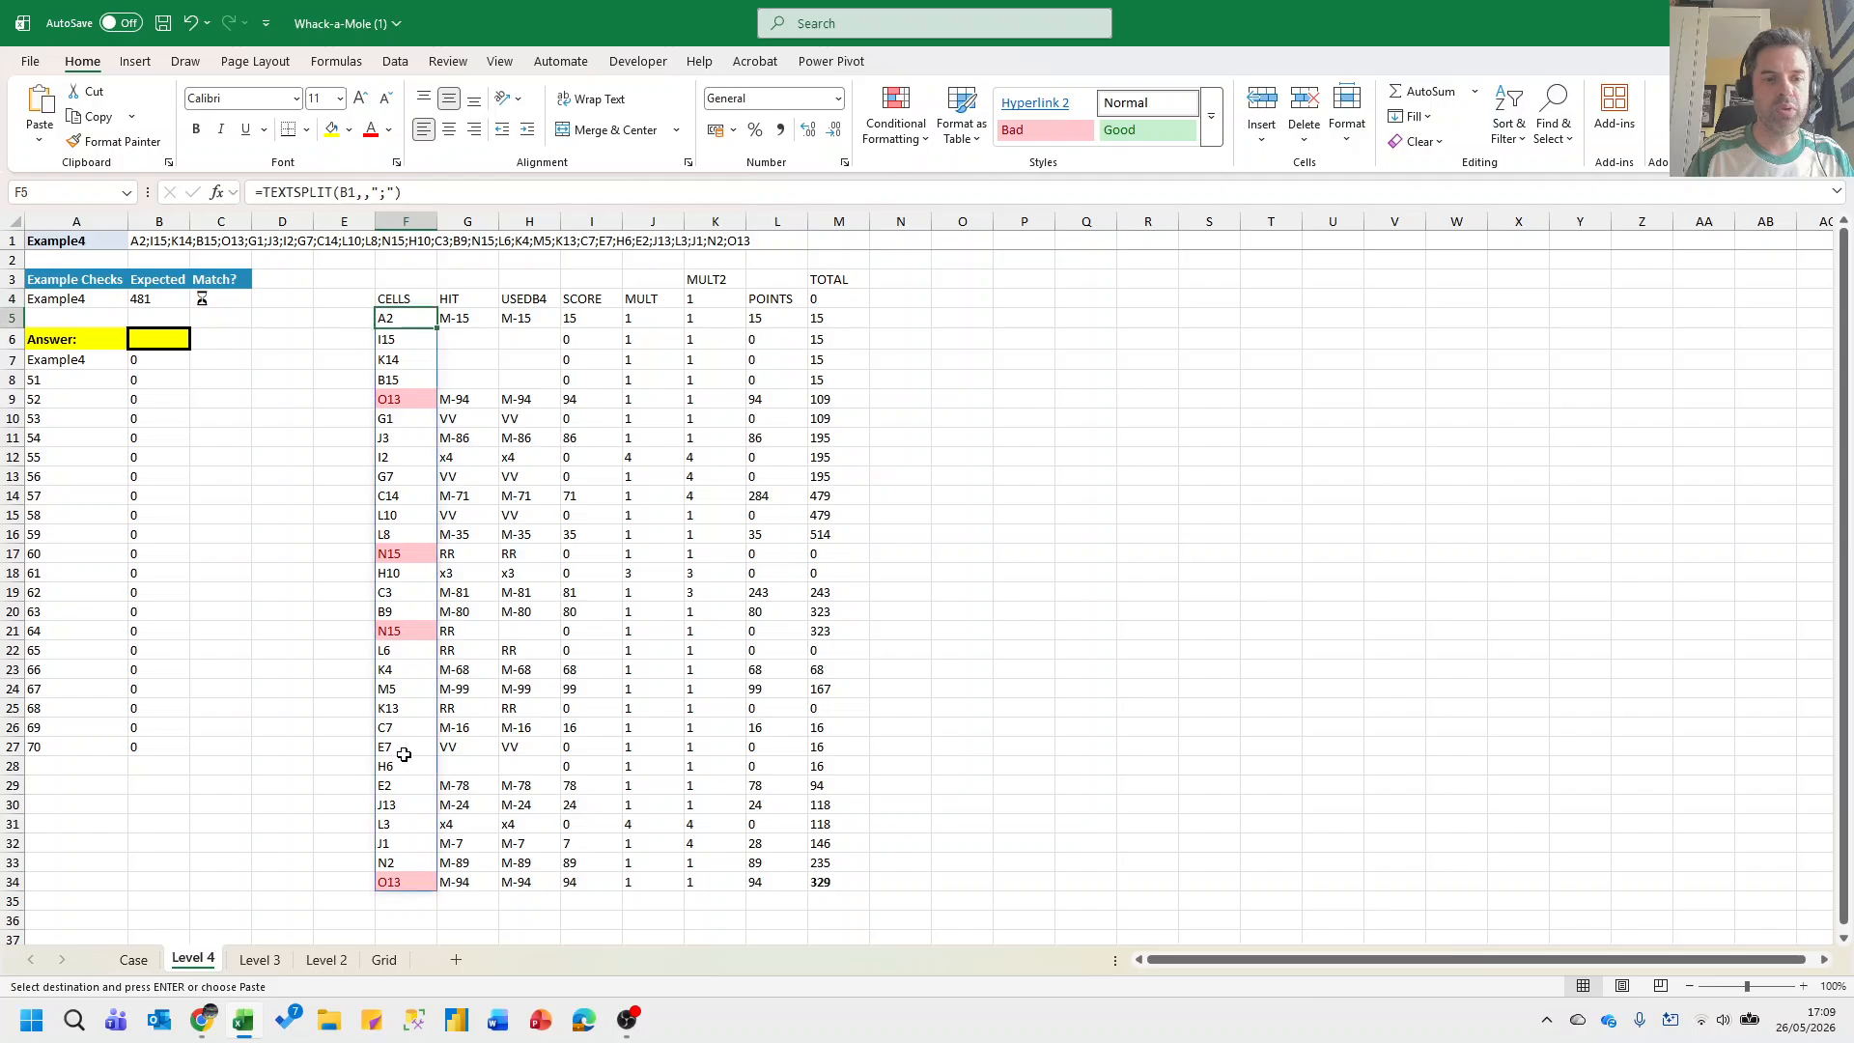
key(Right)
key(Right)
key(Right)
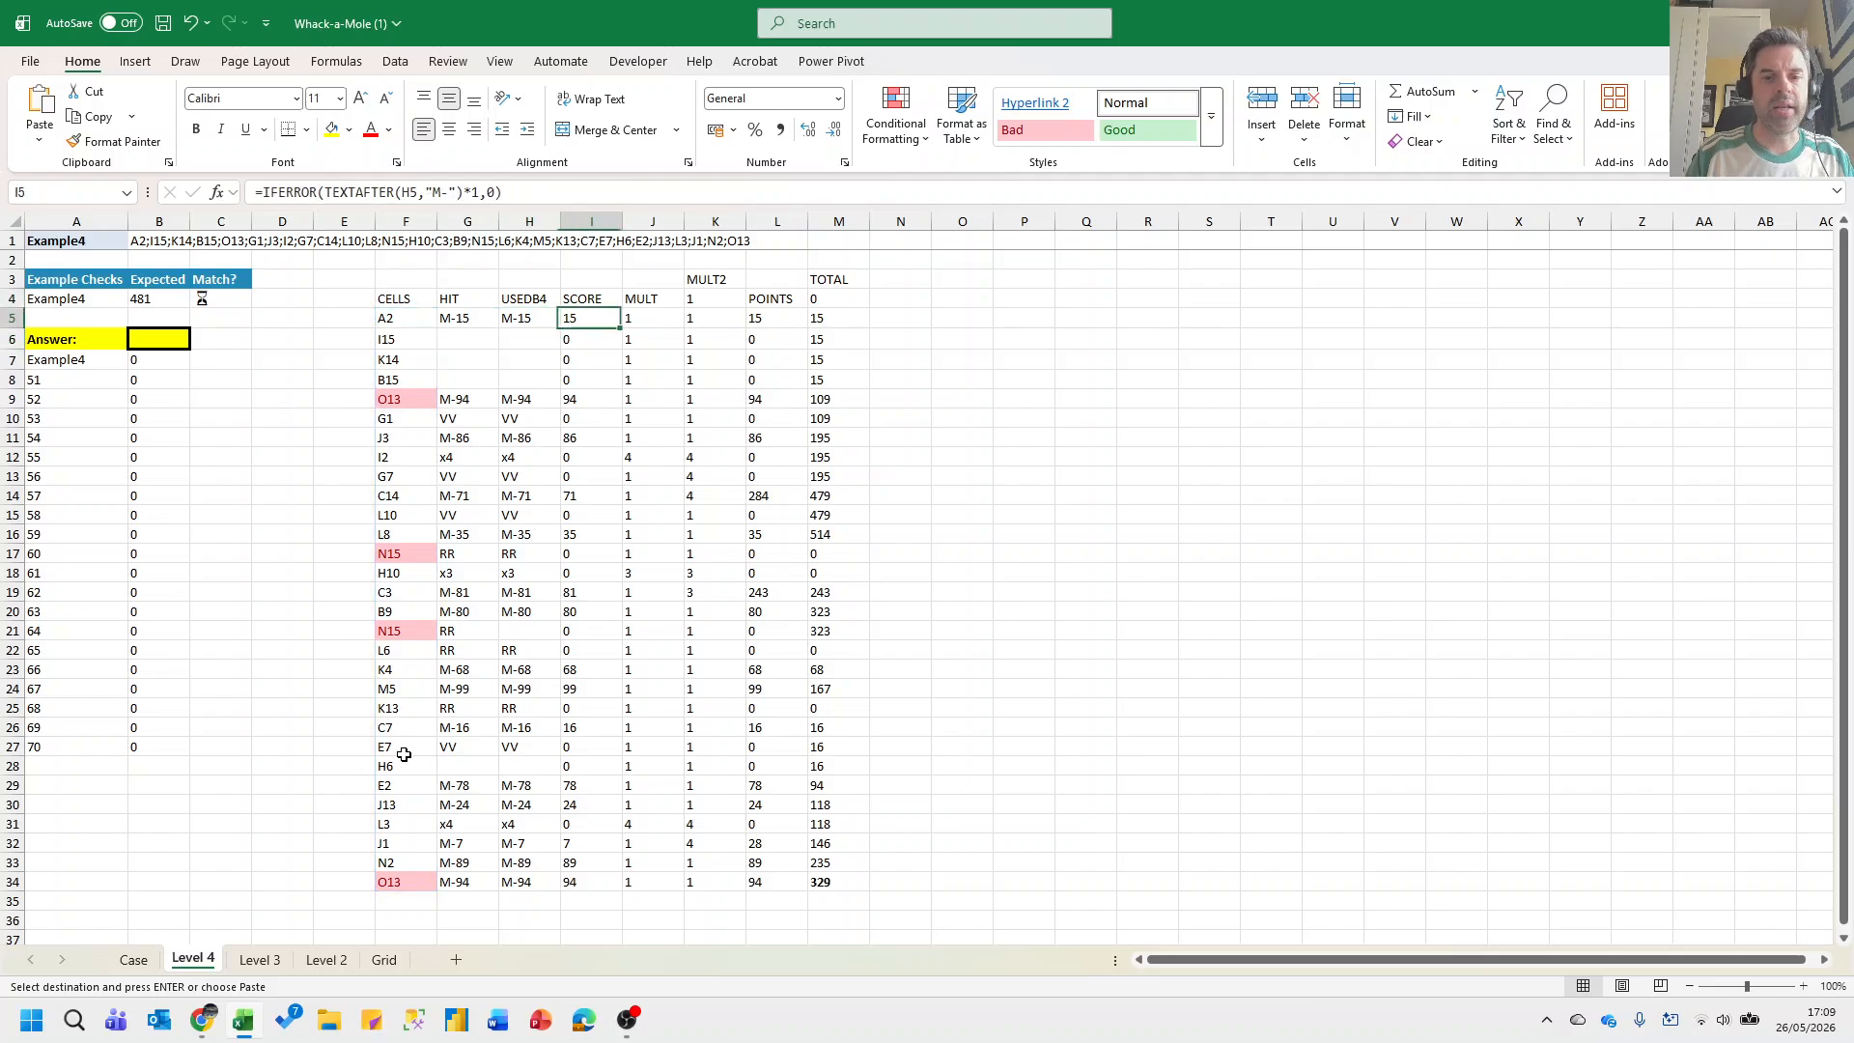
key(Right)
key(Right)
key(Right)
key(Right)
key(Right)
key(Up)
key(Up)
key(Down)
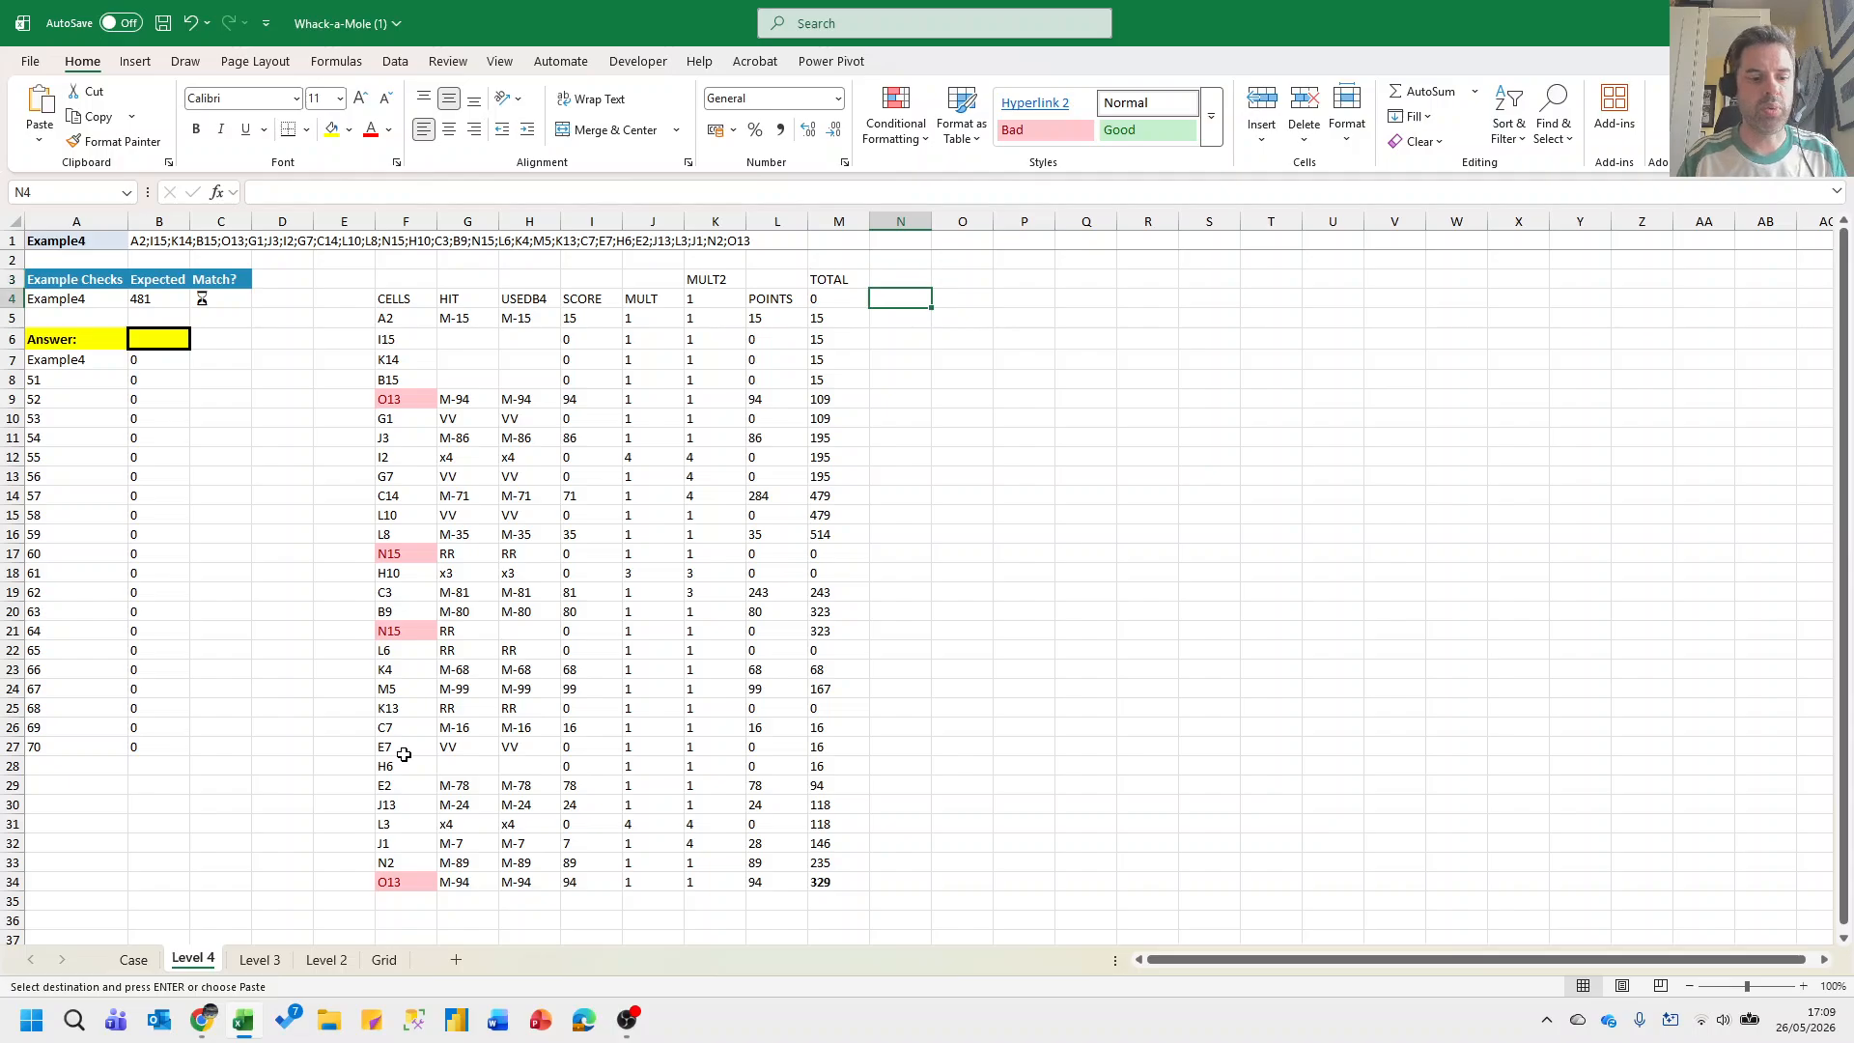
text(ROW)
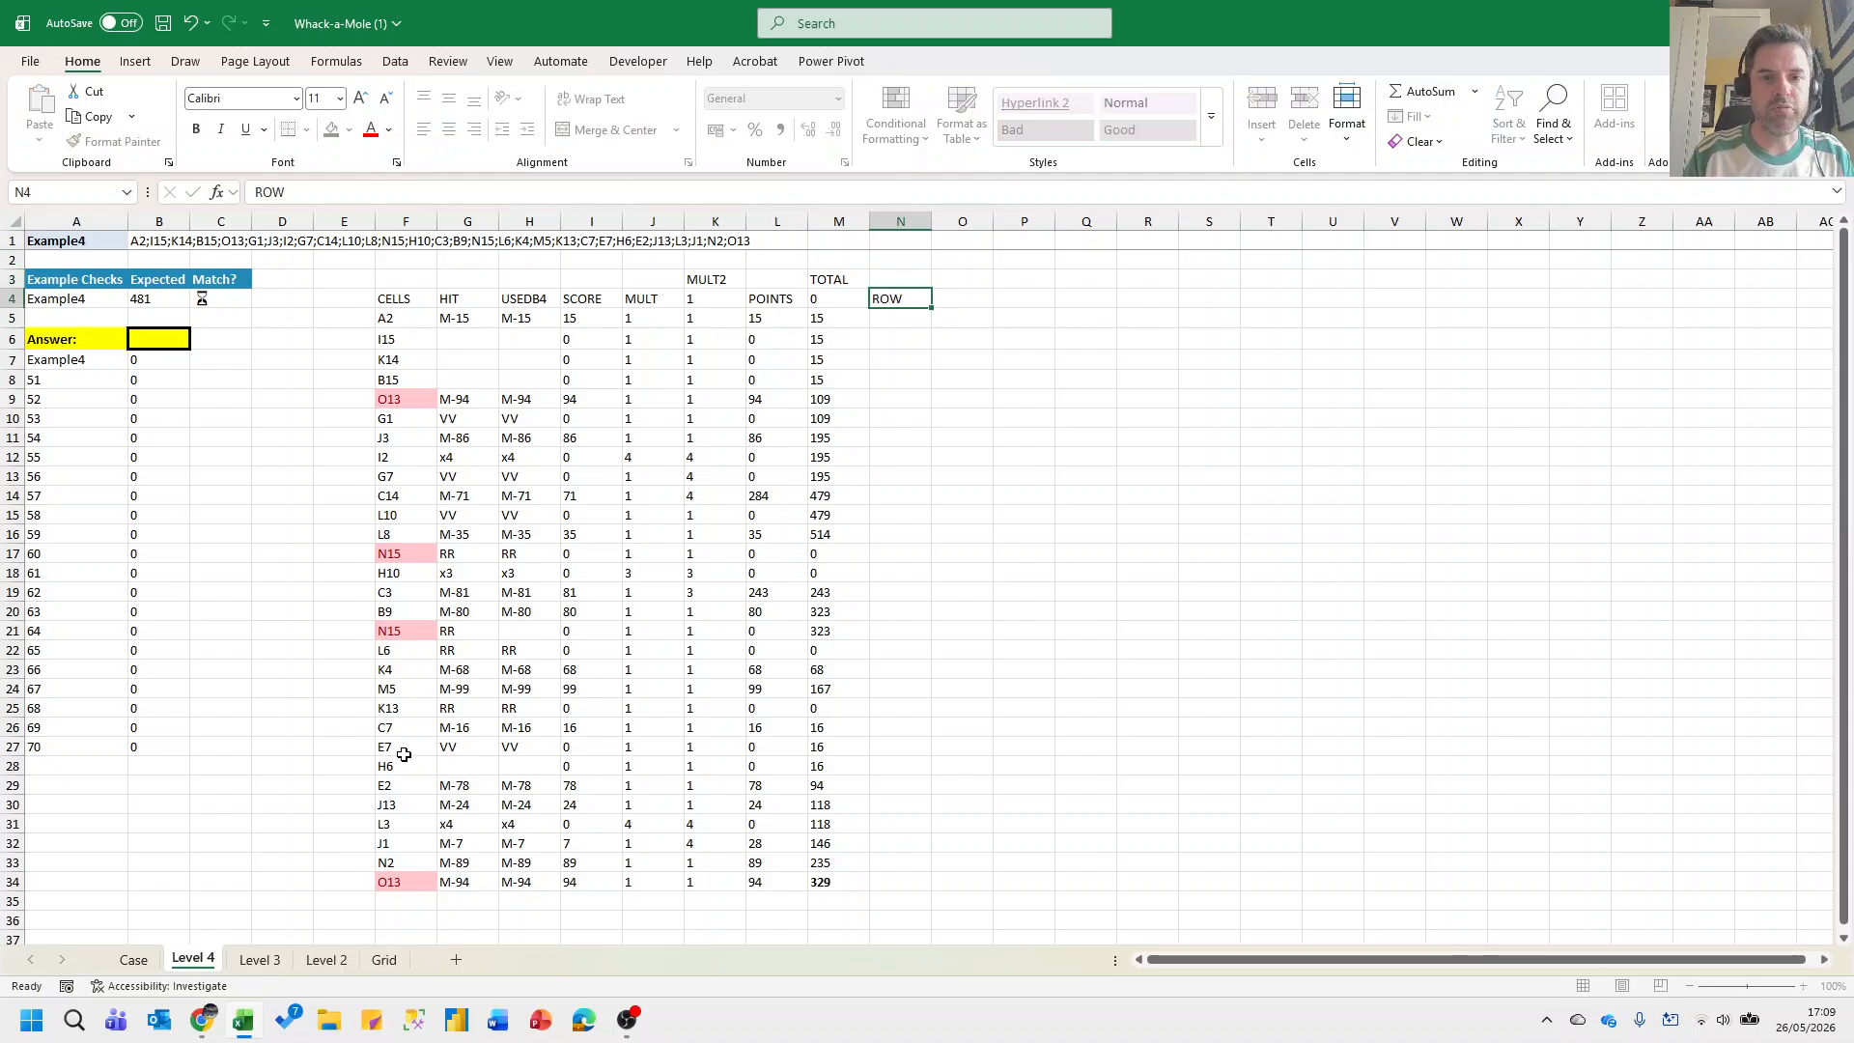
key(Right)
text(COL)
key(Return)
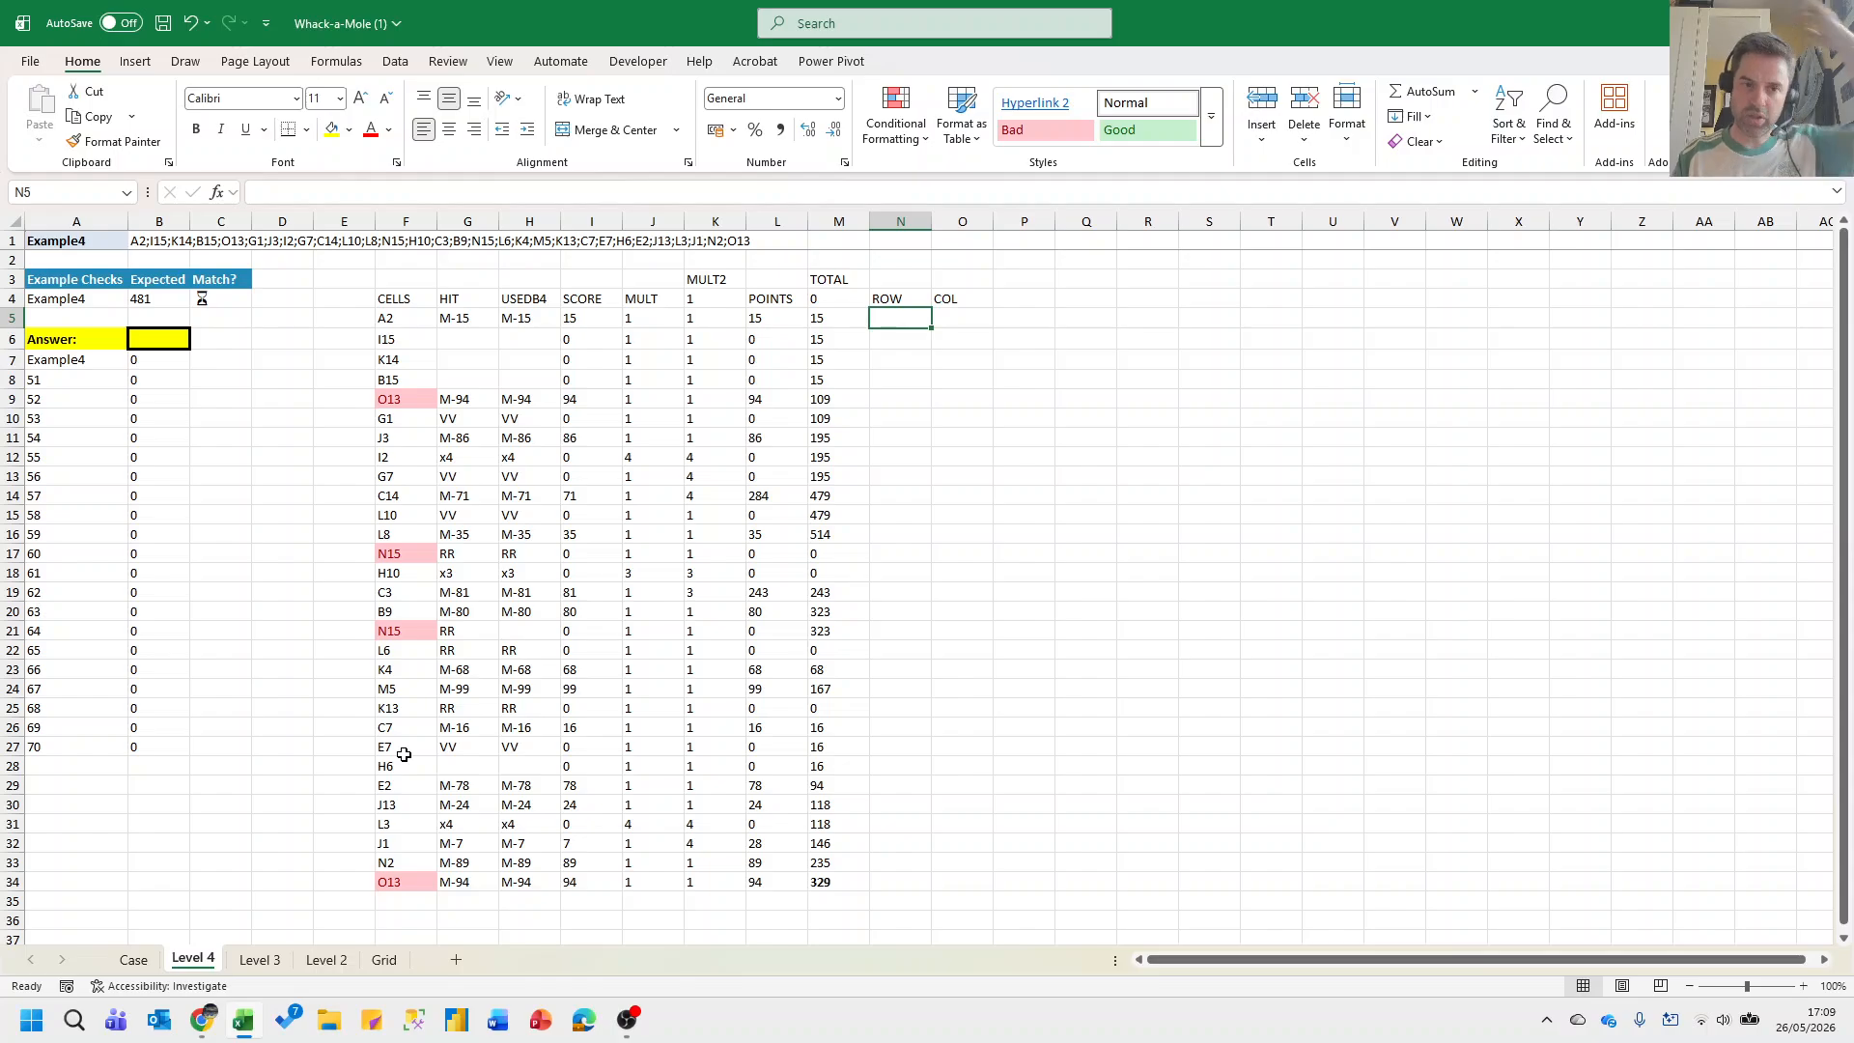
Review the copied formulas in row 5 of the Level 4 sheet, across the working columns up to TOTAL.
key(Left)
key(Left)
key(Left)
key(Left)
key(Left)
key(Left)
key(Left)
key(Left)
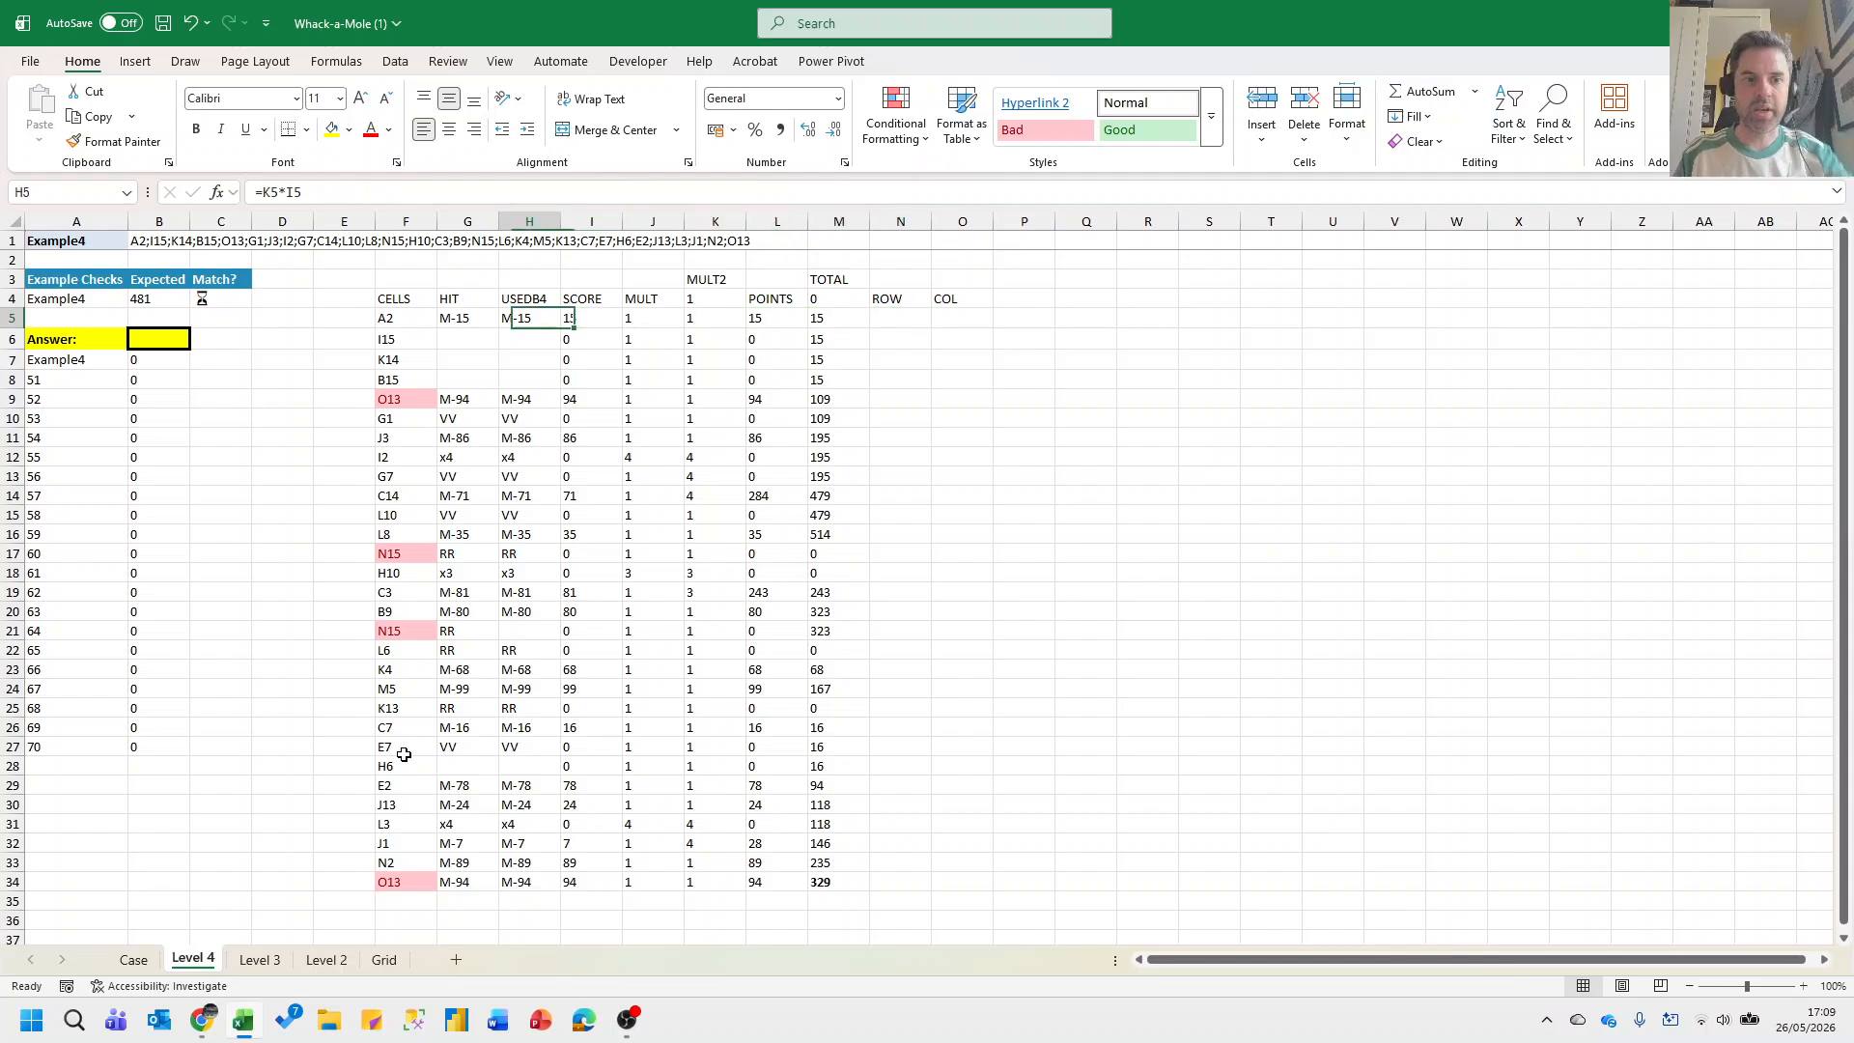
key(Right)
key(Right)
key(Right)
key(Right)
key(Right)
key(Right)
key(Right)
key(Right)
key(Right)
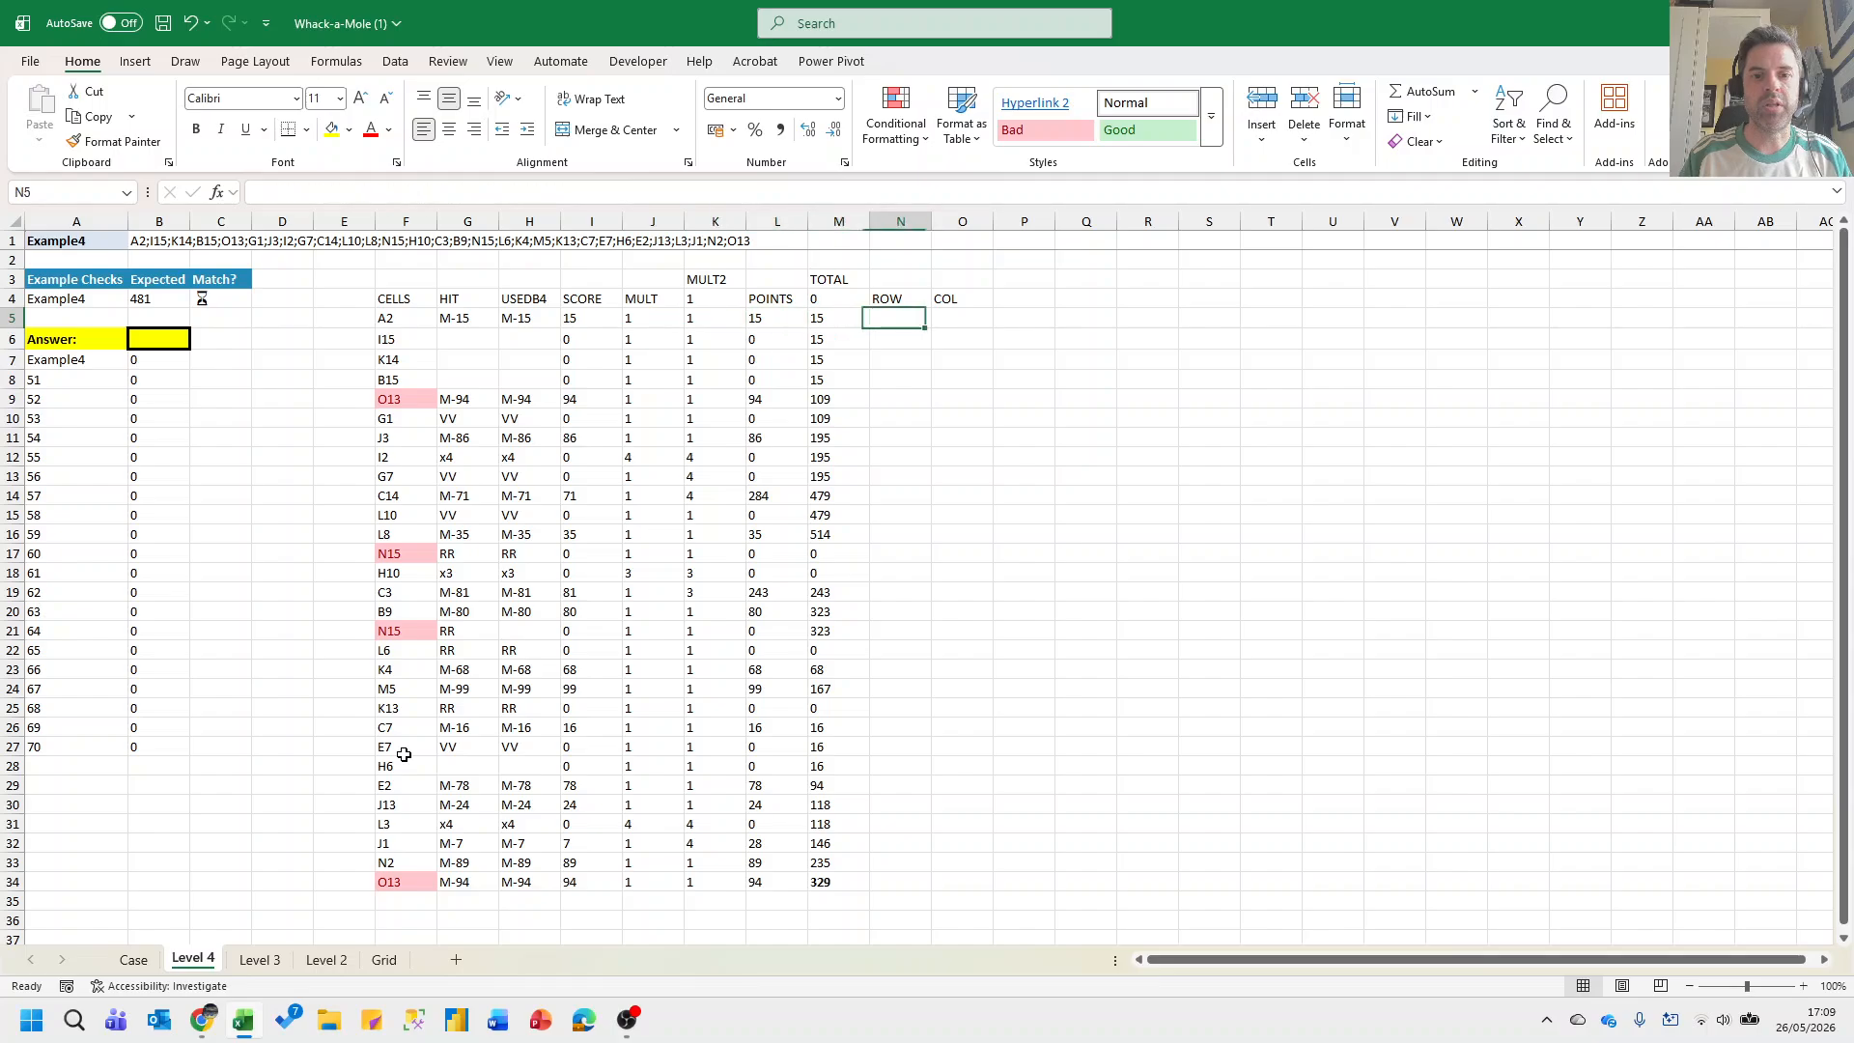
Insert two blank rows at row 2 of the Level 4 sheet, above the Example Checks table.
key(Up)
key(Up)
key(Up)
key(Up)
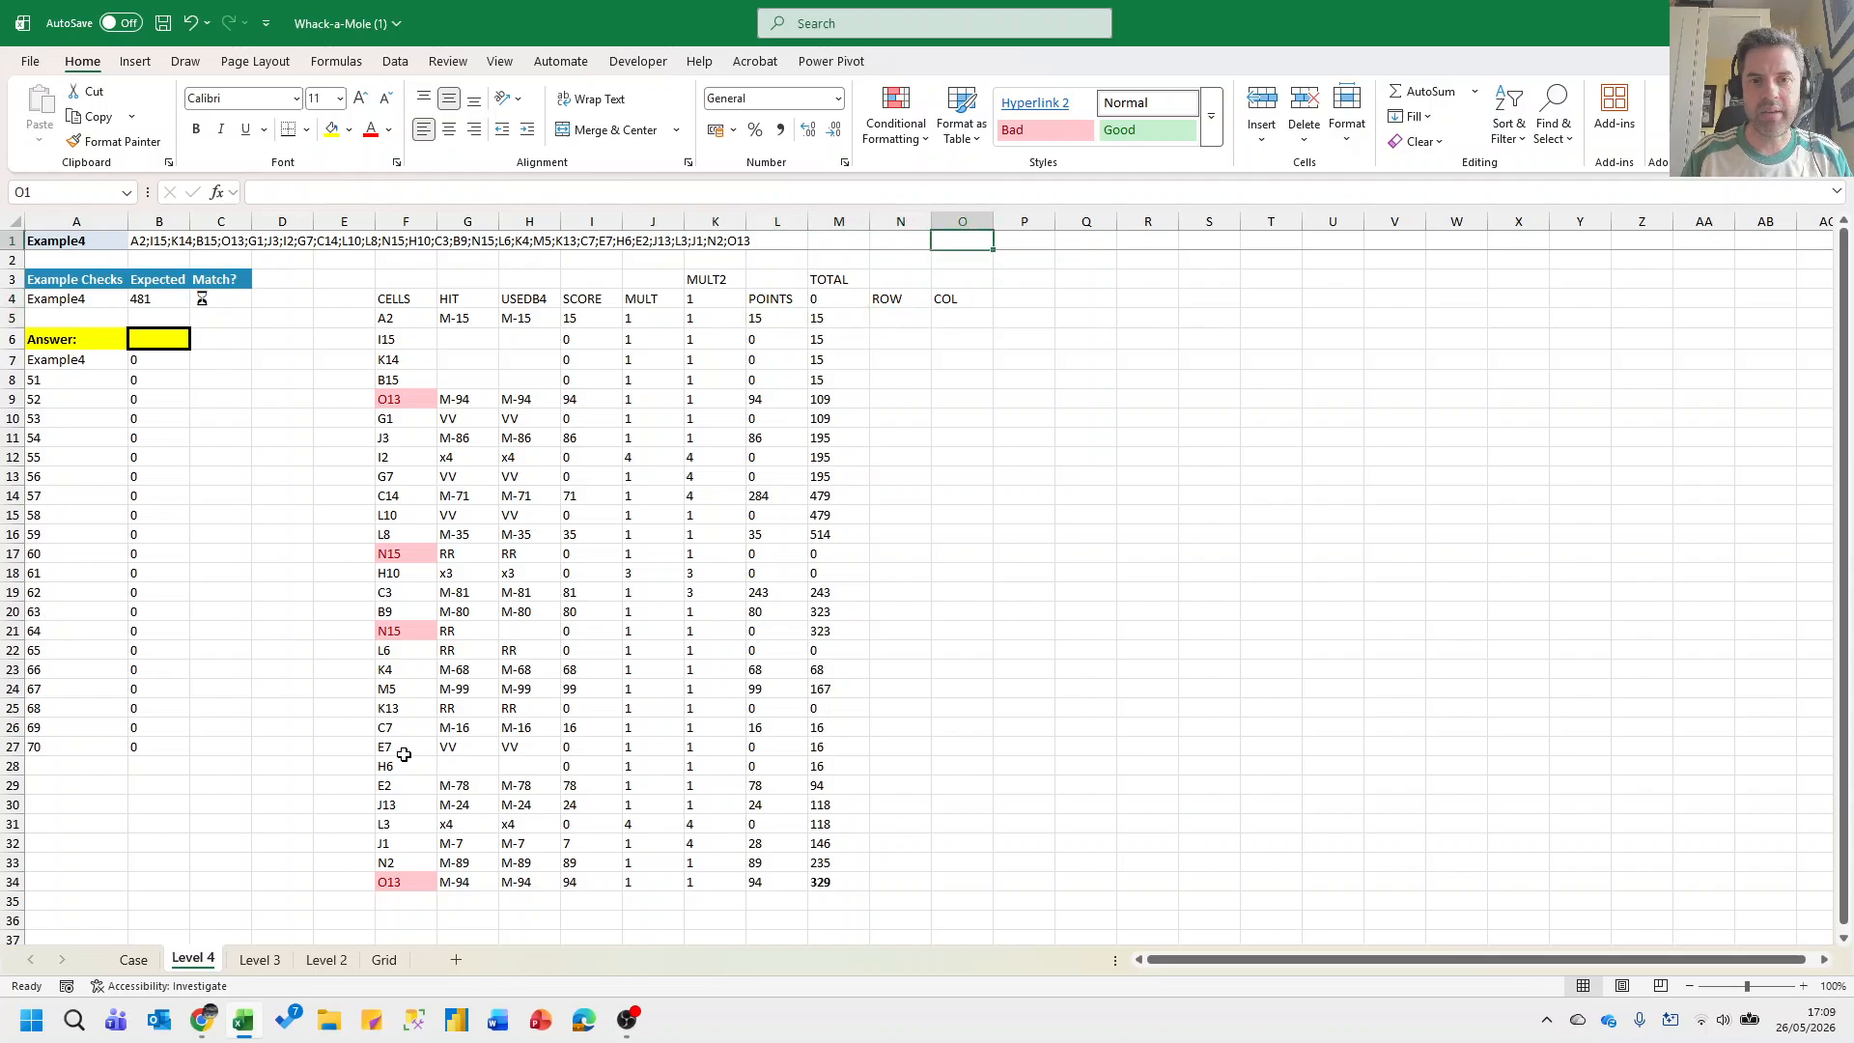
key(Right)
key(Left)
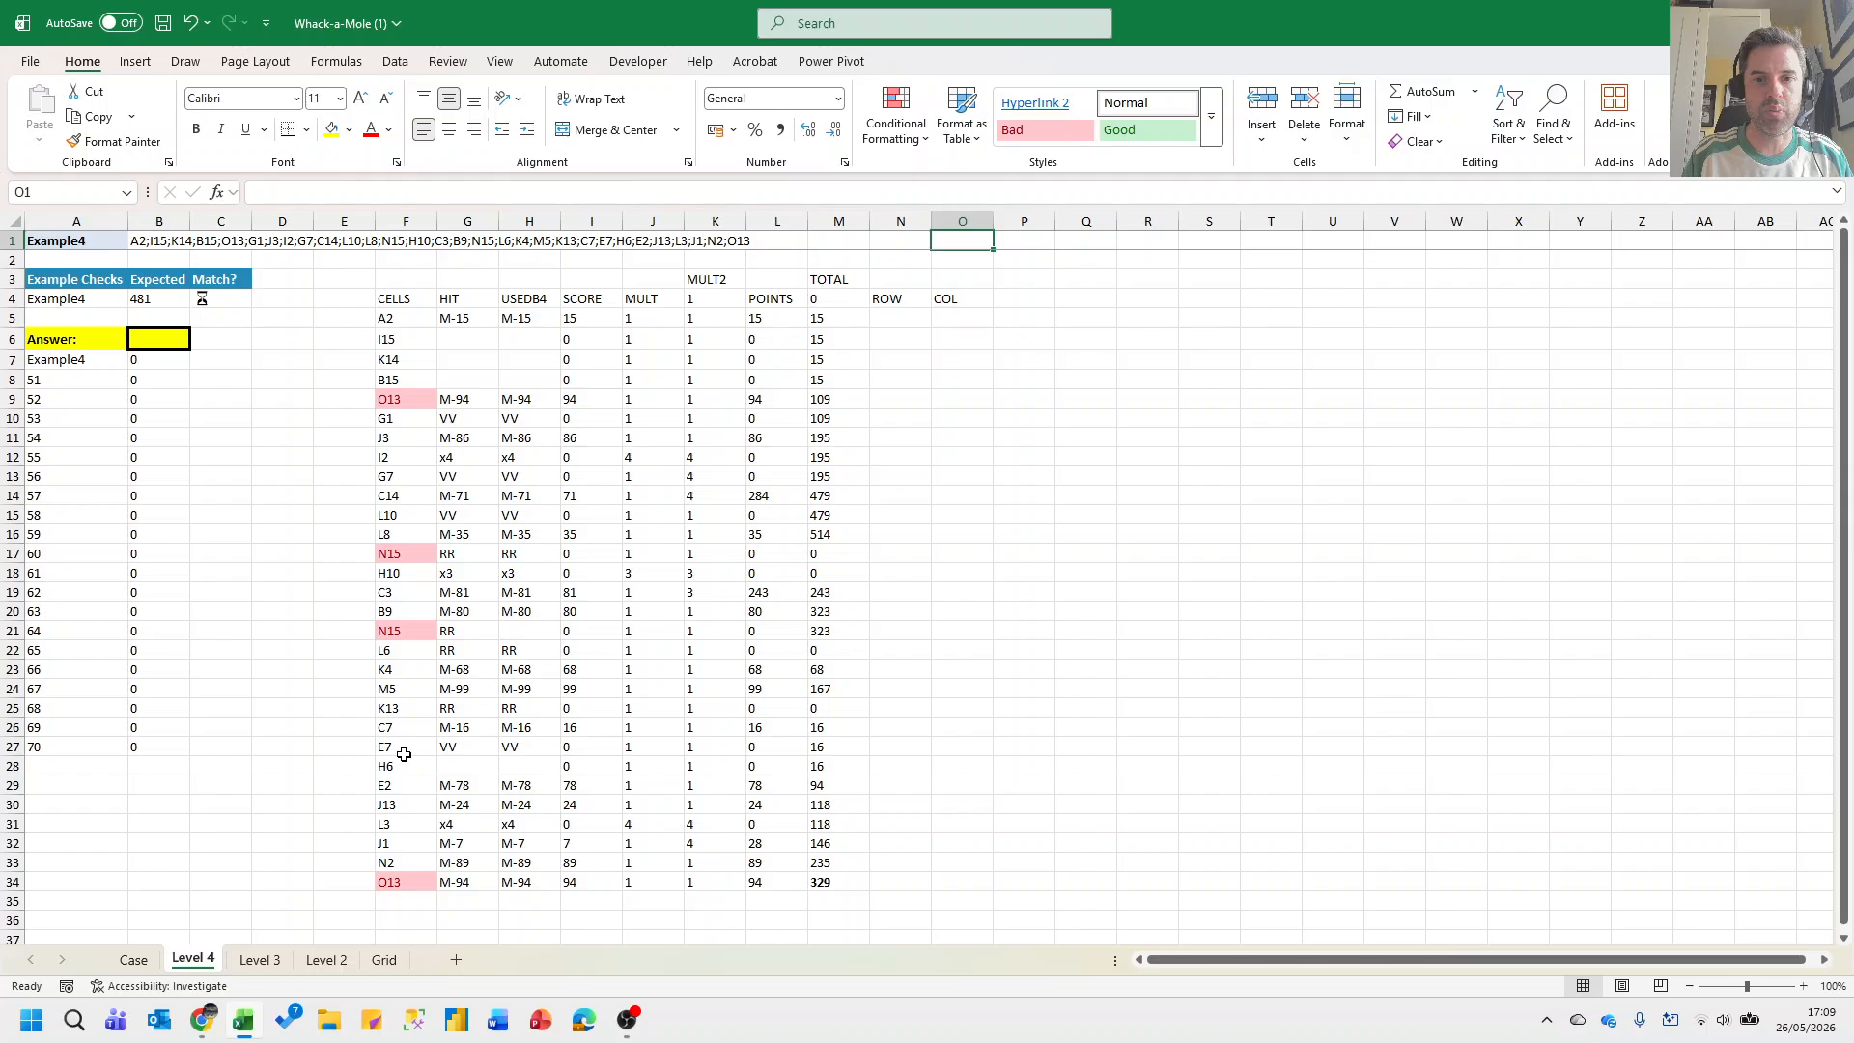
key(Down)
key(Left)
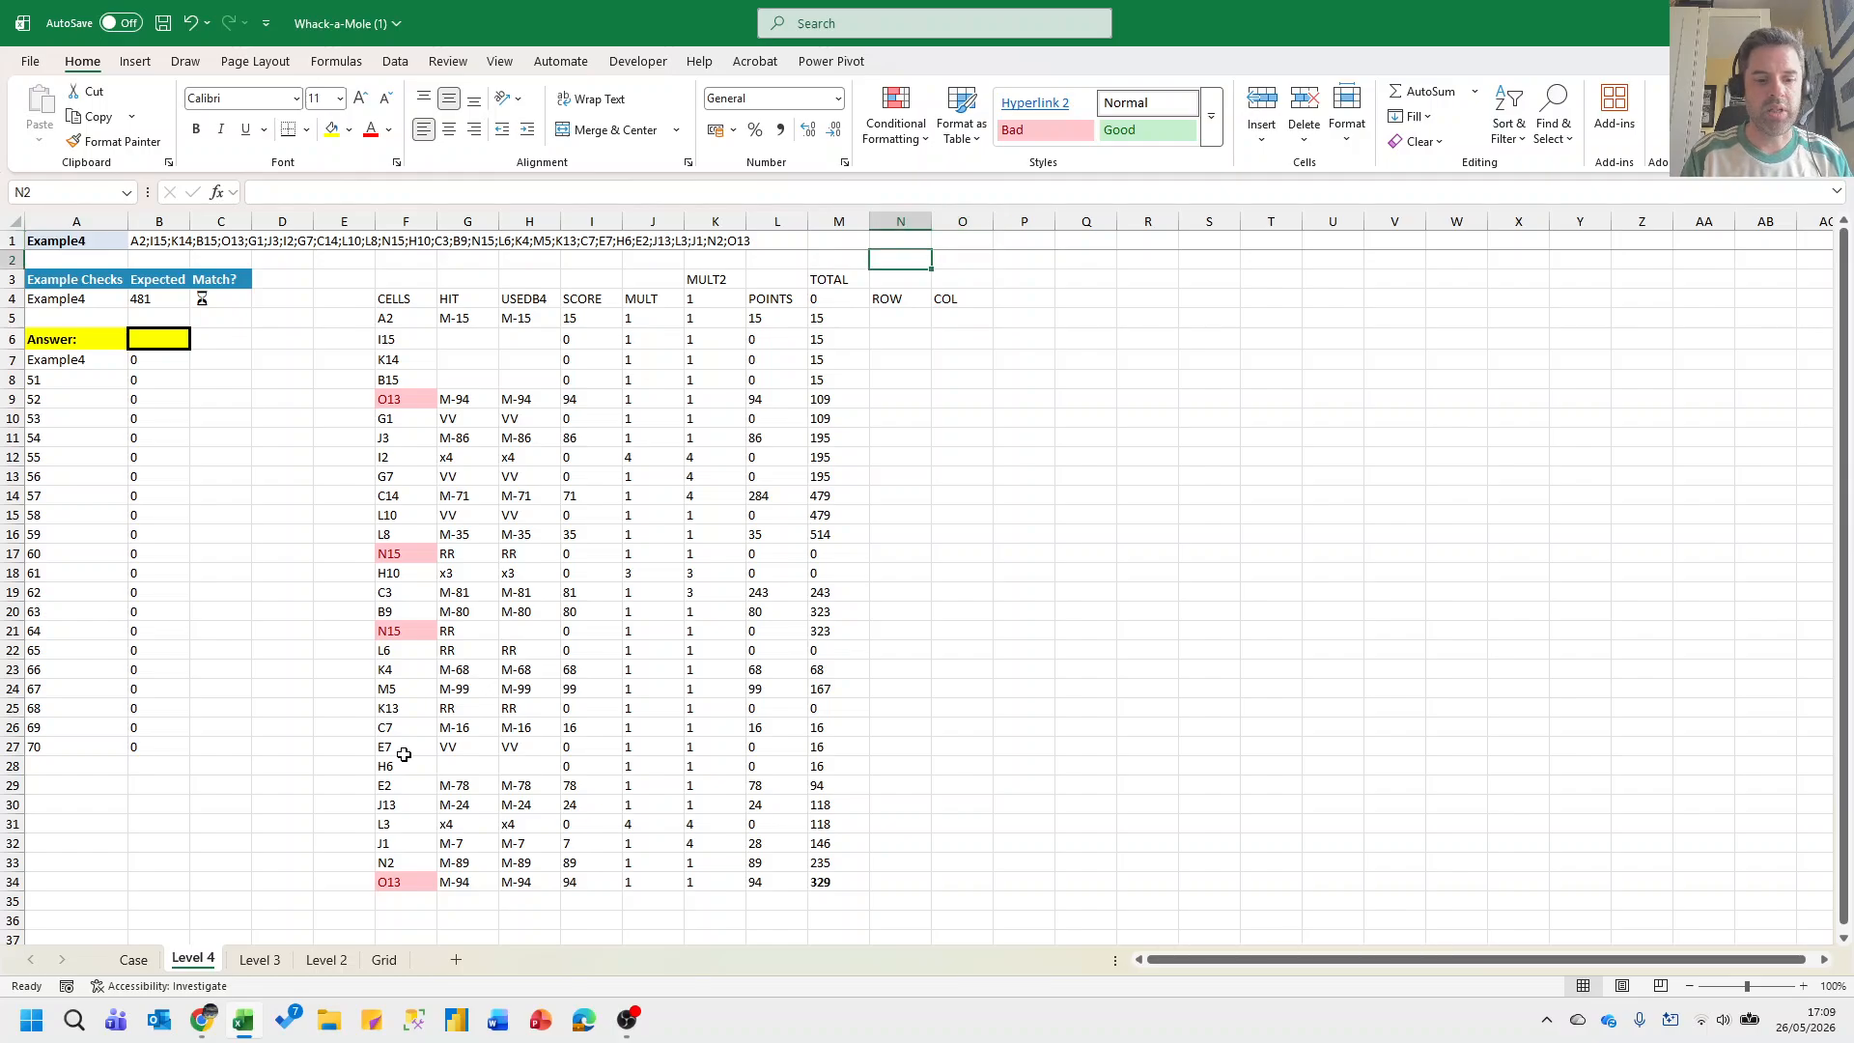
key(alt+h)
key(i)
key(r)
key(alt+h)
key(i)
key(r)
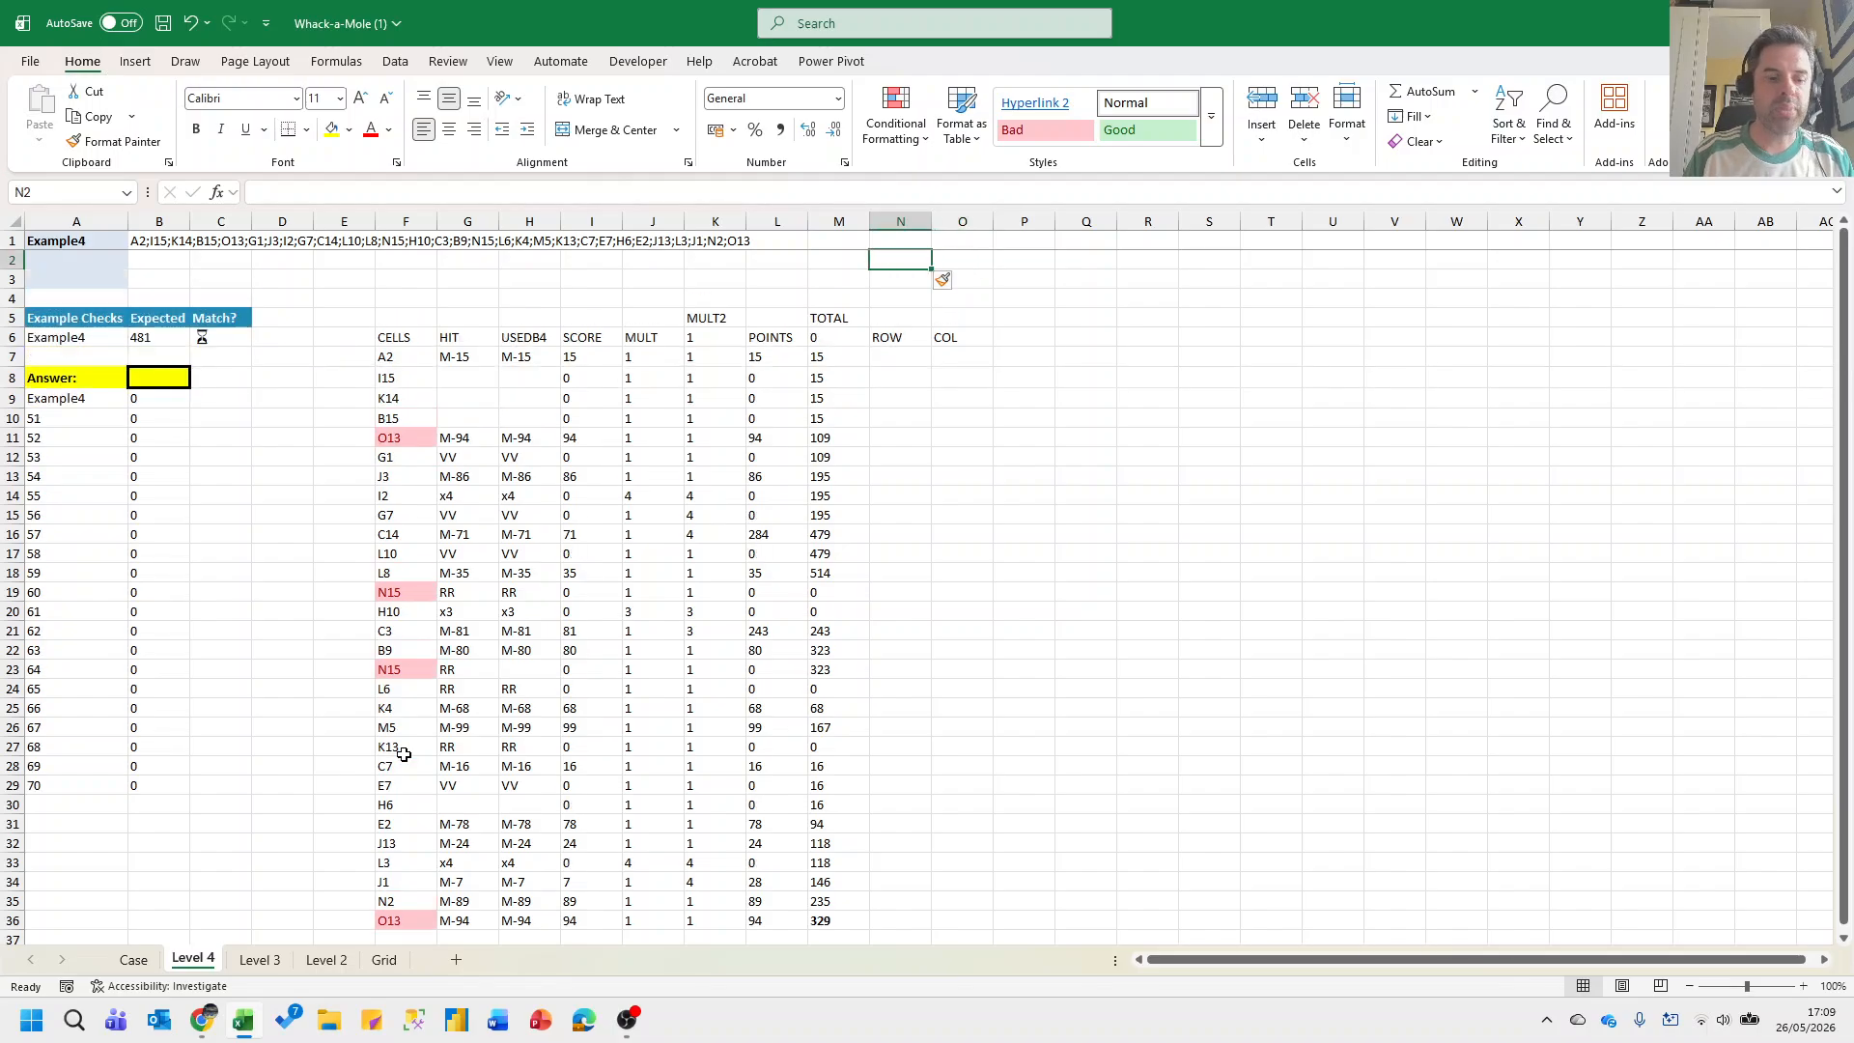
Examine row 14 of the Grid sheet across its columns, including its leftmost cells, to work out horizontal shifts.
key(ctrl+Page_Down)
key(ctrl+Page_Down)
key(ctrl+Page_Down)
key(Left)
key(Left)
key(Left)
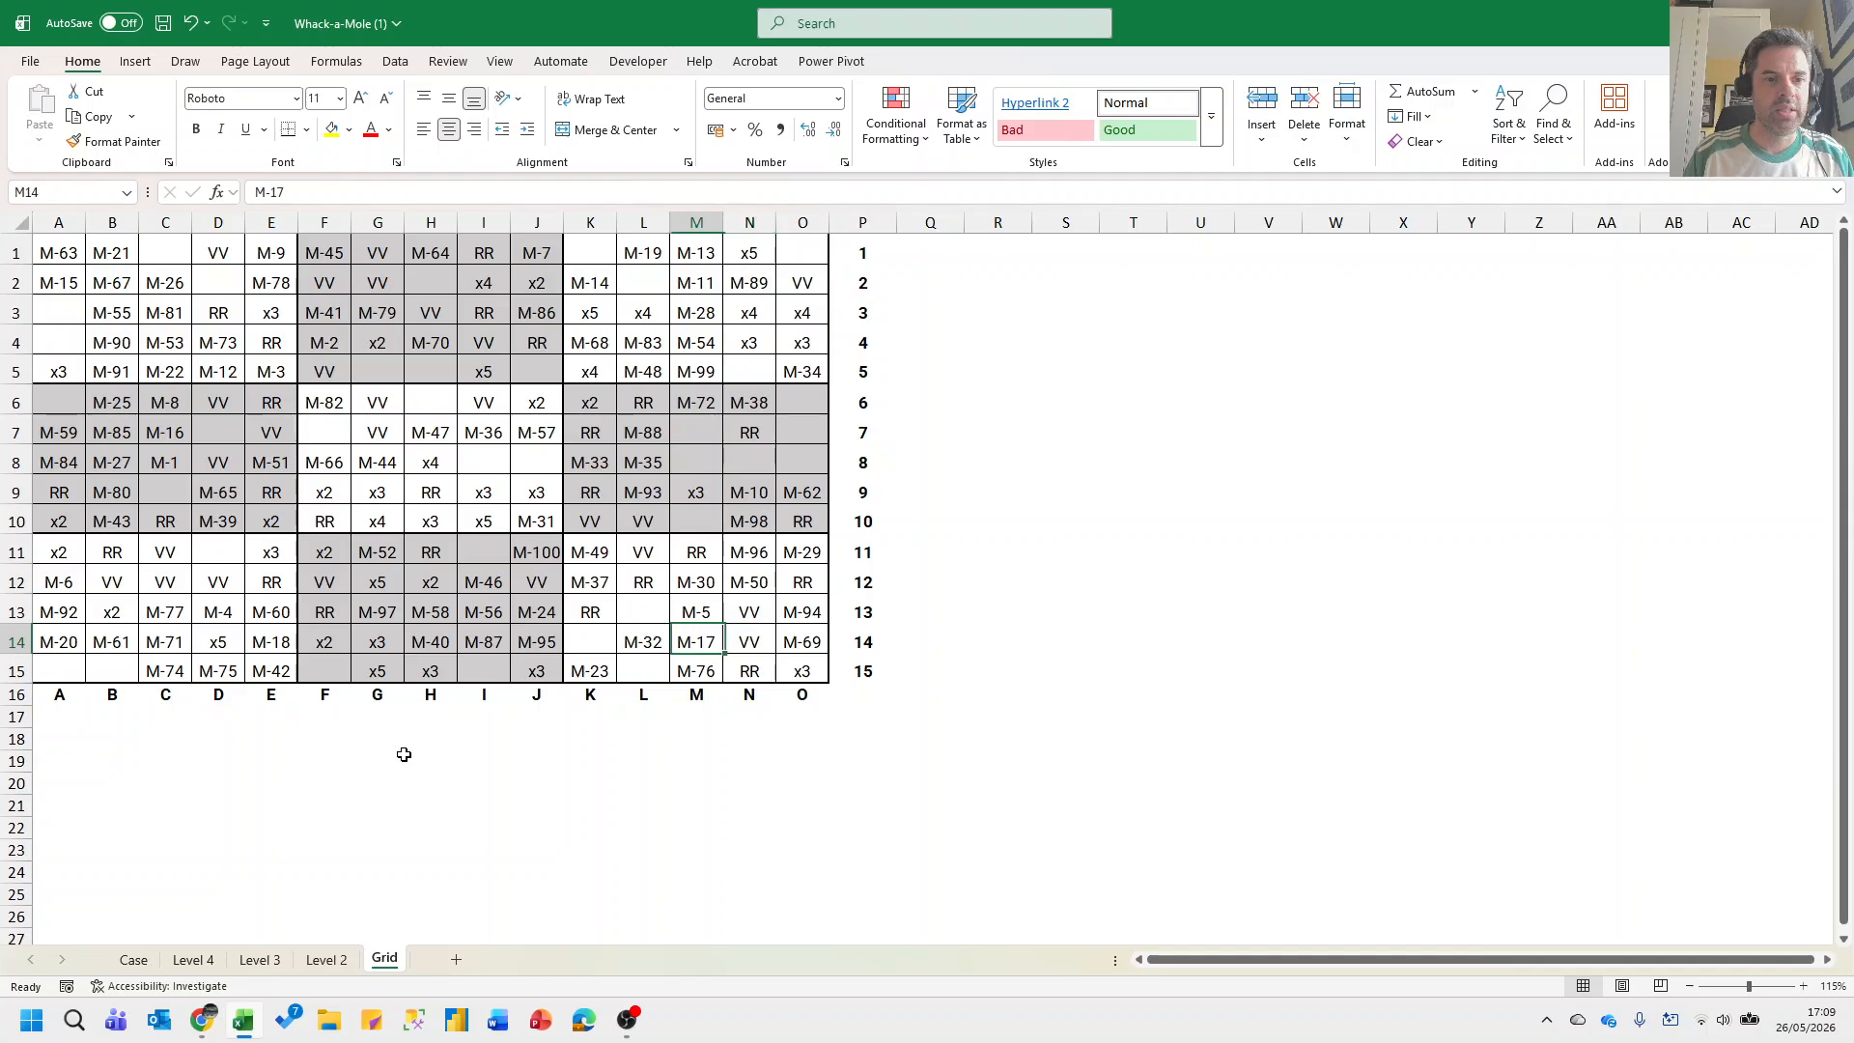
key(Left)
key(Left)
key(Left)
key(Left)
key(Left)
key(Left)
key(Left)
key(Left)
key(Left)
key(Left)
key(Right)
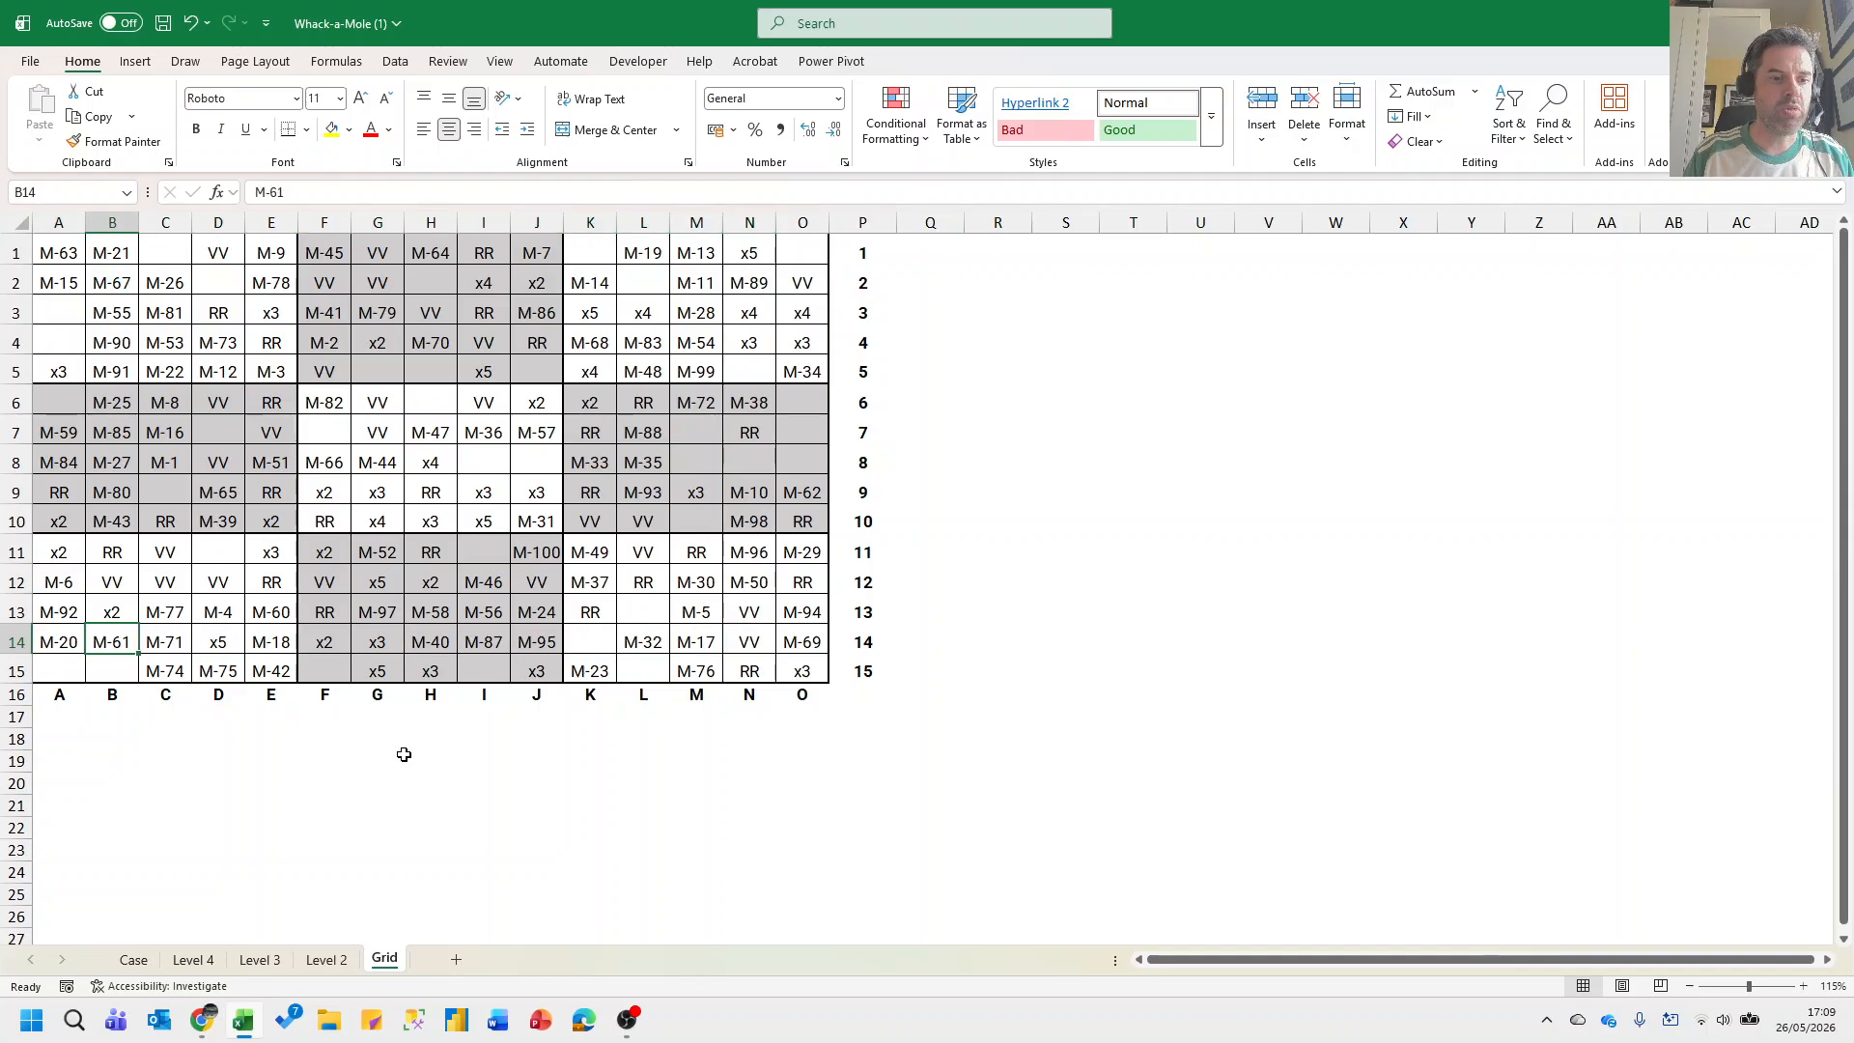
key(Left)
key(Right)
key(Right)
key(Right)
key(Right)
key(Right)
key(Right)
key(Right)
key(Right)
key(Right)
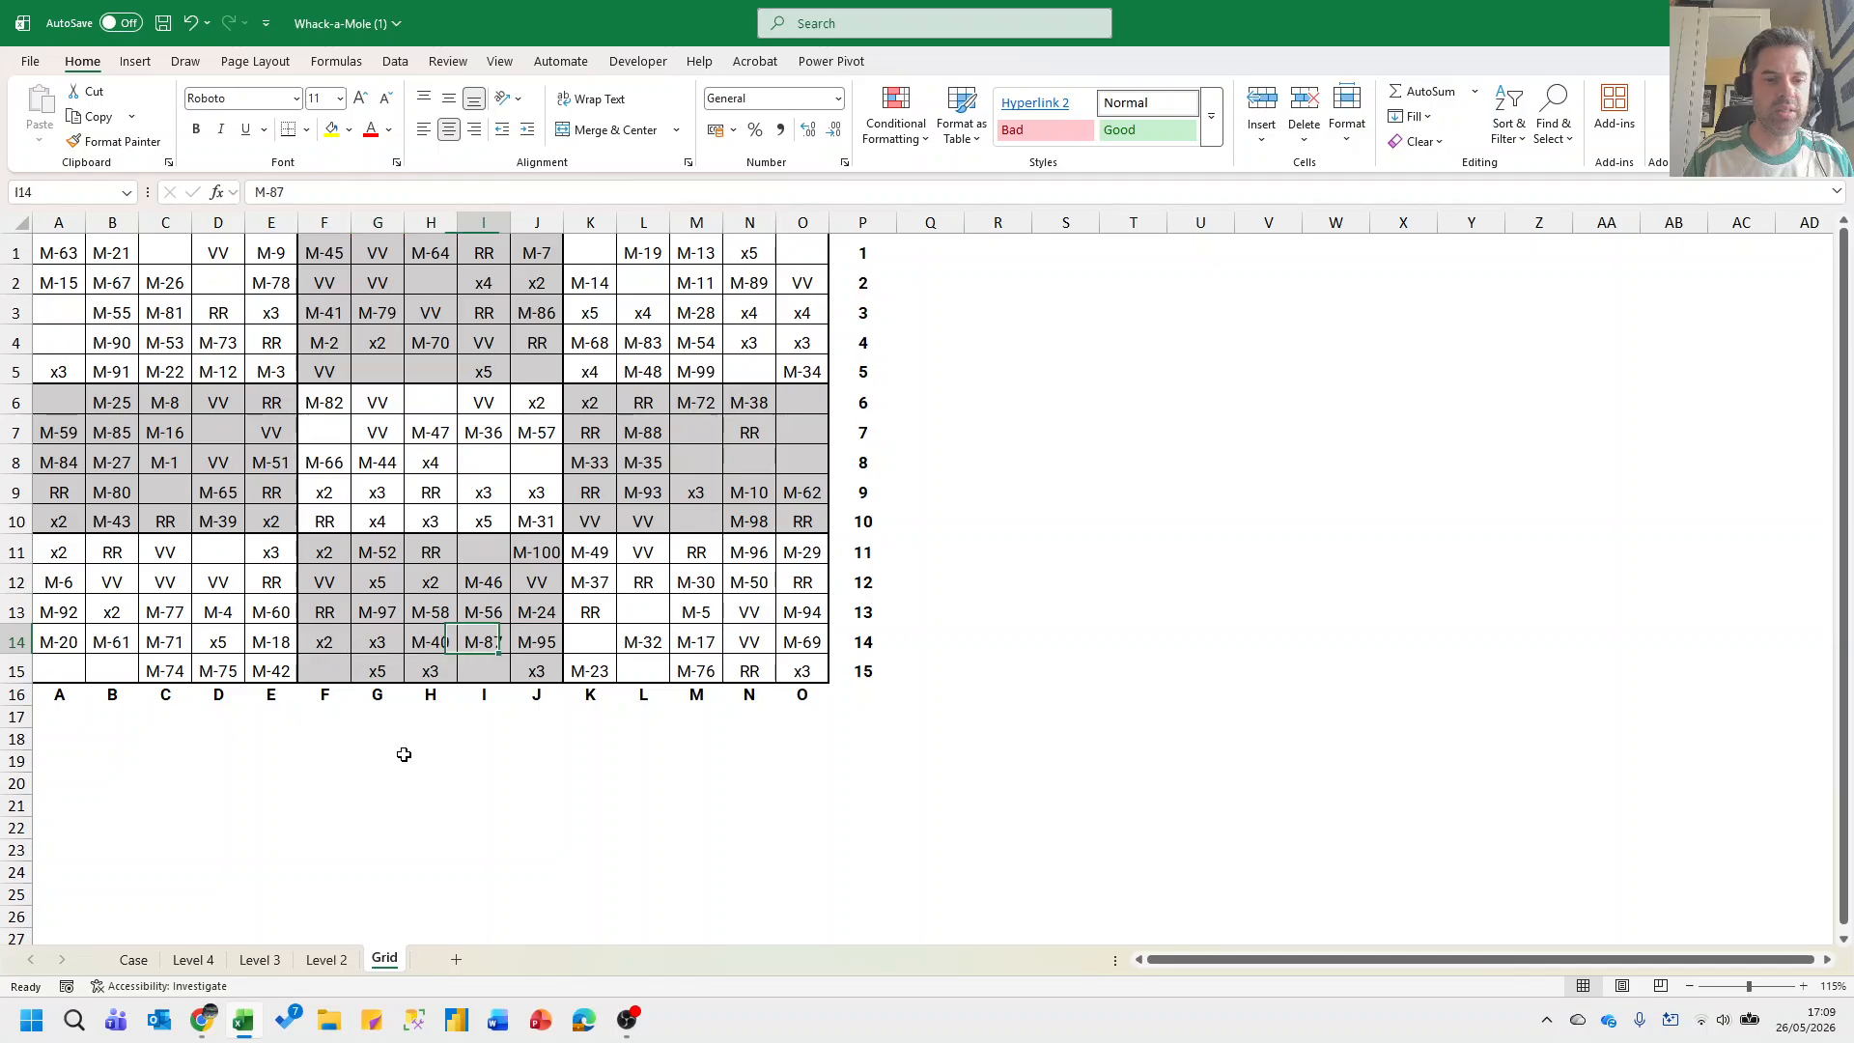
Trace a combined shift on the grid from row 14 up to row 10 and across to E10.
key(Right)
key(Right)
key(Right)
key(Right)
key(Up)
key(Up)
key(Up)
key(Up)
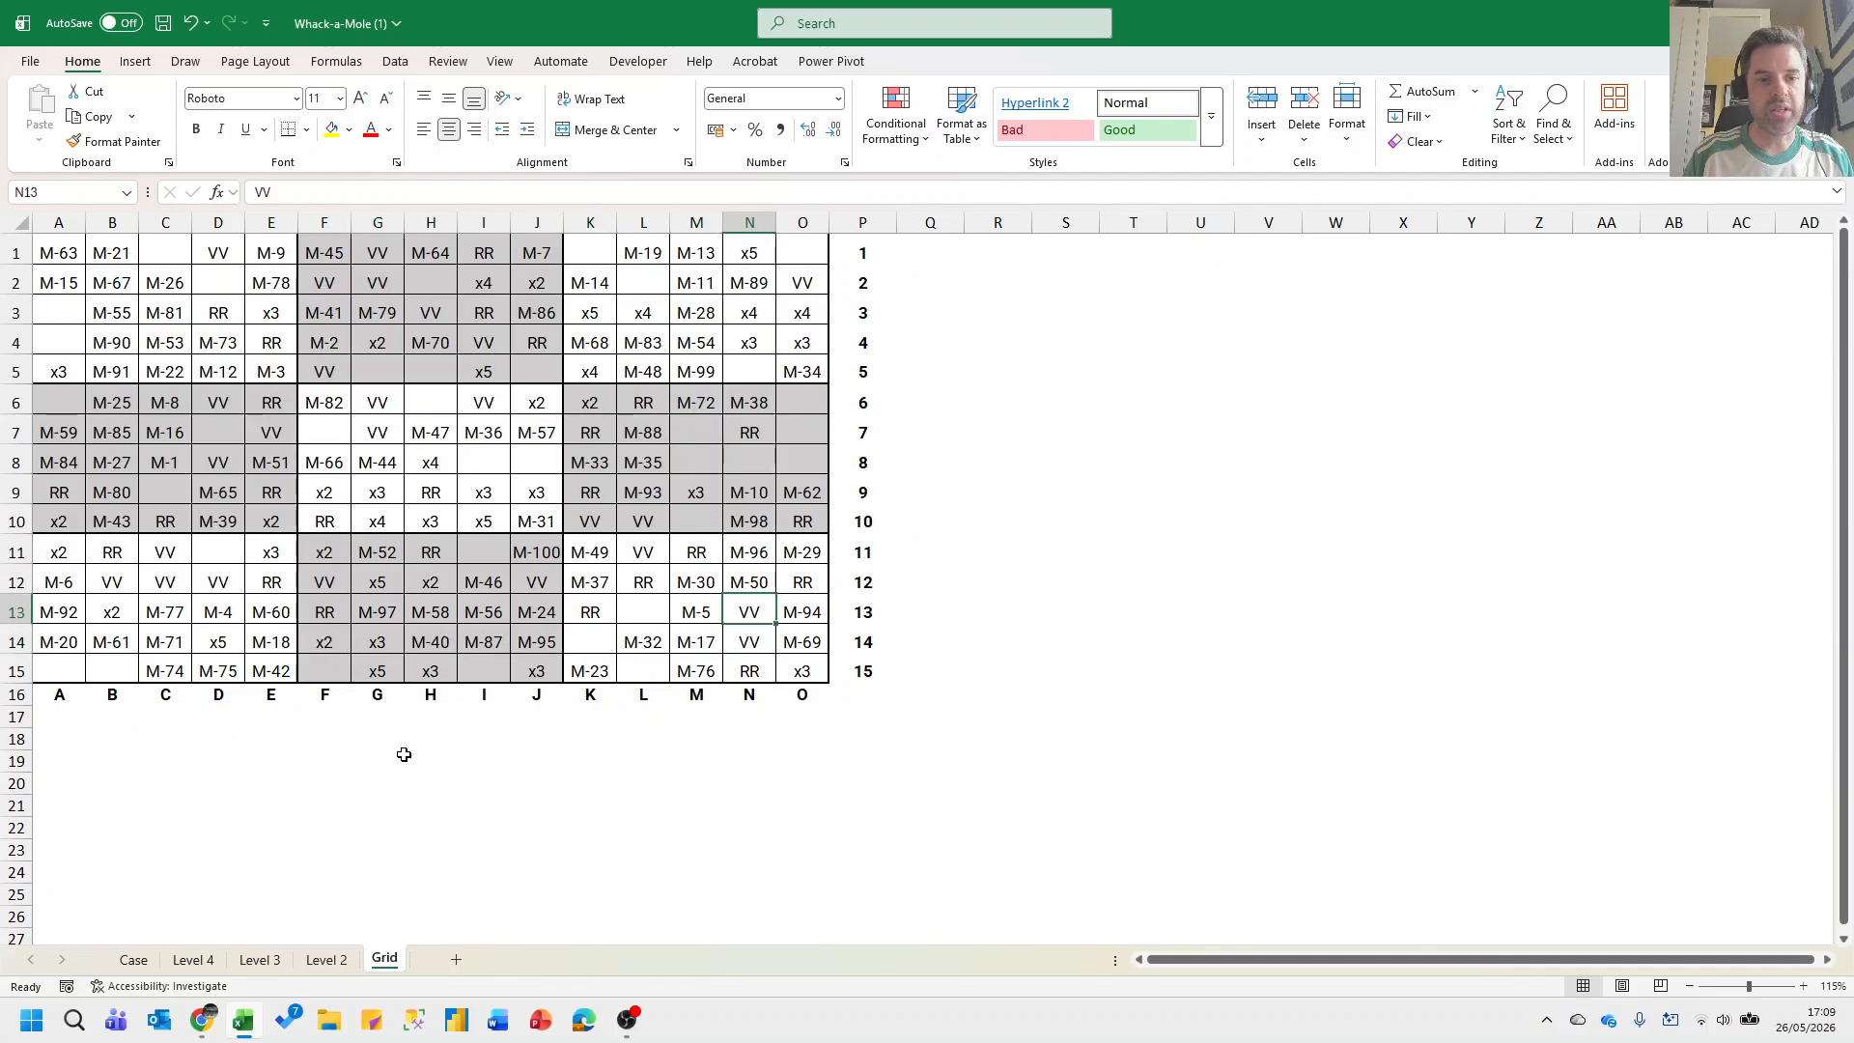
key(Left)
key(Left)
key(Left)
key(Left)
key(Left)
key(Left)
key(Left)
key(Left)
key(Left)
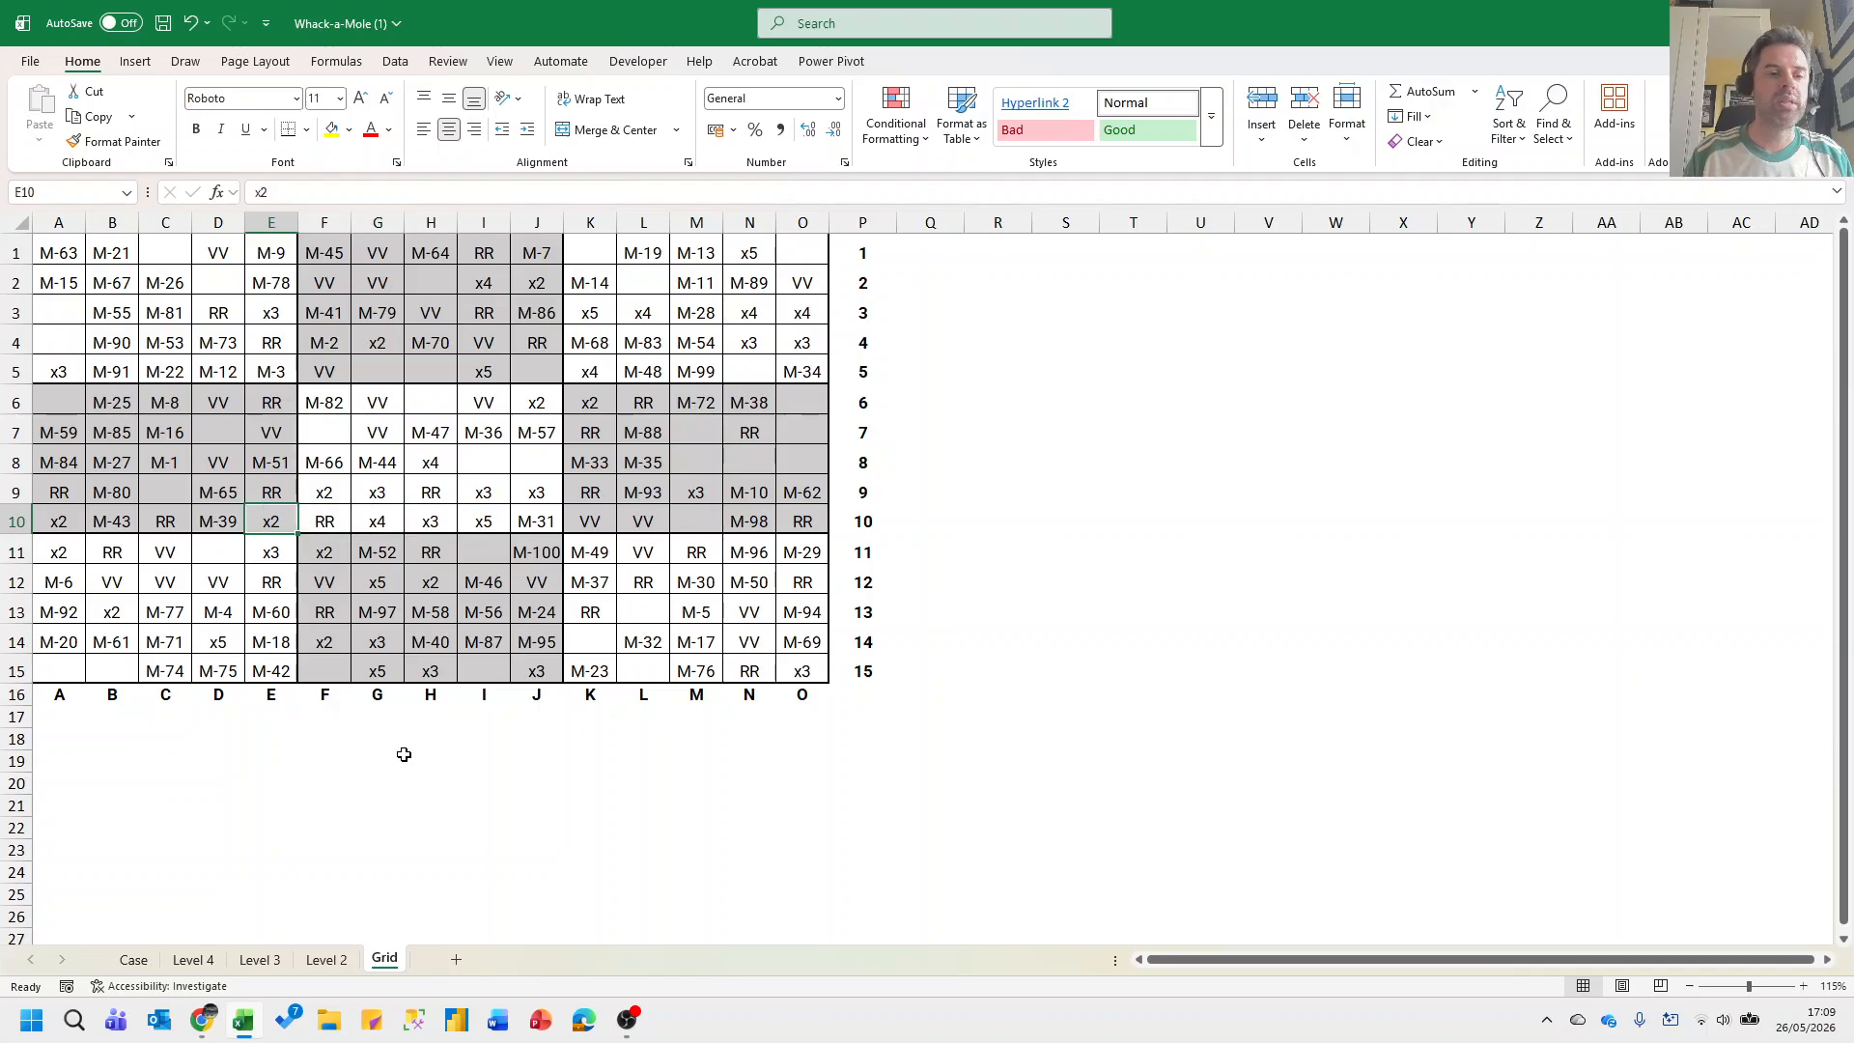
On the Level 4 sheet, enter the row thresholds 5, 10 and 15 down N2:N4, above the ROW heading.
key(ctrl+Page_Up)
key(ctrl+Page_Up)
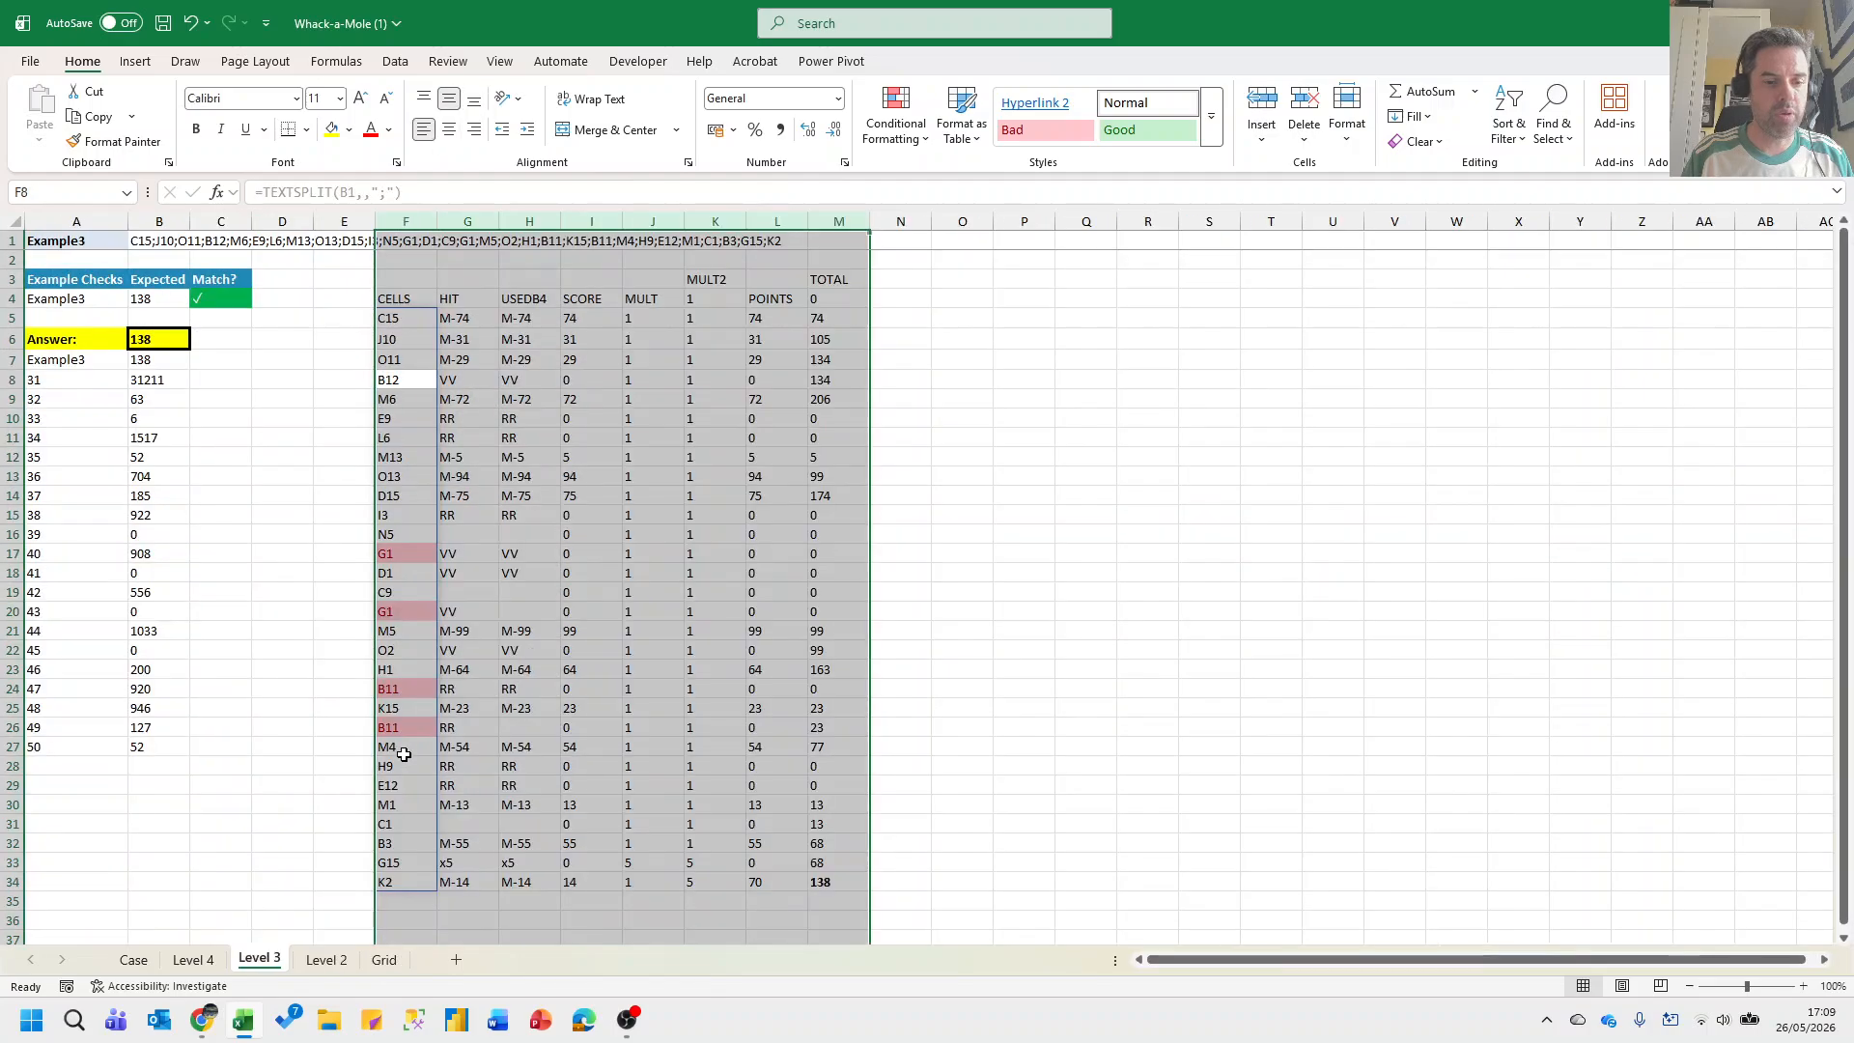
key(Left)
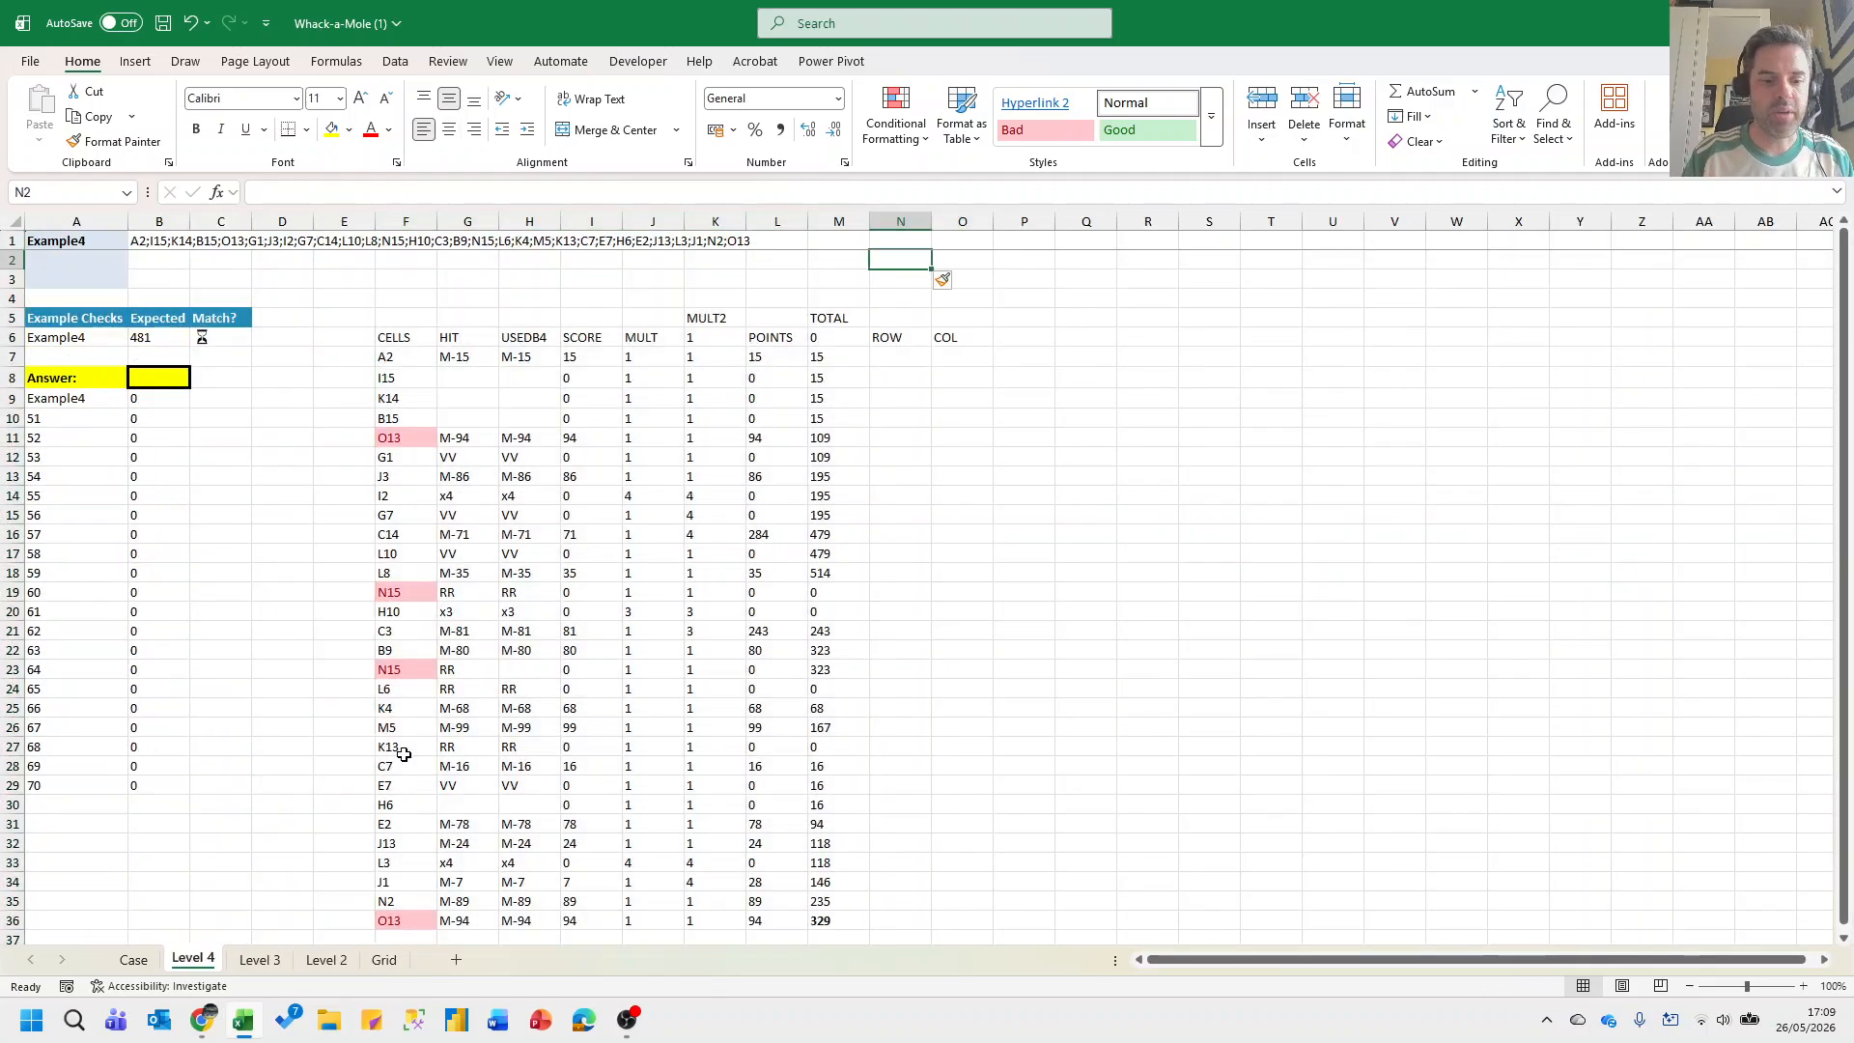
text(5)
key(Return)
text(10)
key(Return)
text(15)
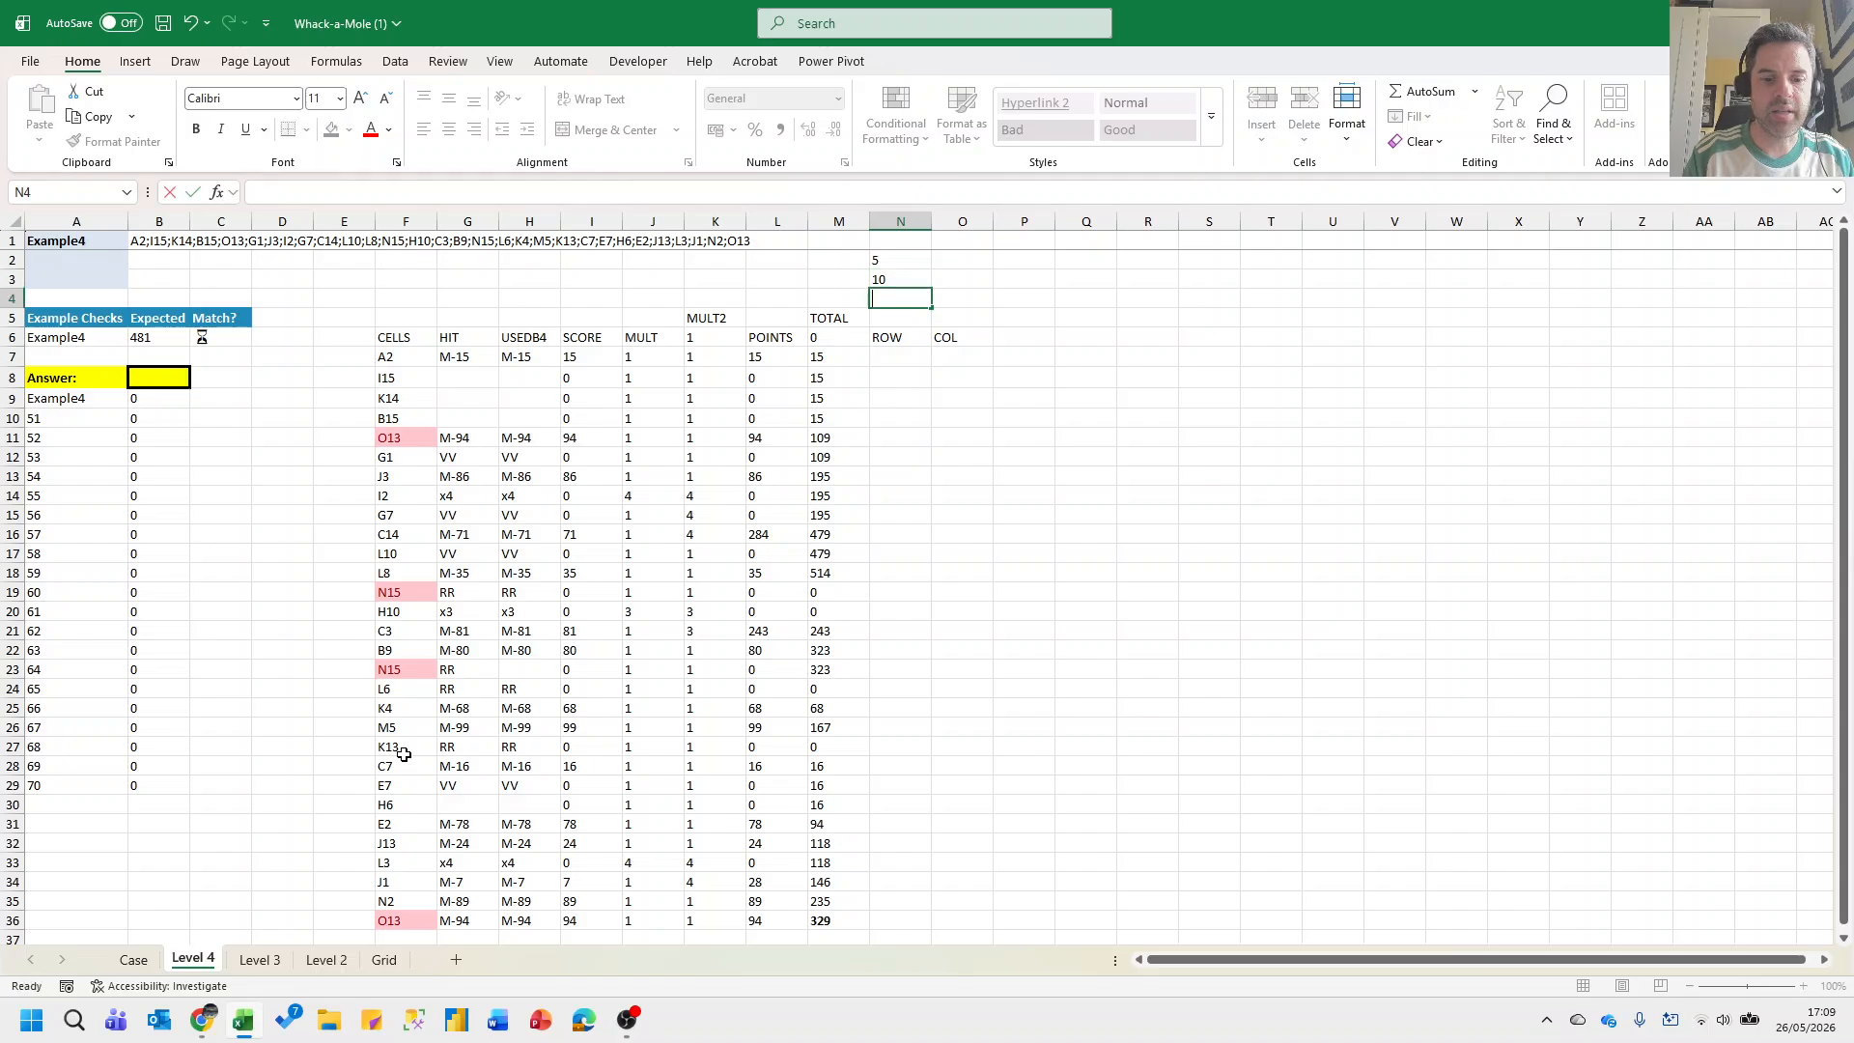
key(Tab)
Enter the matching shift values 1, 0 and -1 down O2:O4, beside the thresholds.
key(Up)
key(Up)
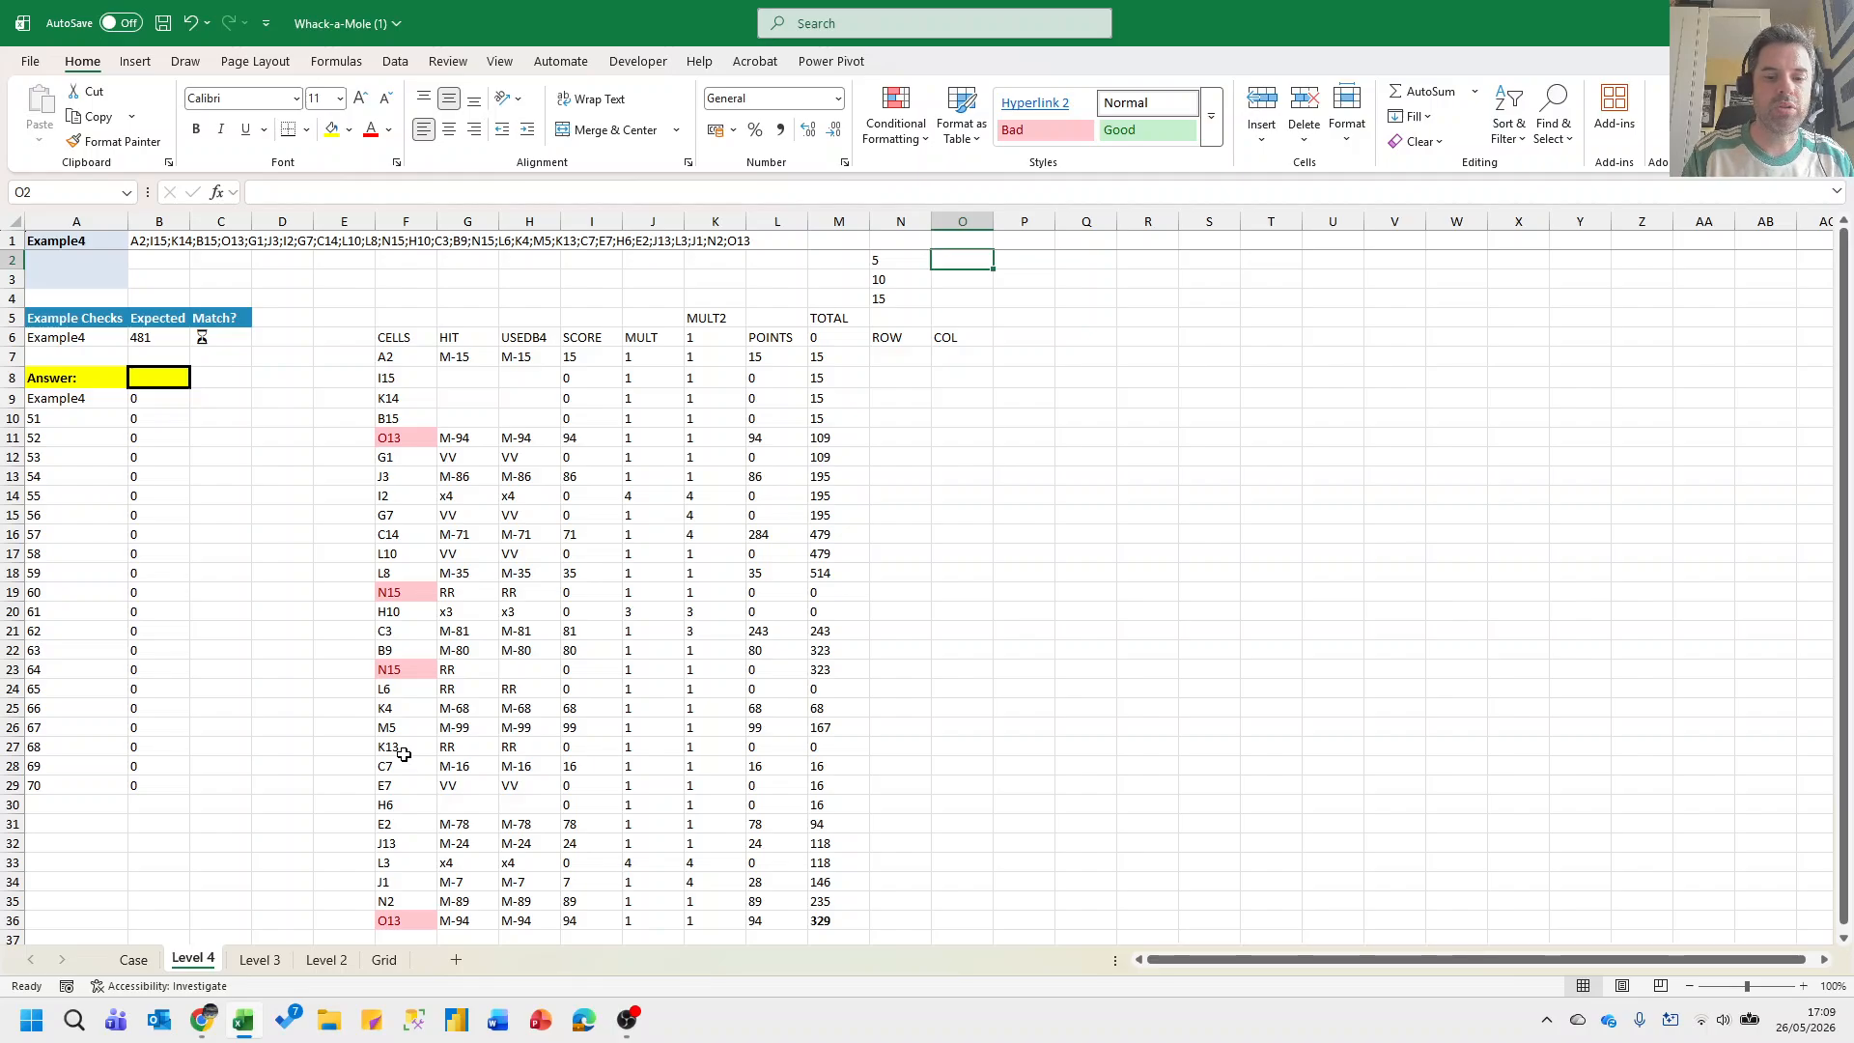
text(1)
key(Return)
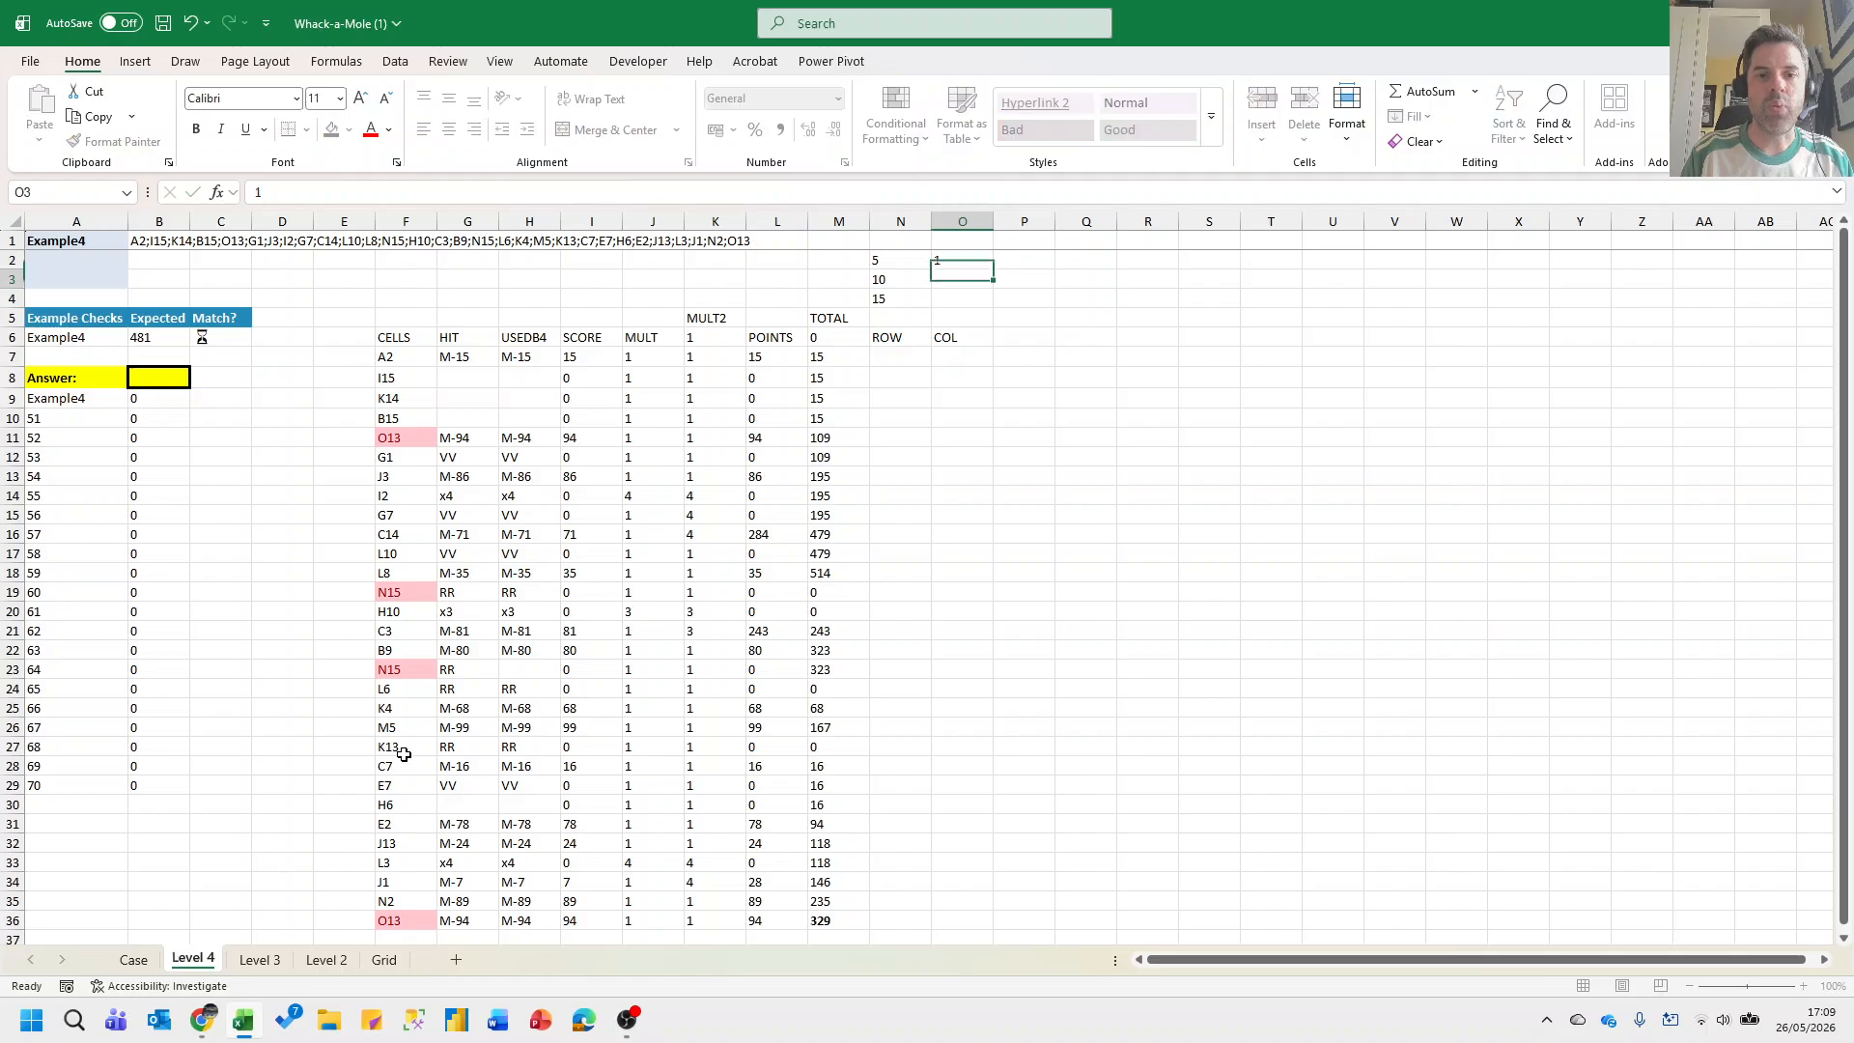
text(0)
key(Return)
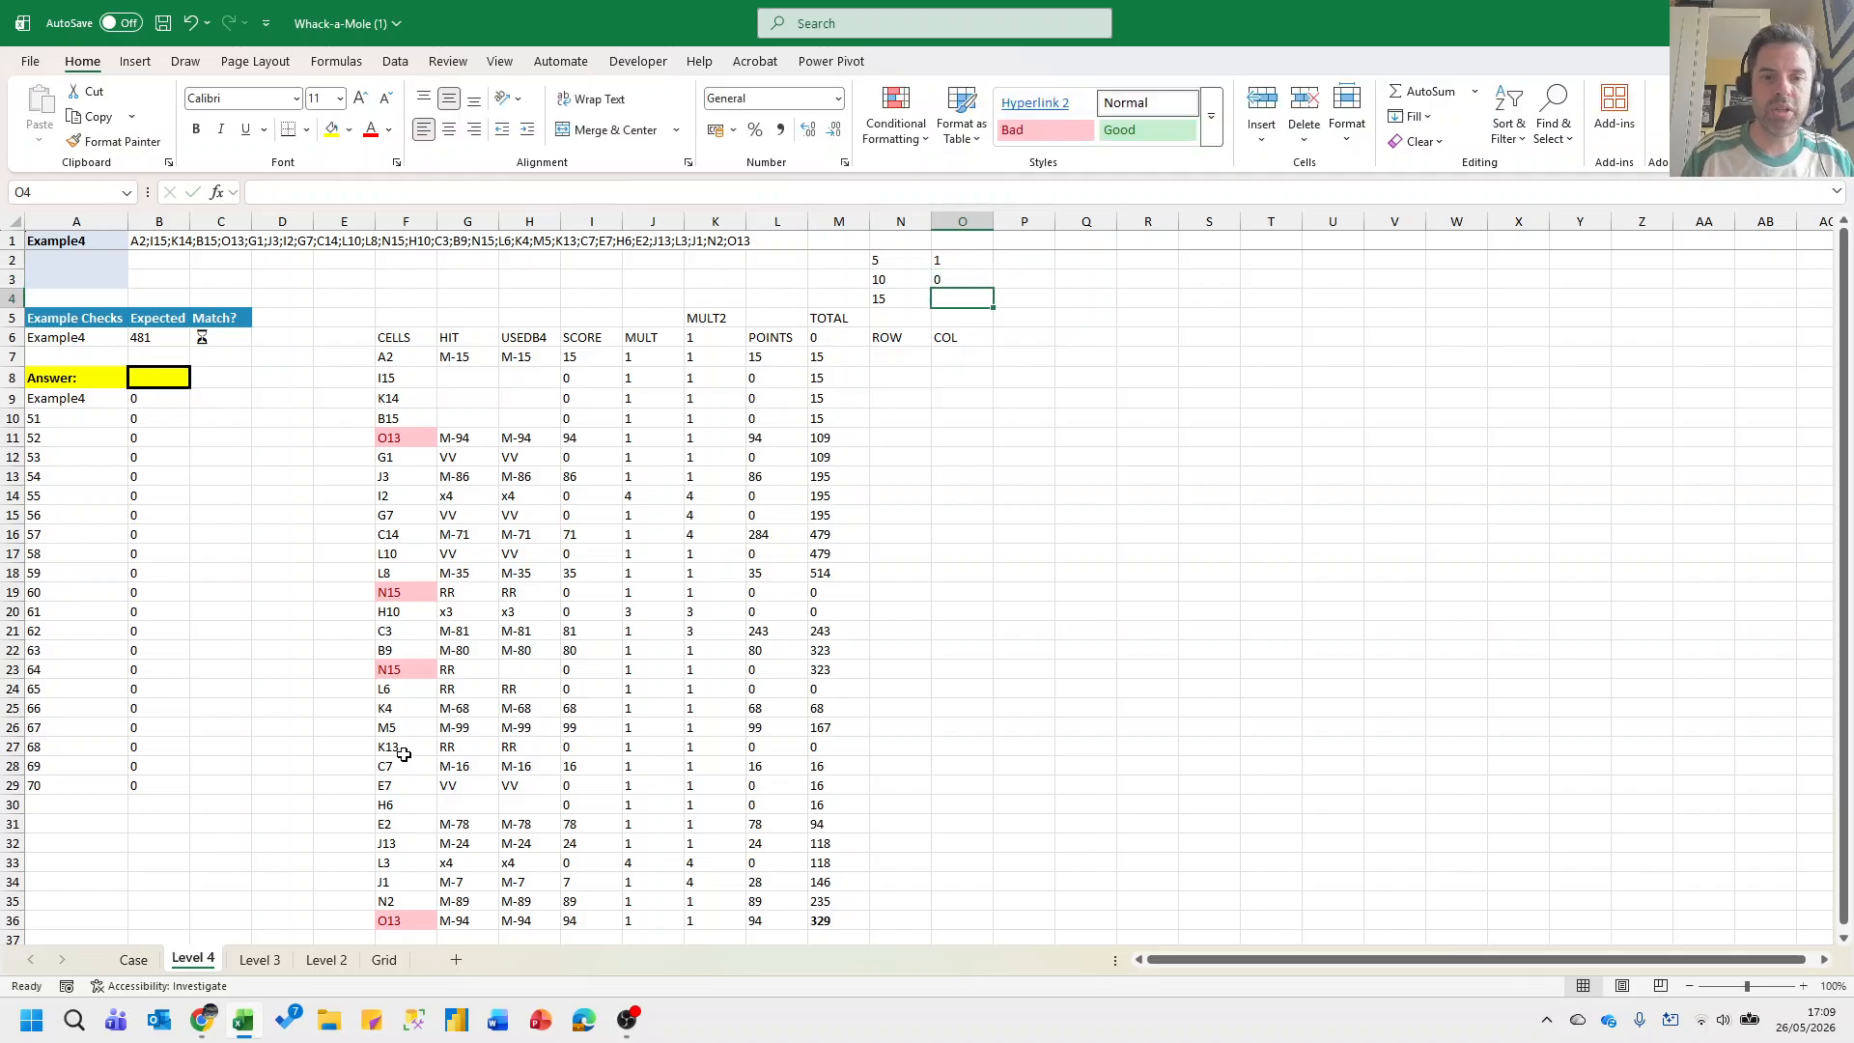
text(-1)
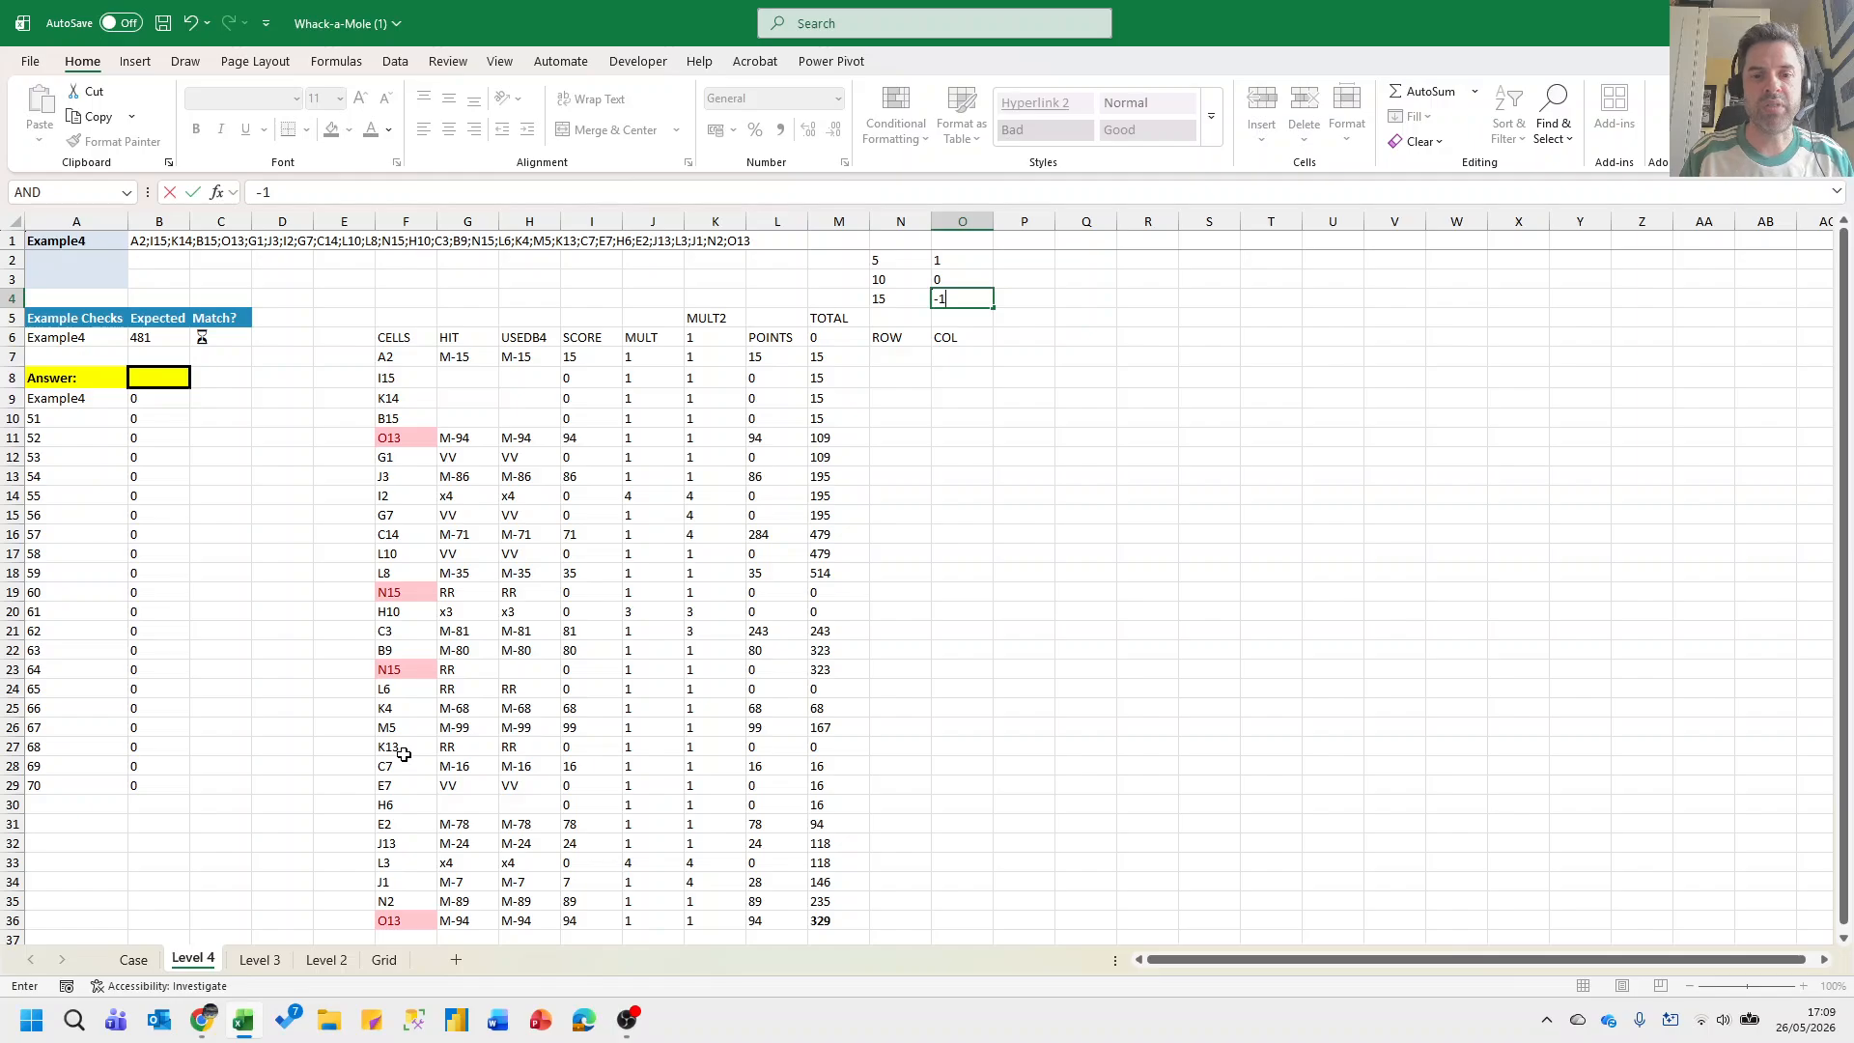
key(Return)
Enter =ROWNUM(F7) in N7 under ROW to extract the row number of the first cell address.
key(Left)
key(Down)
key(Down)
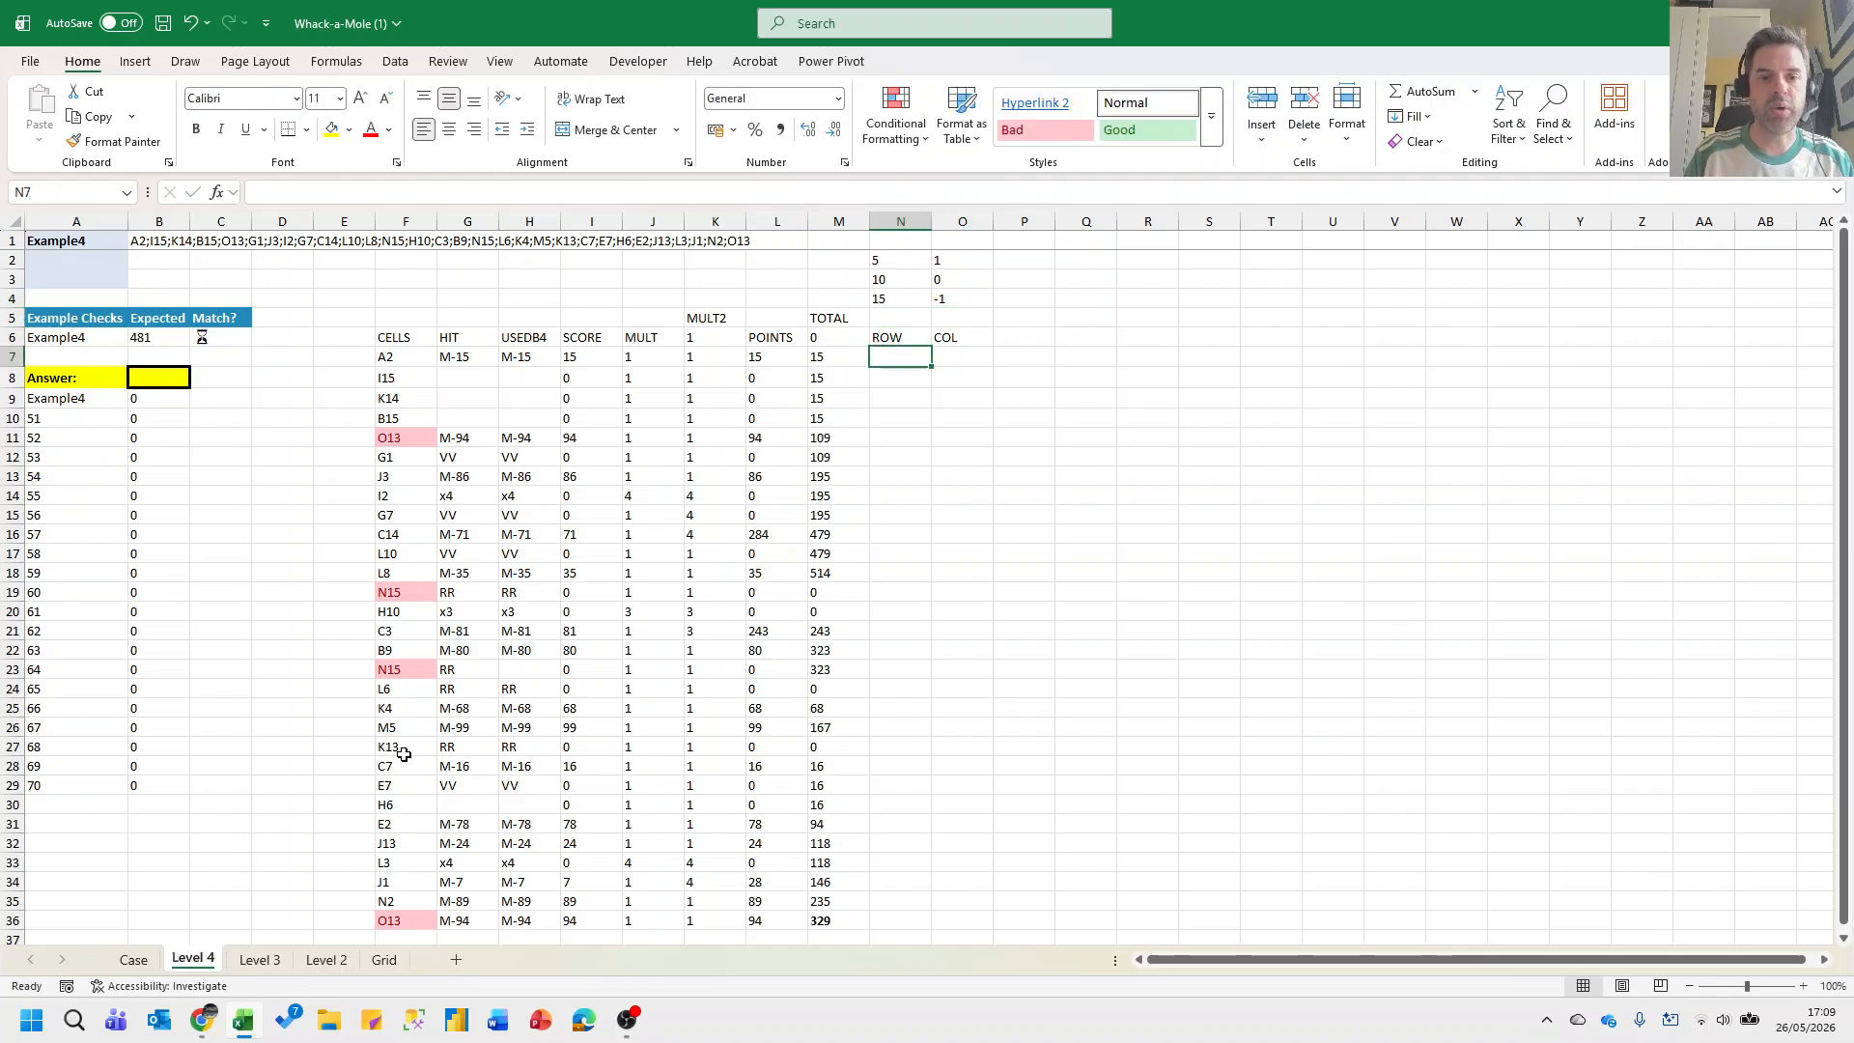
text(=ROW)
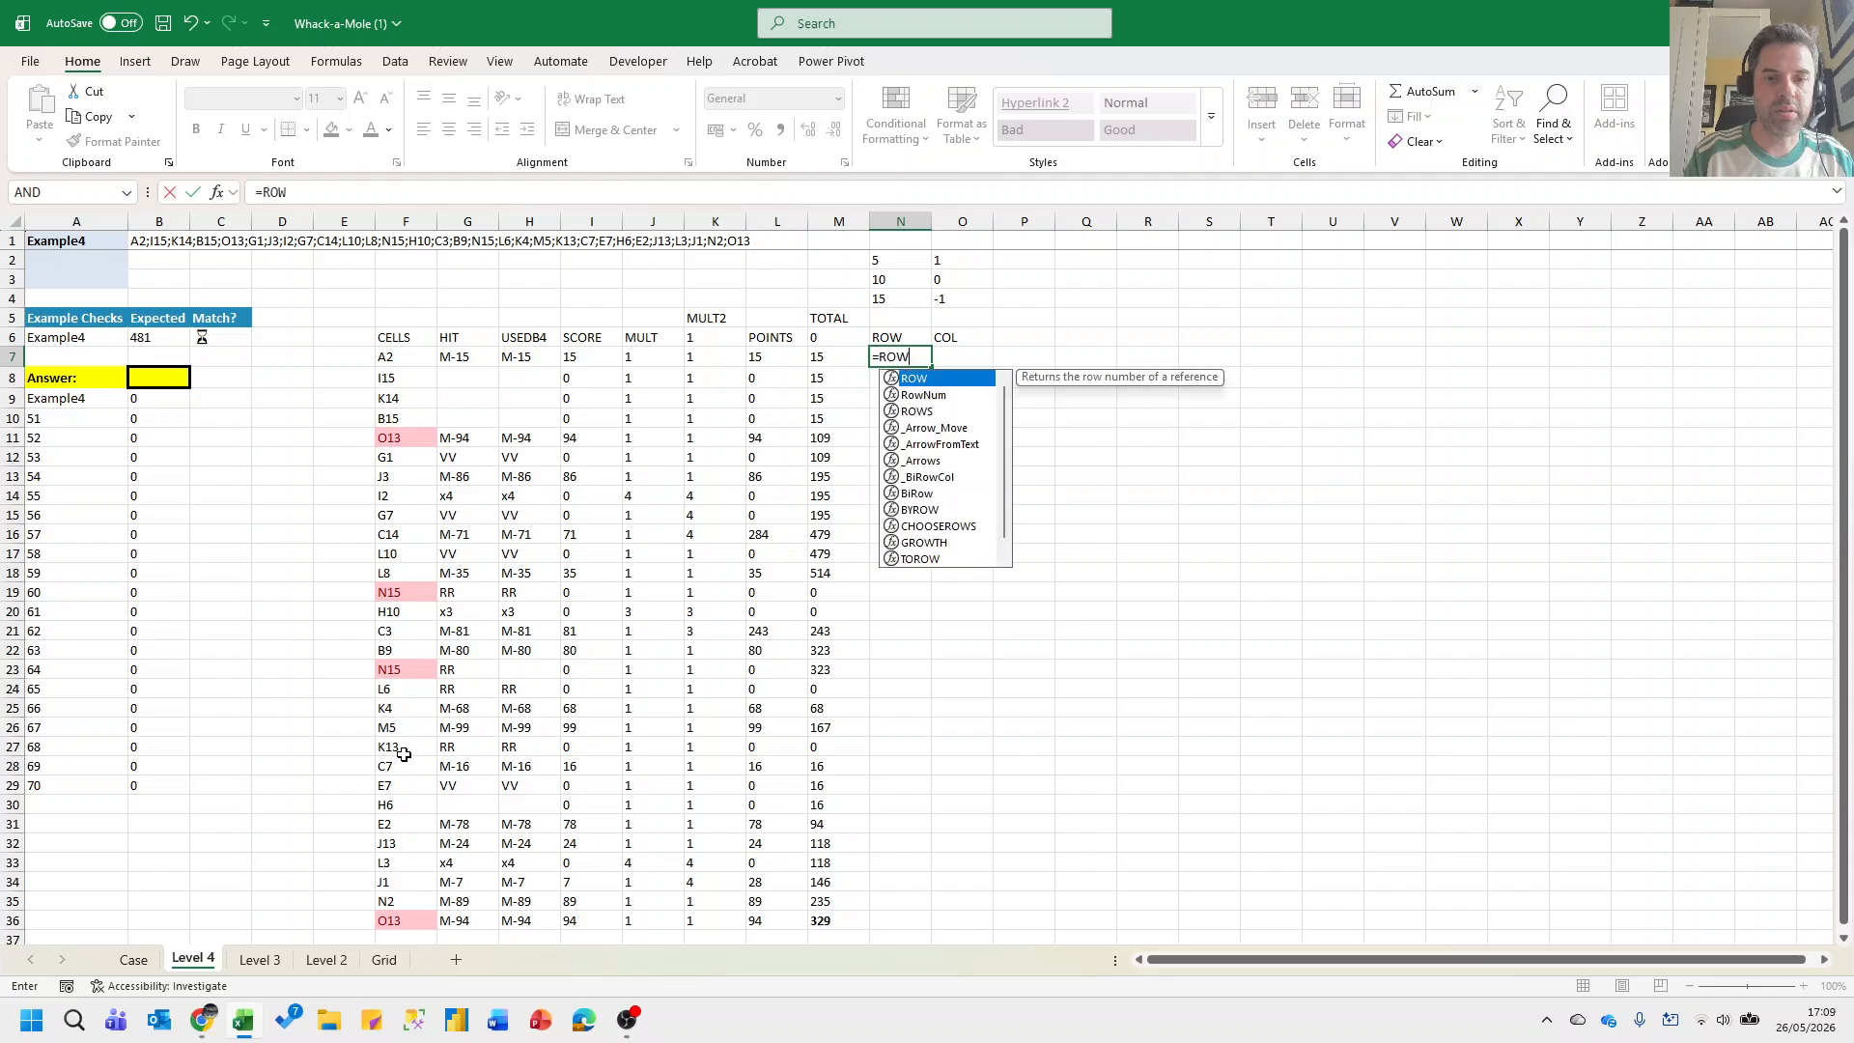
text(NUM()
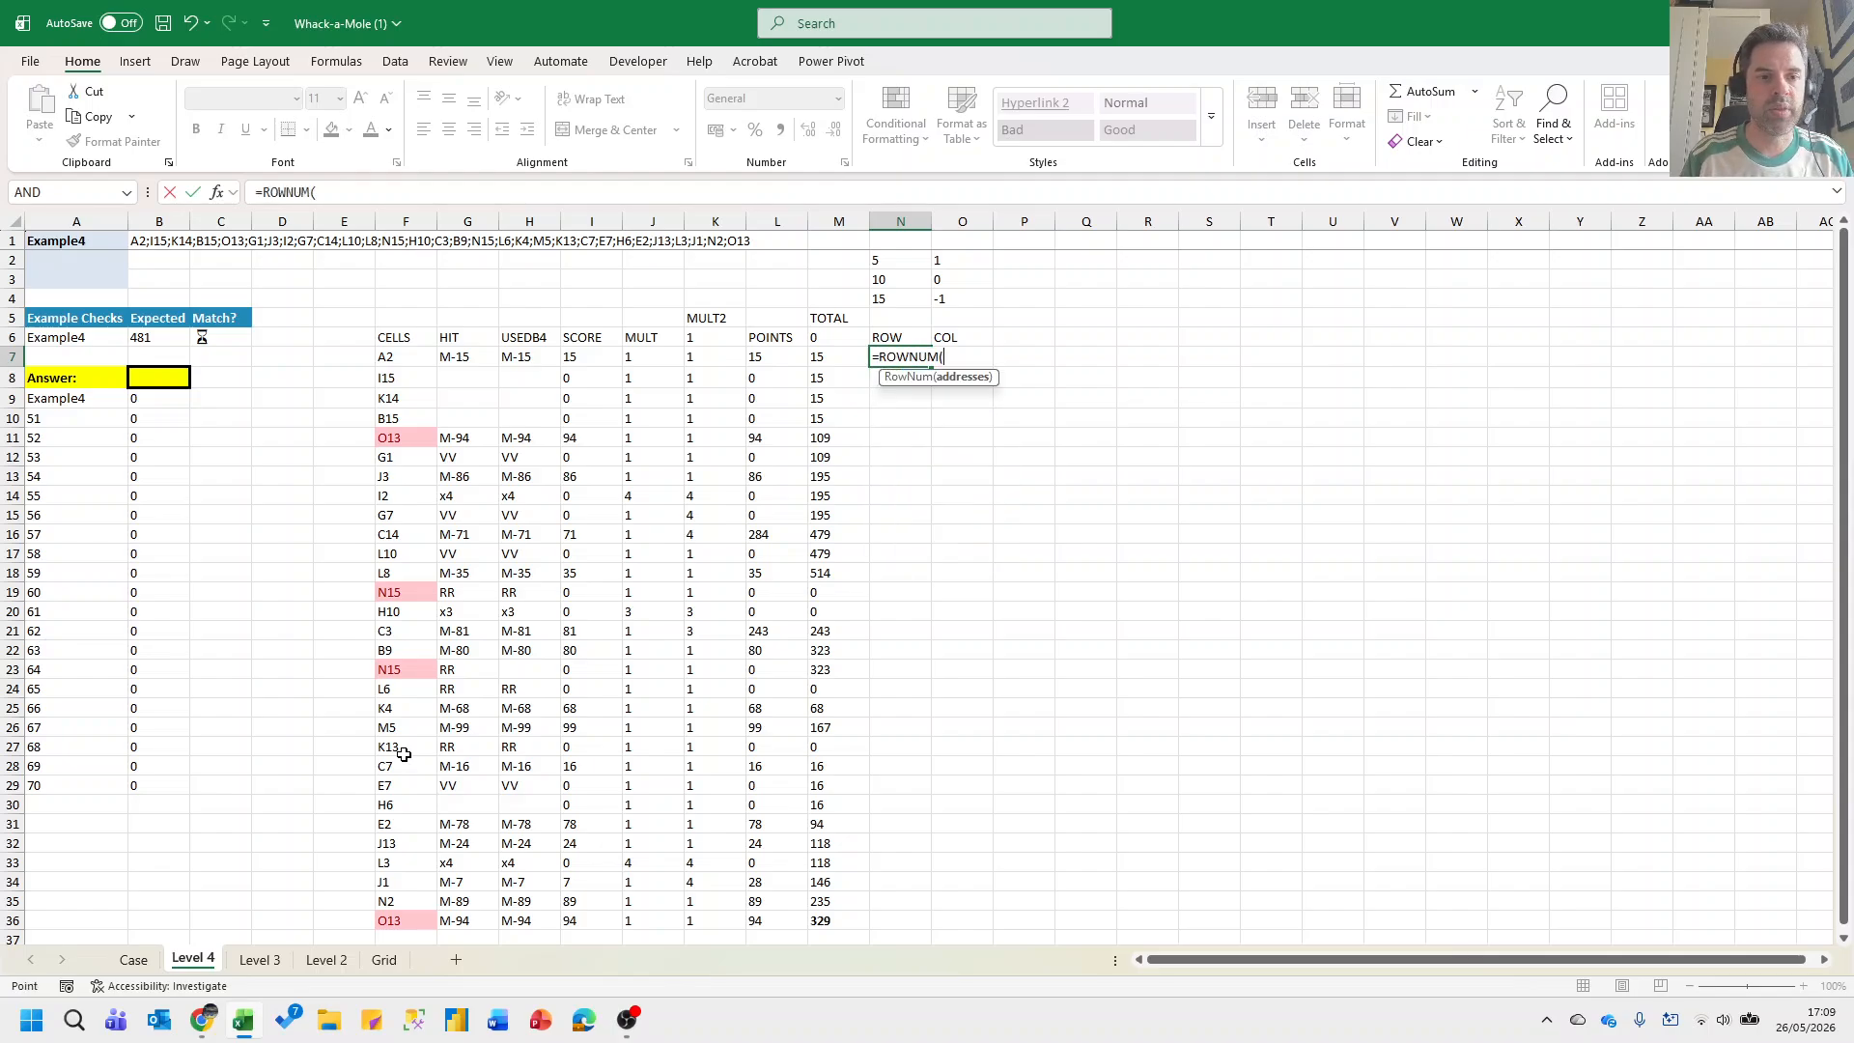
key(ctrl+Left)
key(ctrl+Left)
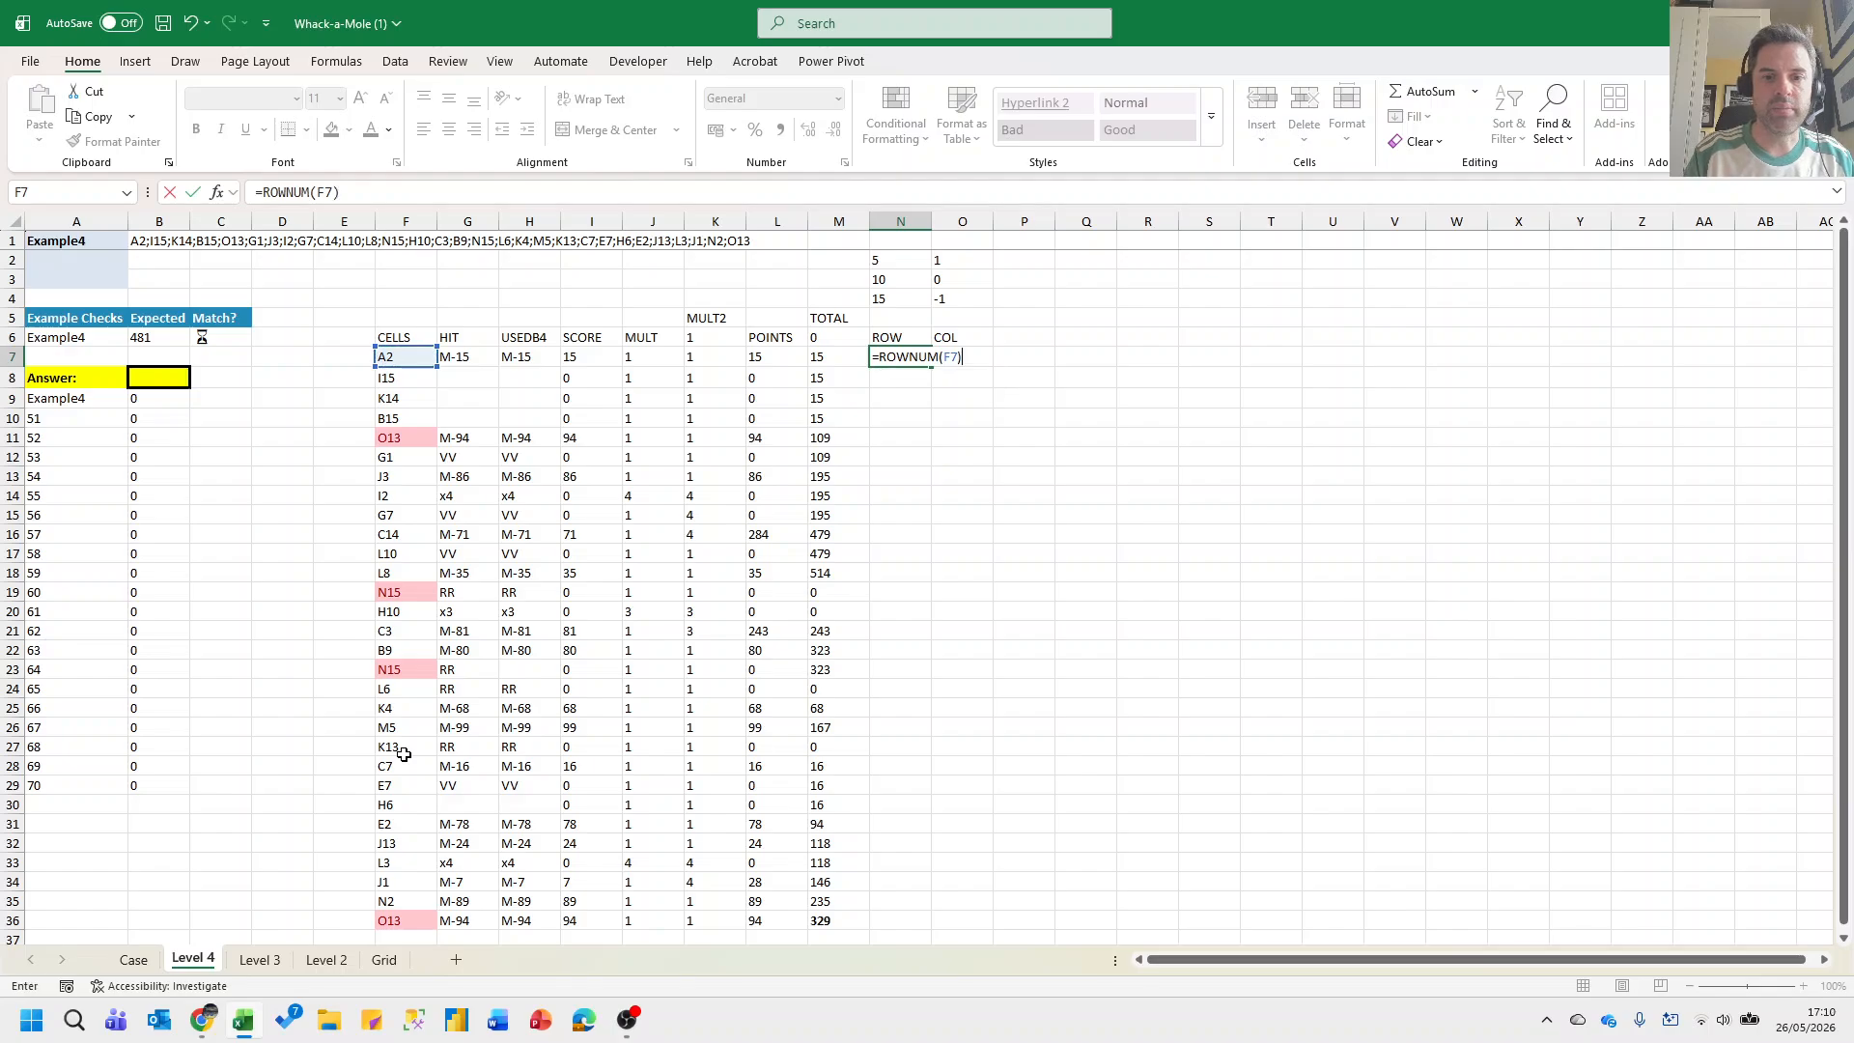
key(ctrl+Return)
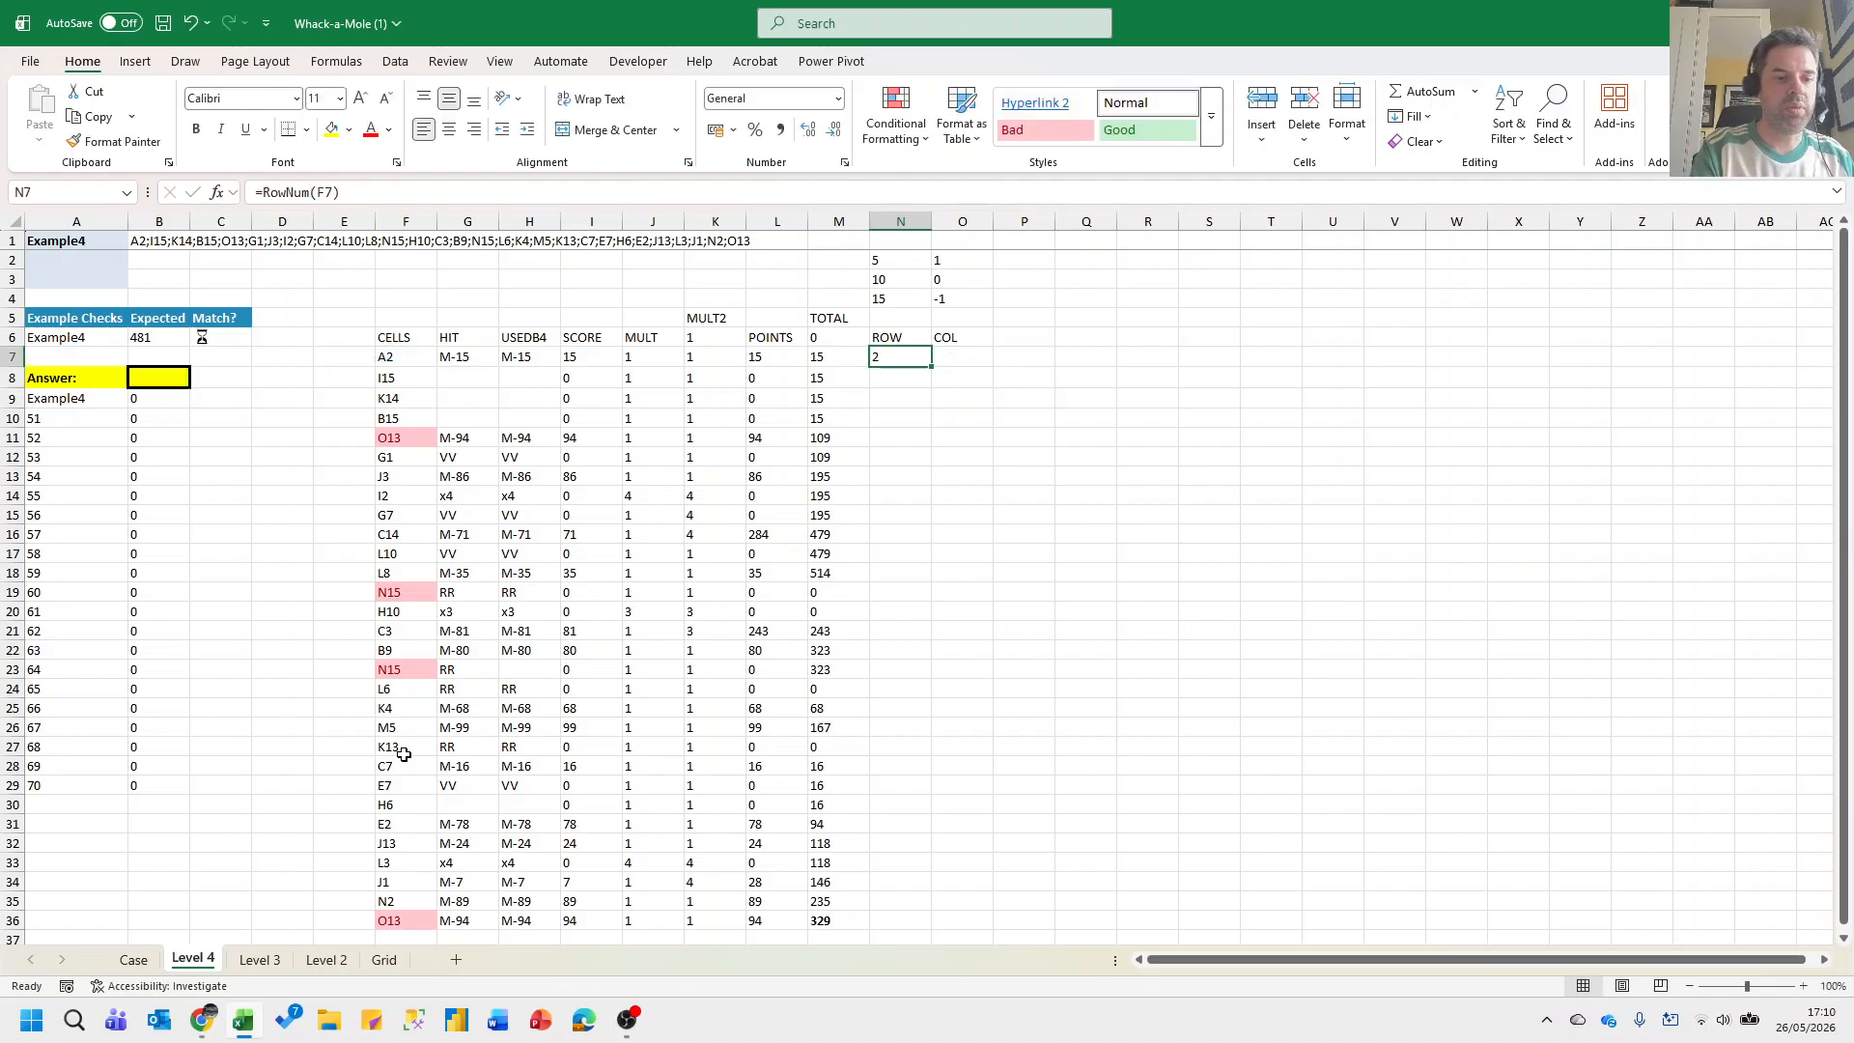
Wrap N7's RowNum(F7) in an XLOOKUP as the lookup value, with the absolute range $N$2:$N$4 as lookup array.
key(F2)
text(XLOOKUP()
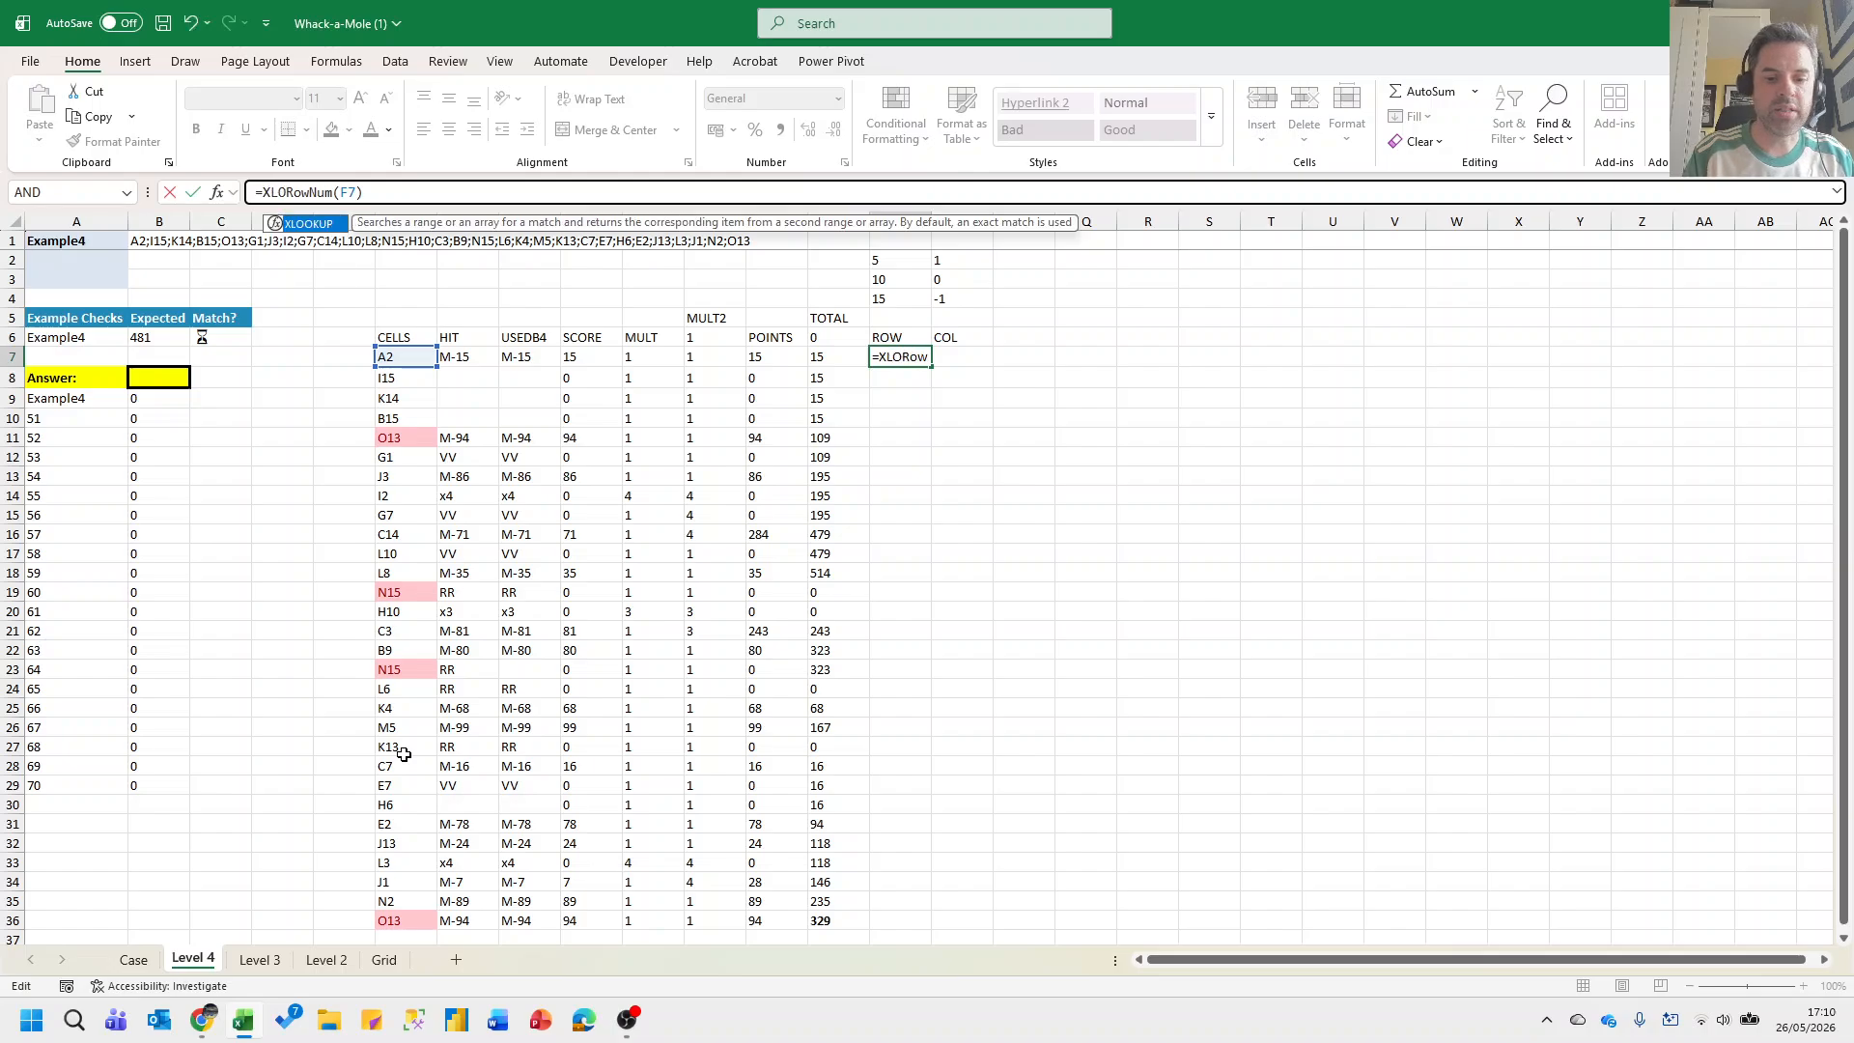
key(End)
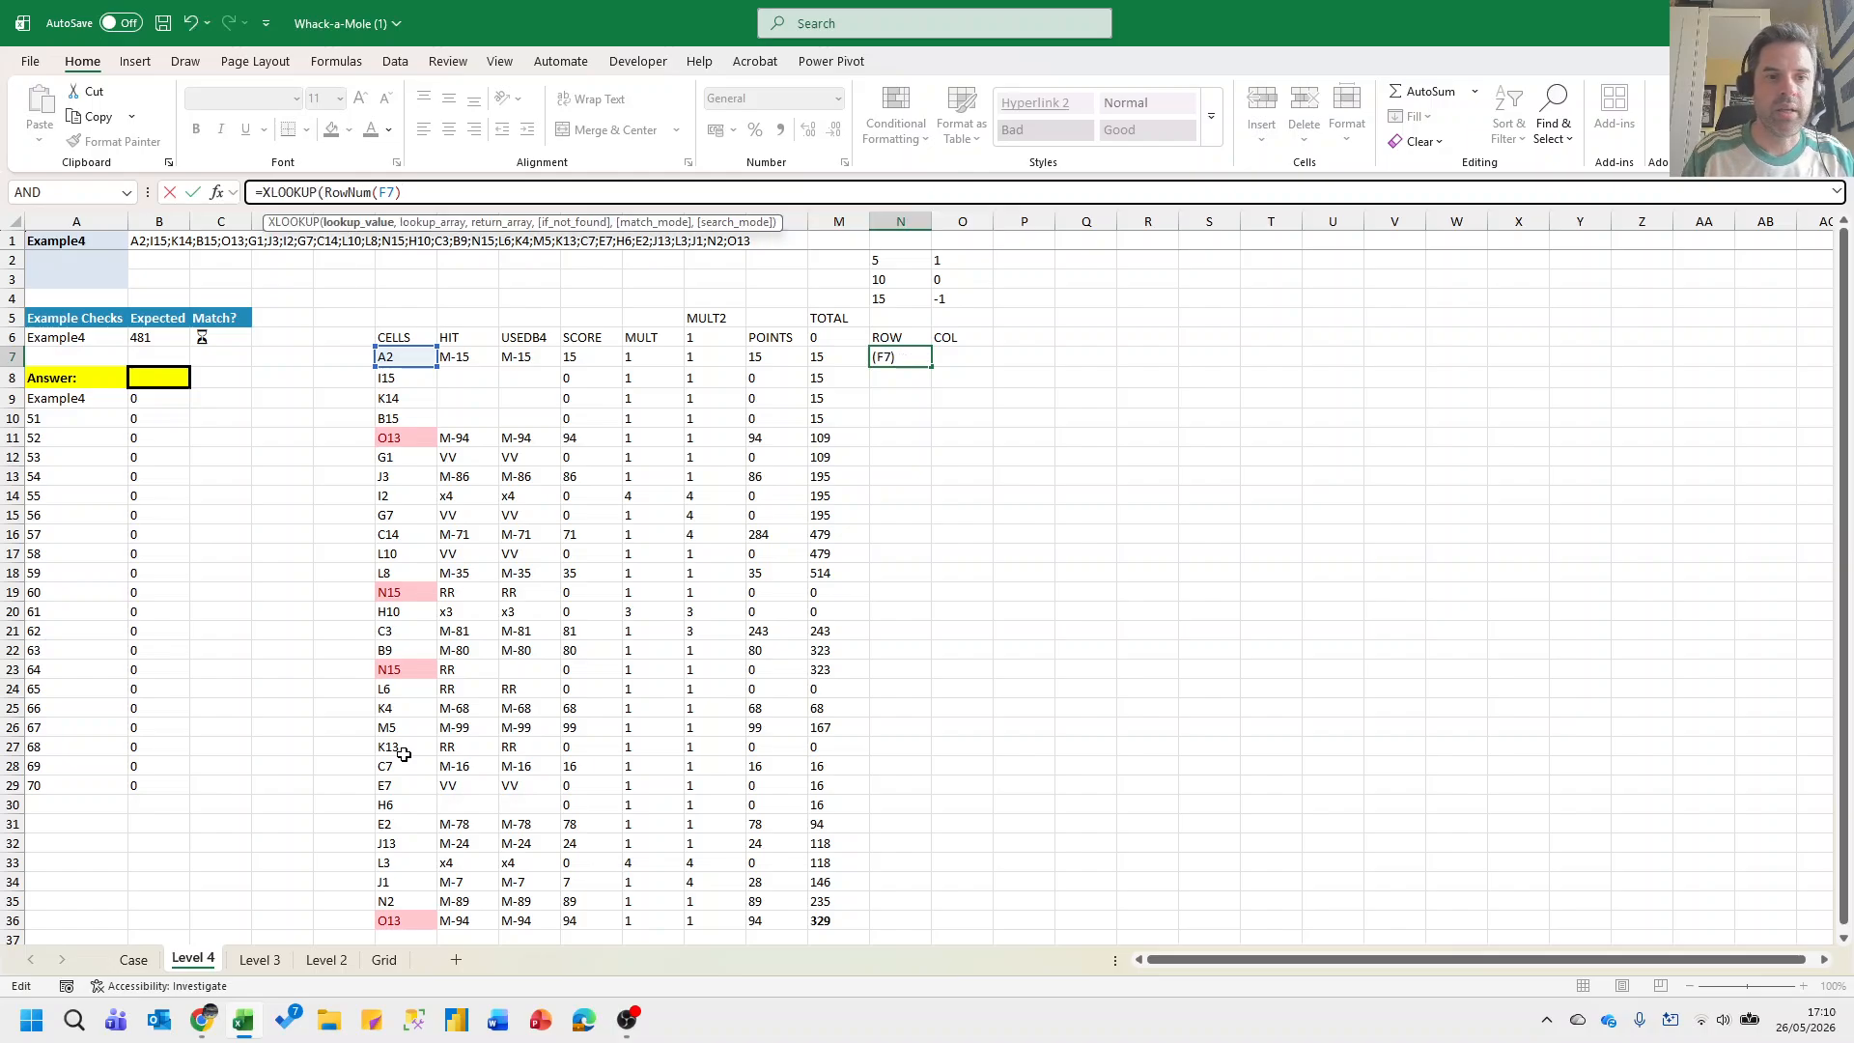
text(,)
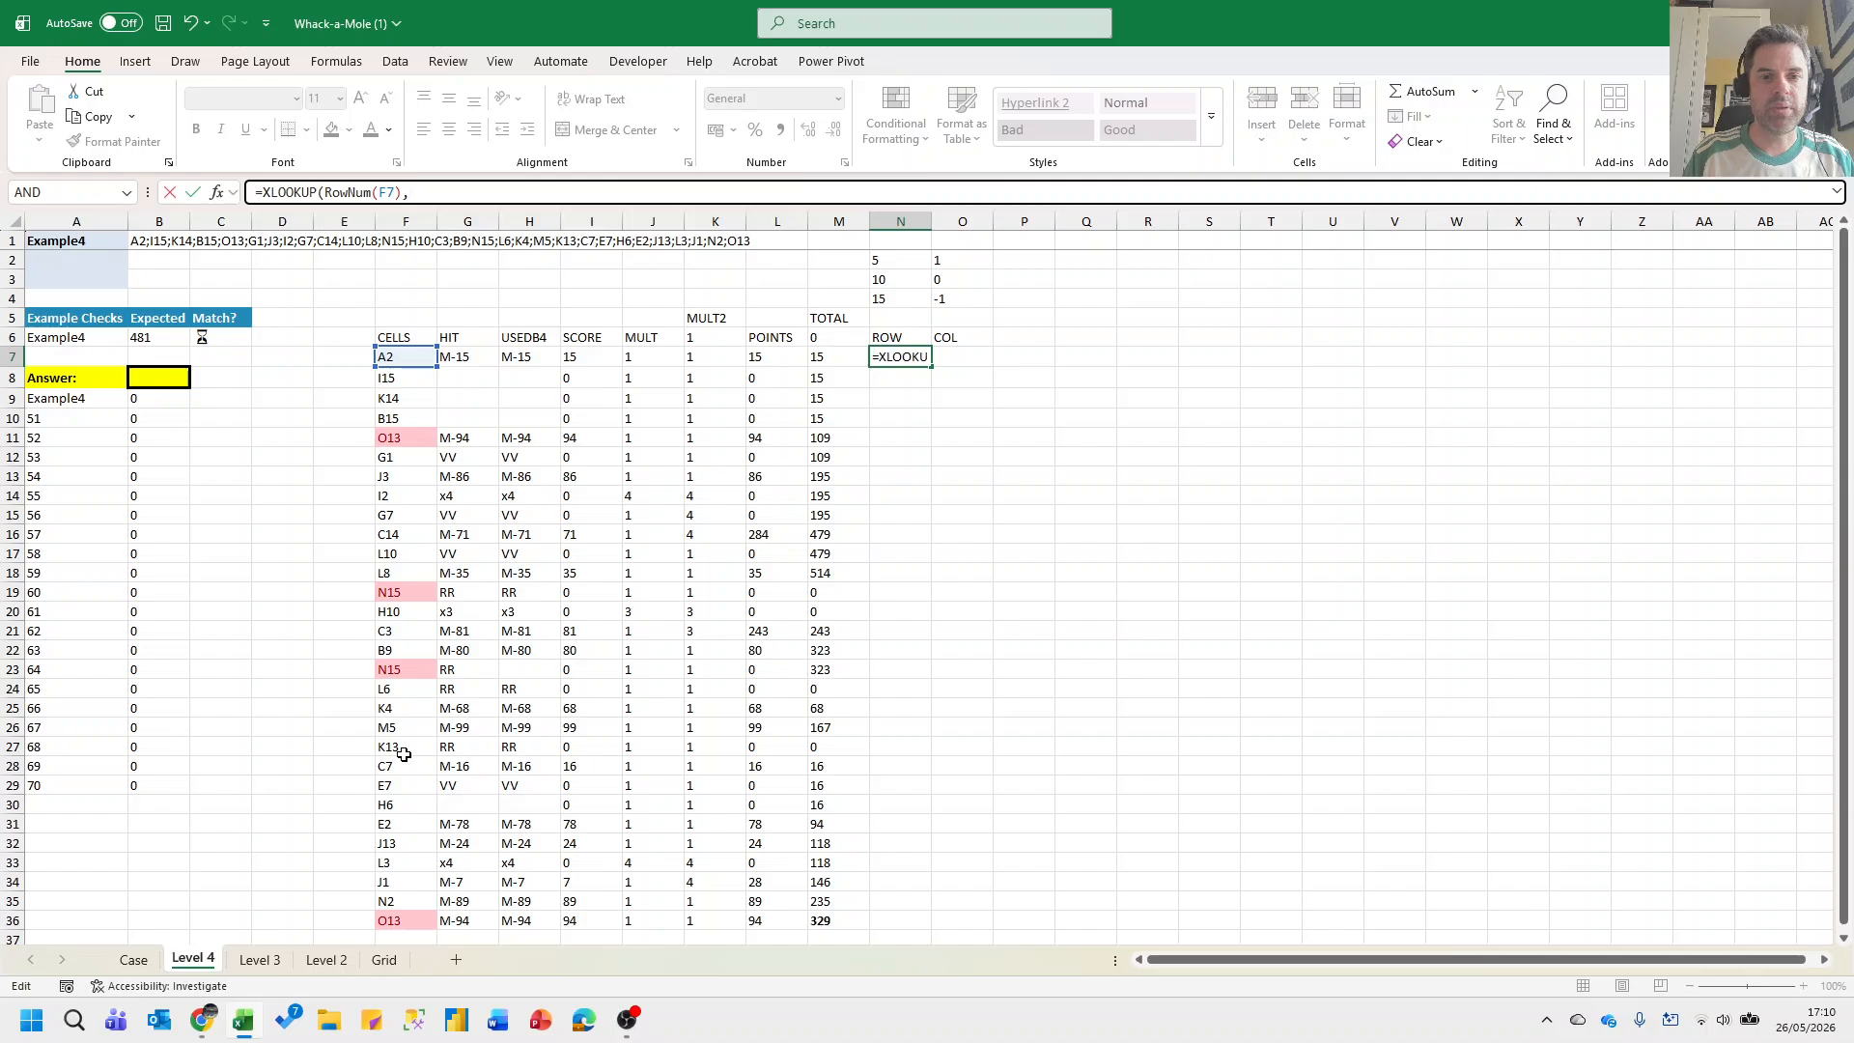
key(Up)
key(Up)
key(Up)
key(Up)
key(Up)
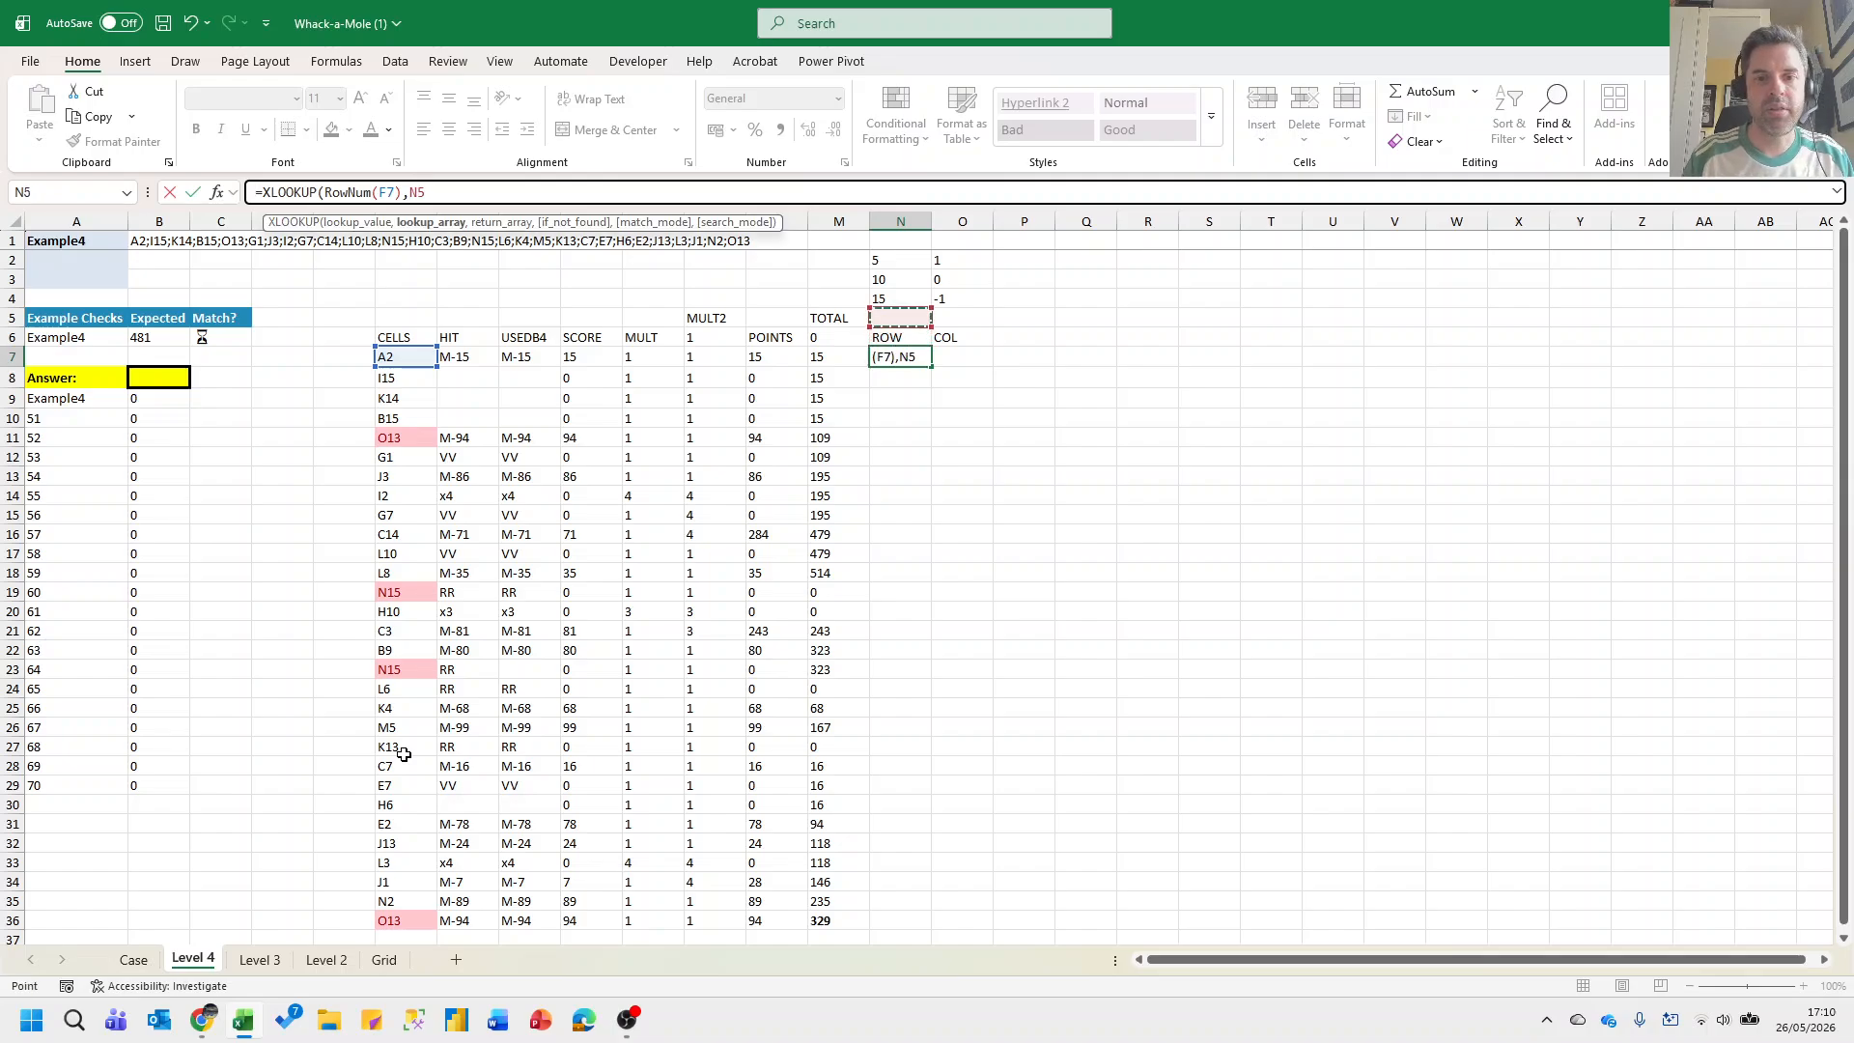
key(shift+Down)
key(shift+Down)
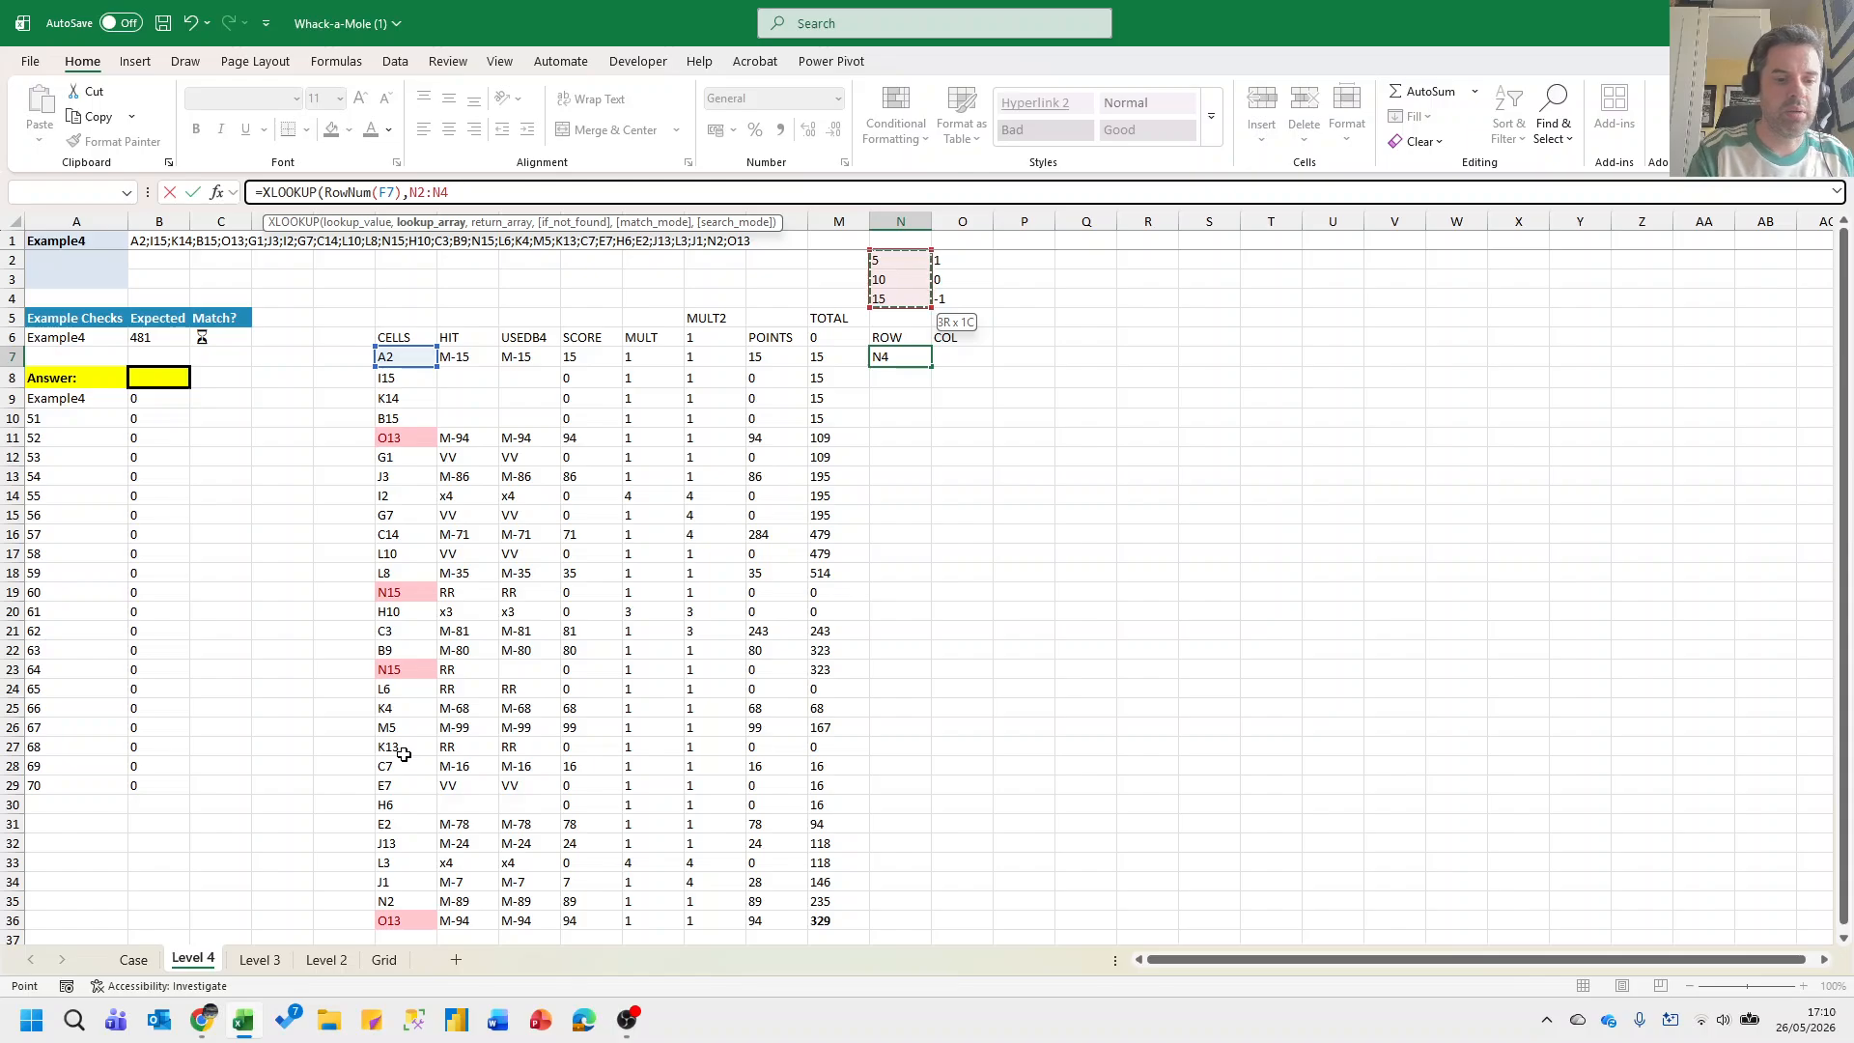
key(F4)
Add the XLOOKUP's return array from the shift values beside the thresholds, starting at O4.
text(,)
key(Up)
key(Up)
key(Up)
key(Right)
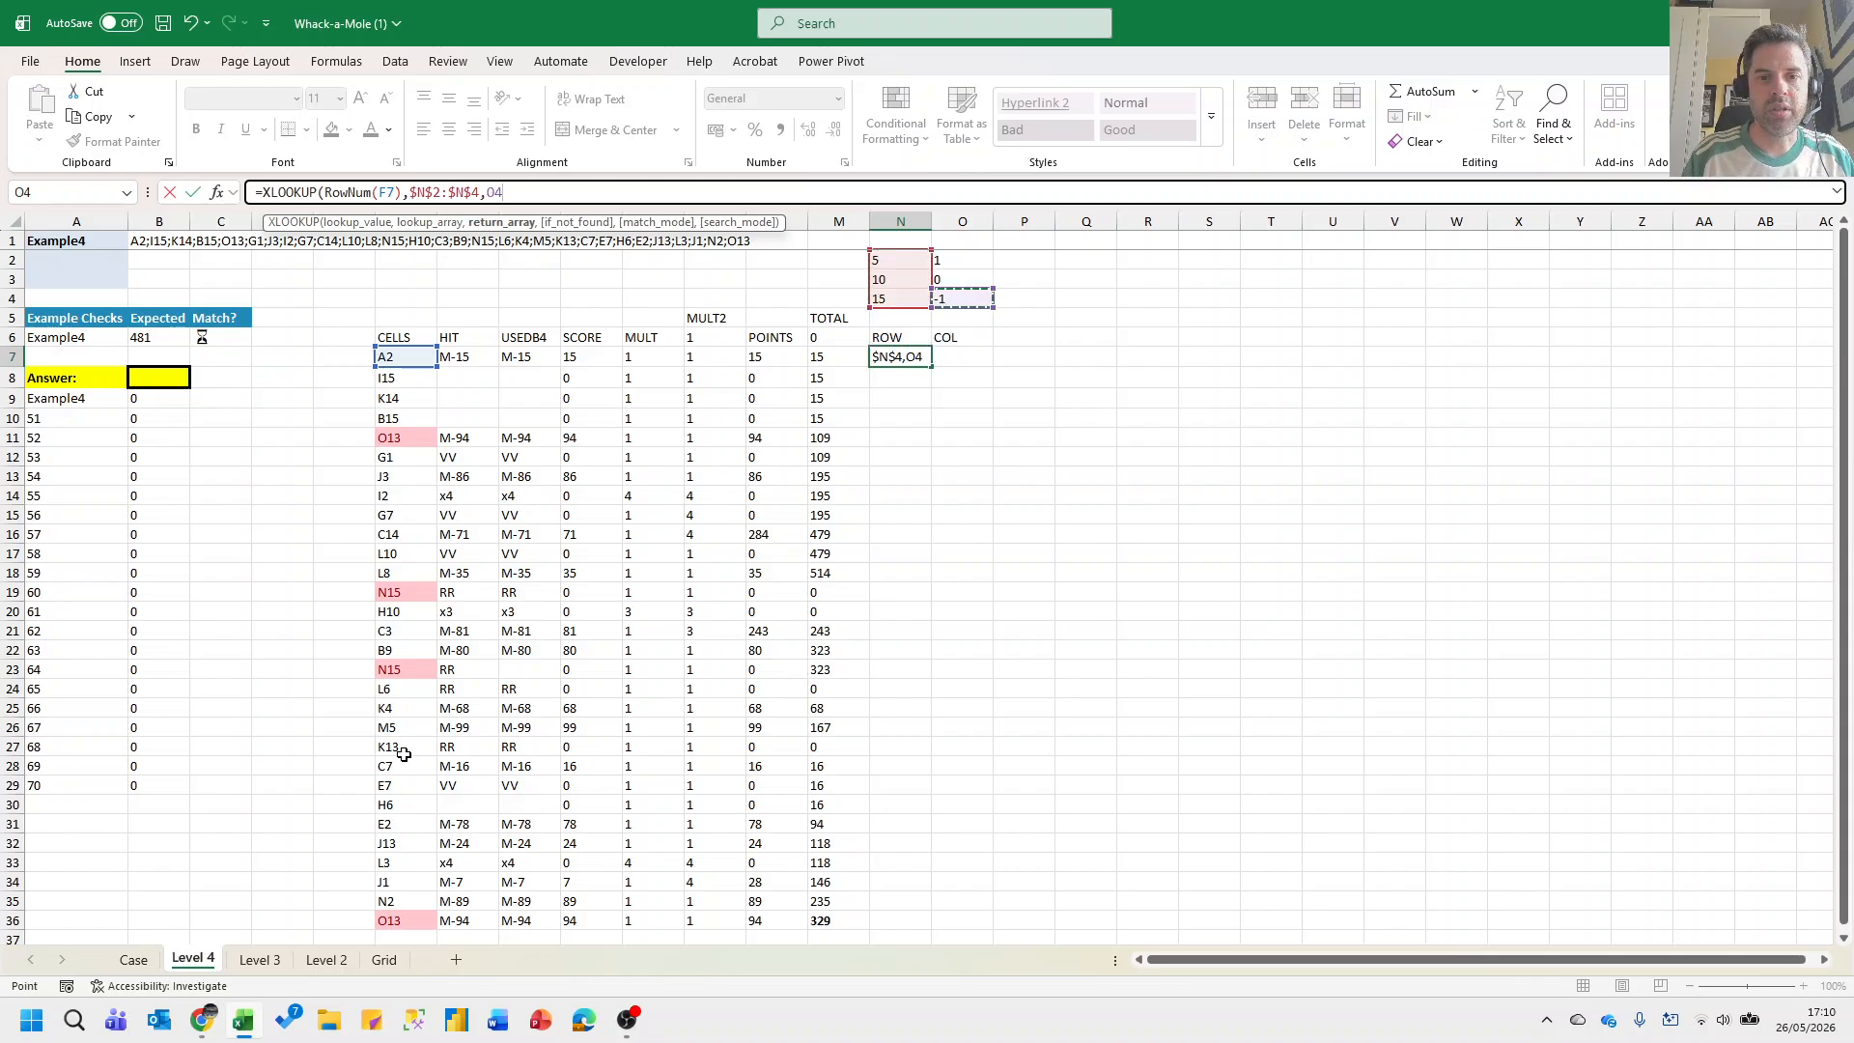
Complete the XLOOKUP in N7 with return array $O$2:$O$4 and match mode 1 for exact match or next larger item.
key(Up)
key(Up)
key(shift+Down)
key(shift+Down)
key(F4)
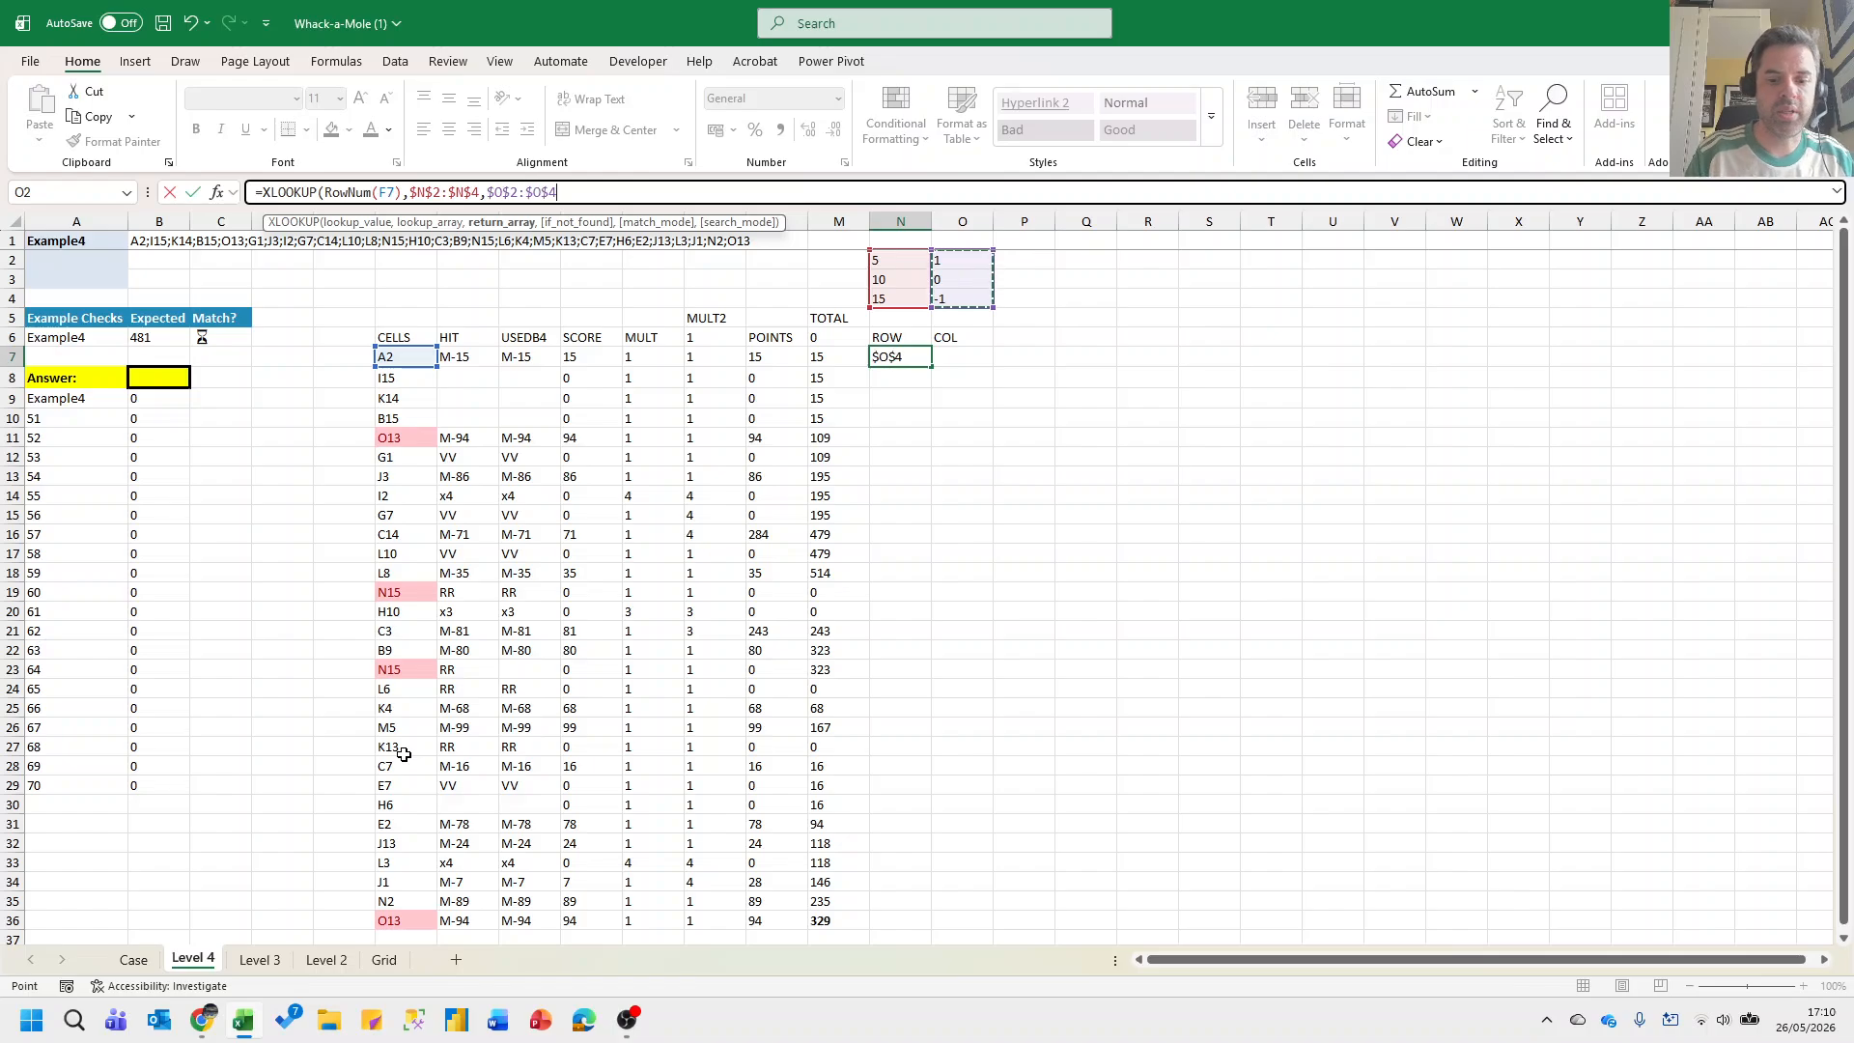
text(,,1)
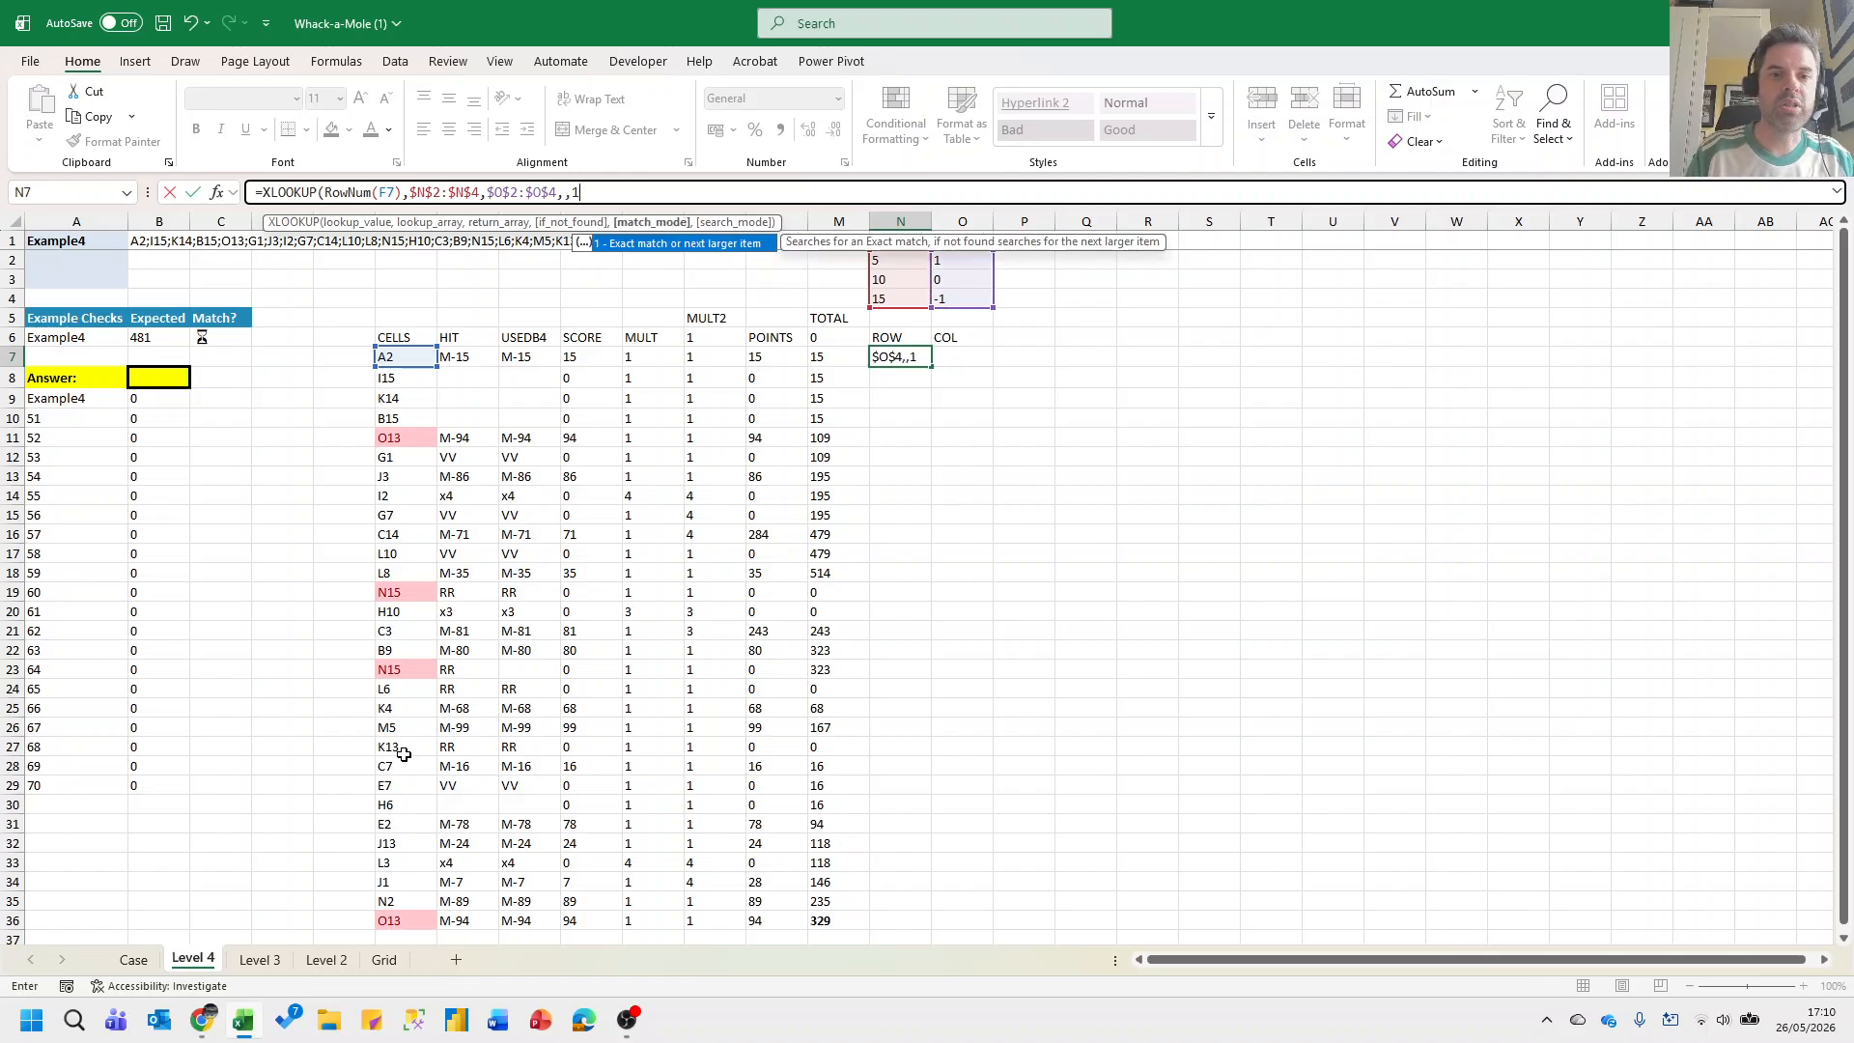
text())
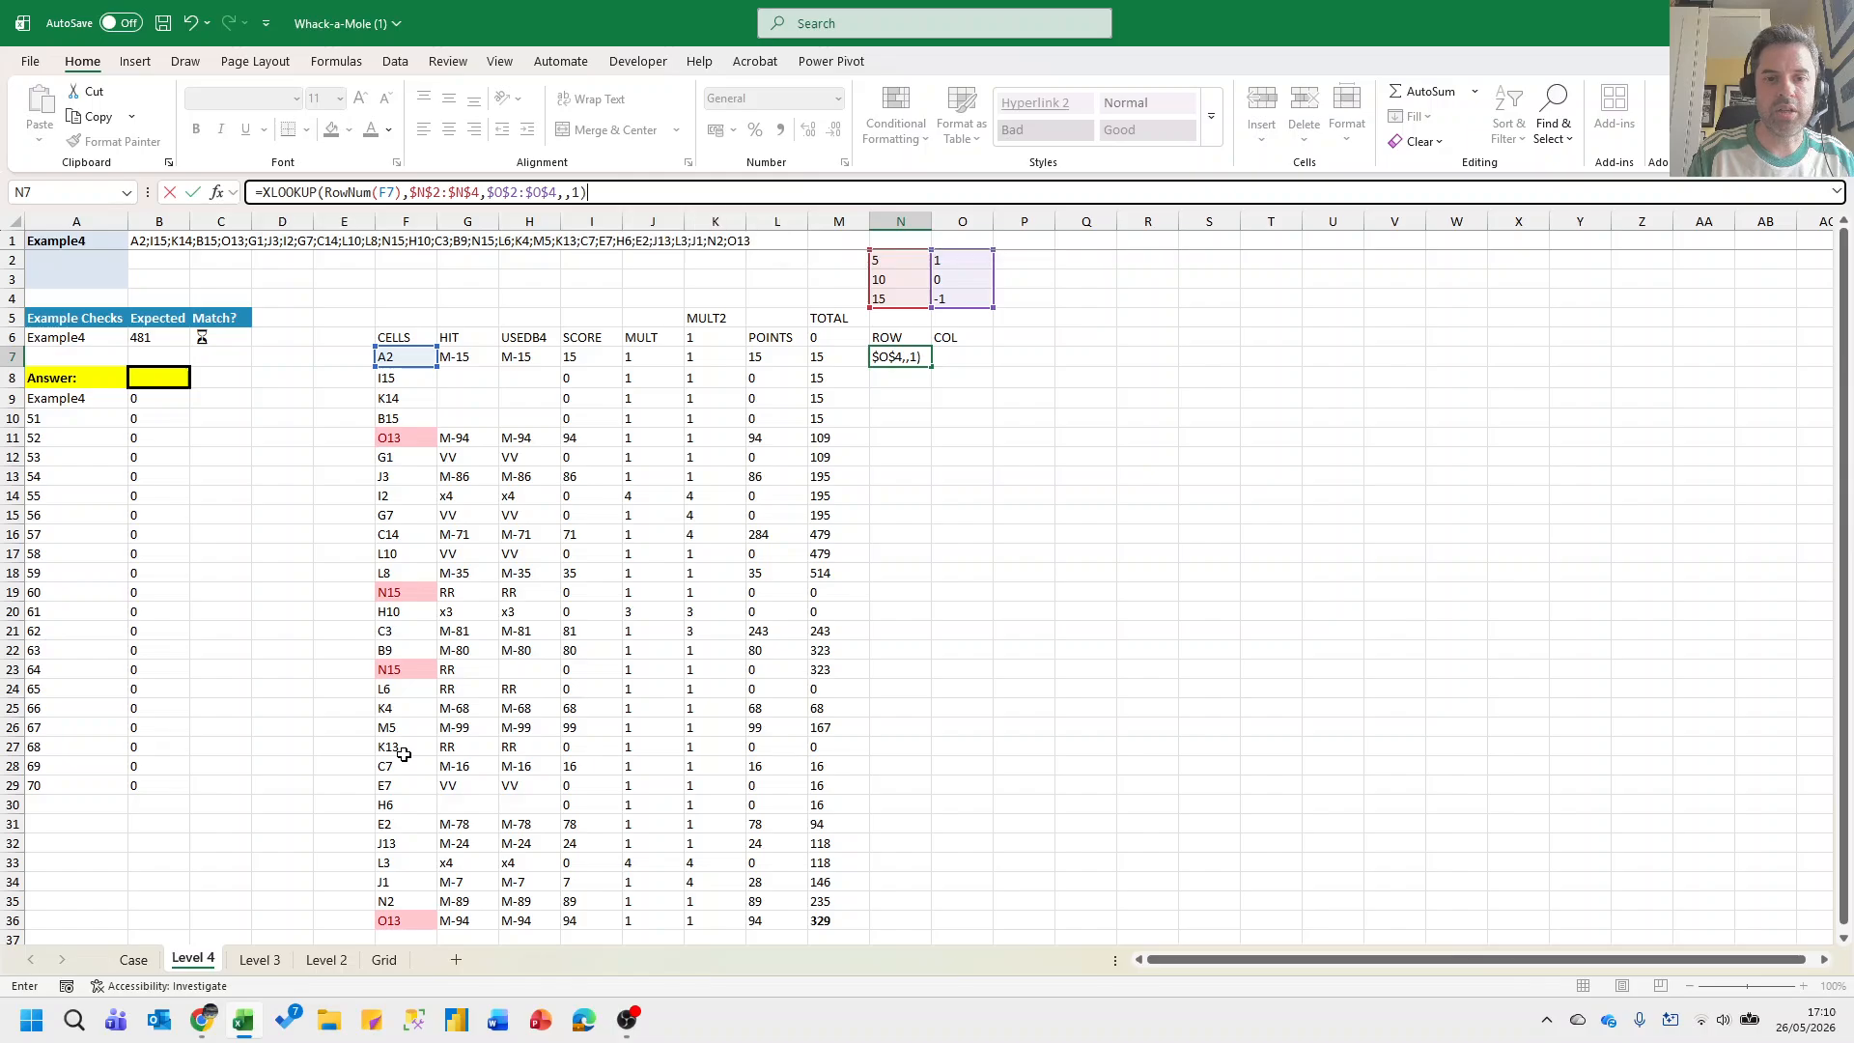
key(Return)
key(Up)
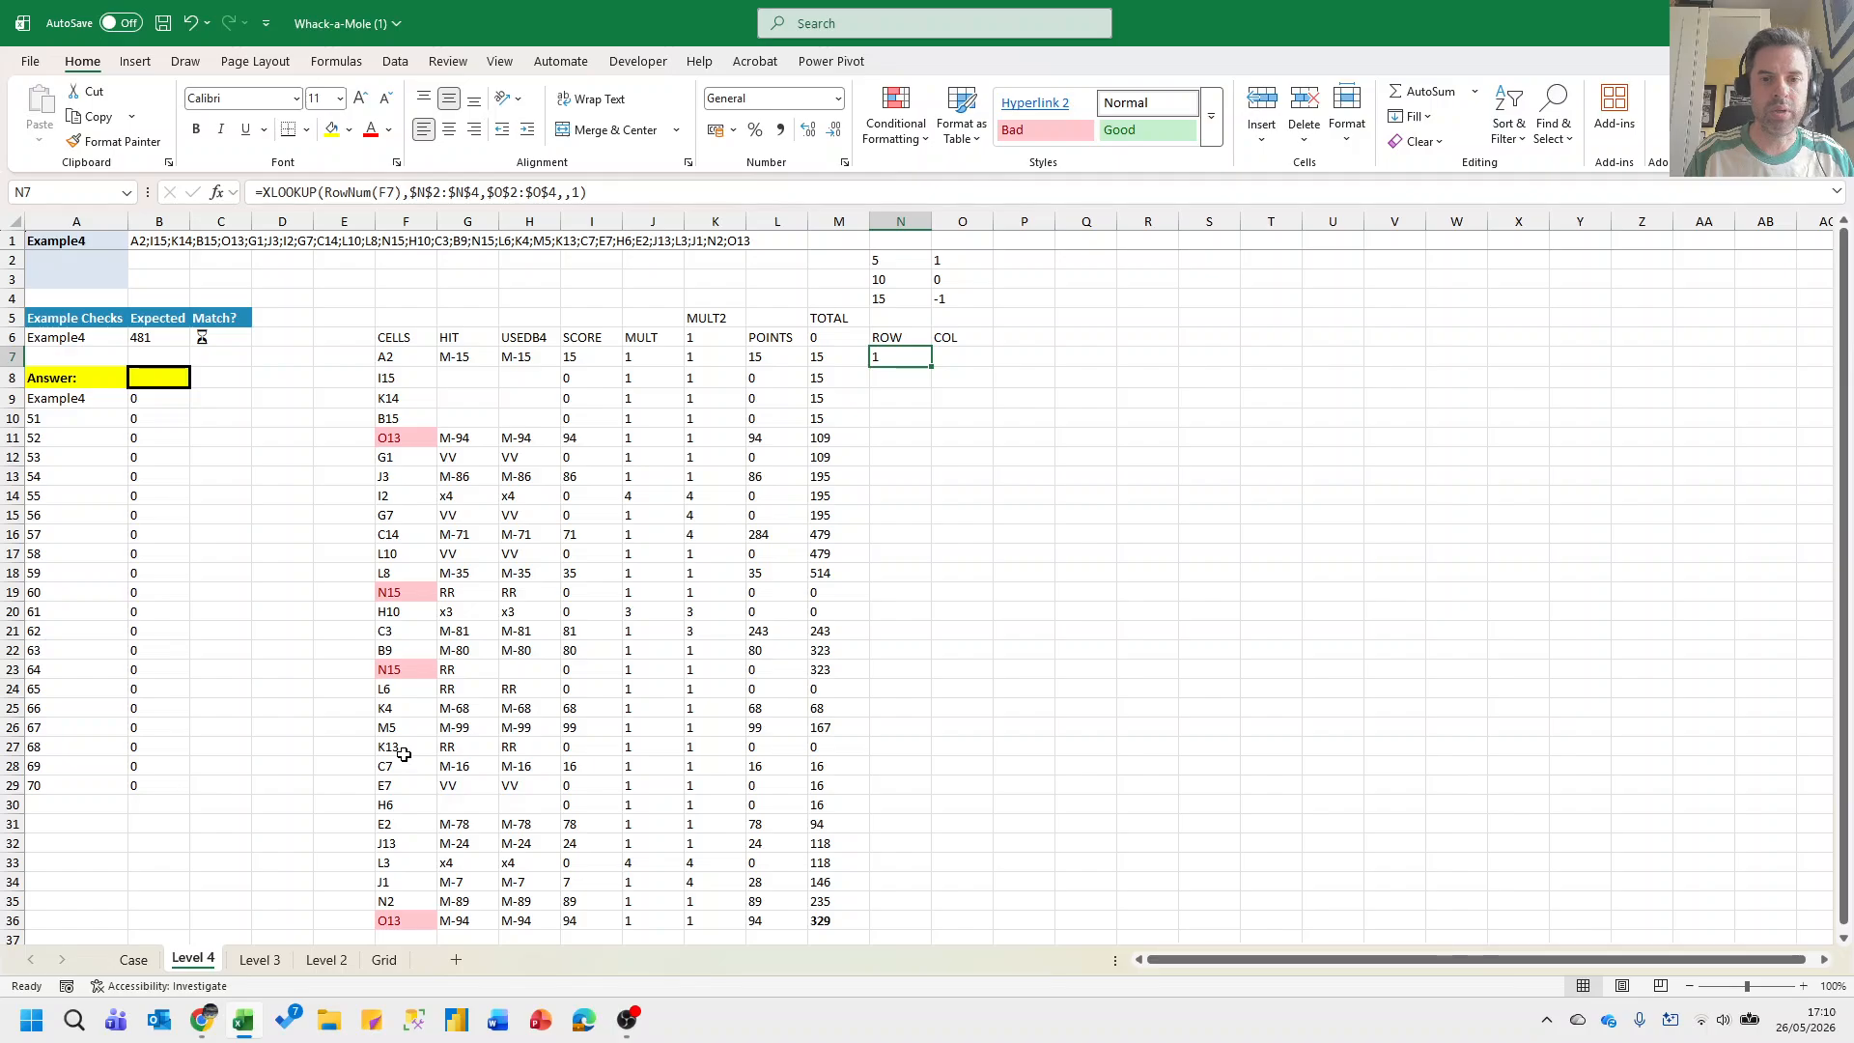
Copy the XLOOKUP formula from N7 across into O7 under the COL heading.
key(shift+Right)
key(ctrl+r)
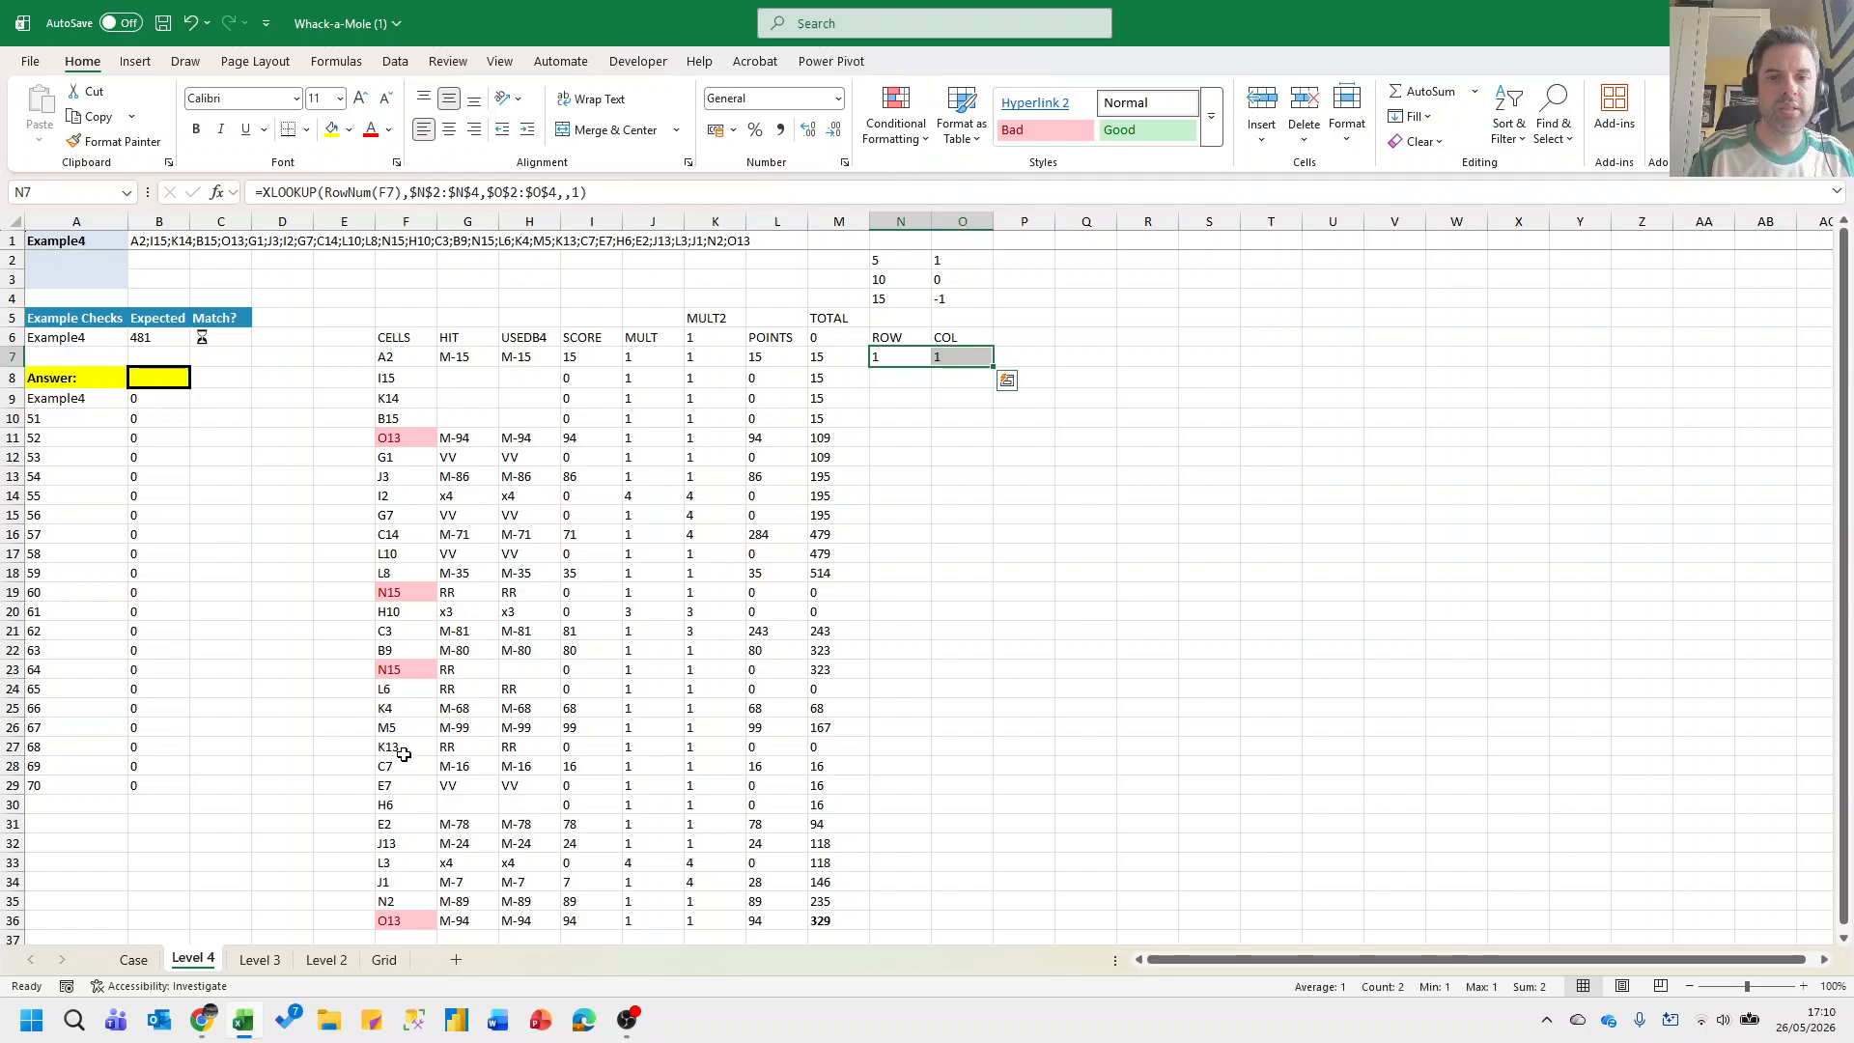
key(Down)
key(Up)
key(Right)
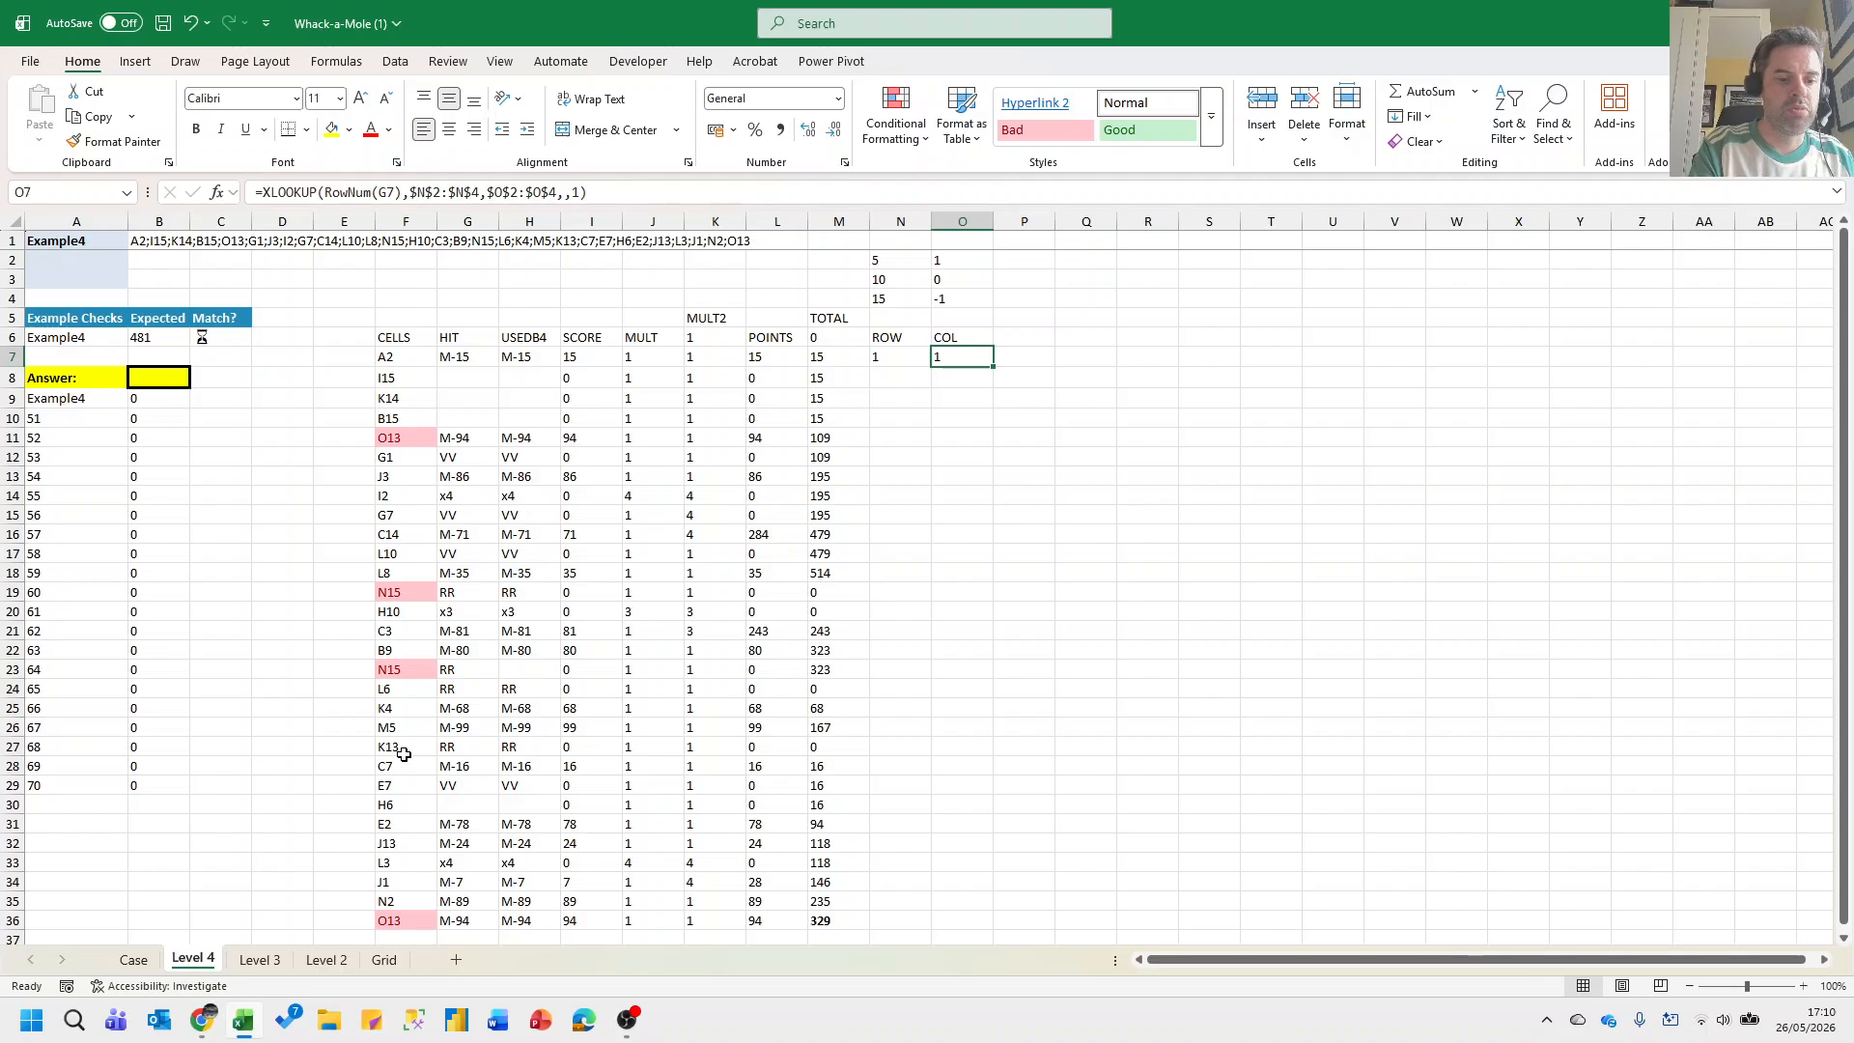
Change the lookup value in O7's XLOOKUP formula to ColNum(F7).
key(F2)
key(Left)
key(Left)
key(Left)
key(Left)
key(Left)
key(Left)
key(Left)
key(Left)
key(Left)
key(Left)
key(Left)
key(Left)
key(Left)
key(Left)
key(Left)
key(Left)
key(Left)
key(Left)
key(Left)
key(Left)
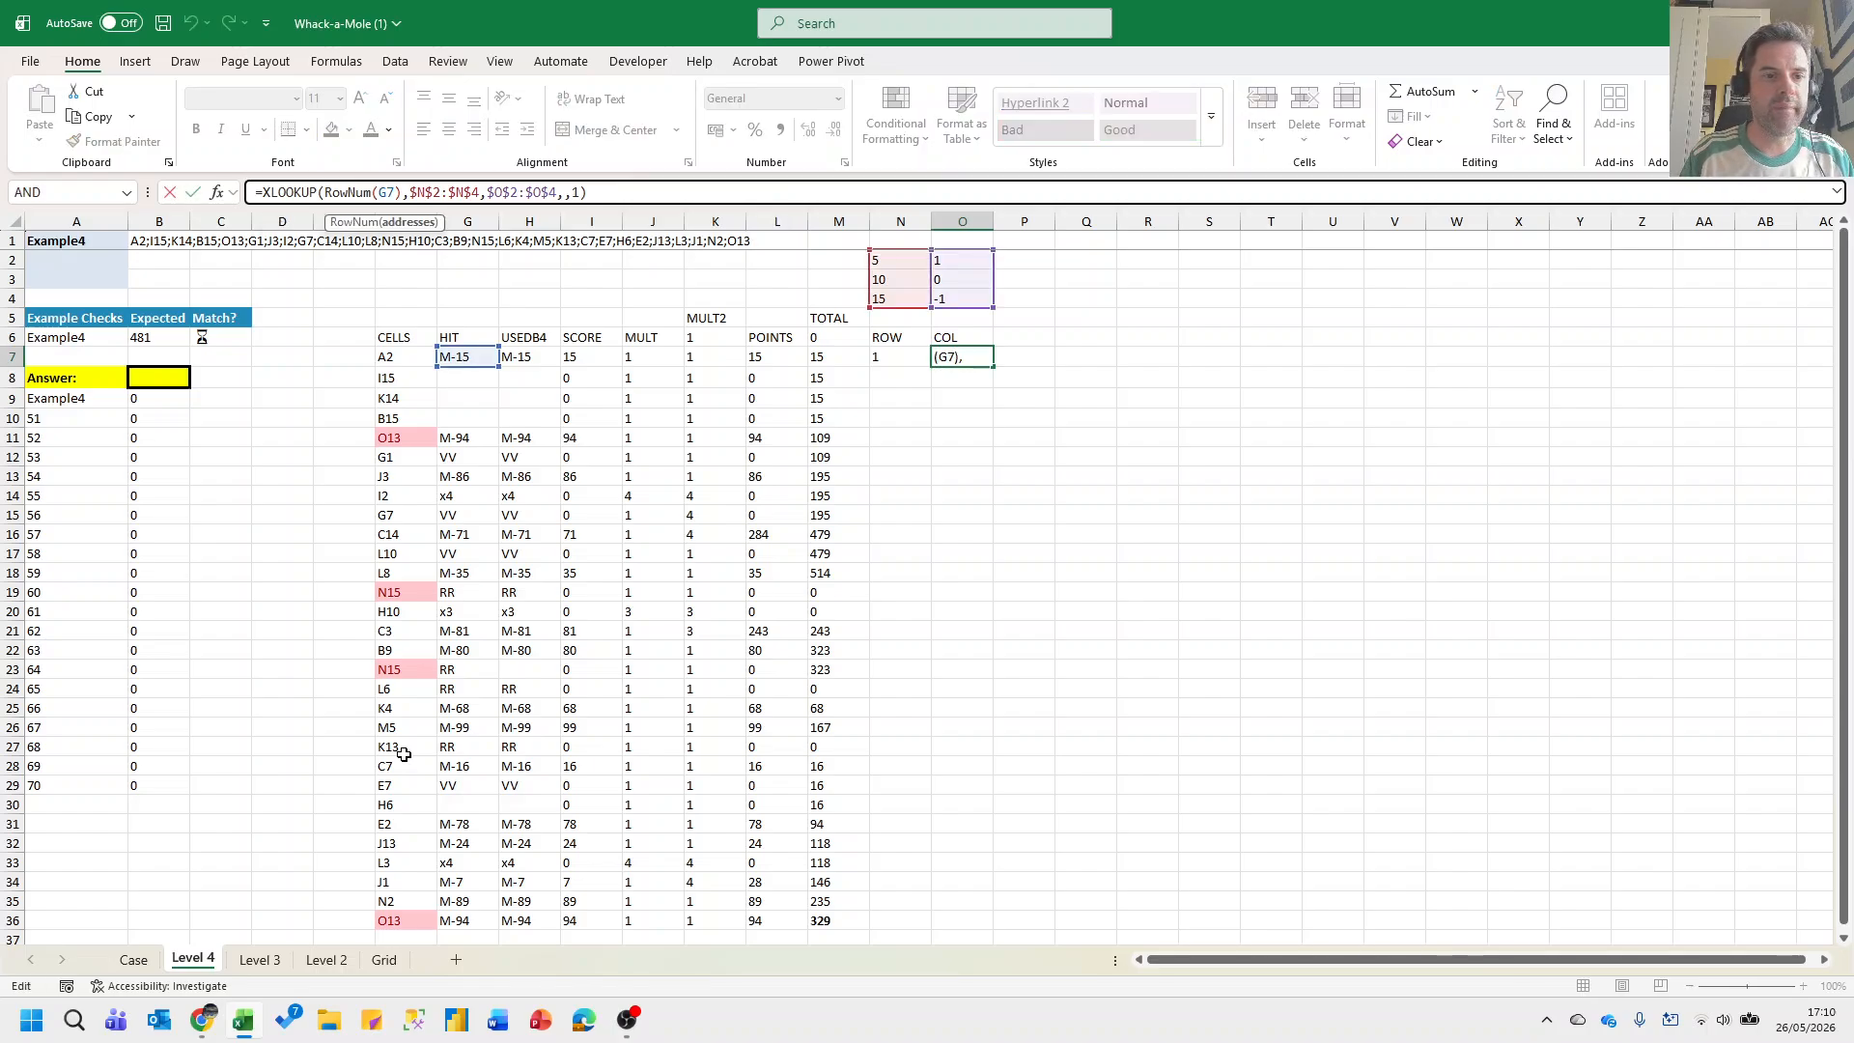
key(BackSpace)
key(BackSpace)
key(BackSpace)
text(c)
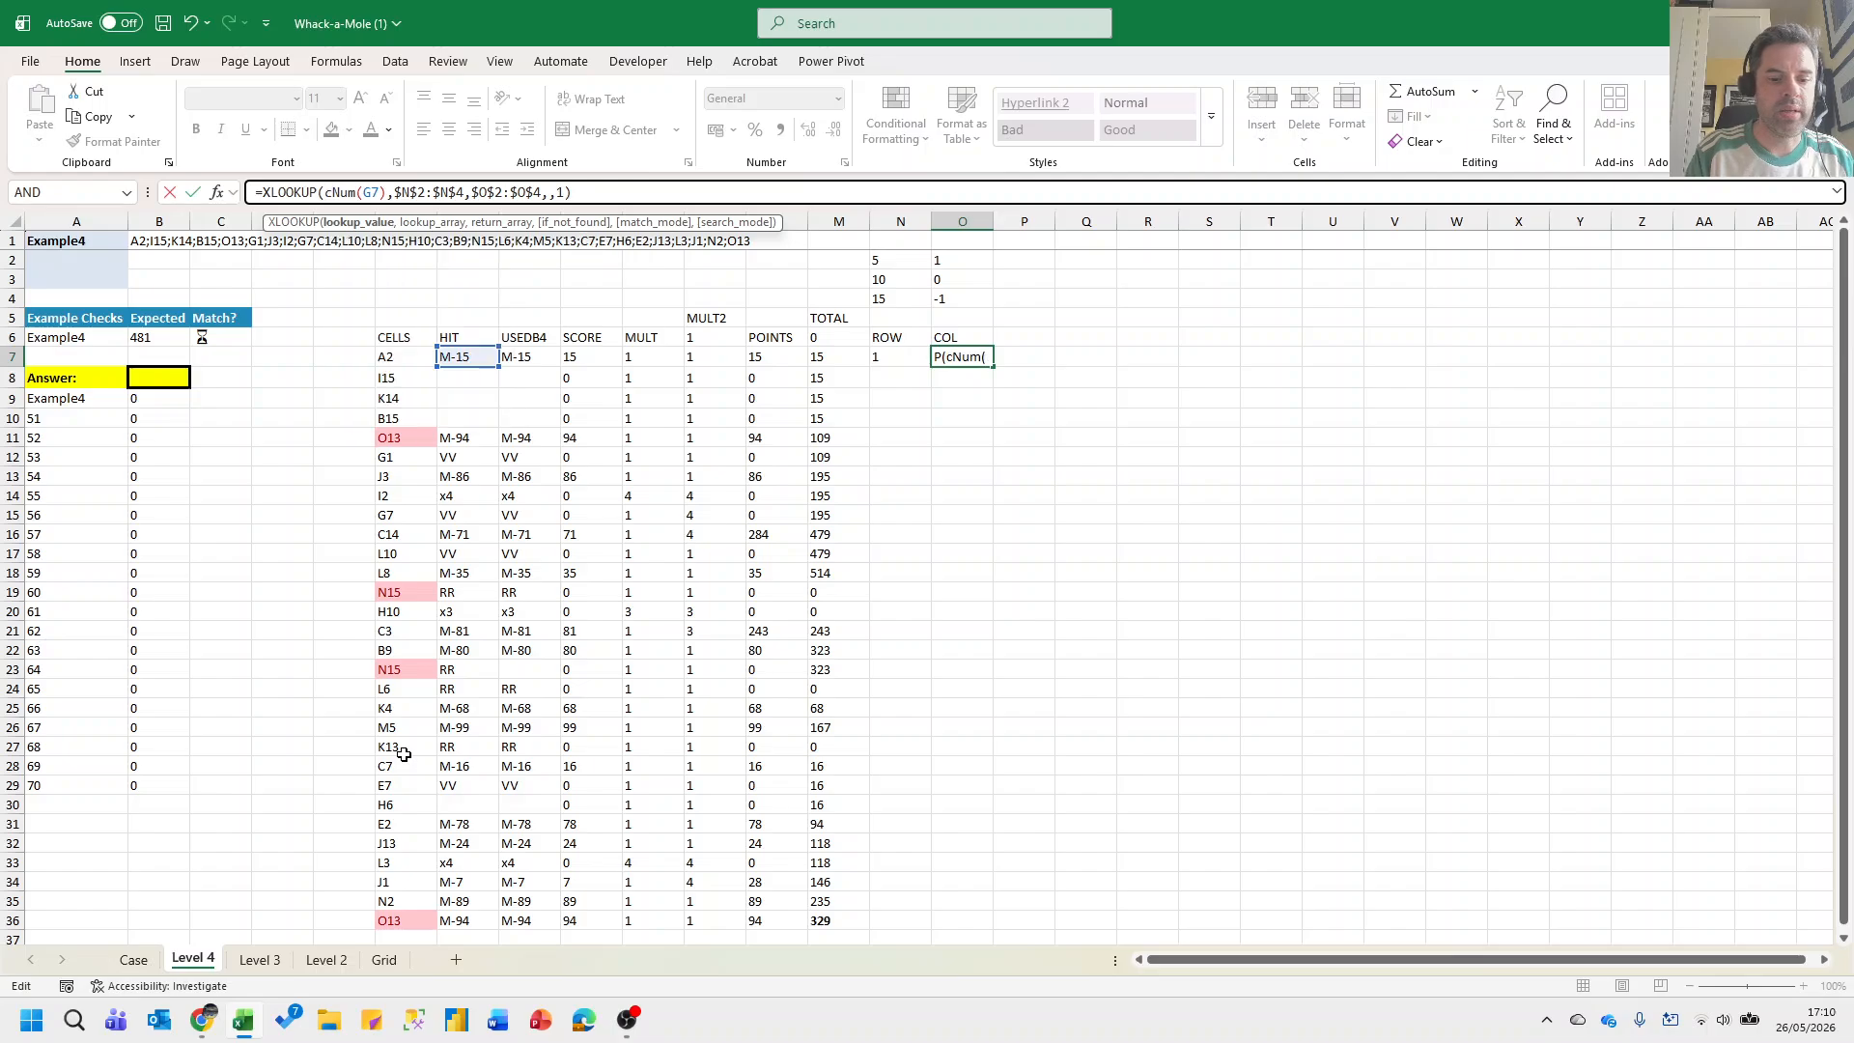
text(OL)
key(Right)
key(Right)
key(Right)
key(Right)
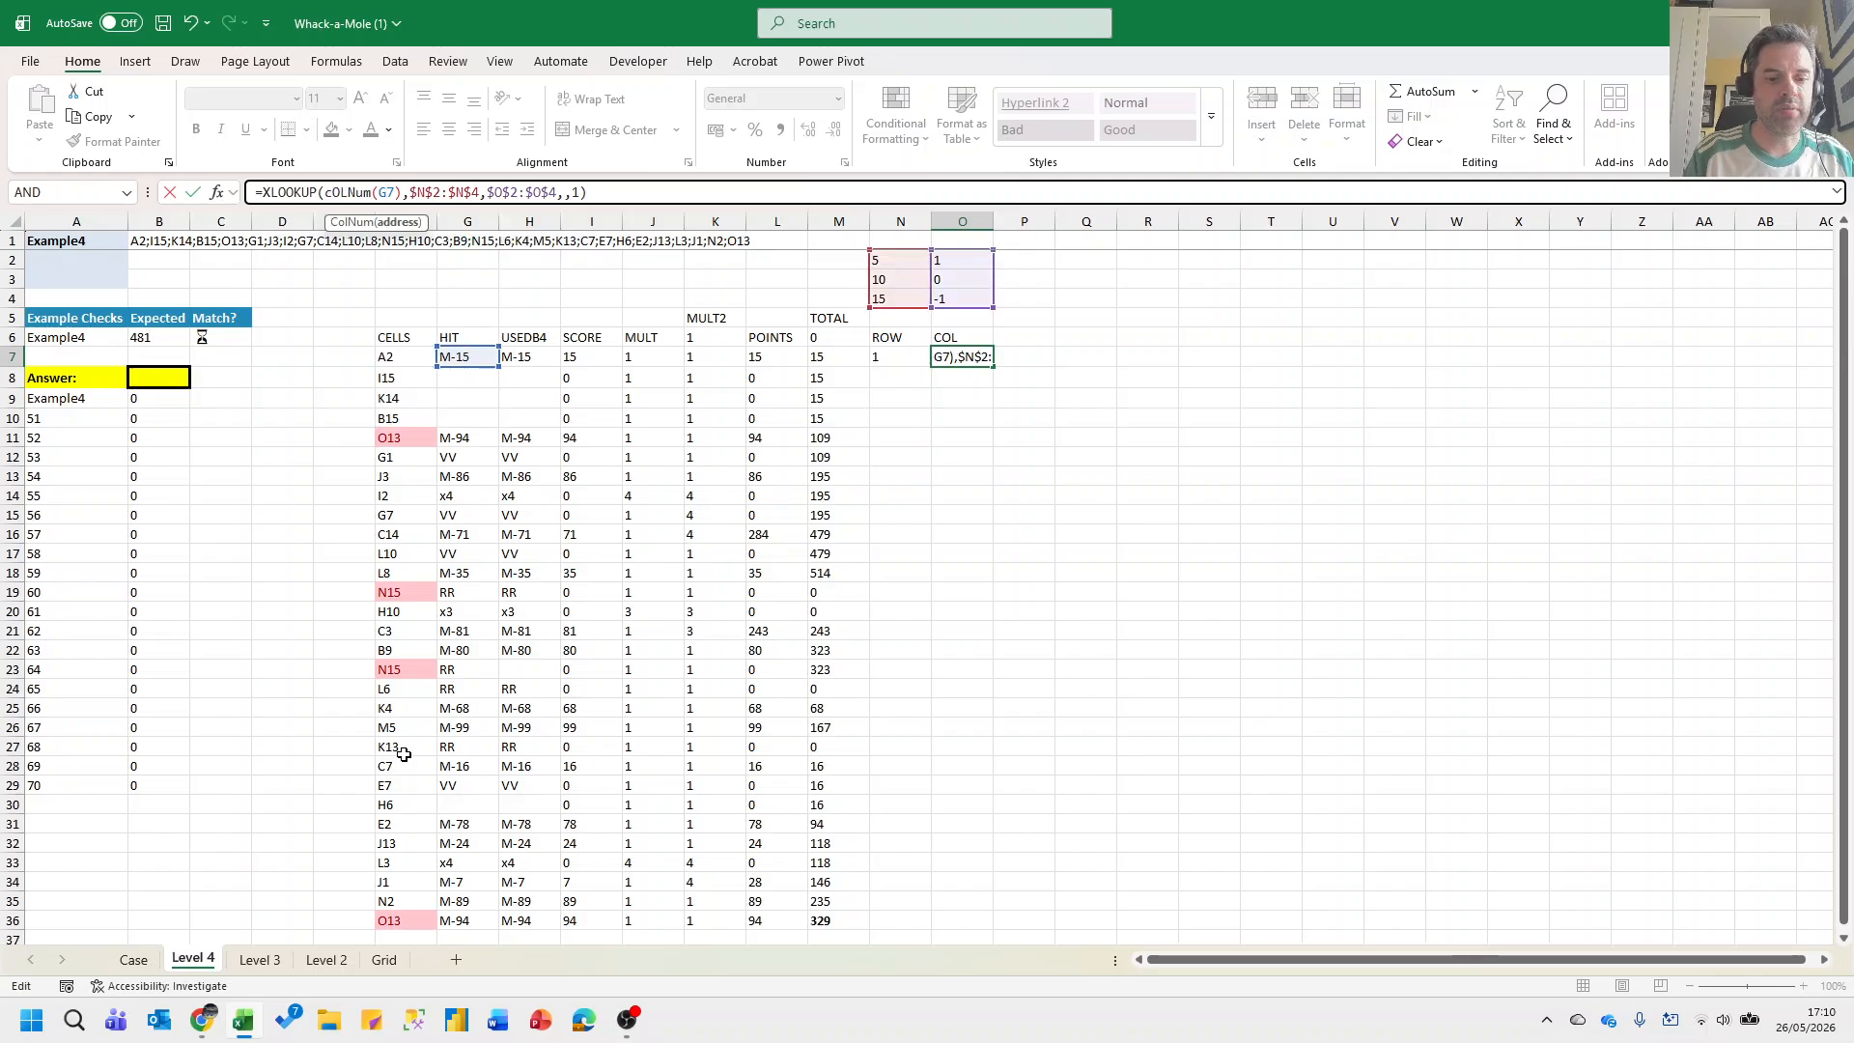
key(Return)
key(Up)
key(Left)
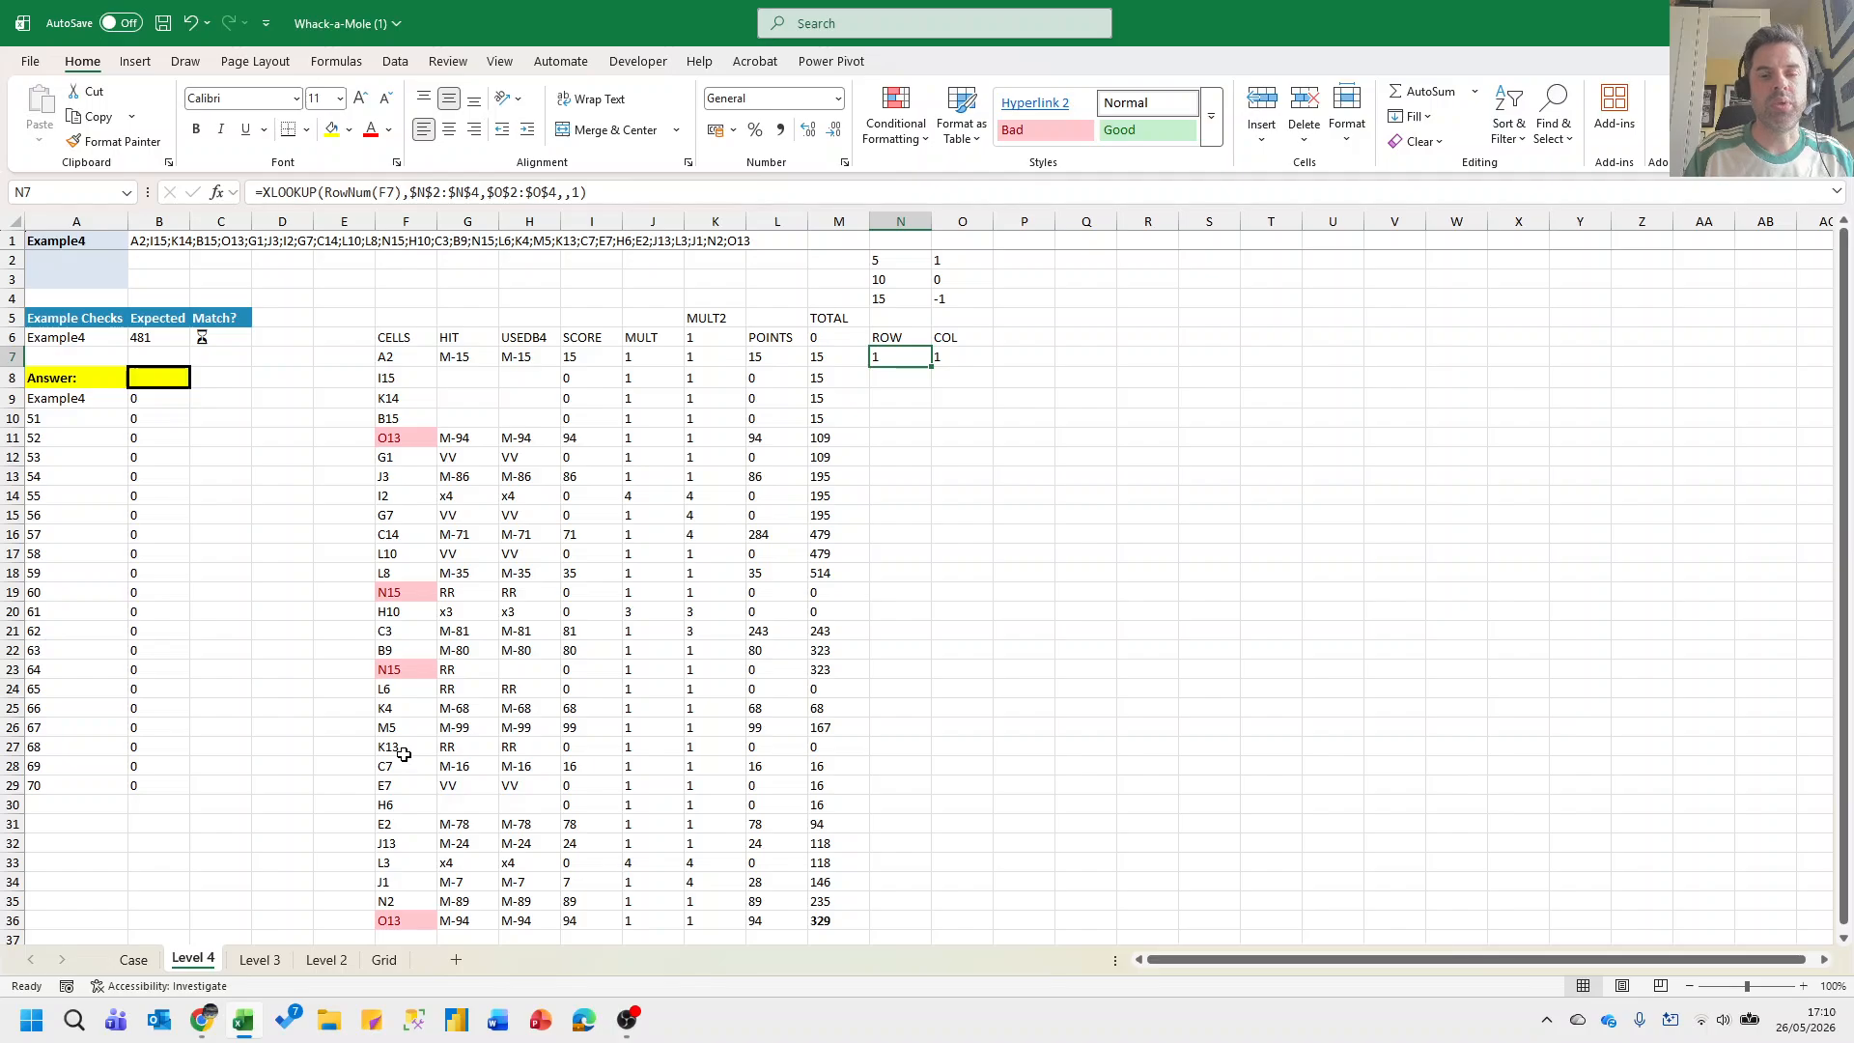
Enter starting values of 0 in P6 and Q6, with the headings ROW and COL above them in P5 and Q5.
key(Right)
key(Right)
key(Up)
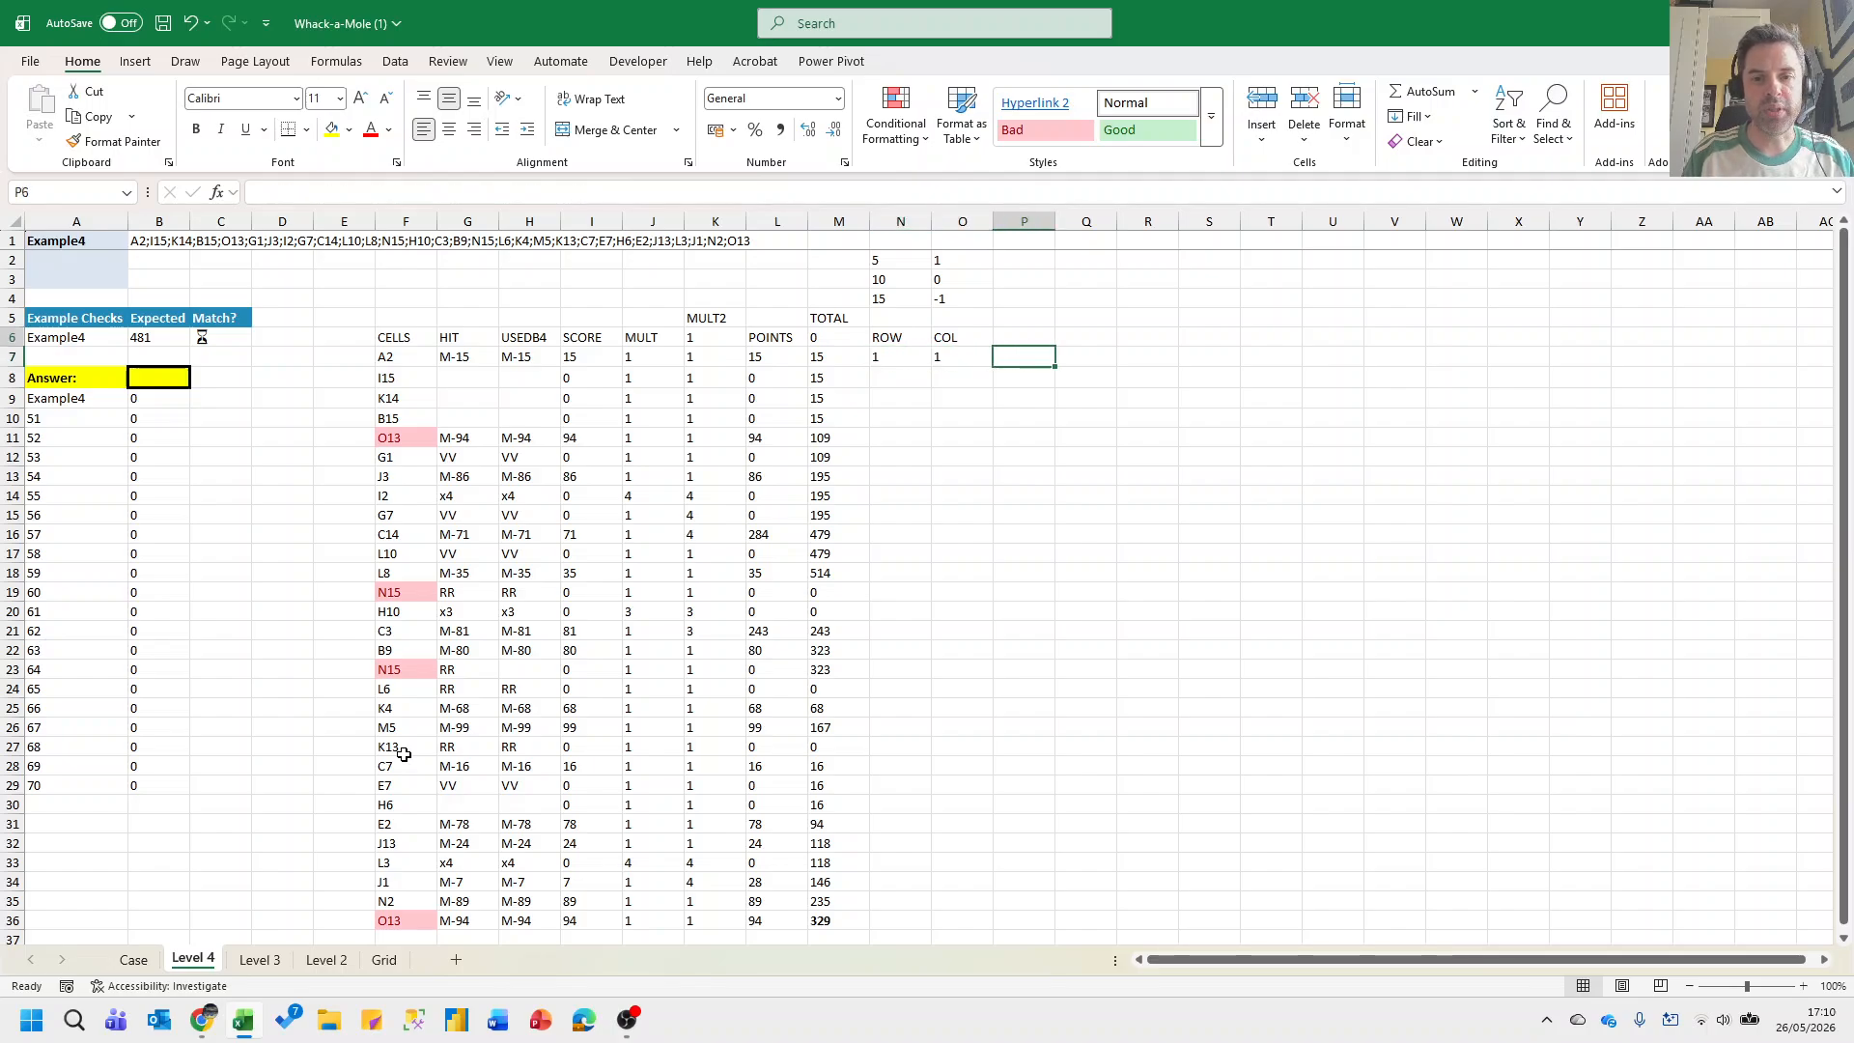
key(Down)
key(Left)
key(Right)
key(Up)
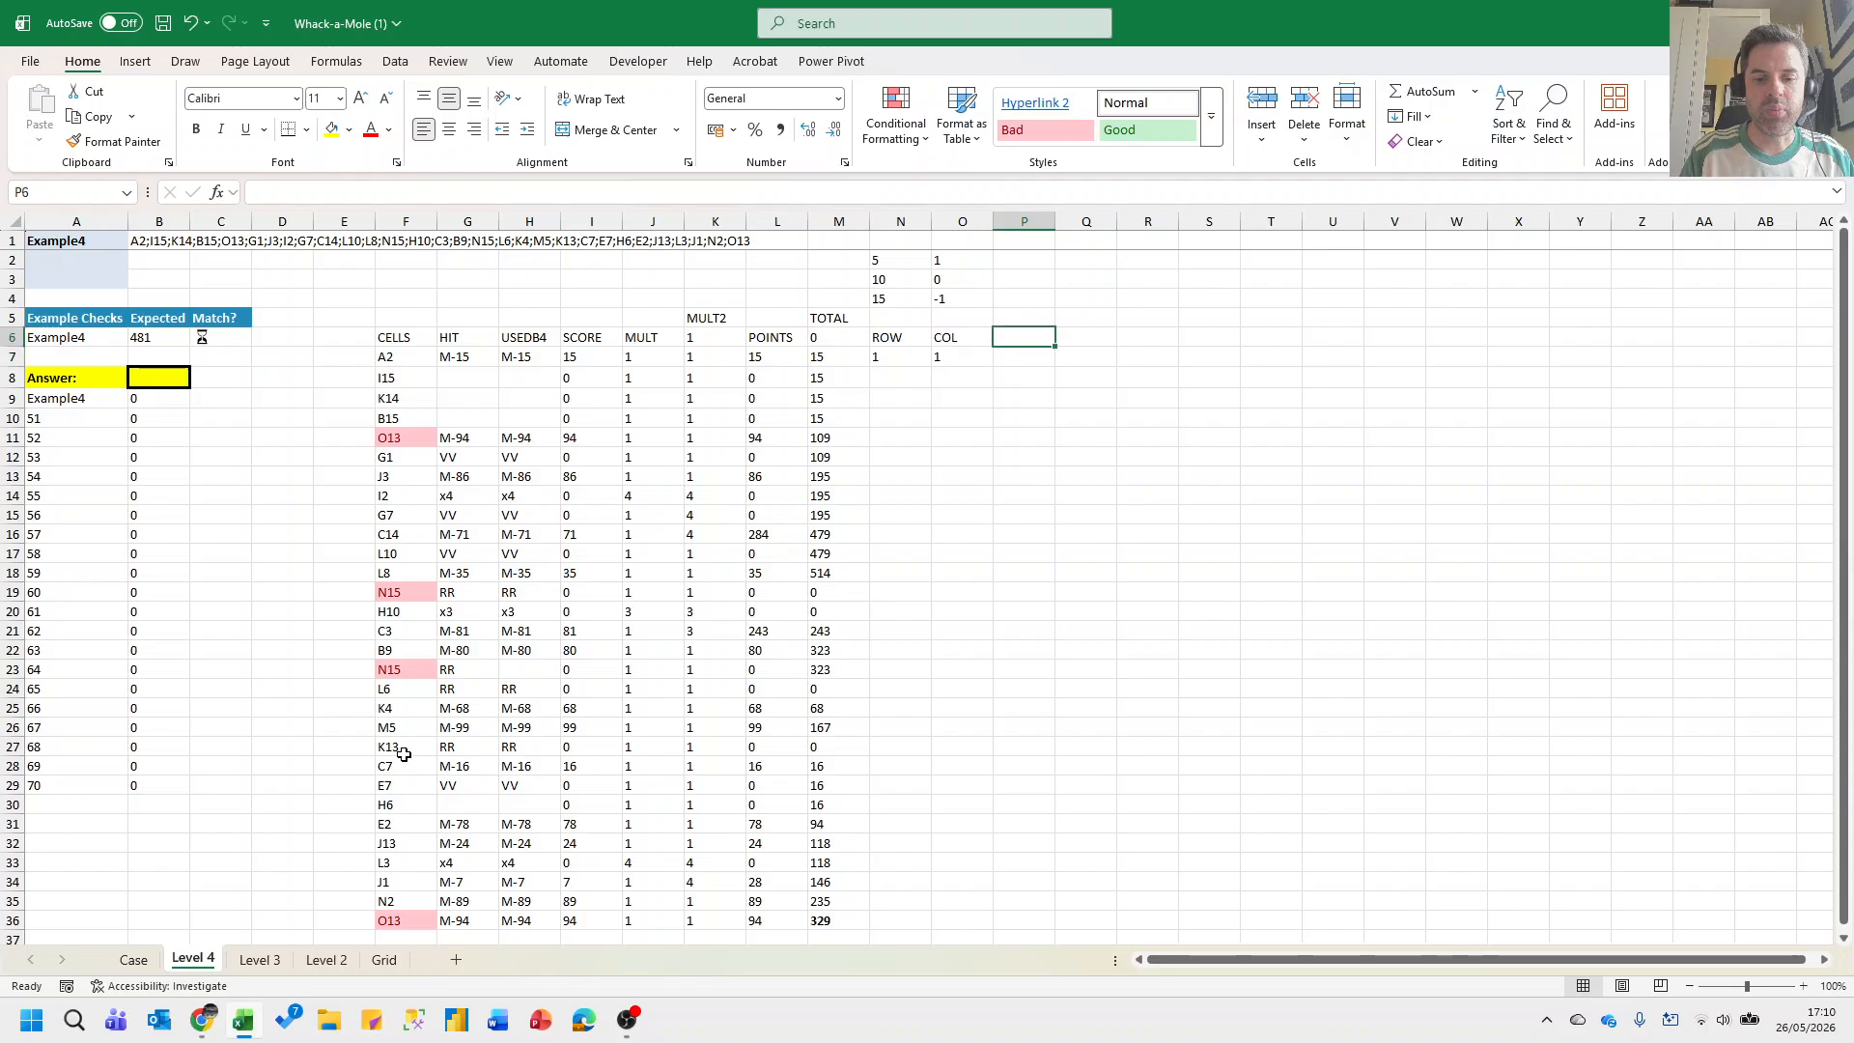
text(0)
key(Tab)
text(0)
key(Return)
key(Up)
key(Up)
text(ROW)
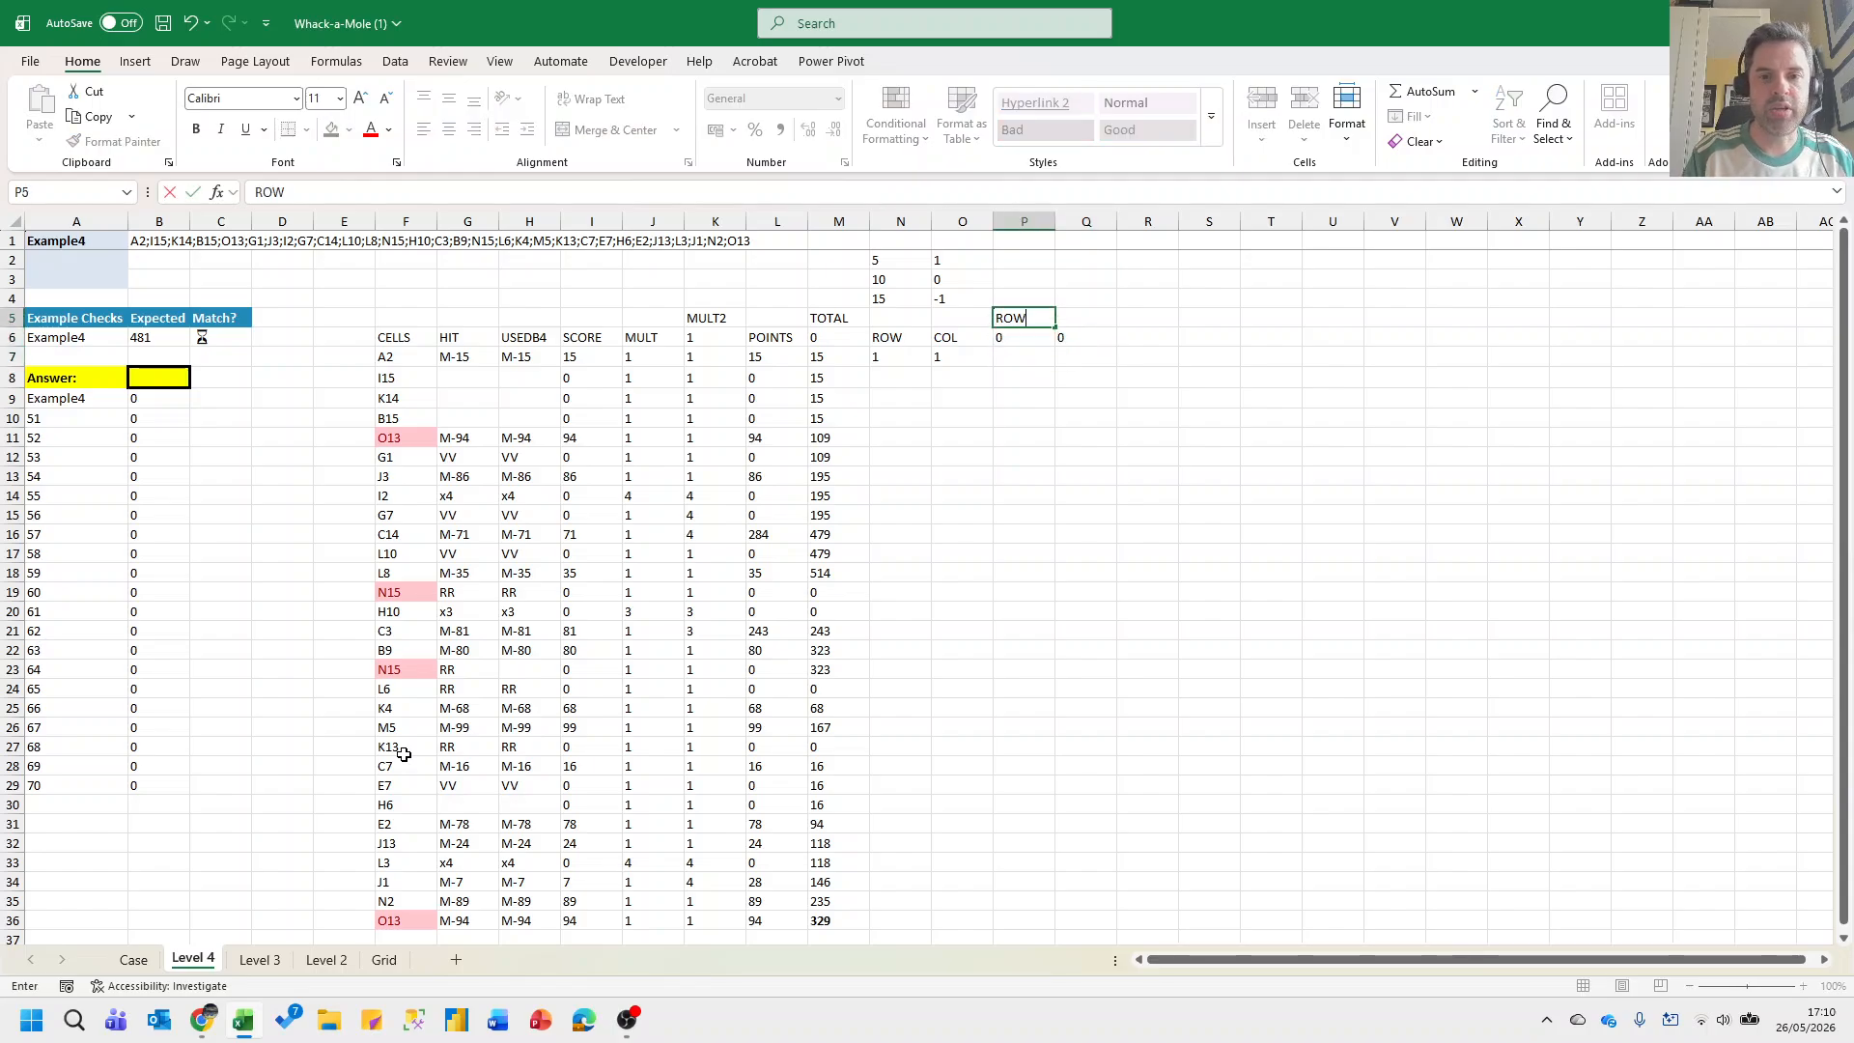
key(Tab)
text(COL)
key(Return)
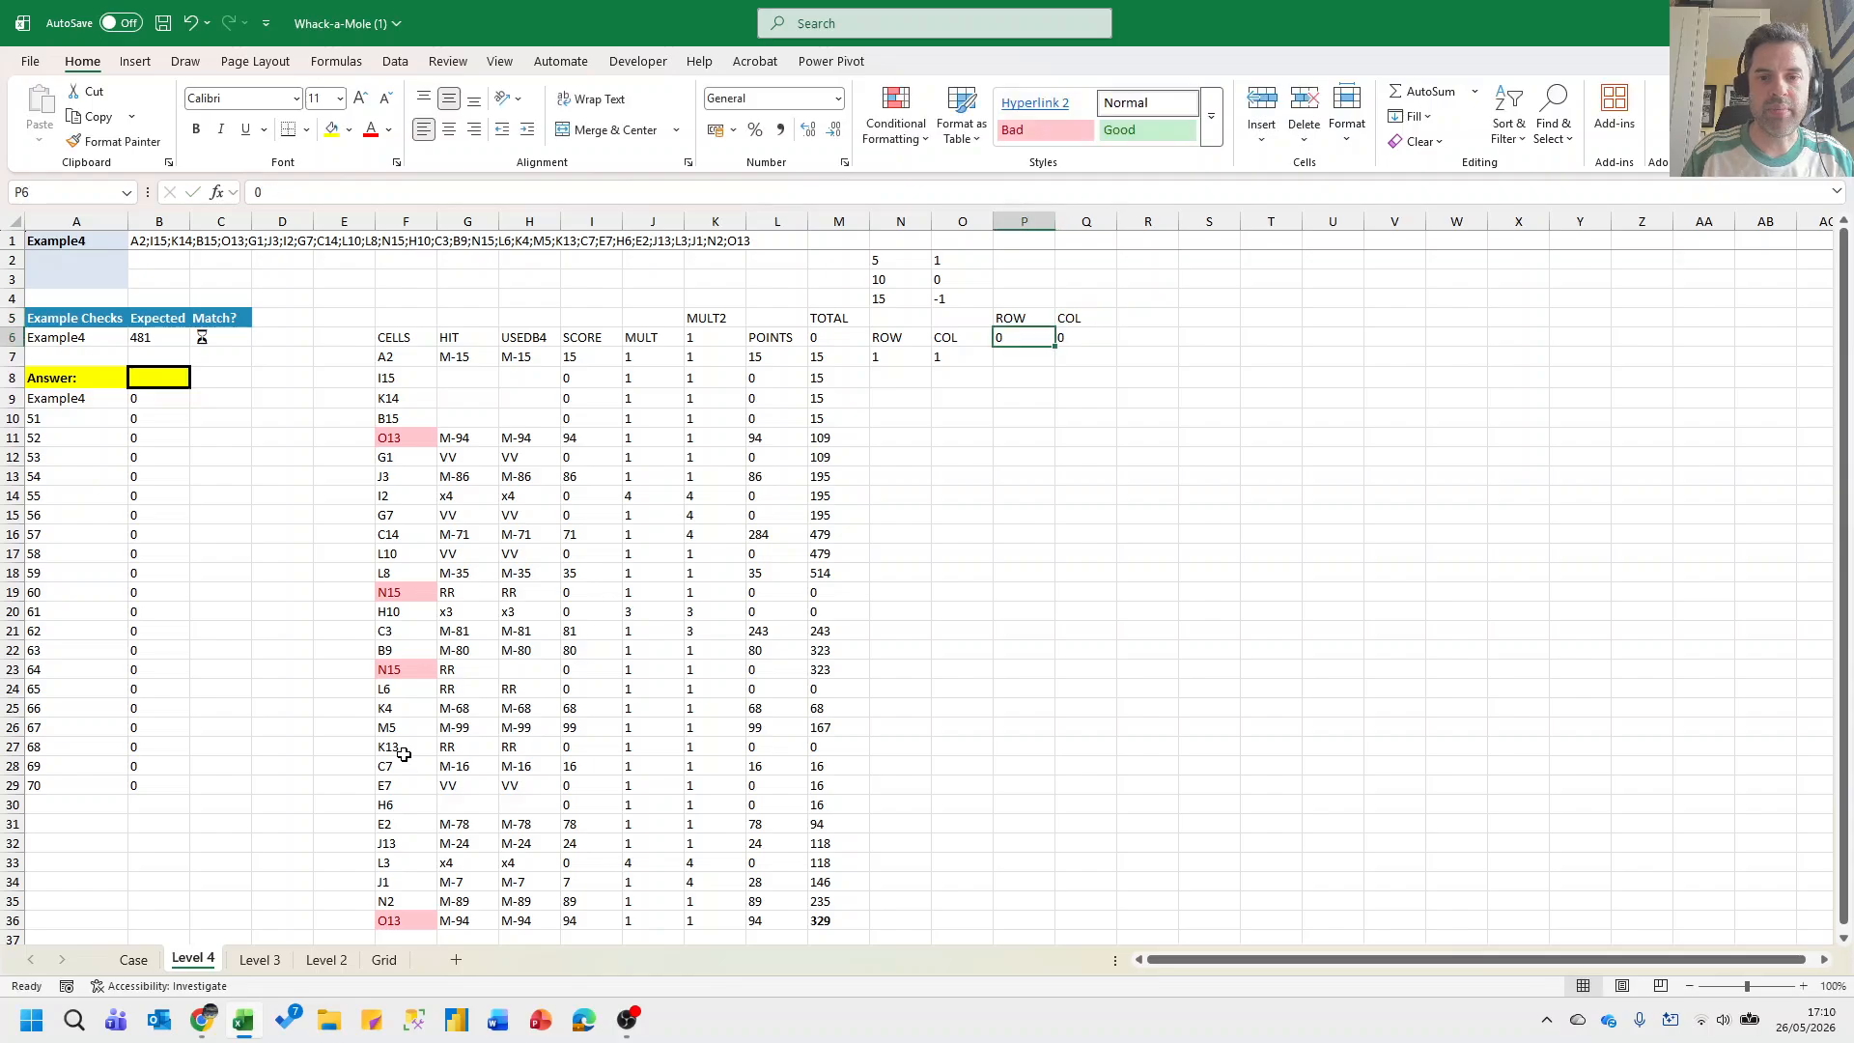
Enter the formula =SUM(N6:N7) in P7 to total the row shifts.
key(Down)
text(=)
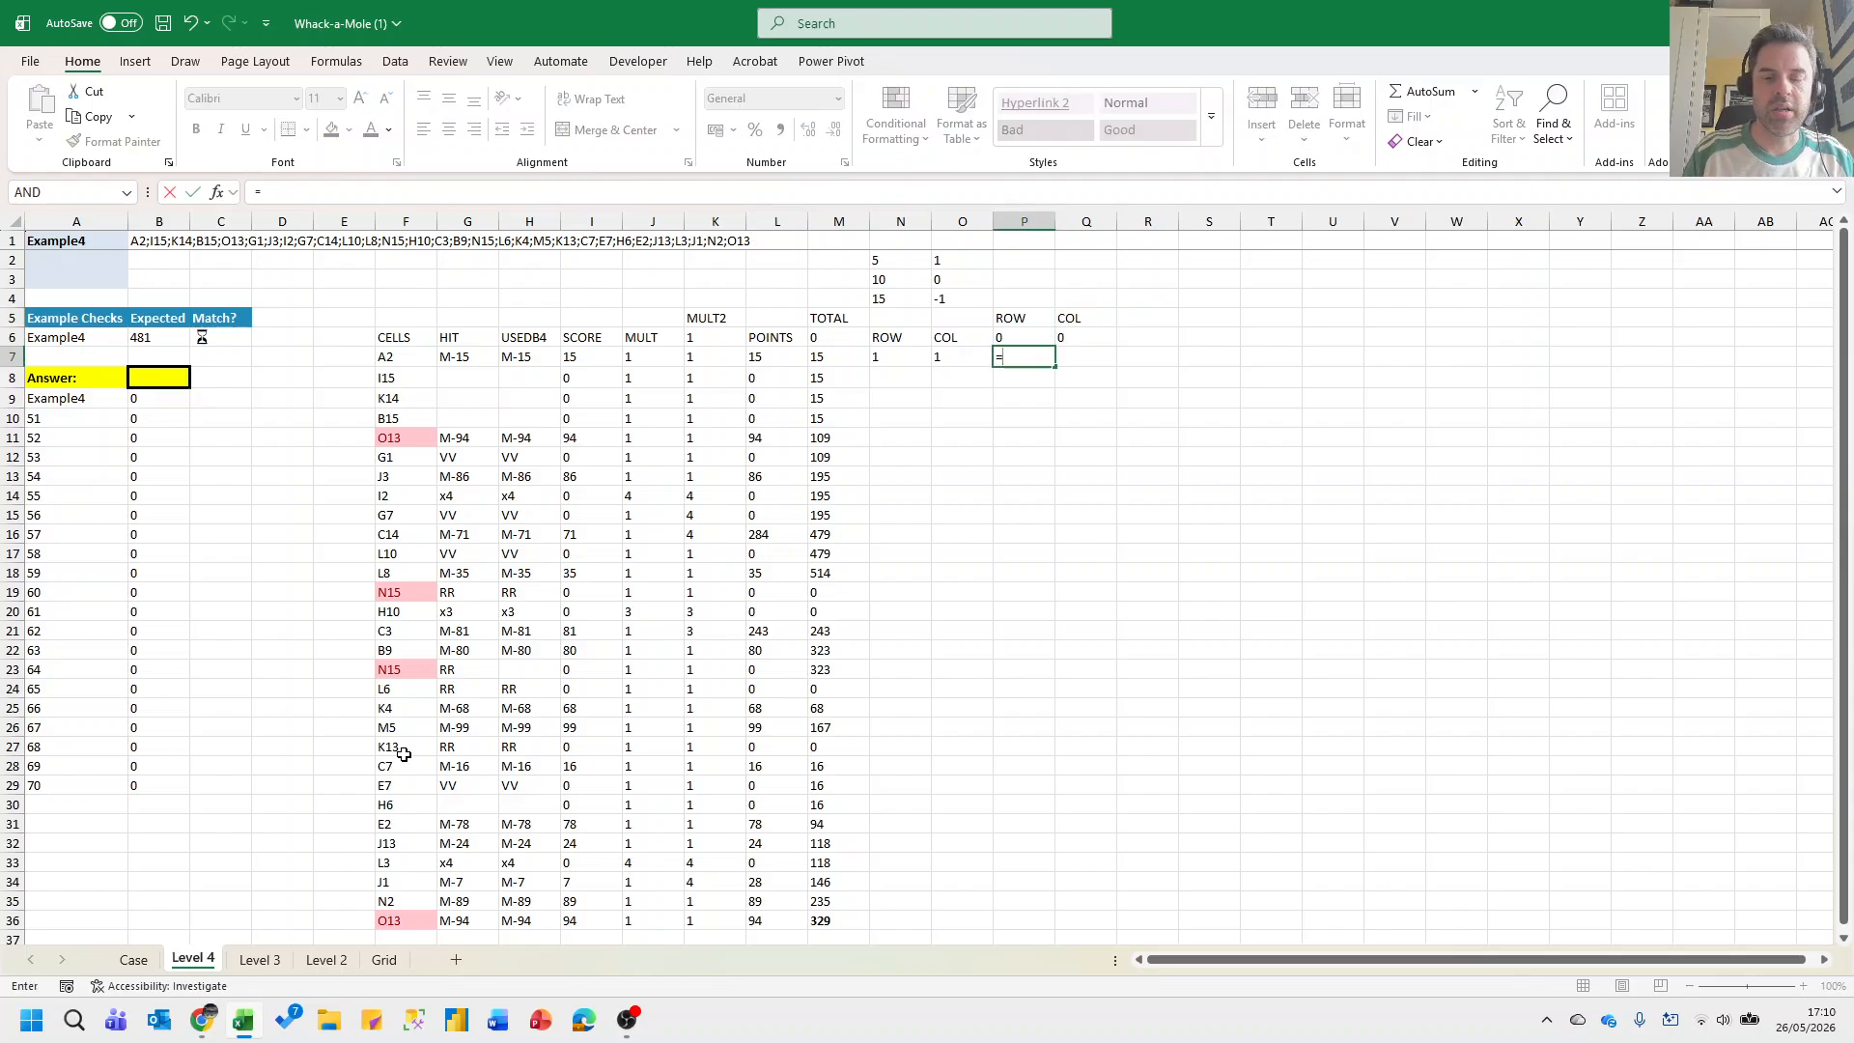
text(SUM()
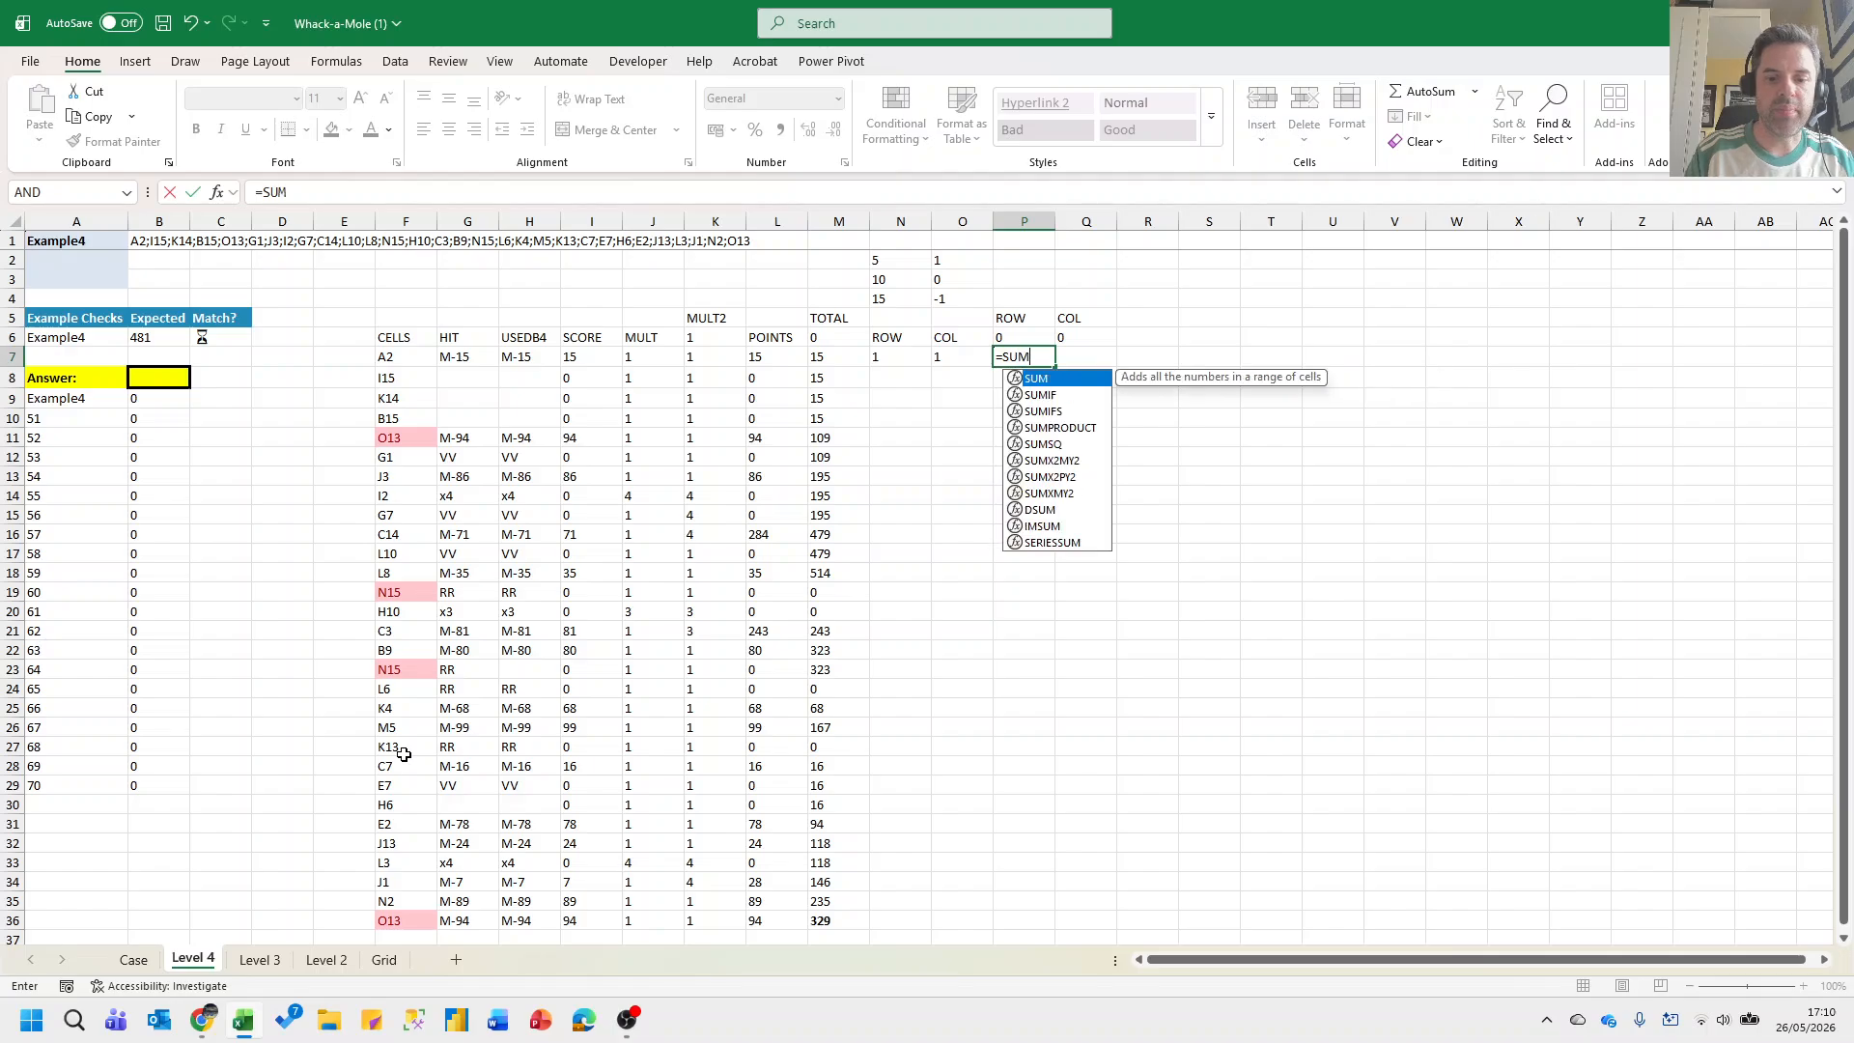
key(Left)
key(Left)
key(shift+Up)
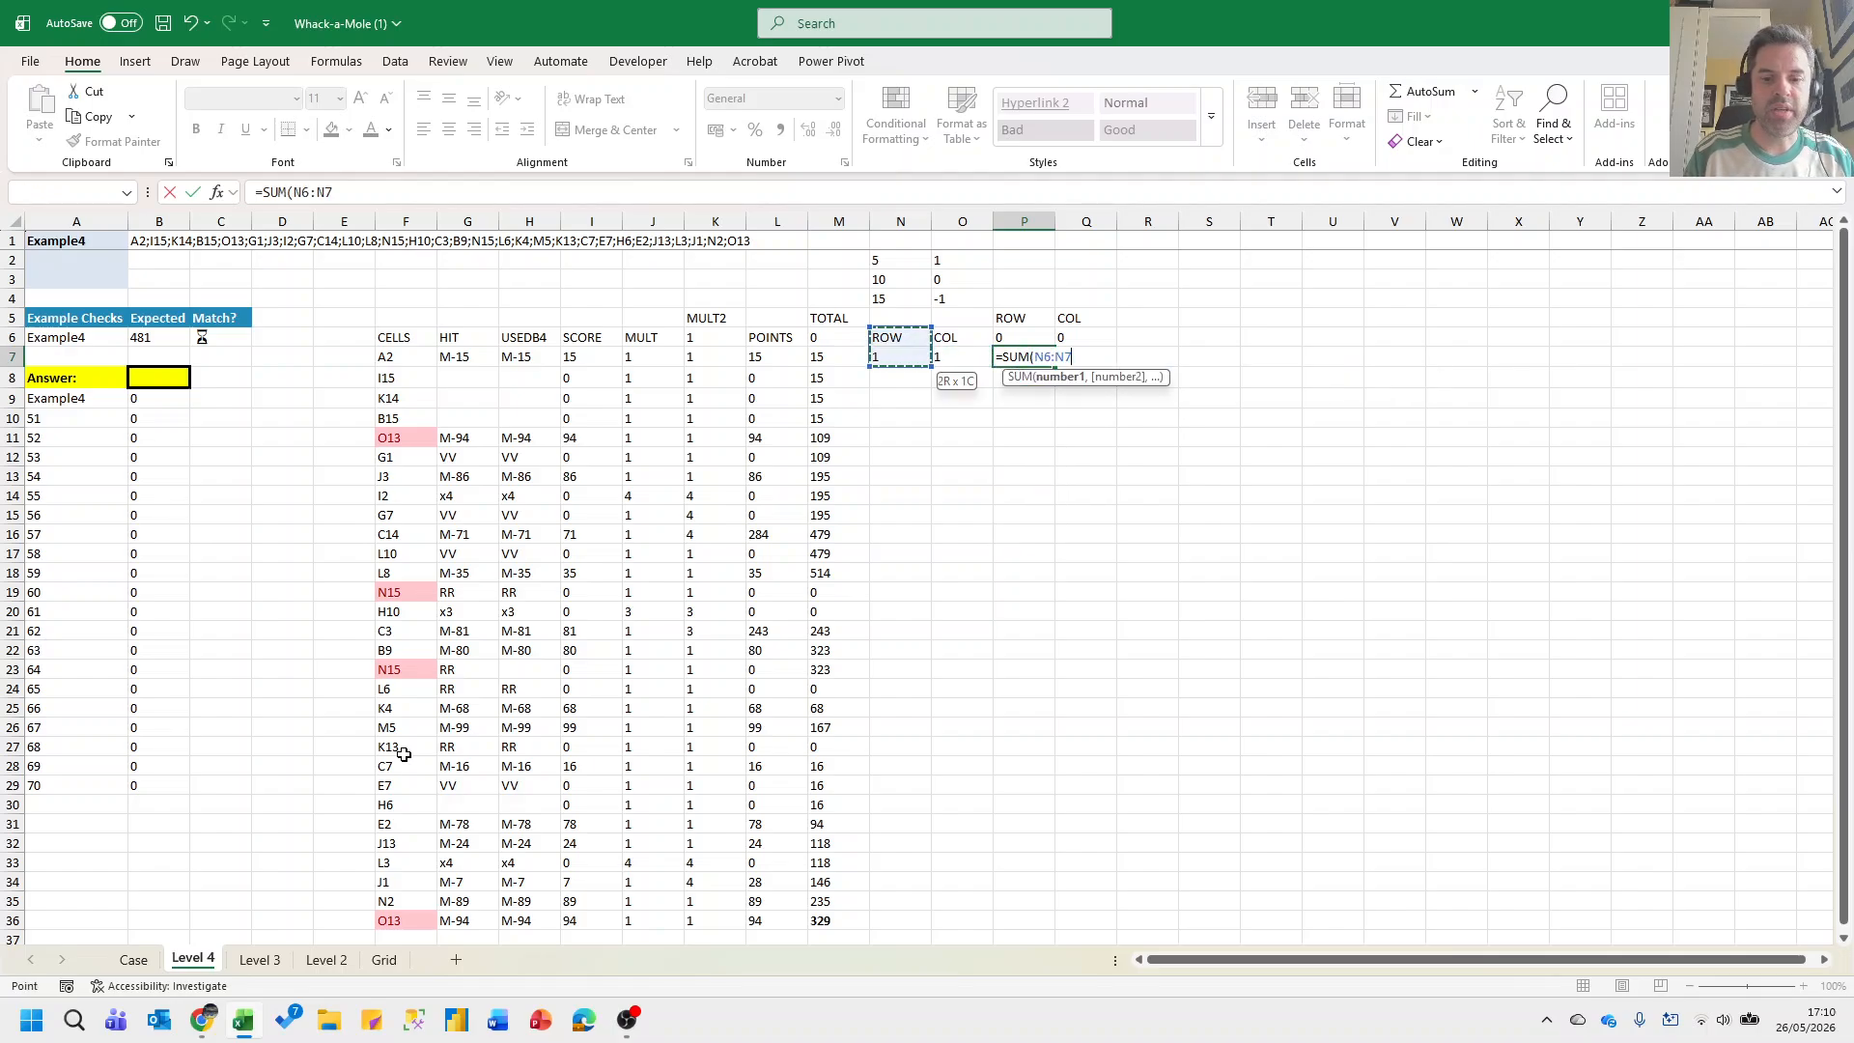
text())
key(Return)
key(Up)
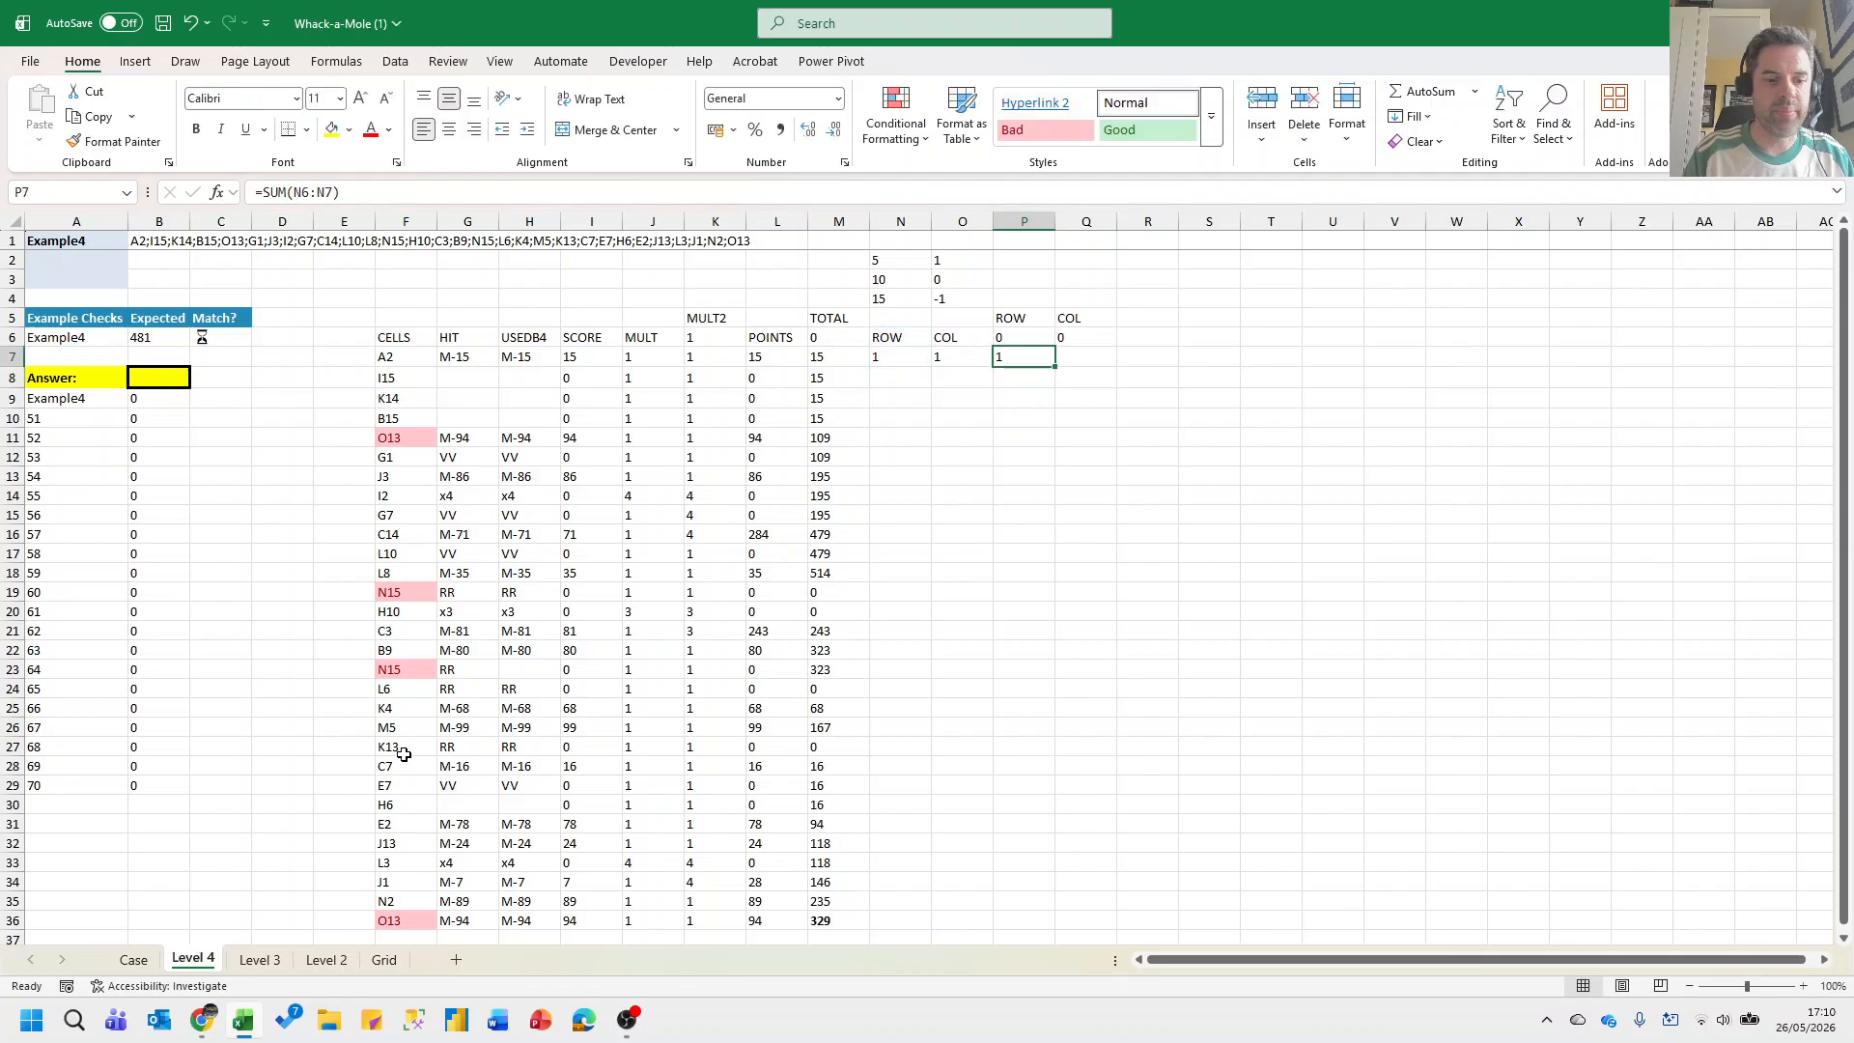
Anchor the start row of the sum in P7 to make =SUM(N$6:N7), and copy the formula across into Q7.
key(F2)
key(Left)
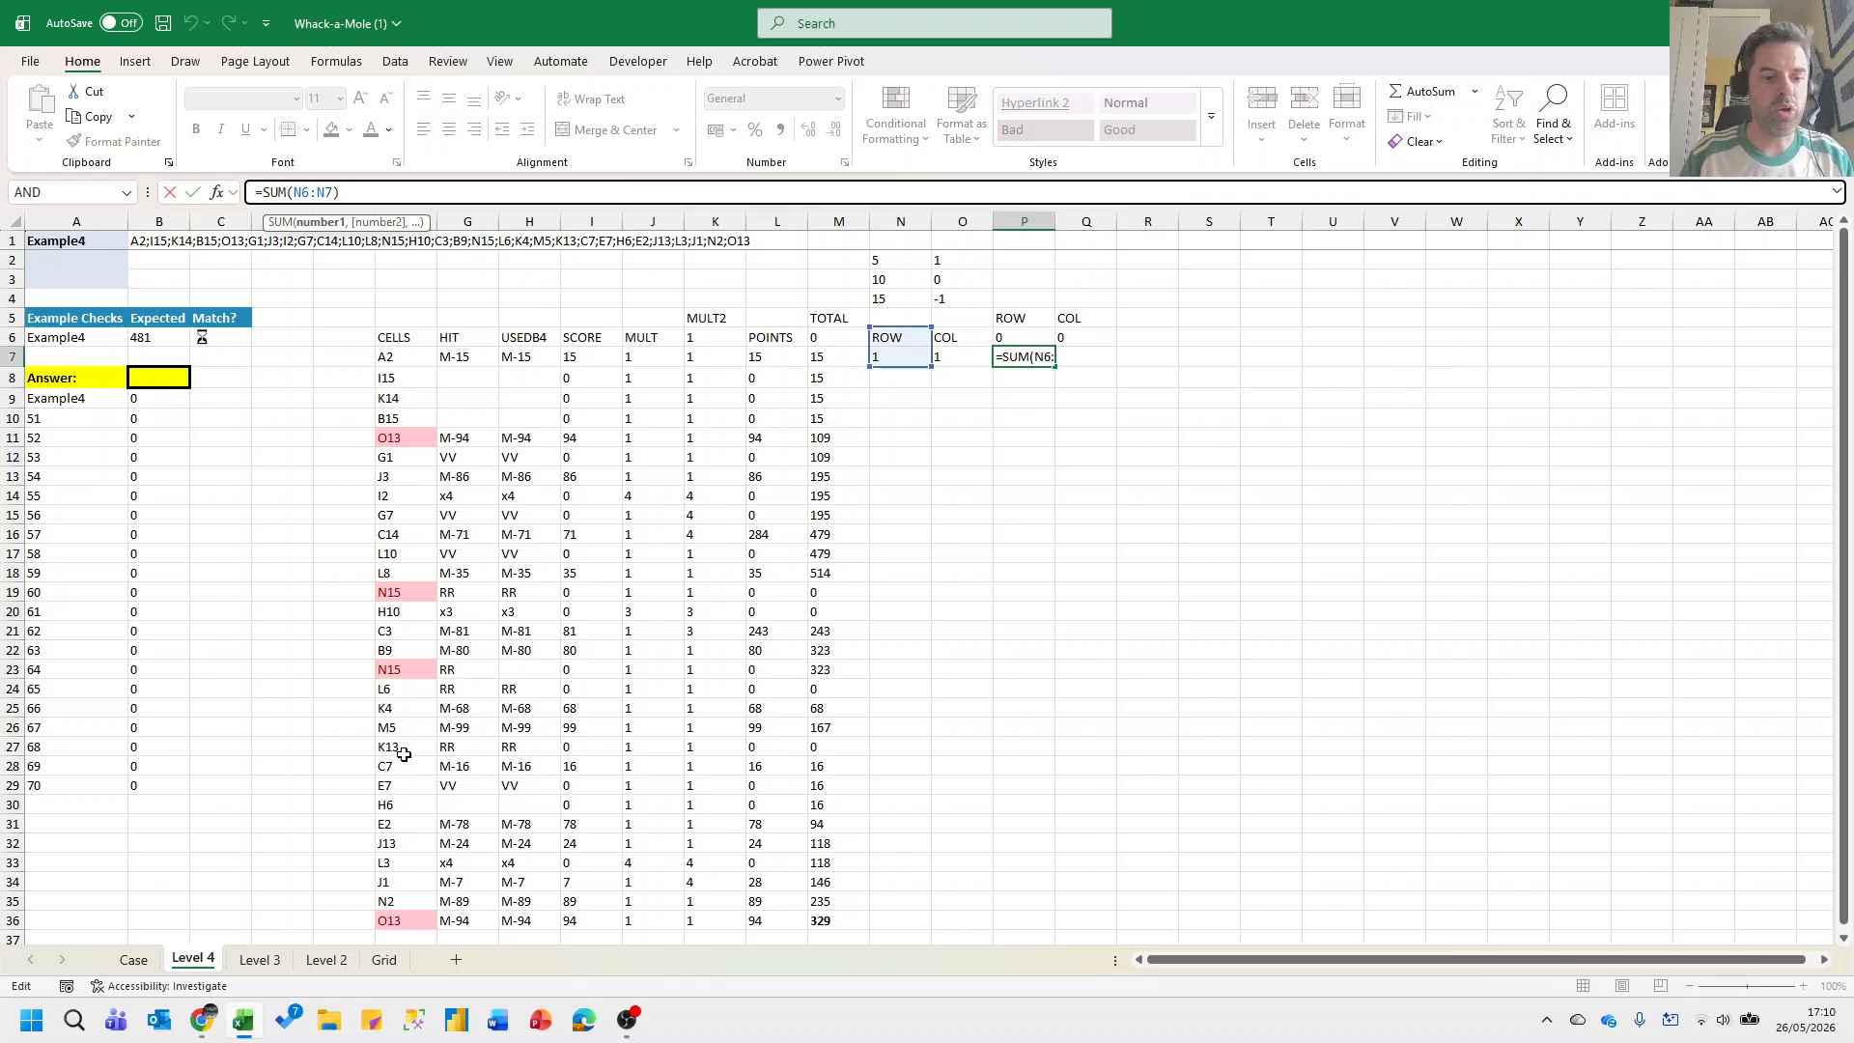
text($)
key(Return)
key(Up)
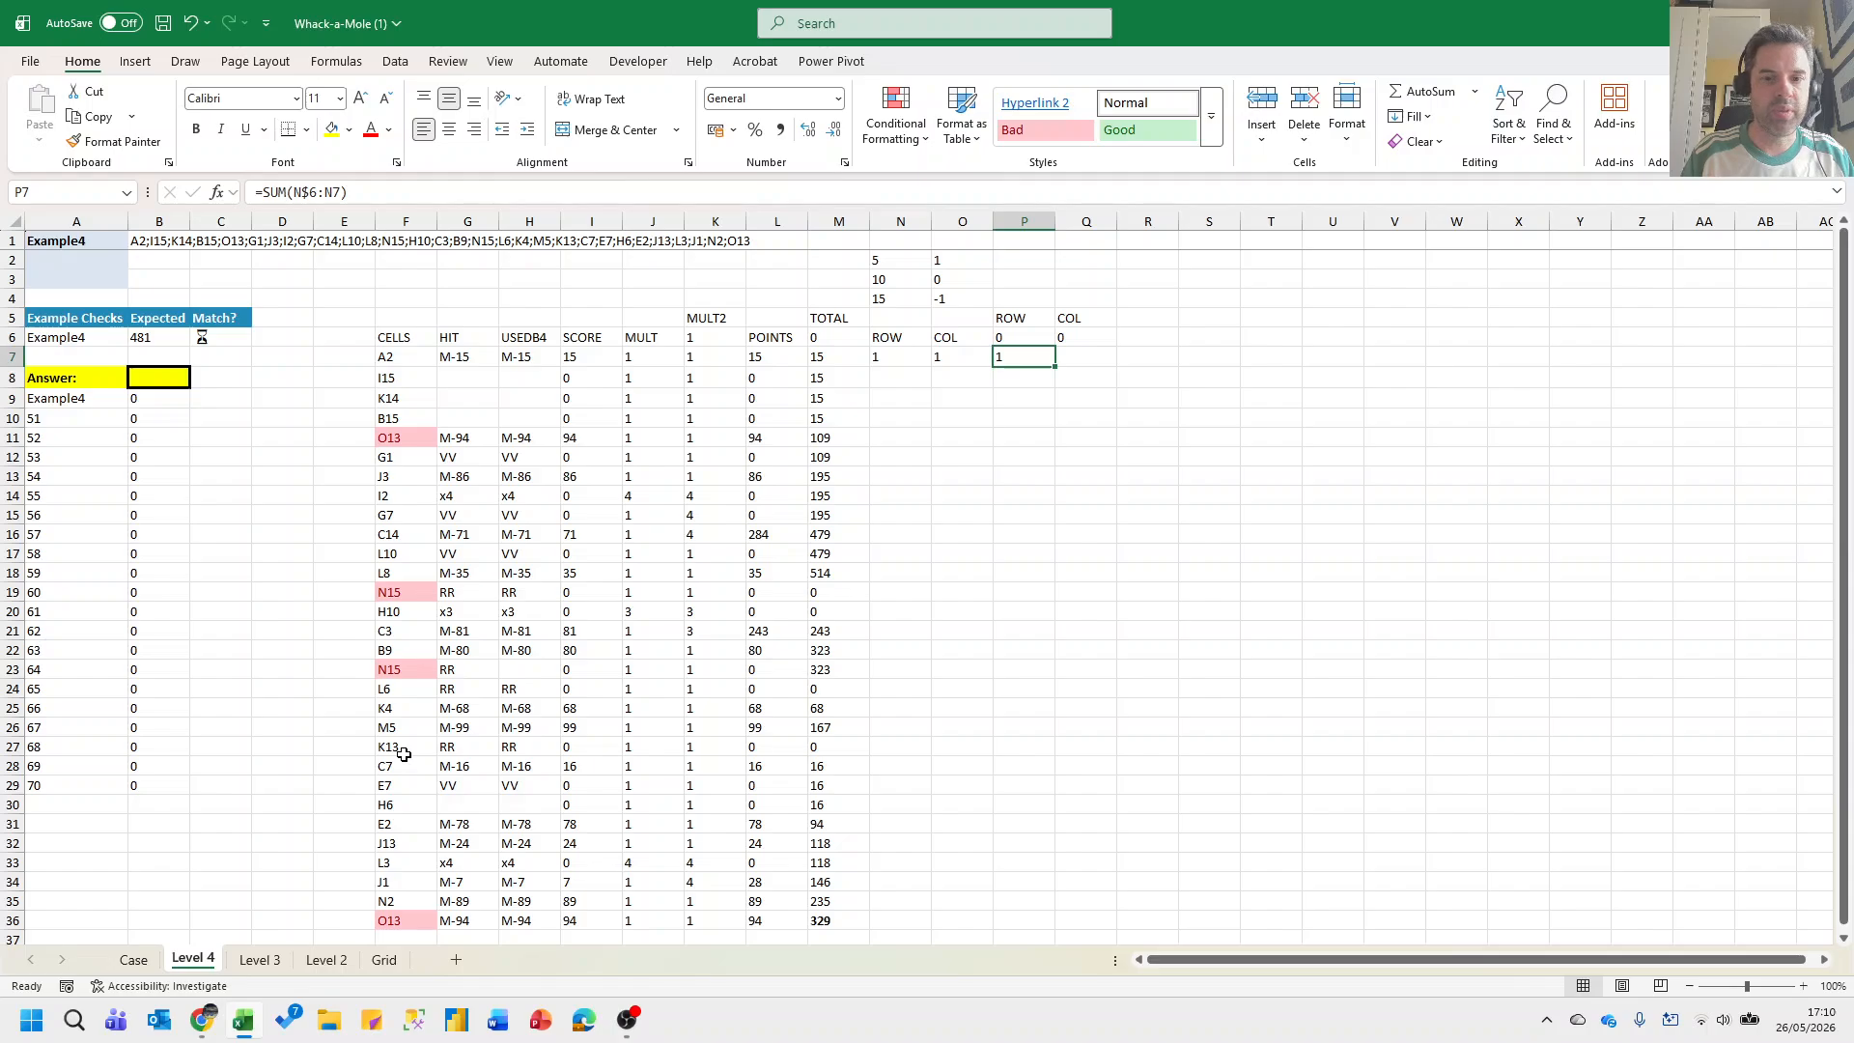
key(shift+Right)
key(ctrl+r)
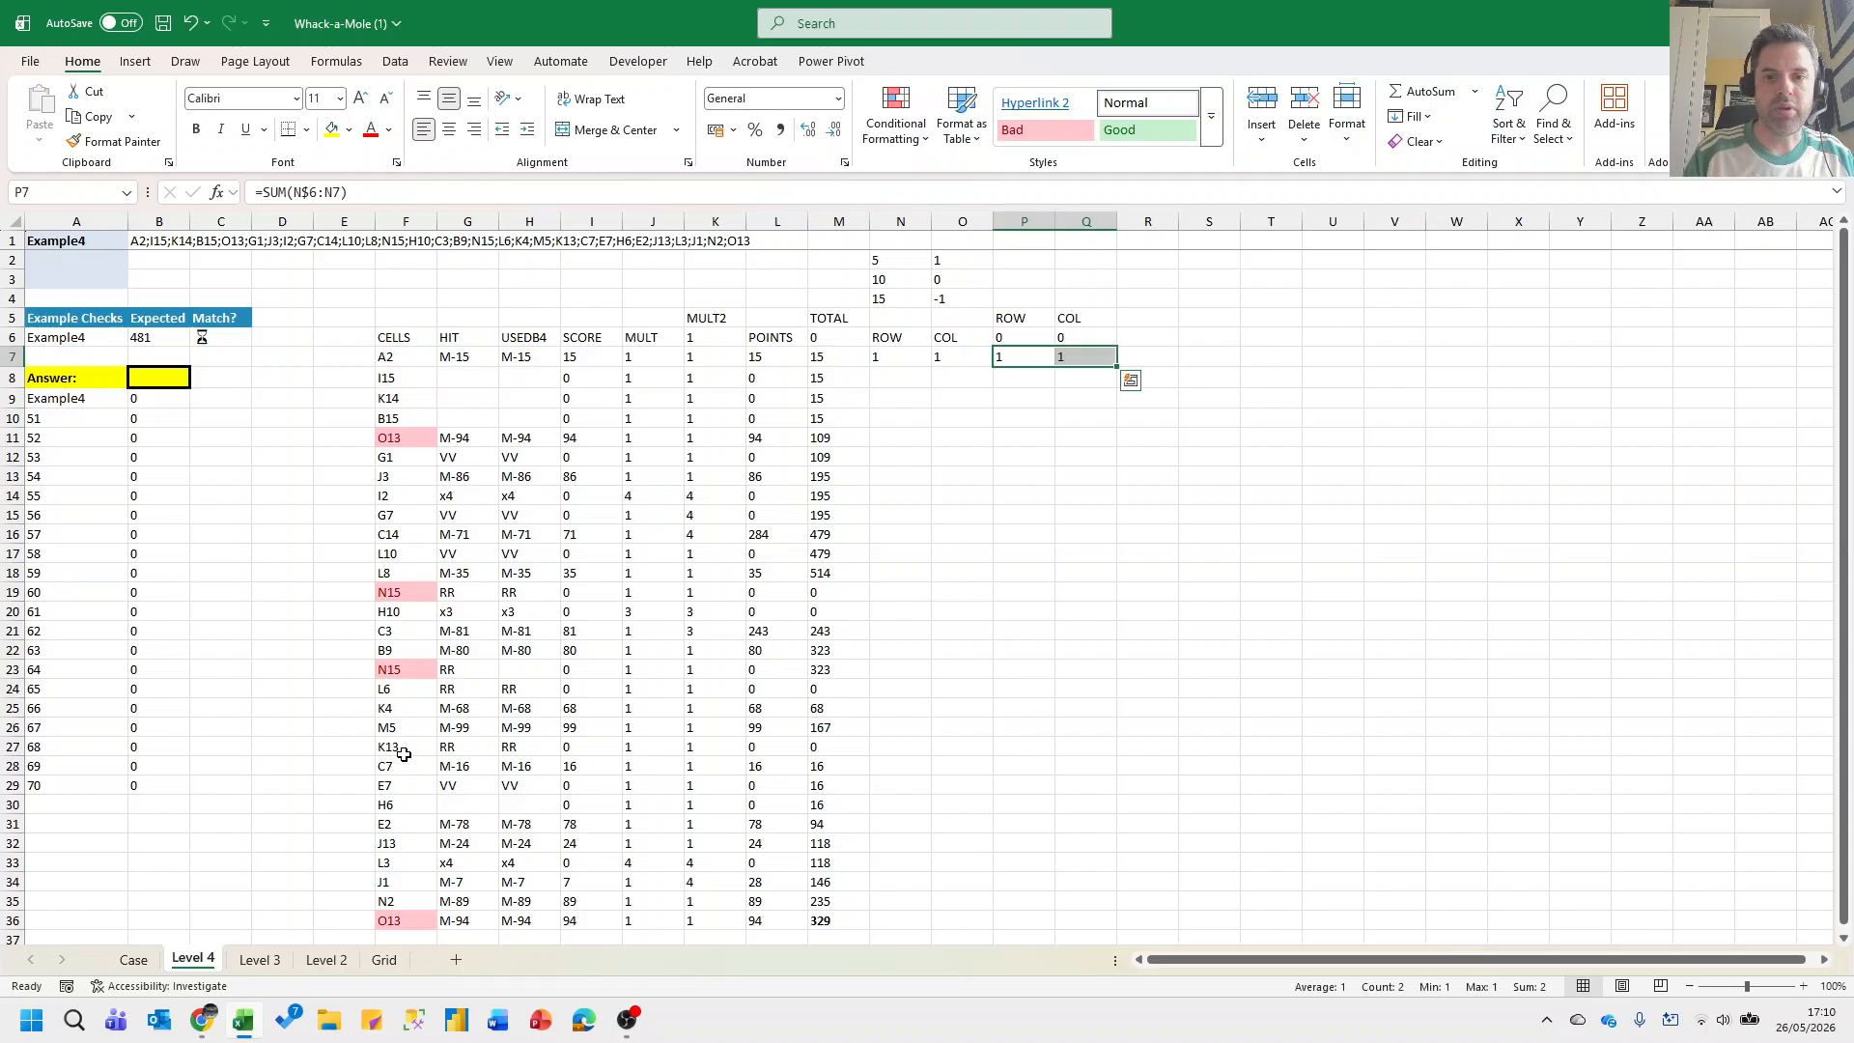
Fill the four formulas in N7:Q7 down to row 36.
key(Left)
key(Left)
key(Left)
key(ctrl+Down)
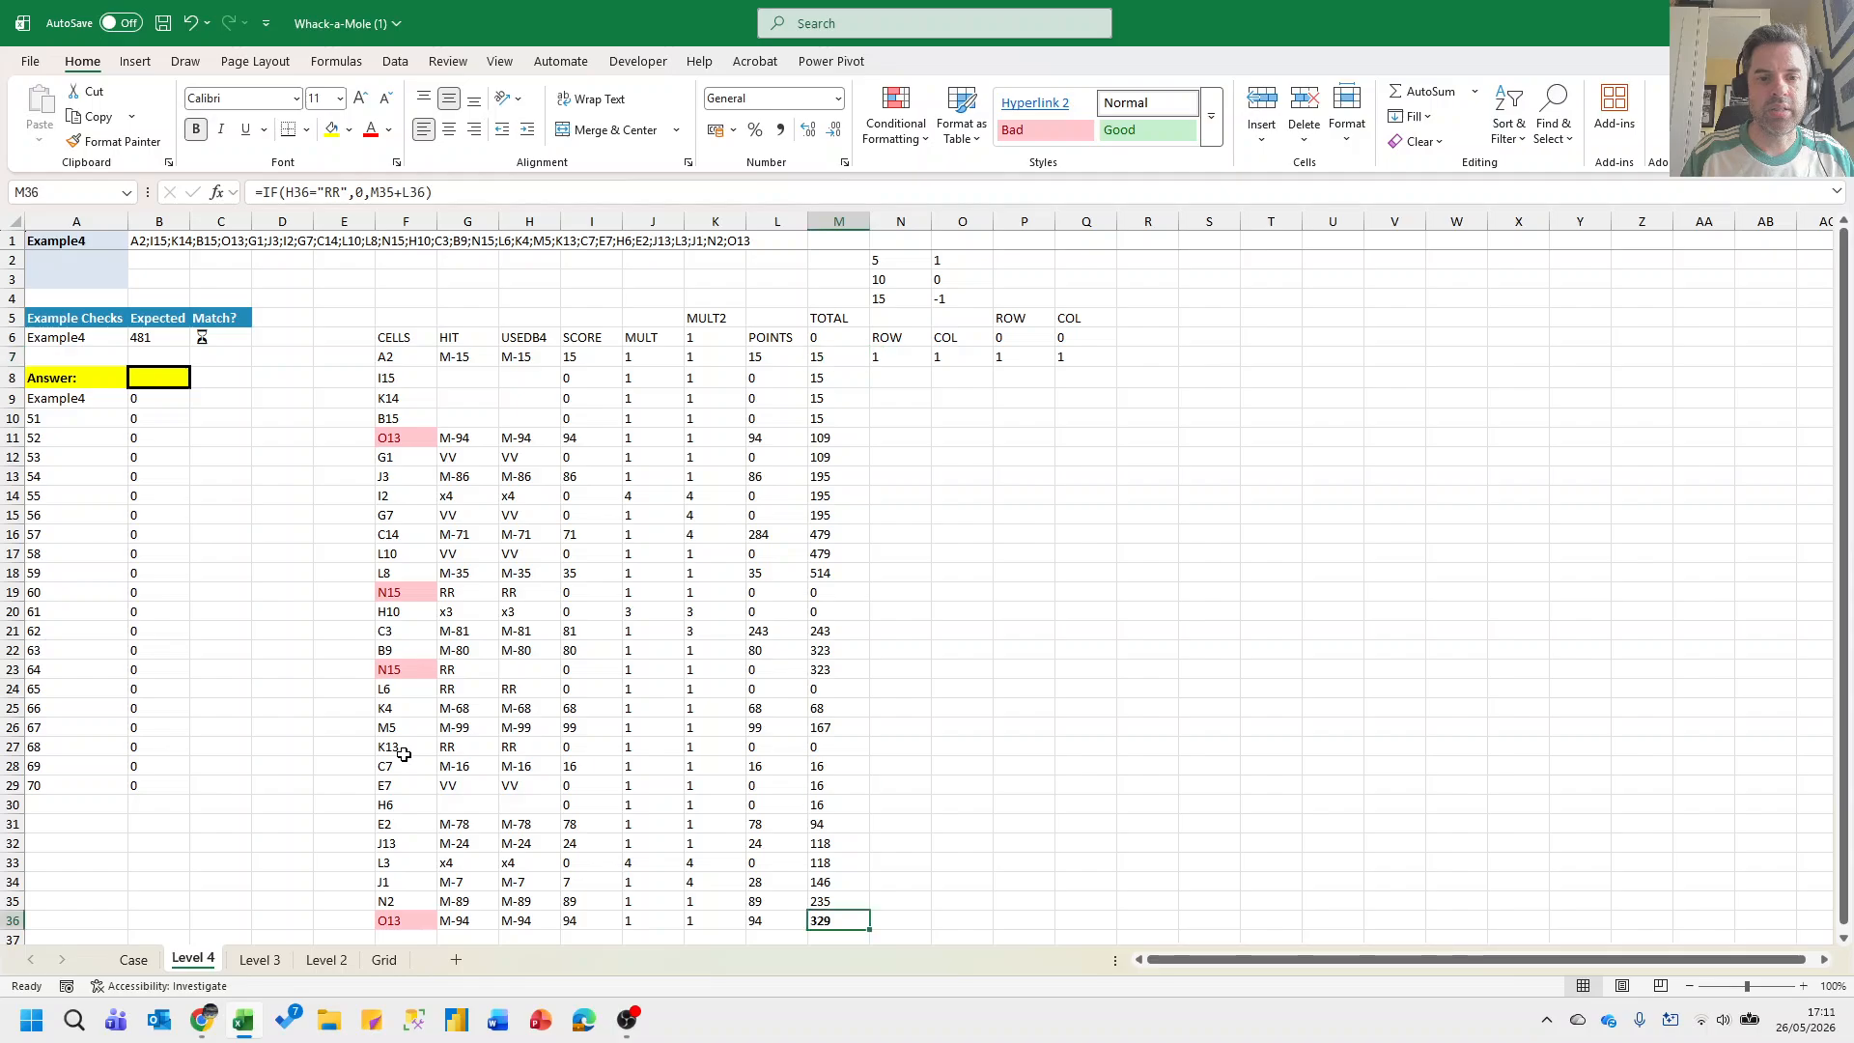
key(Right)
key(shift+Right)
key(shift+Right)
key(shift+Right)
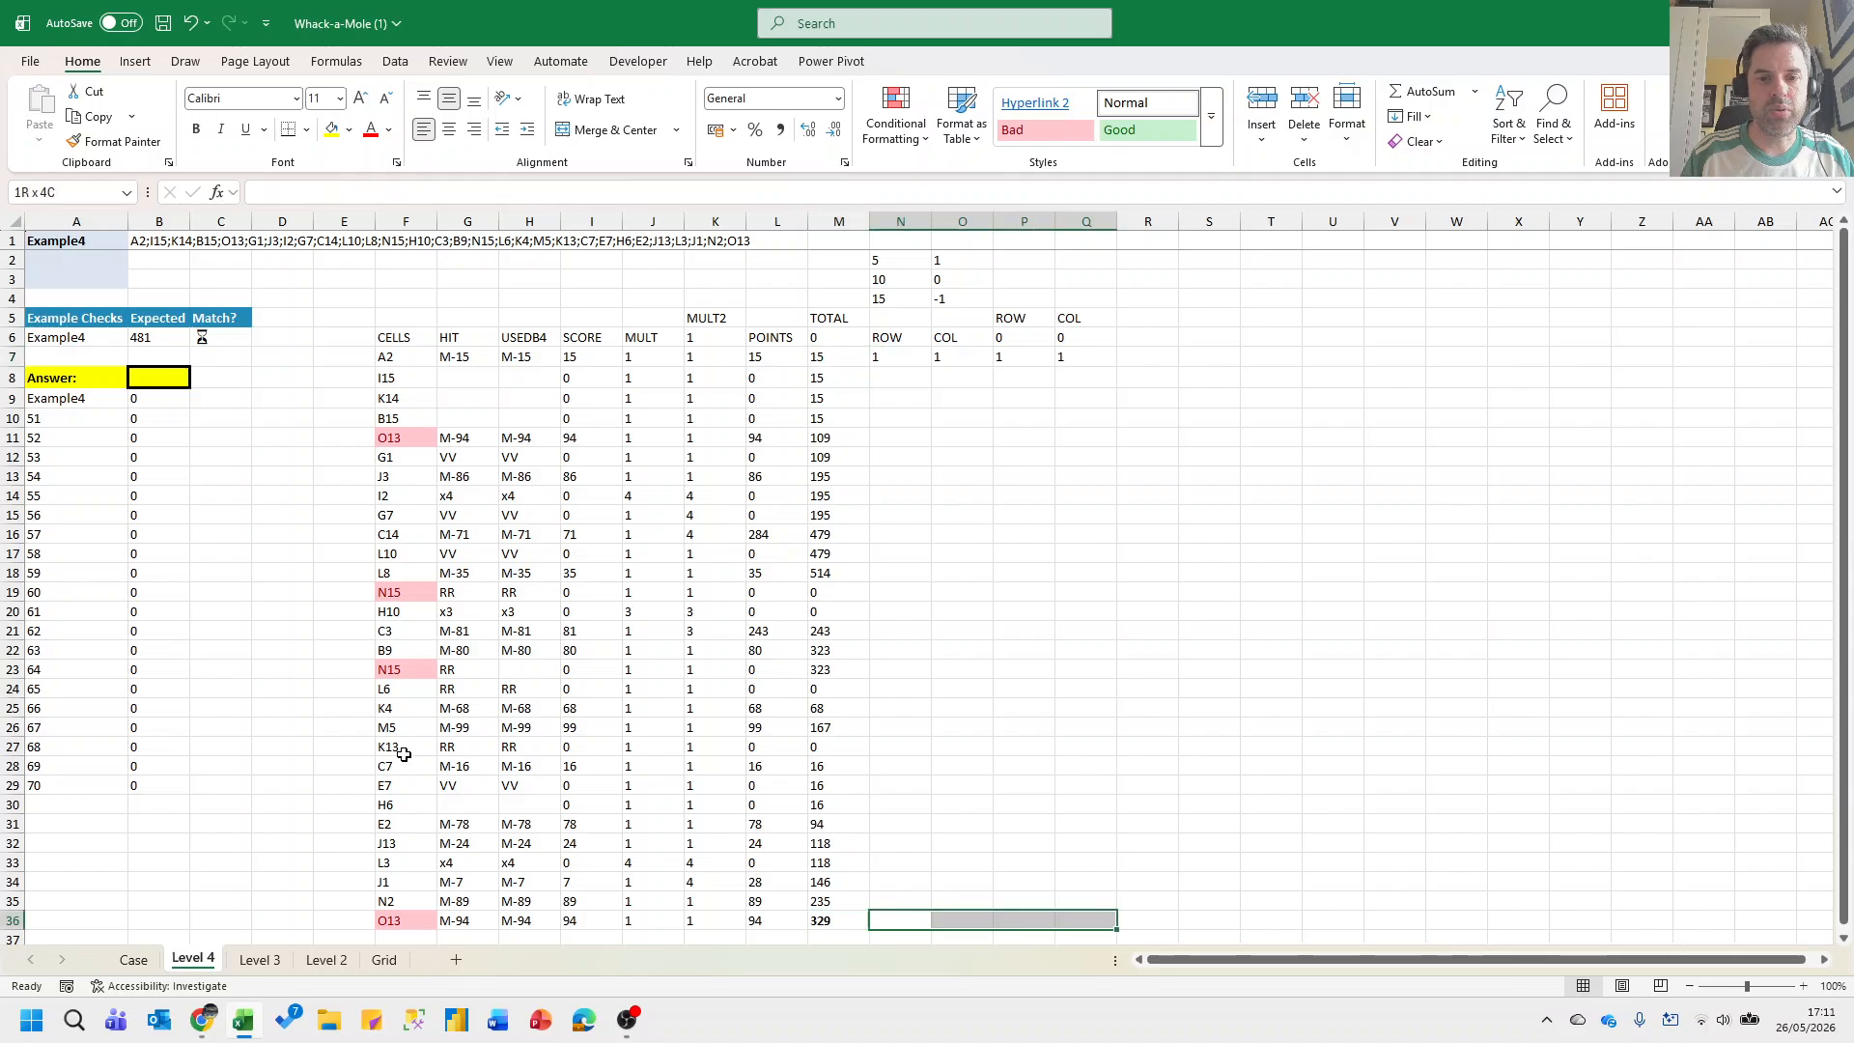
key(ctrl+shift+Up)
key(ctrl+d)
Examine the filled row and column shifts in columns N and O and their running sums in columns P and Q.
key(Up)
key(Up)
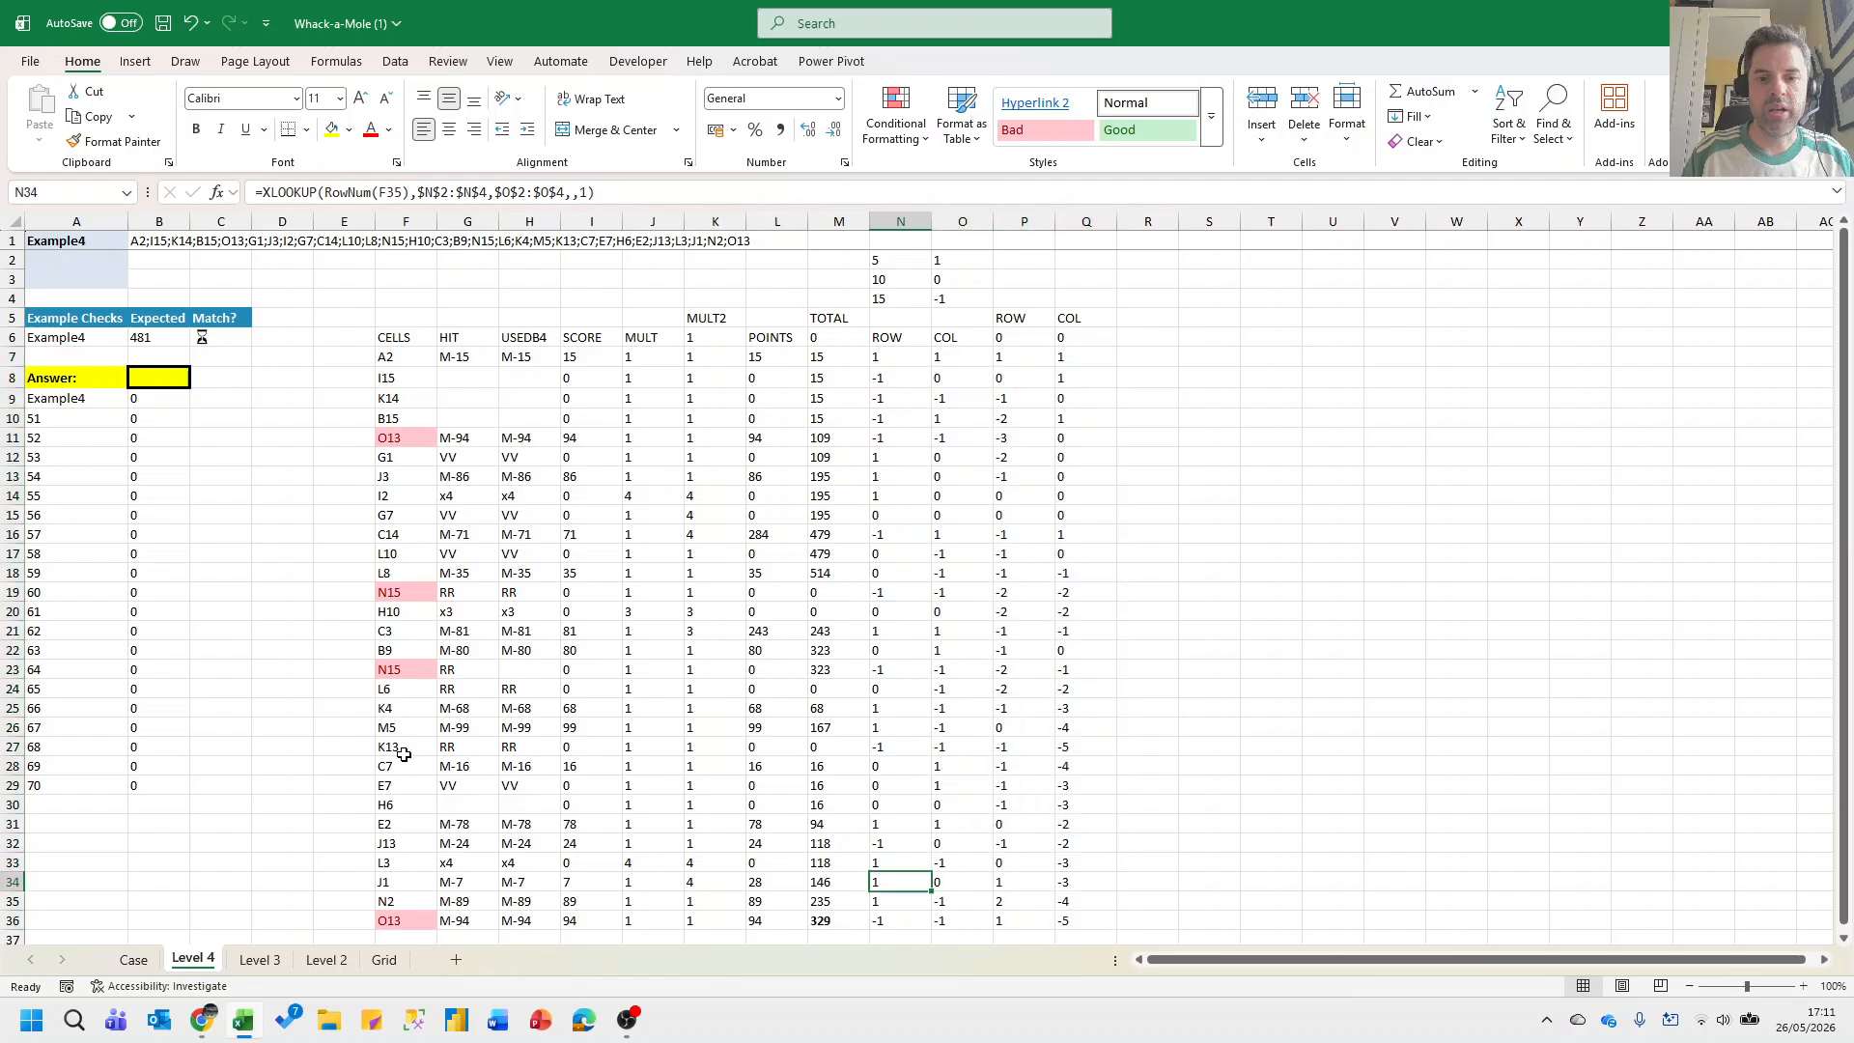
key(Up)
key(Up)
key(Up)
key(Up)
key(Up)
key(Up)
key(Up)
key(Up)
key(Up)
key(Up)
key(Up)
key(Up)
key(Up)
key(Up)
key(Up)
key(Up)
key(Up)
key(Up)
key(Up)
key(Up)
key(Right)
key(Down)
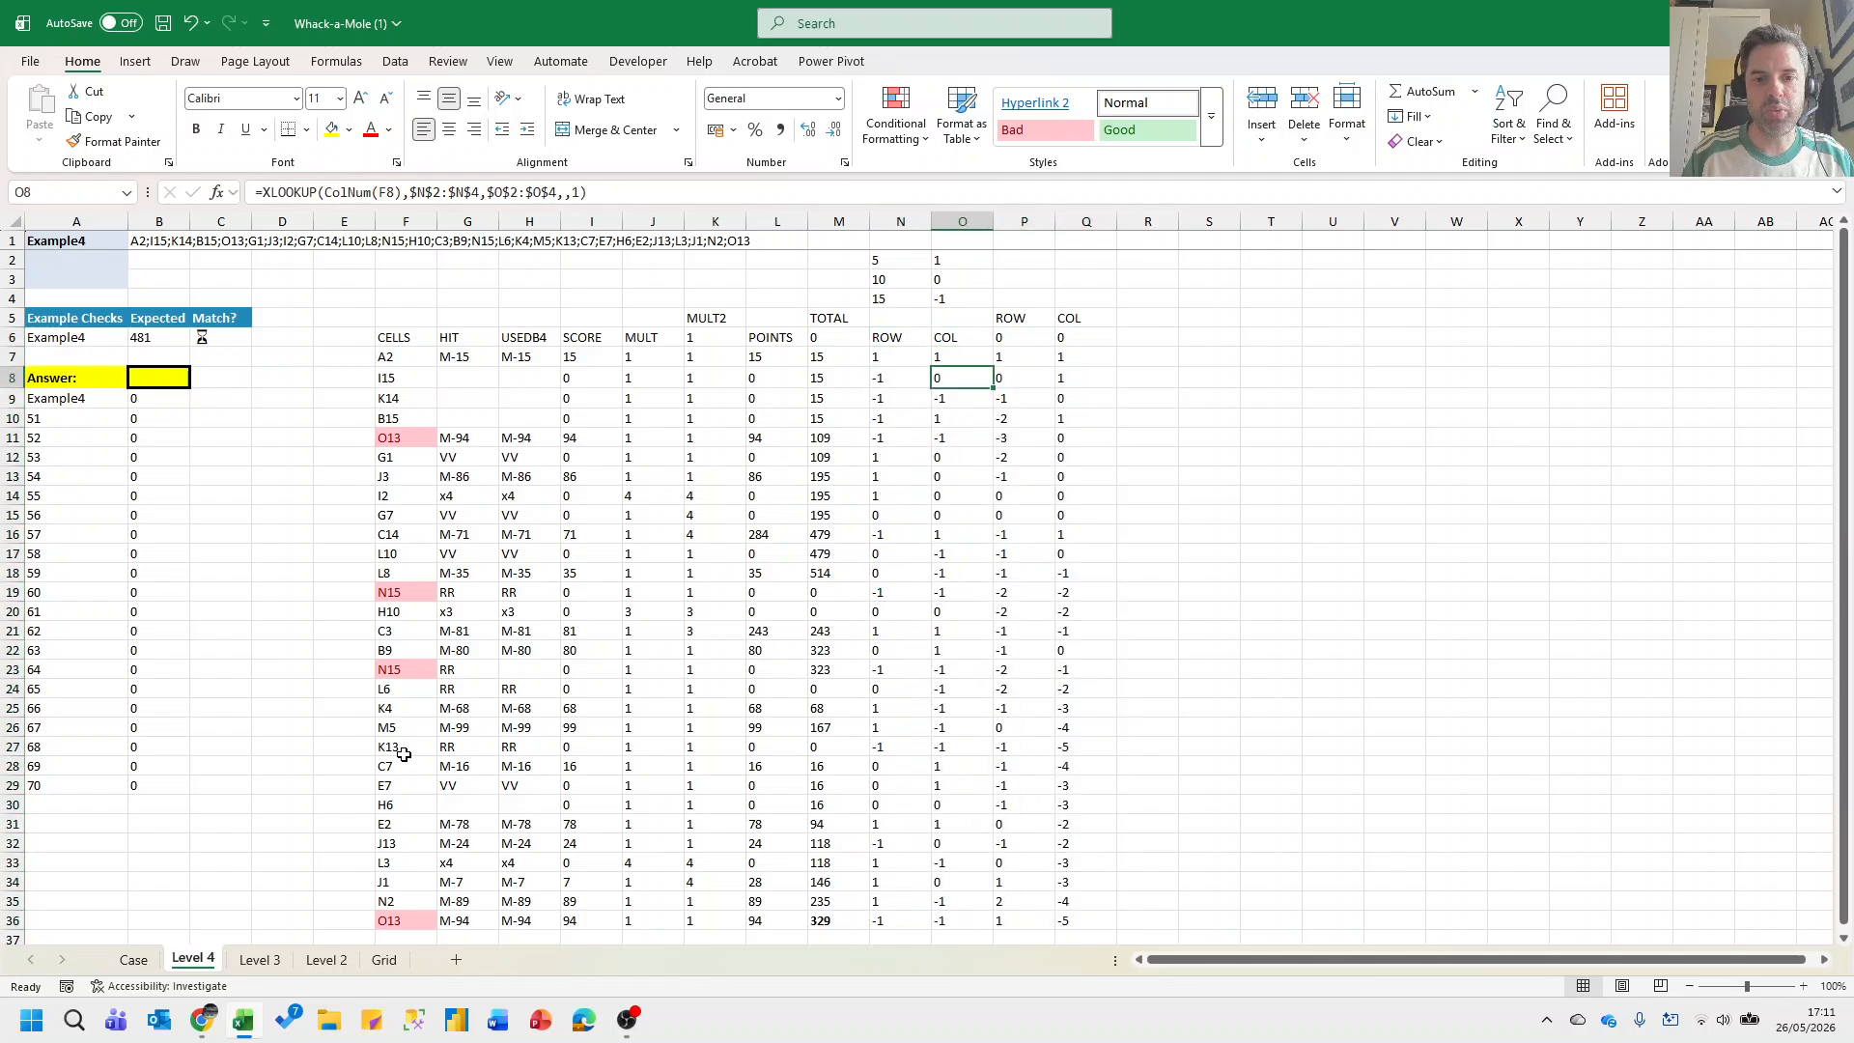
key(Left)
key(Down)
key(Down)
key(Down)
key(Down)
key(Down)
key(Down)
key(Down)
key(Left)
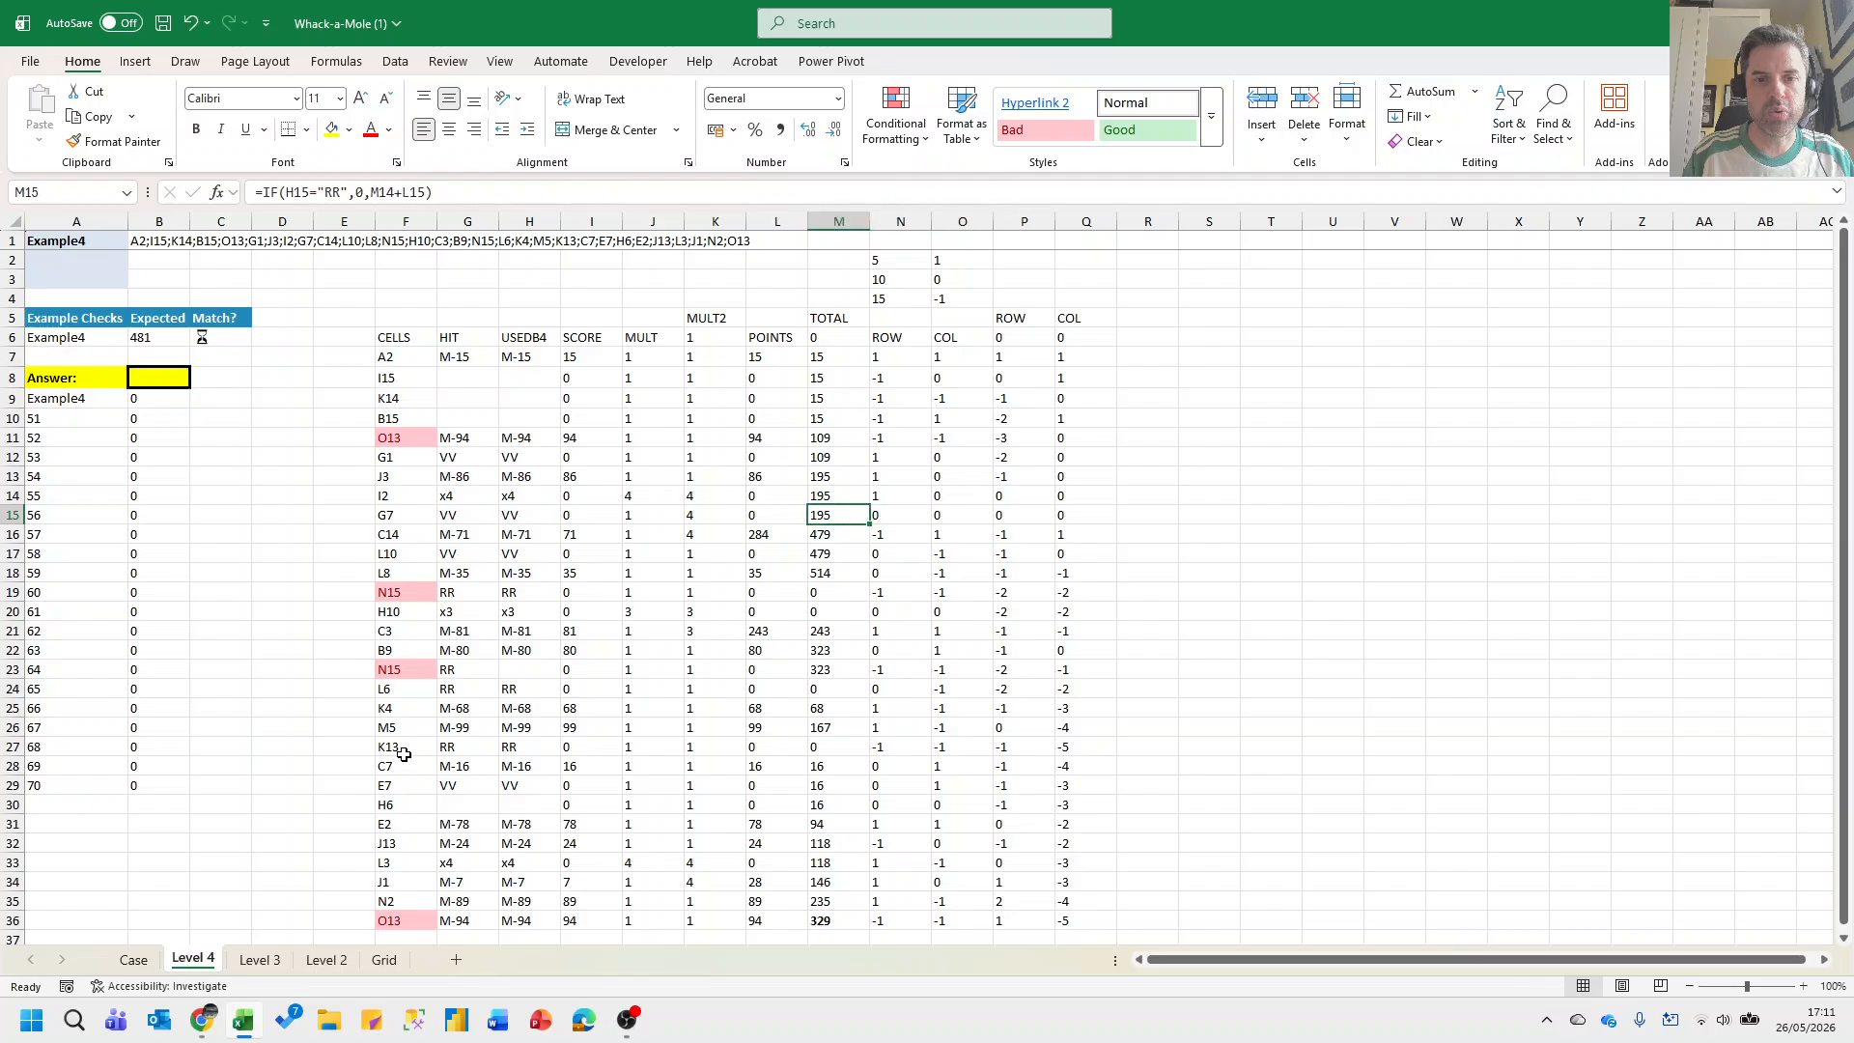
key(Right)
key(Right)
key(Right)
key(Right)
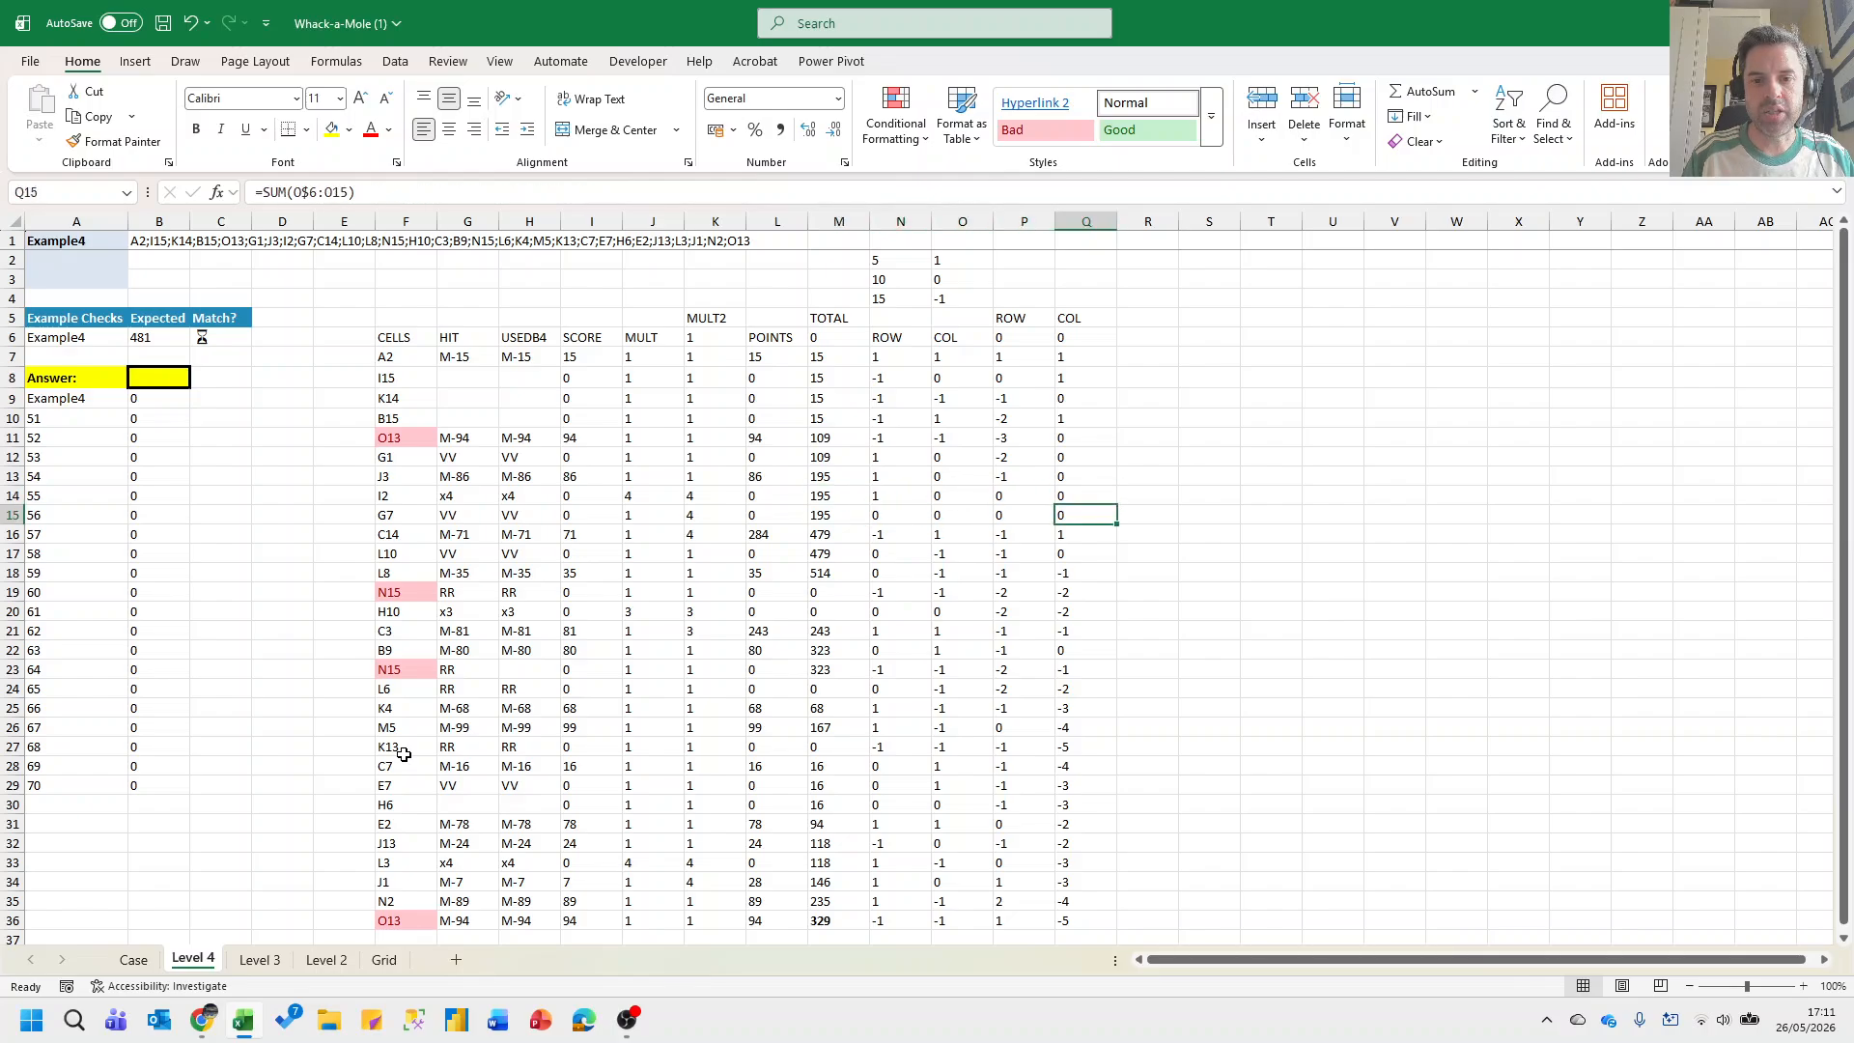
key(Down)
key(Down)
key(Down)
key(Down)
key(Down)
key(Left)
key(Down)
key(Down)
key(Down)
key(Down)
key(Down)
key(Down)
key(Down)
key(Down)
key(Down)
key(Down)
key(Right)
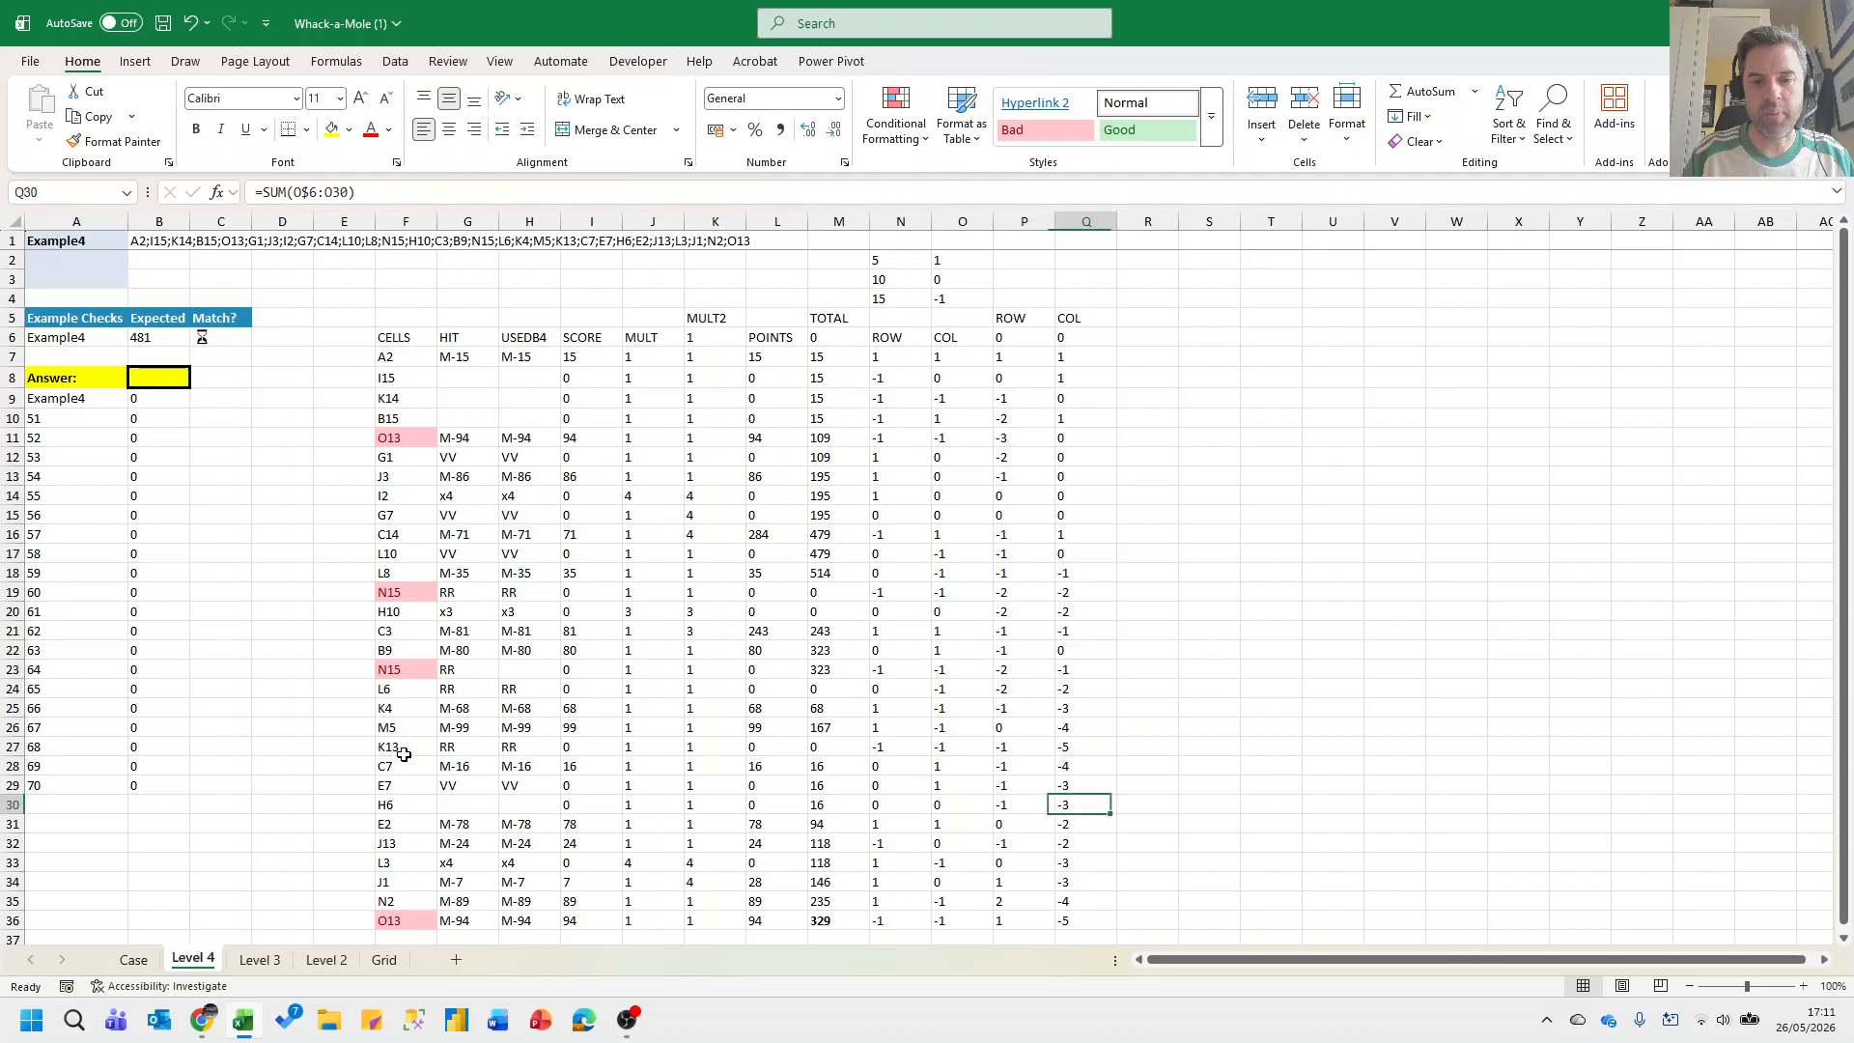
key(Up)
key(Up)
key(Up)
key(Left)
key(Down)
key(Right)
key(Left)
key(Right)
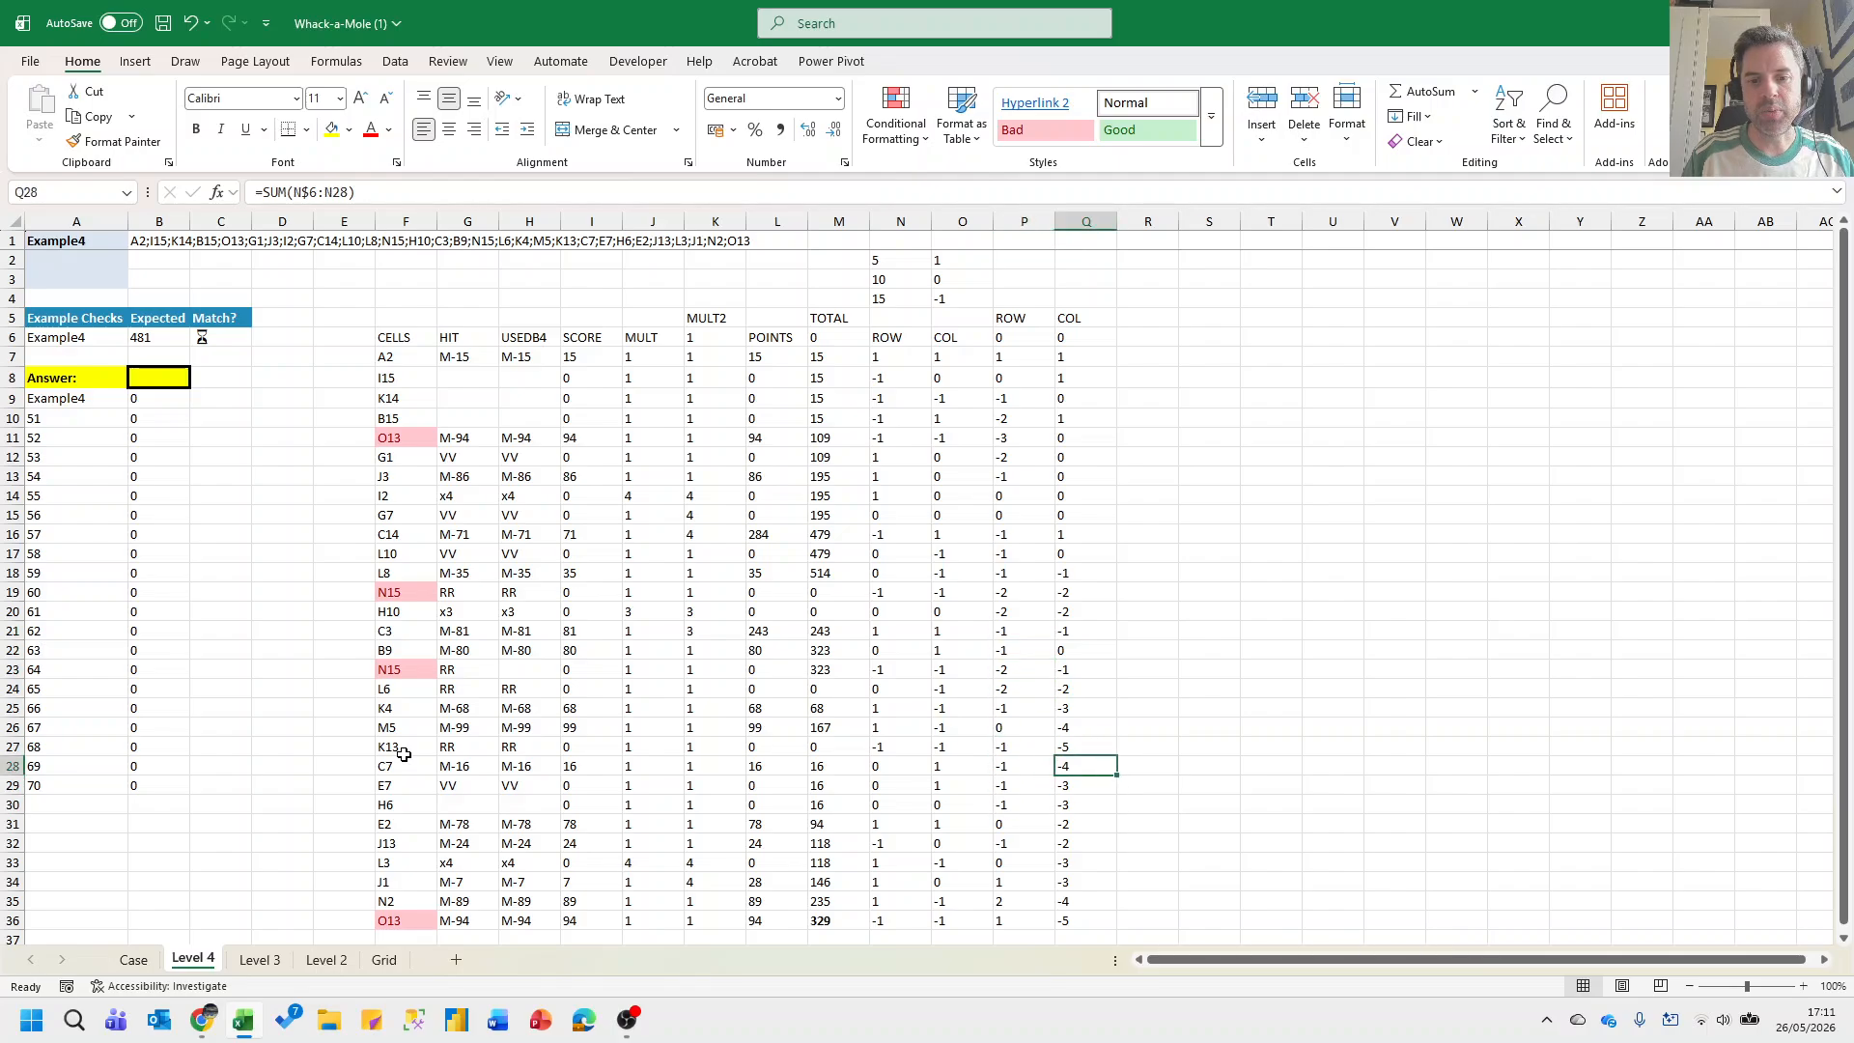
key(Left)
key(Right)
key(Left)
key(Right)
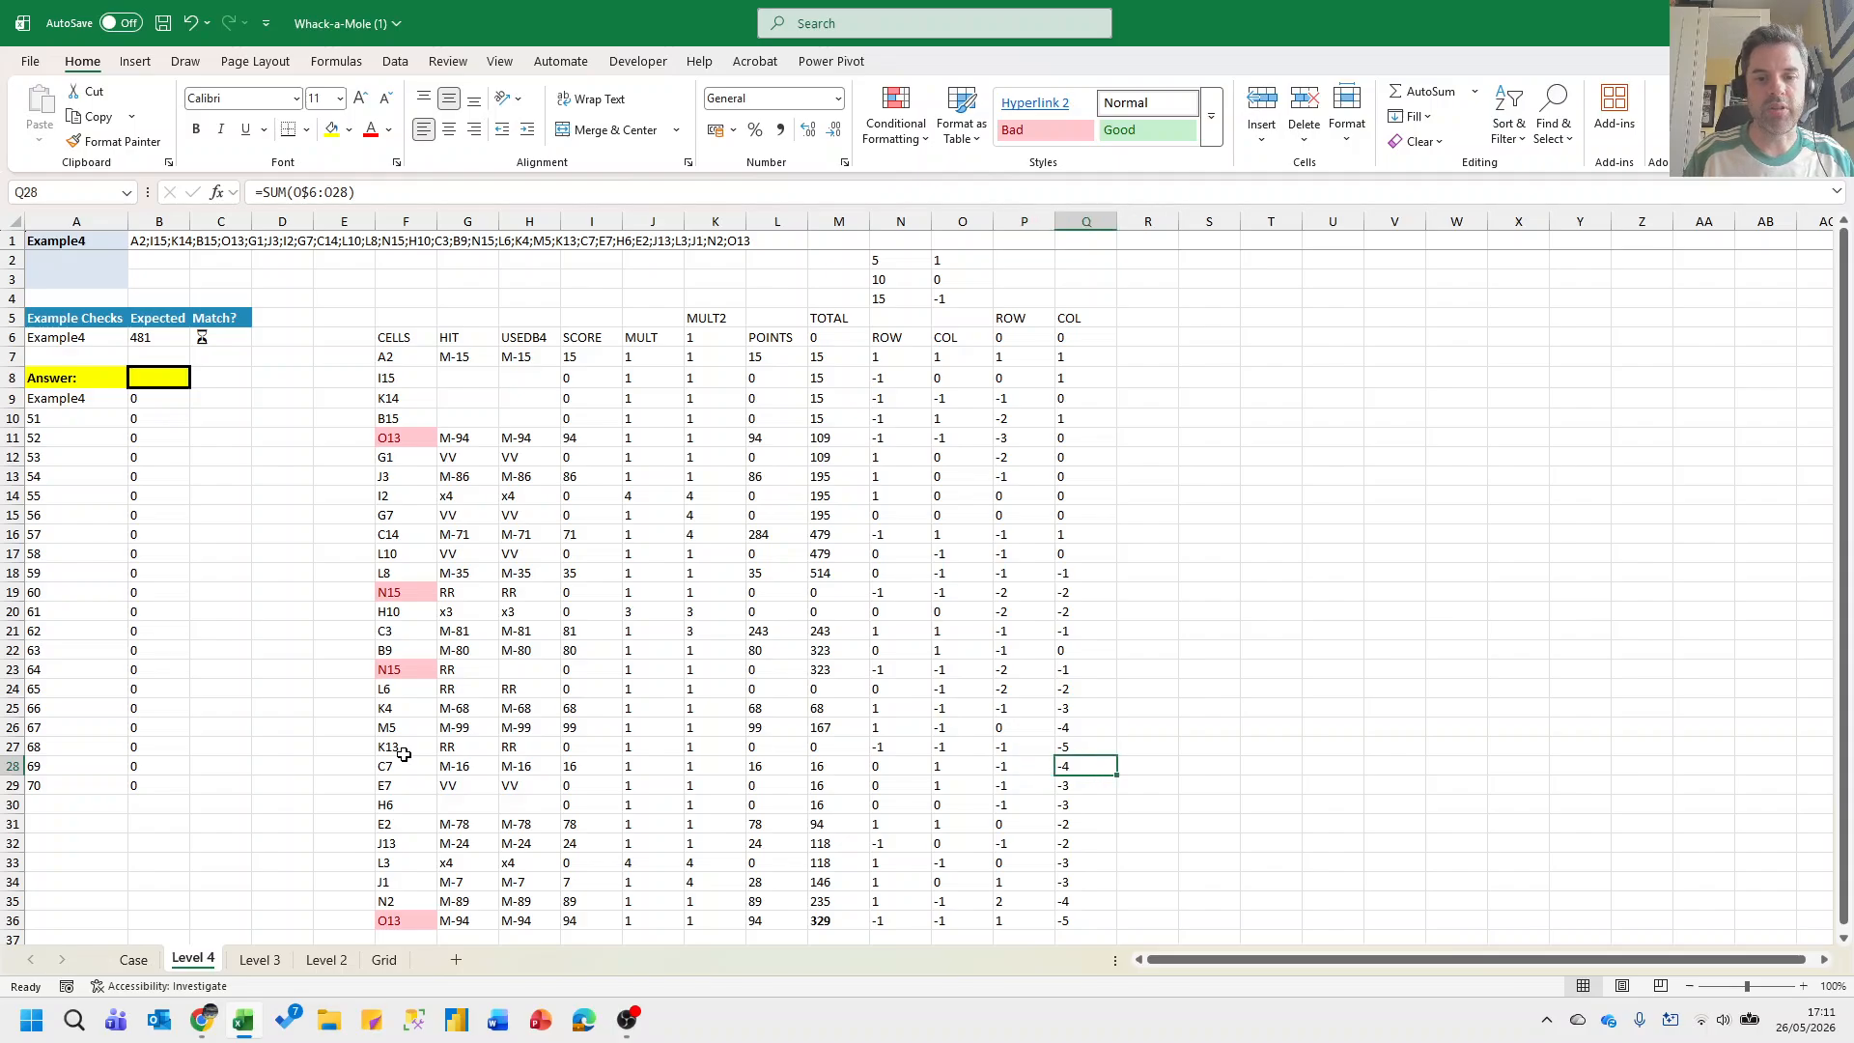
Check the running shift totals in columns P and Q and the lookup formula in N7.
key(Down)
key(Up)
key(Up)
key(Up)
key(Up)
key(Up)
key(Up)
key(Up)
key(Up)
key(Up)
key(Up)
key(Up)
key(Up)
key(Up)
key(Up)
key(Up)
key(Up)
key(Up)
key(Up)
key(Up)
key(Up)
key(Up)
key(Up)
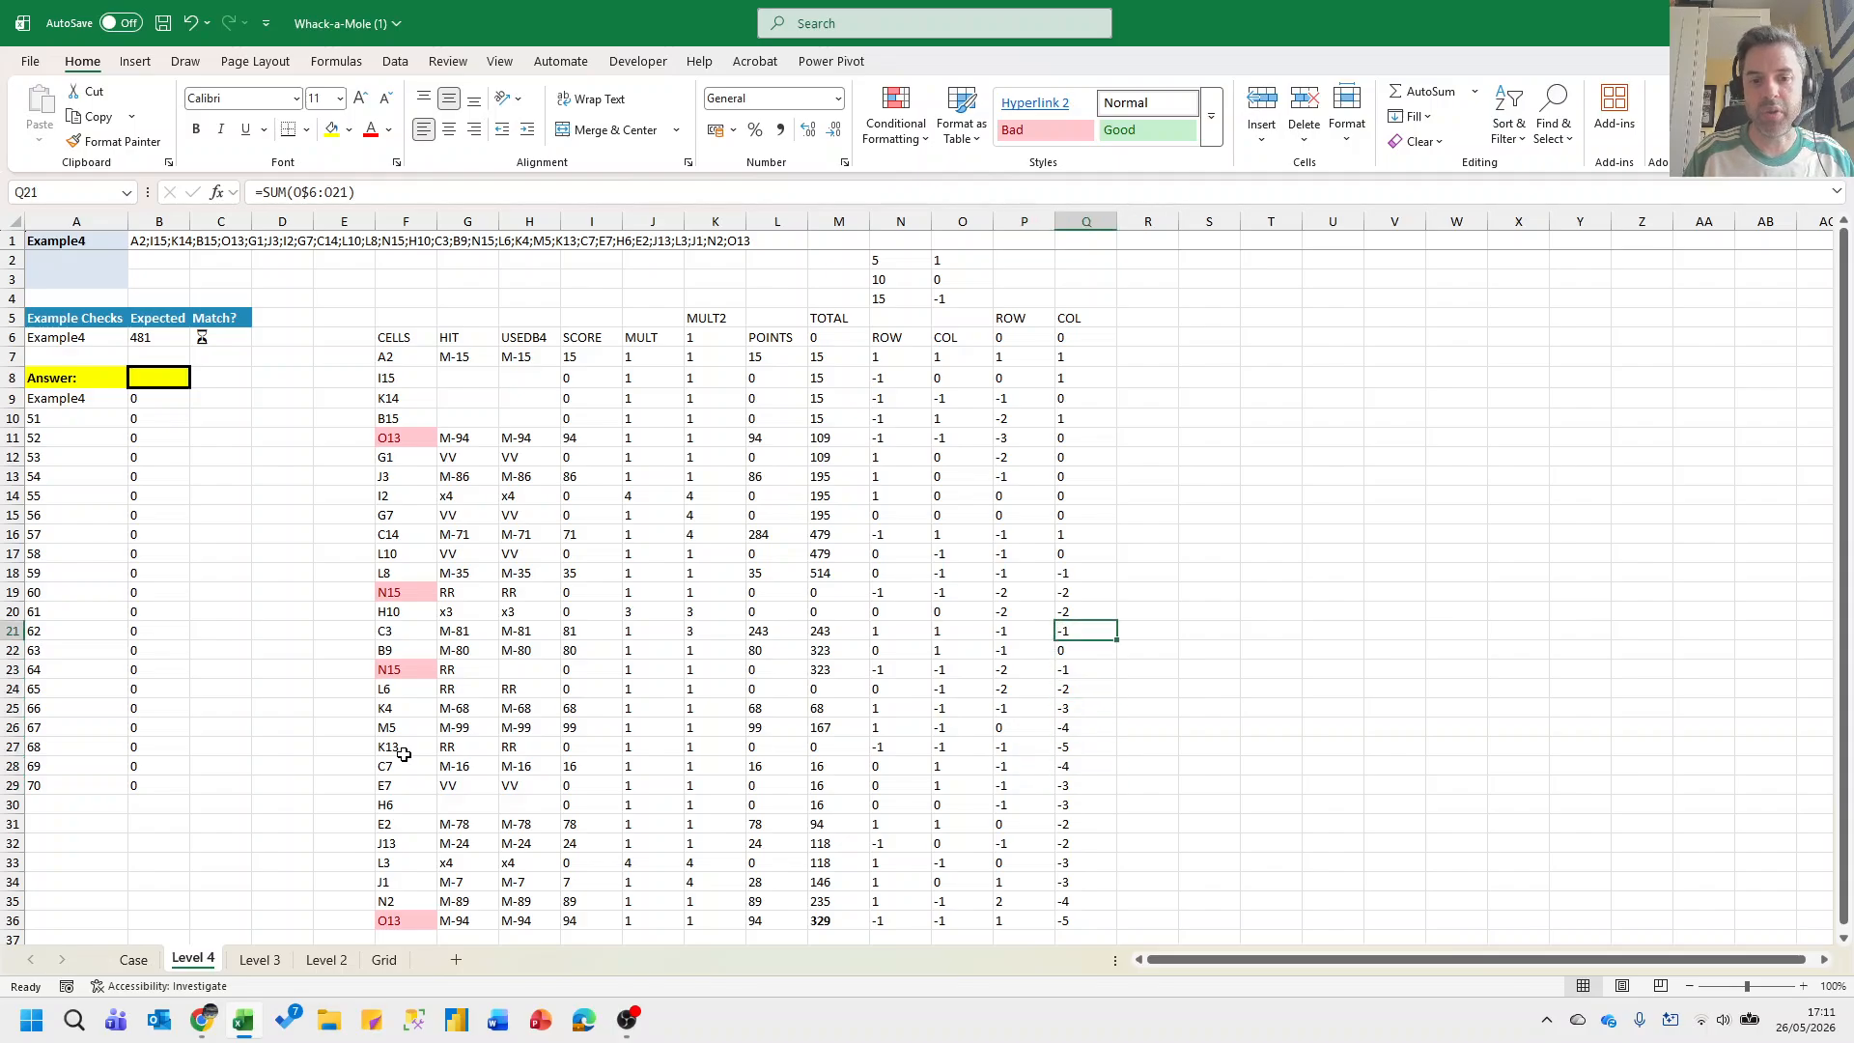
key(Left)
key(Down)
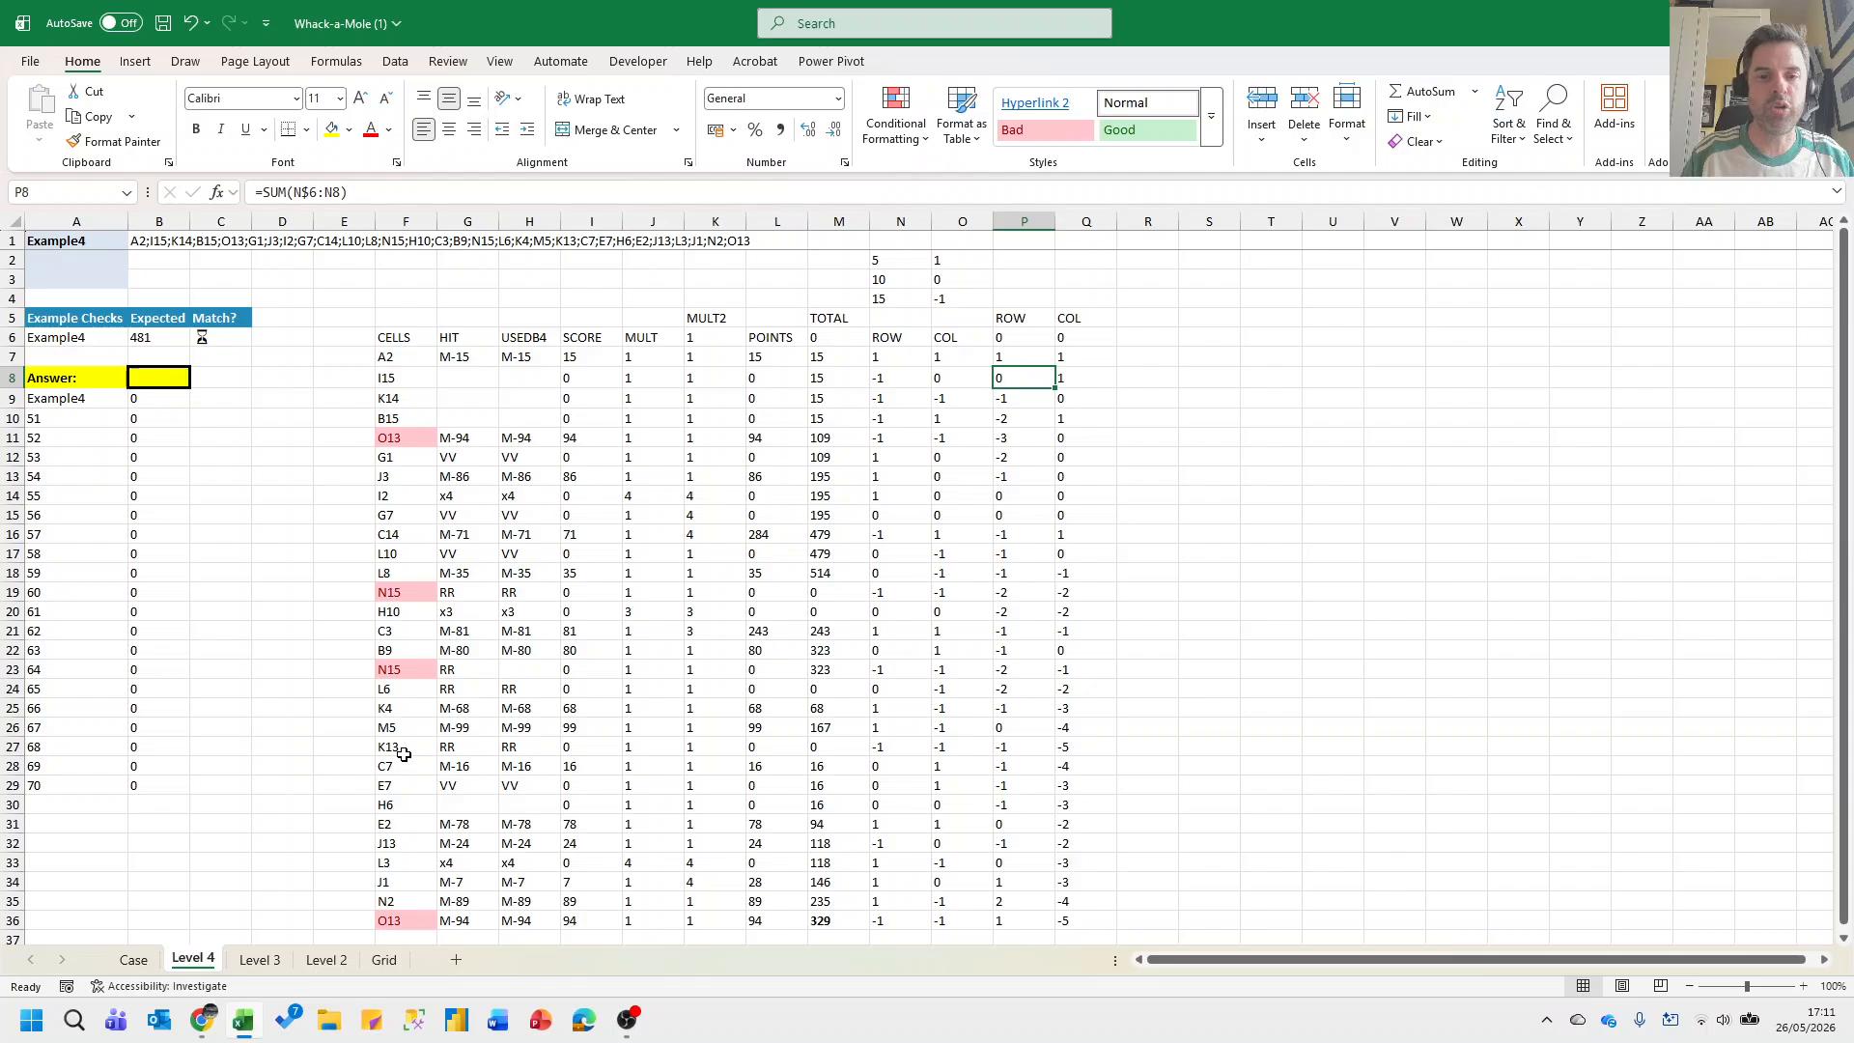
key(Up)
key(Left)
key(Left)
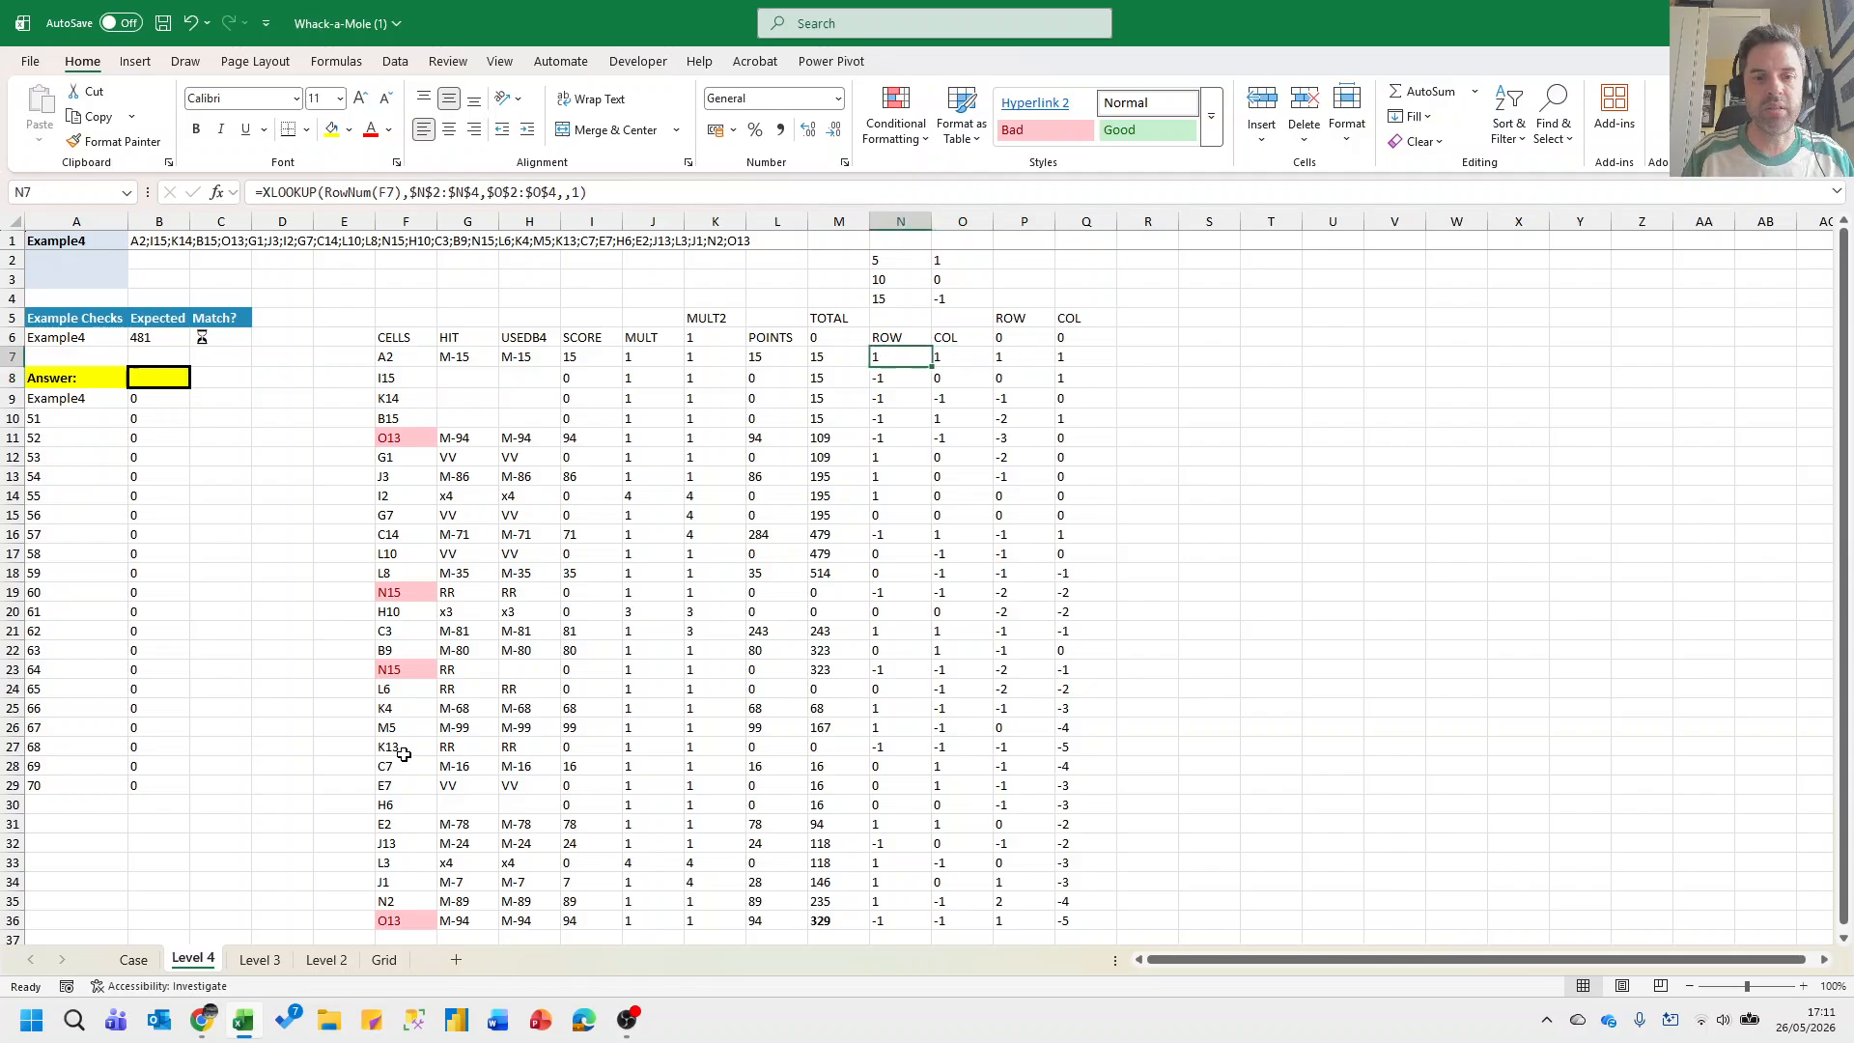
Insert three blank columns before the HIT column.
key(Left)
key(Left)
key(Left)
key(Left)
key(Left)
key(Left)
key(Left)
key(alt)
key(i)
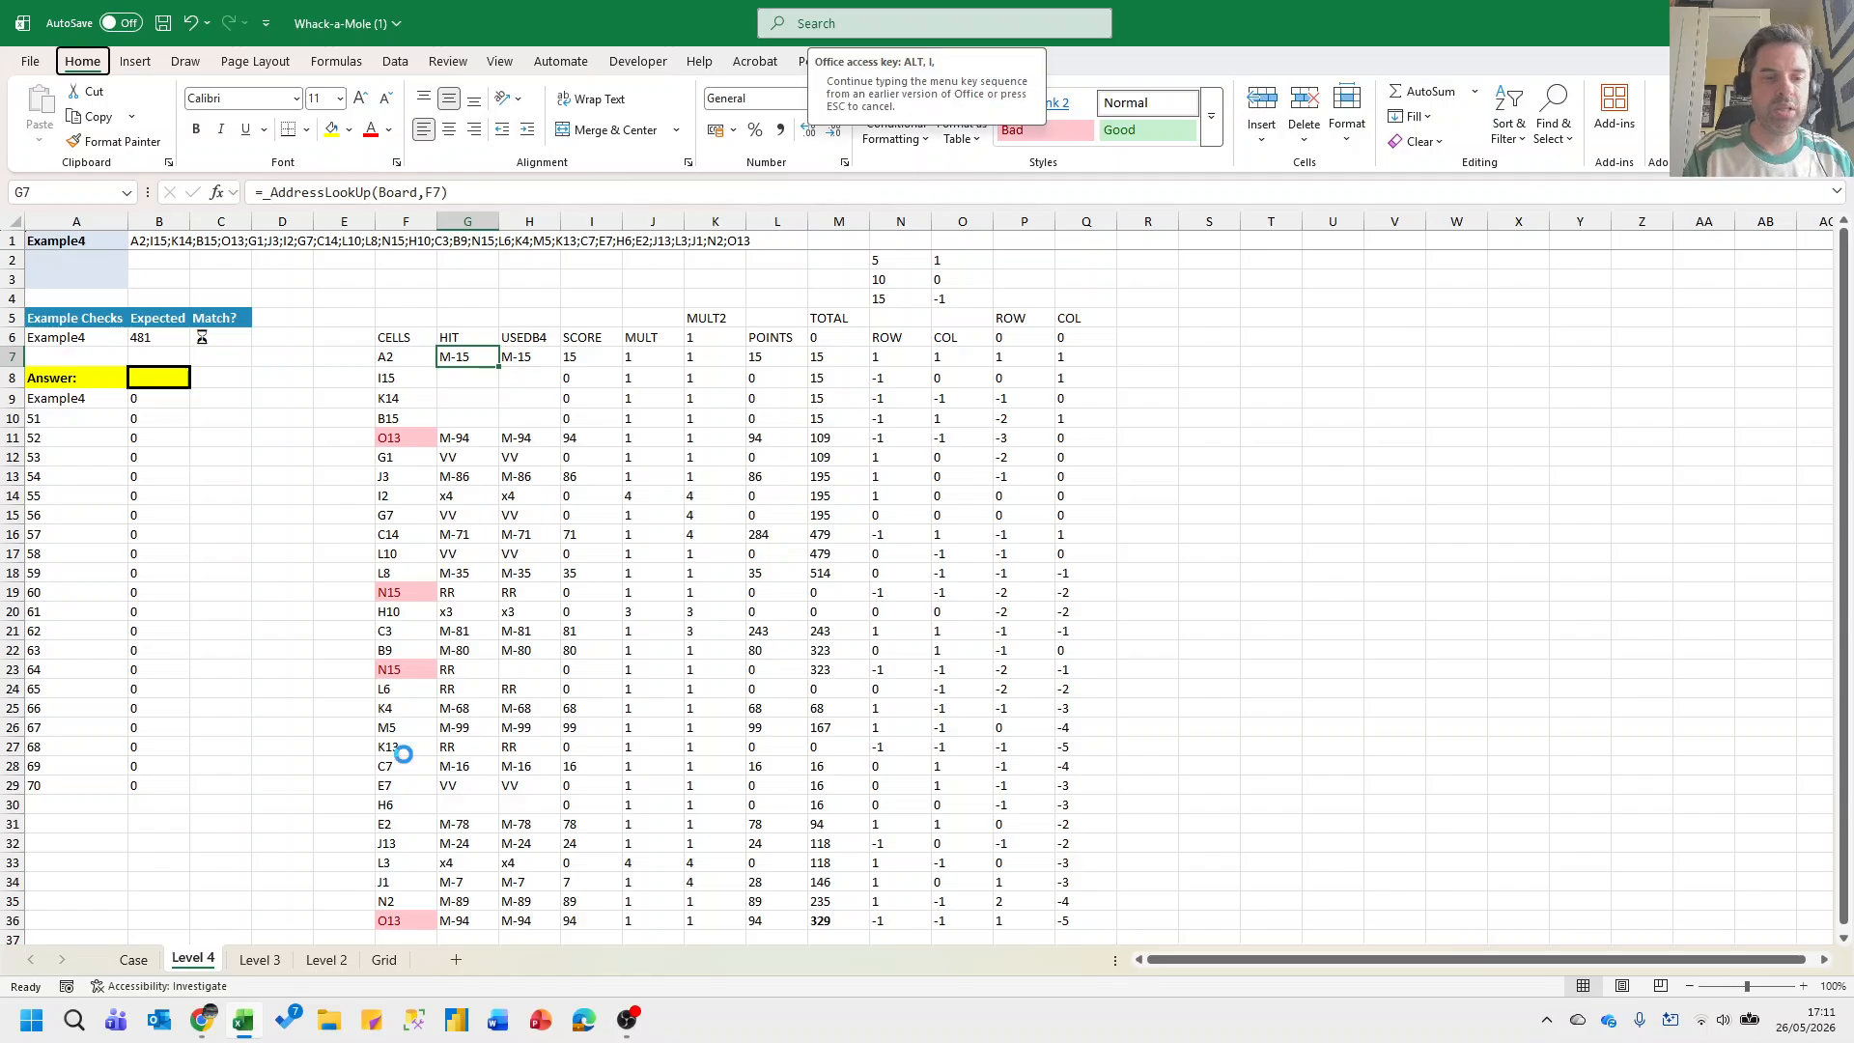
key(c)
key(alt+i)
key(c)
key(alt+i)
key(c)
Review the row 7 formulas from the CELLS column across to the row and column shift columns.
key(Left)
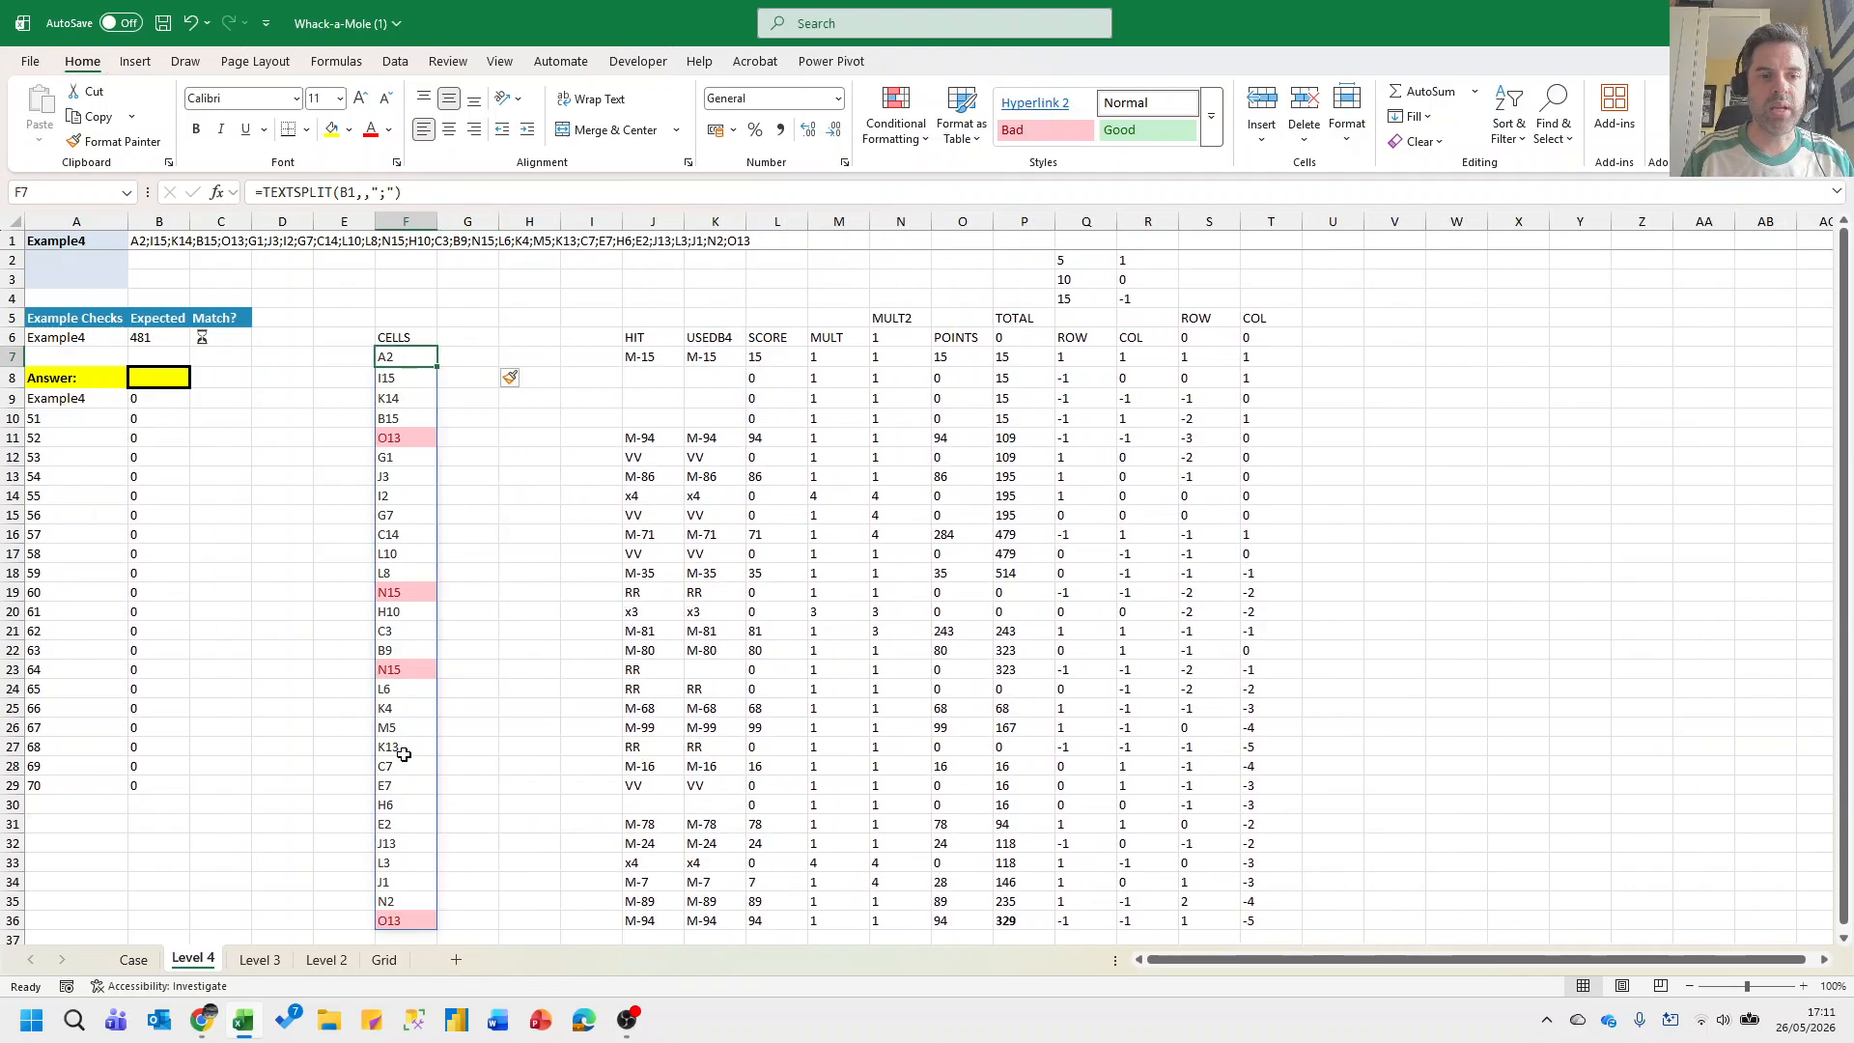
key(Right)
key(Right)
key(Right)
key(Right)
key(Right)
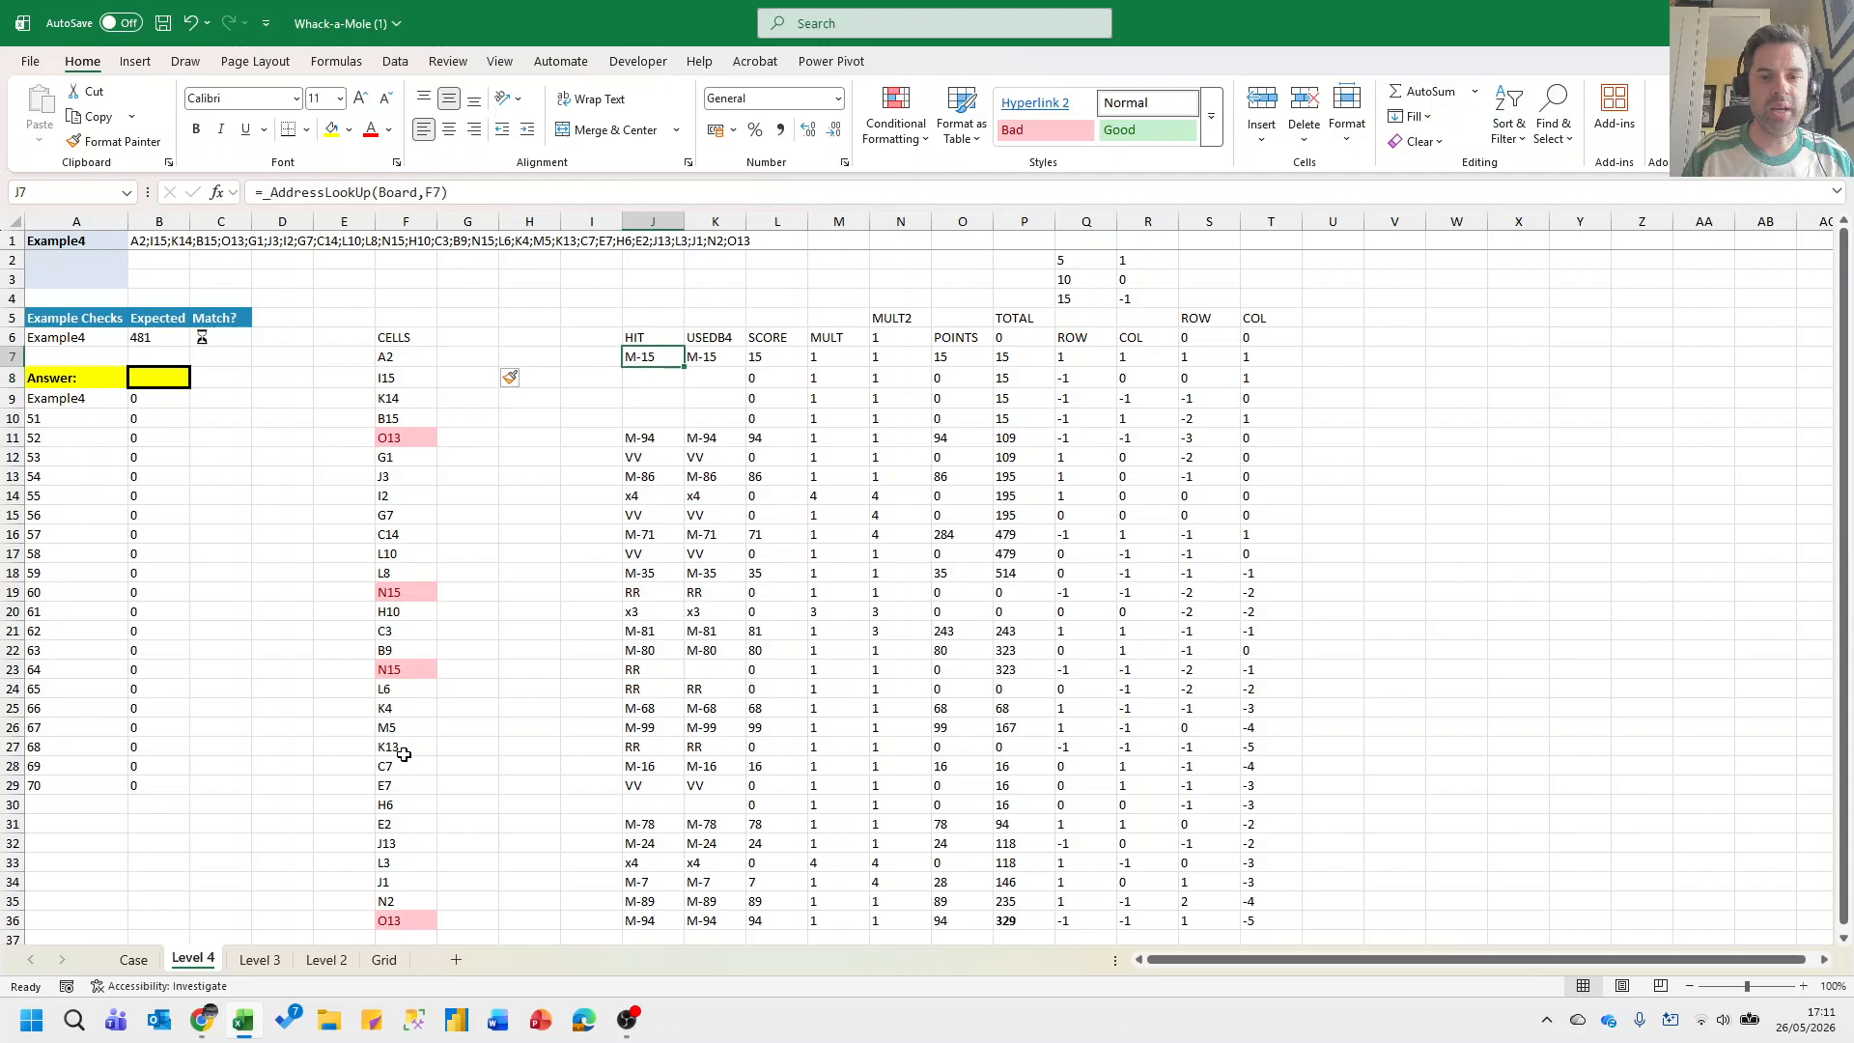
key(Right)
key(Right)
key(Right)
key(Right)
key(Right)
key(Right)
key(Right)
key(Right)
key(Right)
key(Left)
key(Left)
key(Left)
key(Left)
key(Left)
key(Left)
key(Left)
key(Left)
key(Left)
key(Left)
key(Left)
key(Left)
key(Left)
key(Left)
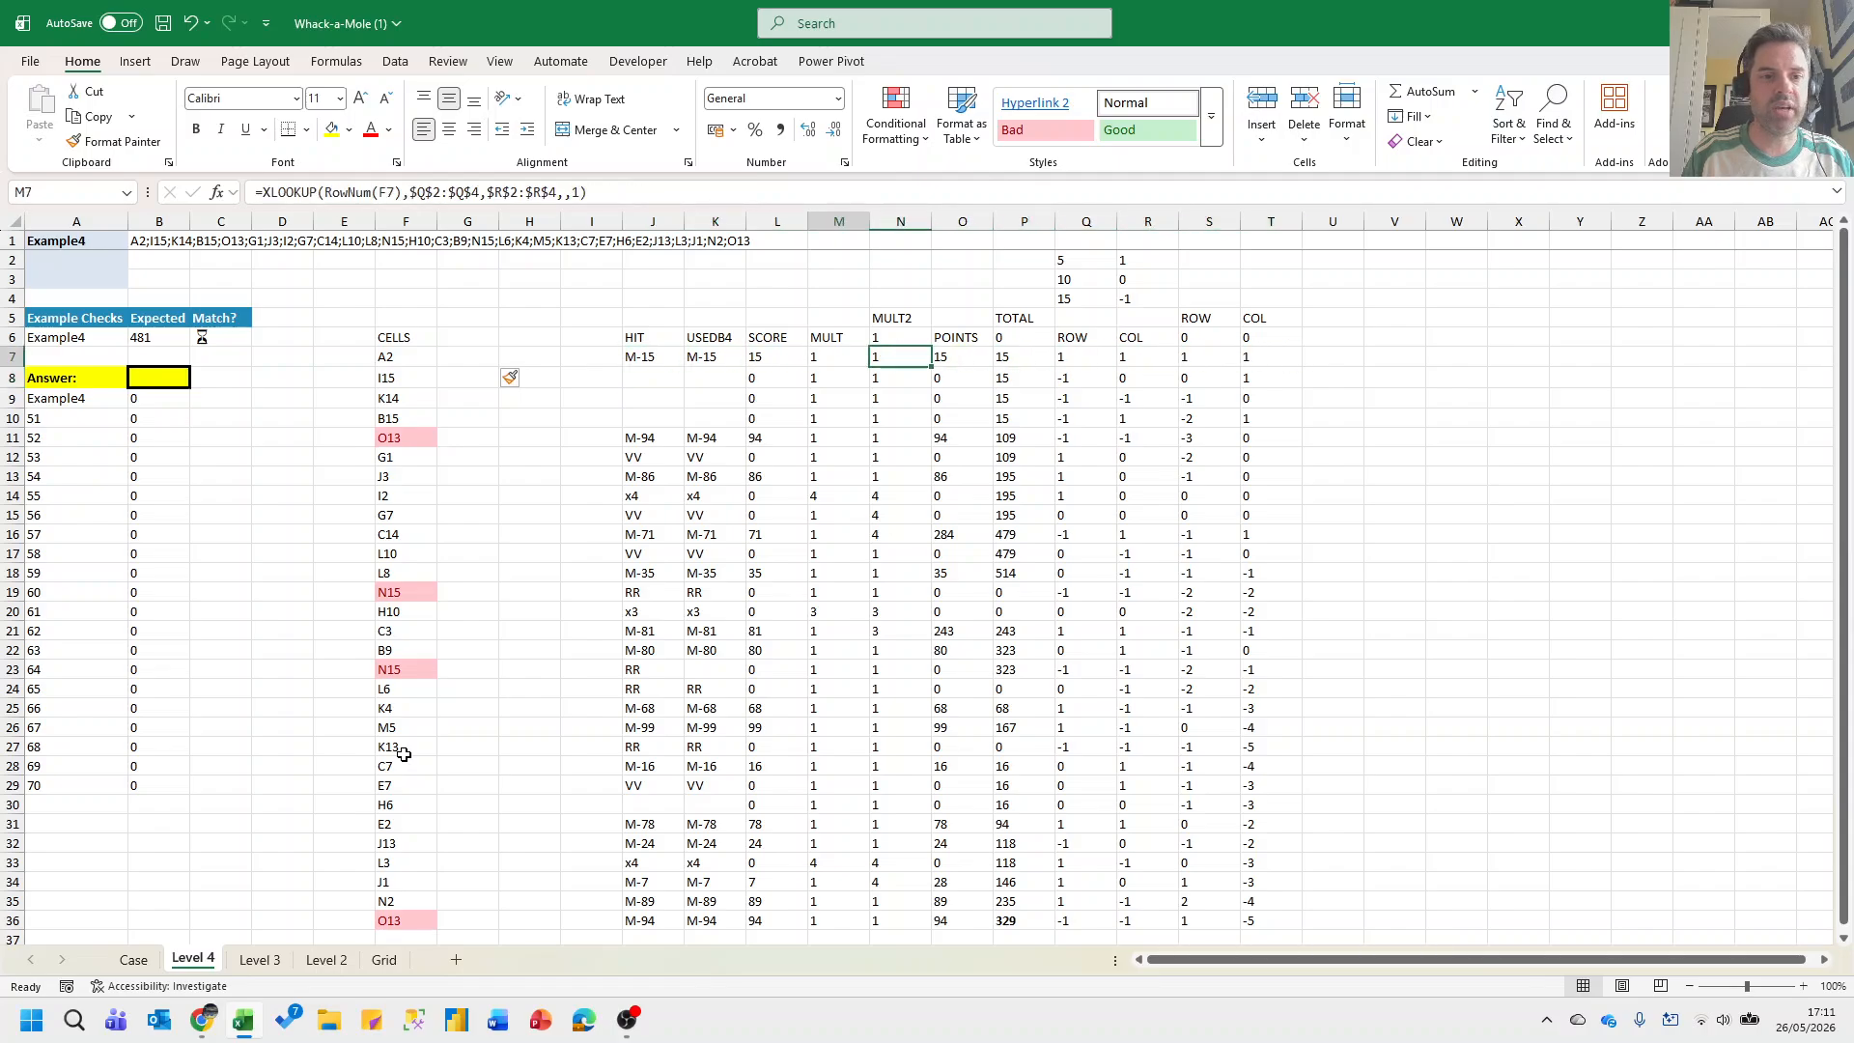
Enter the headers ROW, COL and CELL in G6:I6 above the blank columns.
key(Right)
key(Up)
text(ROW)
key(Tab)
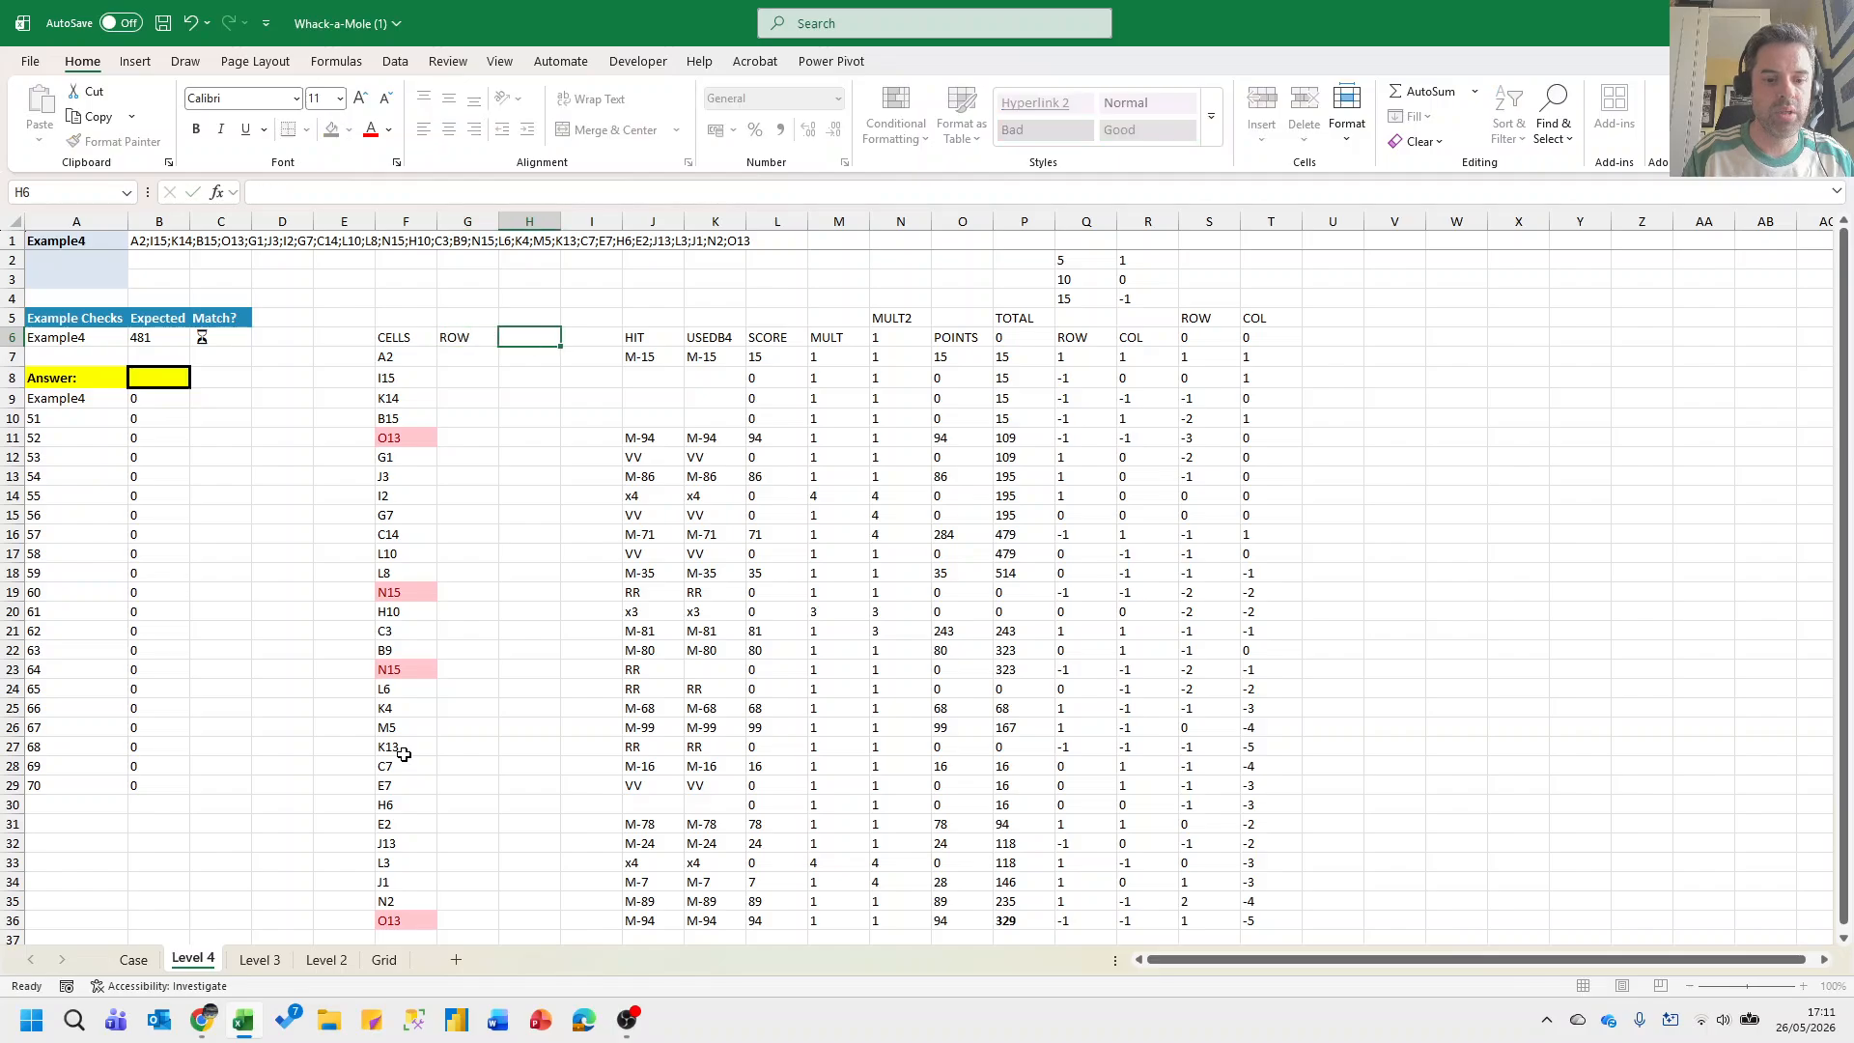
text(COL)
key(Tab)
text(CELL)
key(Return)
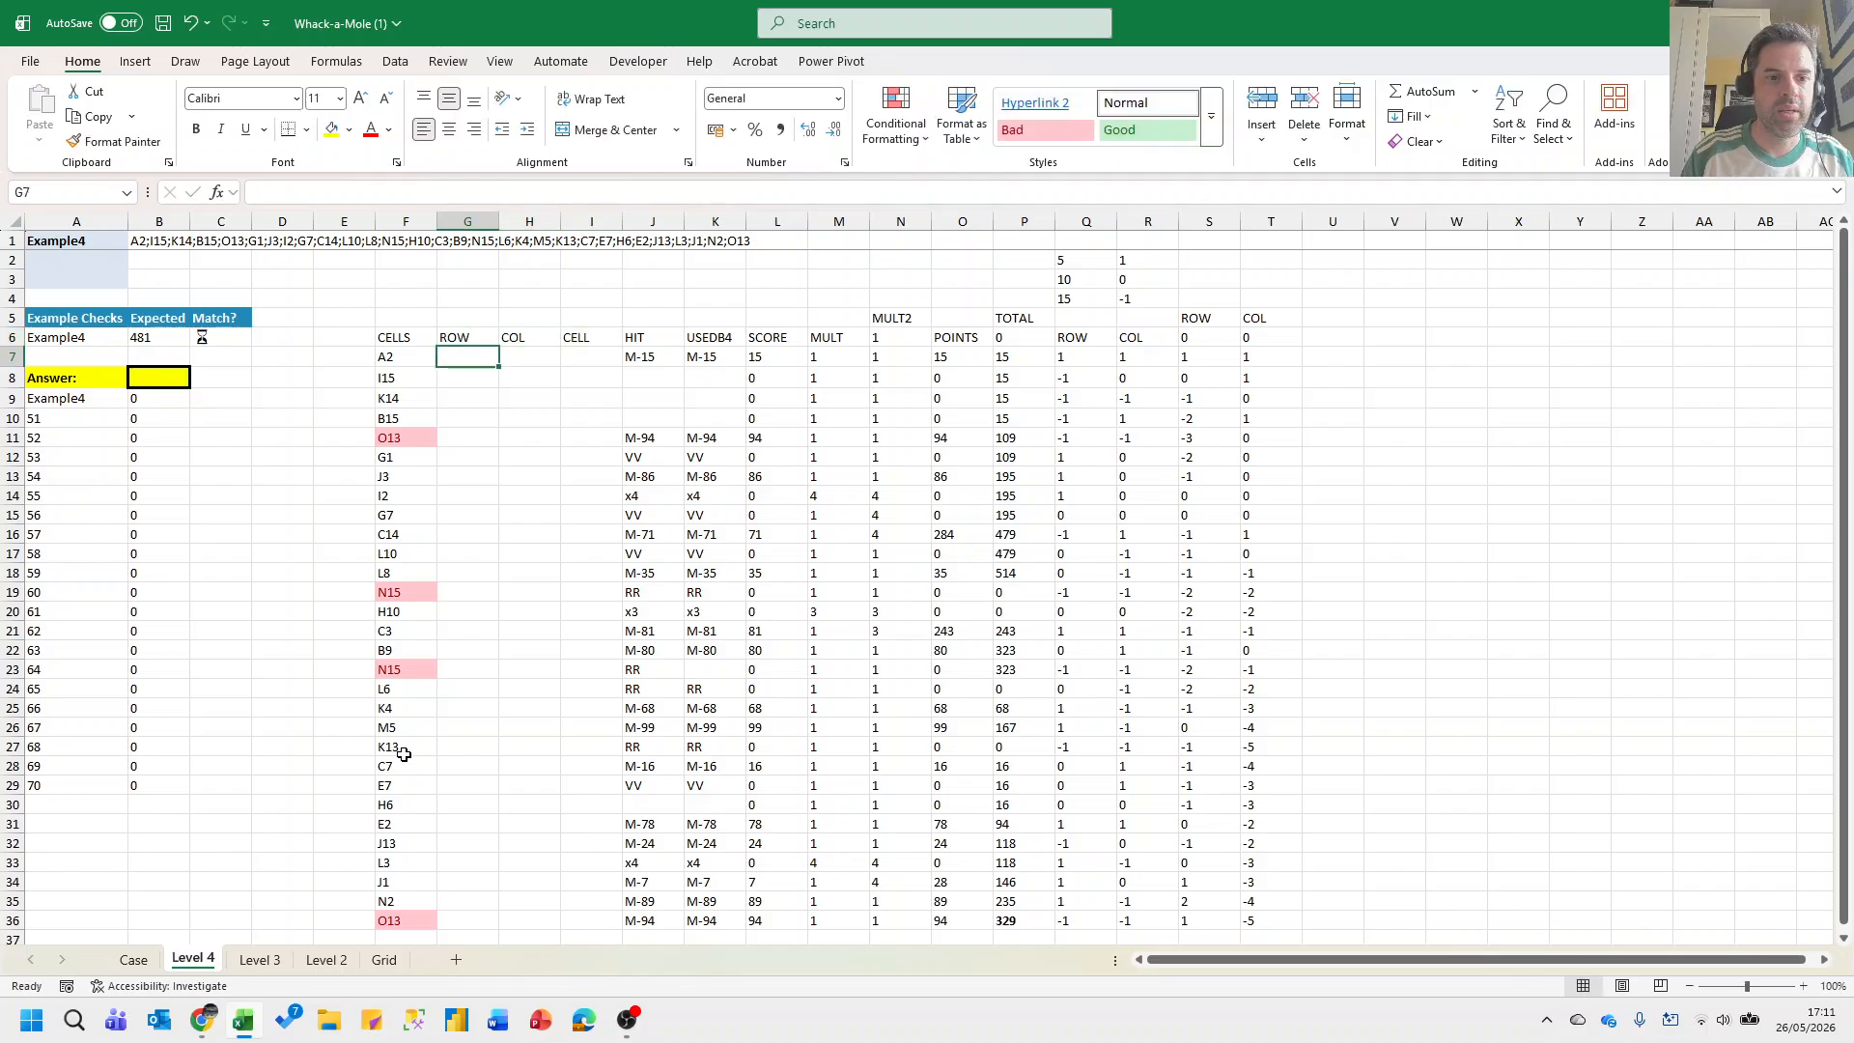
Enter the formula =RowNum(F7) in G7 to get the row number of the first hit.
text(=ROWNUM()
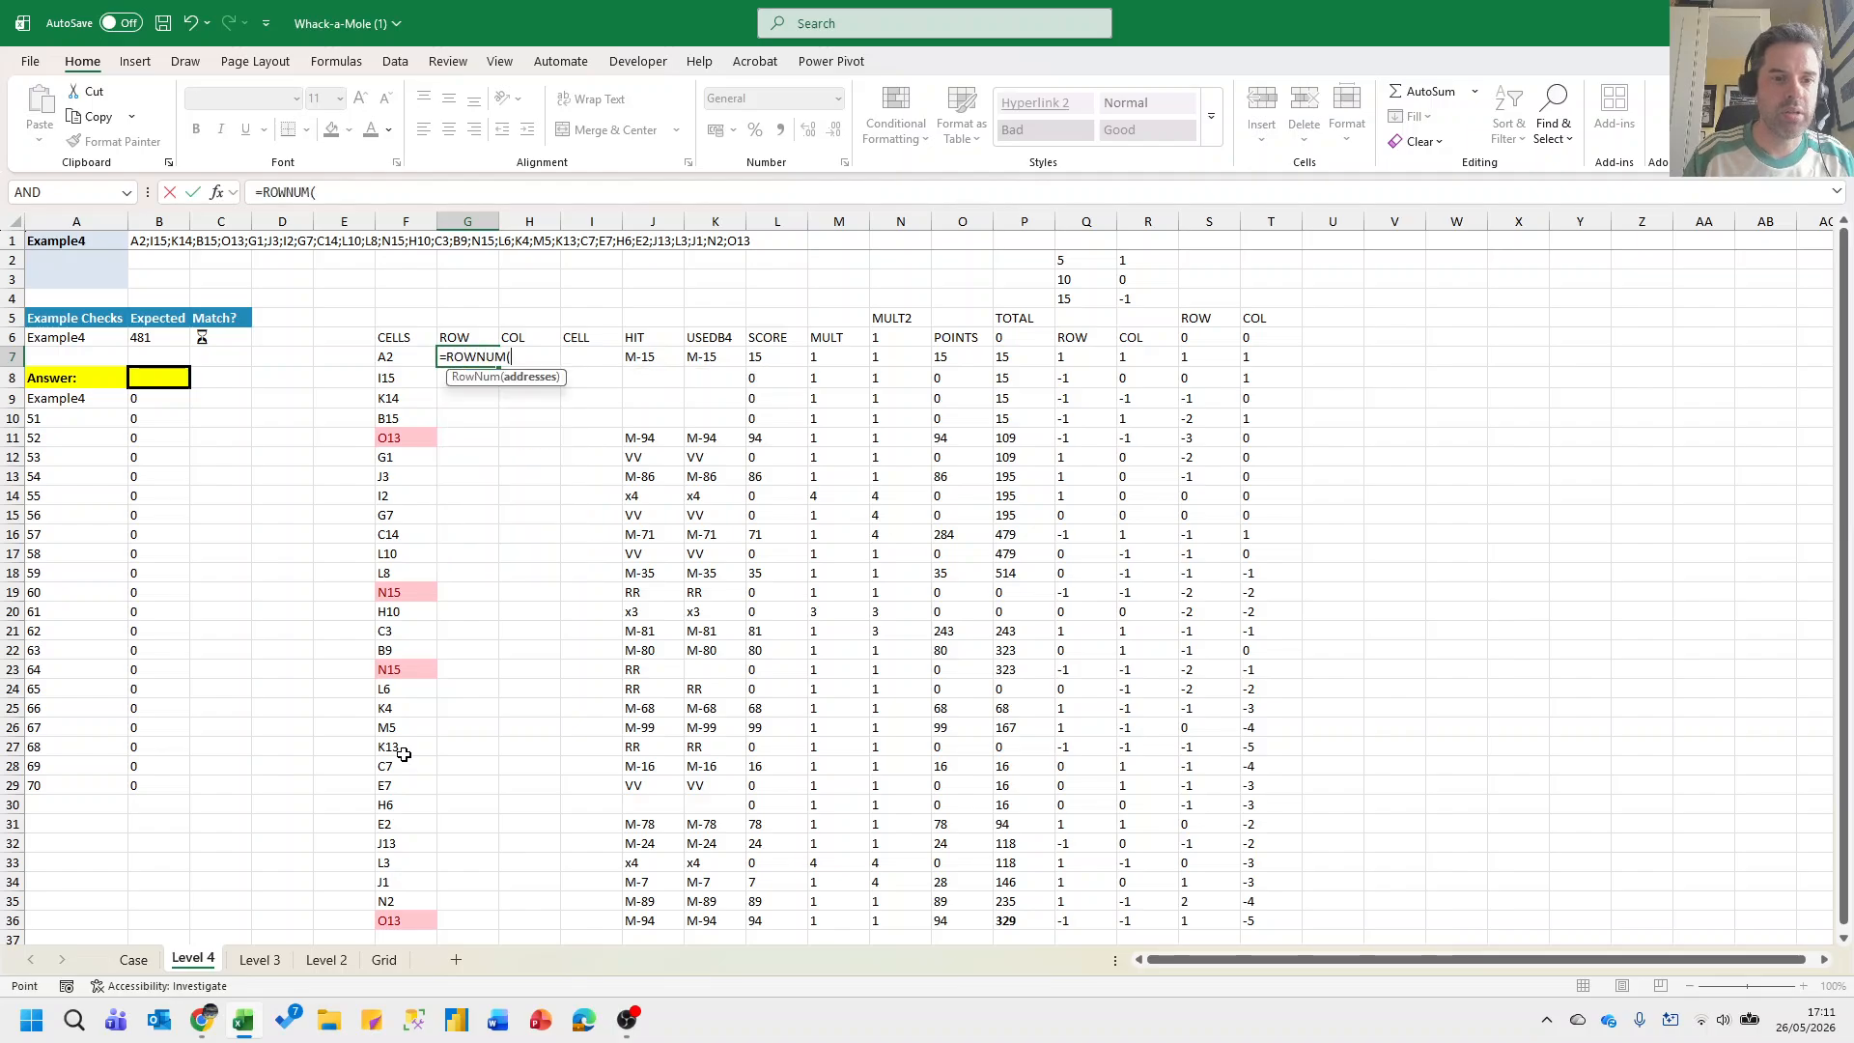
key(Left)
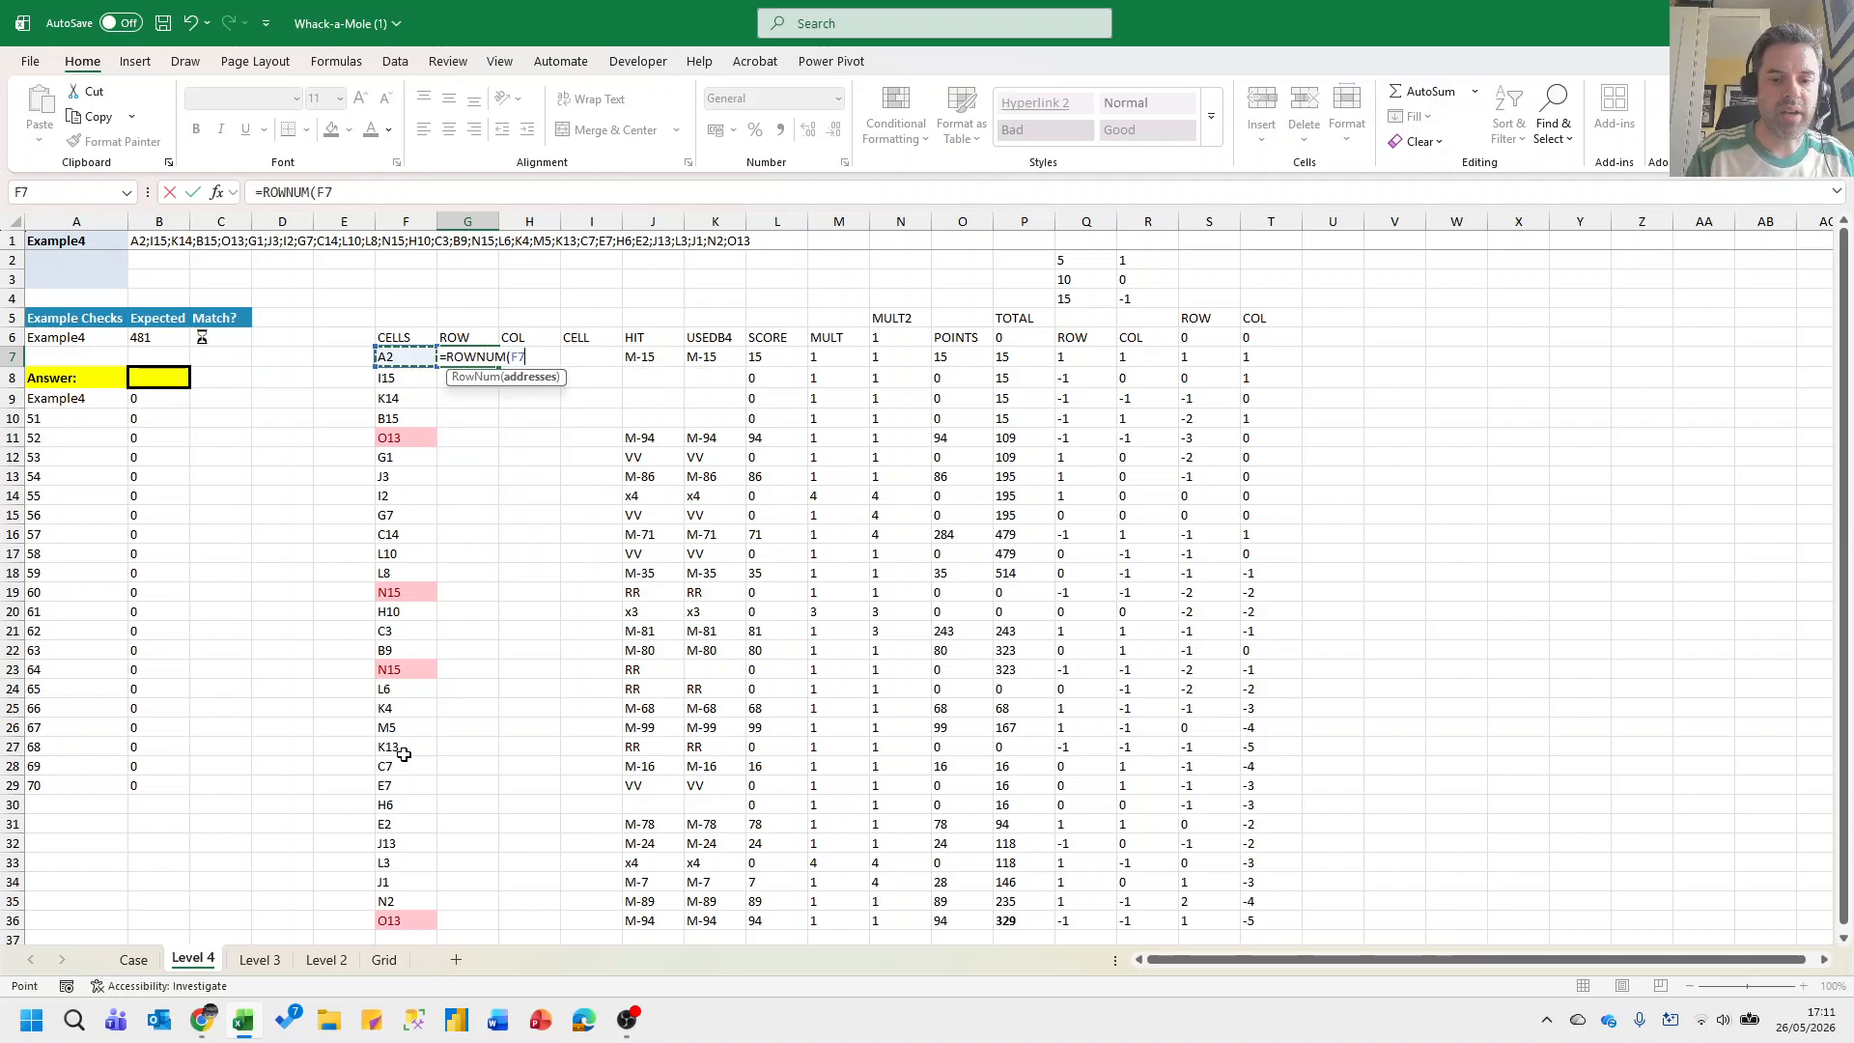
key(ctrl+Return)
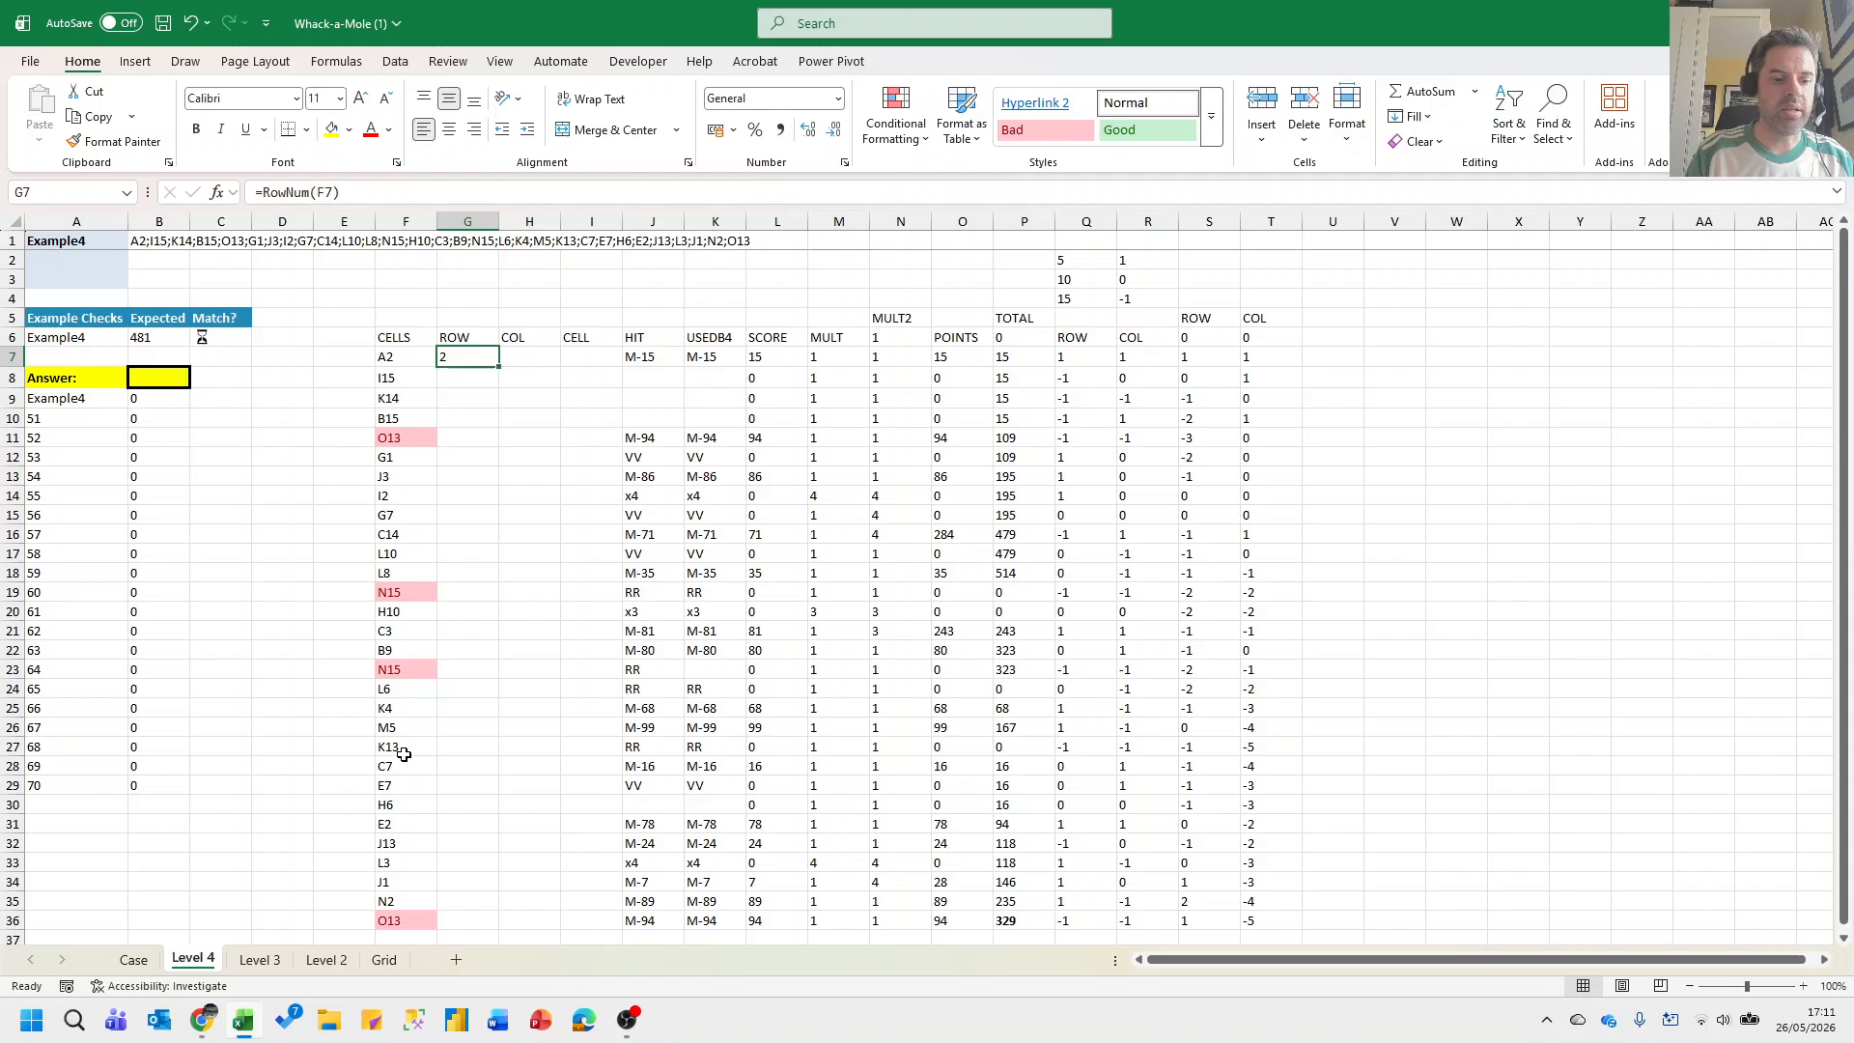
Add the running row shift to the formula in G7, making it =RowNum(F7)+S6.
key(F2)
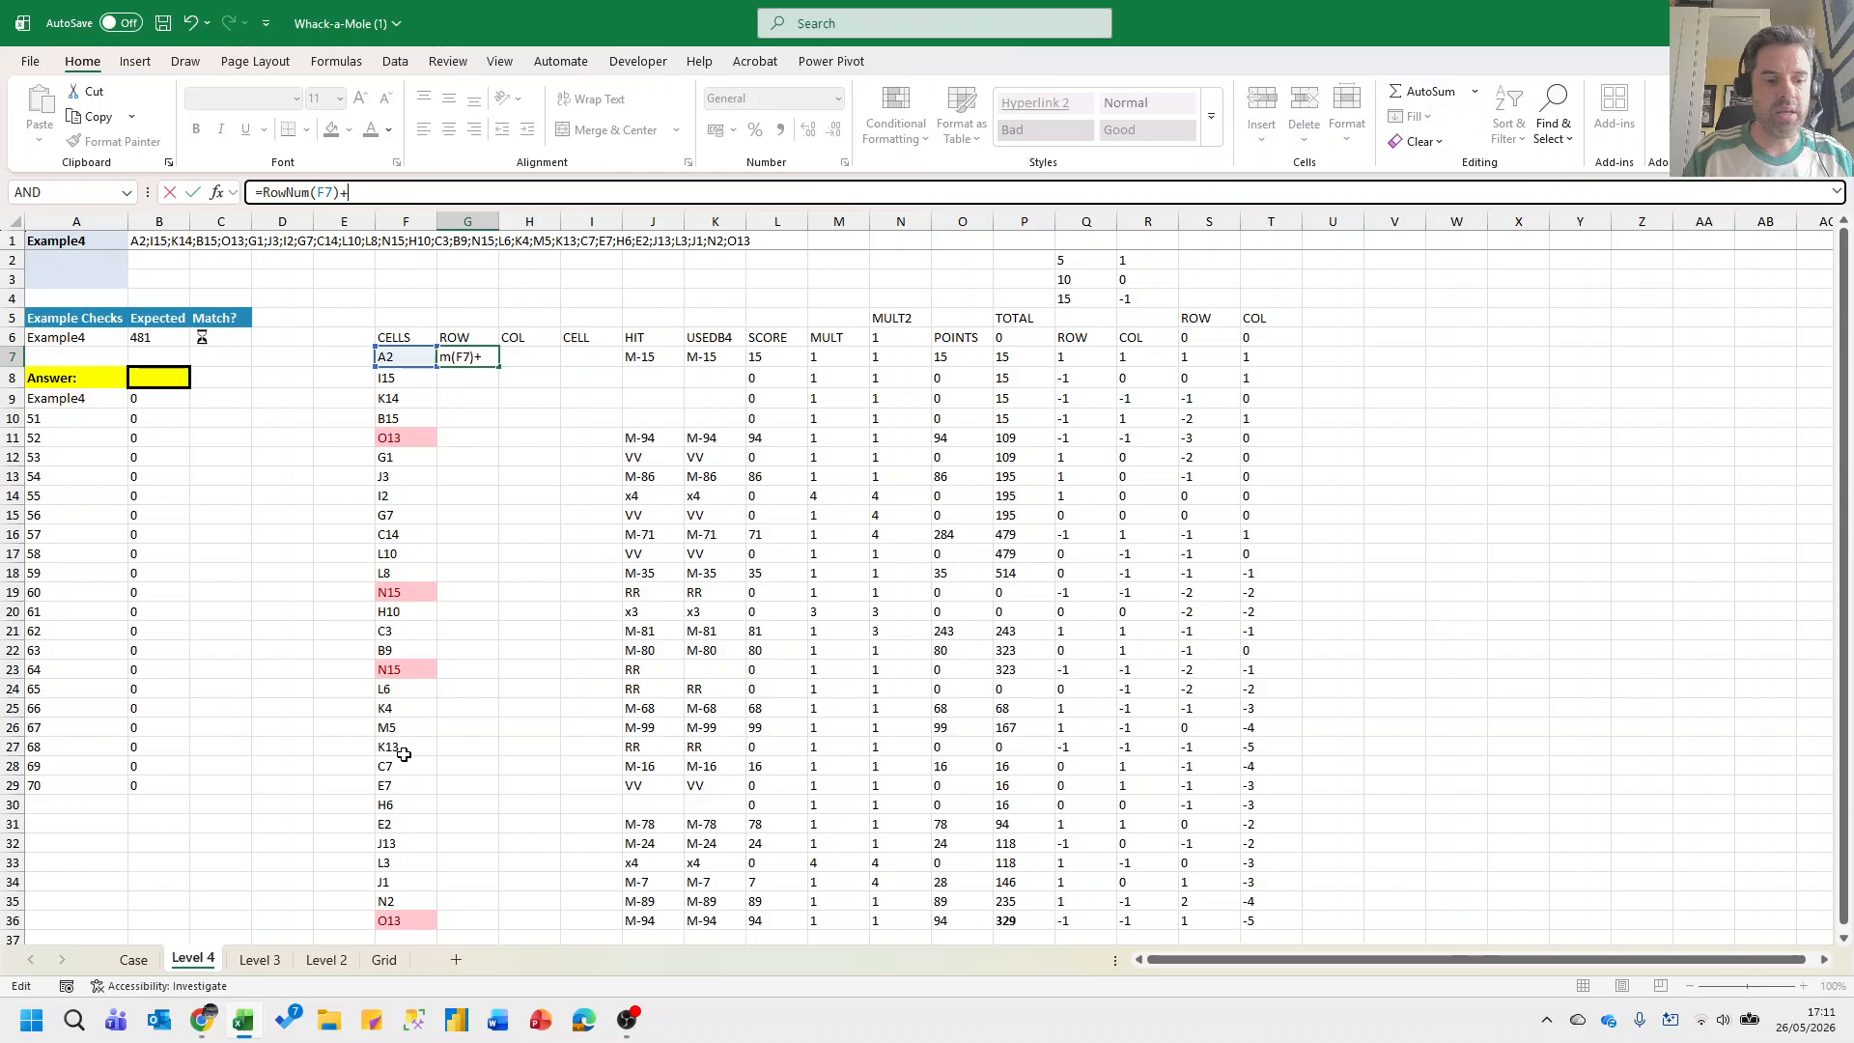
key(Right)
key(Right)
key(Right)
key(Right)
key(Right)
key(Right)
key(Right)
key(Right)
key(Right)
key(Right)
key(Right)
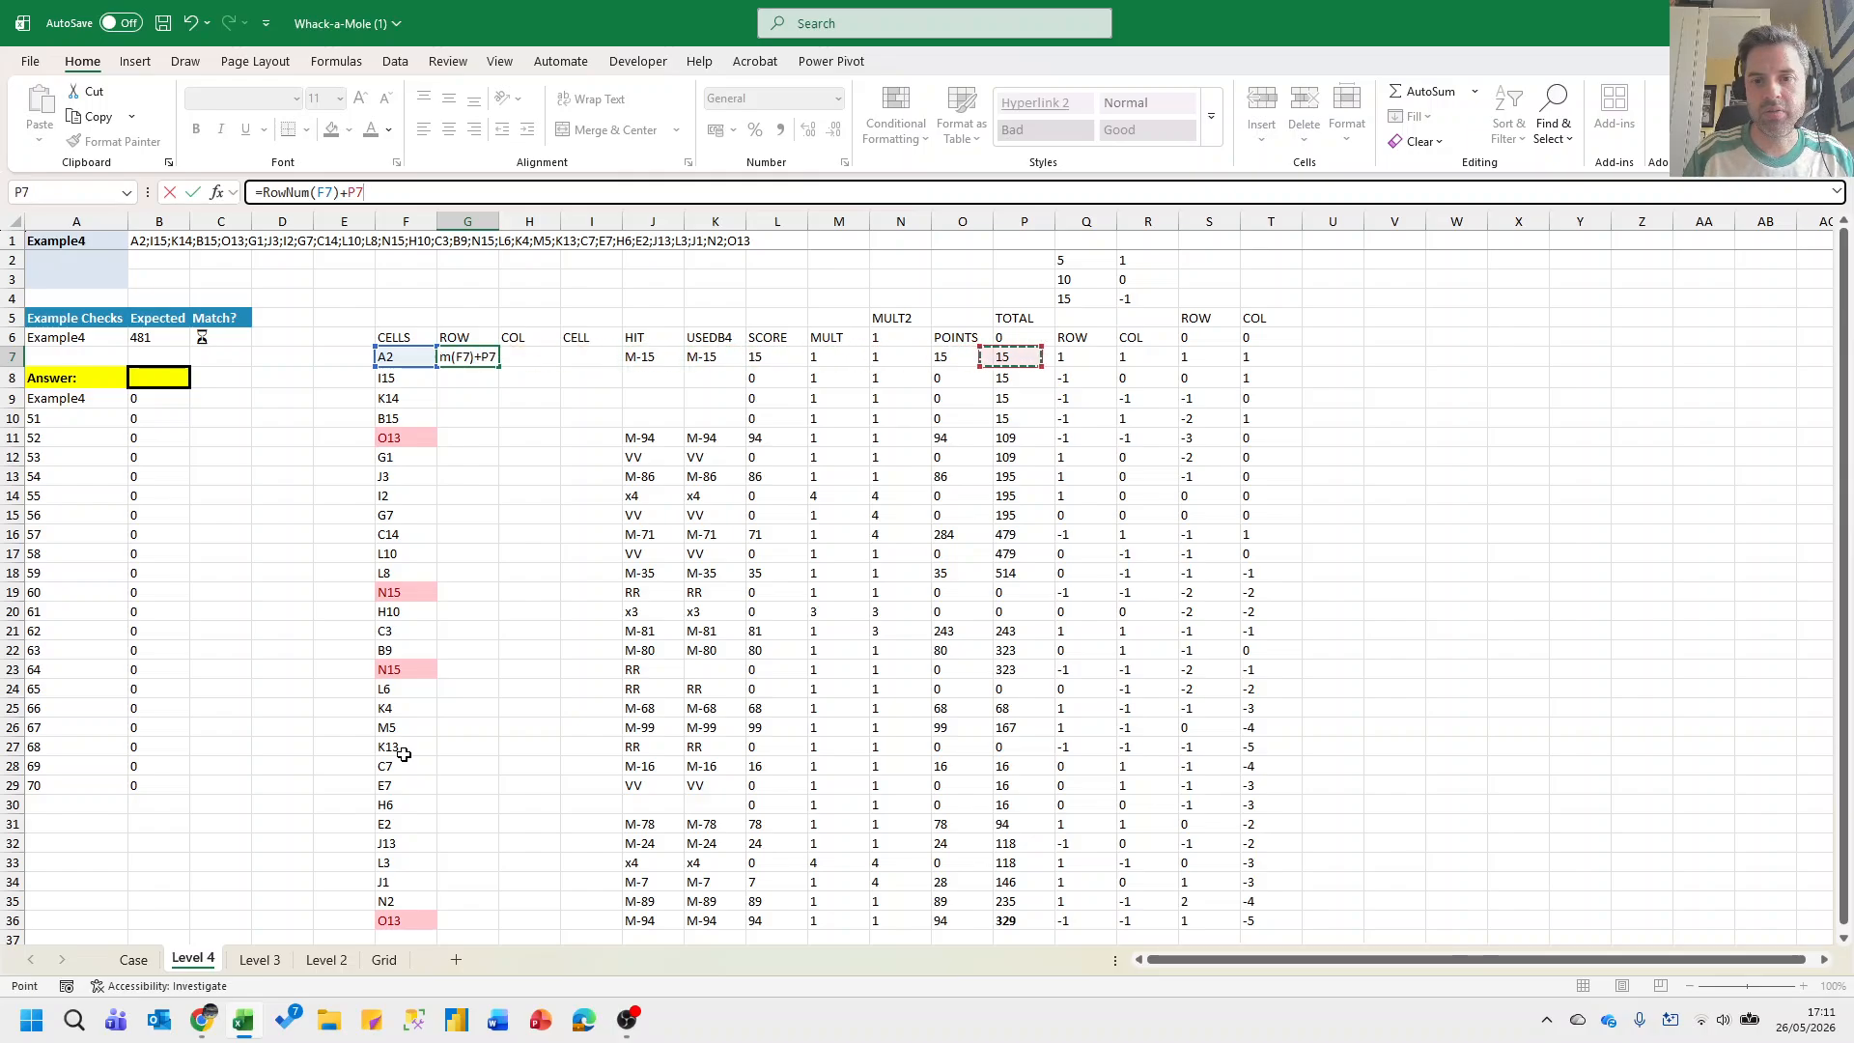
key(Right)
key(Up)
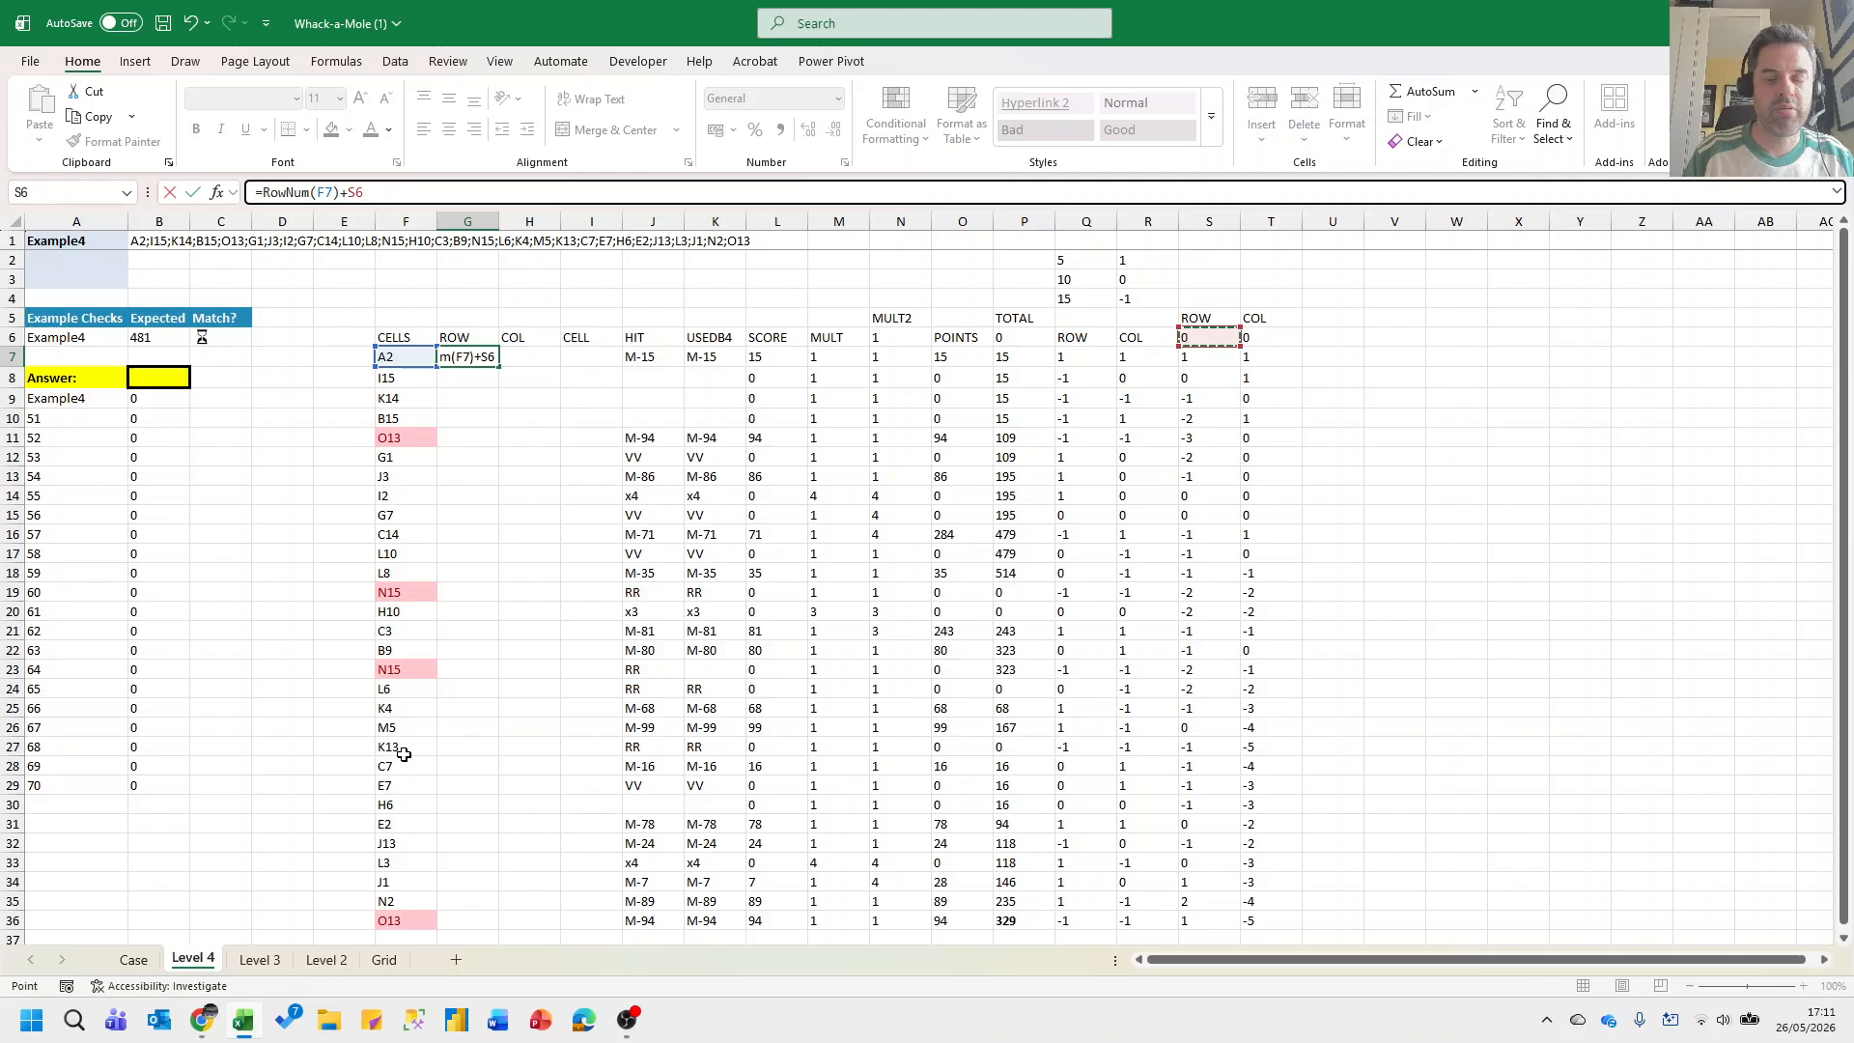
key(Return)
key(Up)
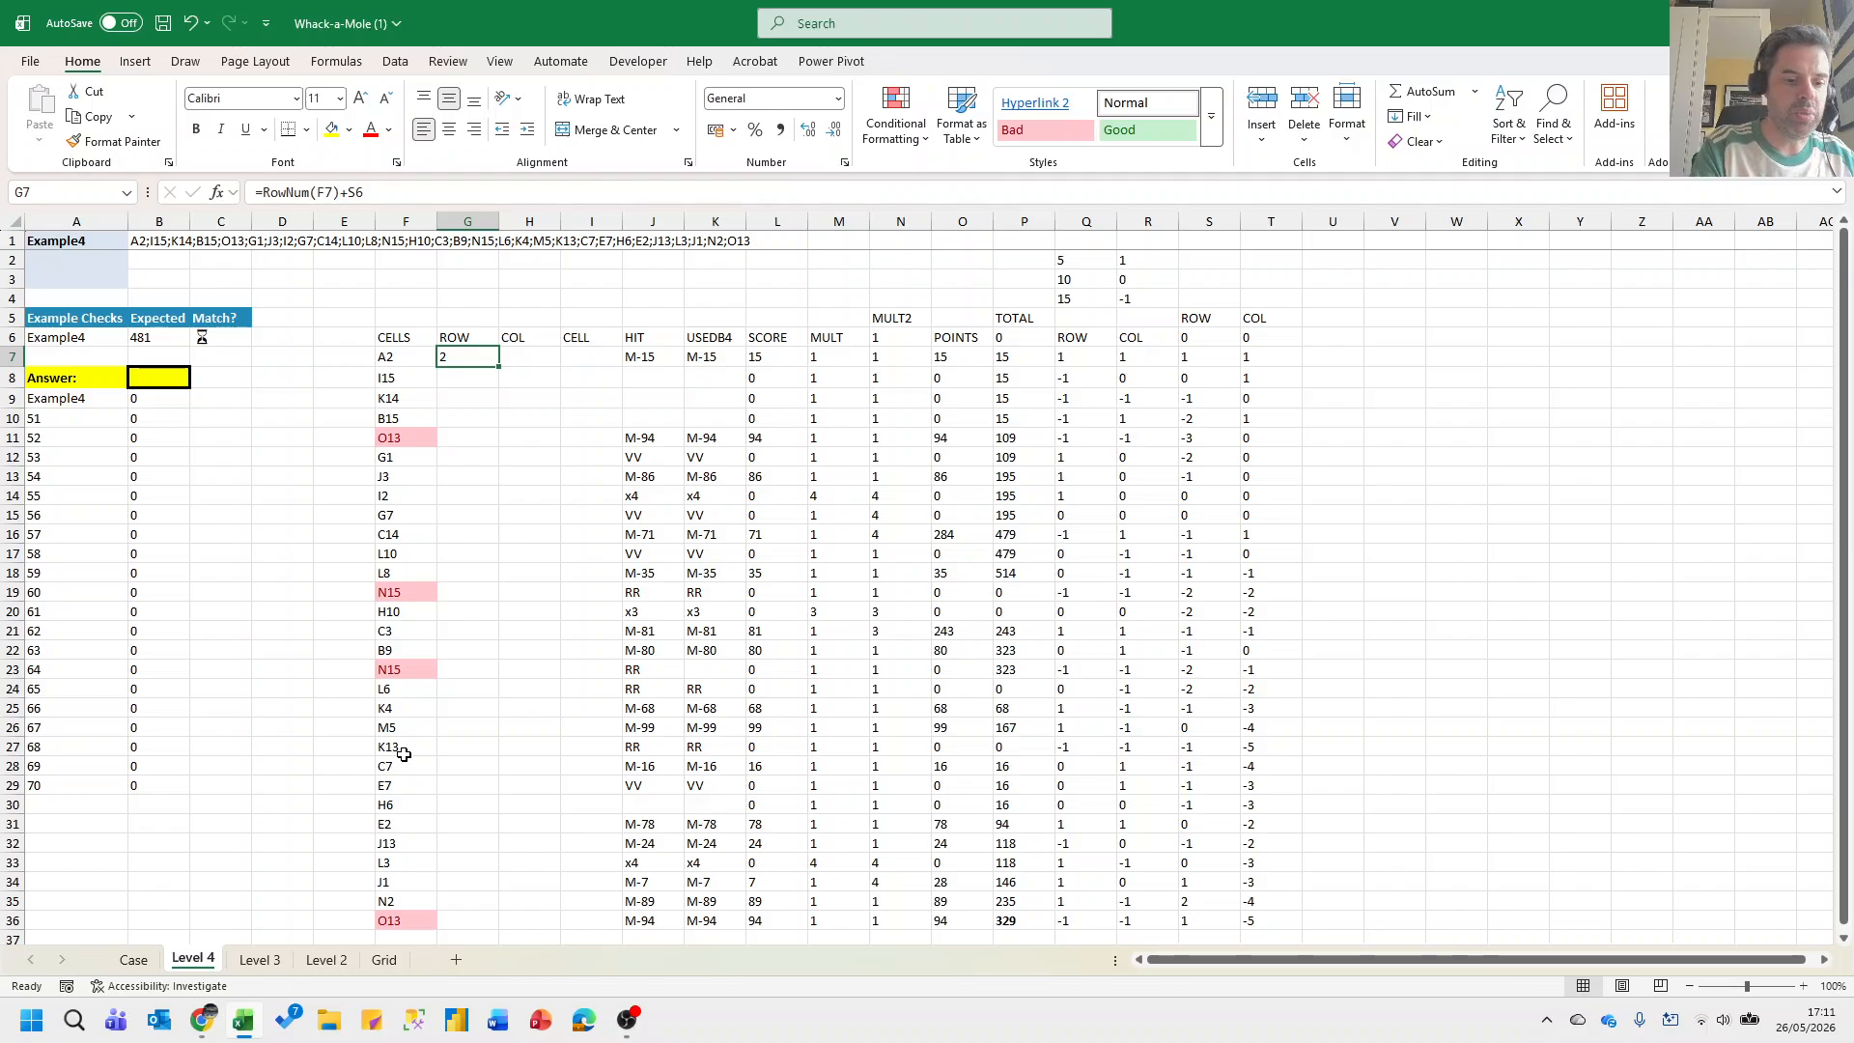
Wrap the row formula in G7 around the 15-row board as =MOD(RowNum(F7)+S6-1,15)+1.
key(F2)
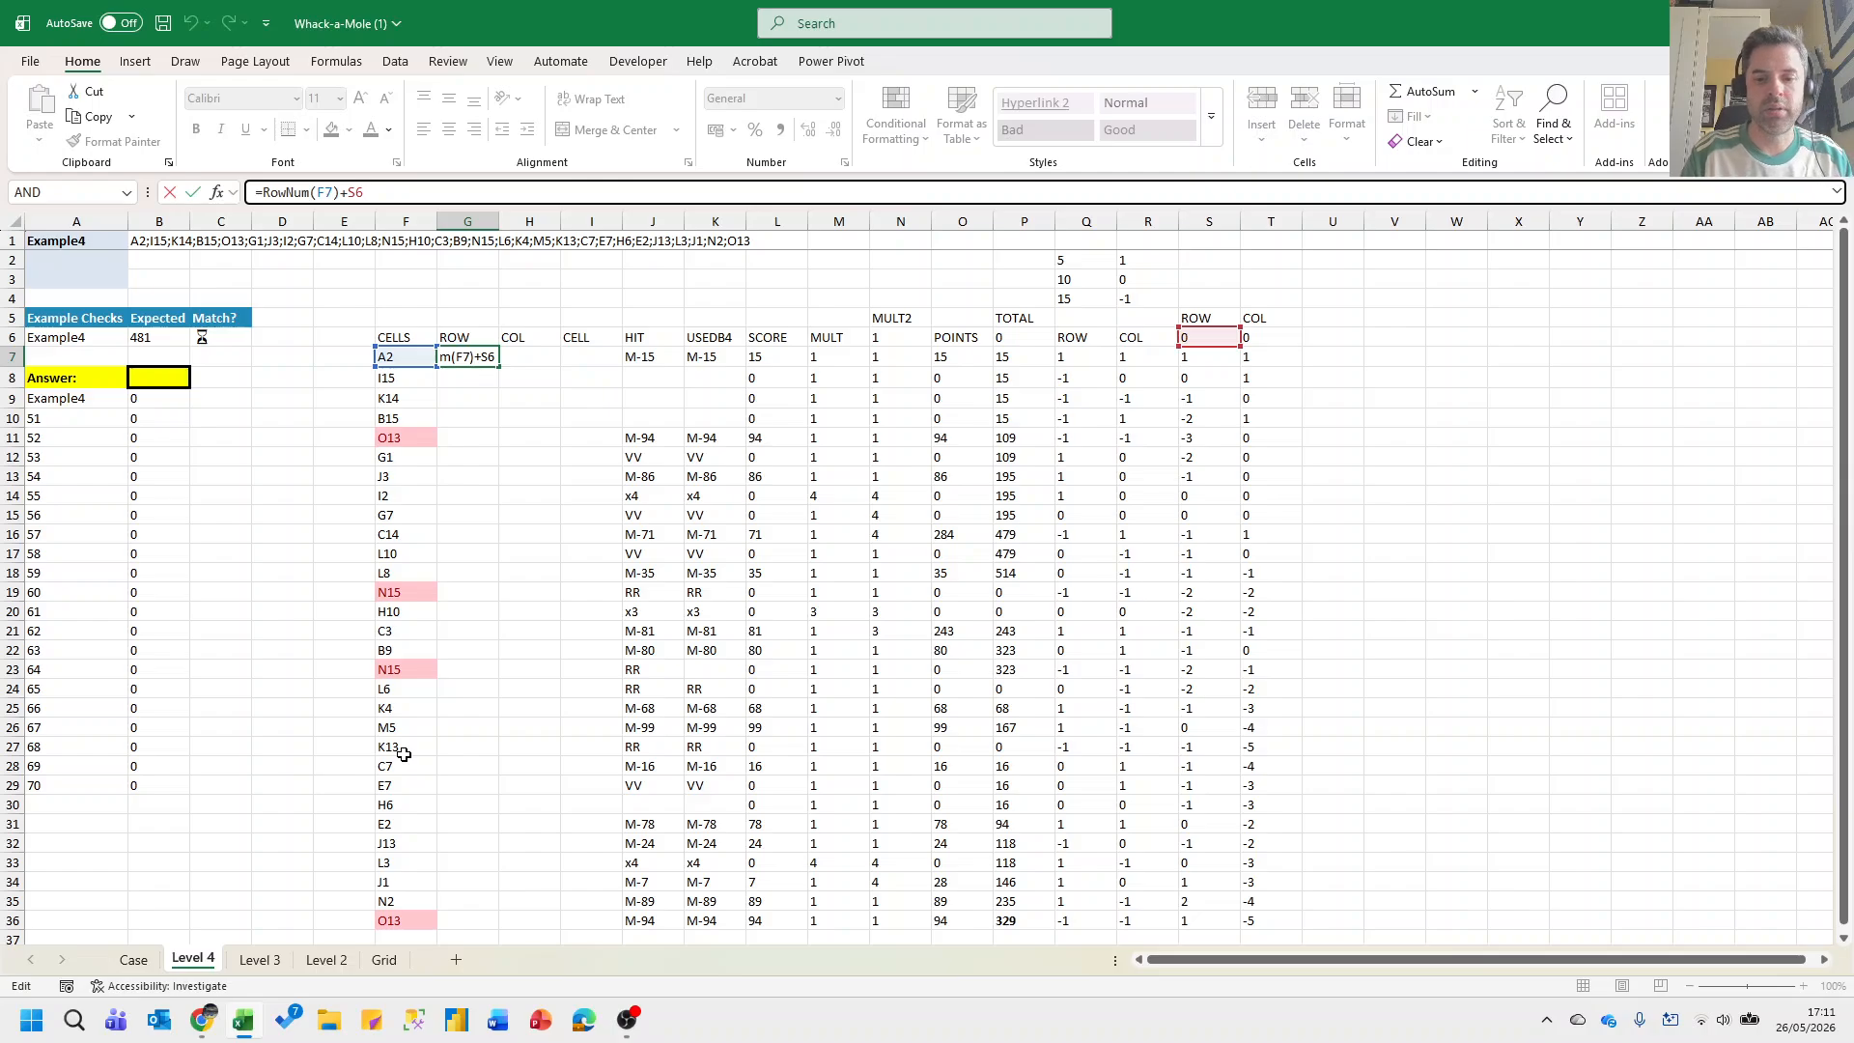
key(Home)
text(MOD()
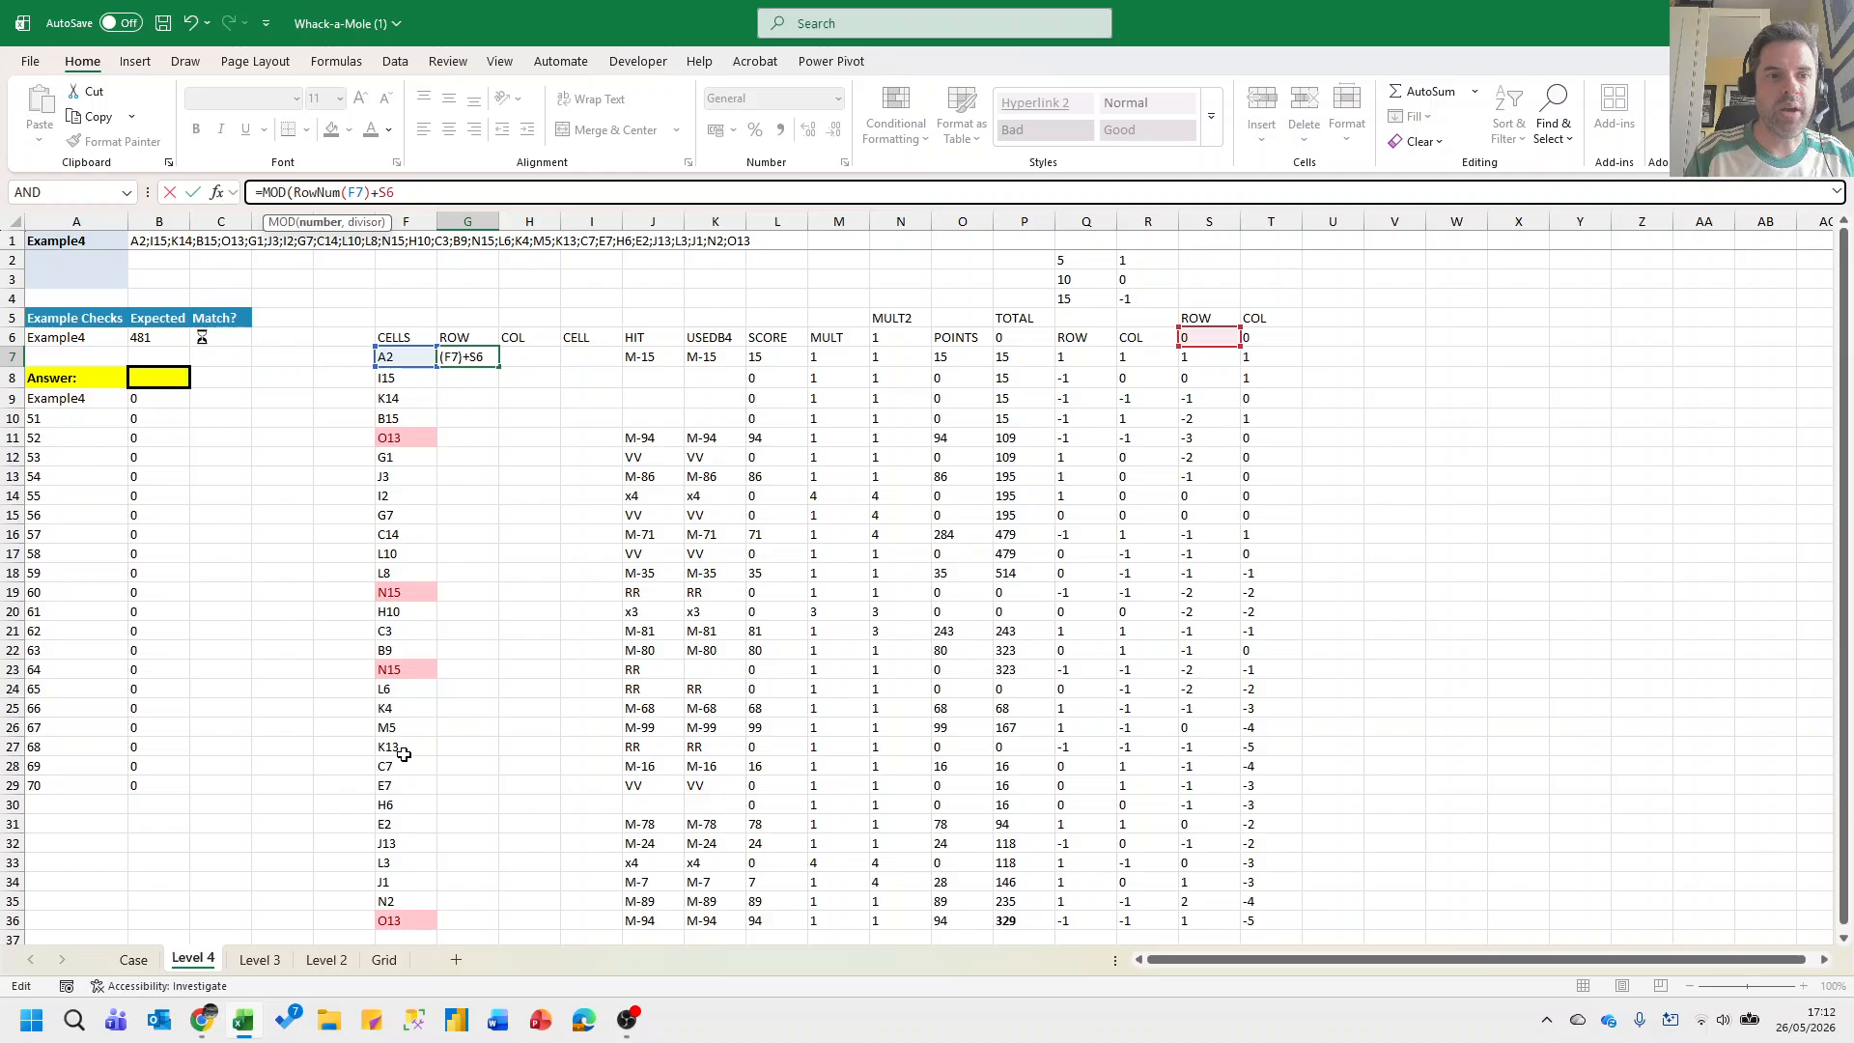
text(-1,15)
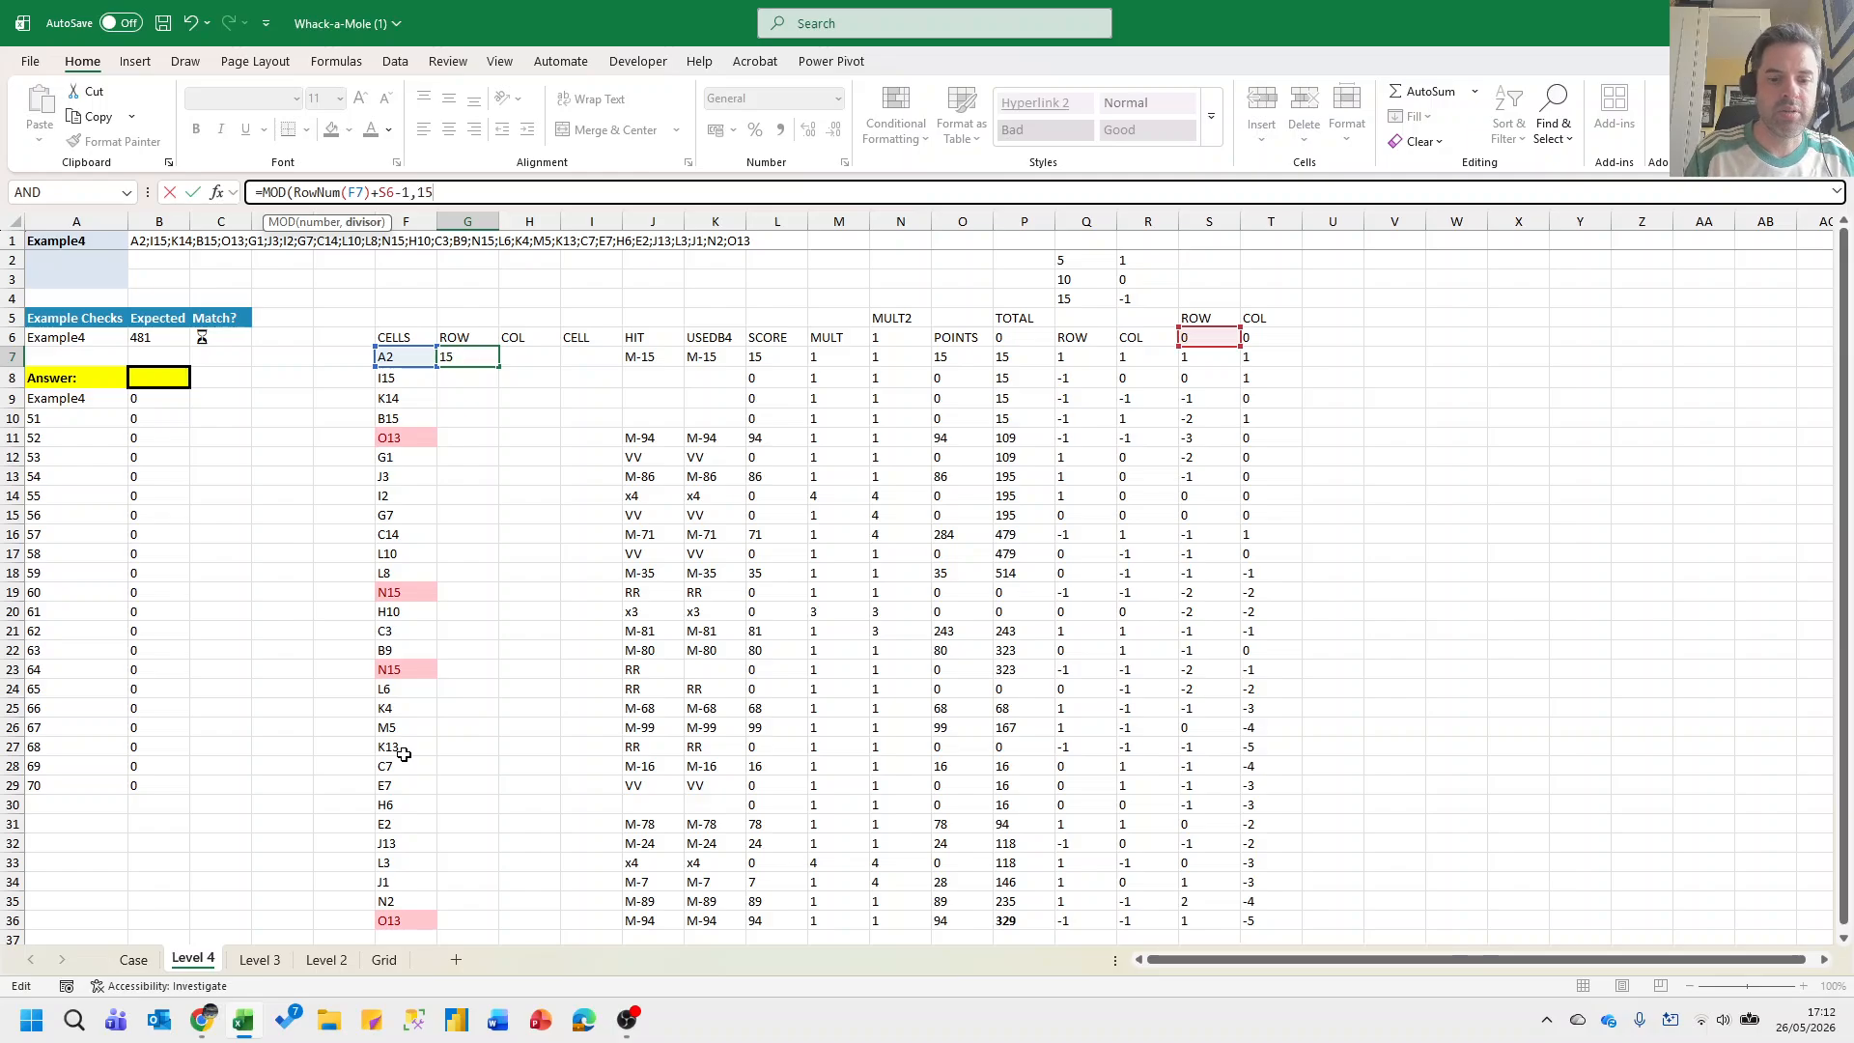
text()+1)
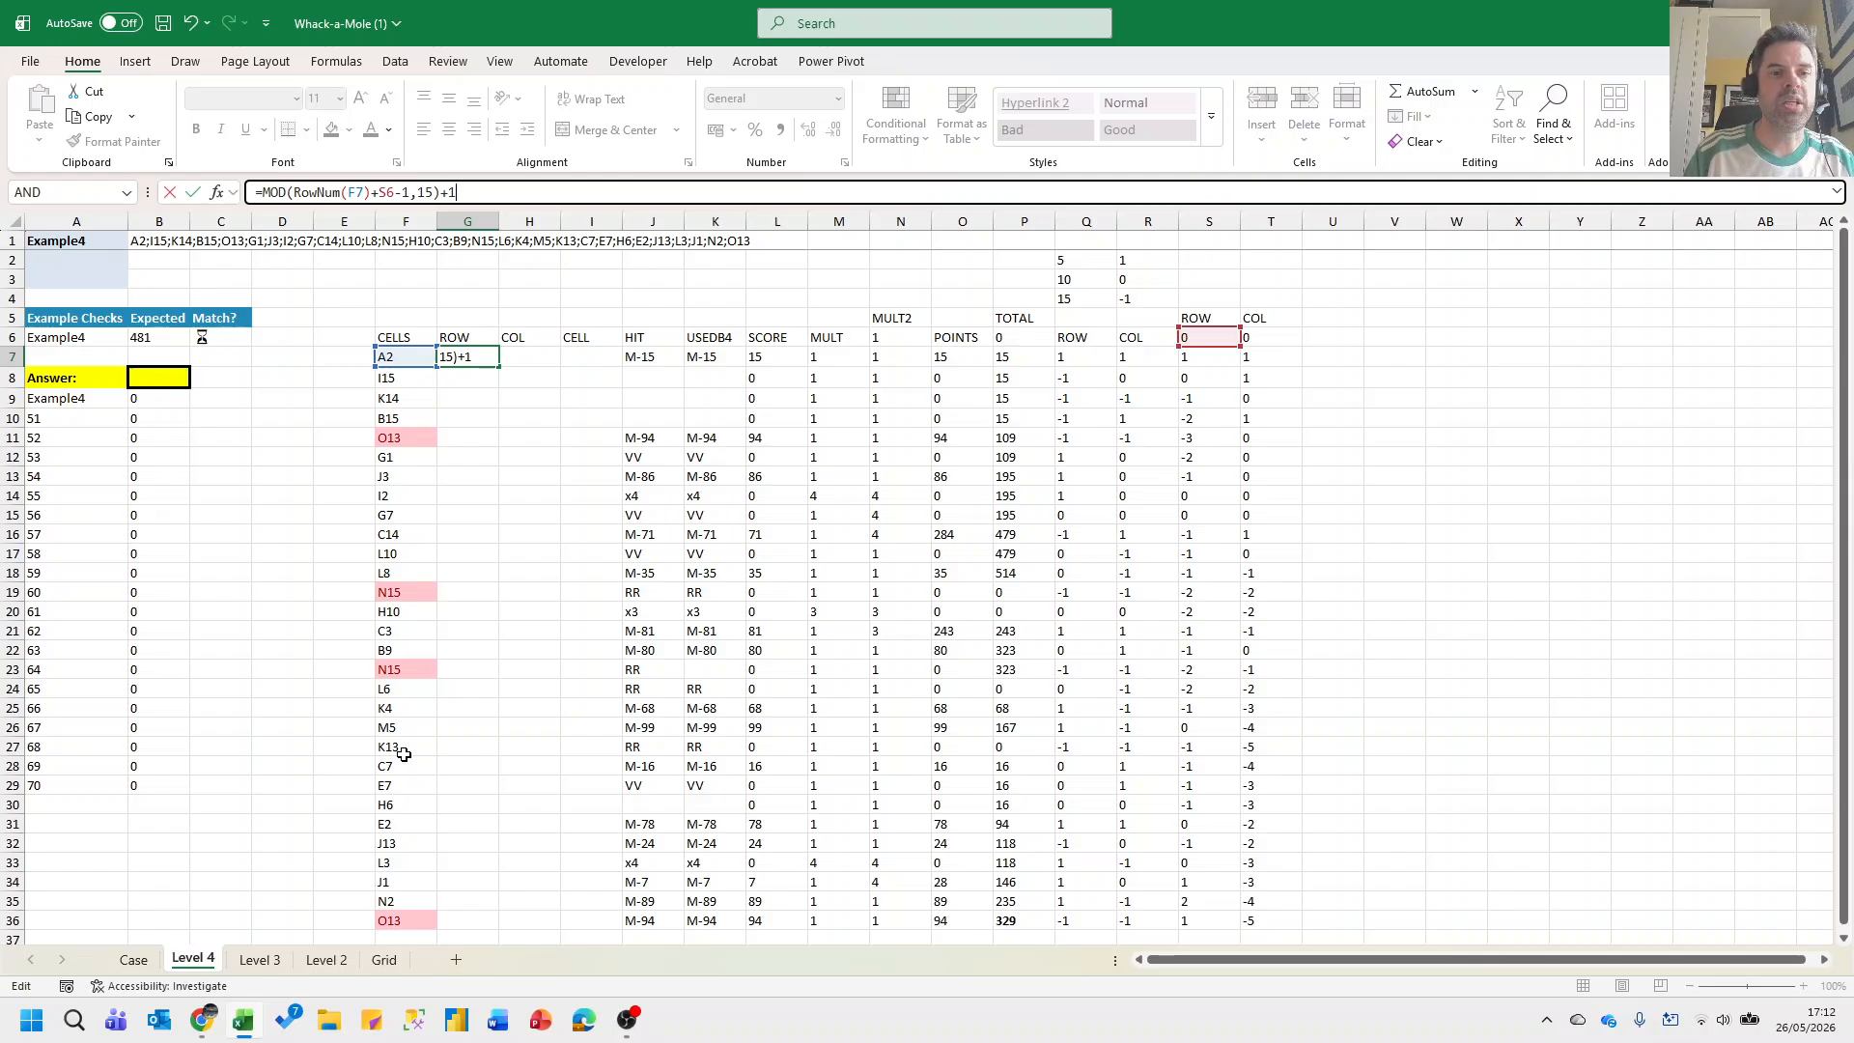
key(ctrl+Return)
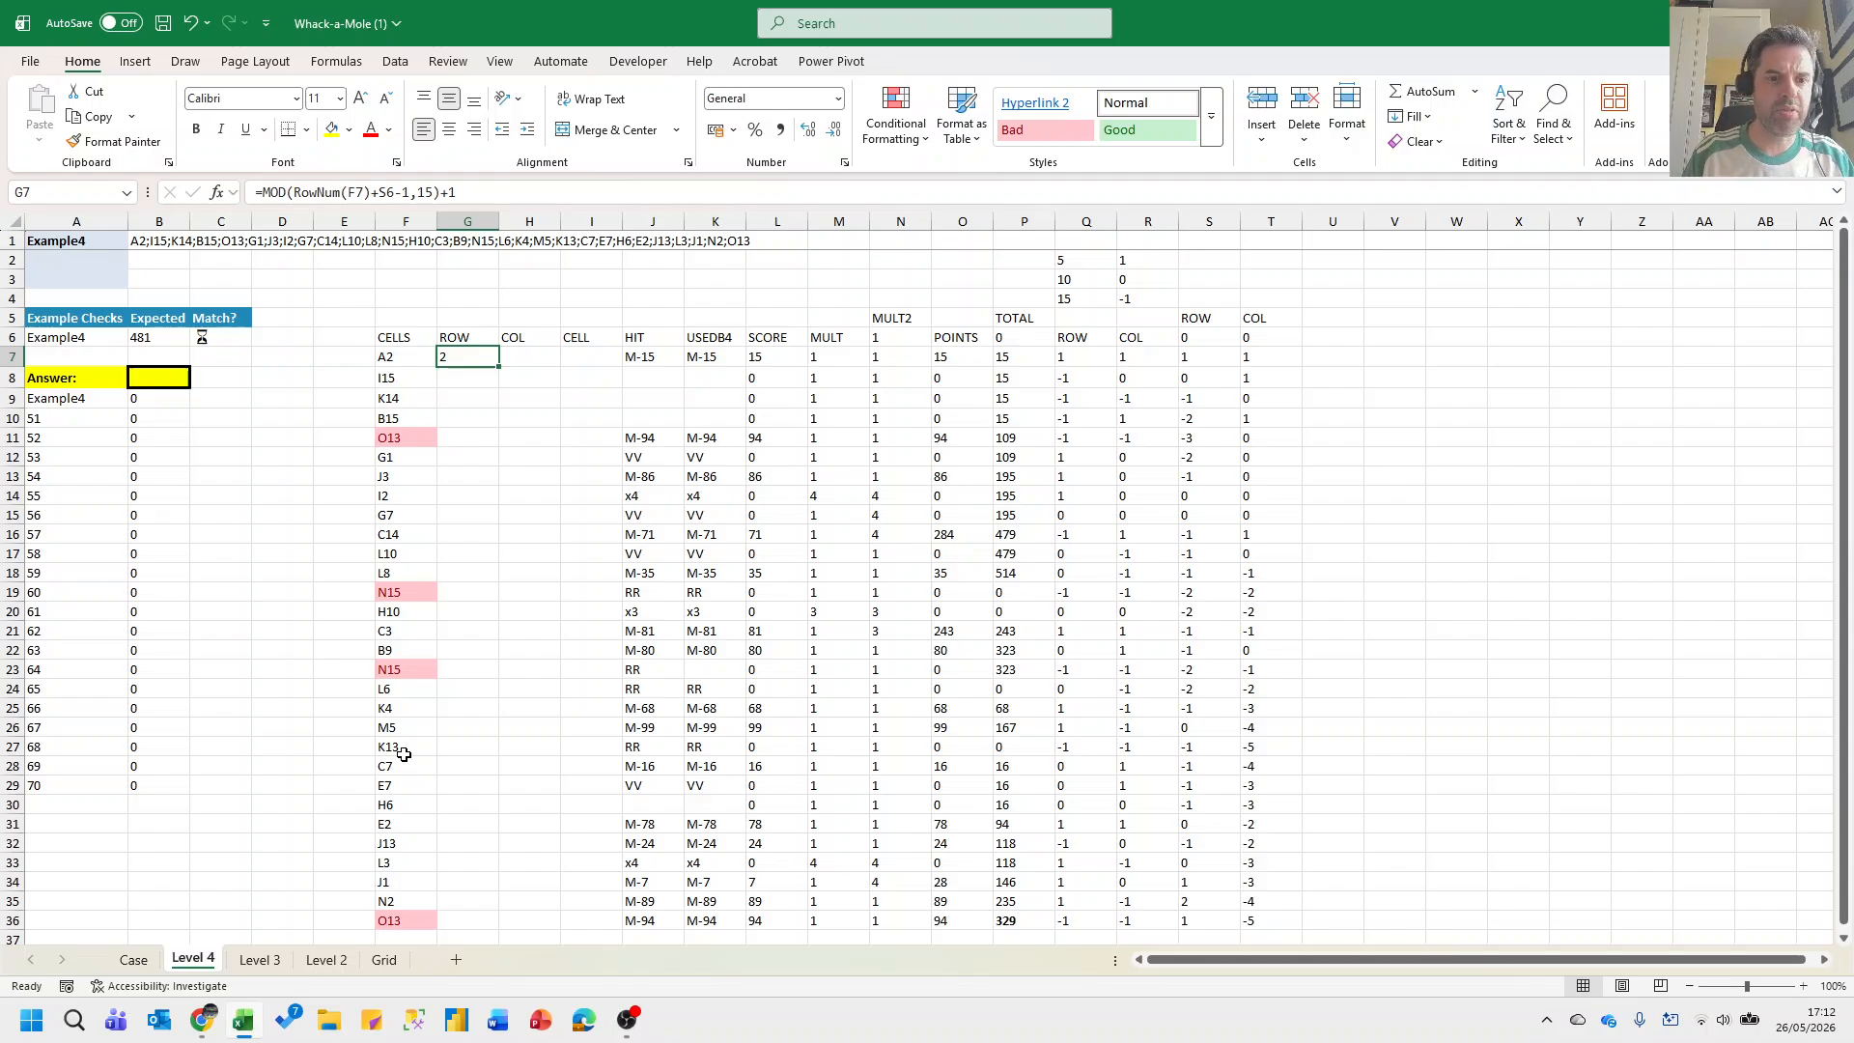
Copy the wrapped row formula from G7 across into H7.
key(shift+Right)
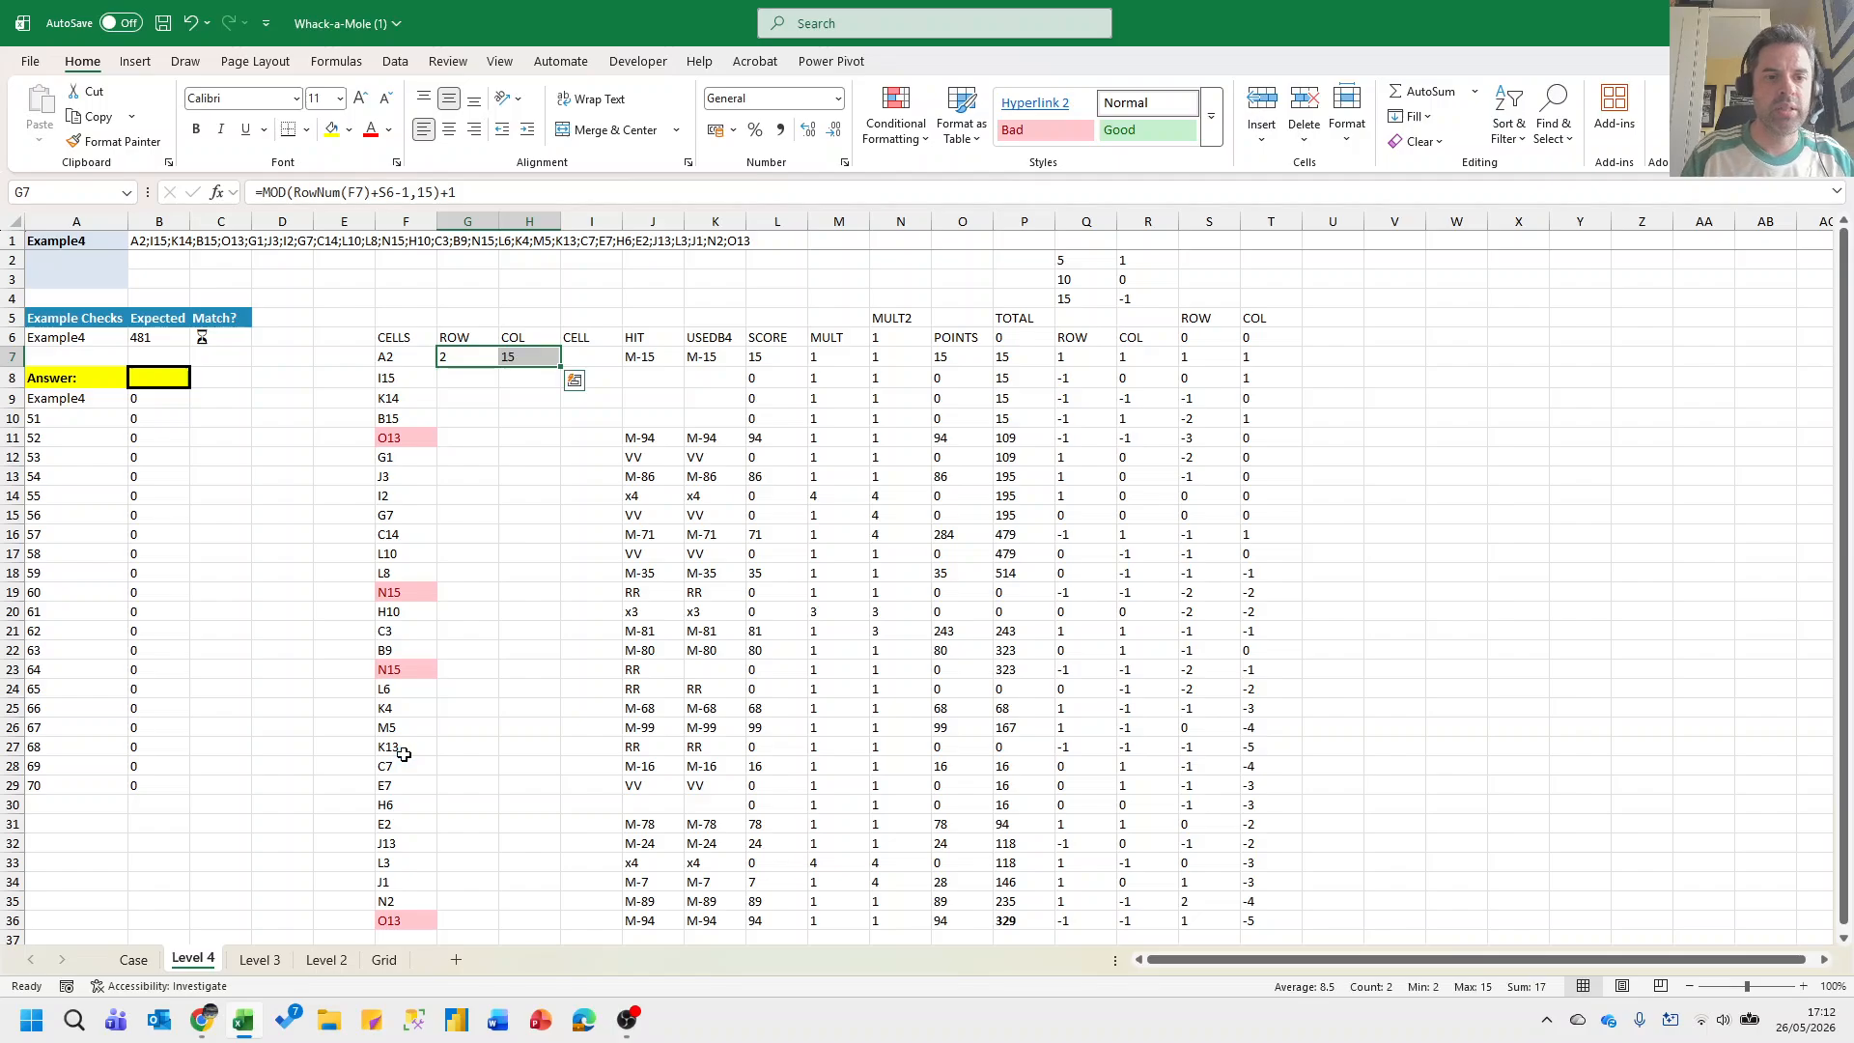
key(ctrl+r)
key(Right)
Change the formula in H7 to use ColNum instead of RowNum, based on the hit address in F7.
key(F2)
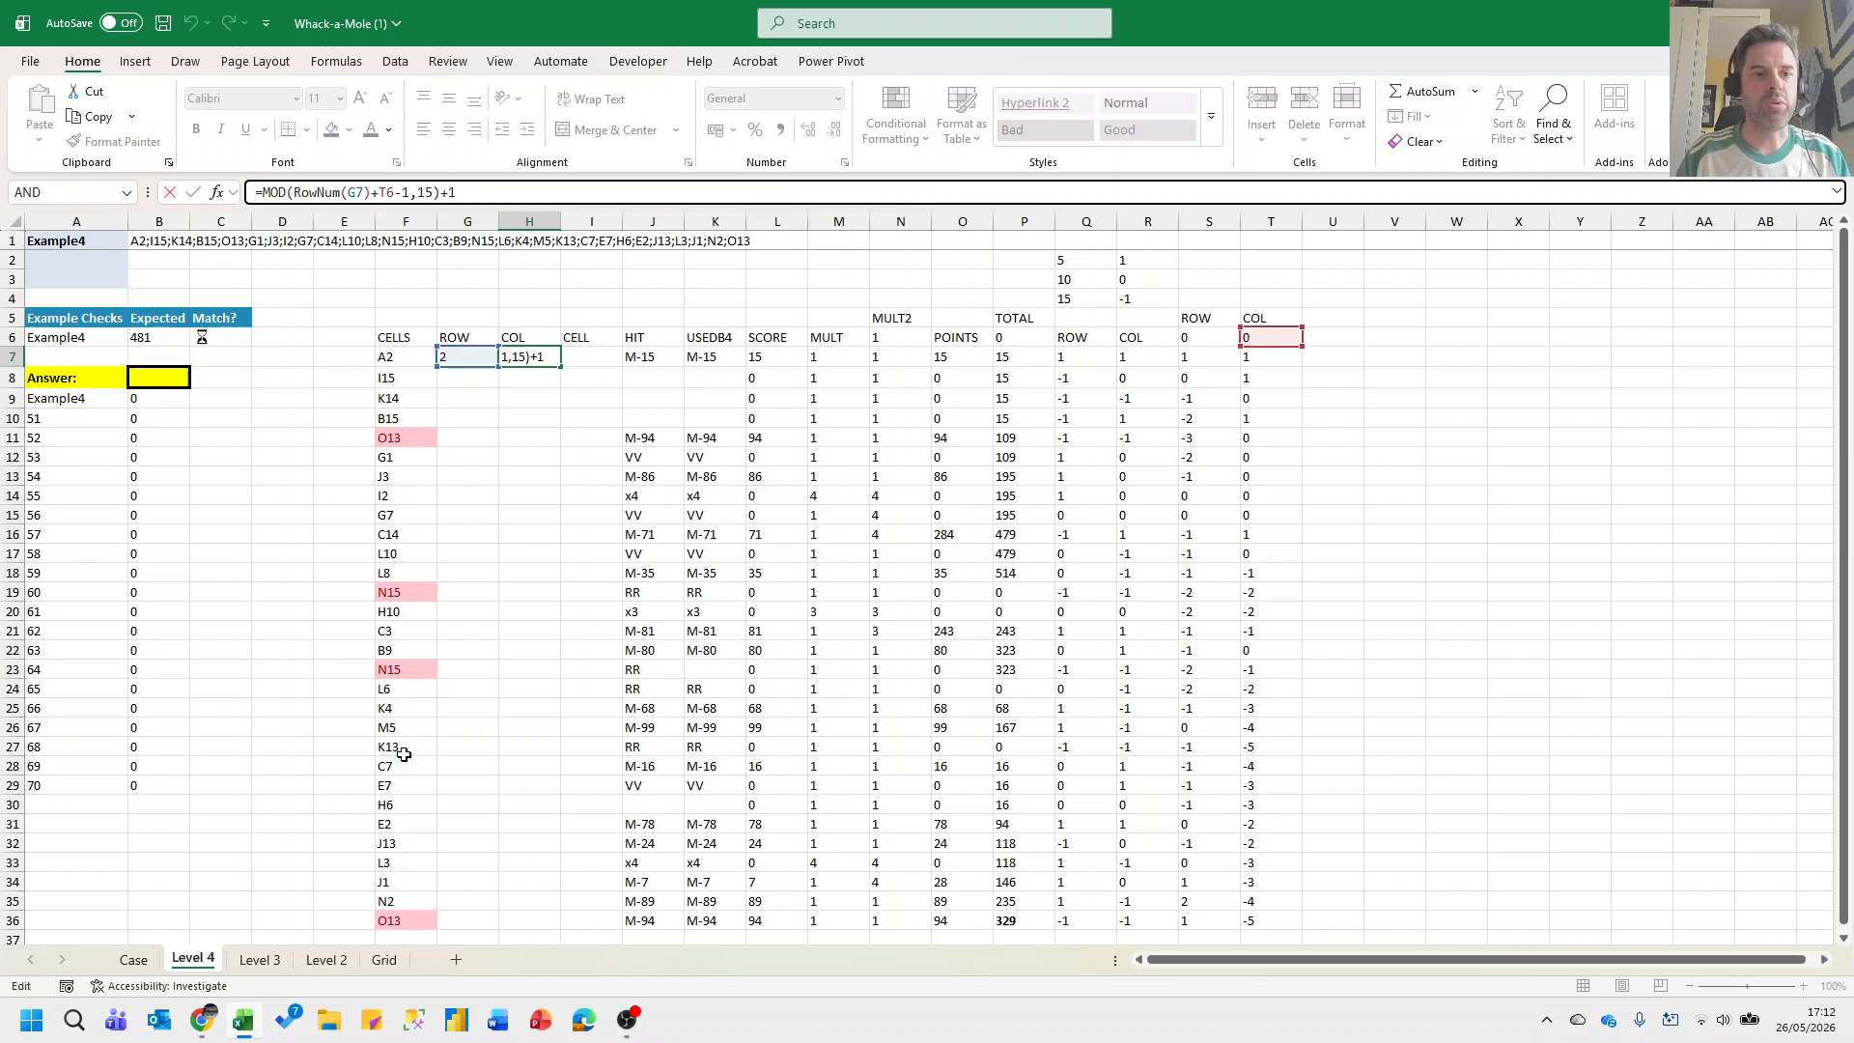
key(Left)
key(Left)
key(Left)
key(Left)
key(Left)
key(Left)
key(Left)
key(Left)
key(Left)
key(Left)
key(Left)
key(Left)
key(Left)
key(Left)
key(Left)
key(Left)
key(Left)
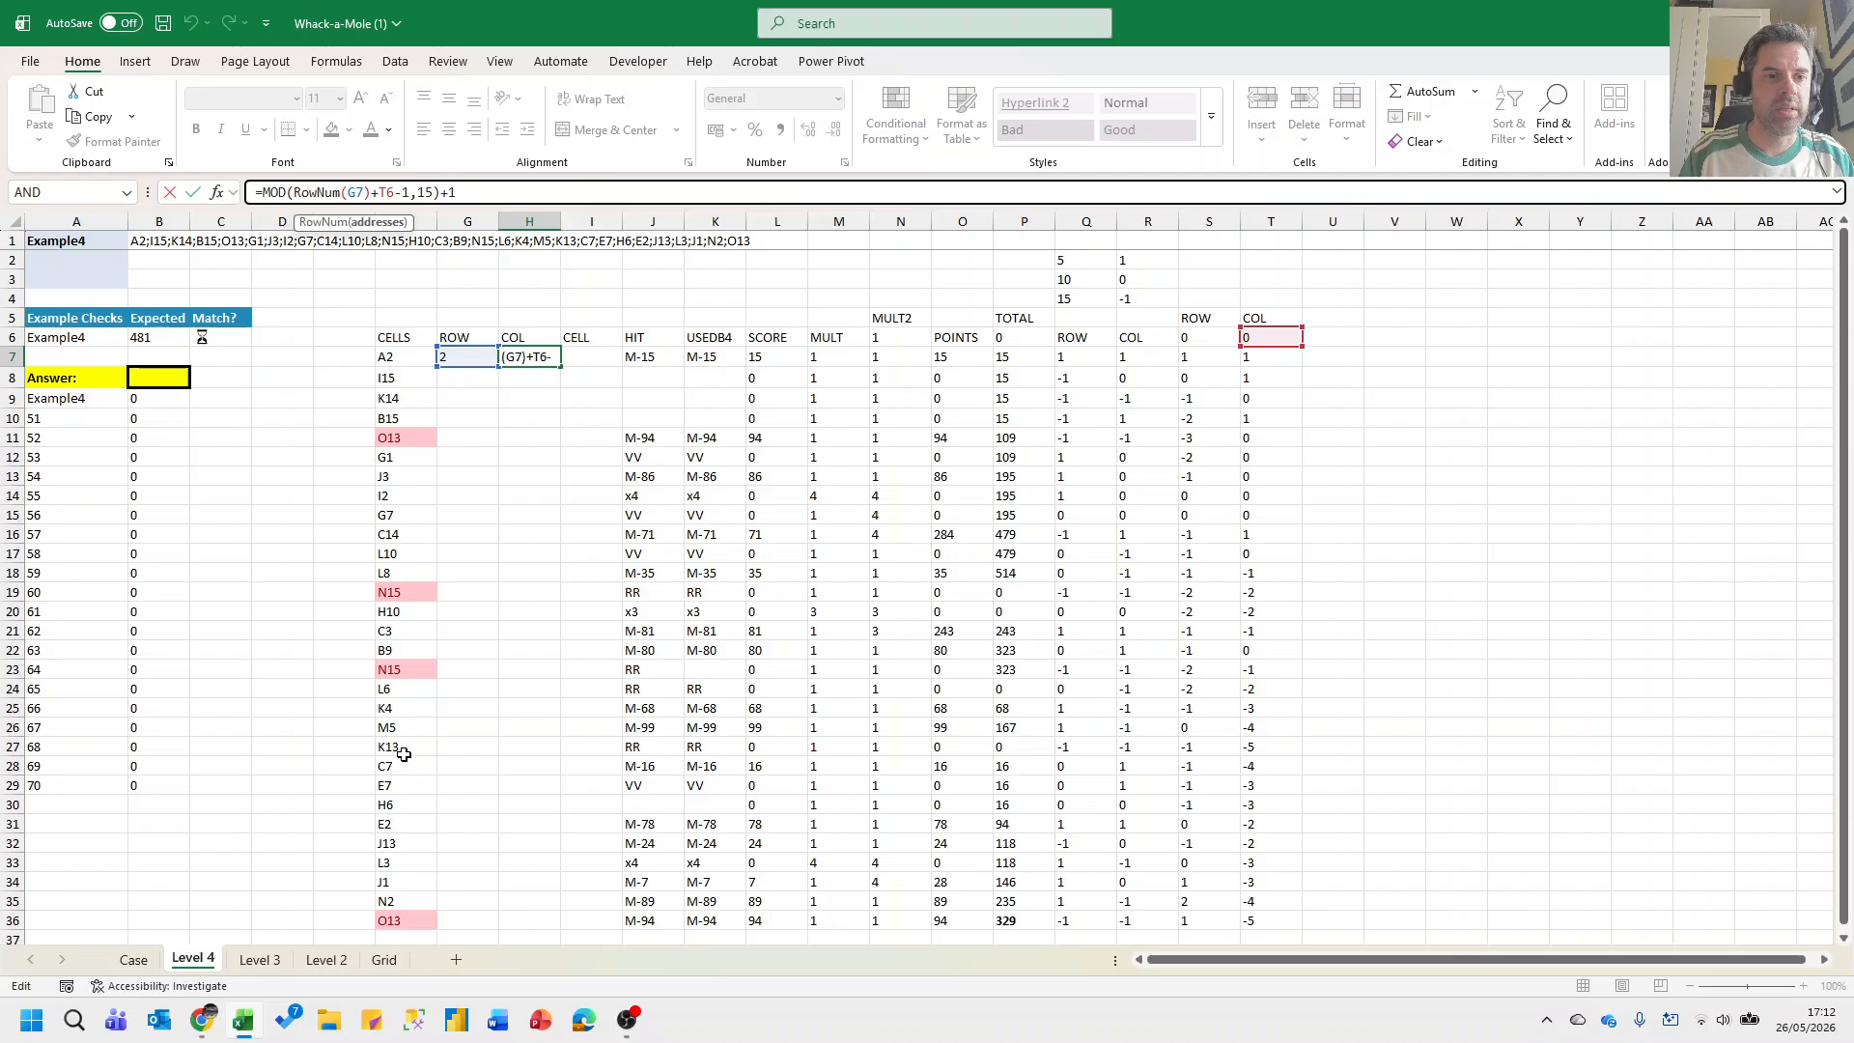
key(BackSpace)
key(BackSpace)
key(BackSpace)
text(COL)
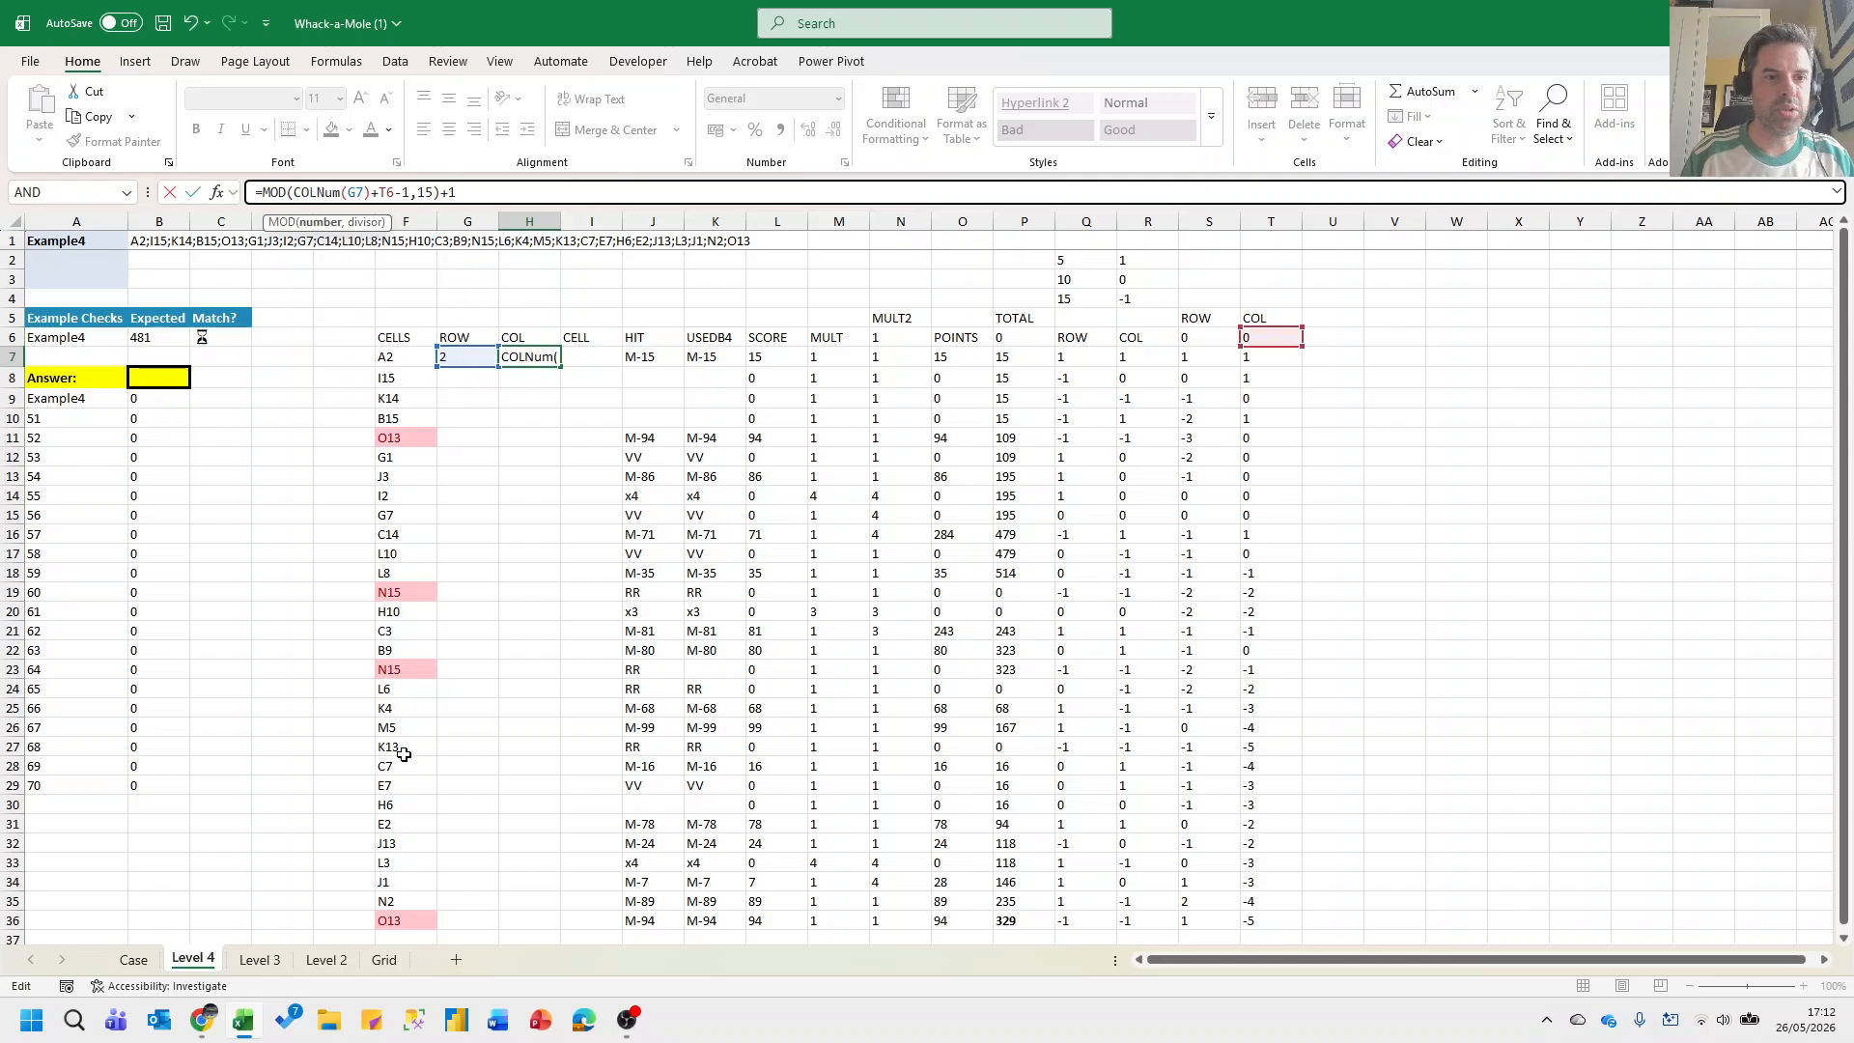
key(Return)
key(Up)
key(Left)
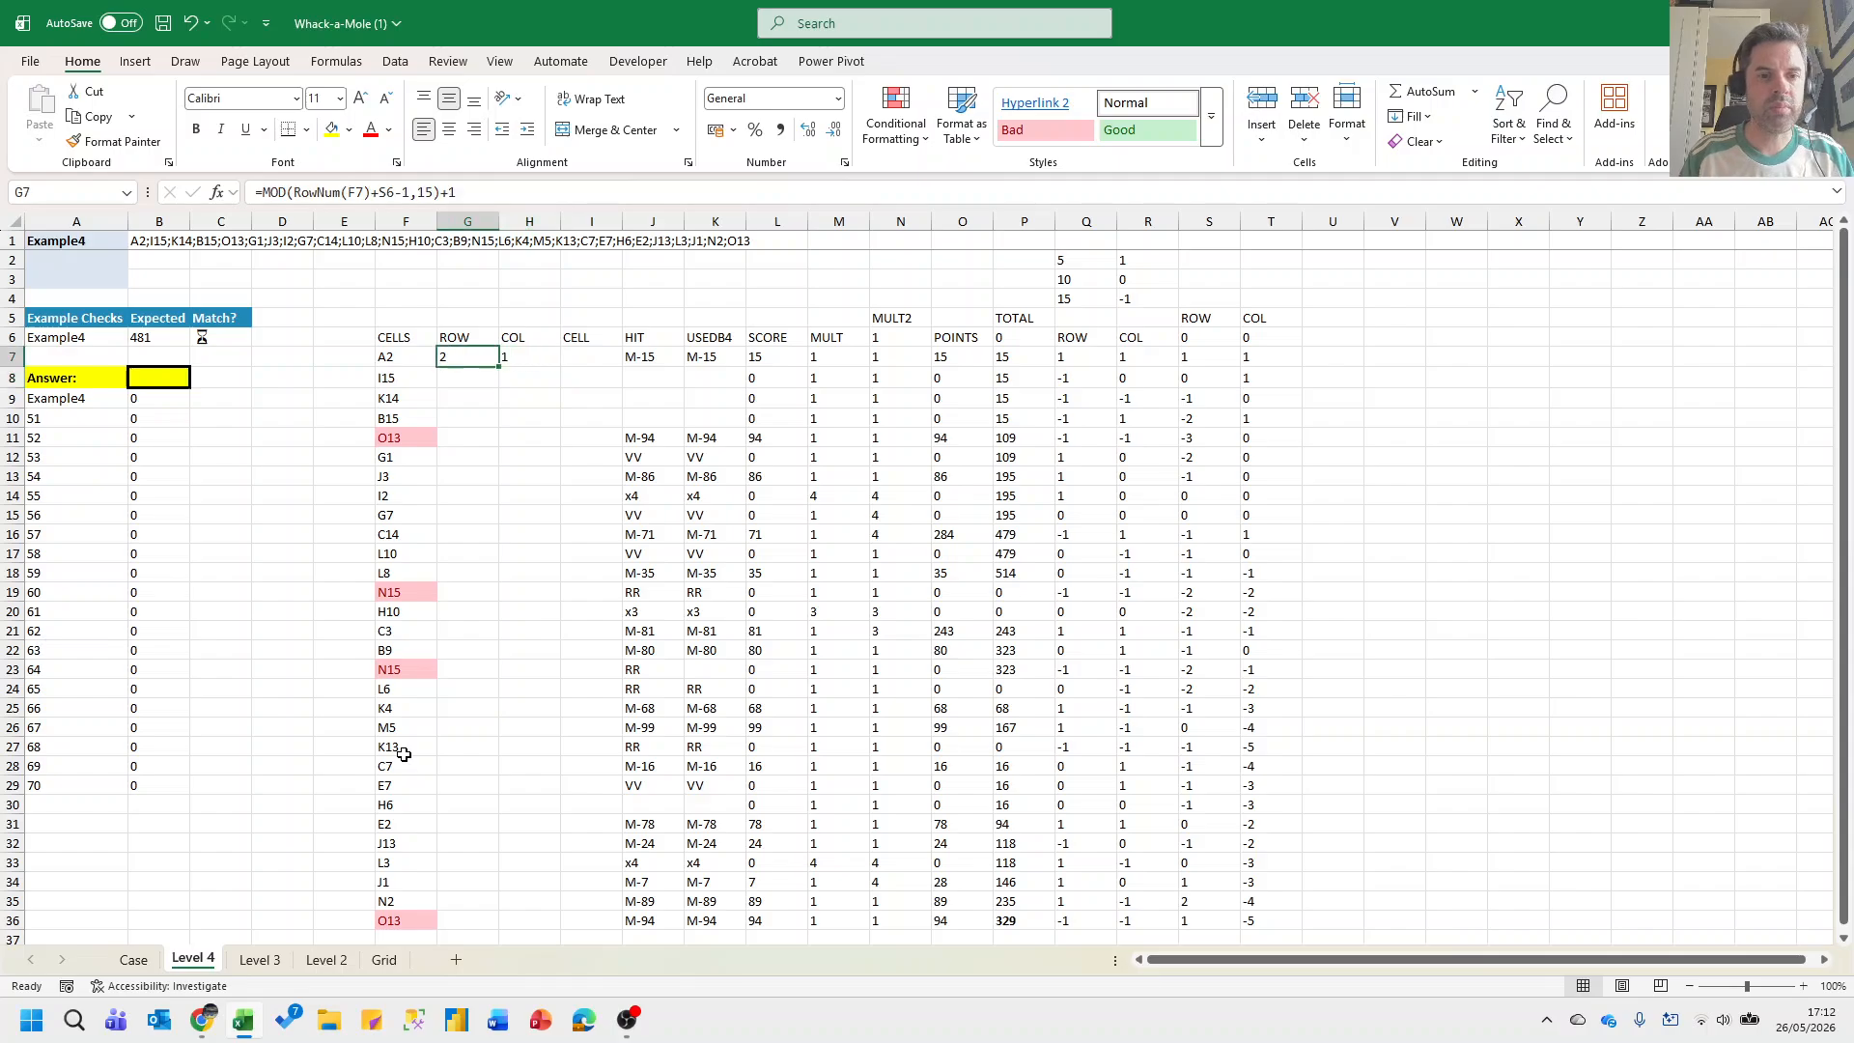
Enter the formula =ADDRESS(G7,H7,4) in I7 to build the shifted cell's relative address.
key(Right)
key(Right)
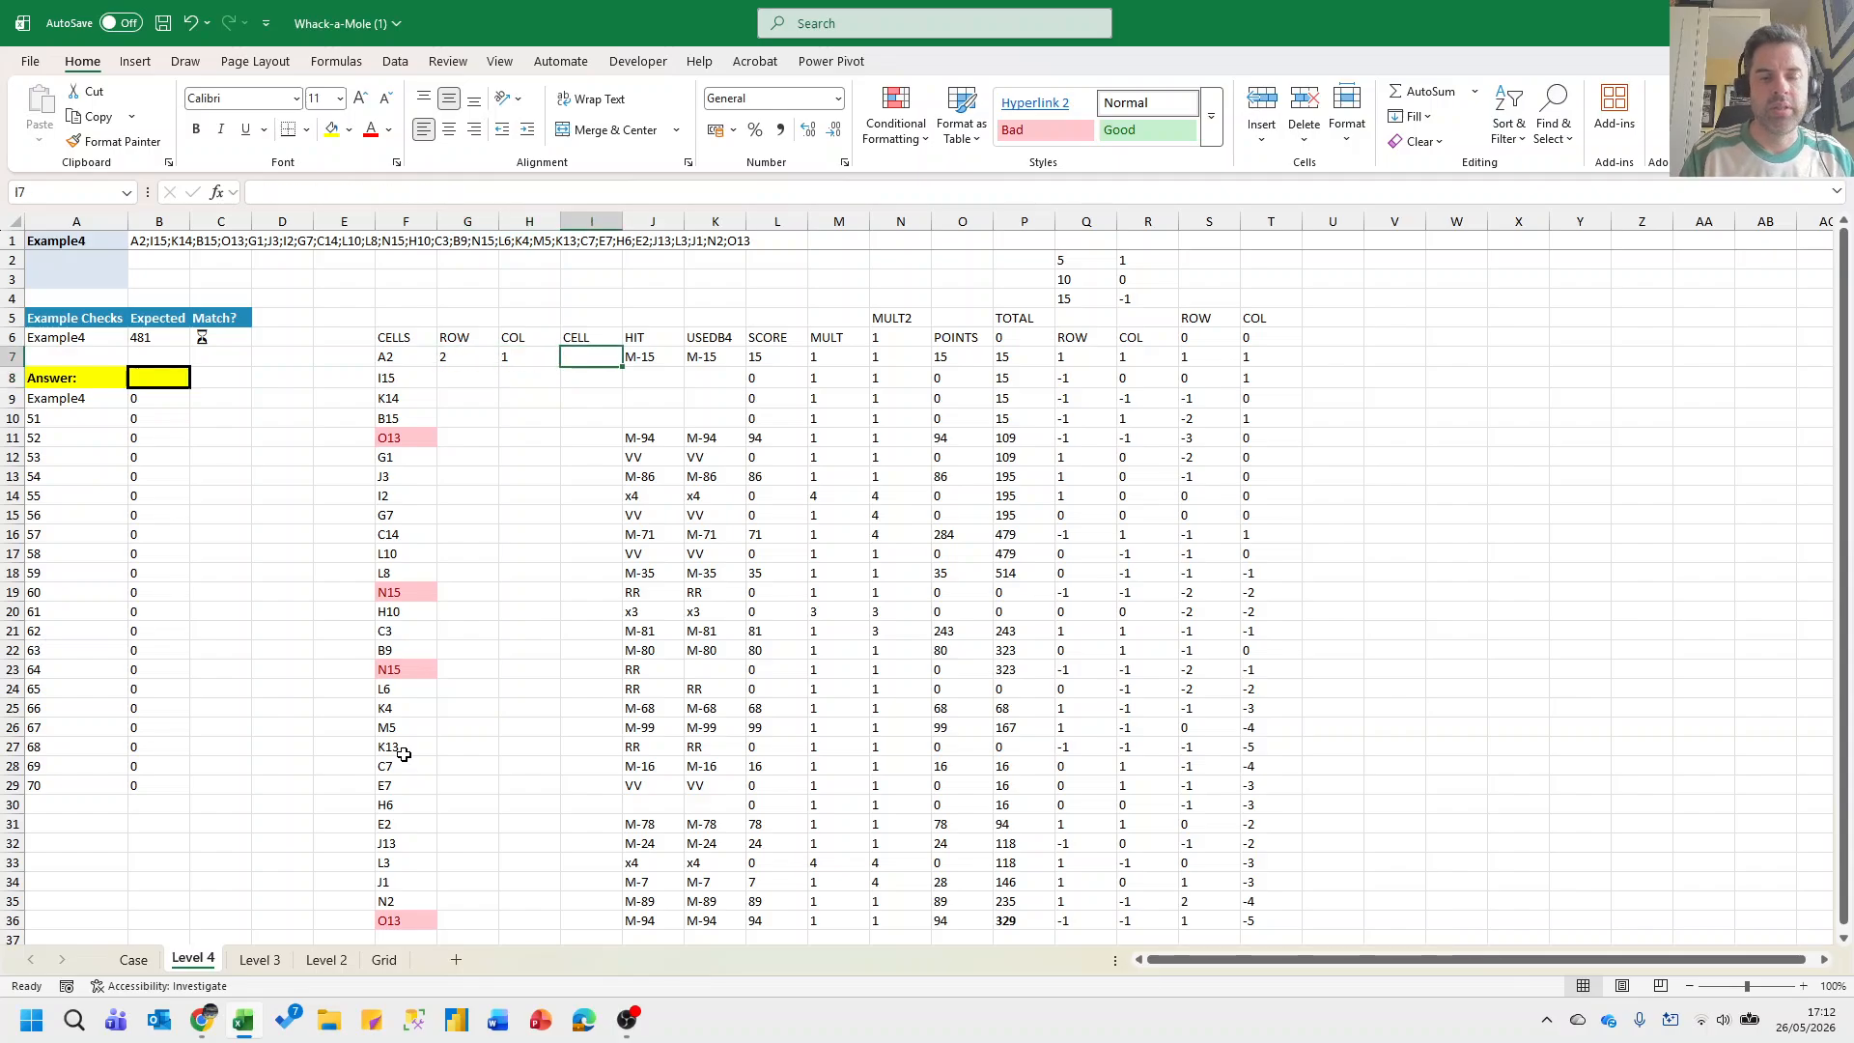
key(Left)
key(Left)
key(Right)
key(Right)
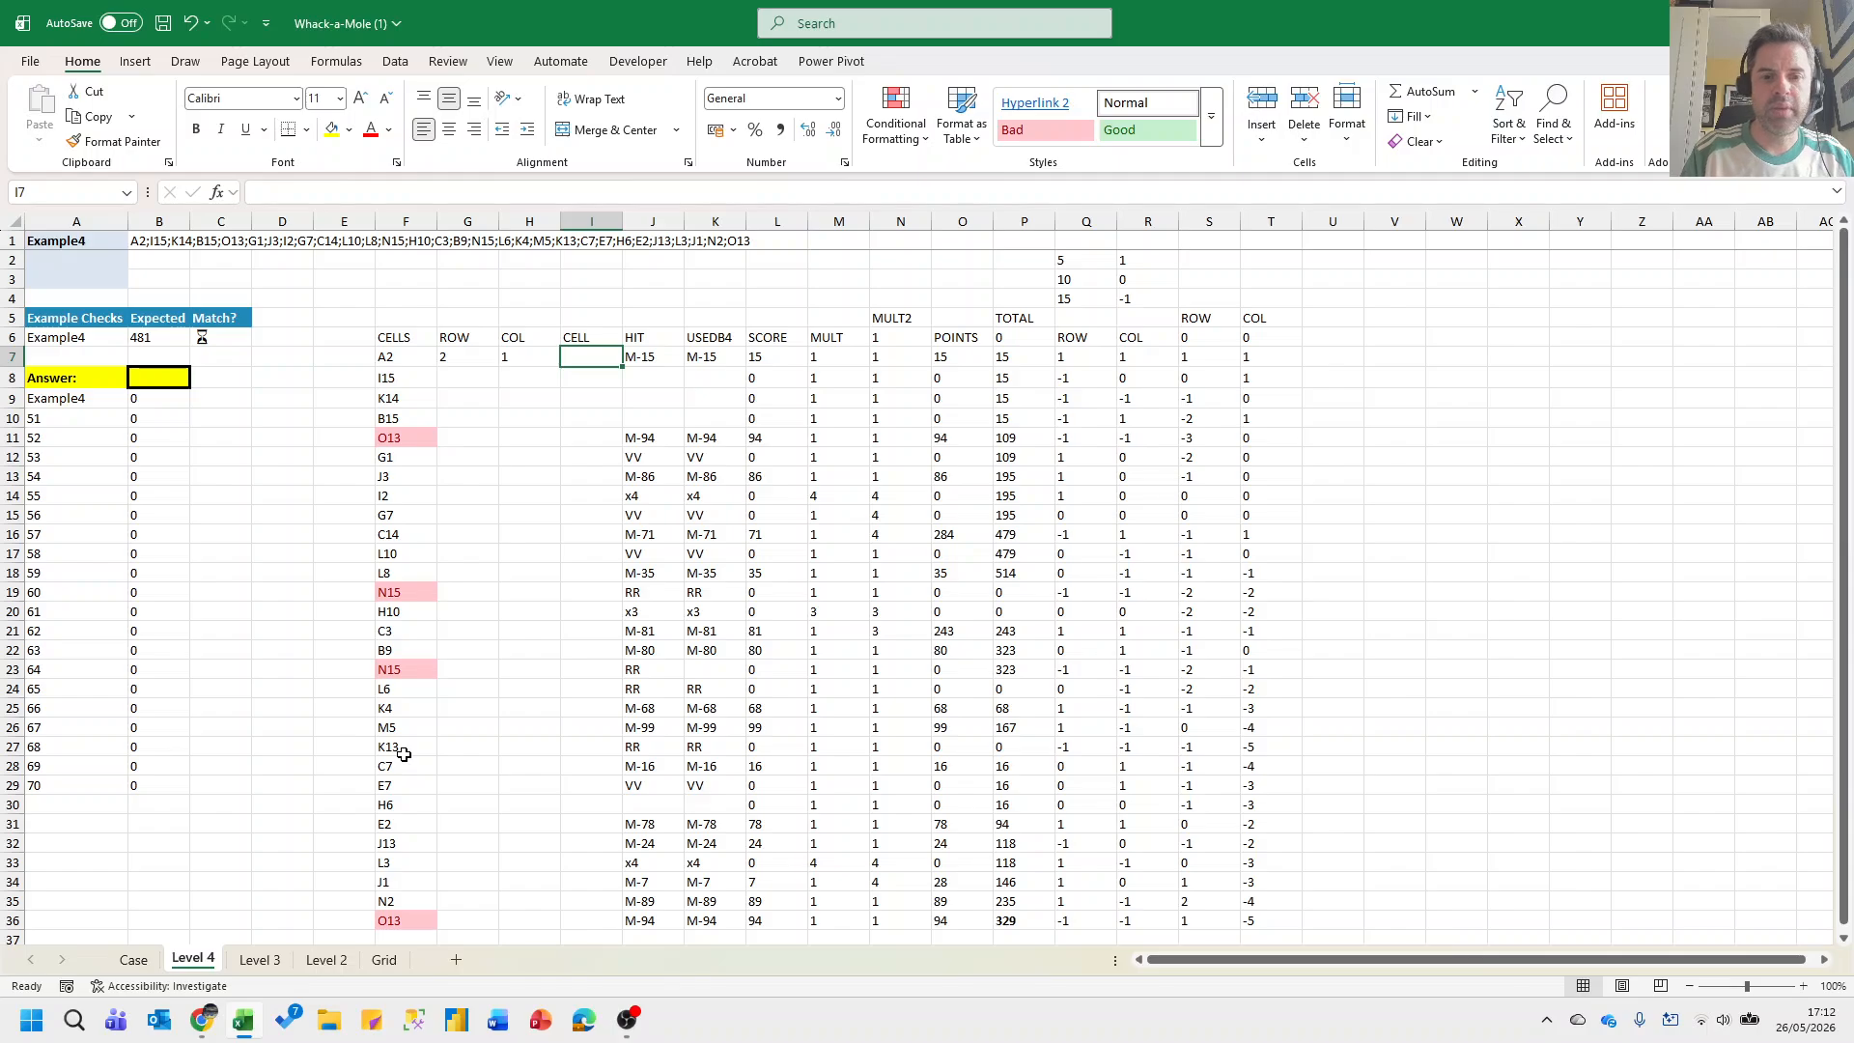
text(=ADDRESS()
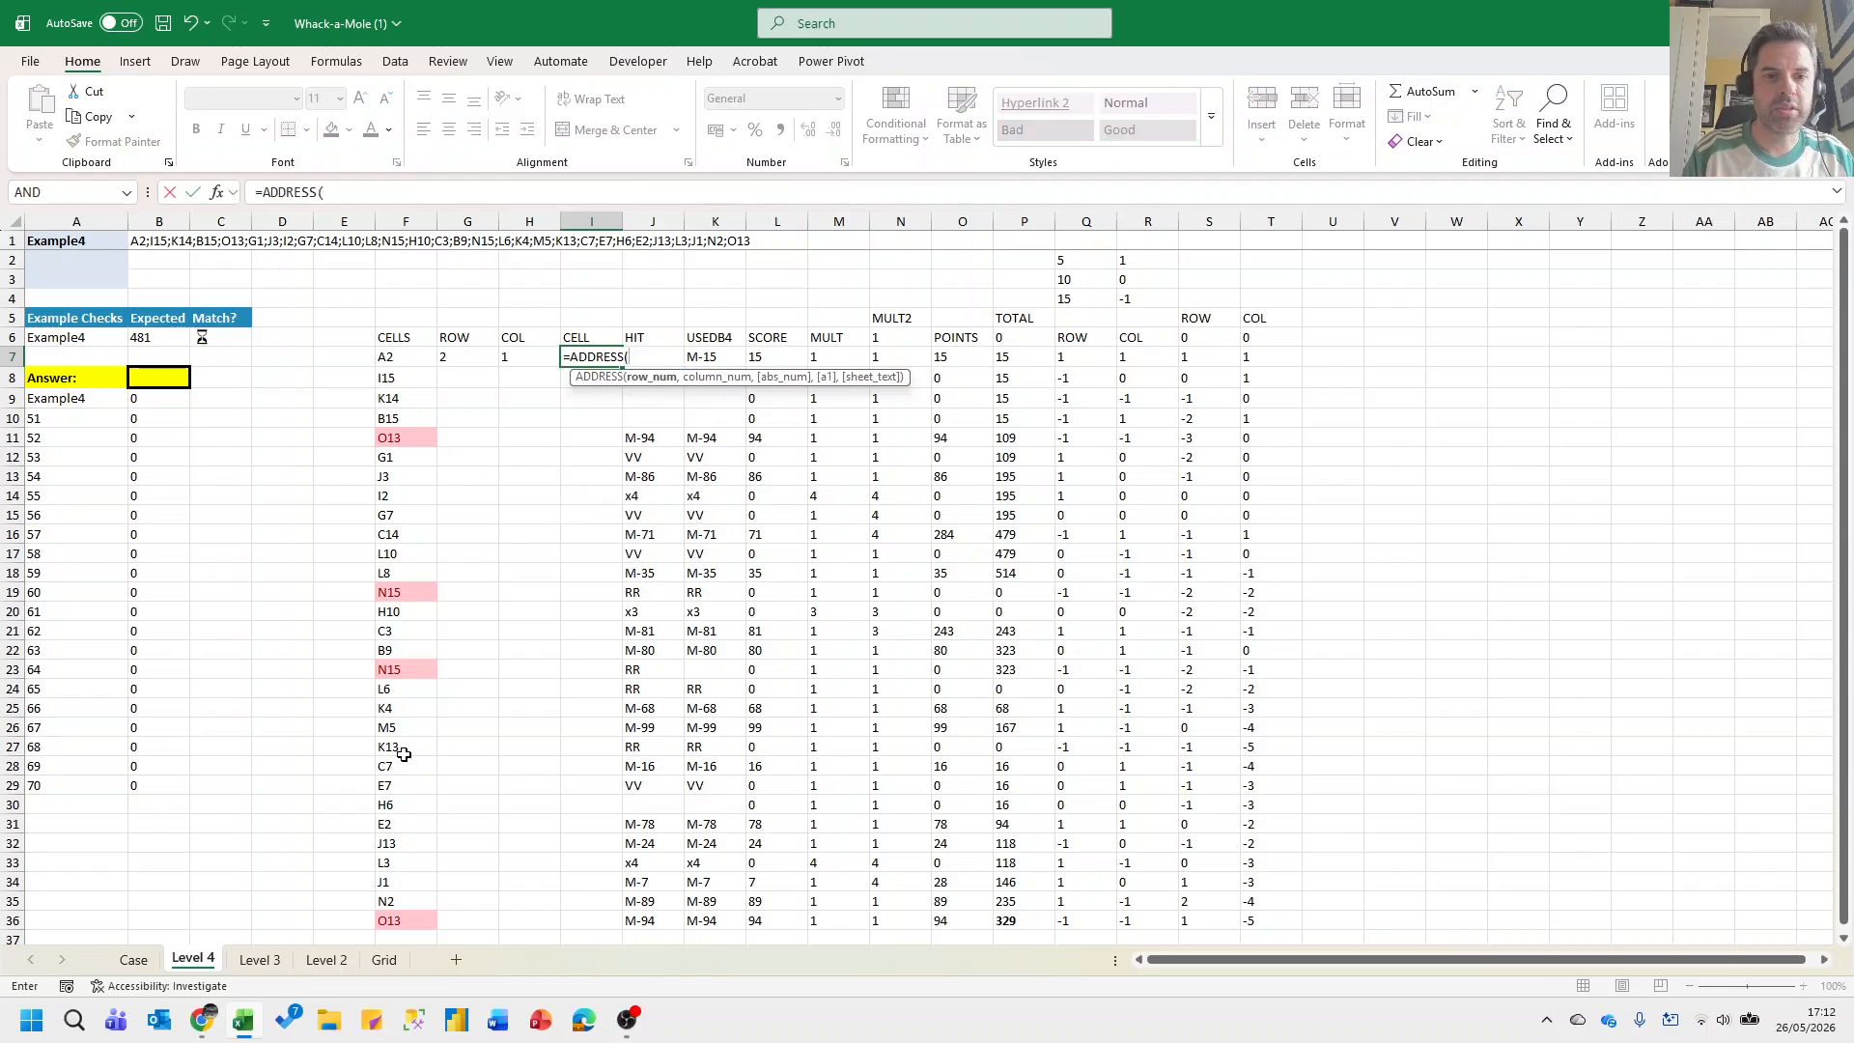
key(Left)
key(Left)
text(,)
key(Left)
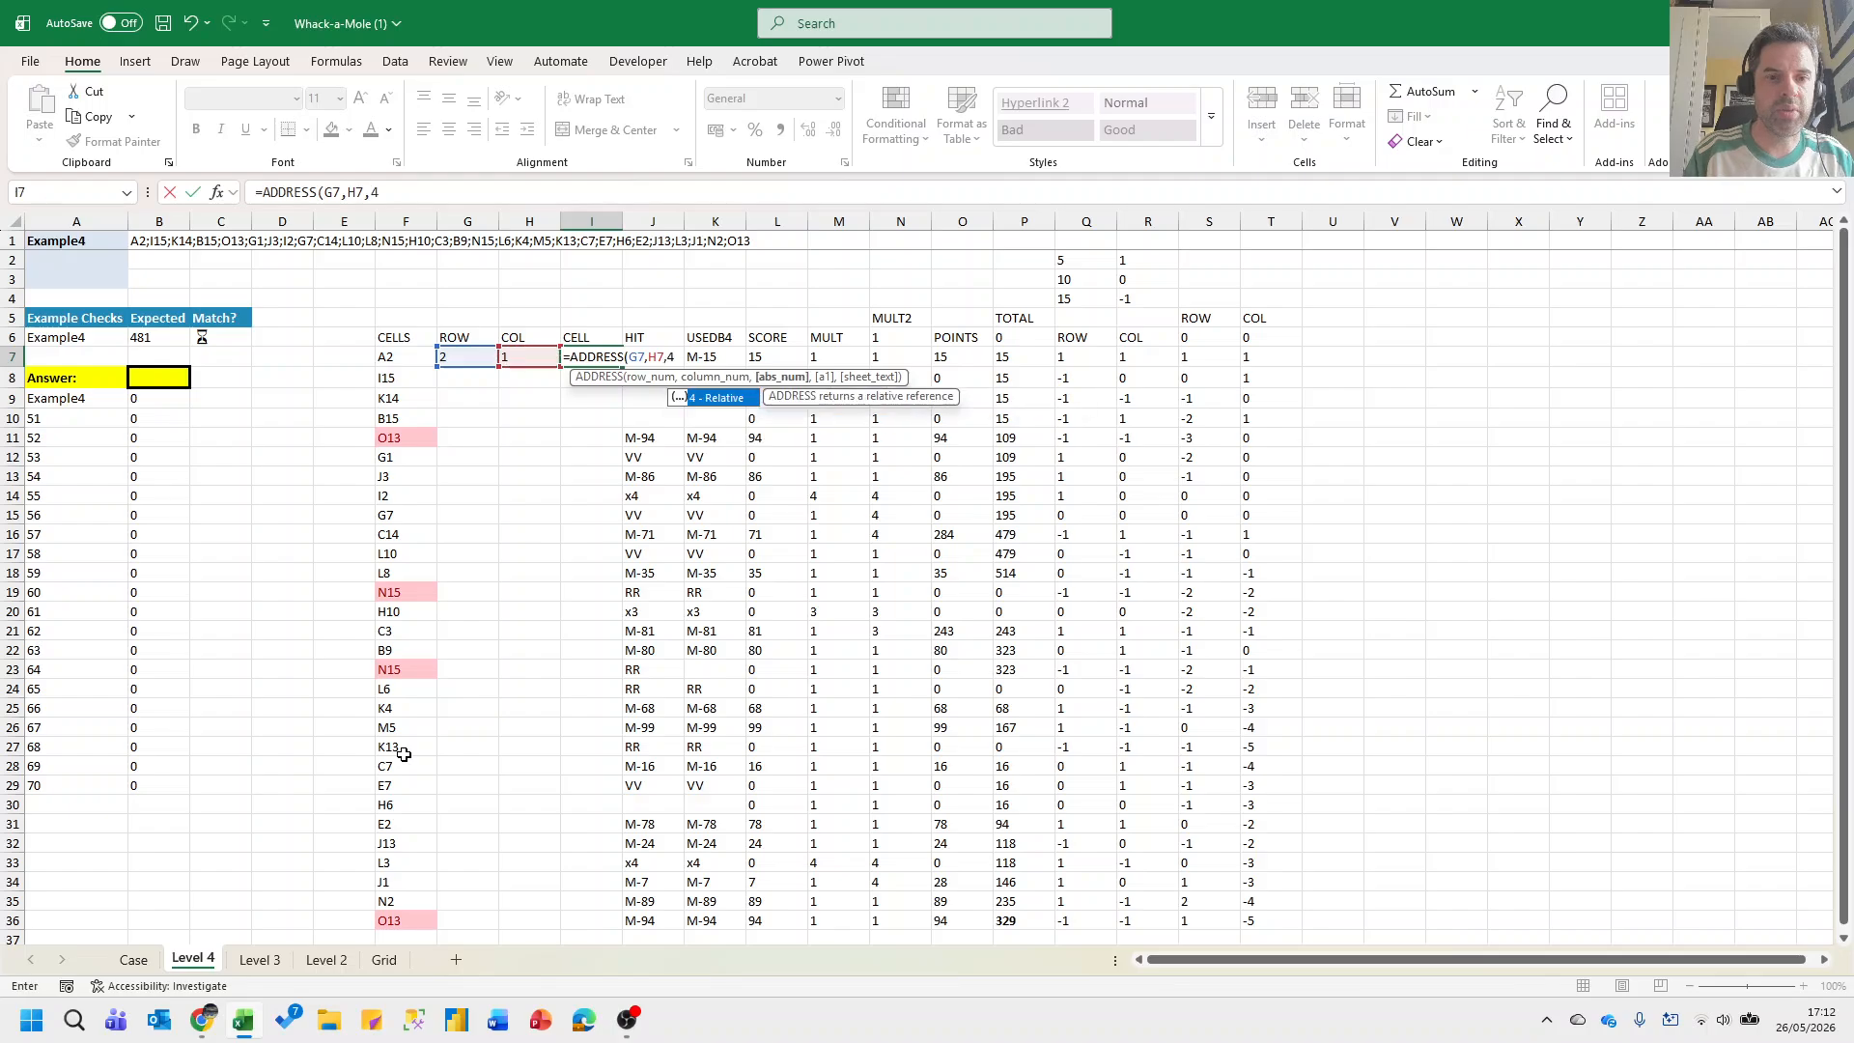
text())
key(Left)
key(Left)
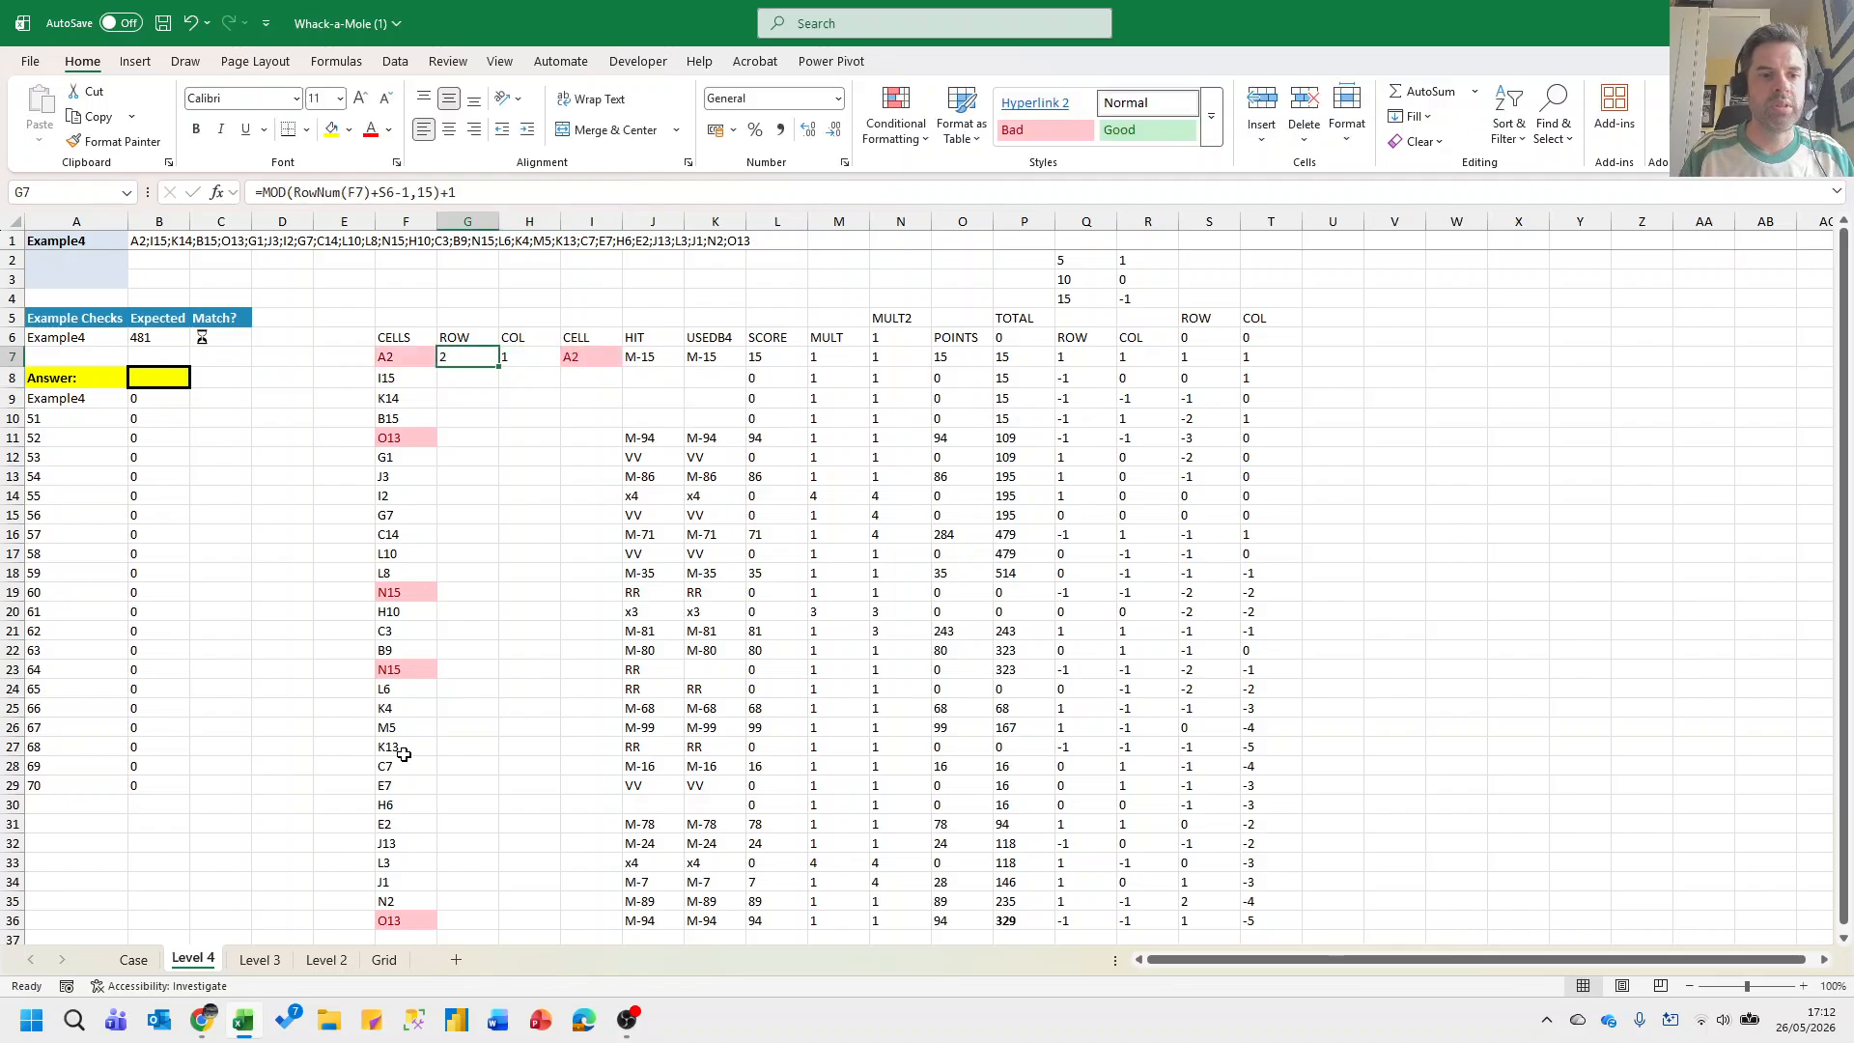
Fill the ROW, COL and CELL formulas in G7:I7 down to row 36.
key(Left)
key(Right)
key(Right)
key(Left)
key(Left)
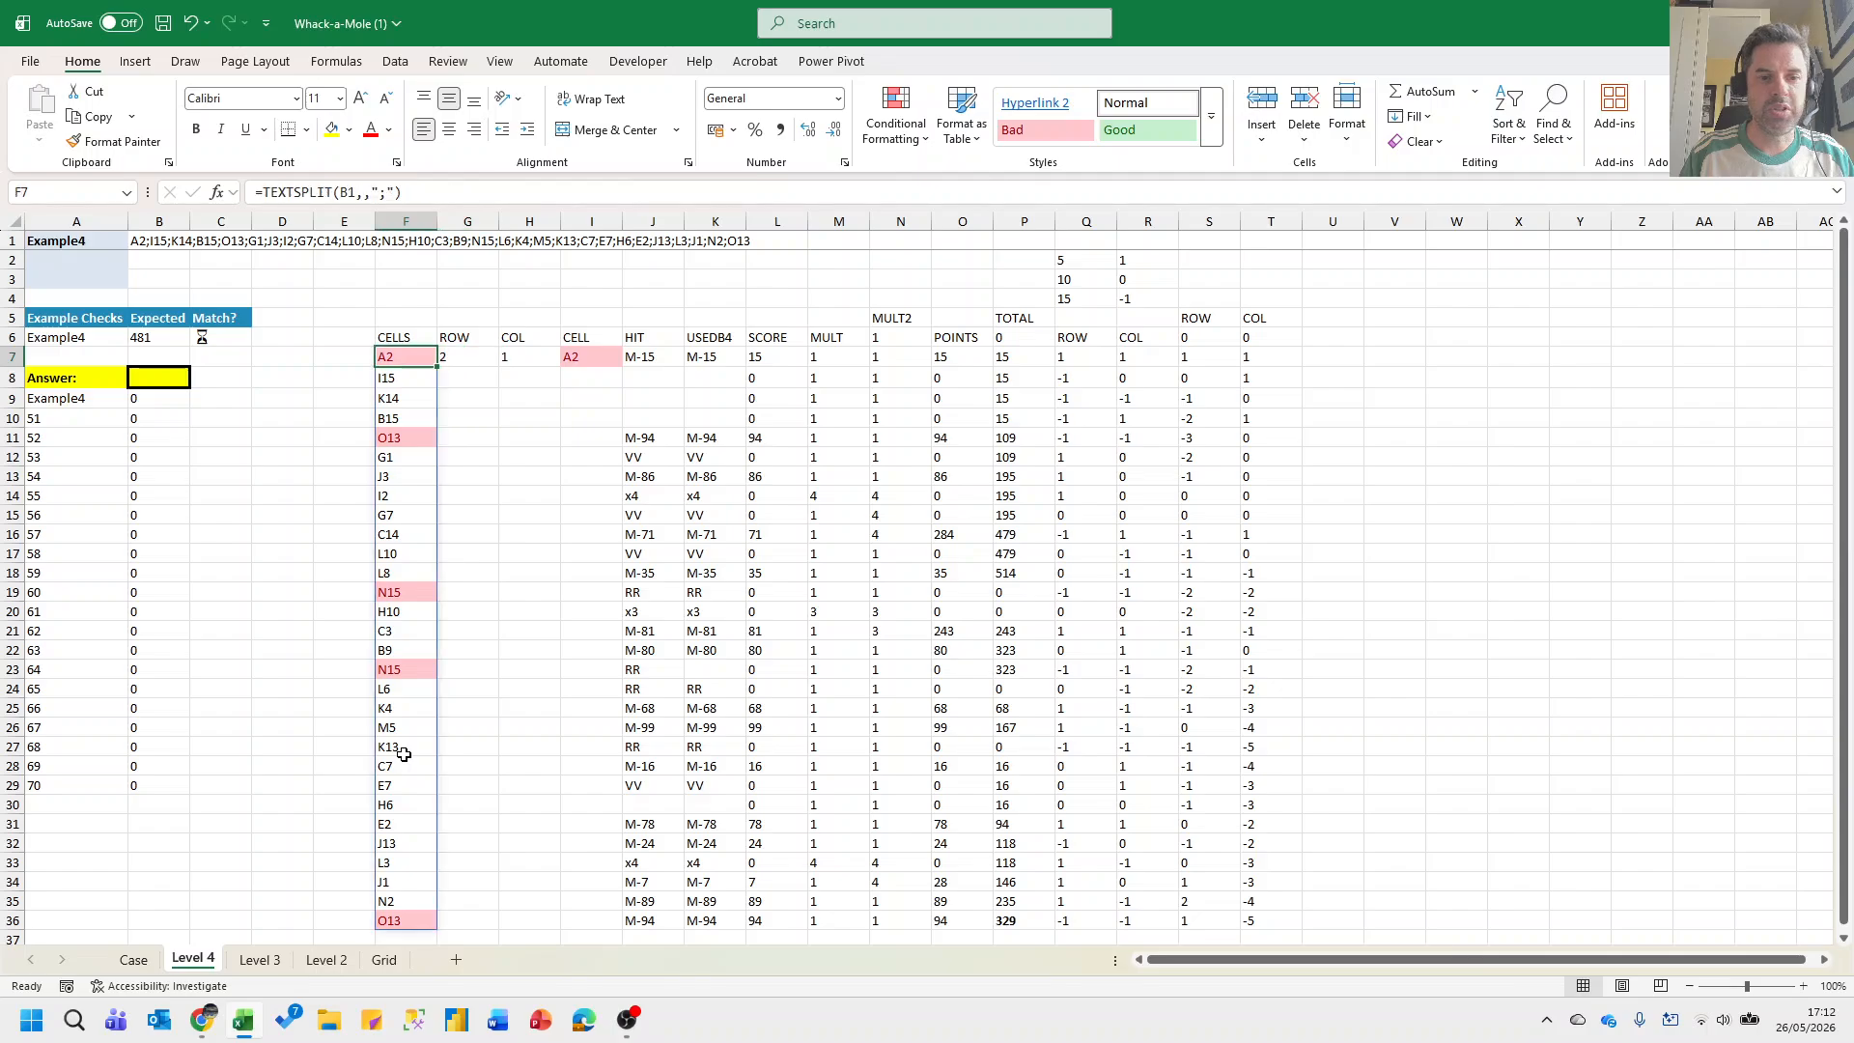
key(ctrl+Down)
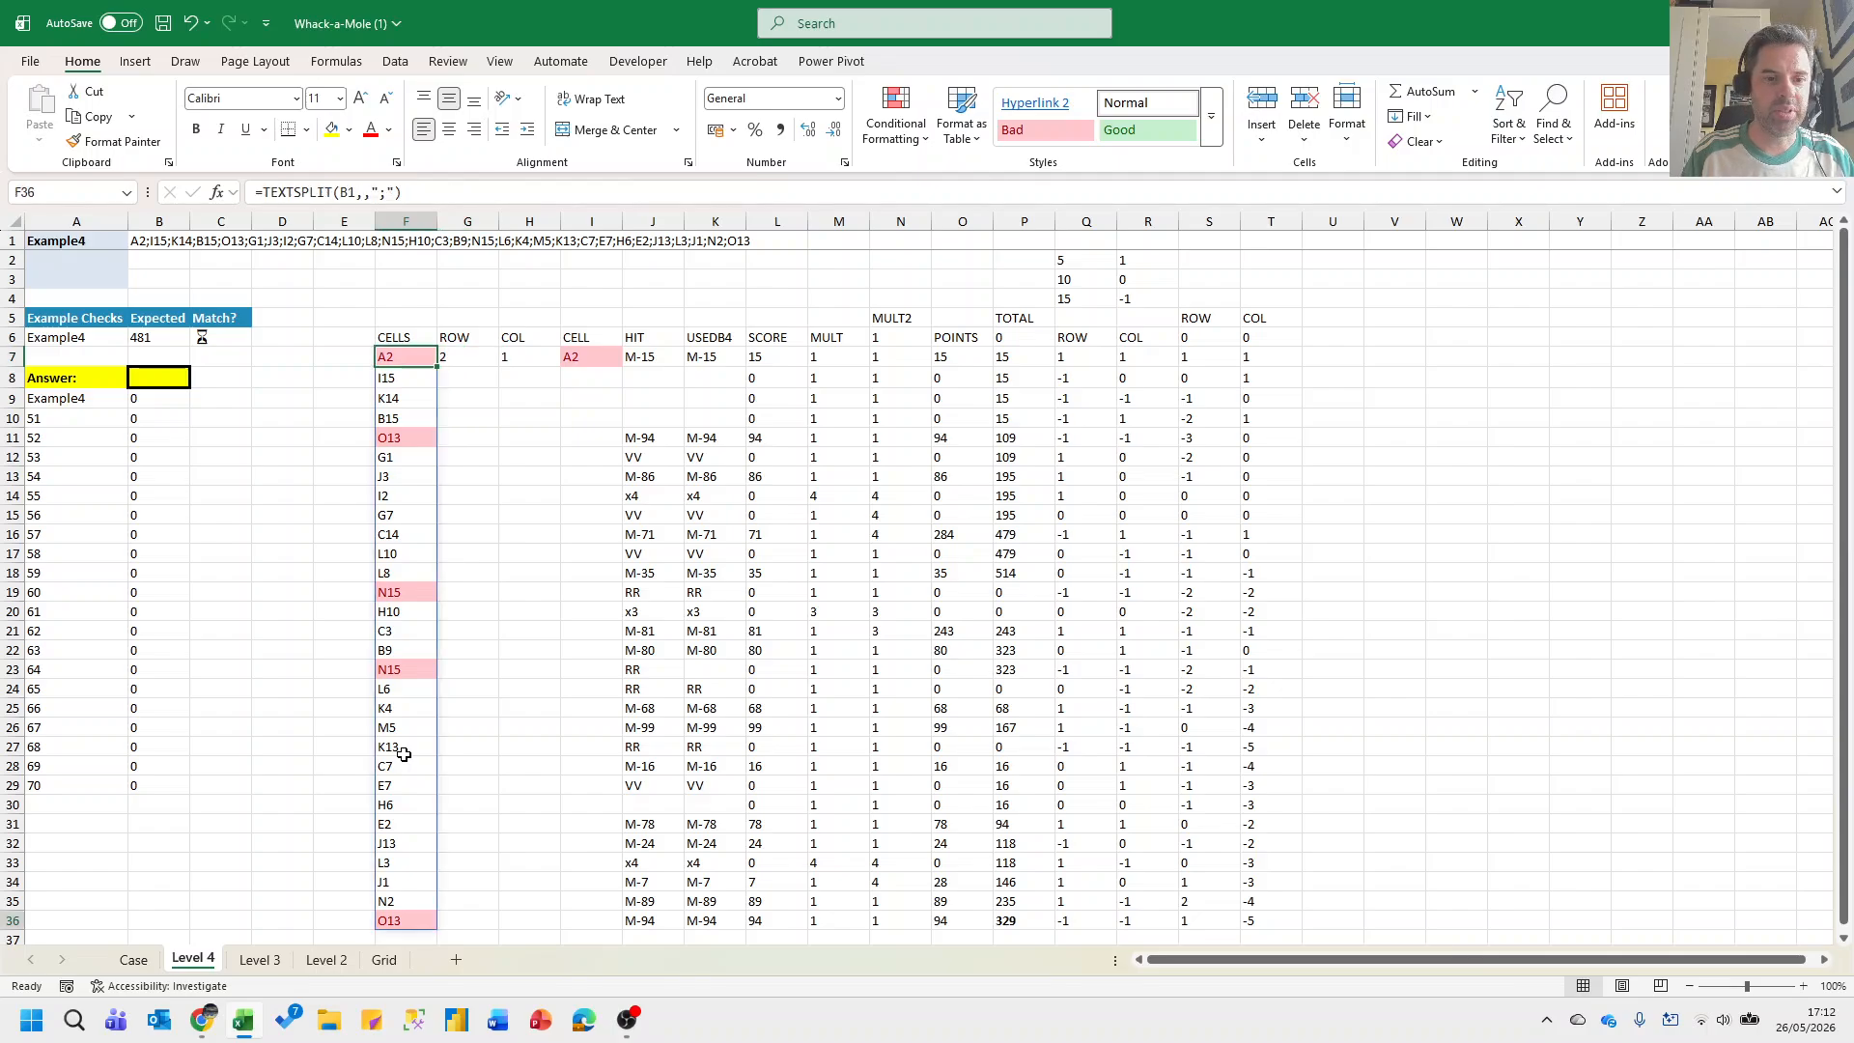
key(shift+Right)
key(shift+Left)
key(Right)
key(shift+Right)
key(shift+Right)
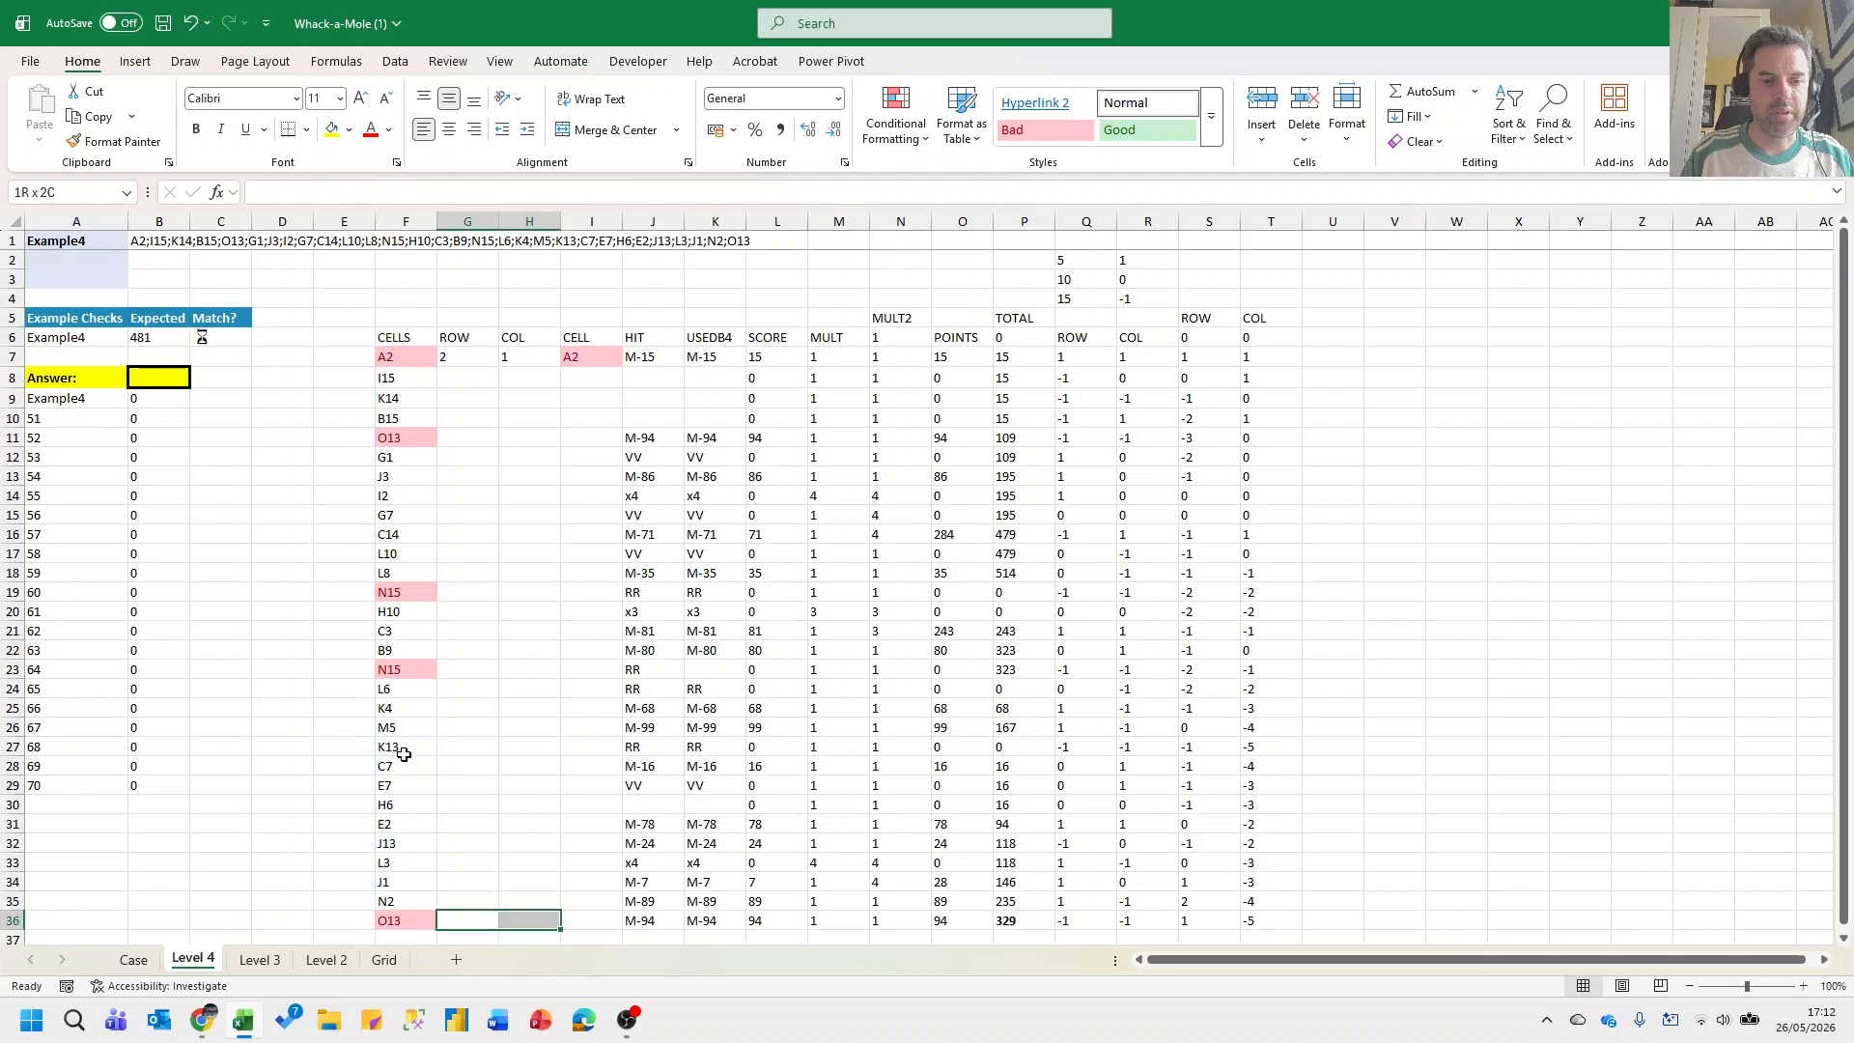
key(ctrl+shift+Up)
key(ctrl+d)
key(Down)
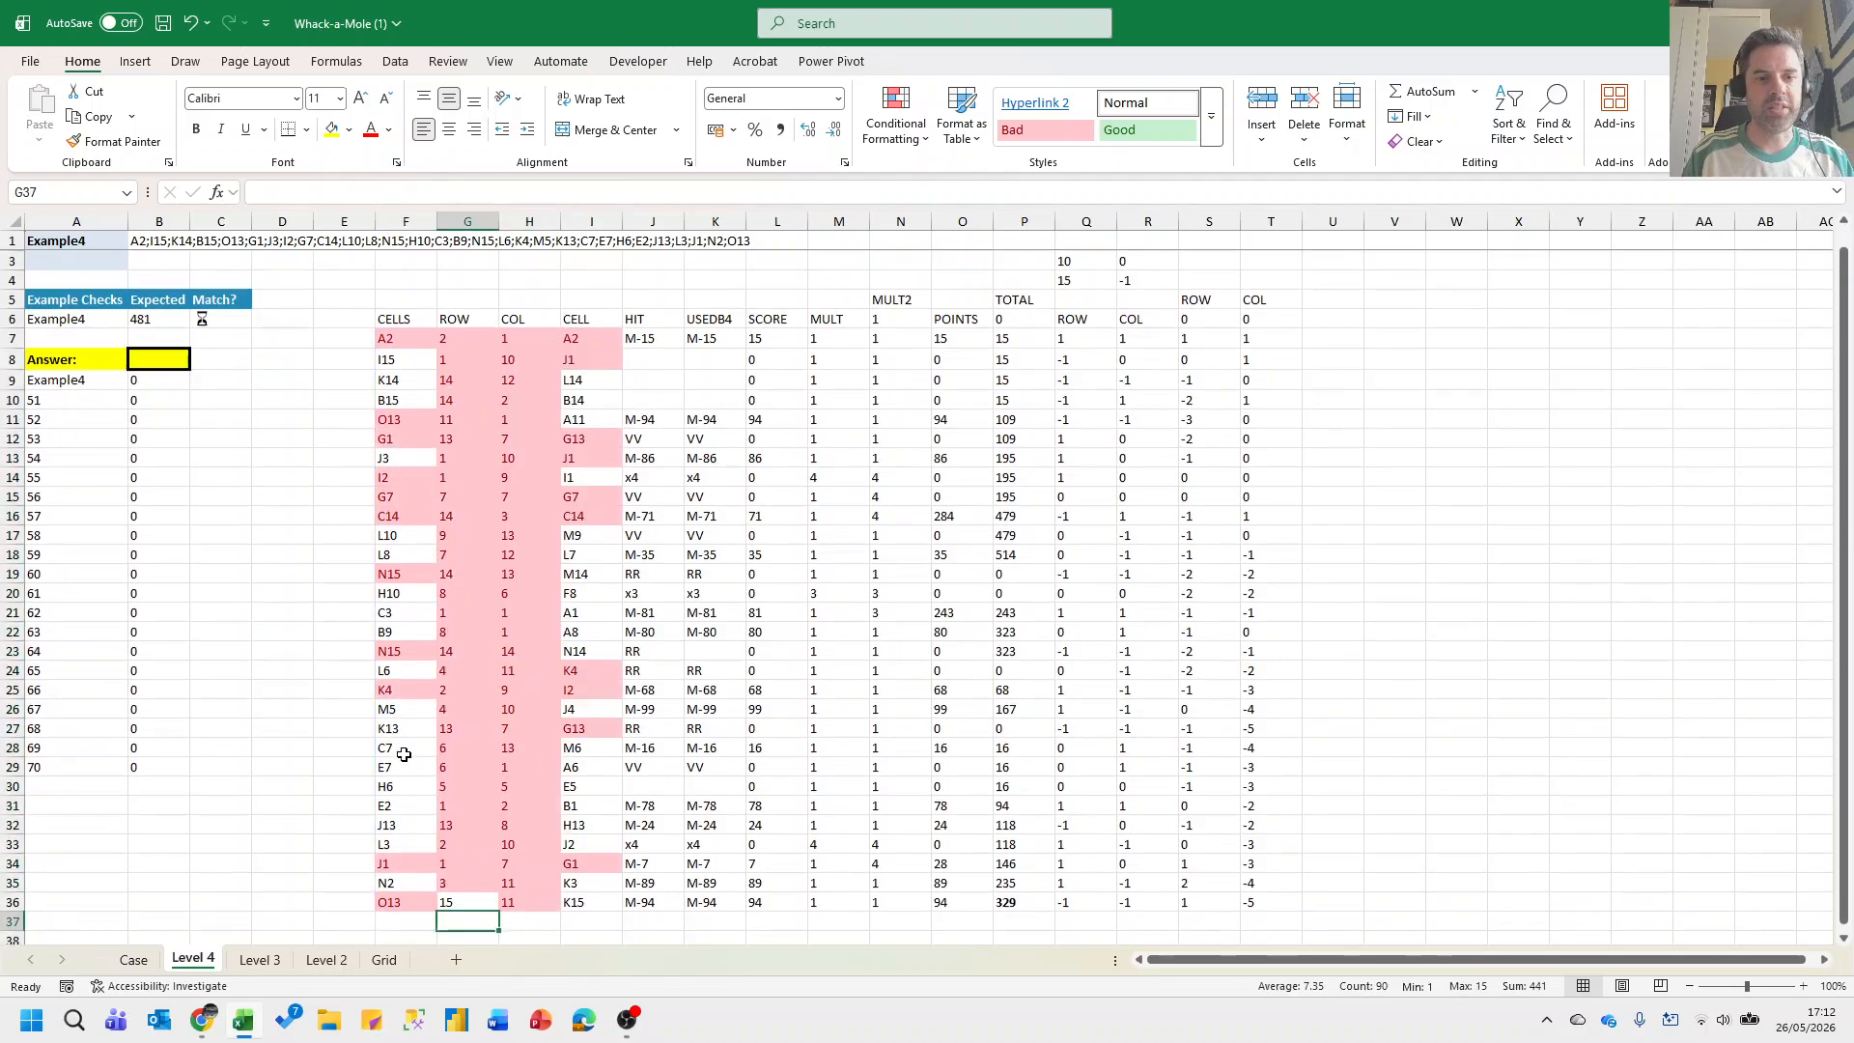
Delete the Duplicate Values conditional formatting rule applied to the F7:I36 hit, row, column and cell columns.
key(Up)
key(Up)
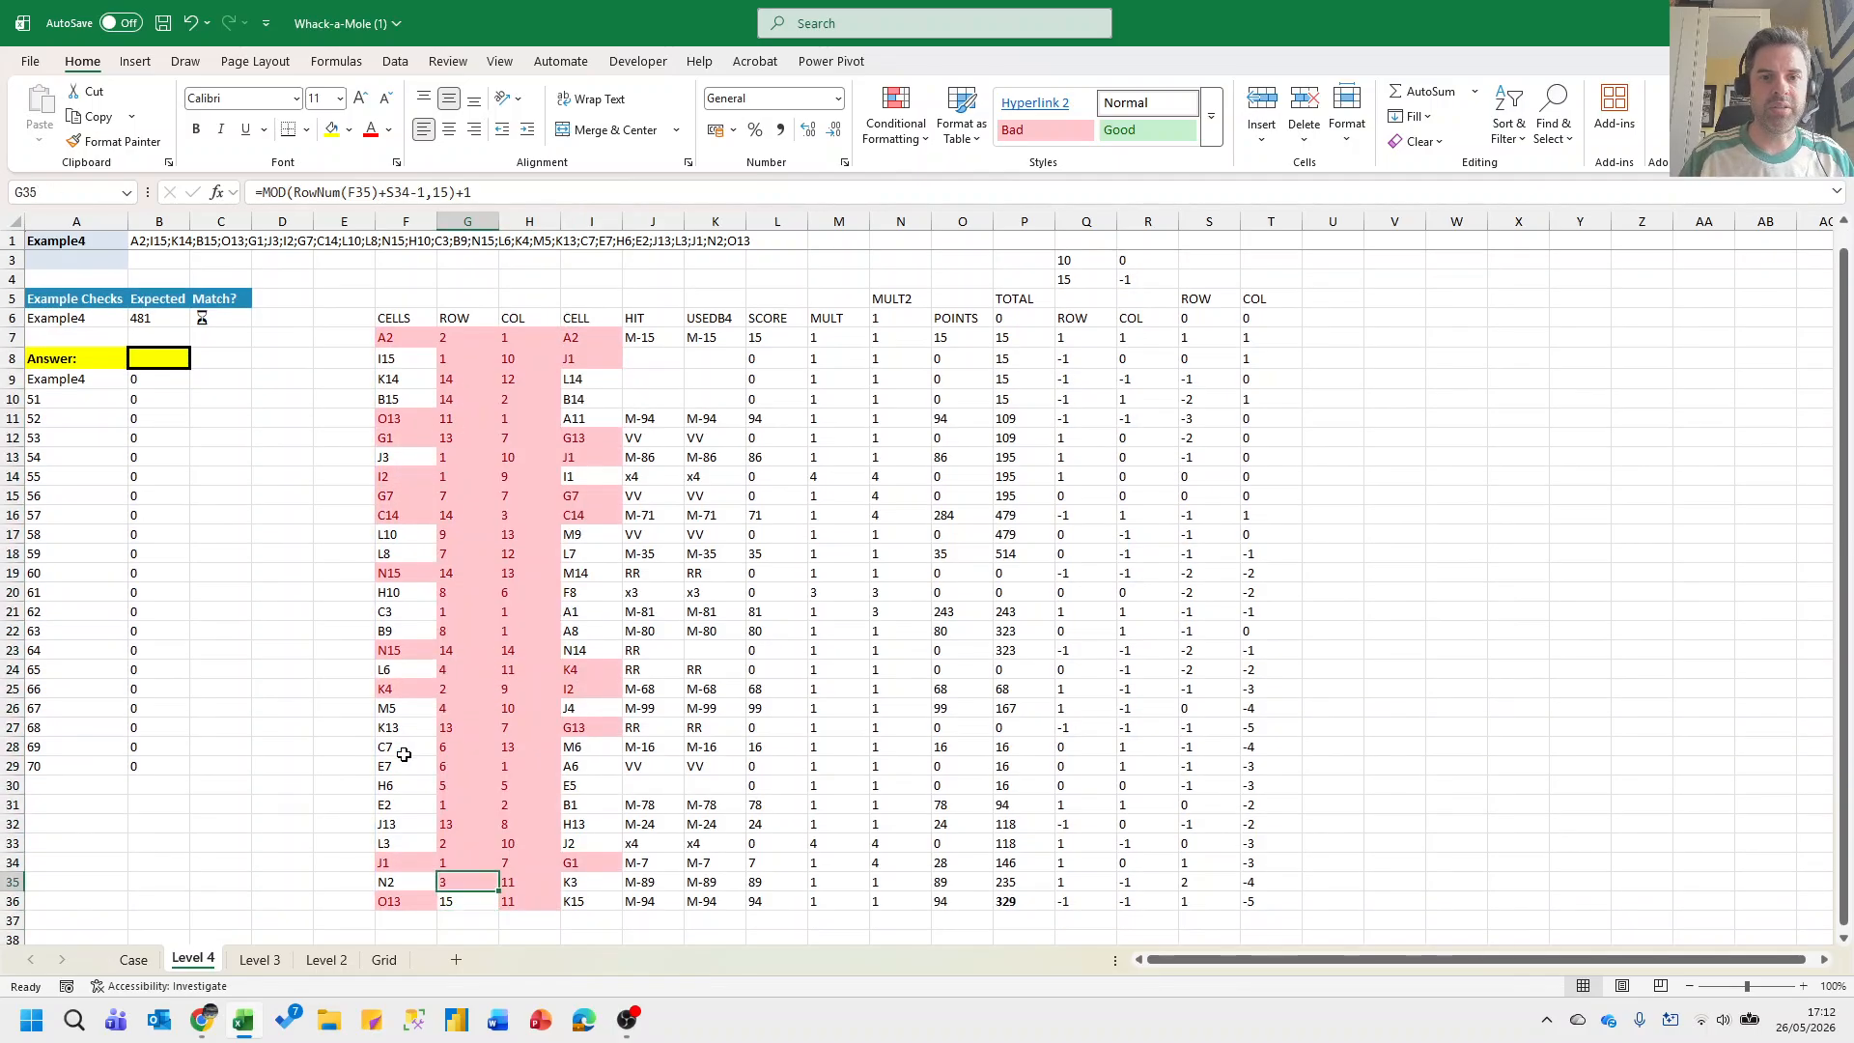
click(895, 116)
click(983, 425)
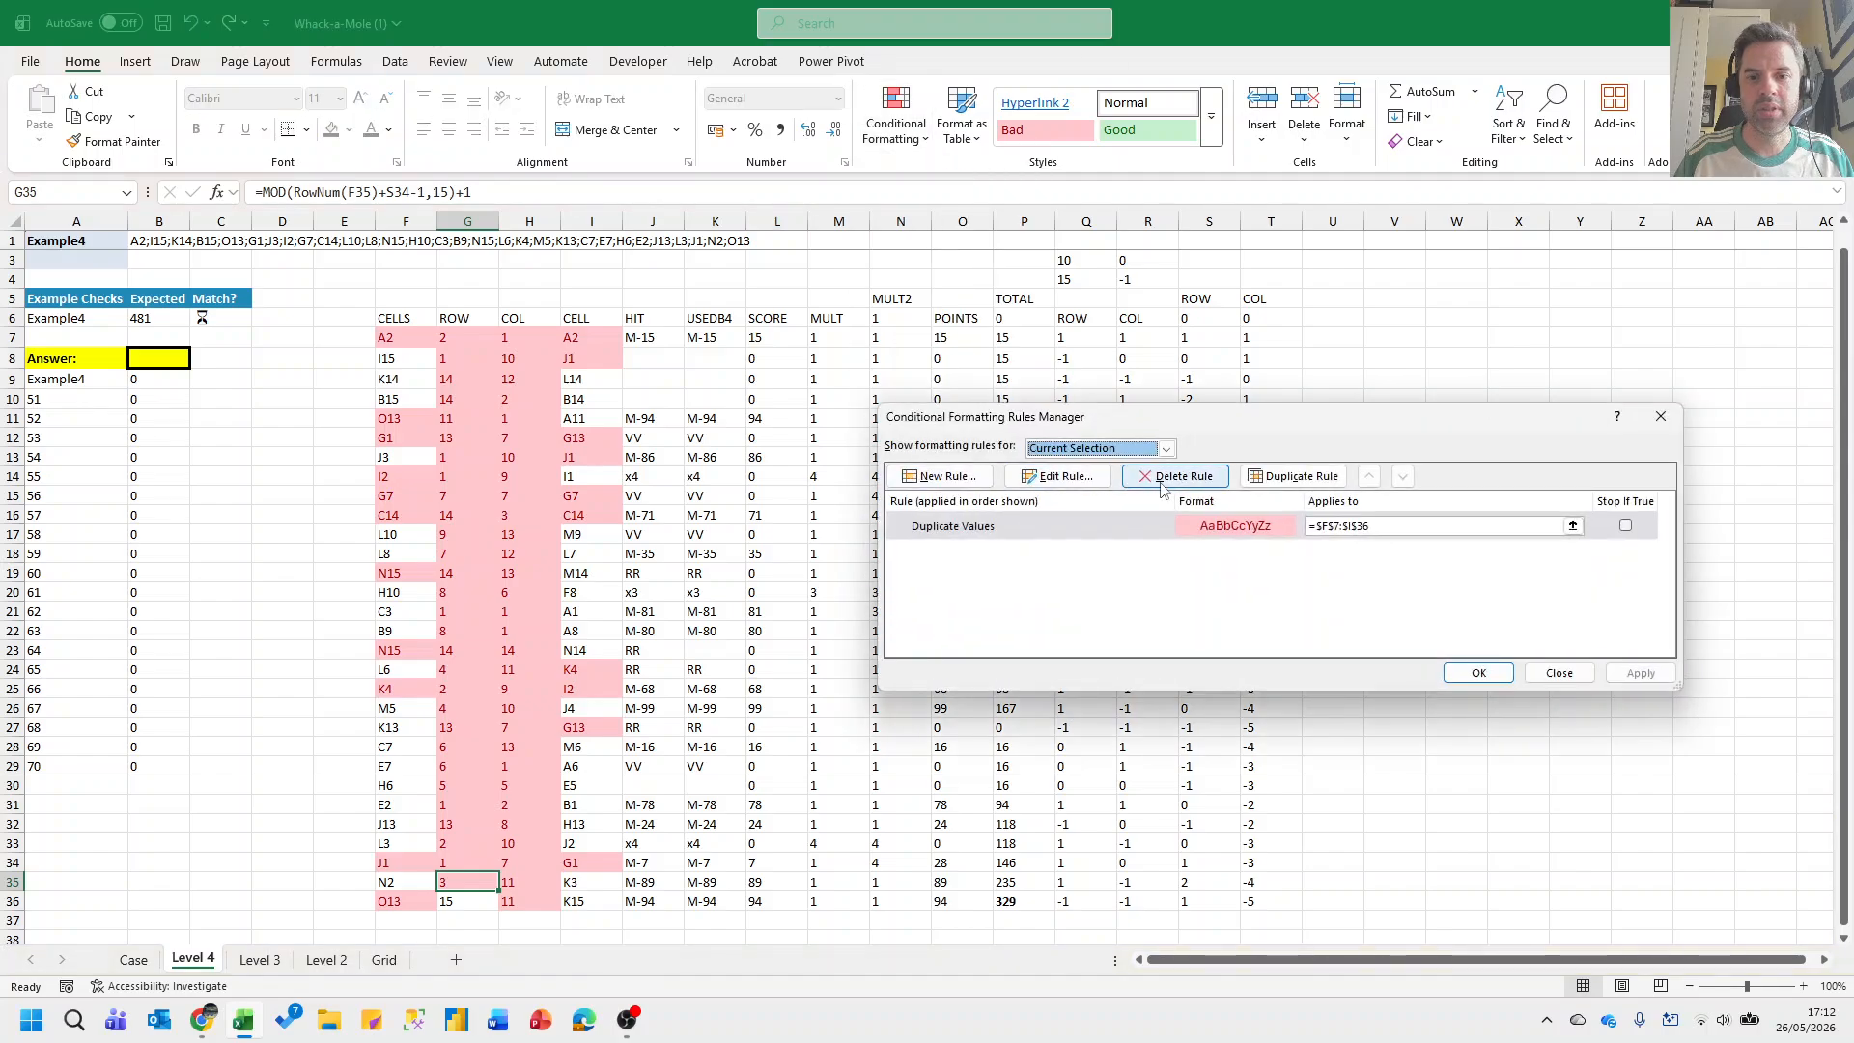
click(1175, 476)
click(1478, 673)
click(592, 418)
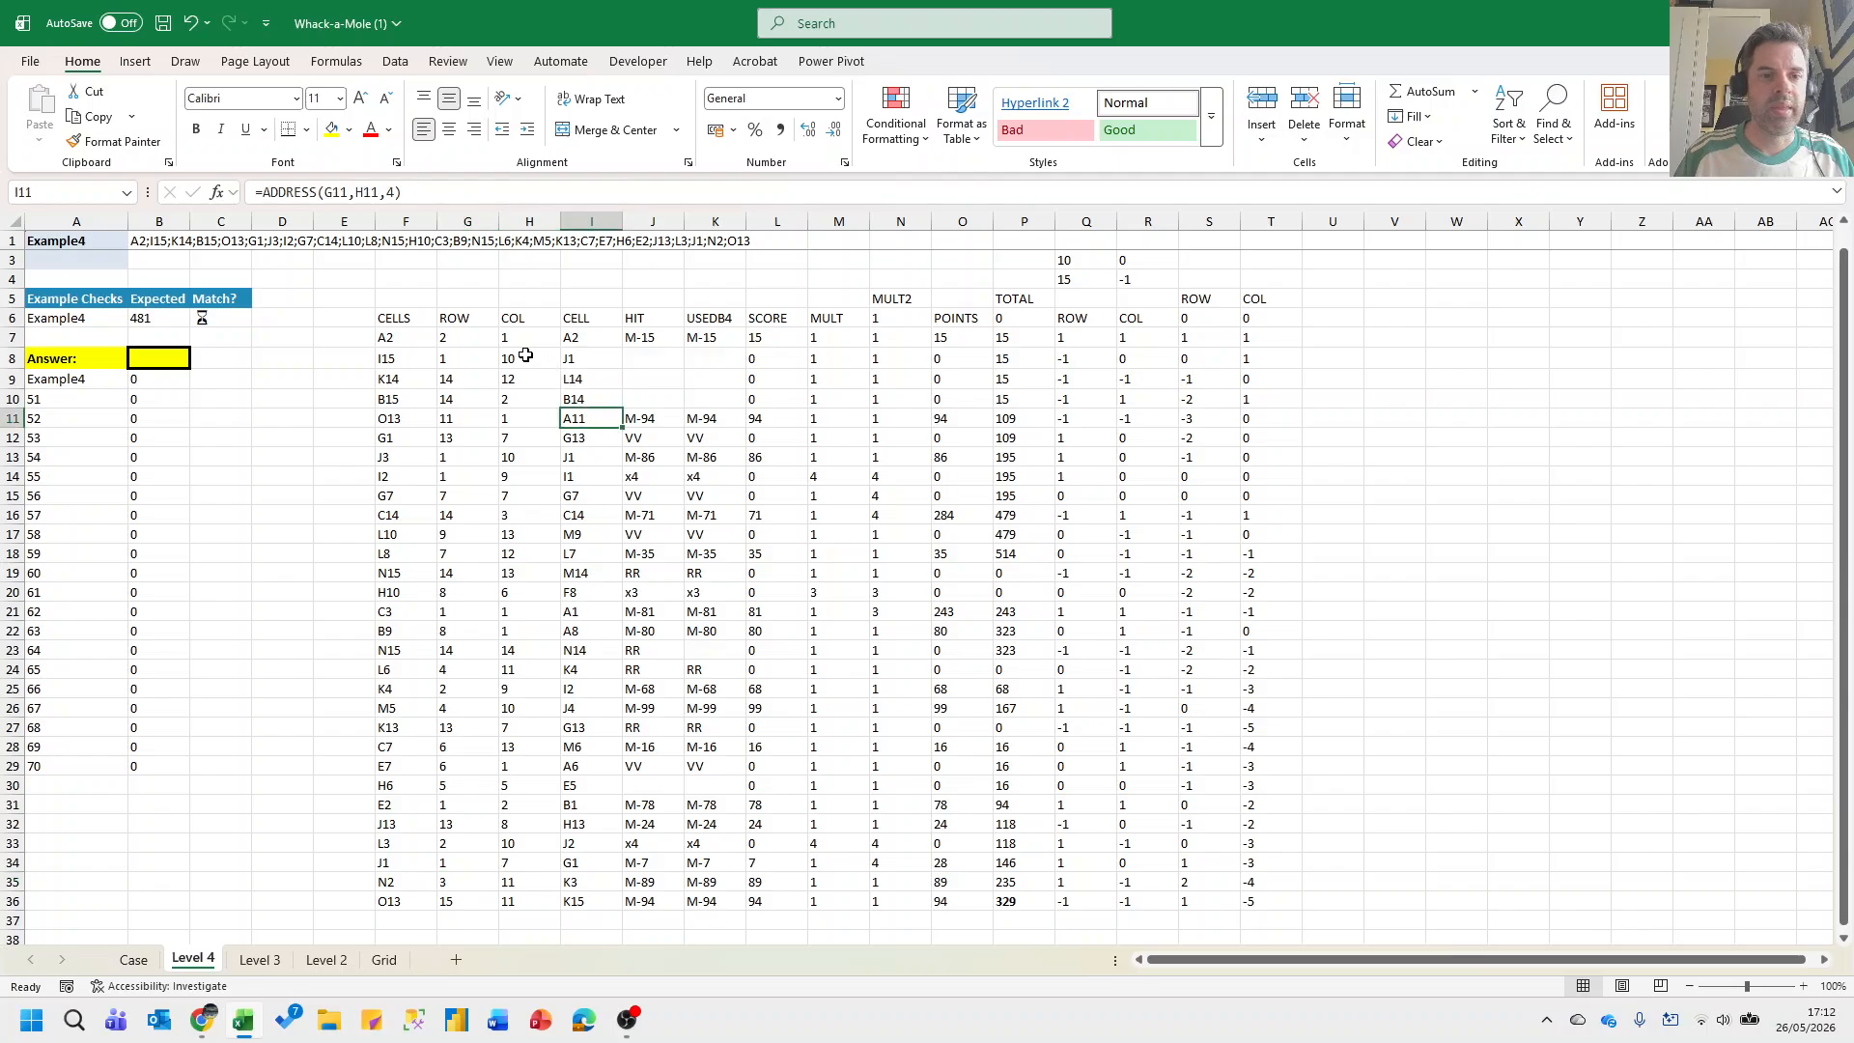
Compare the hits A2 and I15 with their shifted cells, tracing I15's wrap-around move on the Grid sheet.
click(404, 335)
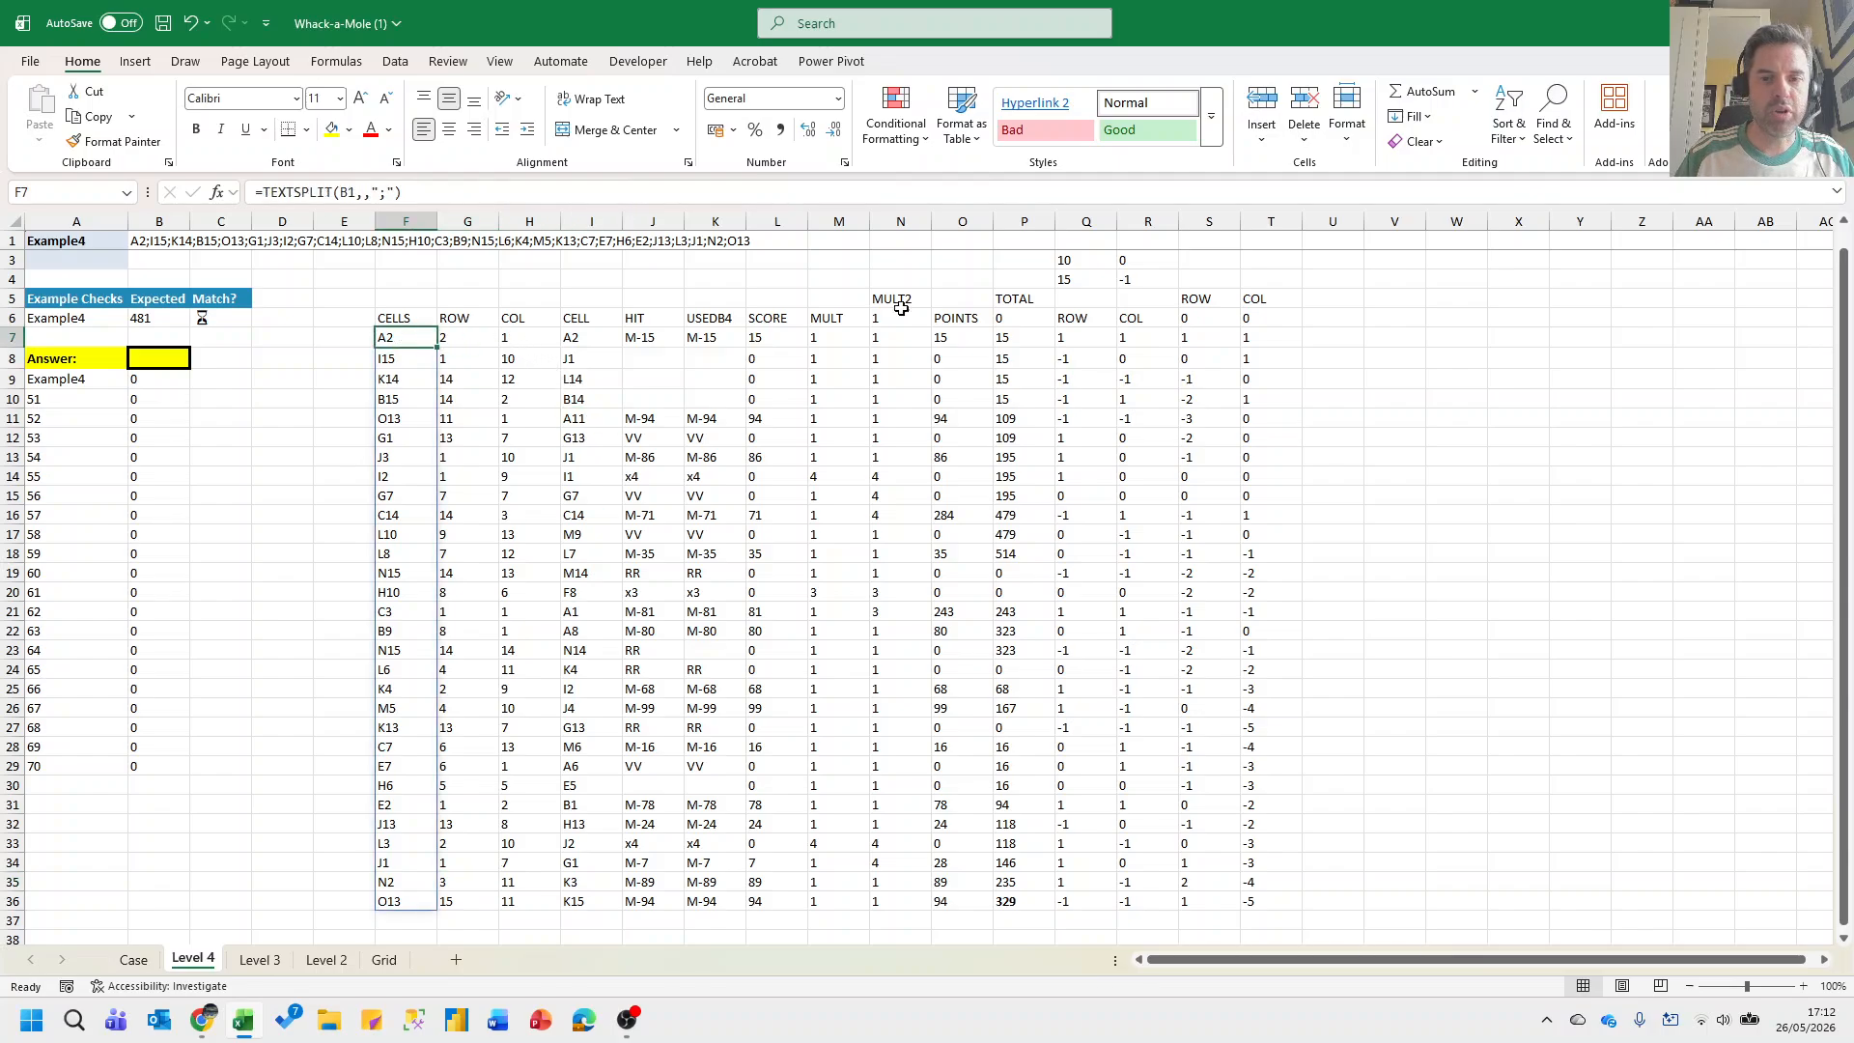
click(576, 339)
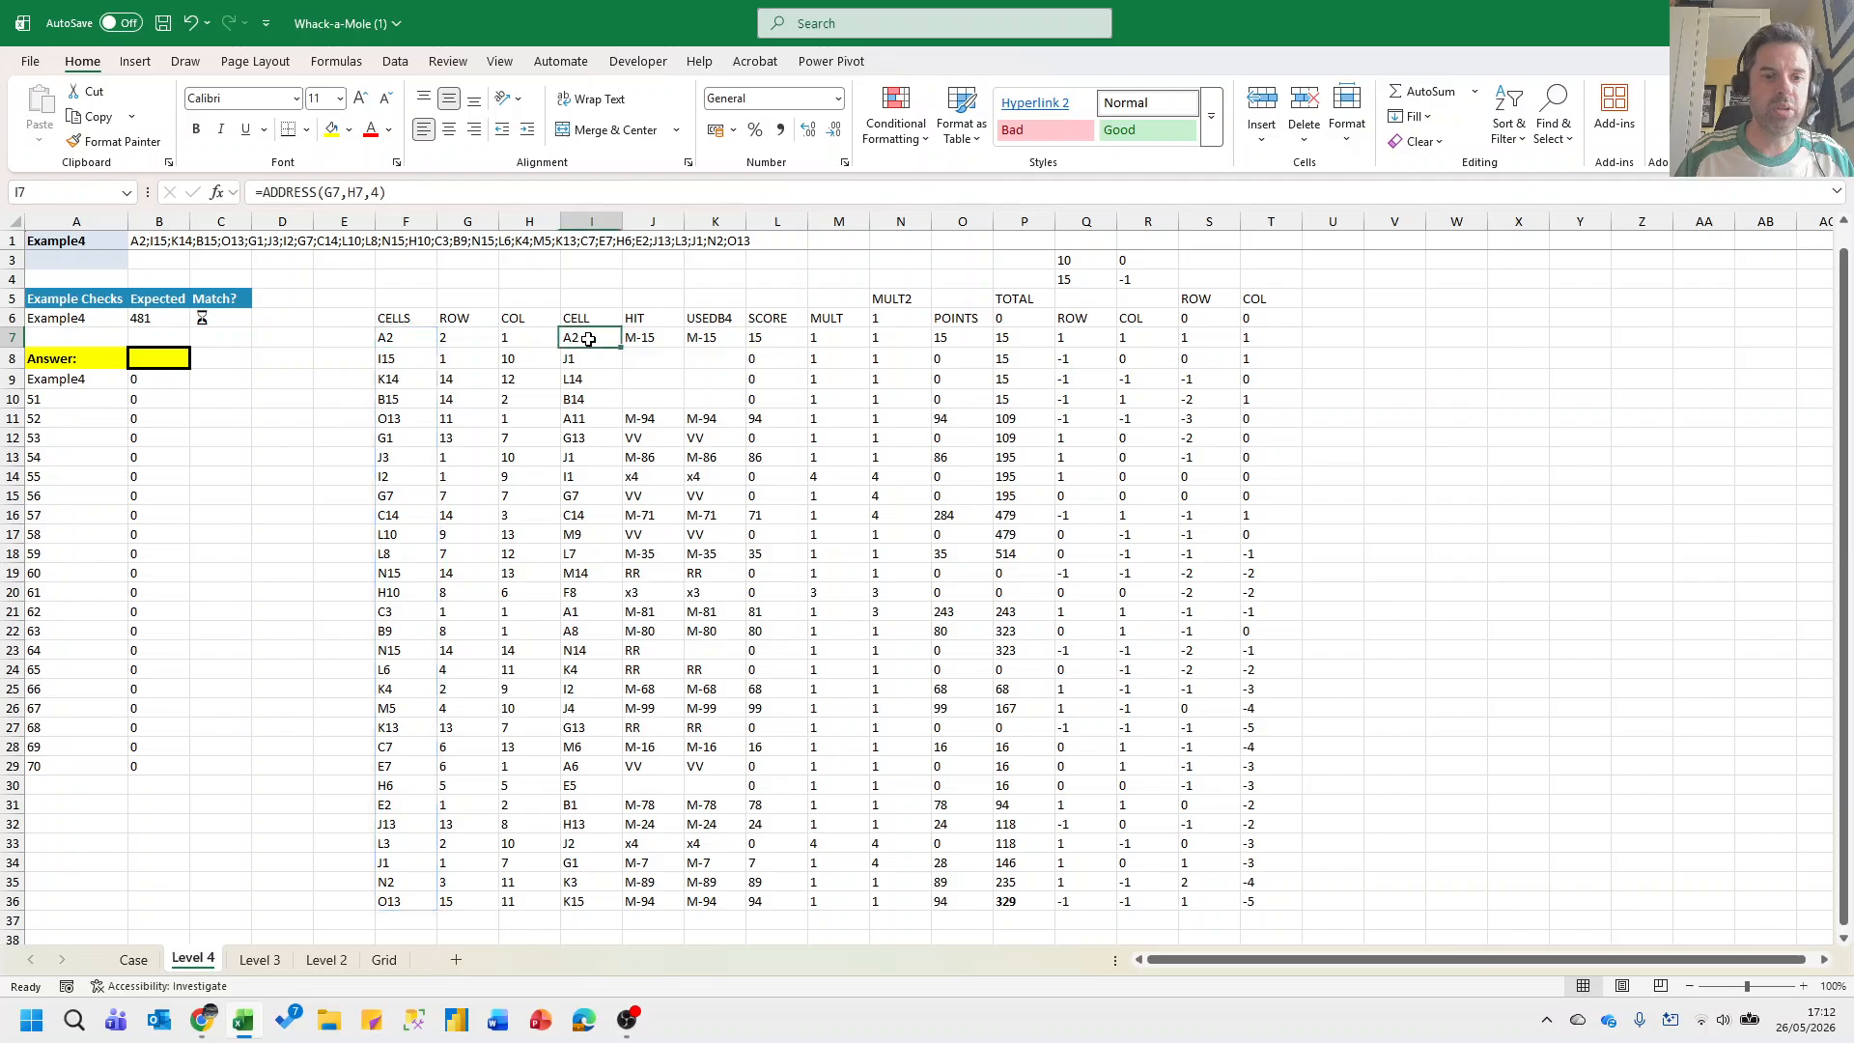
click(391, 361)
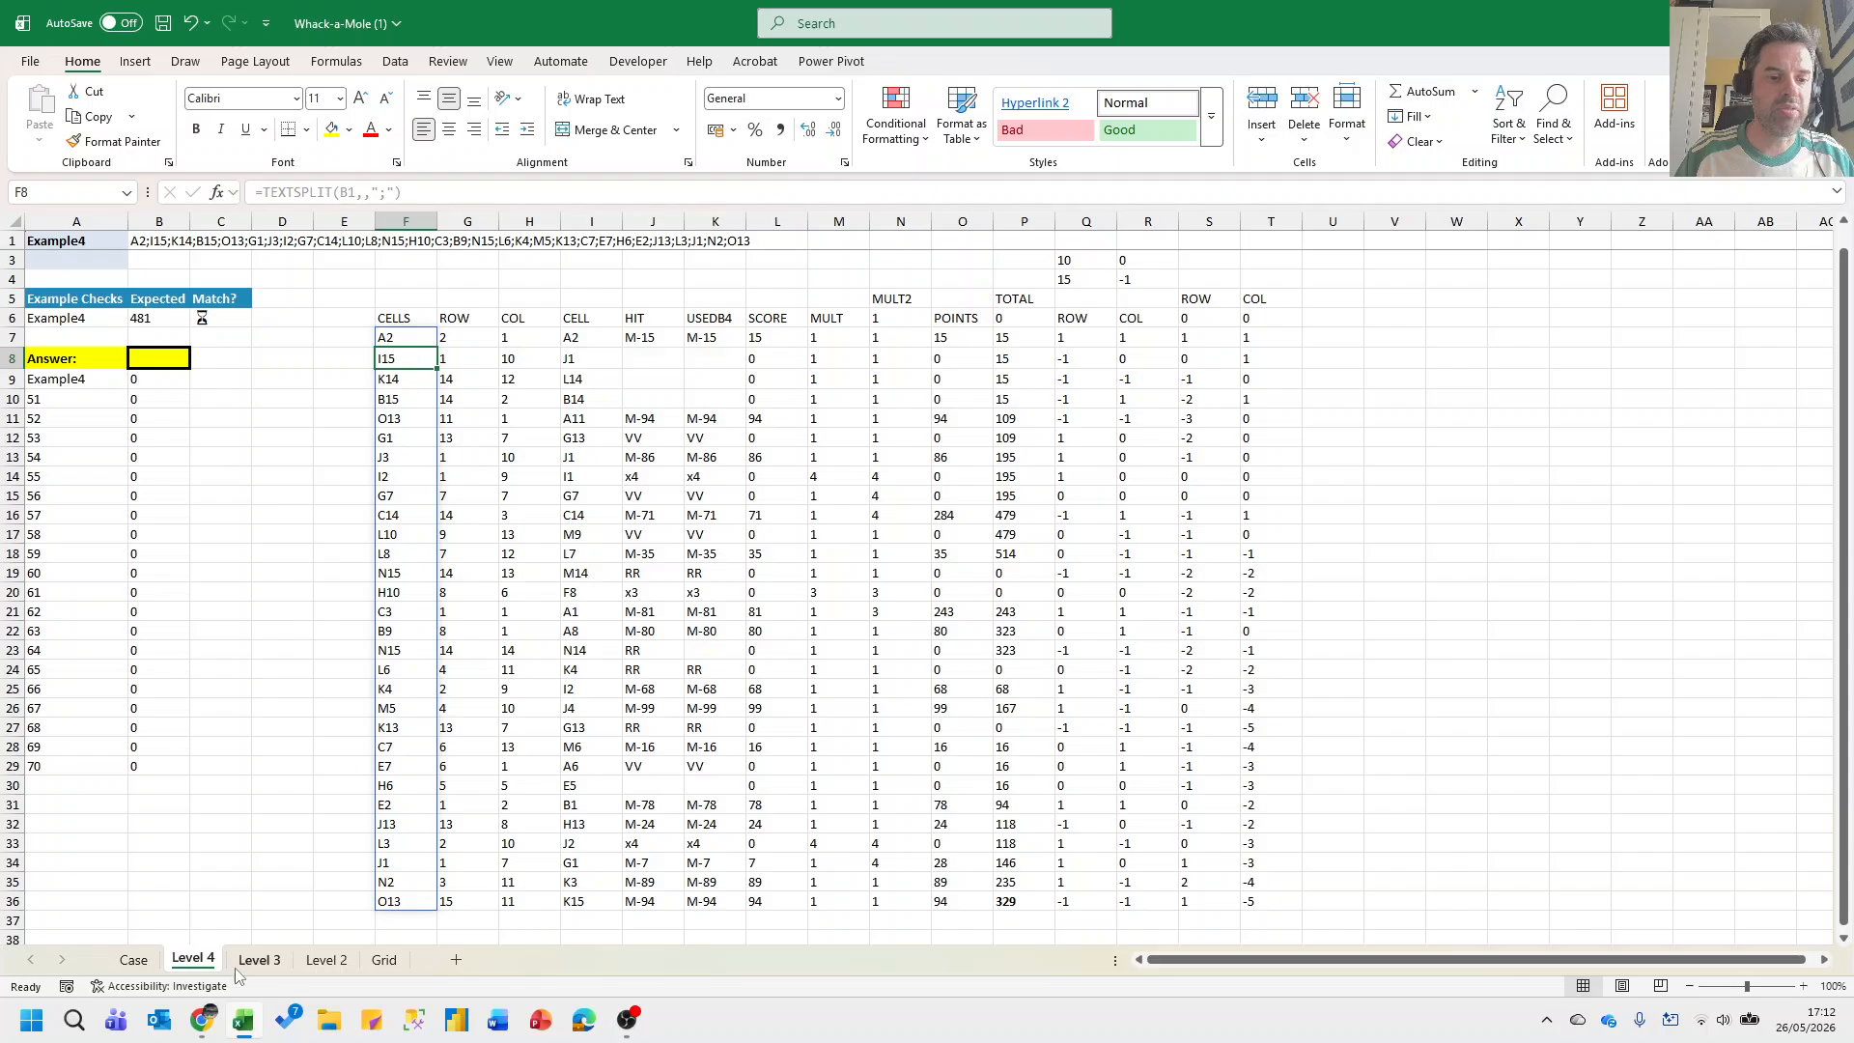
click(394, 960)
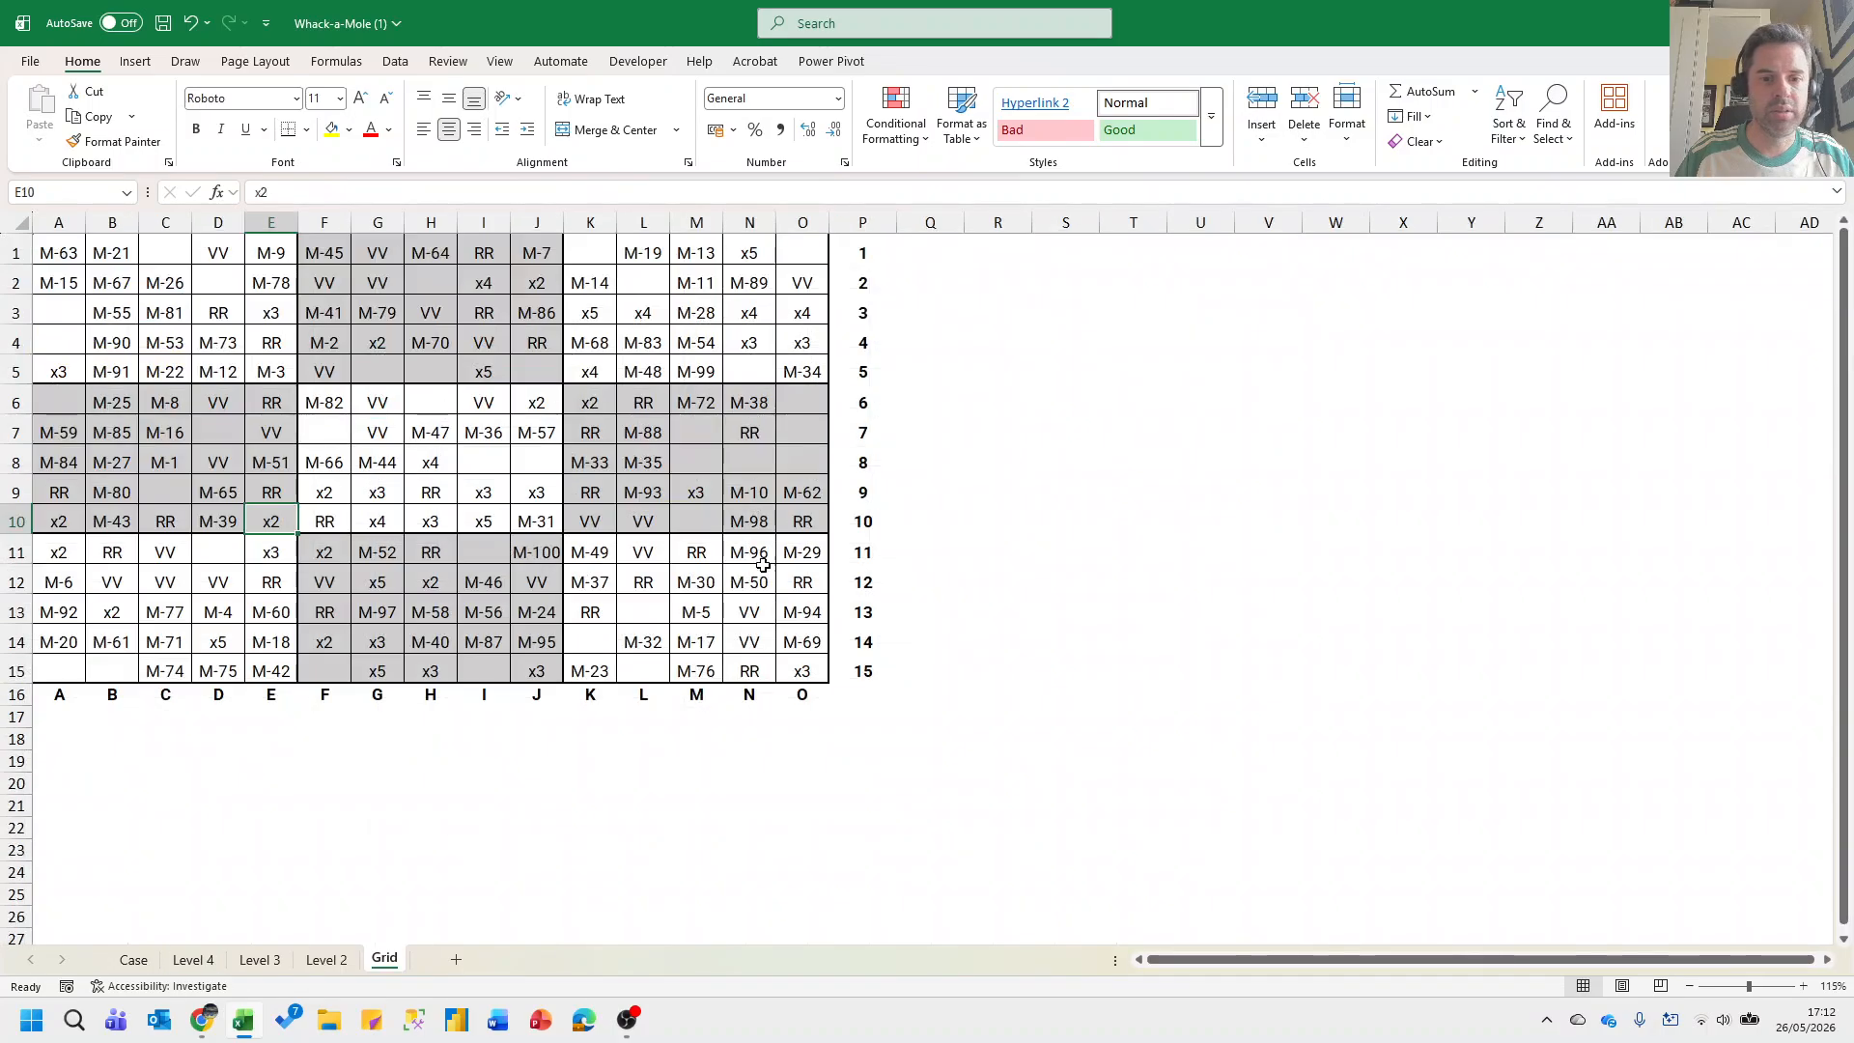
click(488, 671)
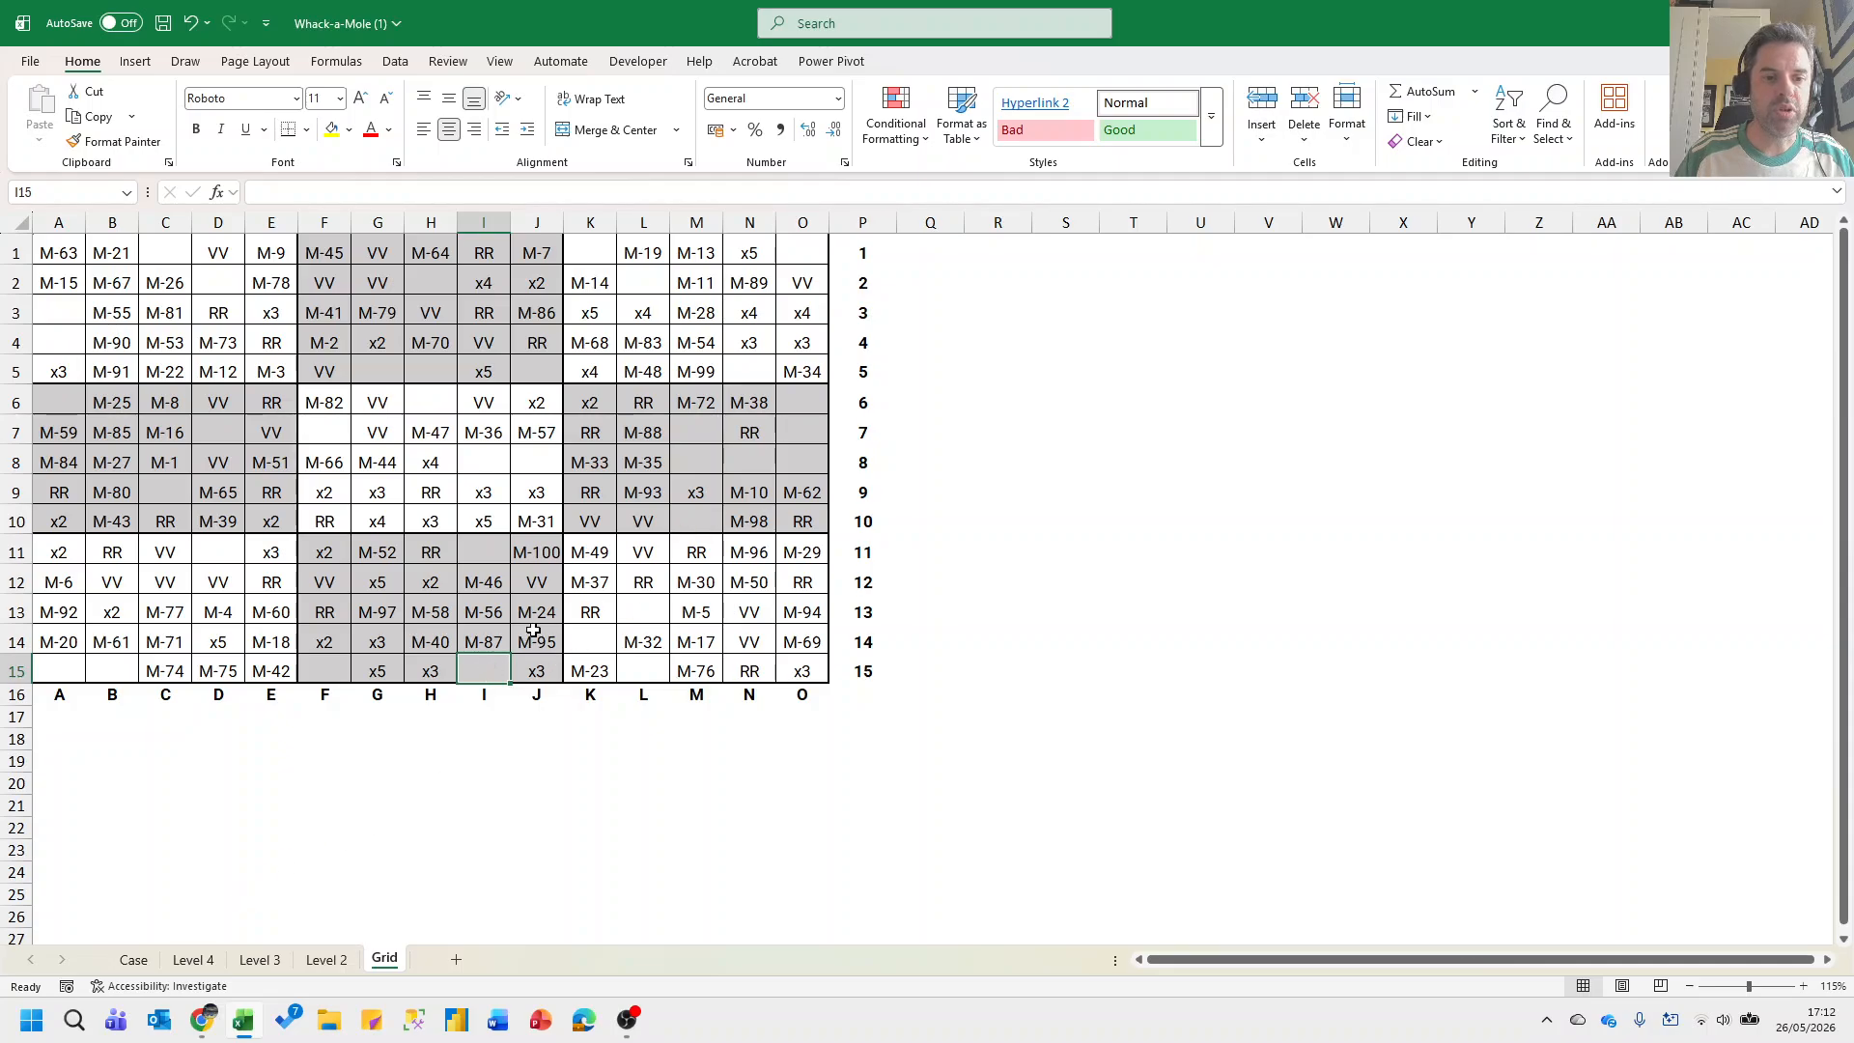
click(434, 701)
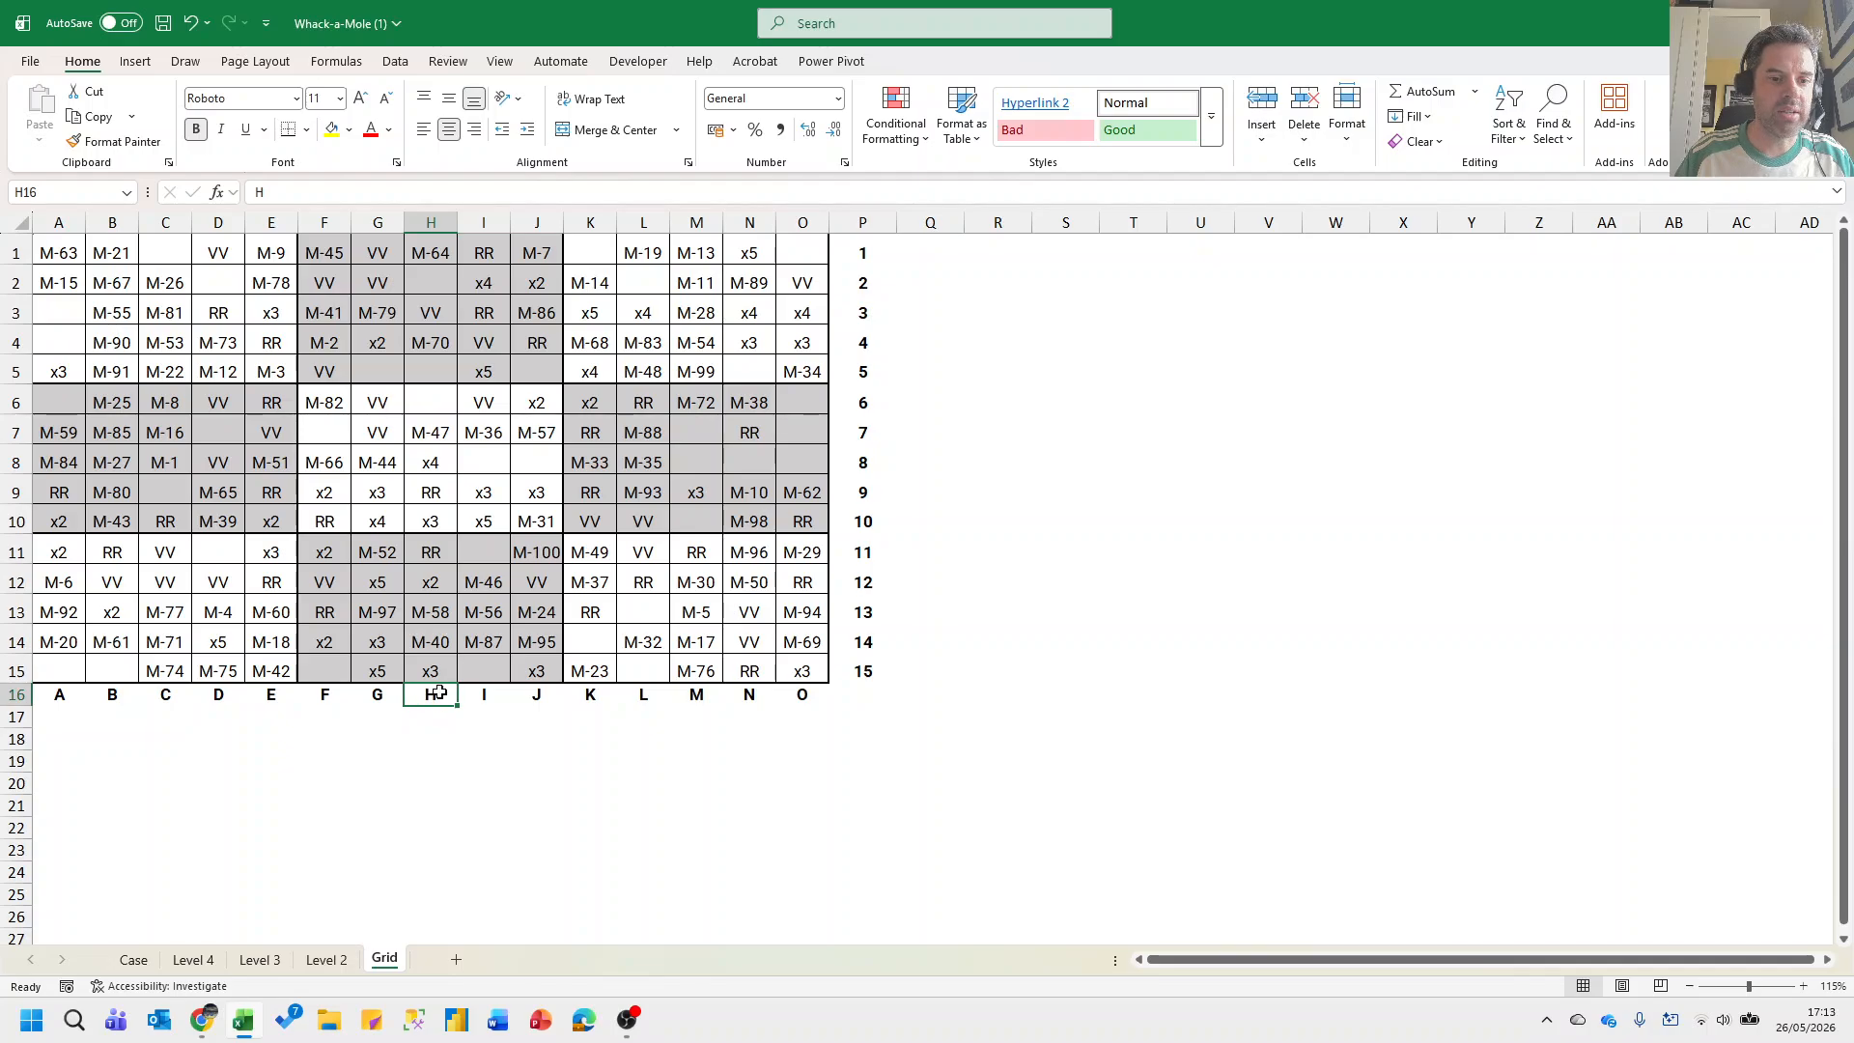
click(434, 250)
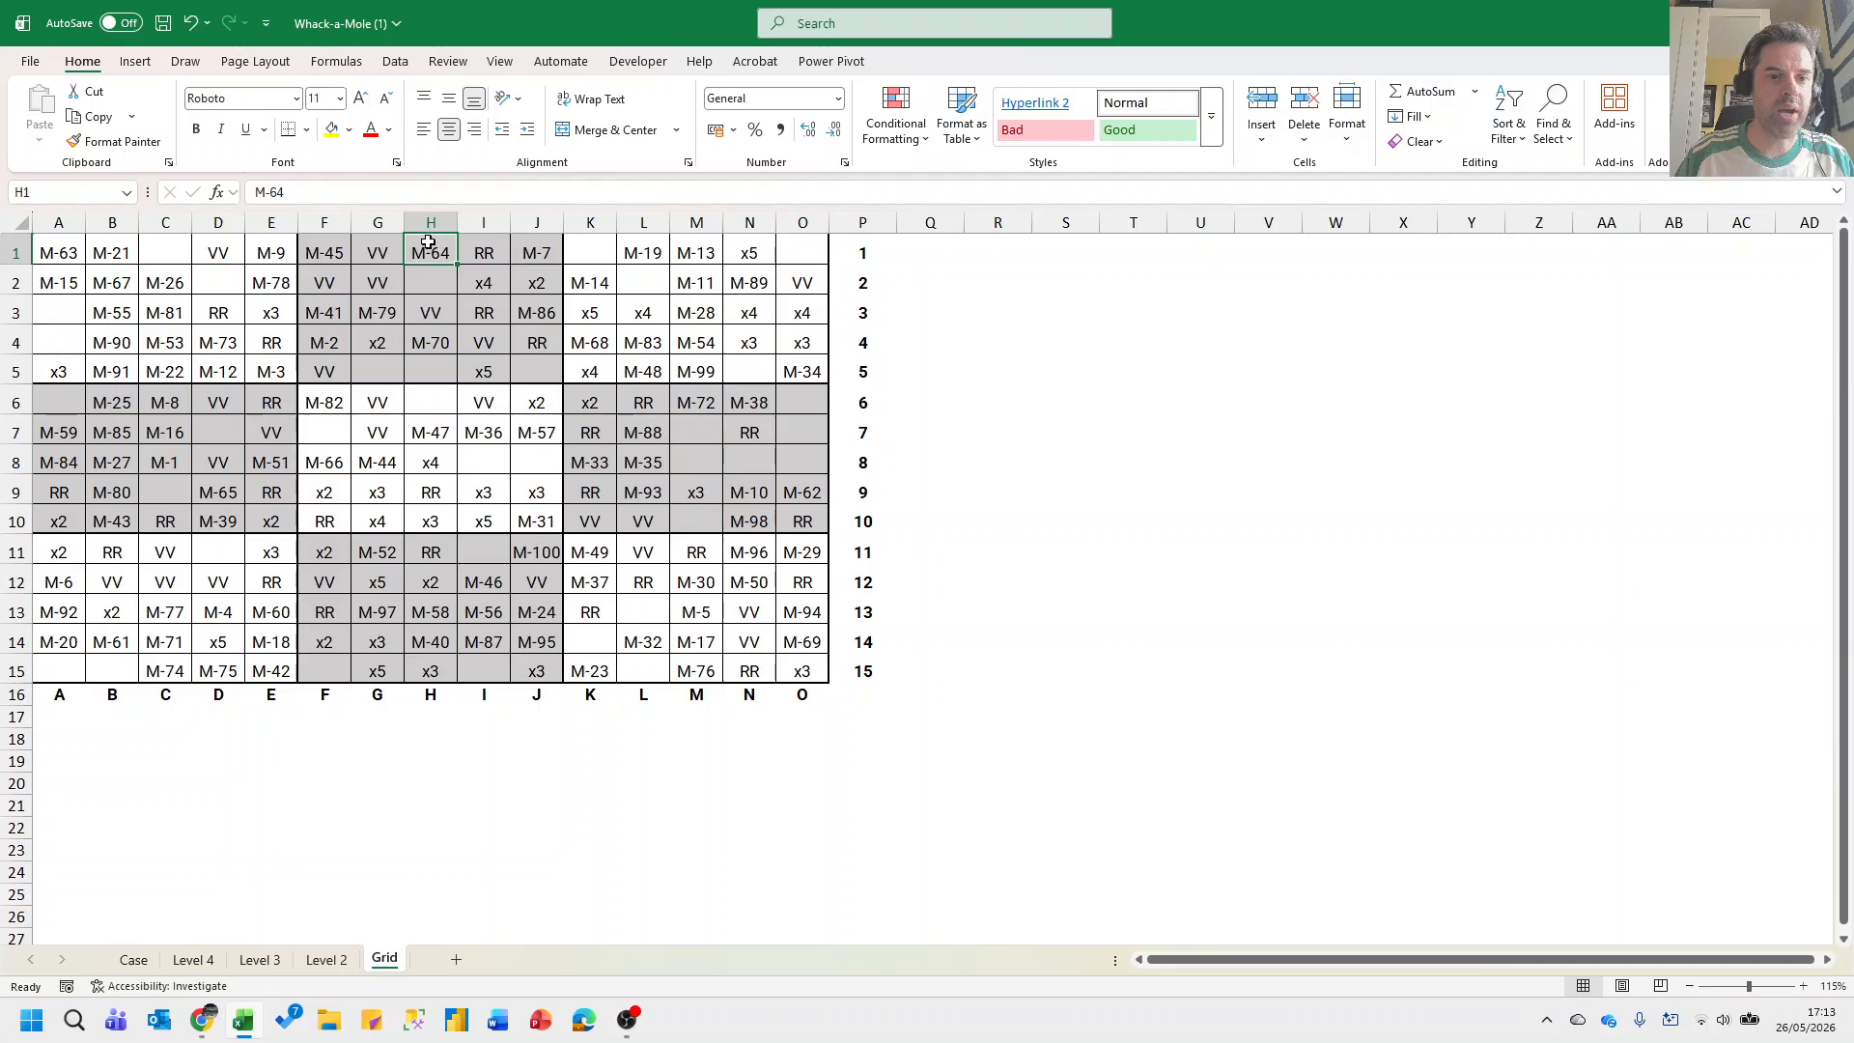
click(193, 959)
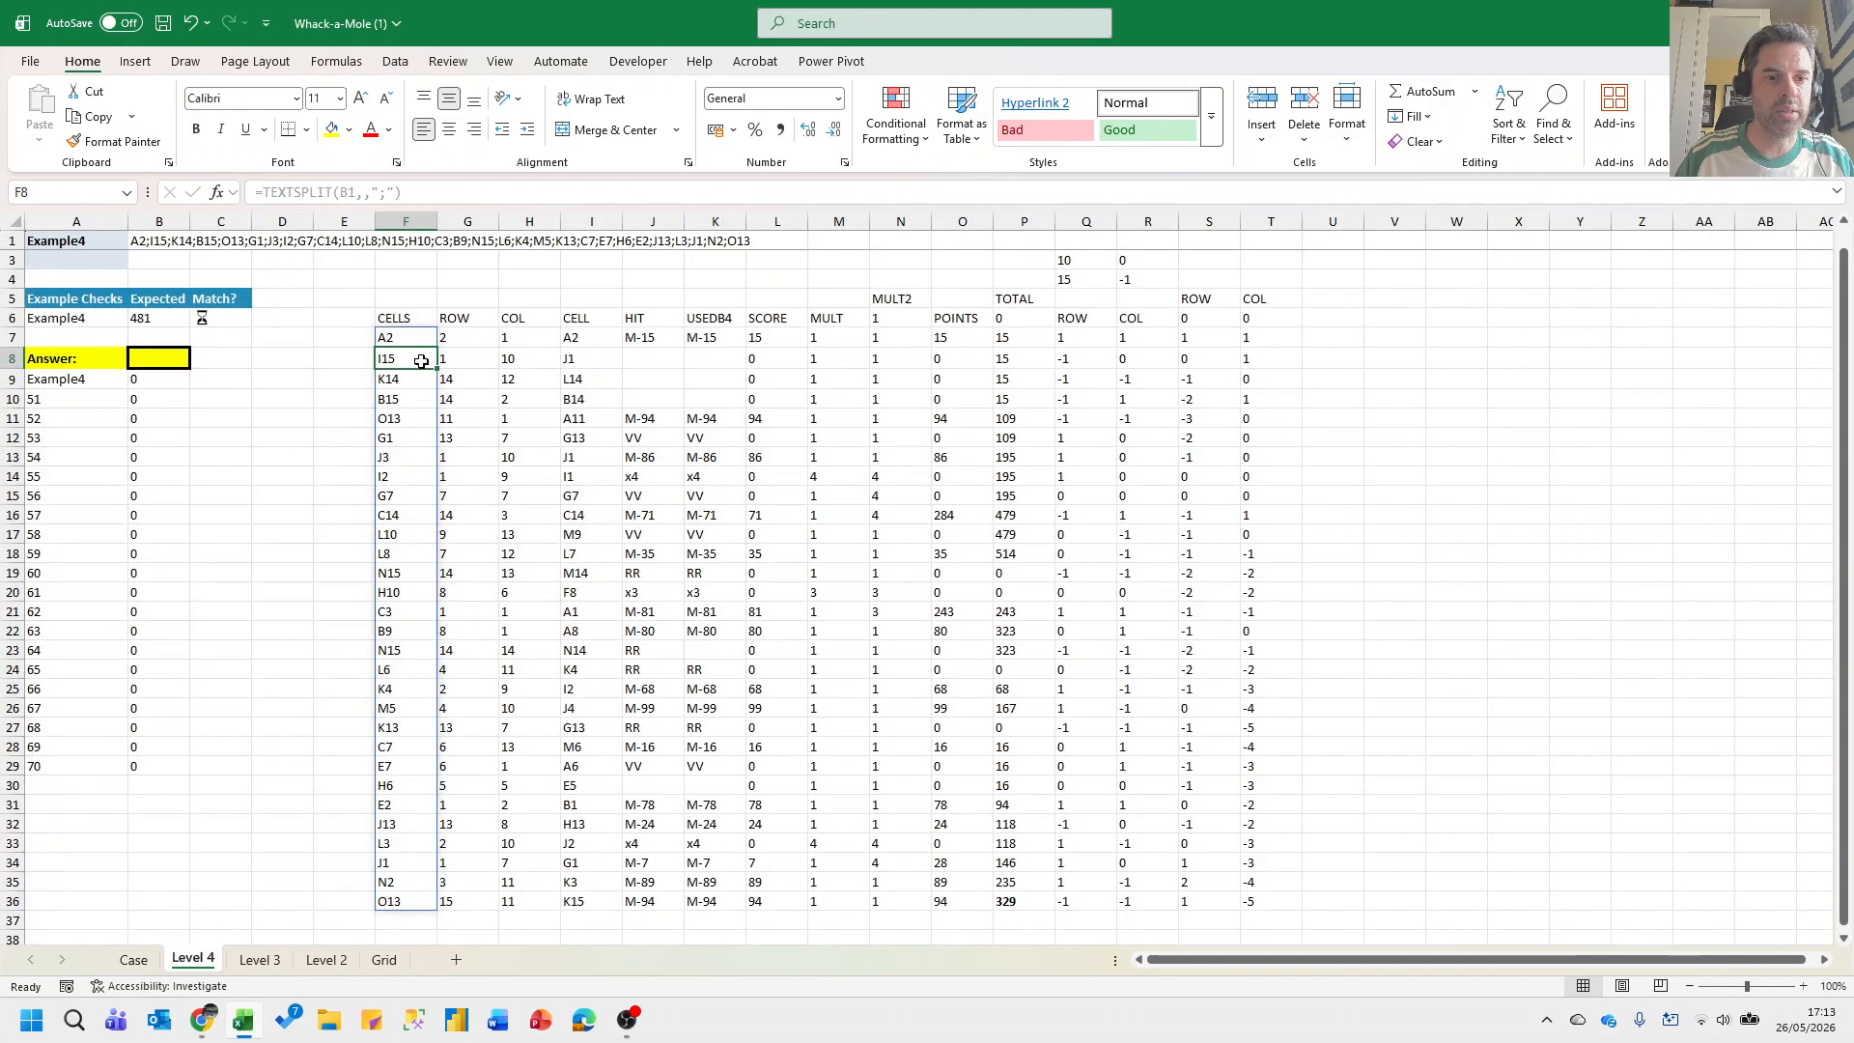
click(585, 359)
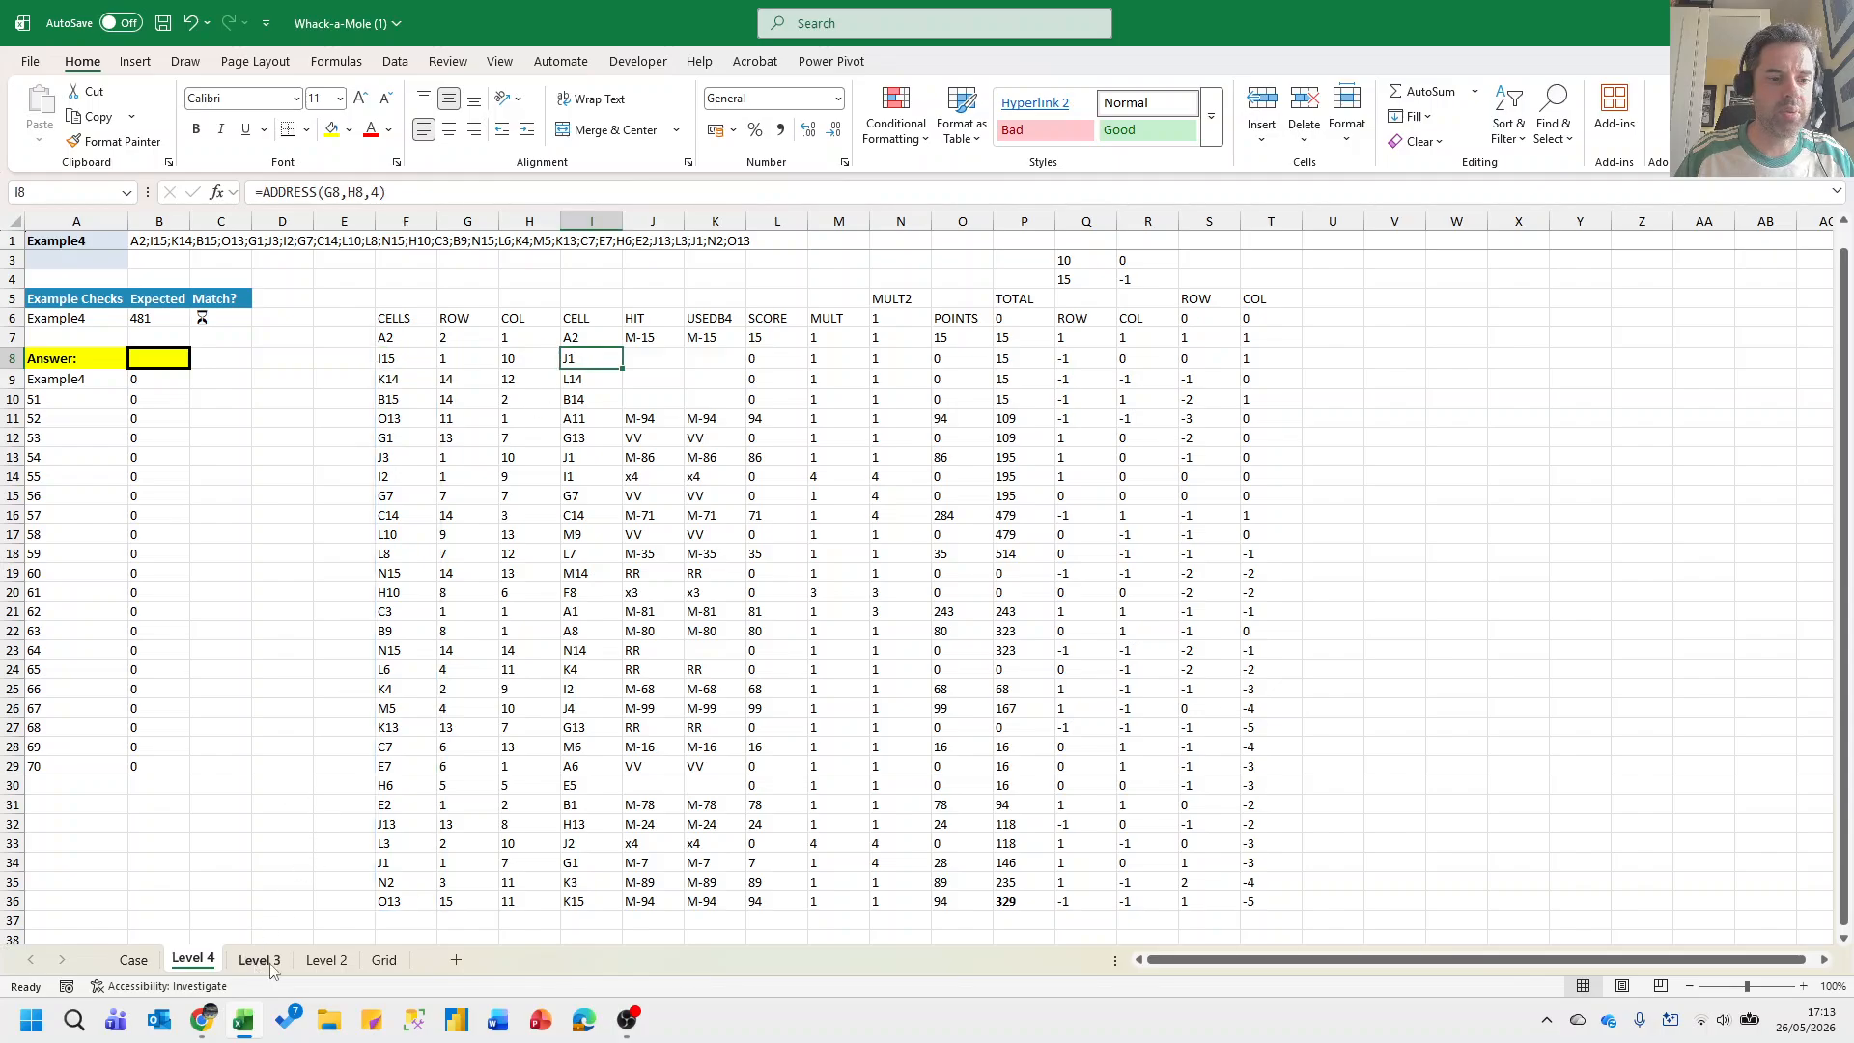
click(402, 959)
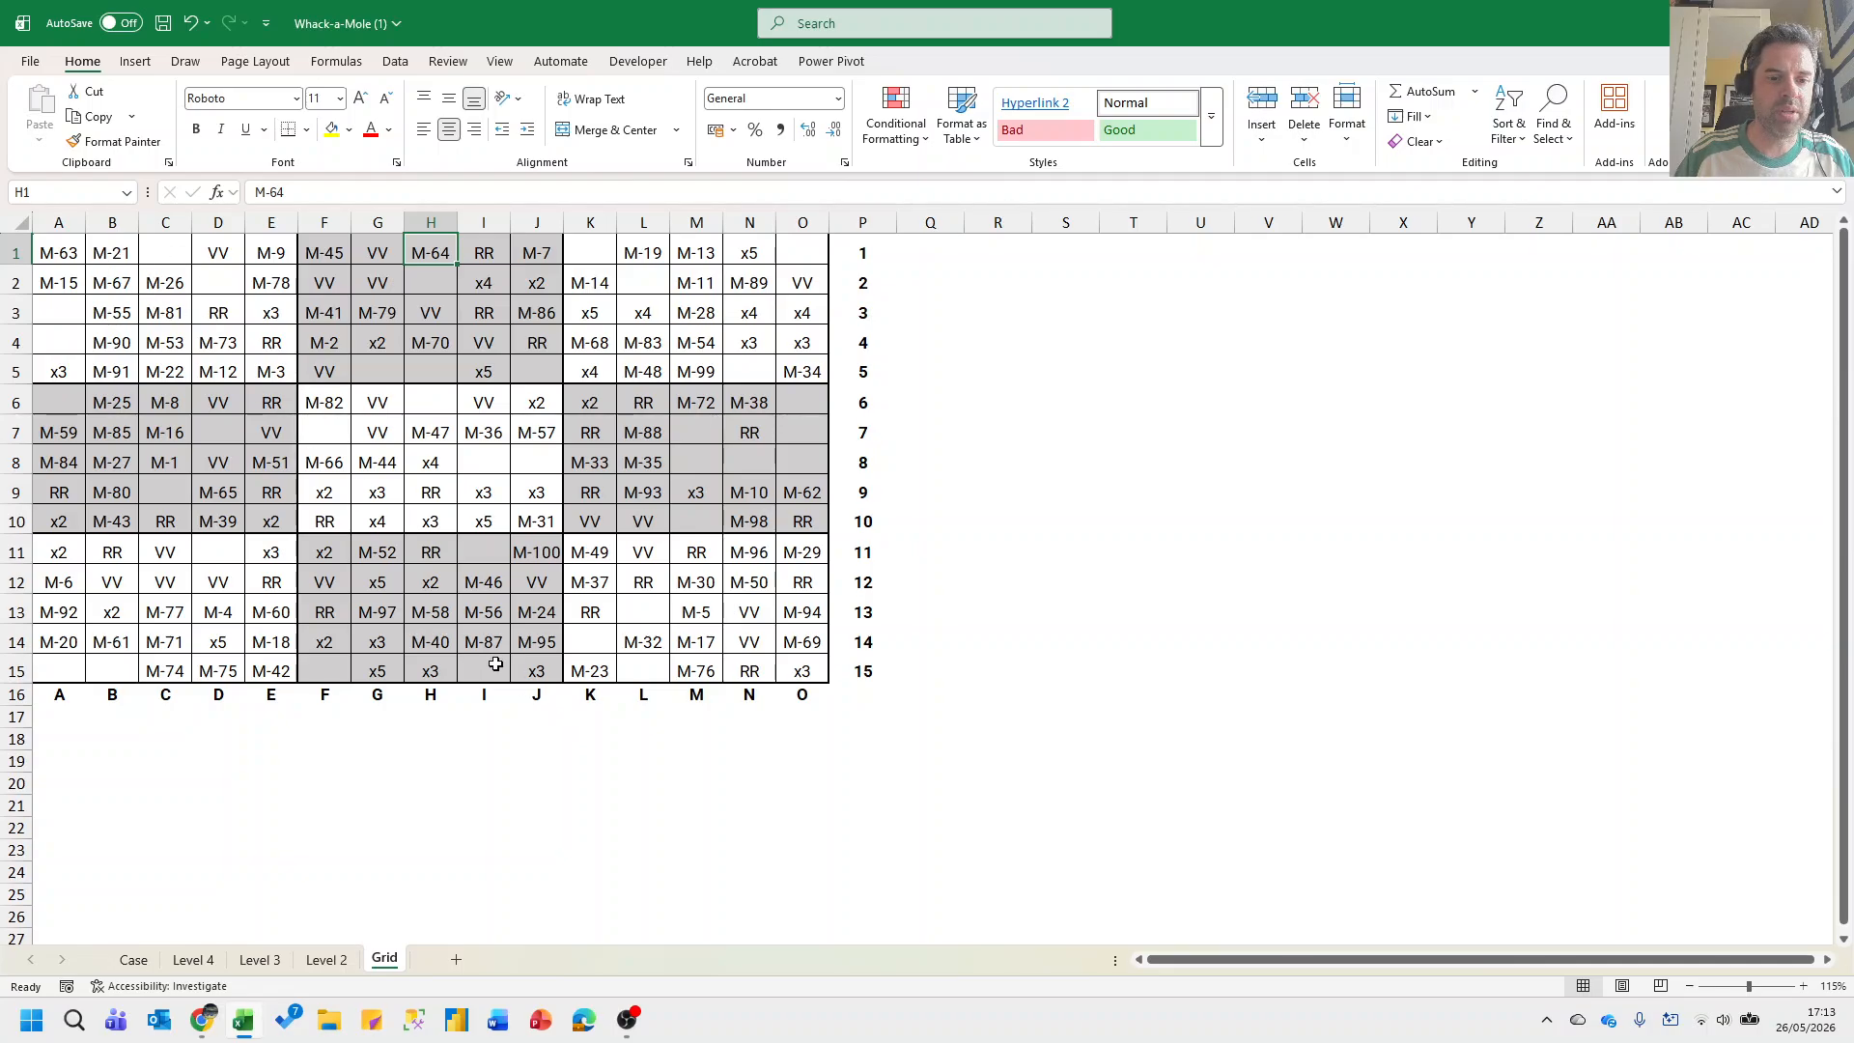
click(132, 959)
click(194, 959)
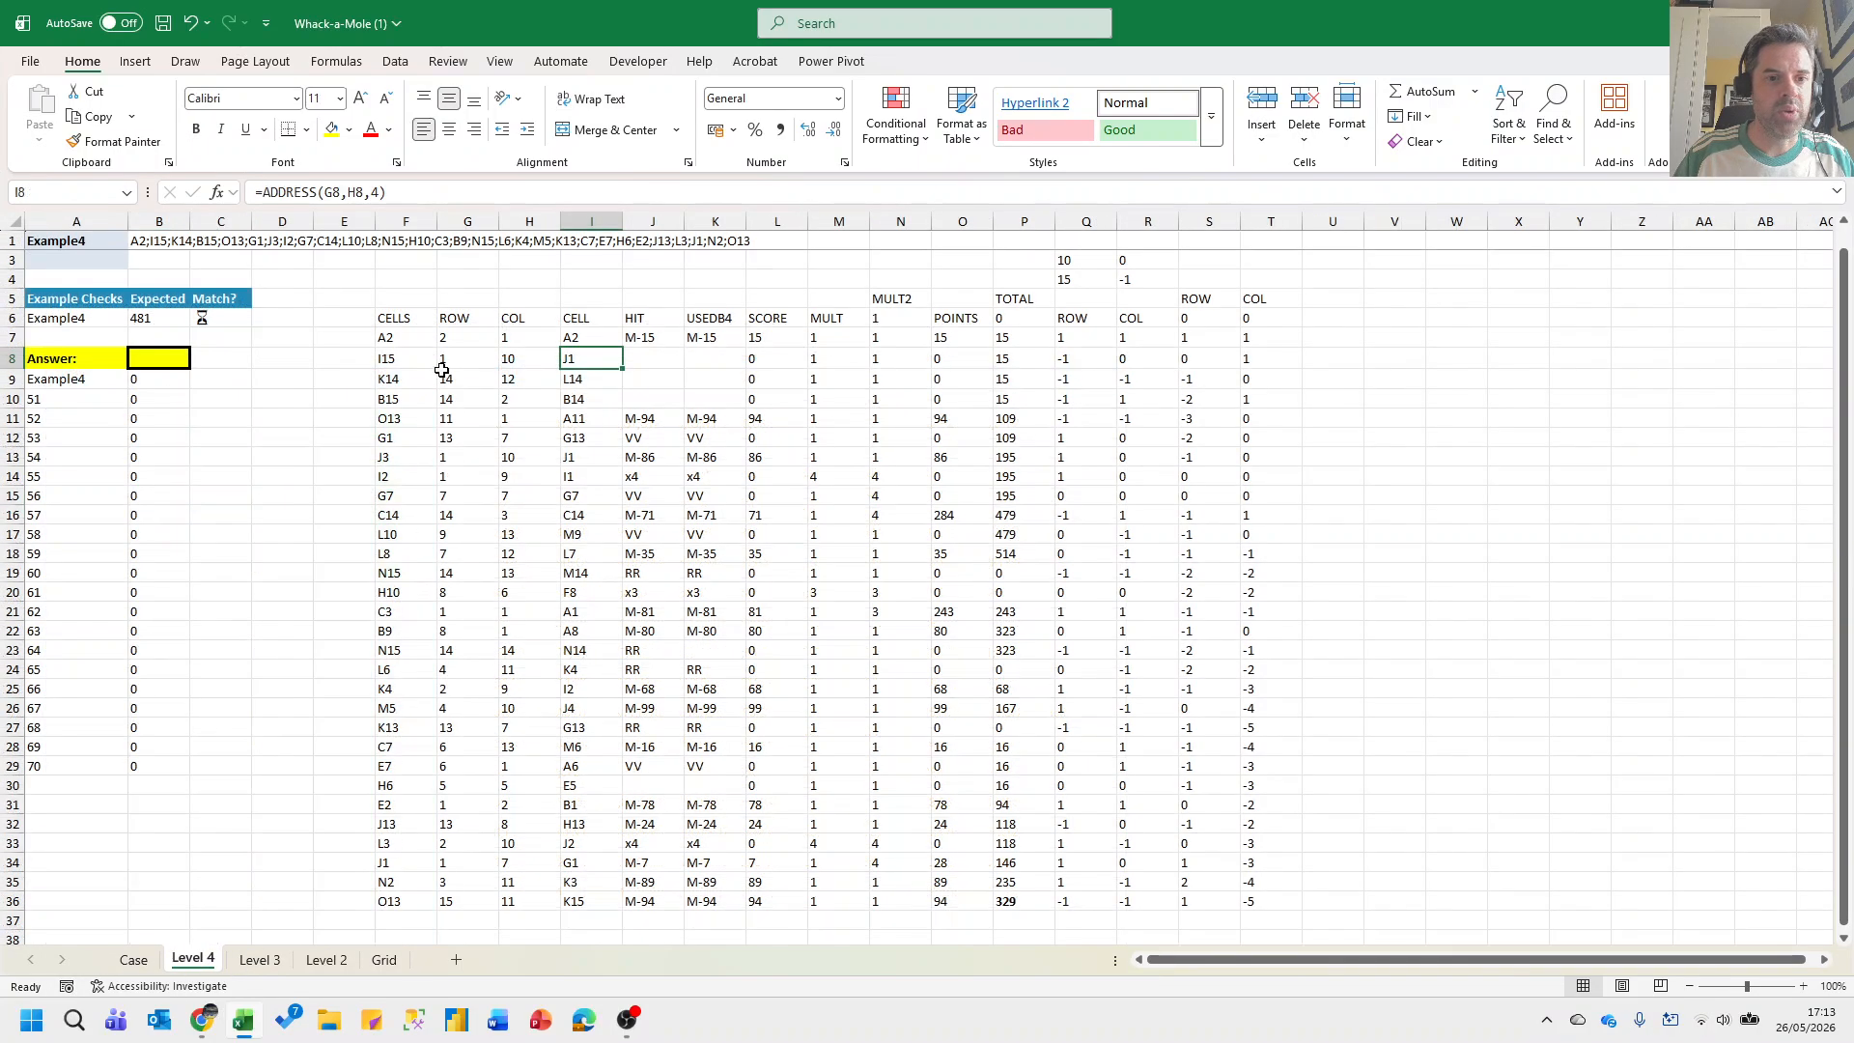
Point the HIT lookup formula in J7 at the shifted cell I7 and fill it down to row 36.
click(653, 337)
click(617, 195)
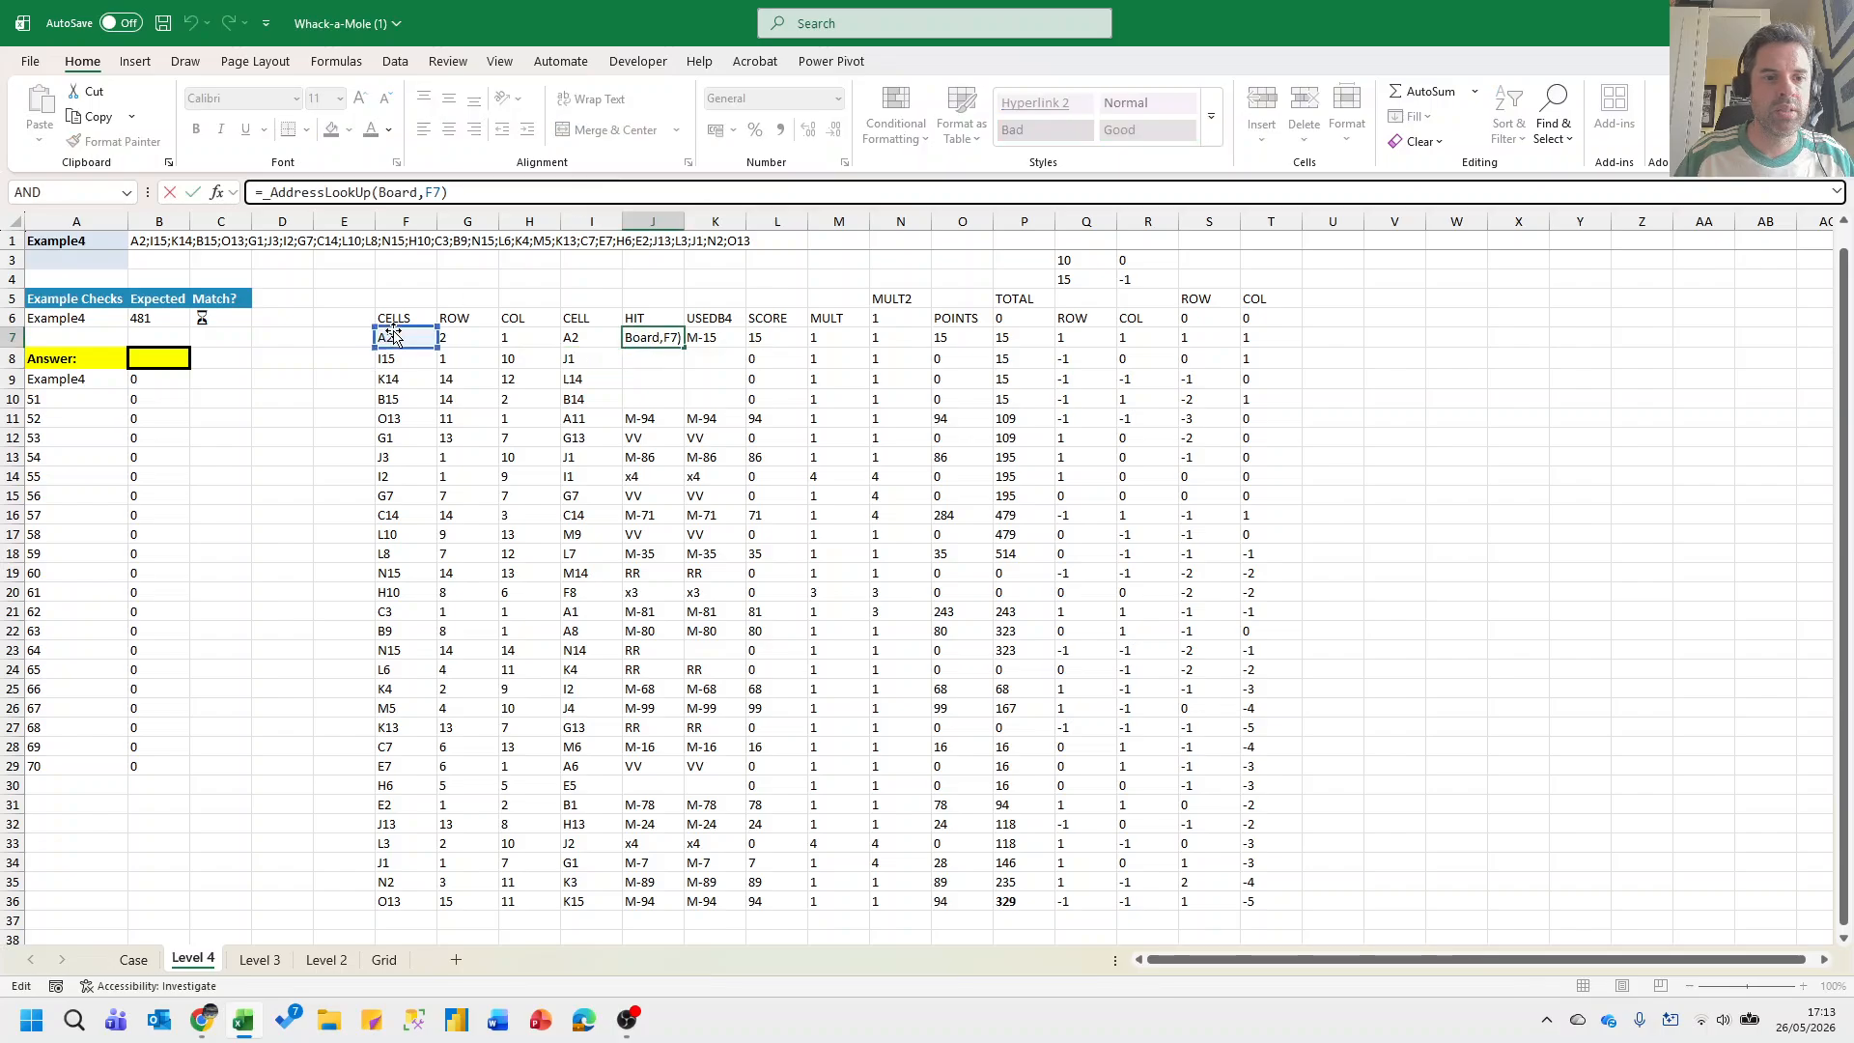
drag(386, 327, 598, 335)
key(ctrl+Return)
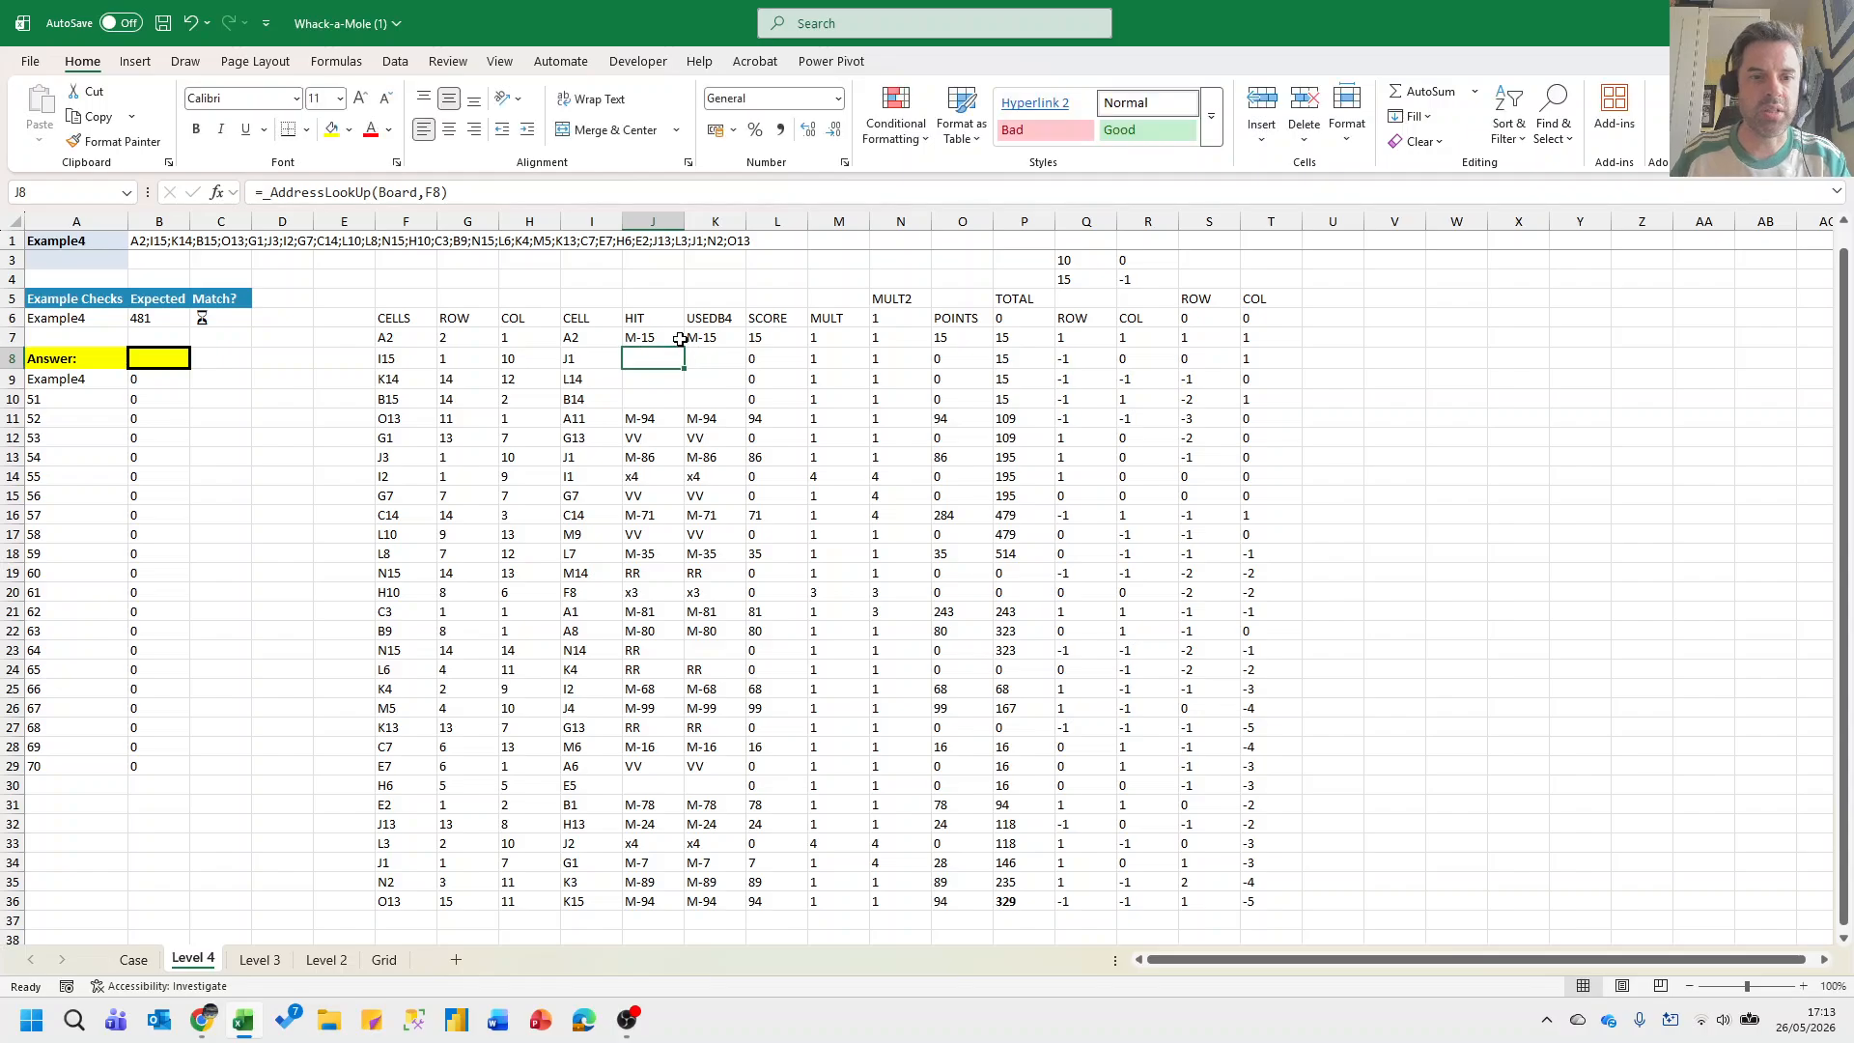
double_click(683, 346)
Change the COUNTIFS criterion in the USEDB4 formula in K7 to the shifted cell I7.
click(702, 338)
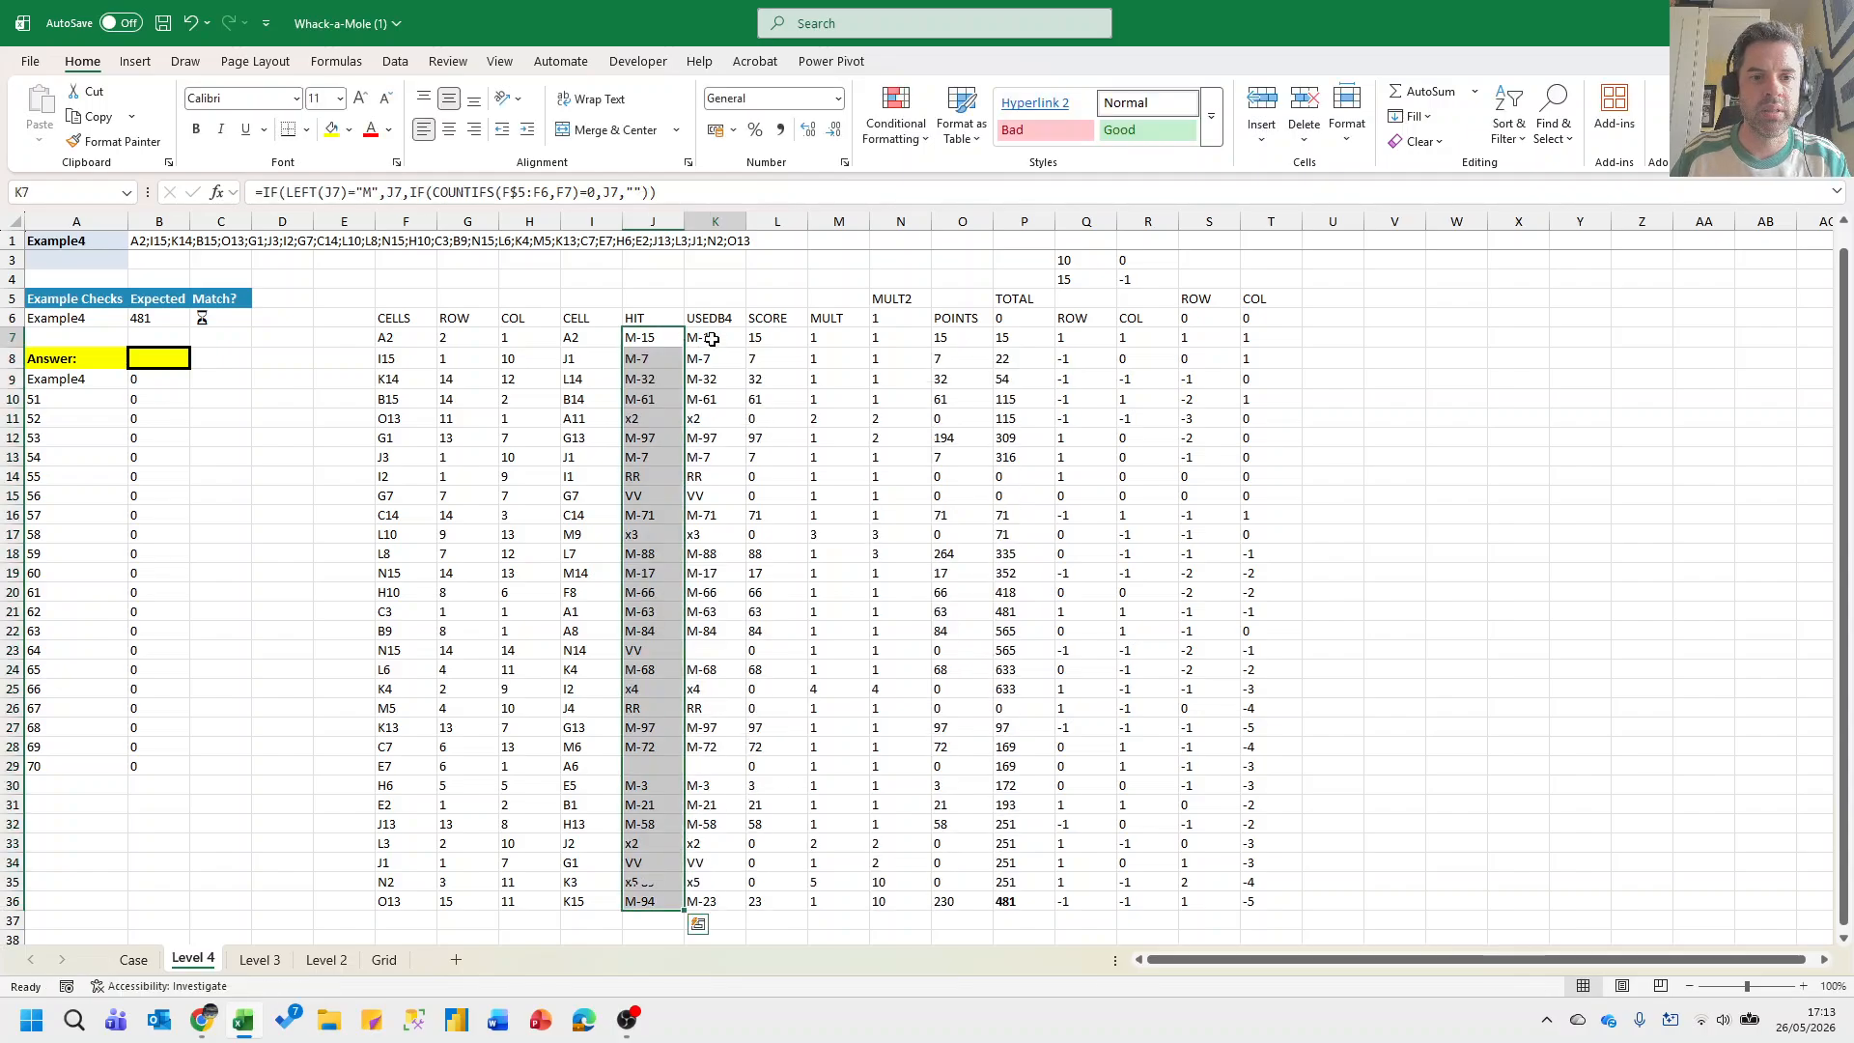
click(703, 196)
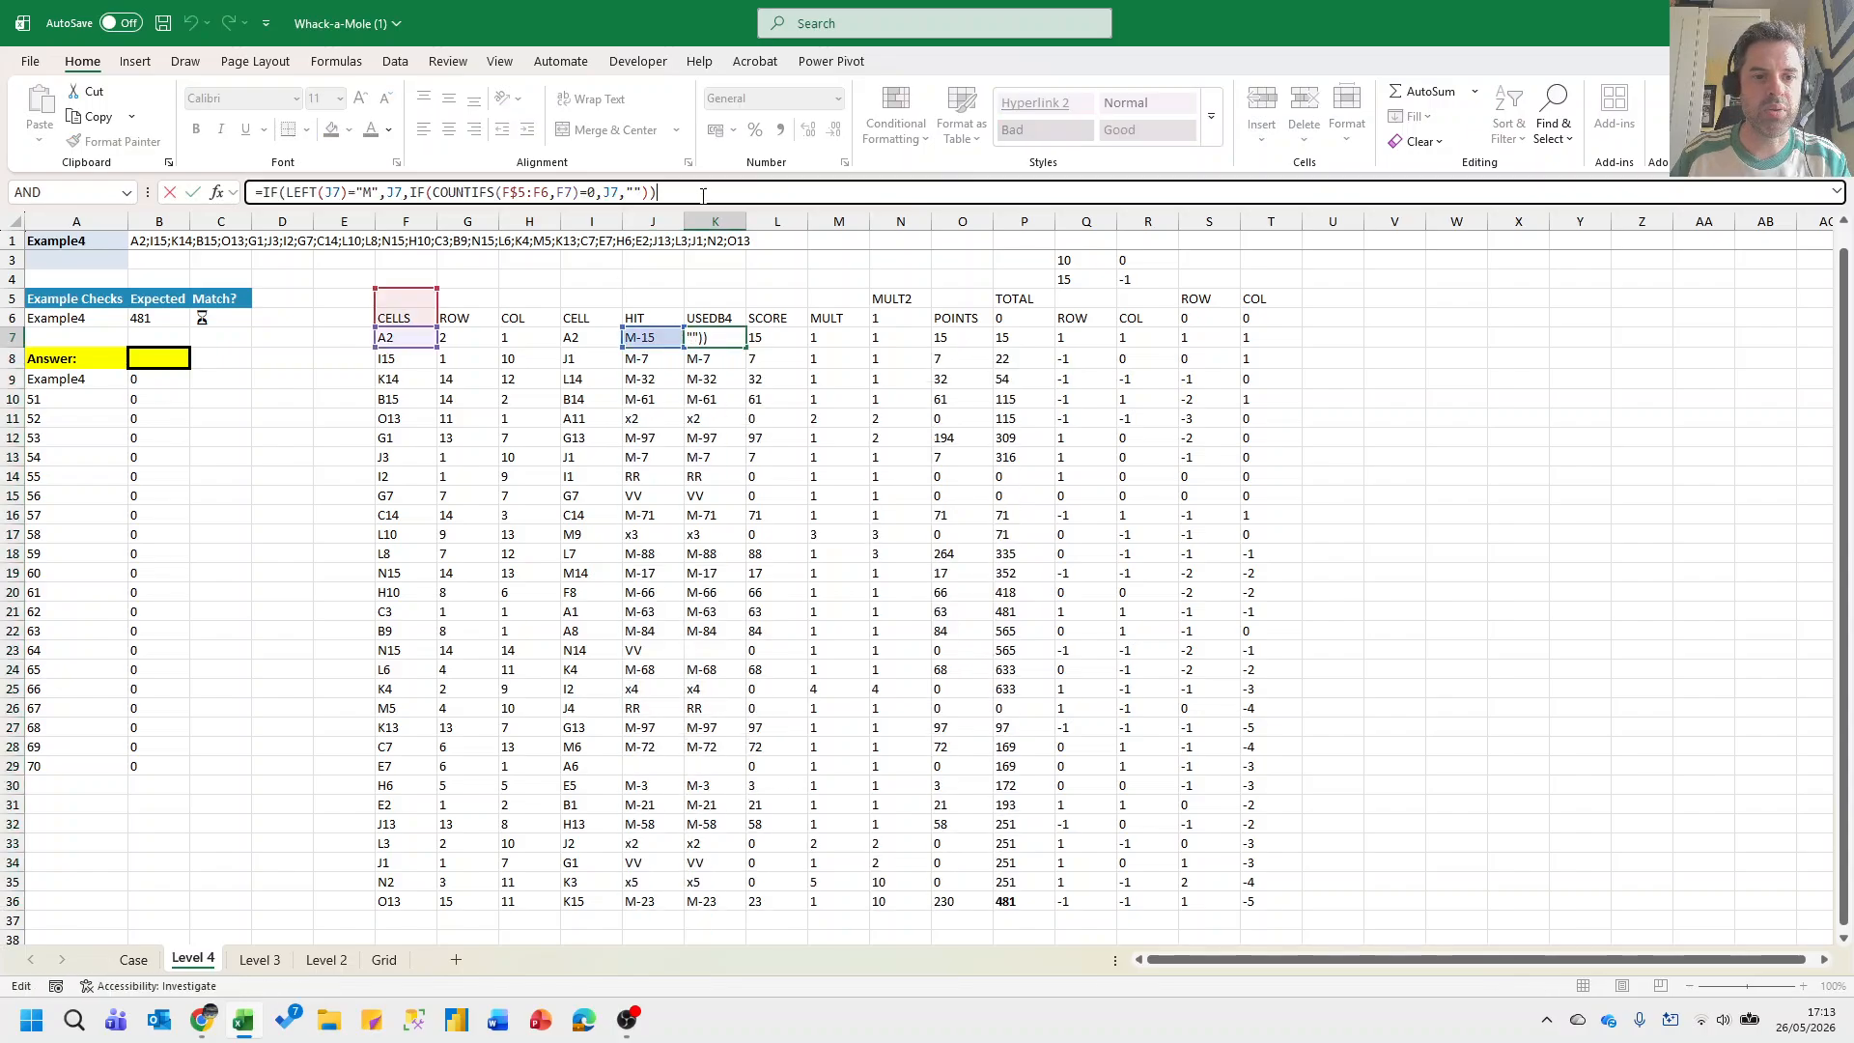
click(440, 337)
click(700, 338)
click(680, 192)
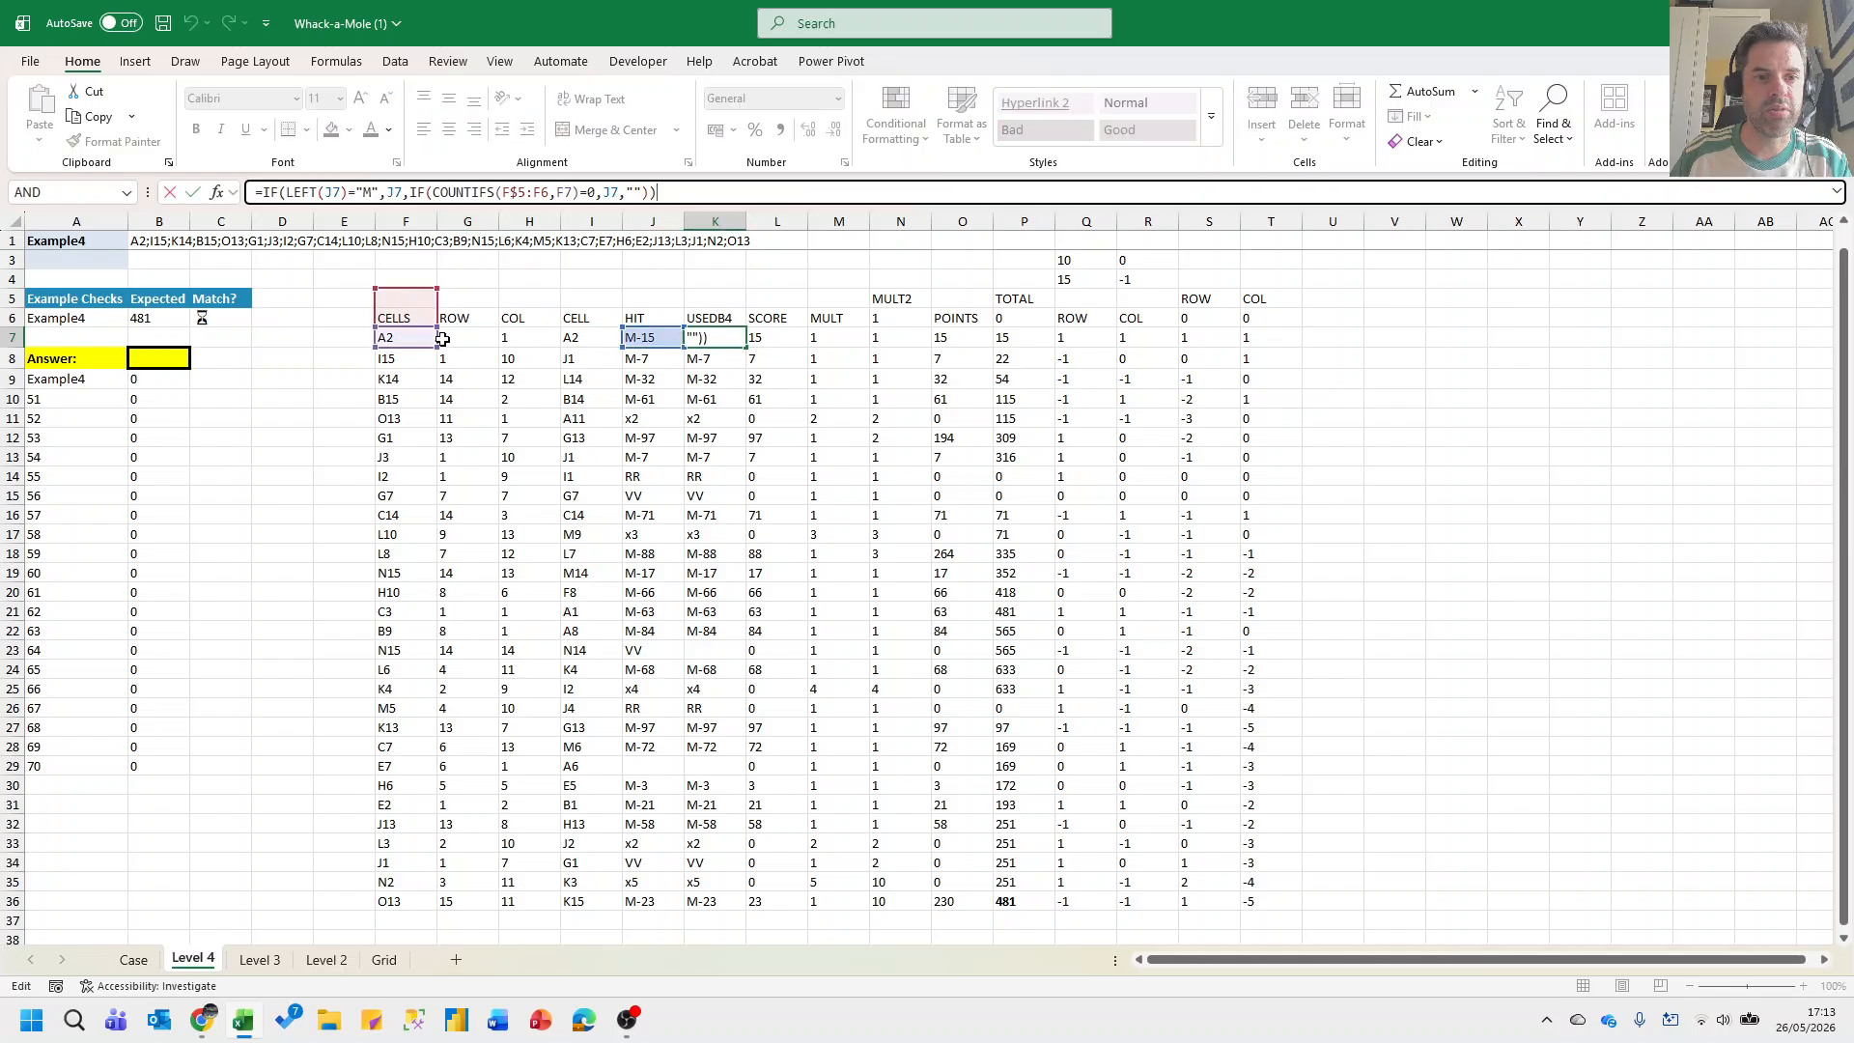
drag(441, 339, 627, 339)
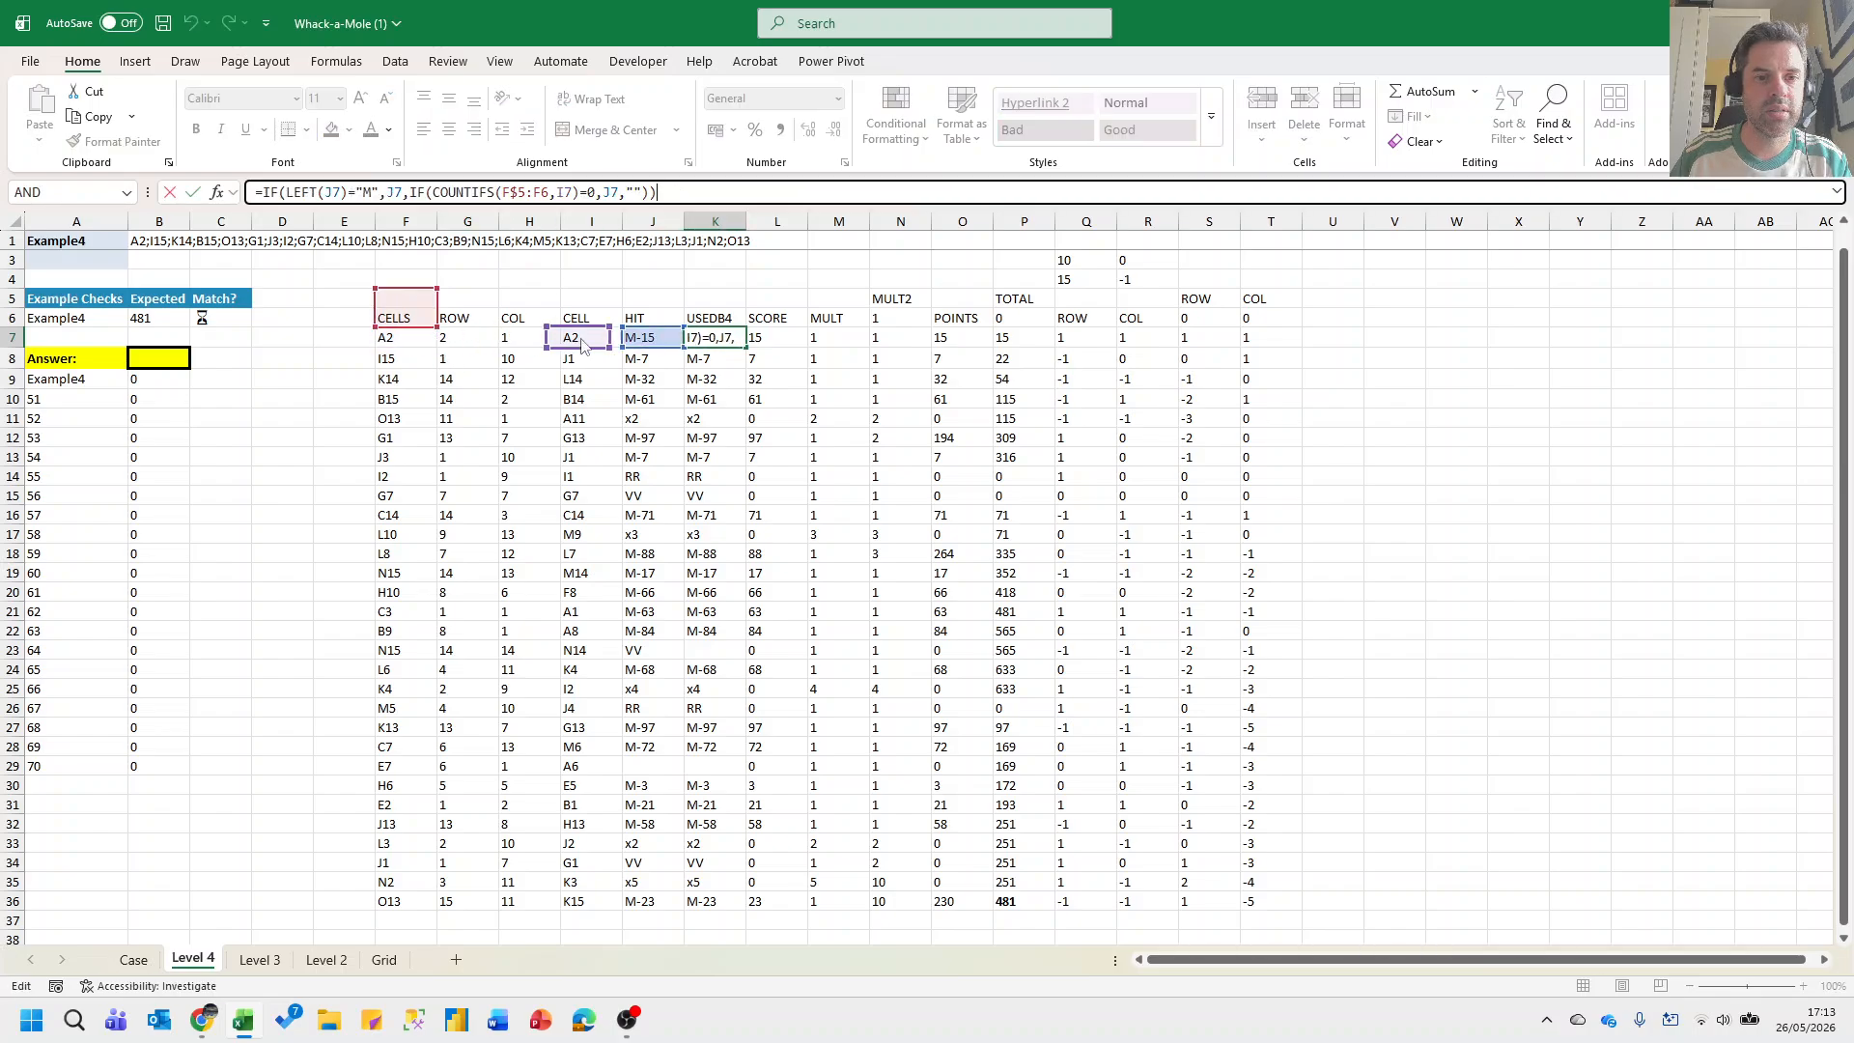
Move the COUNTIFS range in K7's USEDB4 formula to the shifted CELL column and fill the formulas down to row 36.
click(441, 305)
key(Right)
key(Right)
key(Right)
key(Right)
key(Down)
key(Down)
key(F2)
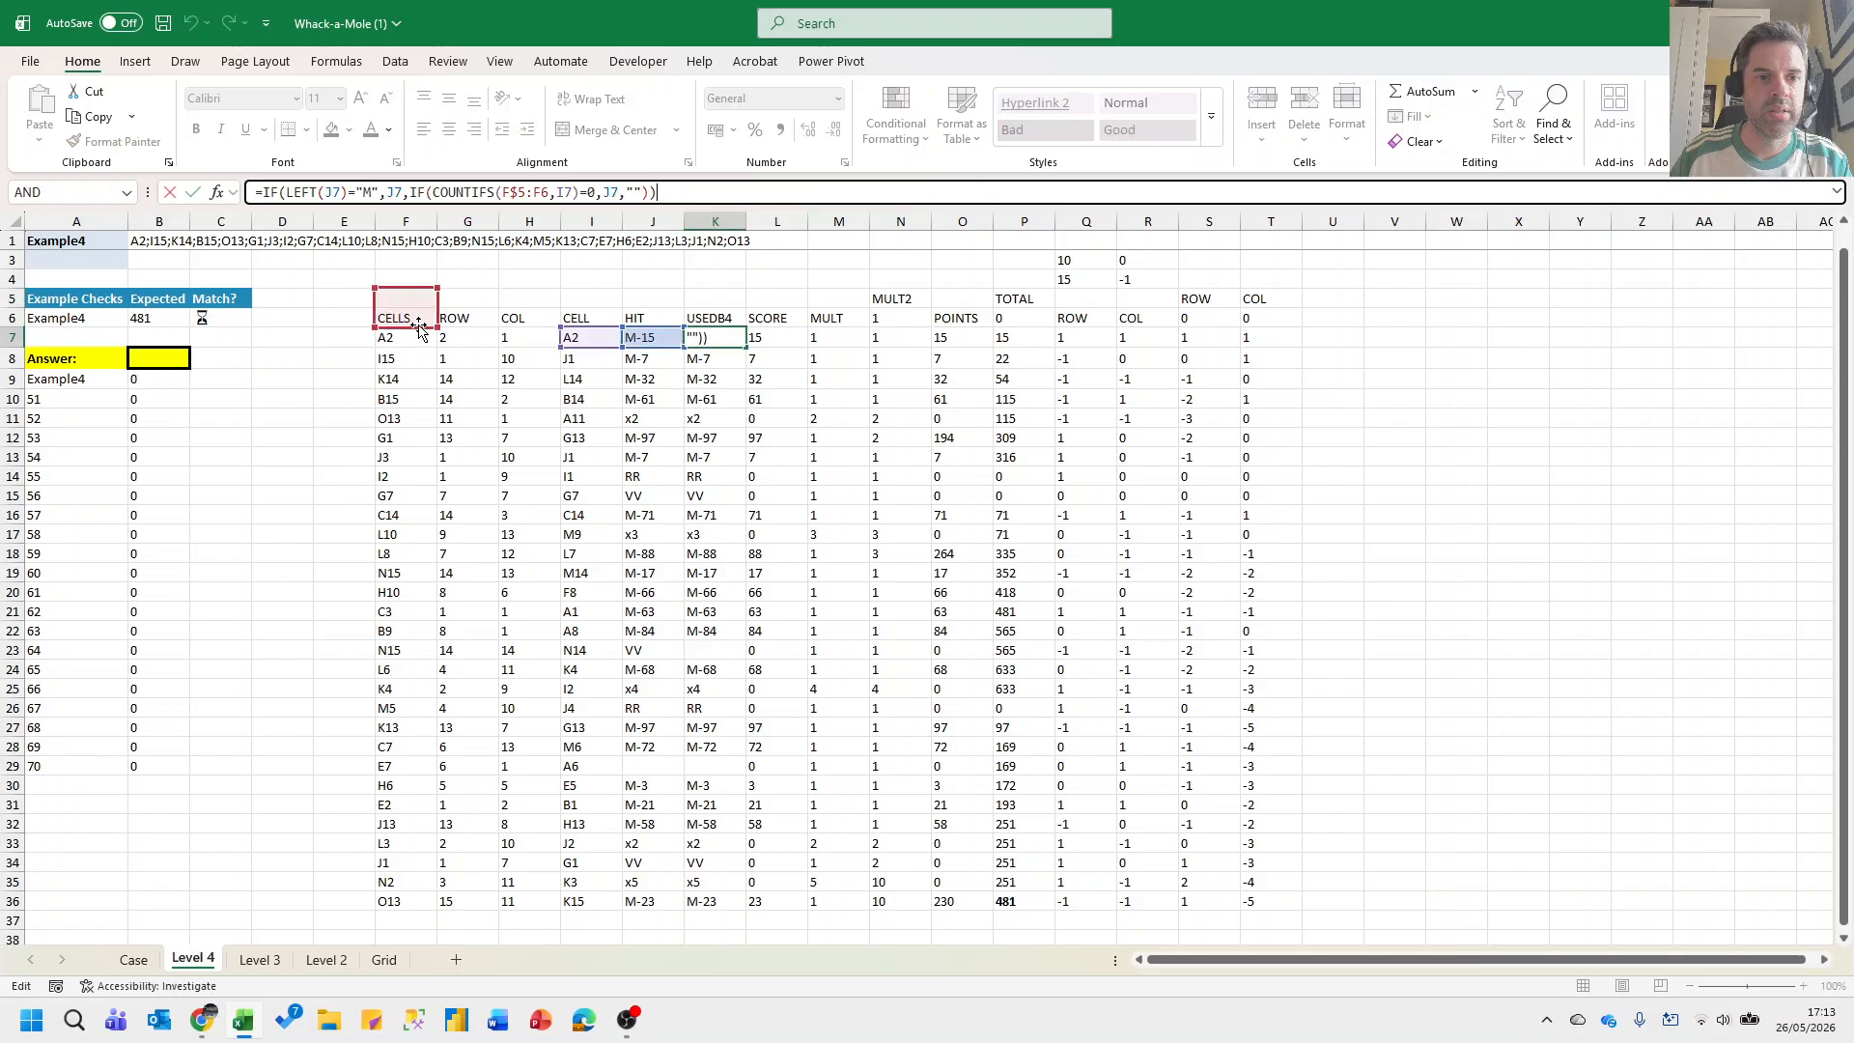
drag(420, 328, 715, 337)
key(Return)
double_click(746, 347)
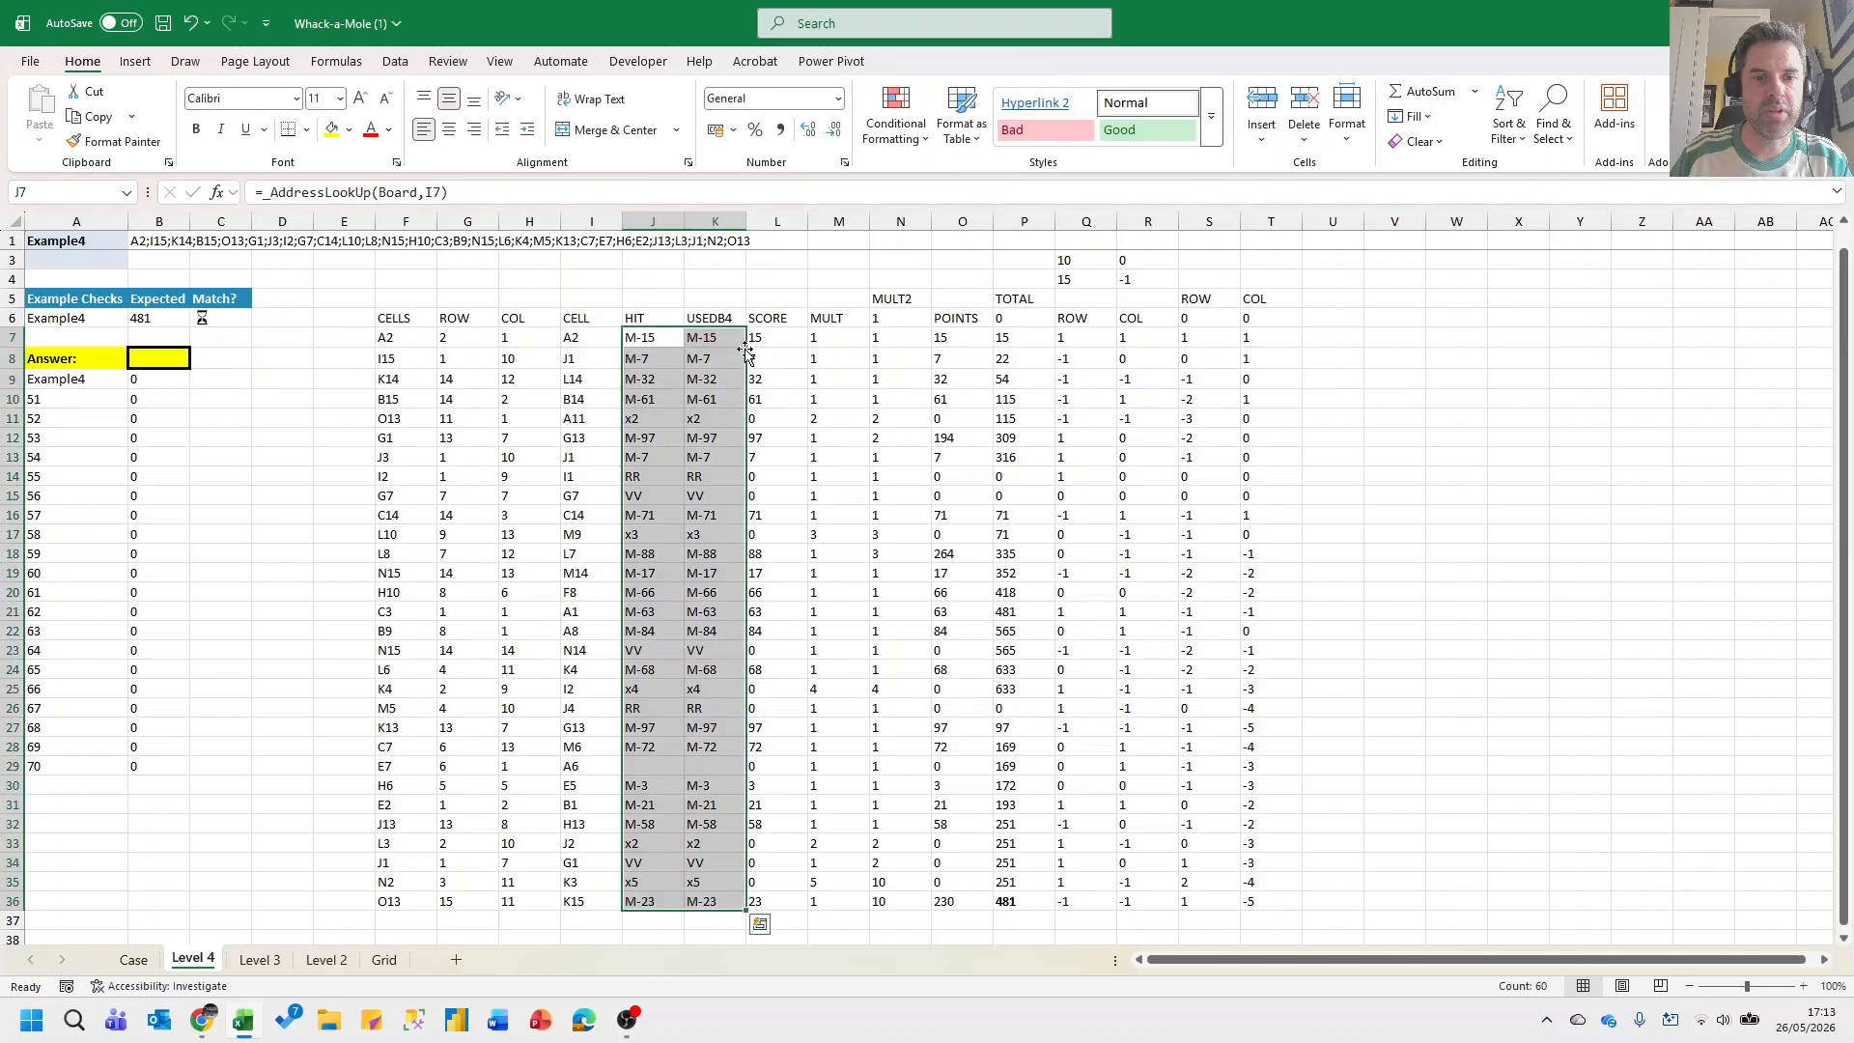
Review the row 7 formulas for SCORE, MULT, MULT2, USEDB4 and HIT to check their references.
click(759, 335)
key(Down)
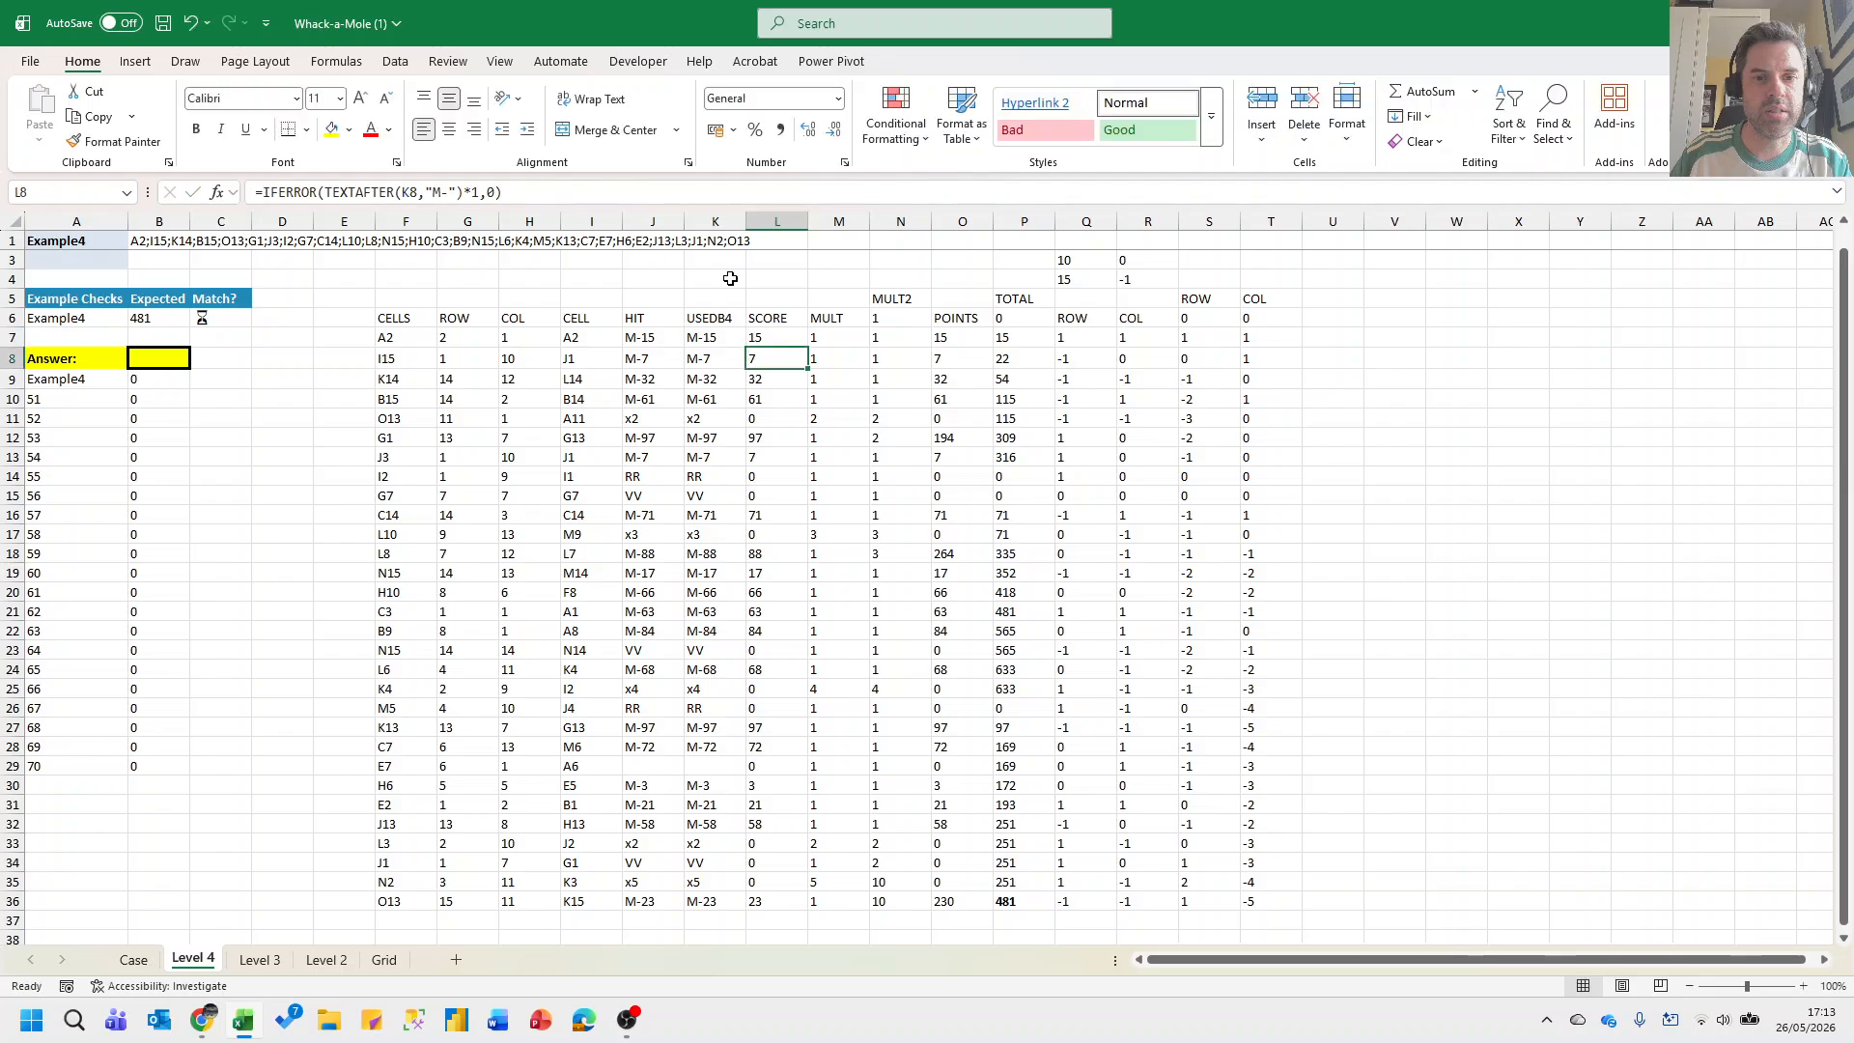
key(Up)
key(Right)
key(Right)
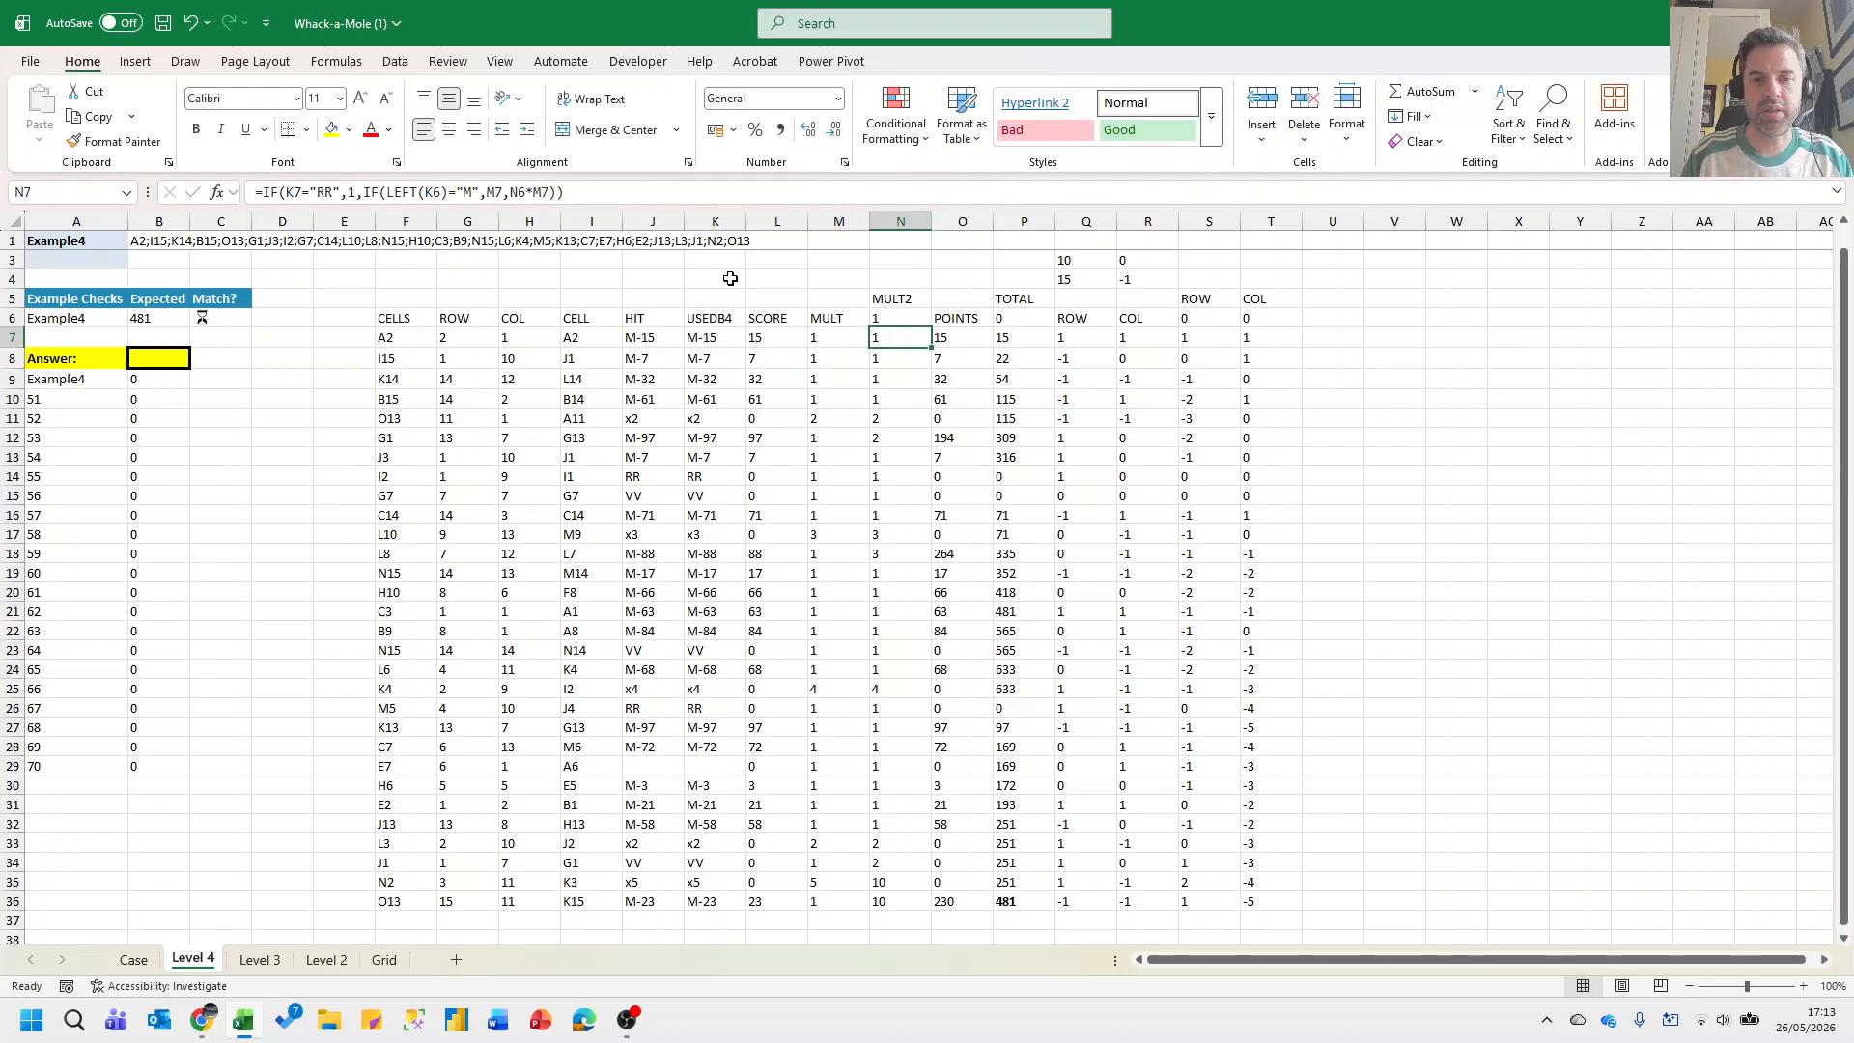
key(Left)
key(Left)
key(Left)
key(Left)
key(Left)
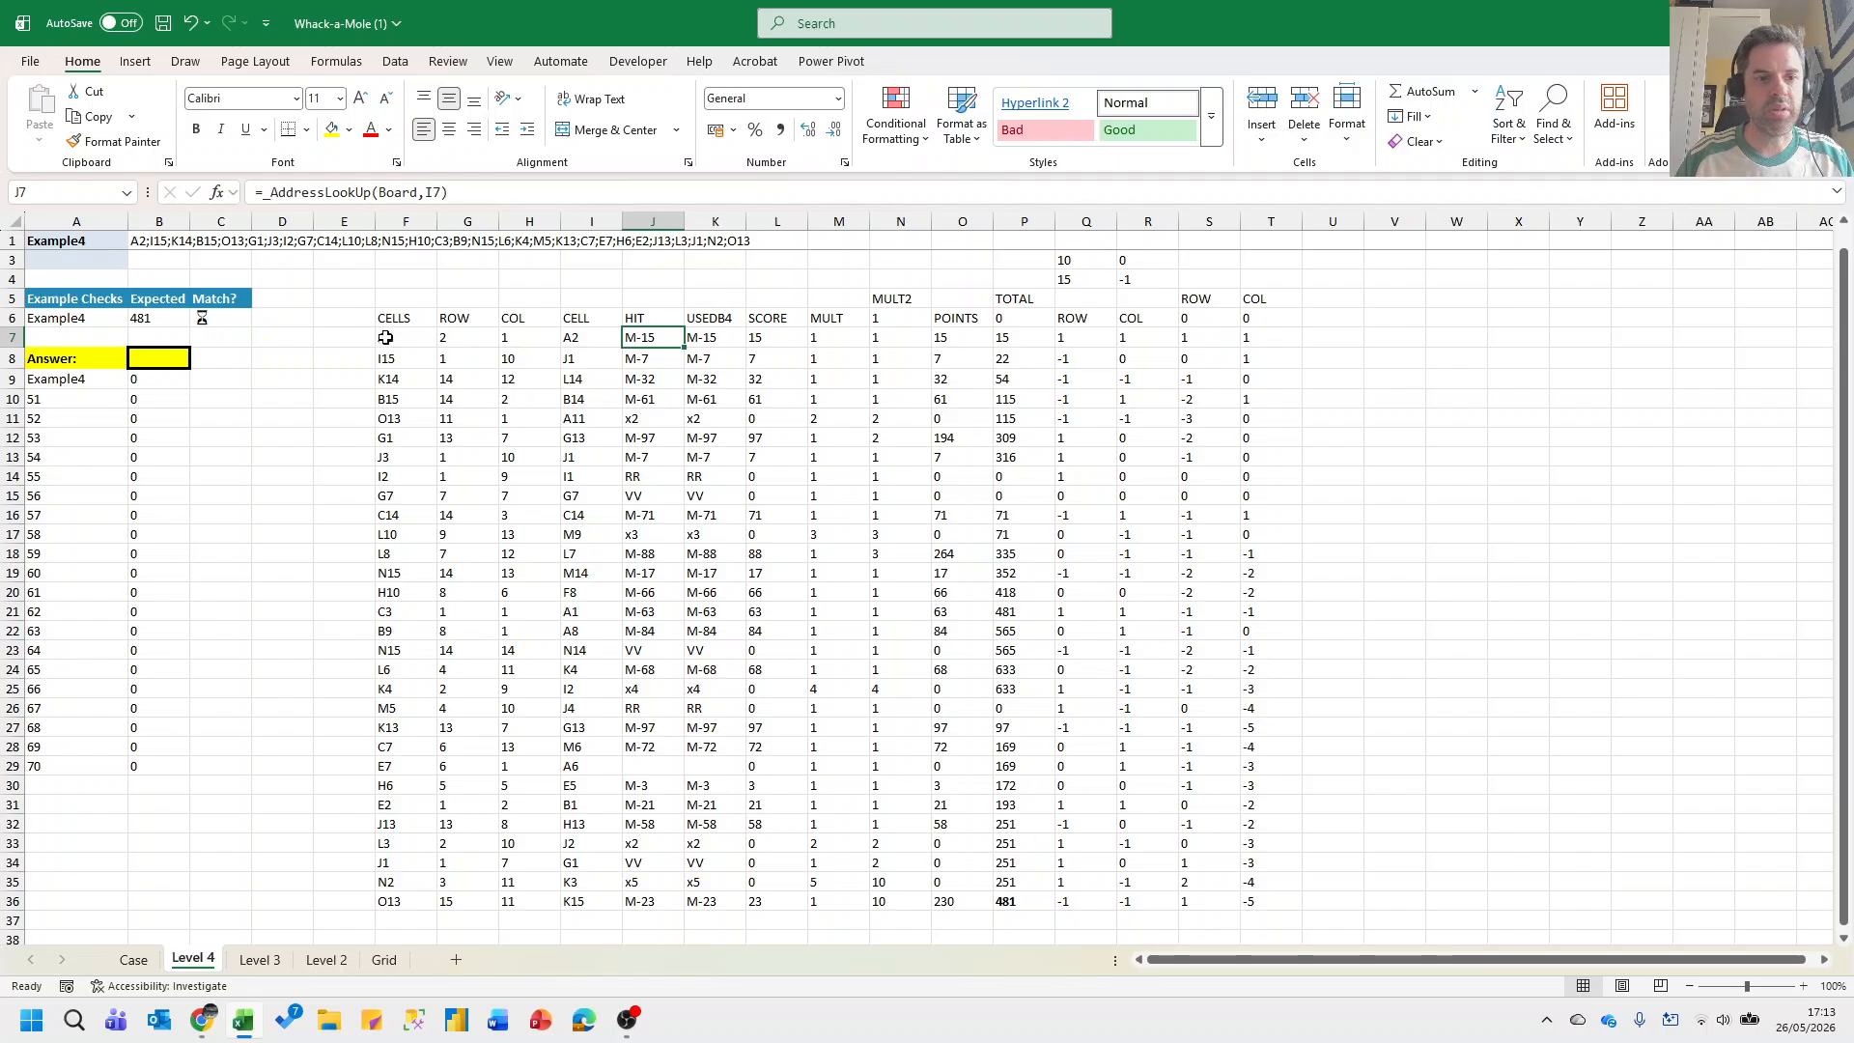
Link the Level 4 answer cell B8 to the final running total with =P36.
key(Down)
key(ctrl+Left)
key(ctrl+Left)
key(Right)
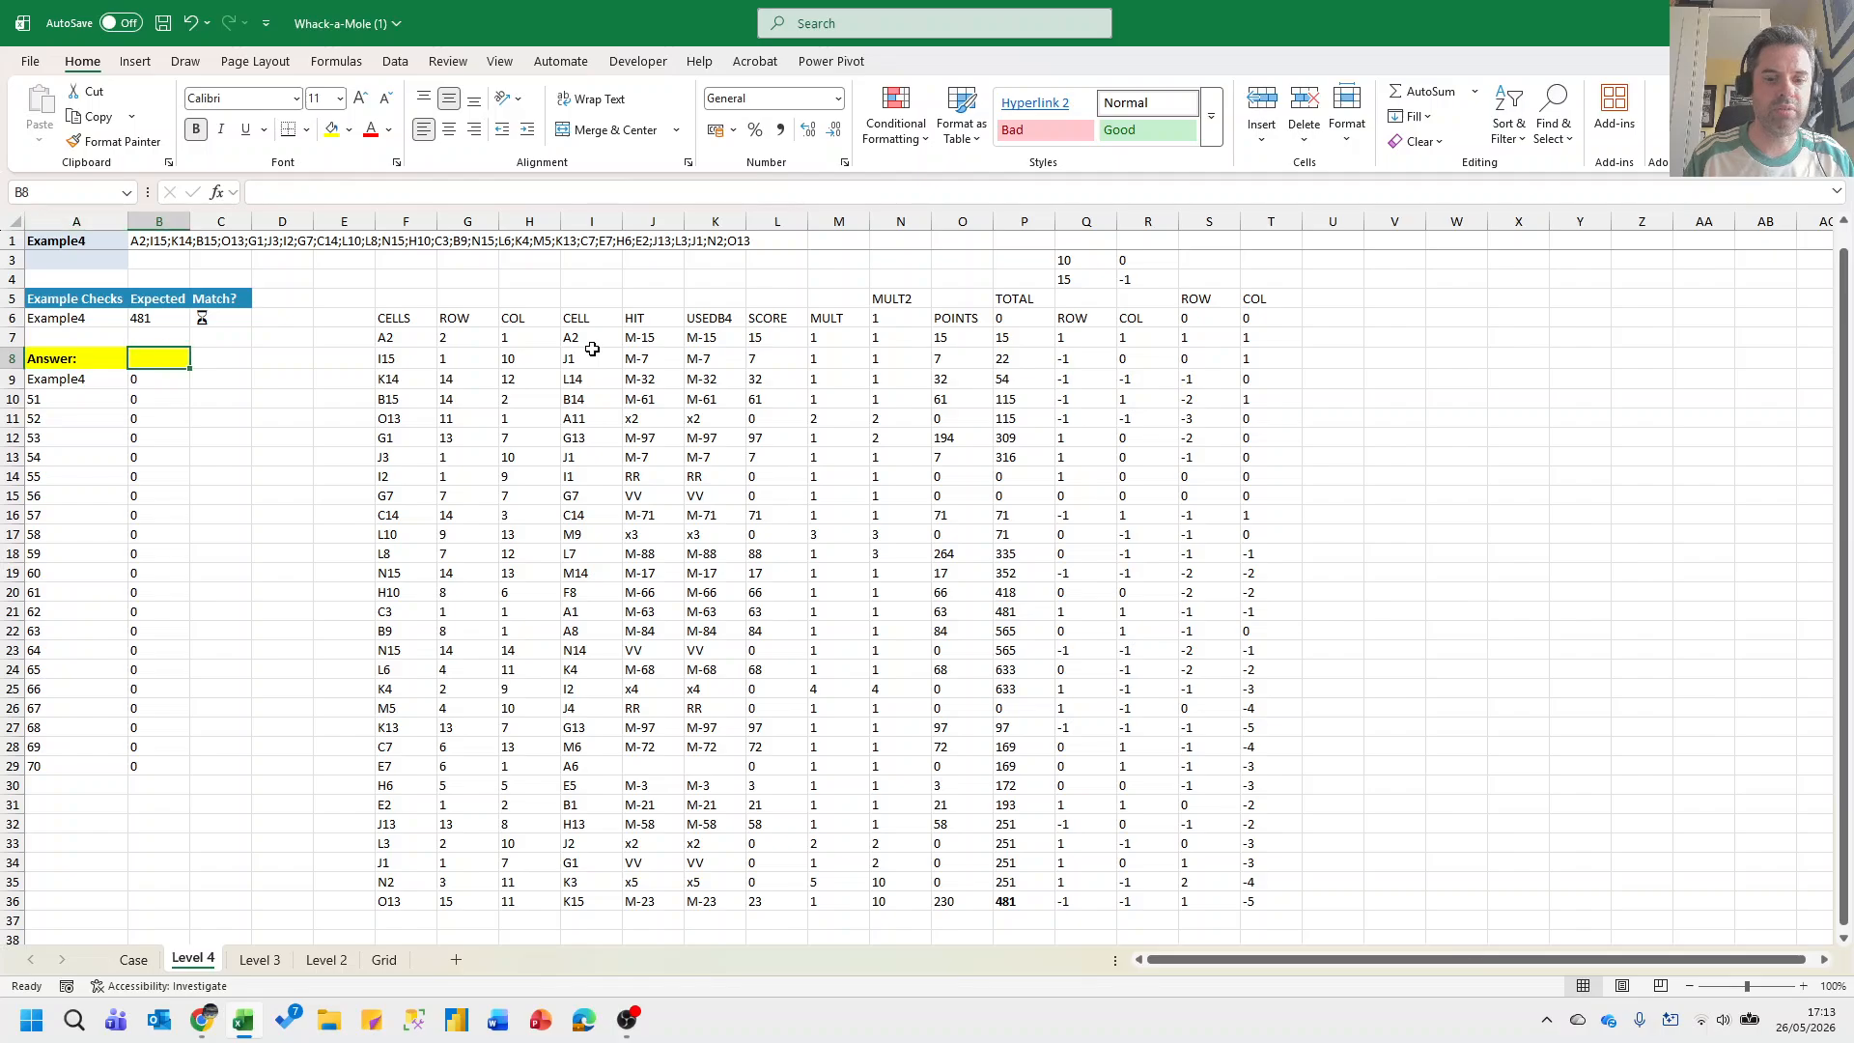
text(=)
key(ctrl+Right)
key(ctrl+Right)
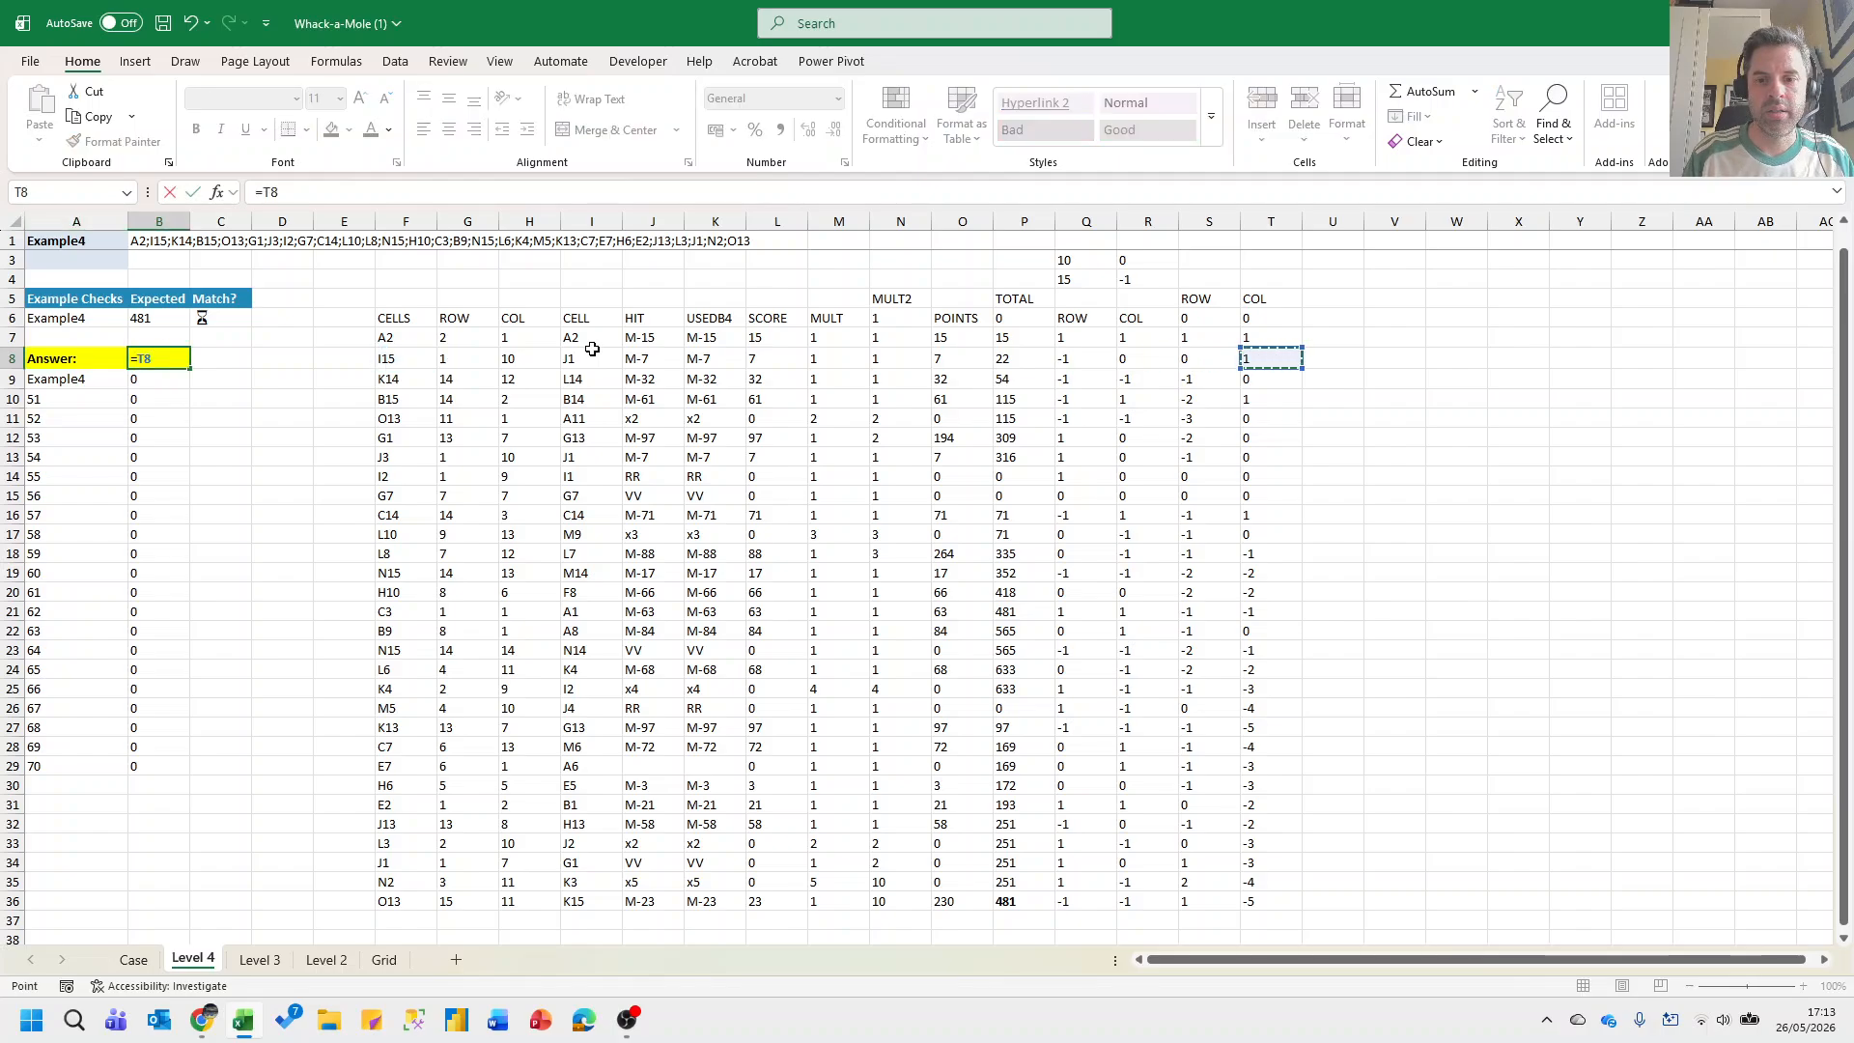
key(ctrl+Down)
key(Left)
key(Left)
key(Left)
key(Left)
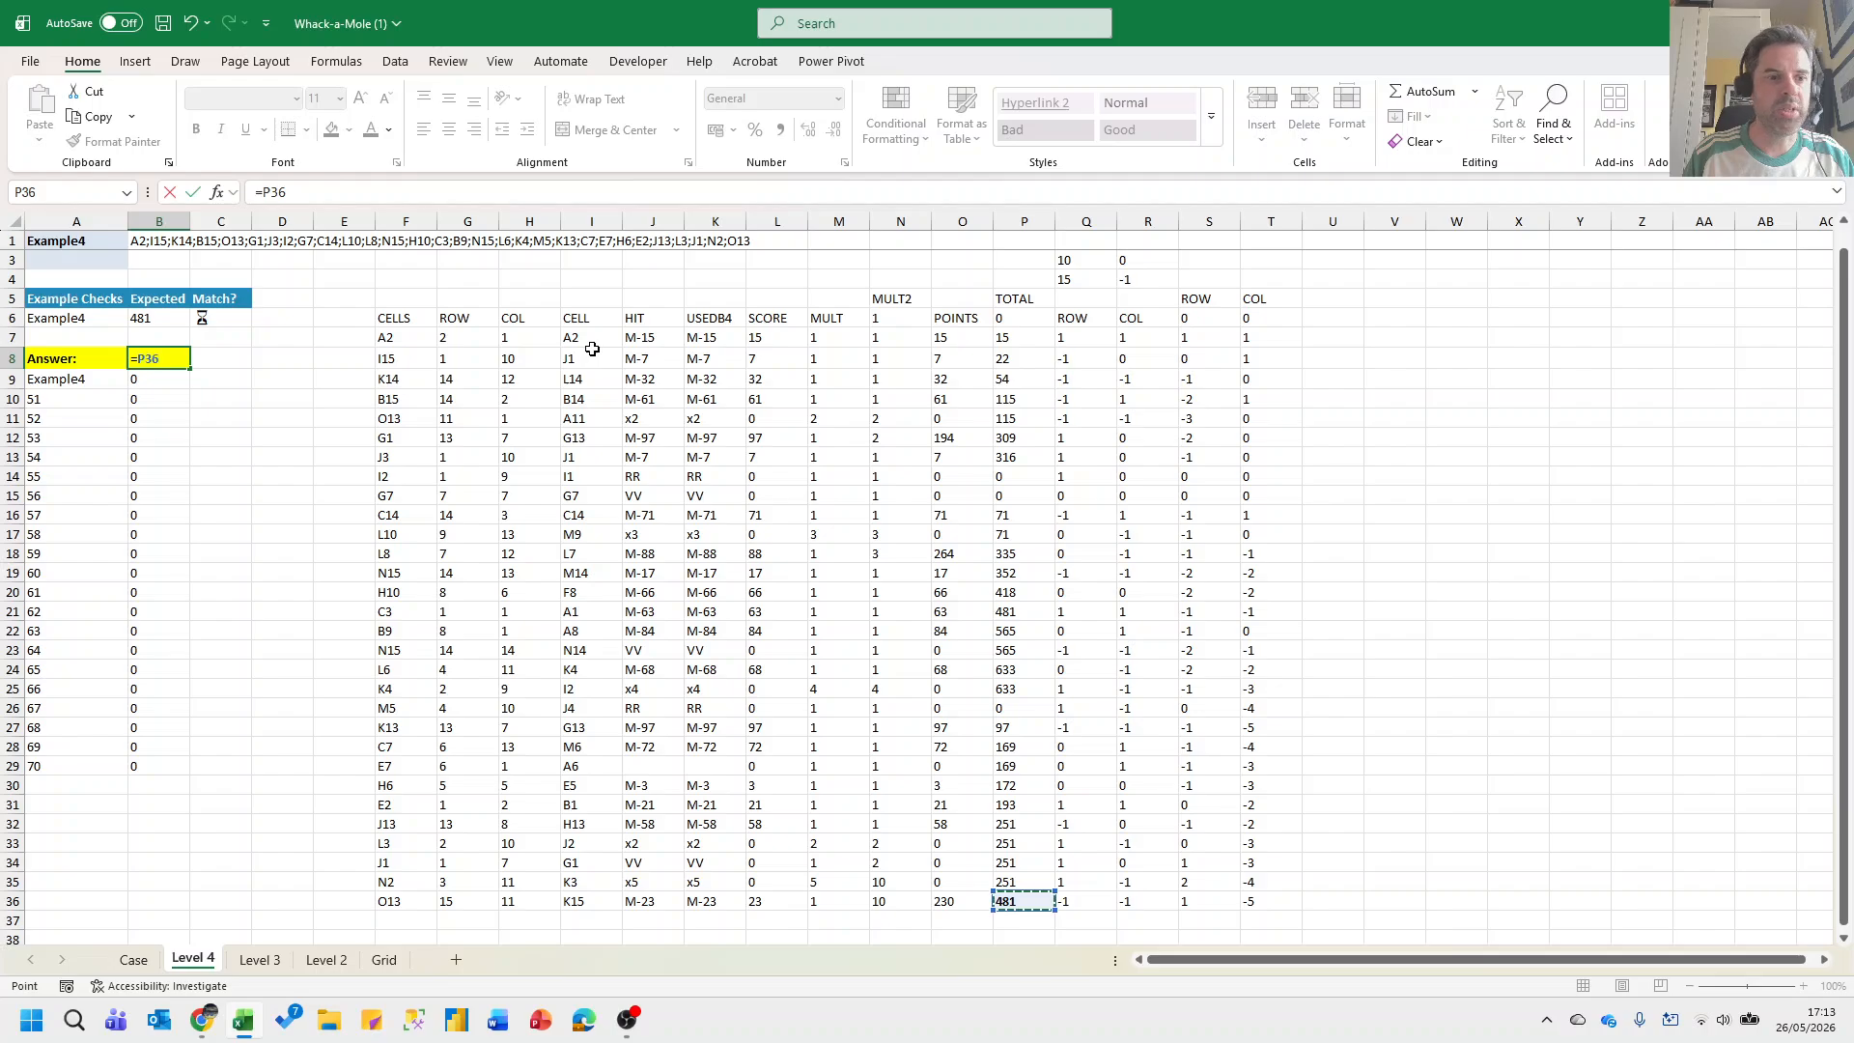
key(Return)
Copy the game 51 to 70 results from B10:B29 and paste them into the Level 4 answers on the Excel Esports page.
key(Down)
key(ctrl+shift+Down)
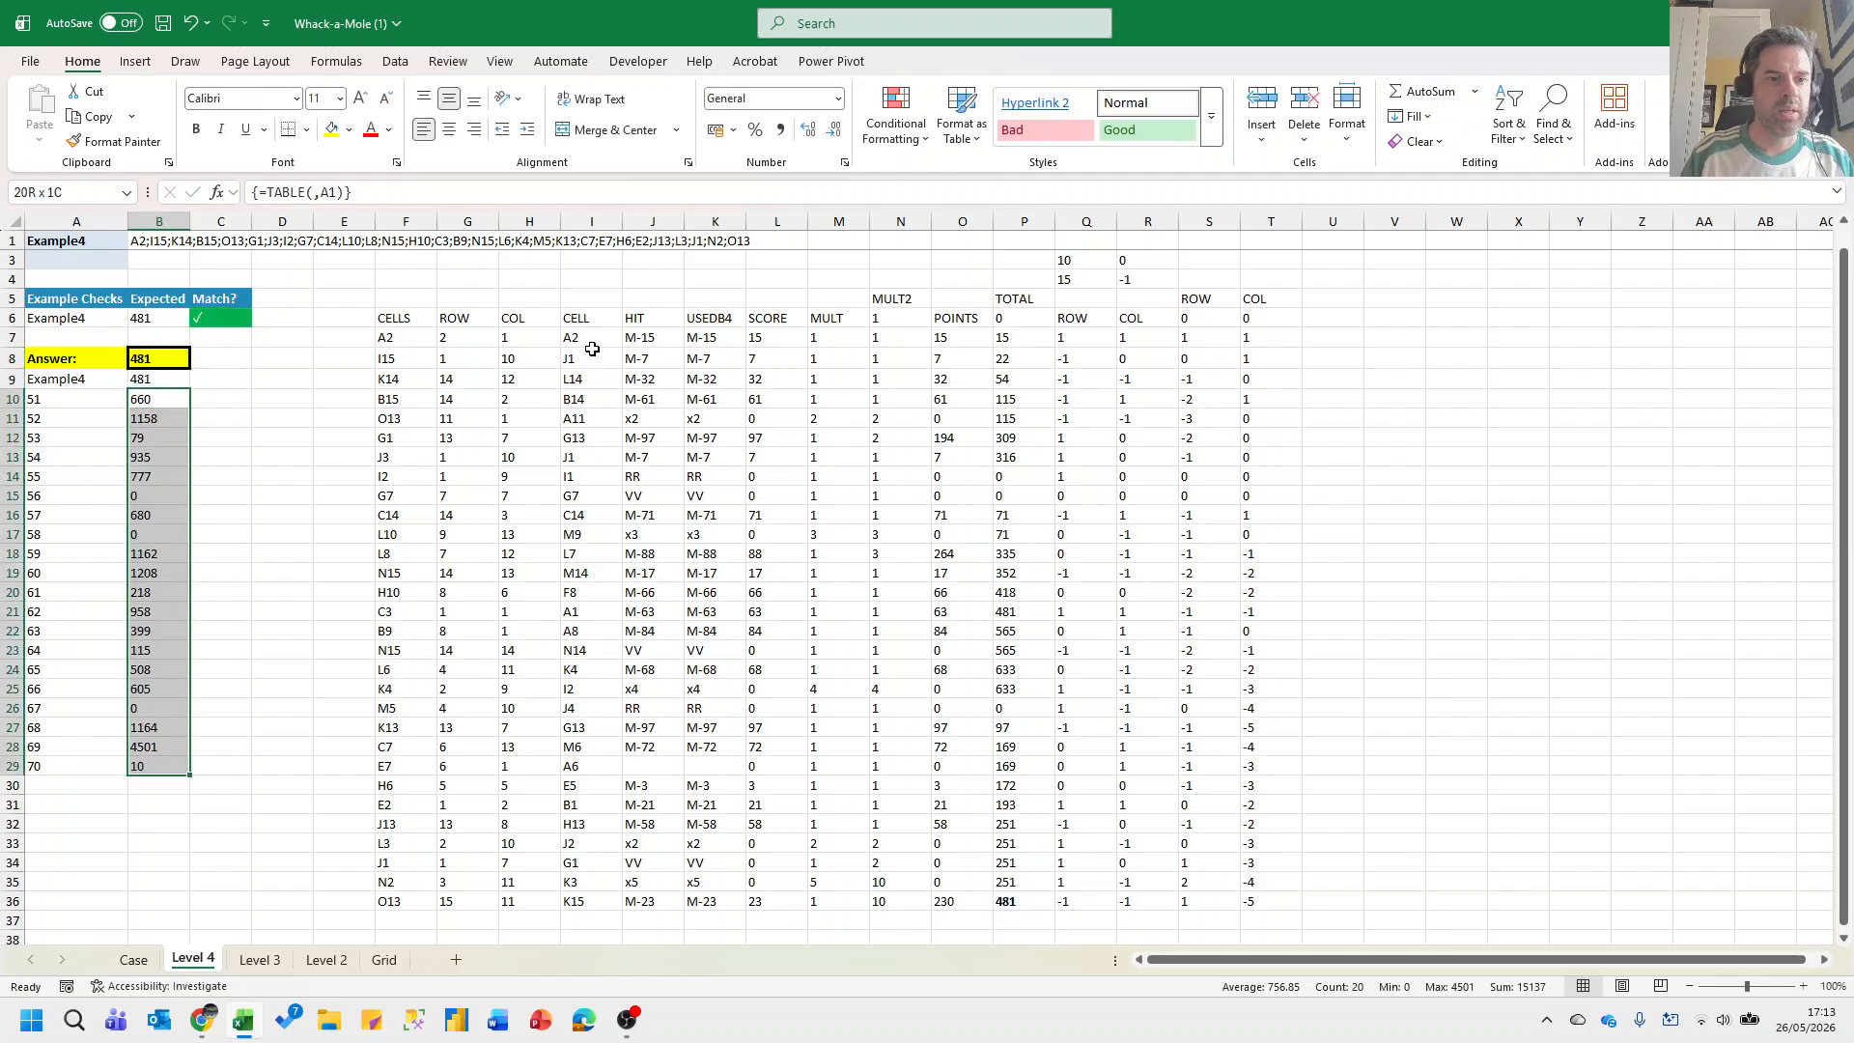
key(ctrl+c)
key(alt+Tab)
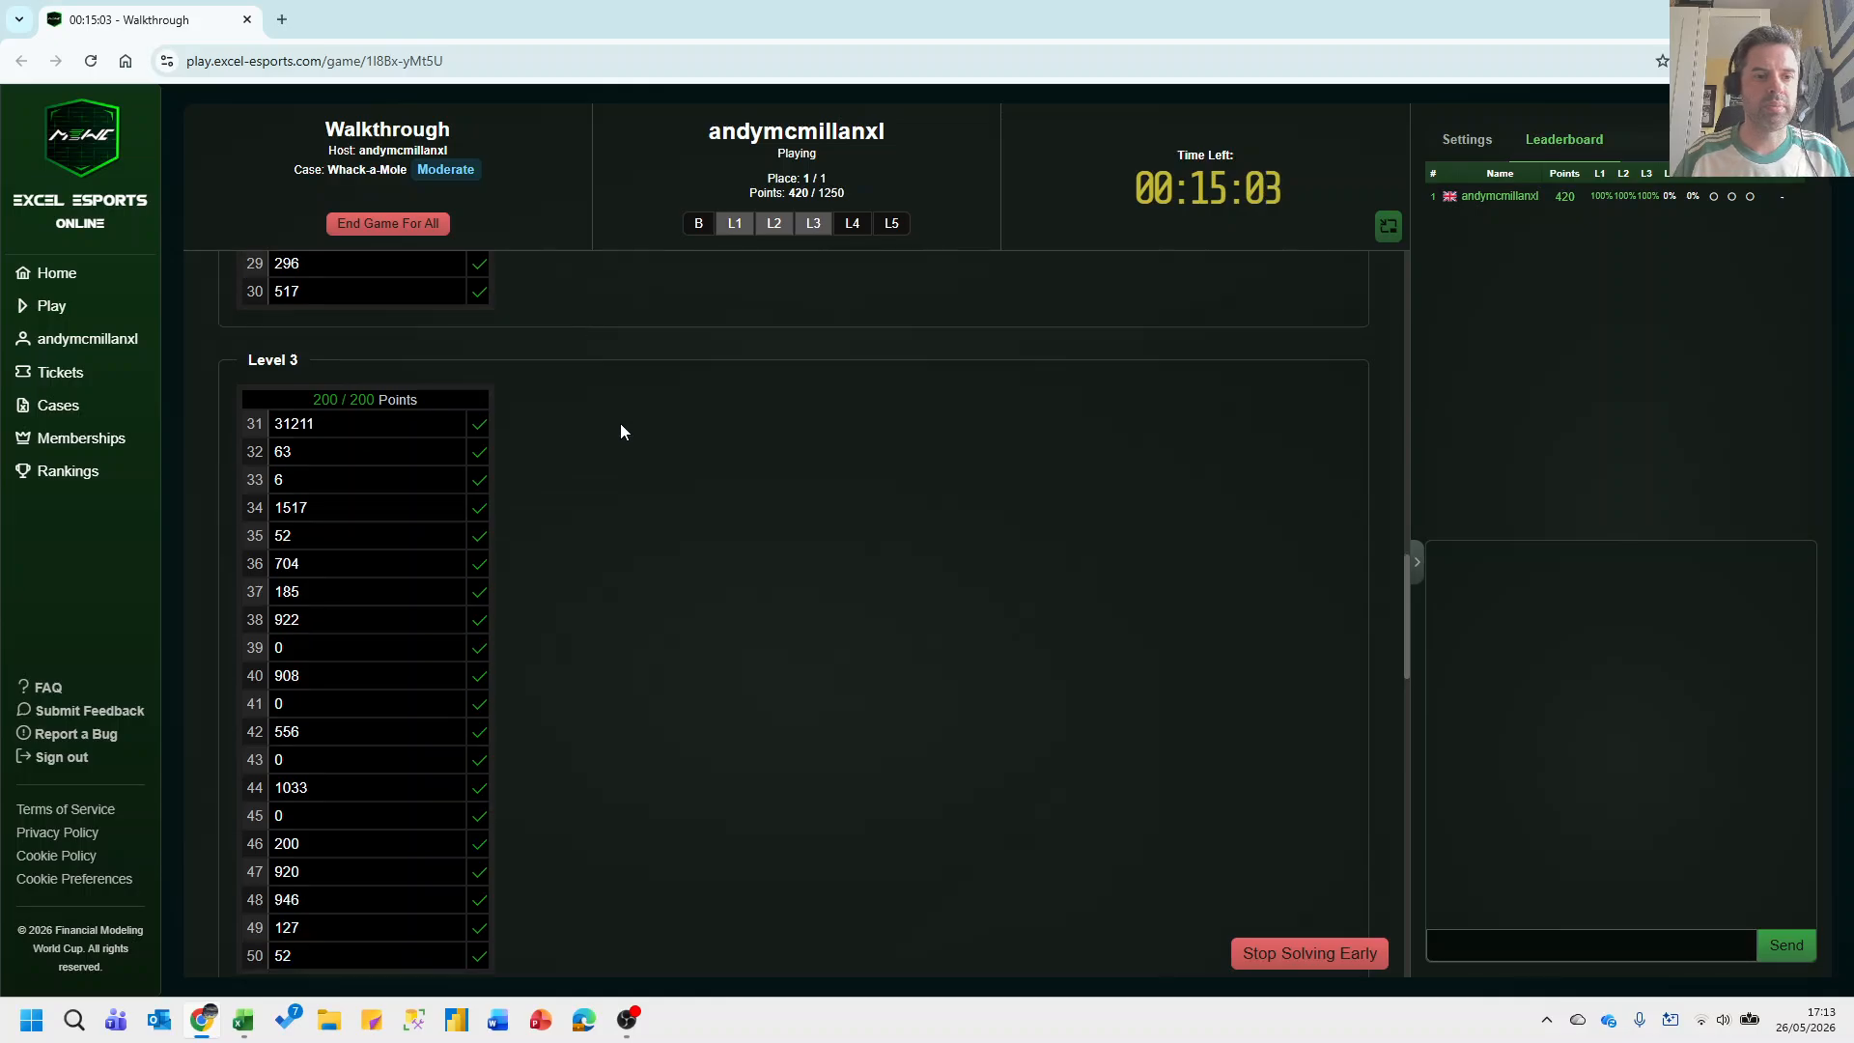
click(322, 447)
key(ctrl+v)
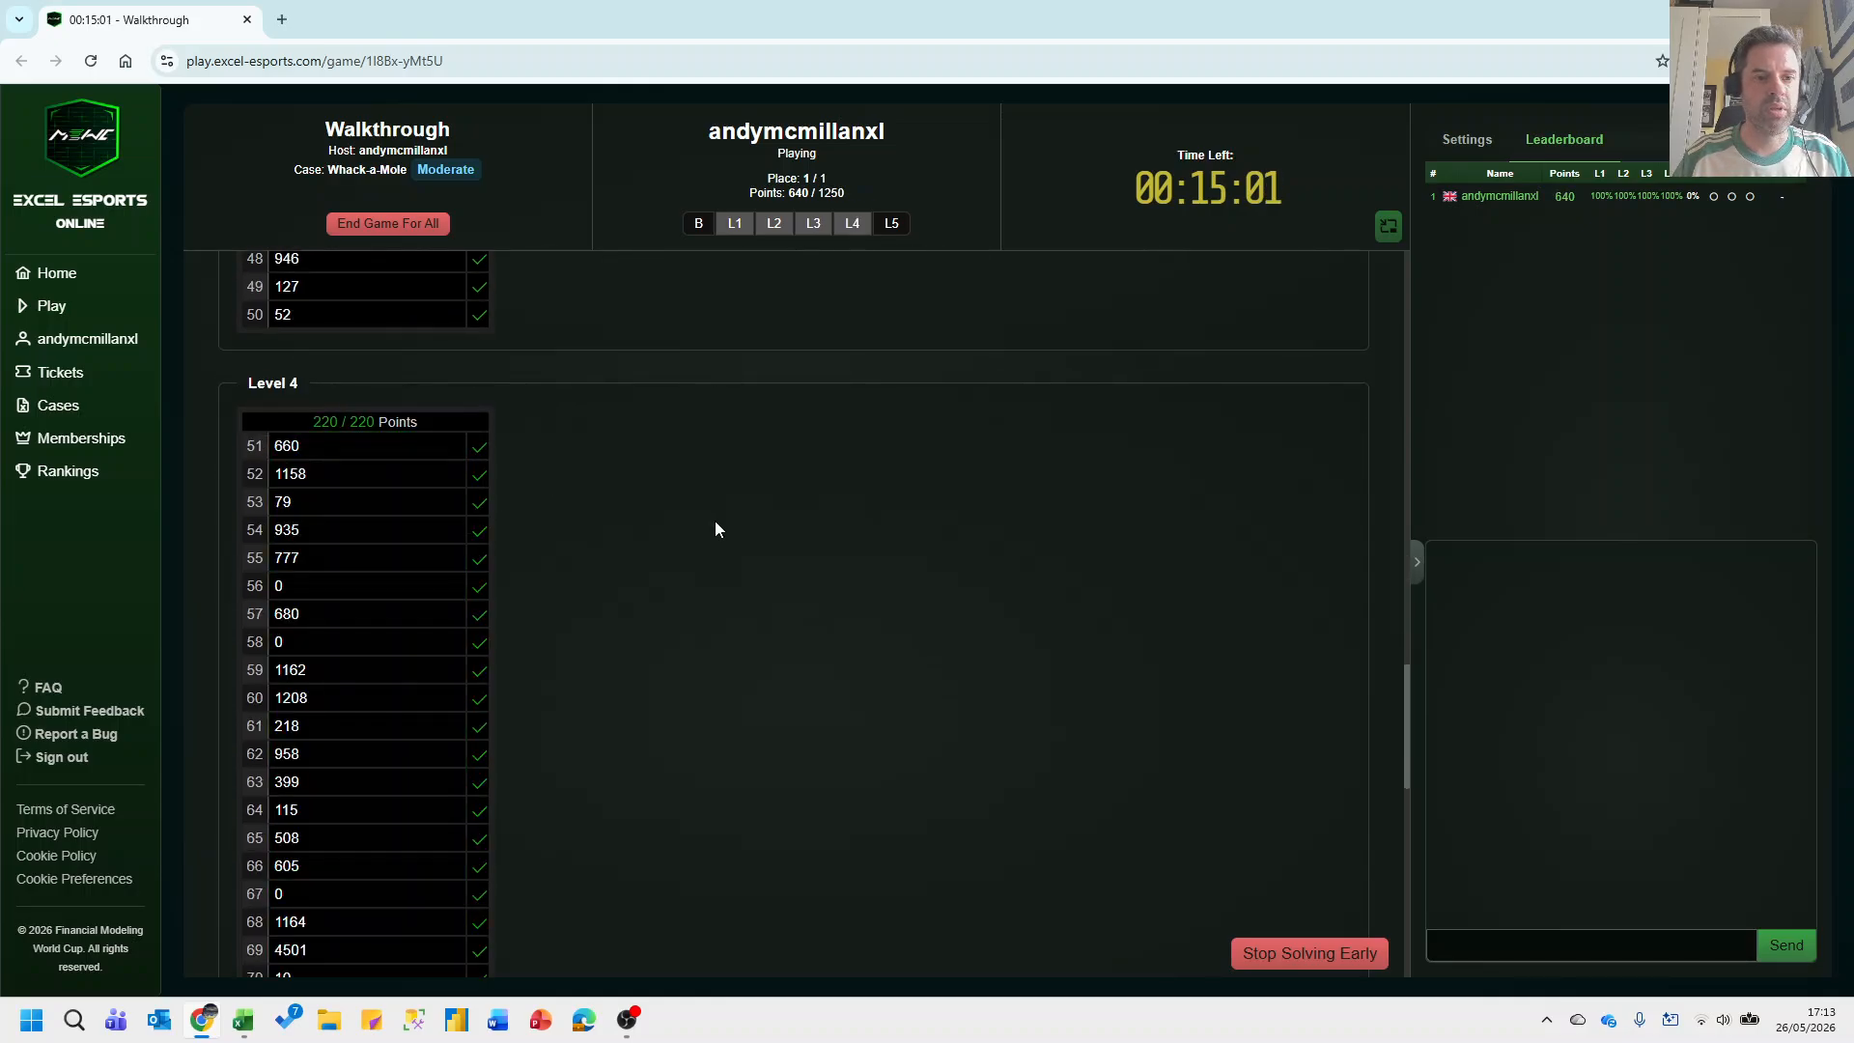
Return to the Excel workbook and examine the Level 5 question, example and hit lists on the Case sheet.
key(alt+Tab)
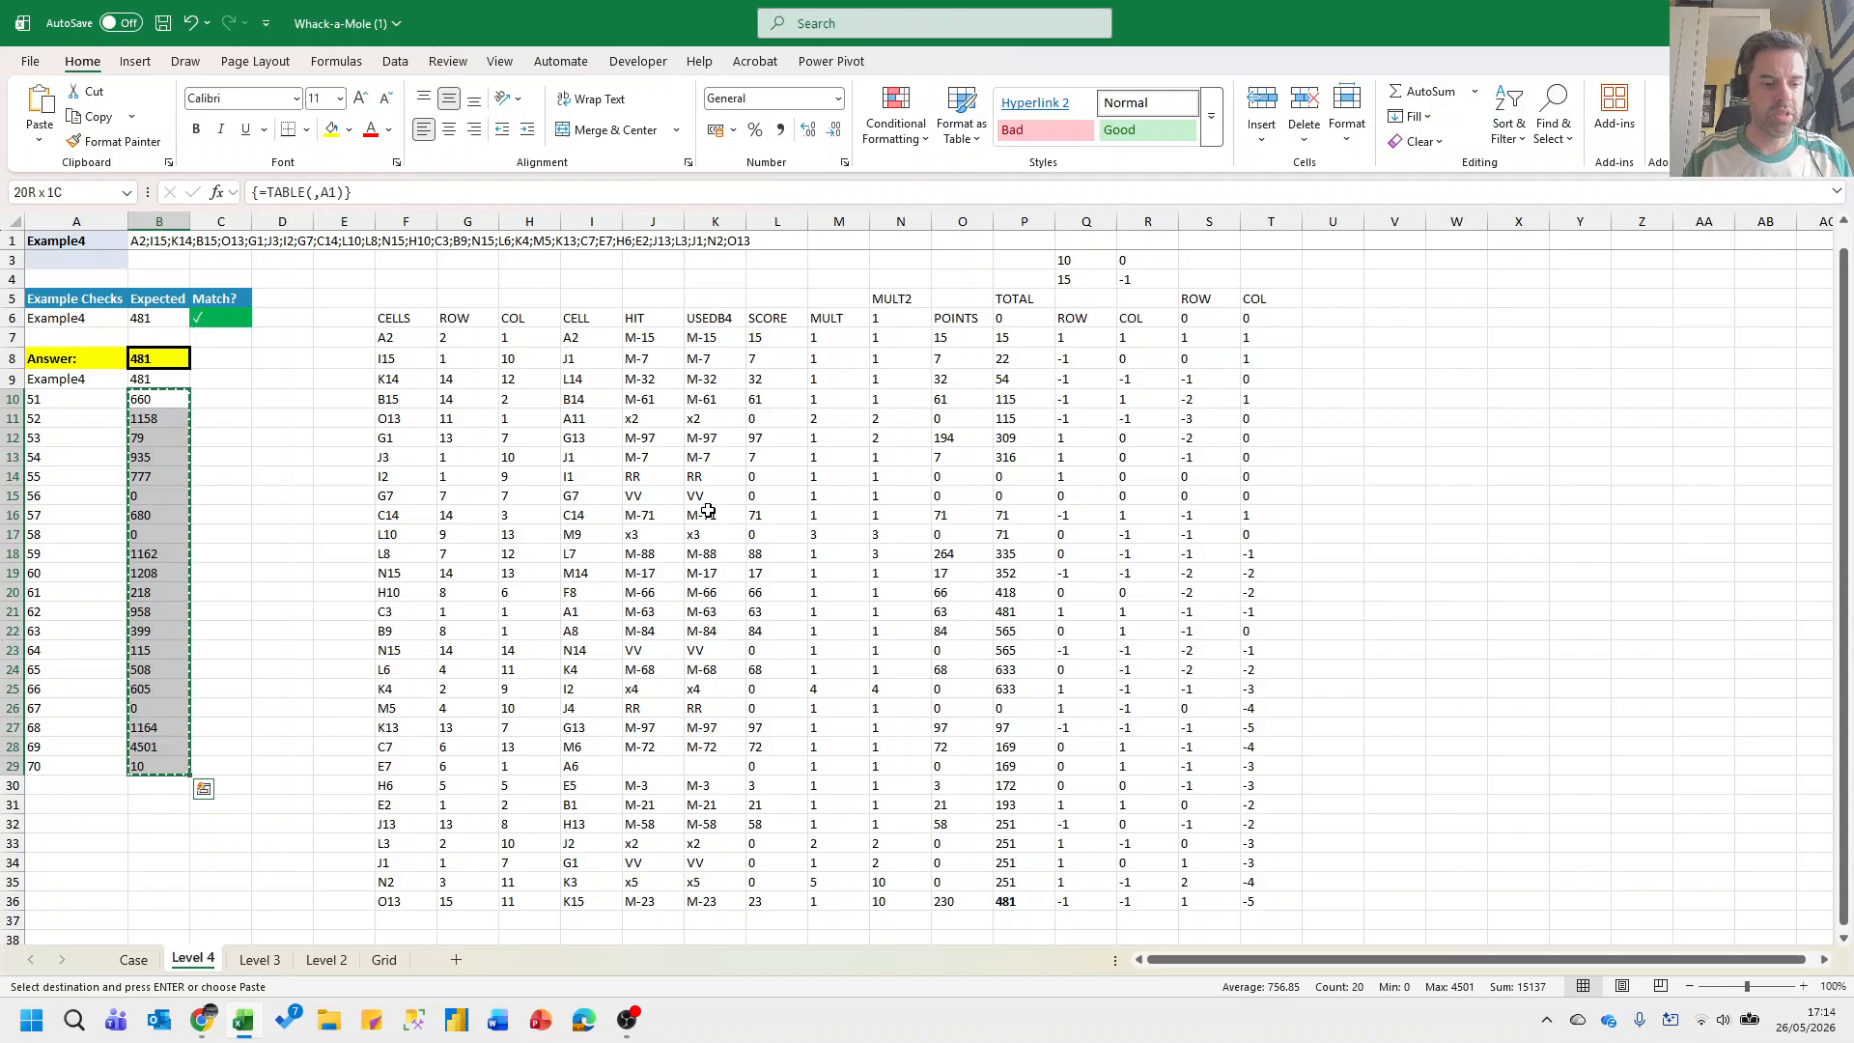
key(Down)
key(Down)
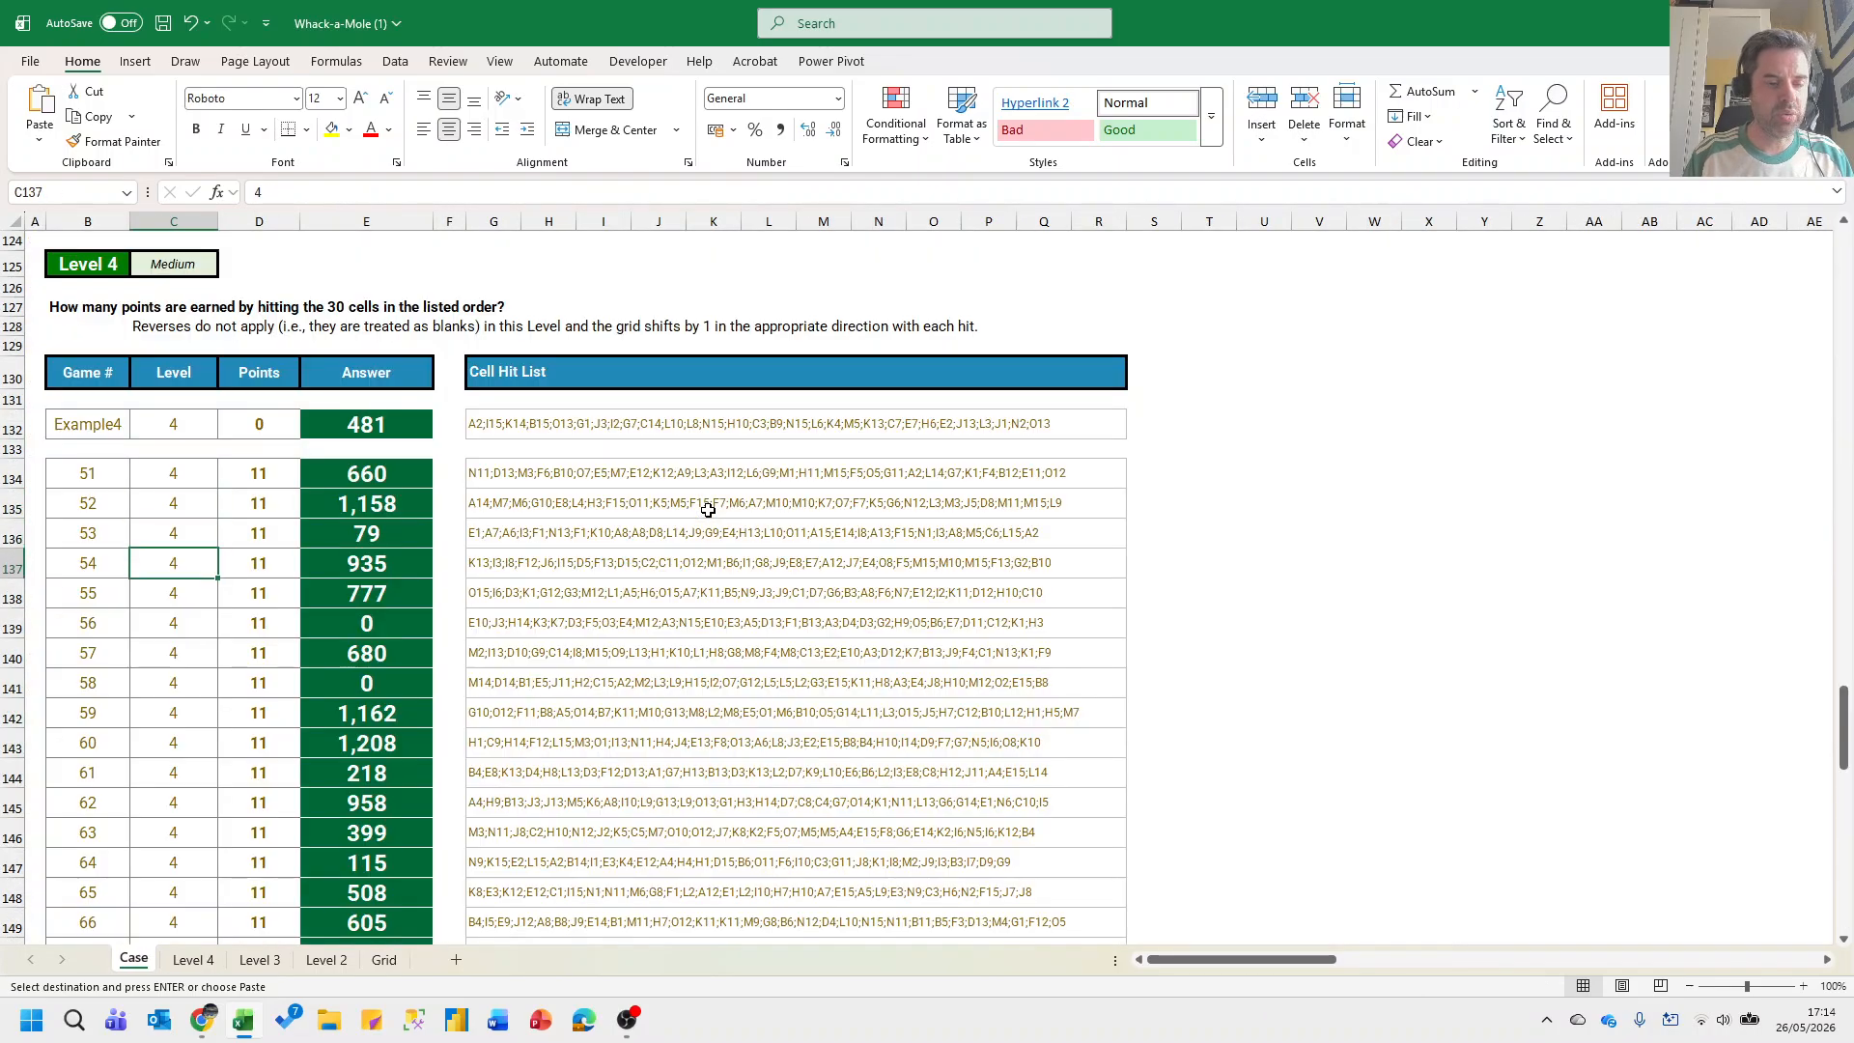
key(Page_Down)
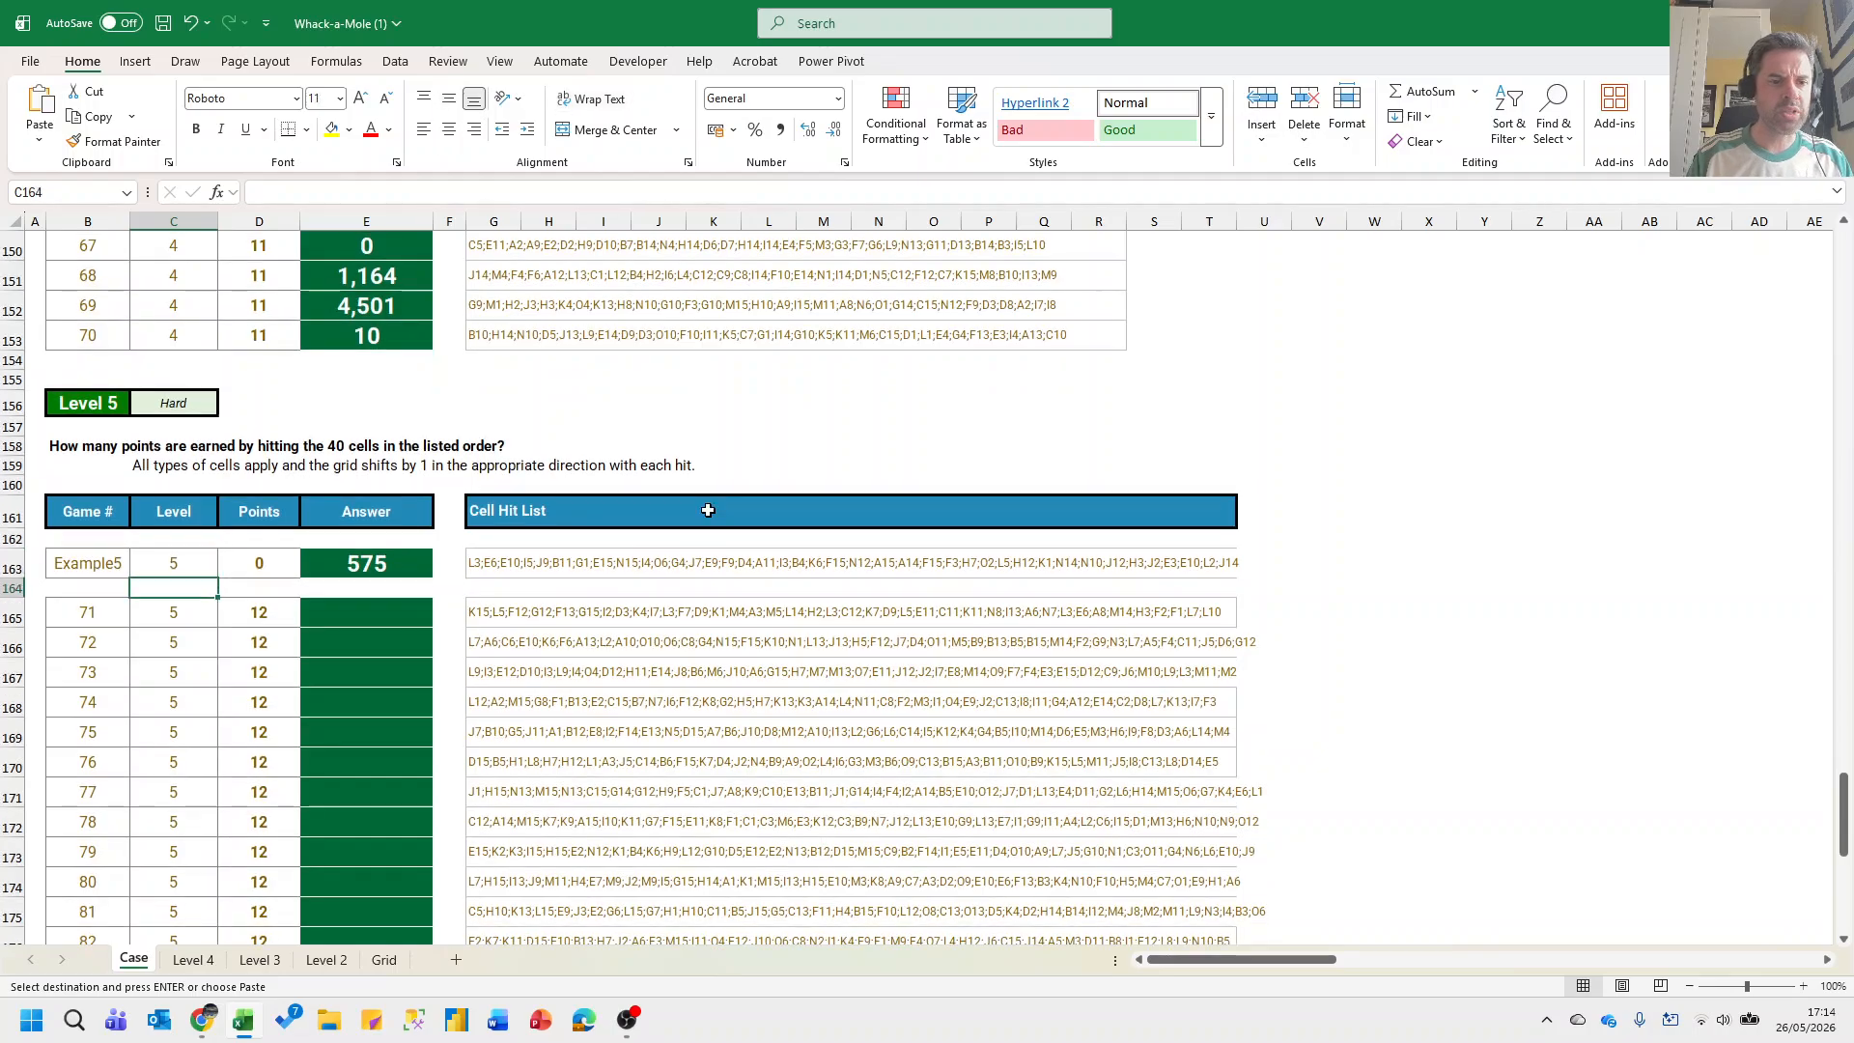
key(Down)
key(Down)
key(Down)
key(Down)
key(Down)
key(Up)
key(Up)
key(Up)
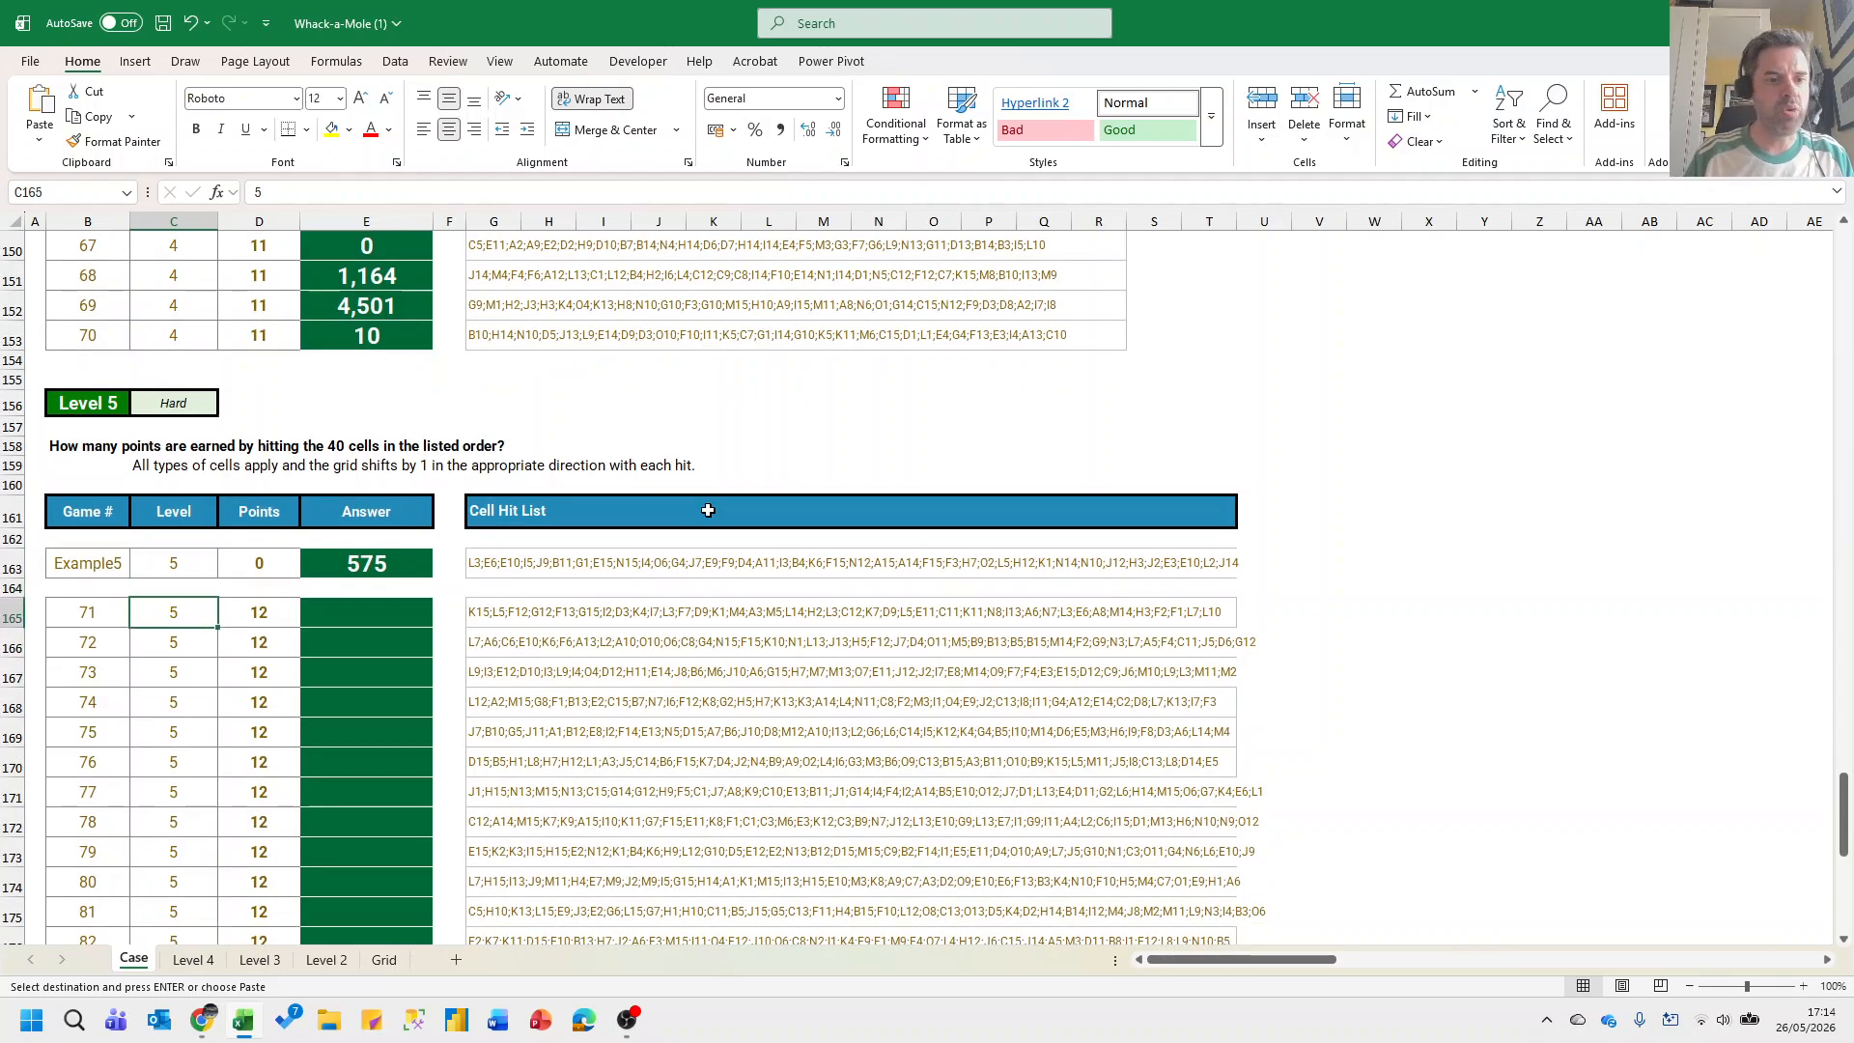
key(Down)
key(Up)
key(Down)
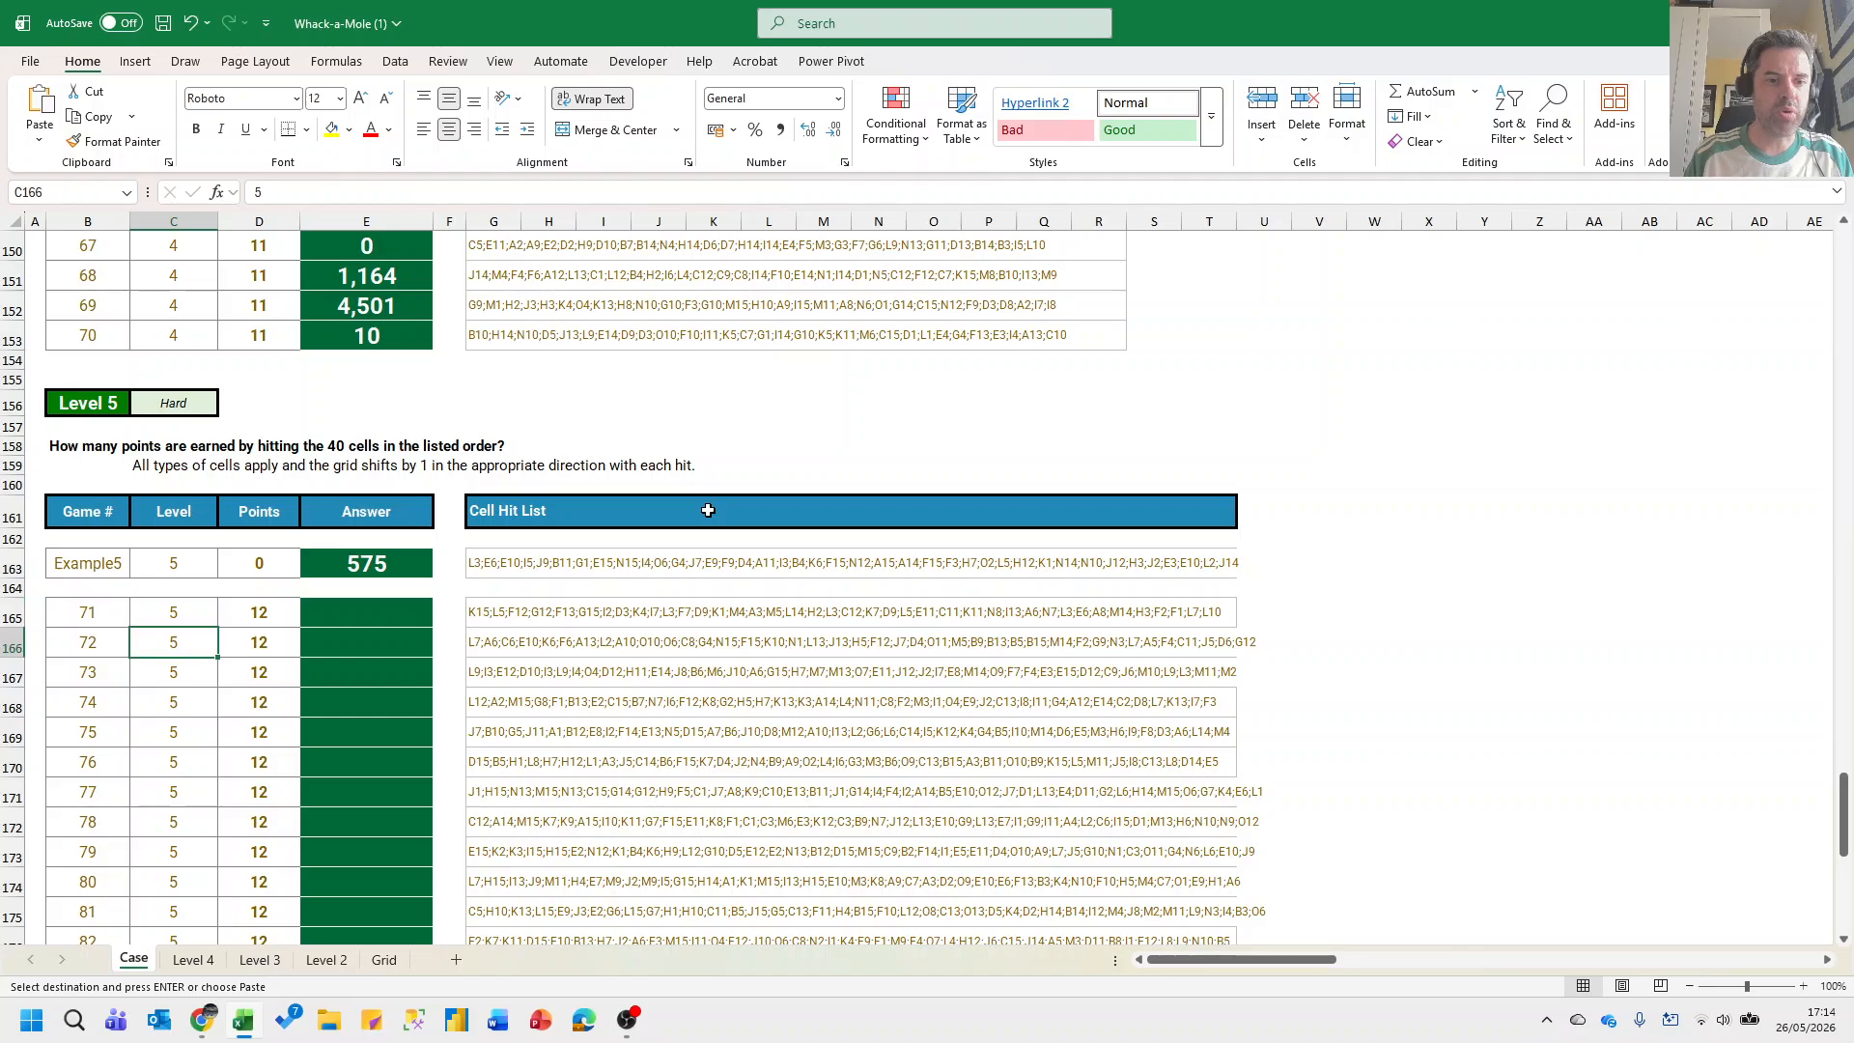
key(Up)
key(Down)
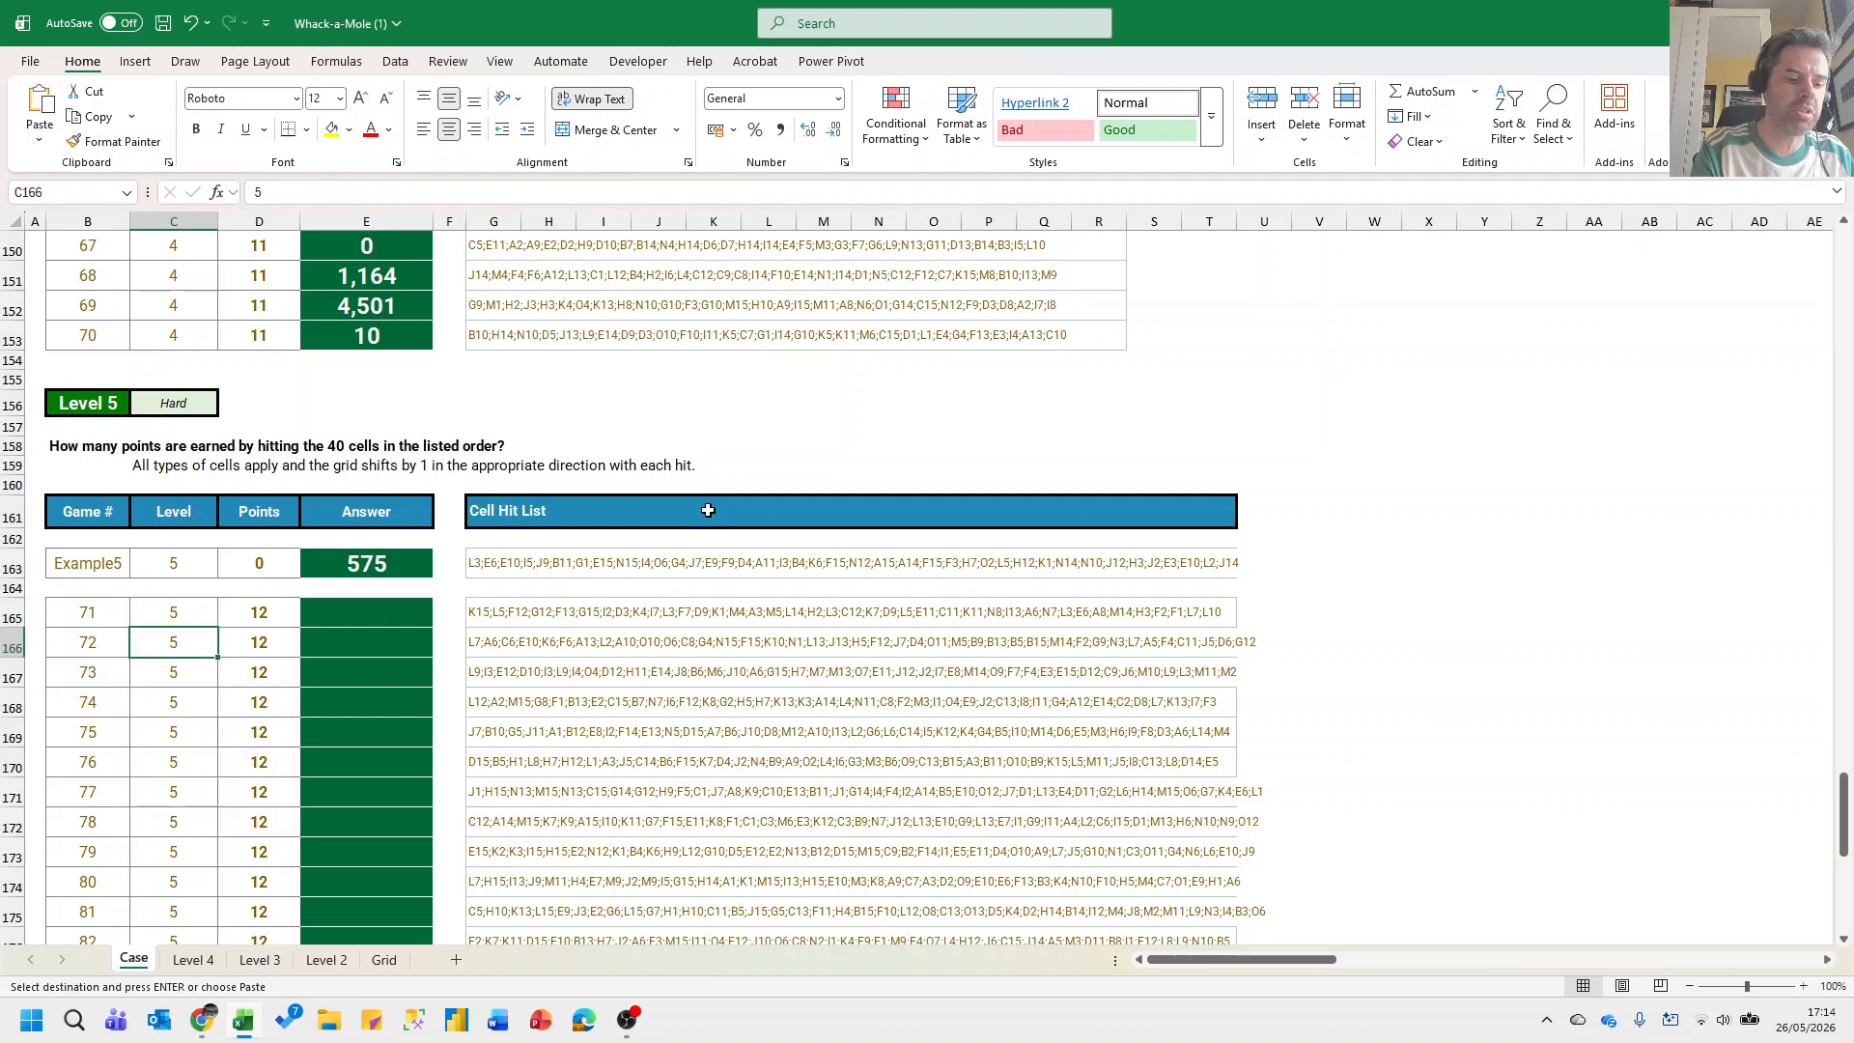
Copy the Level 4 sheet's working columns, including the hit, score and grid-shift formulas, into the Level 5 sheet.
key(Right)
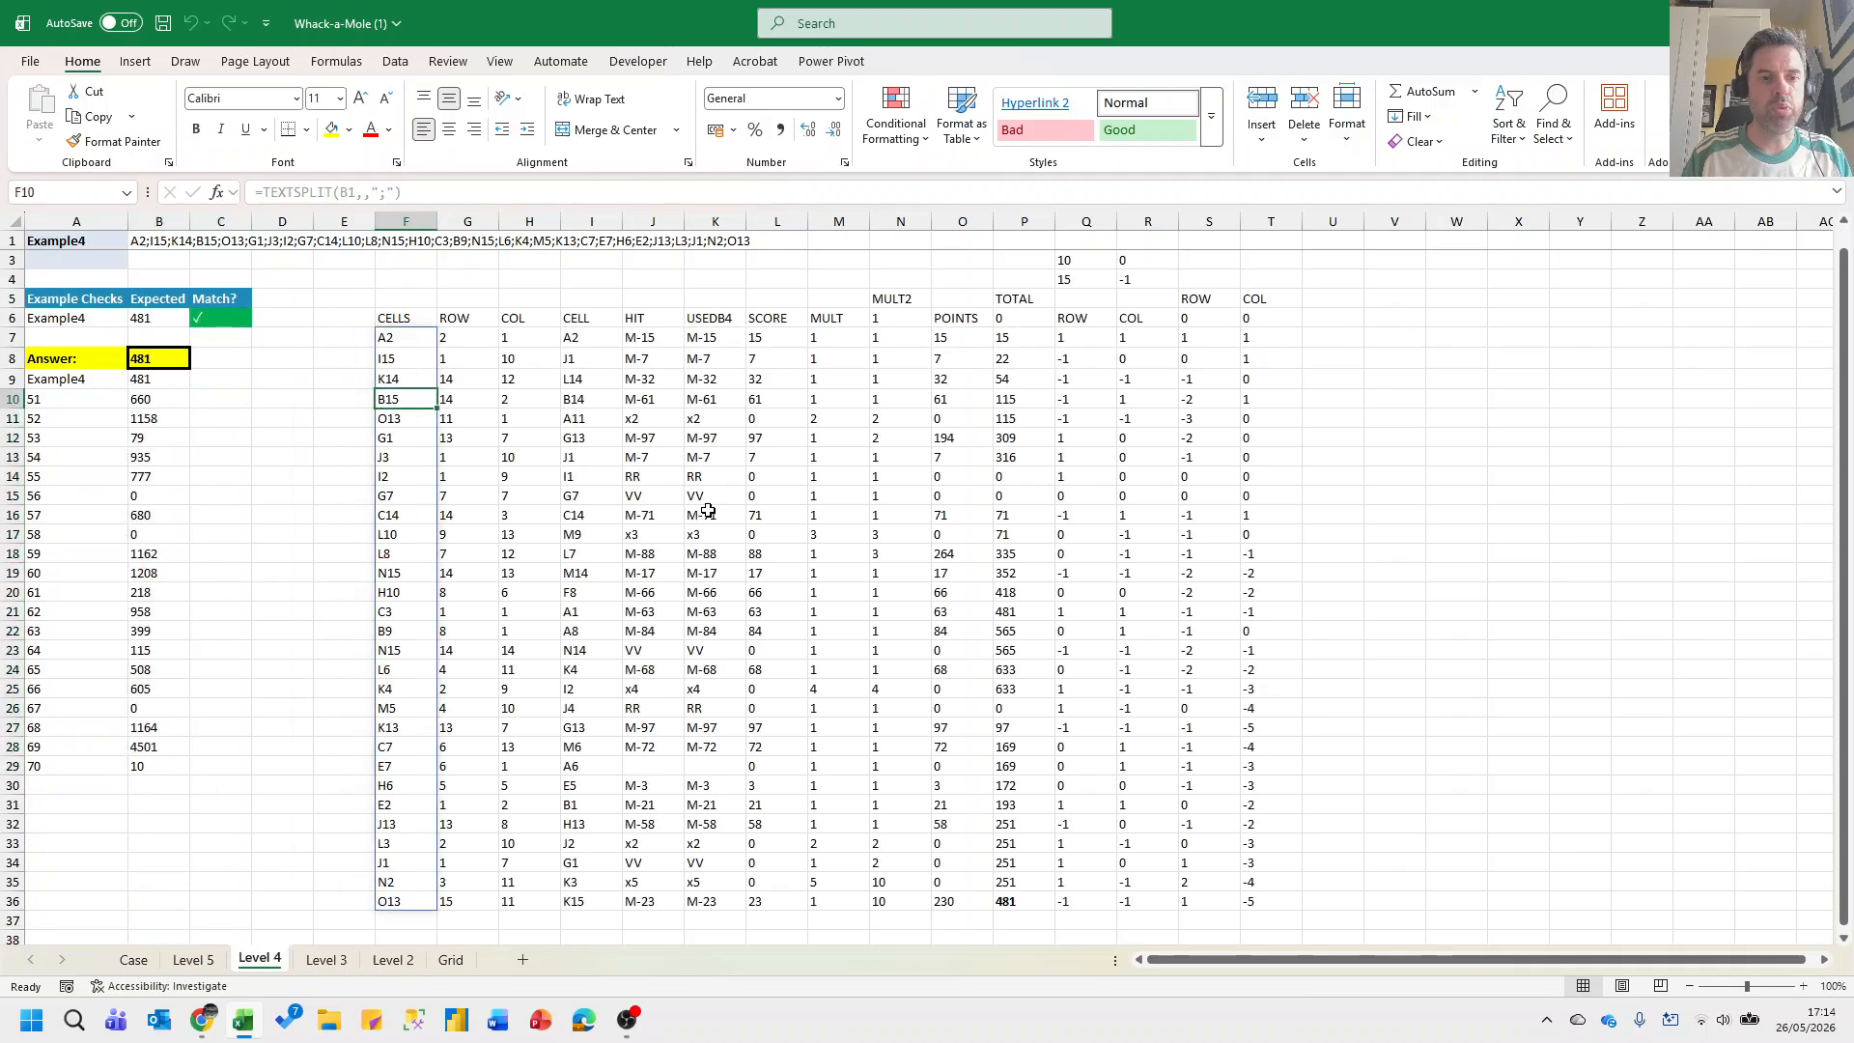
key(ctrl+a)
key(ctrl+c)
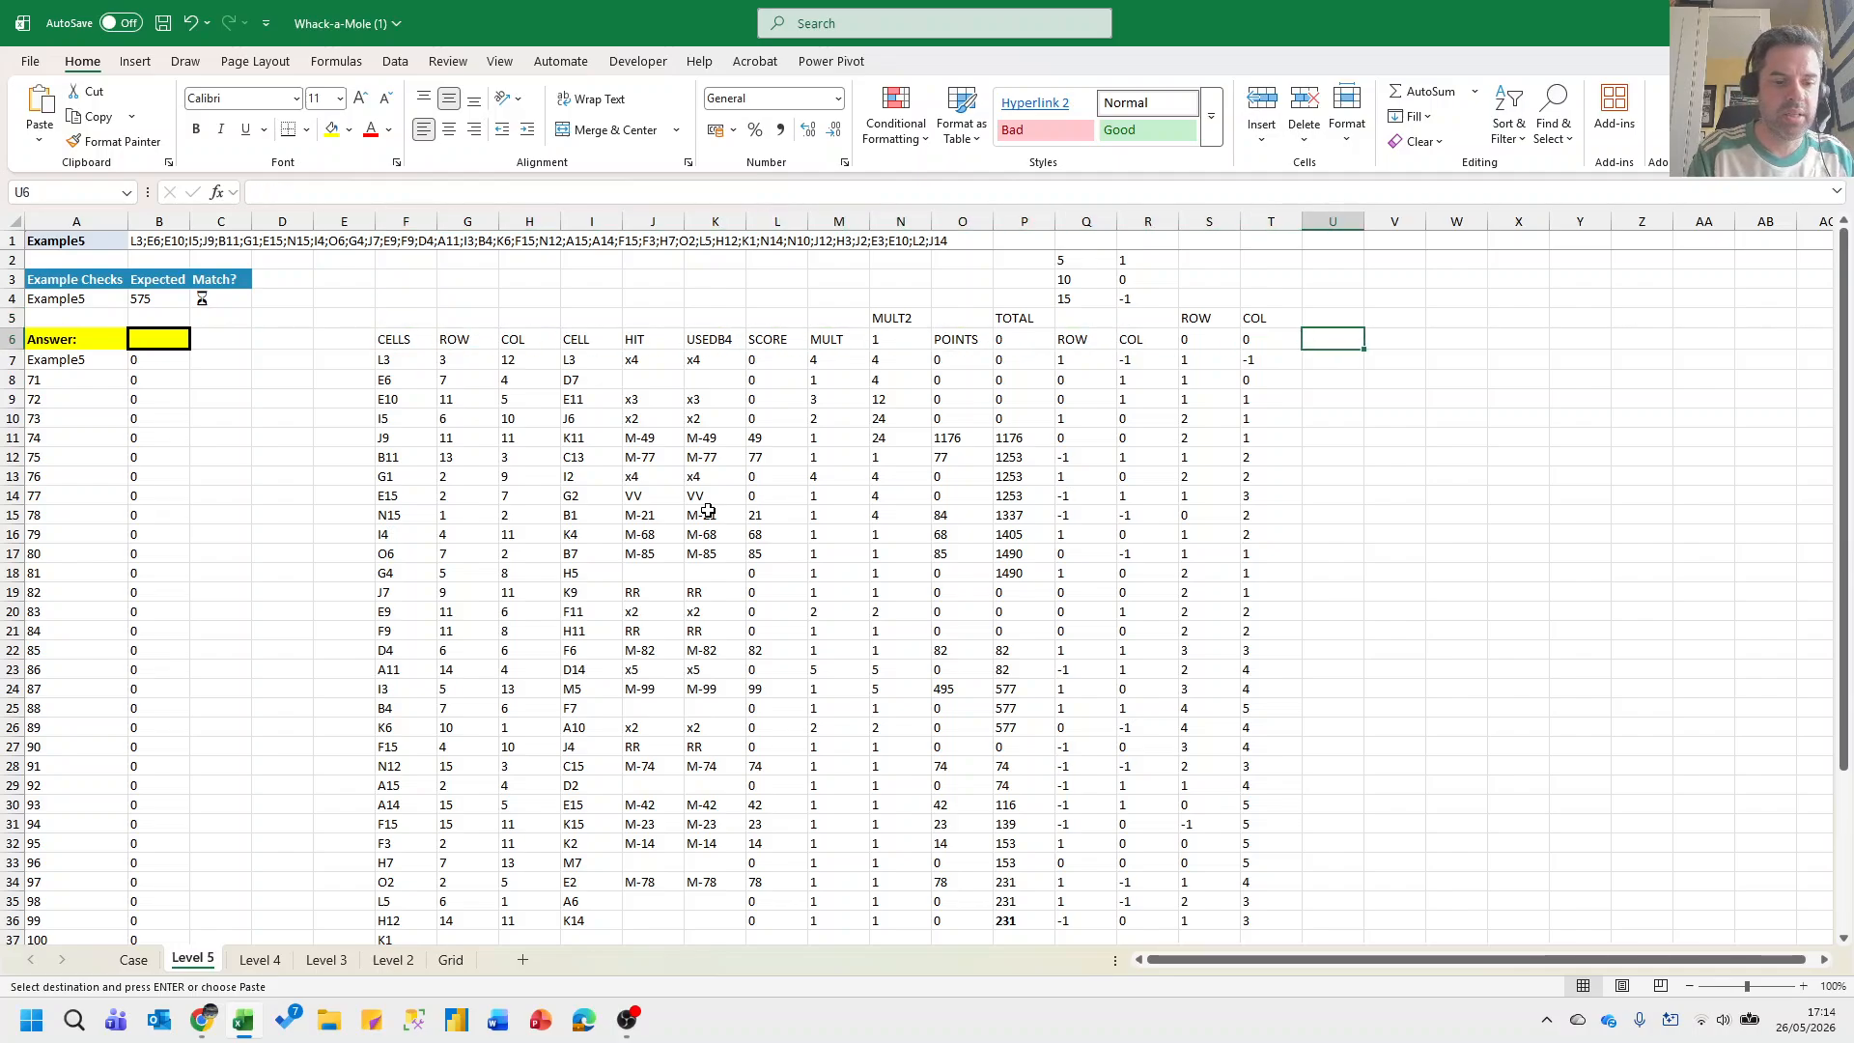
Add a REV heading in U6 and enter =COUNTIFS(K5:K6,"VV") in U7 to count earlier VV hits.
text(REV)
key(Return)
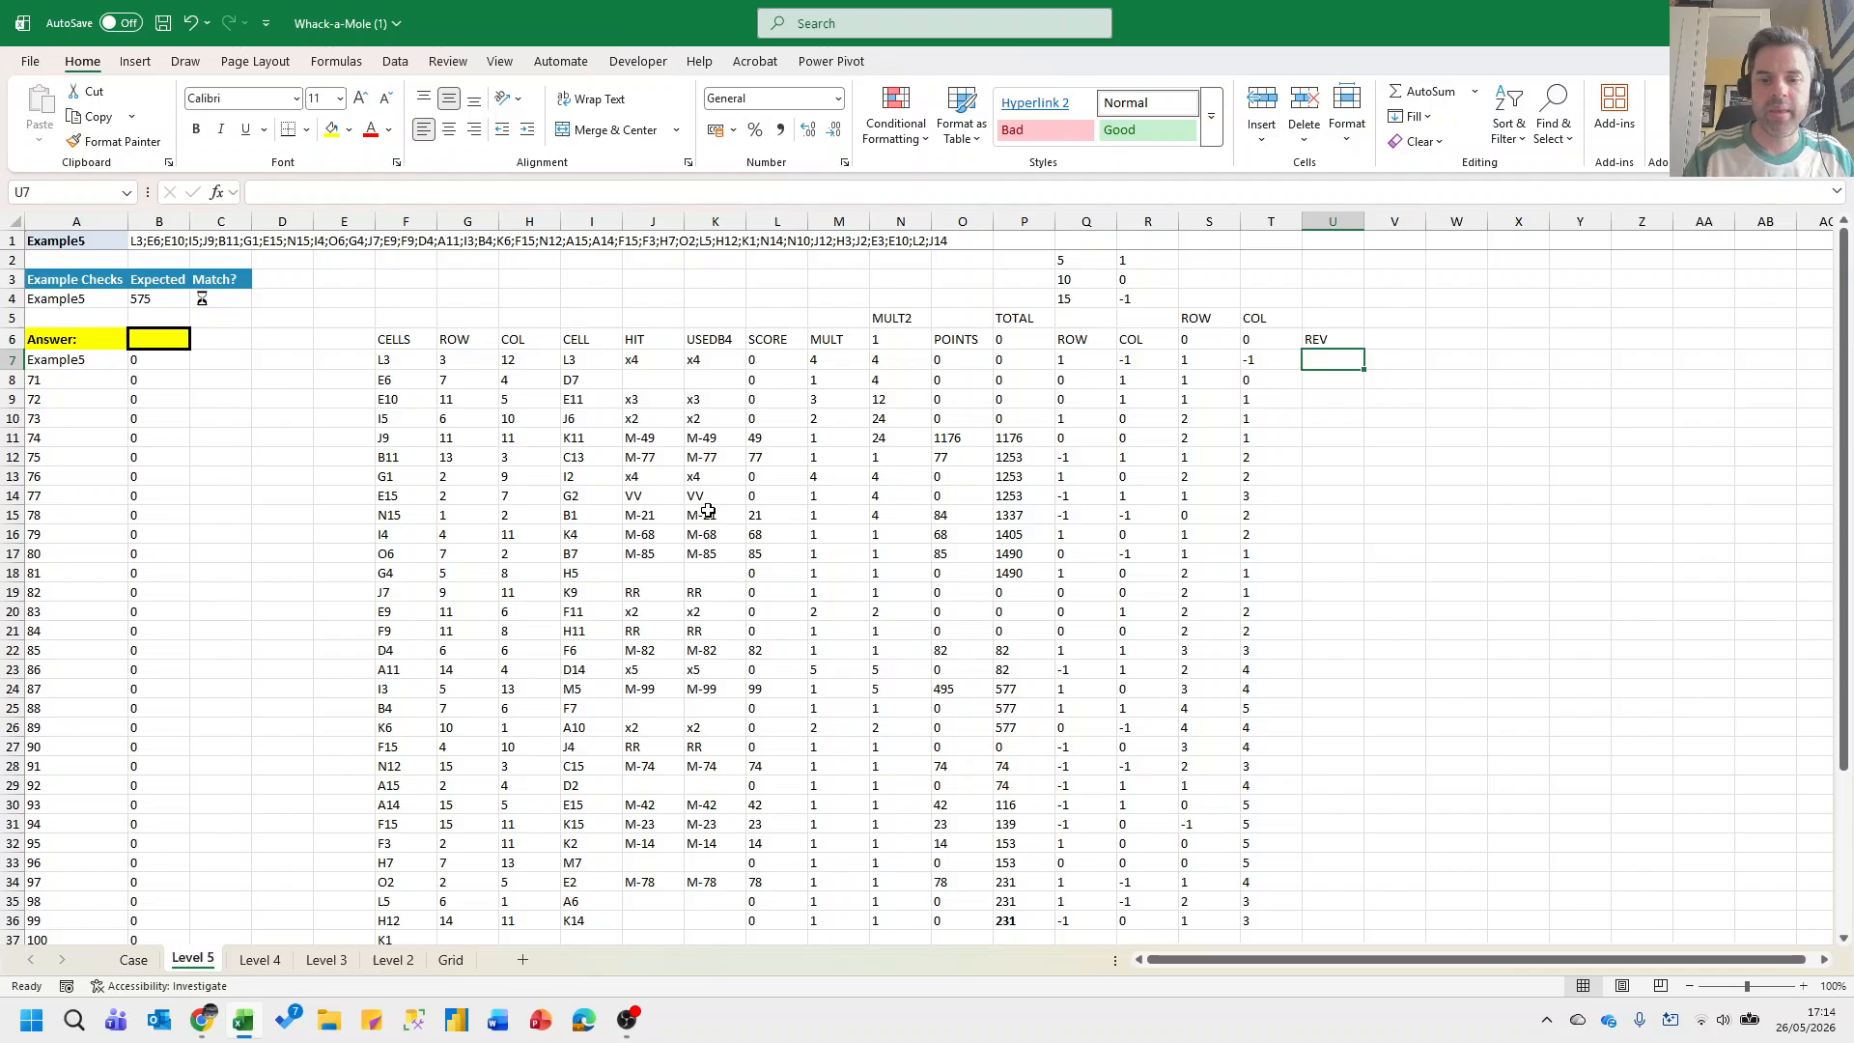
text(=COUNTIFS()
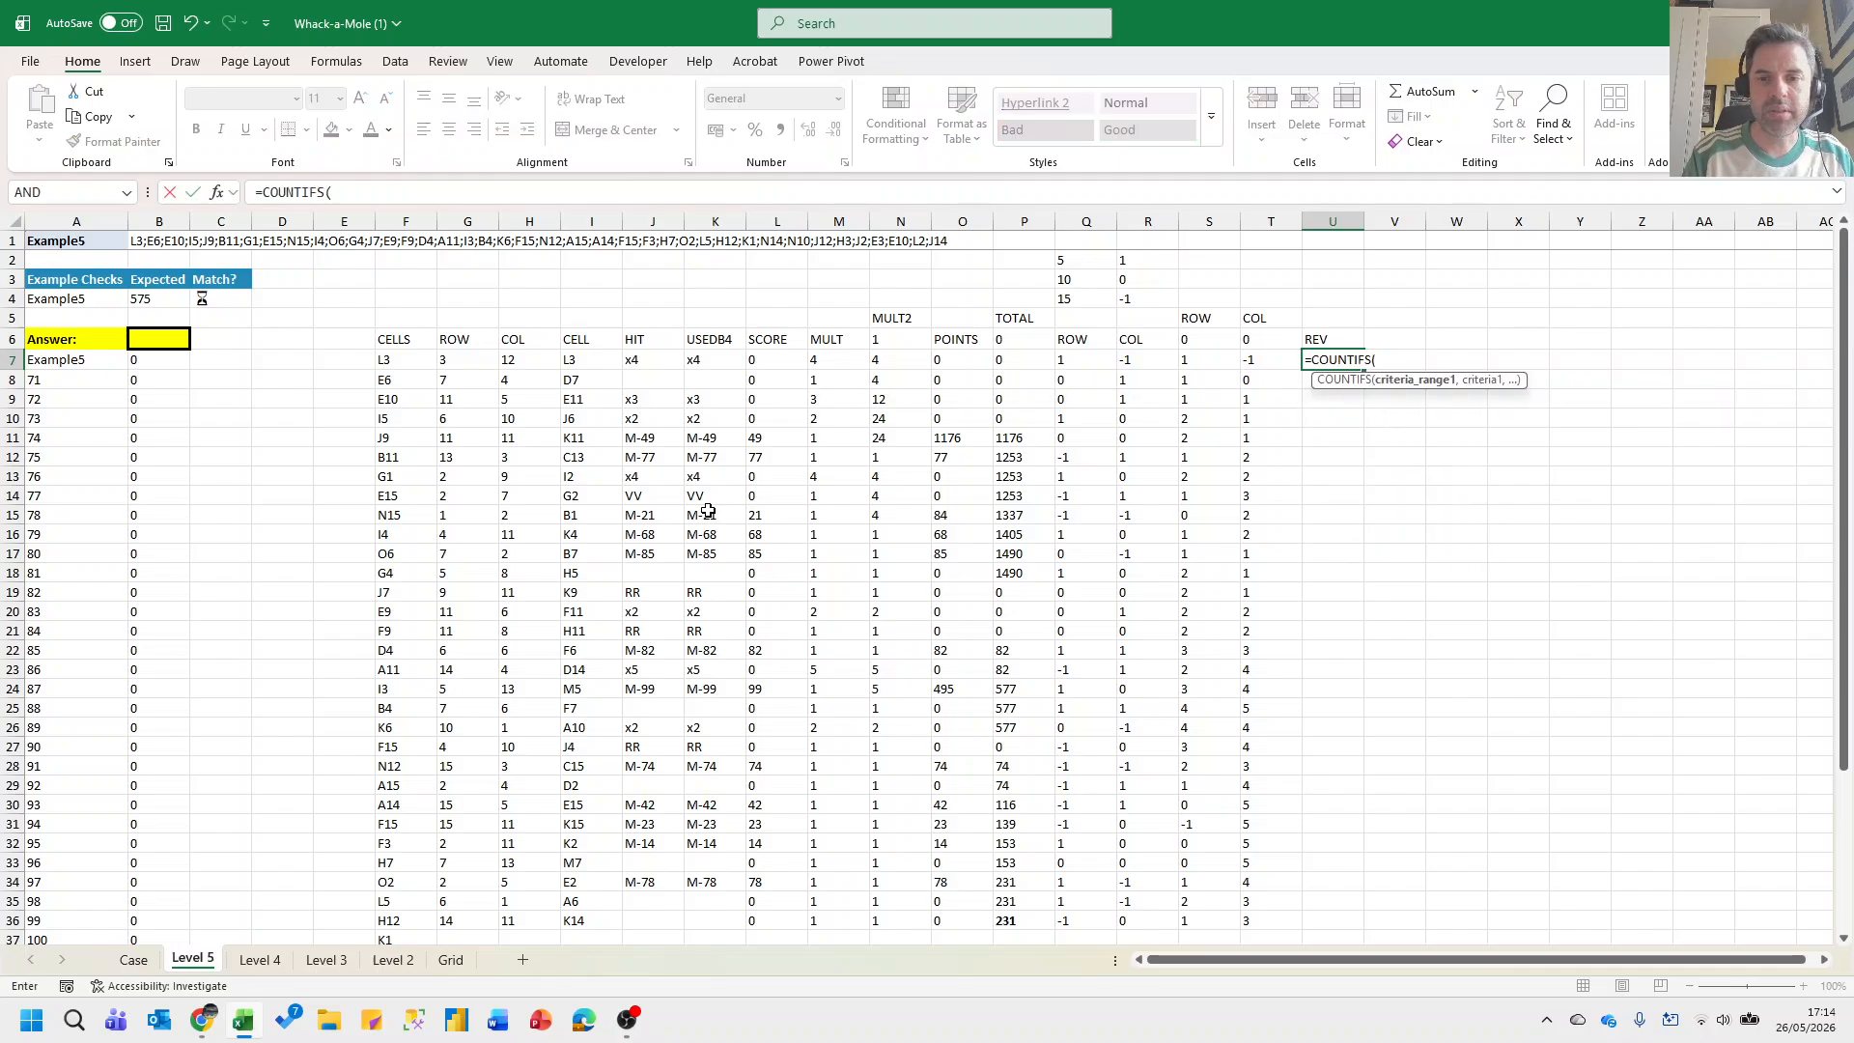
key(Left)
key(Left)
key(Left)
key(Left)
key(Left)
key(Left)
key(Left)
key(Left)
key(Left)
key(Left)
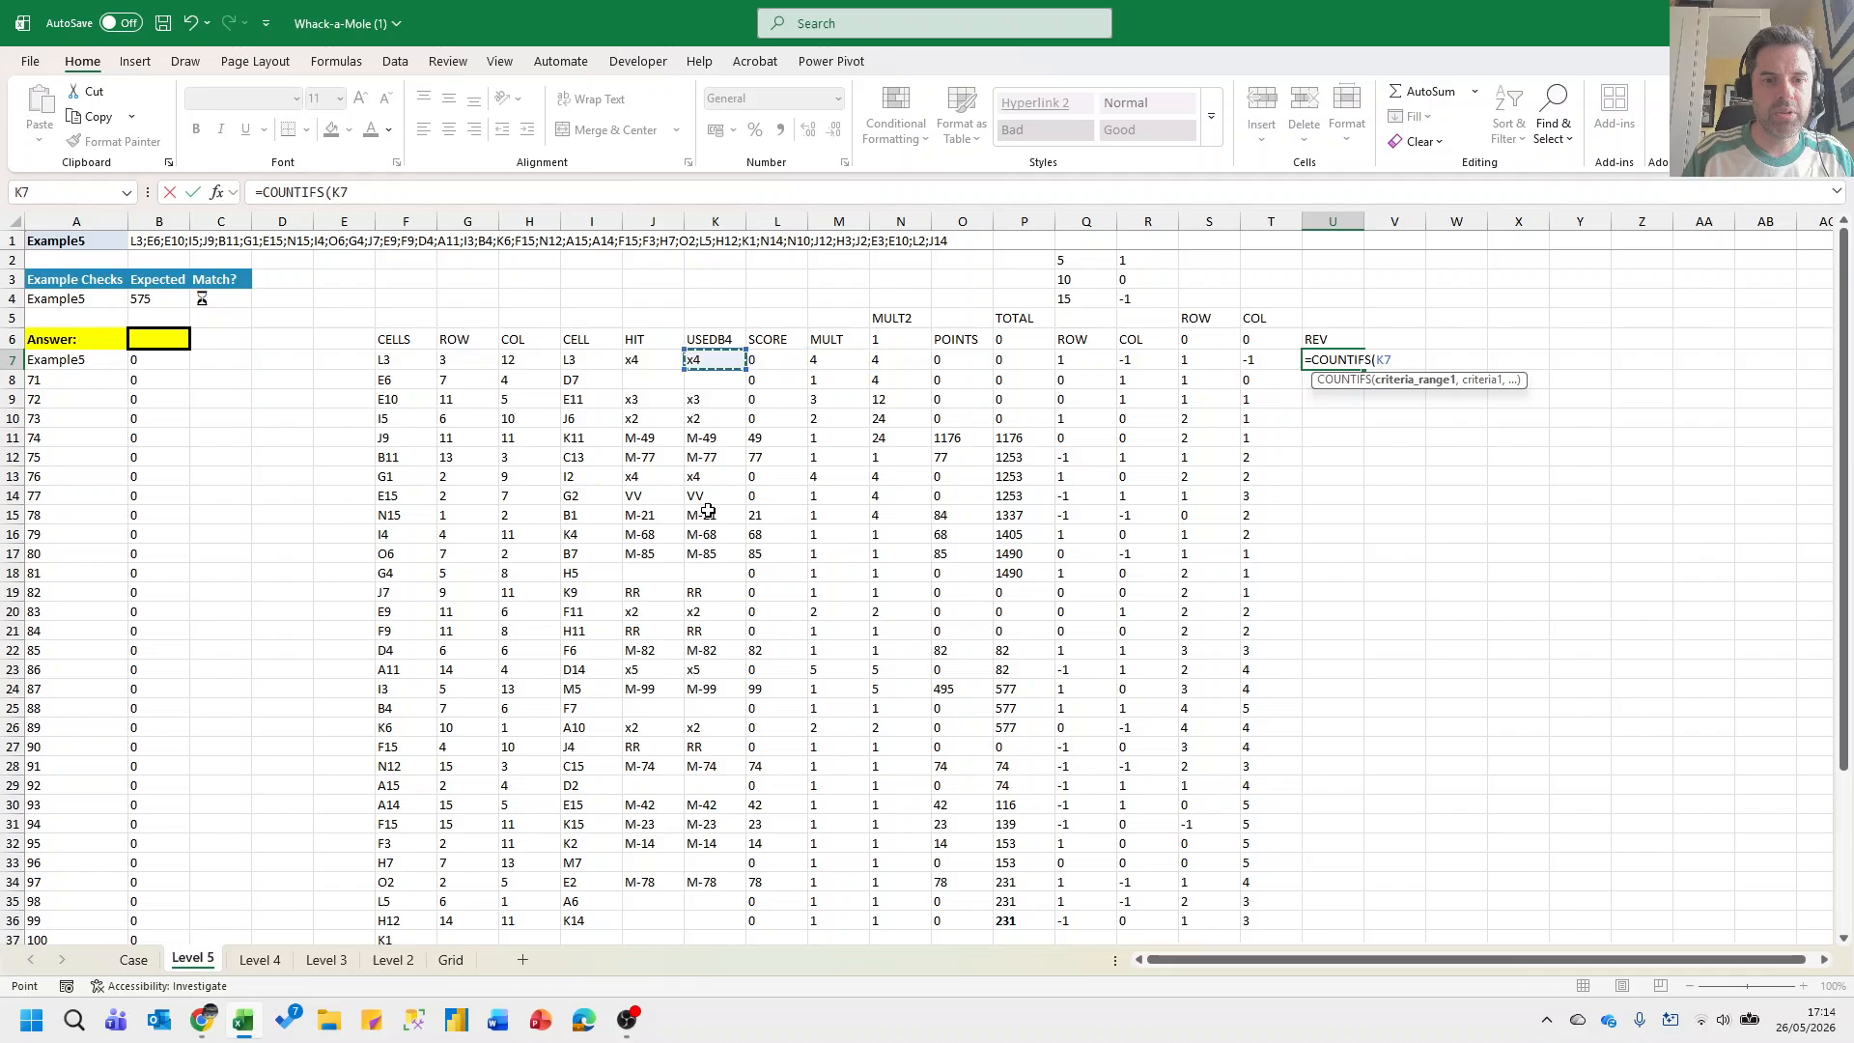
key(Left)
key(Left)
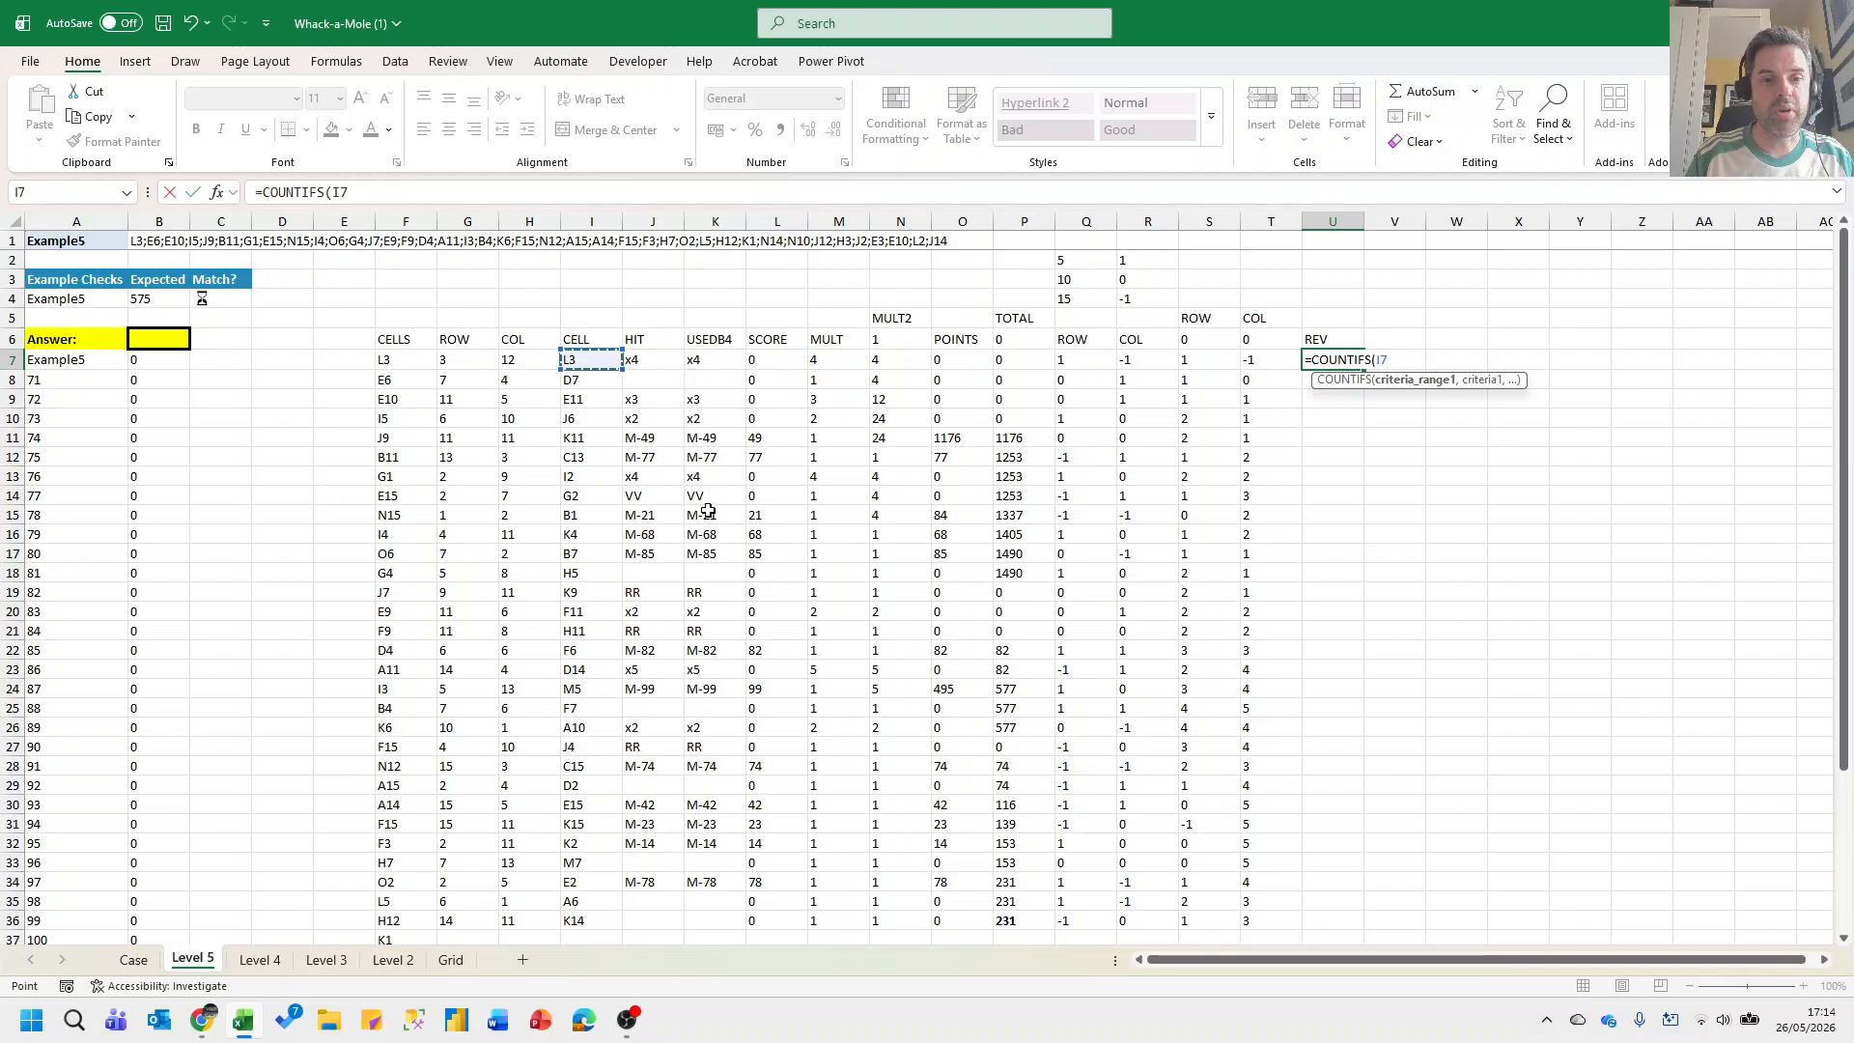
key(Right)
key(Right)
key(Up)
key(shift+Up)
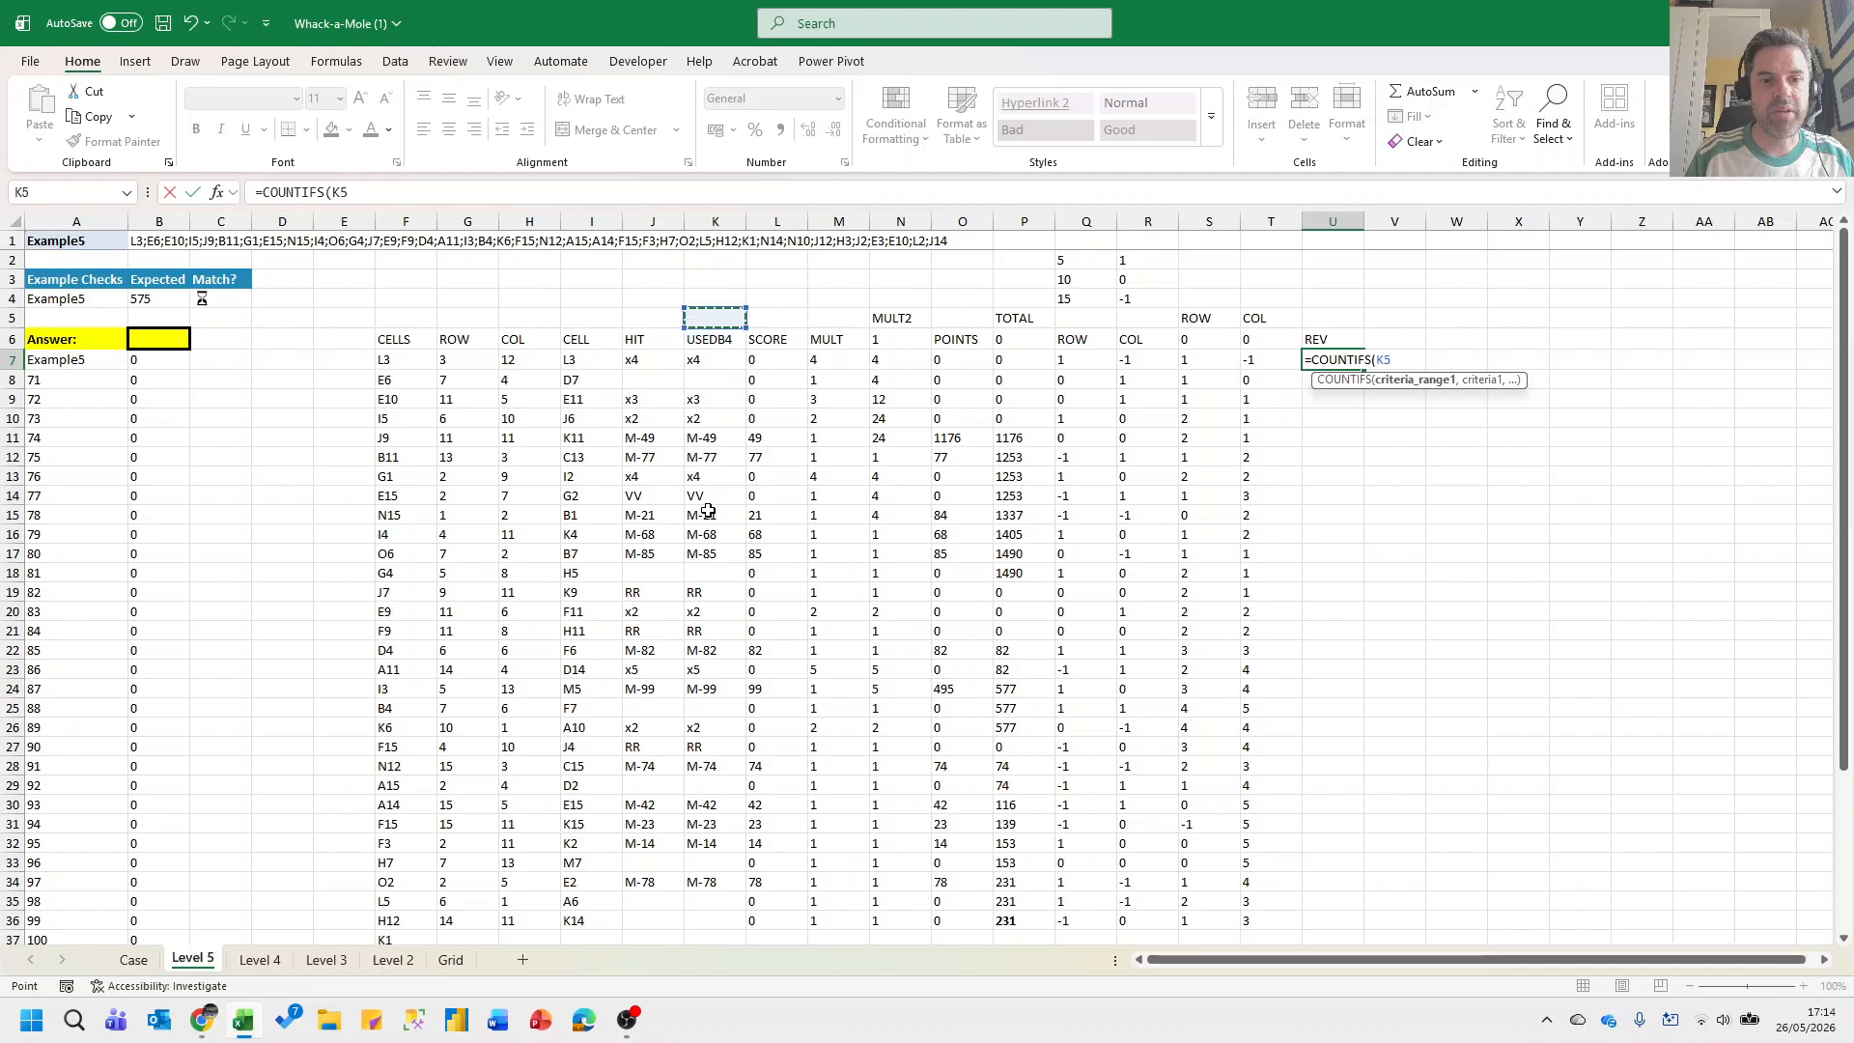
text(,")
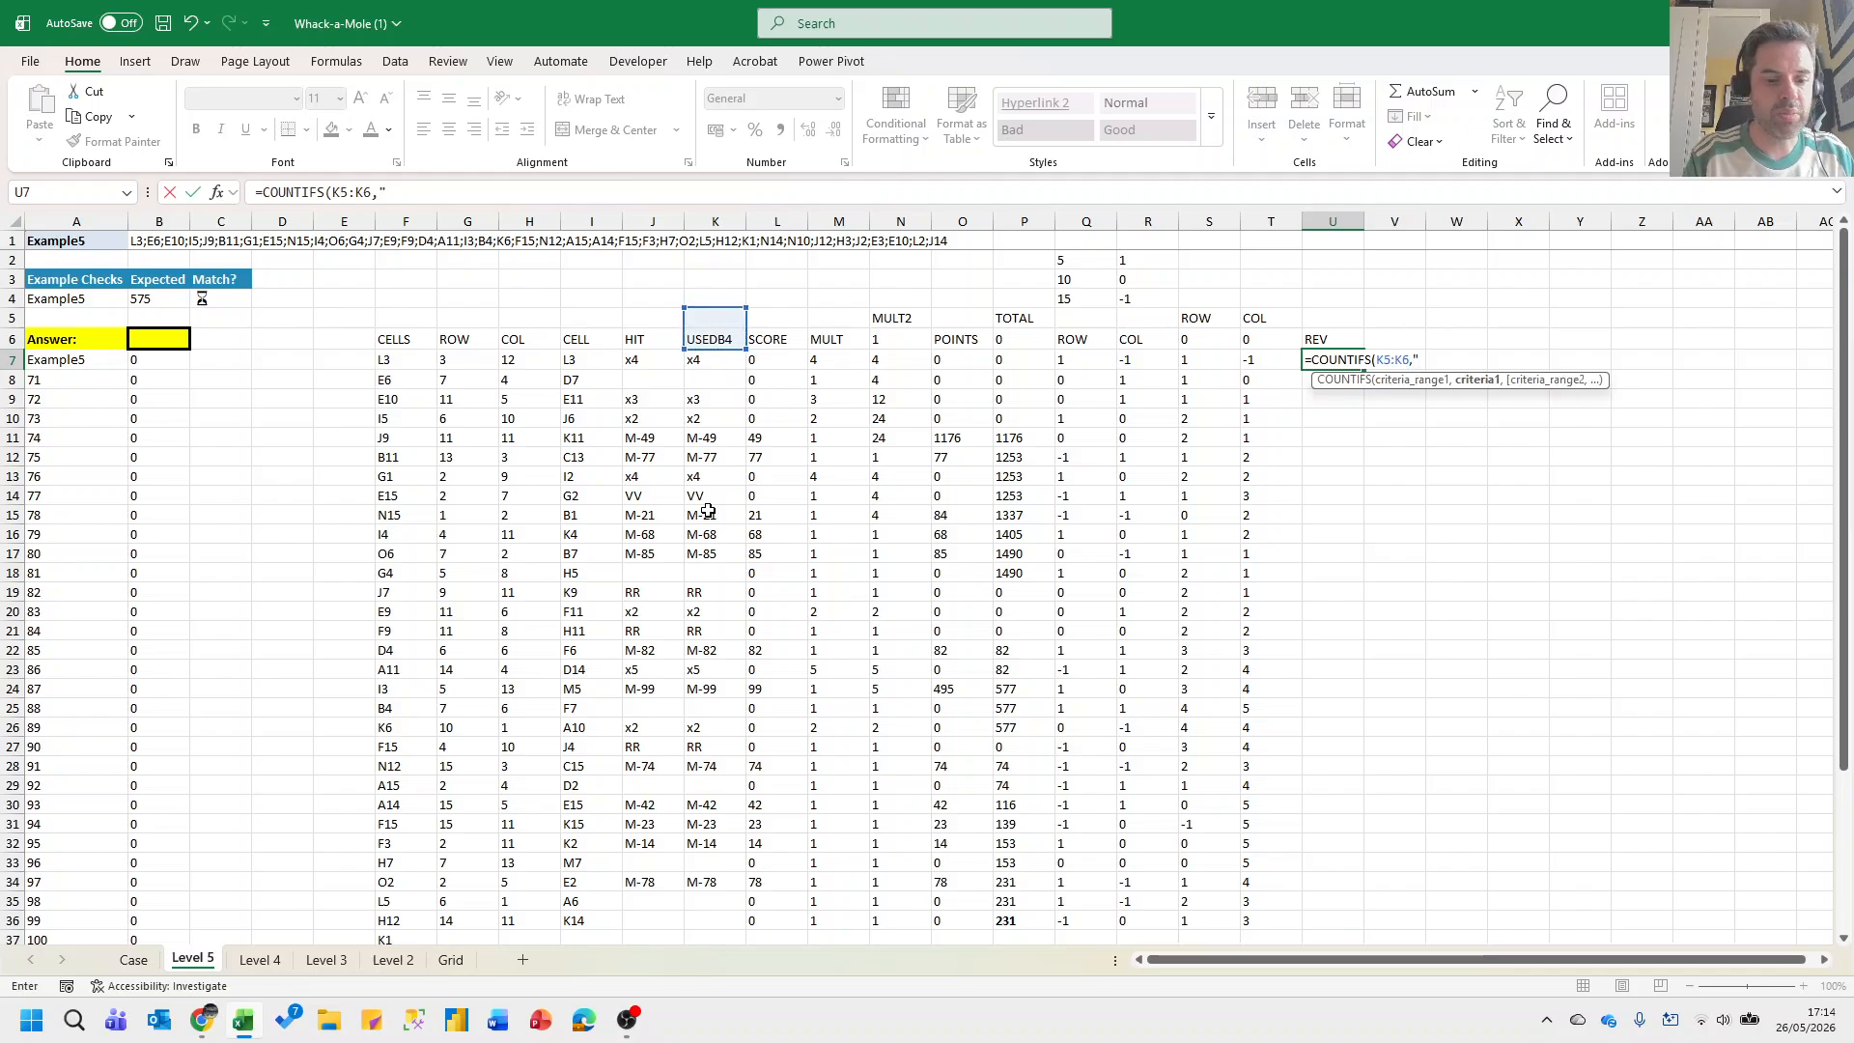
text(VV"))
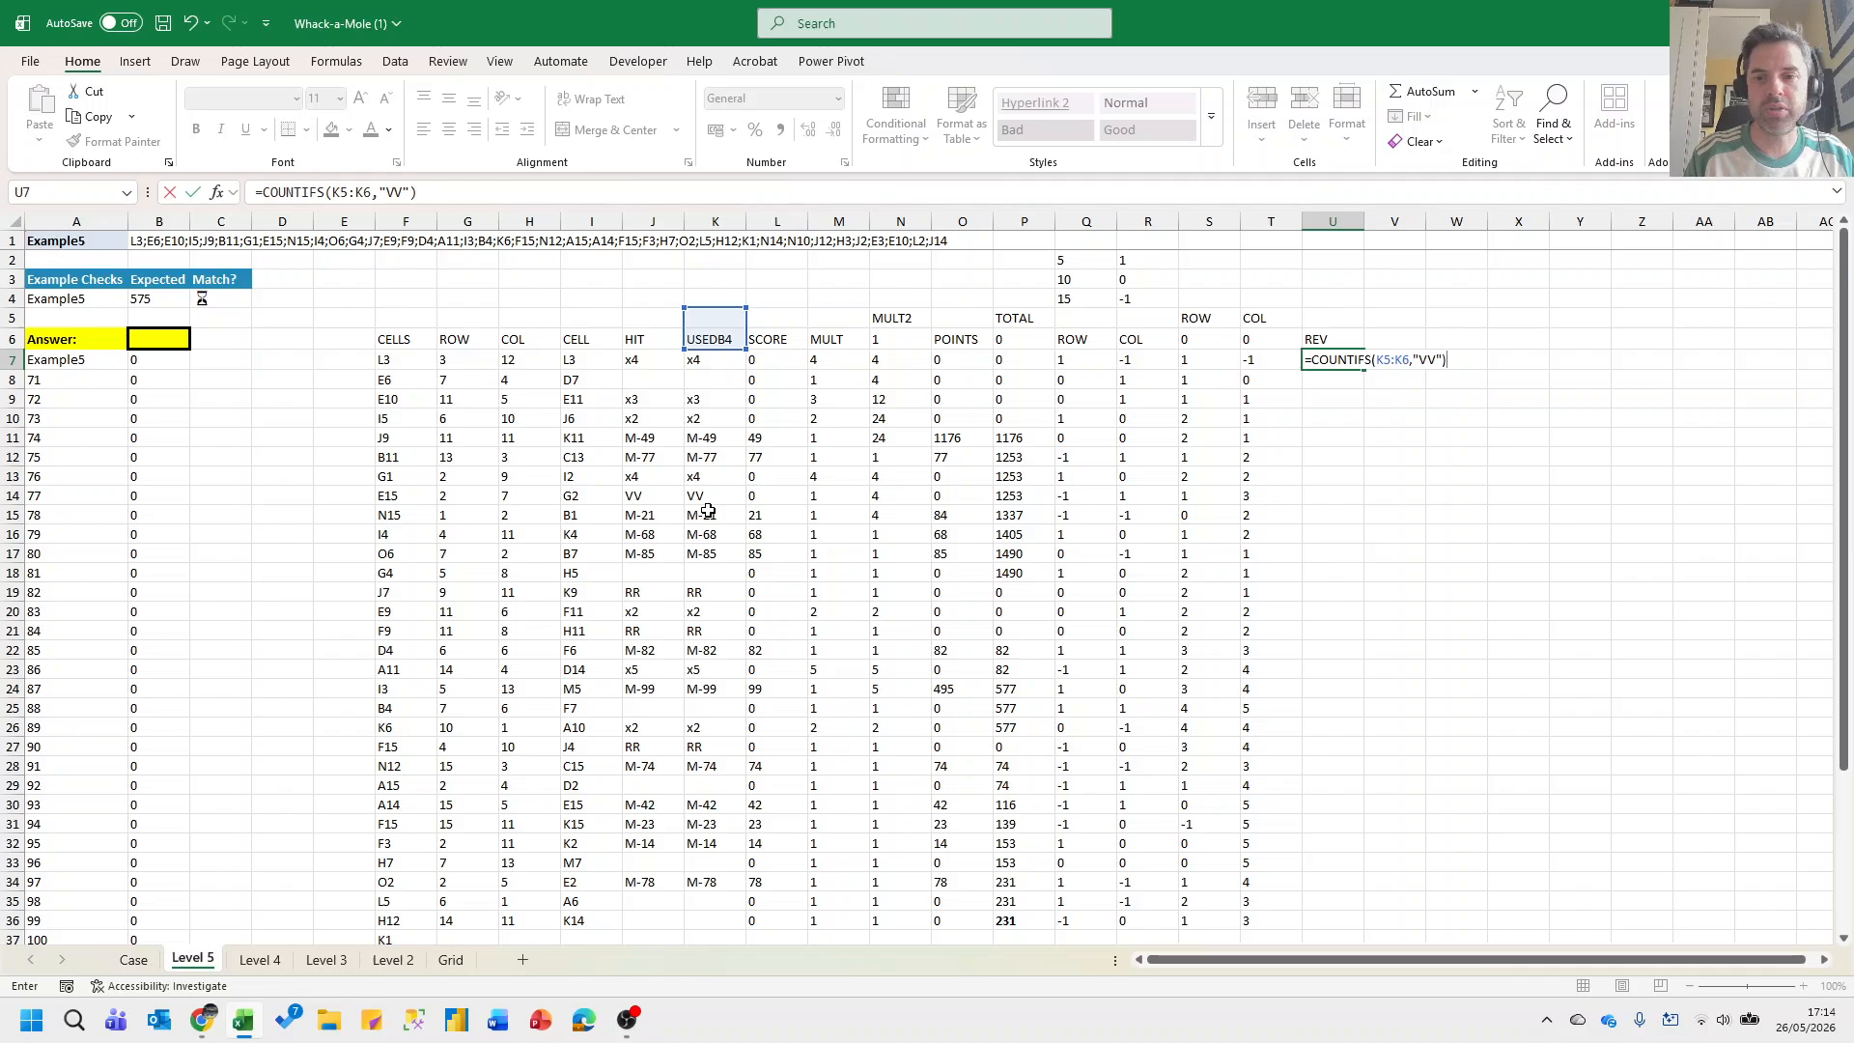
key(Return)
Lock the starting row of the REV count so U7 reads =COUNTIFS(K$5:K6,"VV").
key(Up)
key(F2)
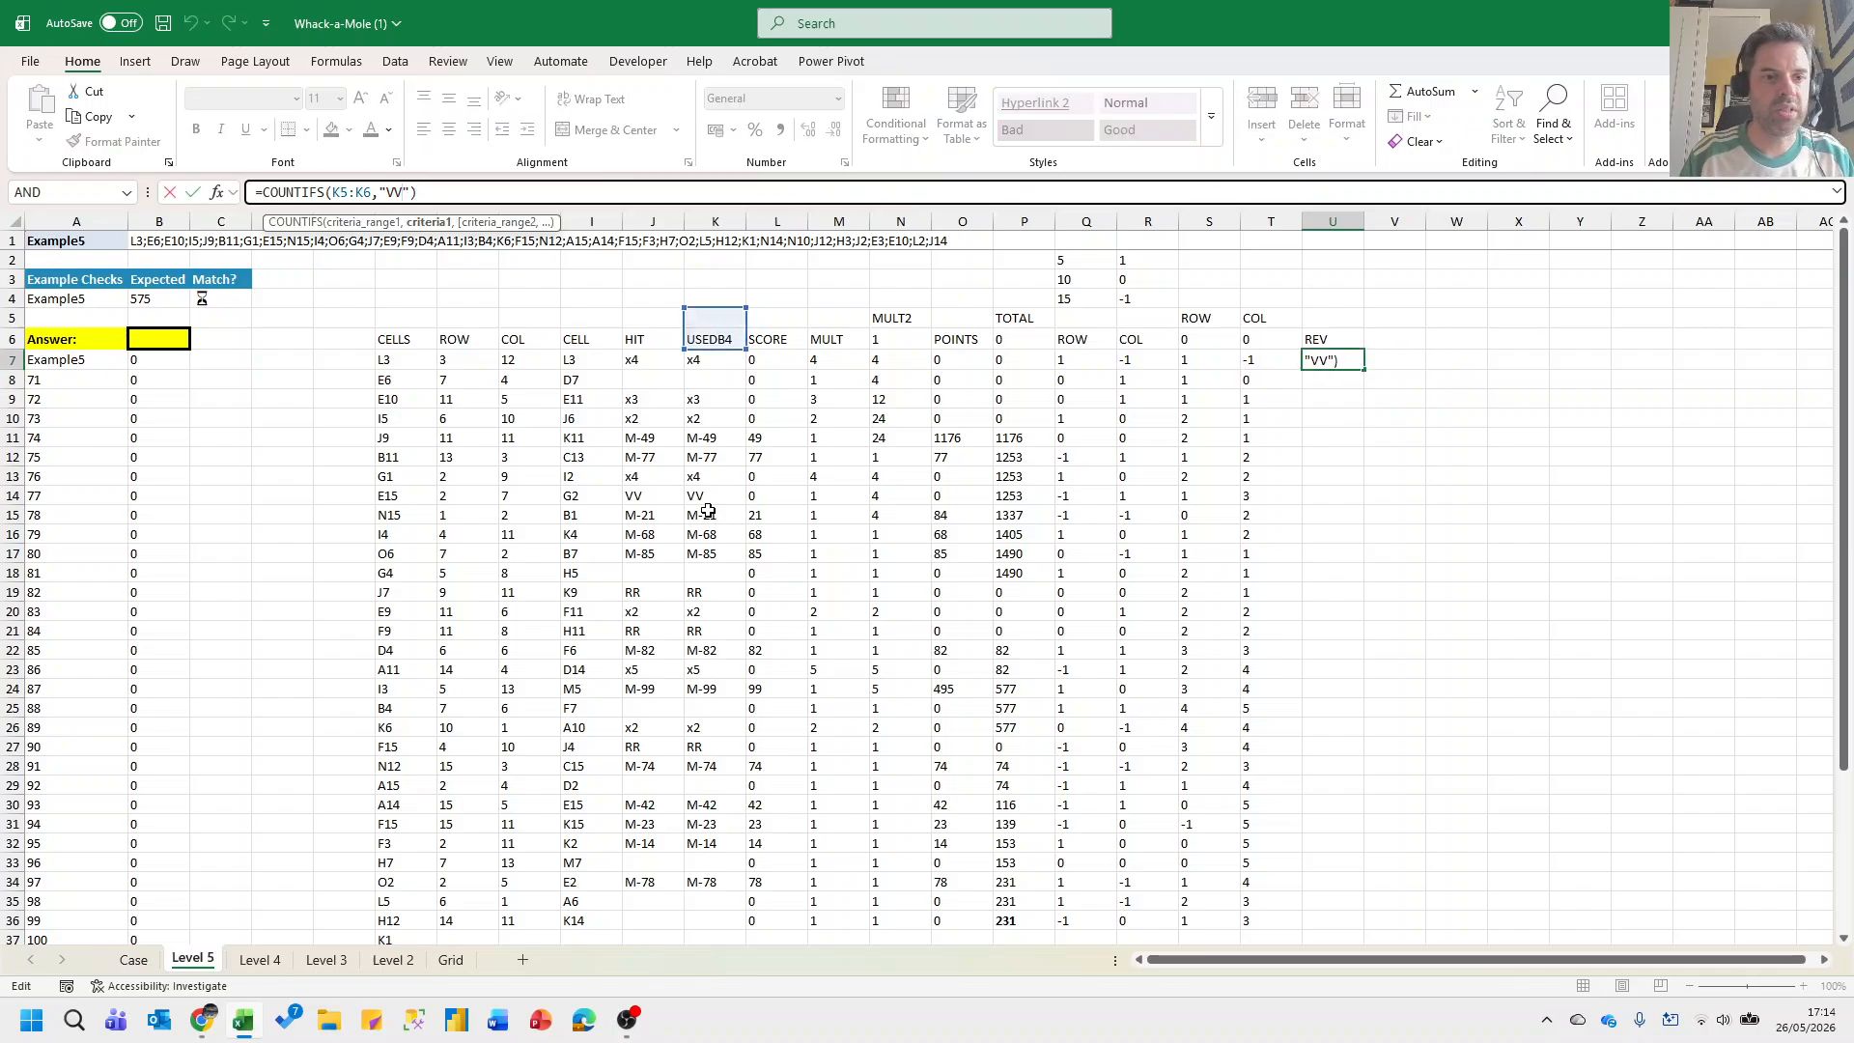
key(Left)
key(Left)
key(Left)
key(Left)
key(Left)
key(Left)
text($)
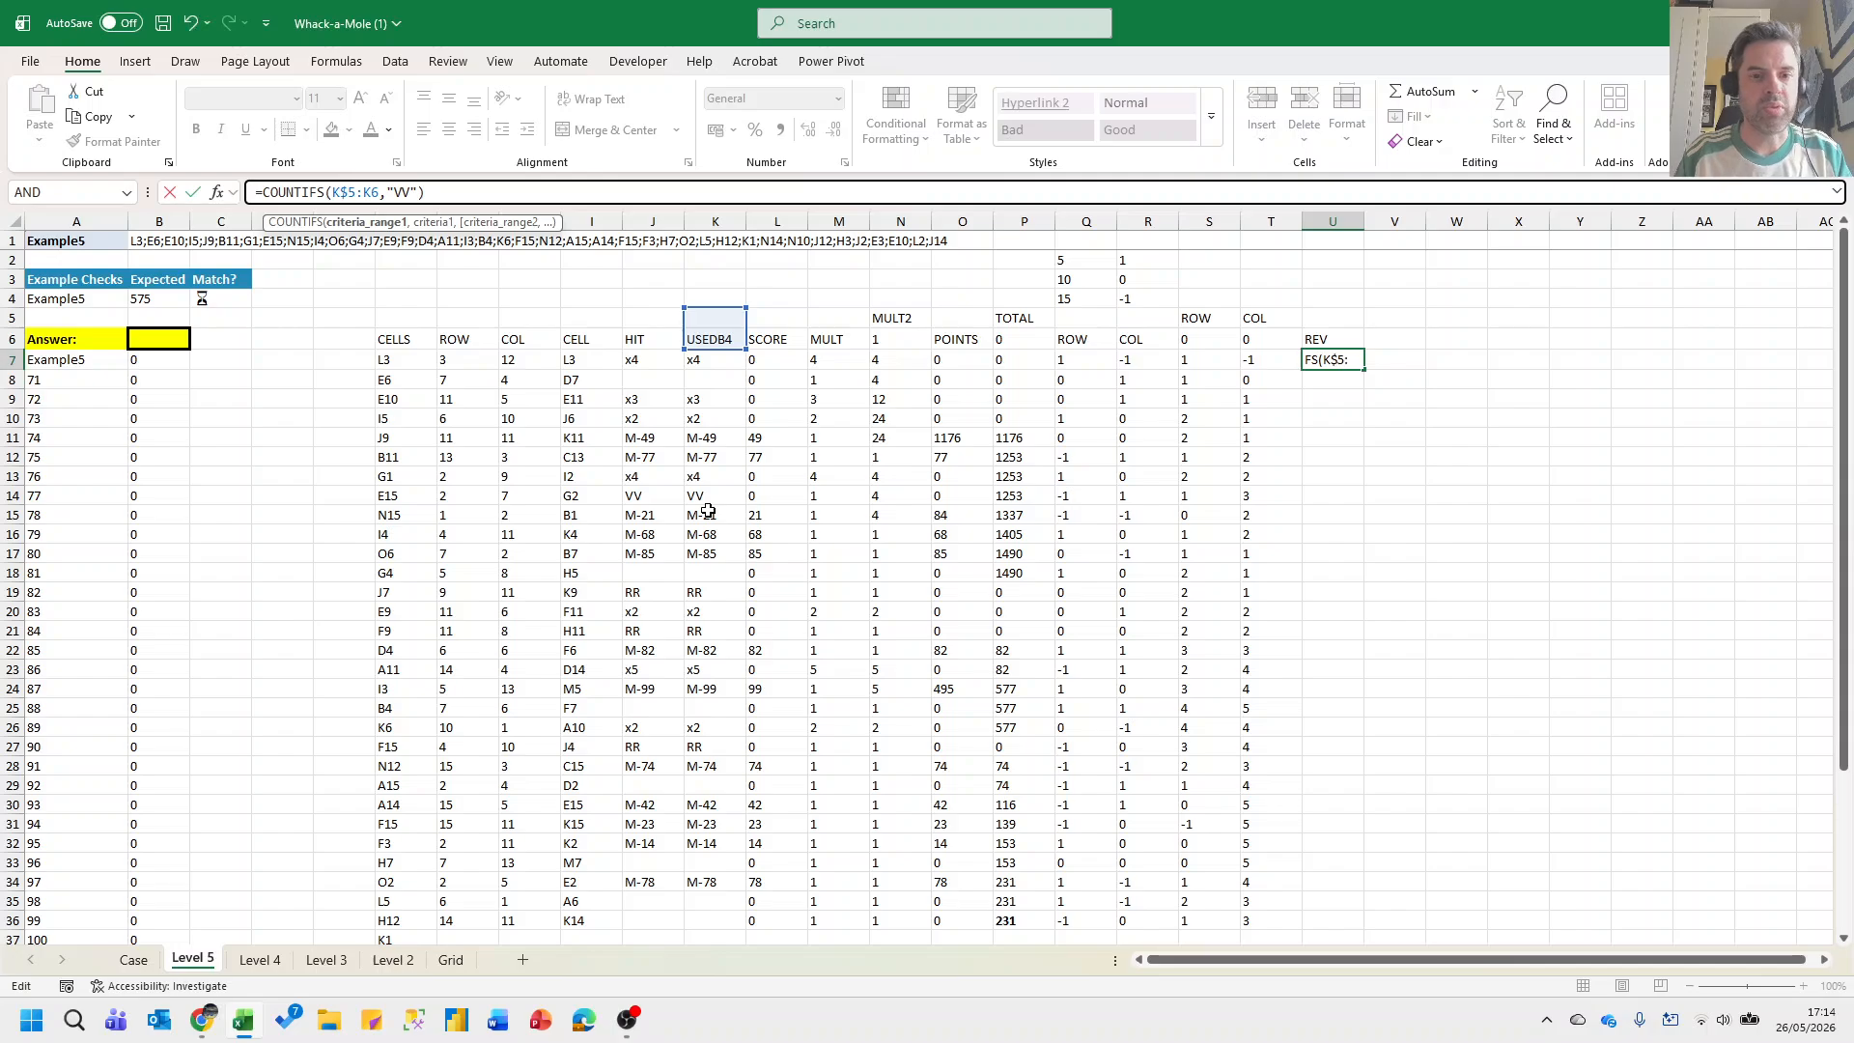
key(Return)
Fill the REV formula from U7 down to U36.
key(Up)
key(Left)
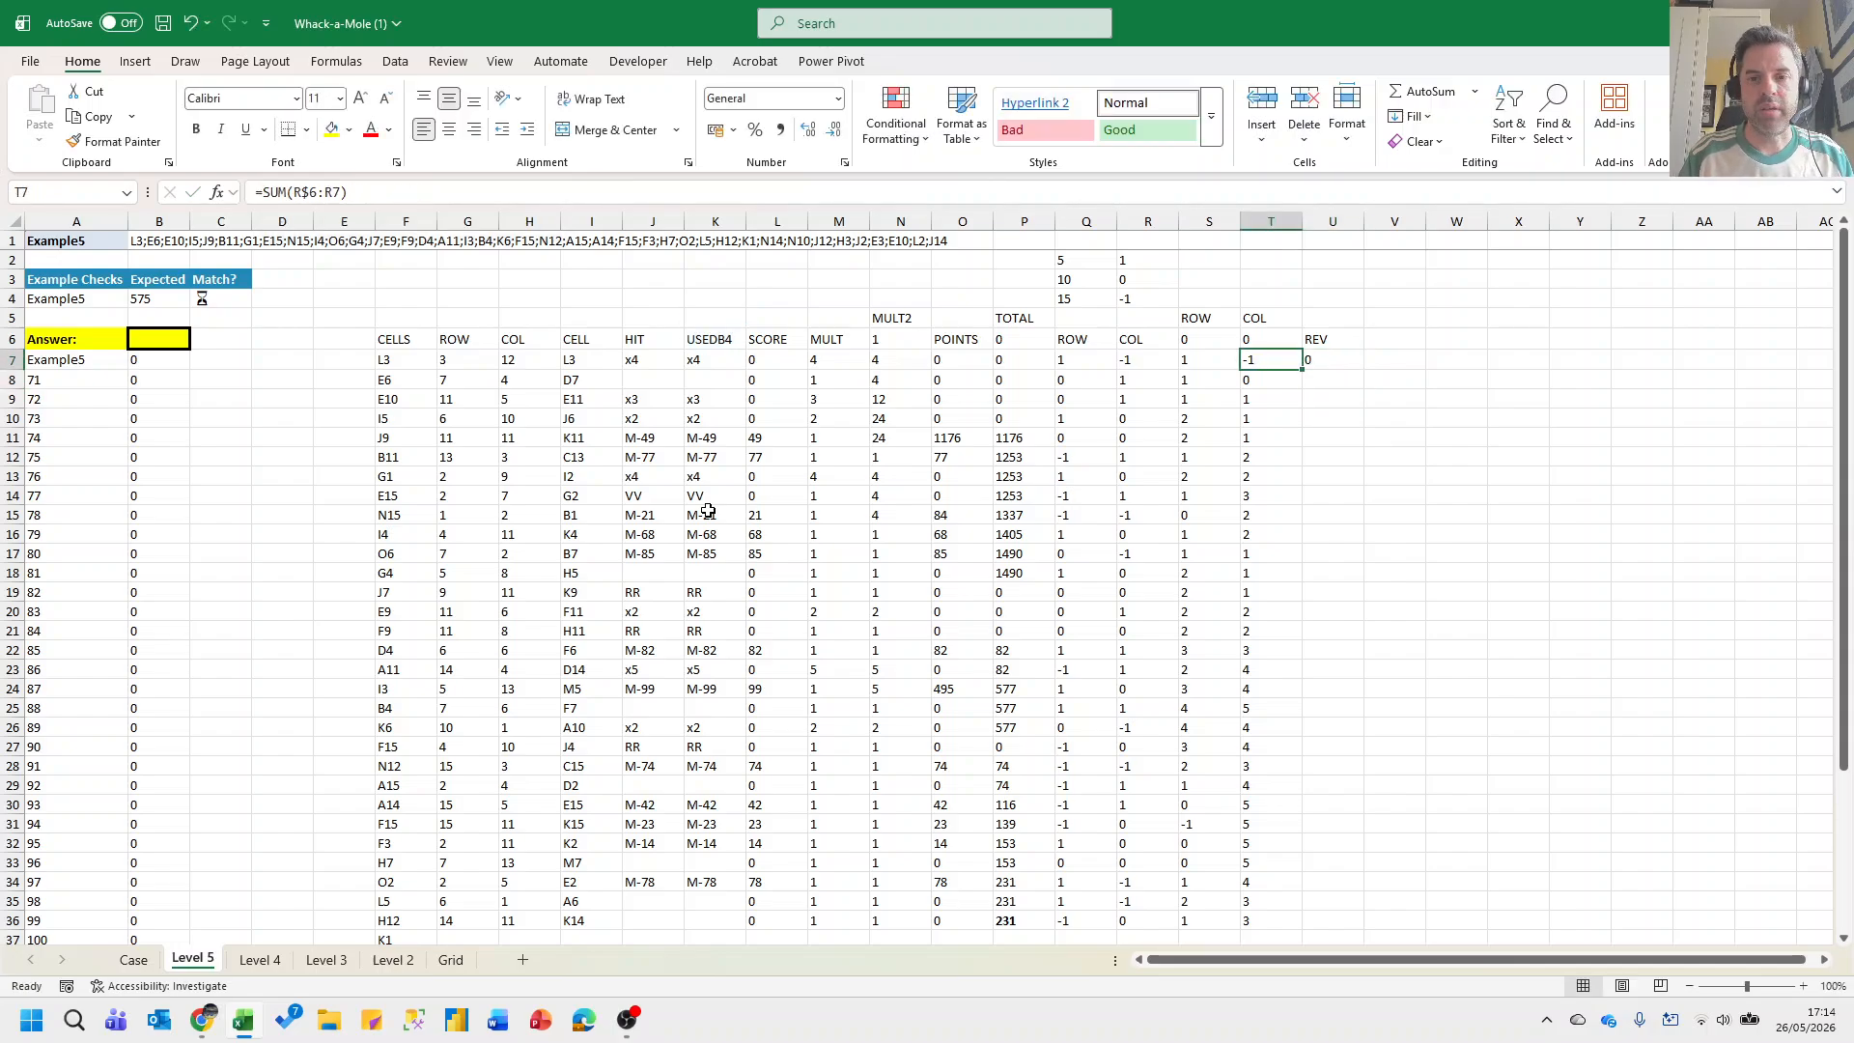
key(ctrl+Down)
key(Right)
key(ctrl+shift+Up)
key(ctrl+d)
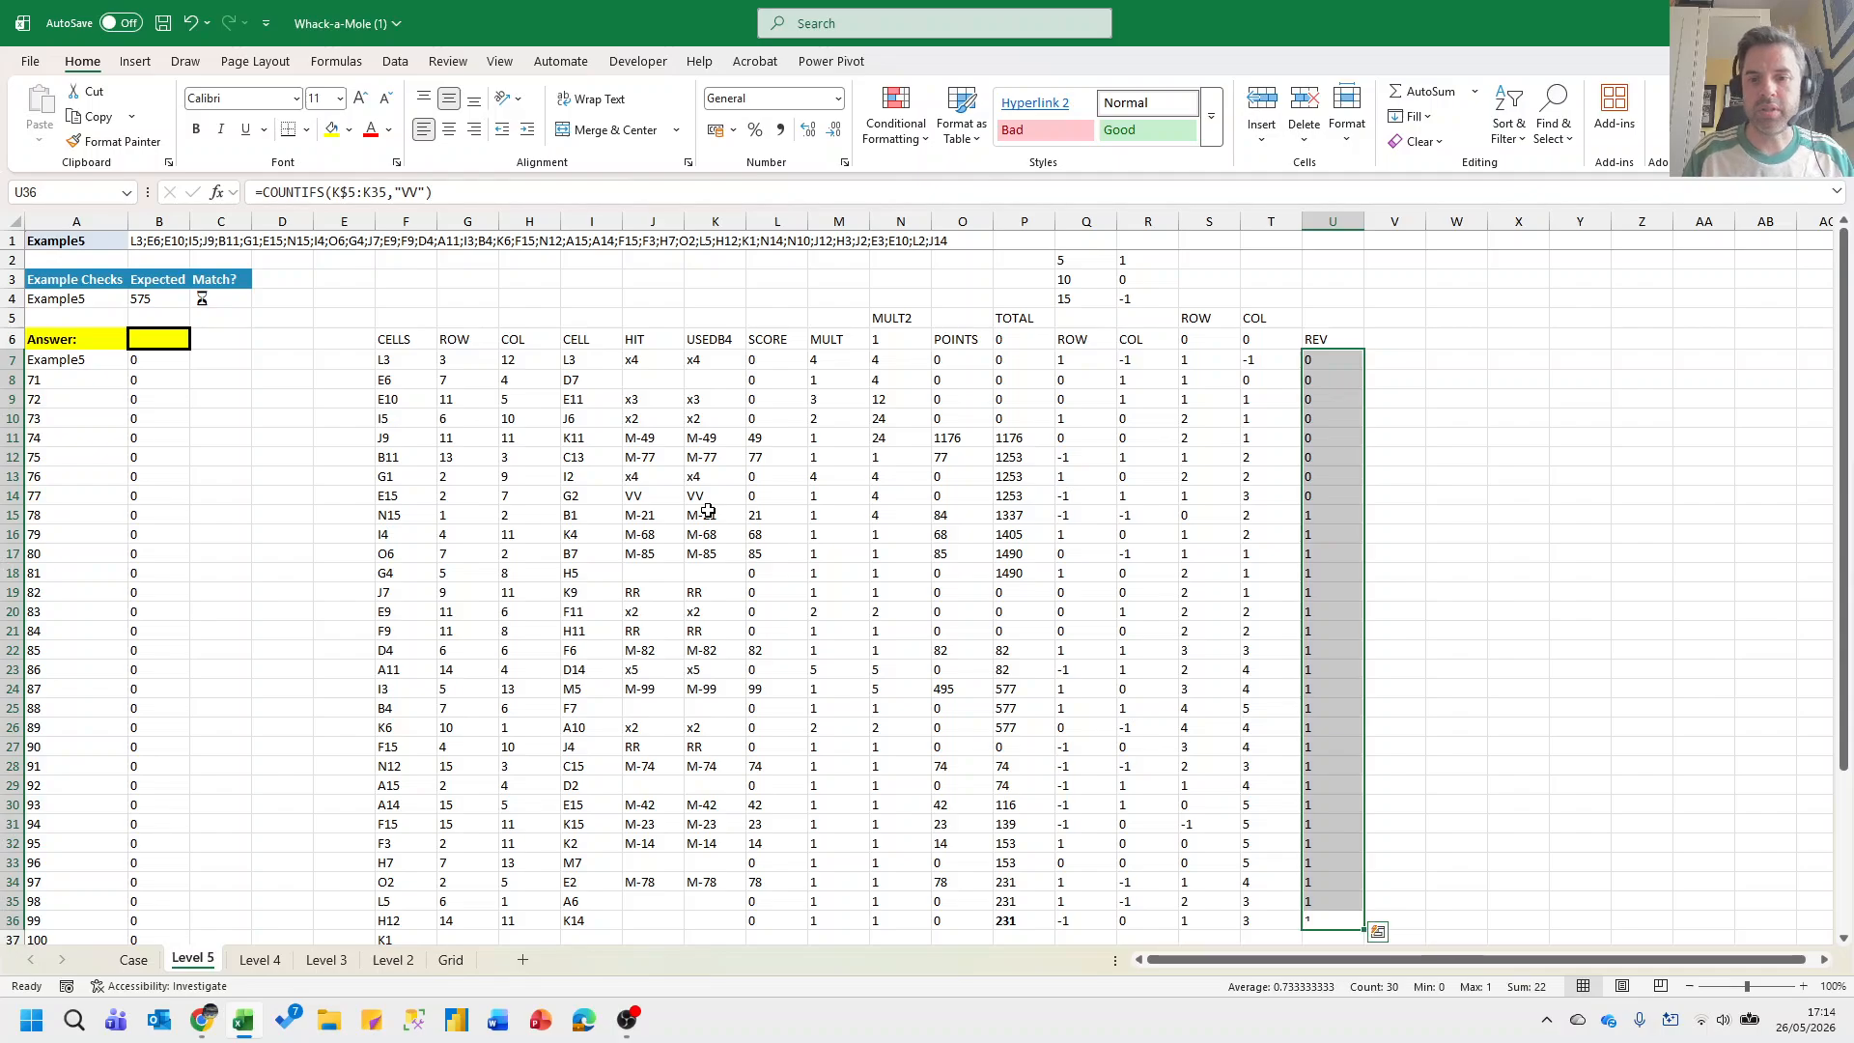
Compare the REV counts in rows 14 and 15 with the VV hit in the USEDB4 column.
key(Up)
key(Up)
key(Up)
key(Up)
key(Up)
key(Up)
key(Up)
key(Up)
key(Up)
key(Up)
key(Up)
key(Up)
key(Up)
key(Up)
key(Up)
key(Up)
key(Up)
key(Up)
key(Up)
key(Up)
key(Up)
key(Left)
key(Left)
key(Left)
key(Left)
key(Left)
key(Left)
key(Left)
key(Left)
key(Left)
key(Left)
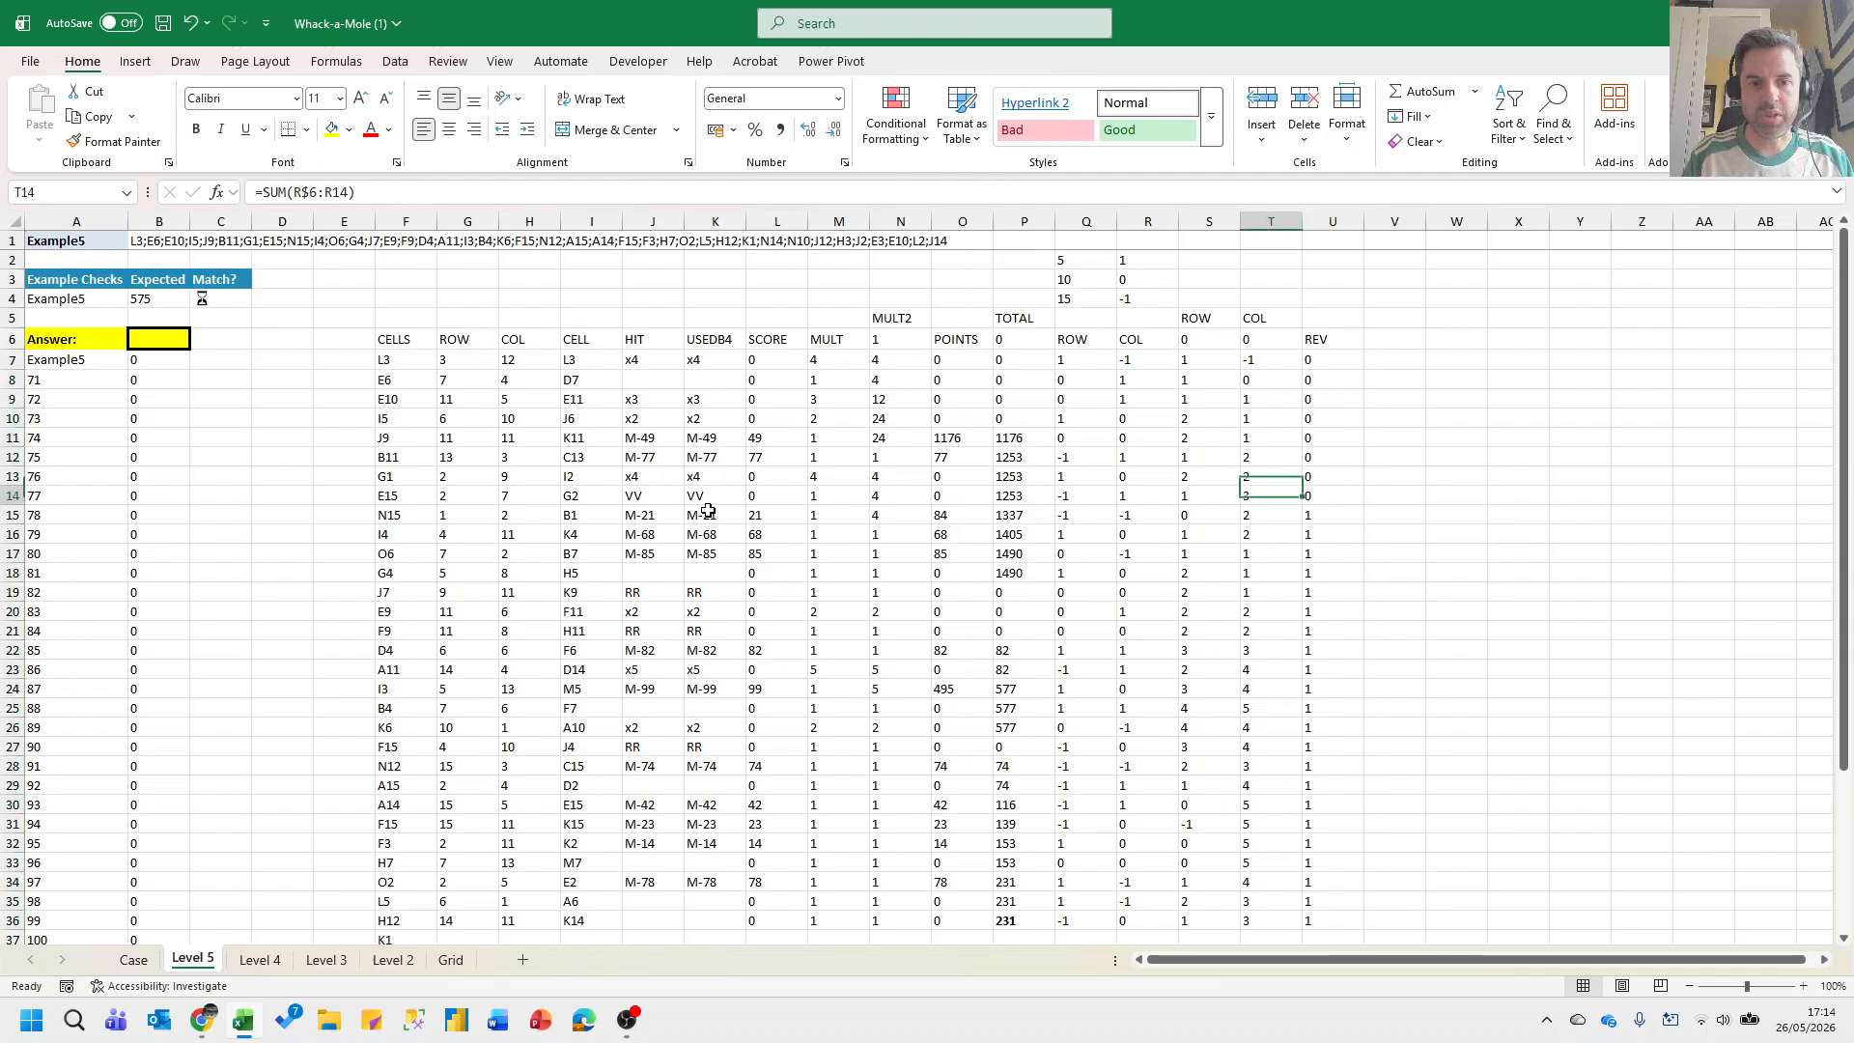
key(Right)
key(Right)
key(Right)
key(Right)
key(Right)
key(Right)
key(Right)
key(Right)
key(Right)
key(Right)
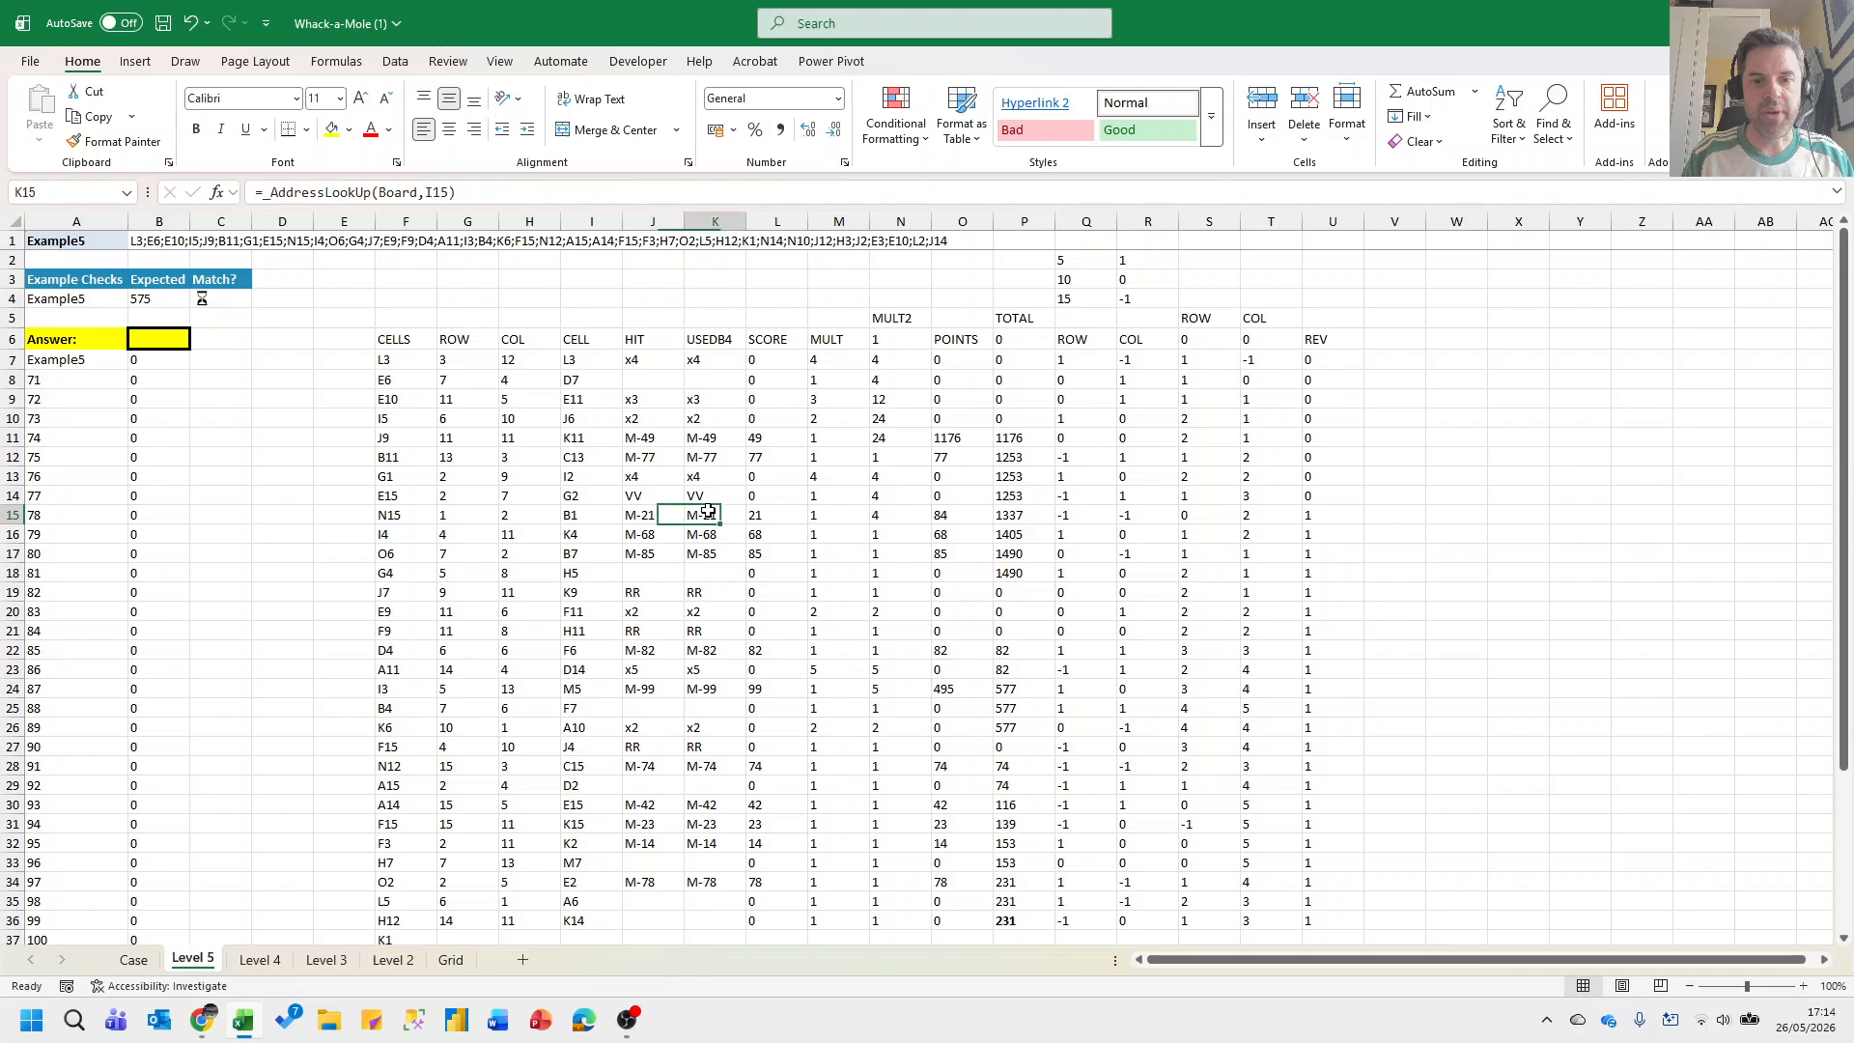
key(Left)
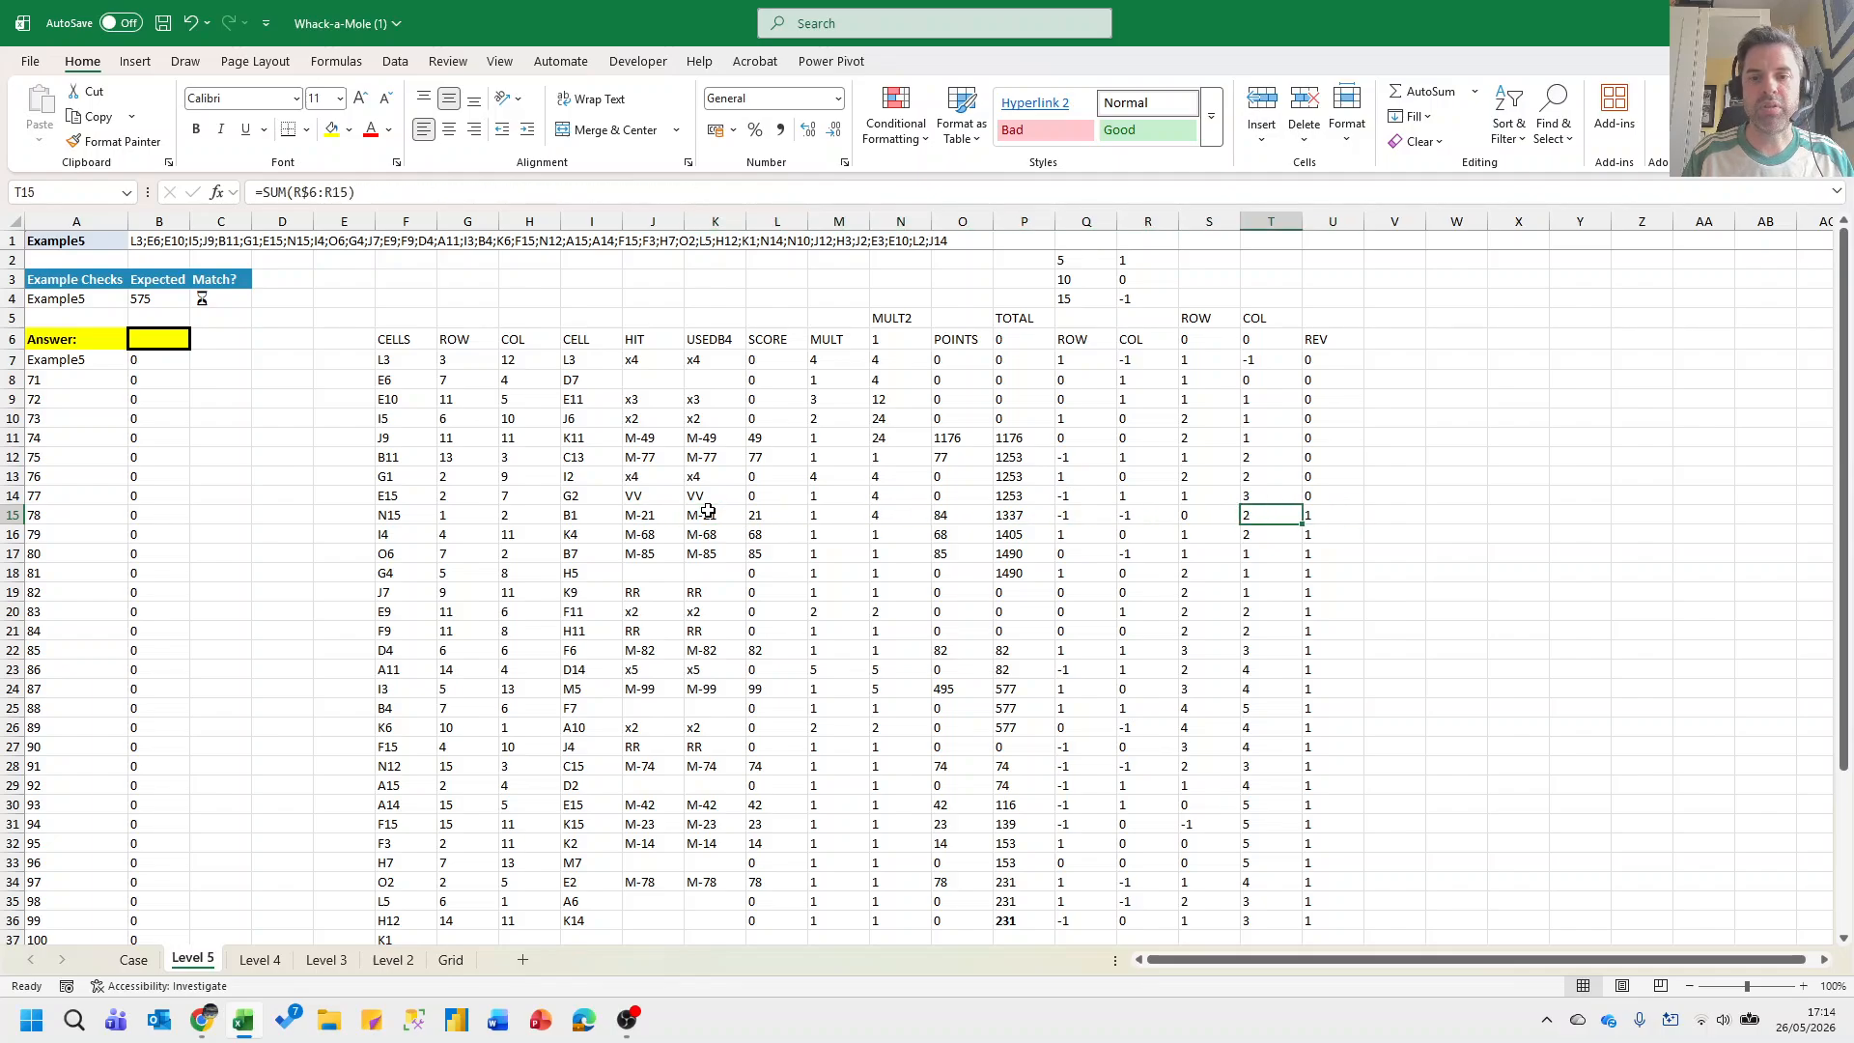
key(Left)
key(Right)
key(Right)
key(Left)
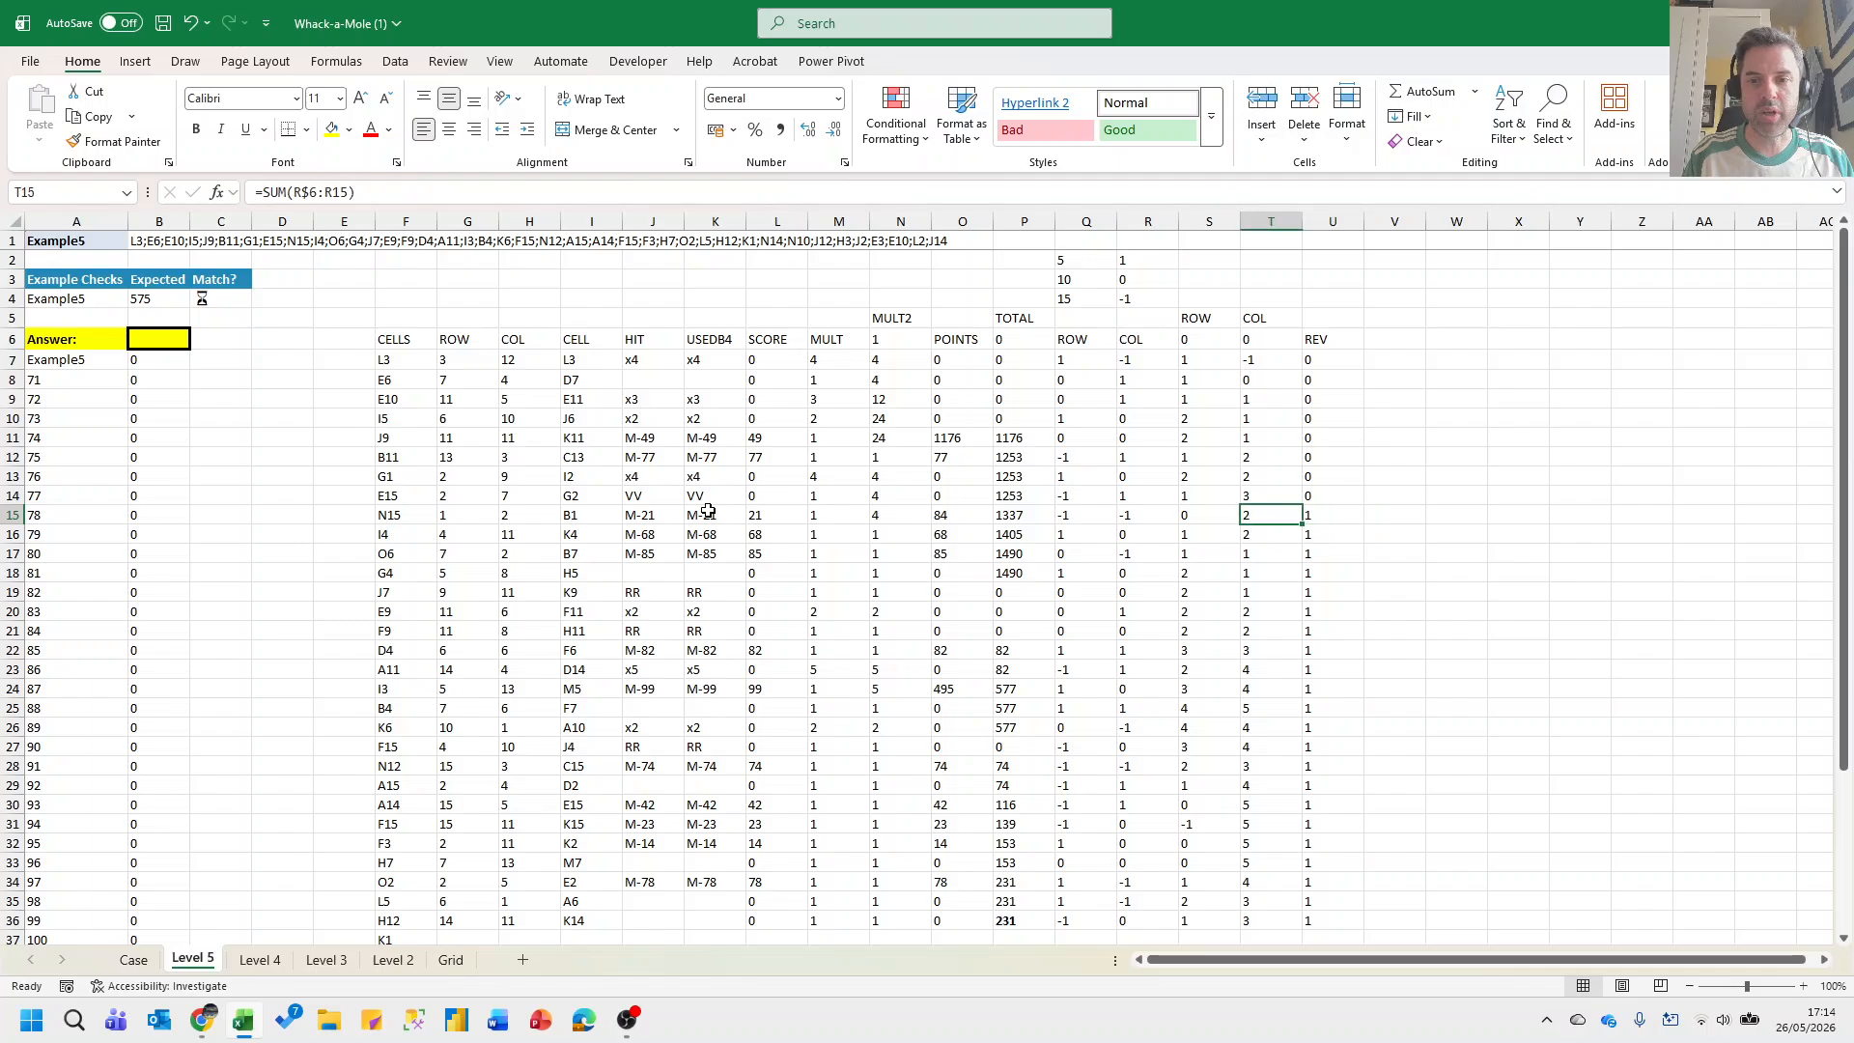
key(Right)
key(Left)
key(Left)
key(Left)
key(Left)
key(Left)
key(Left)
key(Left)
key(Left)
key(Left)
key(Left)
key(Up)
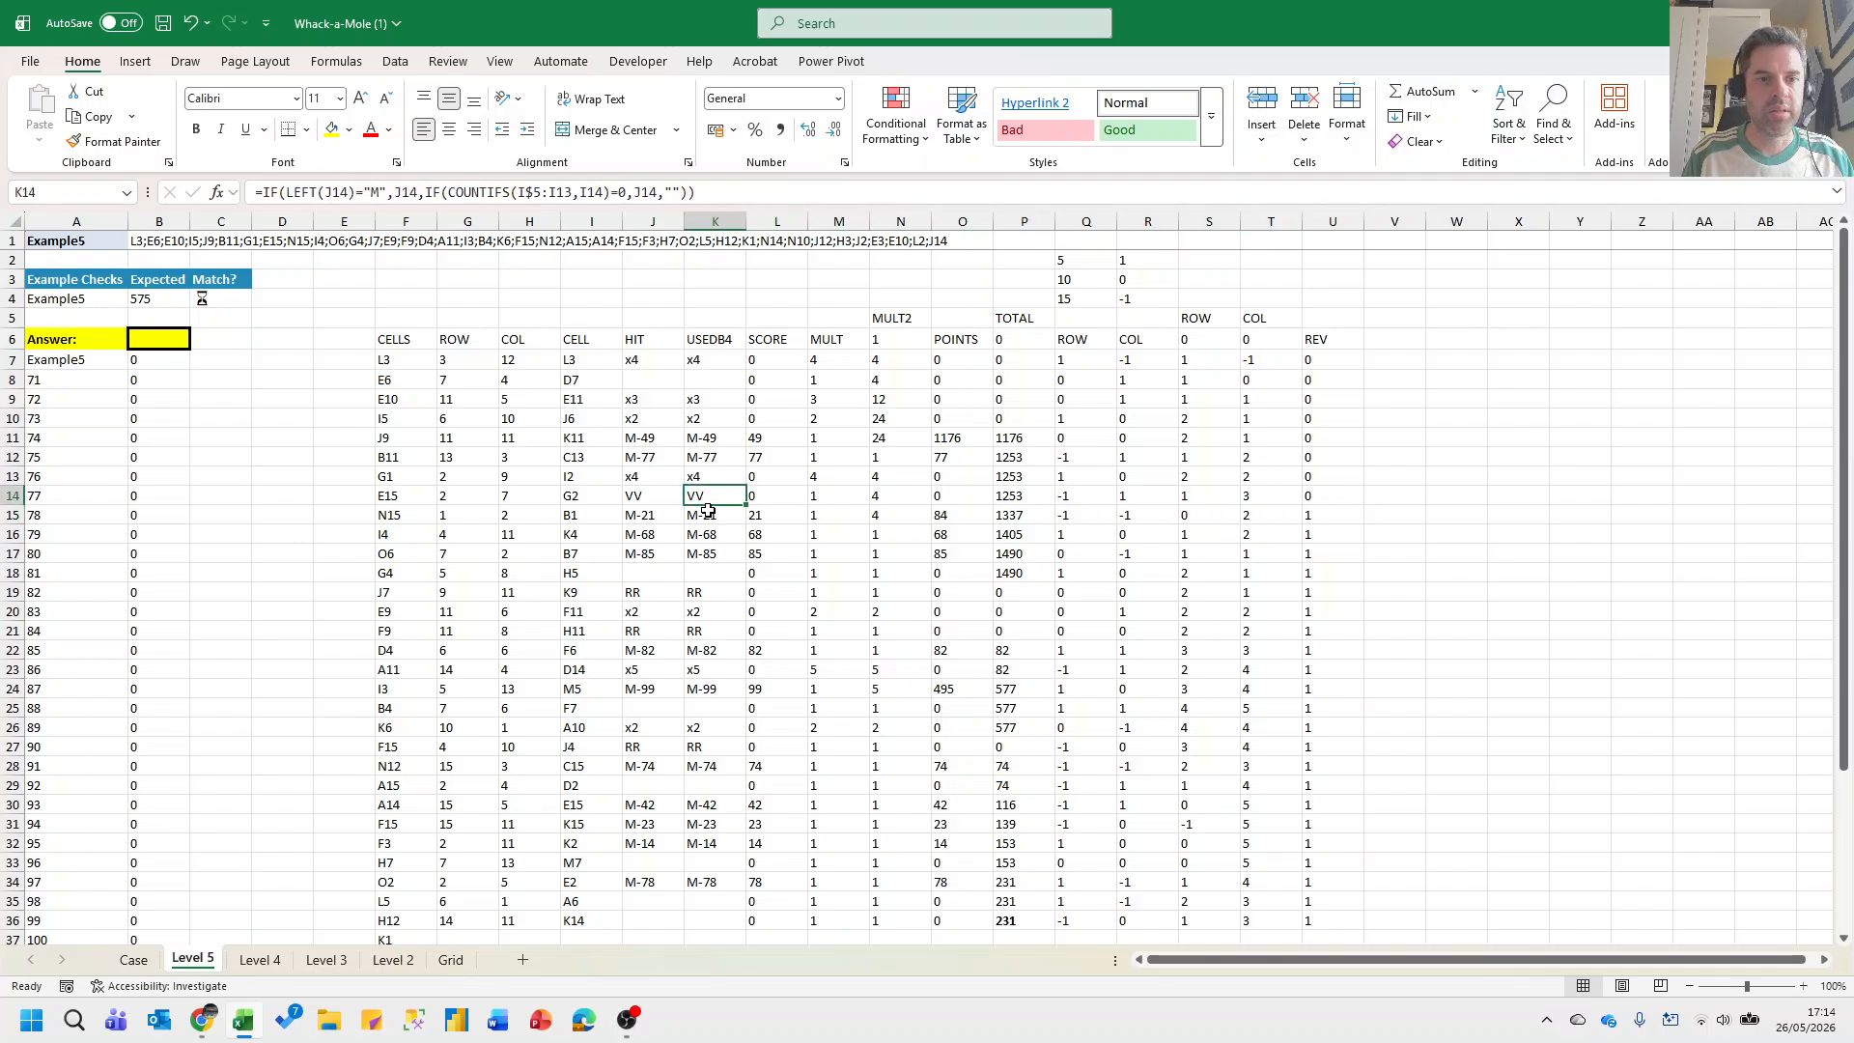
key(Right)
key(Right)
key(Right)
key(Right)
key(Right)
key(Right)
key(Right)
key(Right)
key(Right)
key(Right)
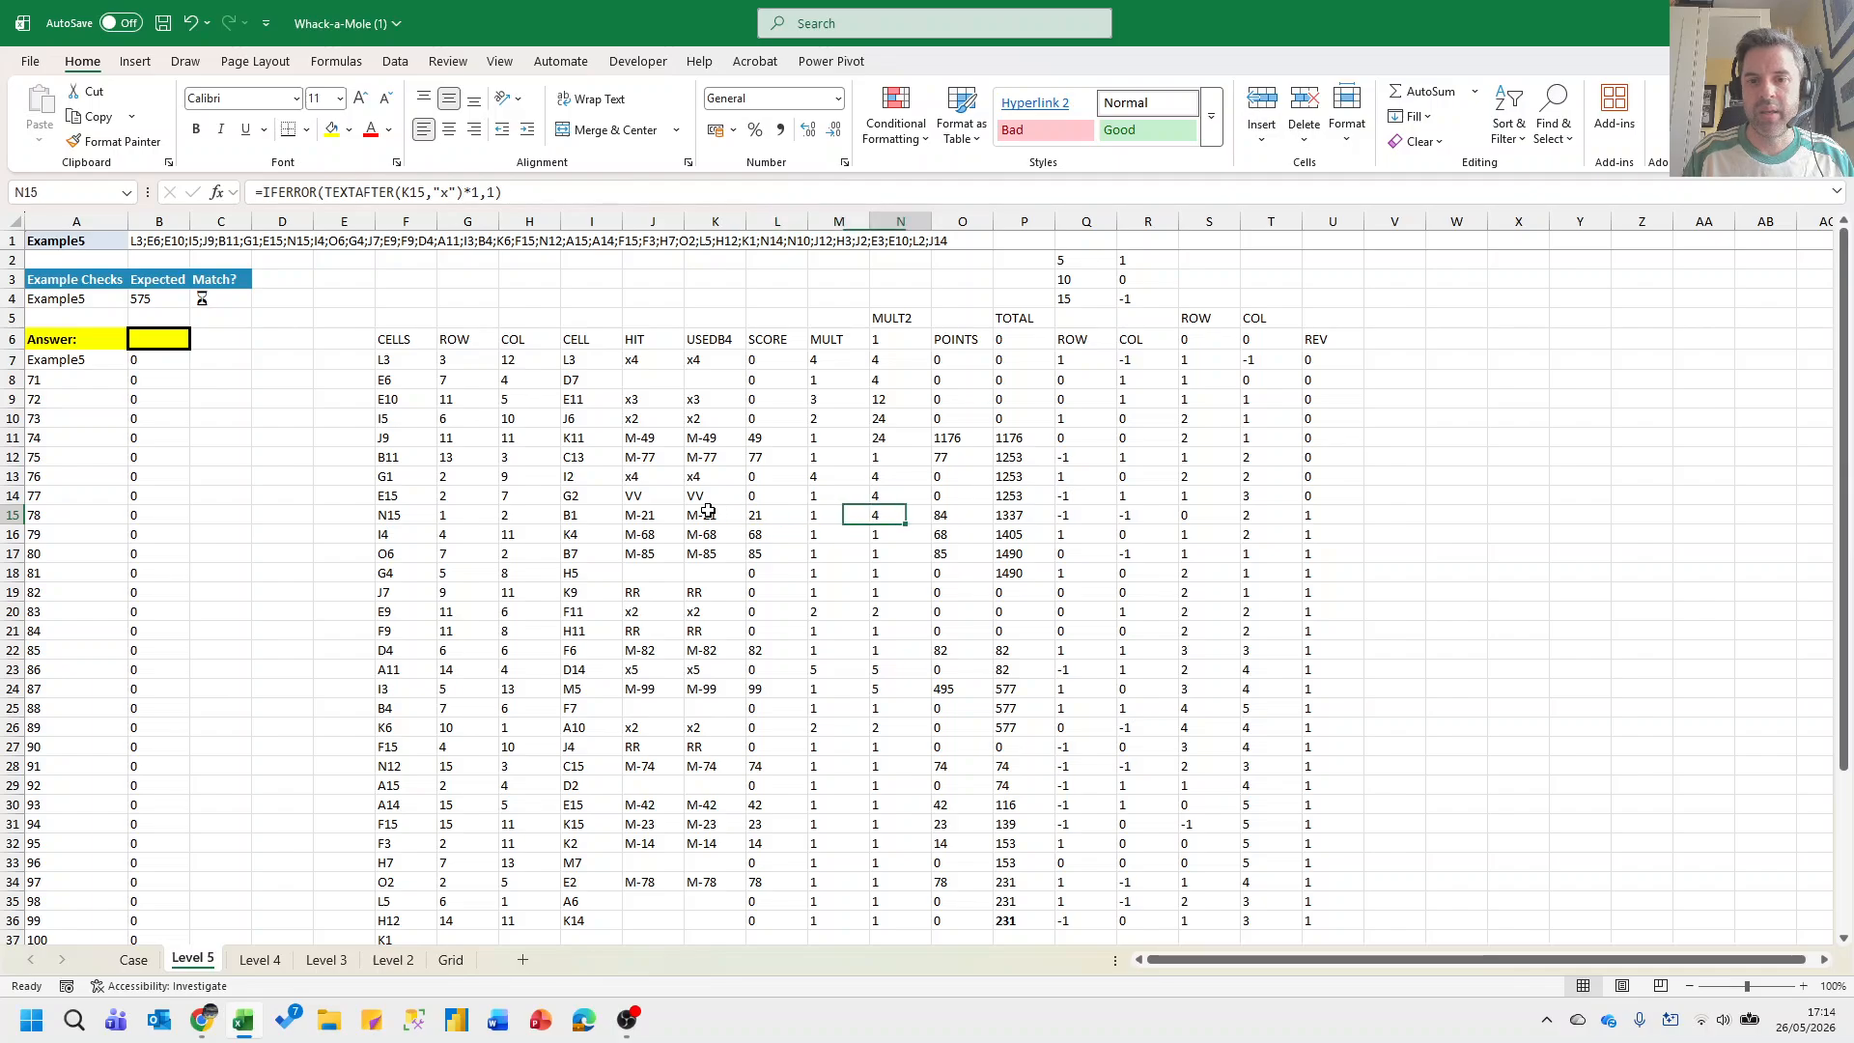
Review the first REV rows and the ROW and COL shift formulas in row 7.
key(Up)
key(Up)
key(Up)
key(Up)
key(Up)
key(Up)
key(Up)
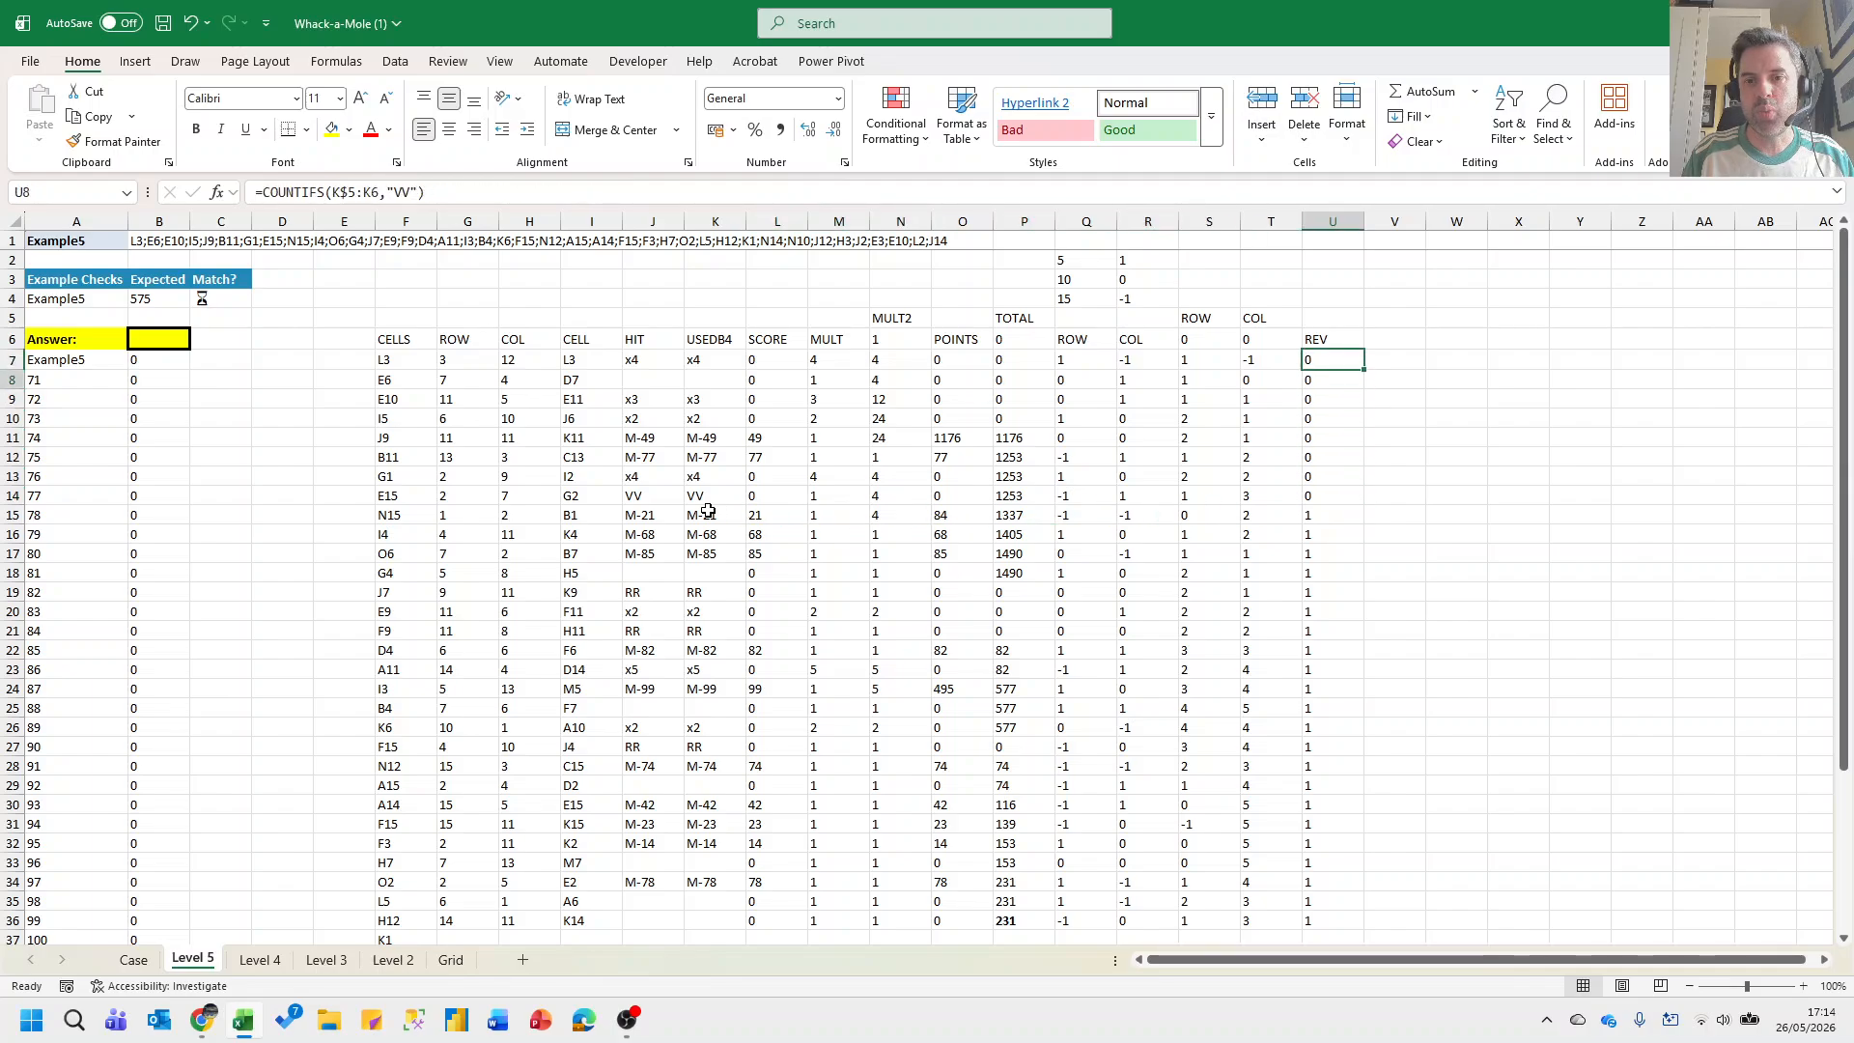
key(Down)
key(Down)
key(Down)
key(Up)
key(Up)
key(Up)
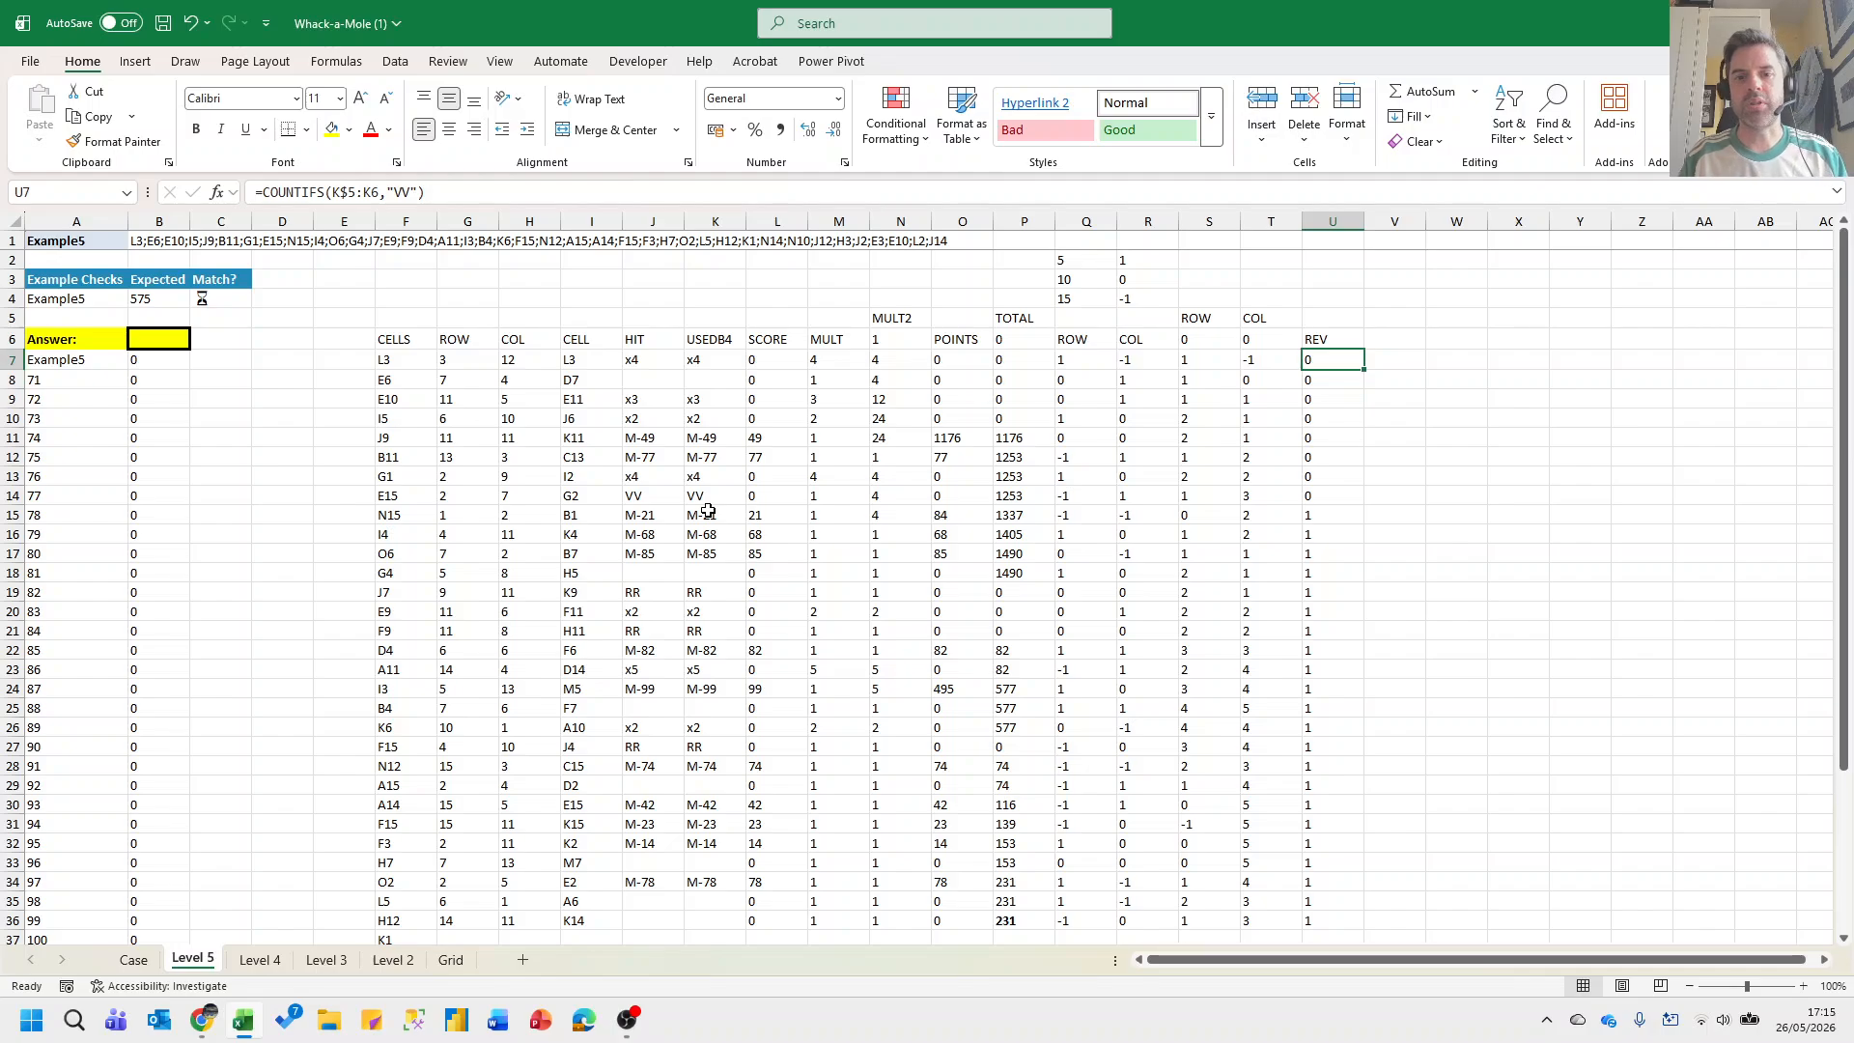
key(Left)
key(Left)
key(Left)
key(Left)
key(Right)
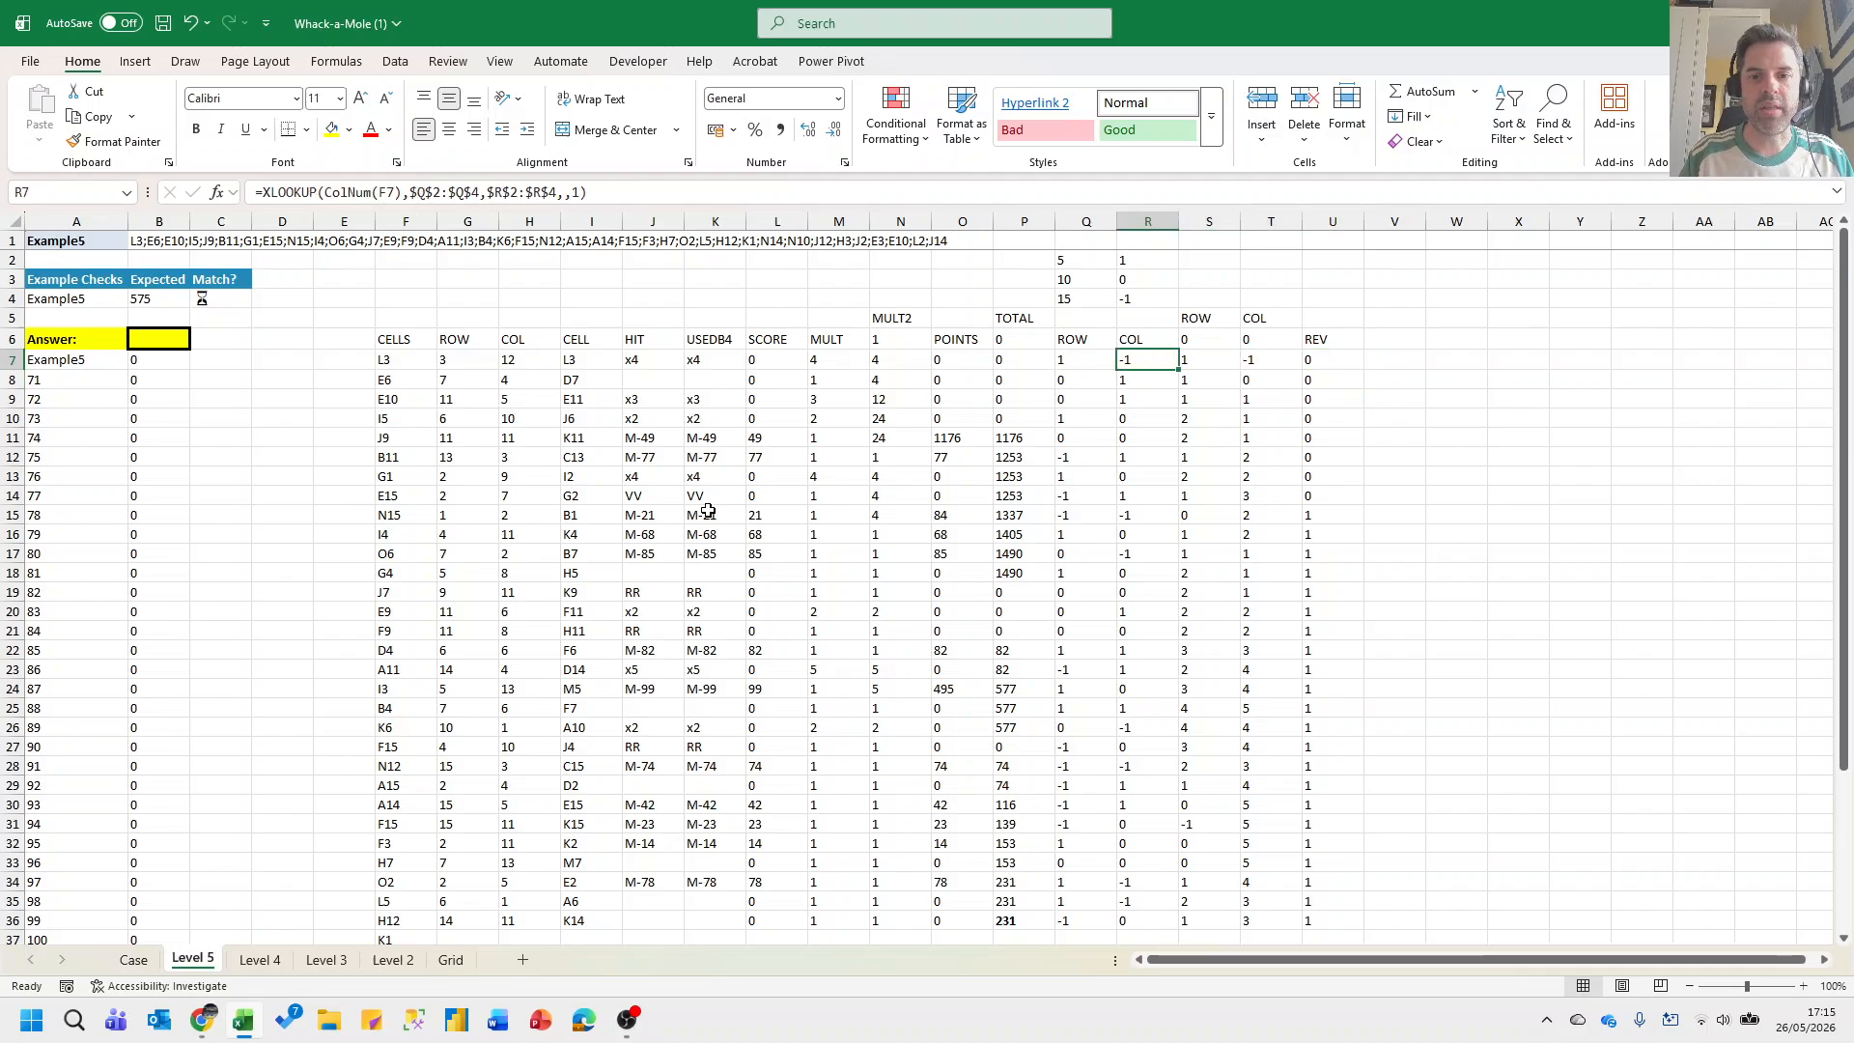
key(Left)
key(Right)
key(Right)
key(Right)
key(Right)
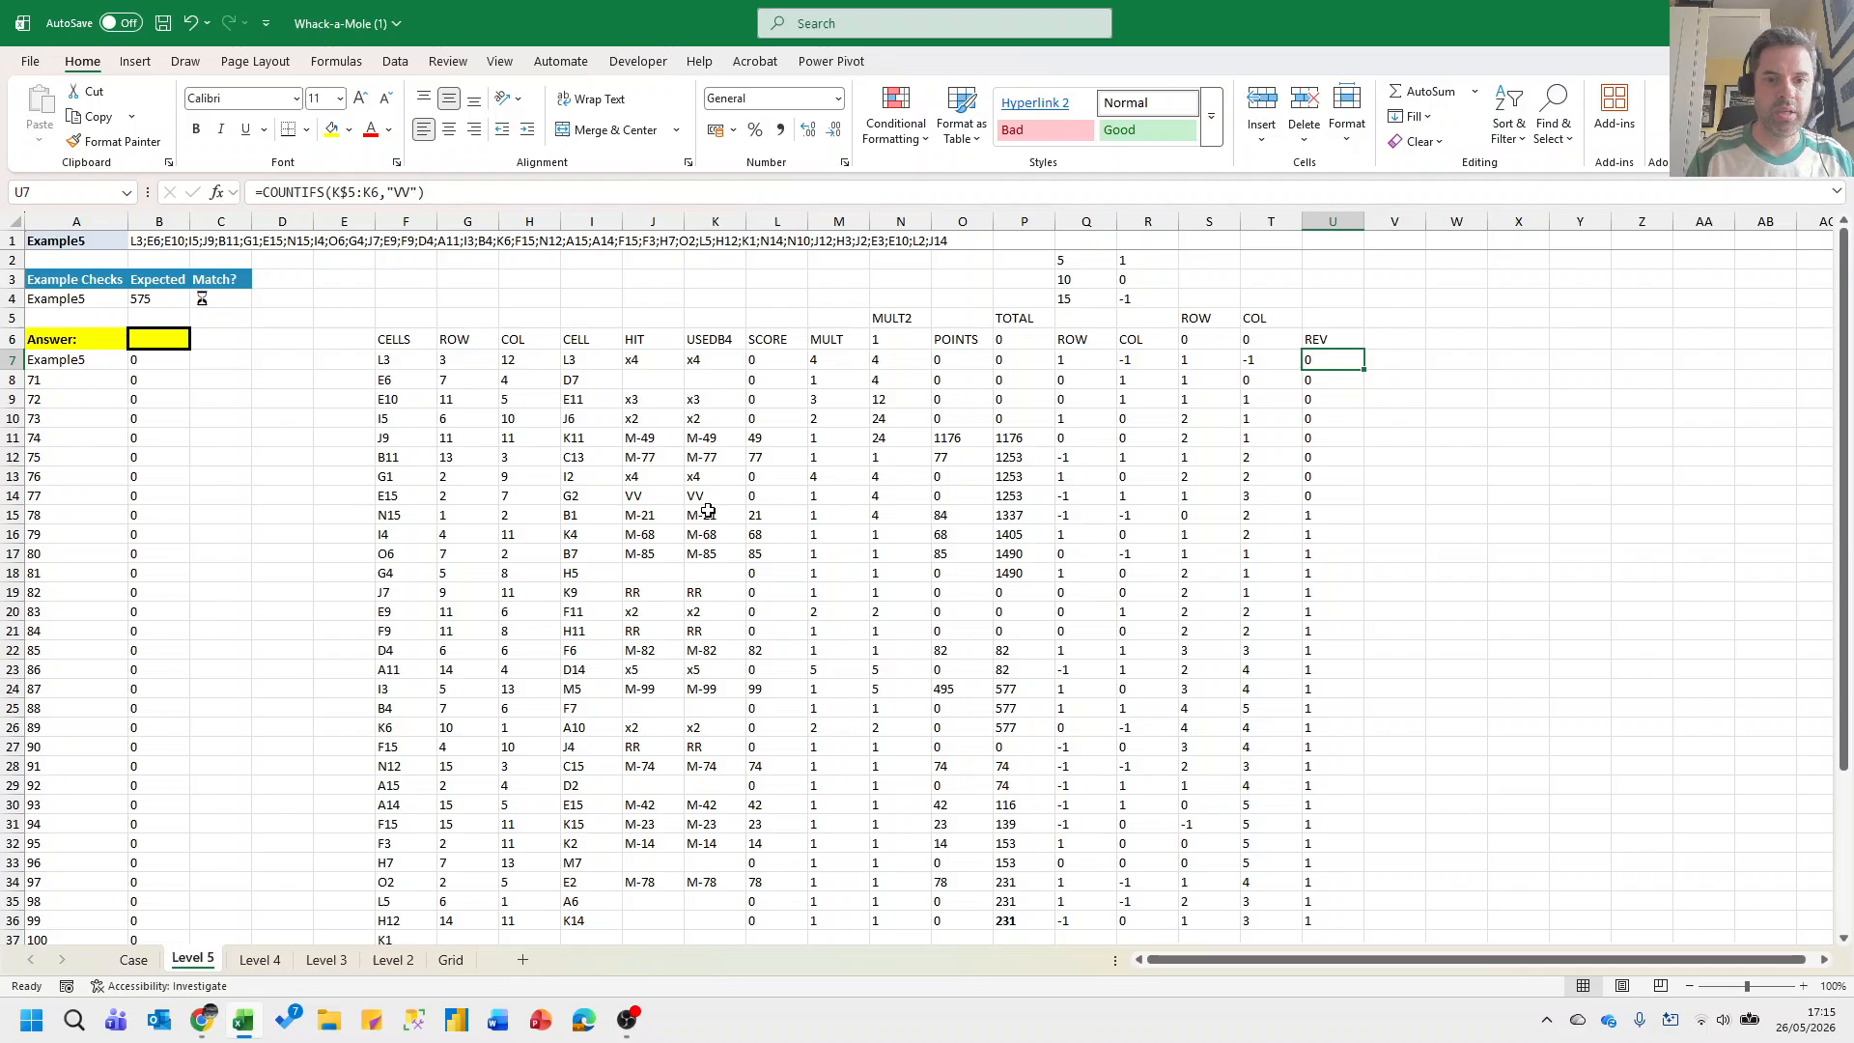
Wrap the REV count in U7 in MOD with divisor 2, giving =MOD(COUNTIFS(K$5:K6,"VV"),2).
key(F2)
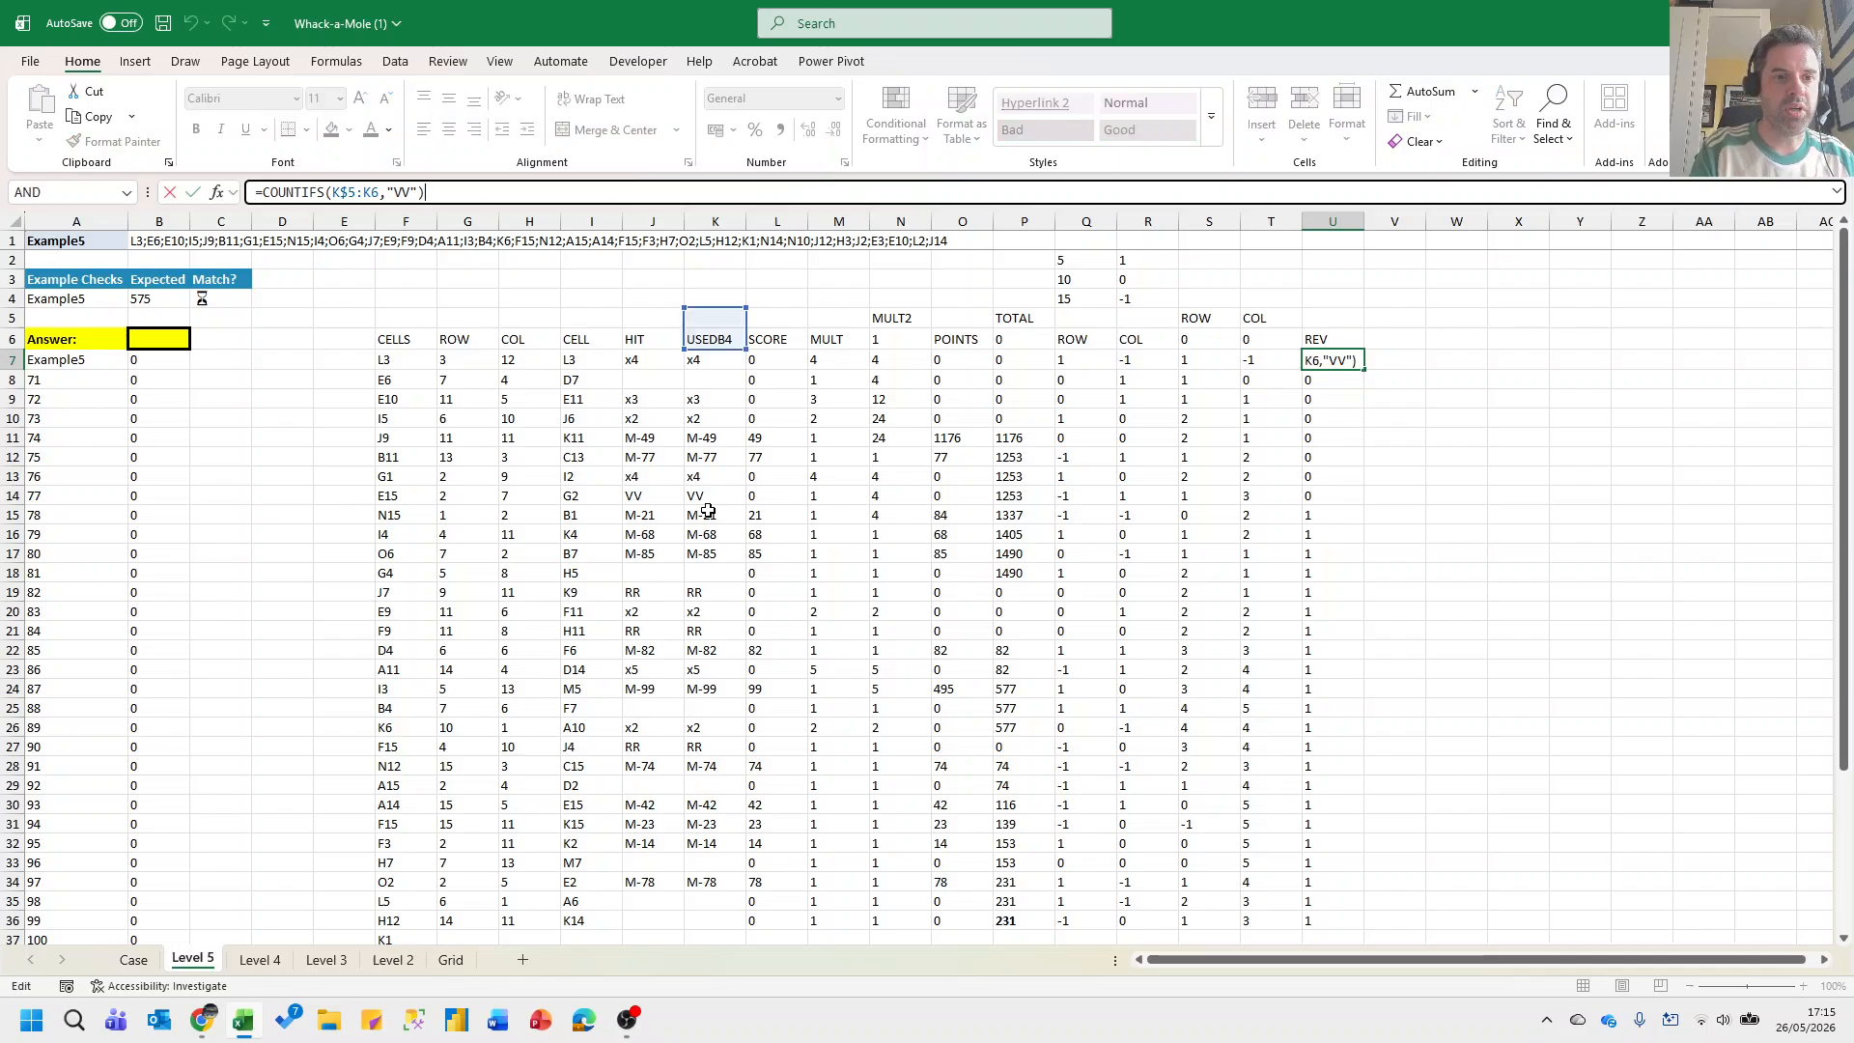
key(Home)
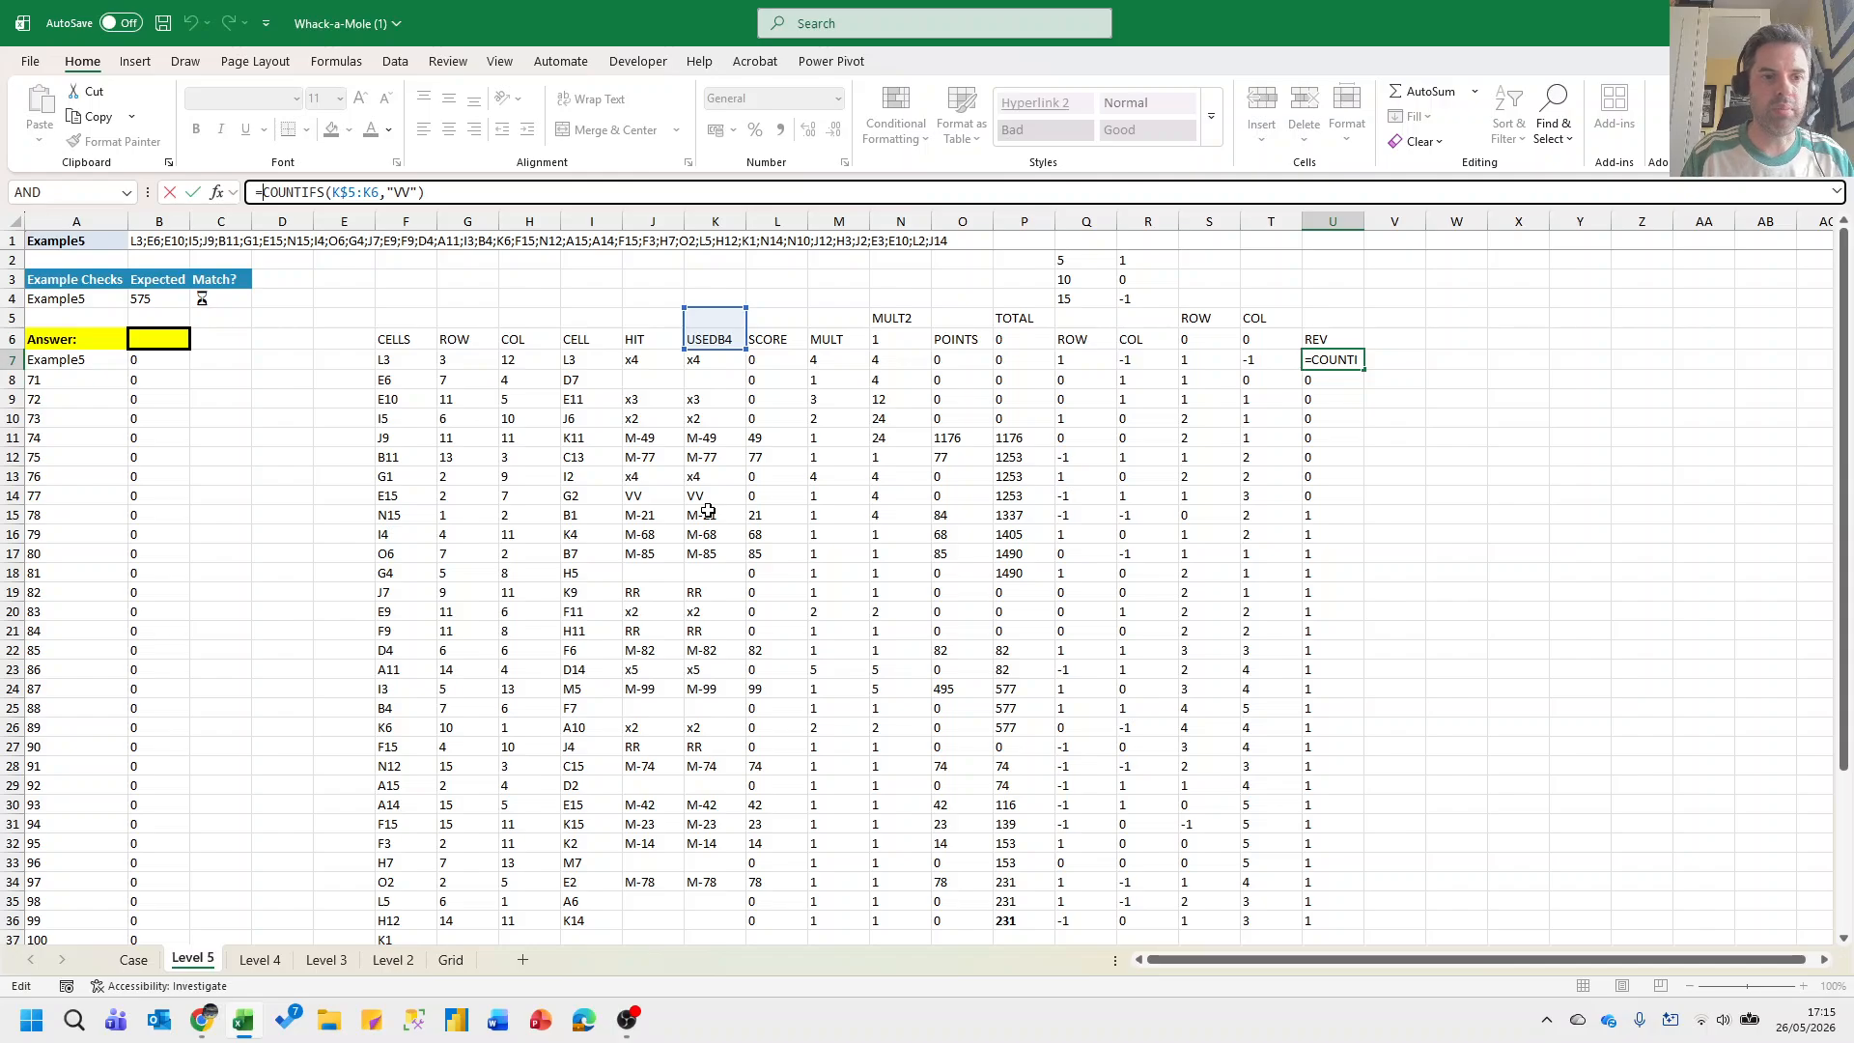
text(MOD()
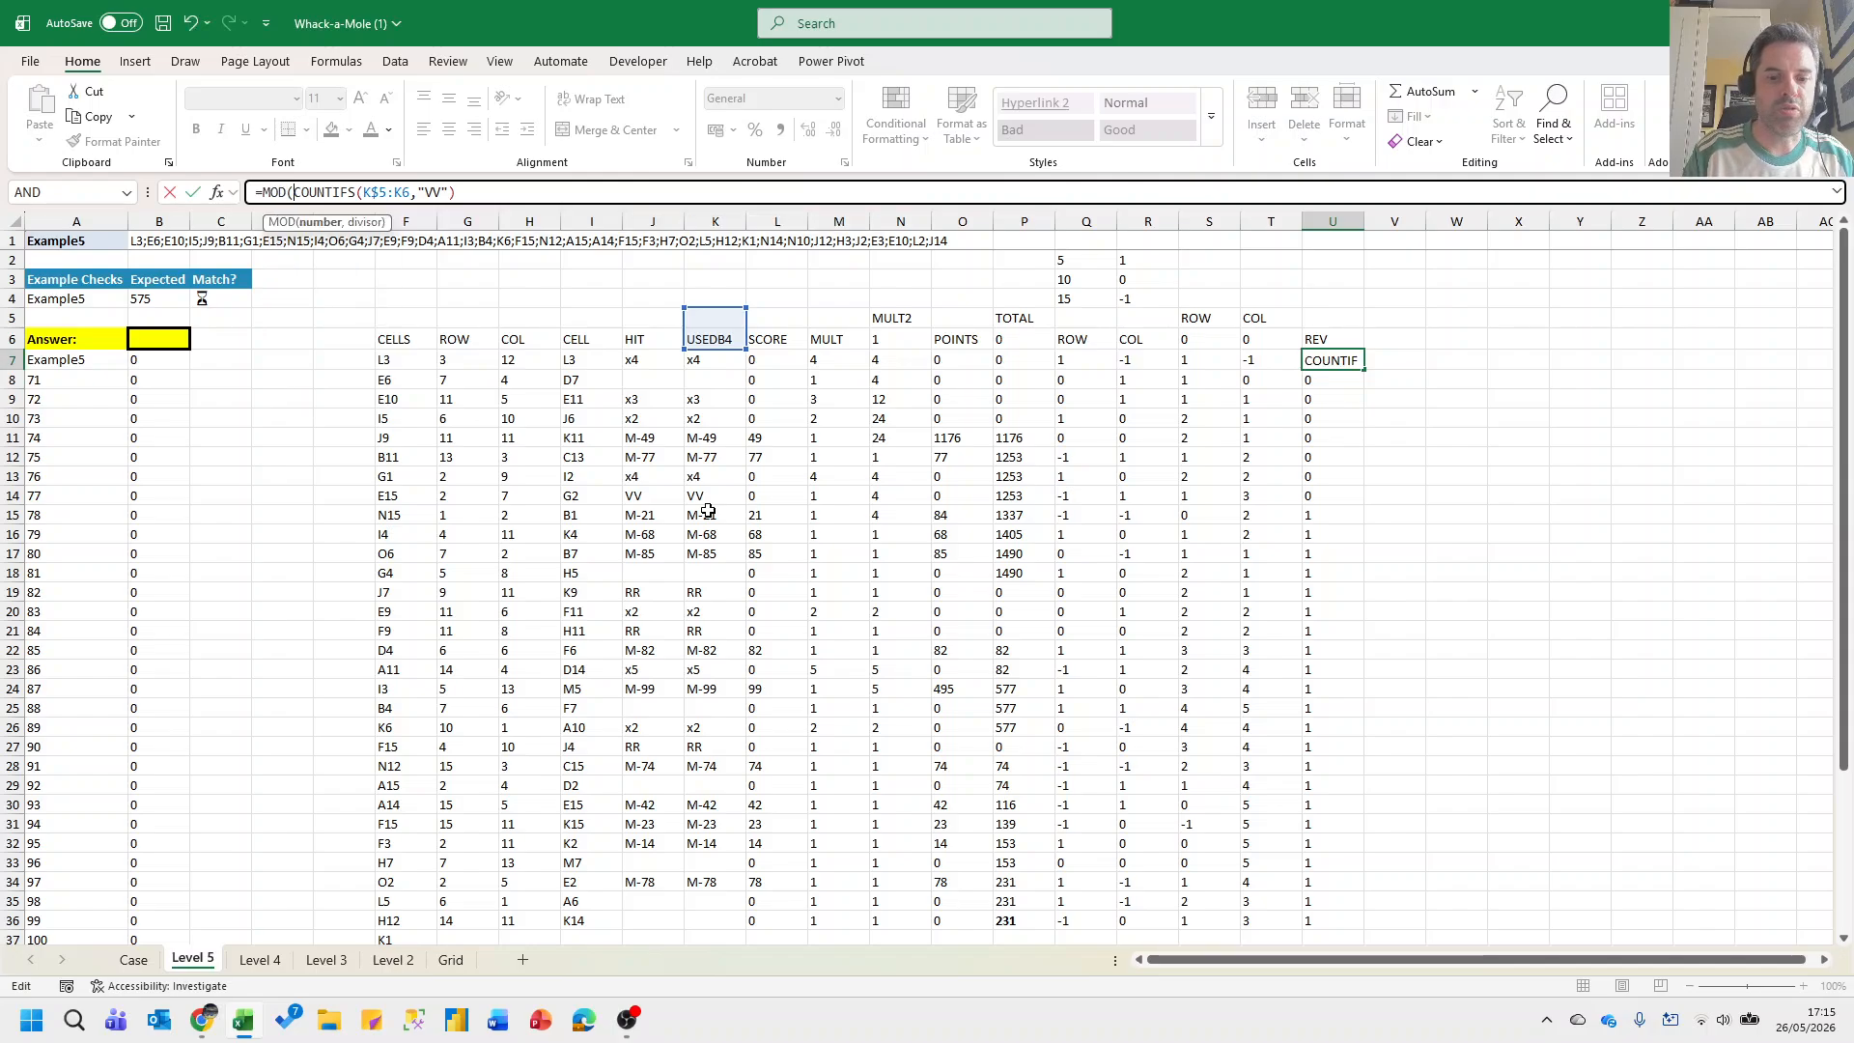
text())
key(Return)
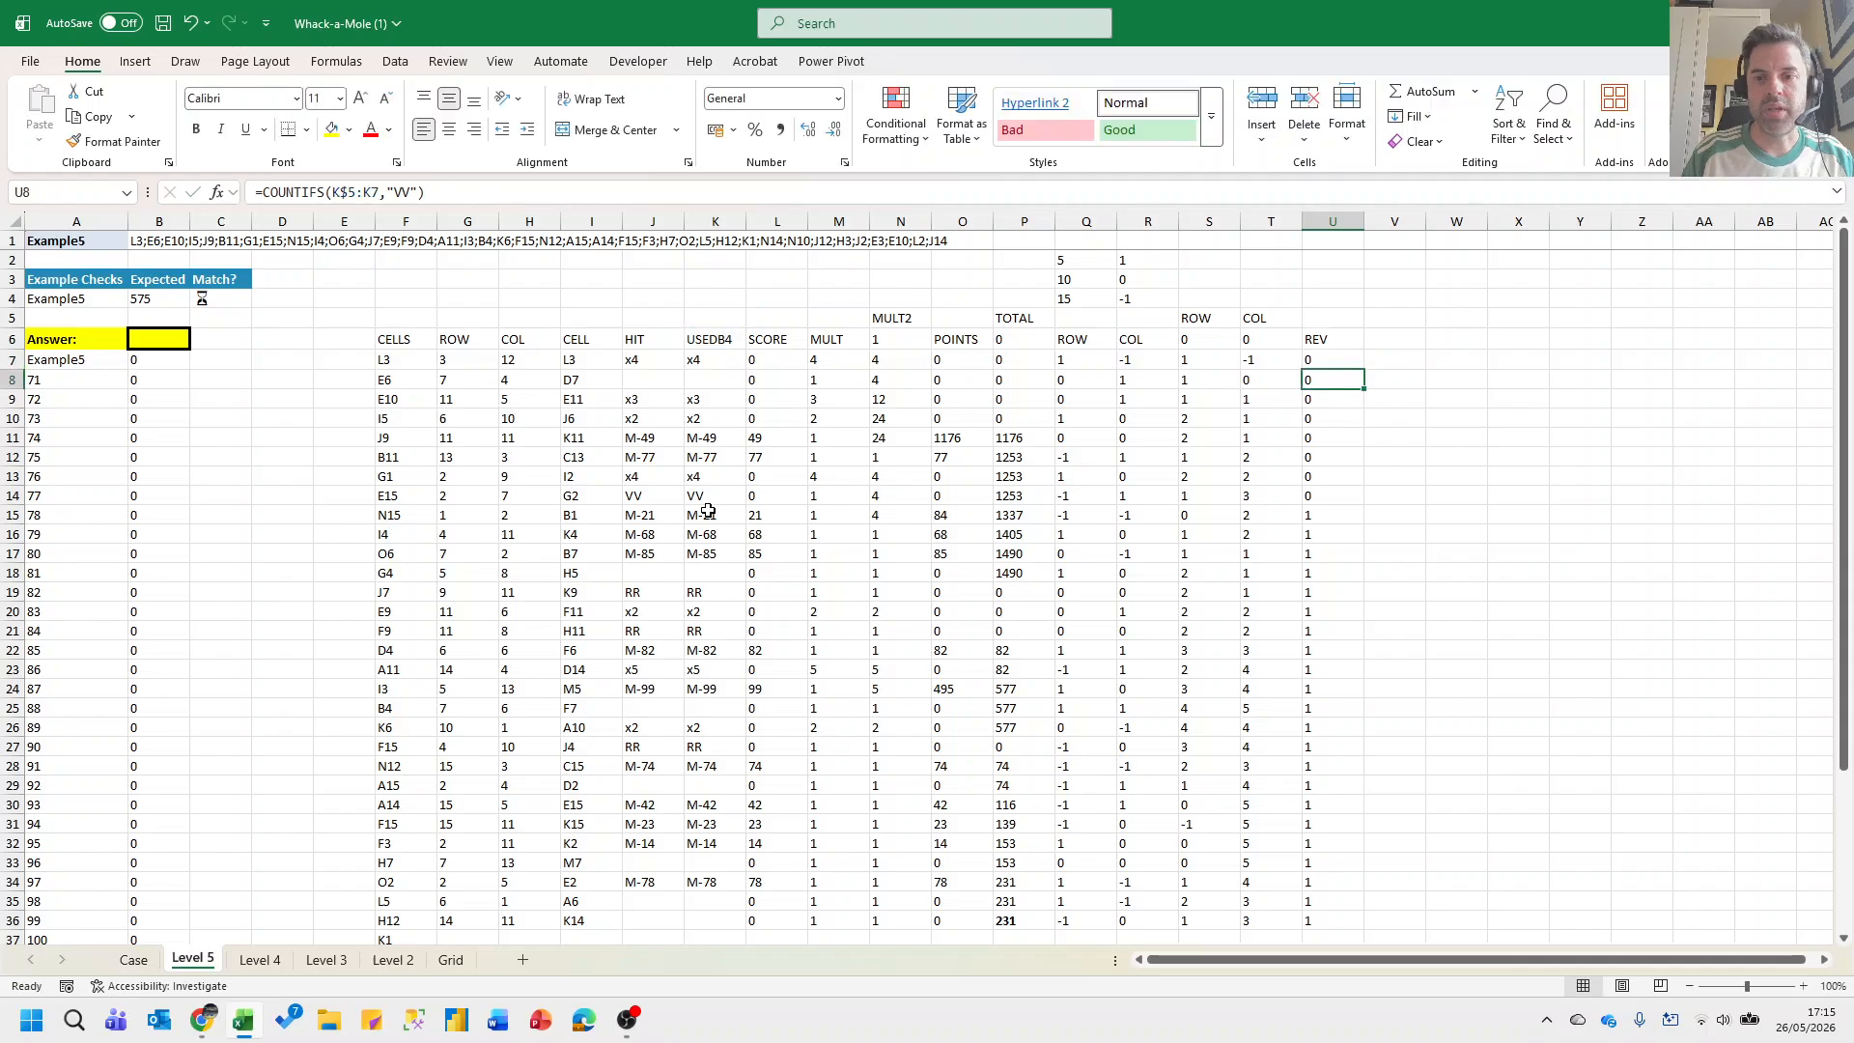
Fill the MOD version of the REV formula from U7 down to U36.
key(Up)
key(Left)
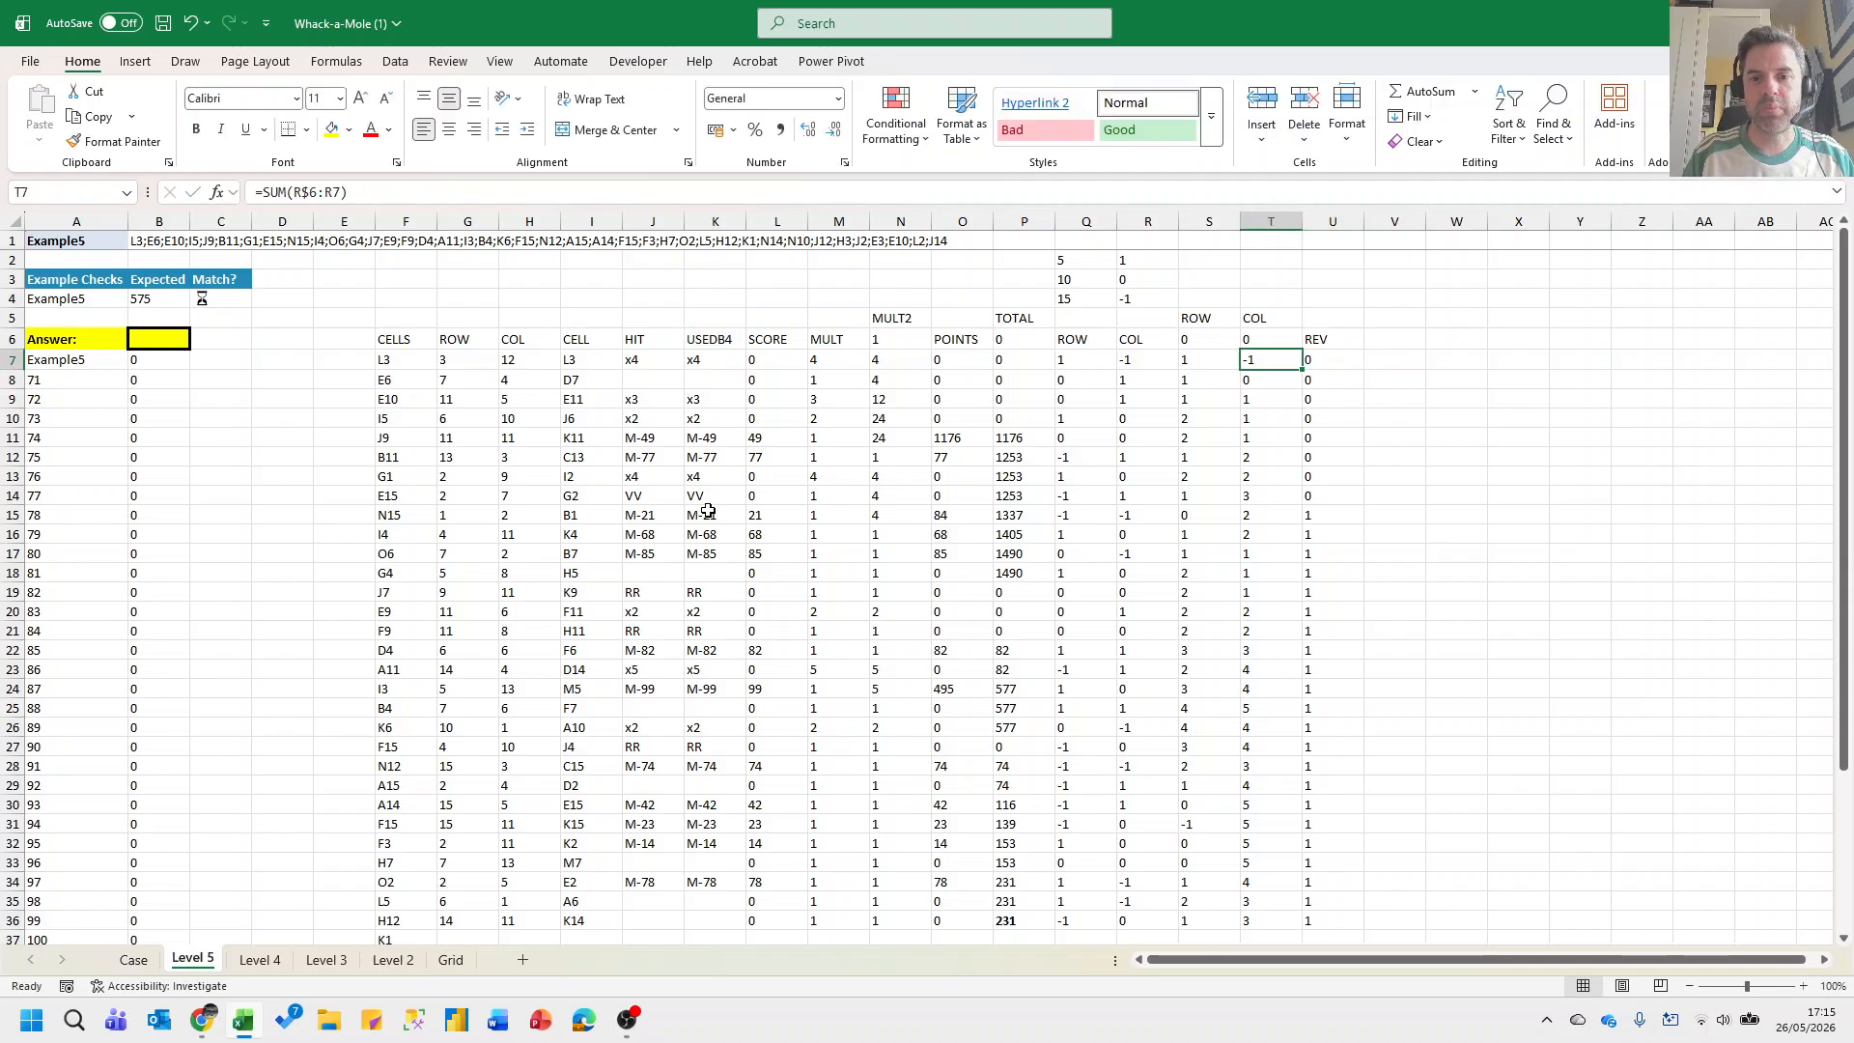
key(ctrl+Down)
key(Right)
key(ctrl+shift+Up)
key(Down)
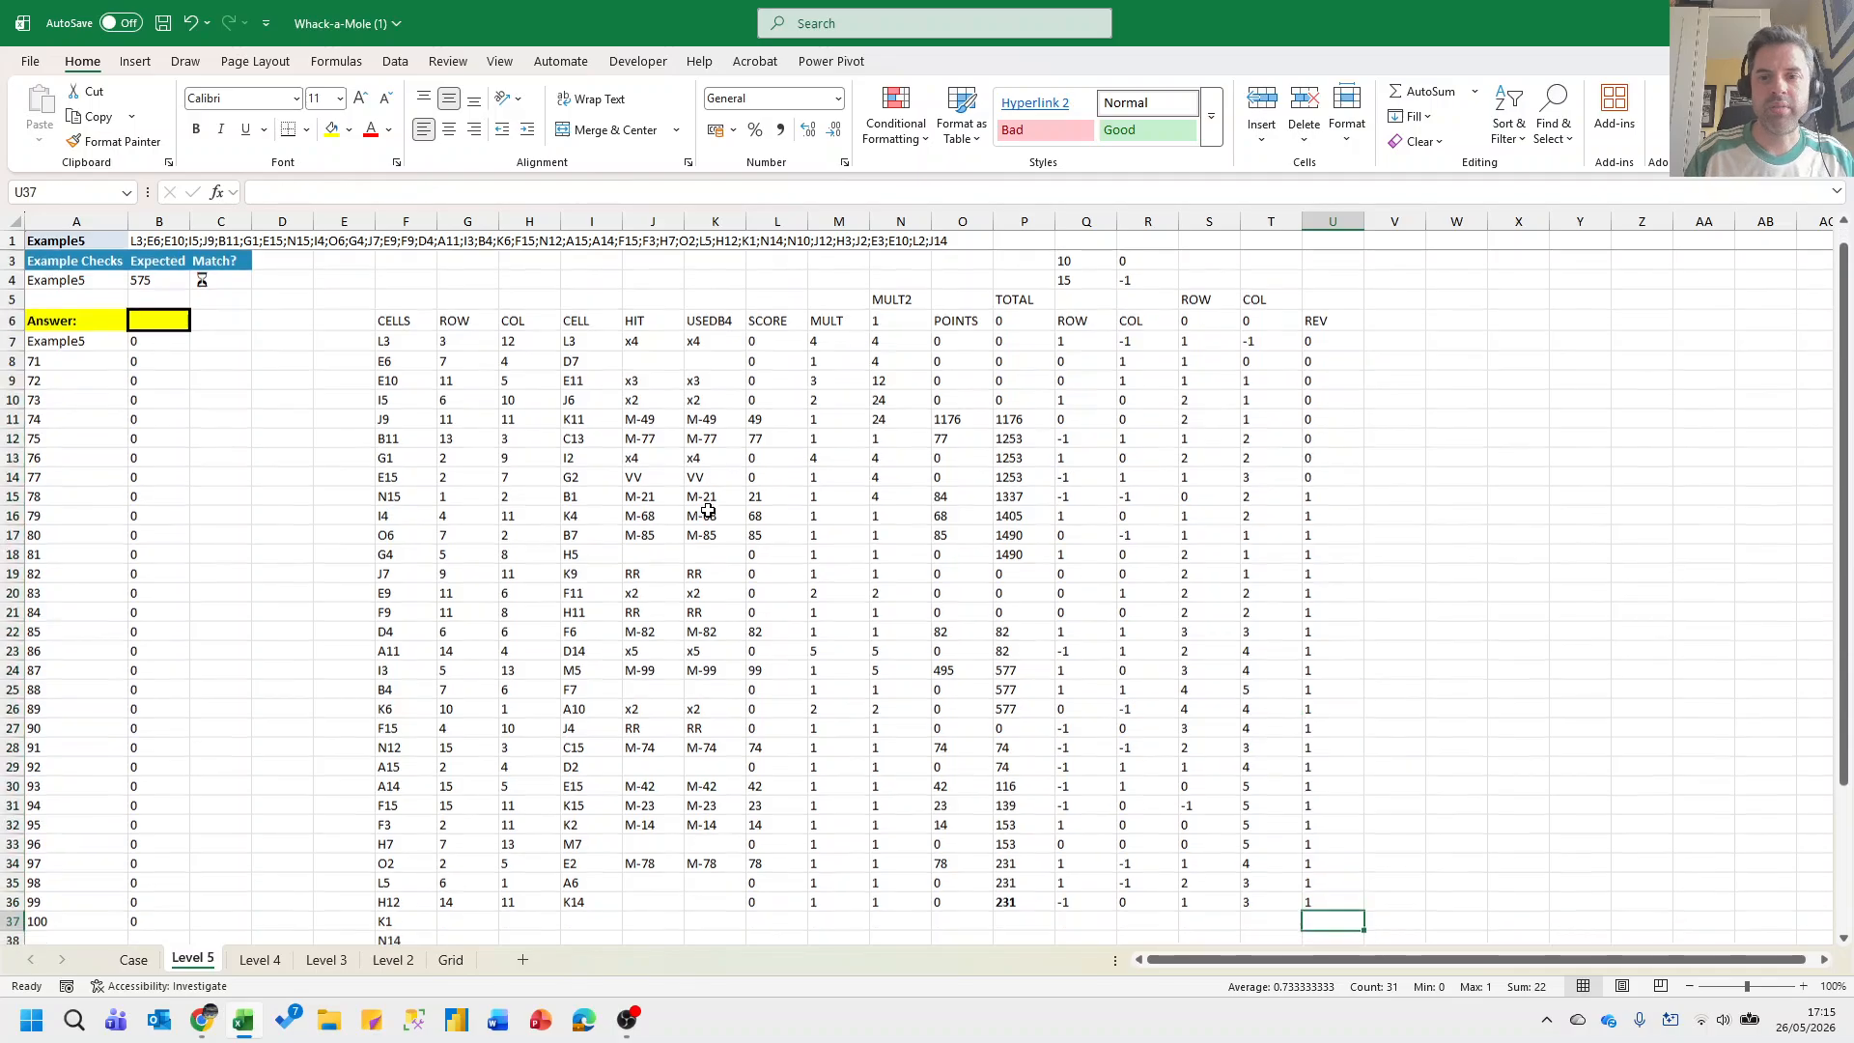
key(Up)
key(ctrl+Up)
key(Down)
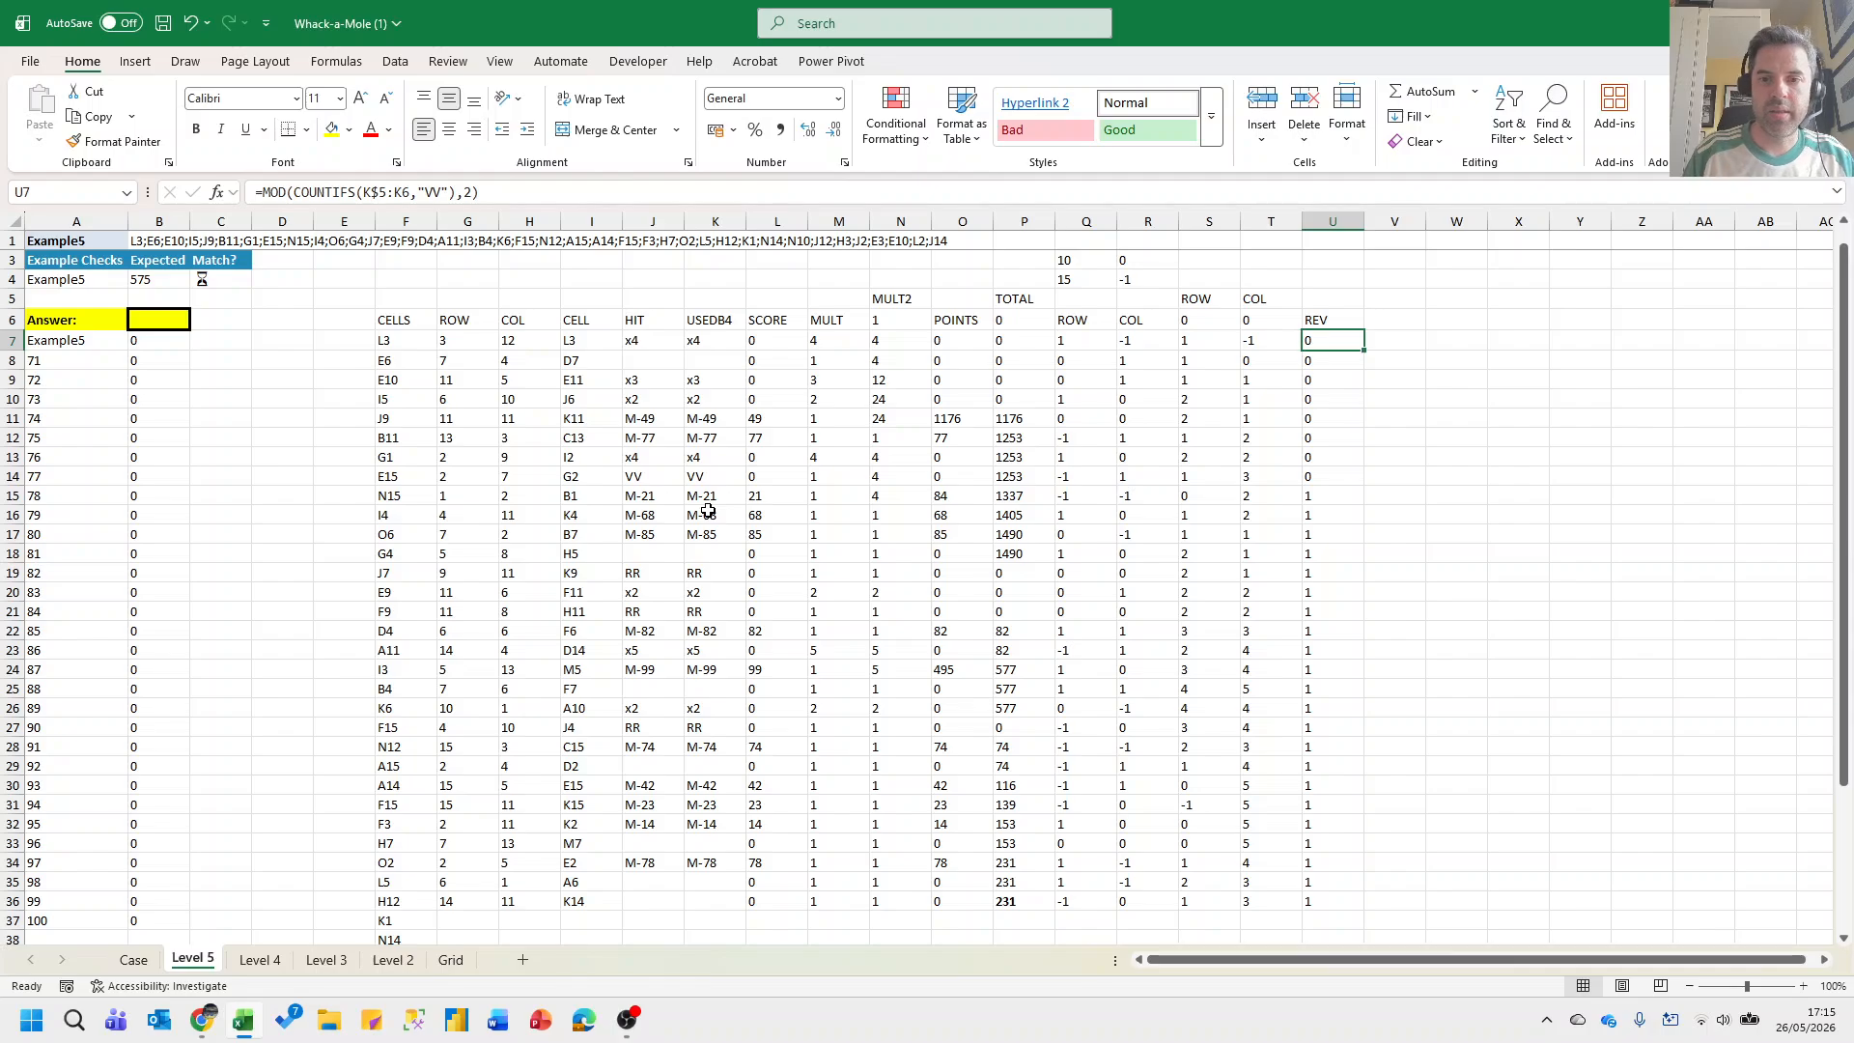
key(ctrl+shift+Down)
key(ctrl+shift+Up)
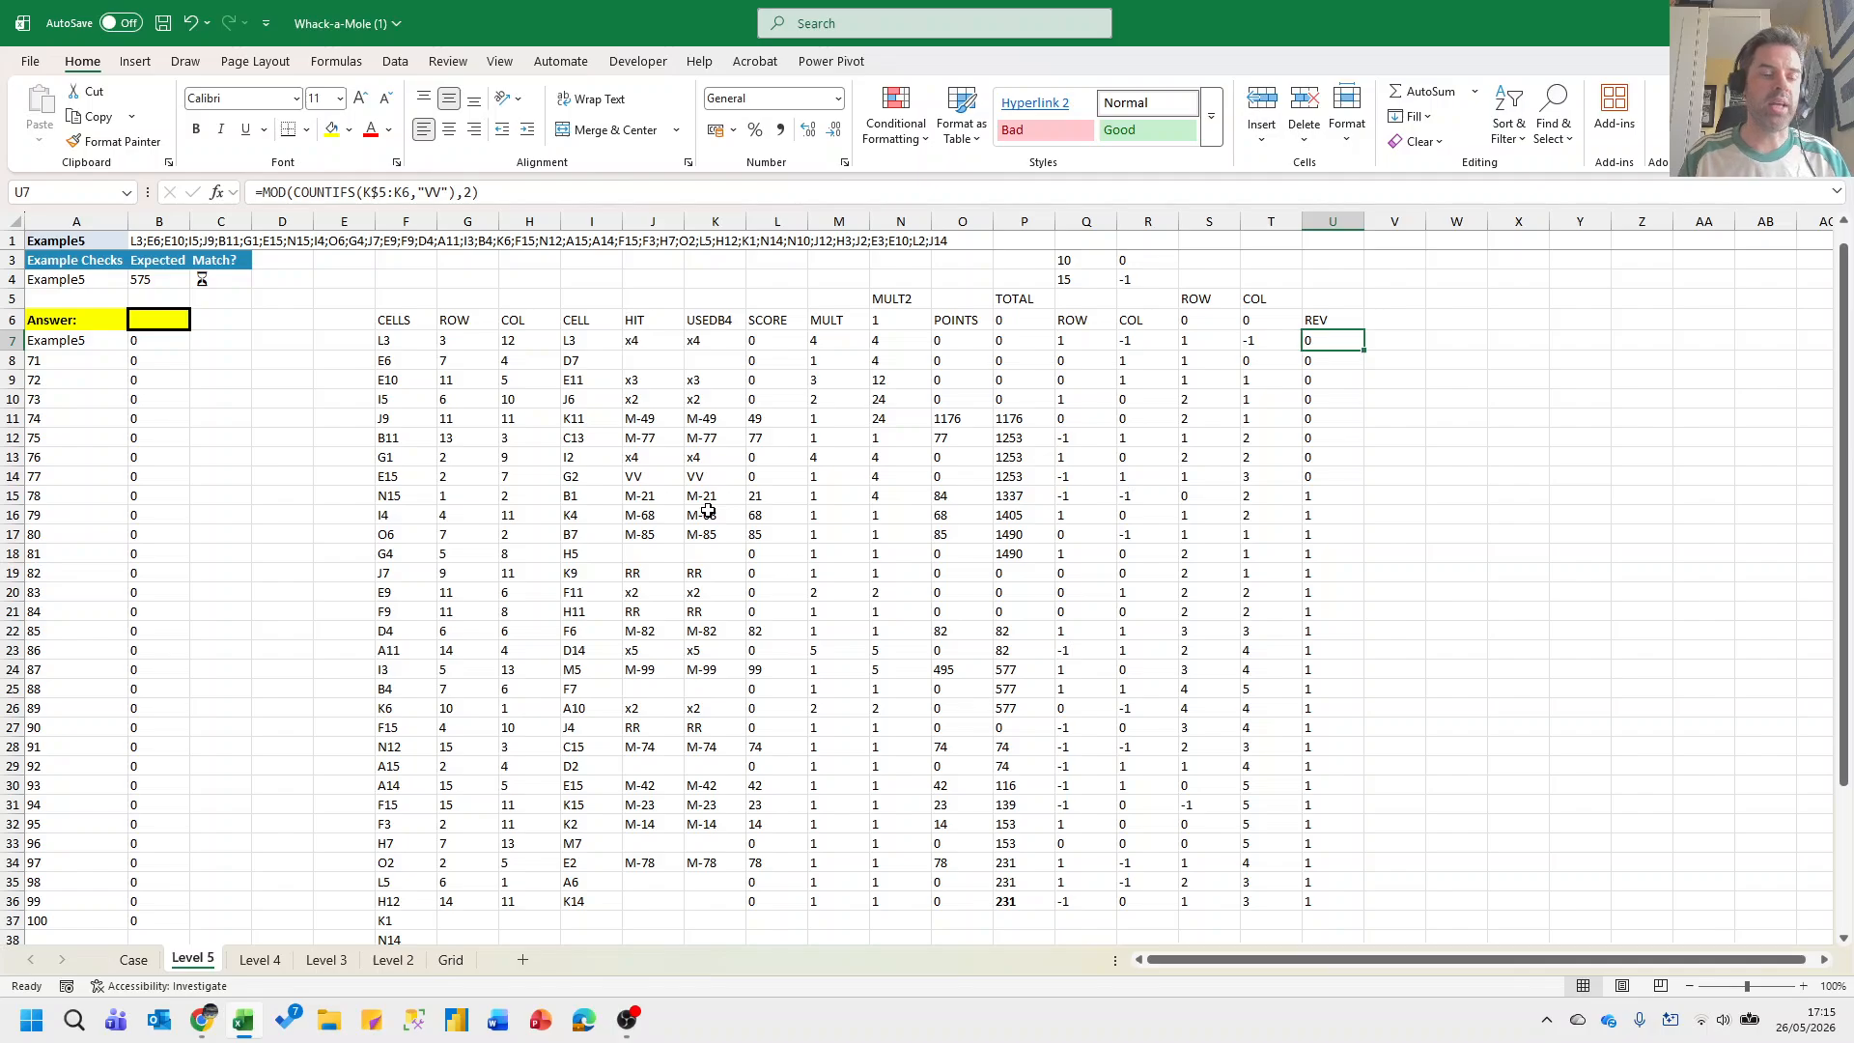
Change the REV formula in U7 to =-1^MOD(COUNTIFS(K$5:K6,"VV"),2) and fill it down to U36.
key(Left)
key(Right)
key(F2)
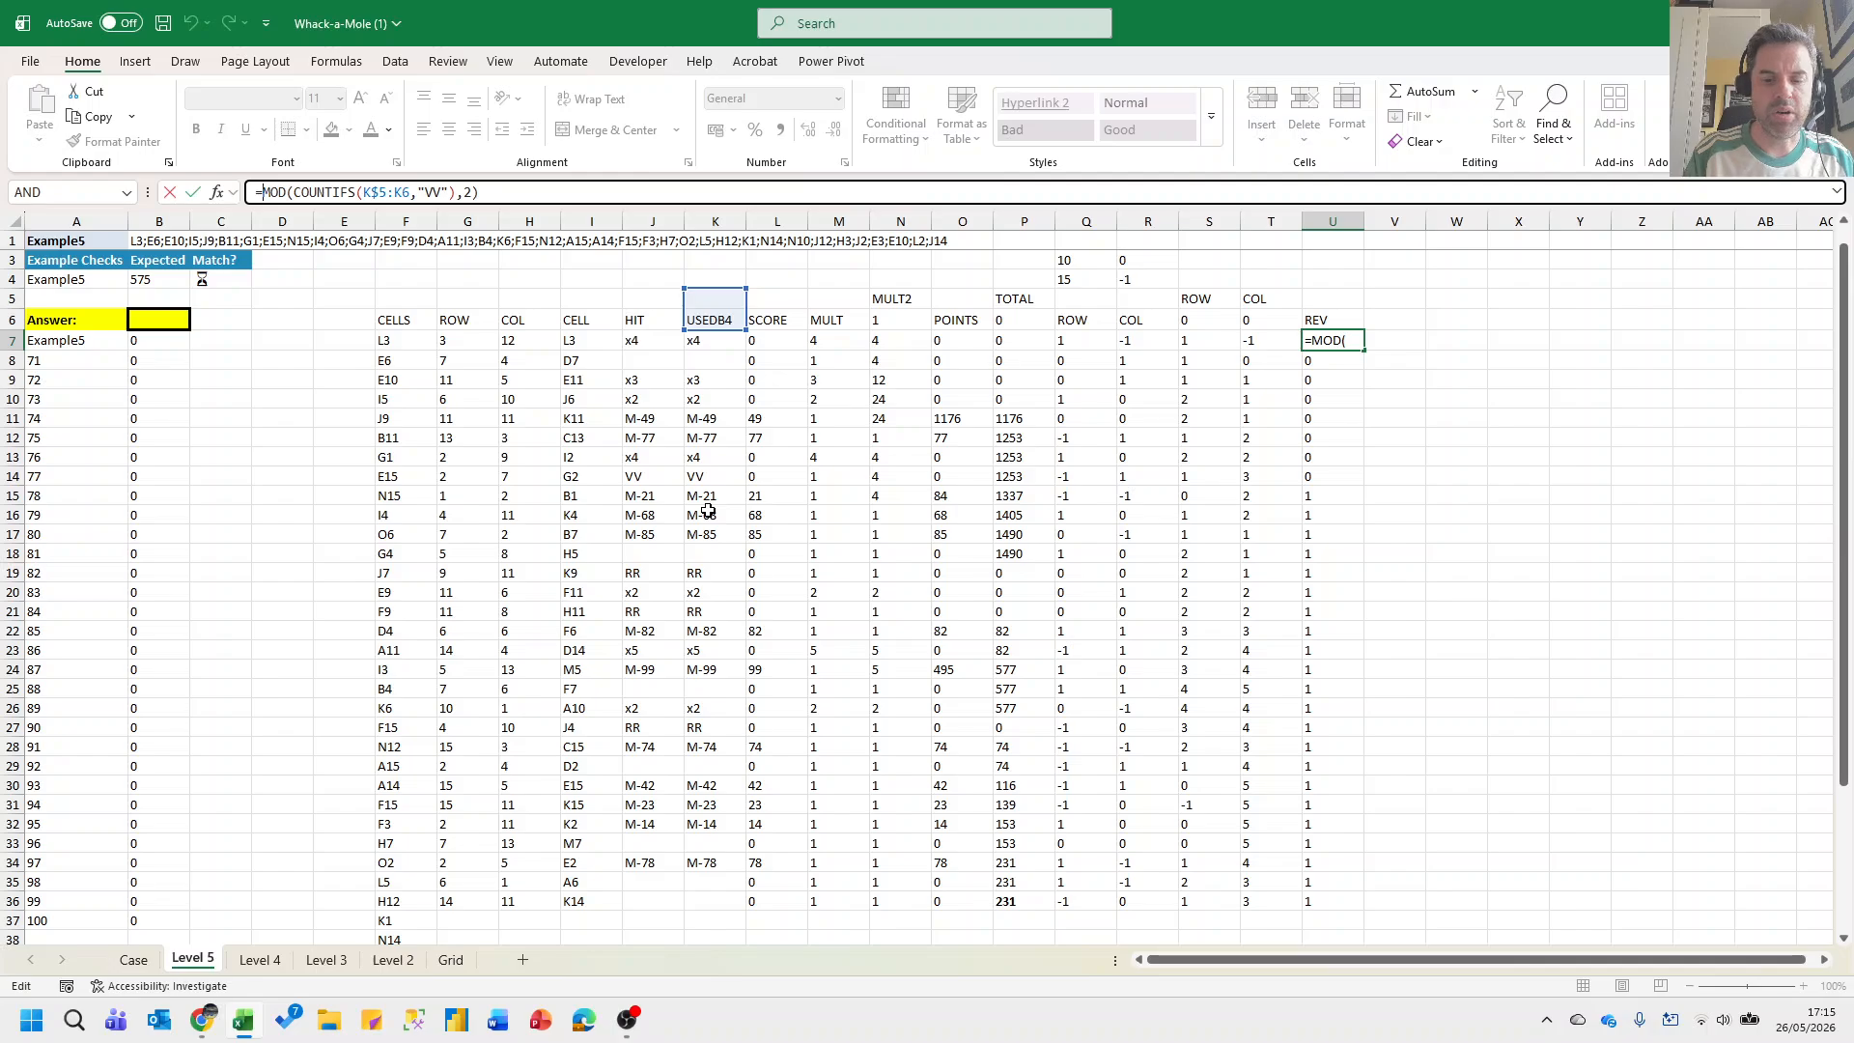
text(-1)
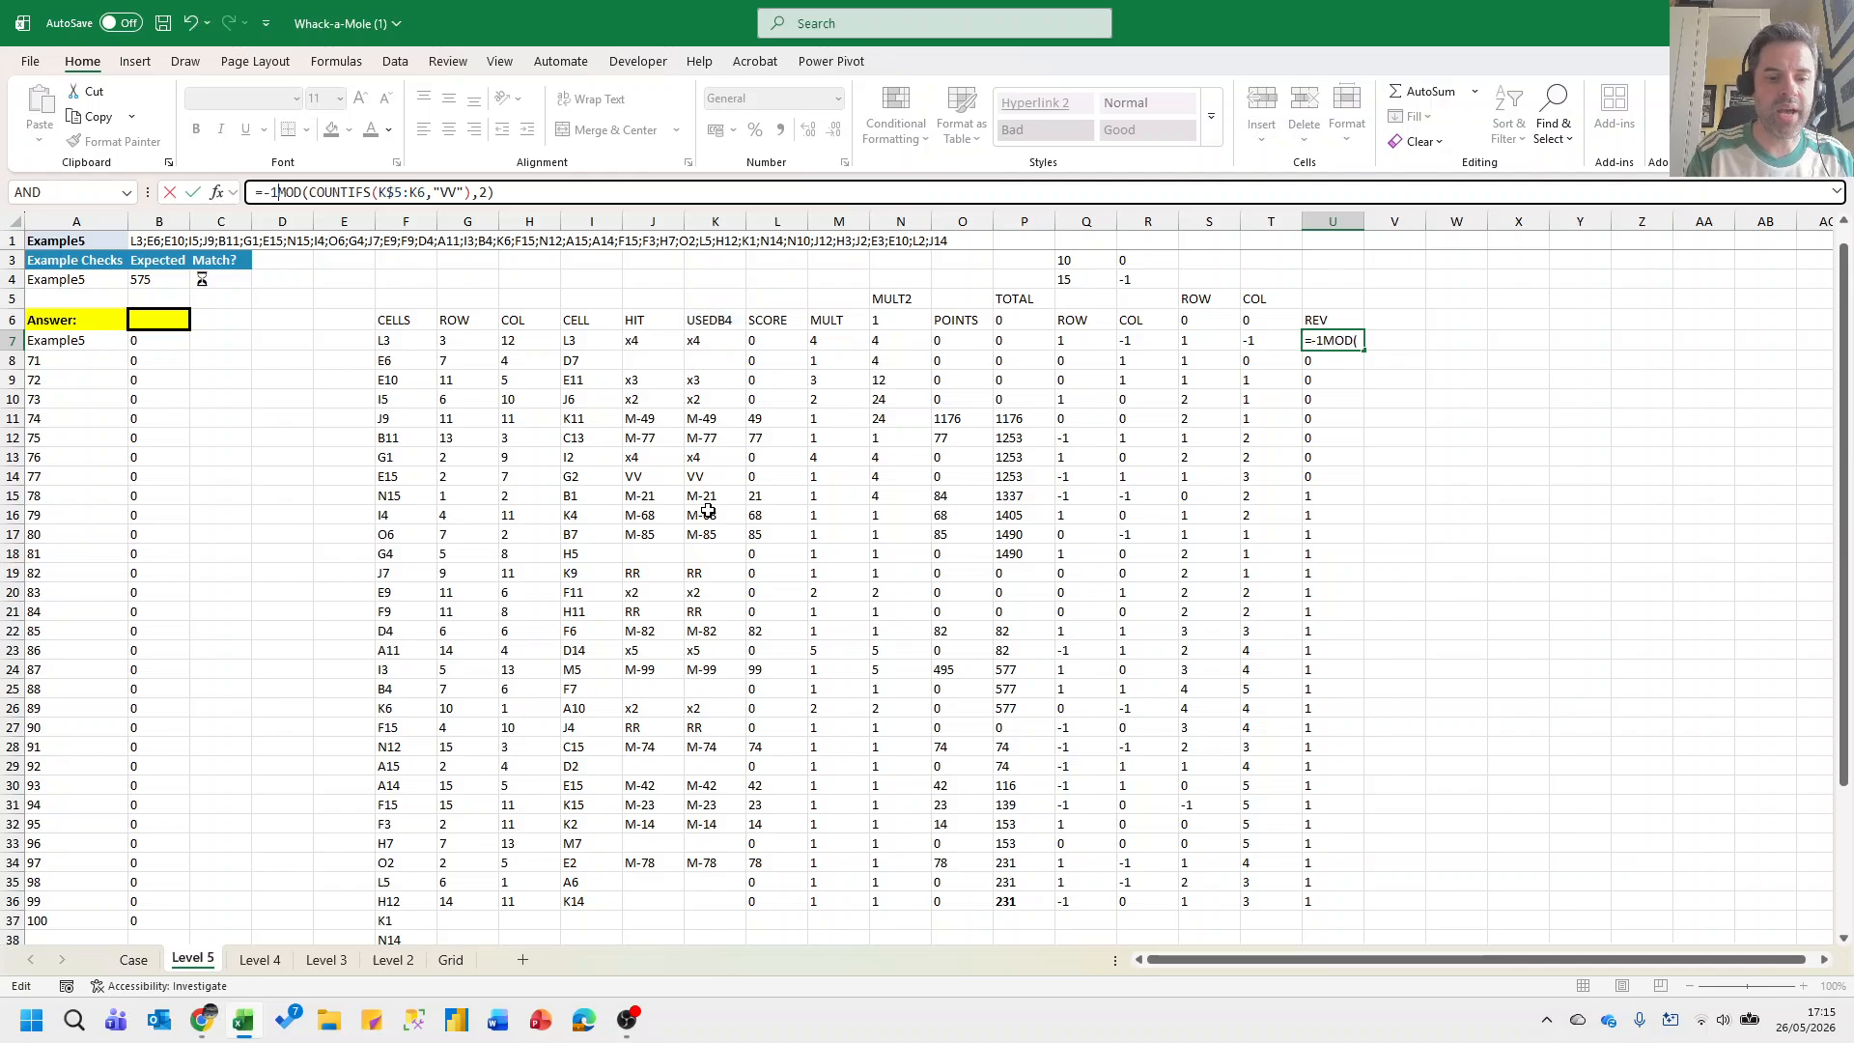
text(^)
key(Return)
key(Up)
key(ctrl+shift+Down)
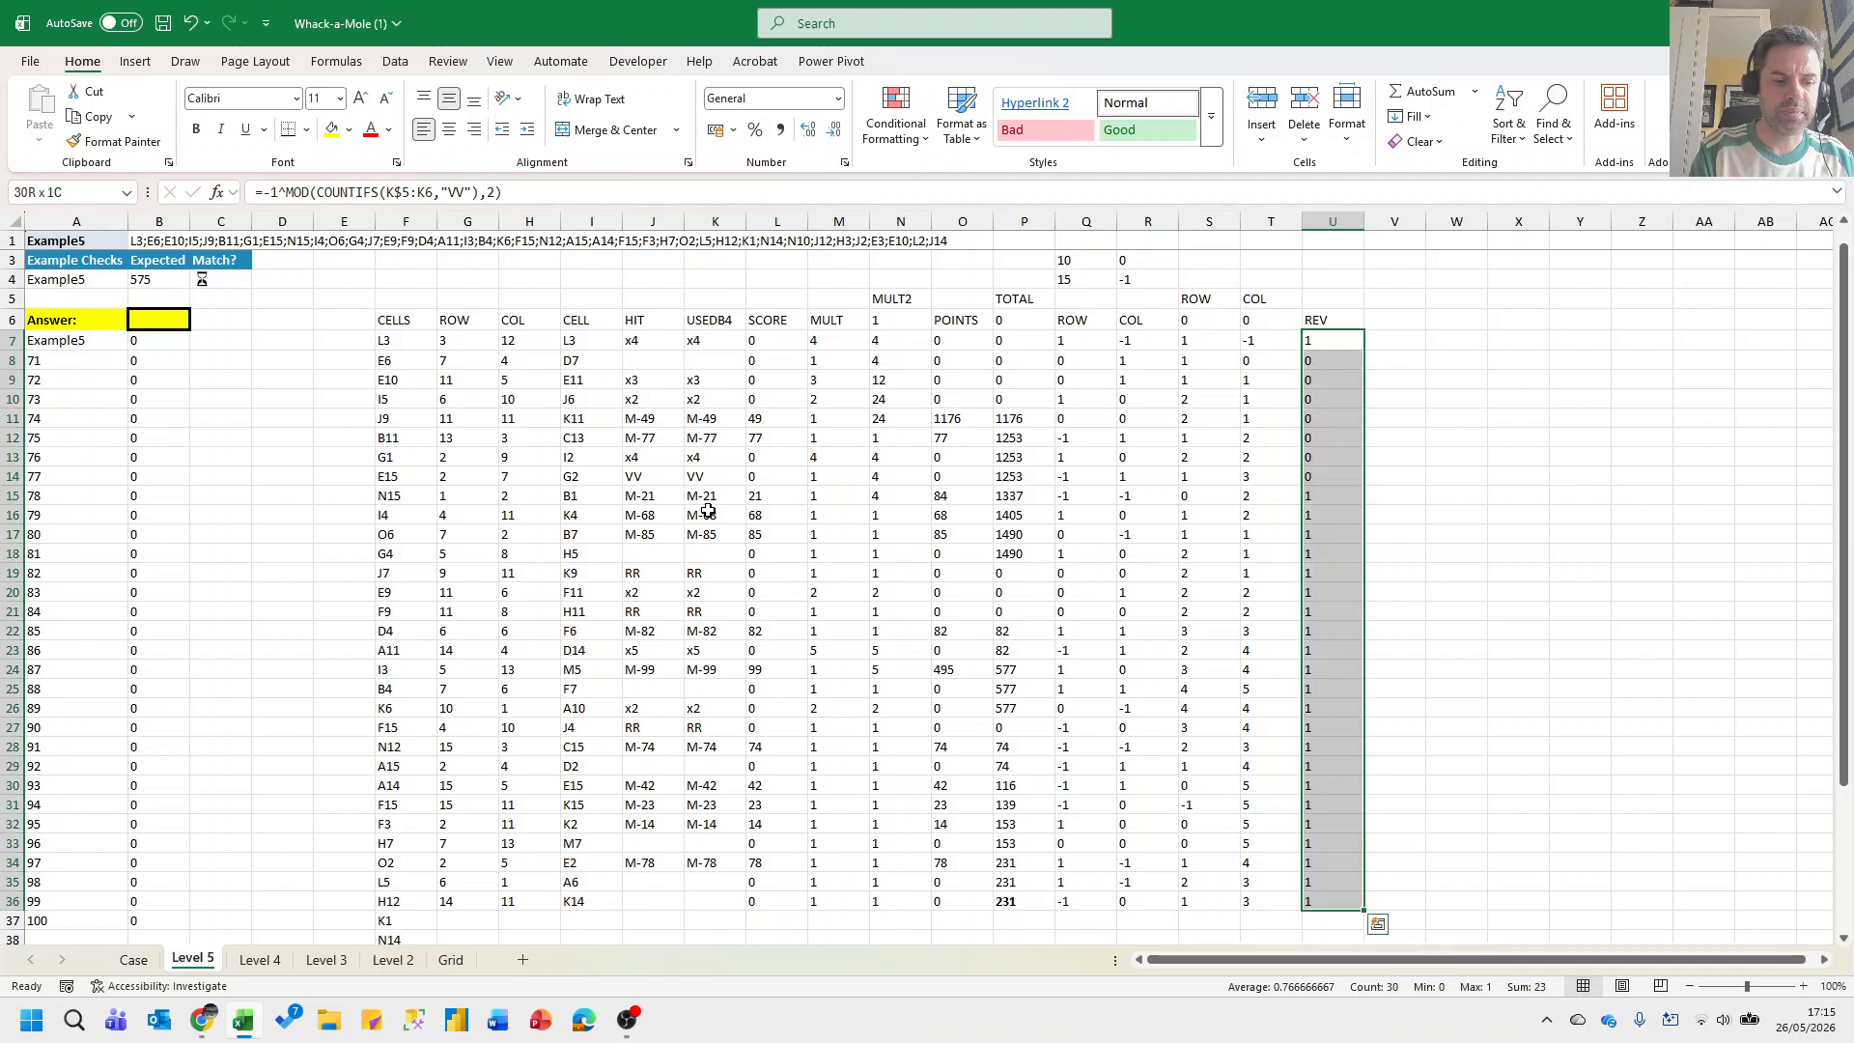
key(ctrl+d)
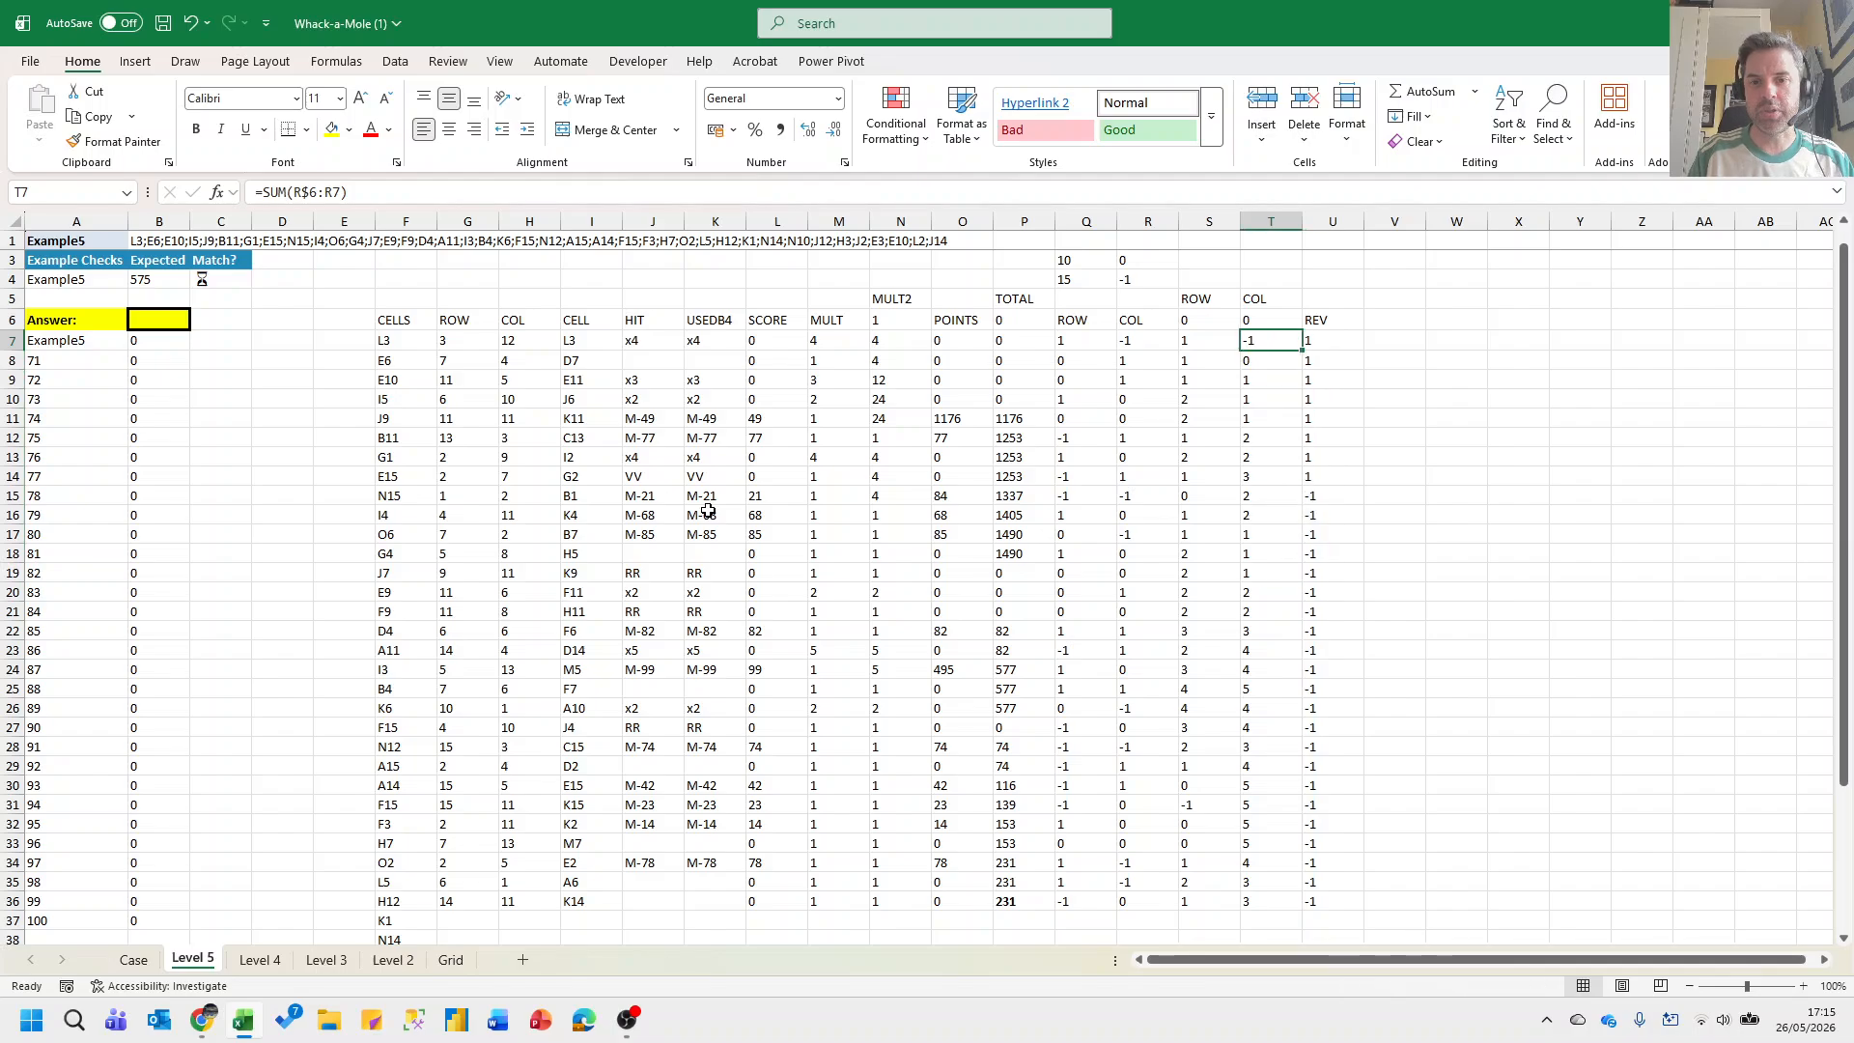
Multiply the ROW shift XLOOKUP in Q7 by the REV value in U7.
key(Left)
key(Left)
key(Right)
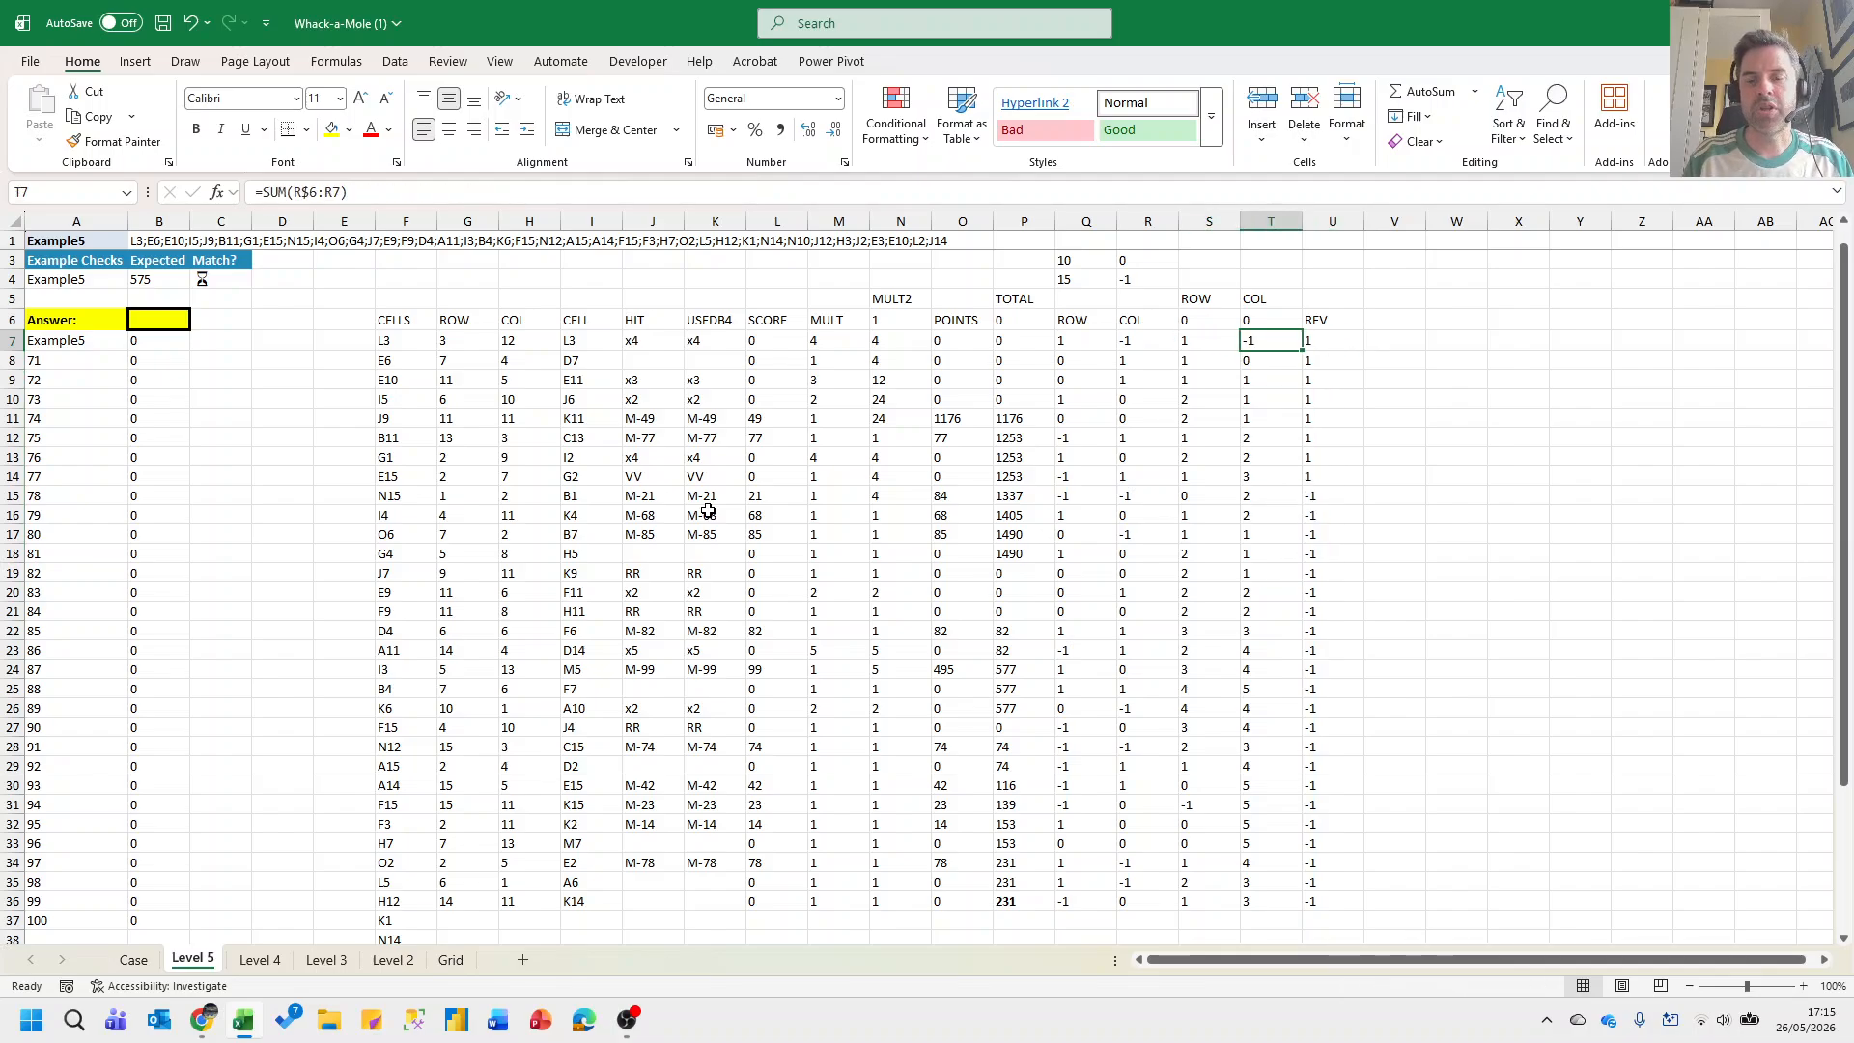
key(Left)
key(Left)
key(Left)
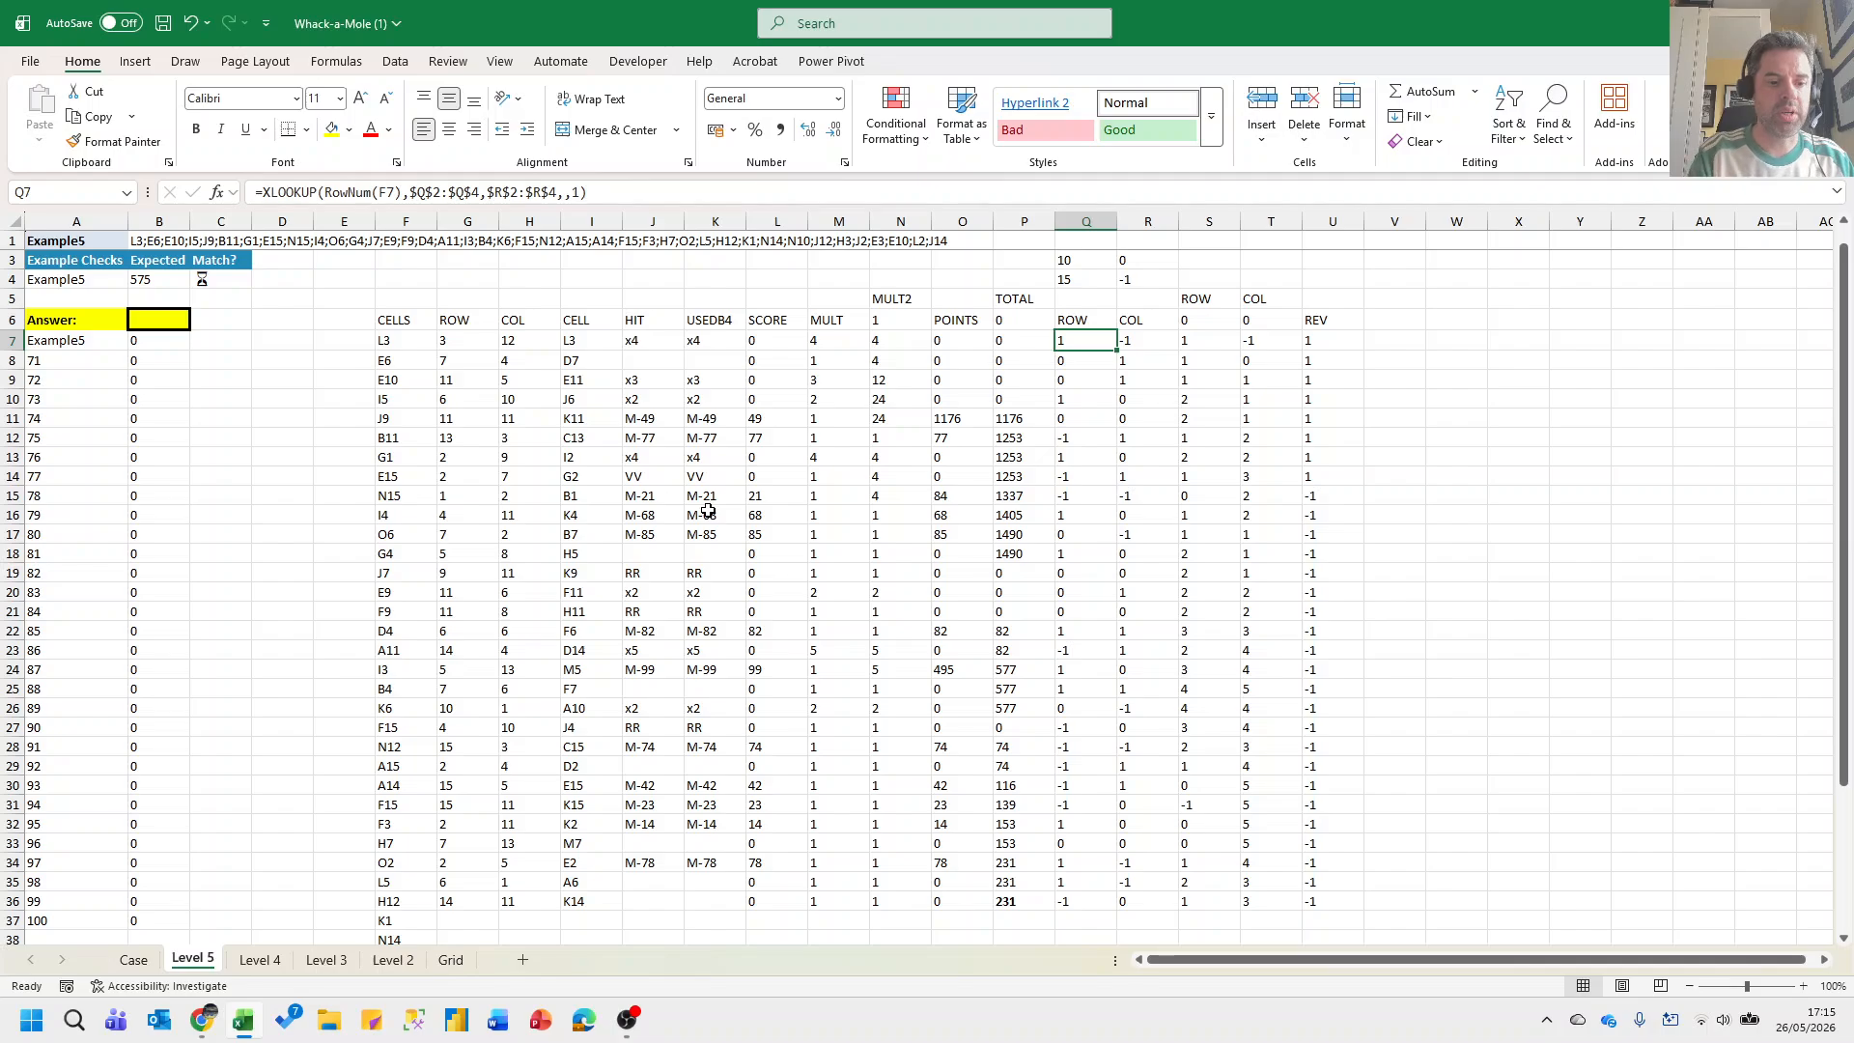
key(F2)
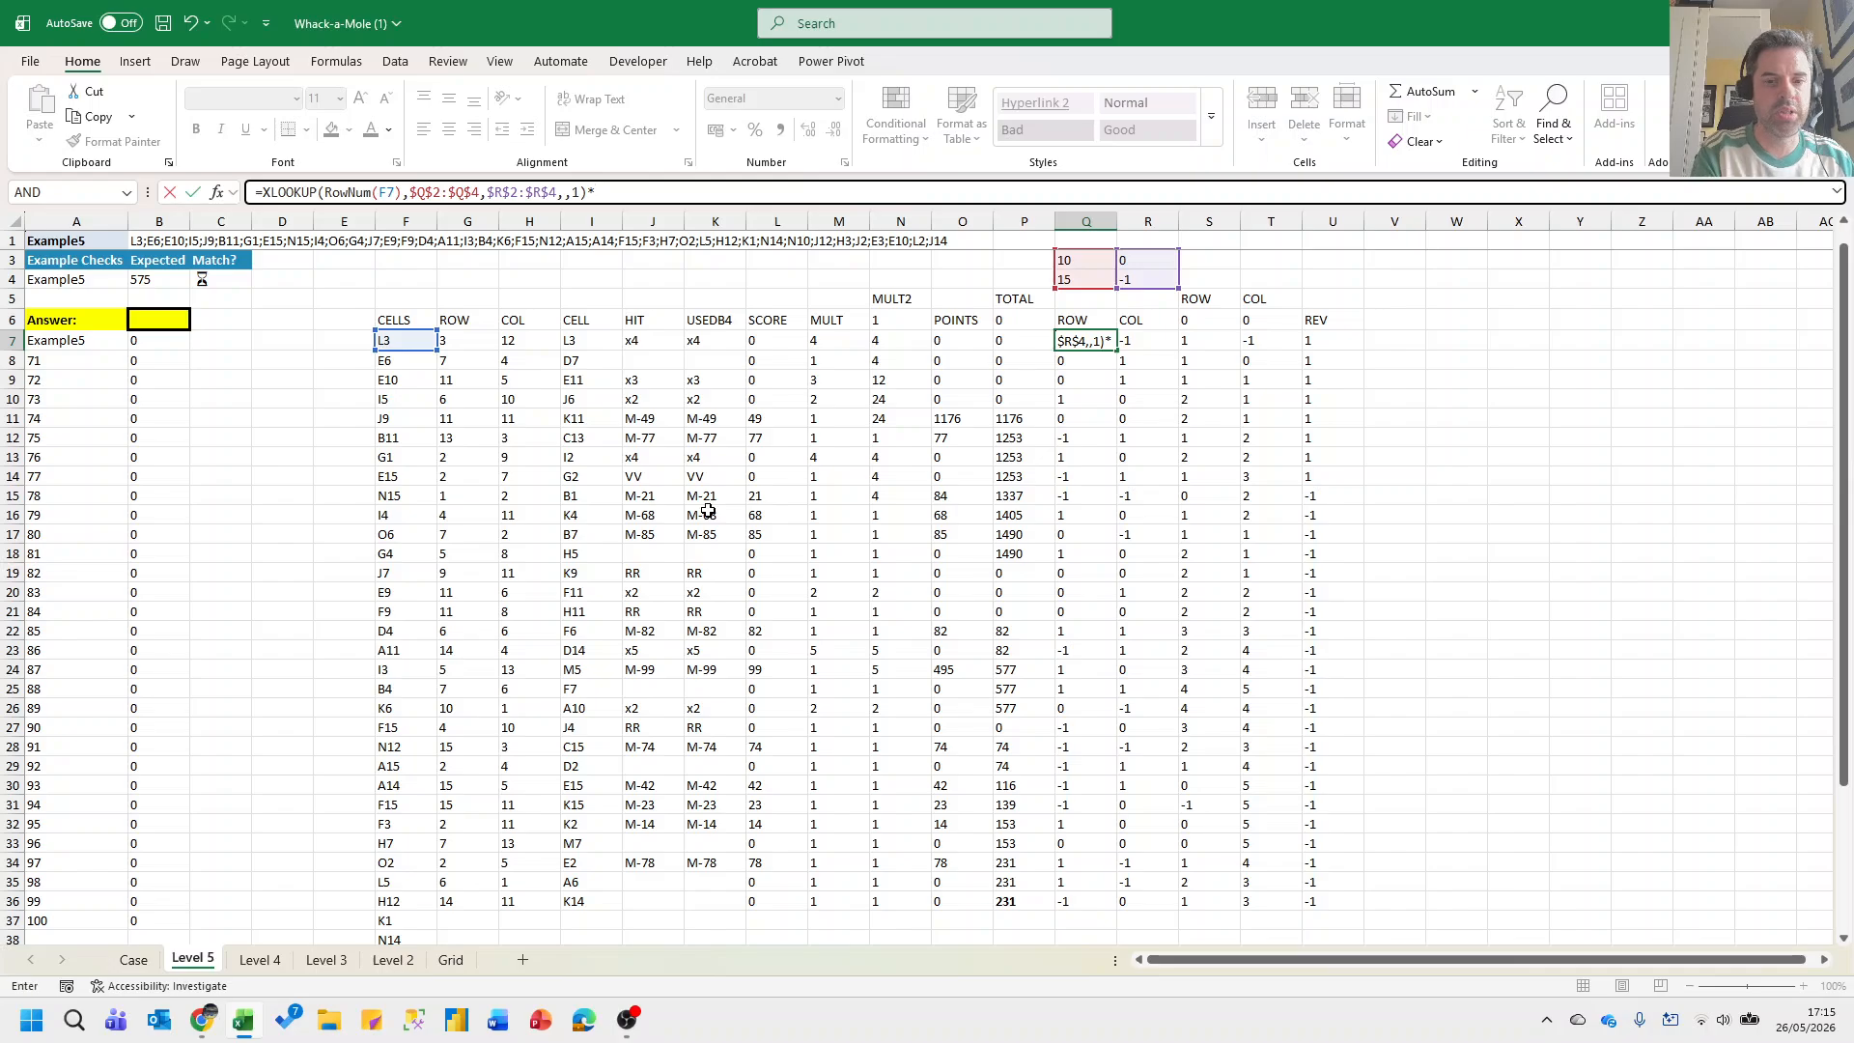
key(Right)
key(Right)
key(Right)
key(Right)
key(Return)
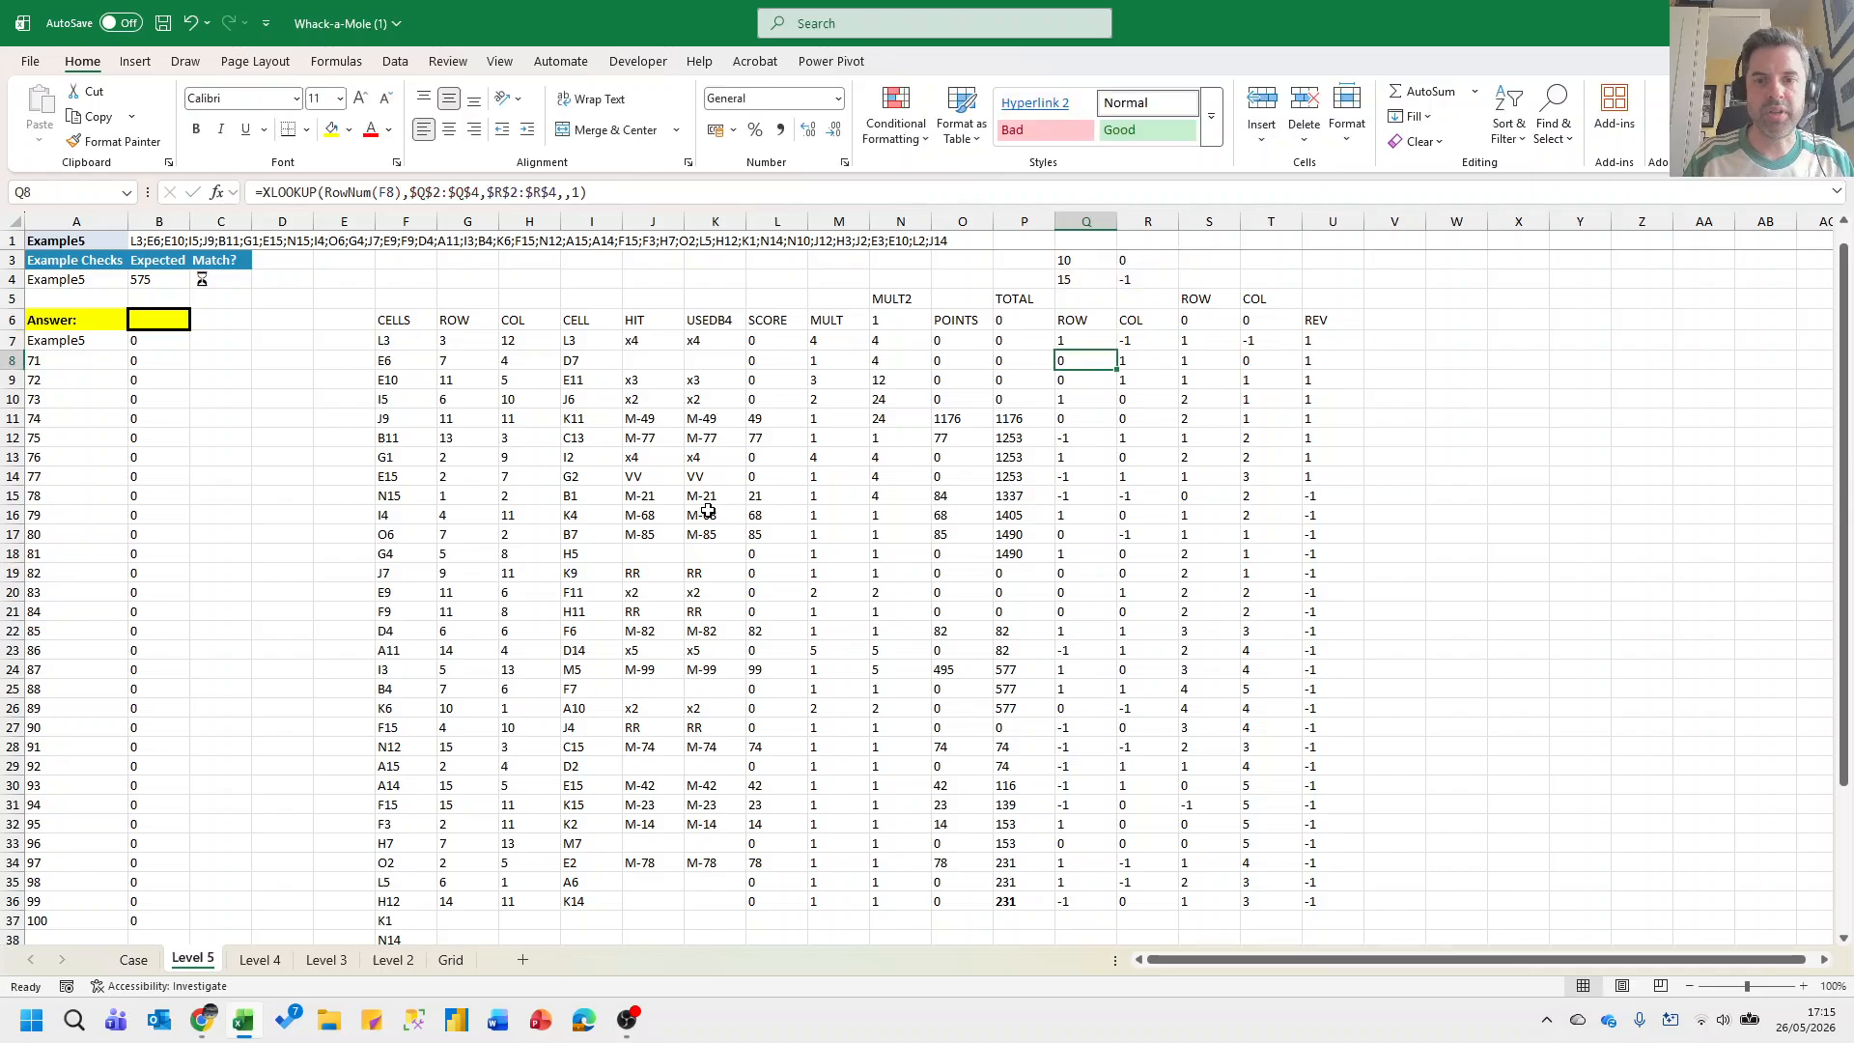
Fill the reversed ROW shift formula from Q7 down to Q36.
key(Up)
key(ctrl+shift+Down)
key(ctrl+d)
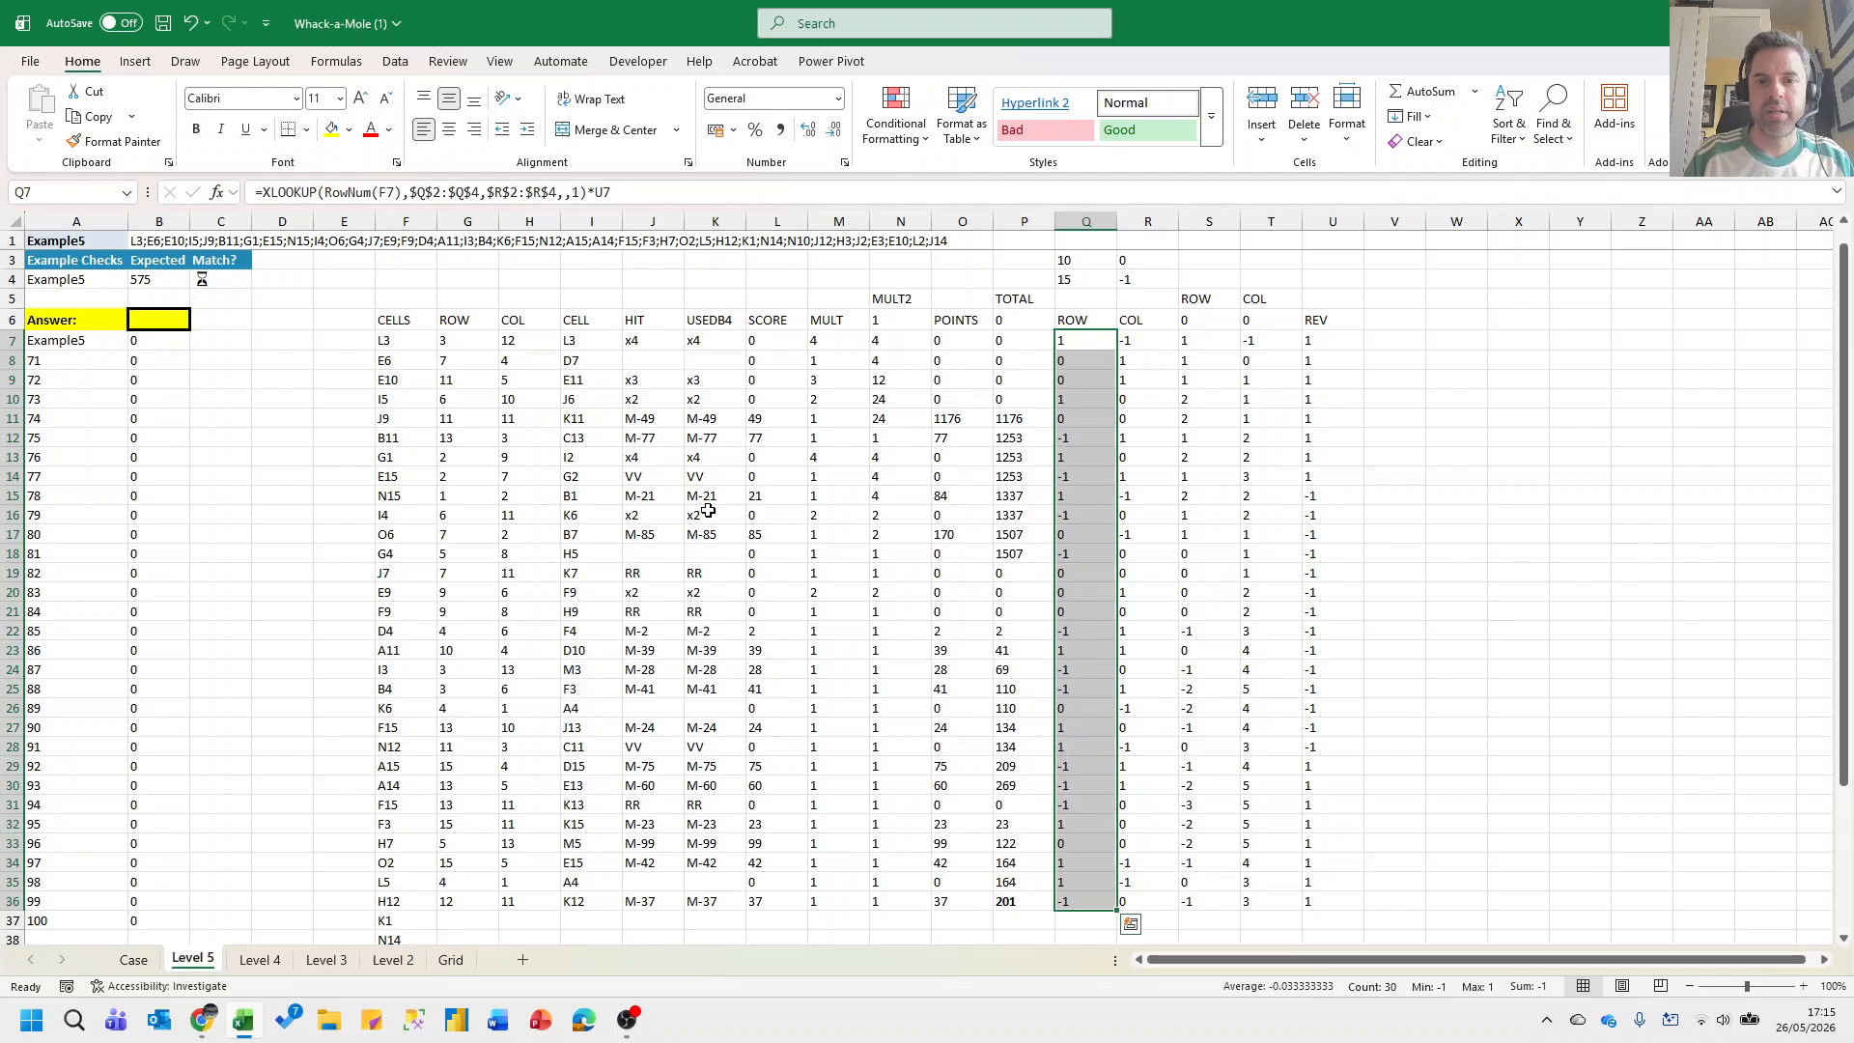
key(Up)
key(Down)
Multiply the COL shift XLOOKUP in R7 by the REV value in U7 and fill it down to R36.
key(Right)
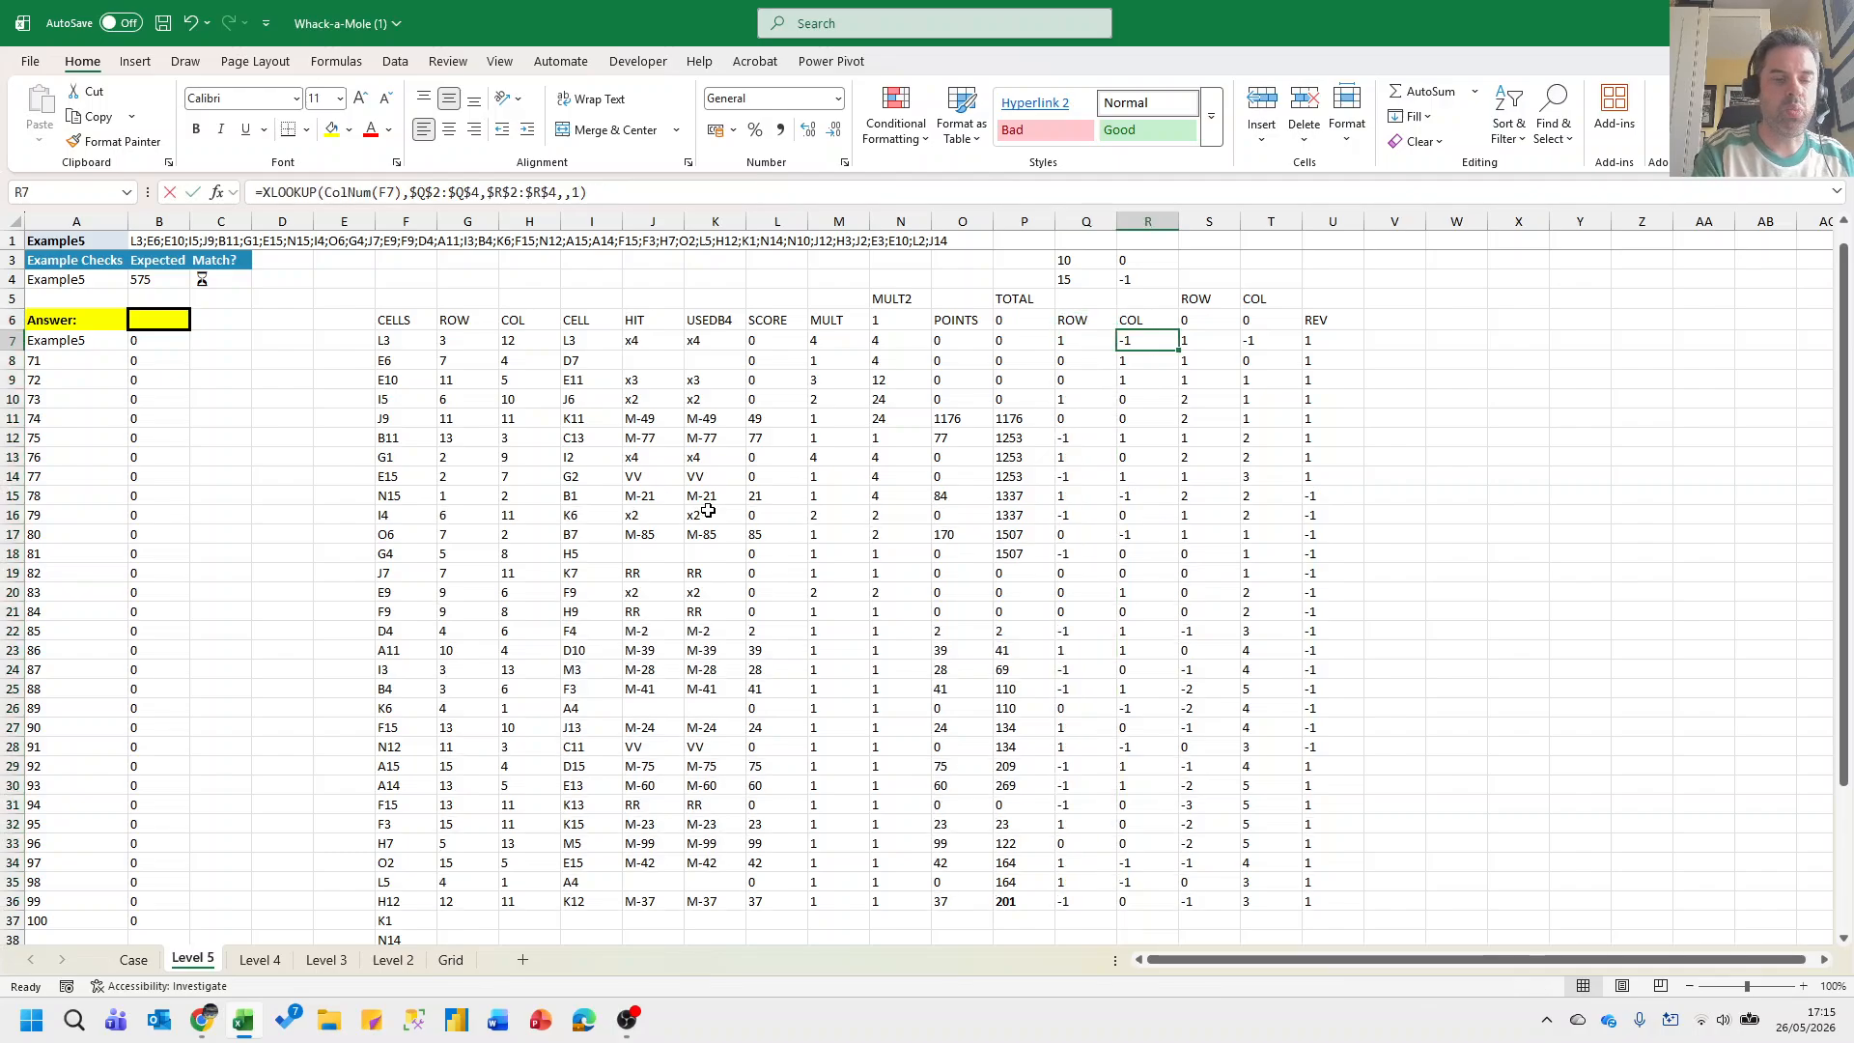
key(F2)
text(*)
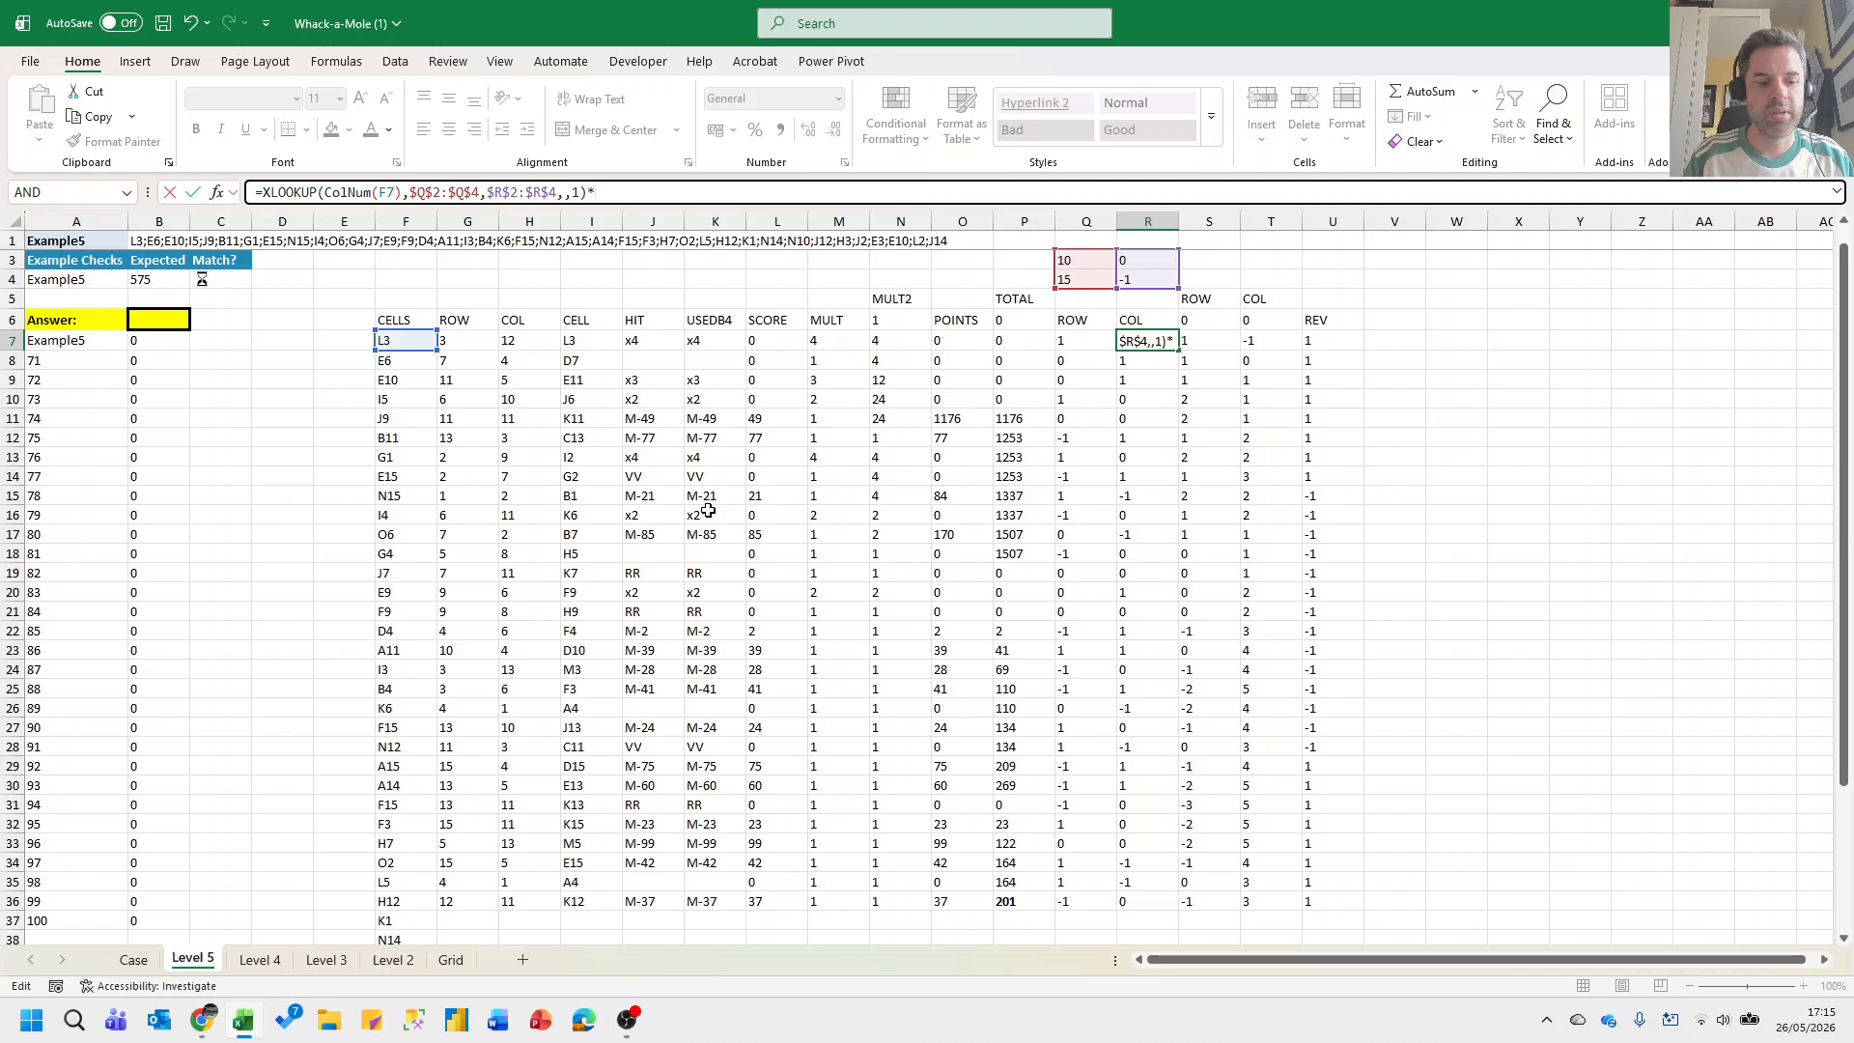
key(F2)
key(Right)
key(Right)
key(Right)
key(ctrl+Return)
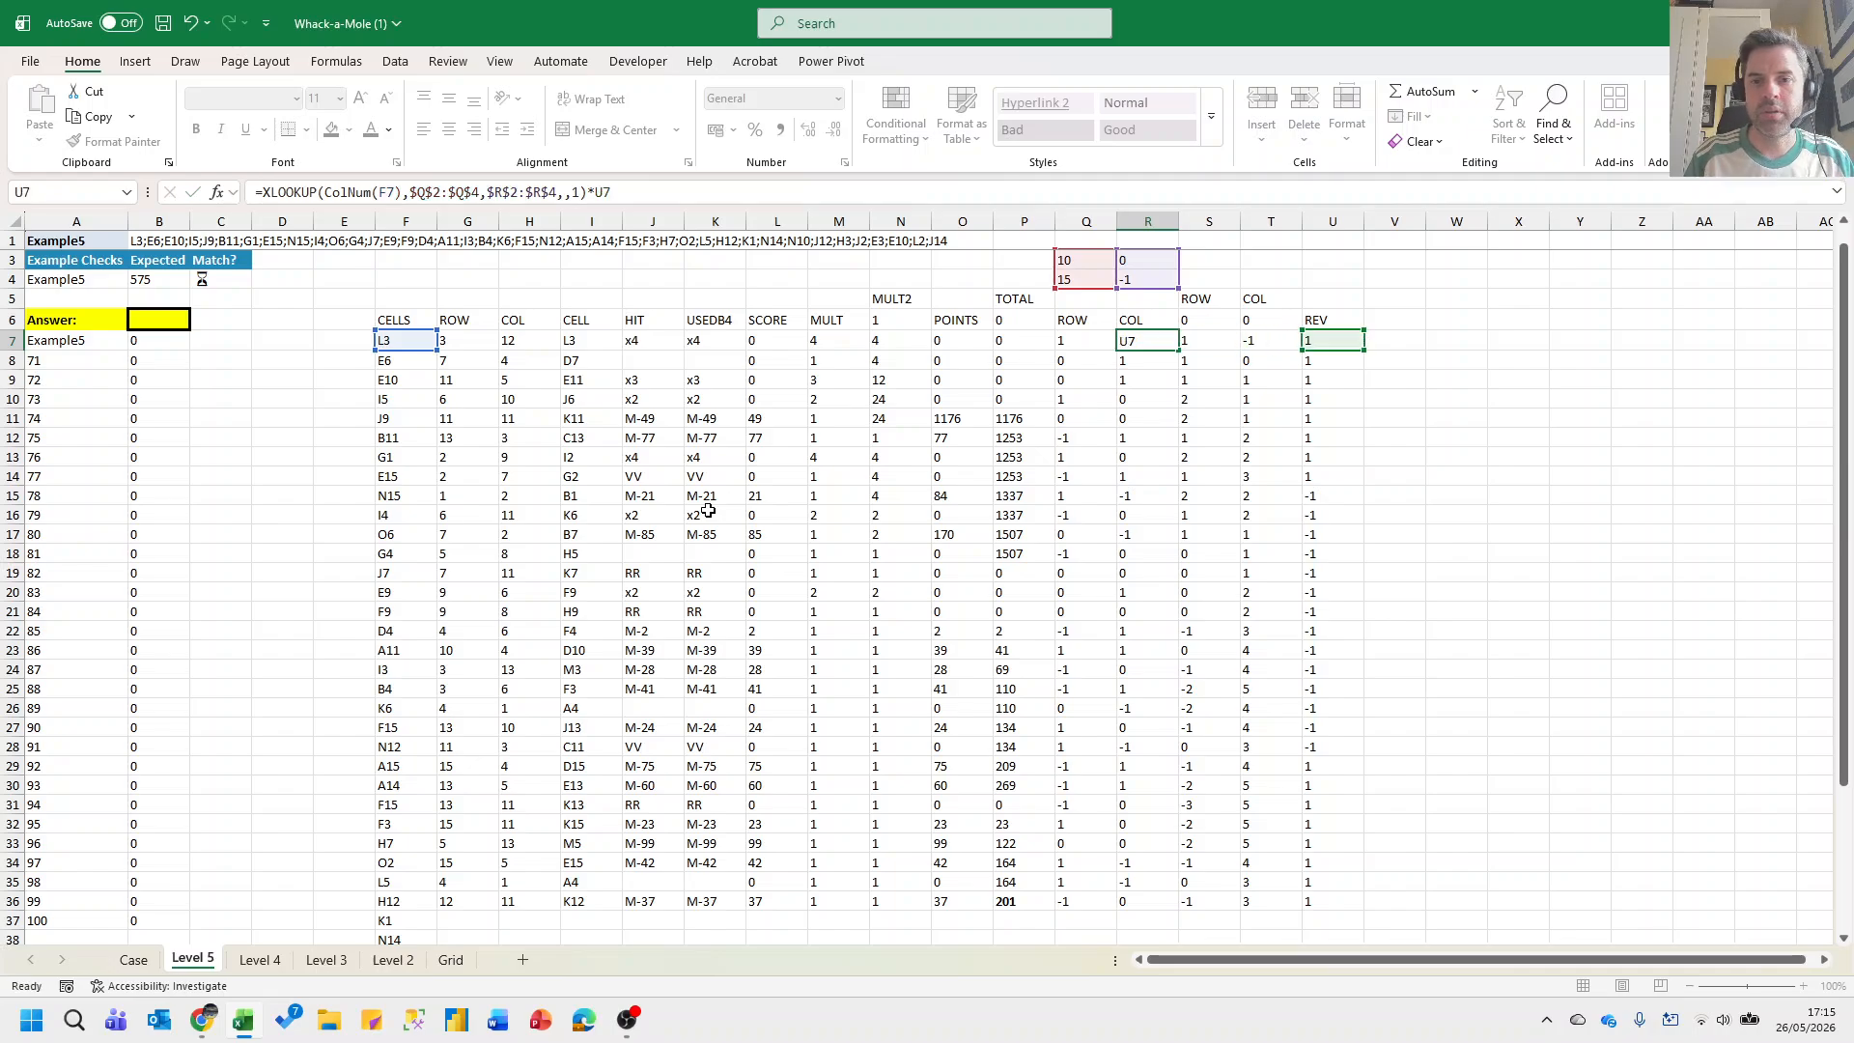
key(ctrl+shift+Down)
key(ctrl+d)
key(ctrl+d)
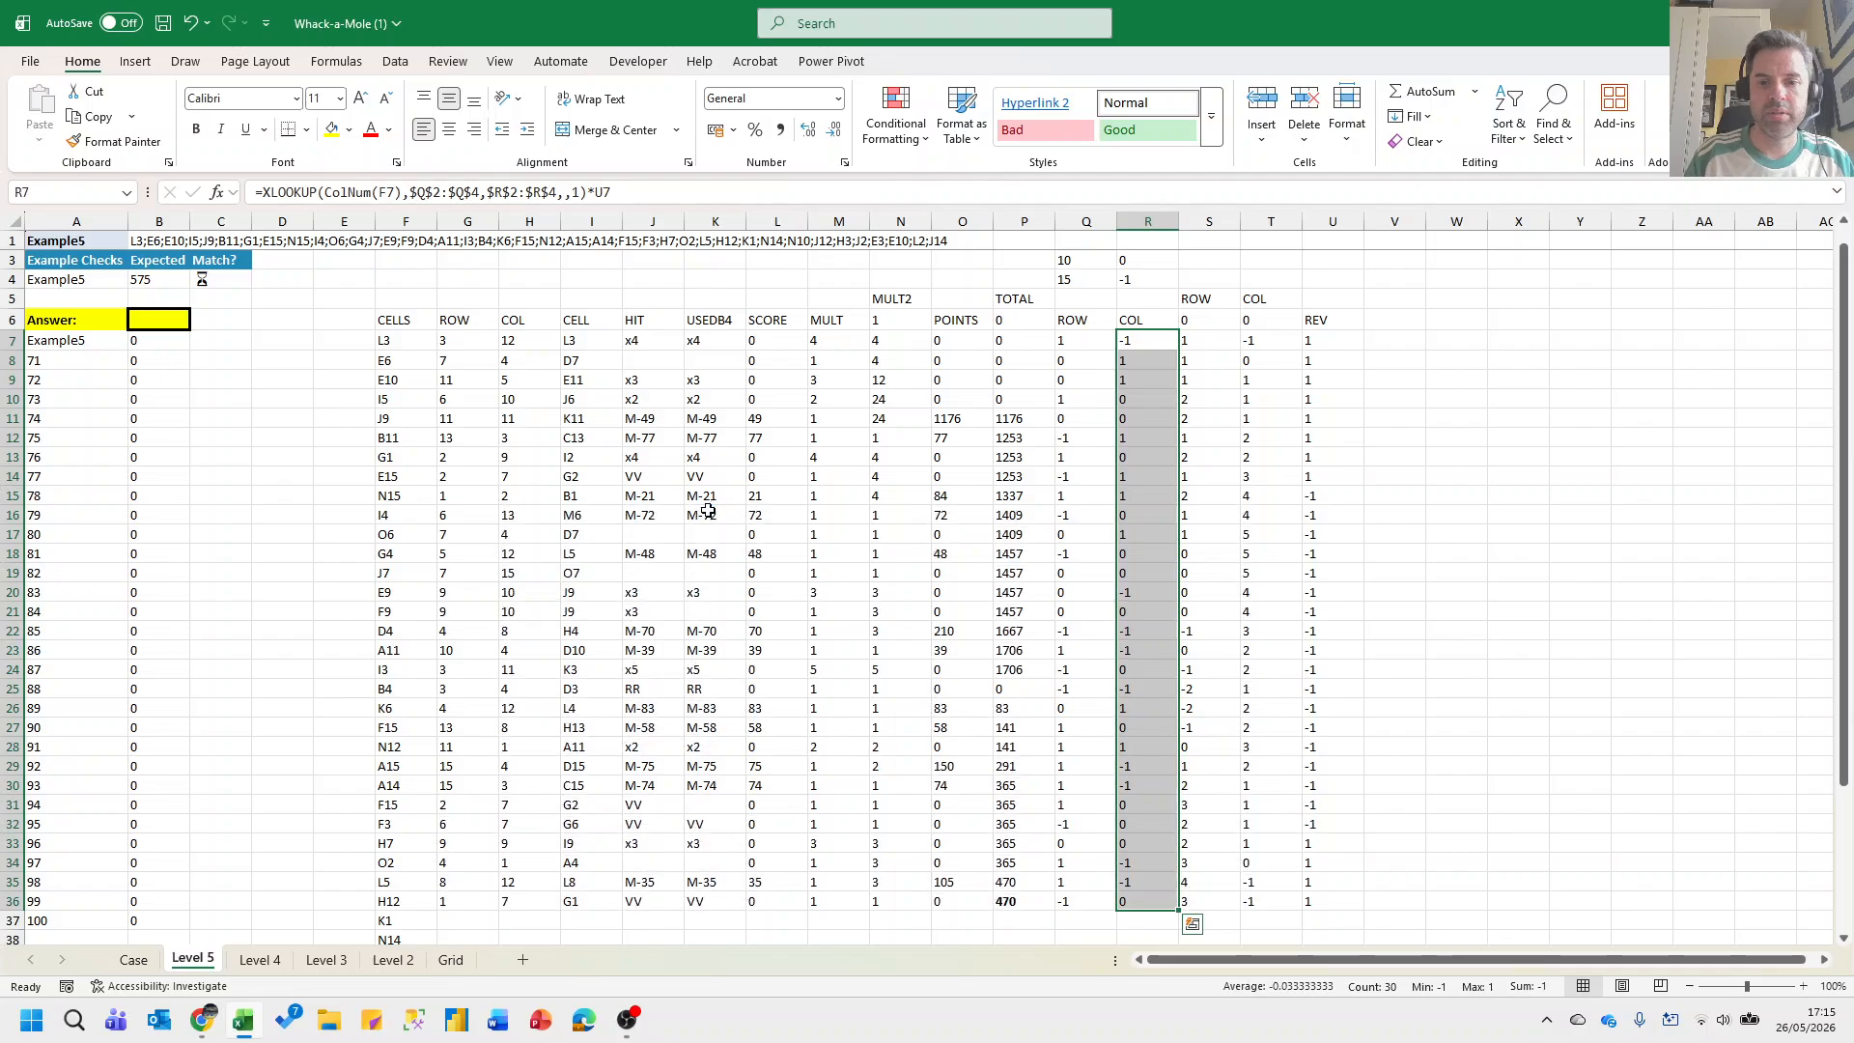
Extend the working formulas in G36:U36 down to row 46 so all 40 hit cells are covered.
key(Left)
key(Right)
key(Right)
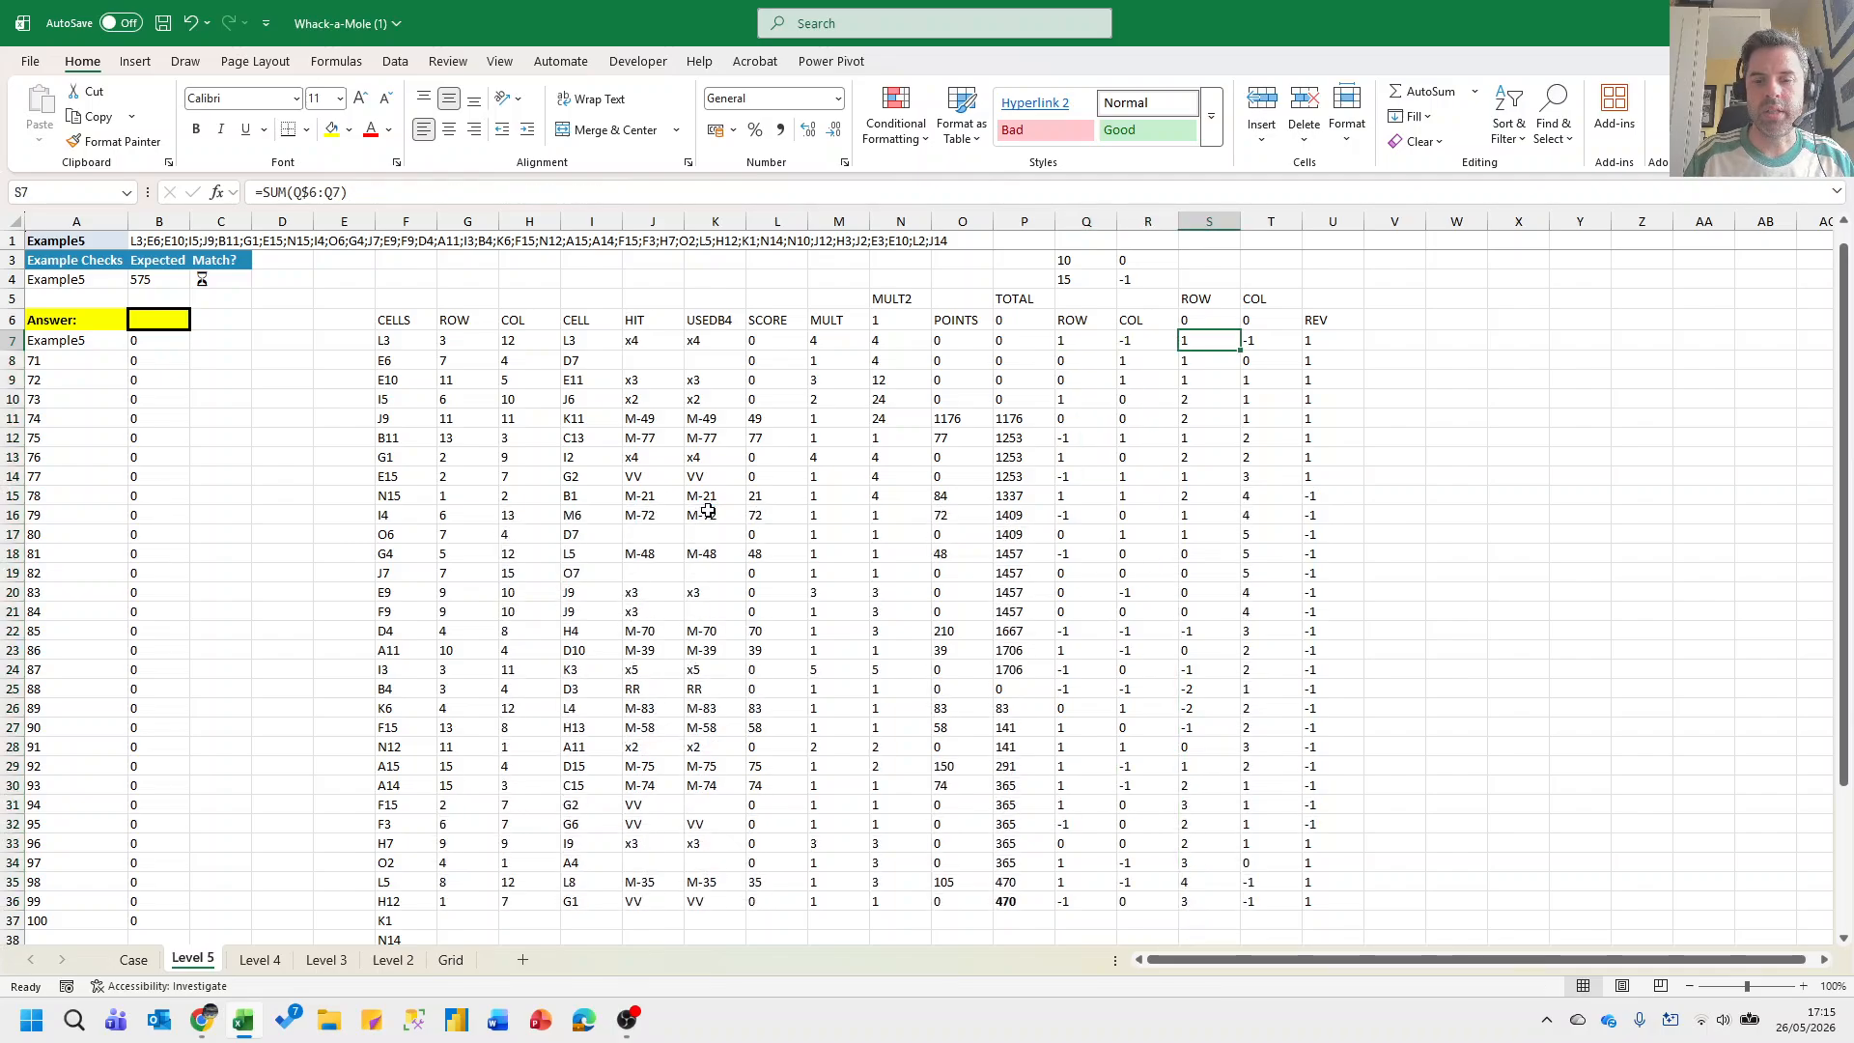
key(Left)
key(Left)
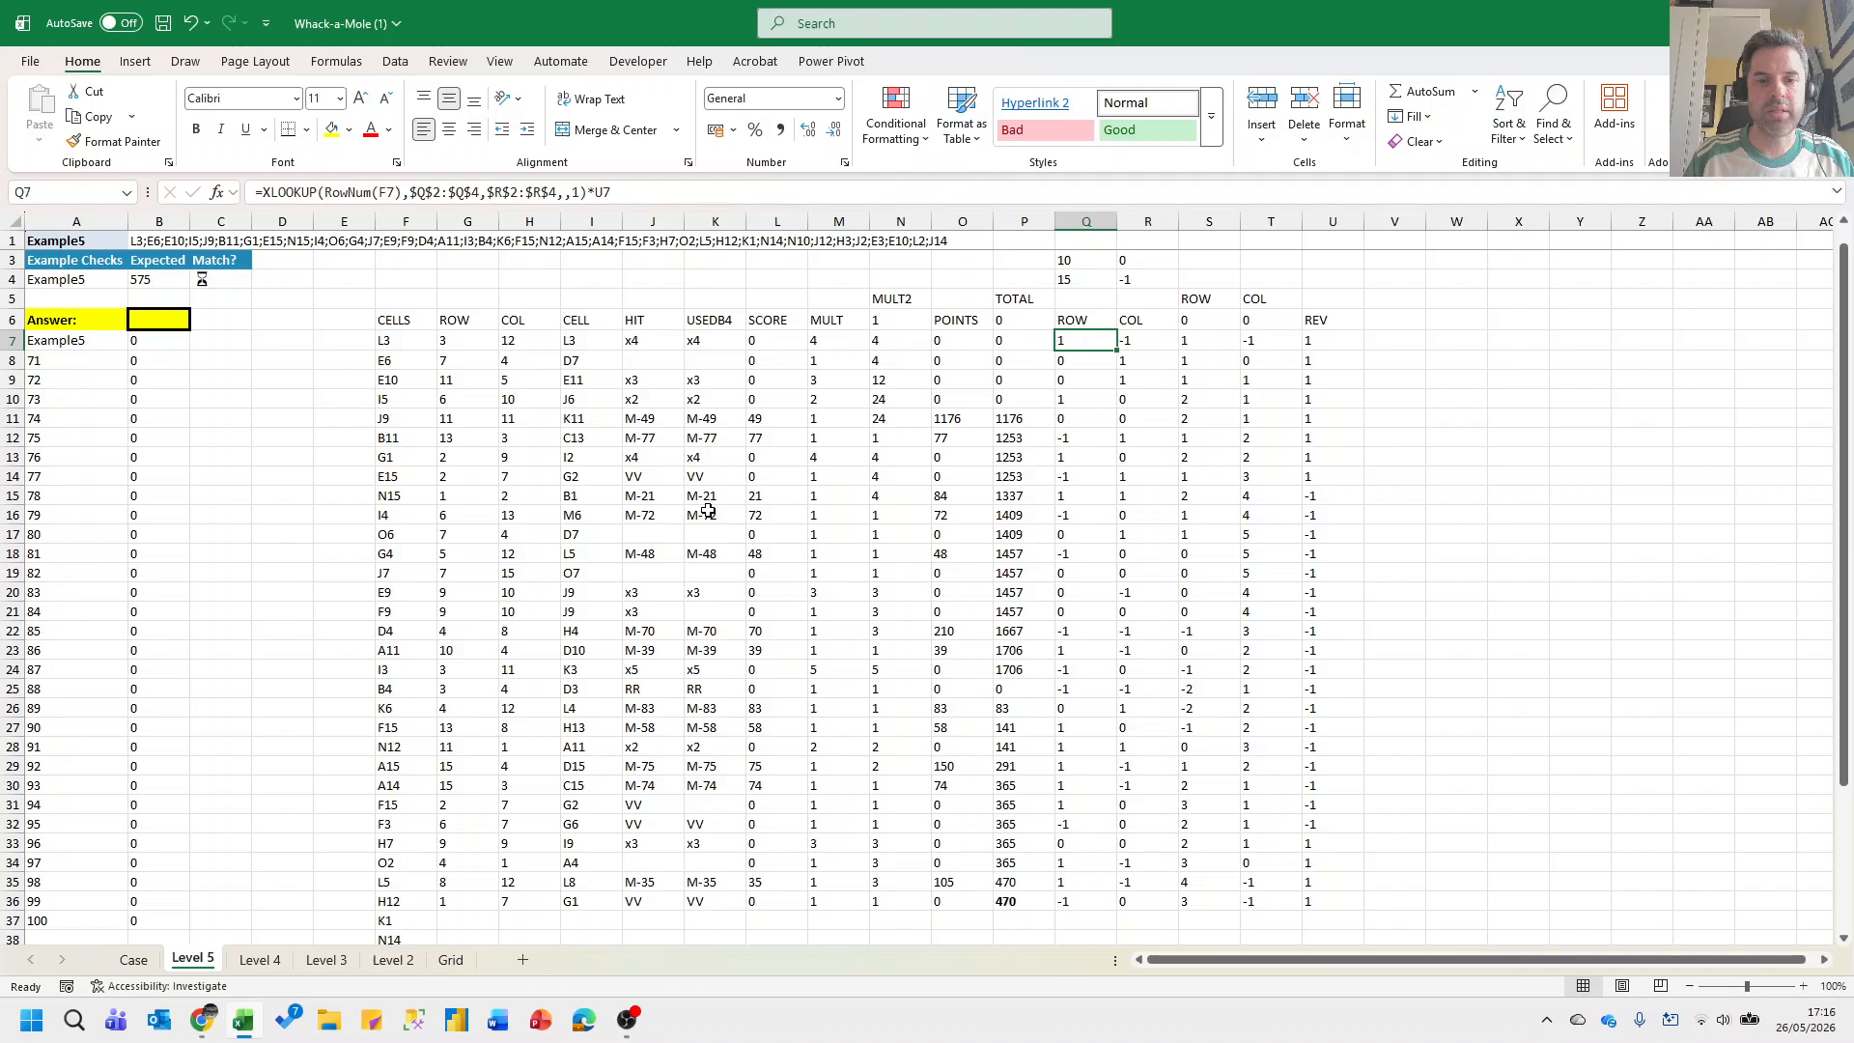
scroll(961, 710, down, 2)
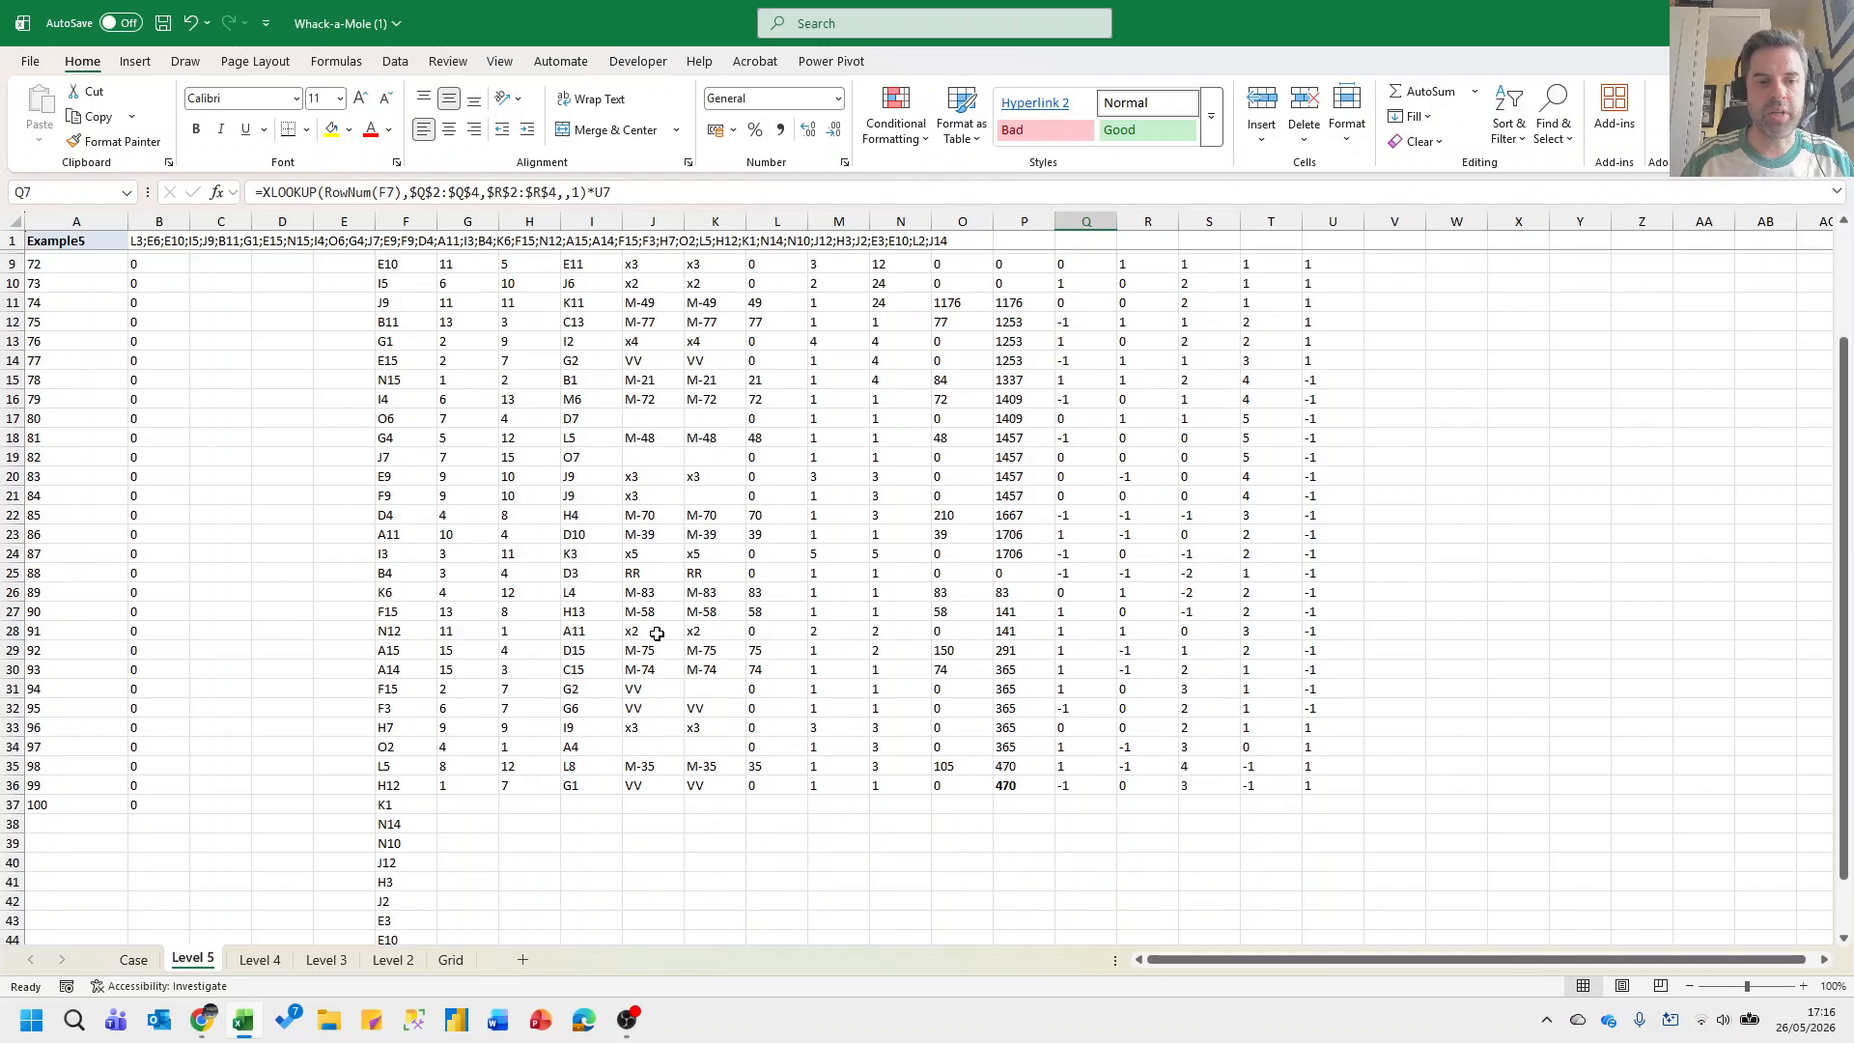
scroll(657, 634, down, 2)
drag(447, 668, 1322, 670)
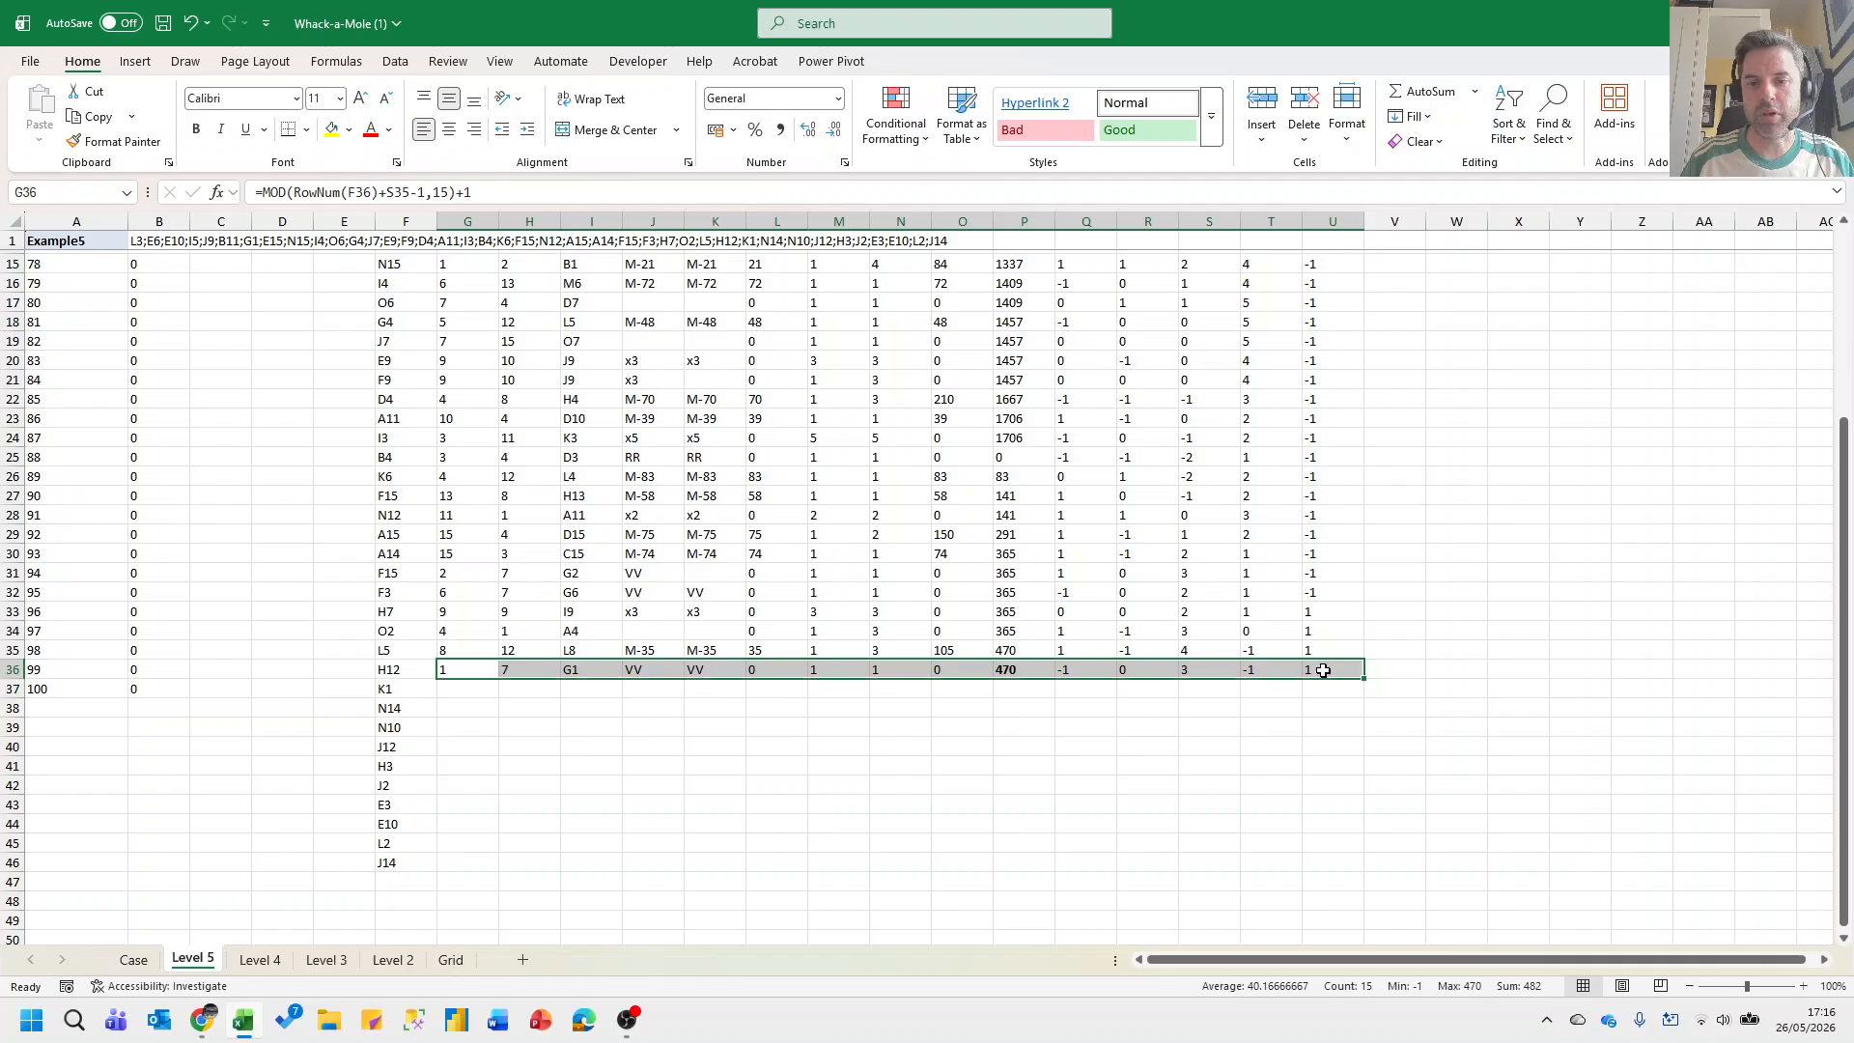
double_click(1364, 679)
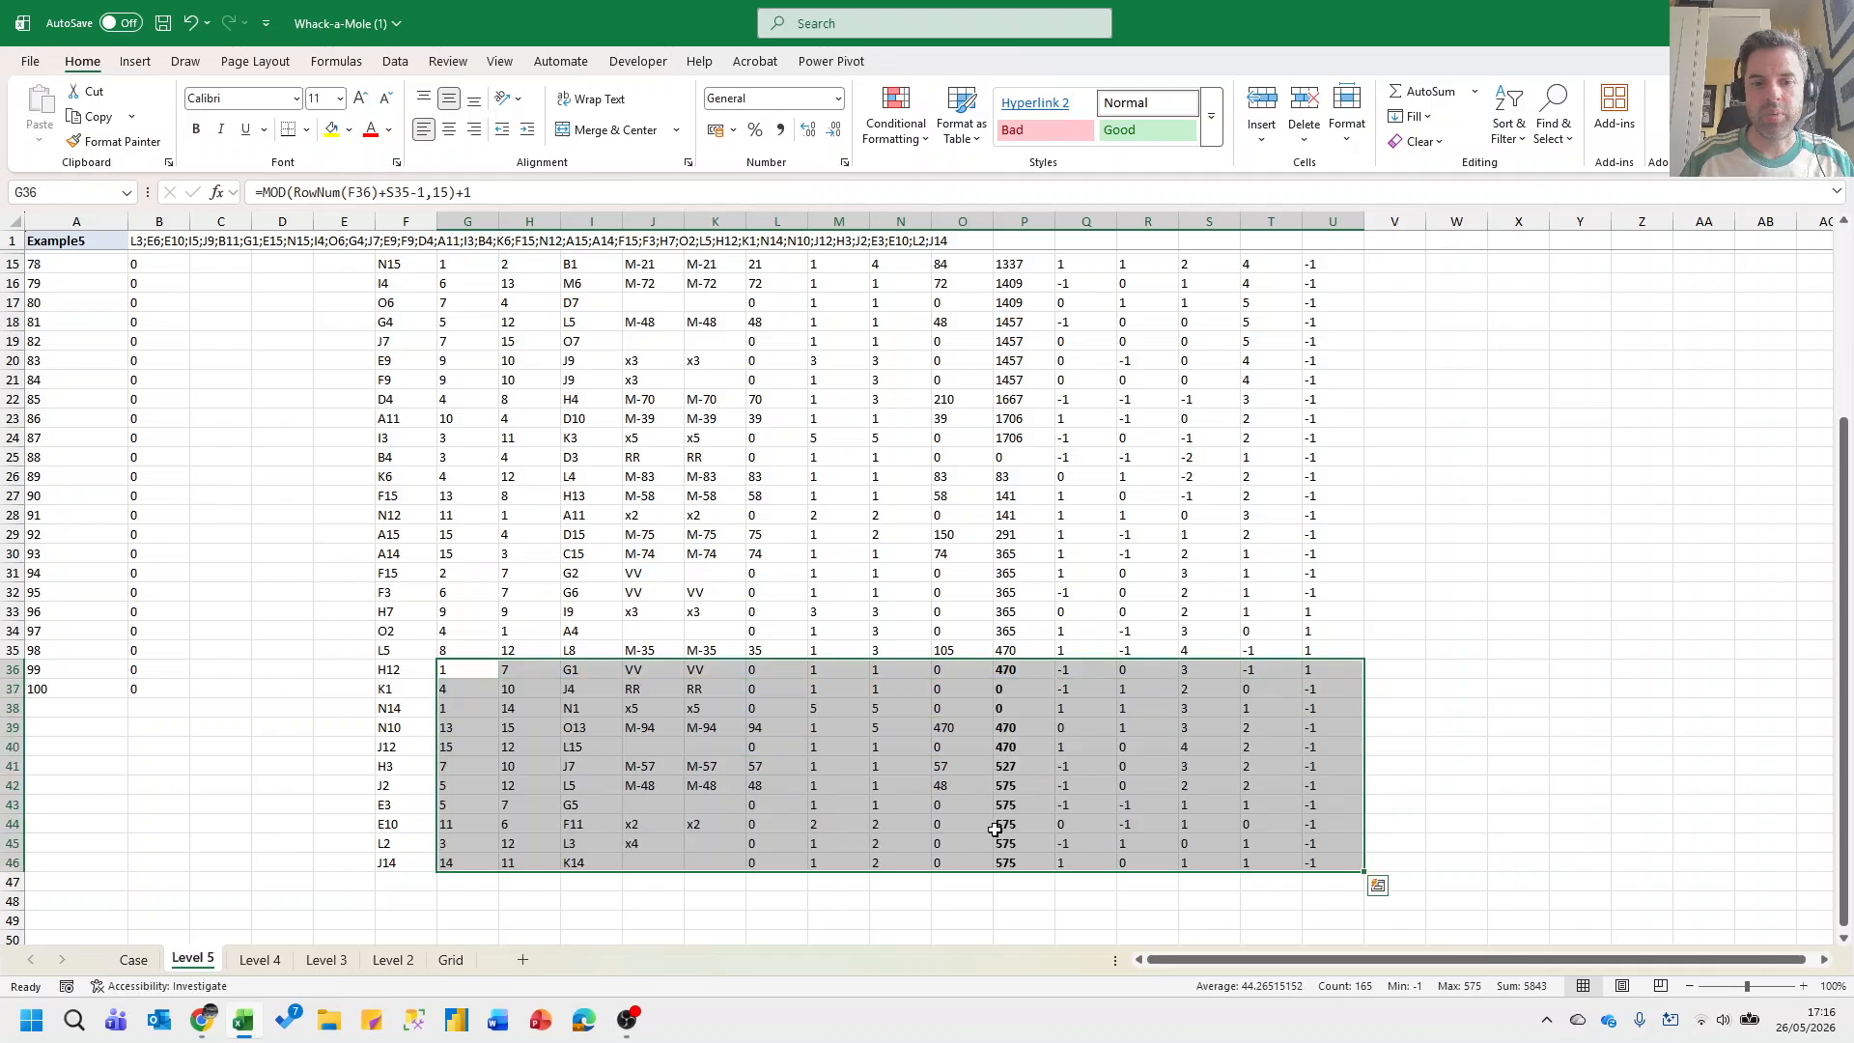
Link the Answer cell B6 to the final running total with =P46.
click(1006, 862)
scroll(522, 577, up, 4)
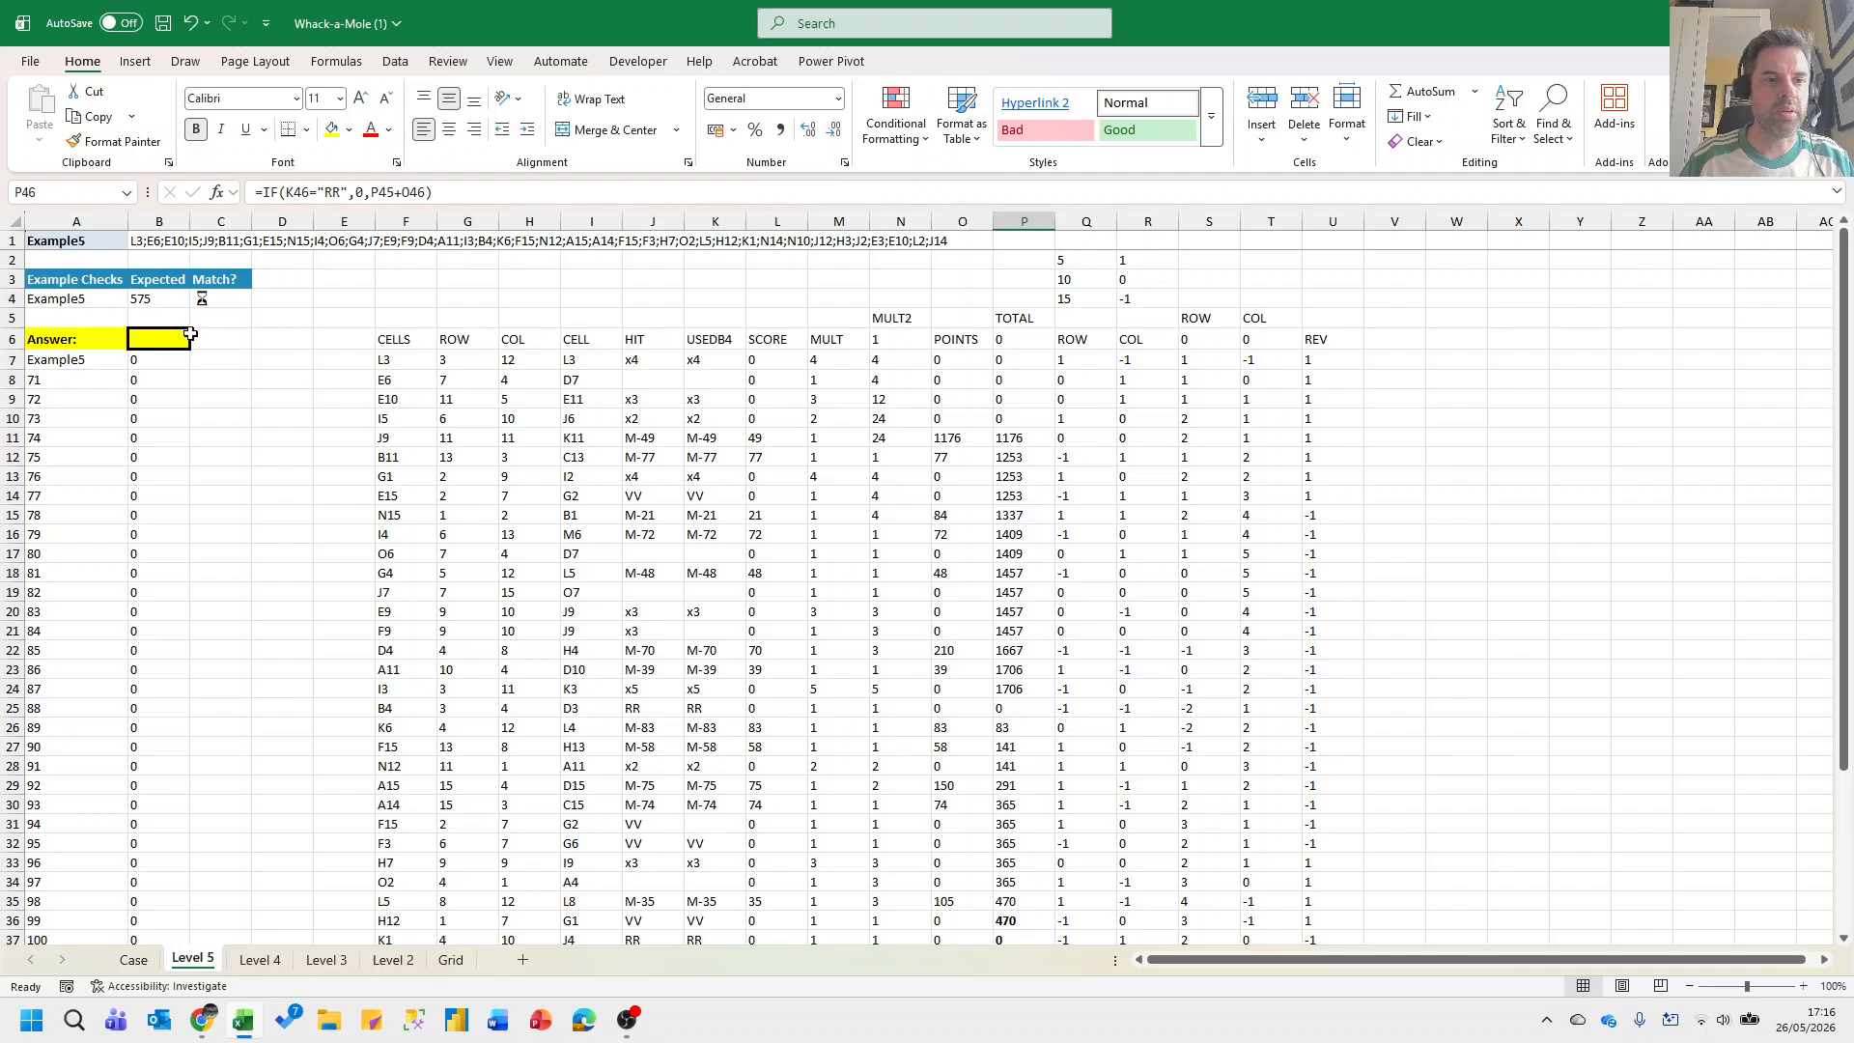
click(154, 339)
text(=)
key(ctrl+Right)
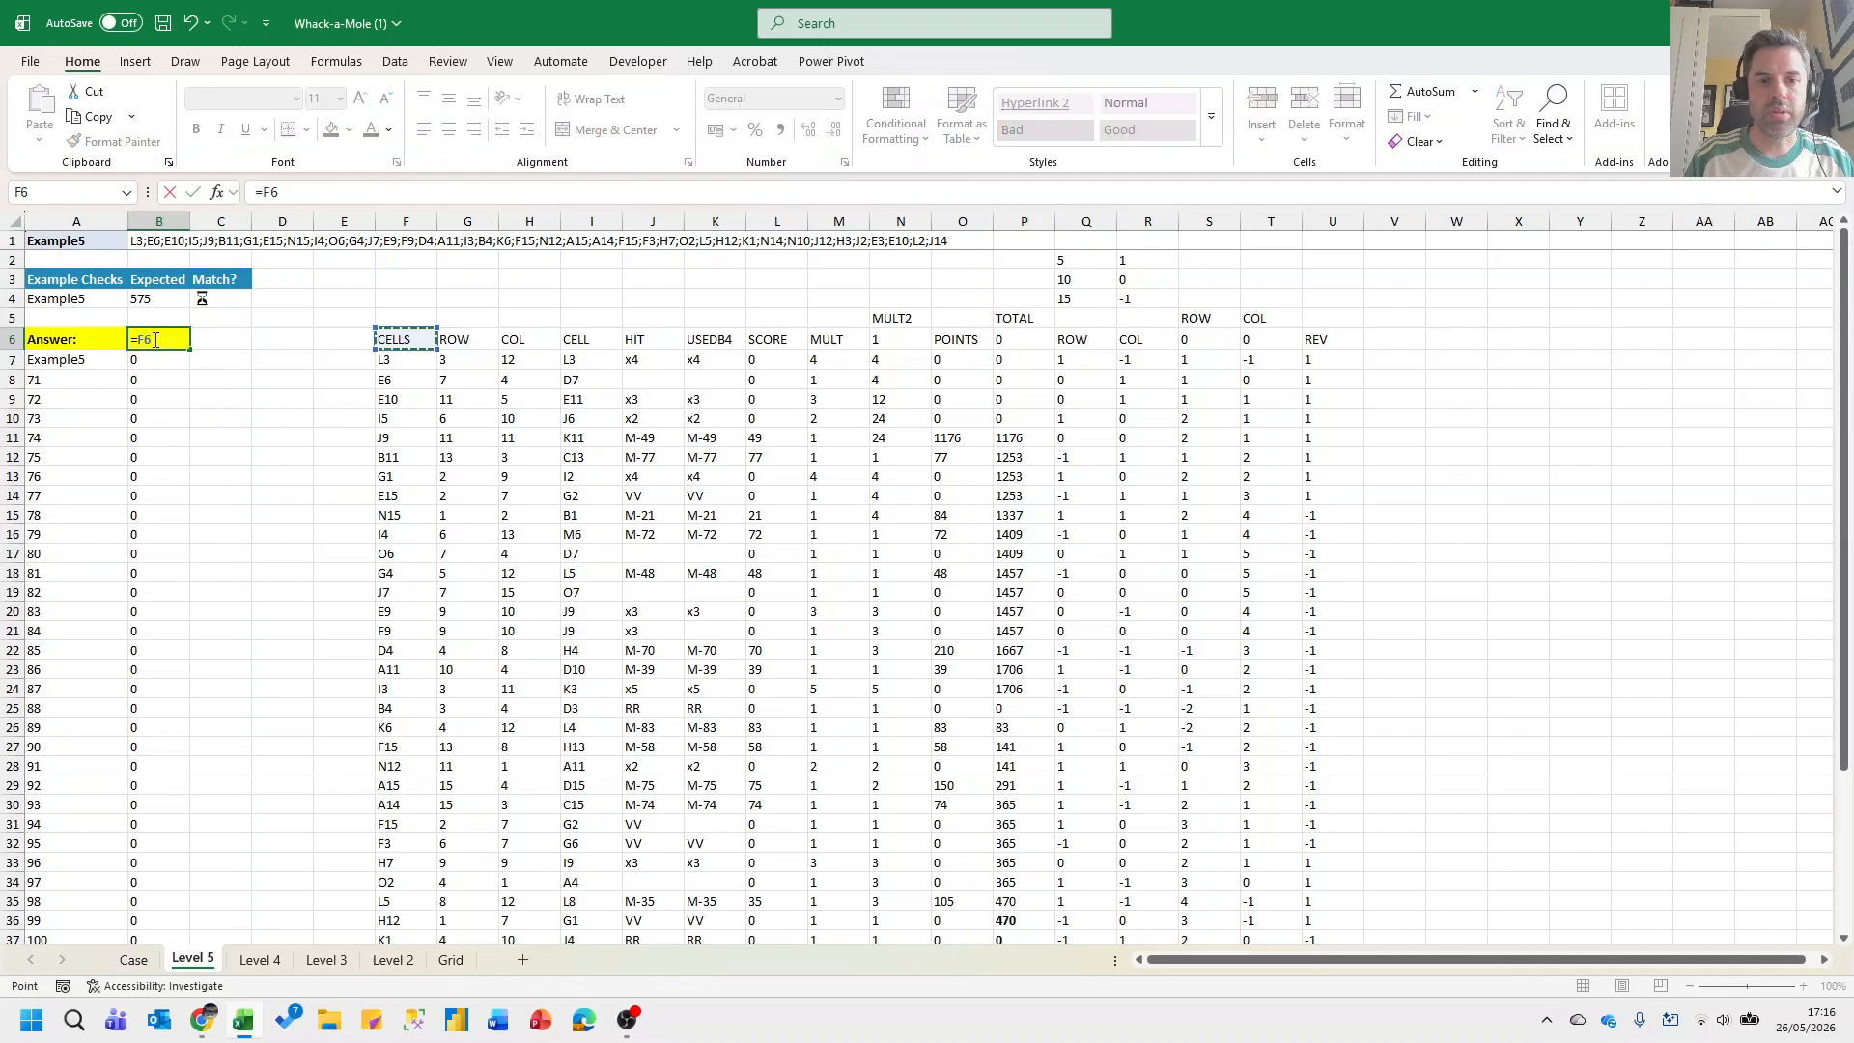
key(ctrl+Down)
key(ctrl+Right)
key(Left)
key(Left)
key(Left)
key(Left)
key(Left)
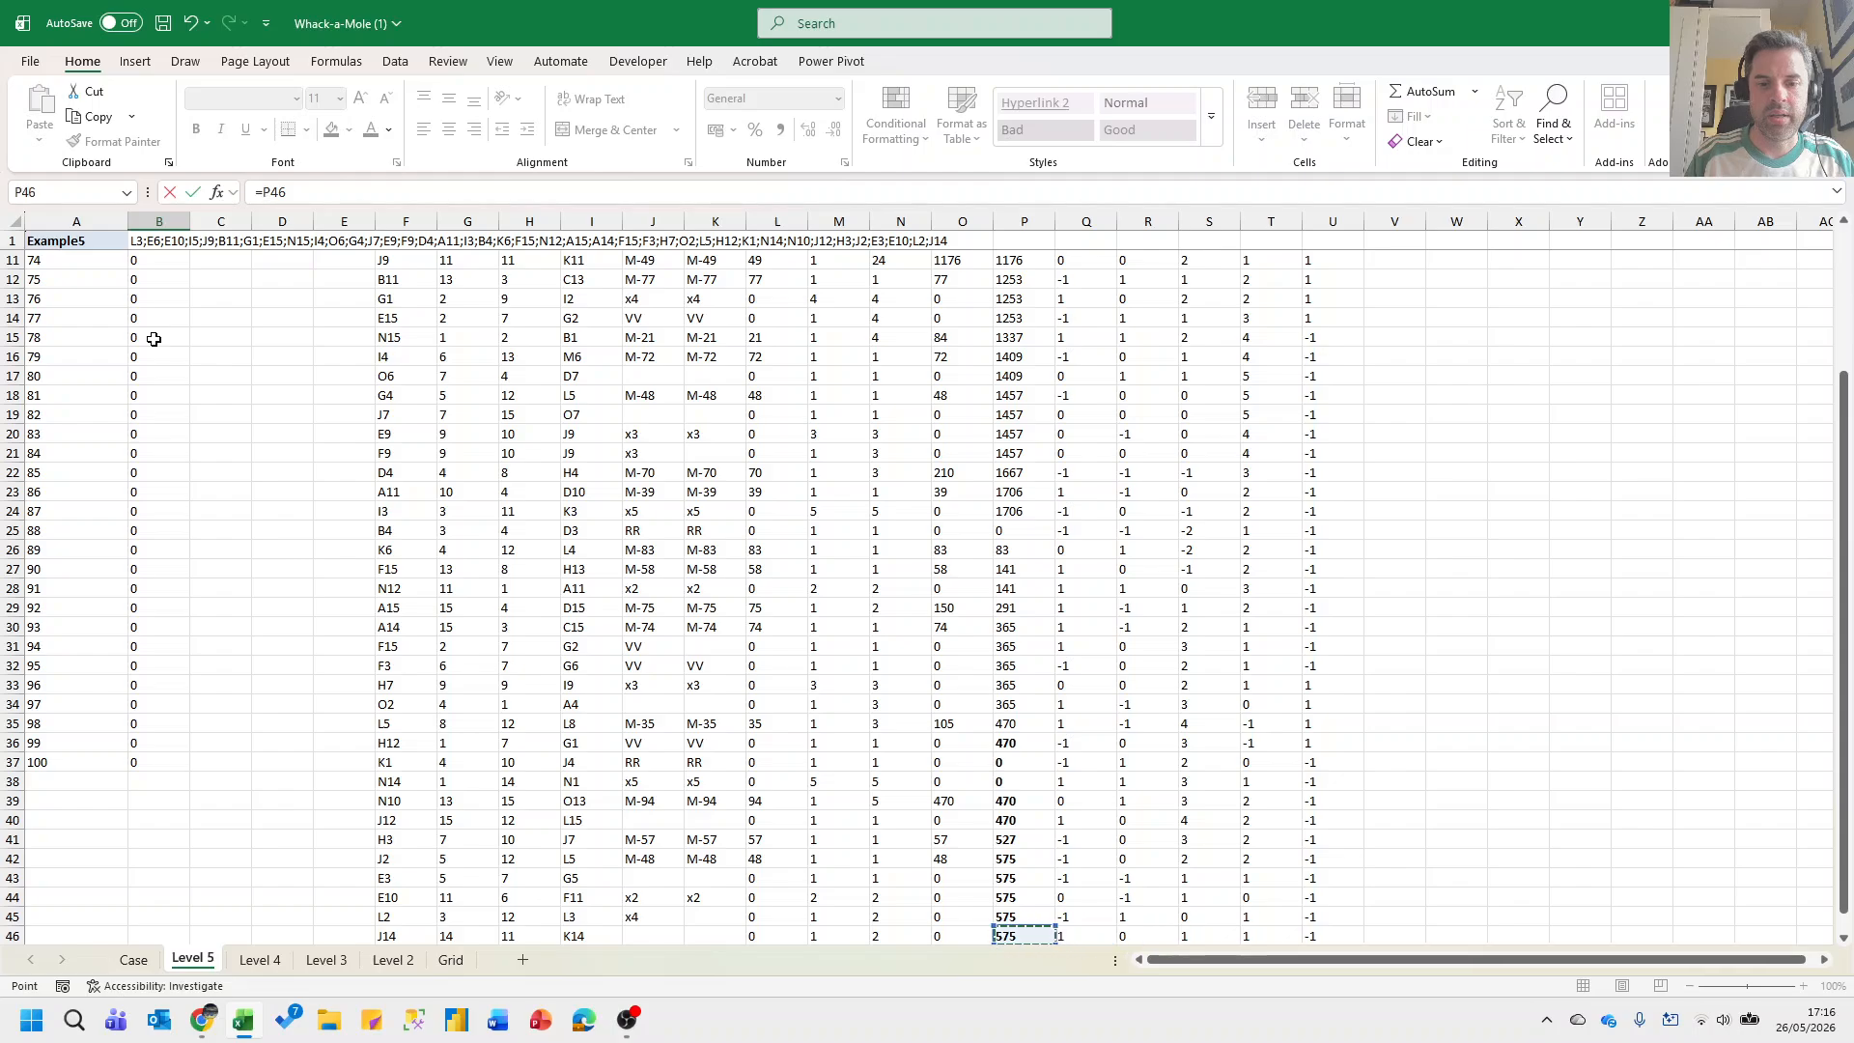
key(Return)
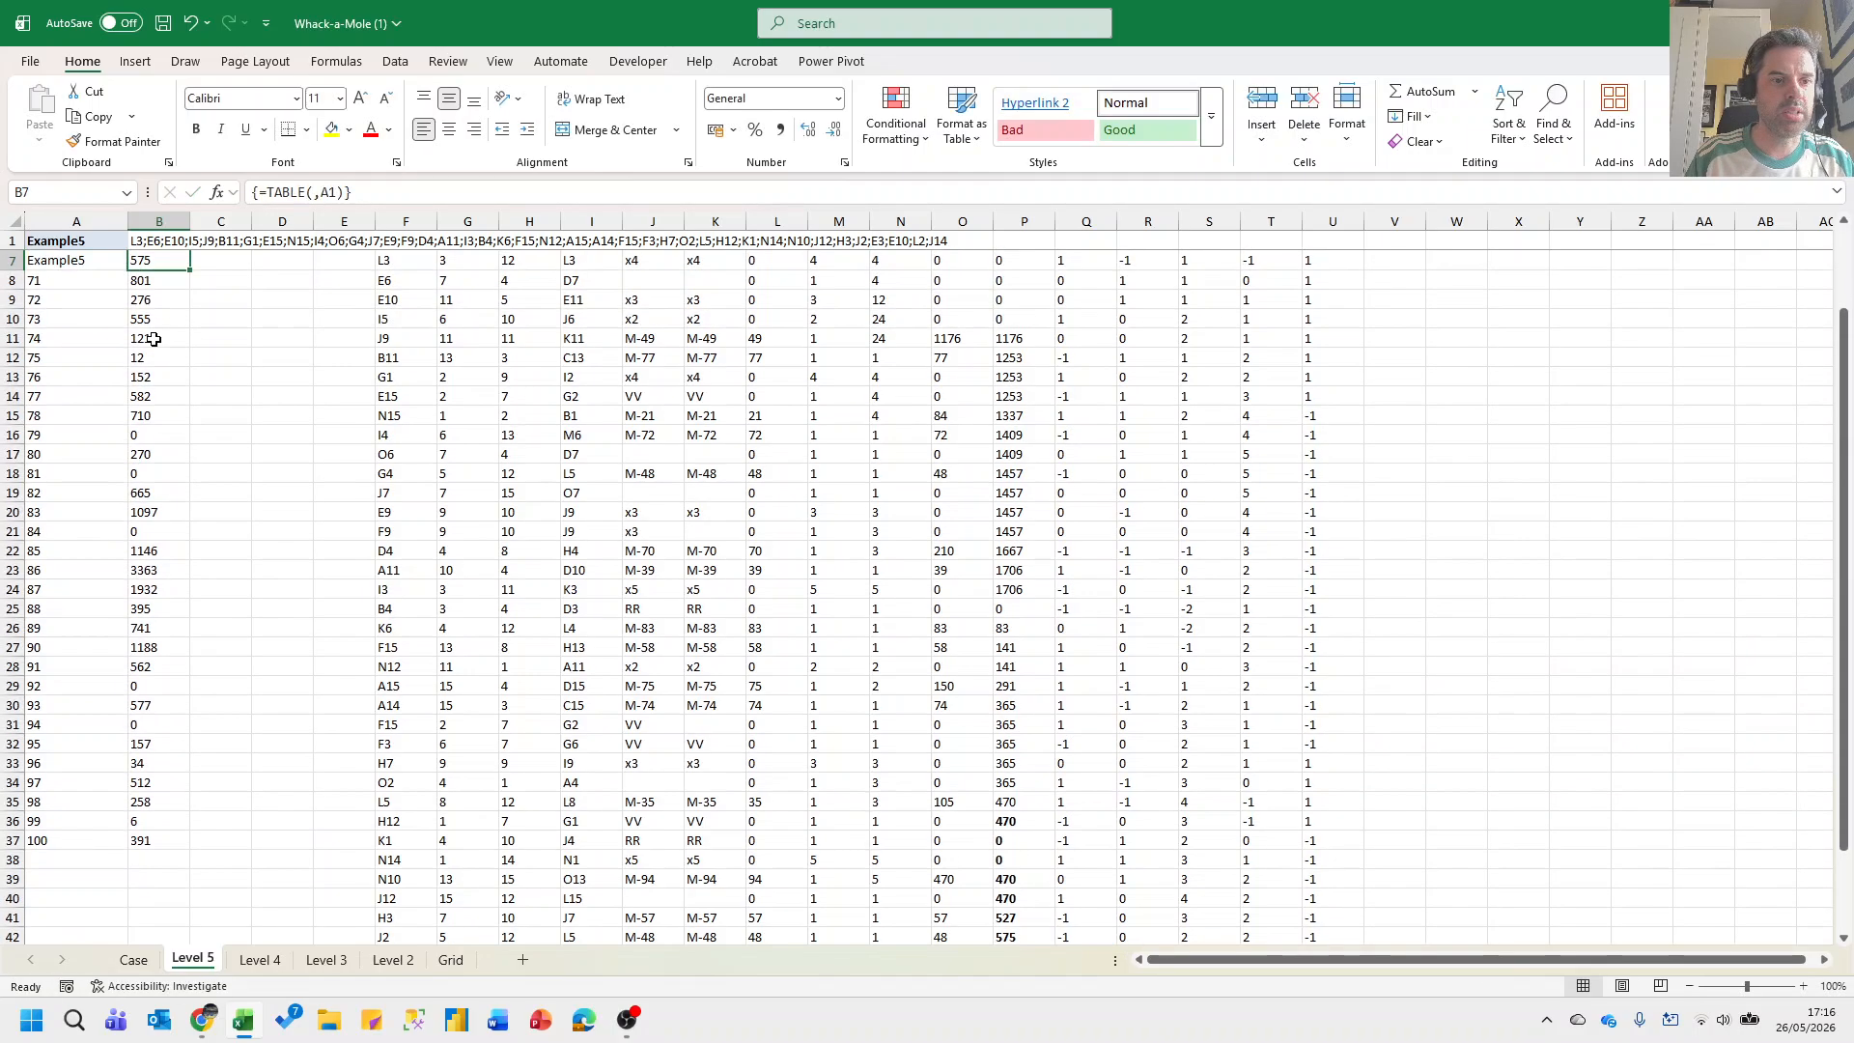
Copy the answers for games 71 to 100 from B8:B37 and paste them into the Level 5 answer list on the Excel Esports page.
key(Return)
key(ctrl+shift+Down)
key(ctrl+c)
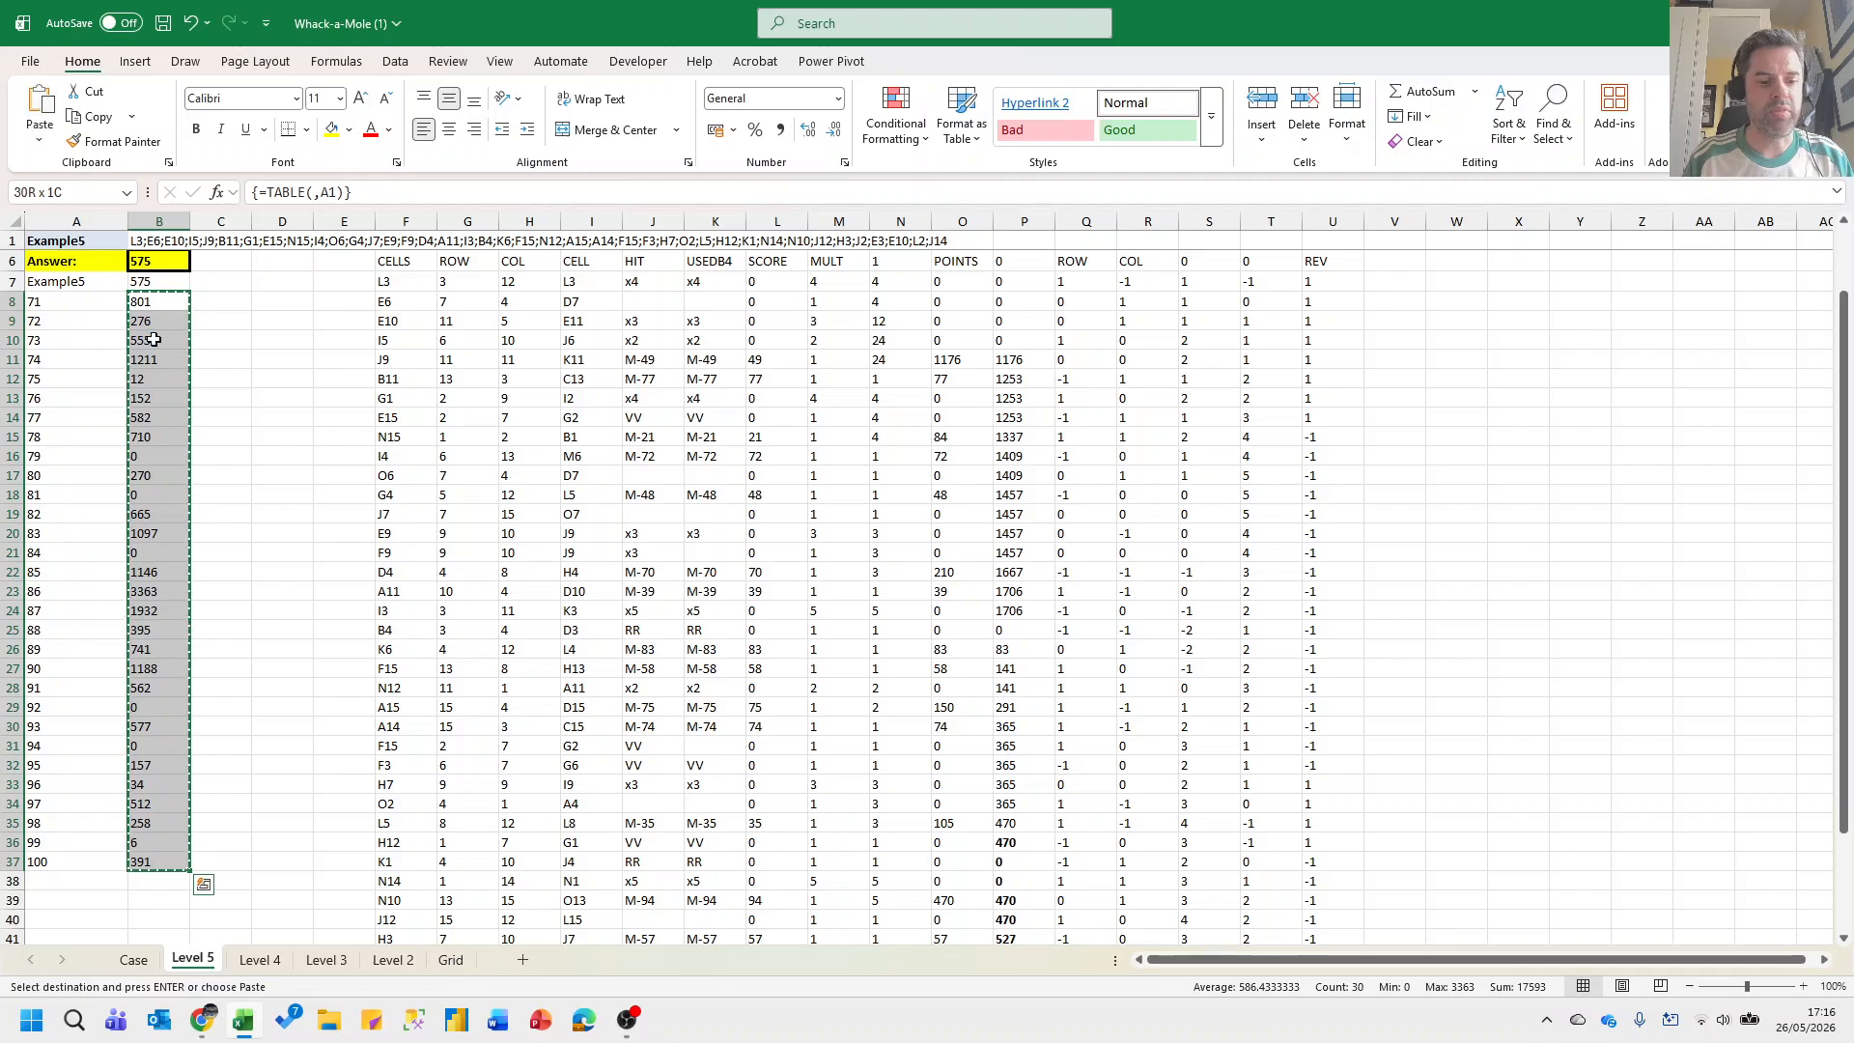
key(alt+Tab)
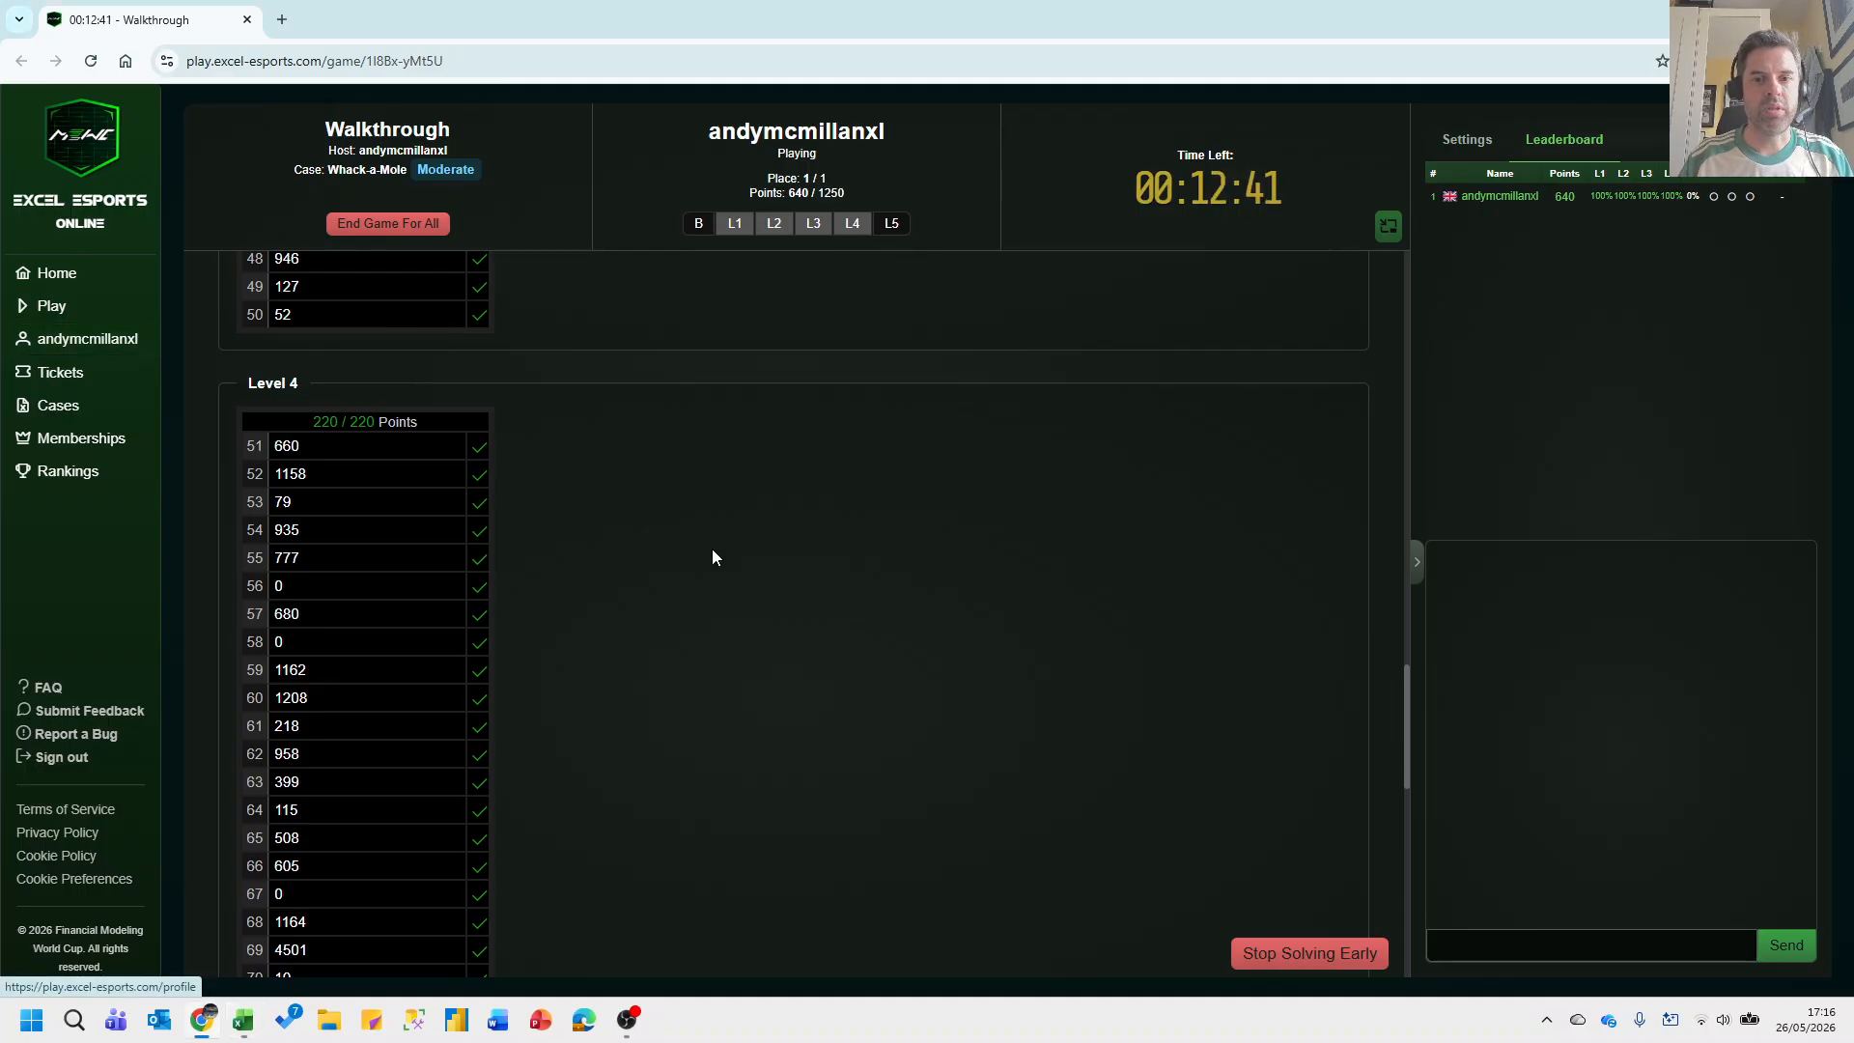
scroll(710, 549, down, 5)
click(332, 634)
key(ctrl+v)
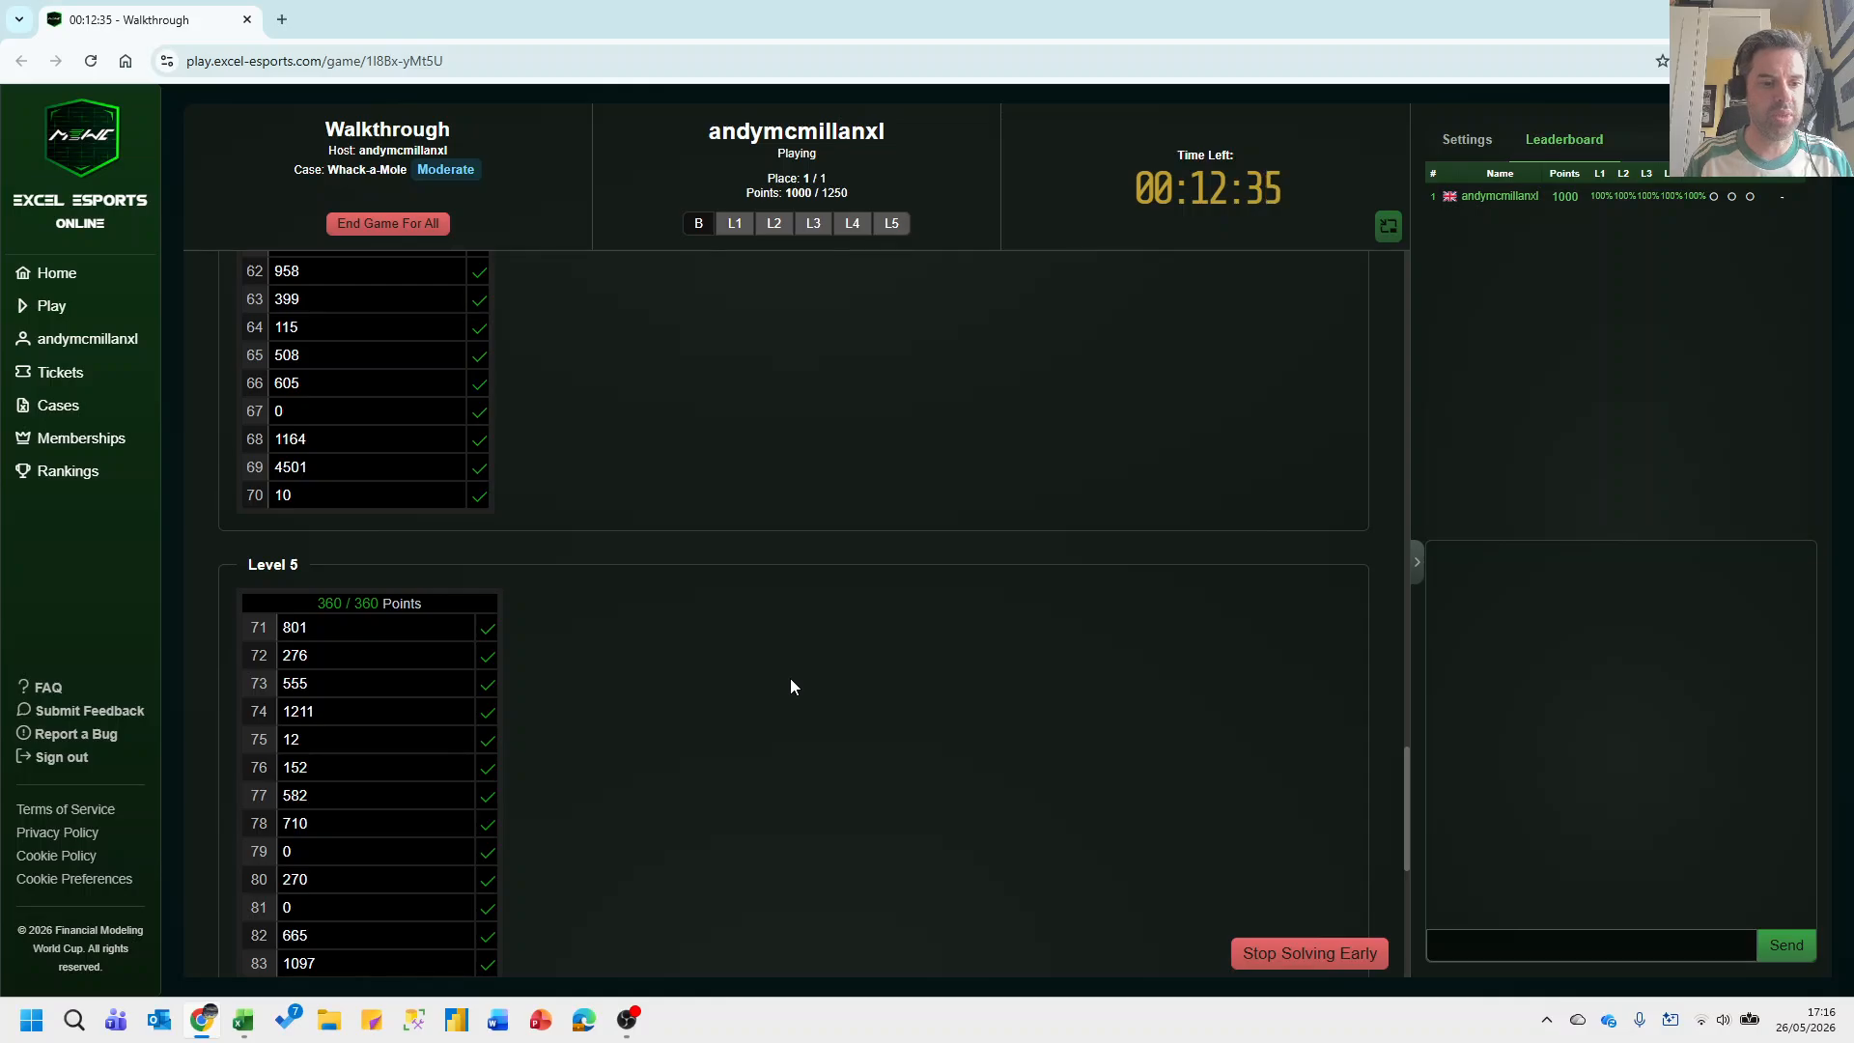
Switch back to the Excel workbook and go to the Bonus Questions section on the Case sheet.
key(alt+Tab)
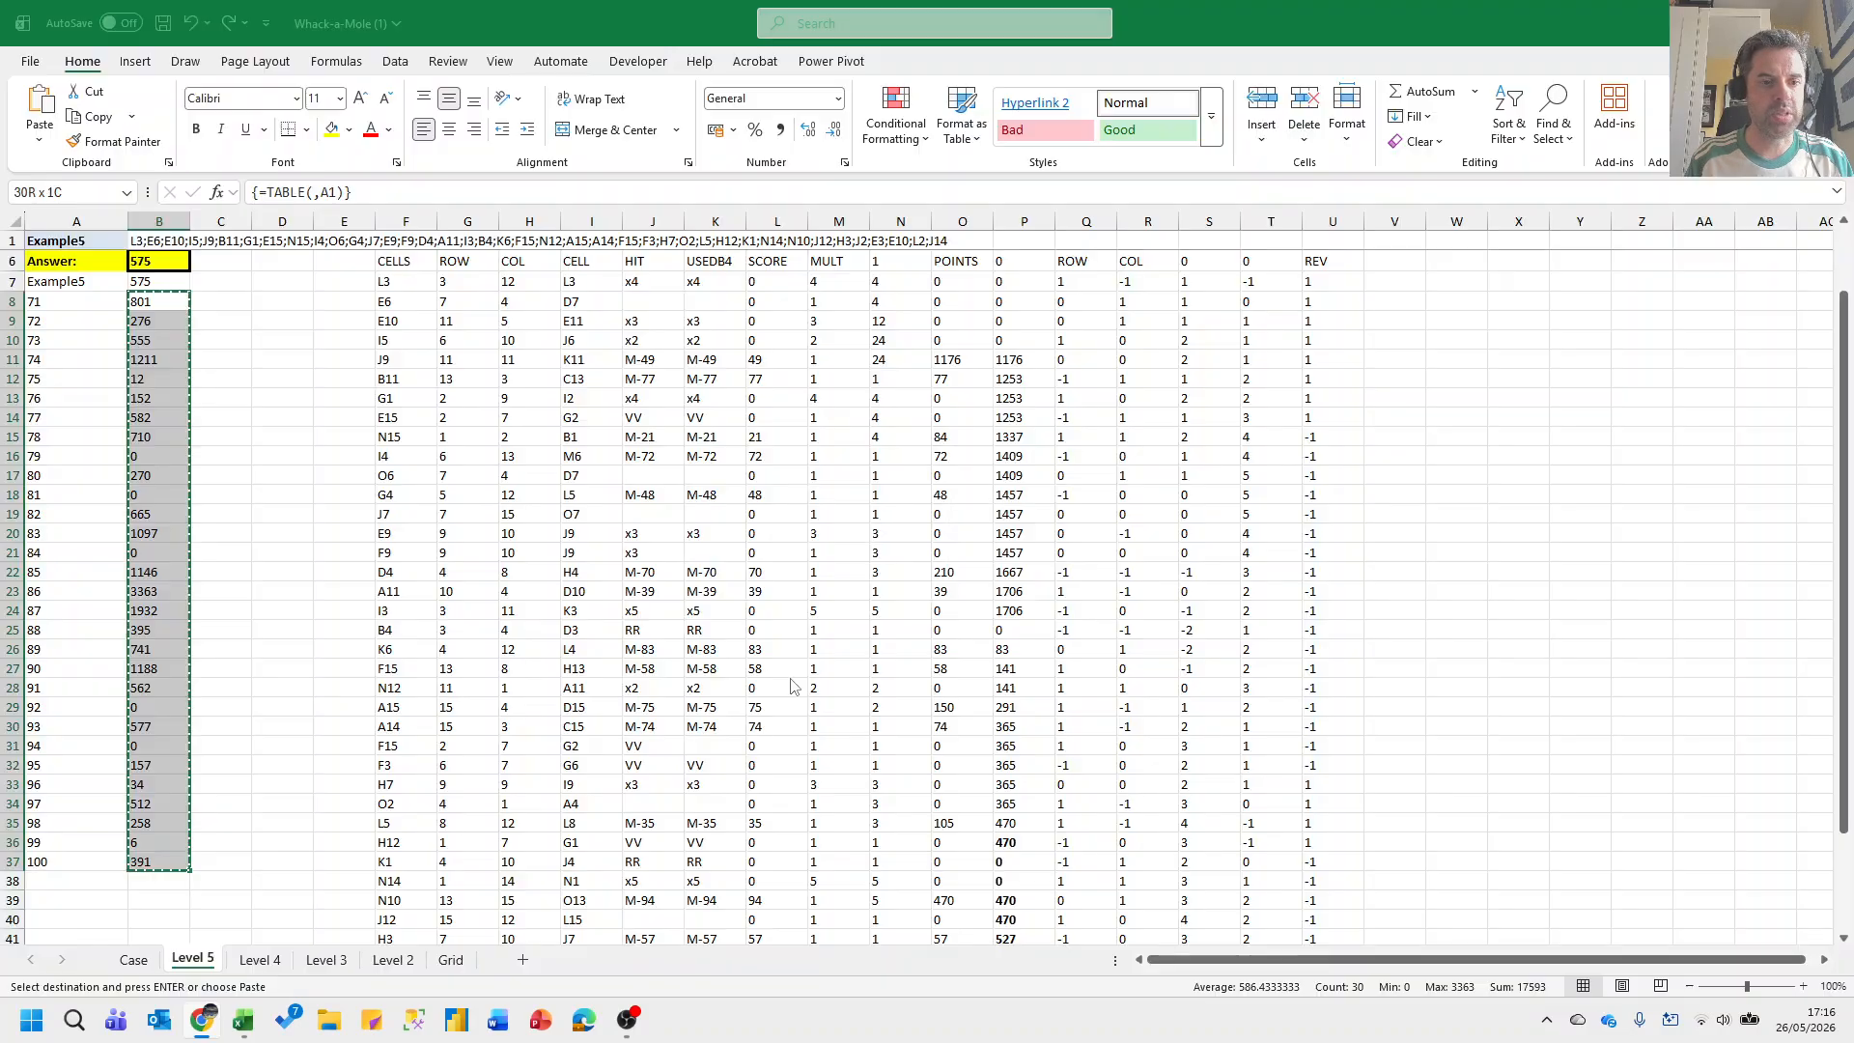
key(ctrl+Page_Up)
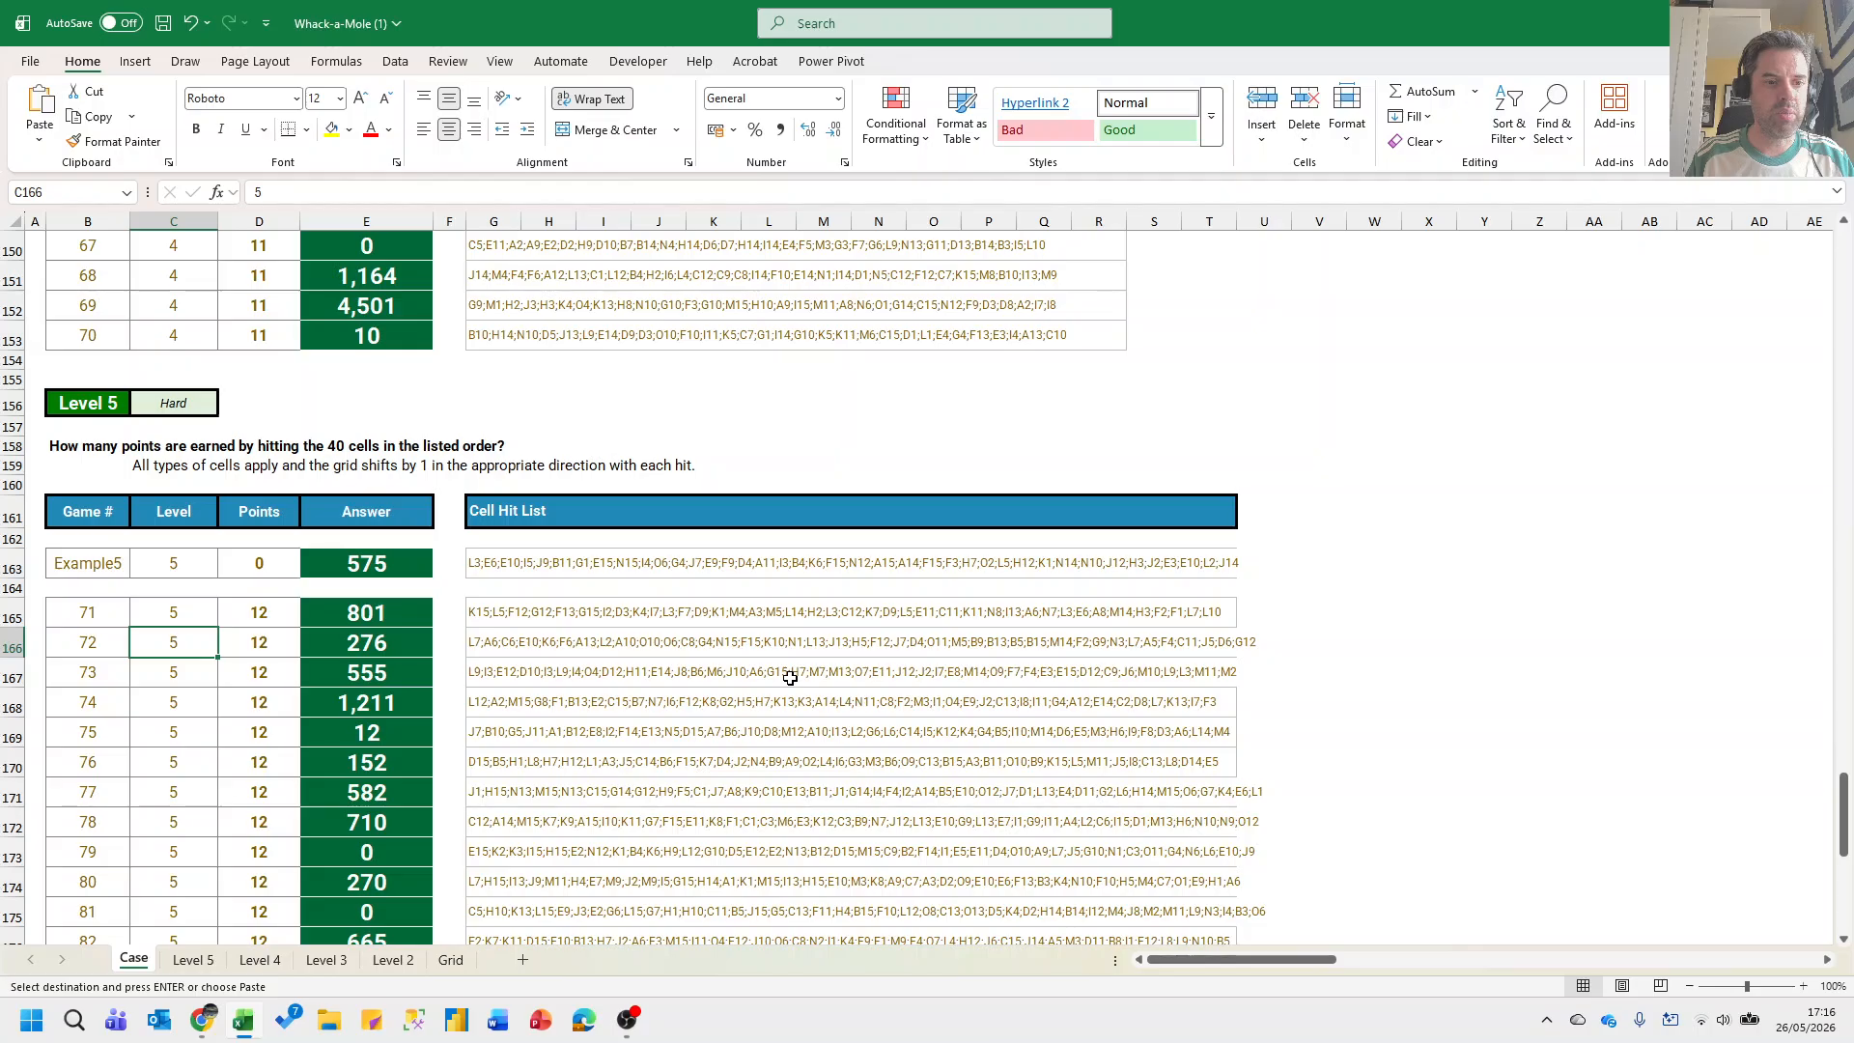
key(Page_Up)
key(Page_Up)
key(Page_Up)
key(Page_Up)
key(Page_Up)
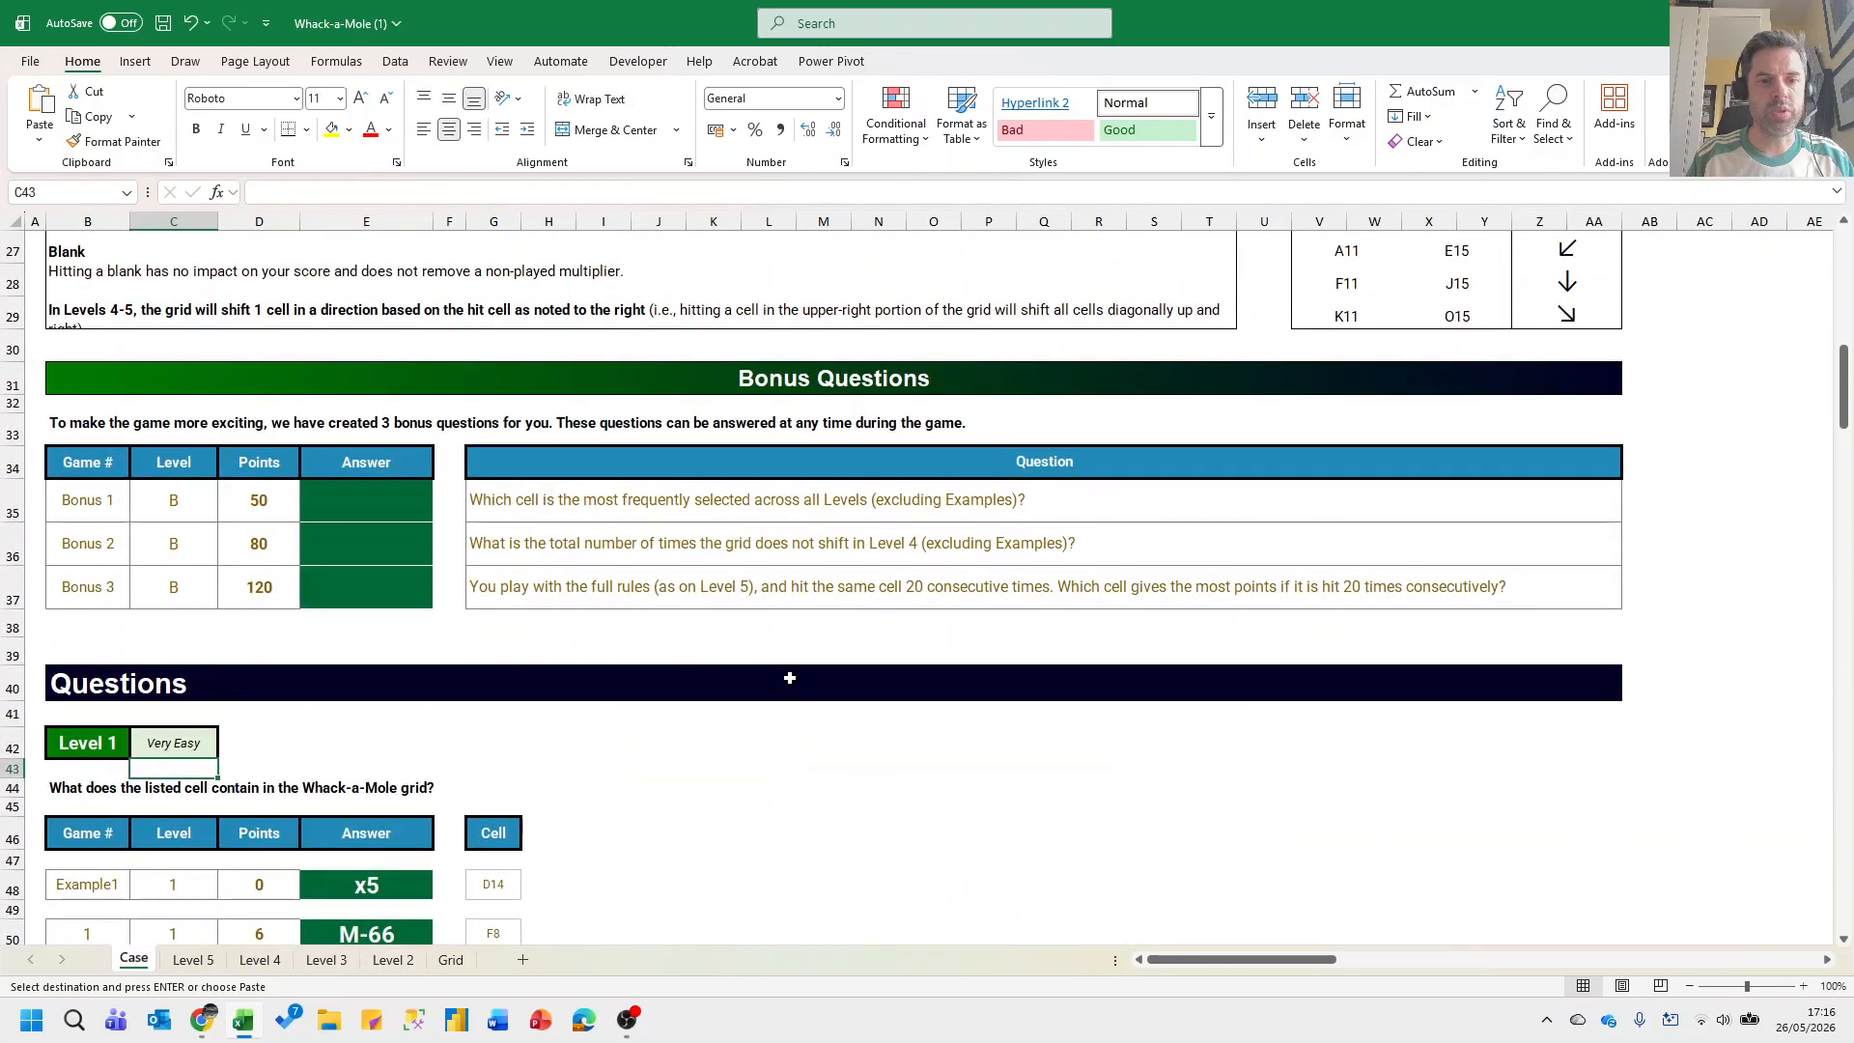
Start a formula in the Bonus 1 answer cell E35.
key(Left)
key(Up)
key(Up)
key(Up)
key(Up)
key(Up)
key(Up)
key(Right)
key(Right)
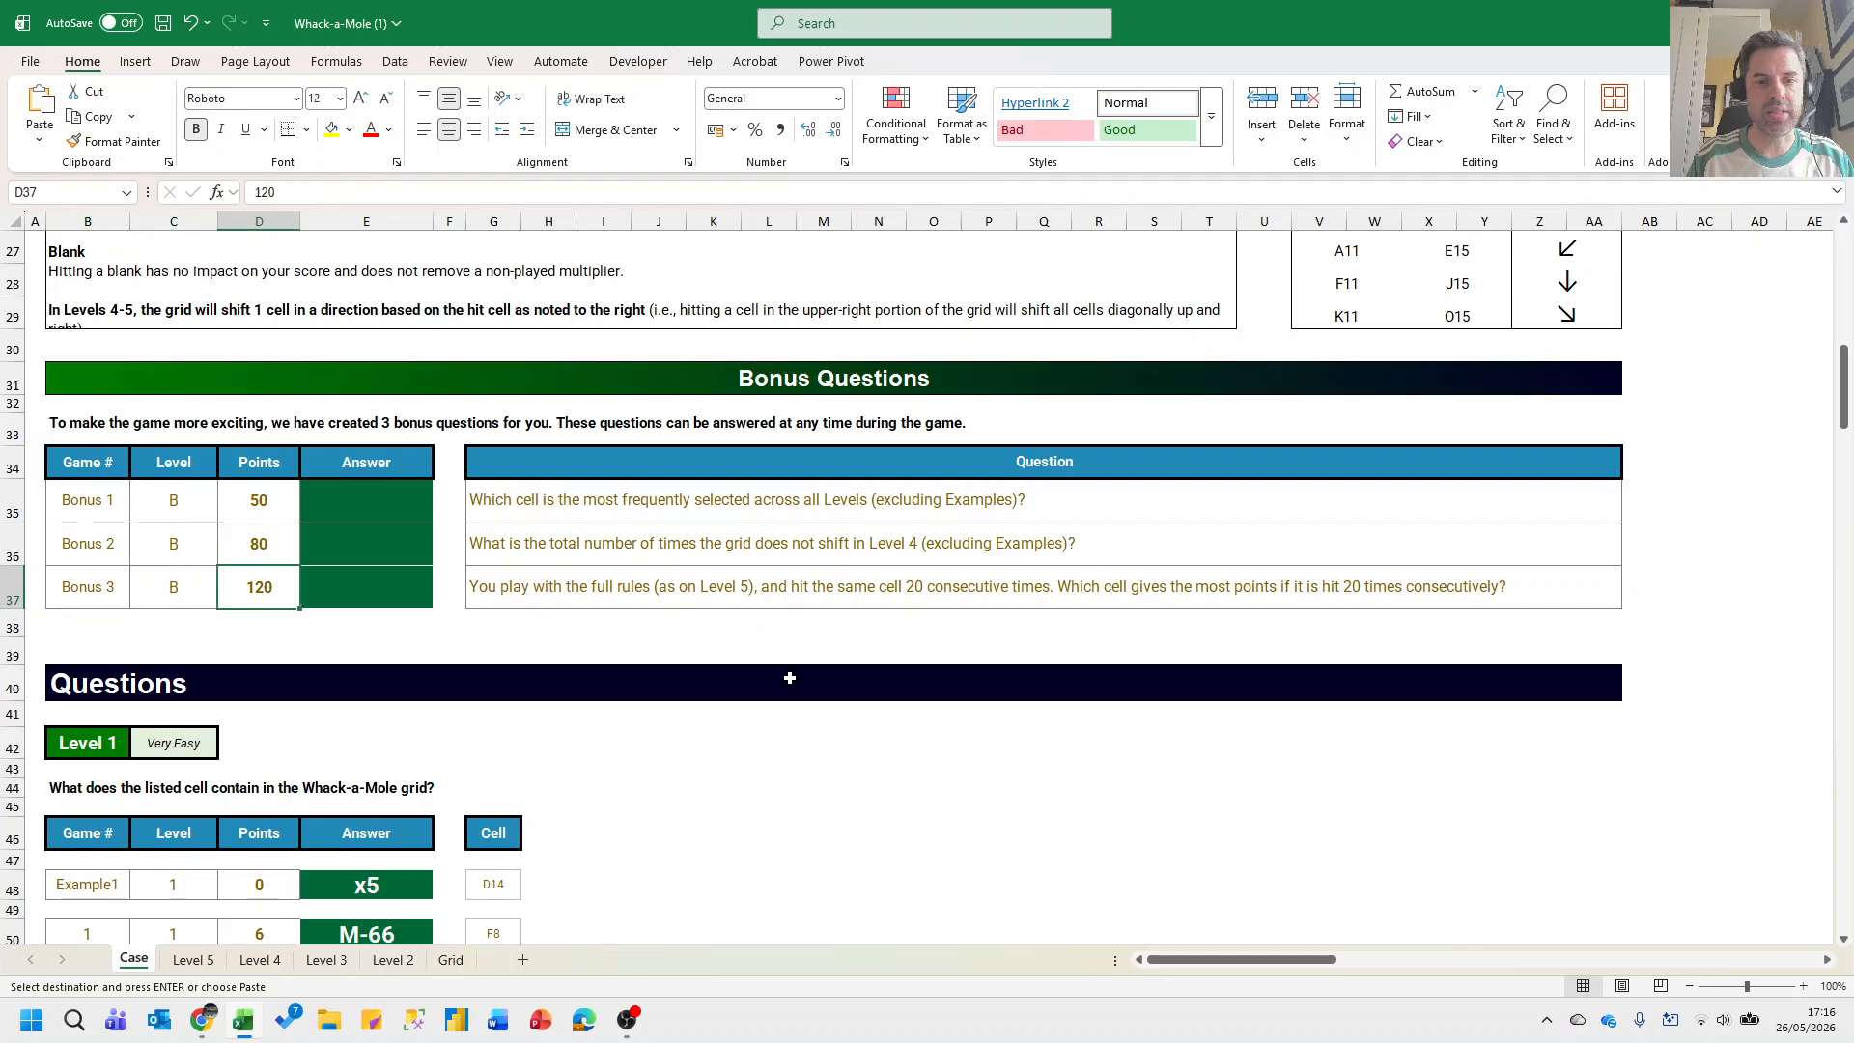
key(Right)
key(Up)
key(Up)
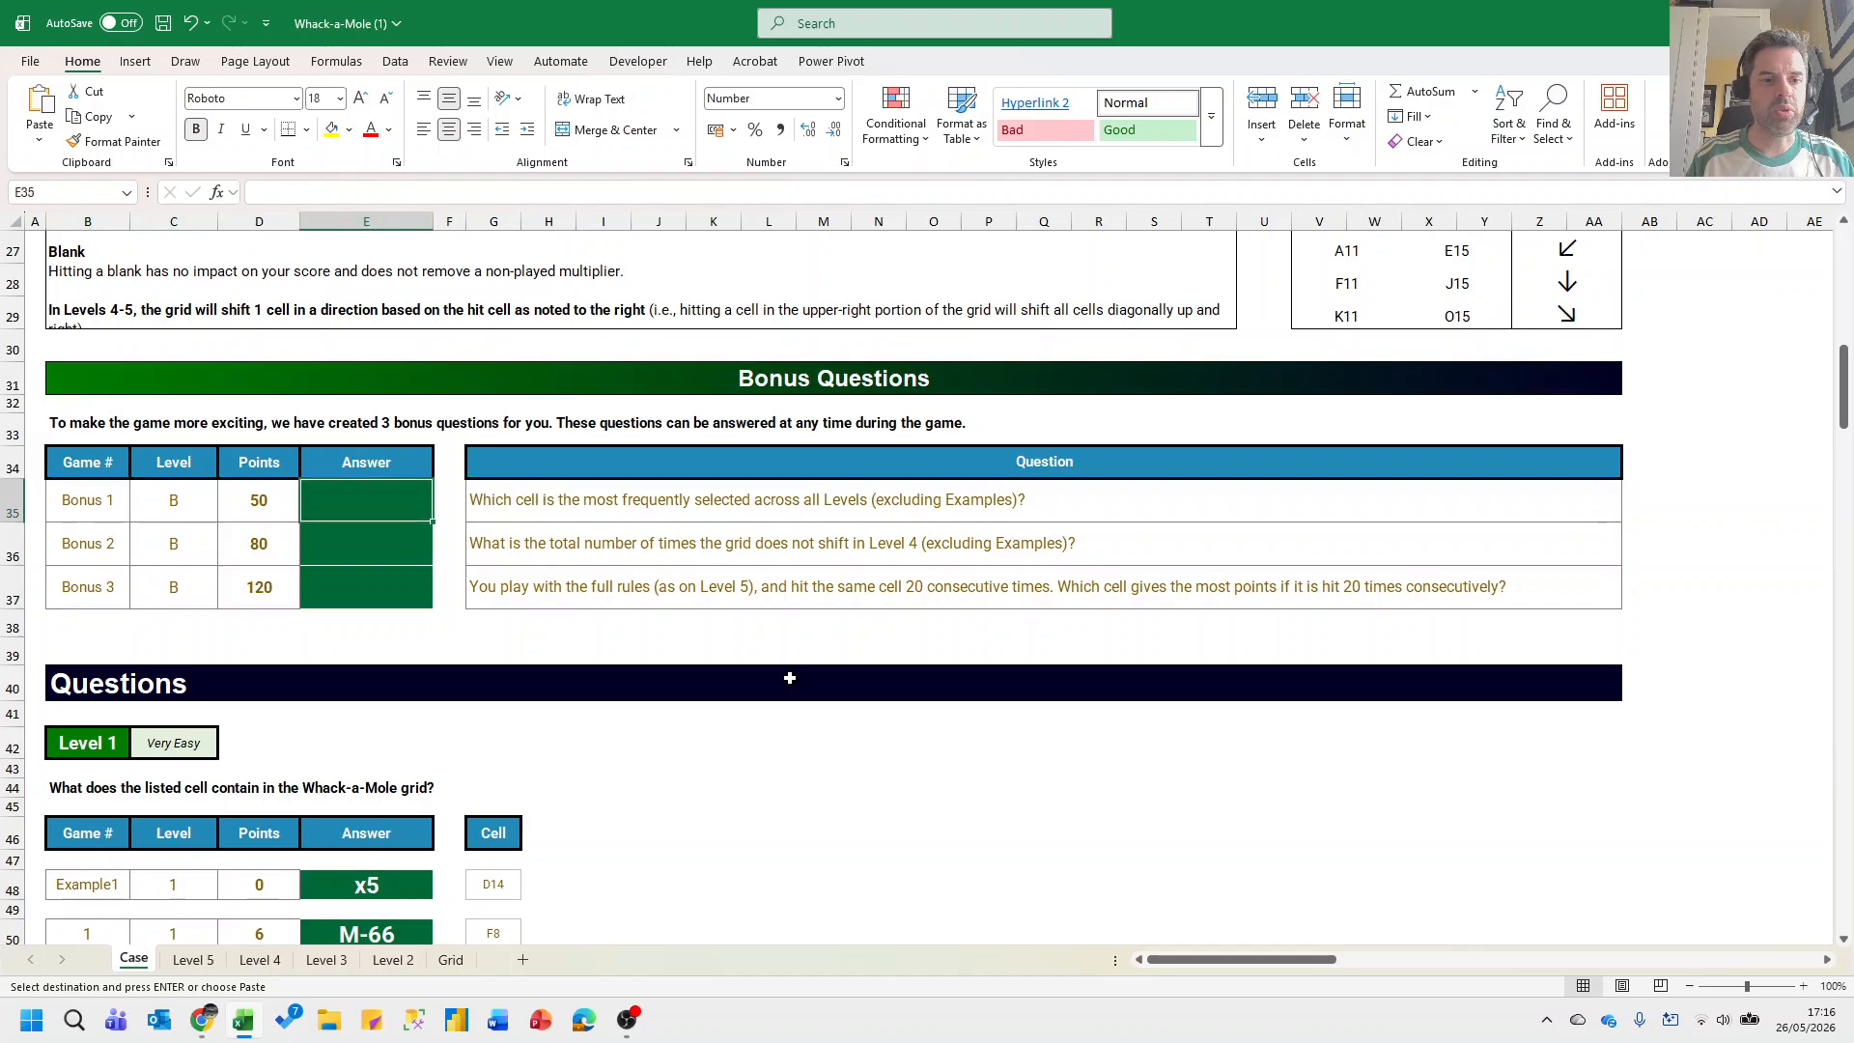
text(=)
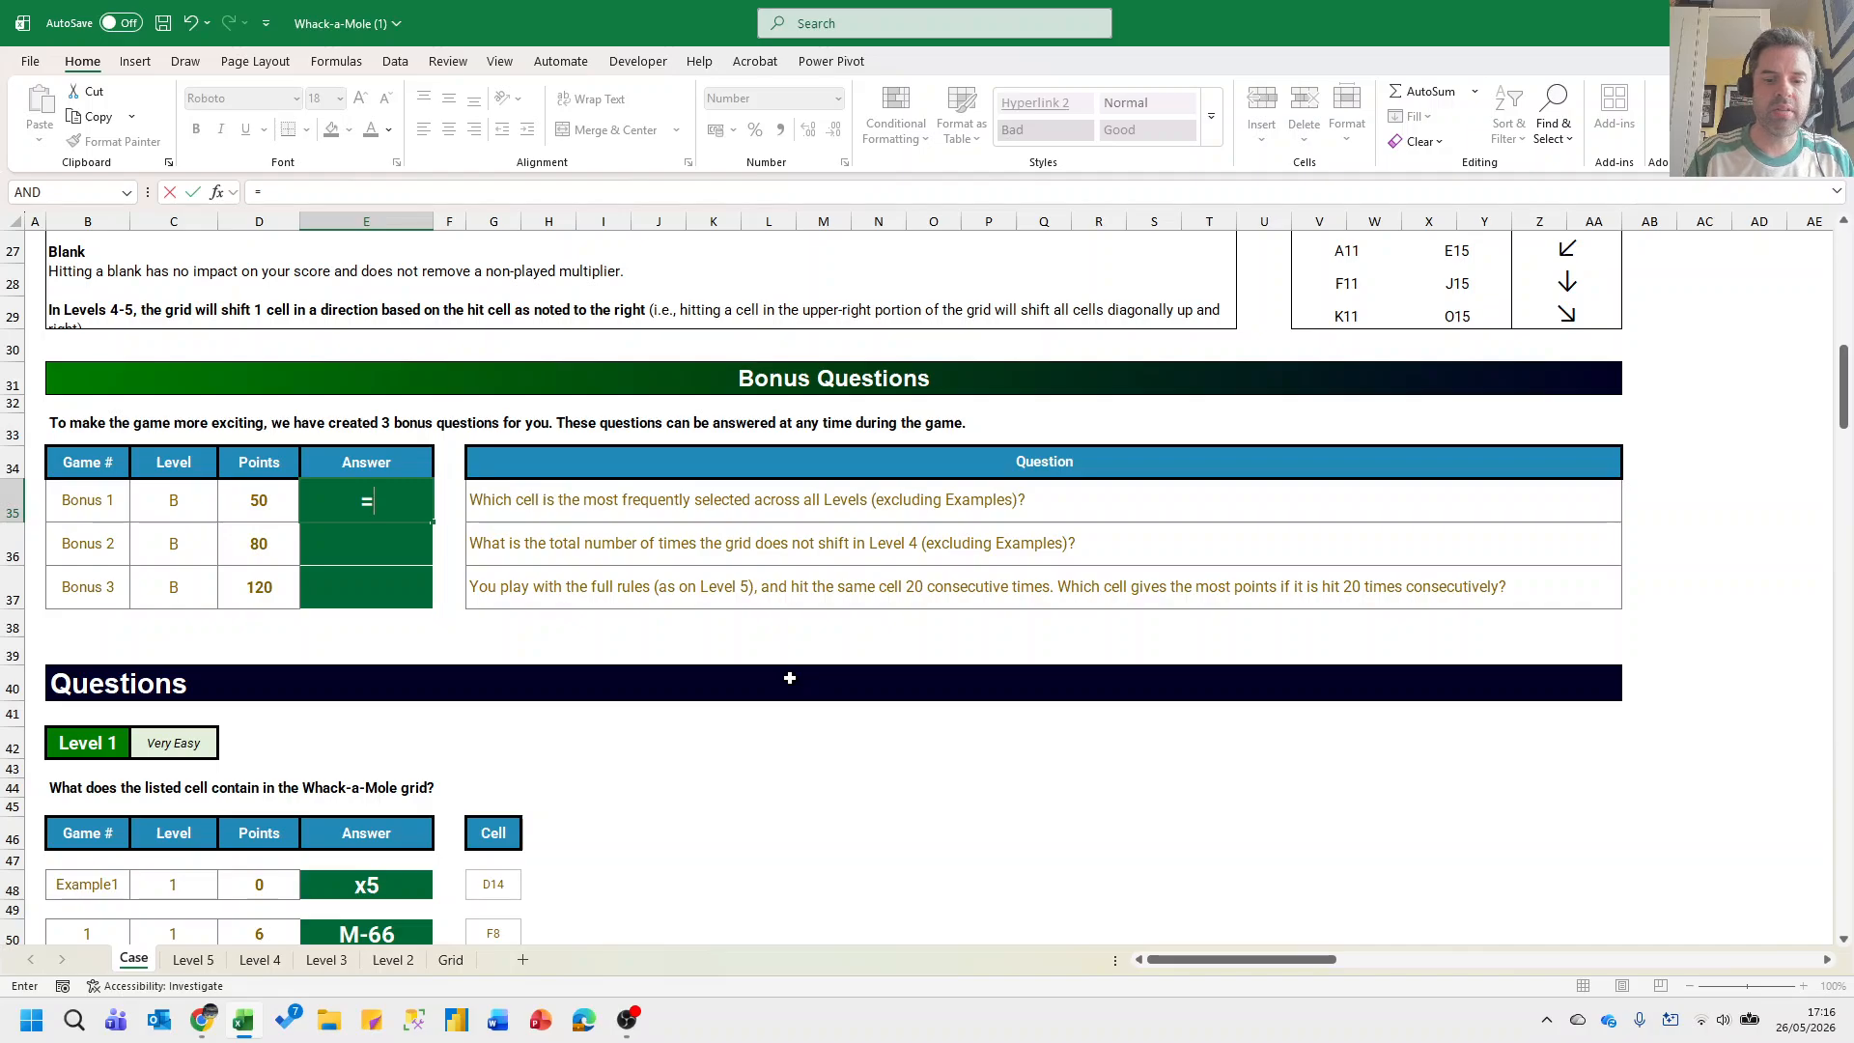
text(TOCO)
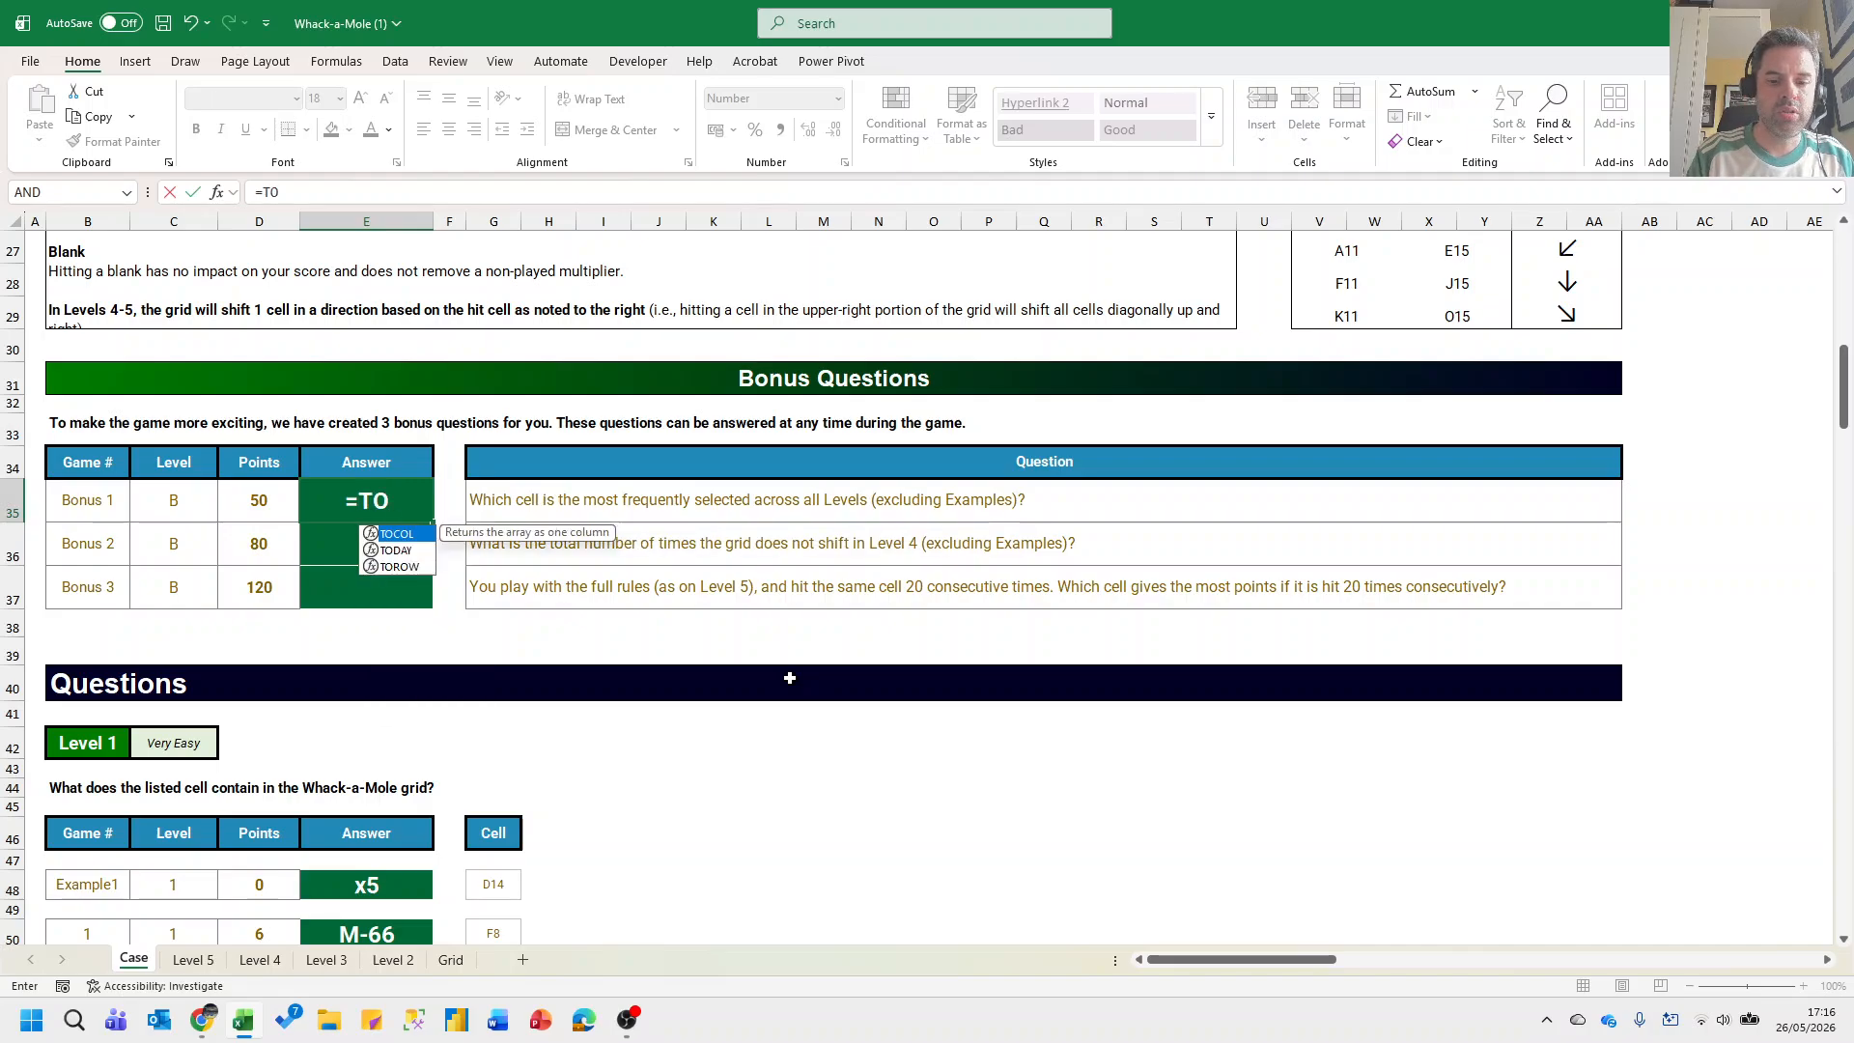
key(BackSpace)
key(BackSpace)
key(BackSpace)
key(BackSpace)
Begin a LET formula defining a as TOCOL of a VSTACK of the Level 1 cells G50:G59 and Level 2 hit lists G72:G91.
text(LE)
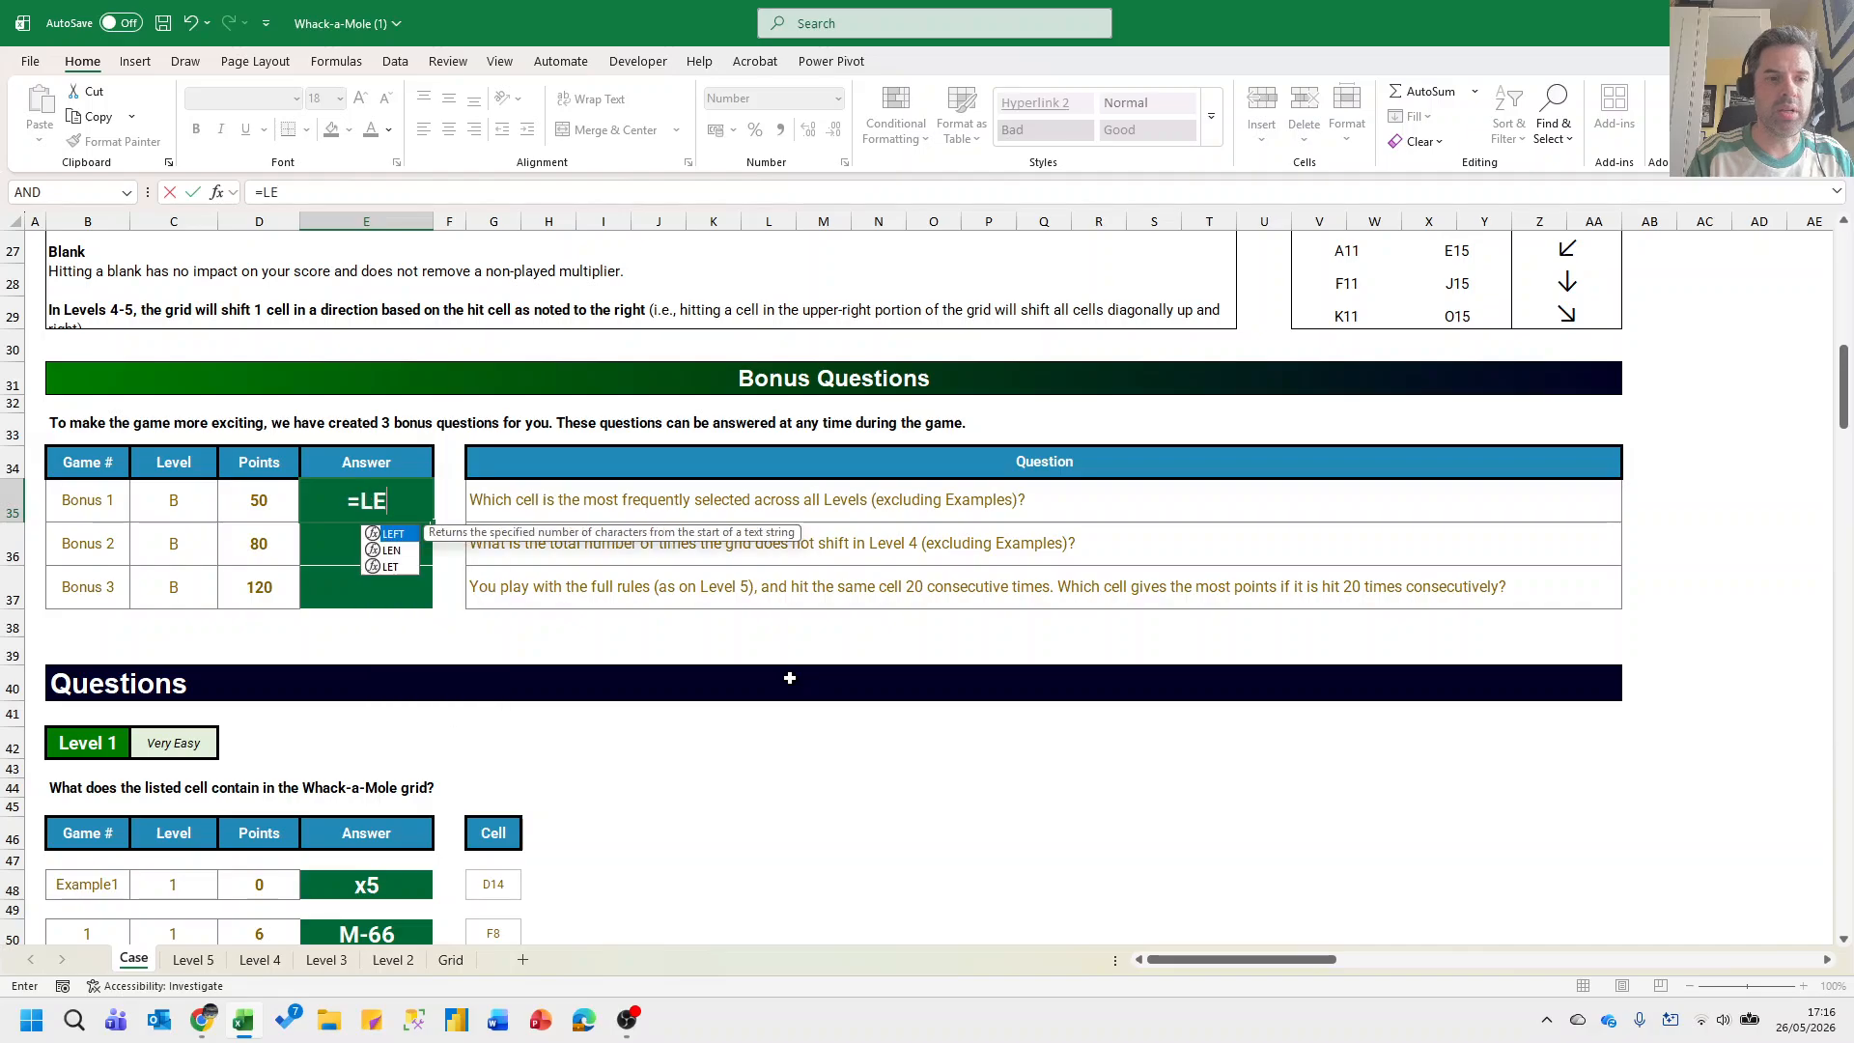
text(T()
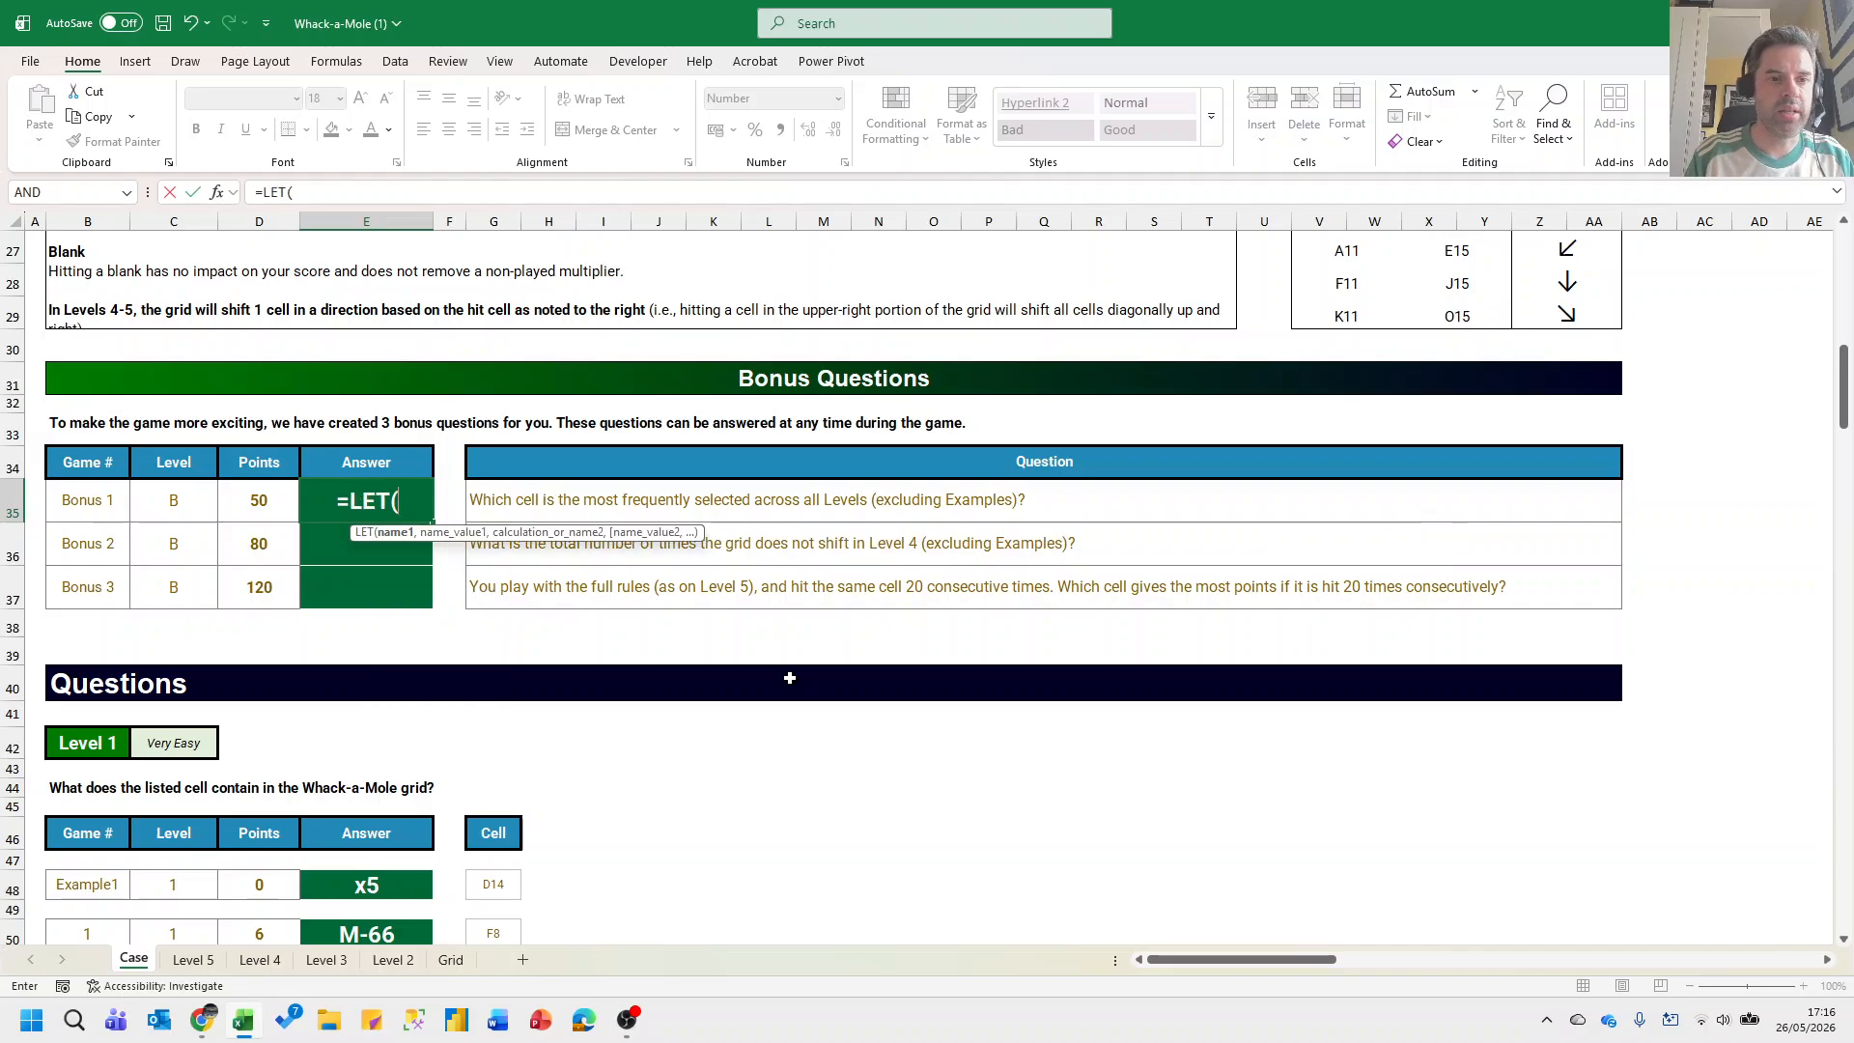
text(a, tocol()
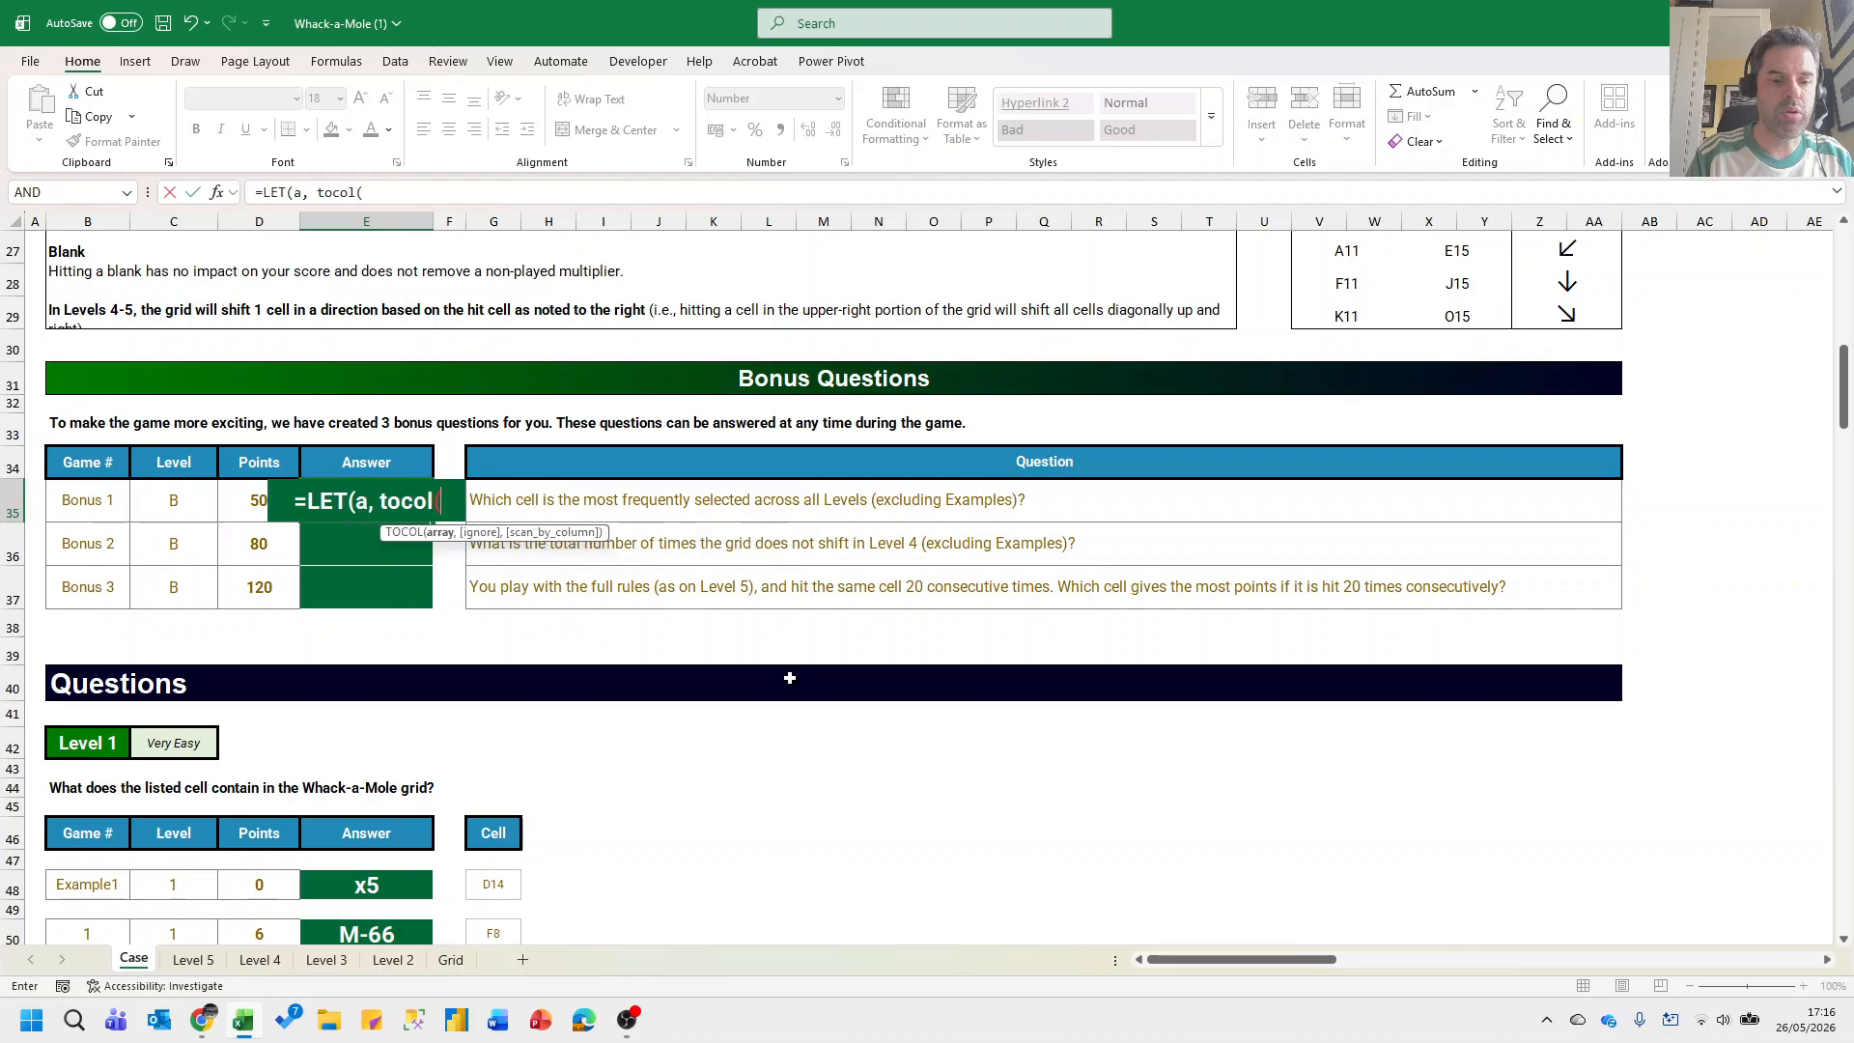
text(vstack()
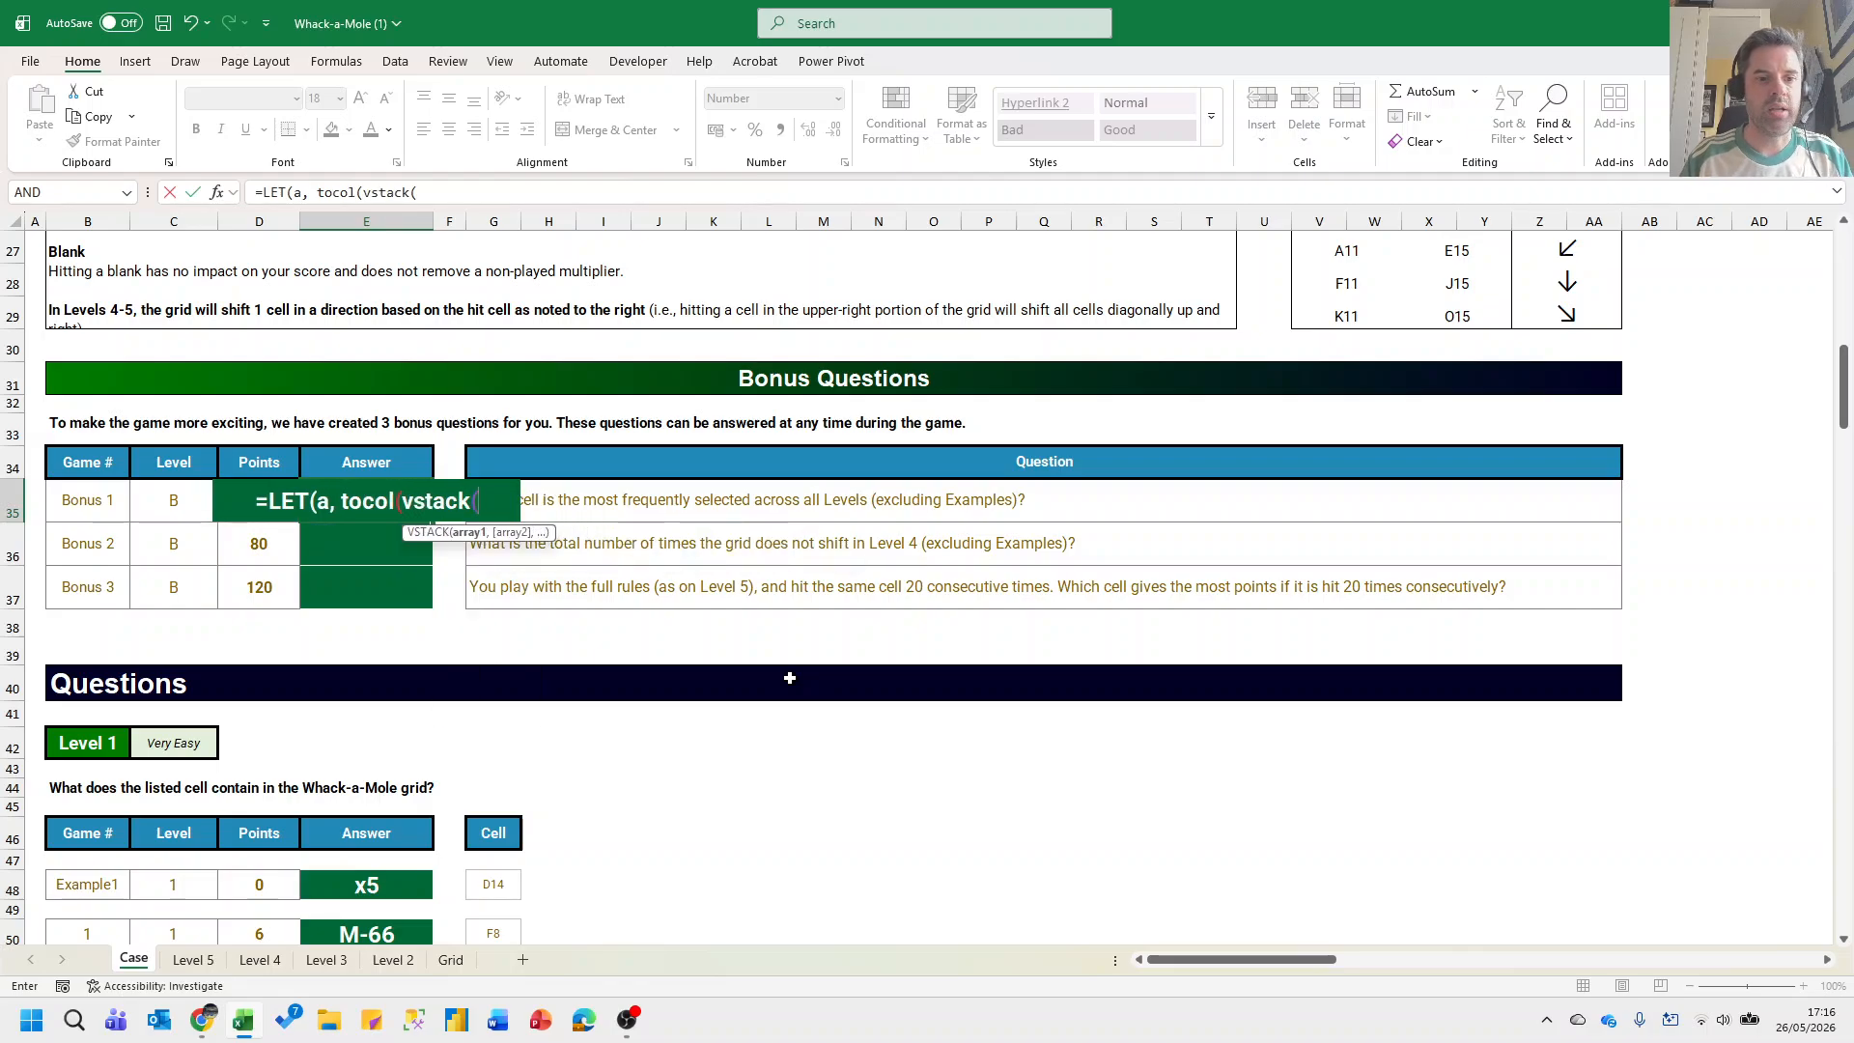
scroll(824, 770, down, 3)
drag(498, 584, 503, 844)
text(,)
scroll(501, 480, down, 9)
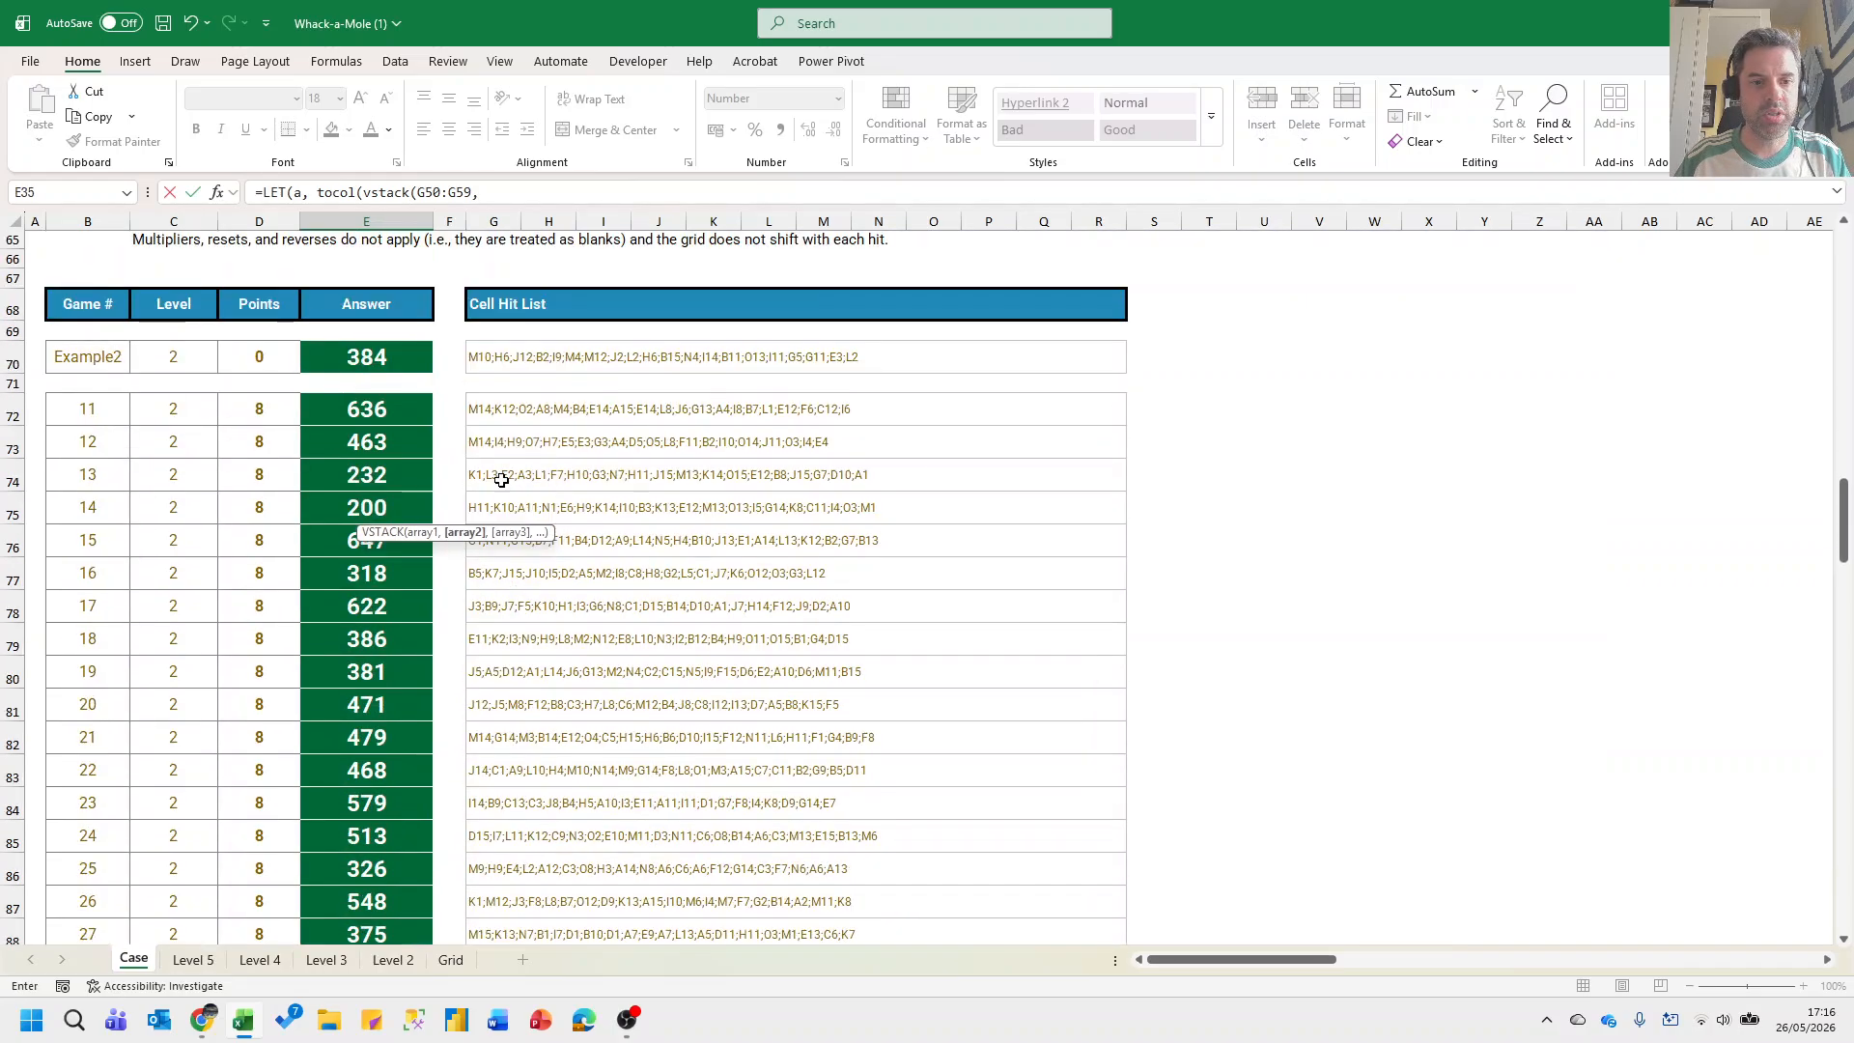
drag(495, 416, 502, 889)
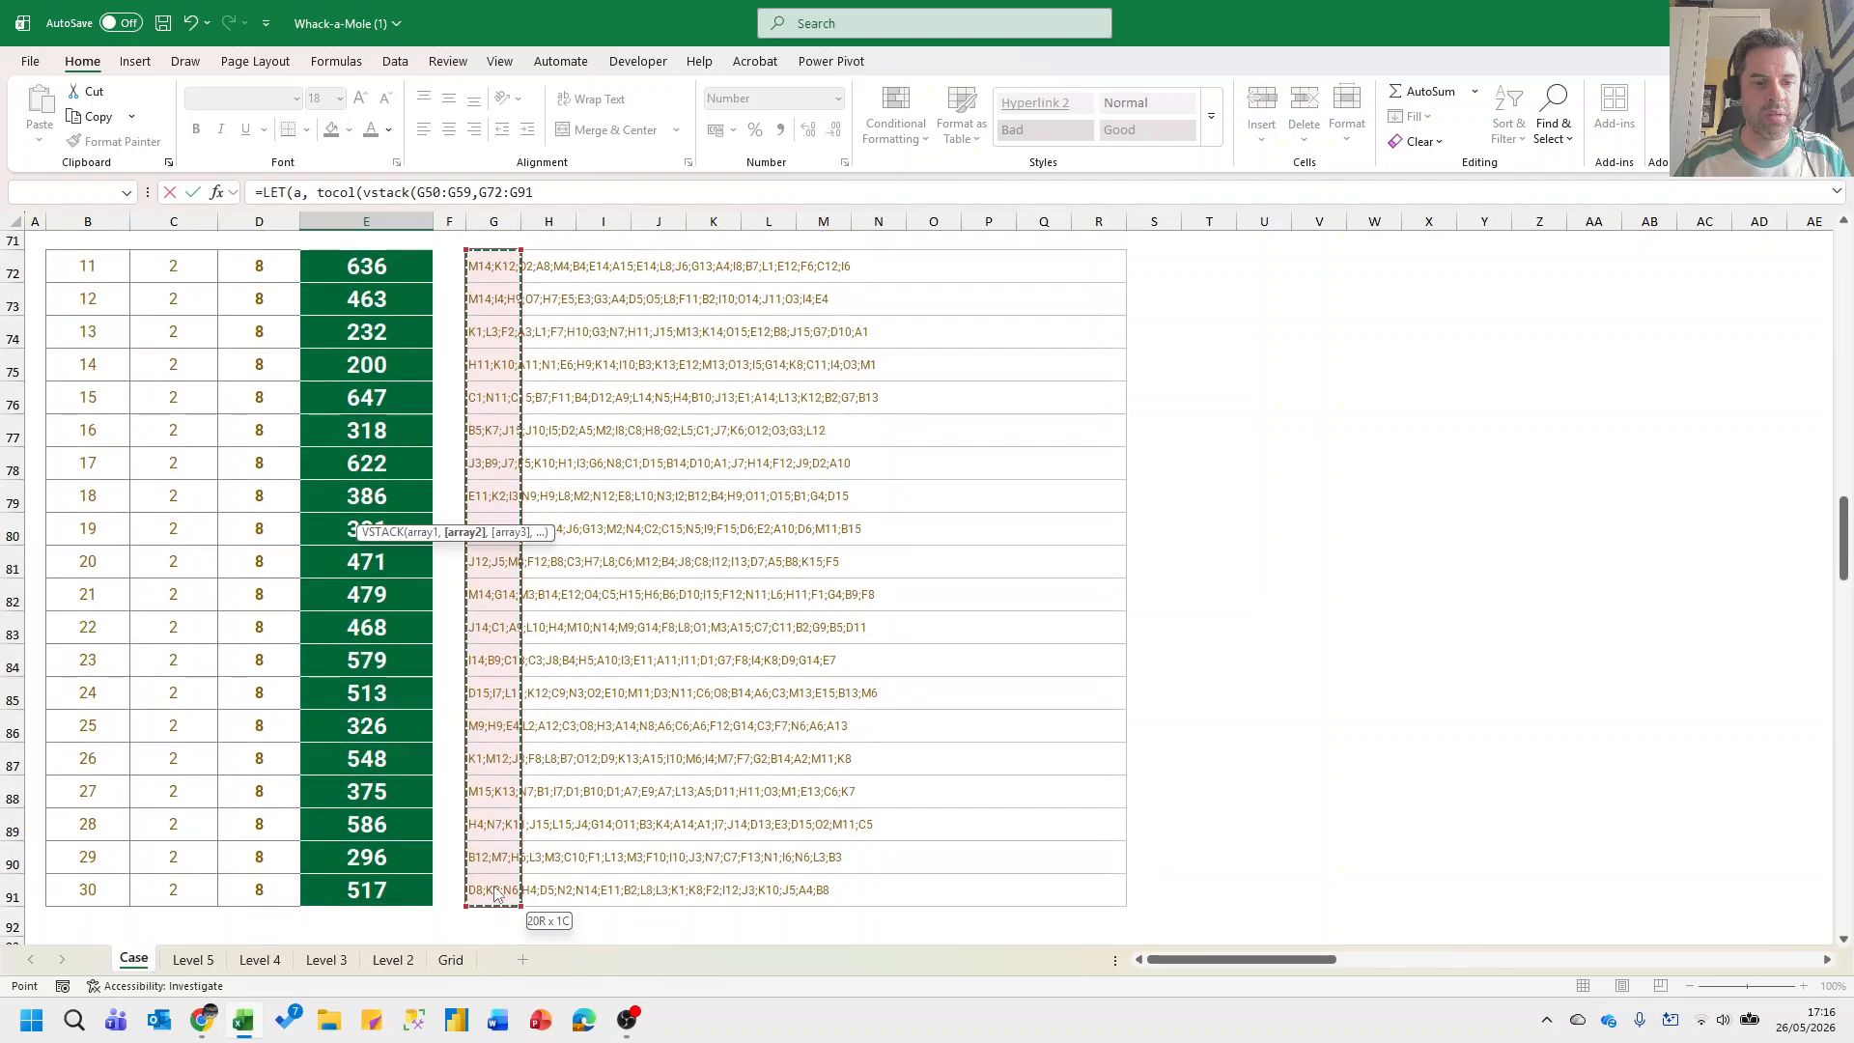
Add the Level 3, 4 and 5 hit lists G103:G122, G134:G153 and G165:G194 to the VSTACK and close variable a.
text(,)
scroll(538, 821, down, 11)
scroll(493, 376, up, 2)
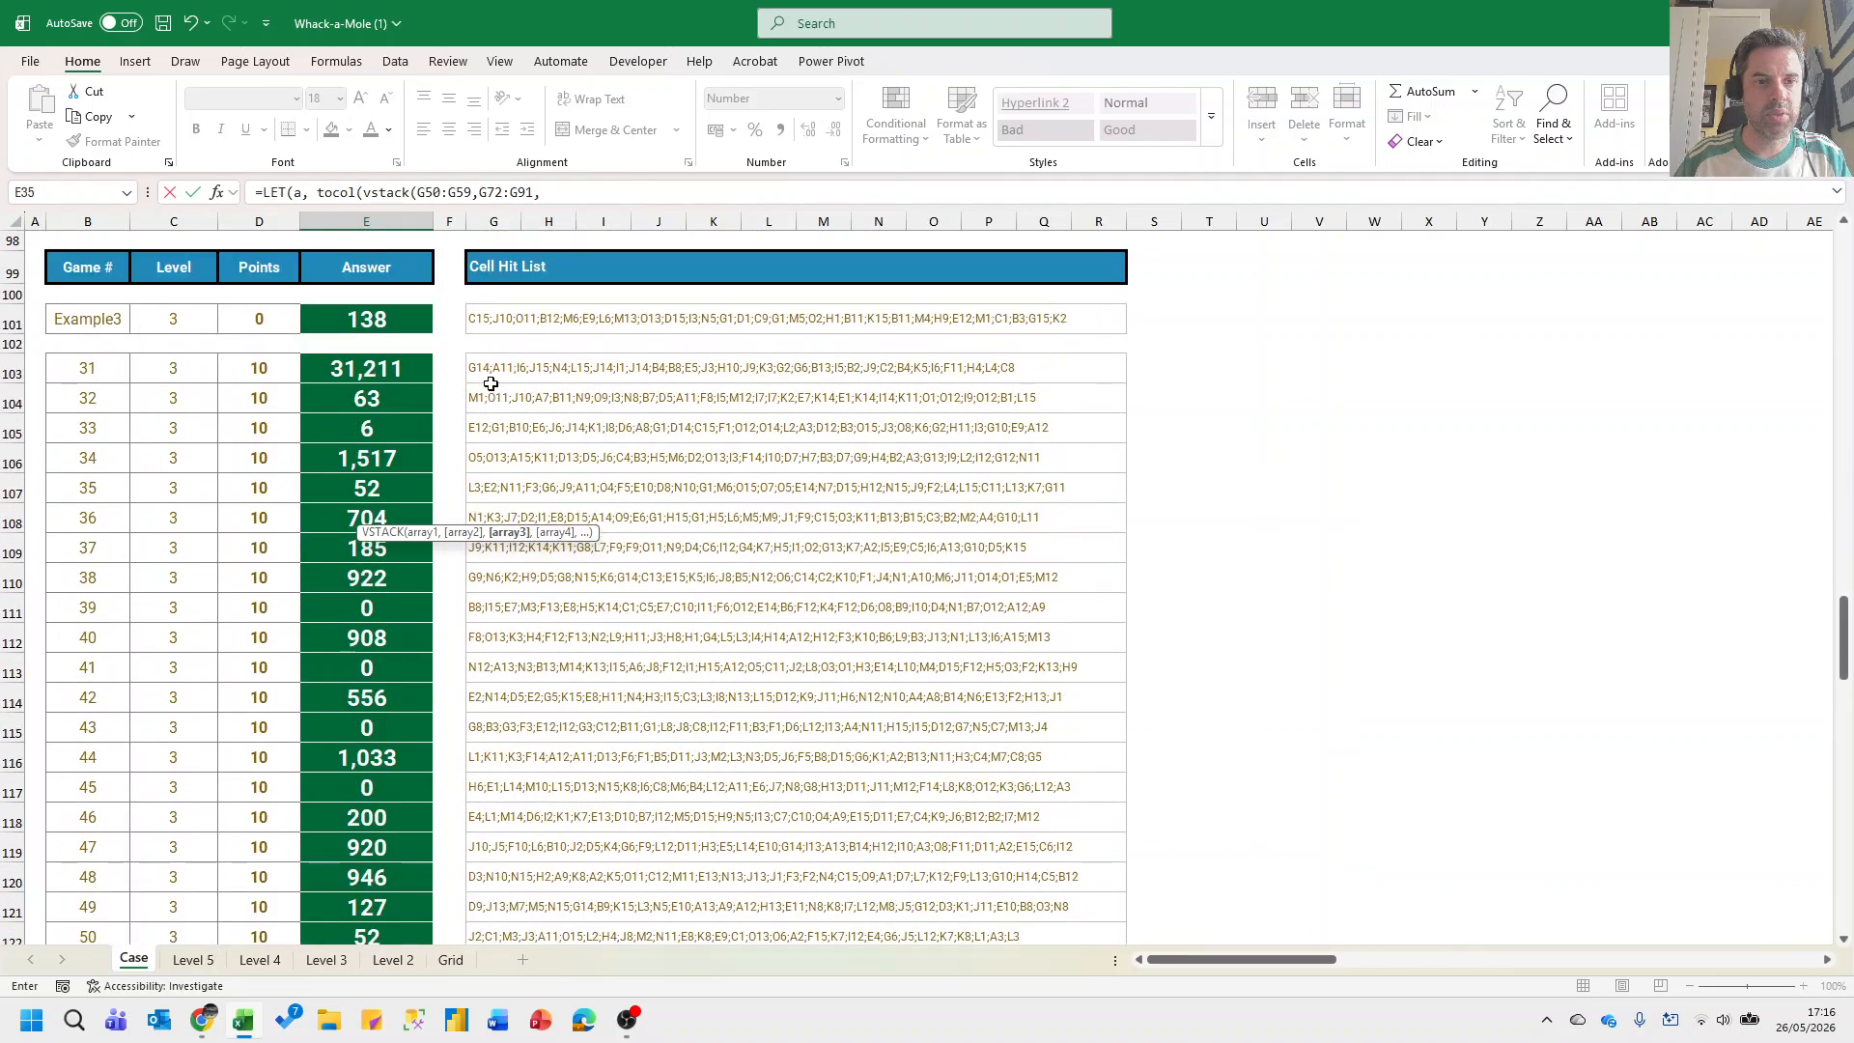
drag(499, 370, 503, 888)
text(,)
scroll(532, 803, down, 2)
scroll(532, 803, down, 8)
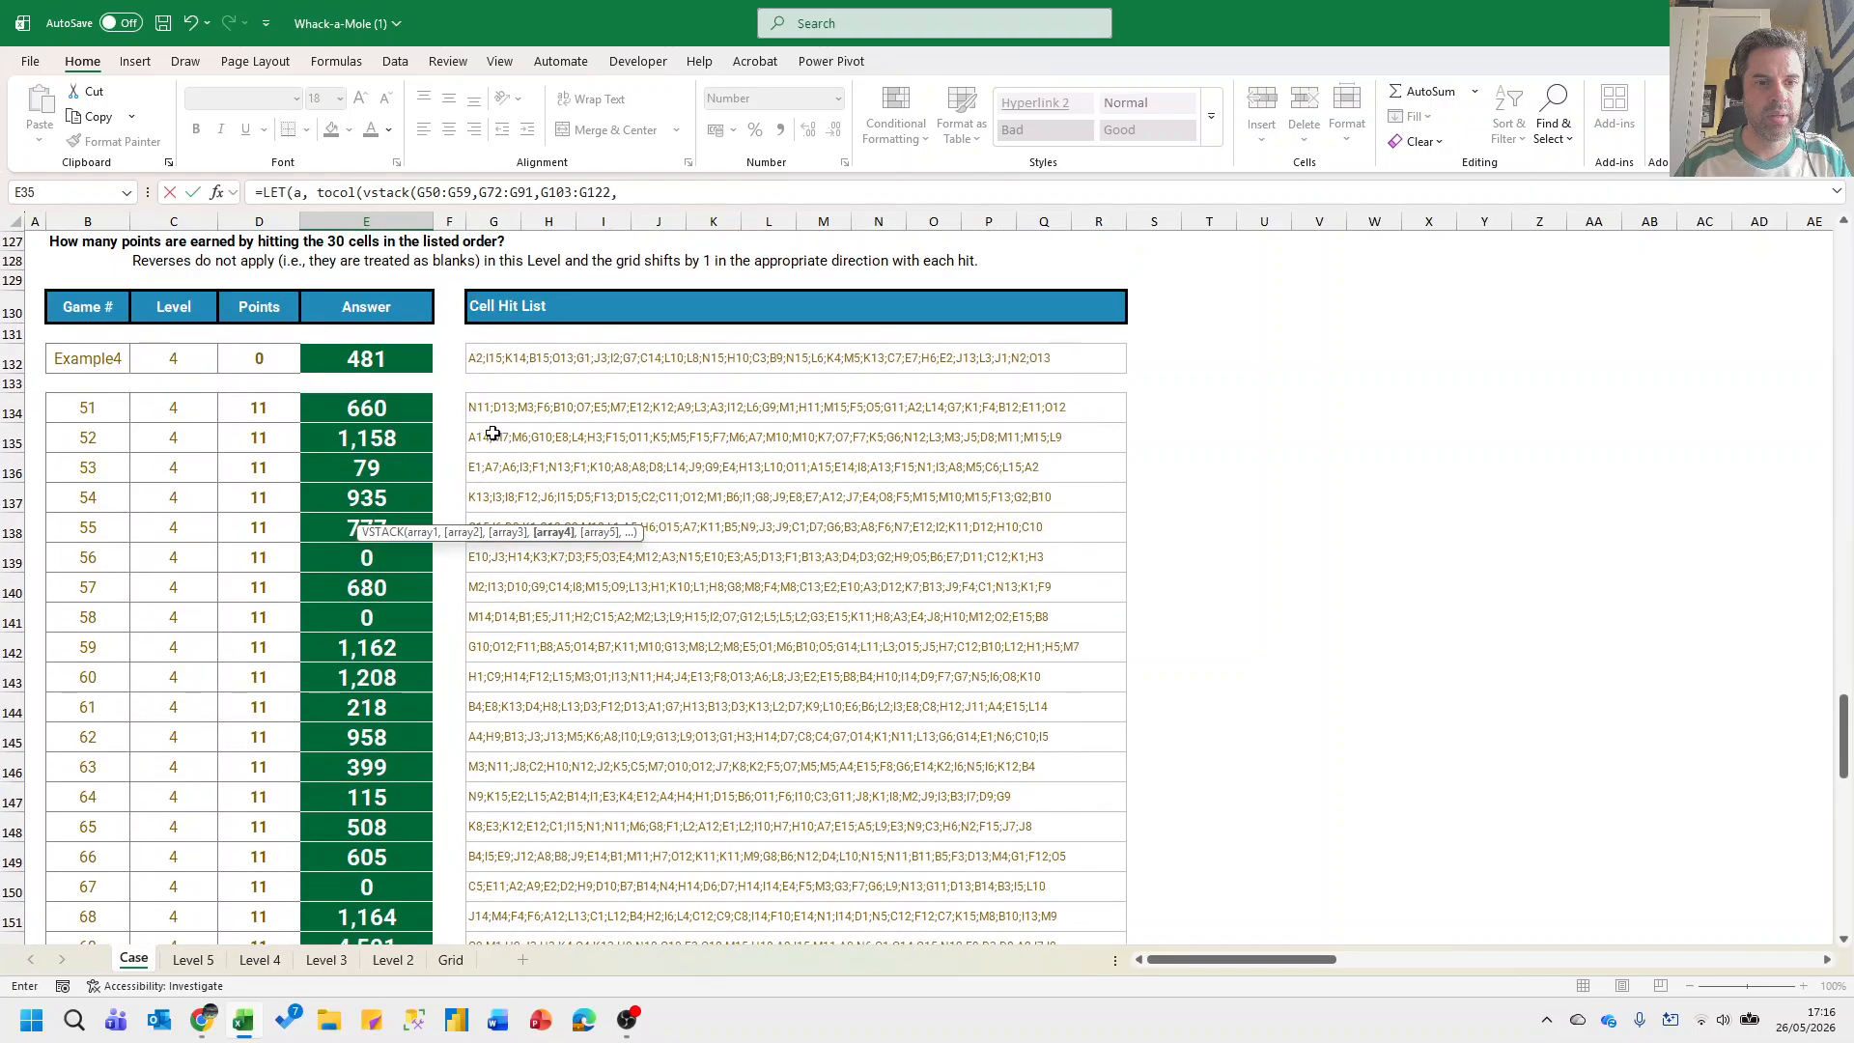
drag(479, 796, 487, 880)
text(,)
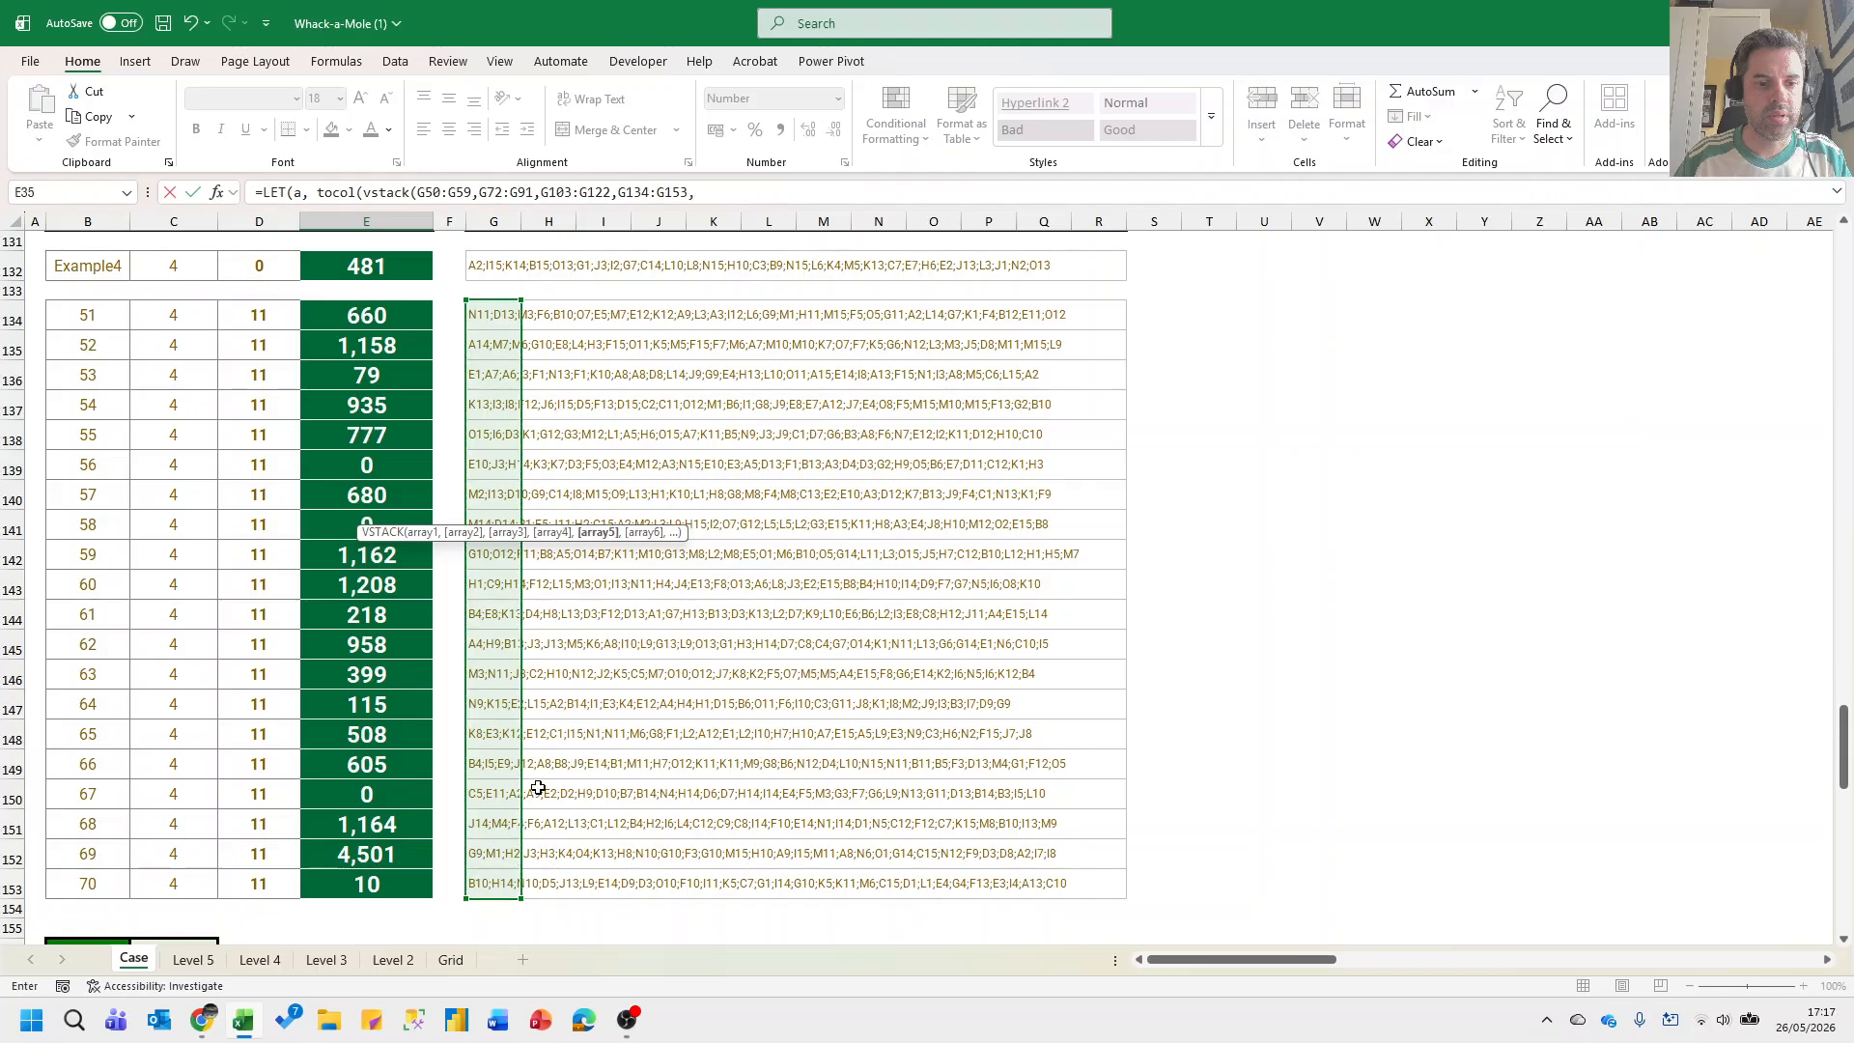
scroll(526, 708, down, 9)
drag(490, 968, 495, 982)
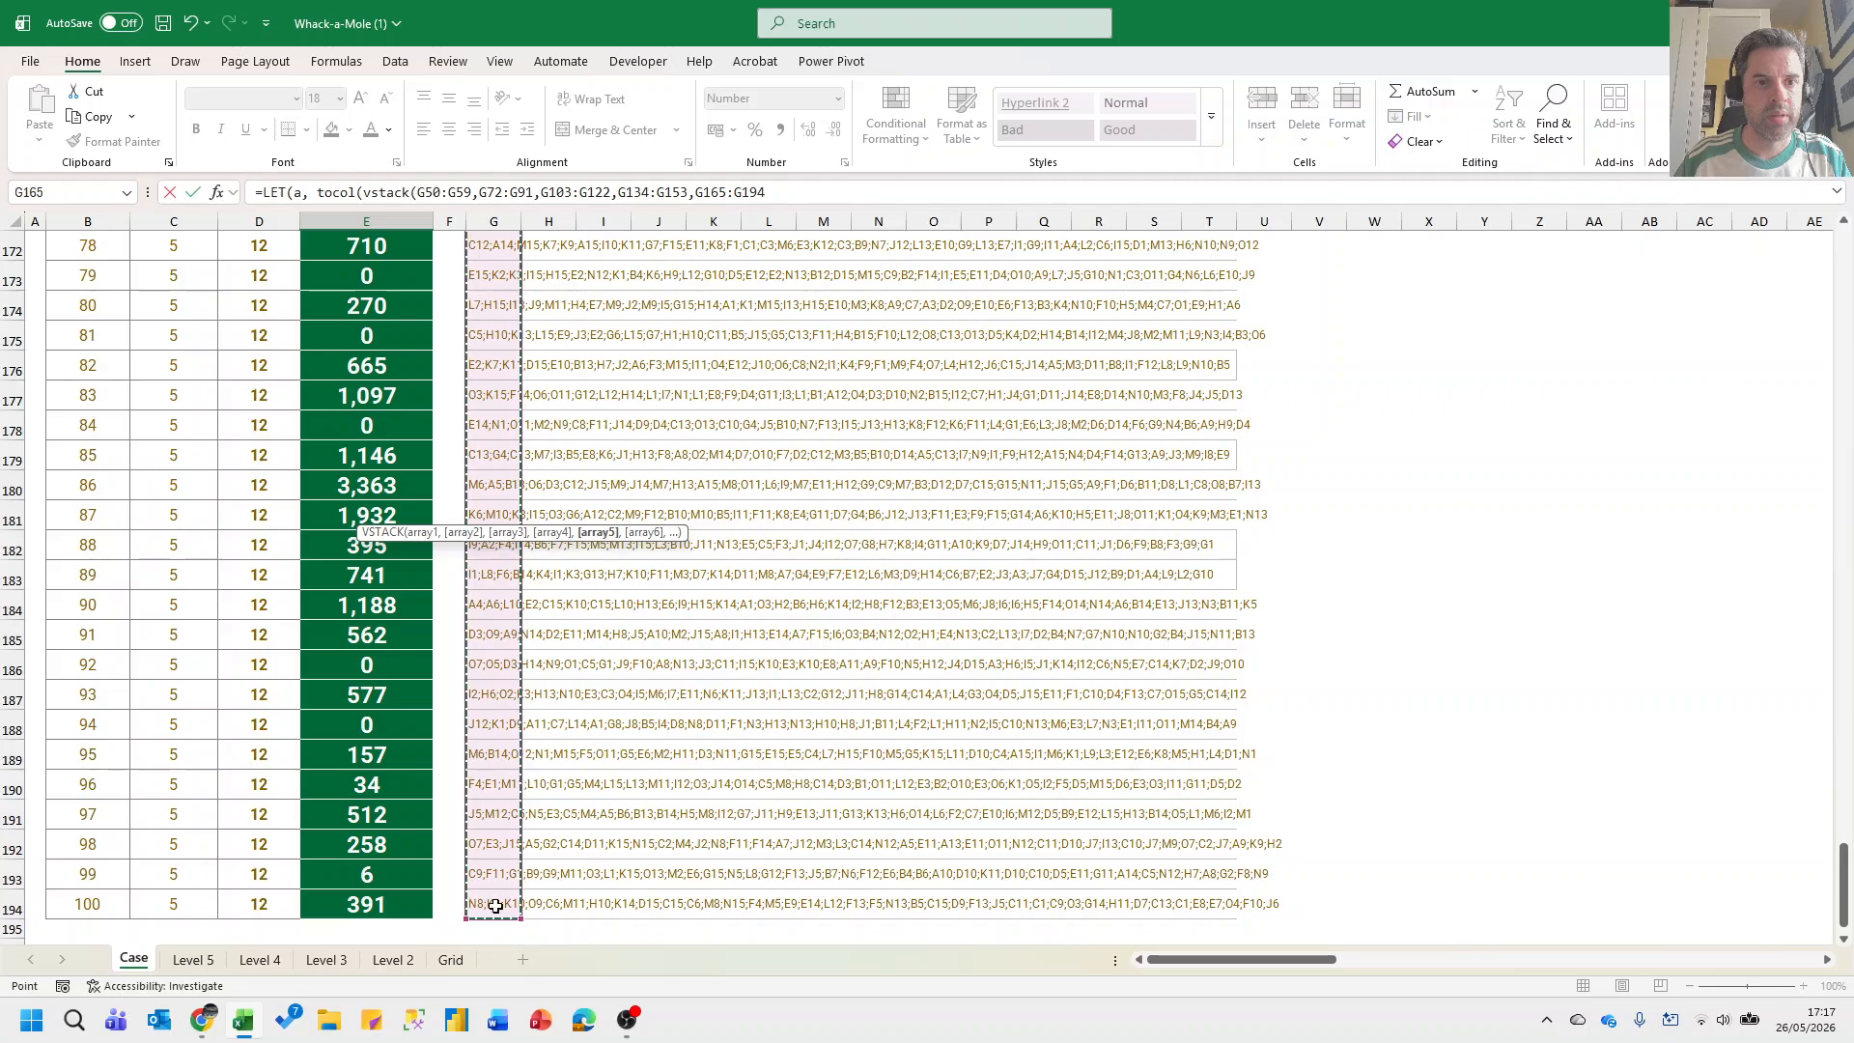
text()))
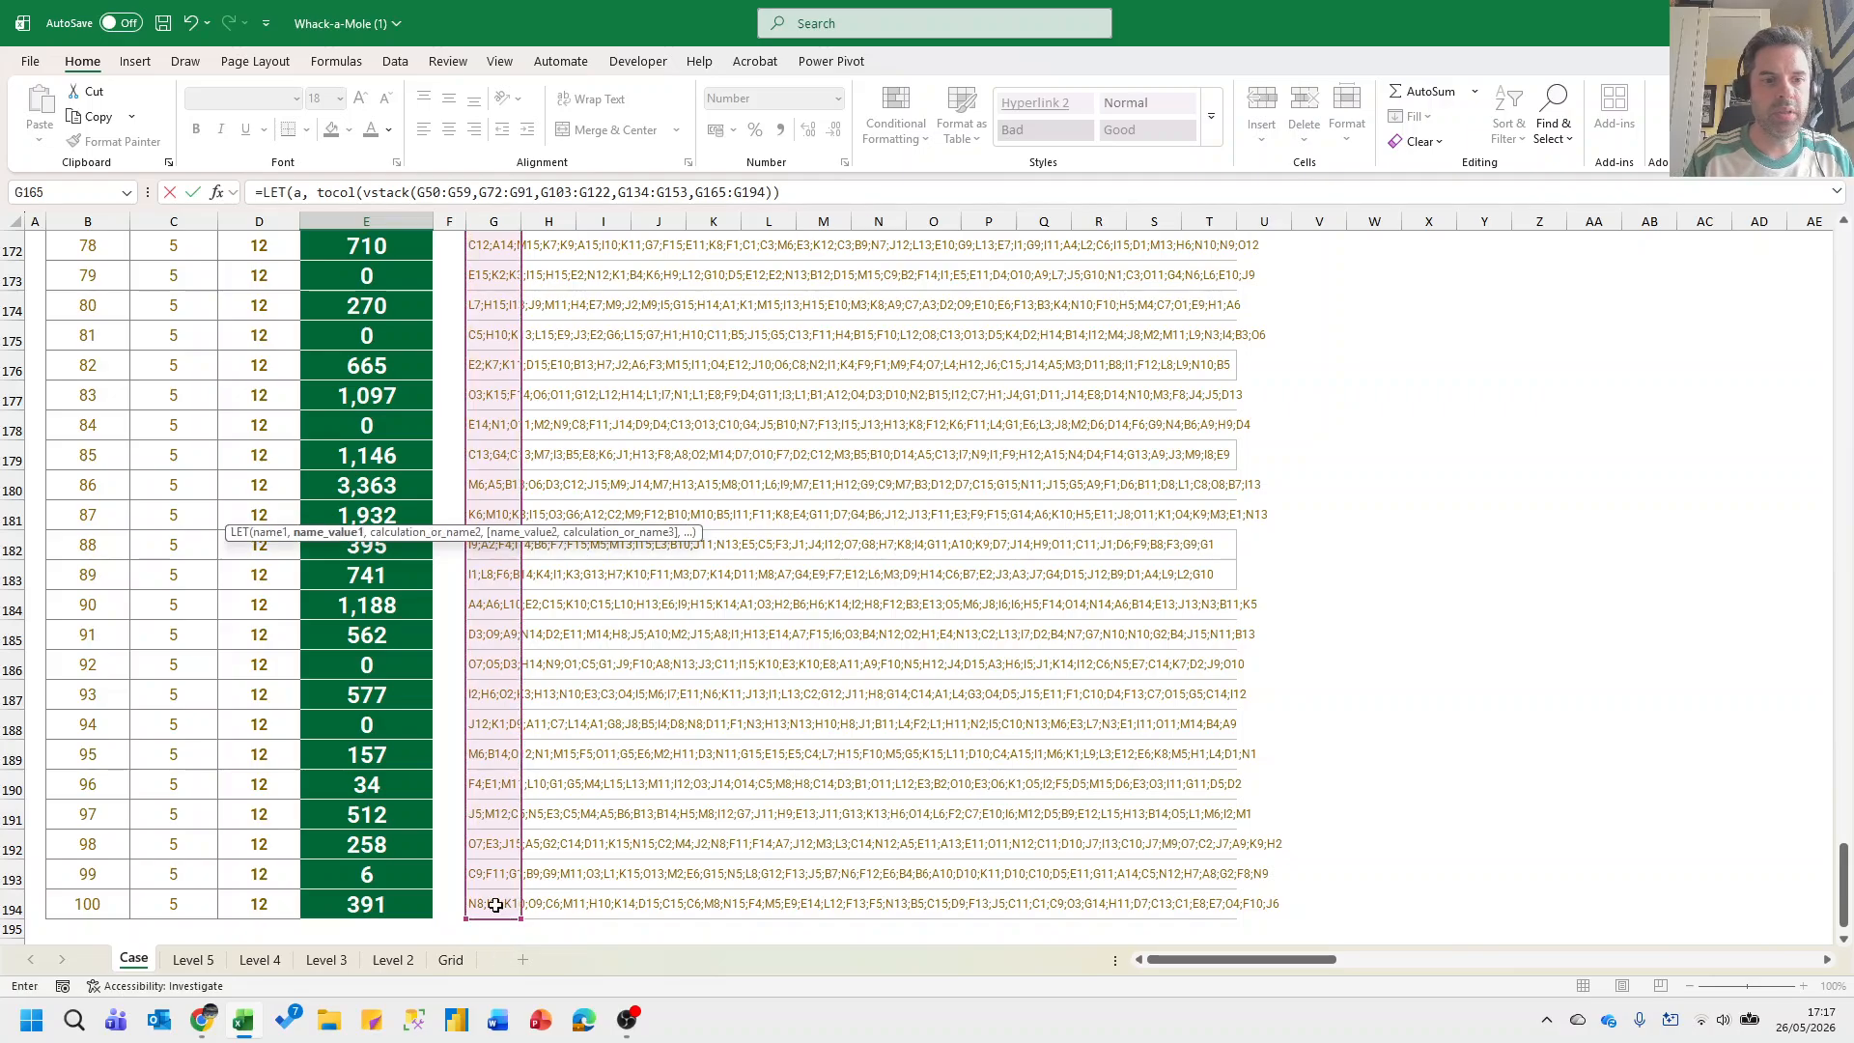
text(,)
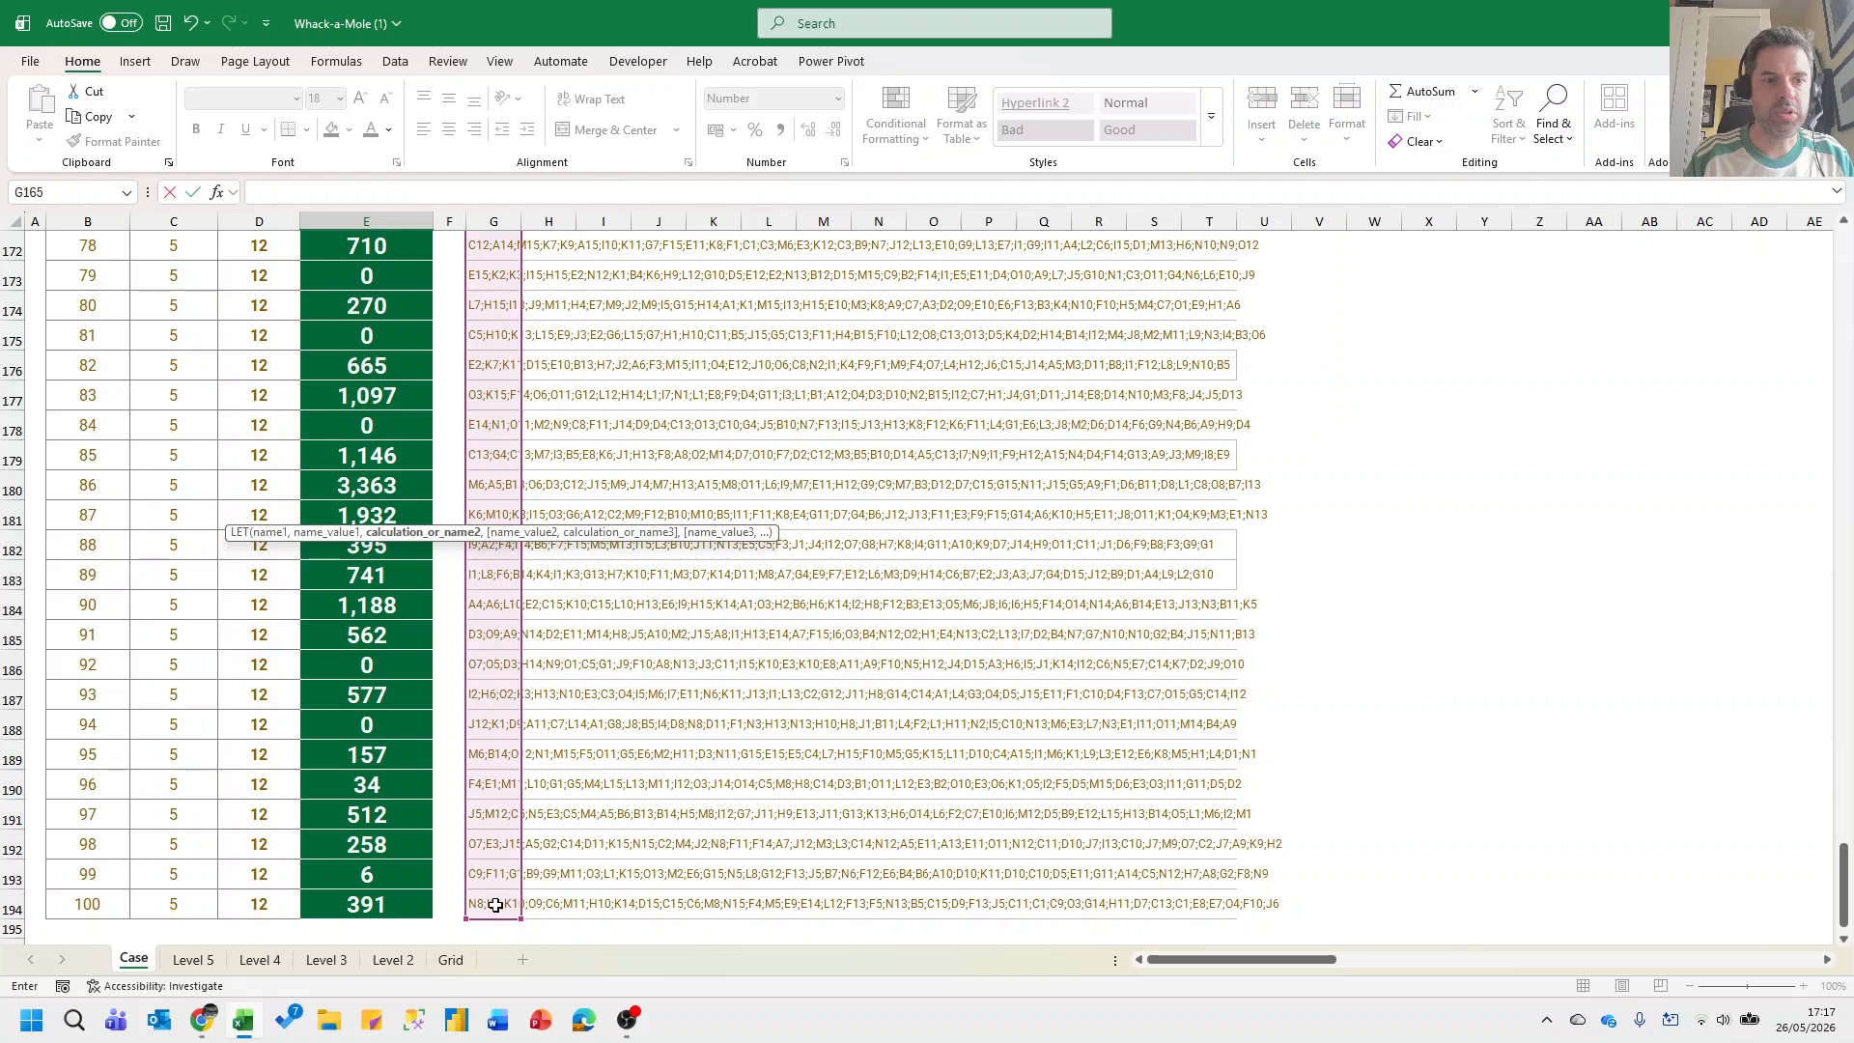
Expand the formula bar and define b on a new line as TEXTJOIN(";",,a).
key(ctrl+shift+u)
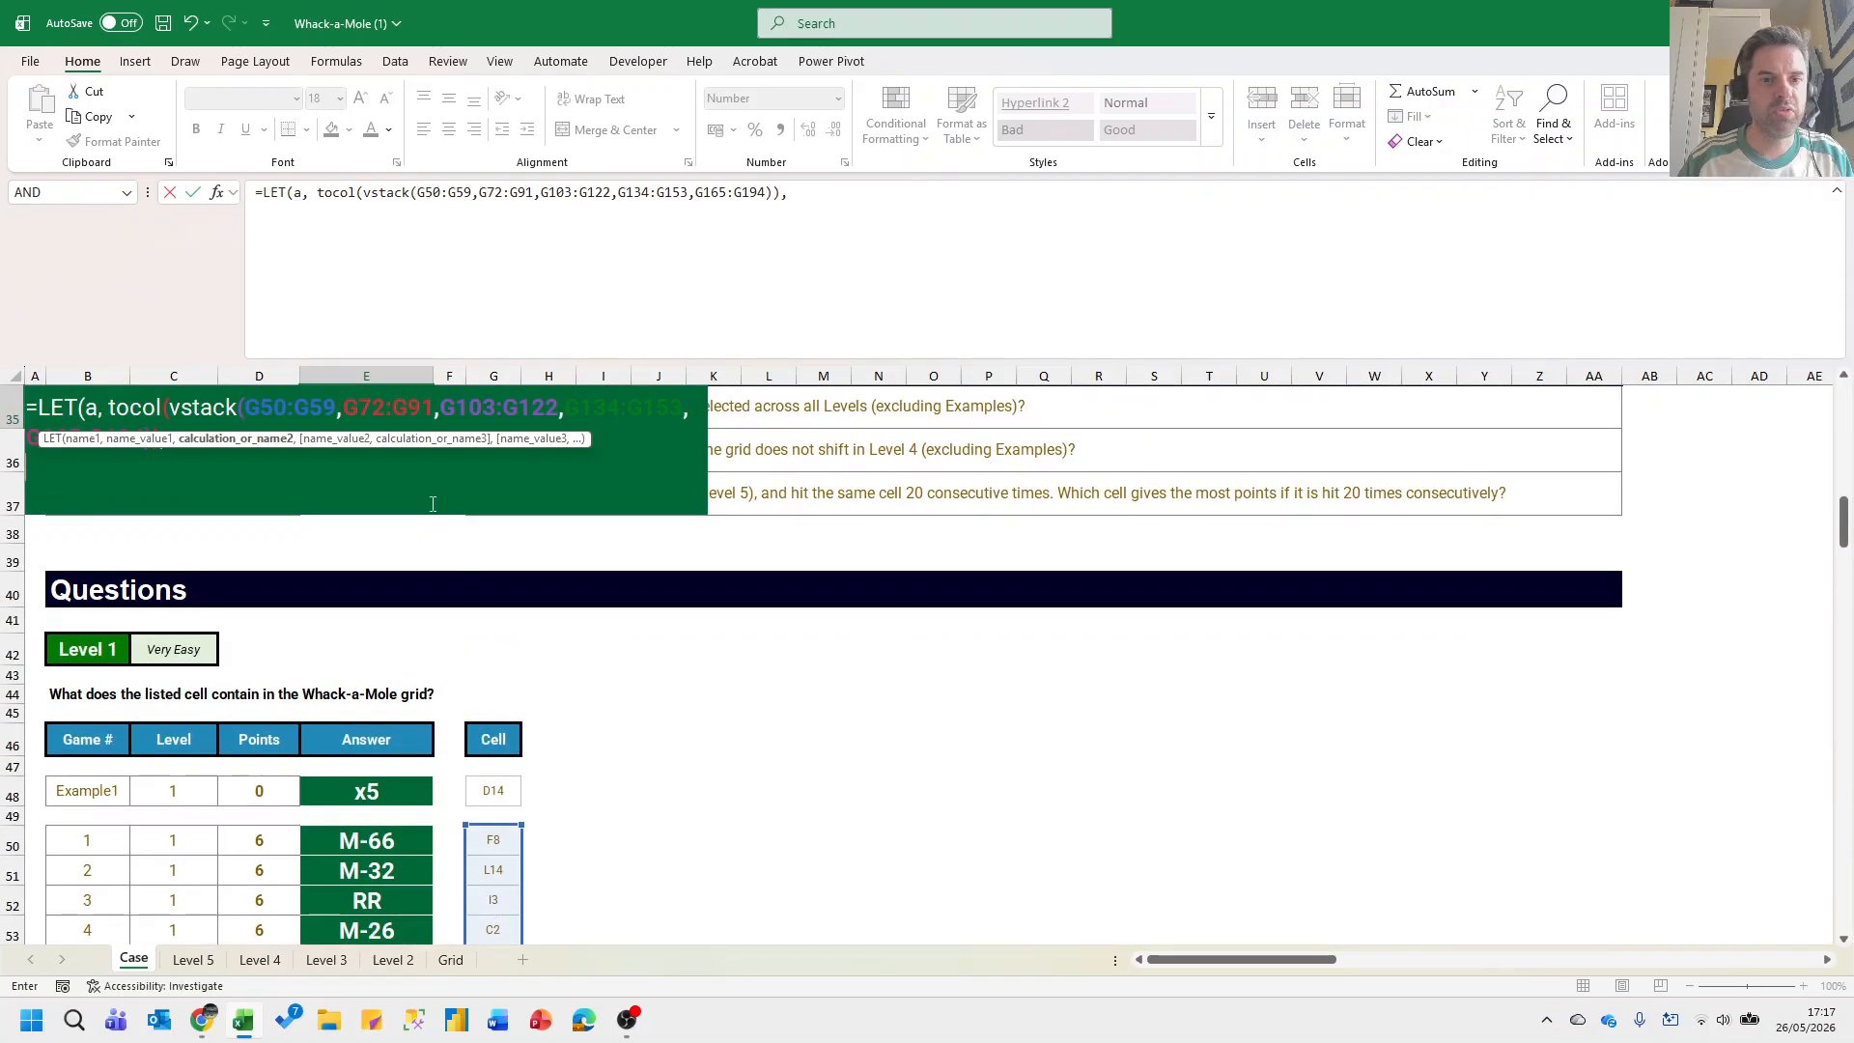
click(327, 239)
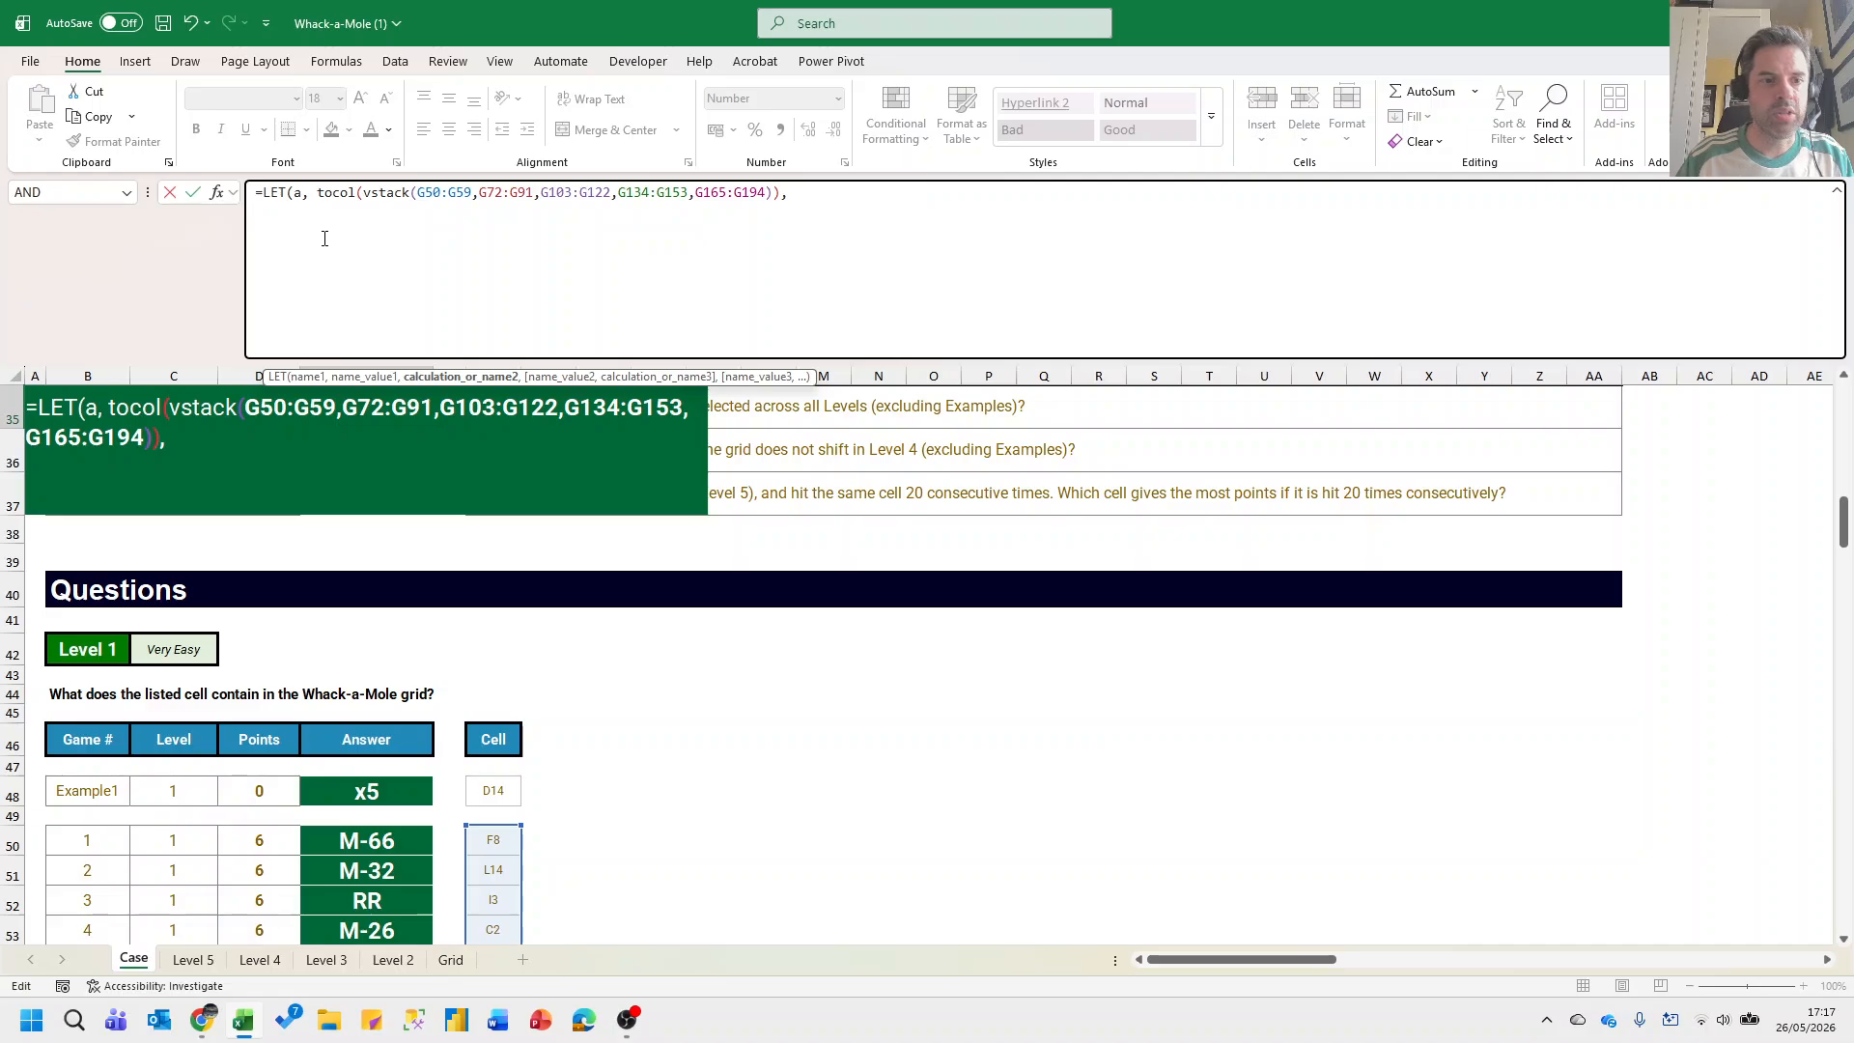
text(textjoin(a)
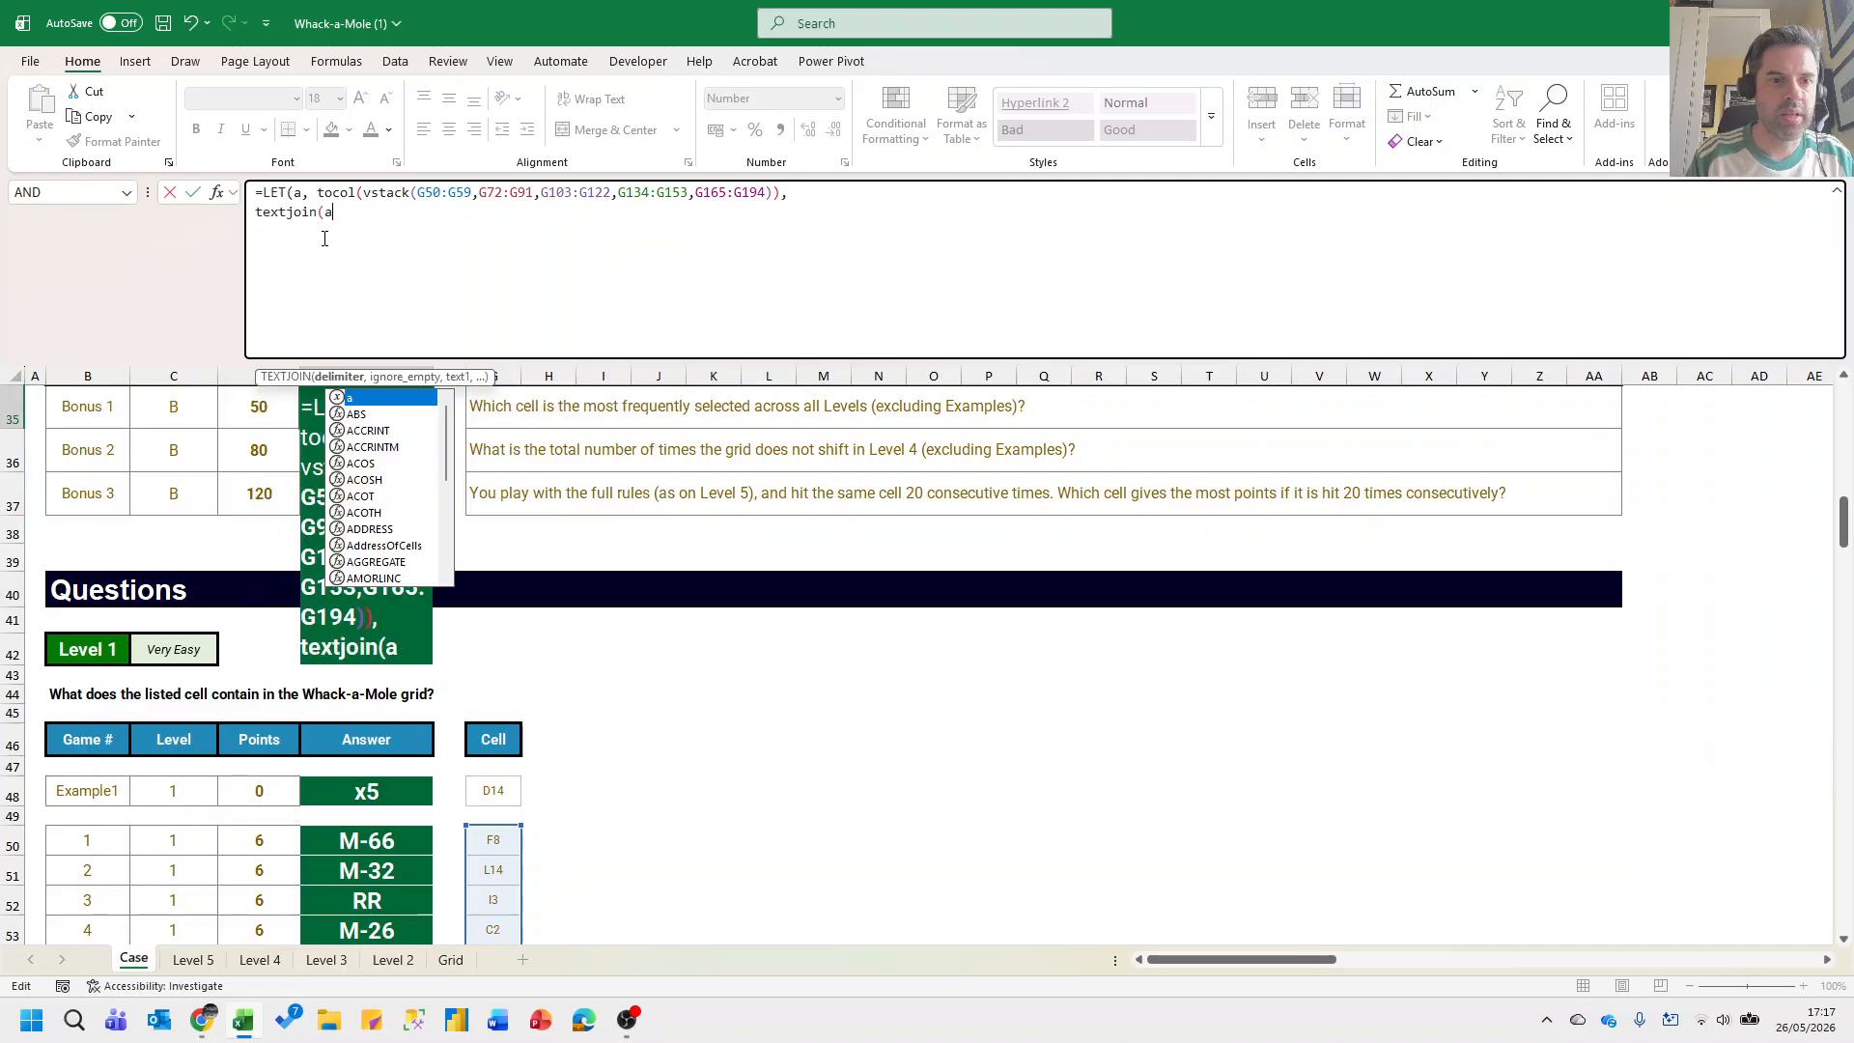
key(BackSpace)
text(";)
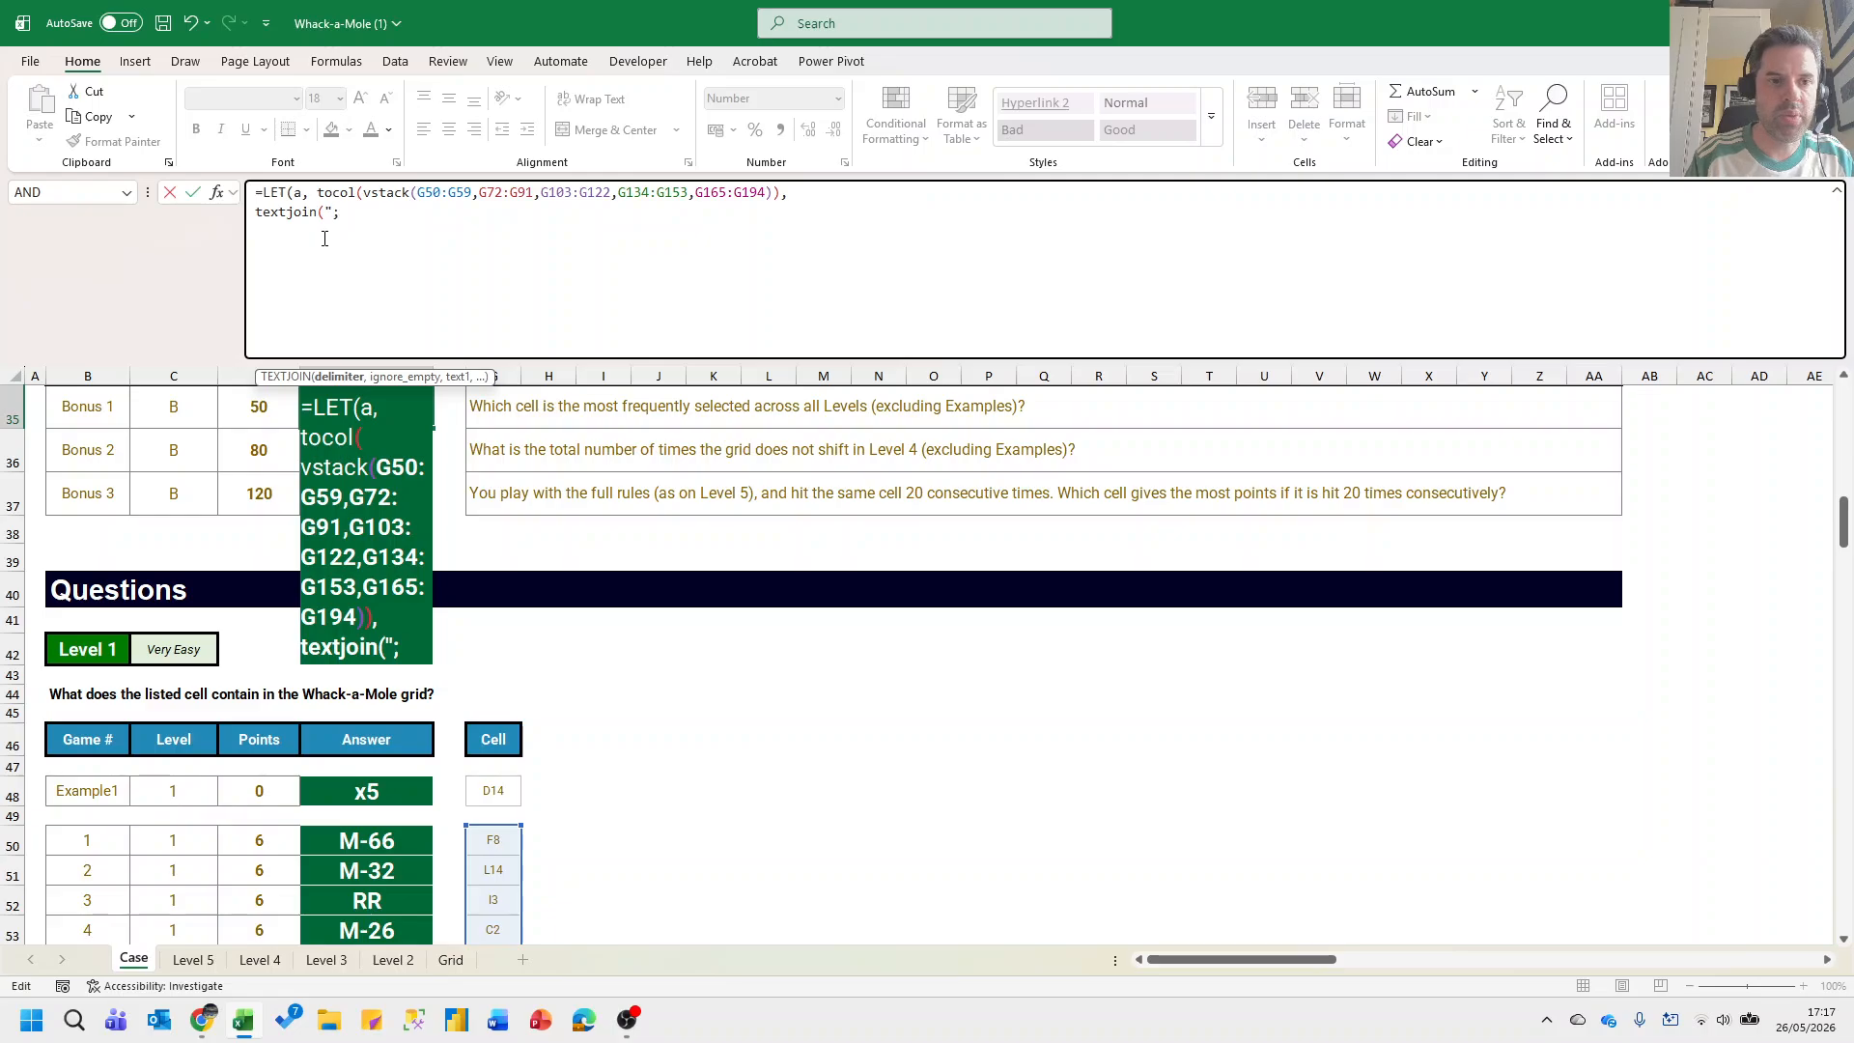
text(",,a))
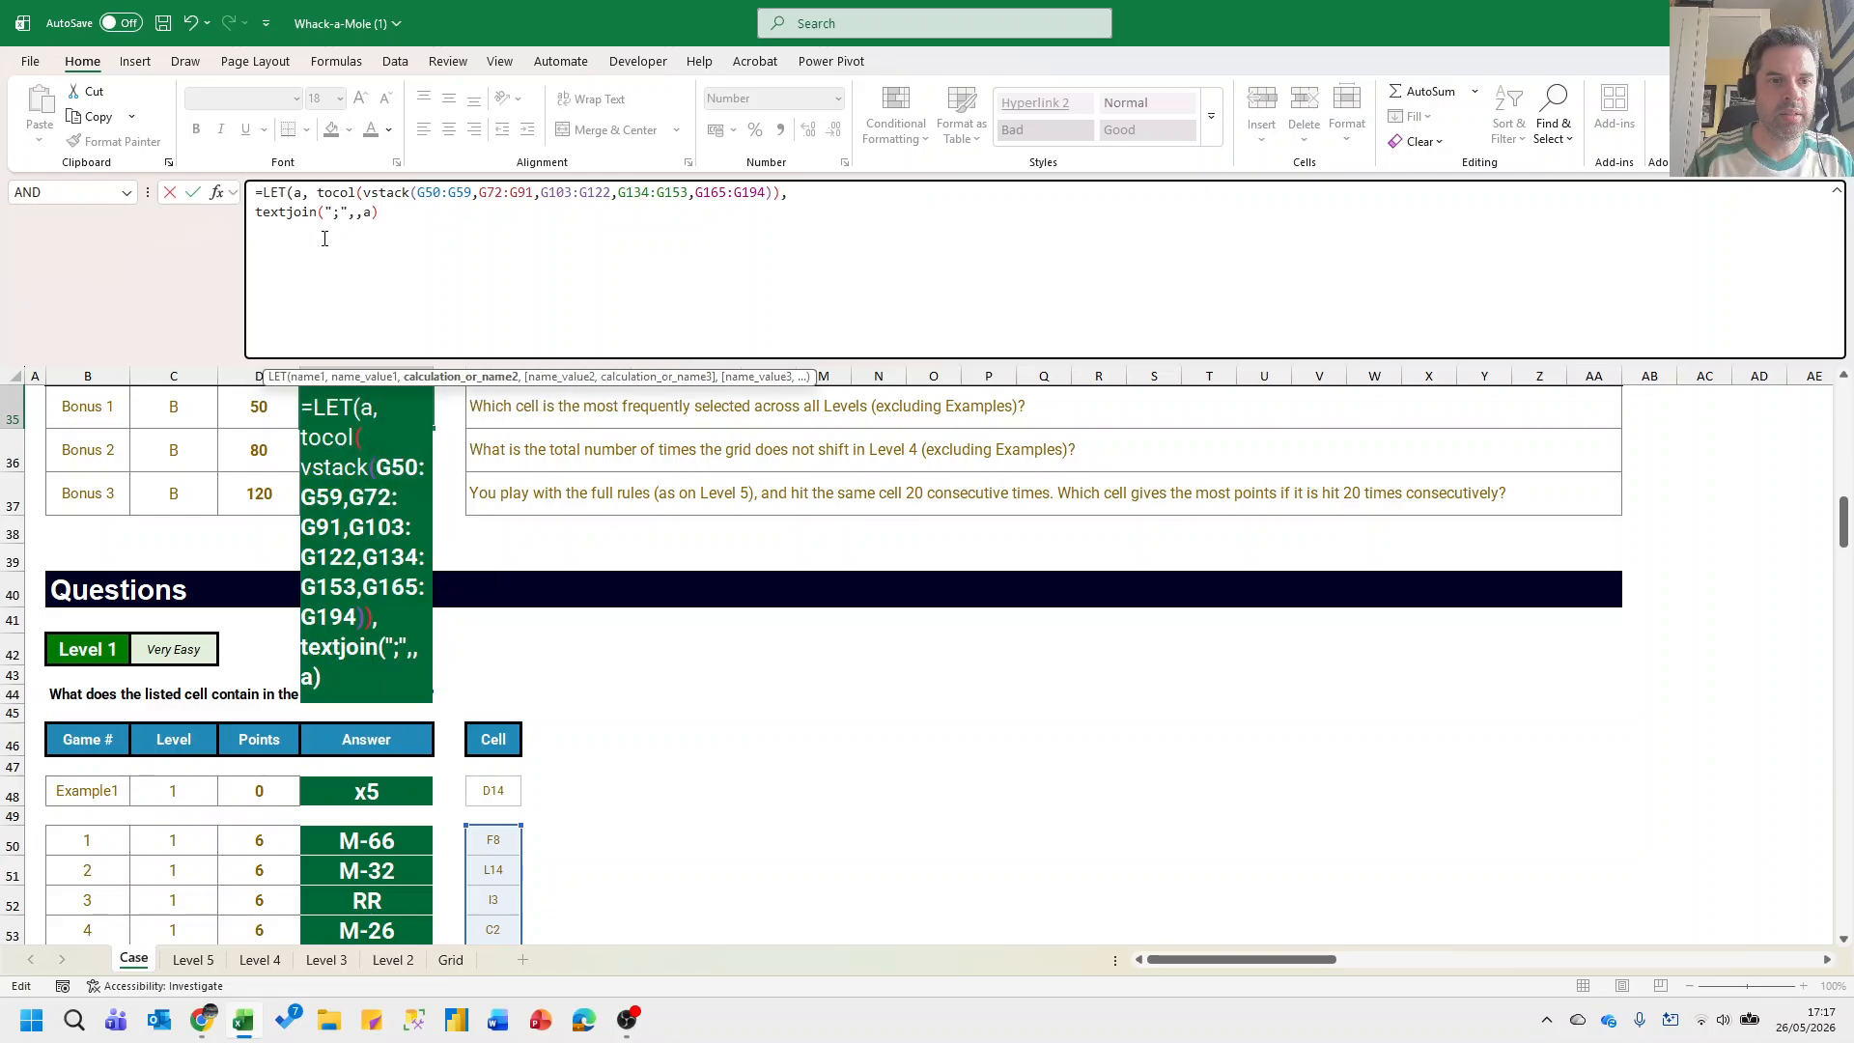
text(,)
click(256, 221)
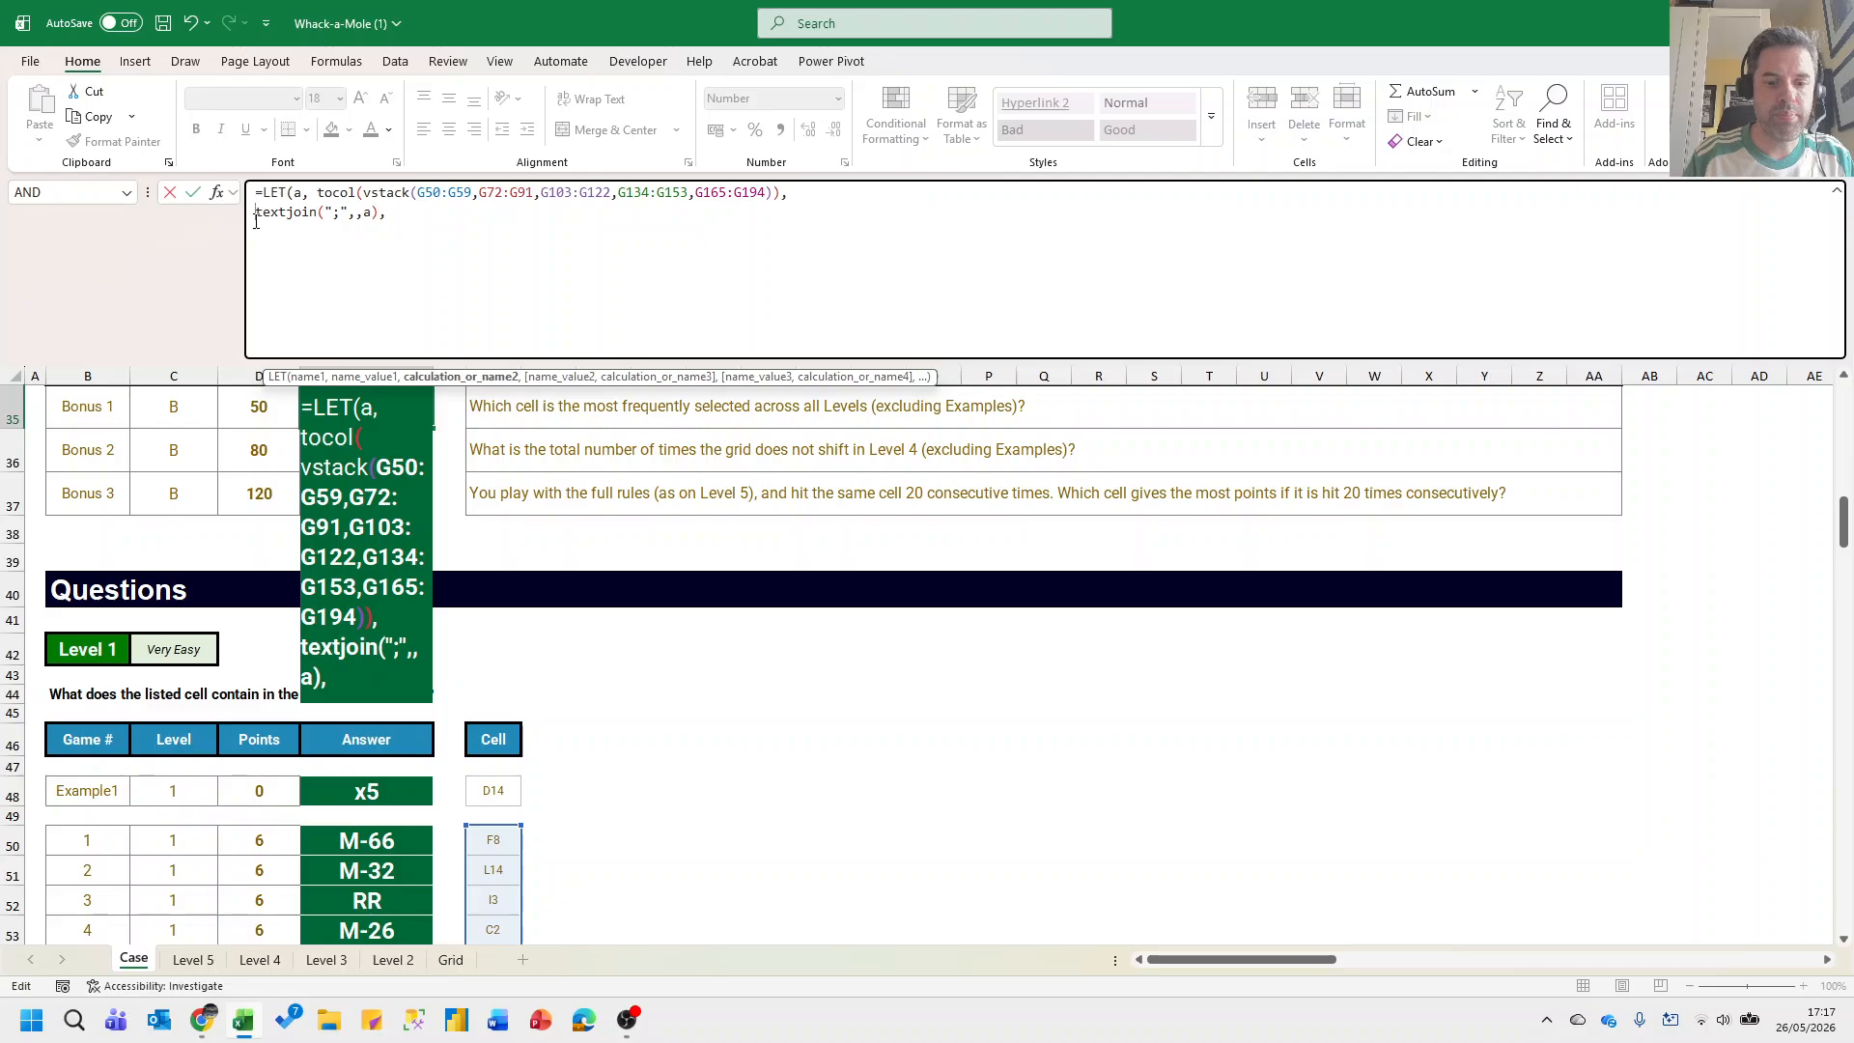
text(b,)
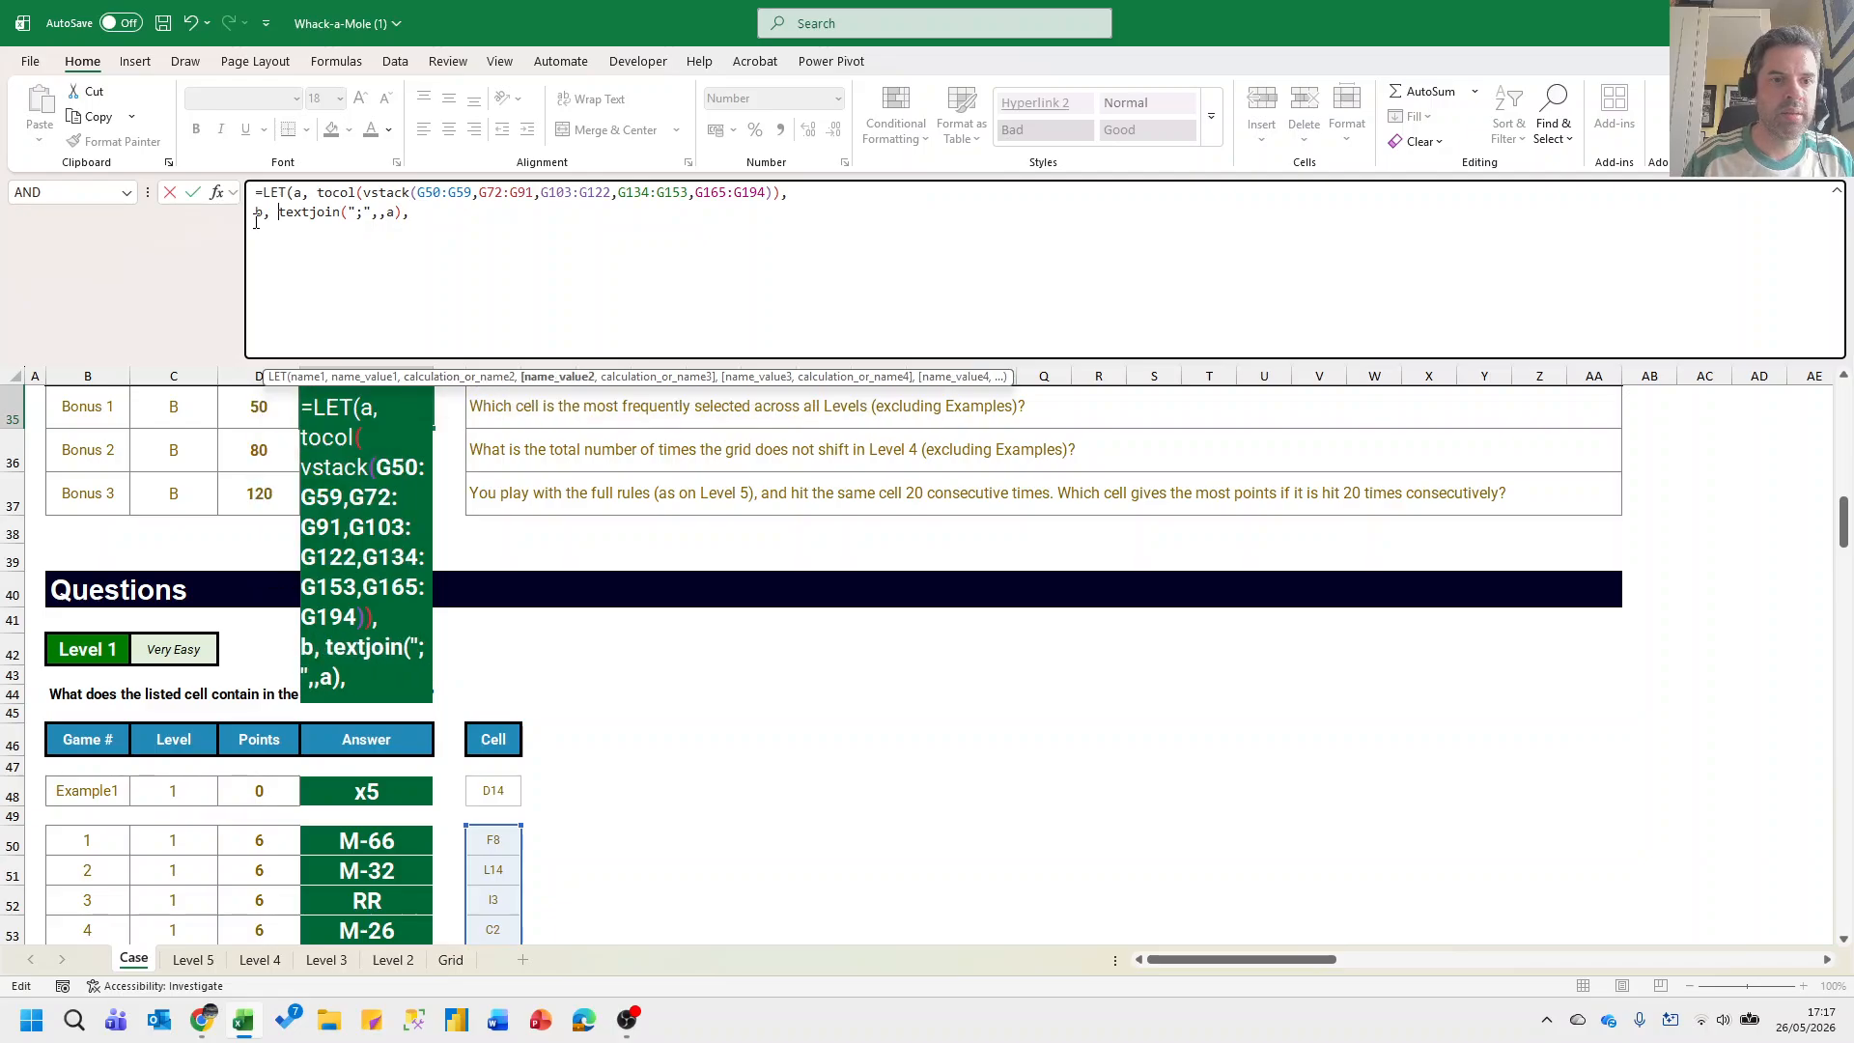
click(443, 221)
Define c on its own line as TEXTSPLIT(b,,";") to split the joined text into rows.
key(alt+Return)
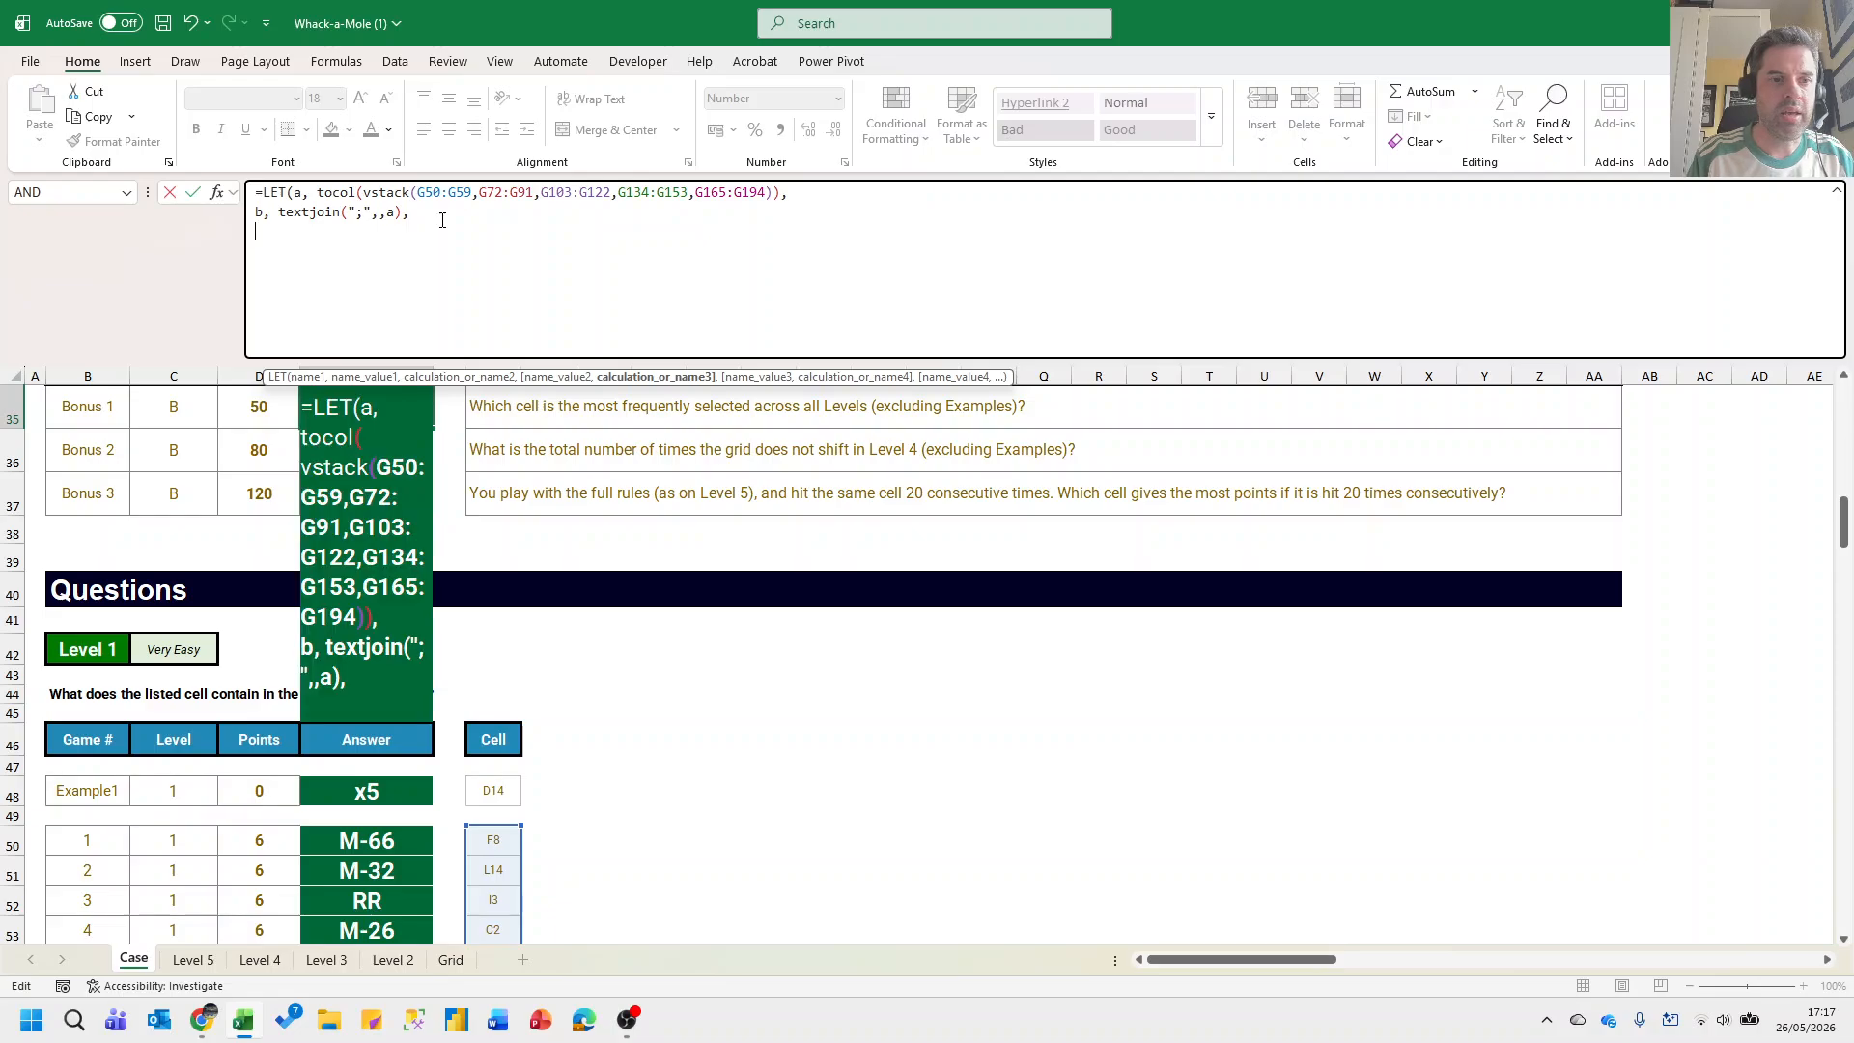
text(c,)
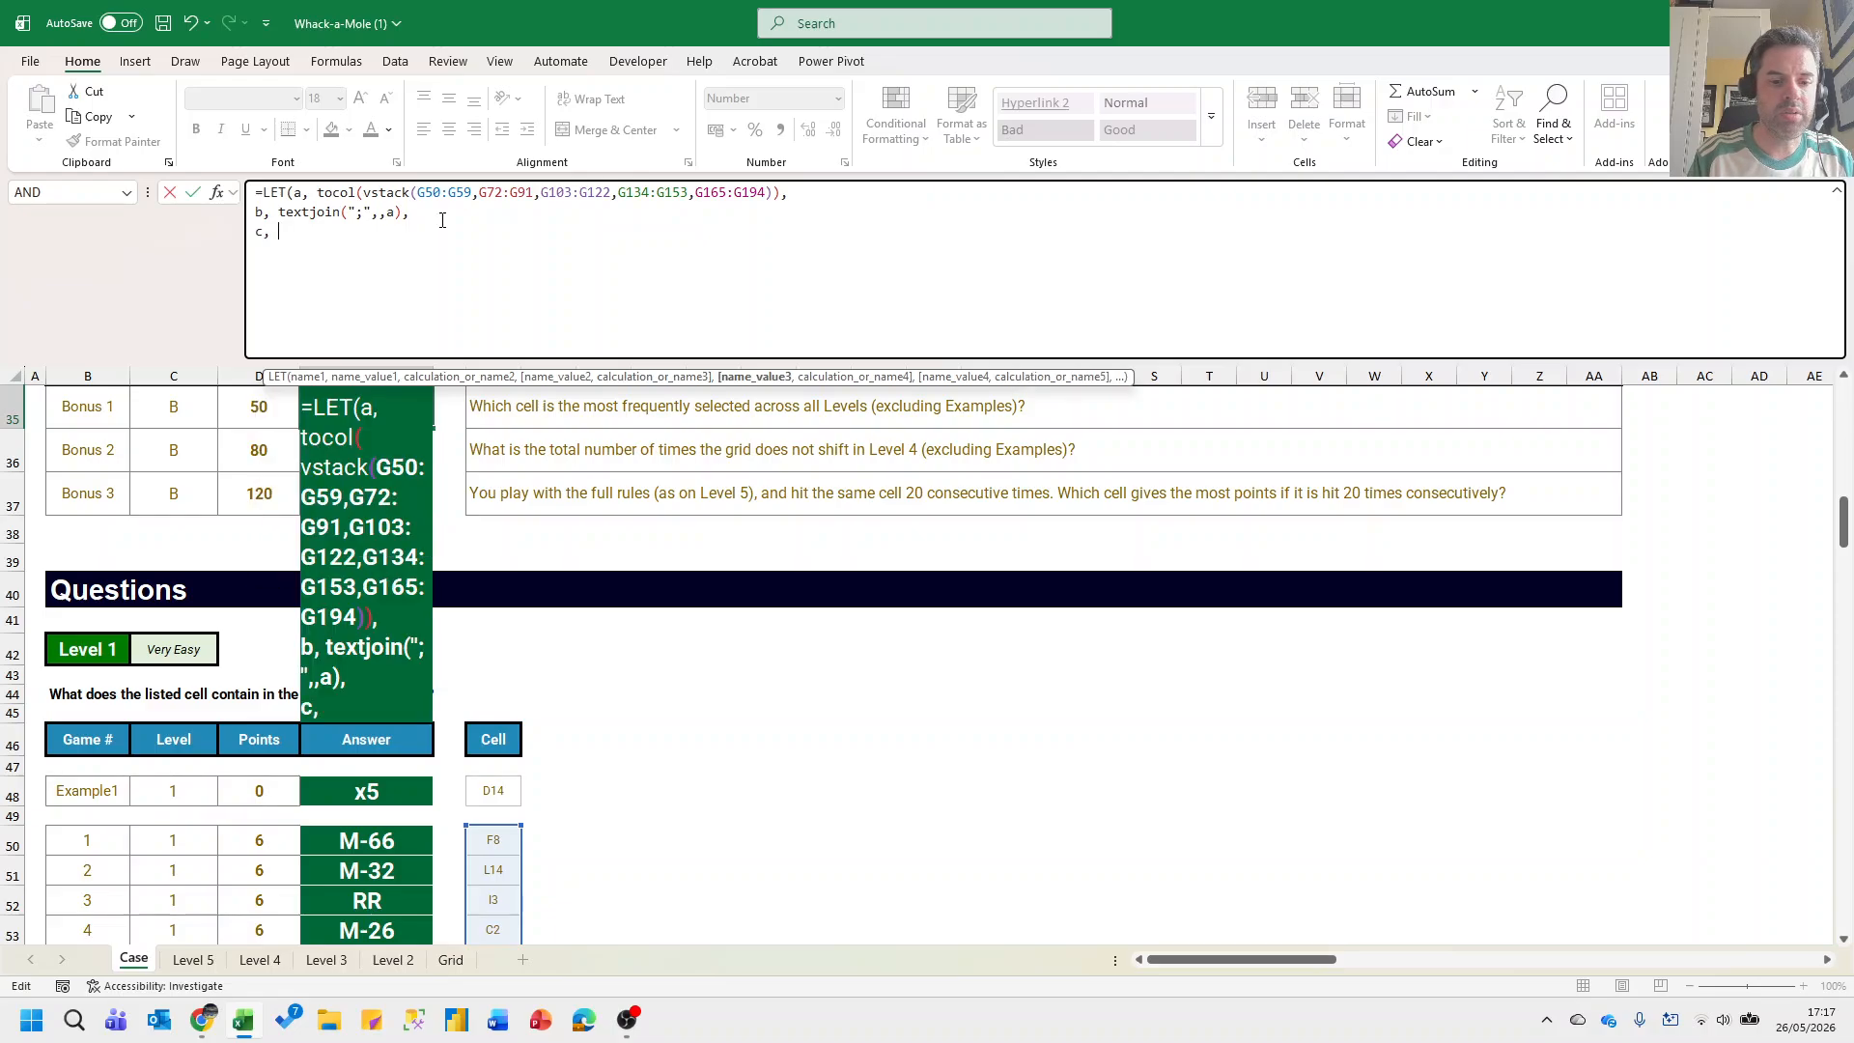
text( textsplit()
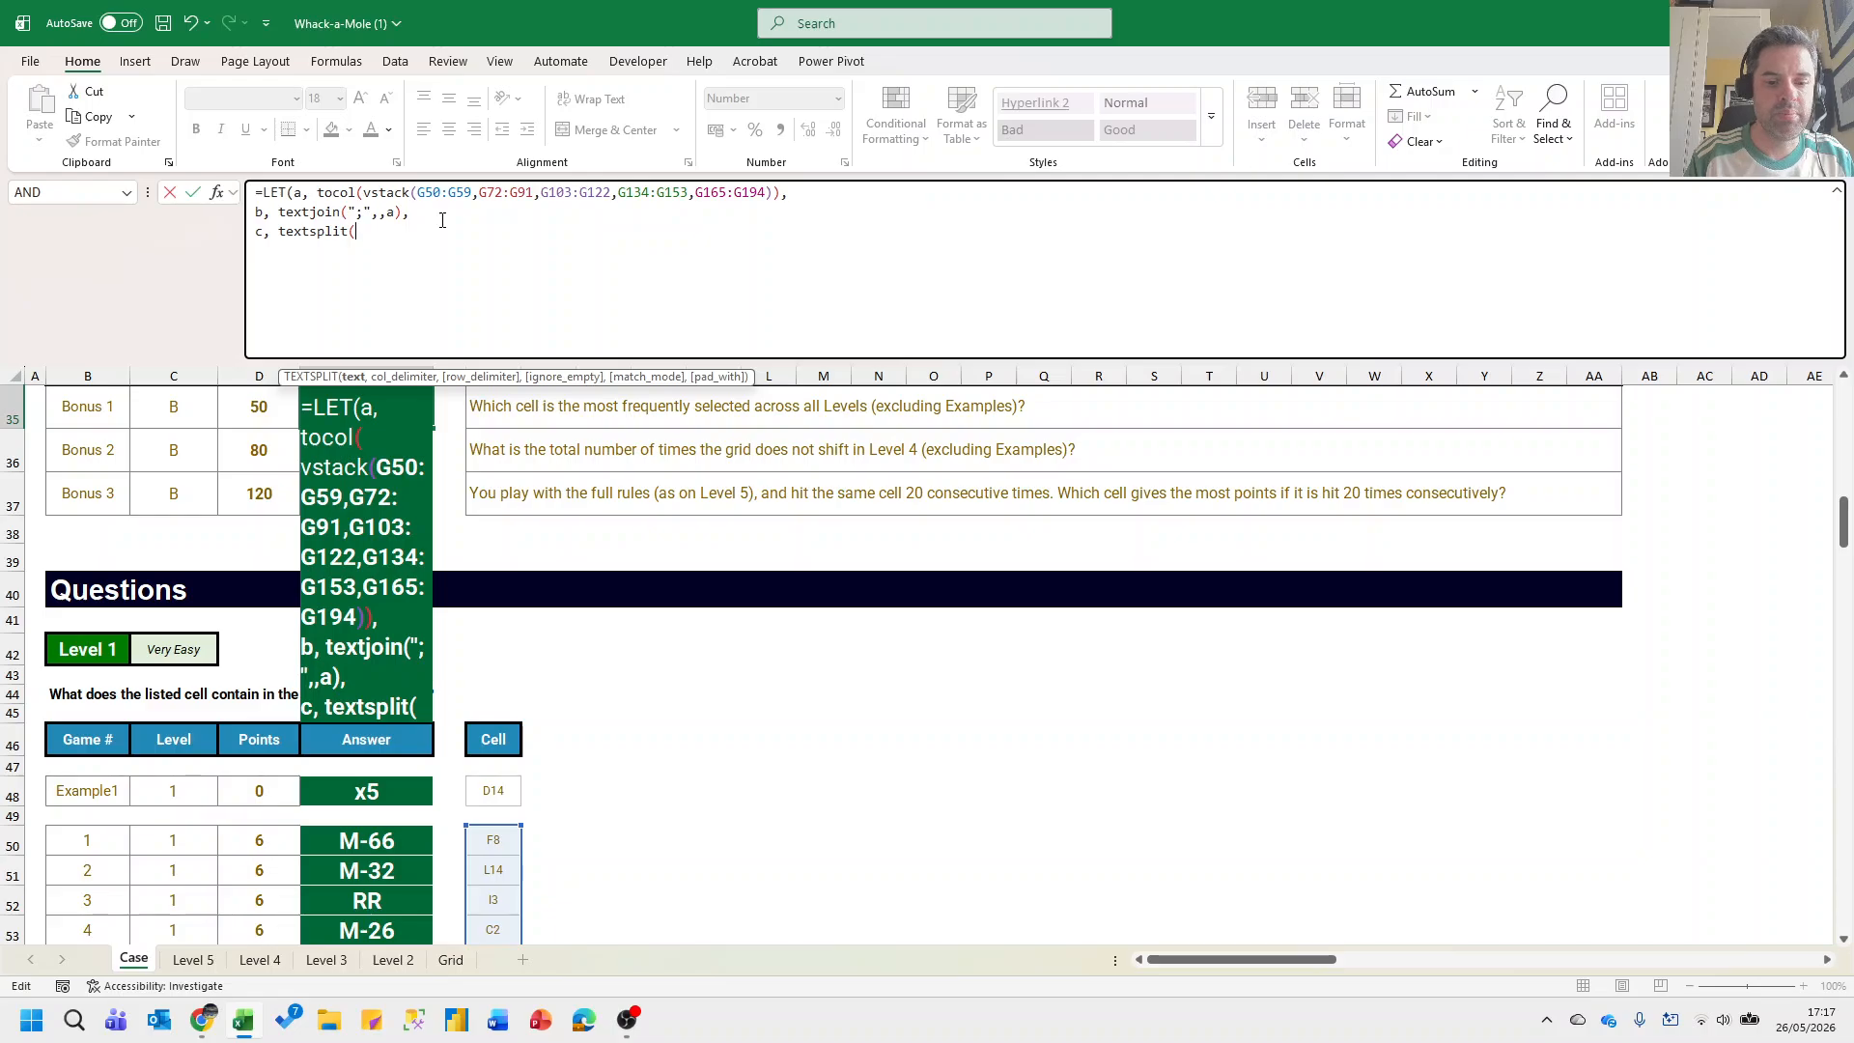
text(b,,")
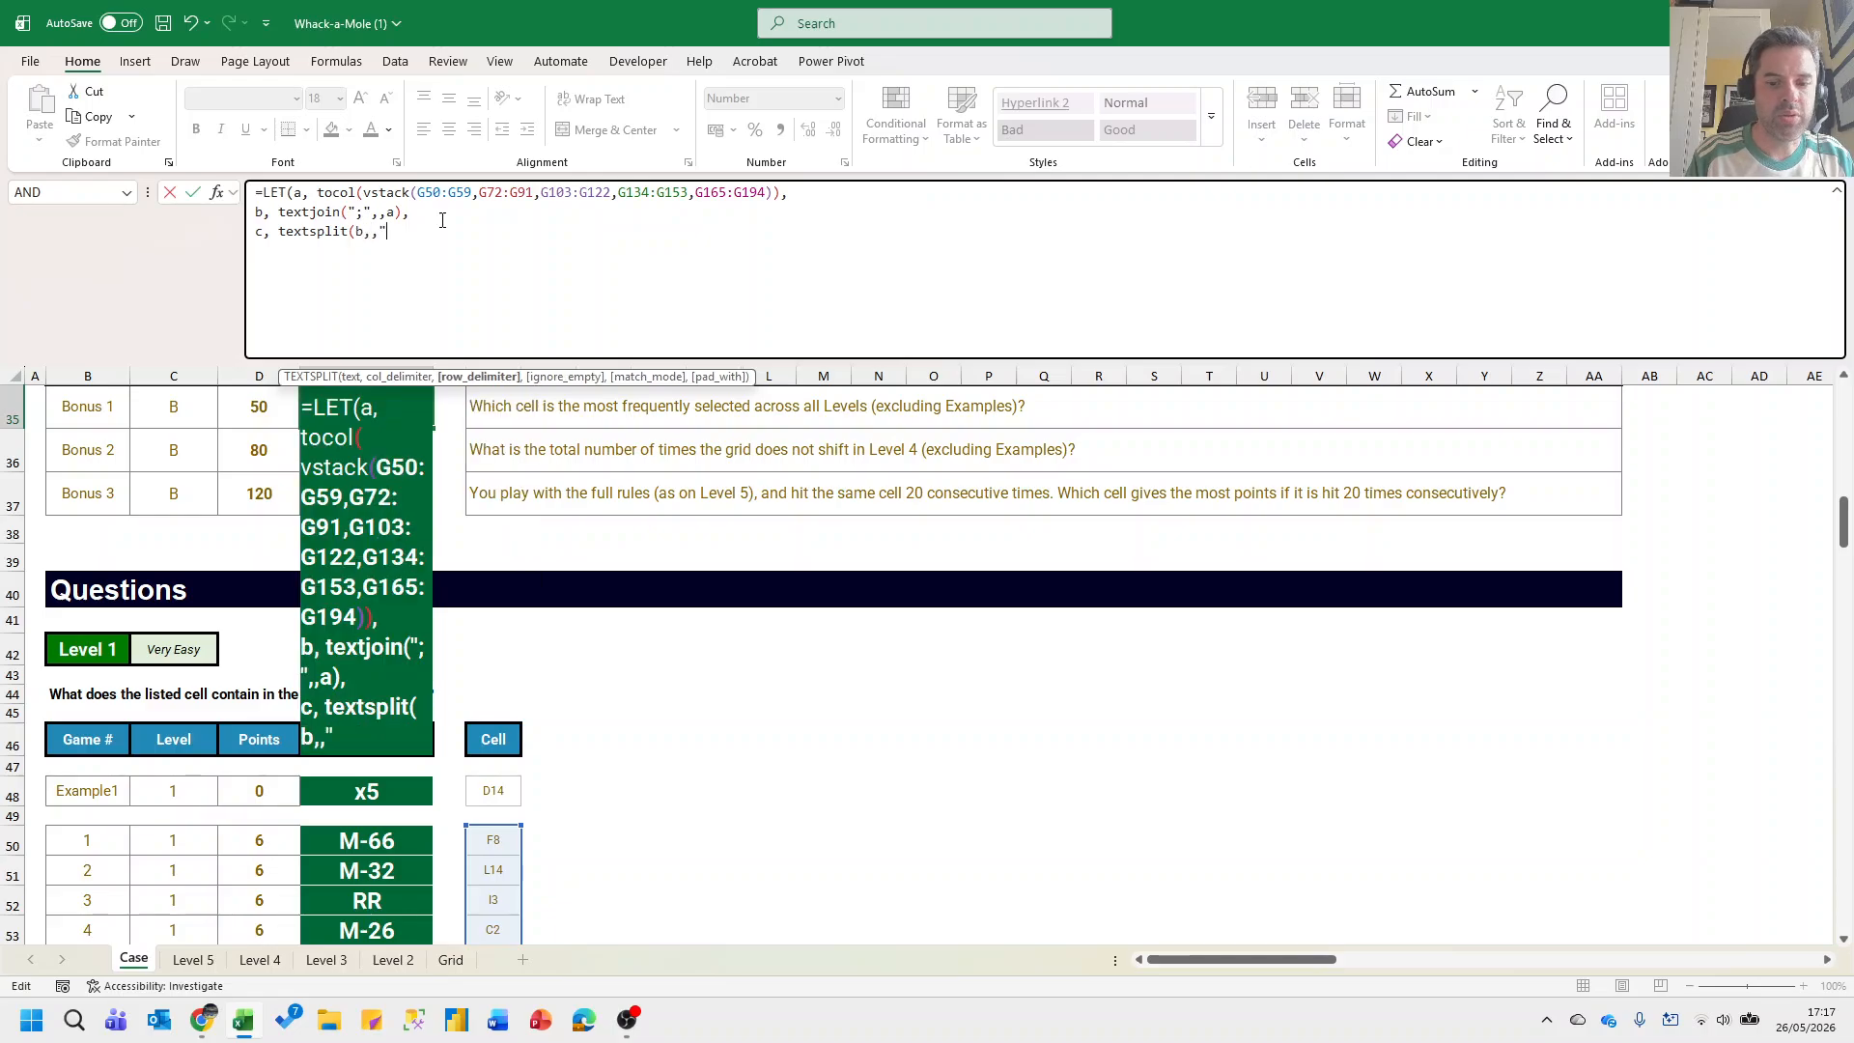
text(;"),)
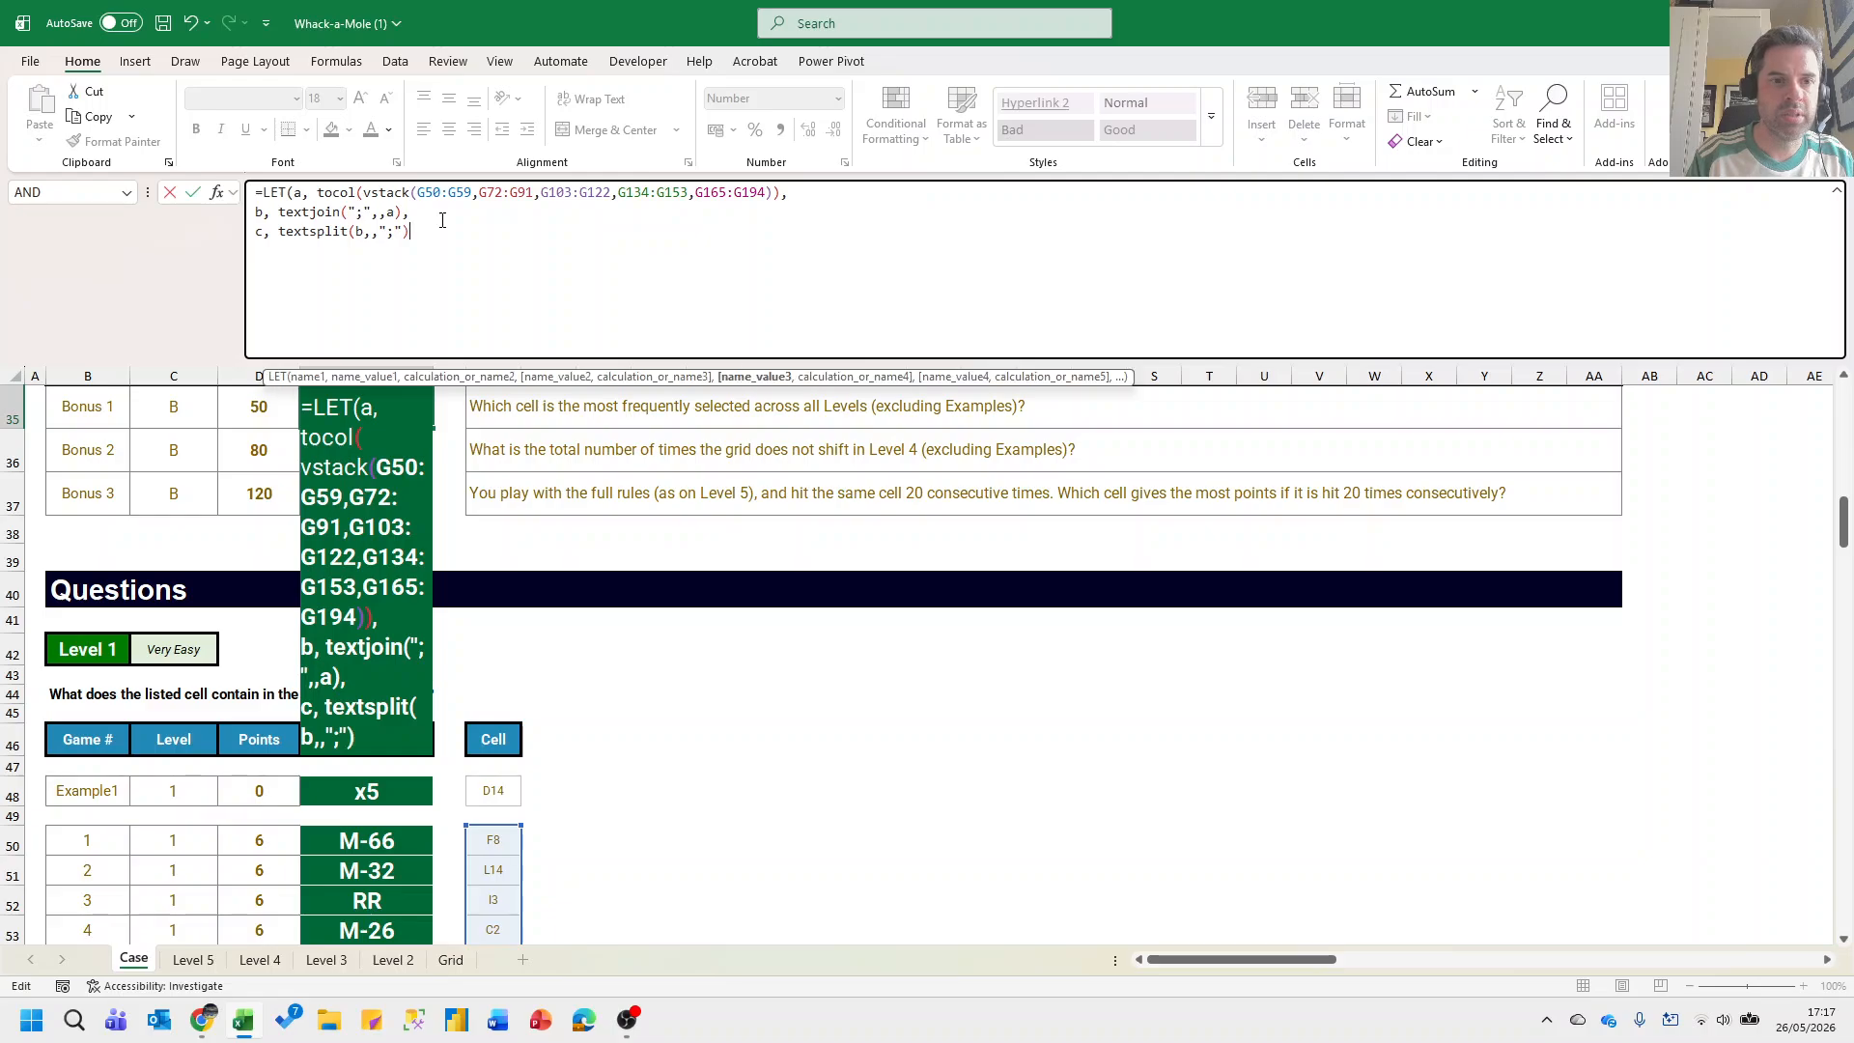
Finish the LET formula with GROUPBY(c,c,COUNTA,0,0,-2) on a new line and commit it.
key(alt+Return)
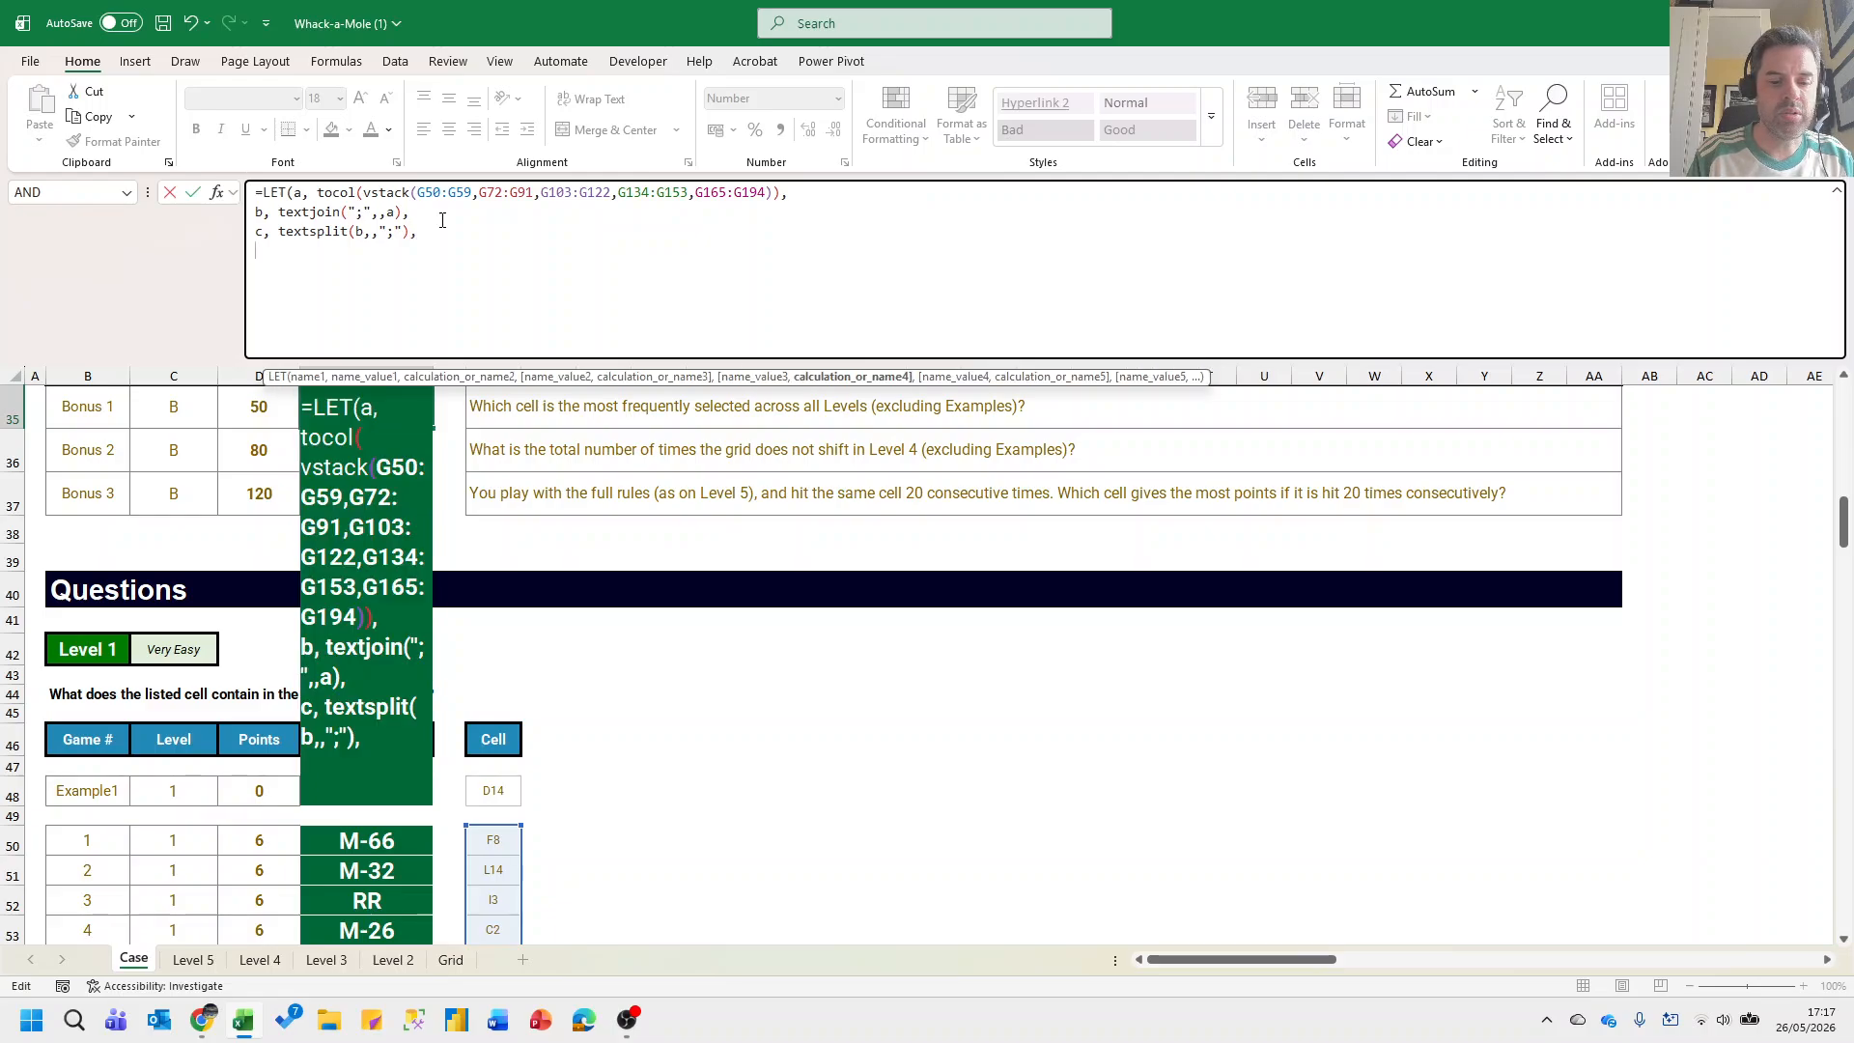
text(groupby()
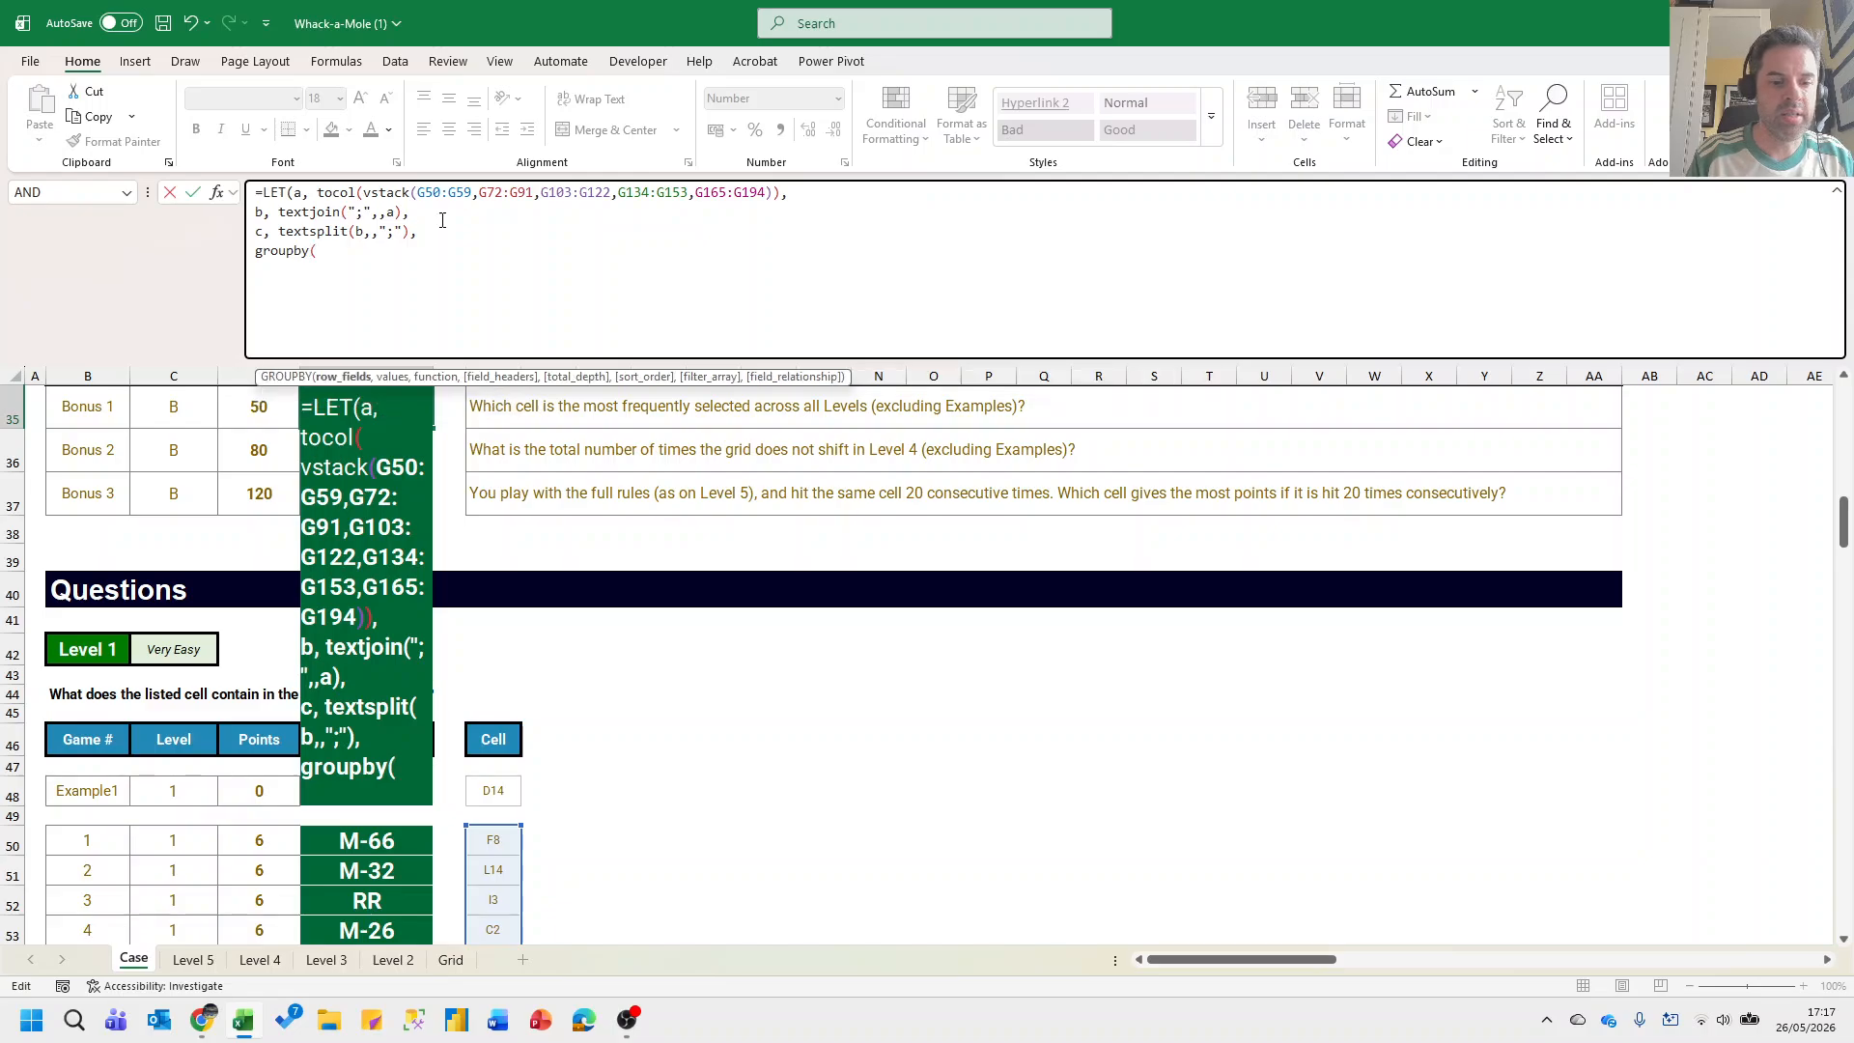
text(c,c,coun)
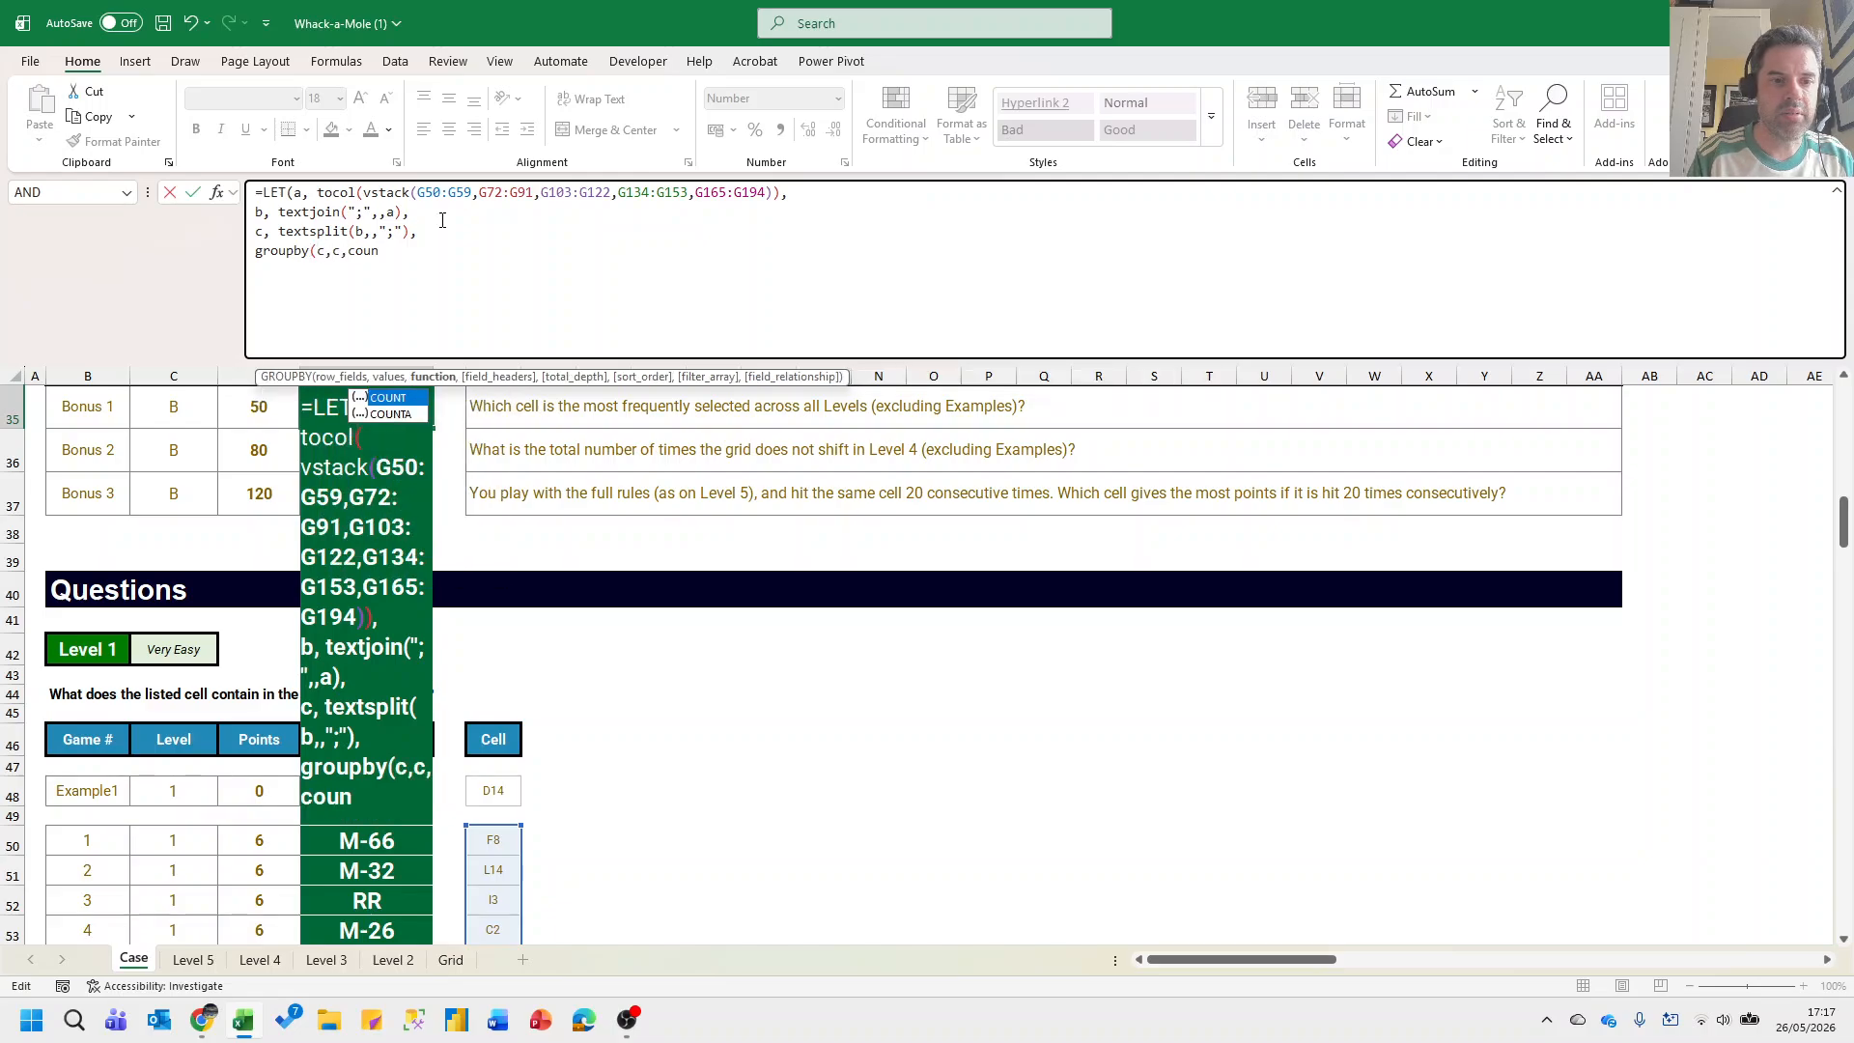
text(ta,0,0,-2)))
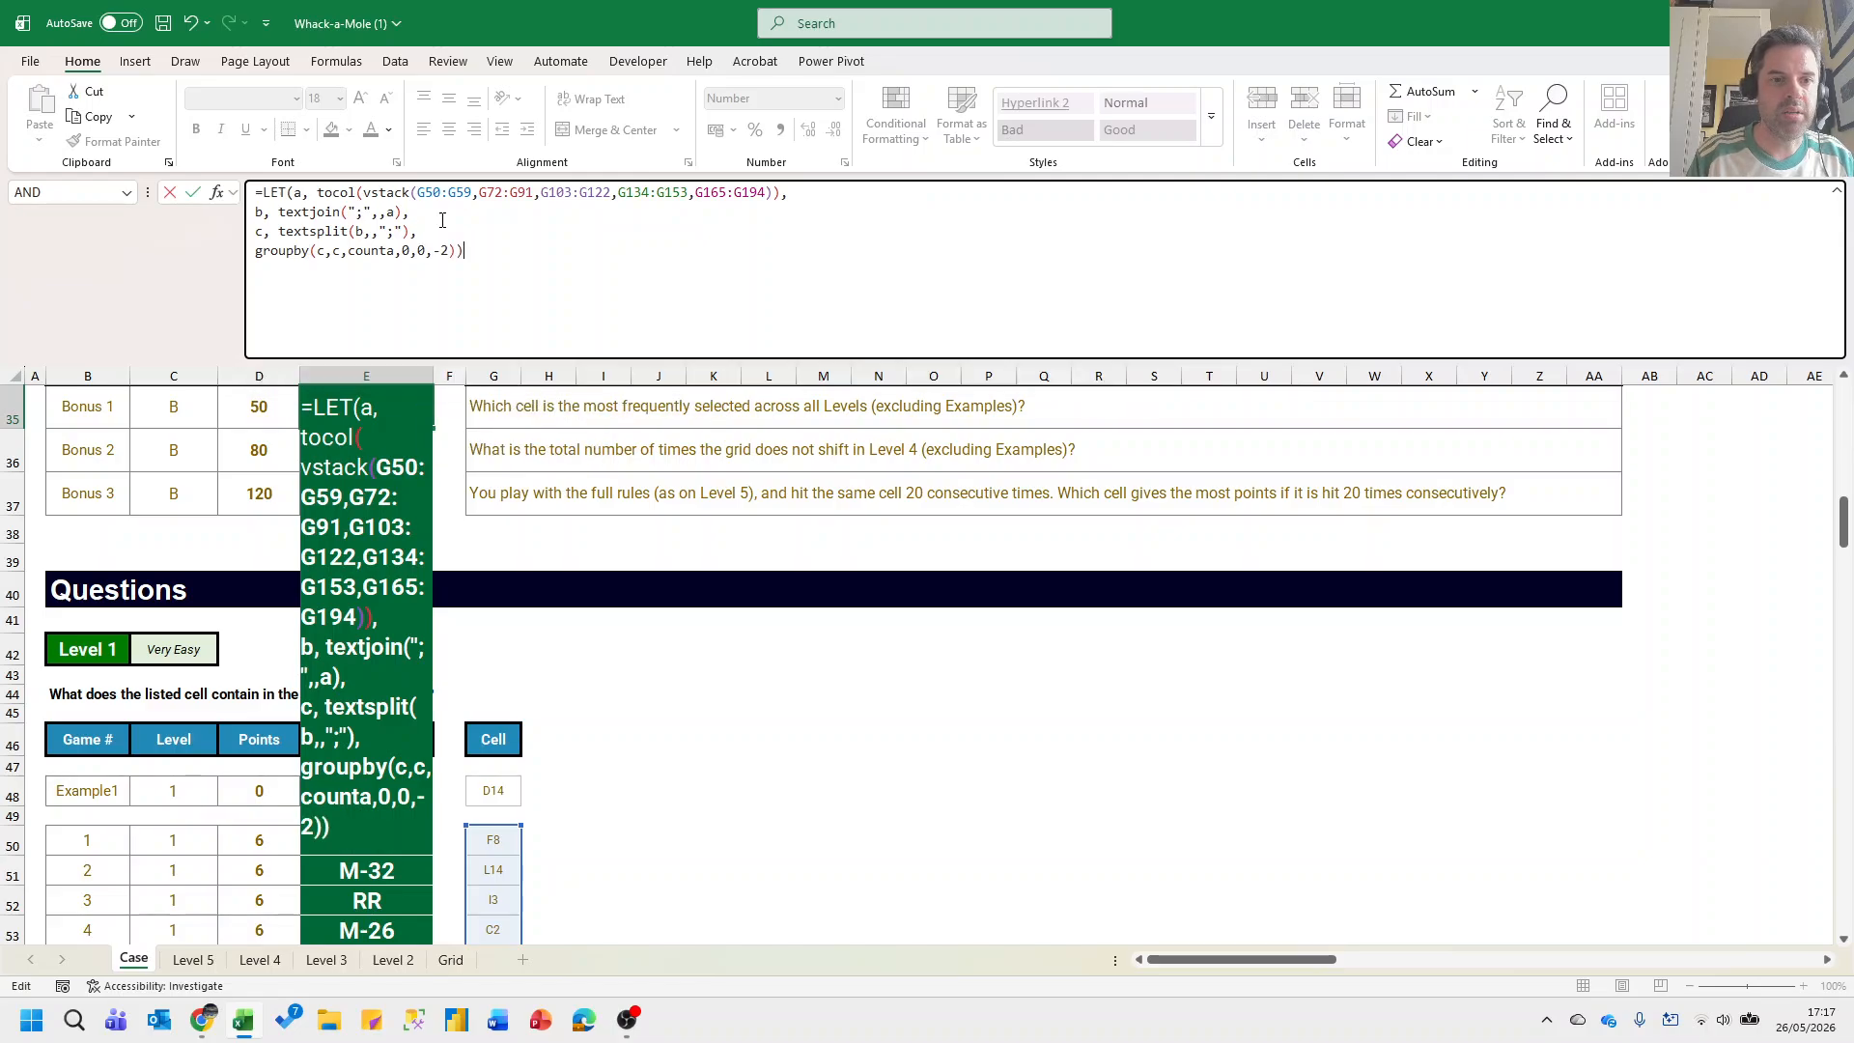
key(Return)
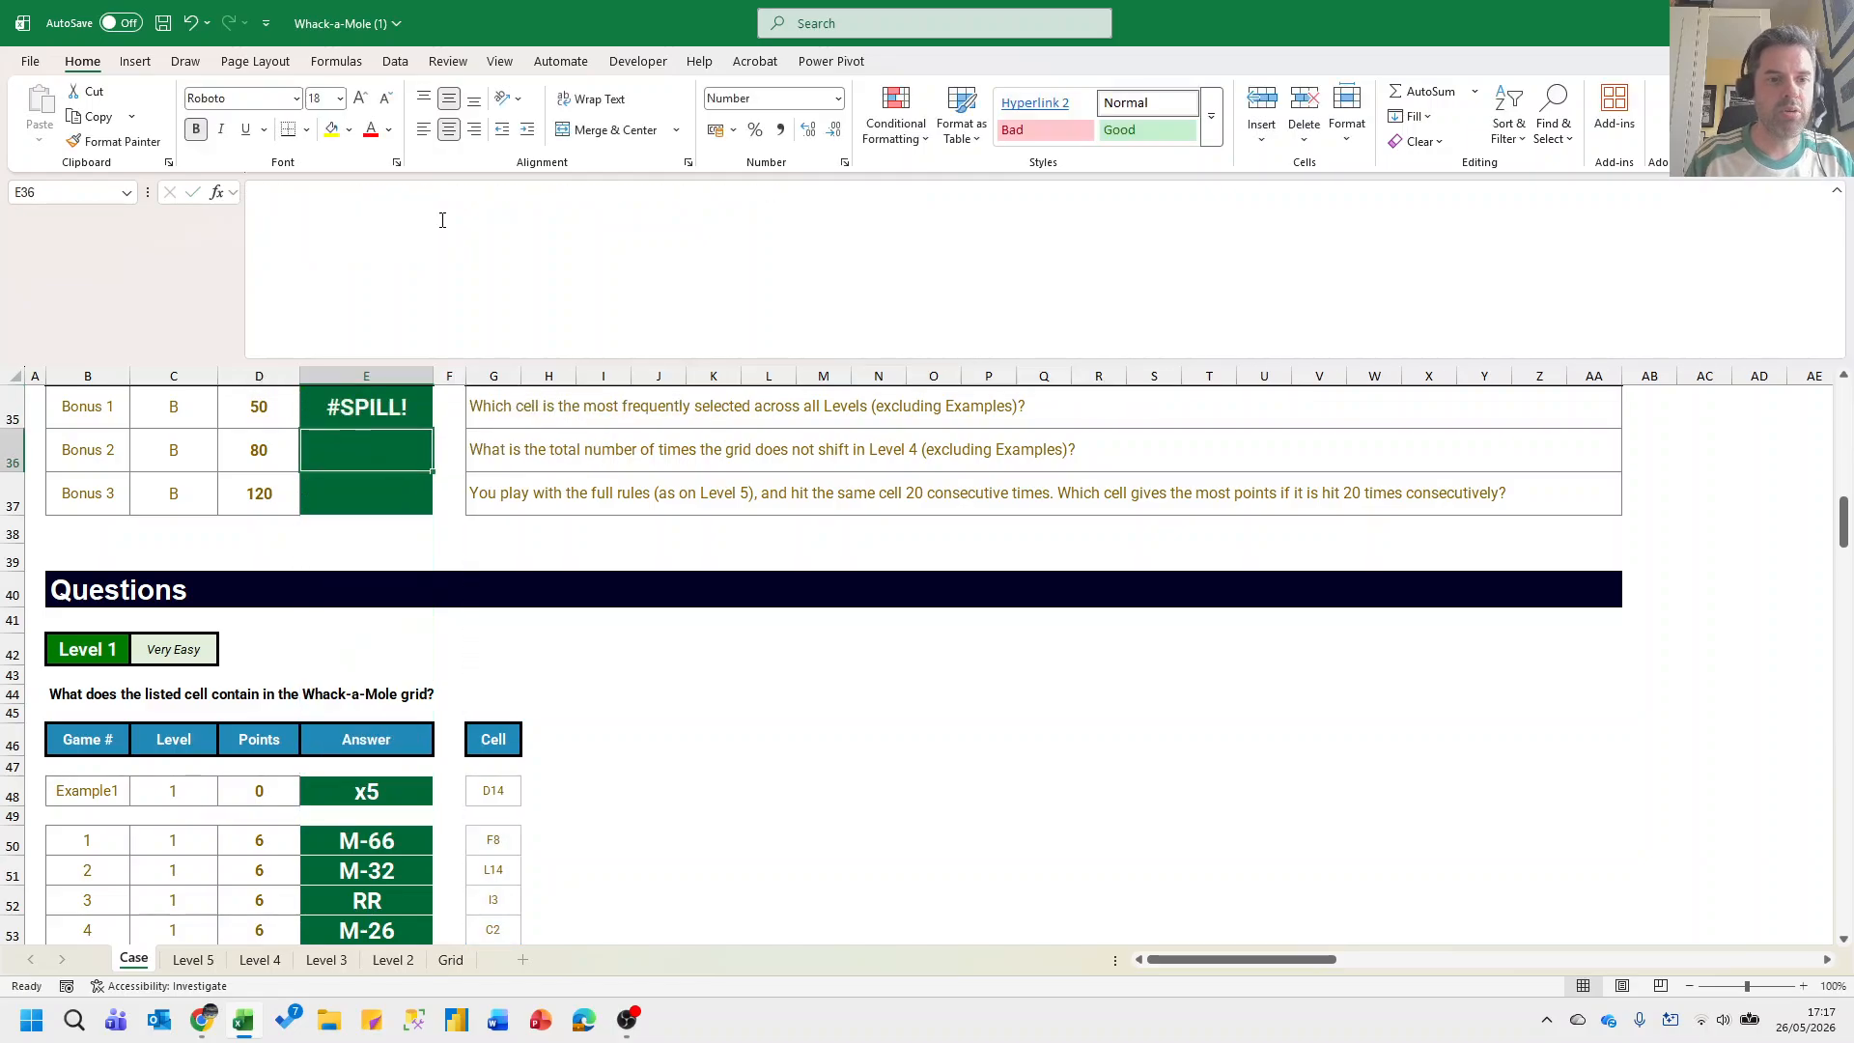
Prefix GROUPBY with @ in the E35 formula so that only the top cell is returned.
key(Up)
click(442, 220)
key(Home)
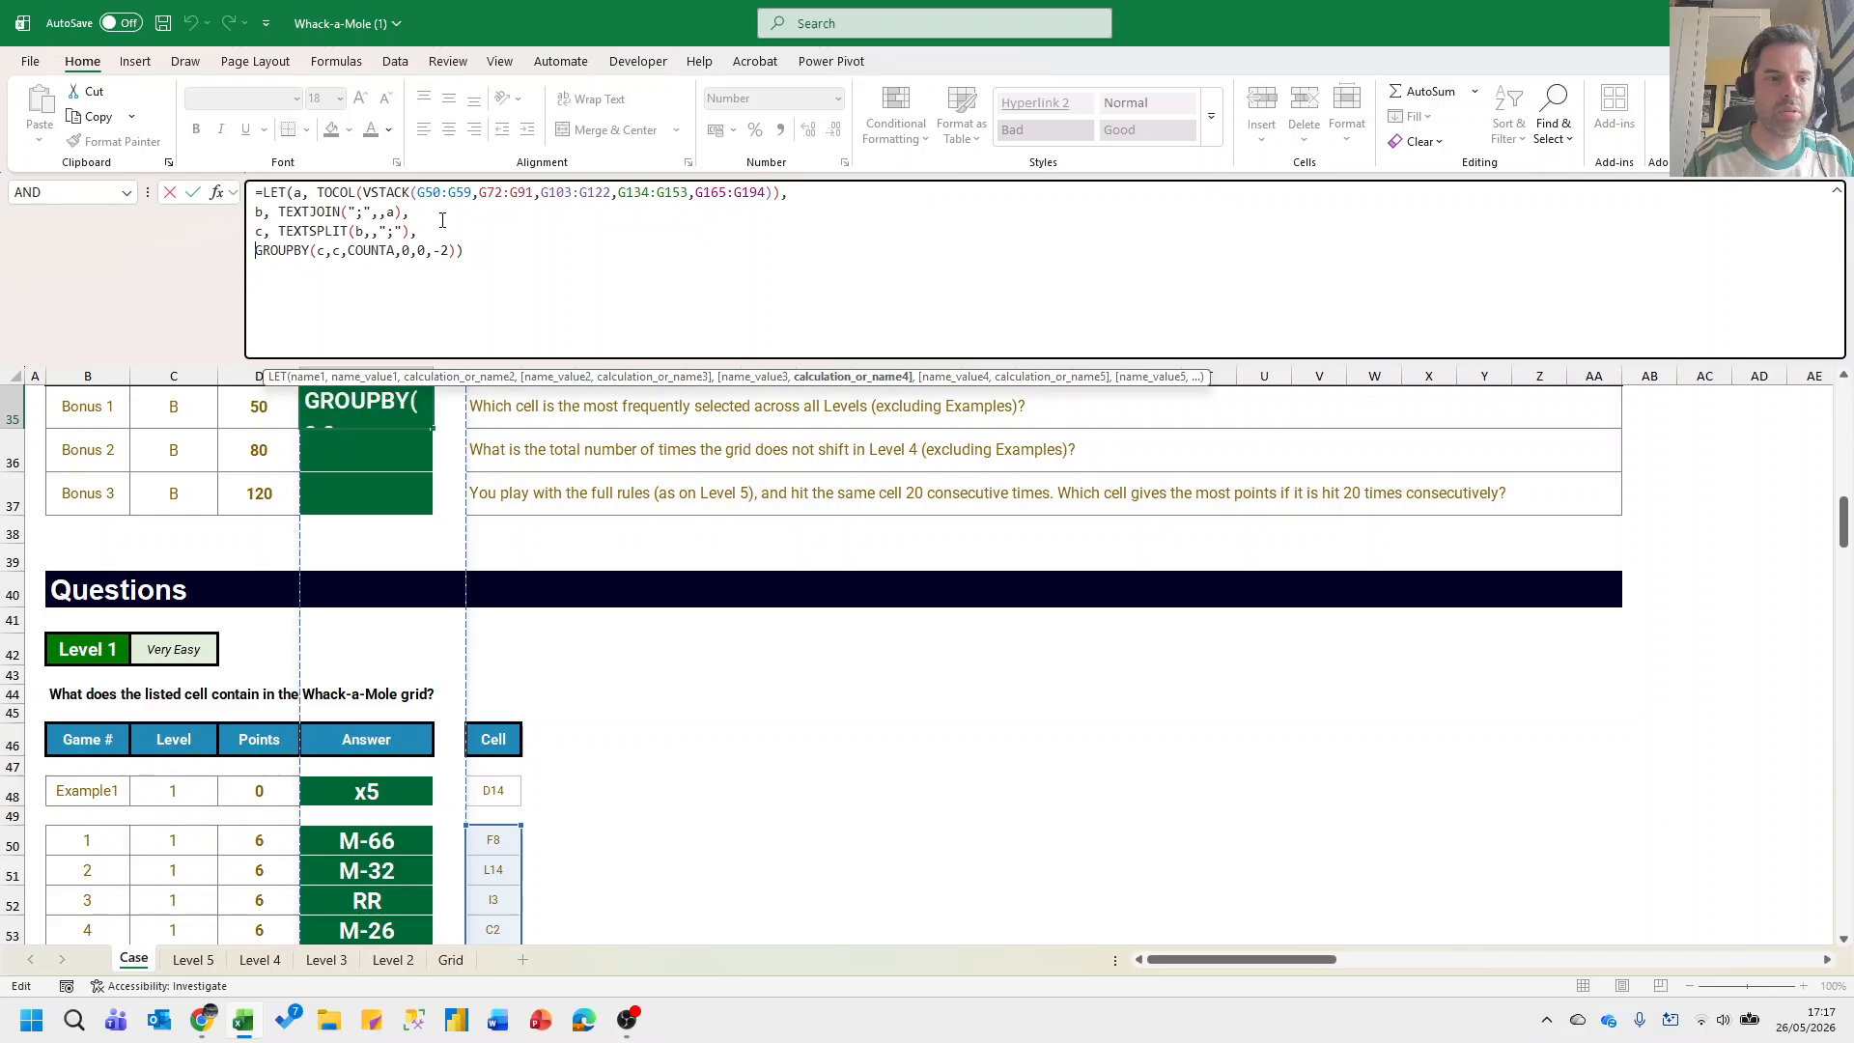
text(@)
key(Return)
key(Up)
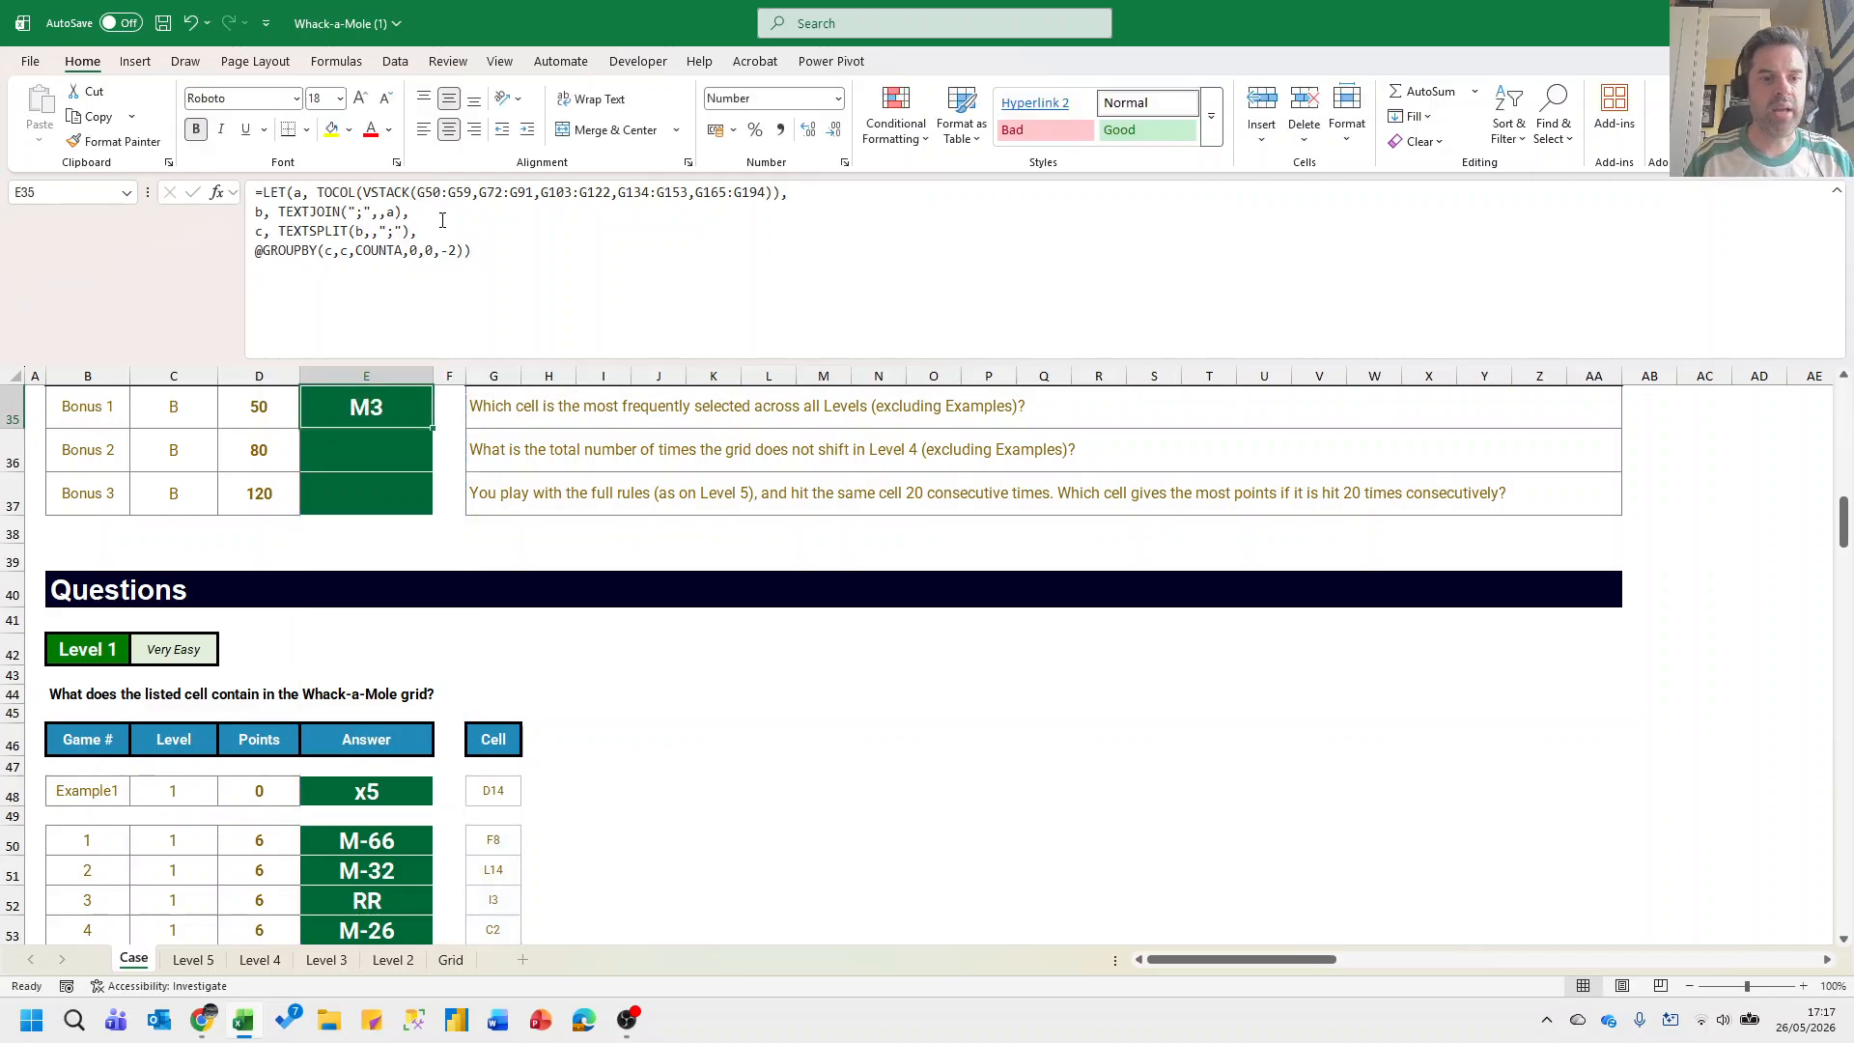
Duplicate the Level 4 sheet for Bonus 2 and select the row and column shifts in Q15:R15 on the copy.
key(Left)
key(Down)
key(Right)
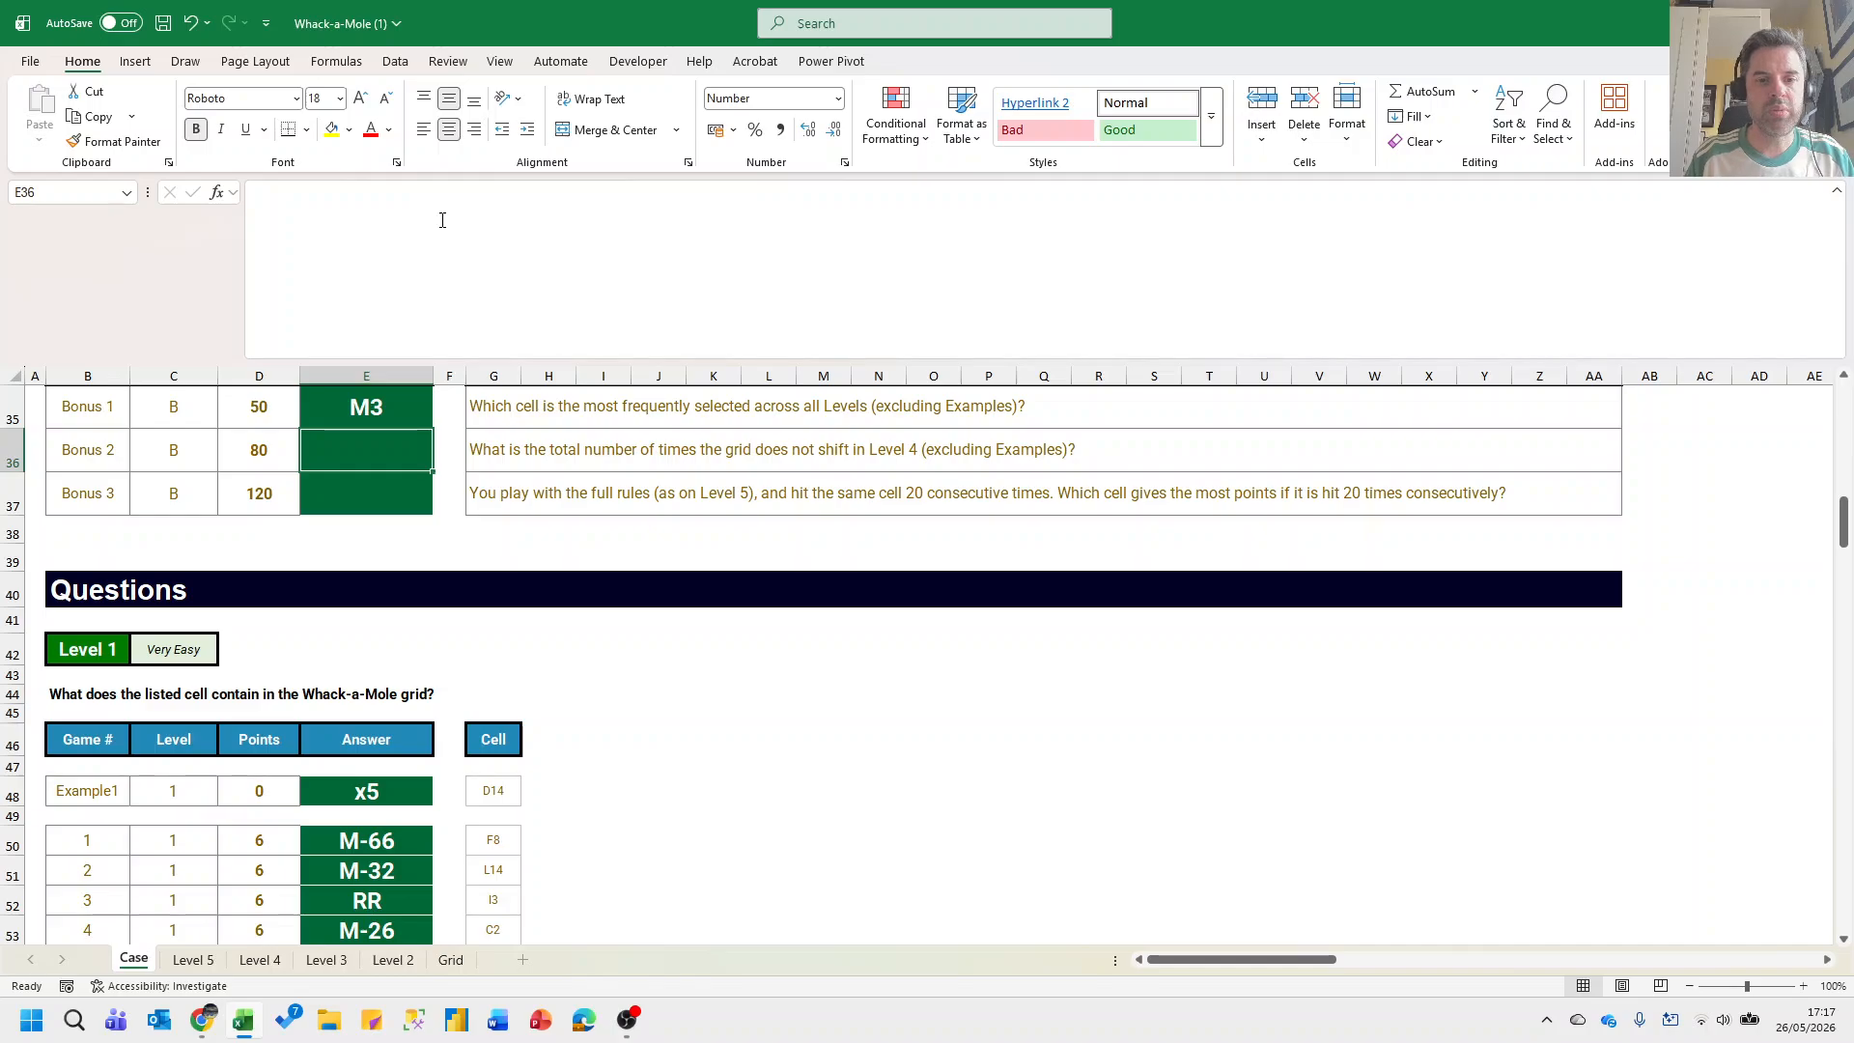
click(269, 960)
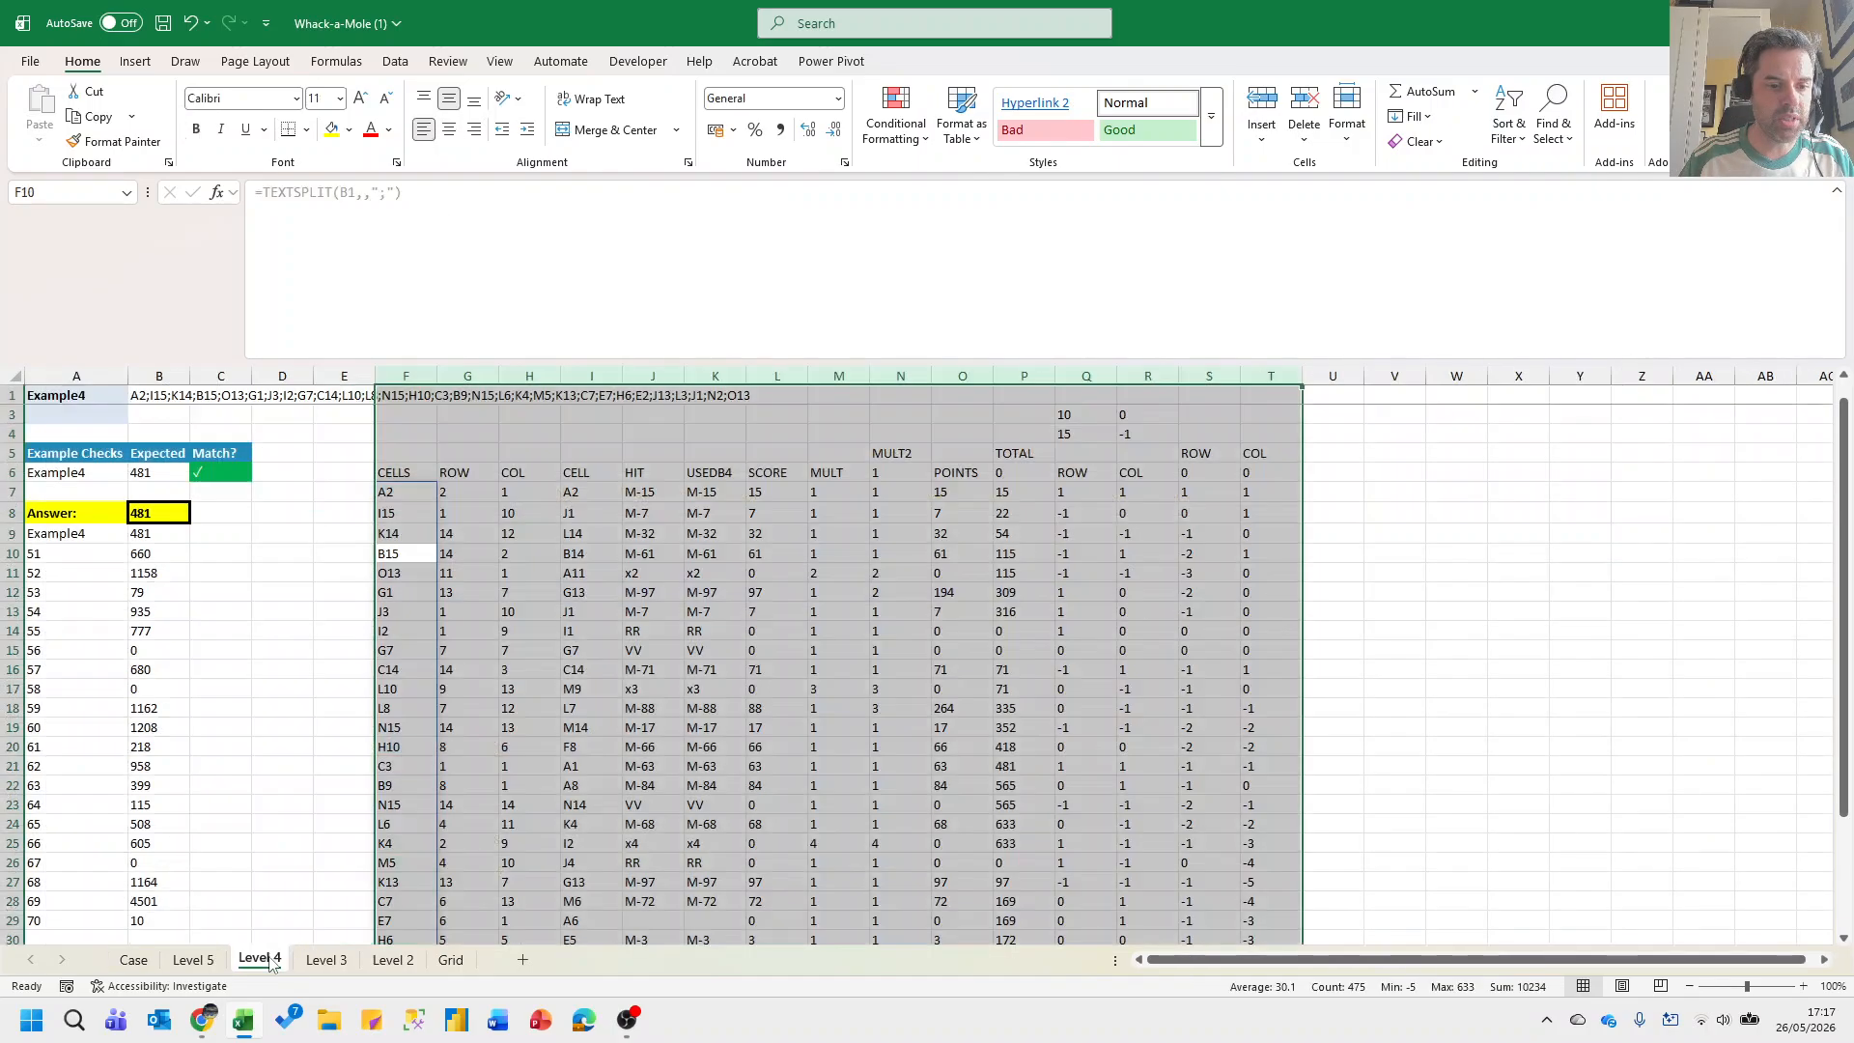
drag(268, 961, 333, 961)
click(1329, 494)
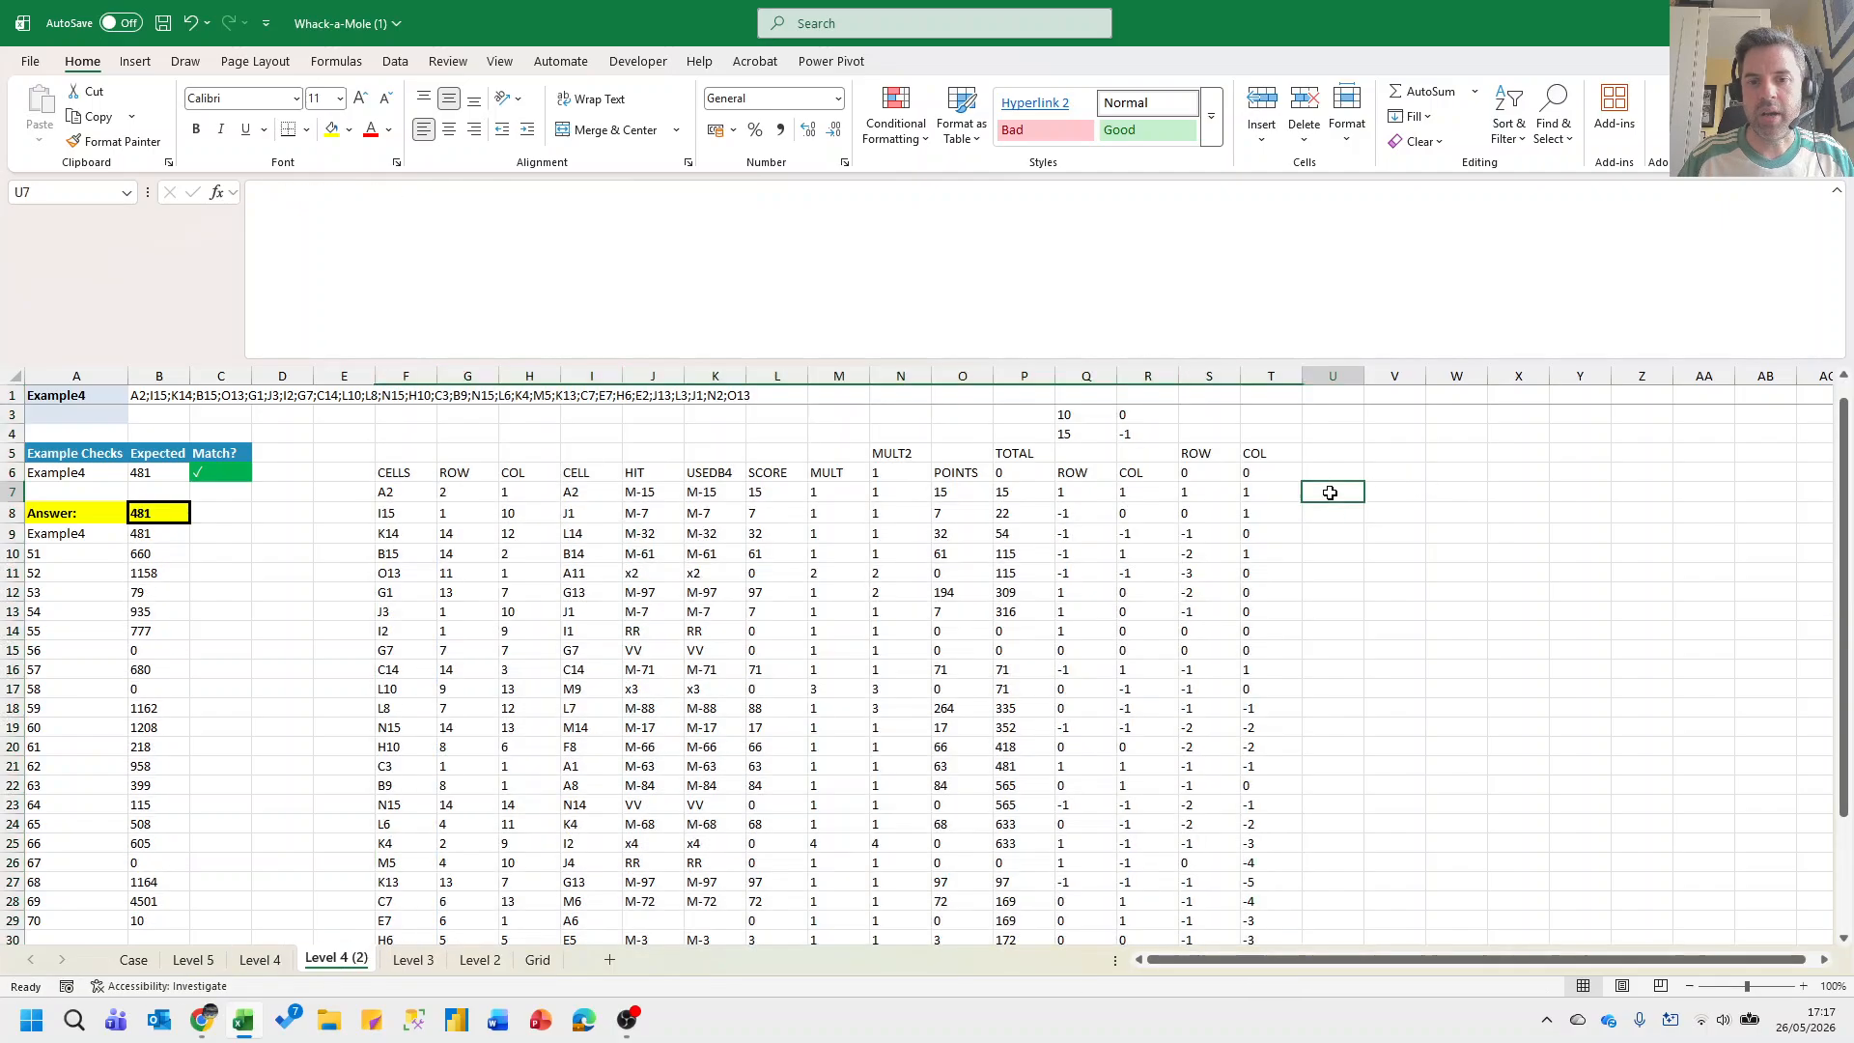
drag(1101, 652, 1154, 649)
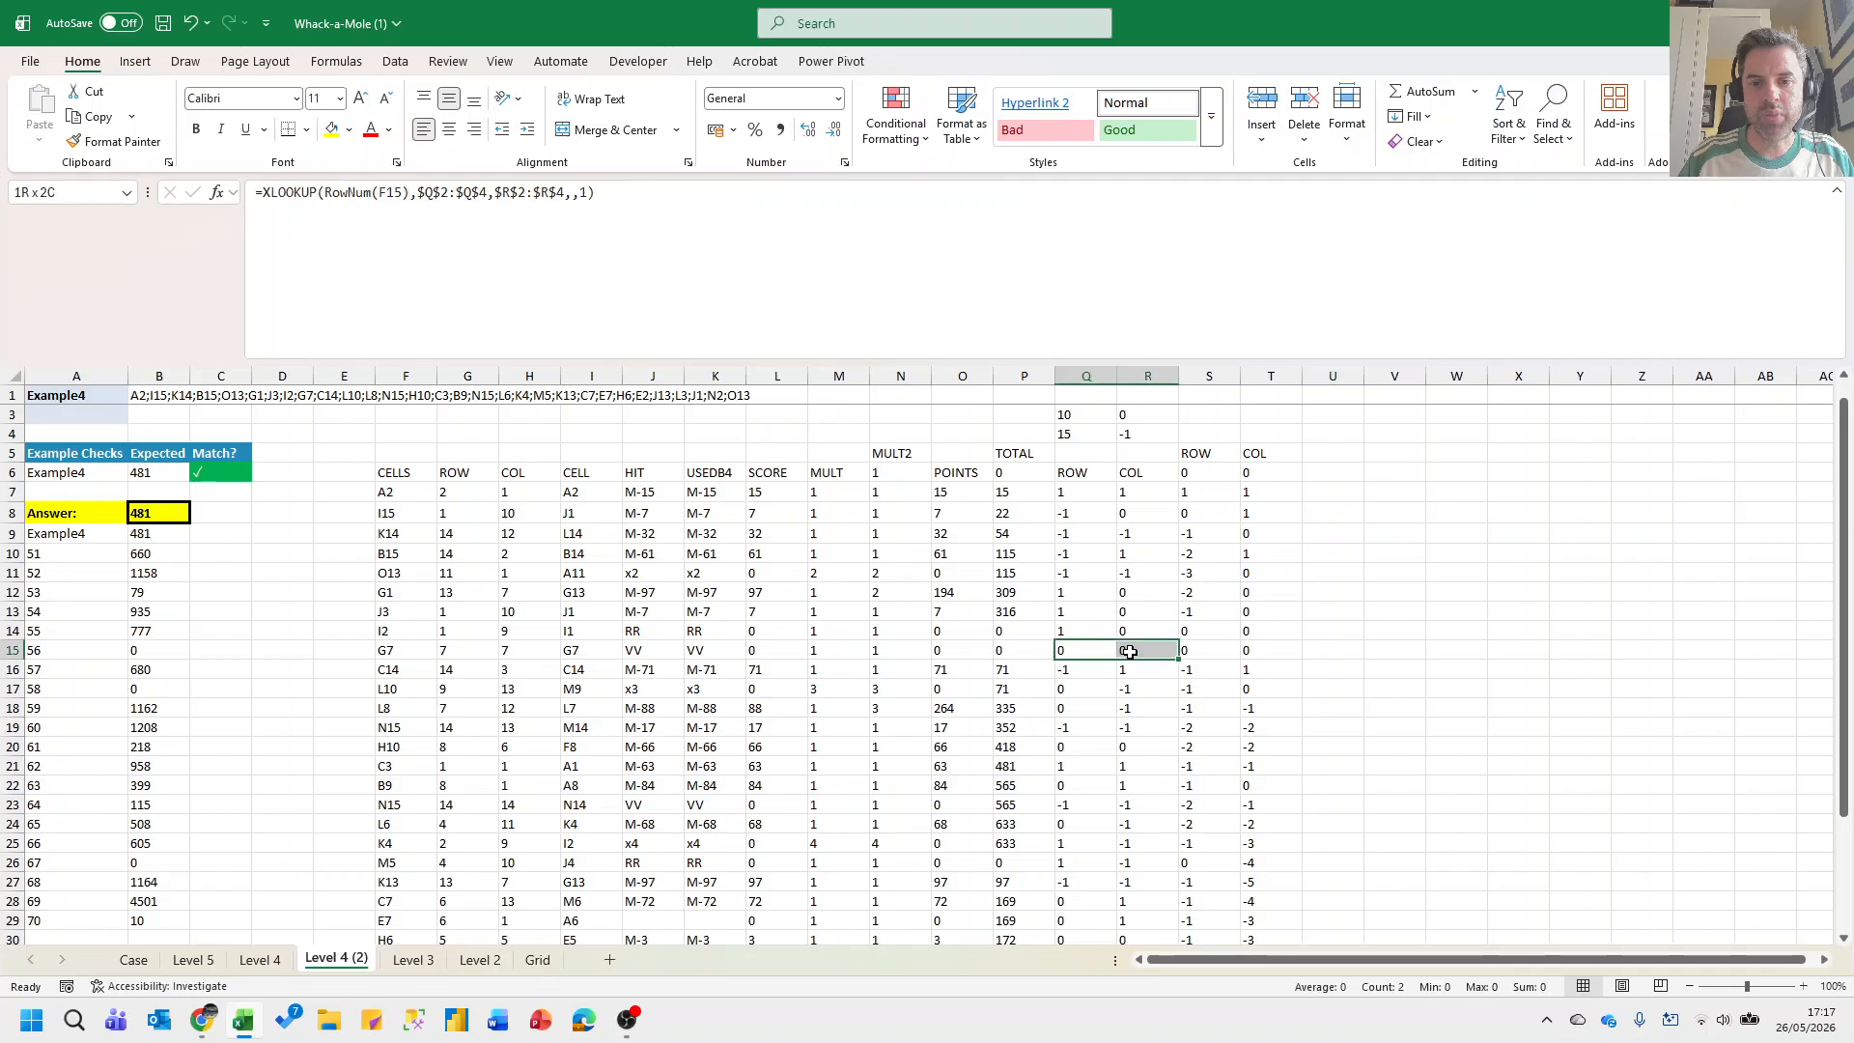
Enter =--AND(Q7=0,R7=0) in U7 of the Level 4 (2) sheet to flag hits without a row or column shift.
click(1336, 487)
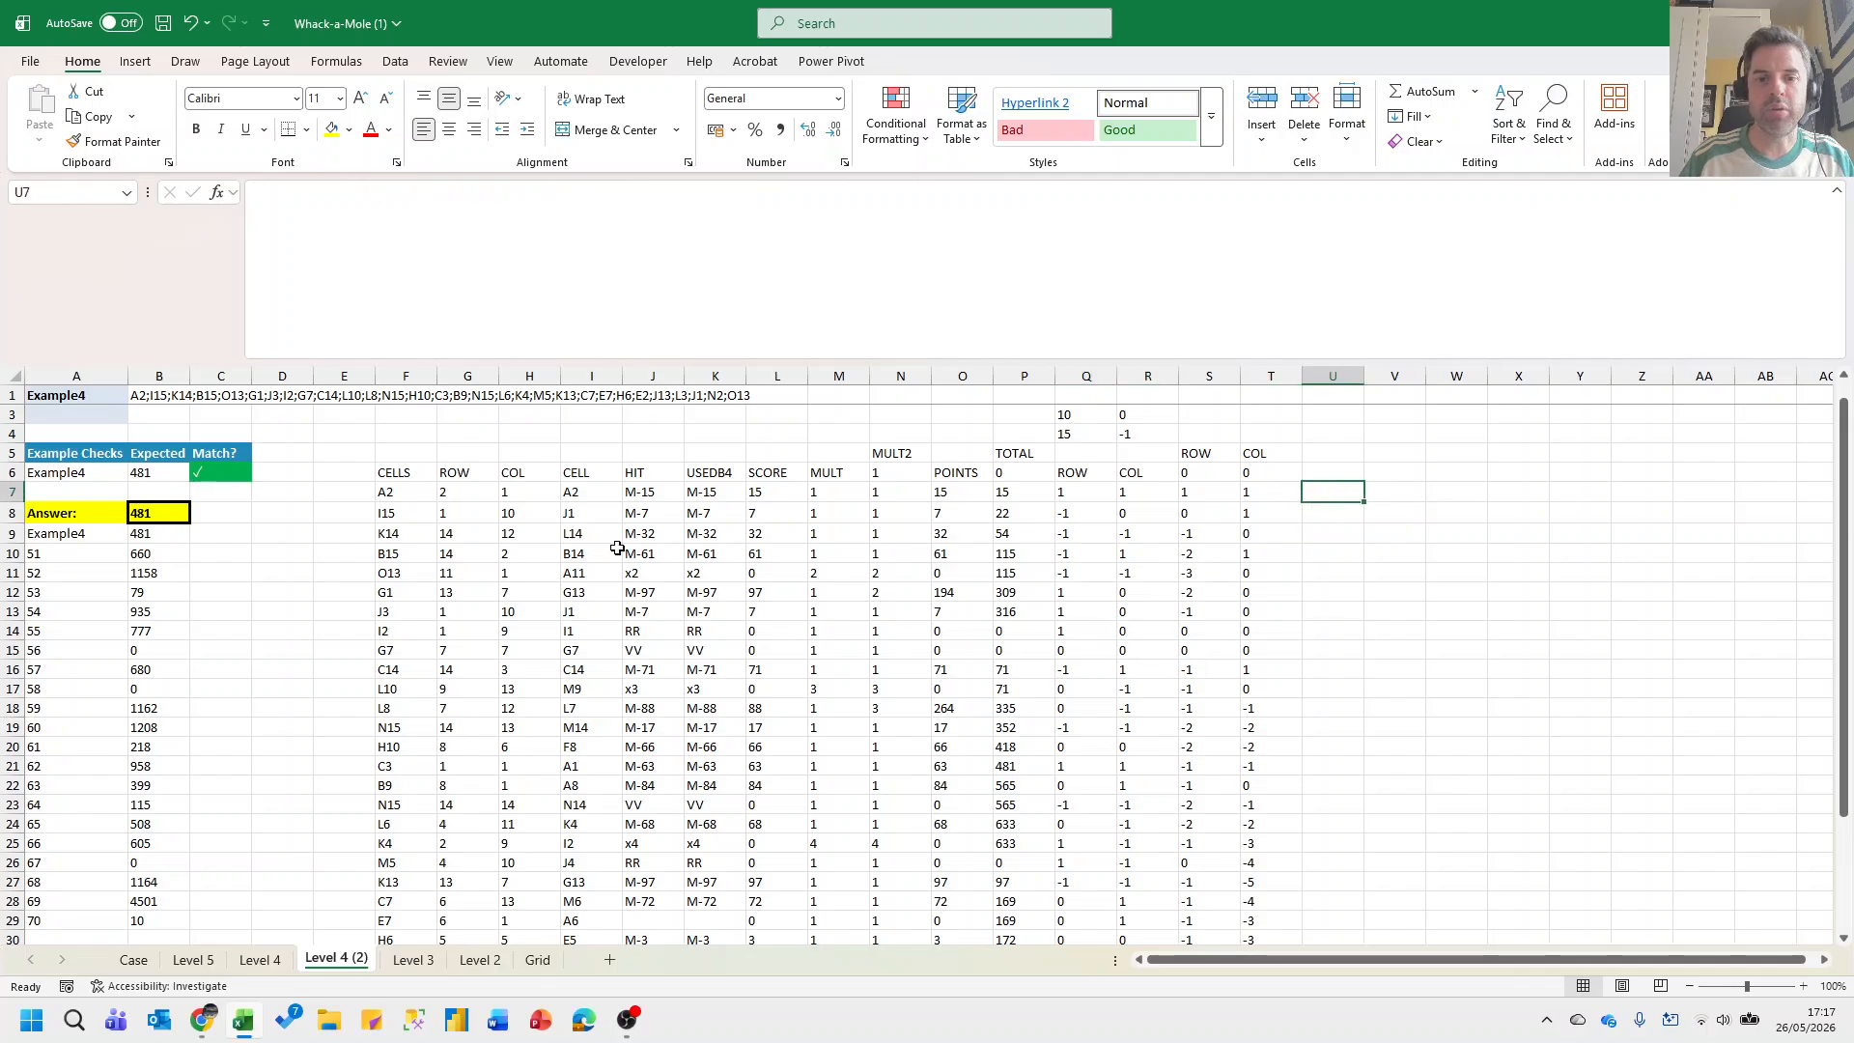
click(526, 959)
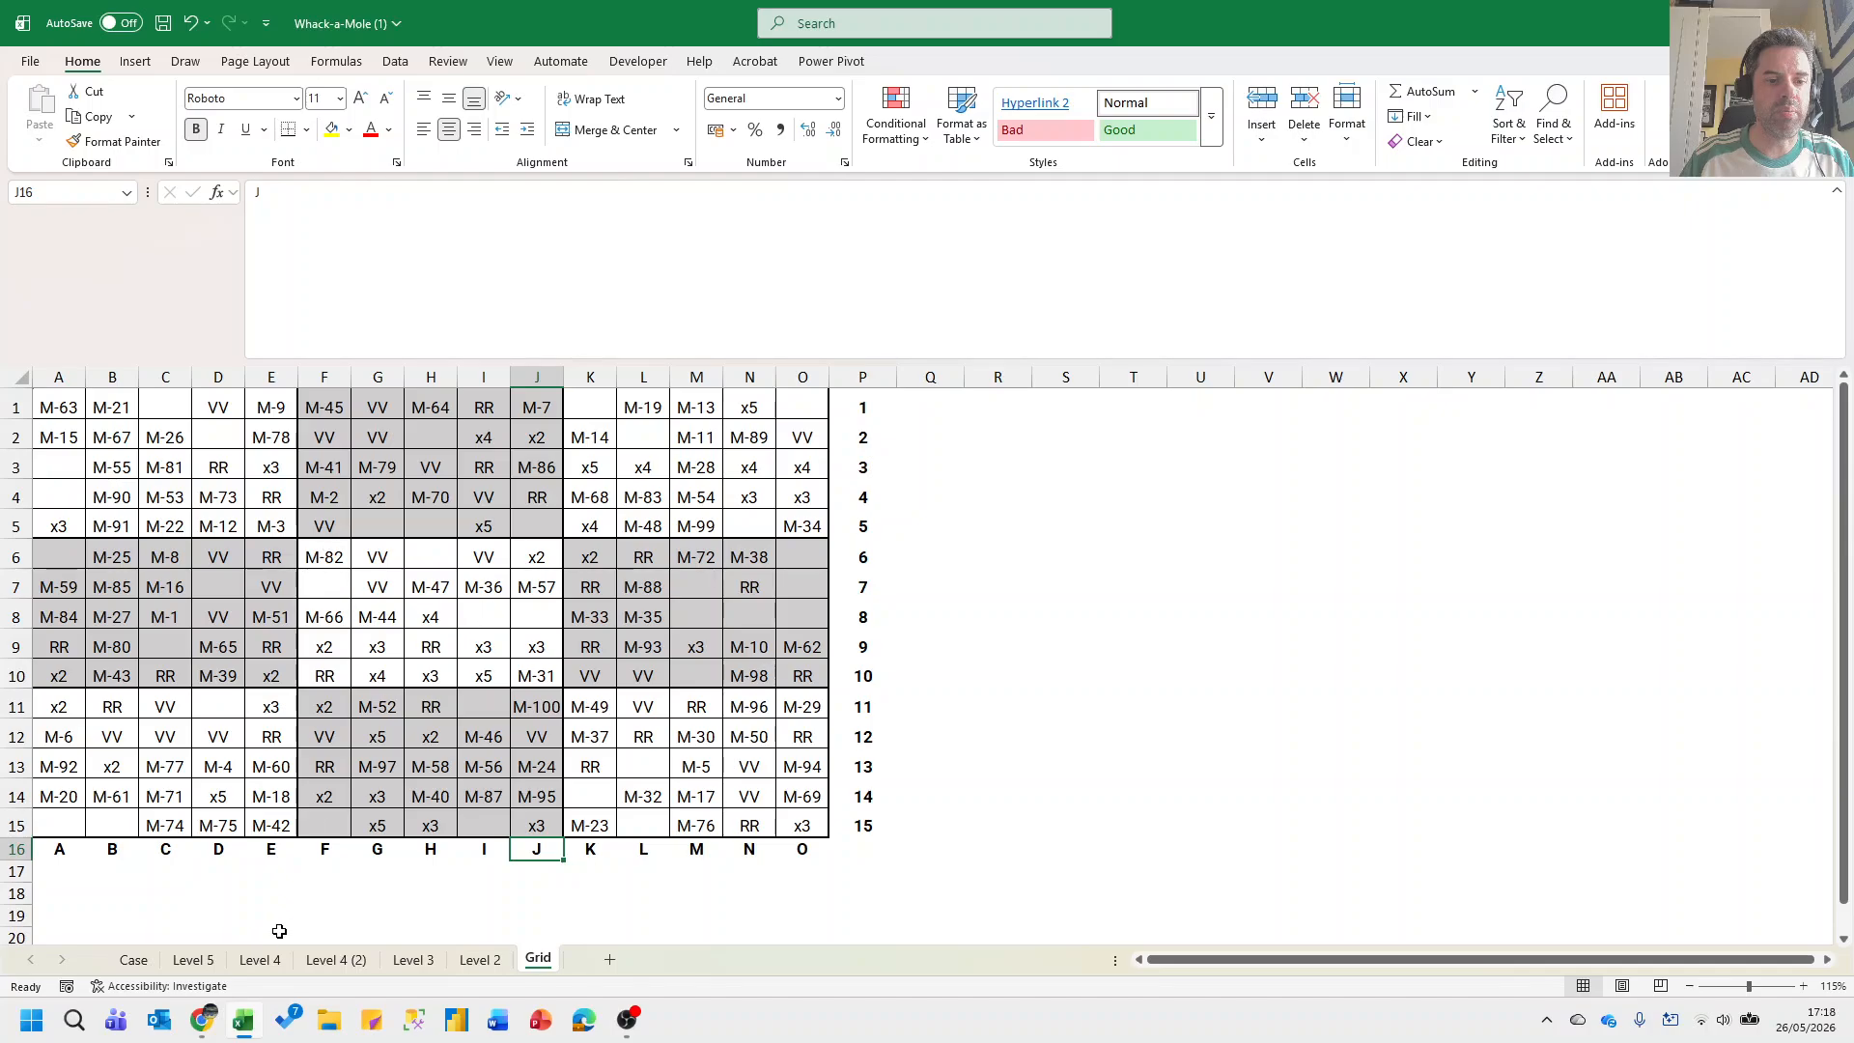
click(273, 961)
click(338, 959)
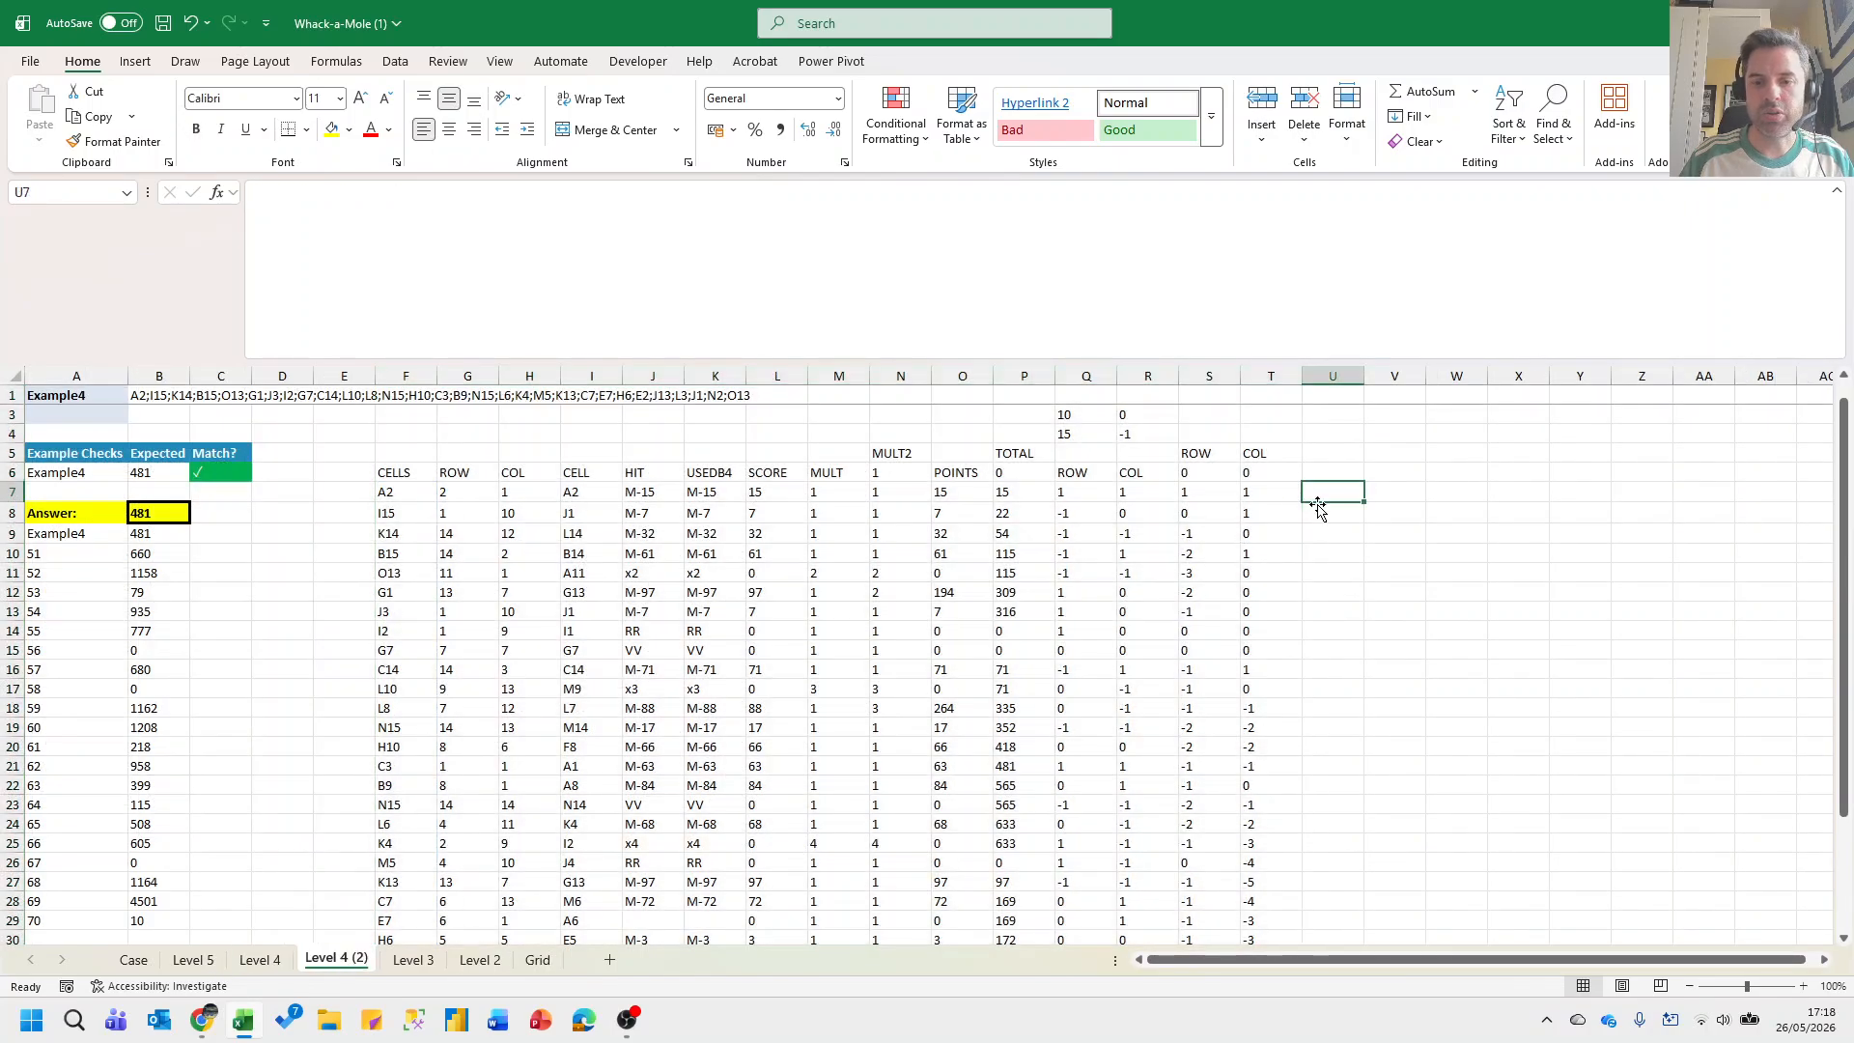
text(=--)
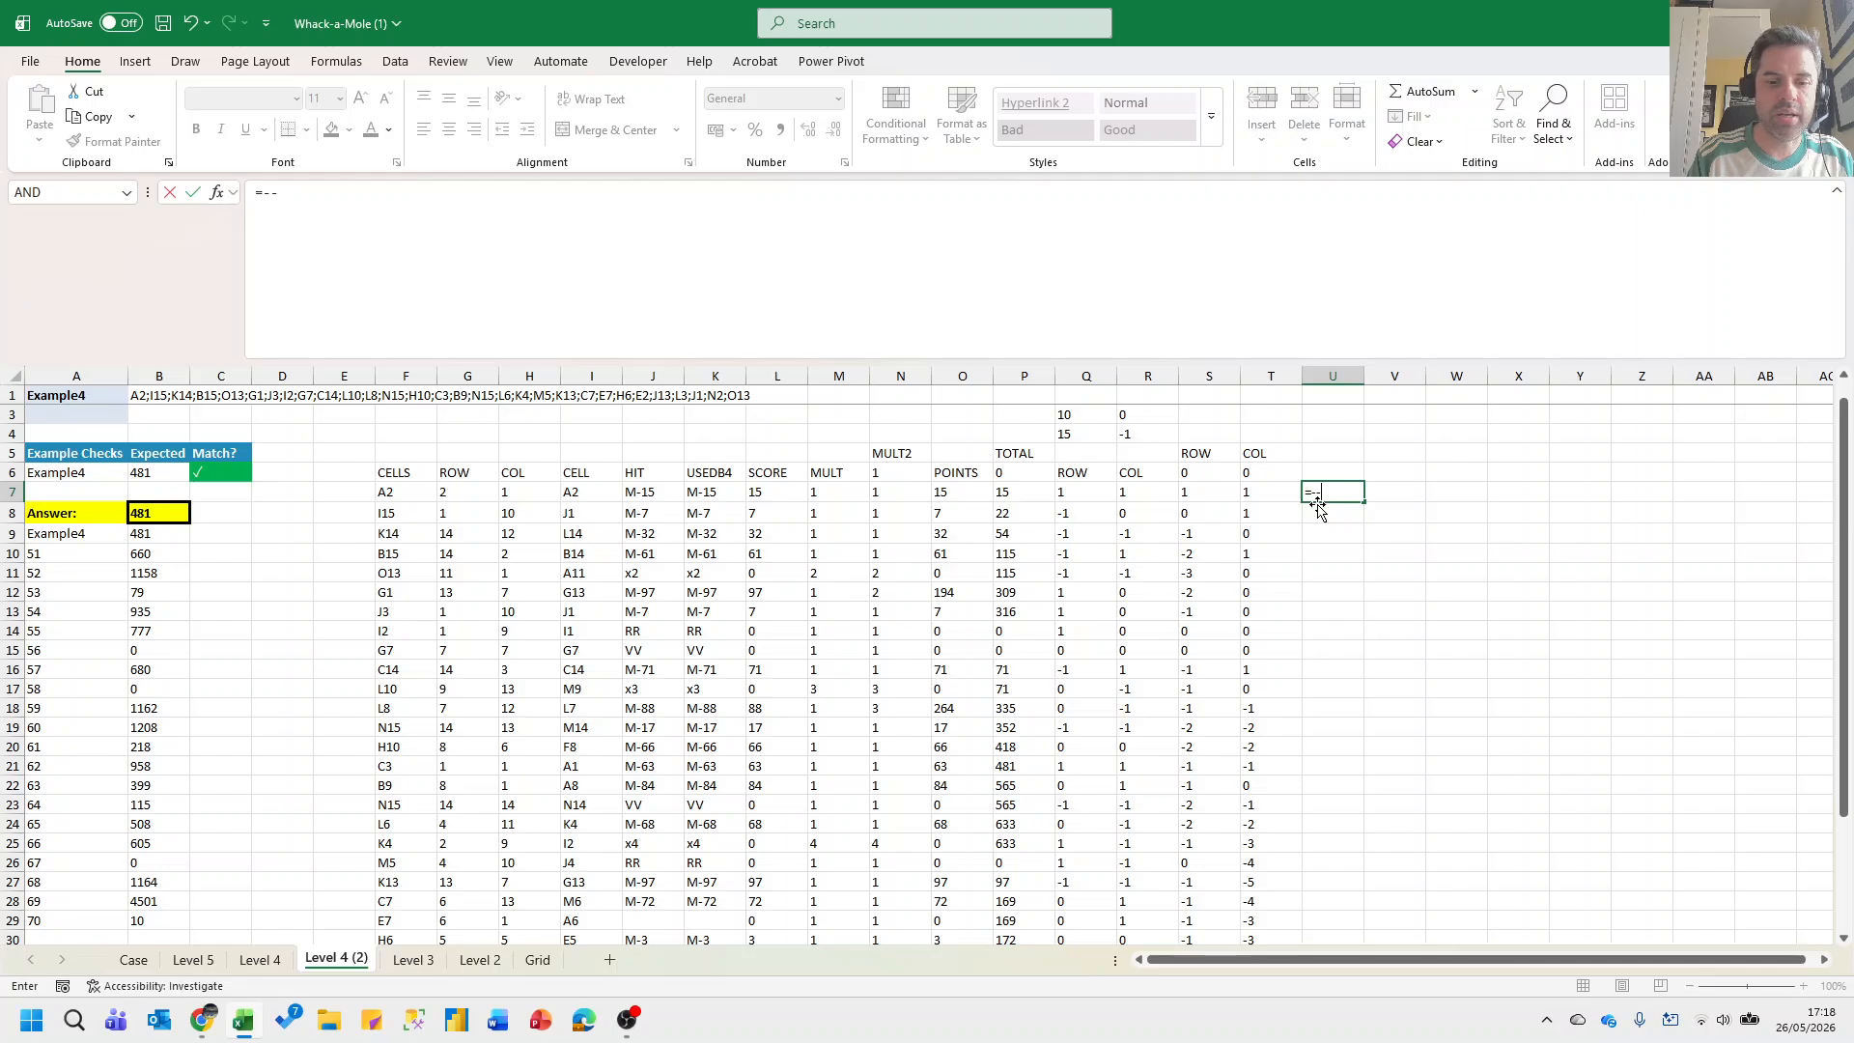
text(and()
key(Left)
key(Left)
key(Left)
key(Left)
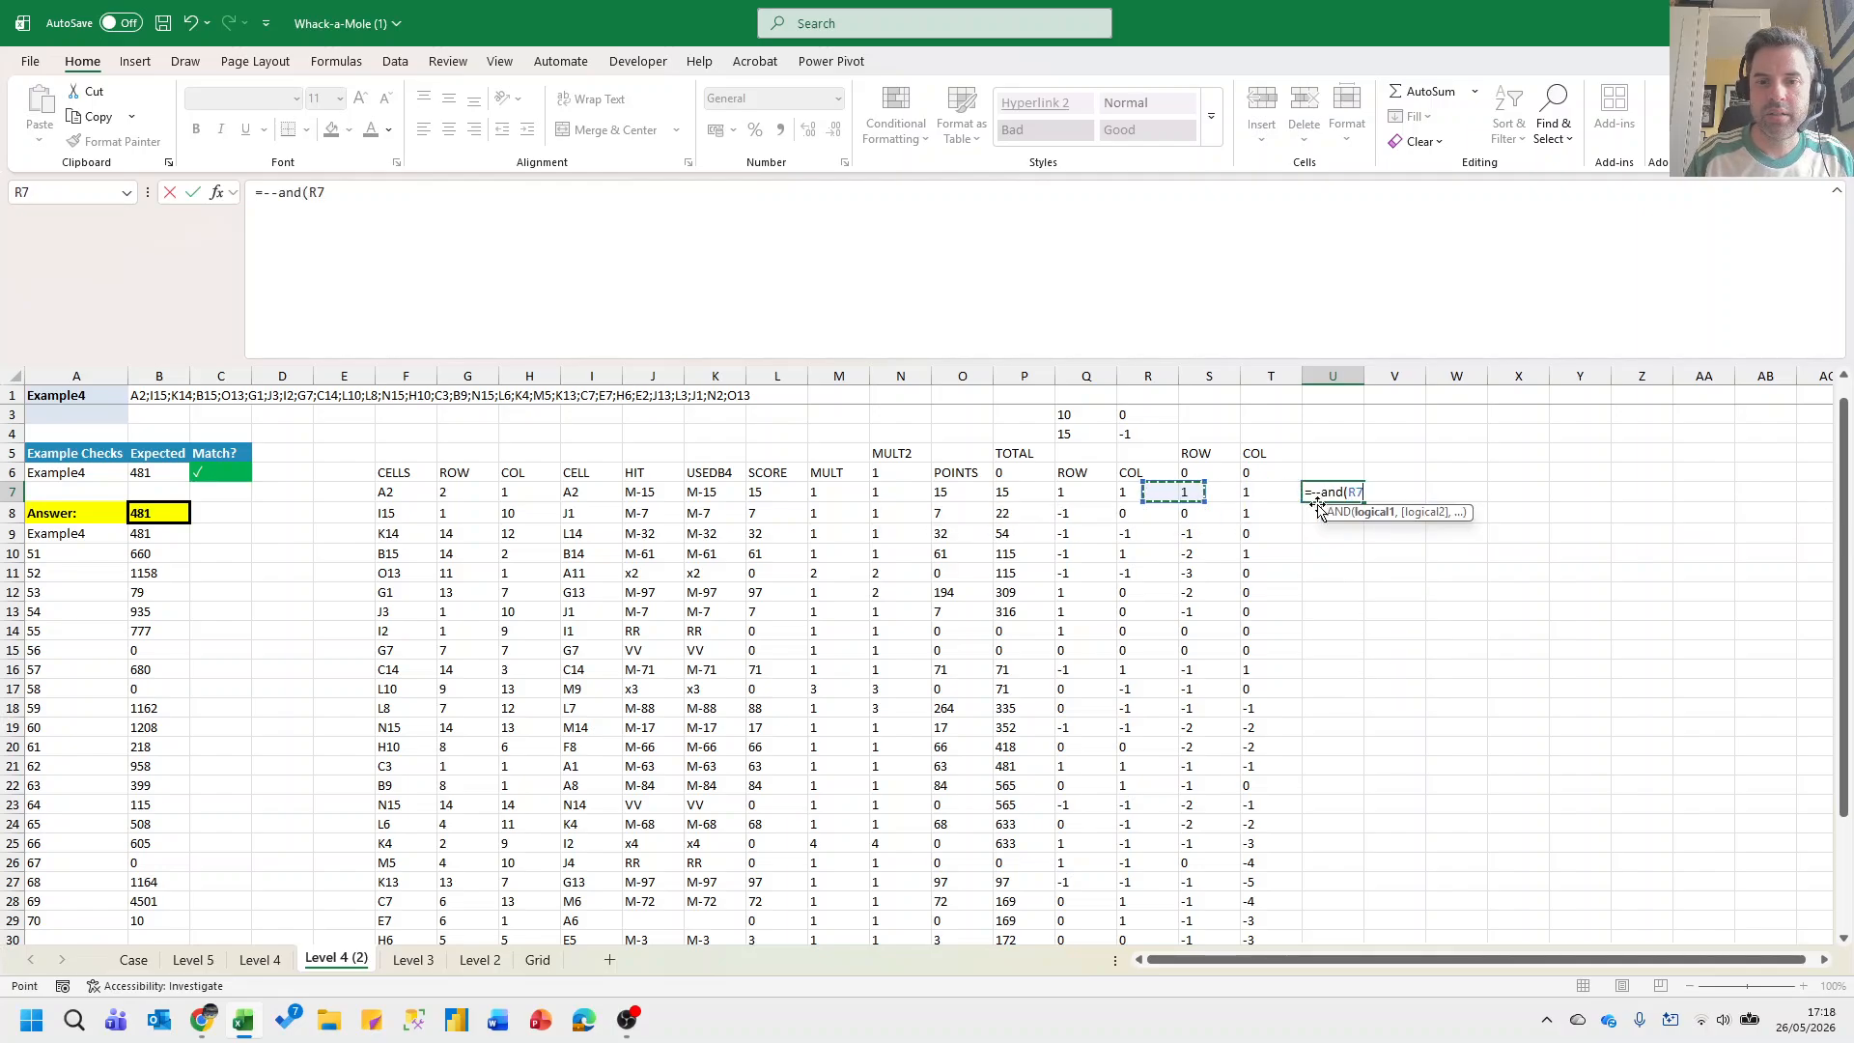
text(=0,)
key(Left)
key(Left)
key(Left)
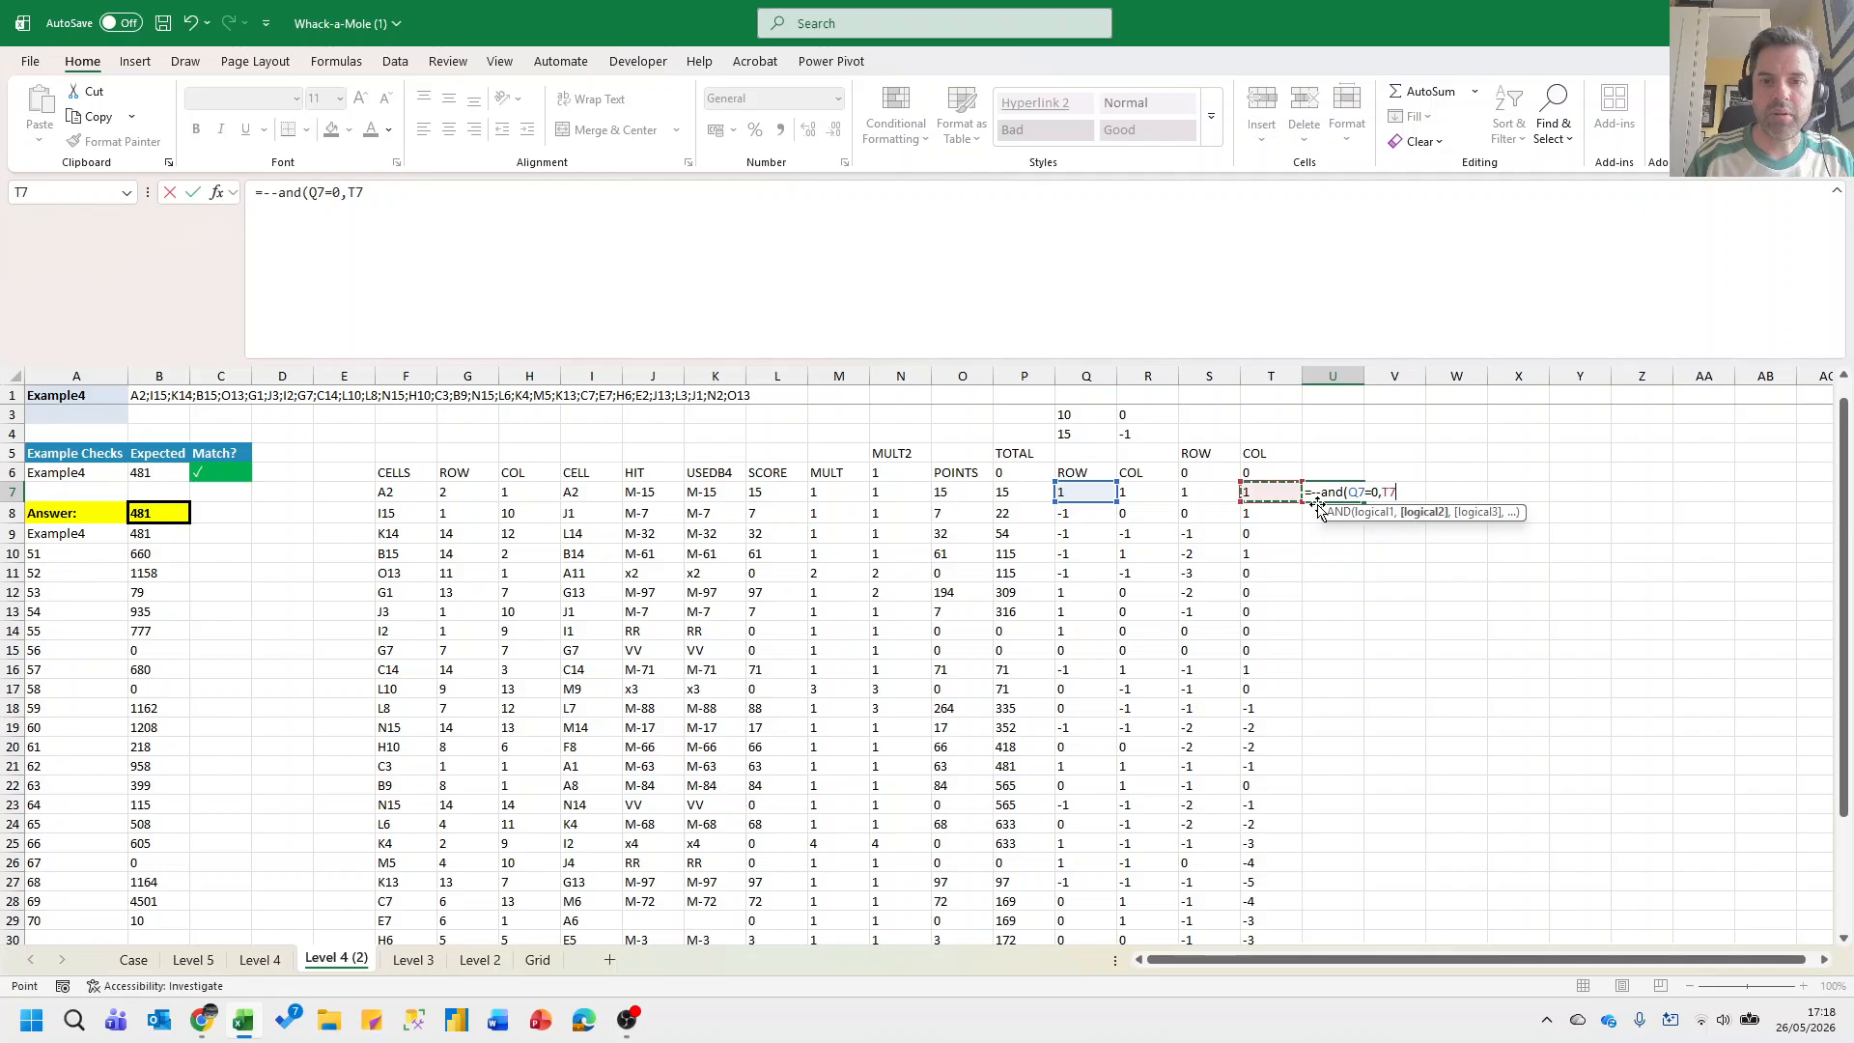
text(=0))
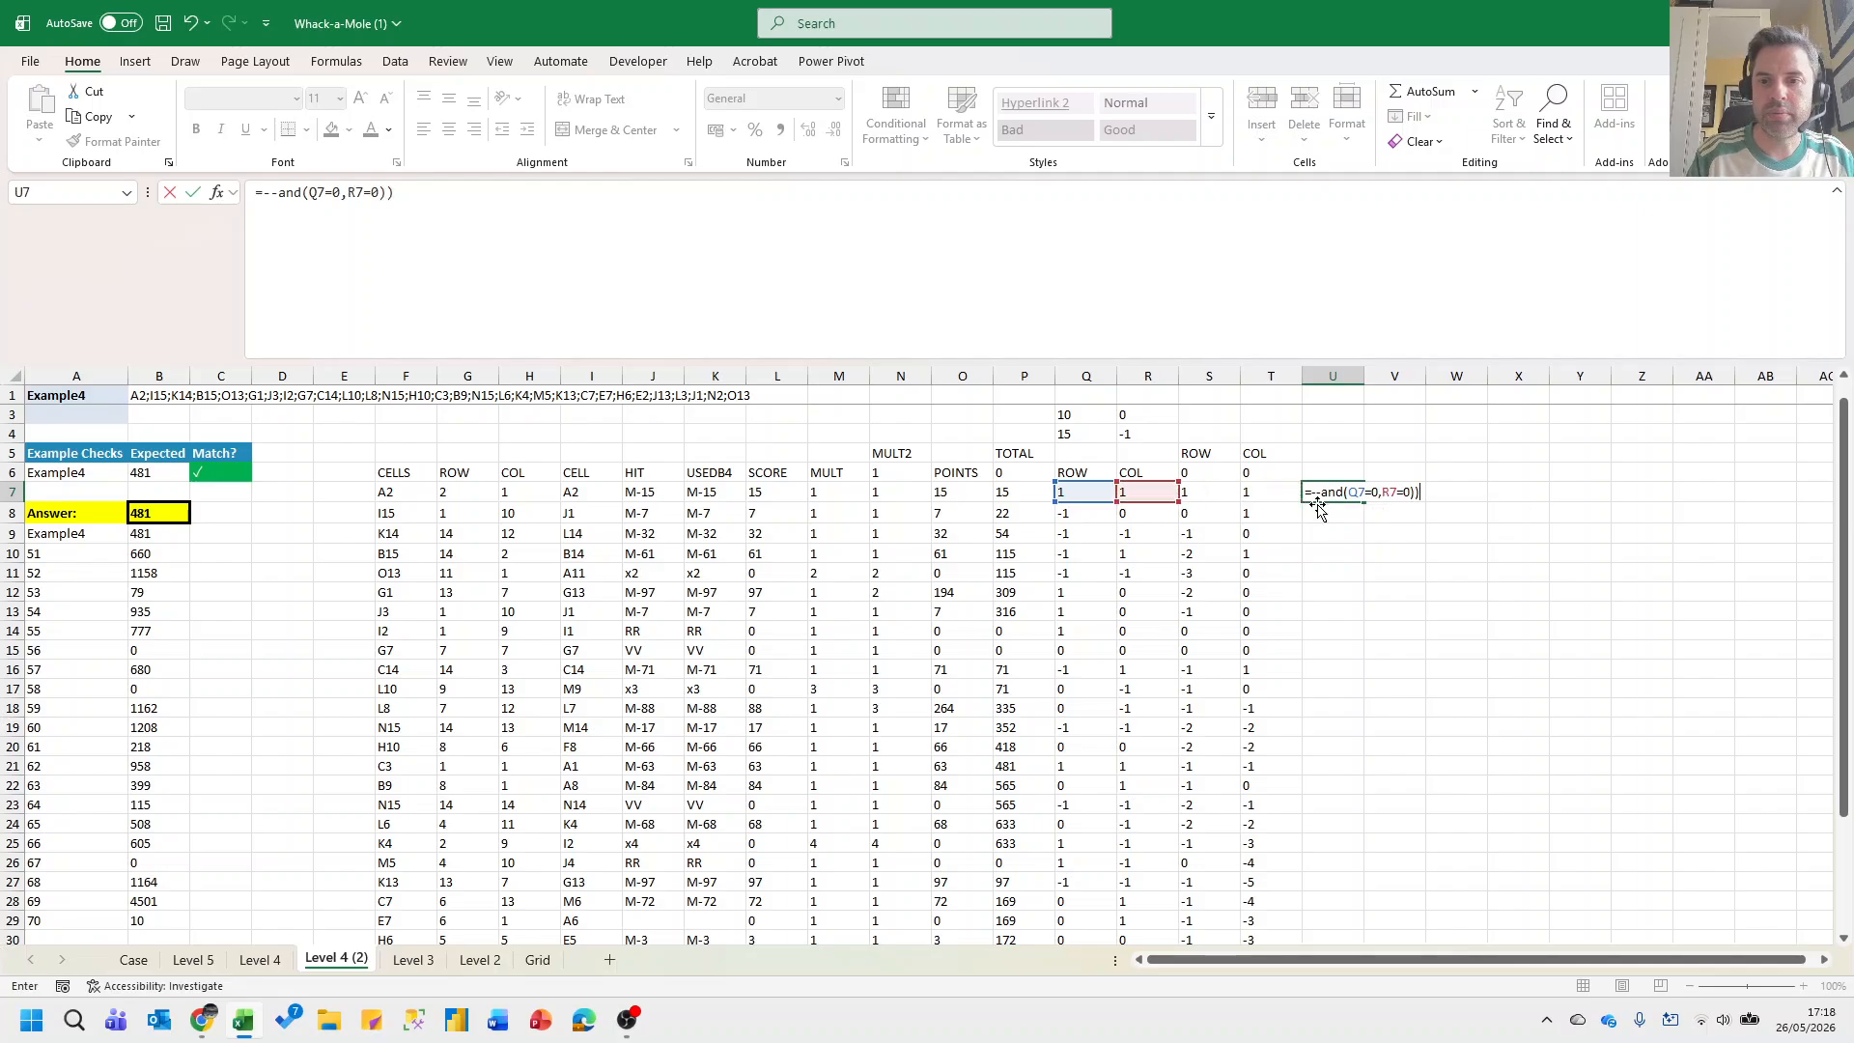
key(Return)
Fill the no-shift flag formula from U7 down to U36, the last hit row.
key(Up)
key(Left)
key(ctrl+Down)
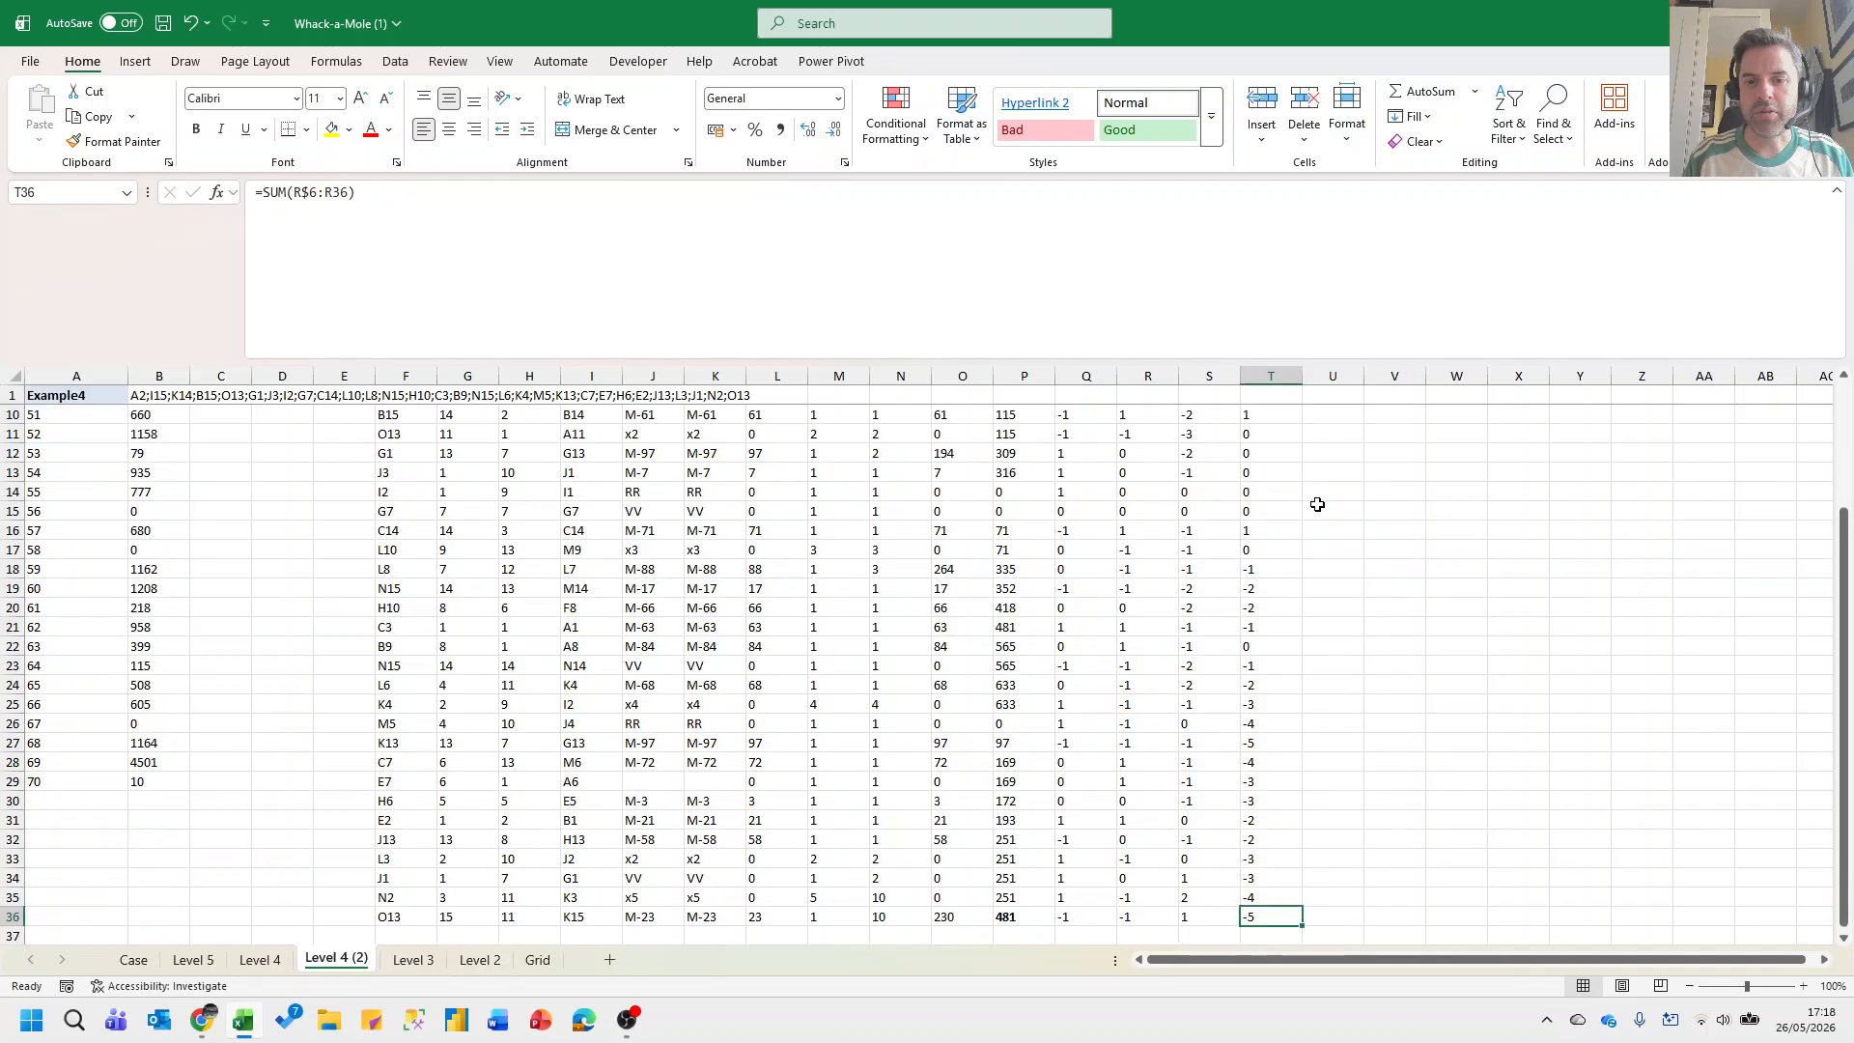
key(Right)
key(ctrl+shift+Up)
key(ctrl+d)
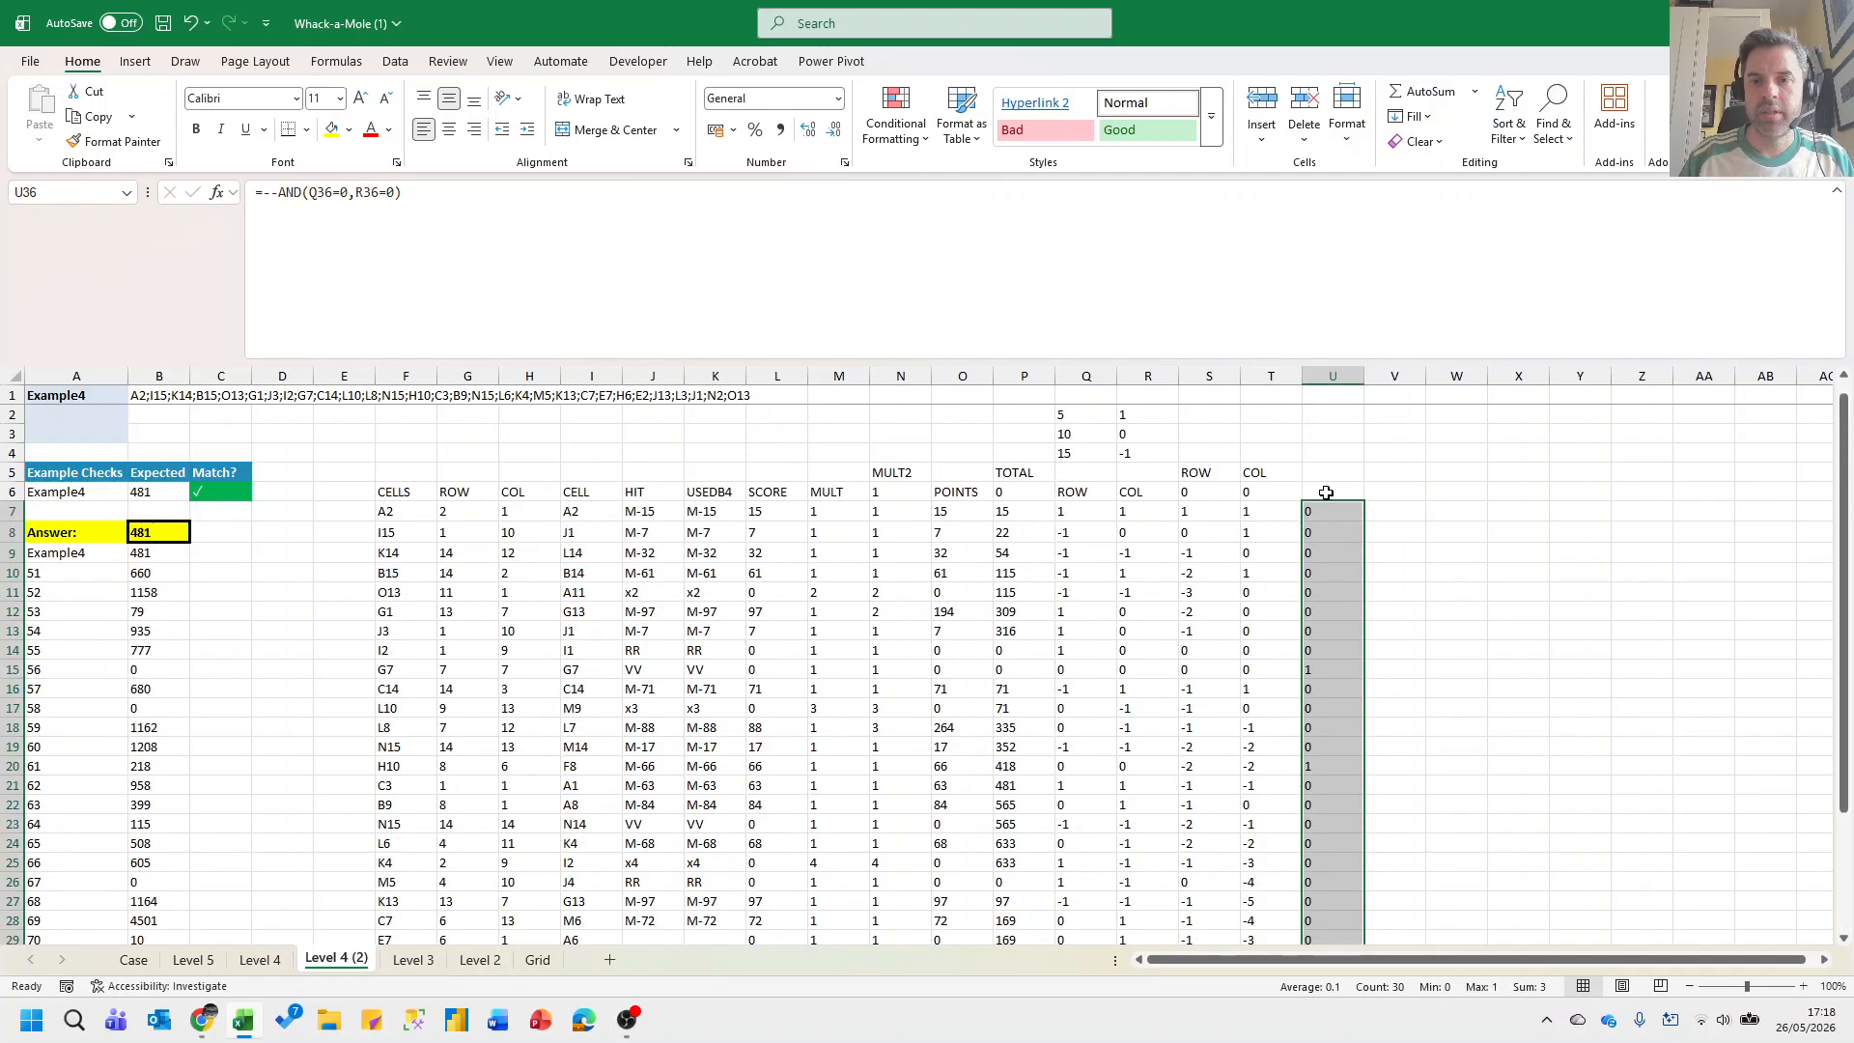
Total the no-shift flags U7:U36 with a SUM formula in U5.
click(1324, 467)
text(=sum()
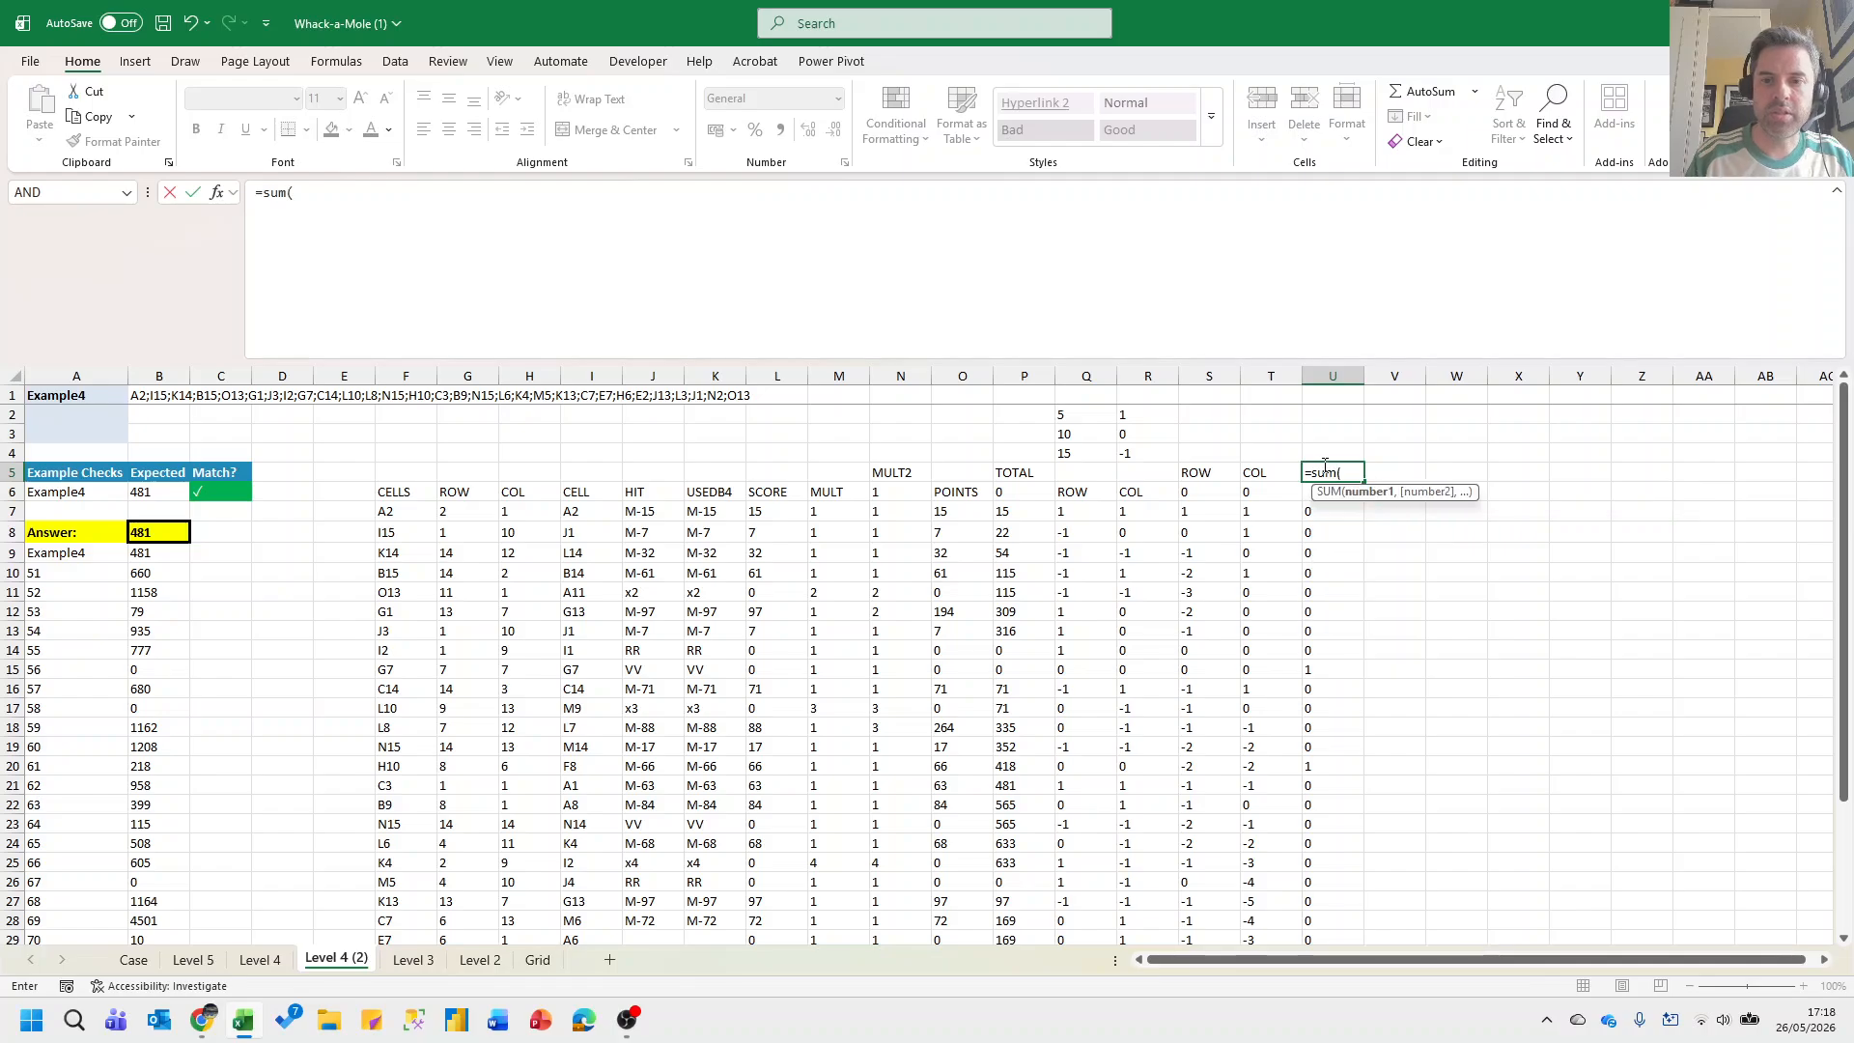
key(Down)
key(Down)
key(ctrl+shift+Down)
text())
key(Return)
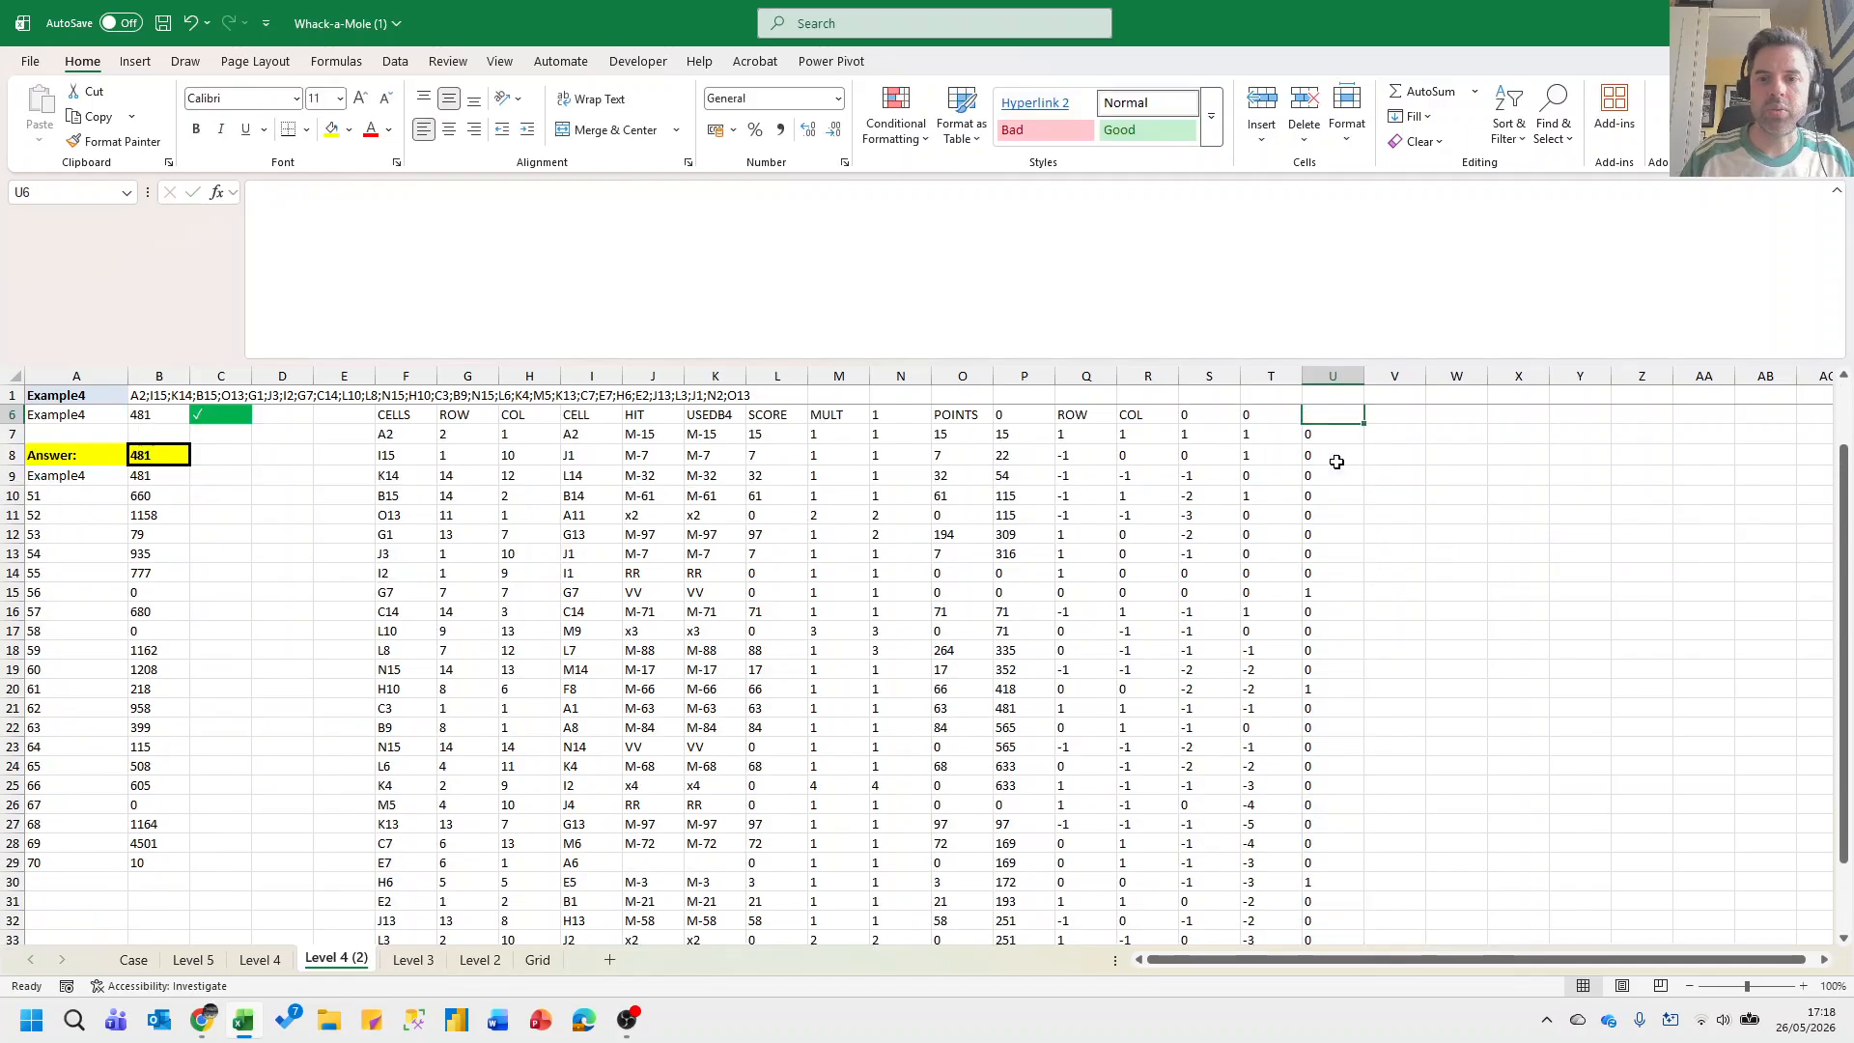
scroll(1336, 462, up, 2)
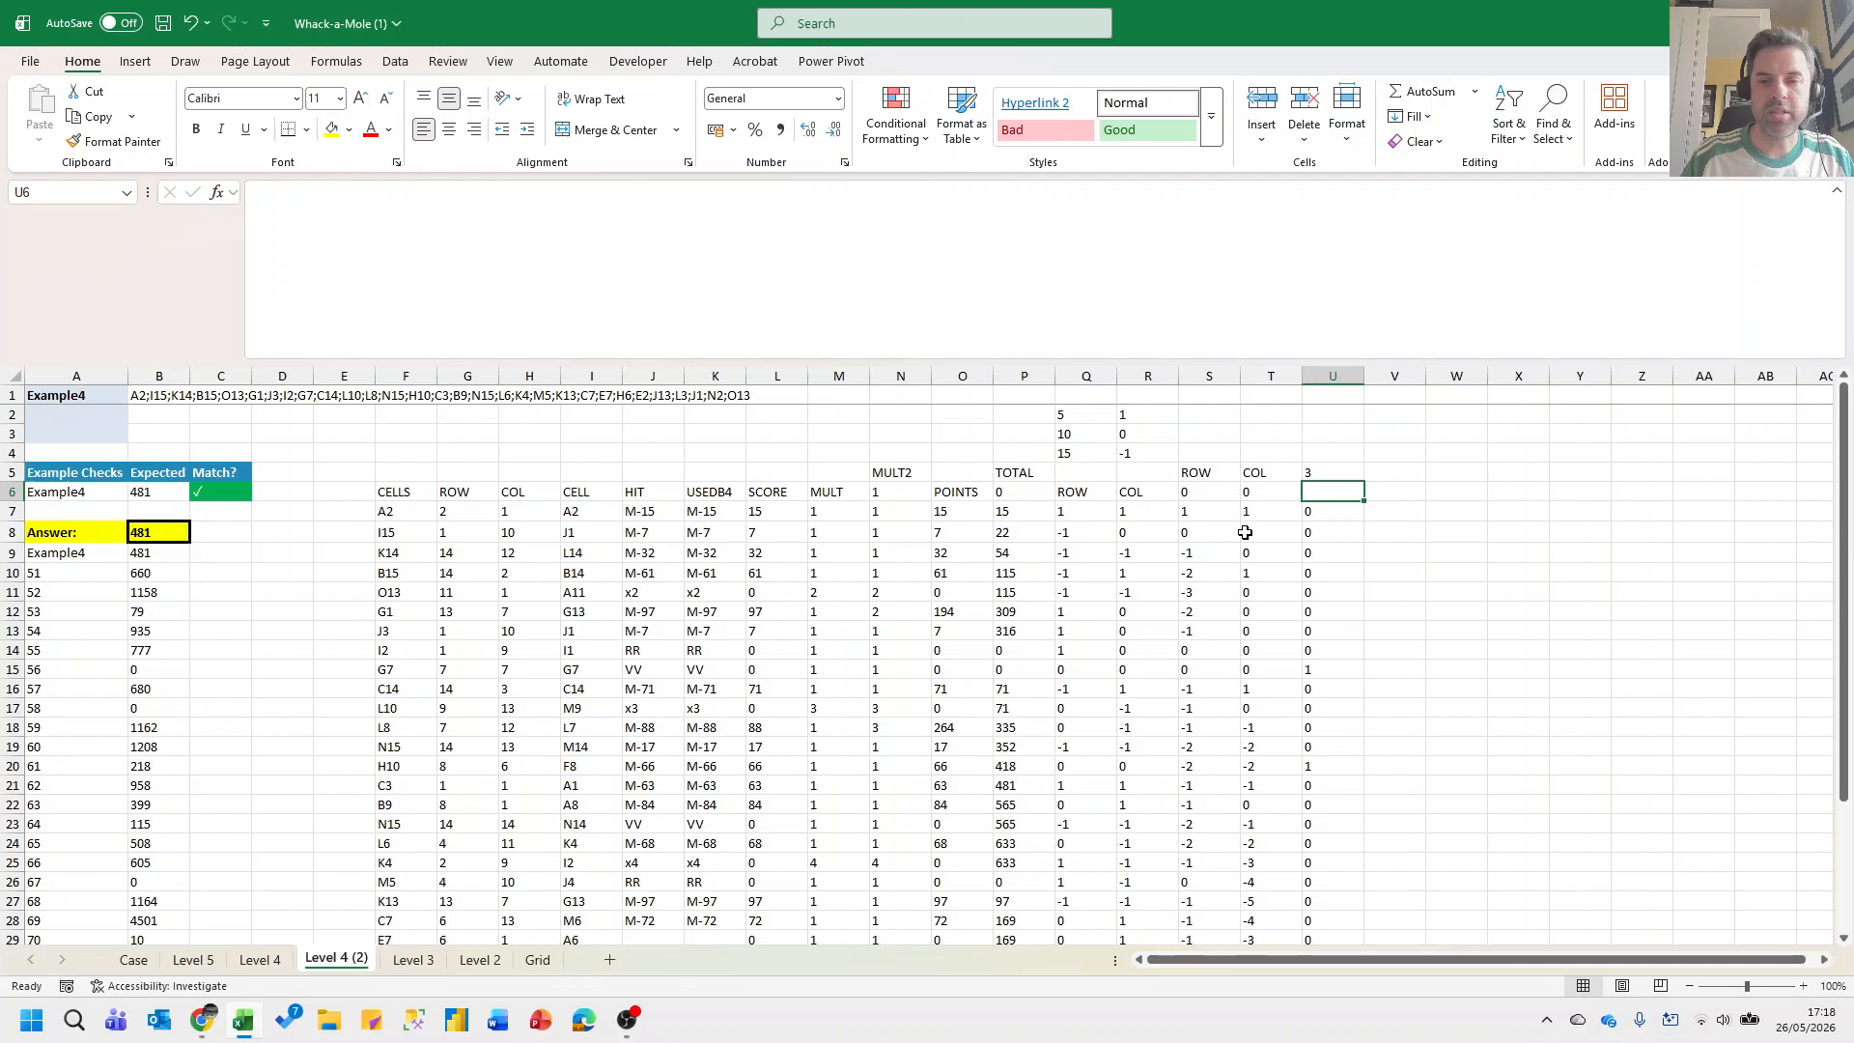
Change the Answer cell B8 to =U5 so the data table returns the no-shift count for each game.
click(173, 527)
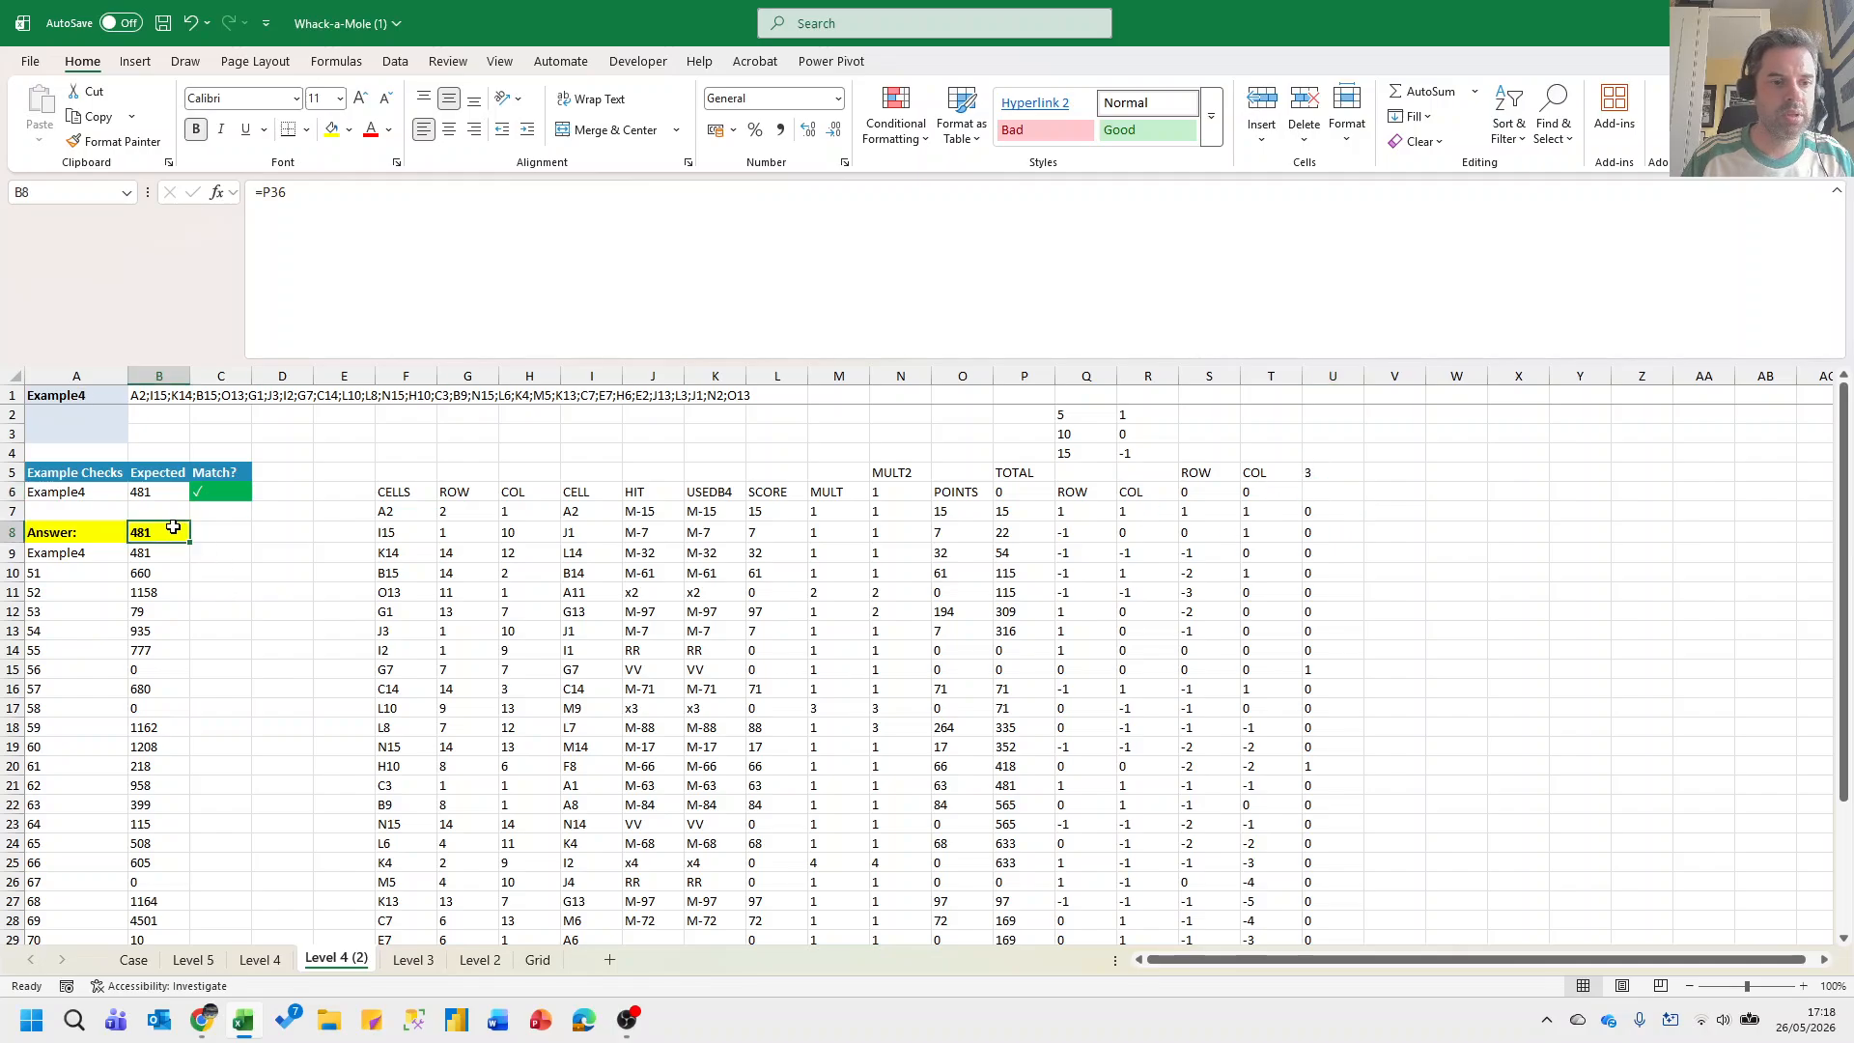
text(=)
click(1325, 474)
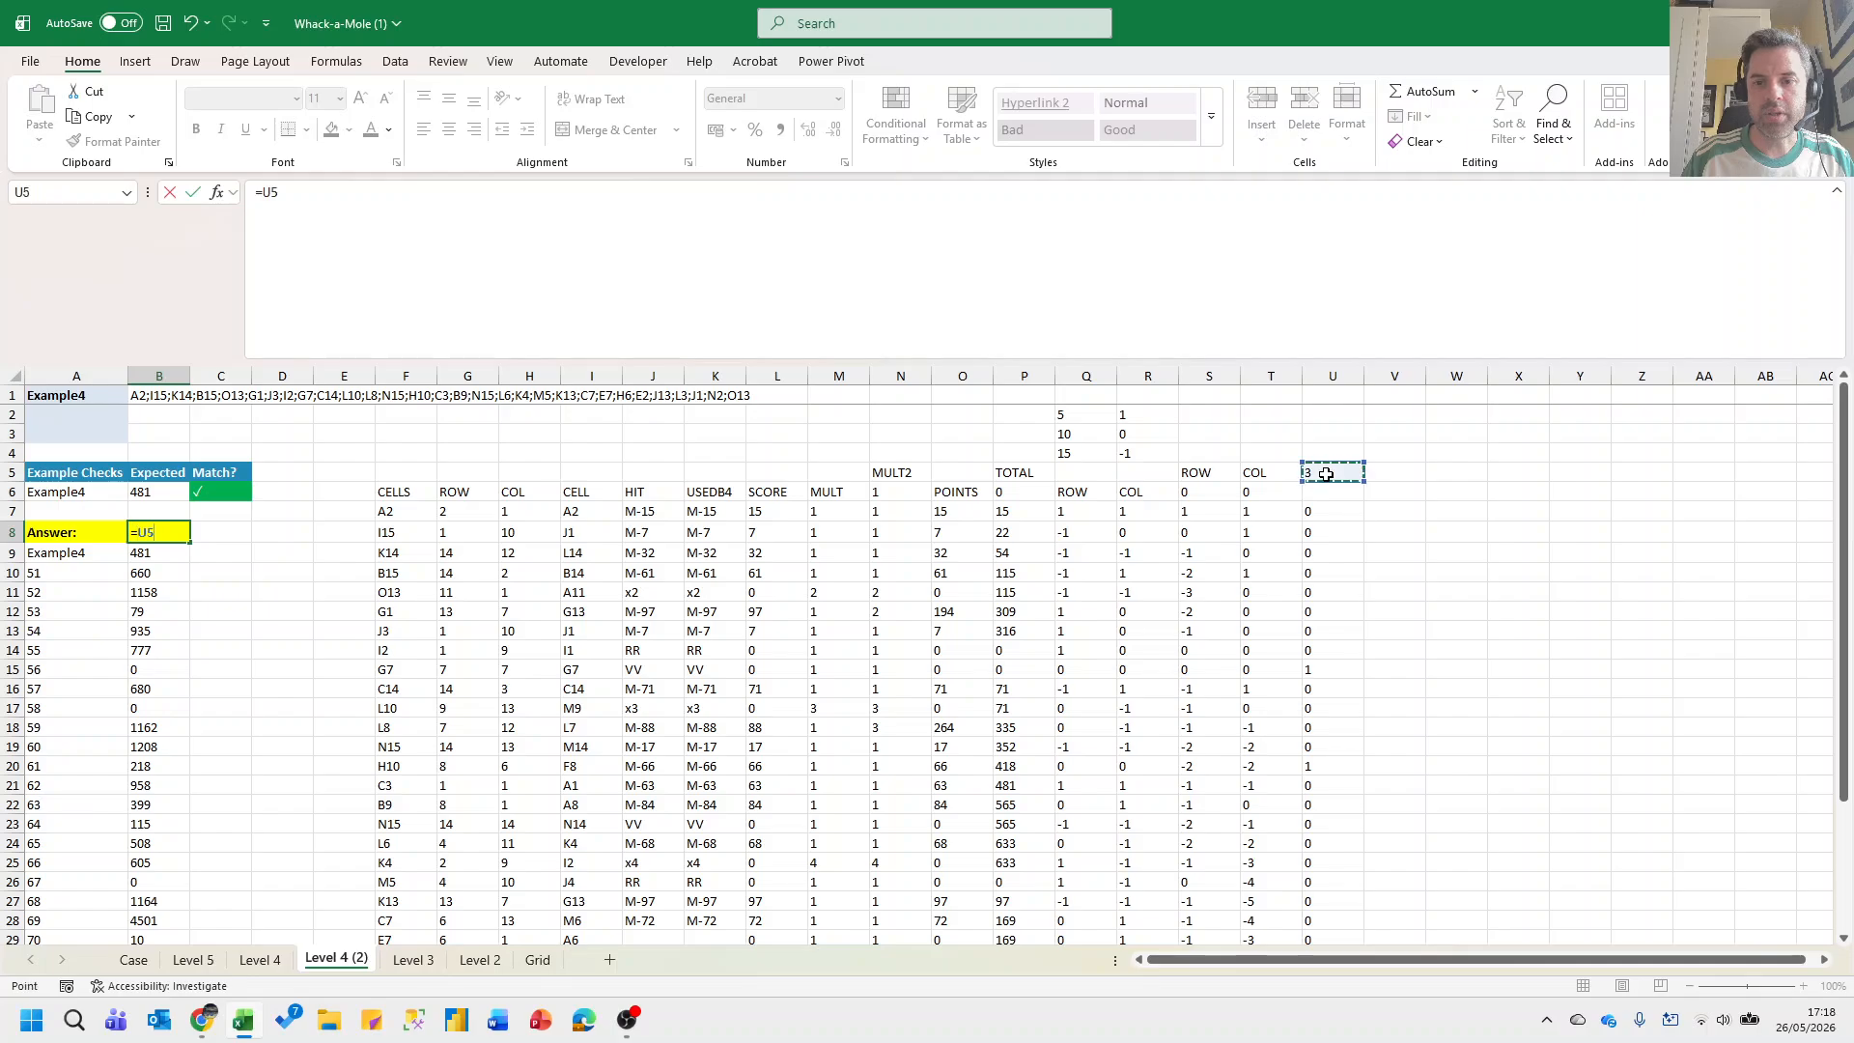
key(Return)
Enter =SUM(B10:B29) in D10 to total the no-shift counts of games 51 to 70, excluding the example.
key(Down)
key(Right)
key(Right)
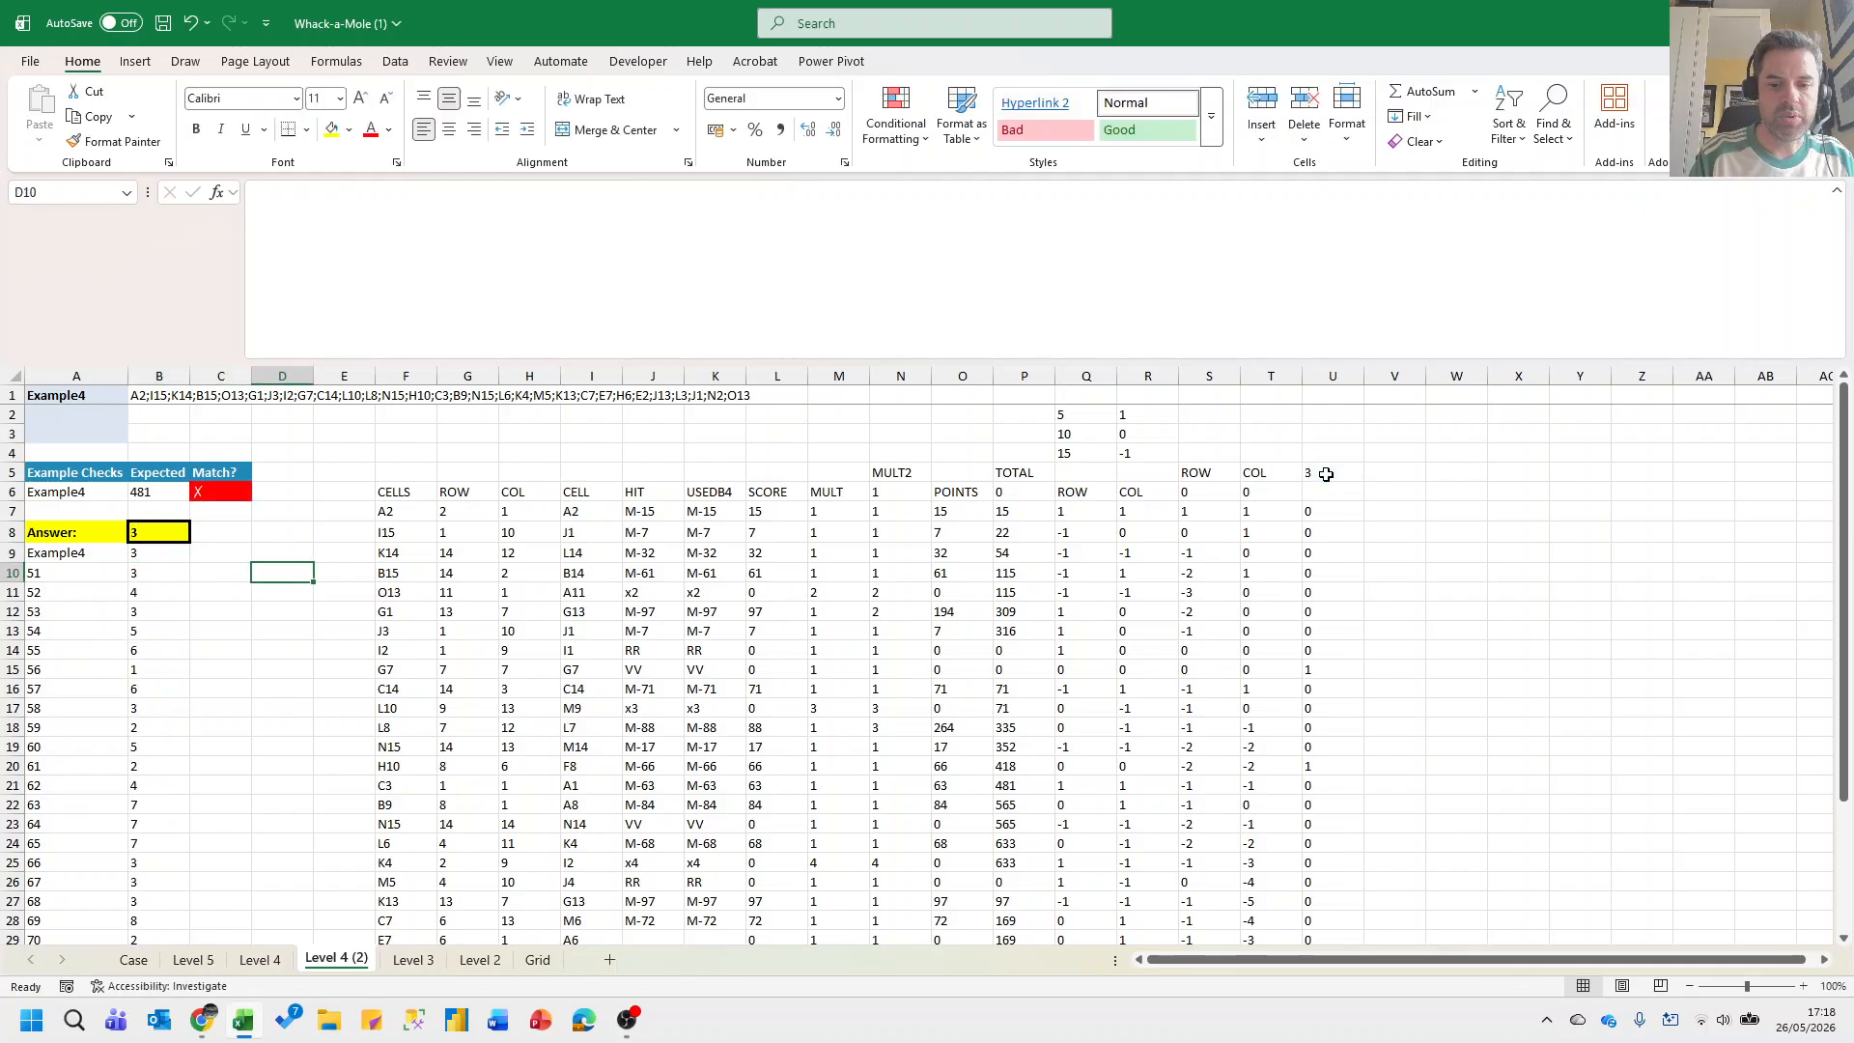
text(=sum()
key(Left)
key(Left)
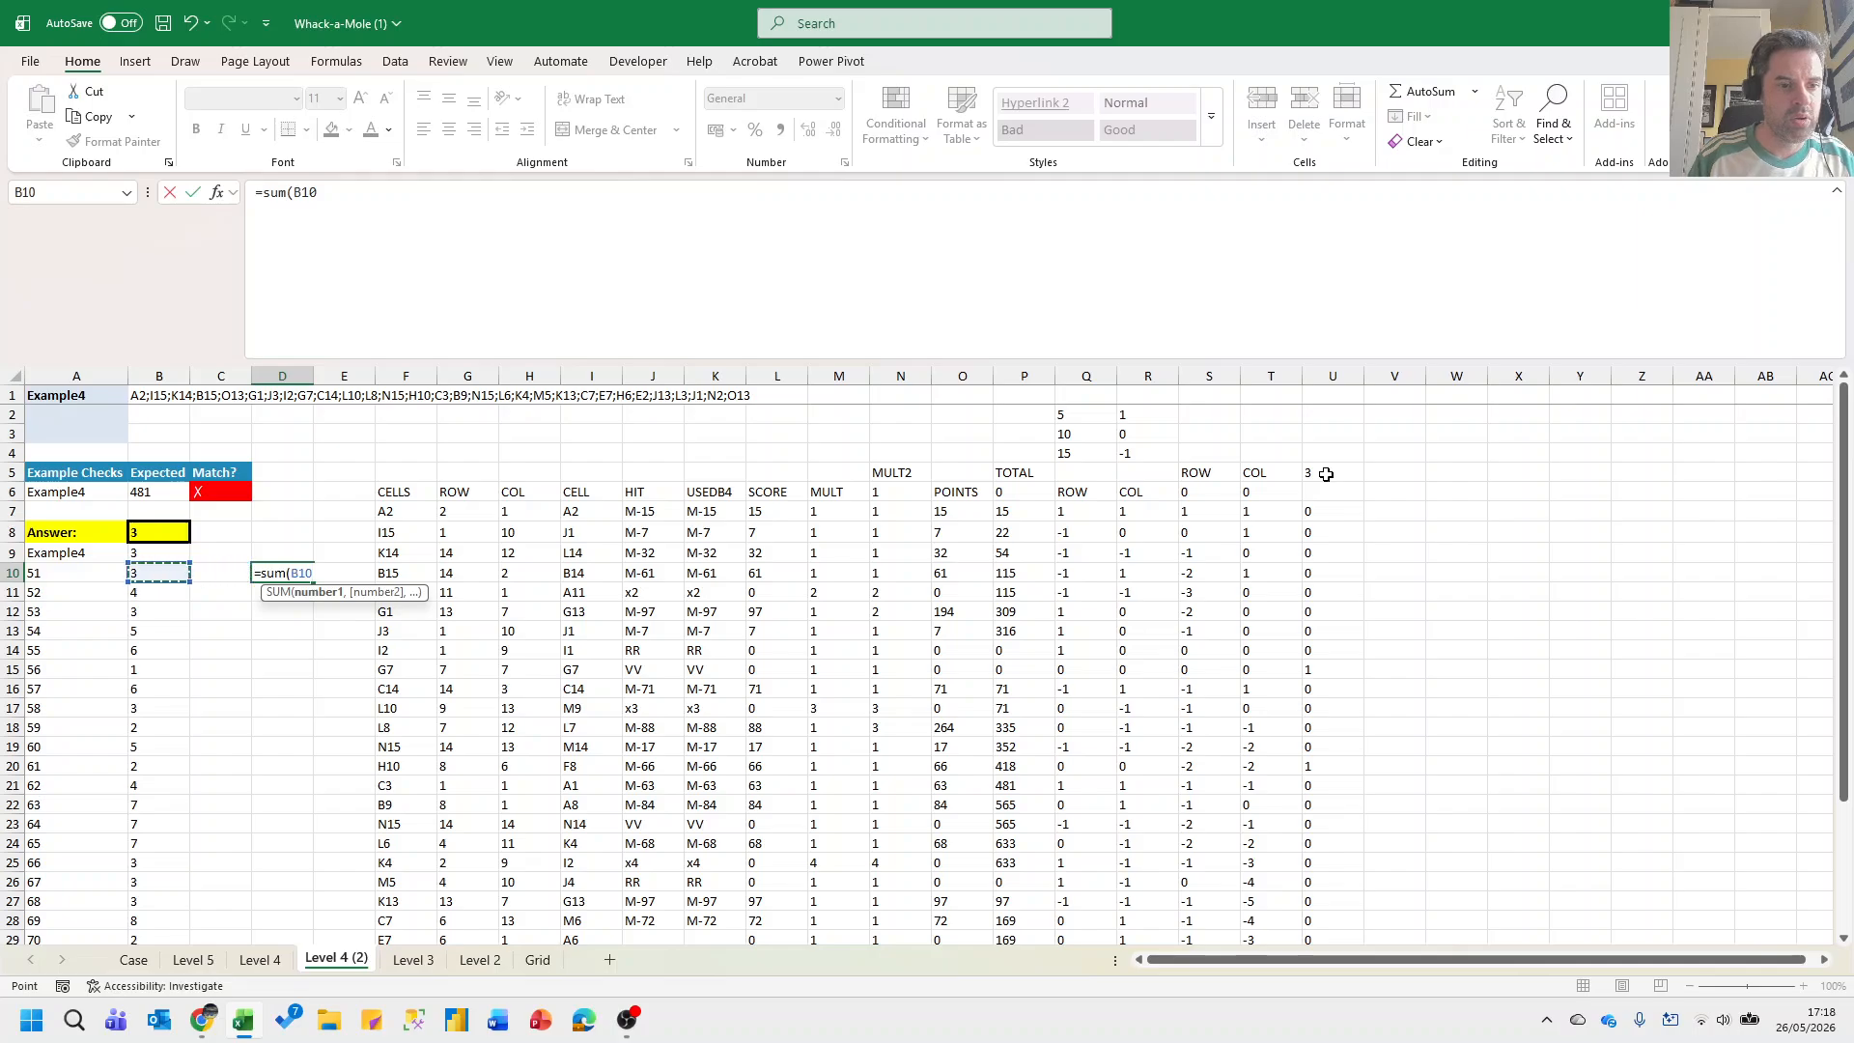
key(ctrl+shift+Down)
text())
key(Return)
key(Up)
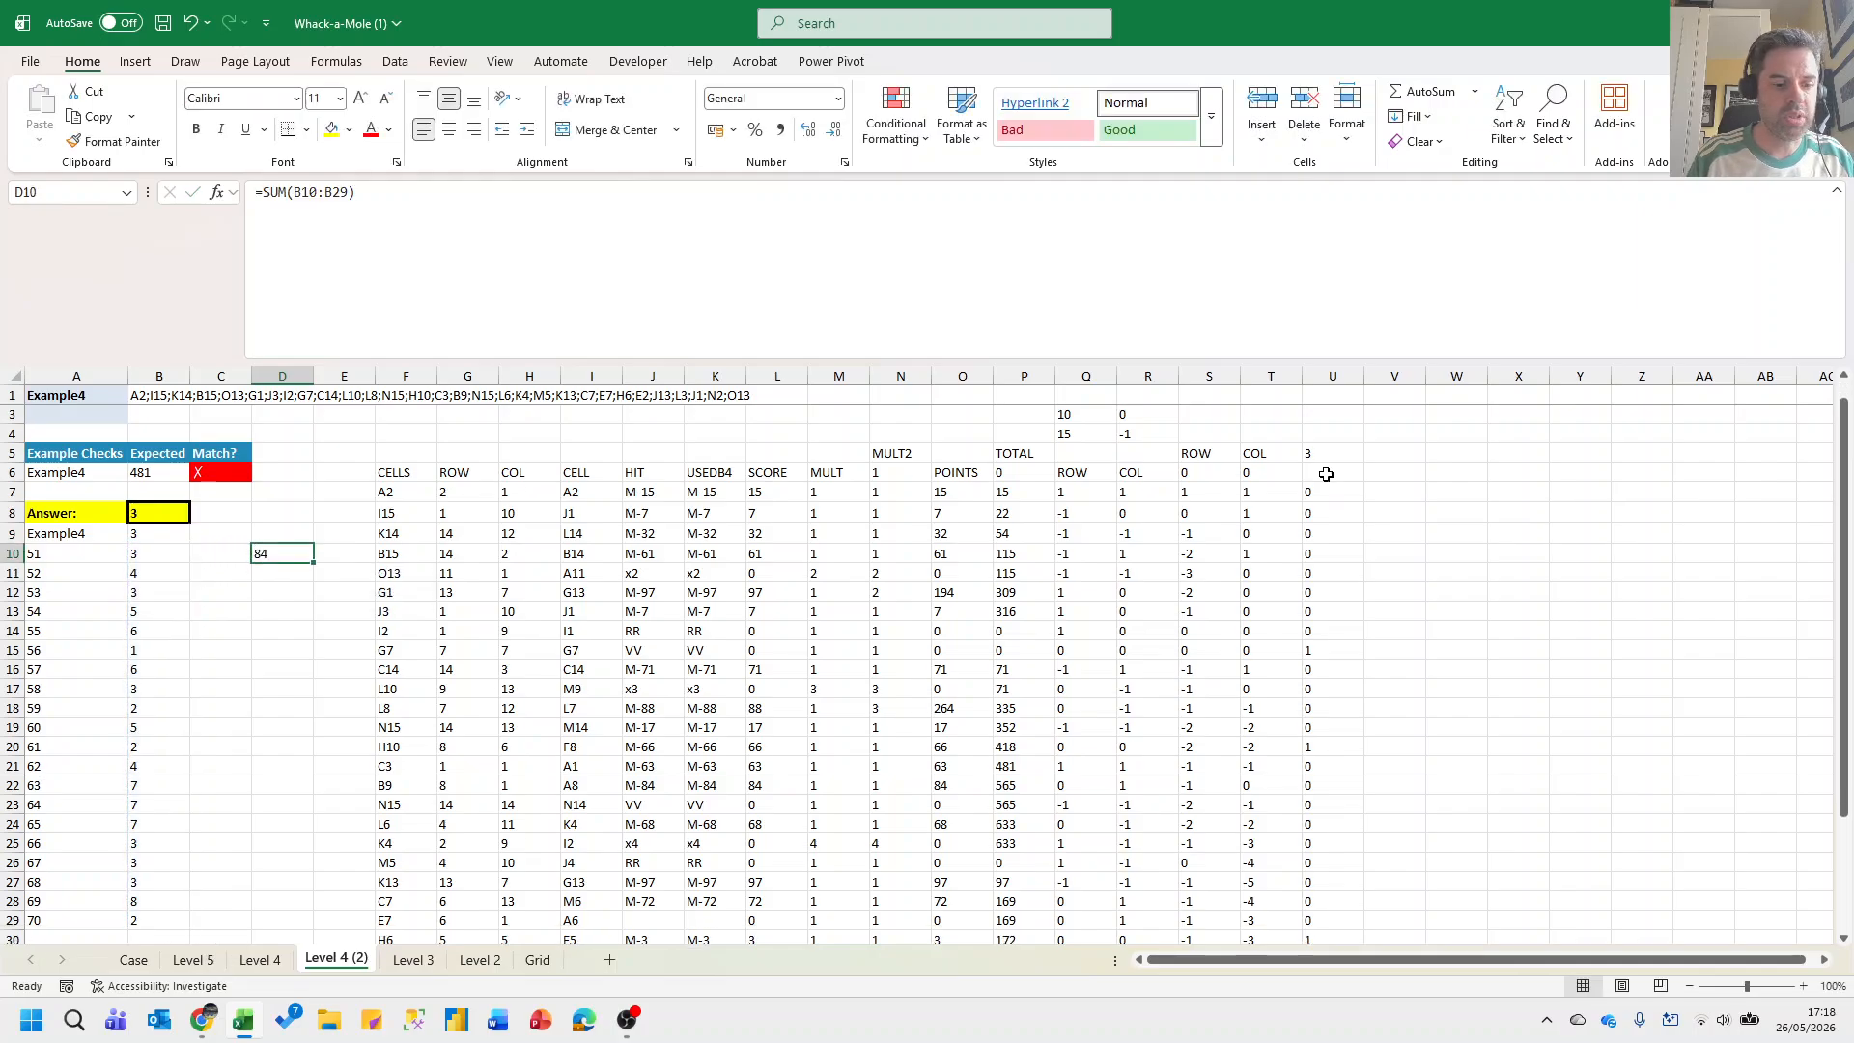
Enter 84 as the Bonus 2 answer in E36 of the Case sheet.
key(ctrl+Page_Up)
key(ctrl+Page_Up)
key(ctrl+Page_Up)
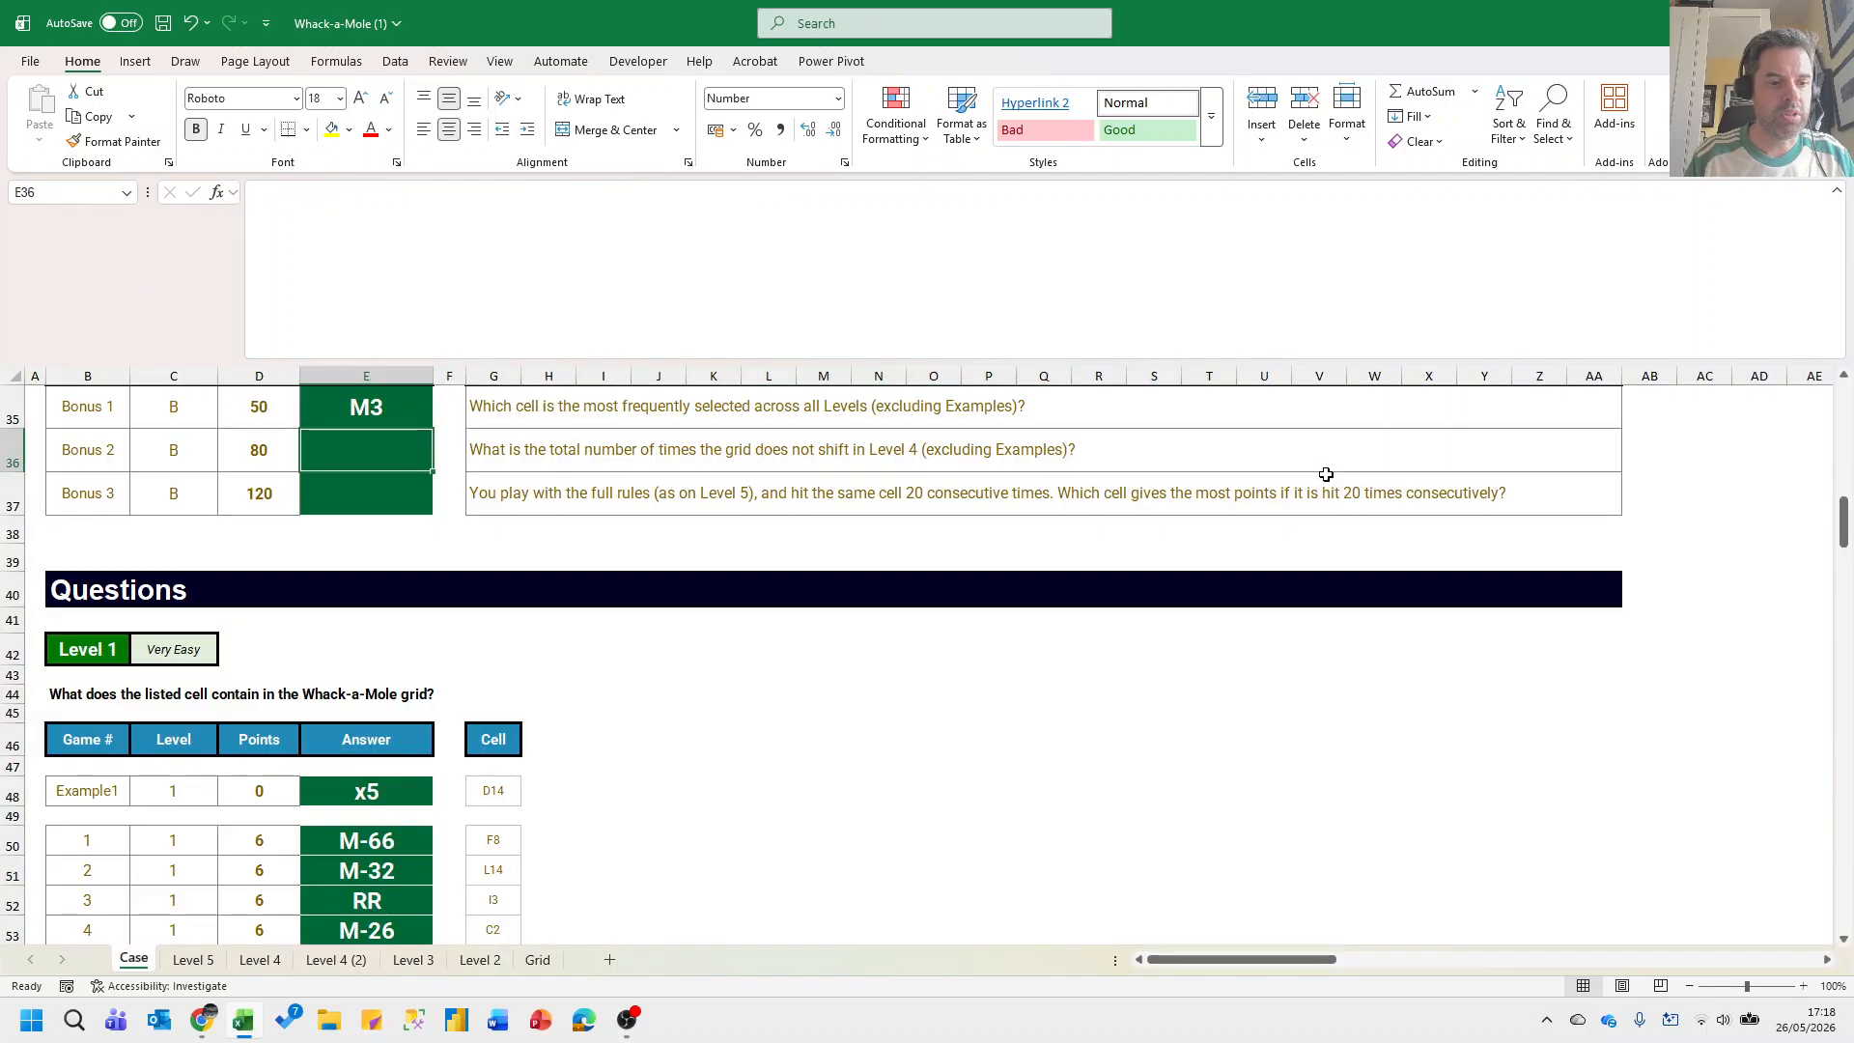
key(Up)
key(Up)
key(Down)
key(Down)
text(84)
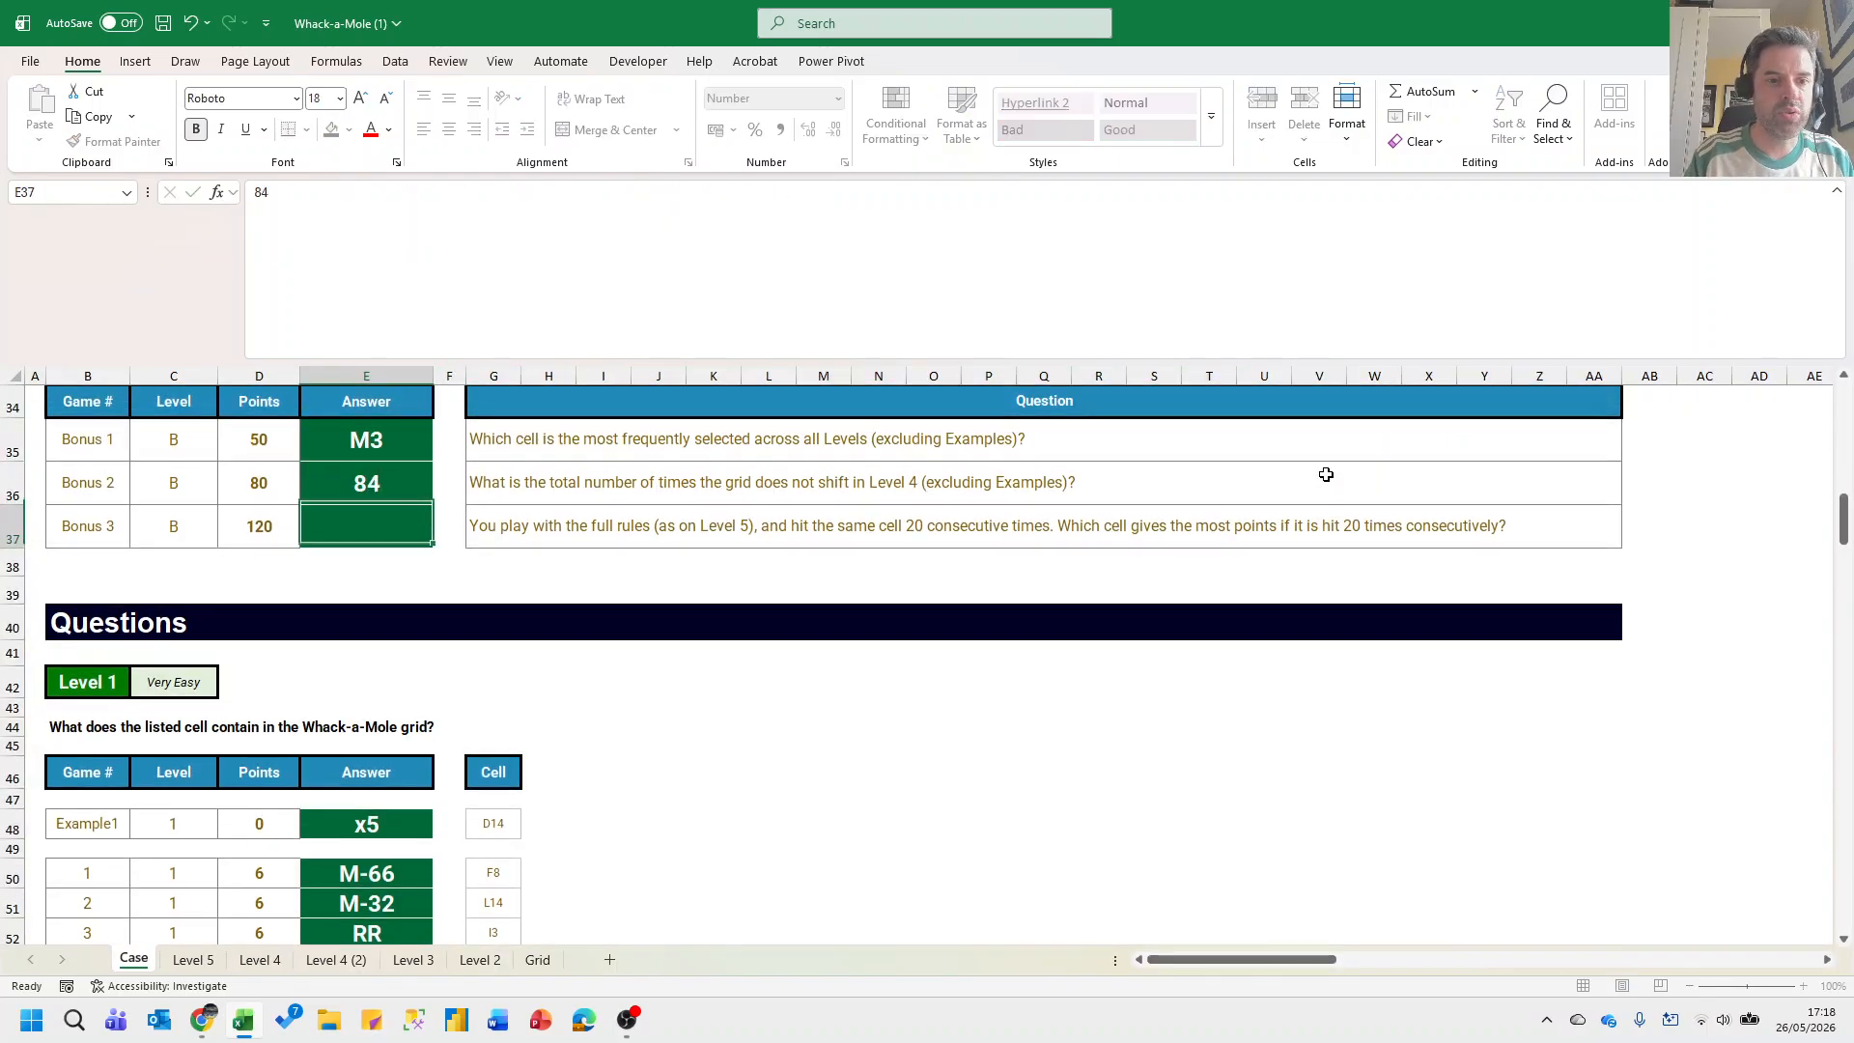
key(Return)
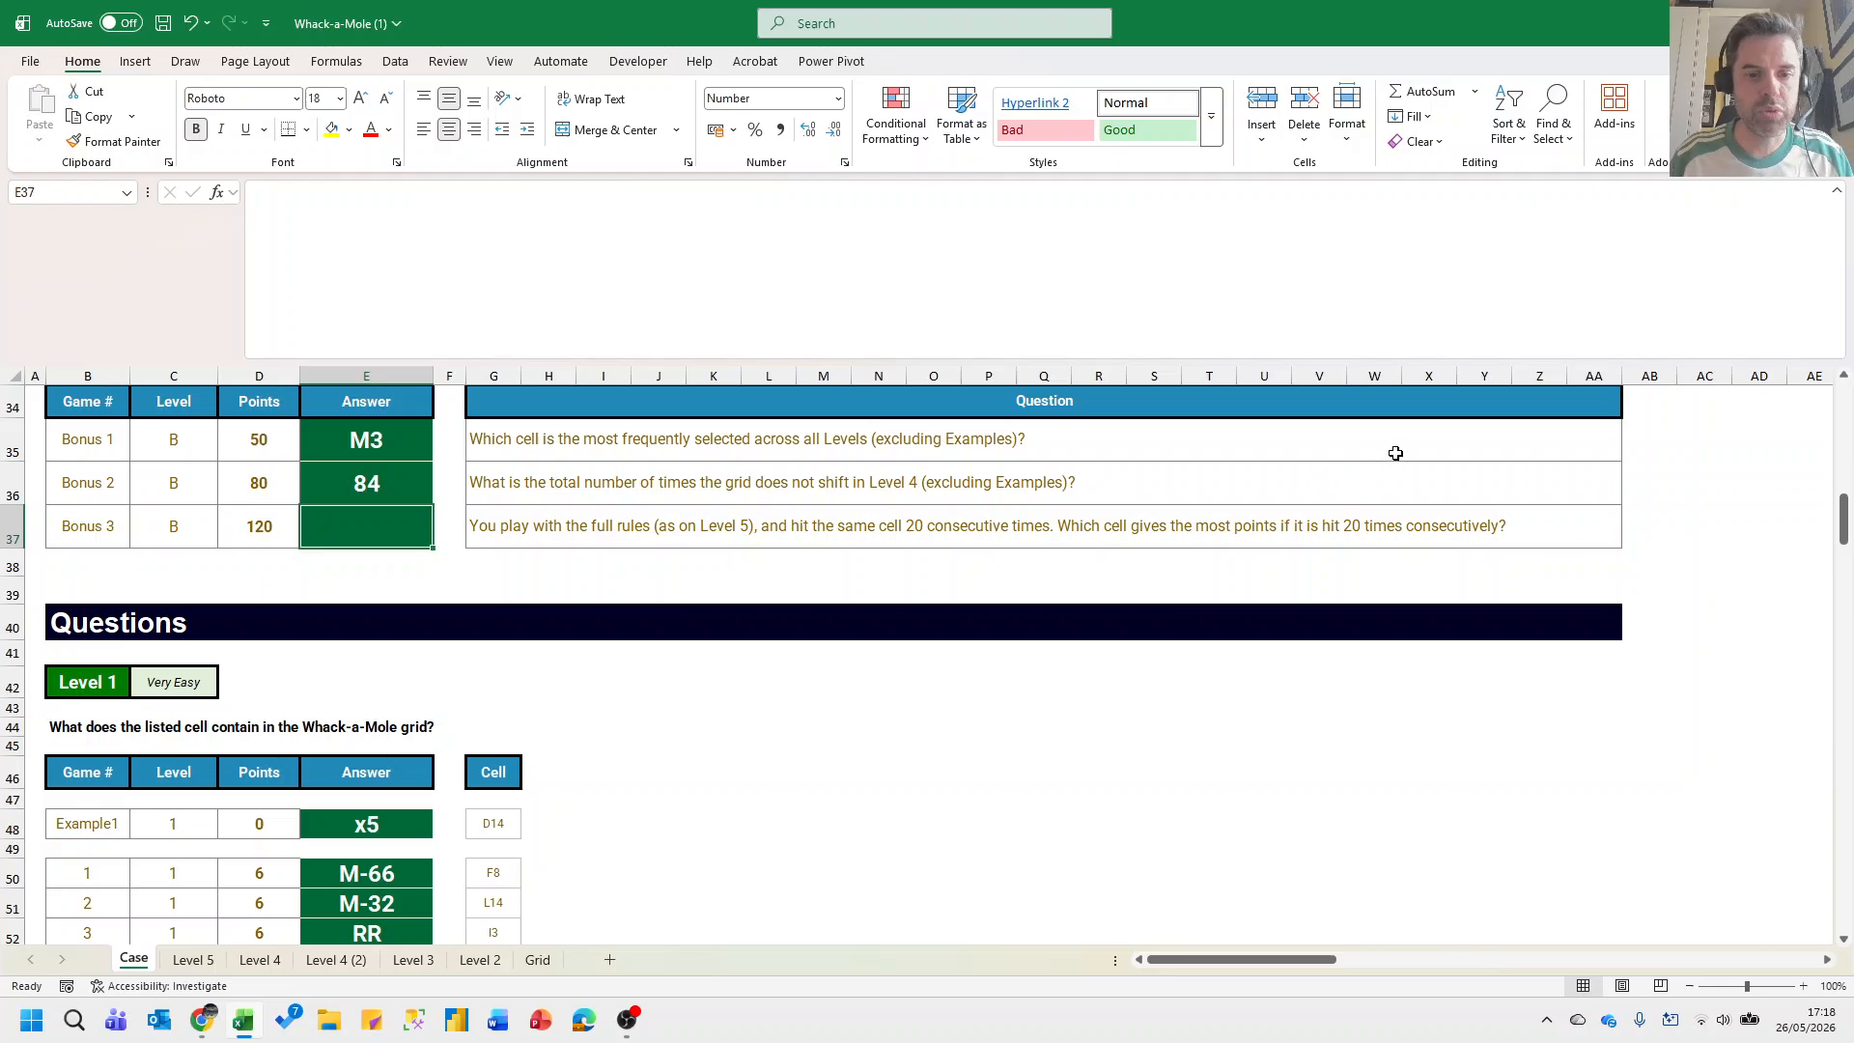
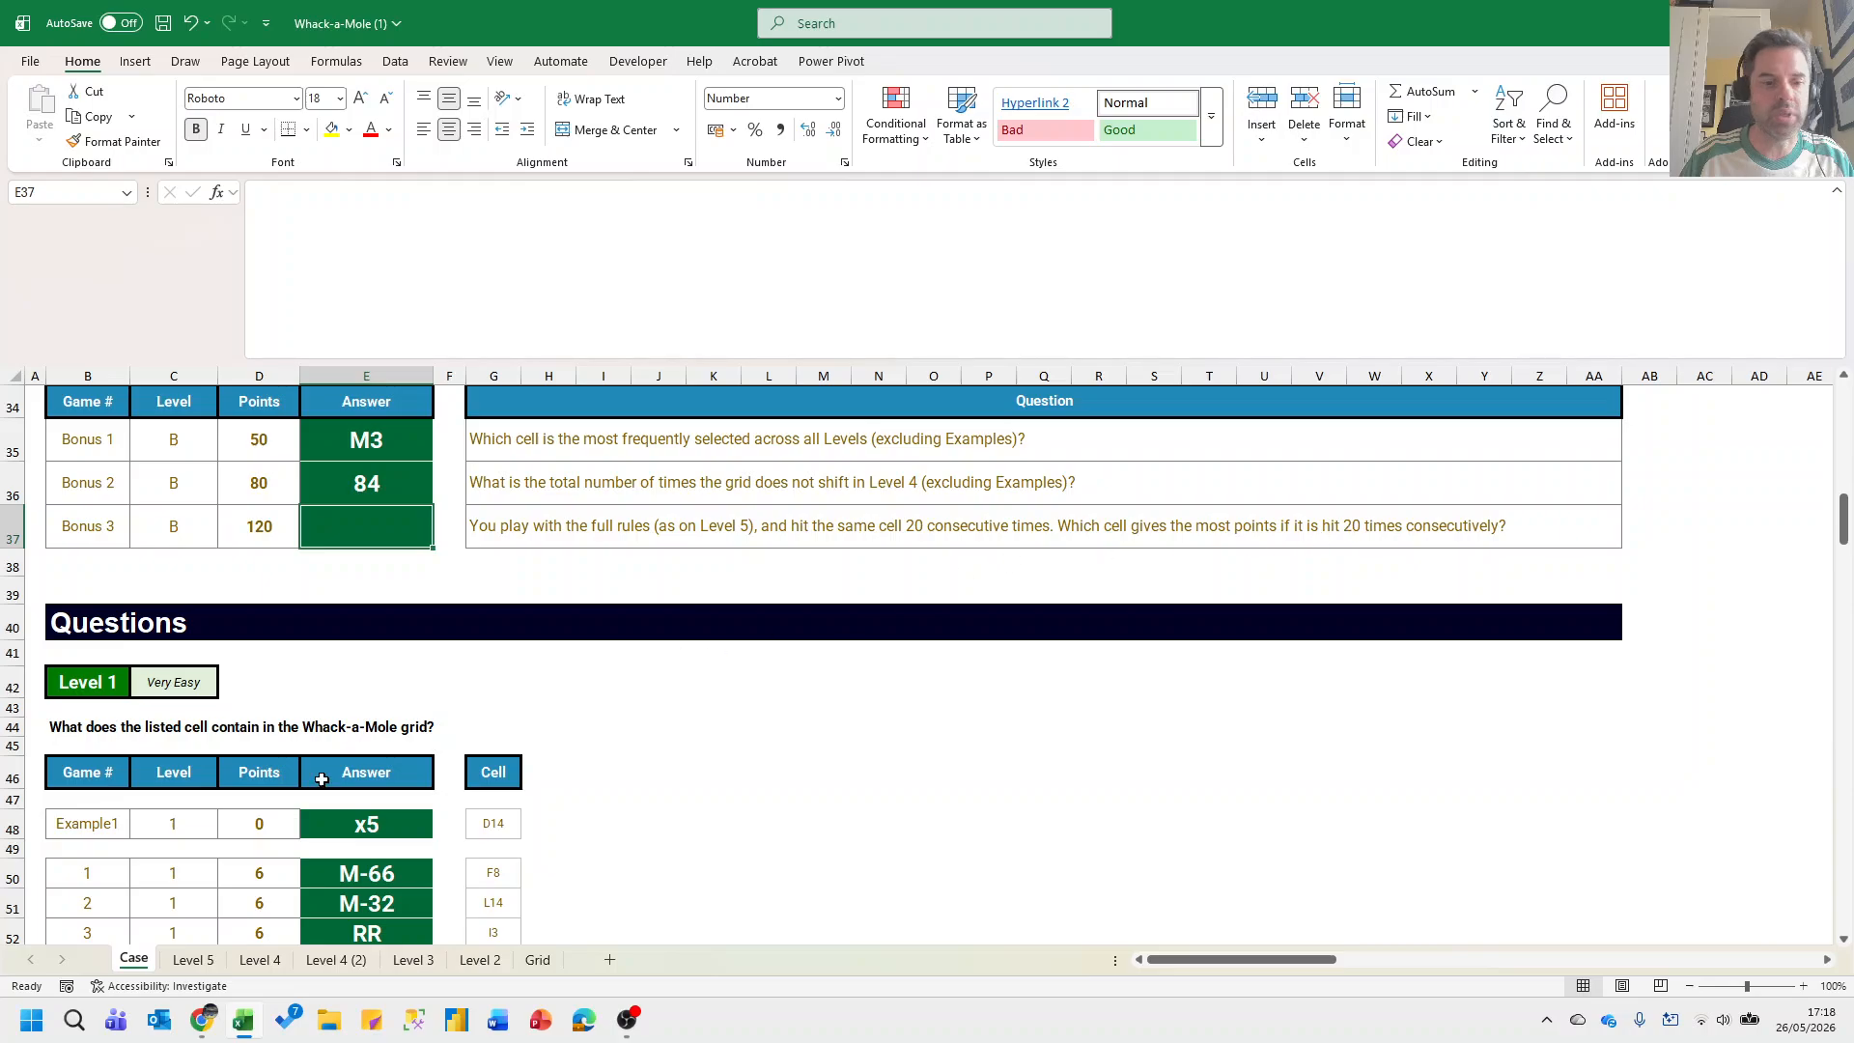
Duplicate the Level 5 sheet for Bonus 3 and clear the game list and its results below the Answer row on the copy.
click(194, 964)
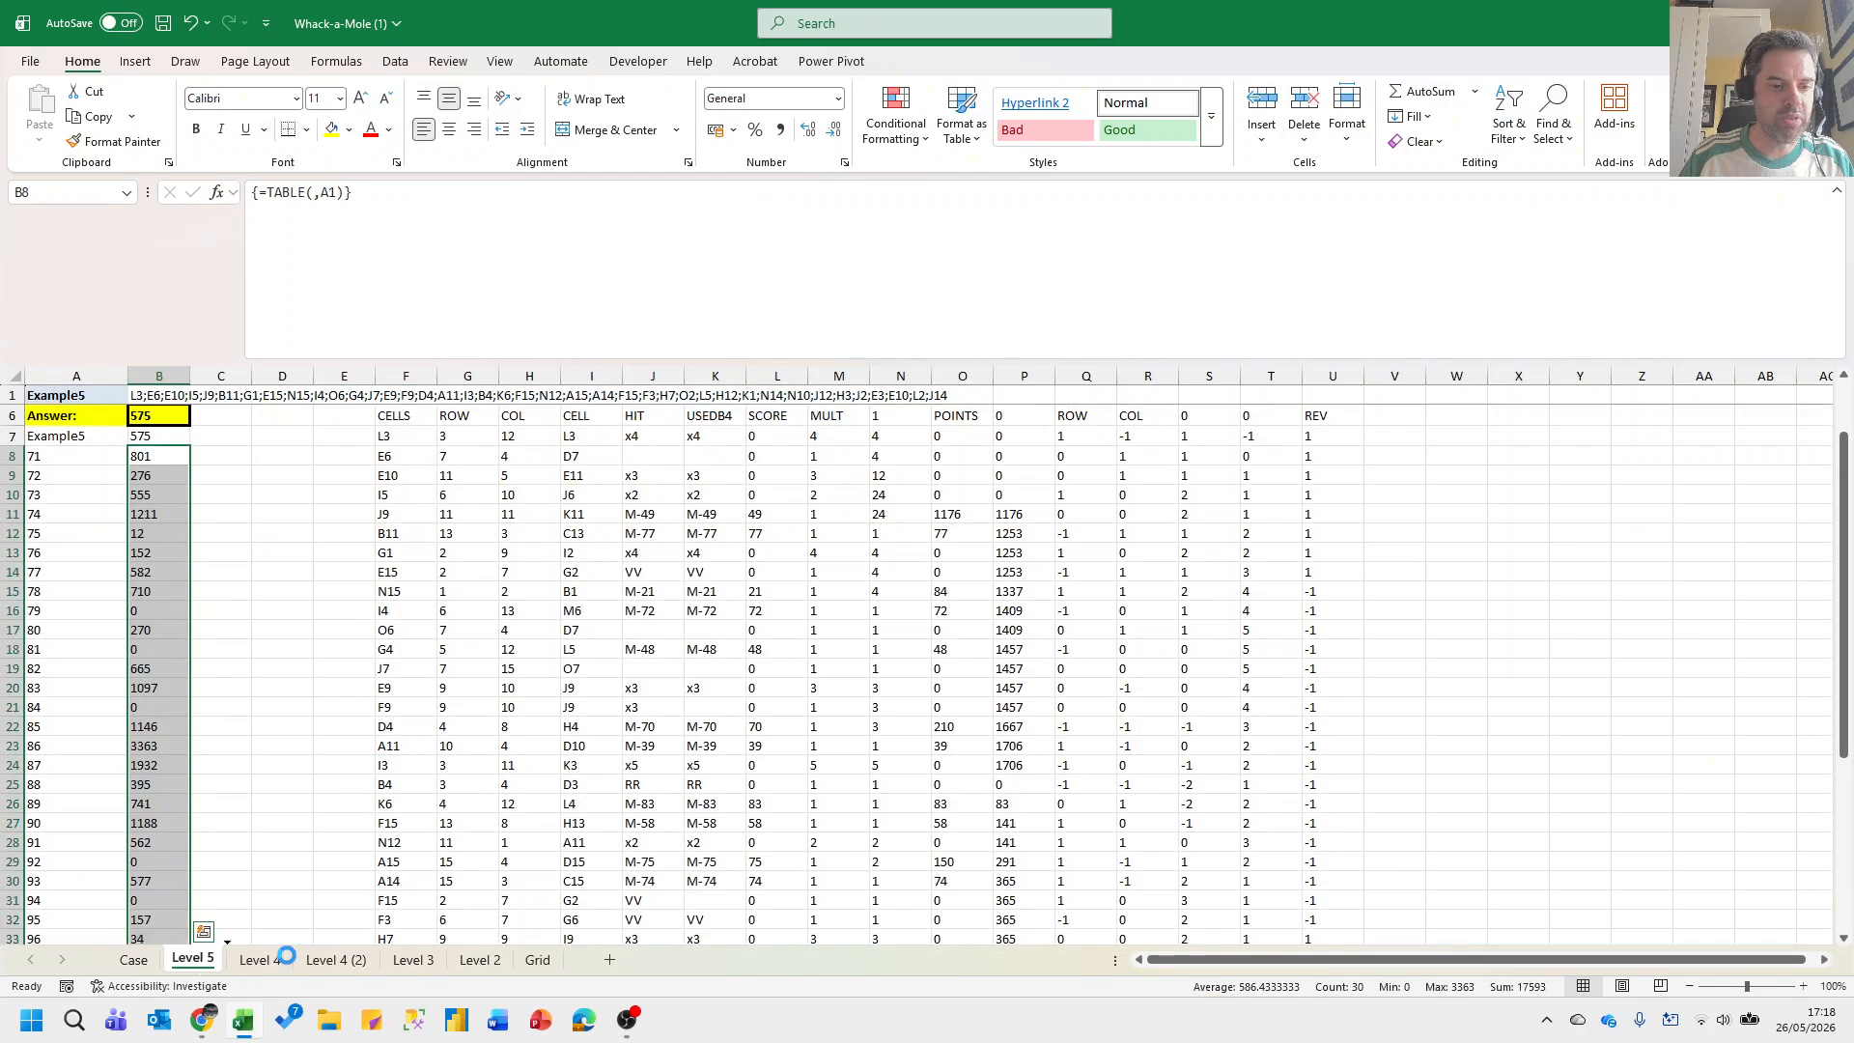
click(97, 441)
key(ctrl+shift+Right)
key(ctrl+shift+Down)
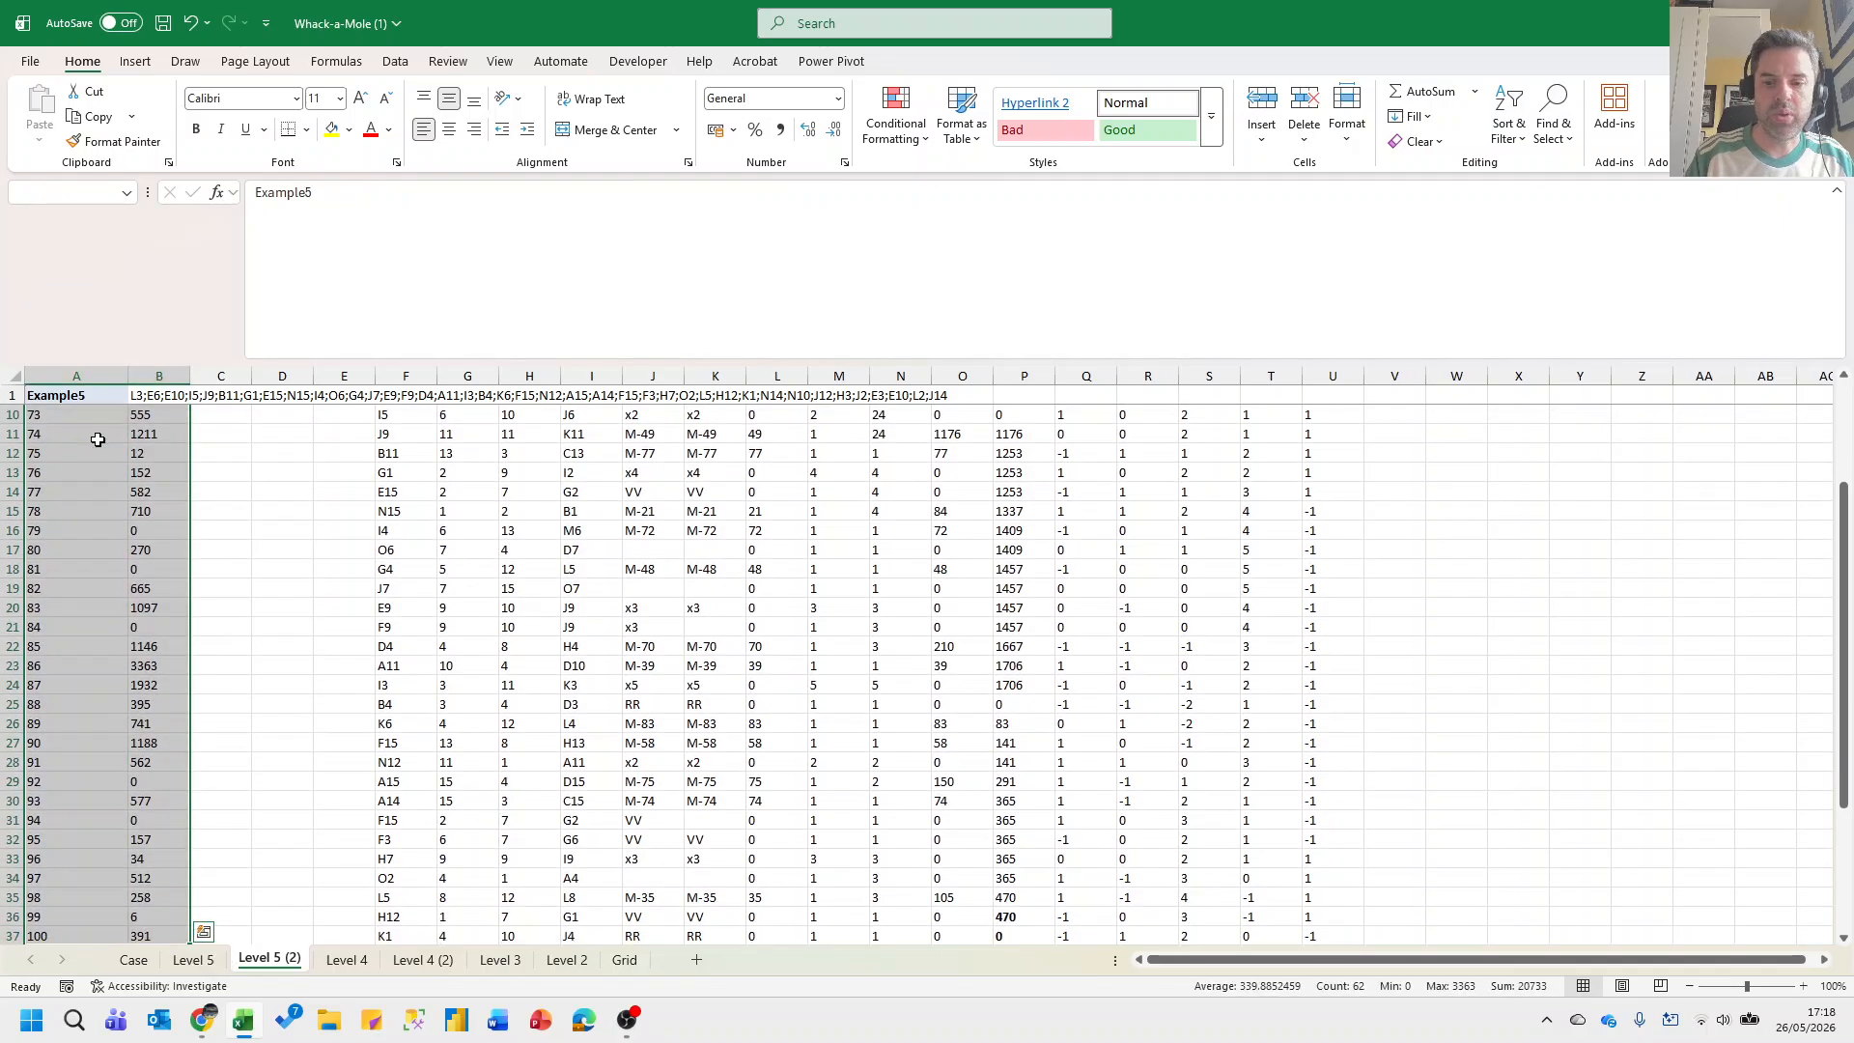
key(Delete)
List every board cell address in one column by entering =TOCOL(_CellAddress(Board)) in A7.
key(ctrl+Up)
key(Down)
key(Down)
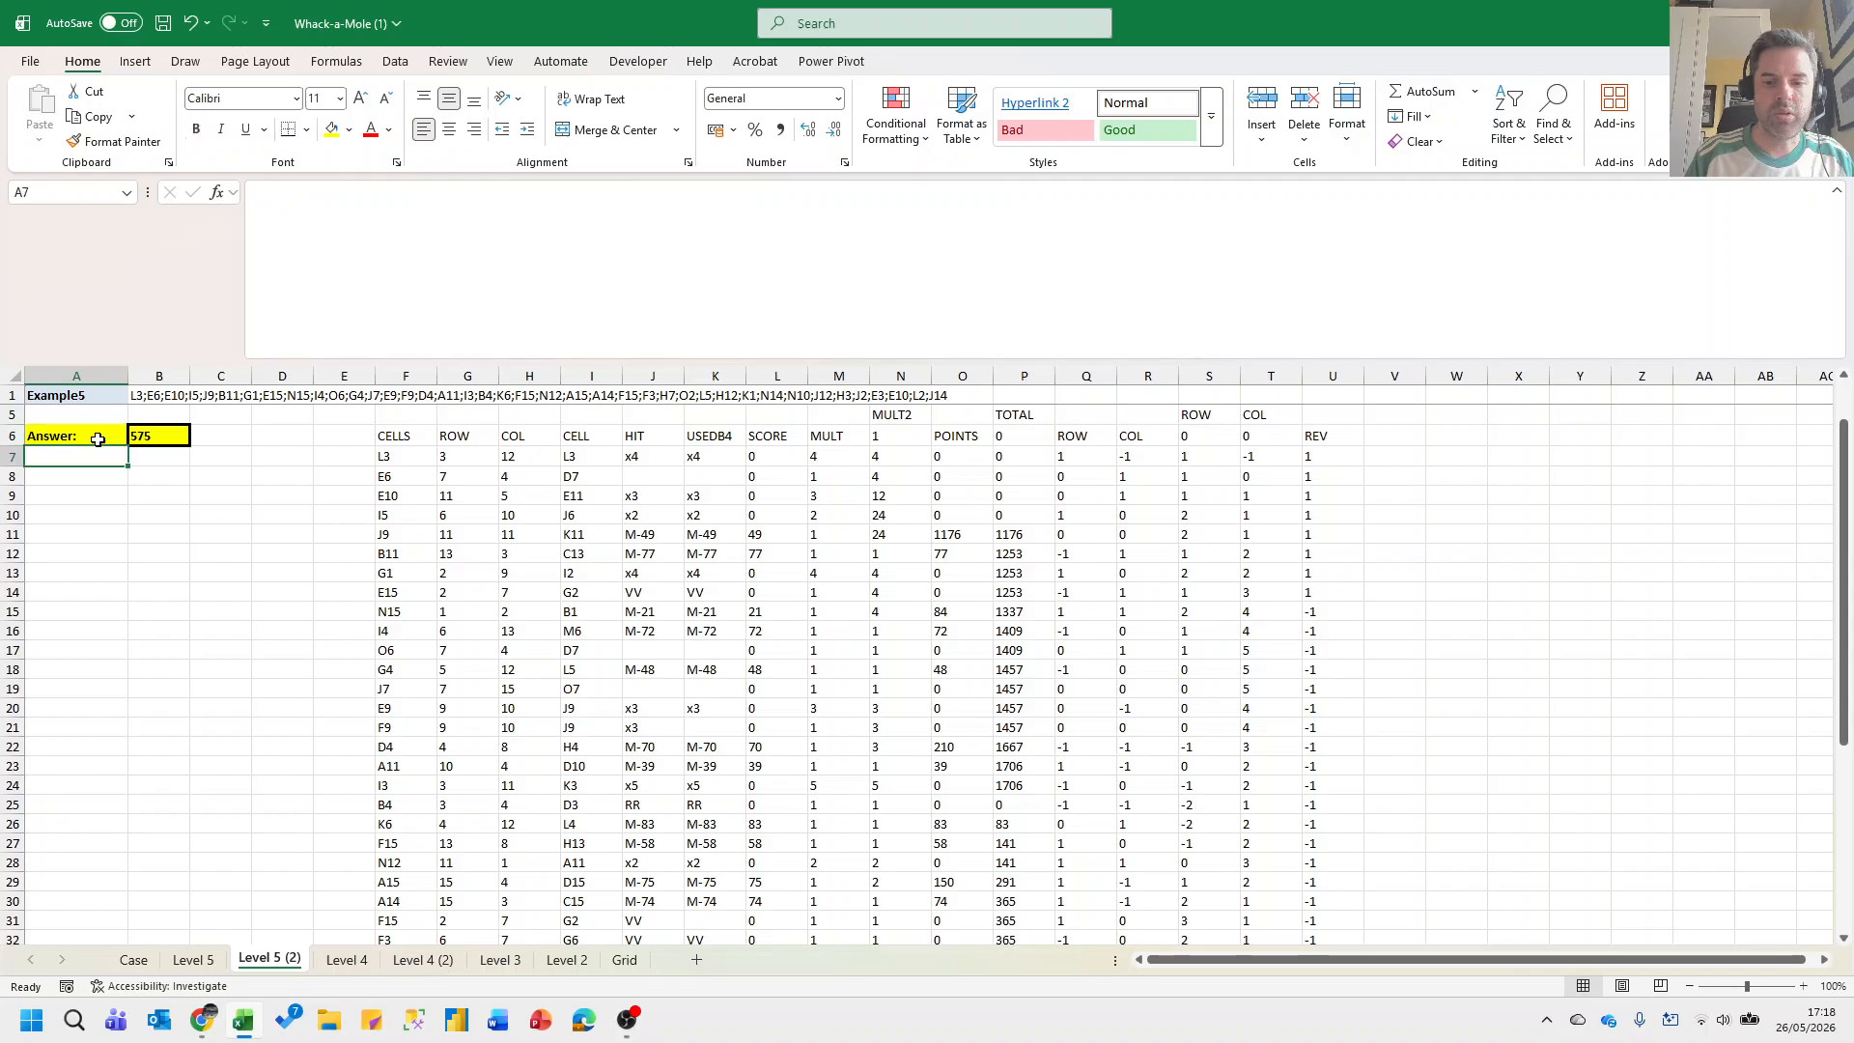
text(=tocol)
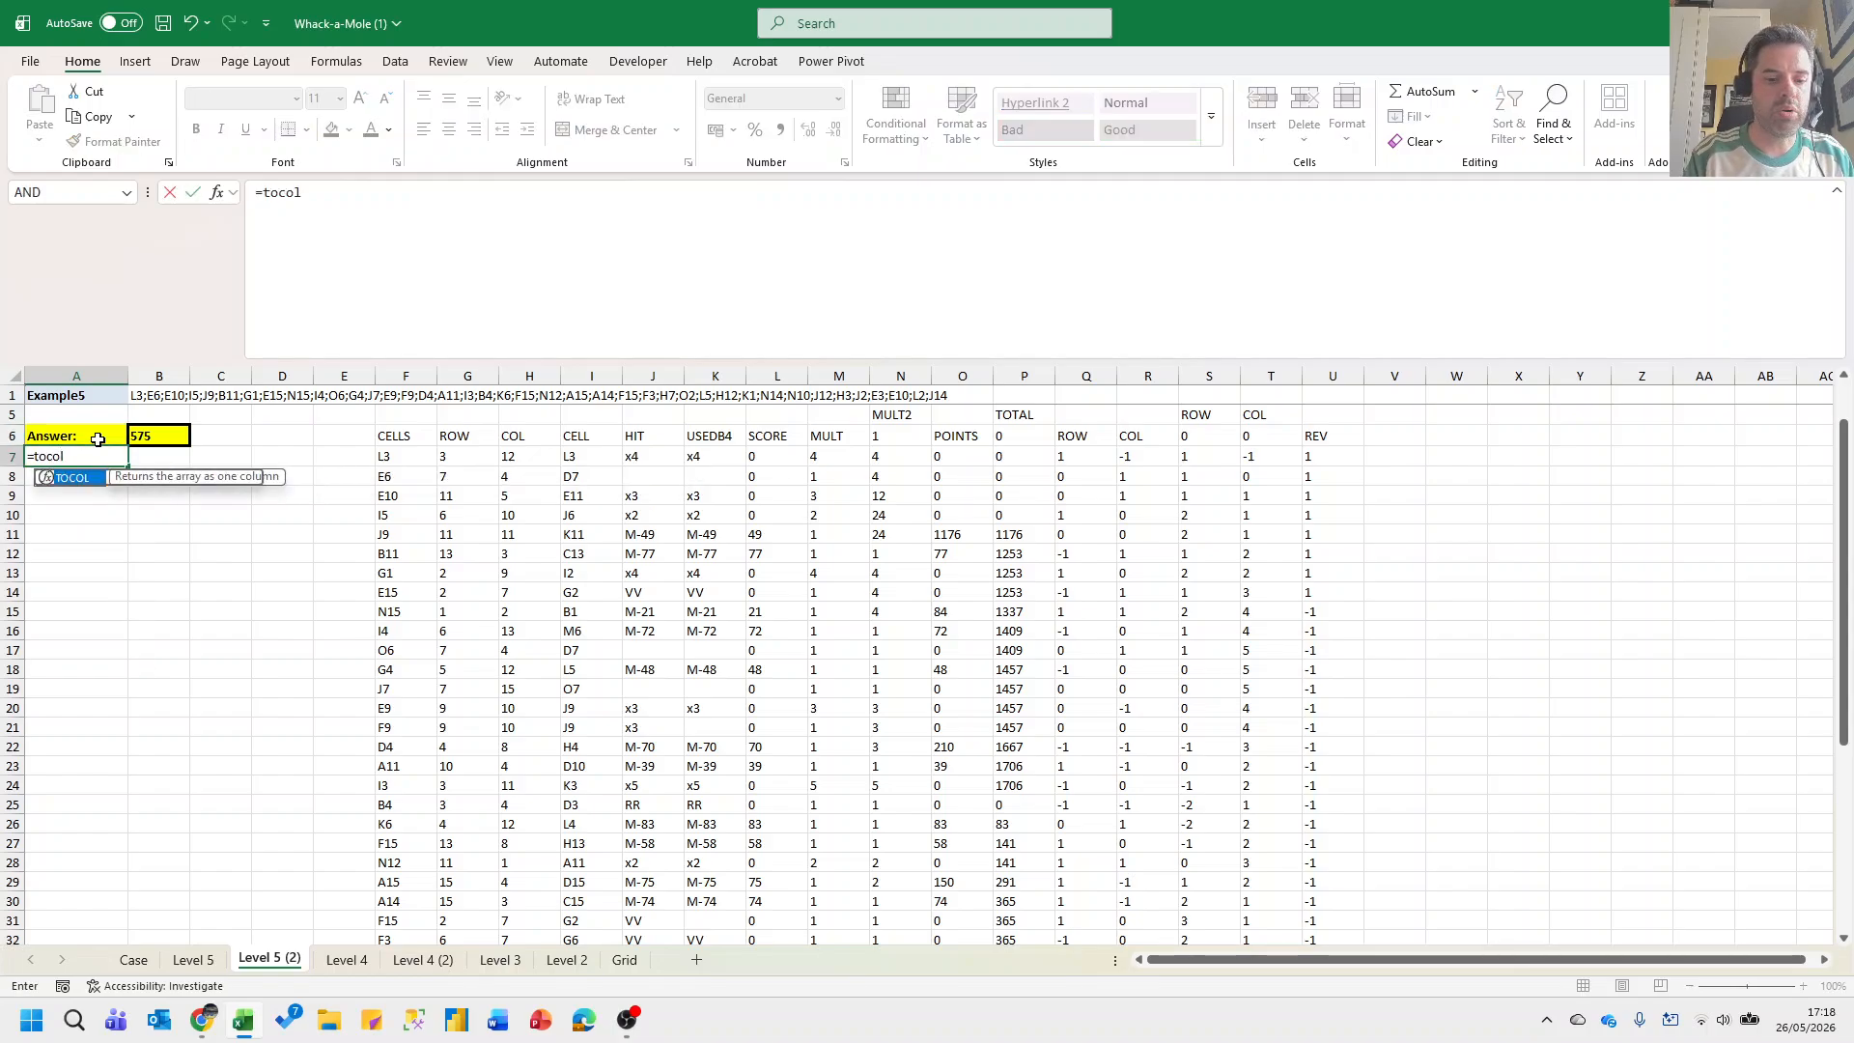
text((cell)
key(Down)
key(Tab)
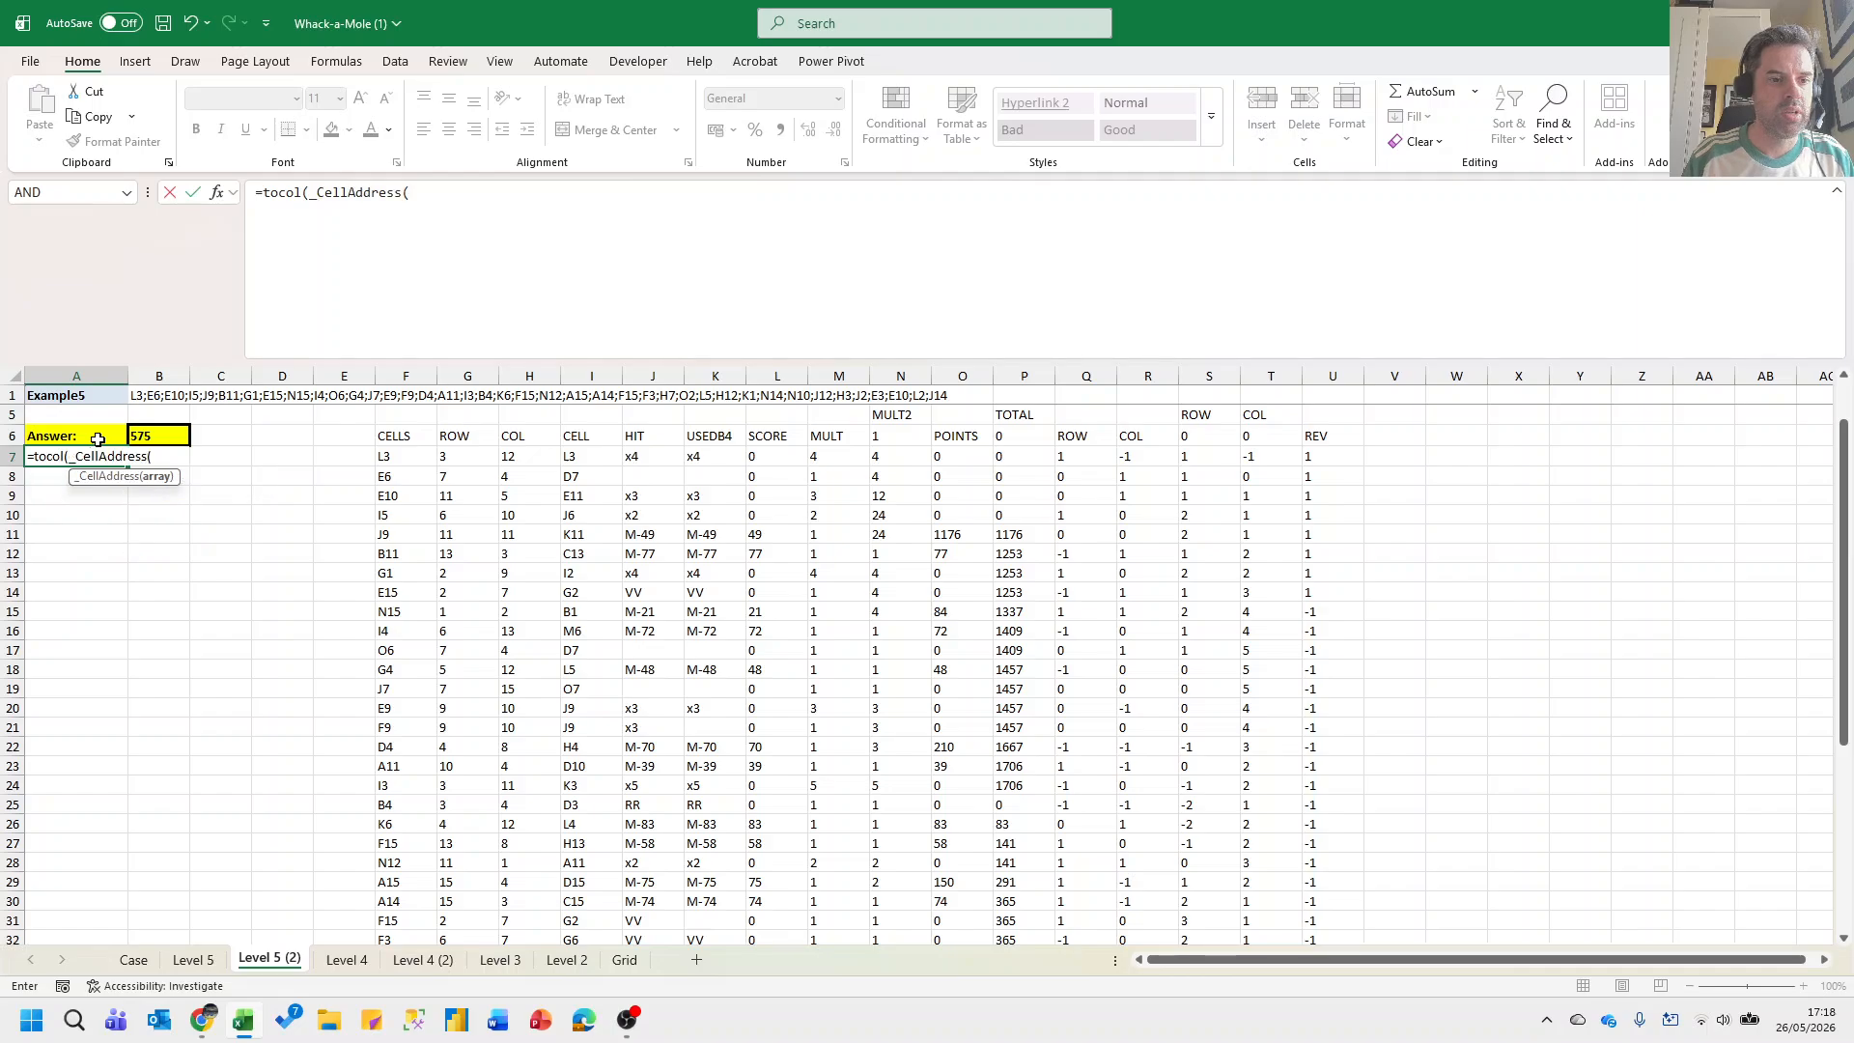
text(boar)
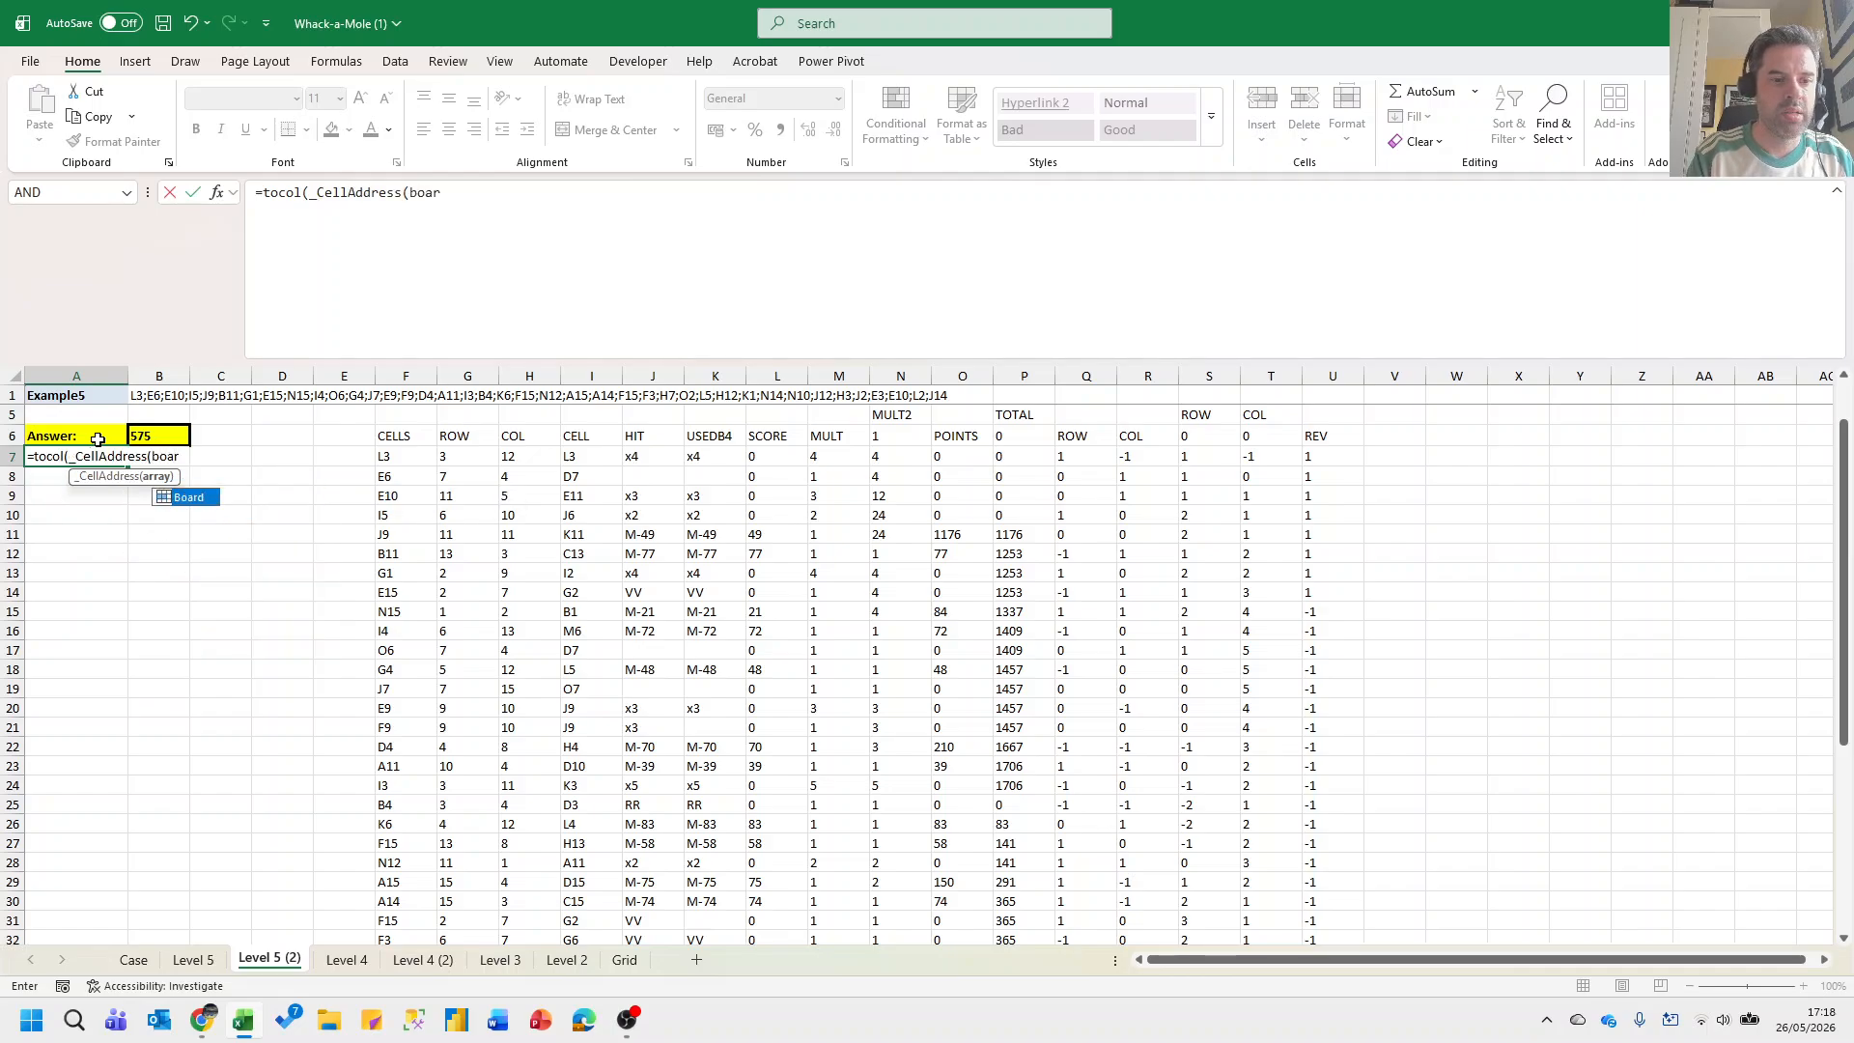
text(d)))
key(Return)
Convert the spilled list of cell addresses starting in A7 to static values.
key(Up)
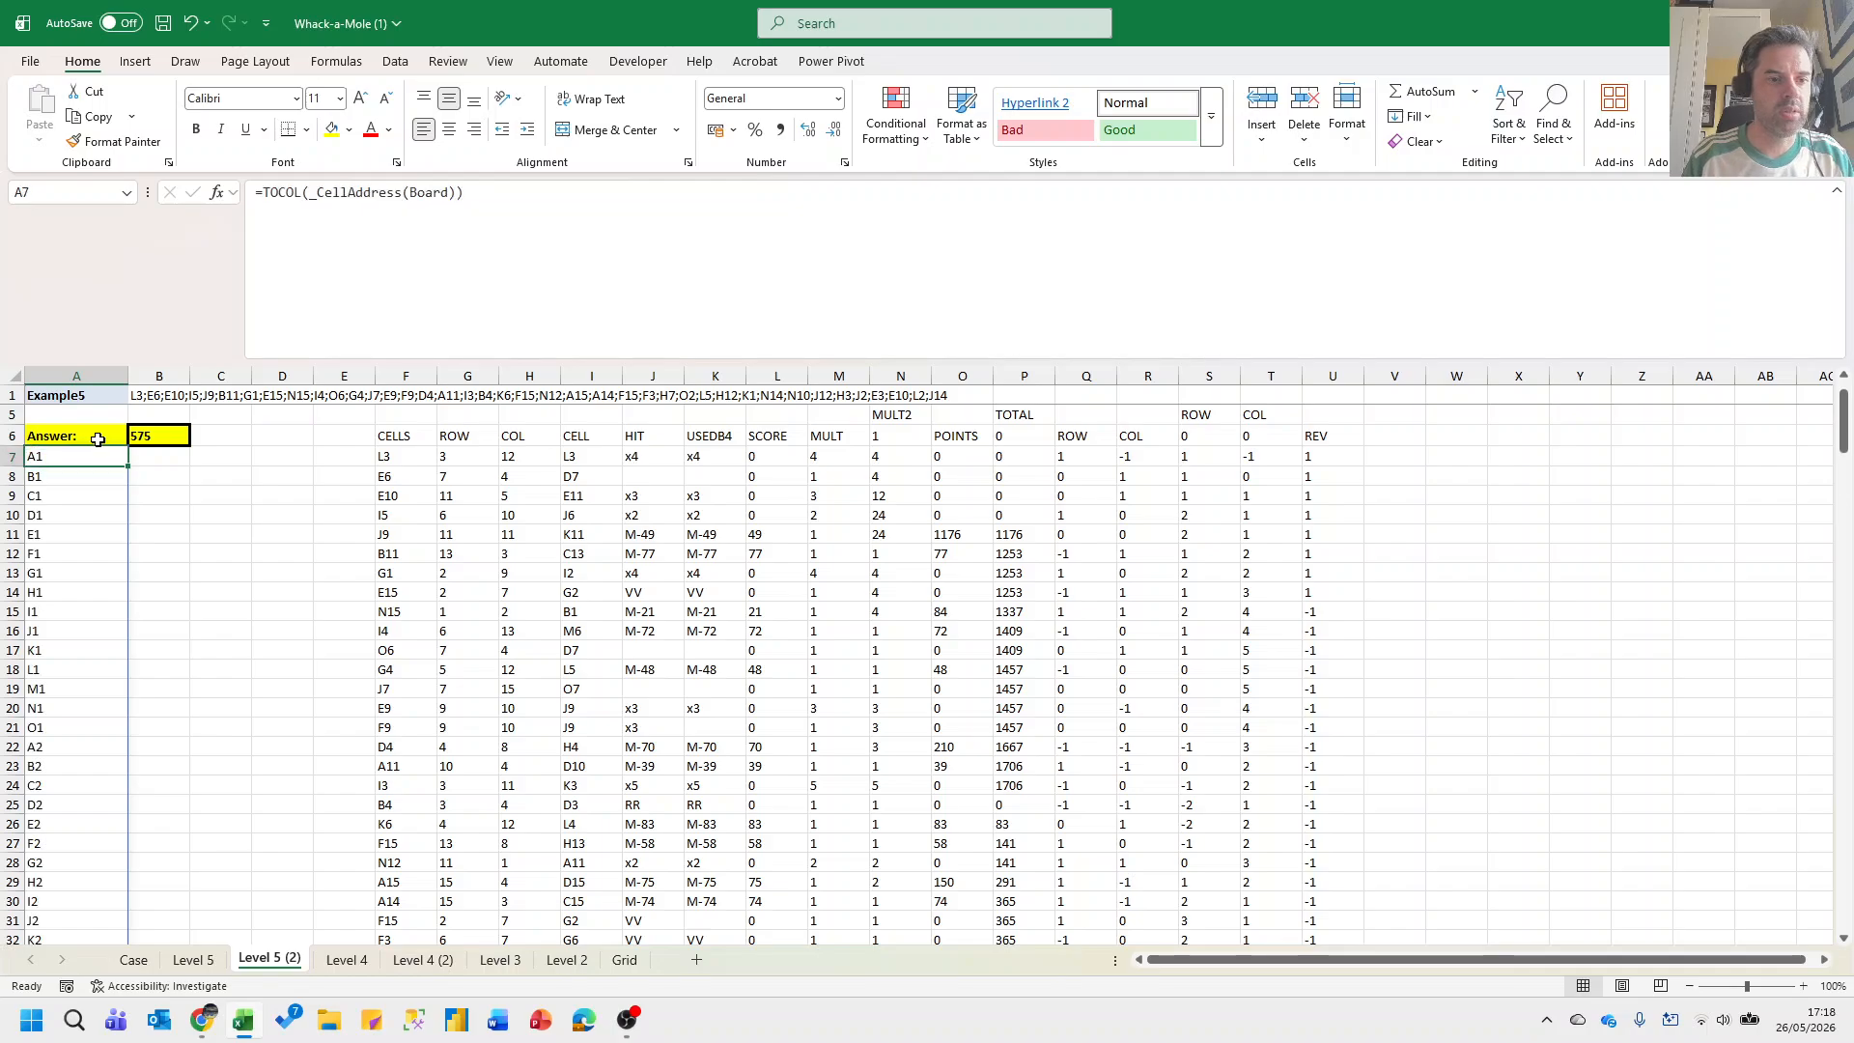
key(ctrl+shift+Down)
key(ctrl+c)
key(ctrl+shift+v)
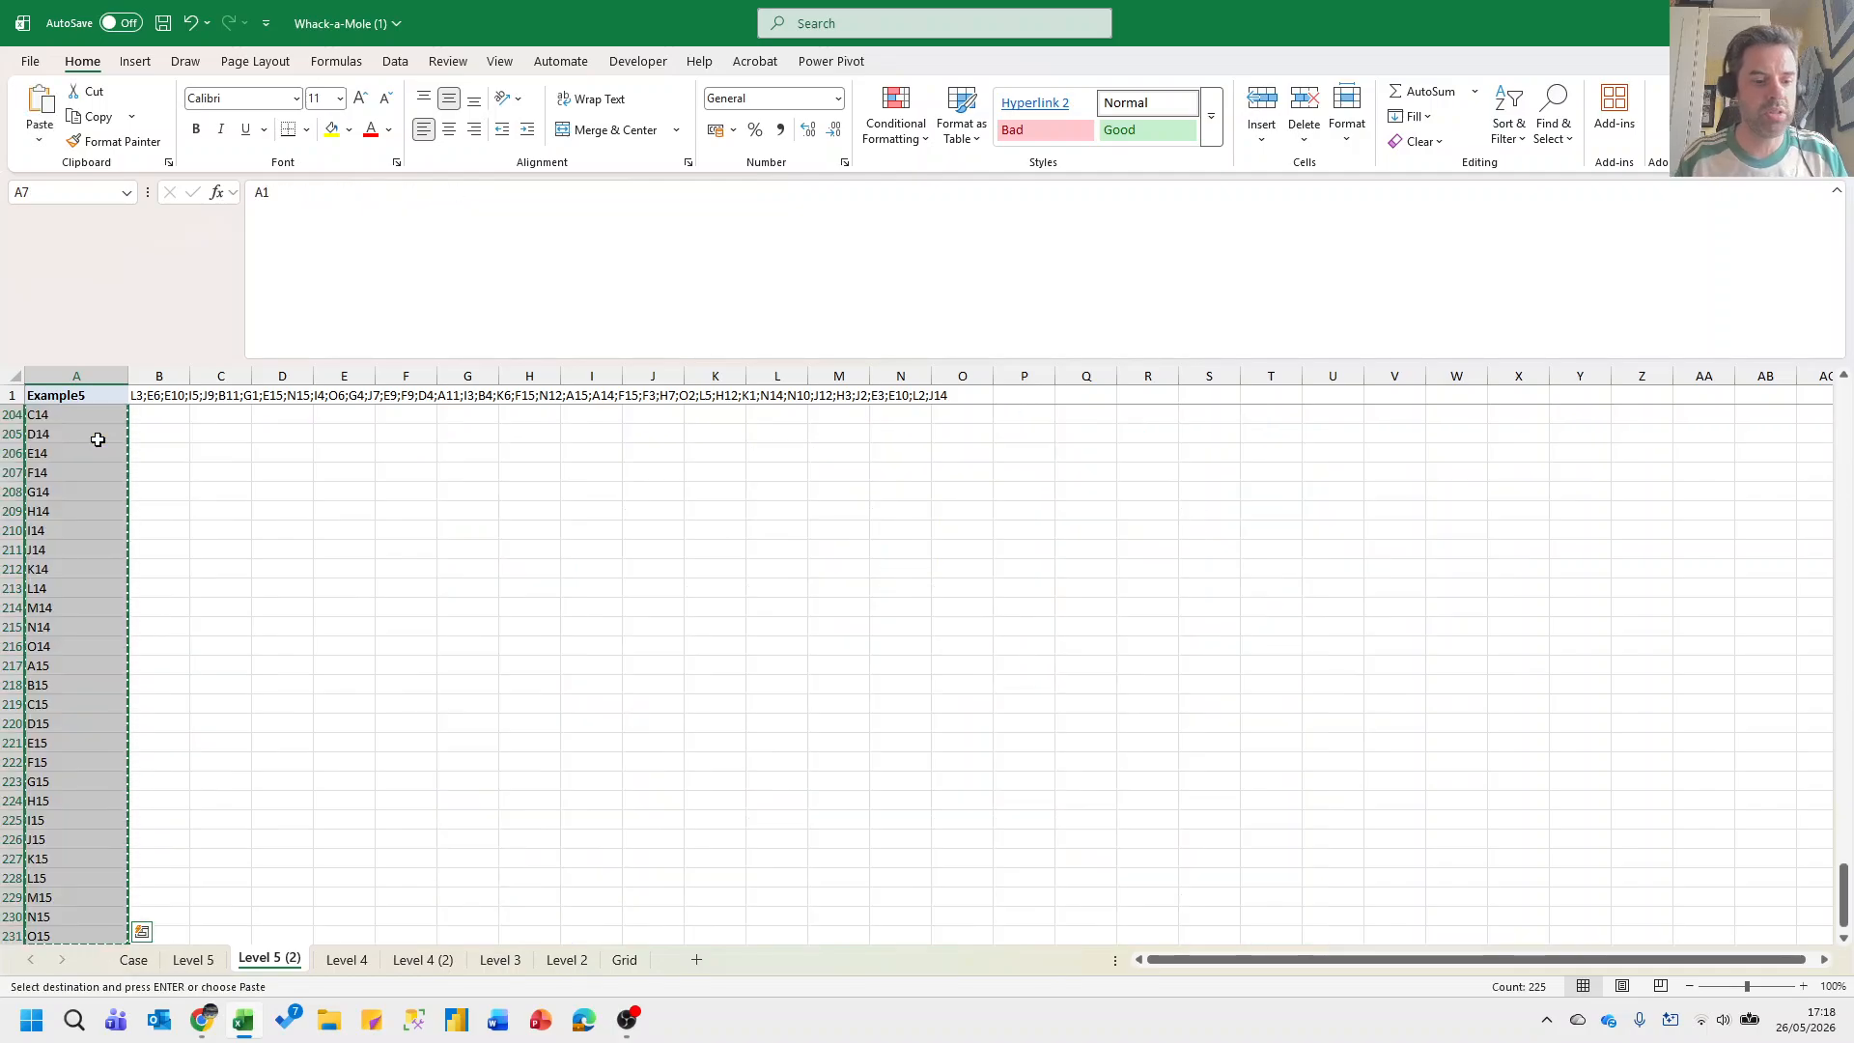
Replace the list of hits in B1 with the single cell address A1.
key(Page_Up)
key(Page_Up)
key(Page_Up)
key(Page_Up)
key(Page_Up)
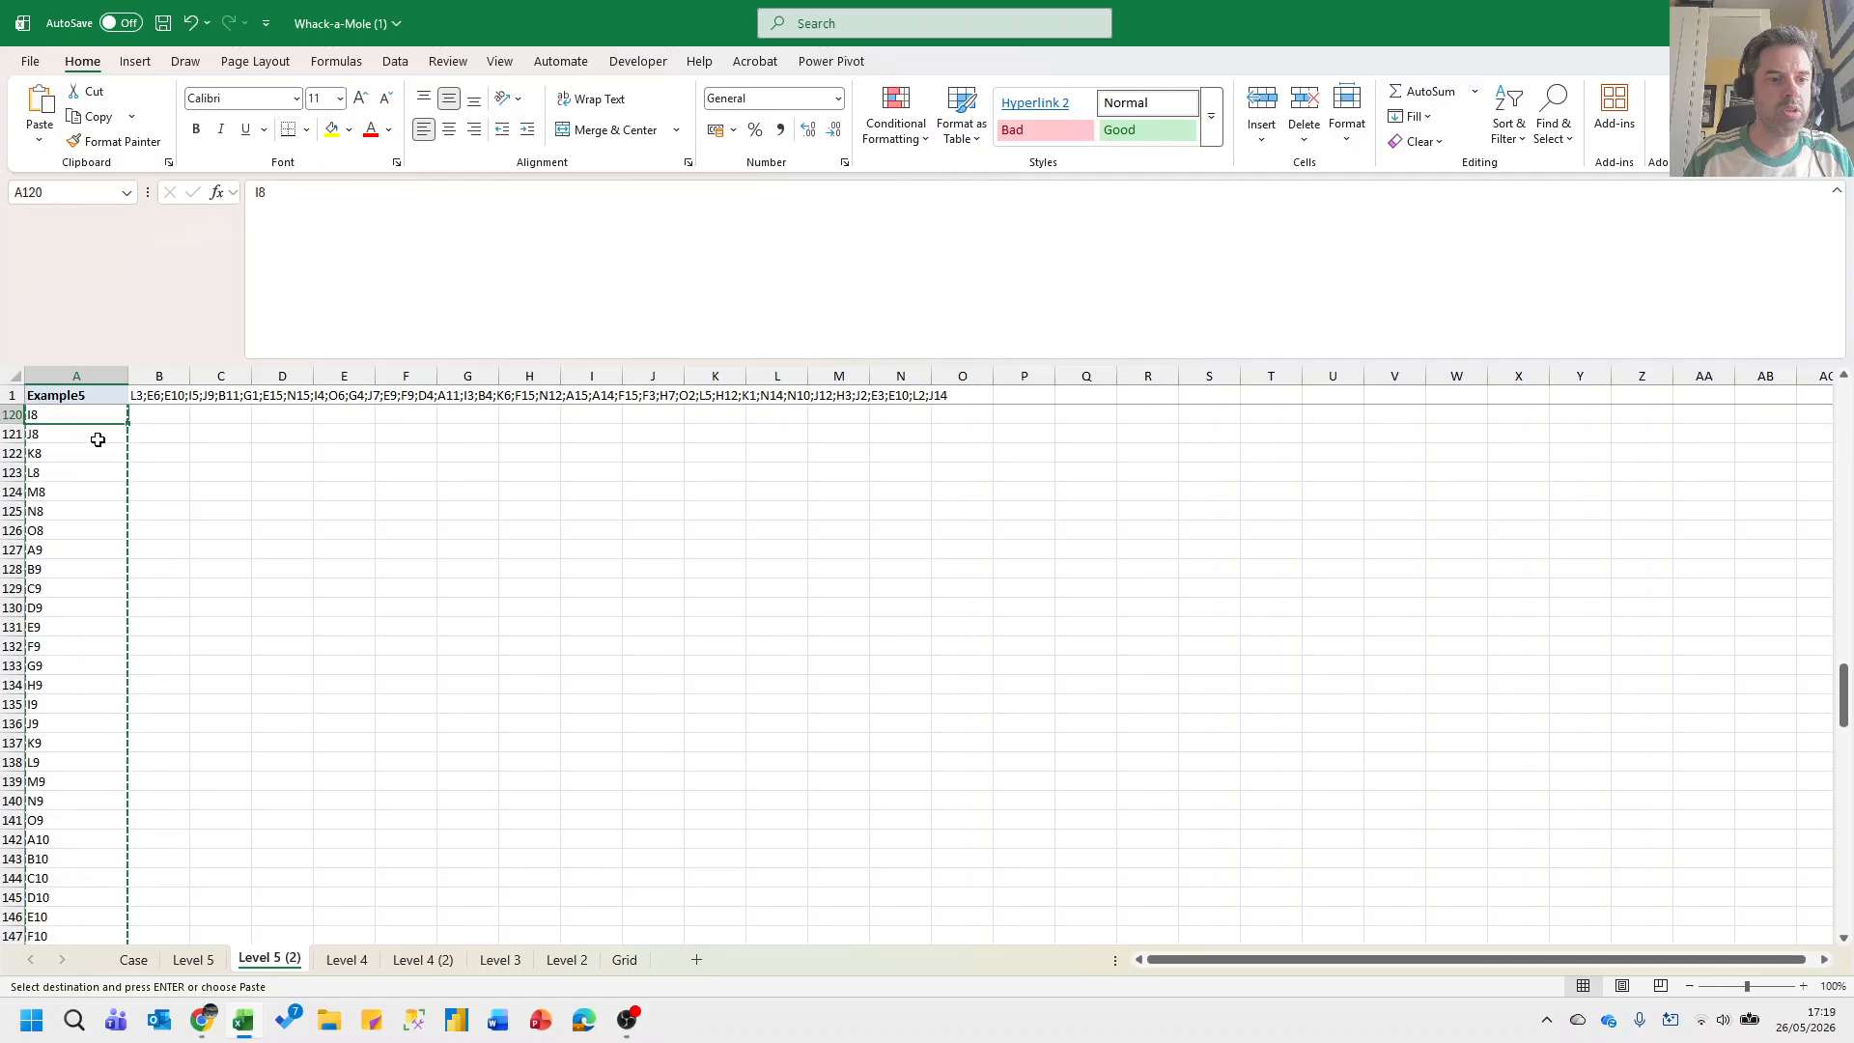
key(Page_Up)
key(Page_Up)
key(Page_Up)
key(Right)
key(Right)
key(Right)
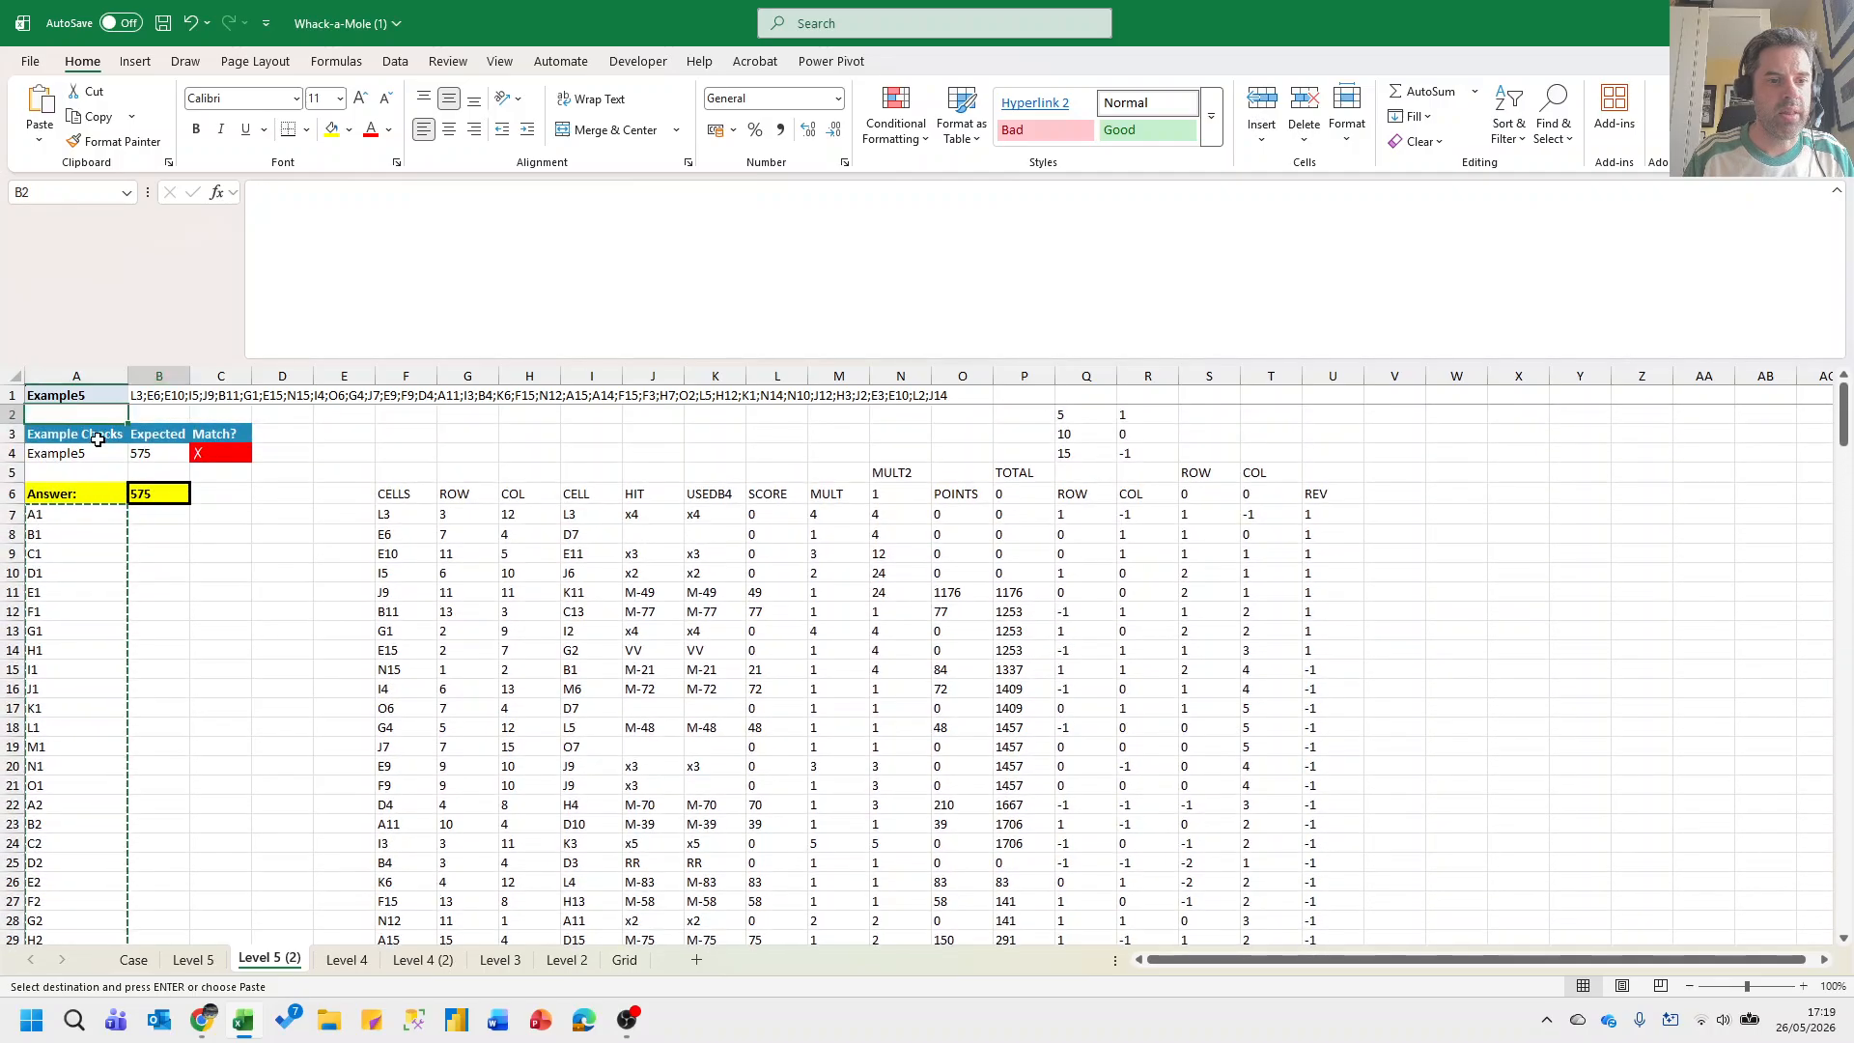
key(Left)
key(Left)
key(Up)
text(A1)
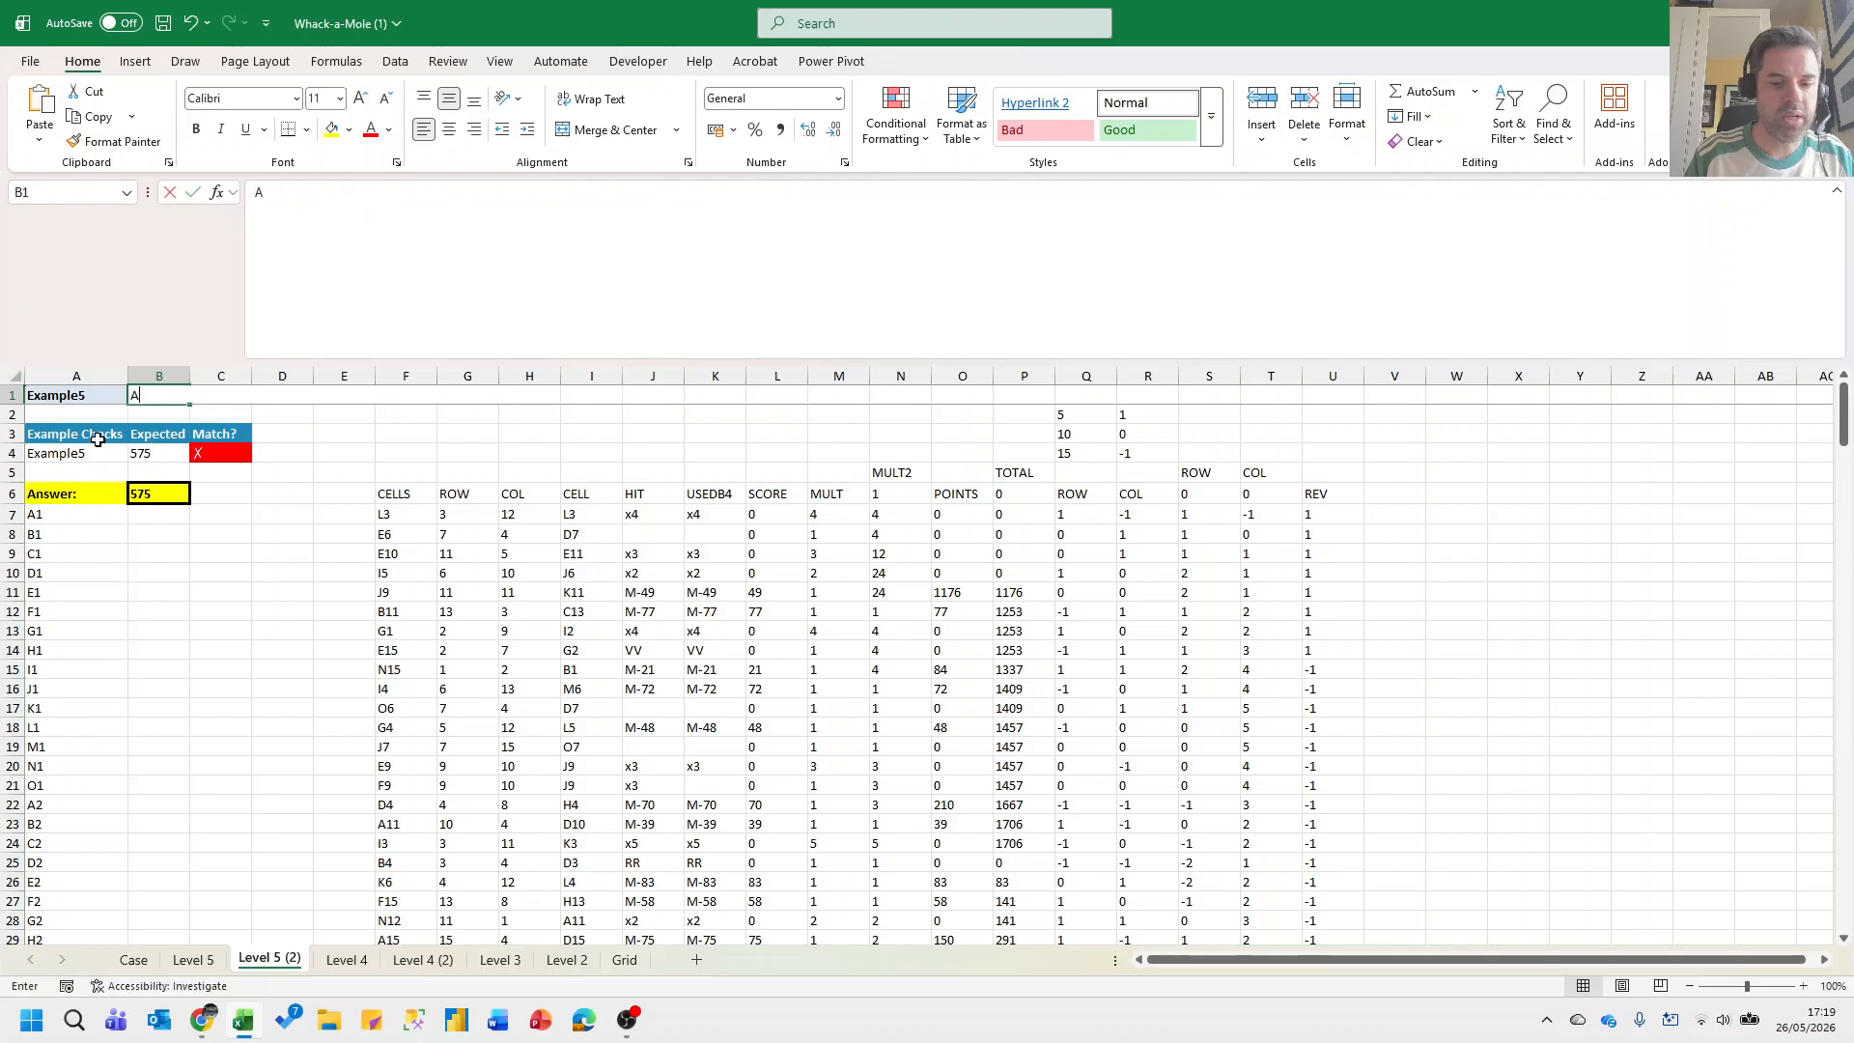
key(Return)
Repeat the address in B1 twenty times down the CELLS column by replacing the formula in F7 with =IF(SEQUENCE(20),B1).
key(Down)
key(Down)
key(Down)
key(Down)
key(Down)
key(Right)
key(Right)
key(Right)
key(Right)
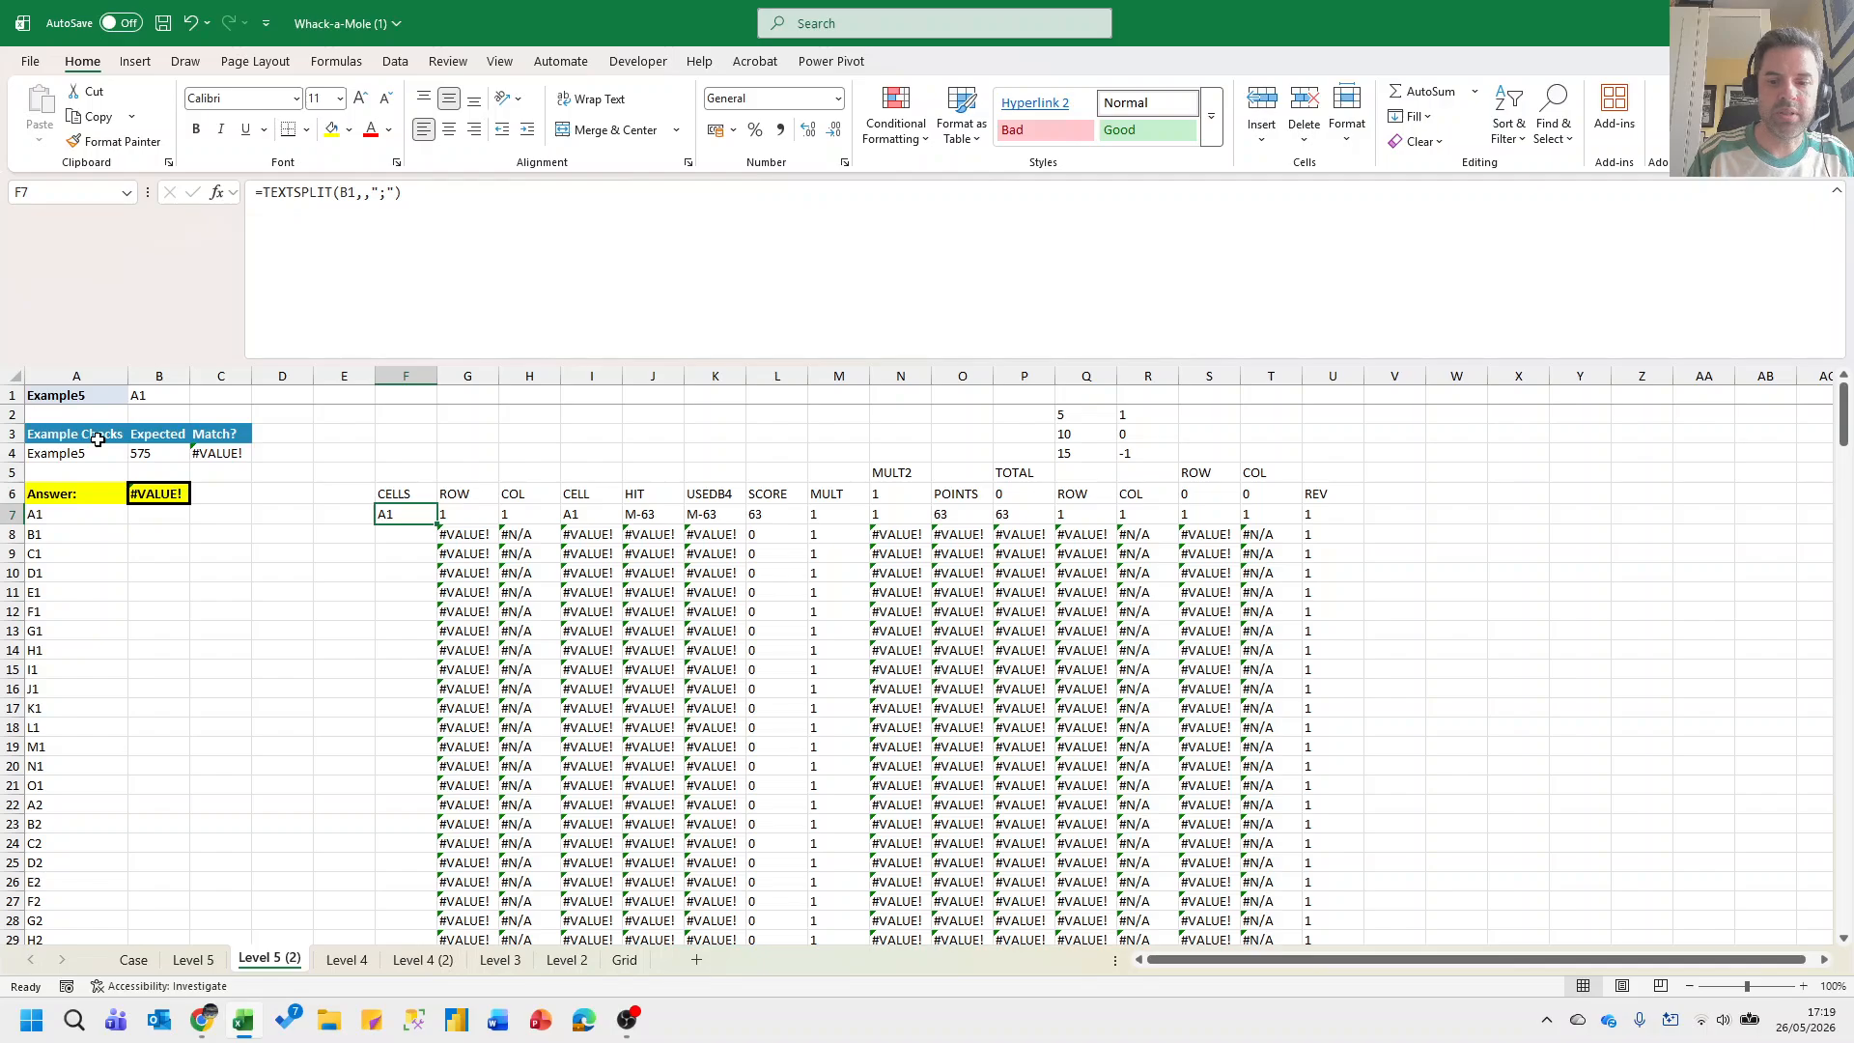
key(Delete)
text(=)
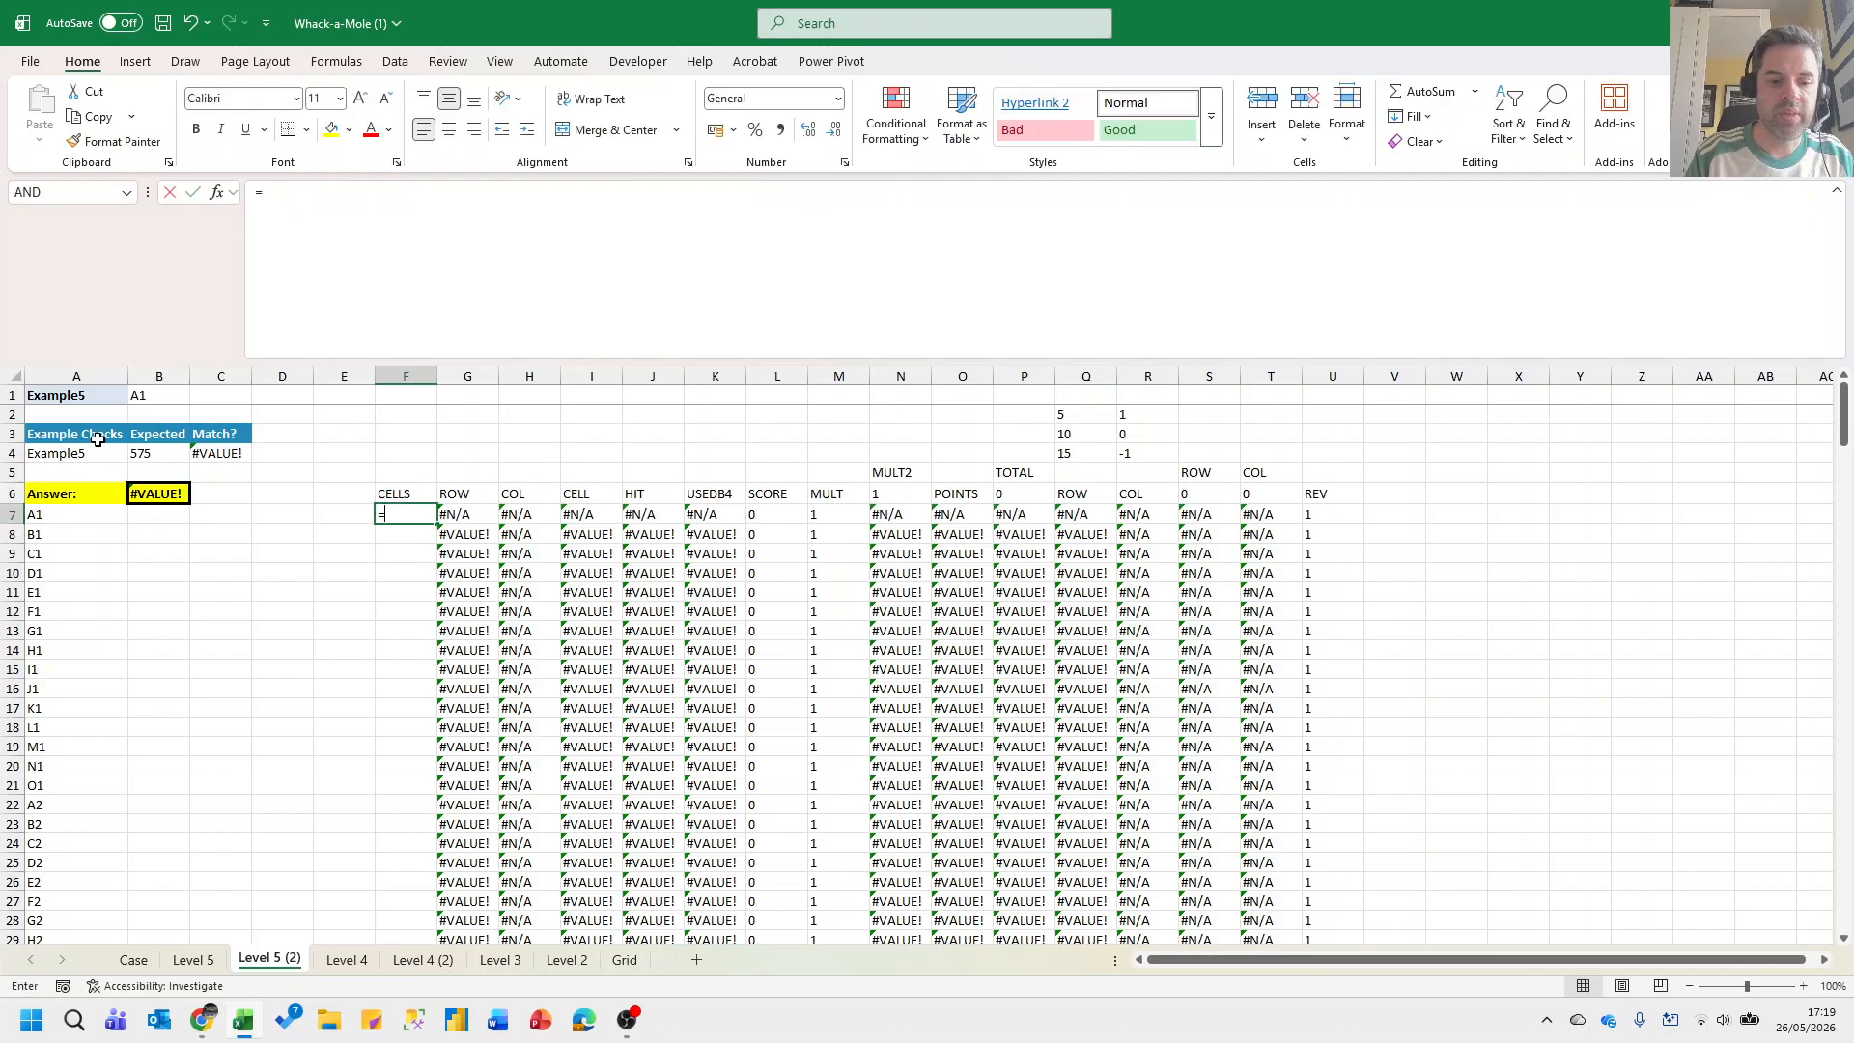
text(IF(SEQUENCE()
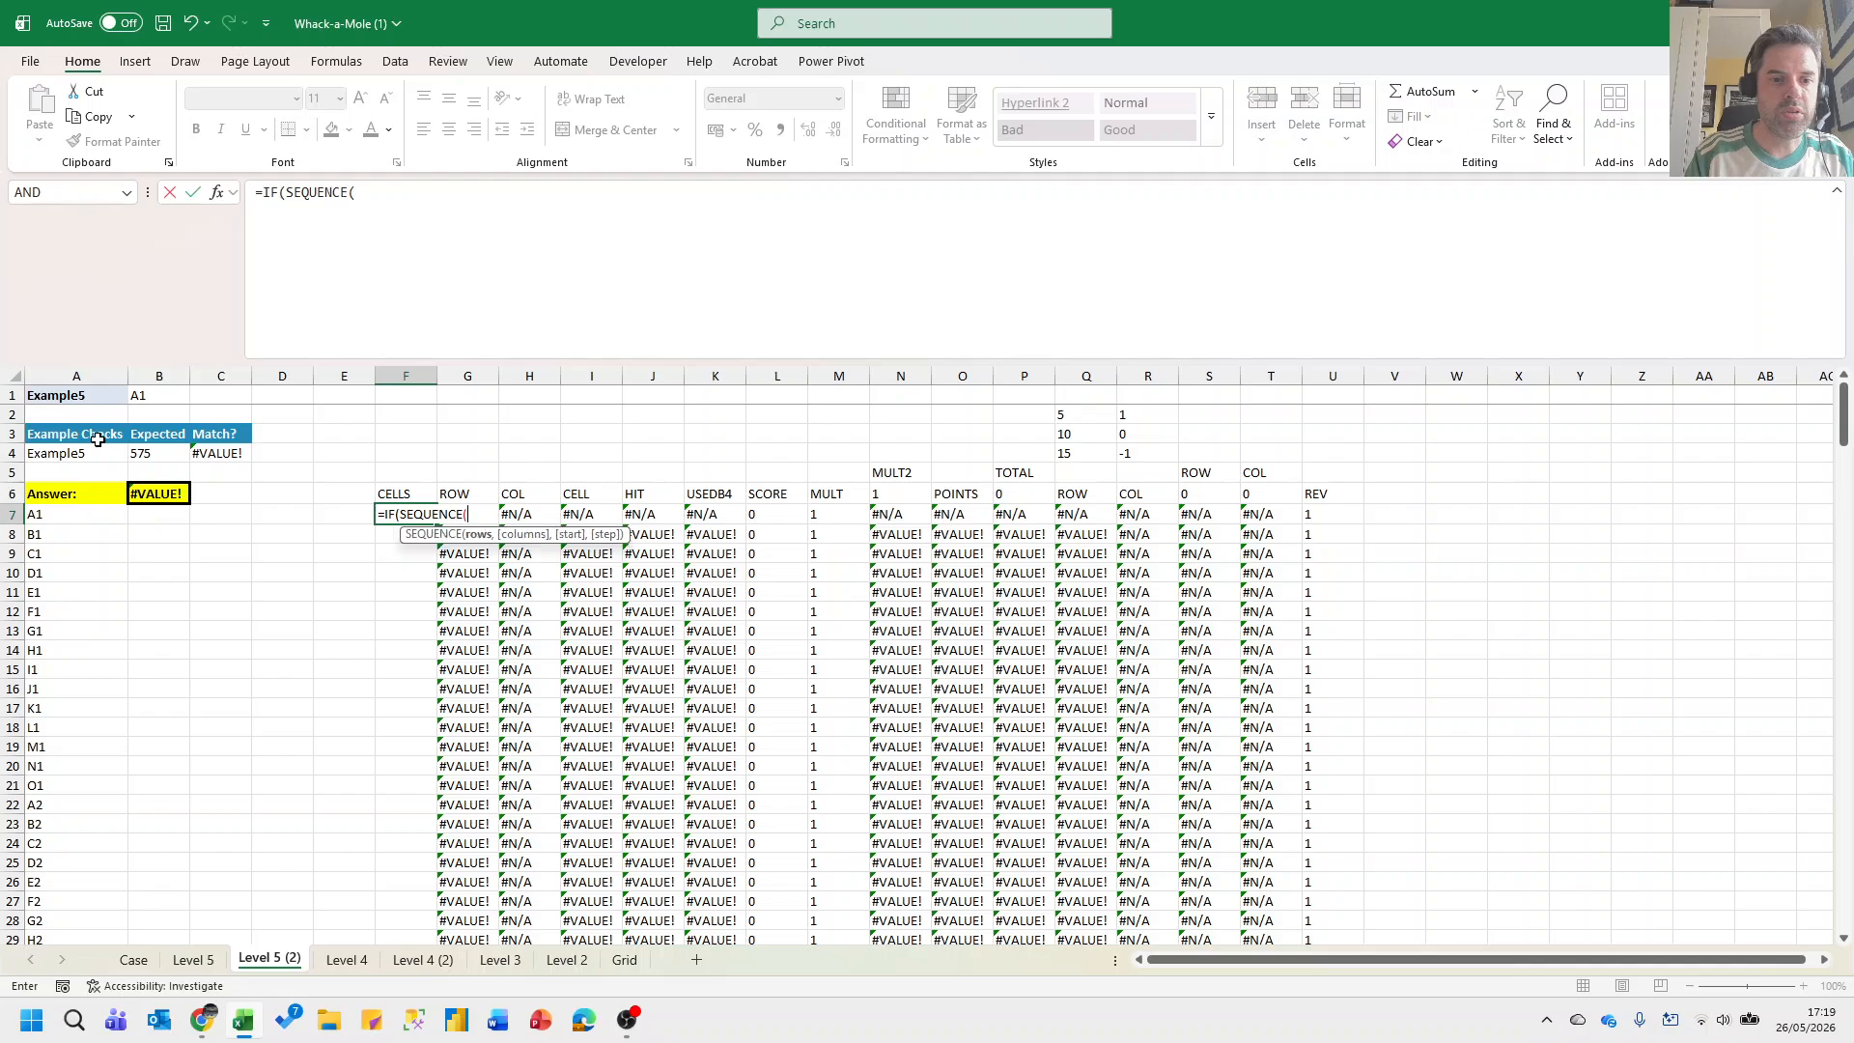
text(20),)
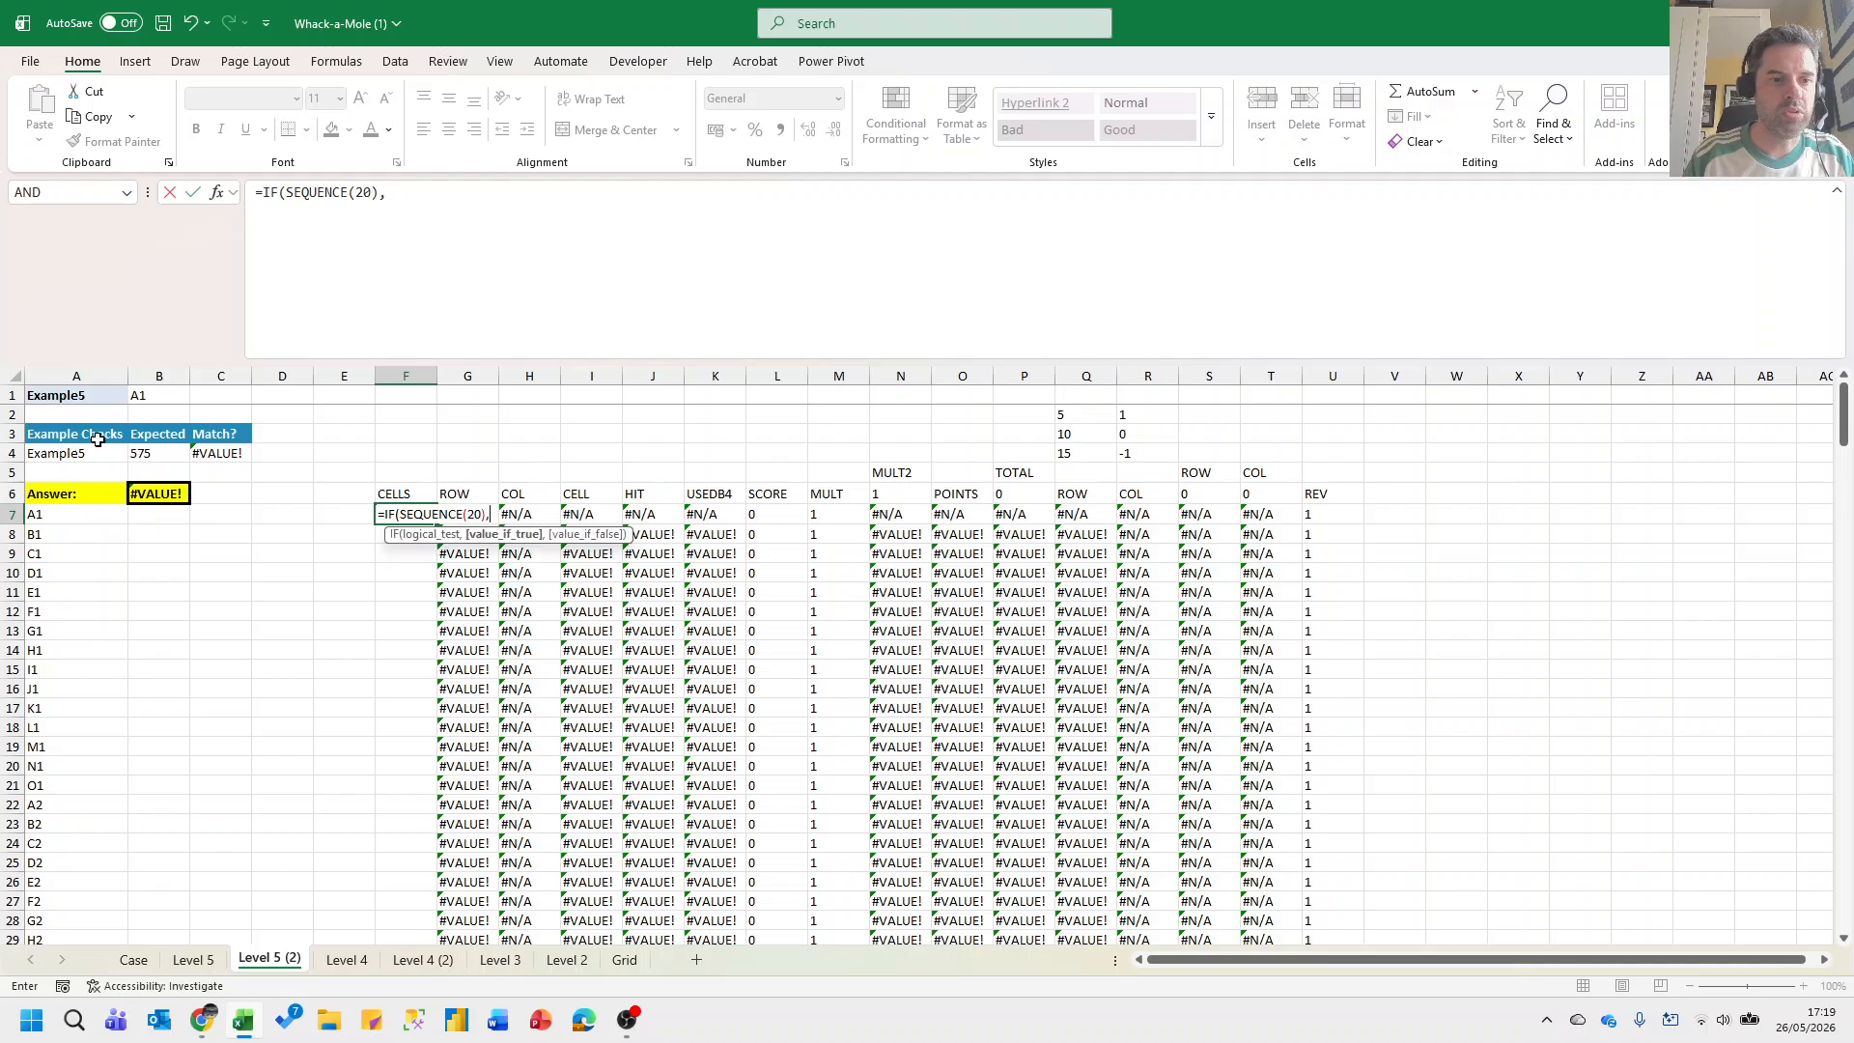
text(B1)
text())
key(Return)
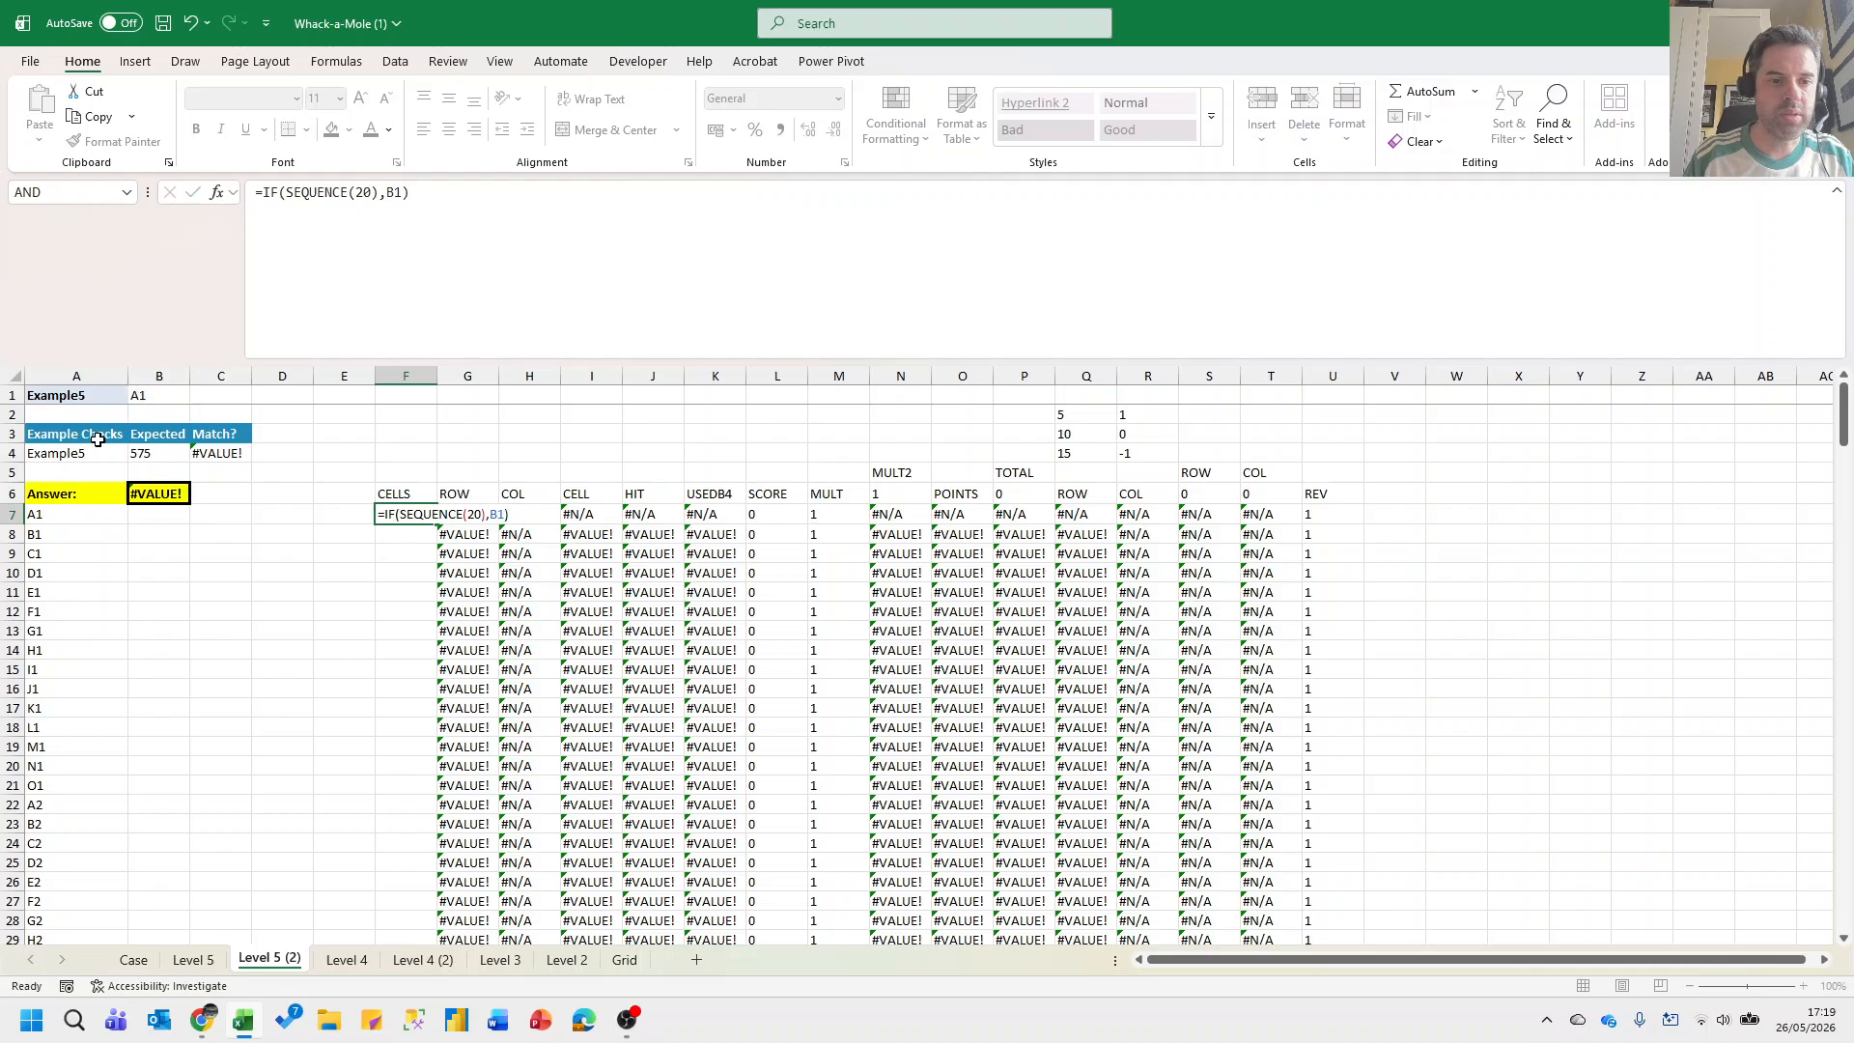
Clear the surplus calculation rows in columns G to U from row 27 downward, below the twentieth hit.
scroll(538, 627, down, 3)
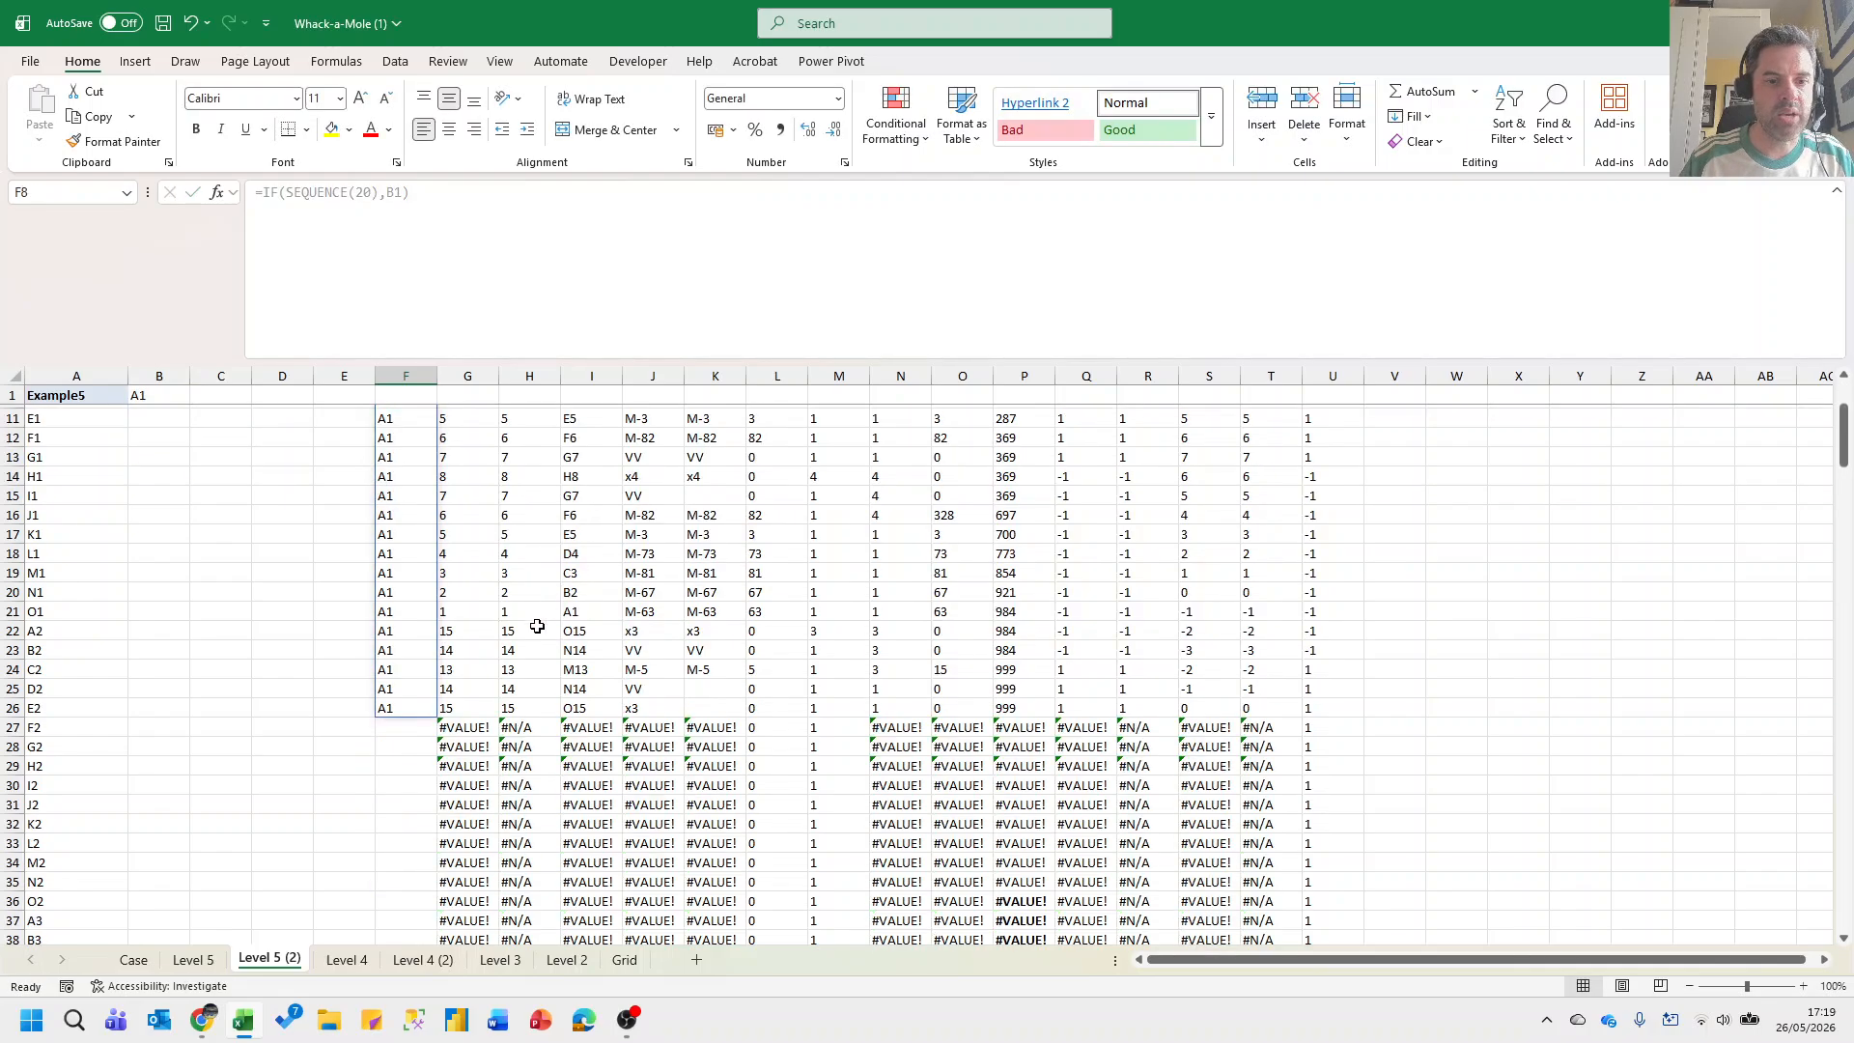
click(468, 725)
key(ctrl+shift+Right)
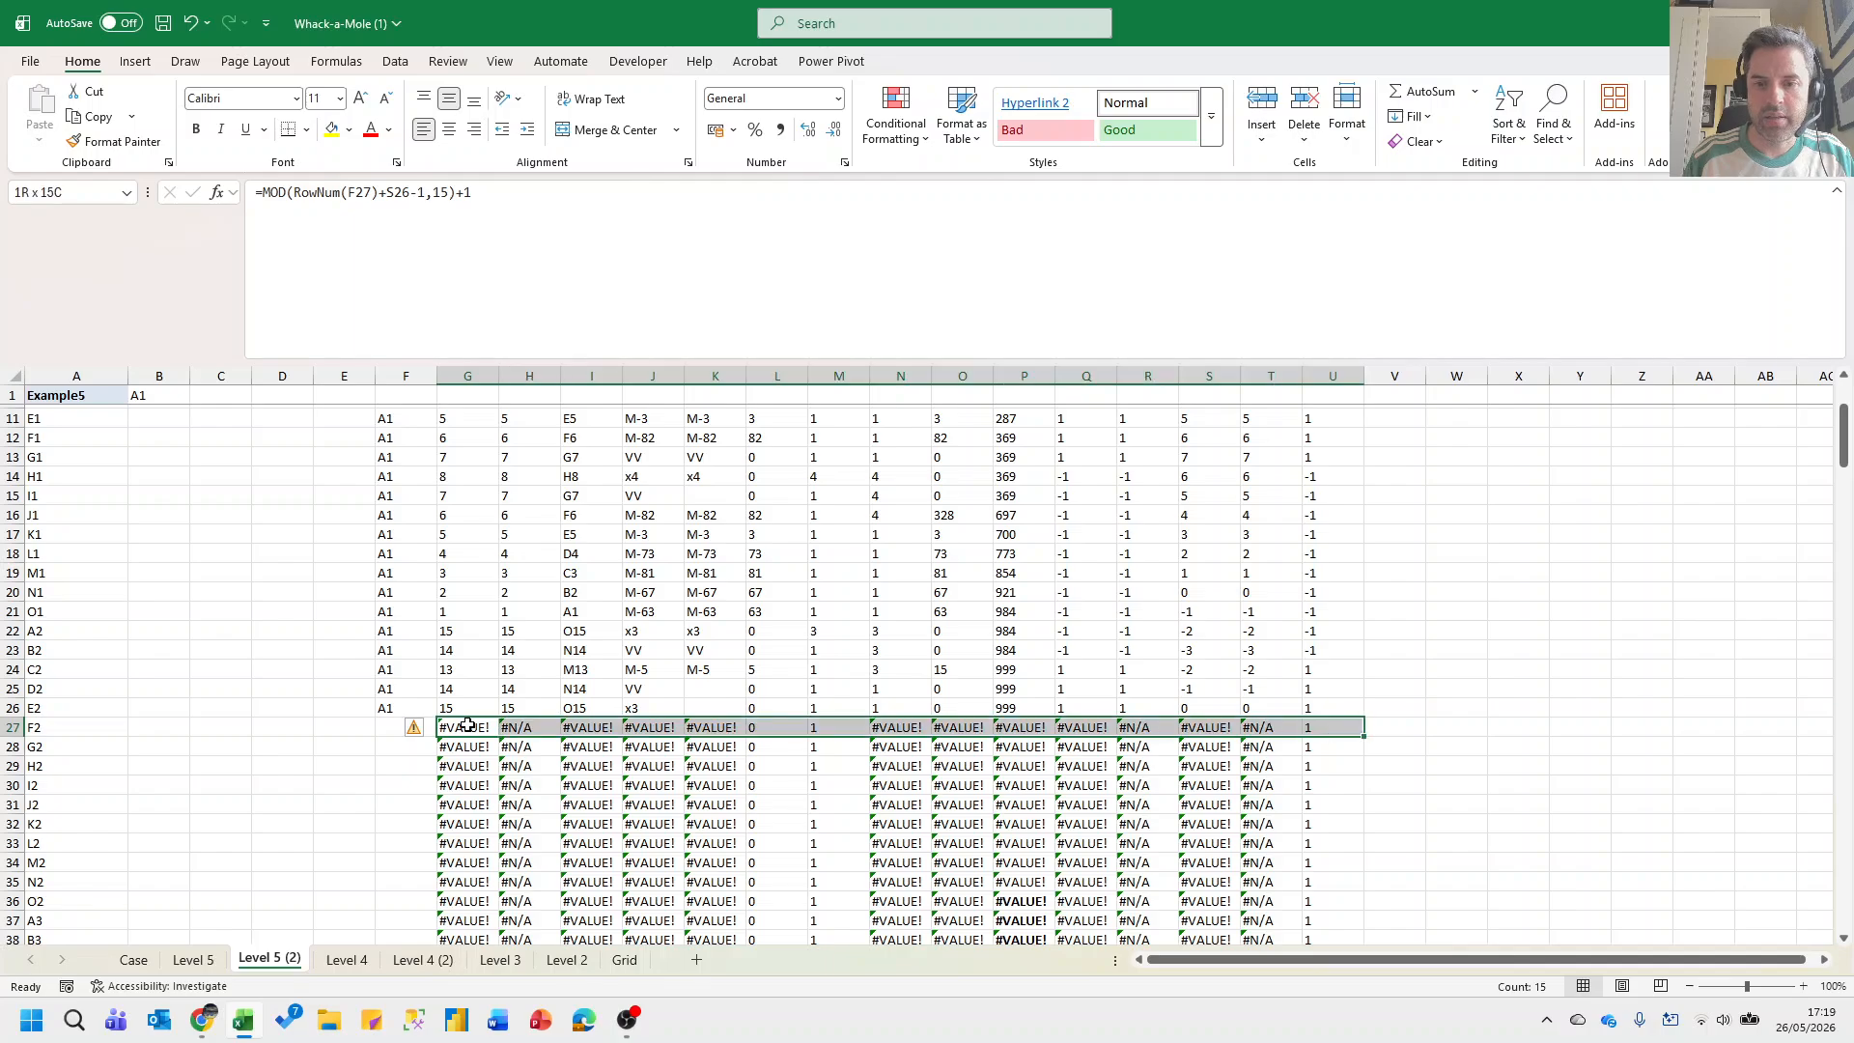
key(ctrl+shift+Down)
key(Delete)
Point the Answer cell B6 at the running total of the twentieth hit with =P26.
scroll(467, 724, up, 5)
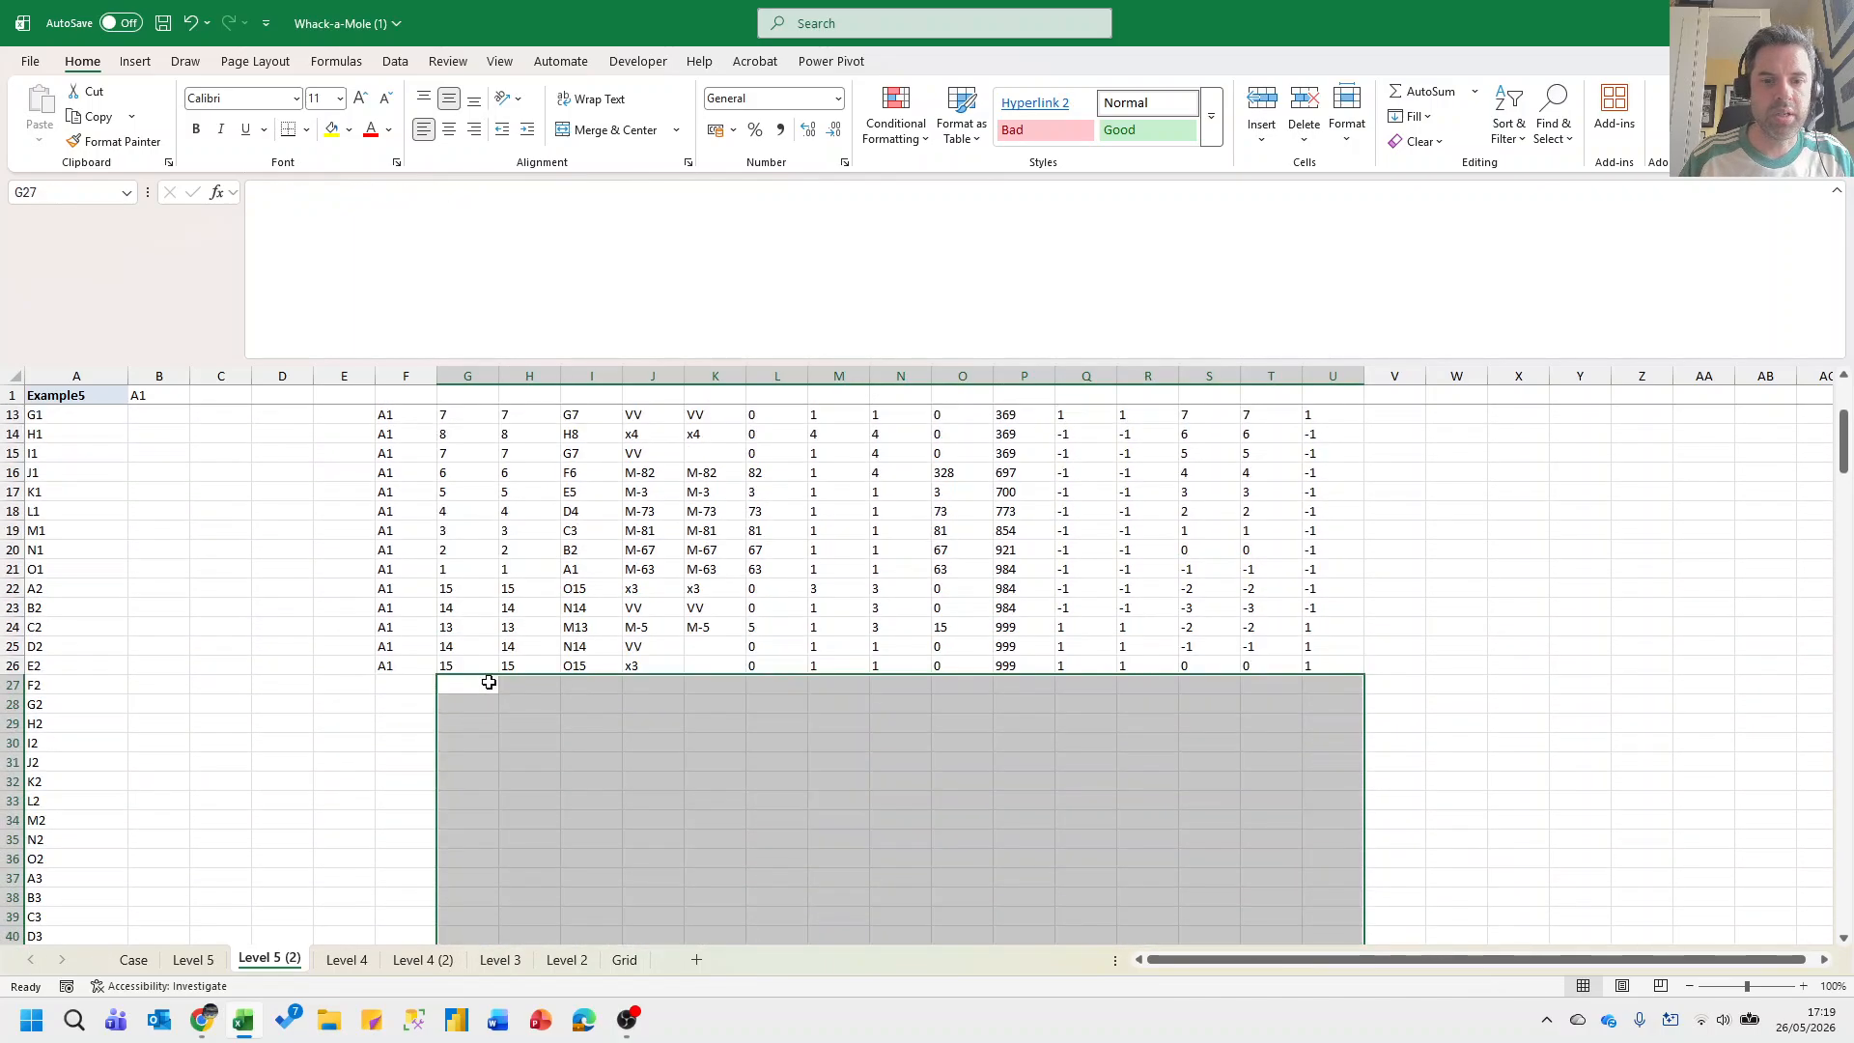
click(166, 452)
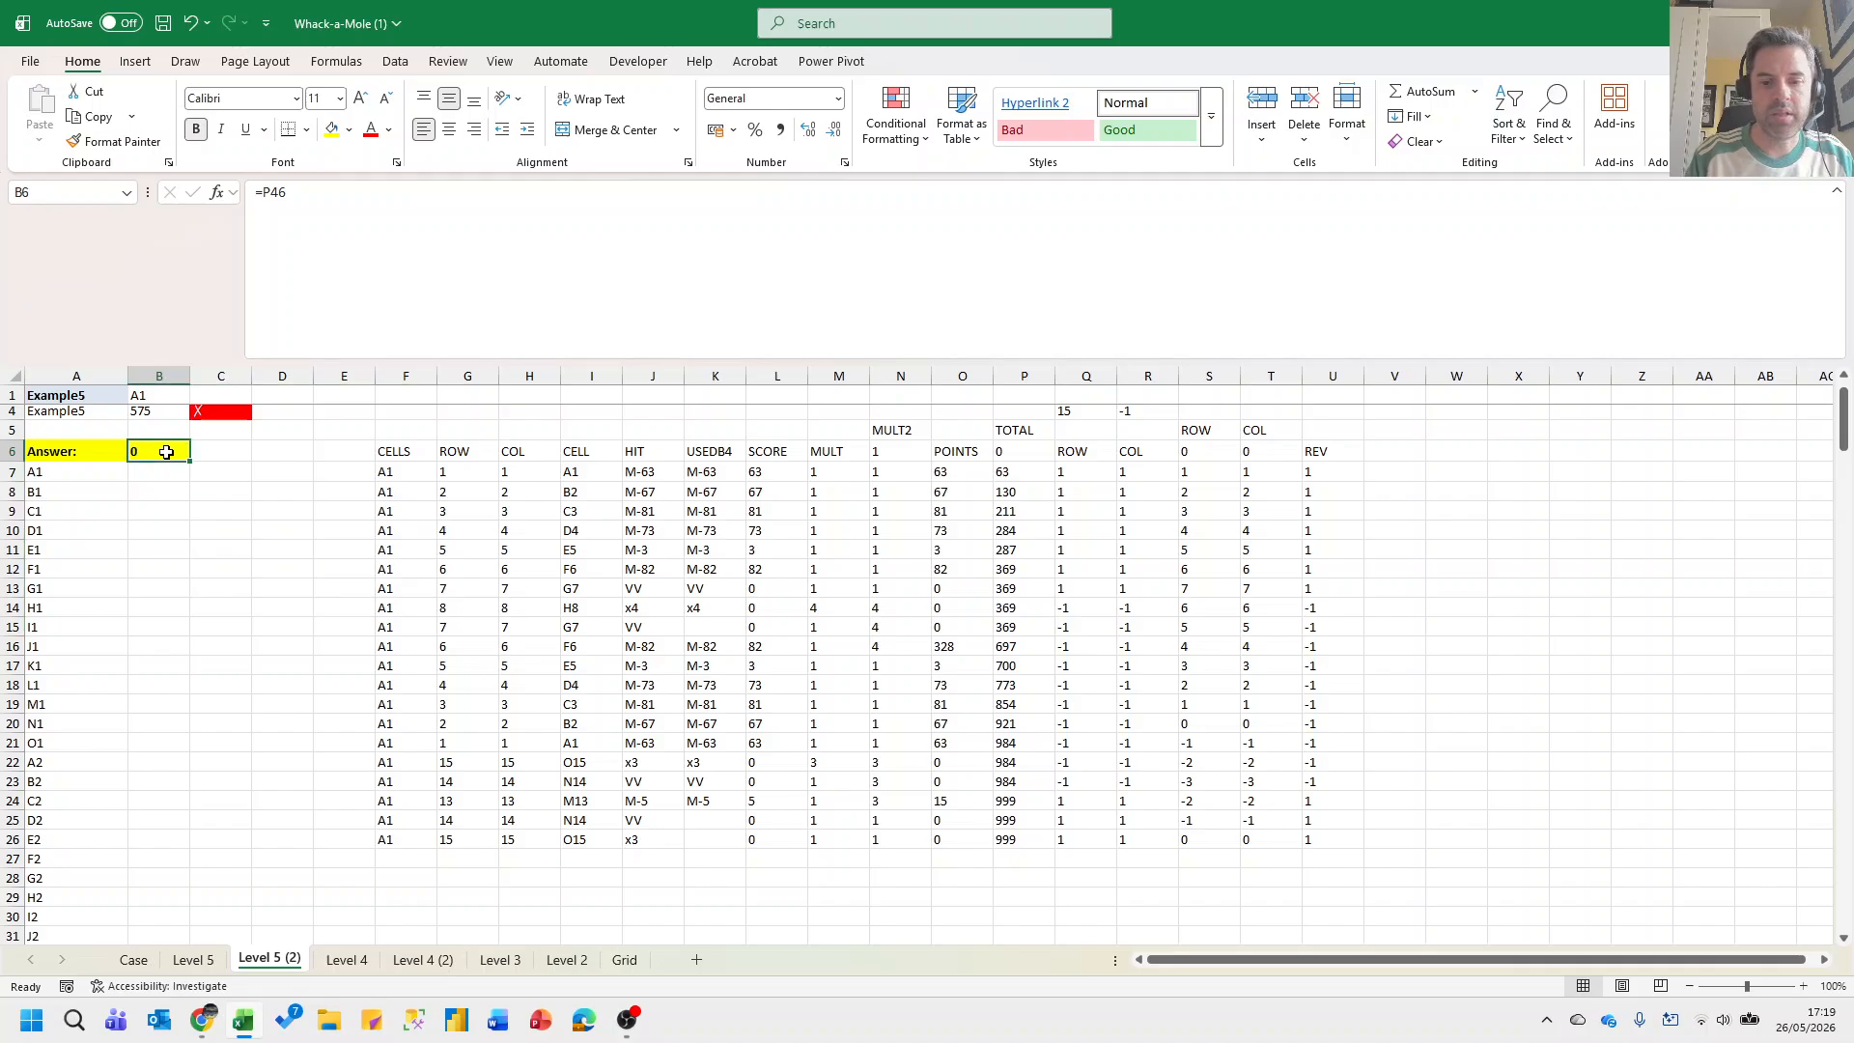
text(=)
key(ctrl+Right)
key(Down)
key(ctrl+Down)
key(ctrl+Right)
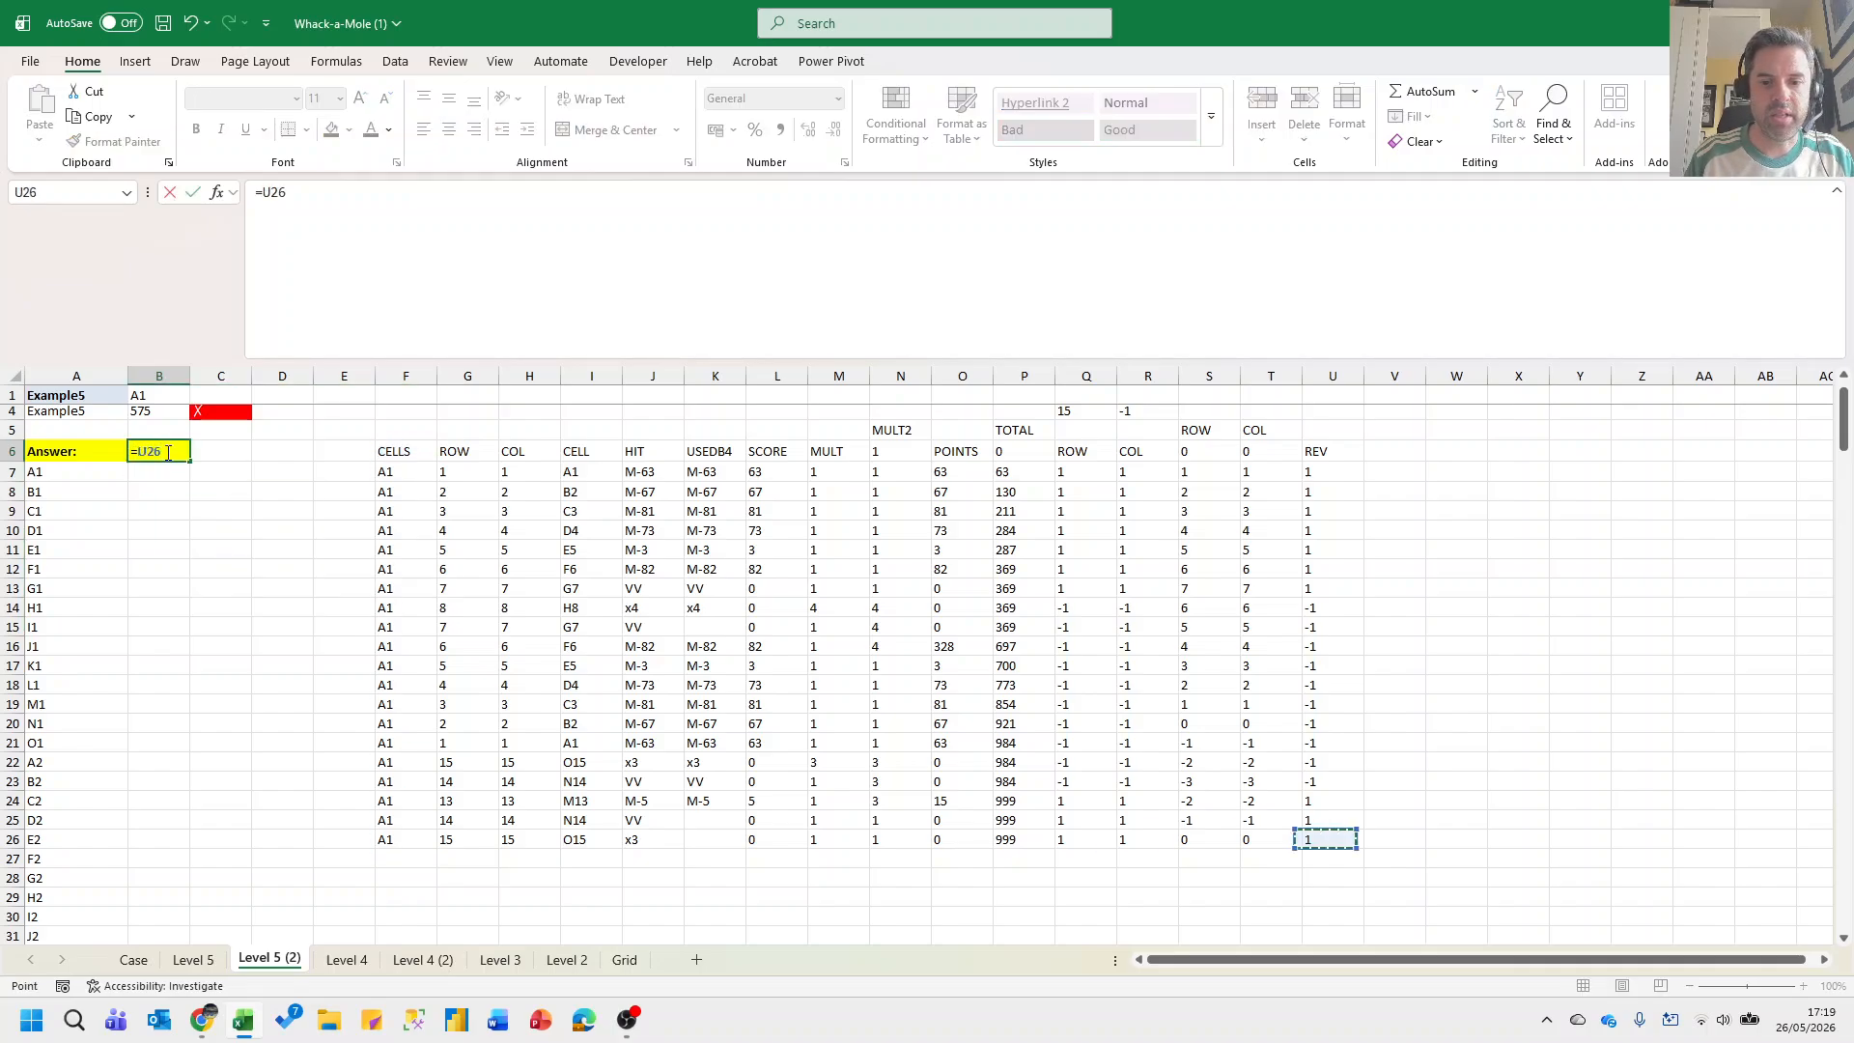
key(Left)
key(Left)
key(Left)
key(Left)
key(Left)
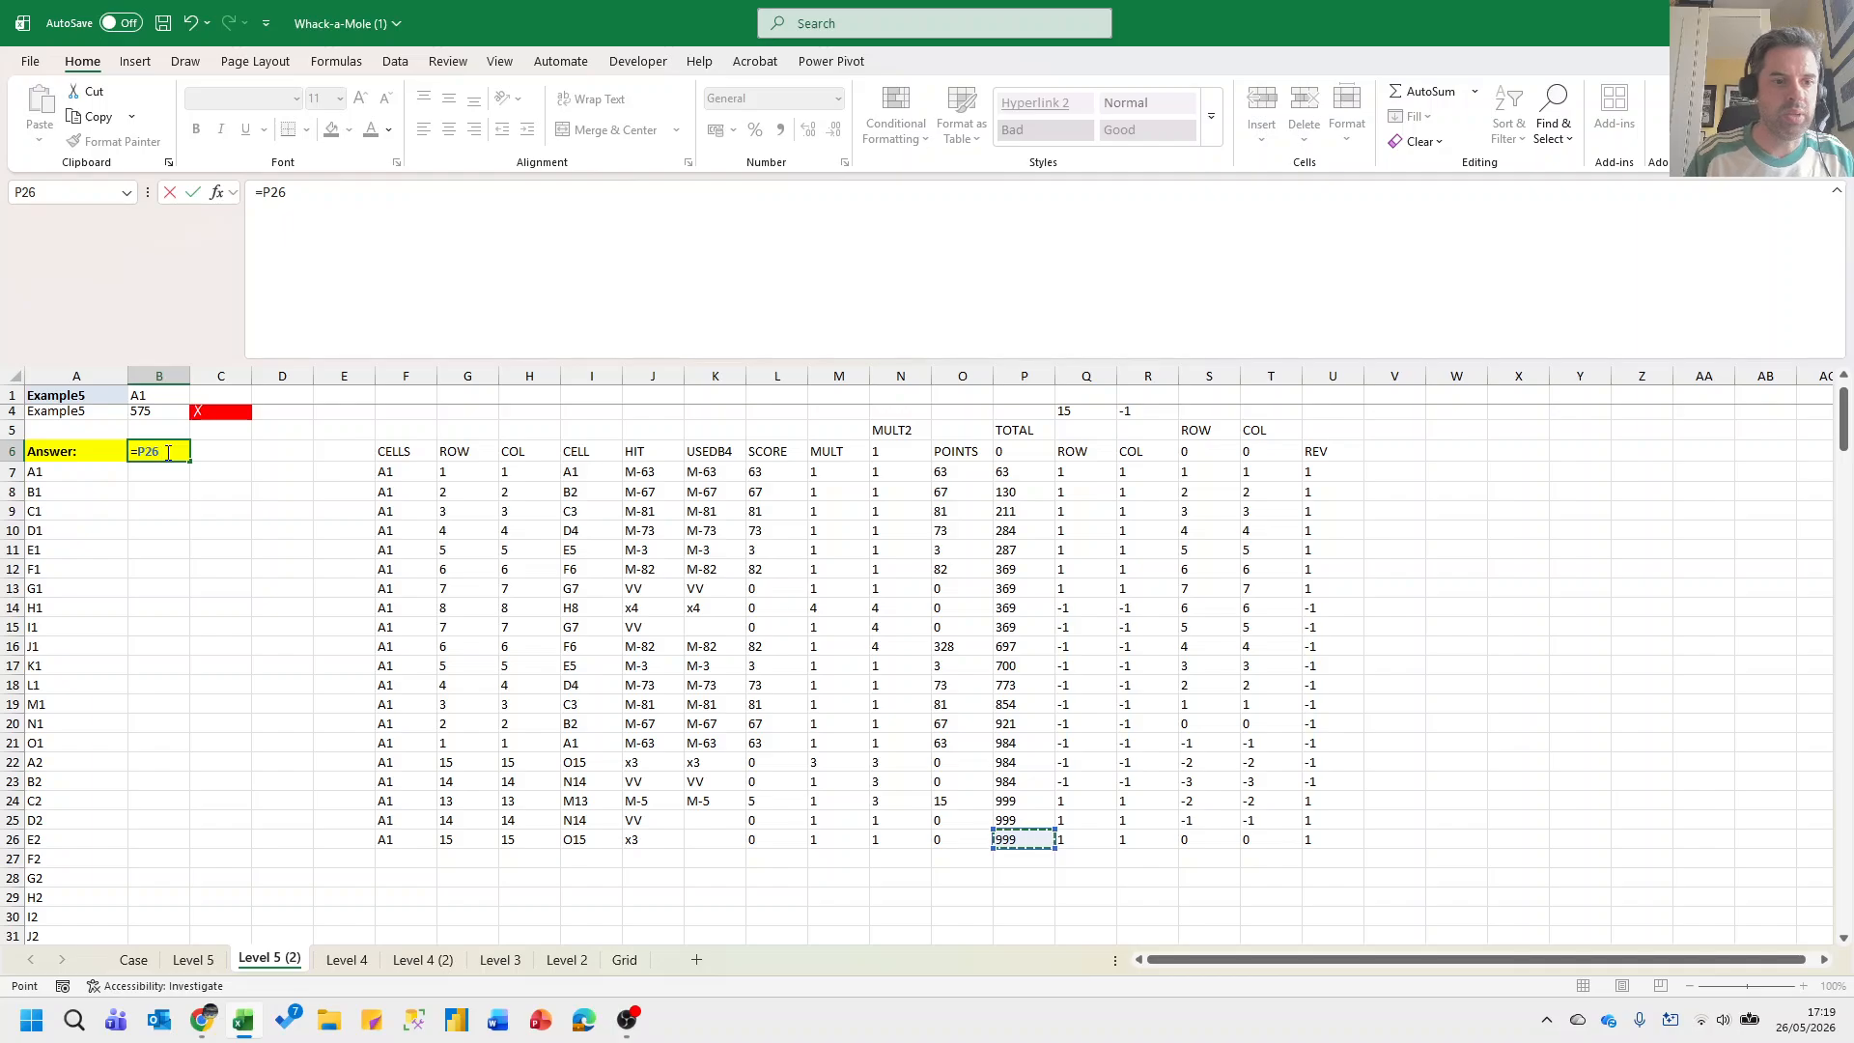
key(ctrl+Return)
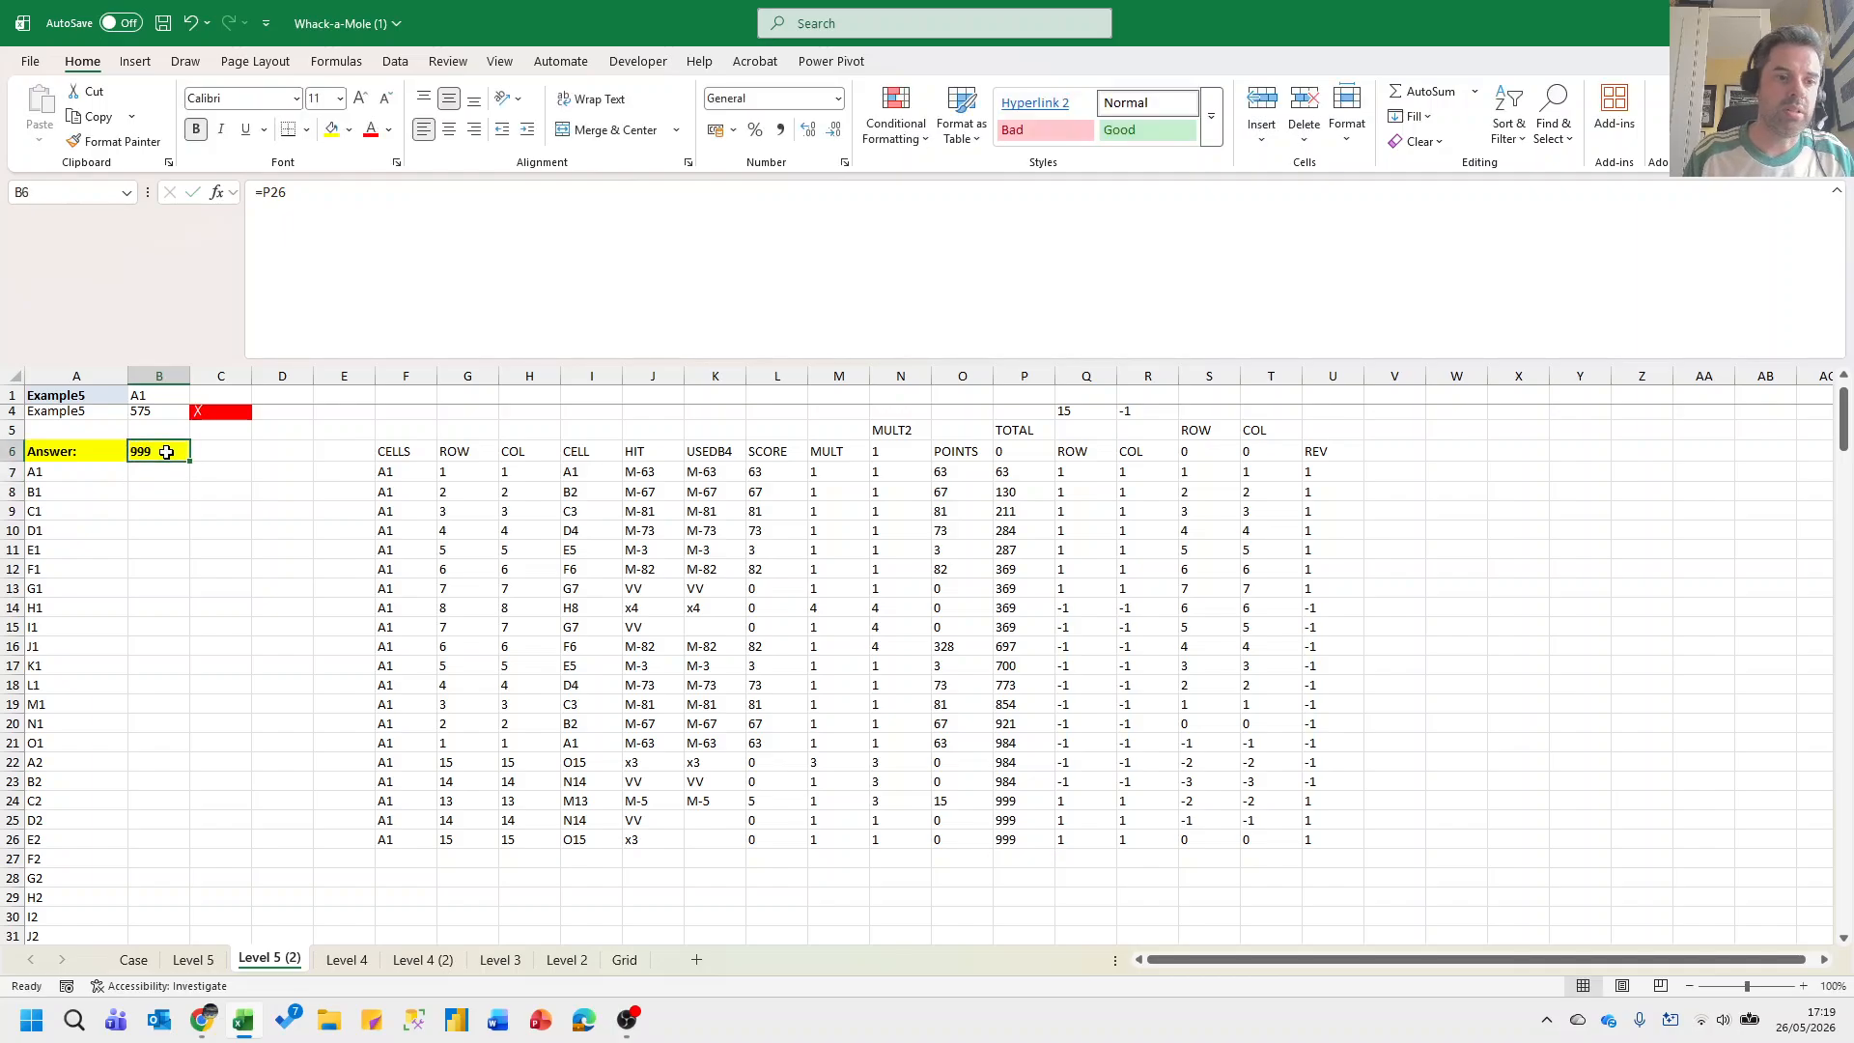
Create a one-variable data table over A6:B231 with B1 as the column input cell to score every board cell.
key(Left)
key(shift+Right)
key(ctrl+shift+Down)
key(alt+d)
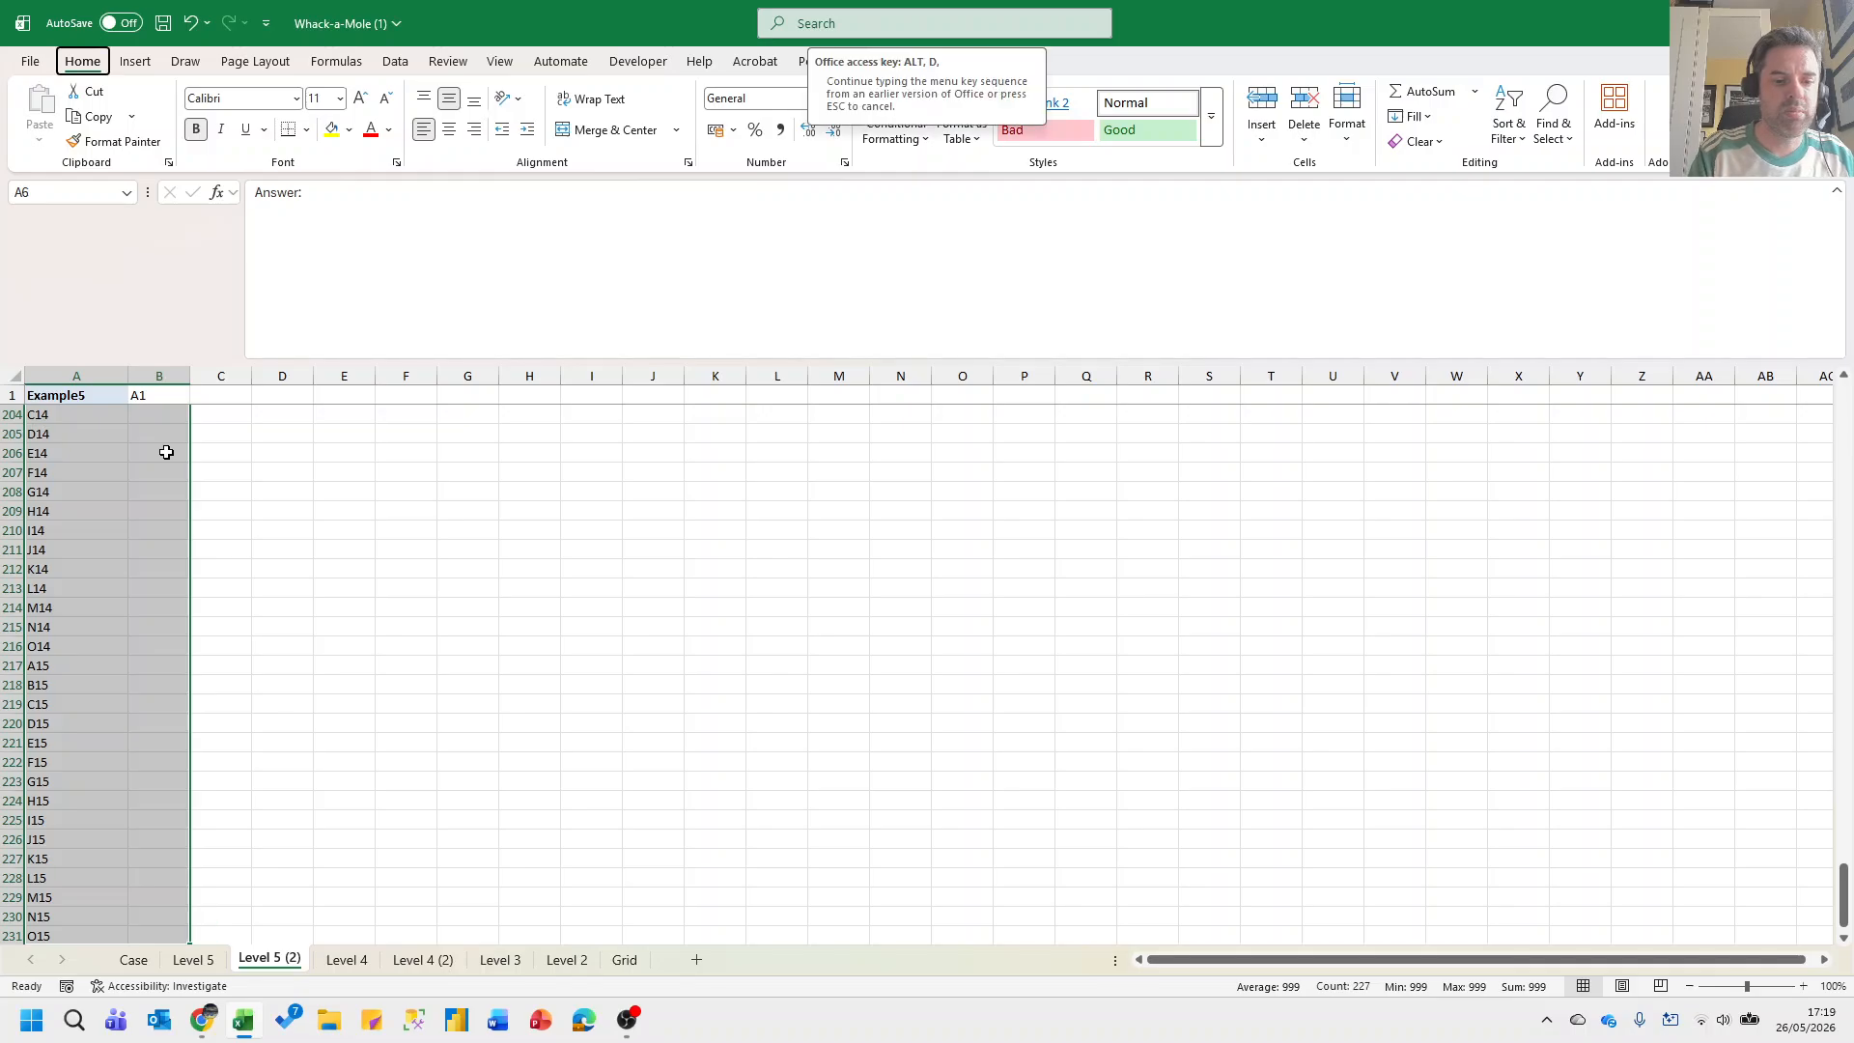
key(t)
click(1320, 523)
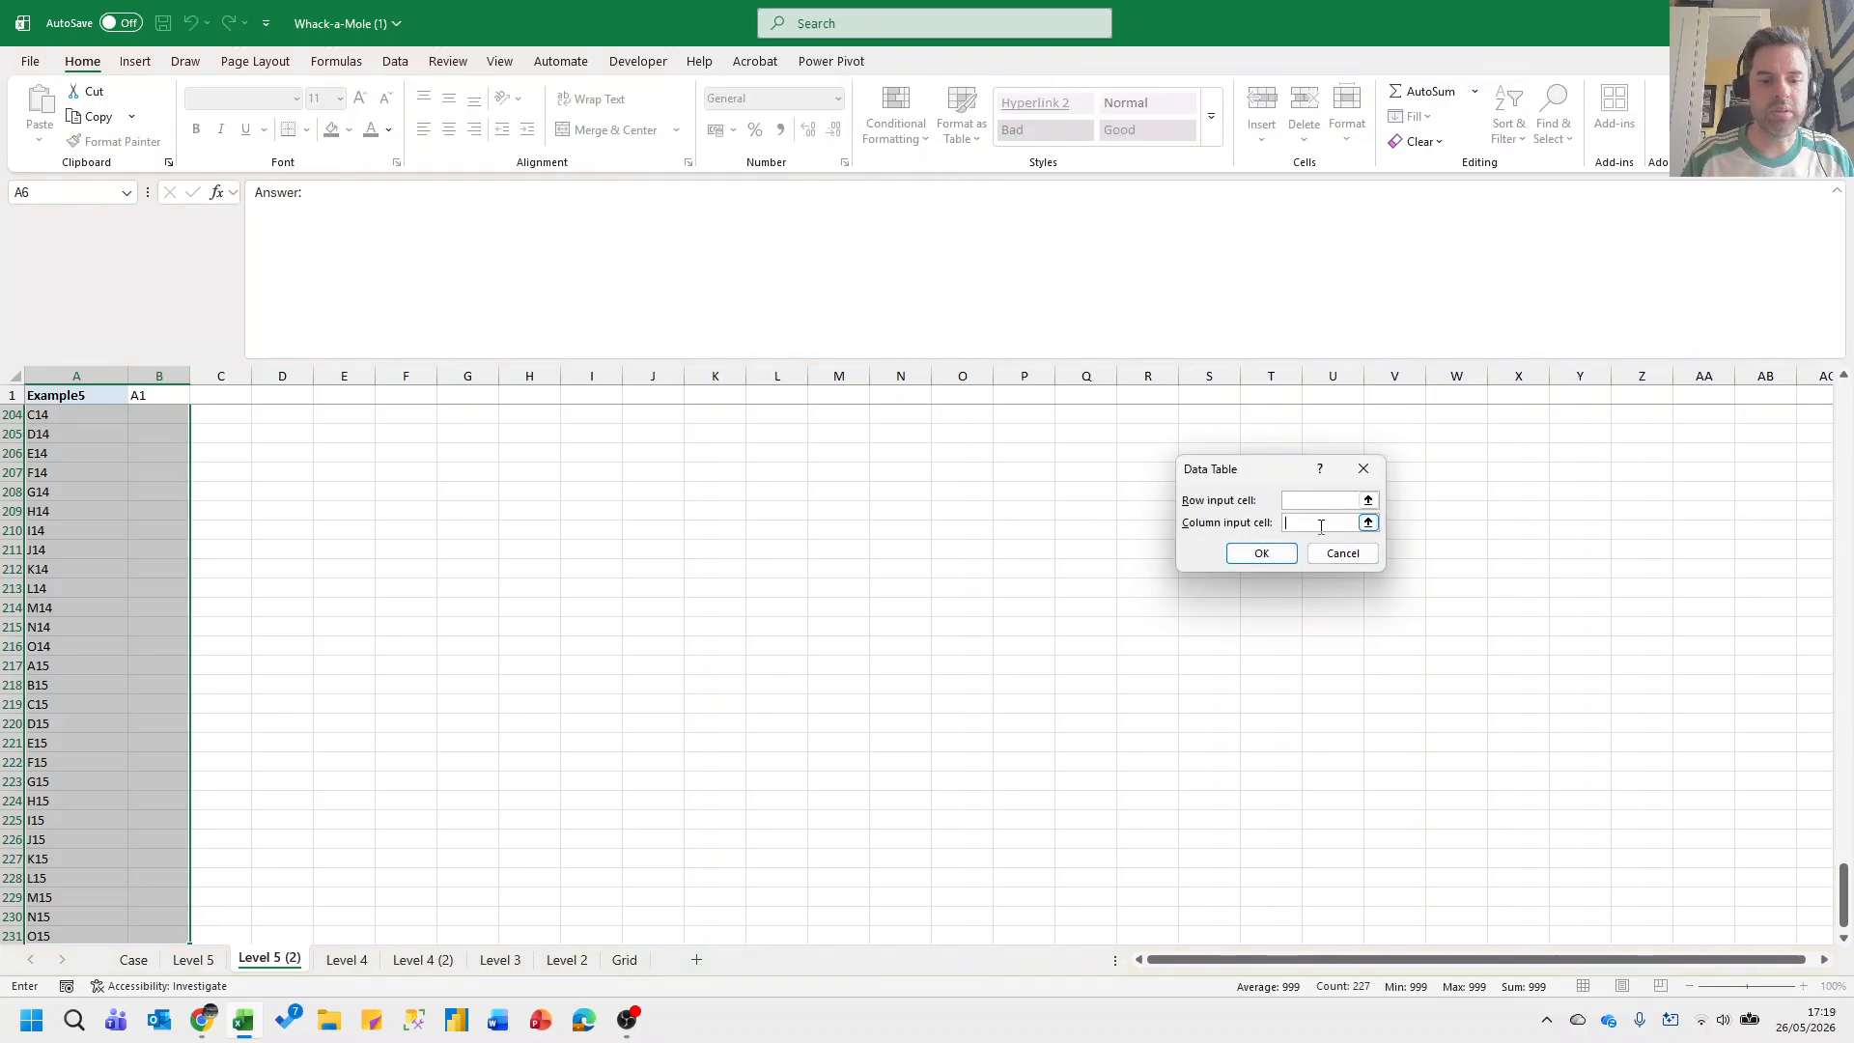
text(b1)
key(Return)
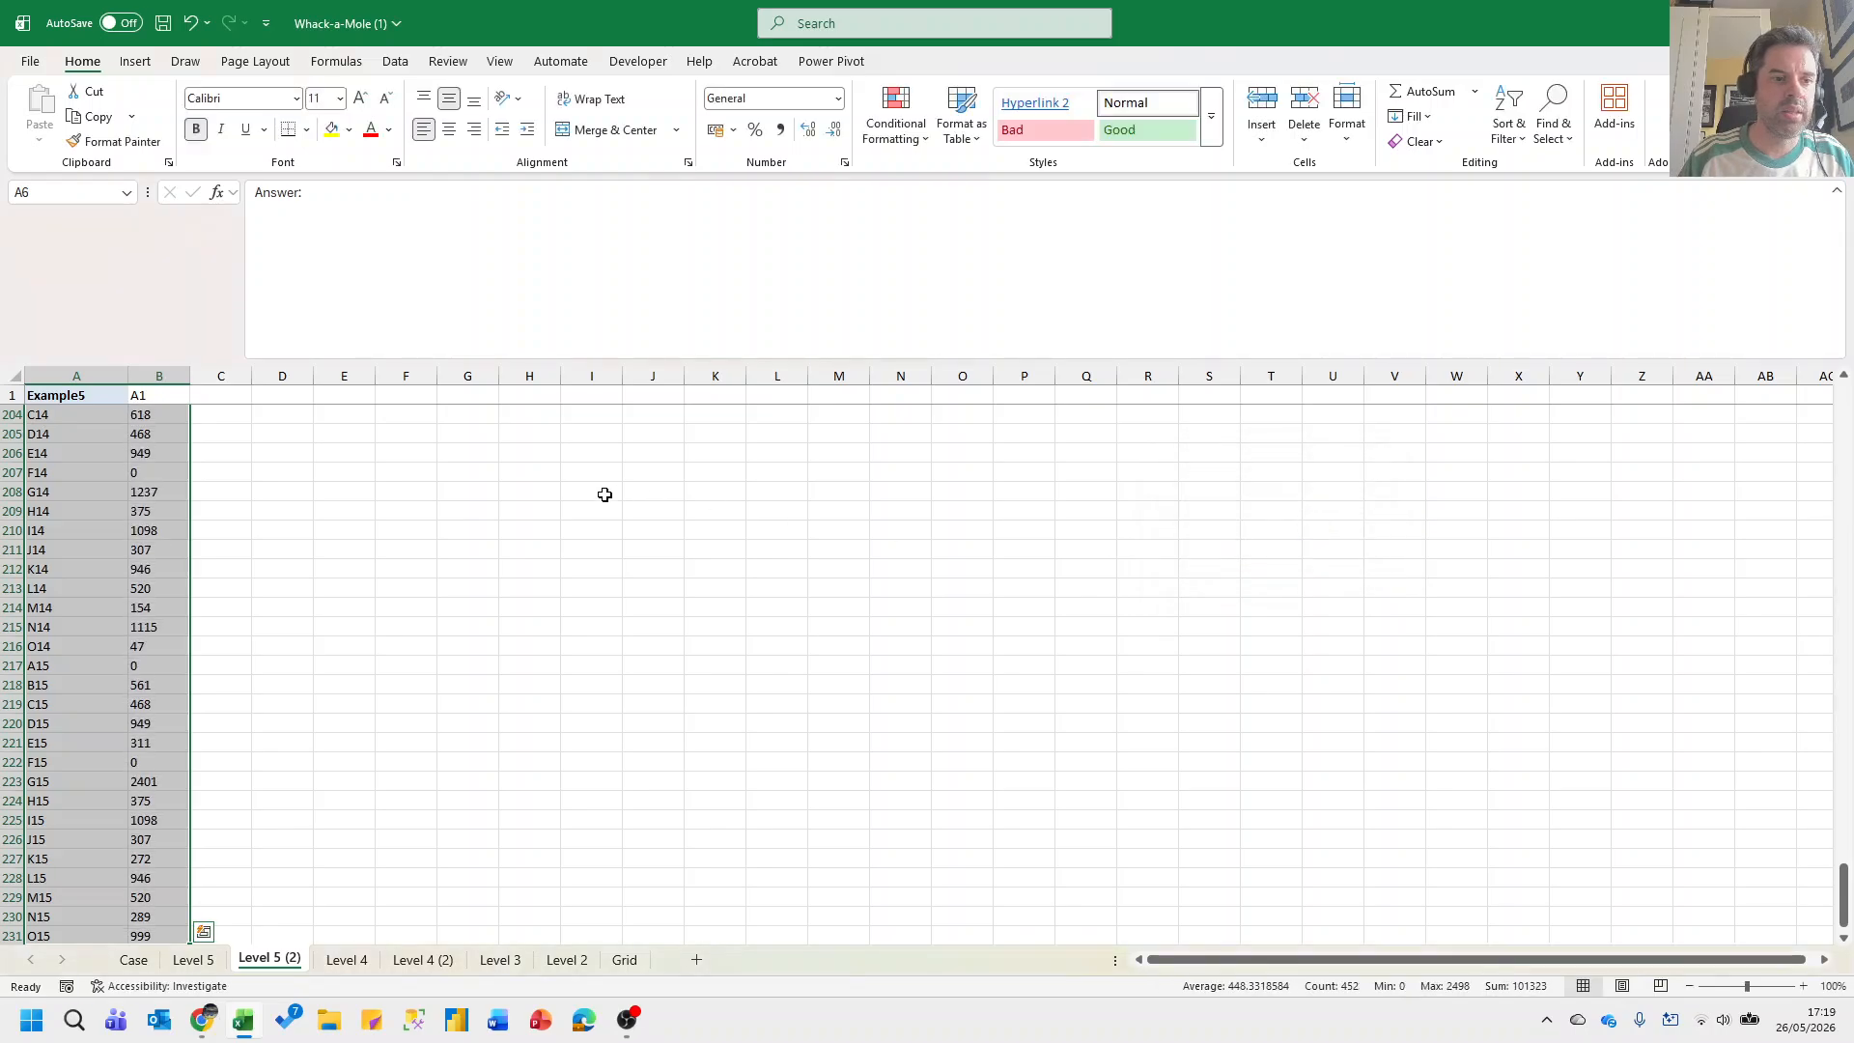
Rank the board cells by score in D7 with =_LargestSmallest(B7:B231,A7:A231).
scroll(218, 546, up, 20)
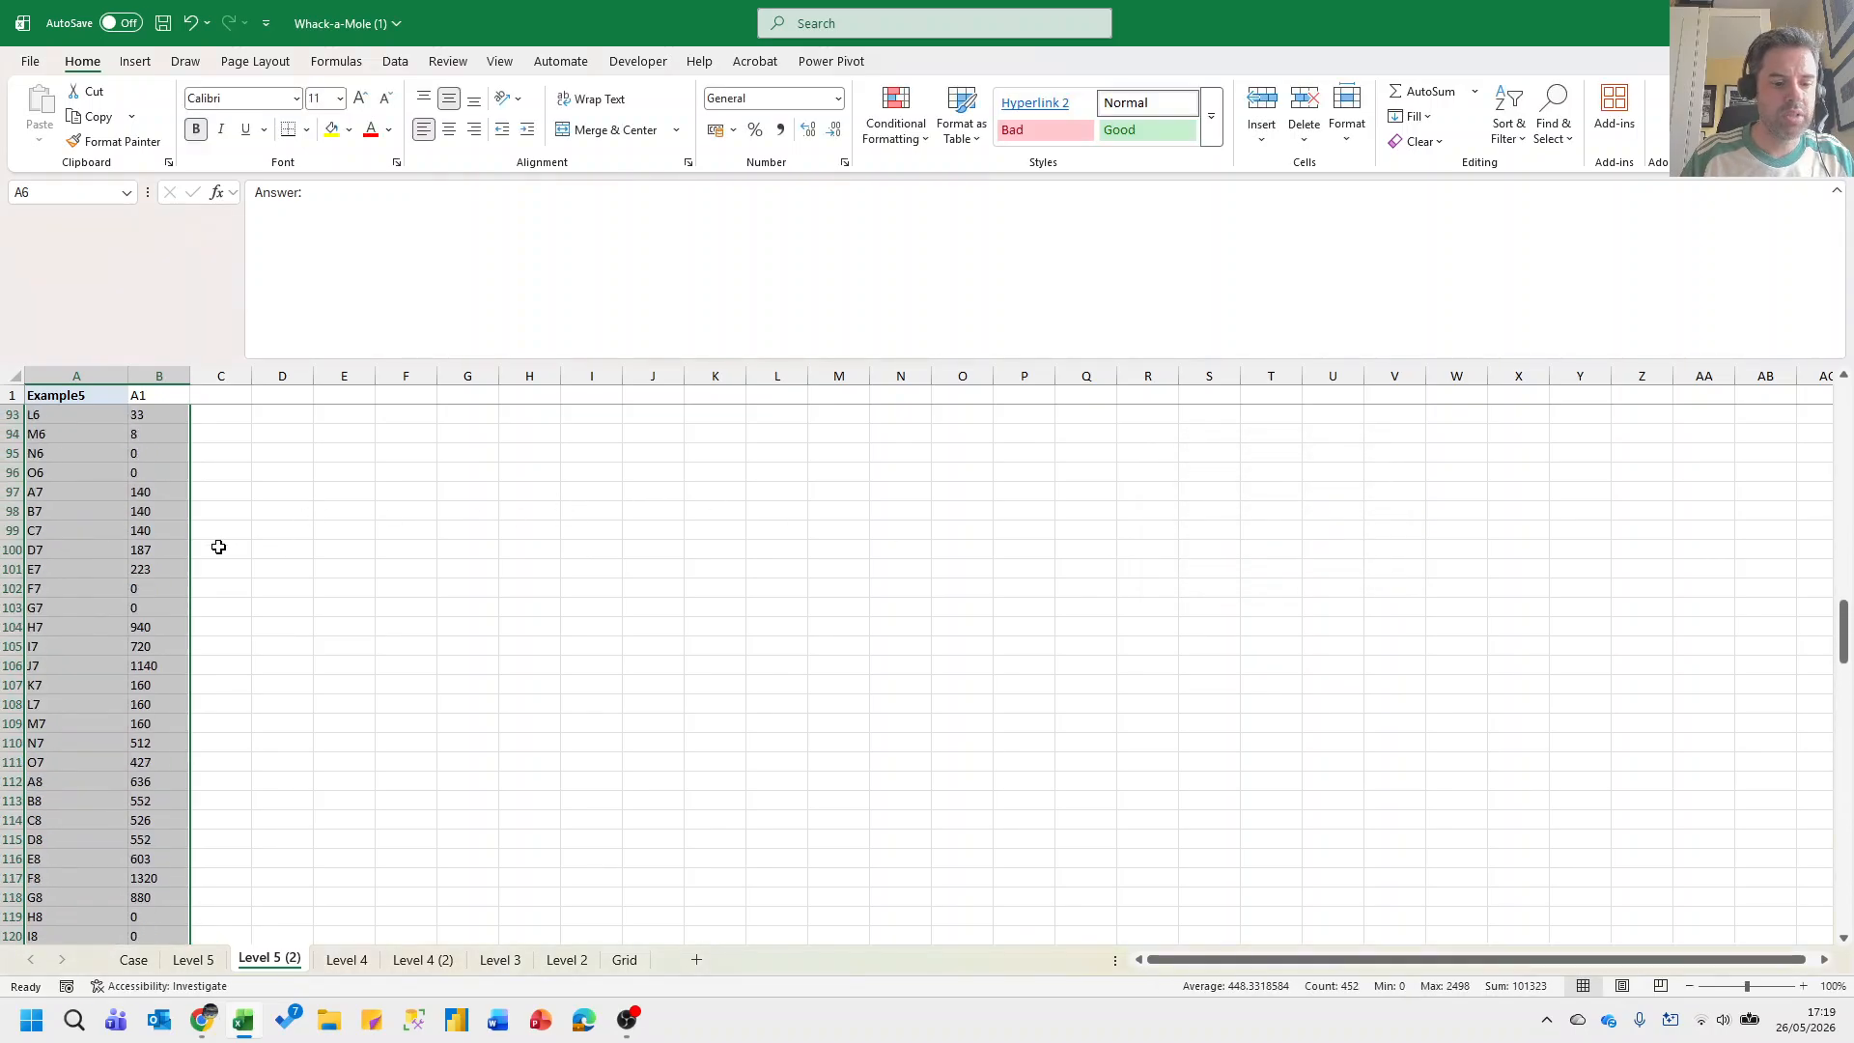
key(ctrl+Home)
key(Down)
key(Down)
key(Down)
key(Down)
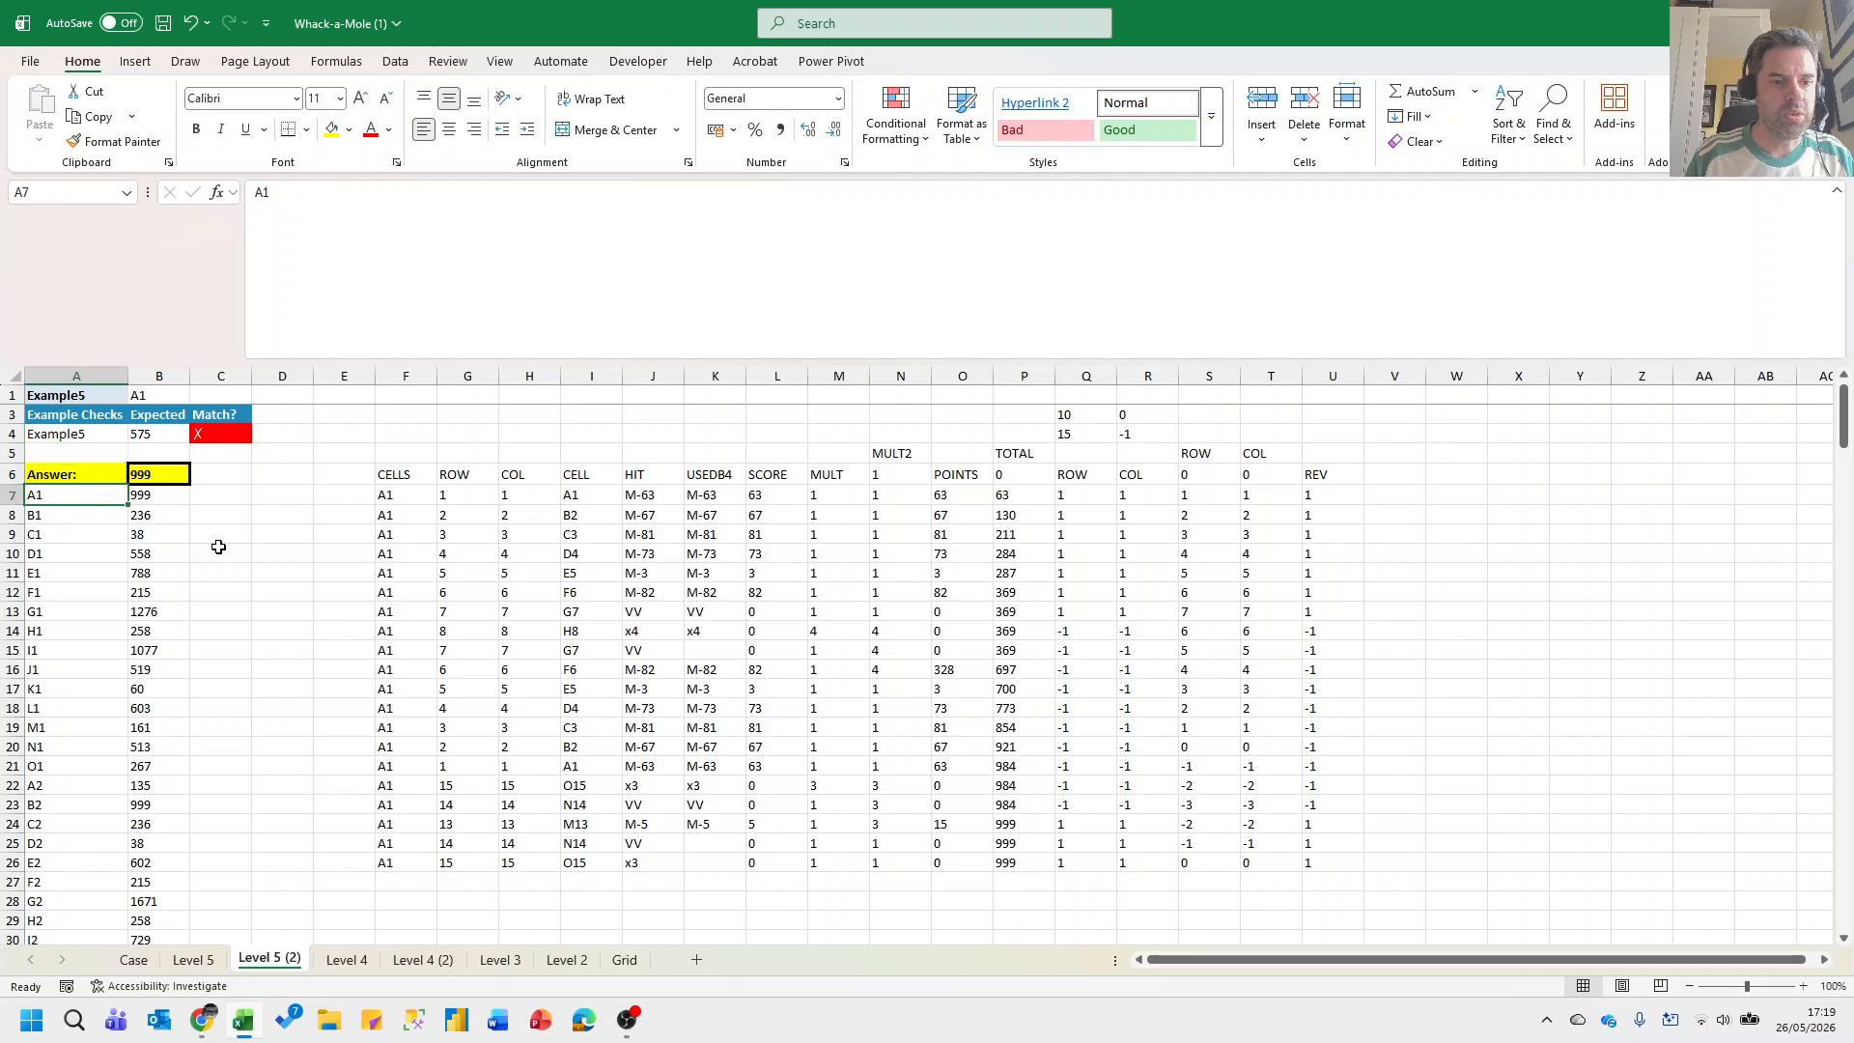
key(Right)
key(Right)
key(Right)
text(=)
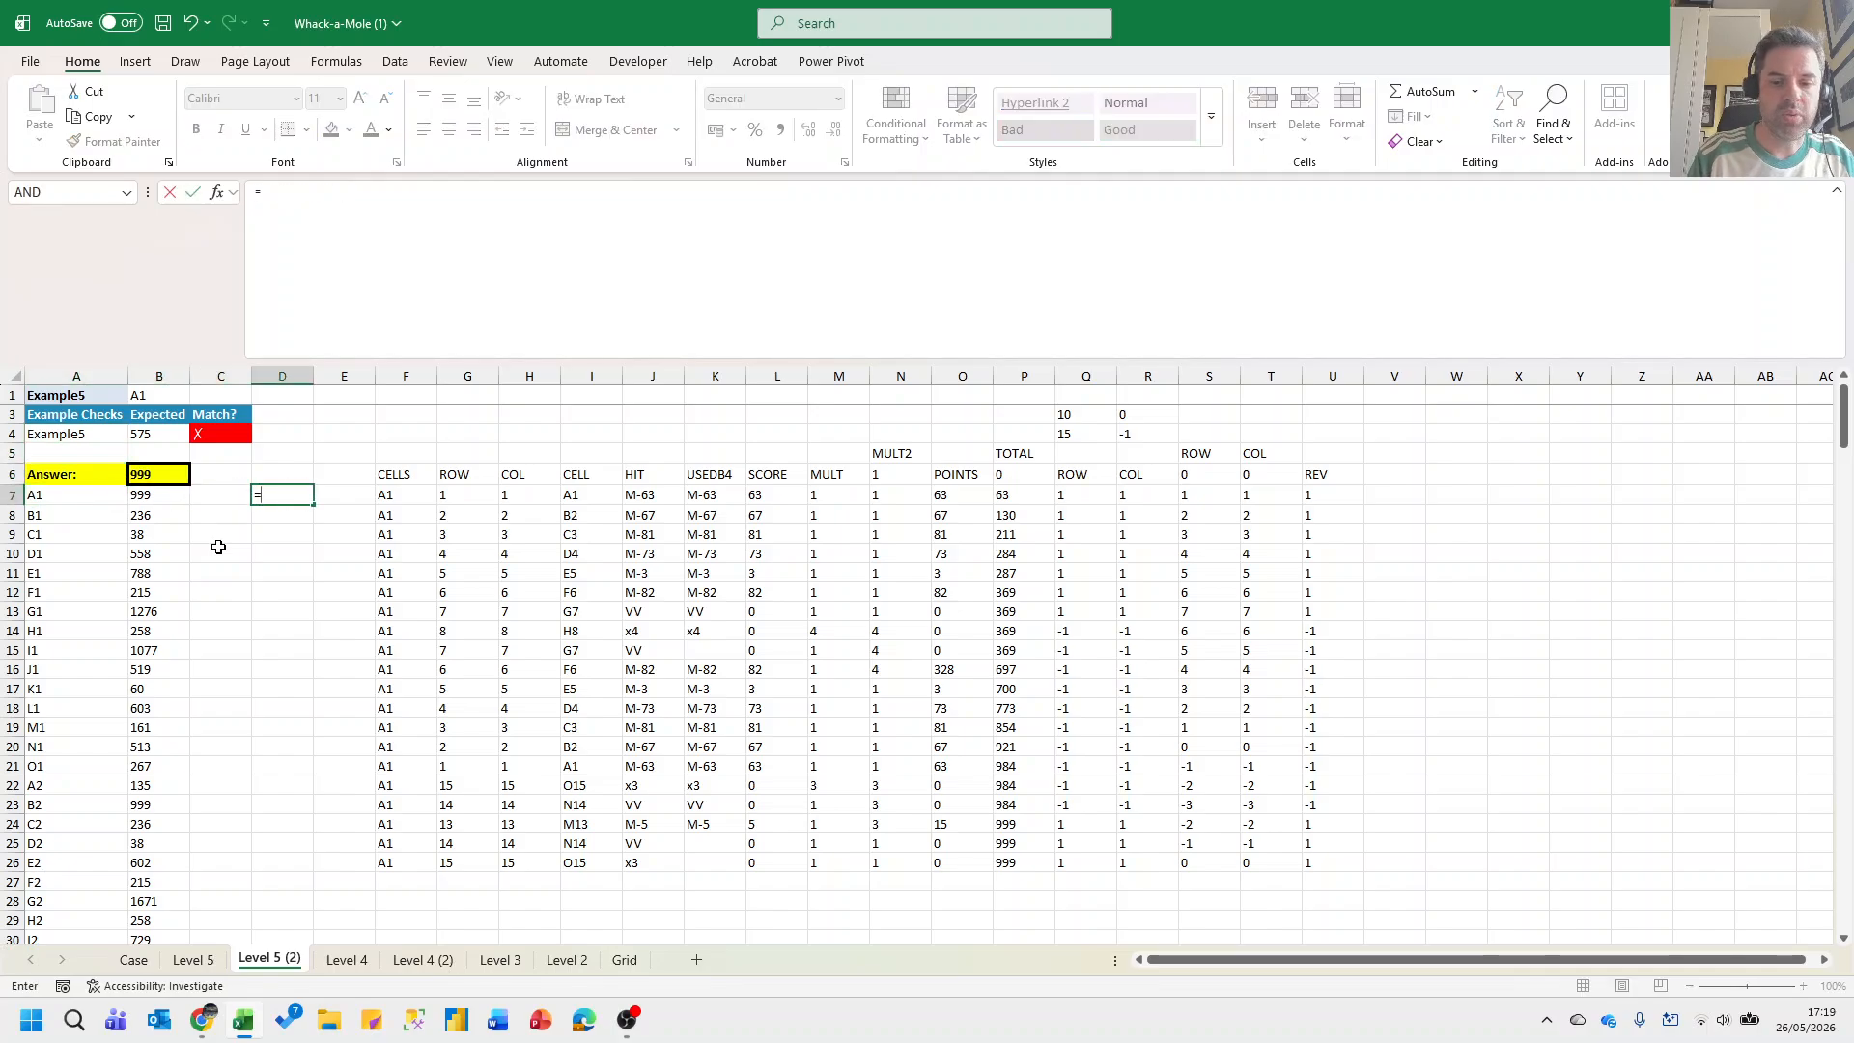
text(_LargestSmallest()
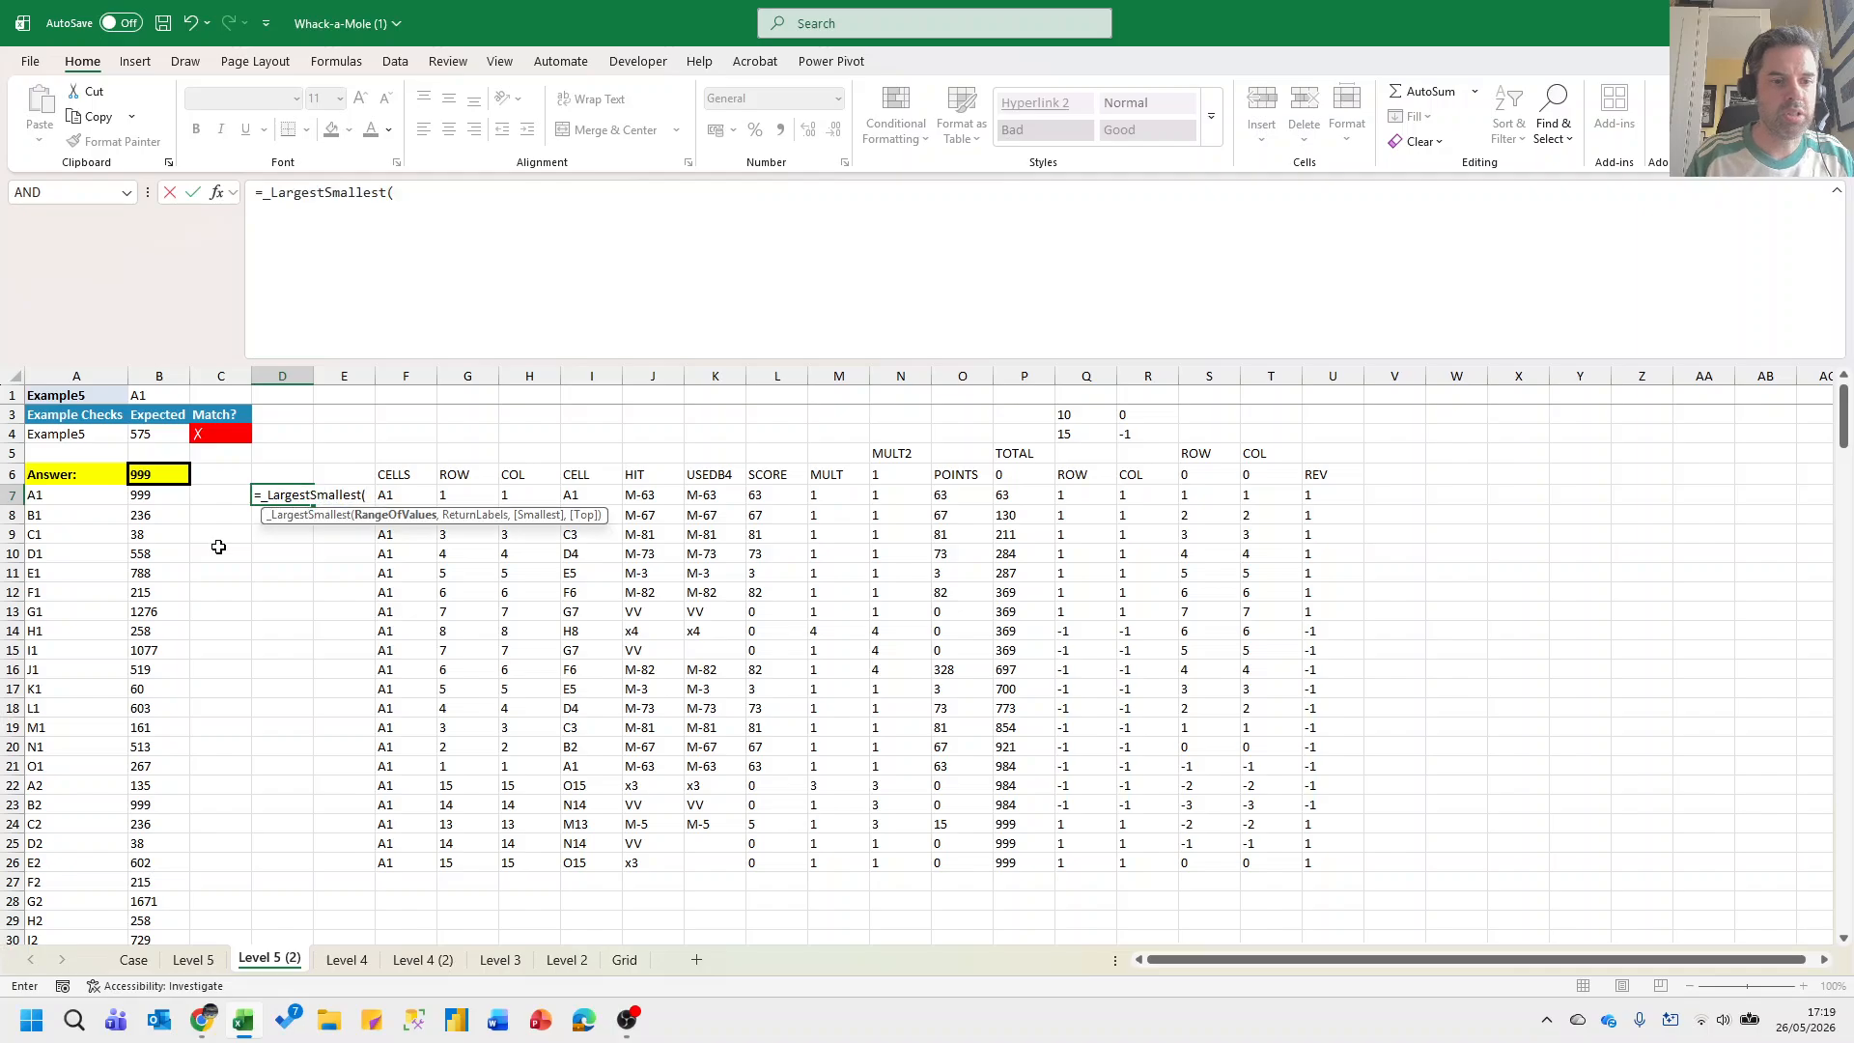
key(Left)
key(Left)
key(ctrl+shift+Down)
text(,)
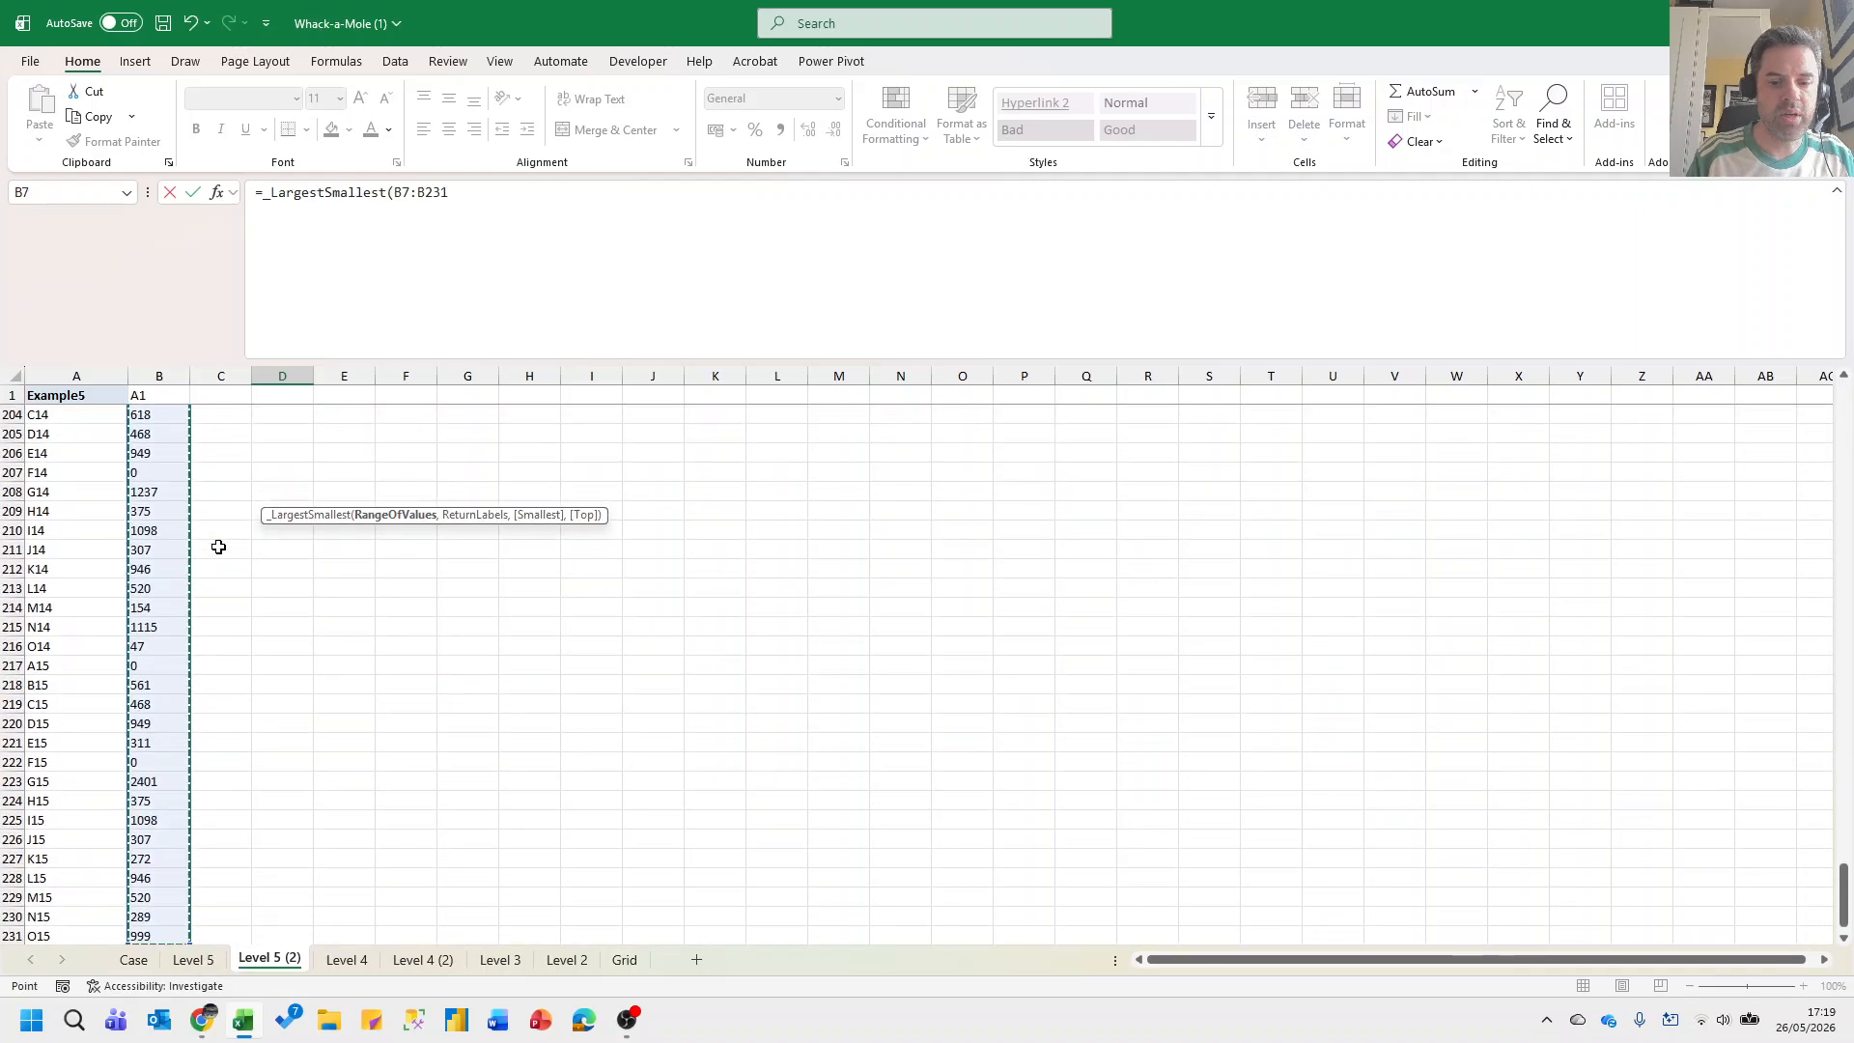
key(Left)
key(Left)
key(Left)
key(ctrl+shift+Down)
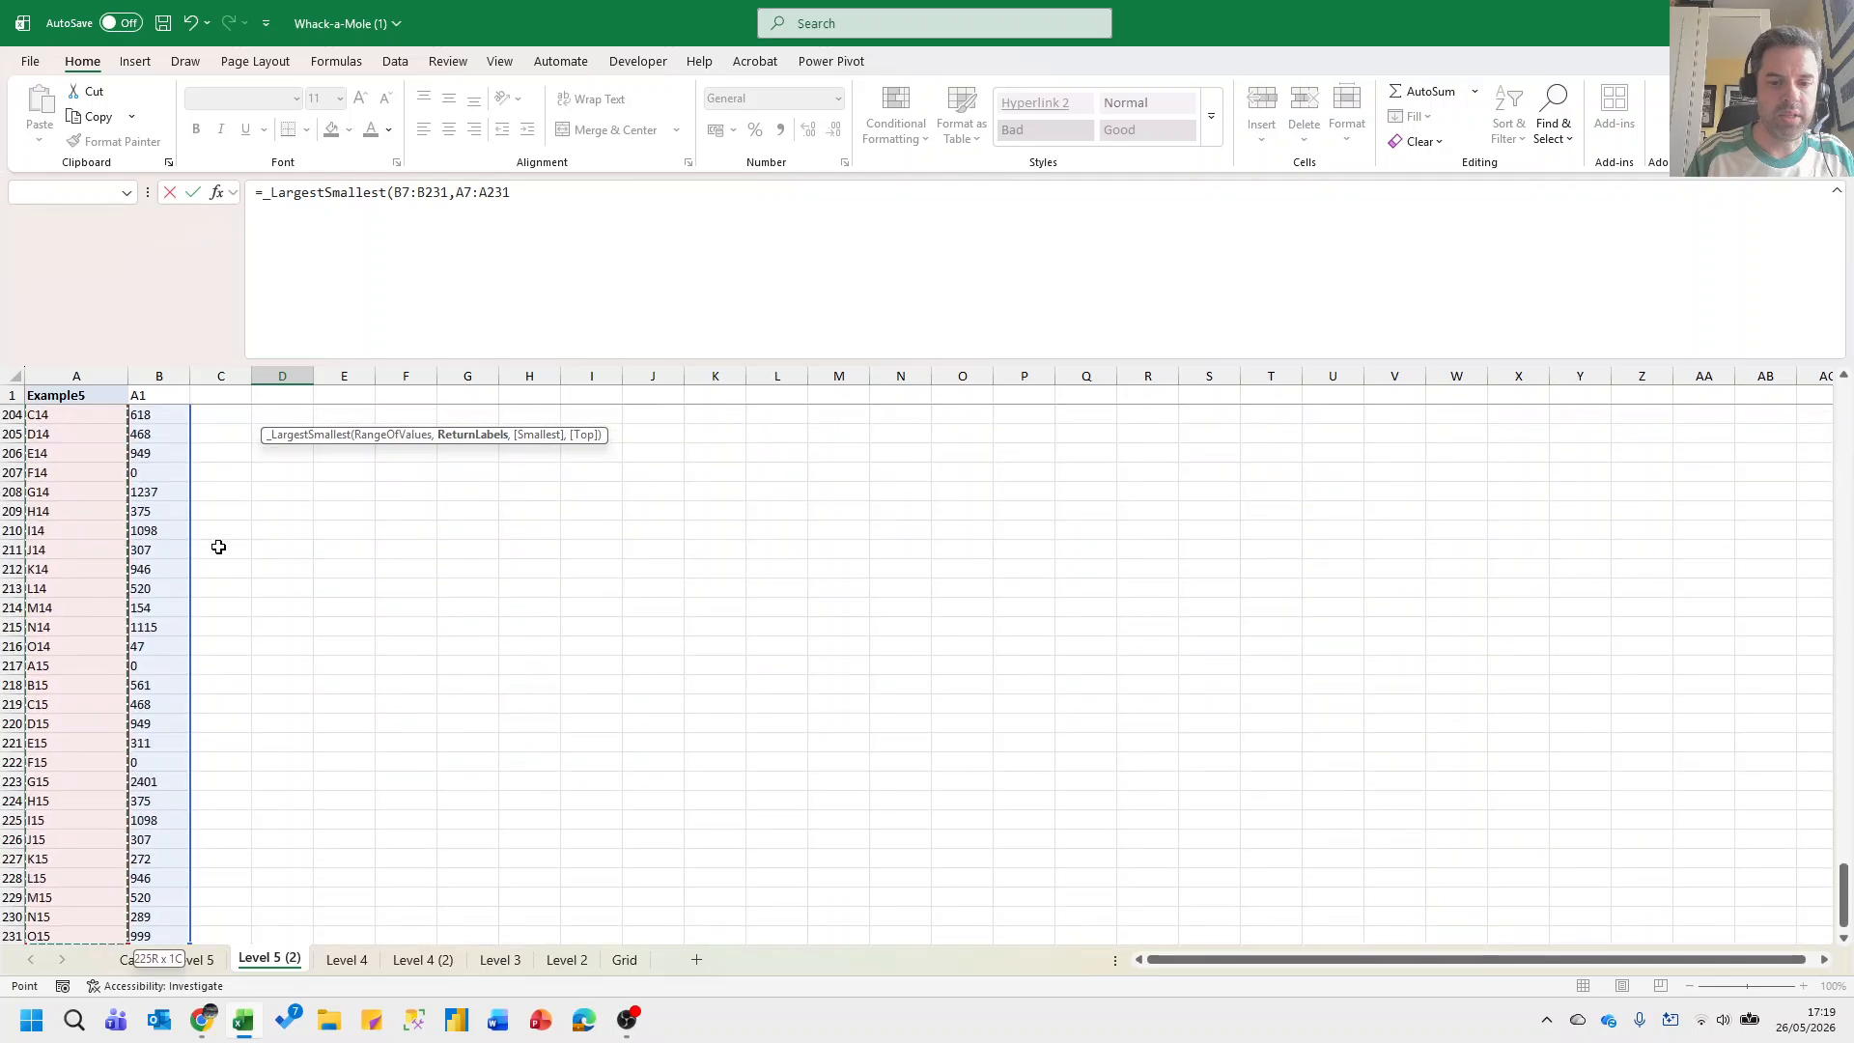
text())
key(ctrl+Return)
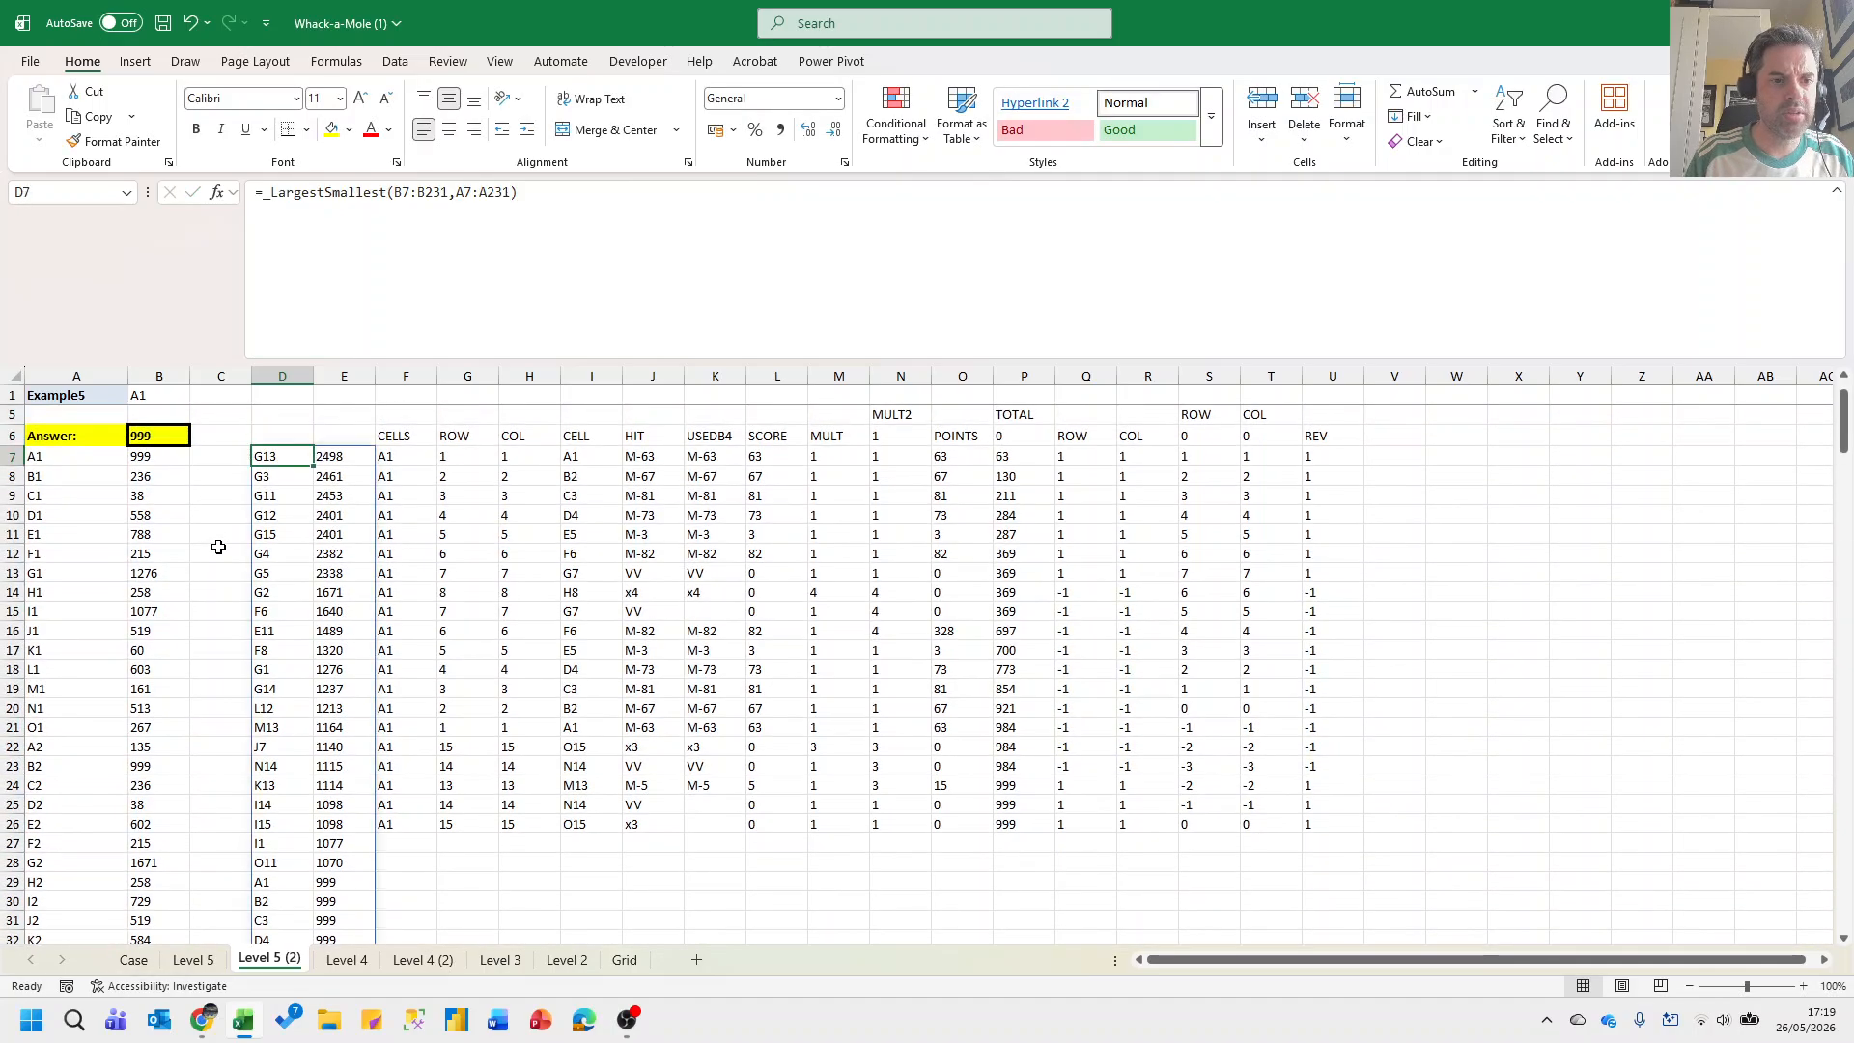
Limit the ranking formula in D7 to its first value by adding the @ operator before _LargestSmallest.
key(F2)
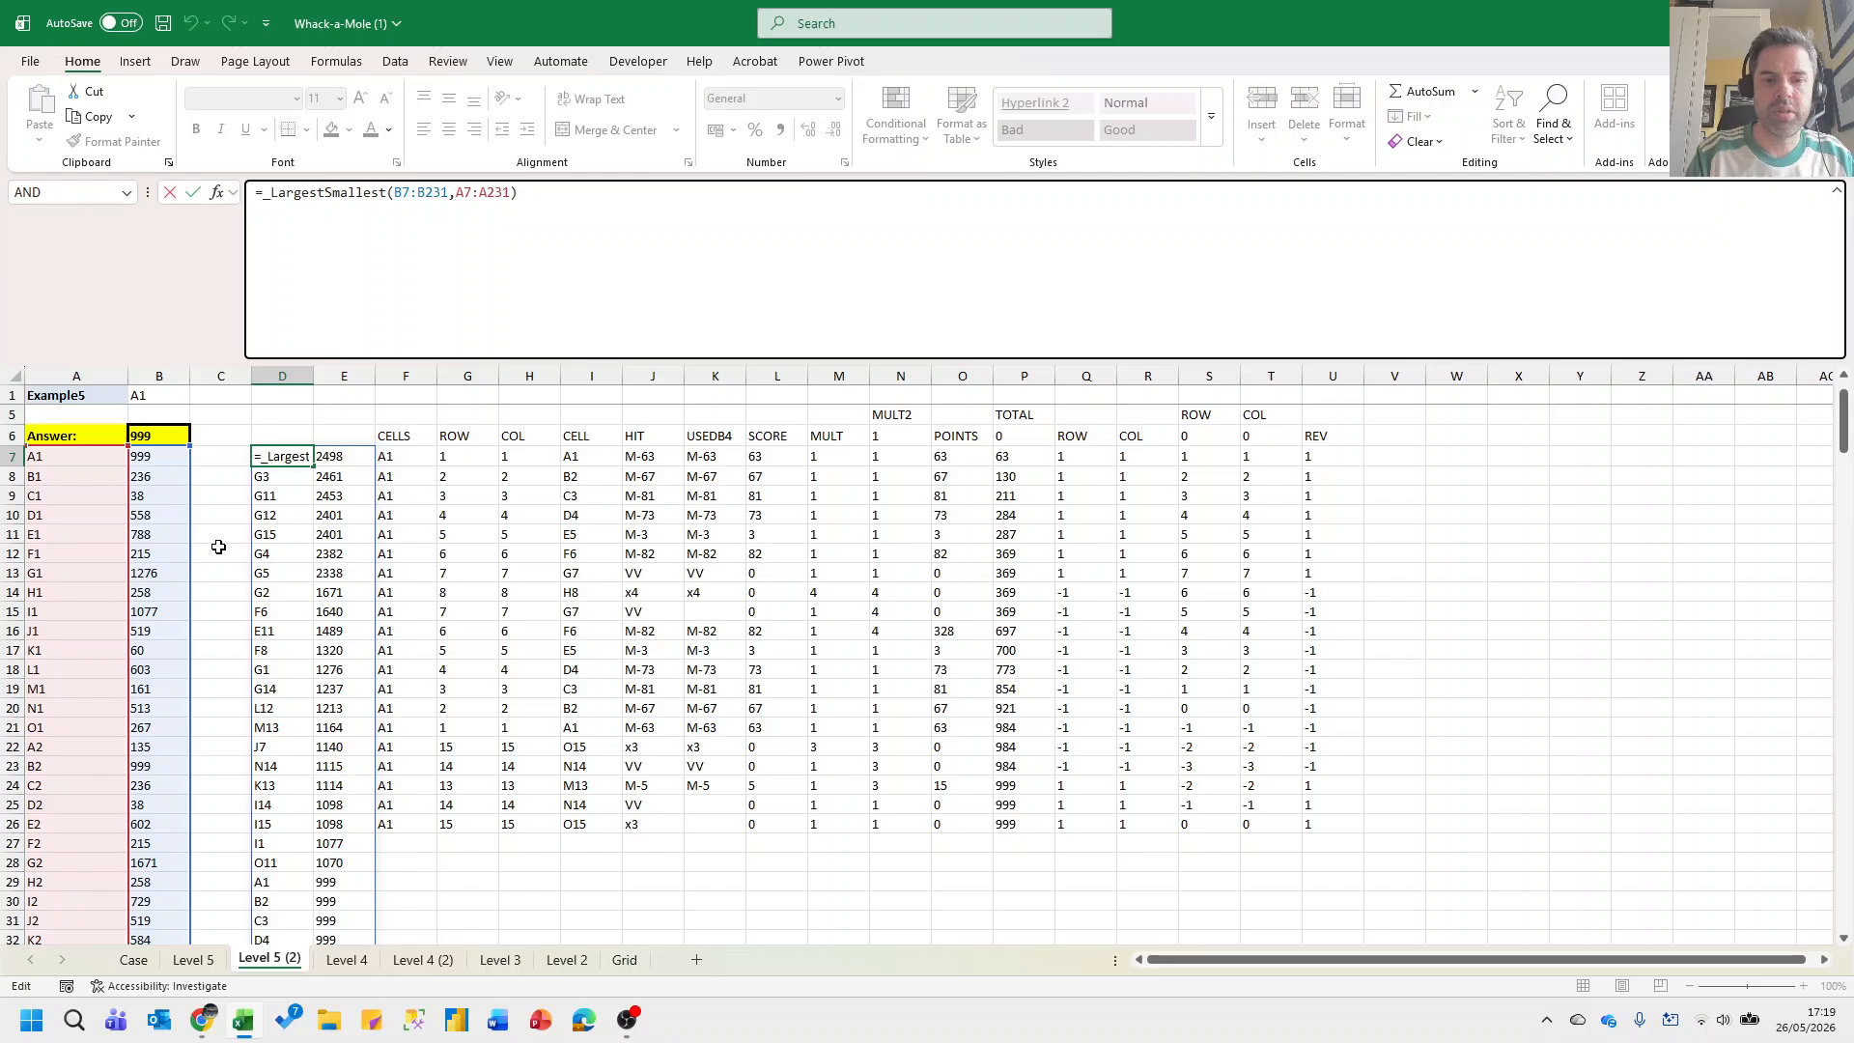
text(@)
key(Return)
key(Up)
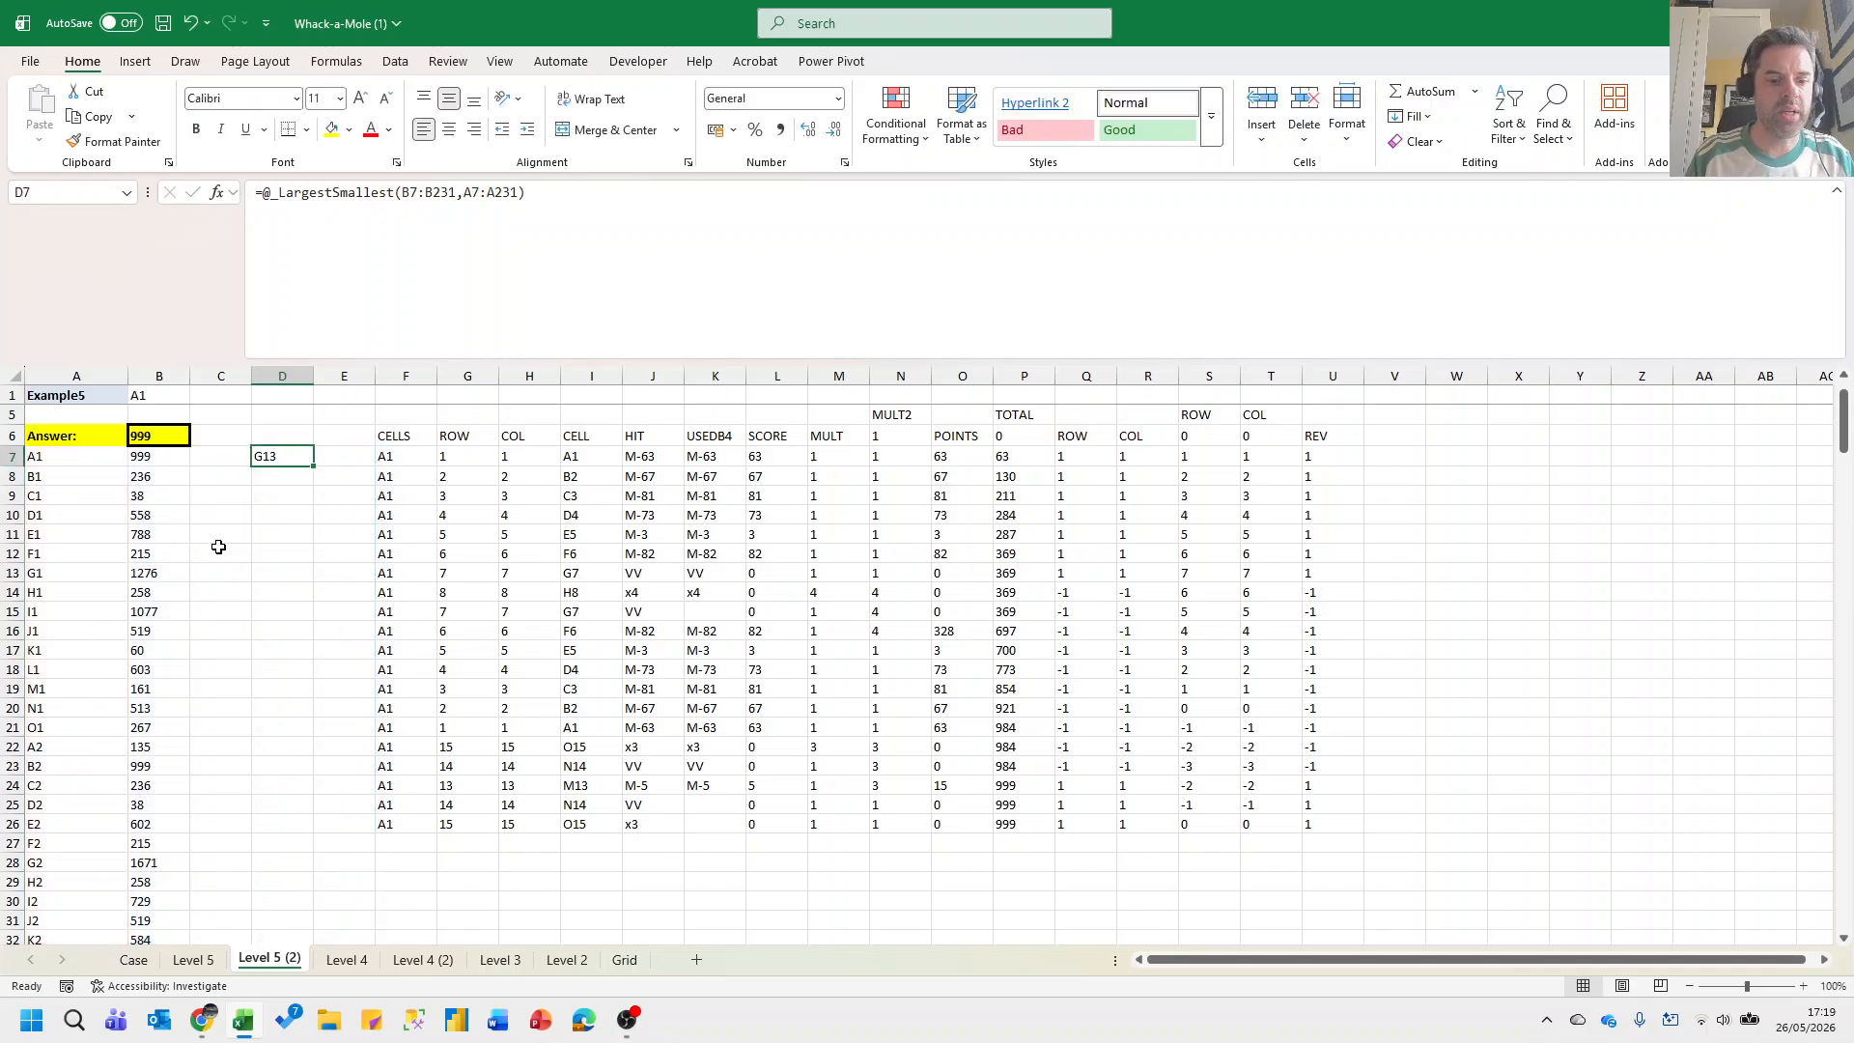
Copy the top-ranked cell address from D7 into the Bonus 3 answer cell E37 on the Case sheet.
key(ctrl+c)
key(alt+Tab)
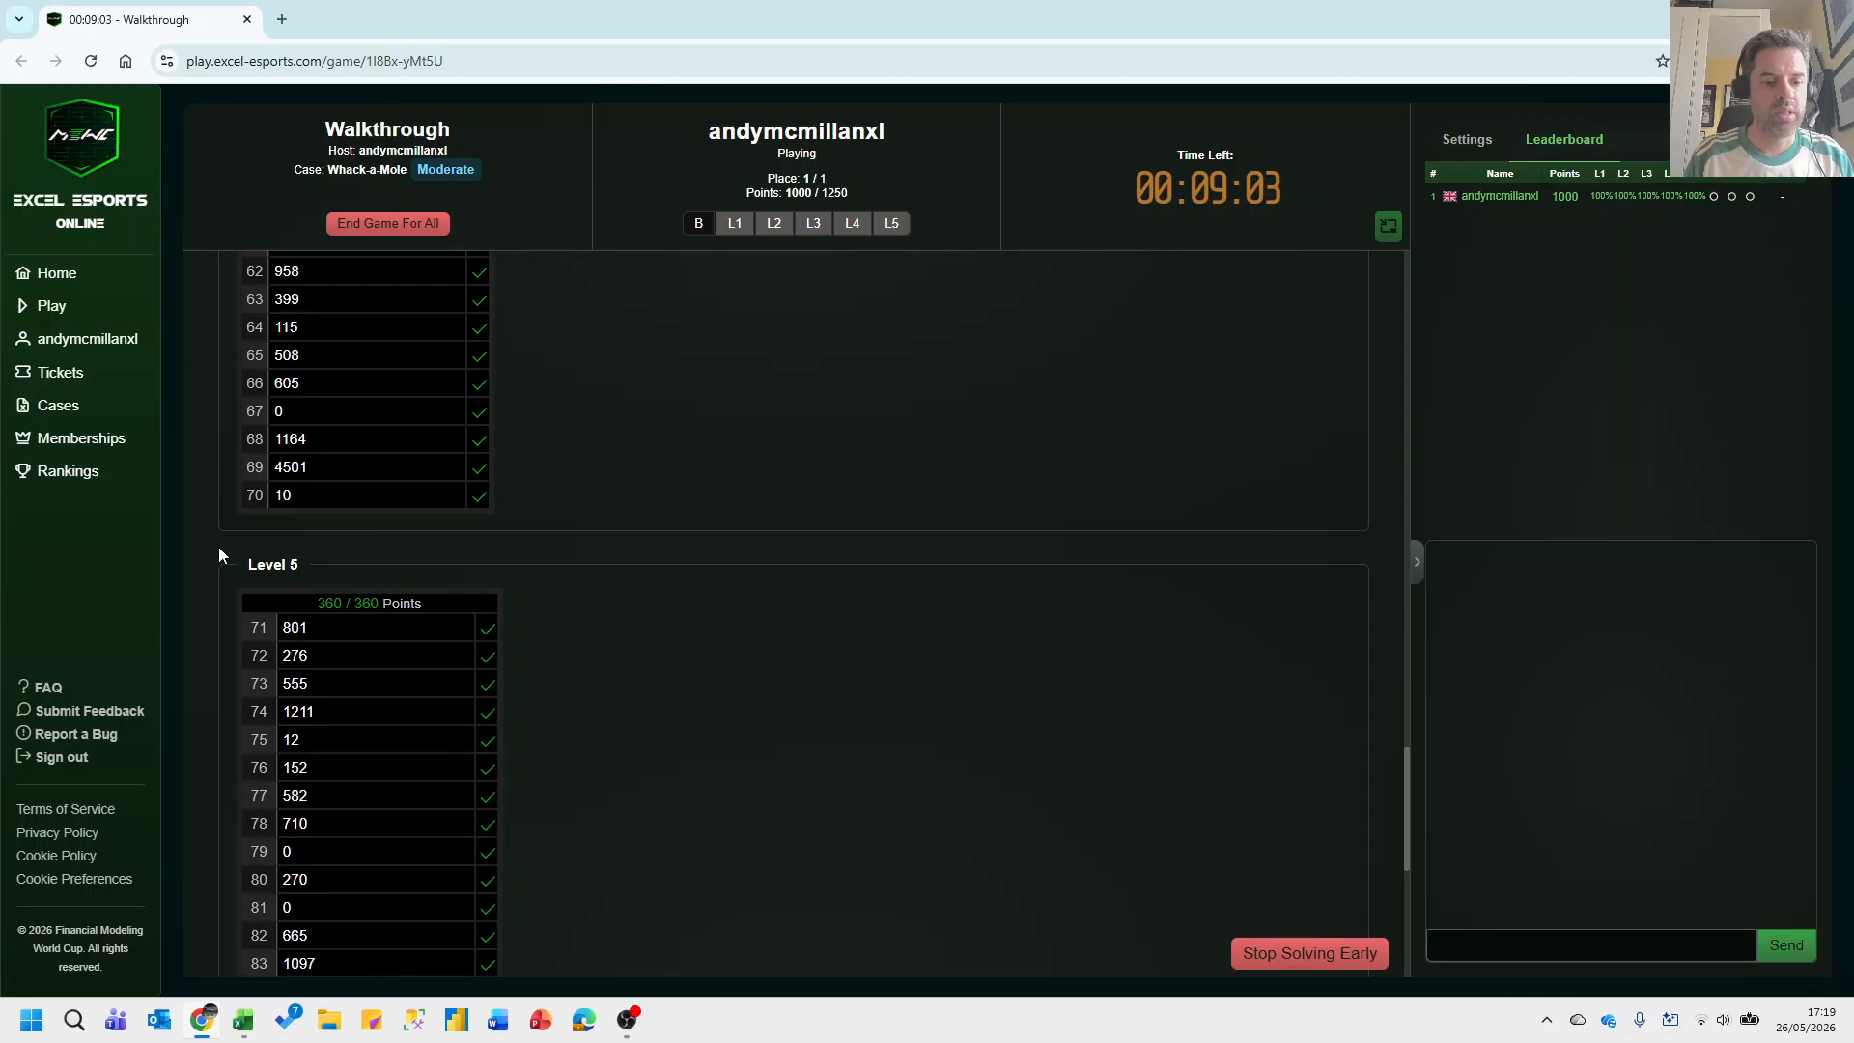
key(alt+Tab)
key(ctrl+Page_Up)
key(ctrl+Page_Up)
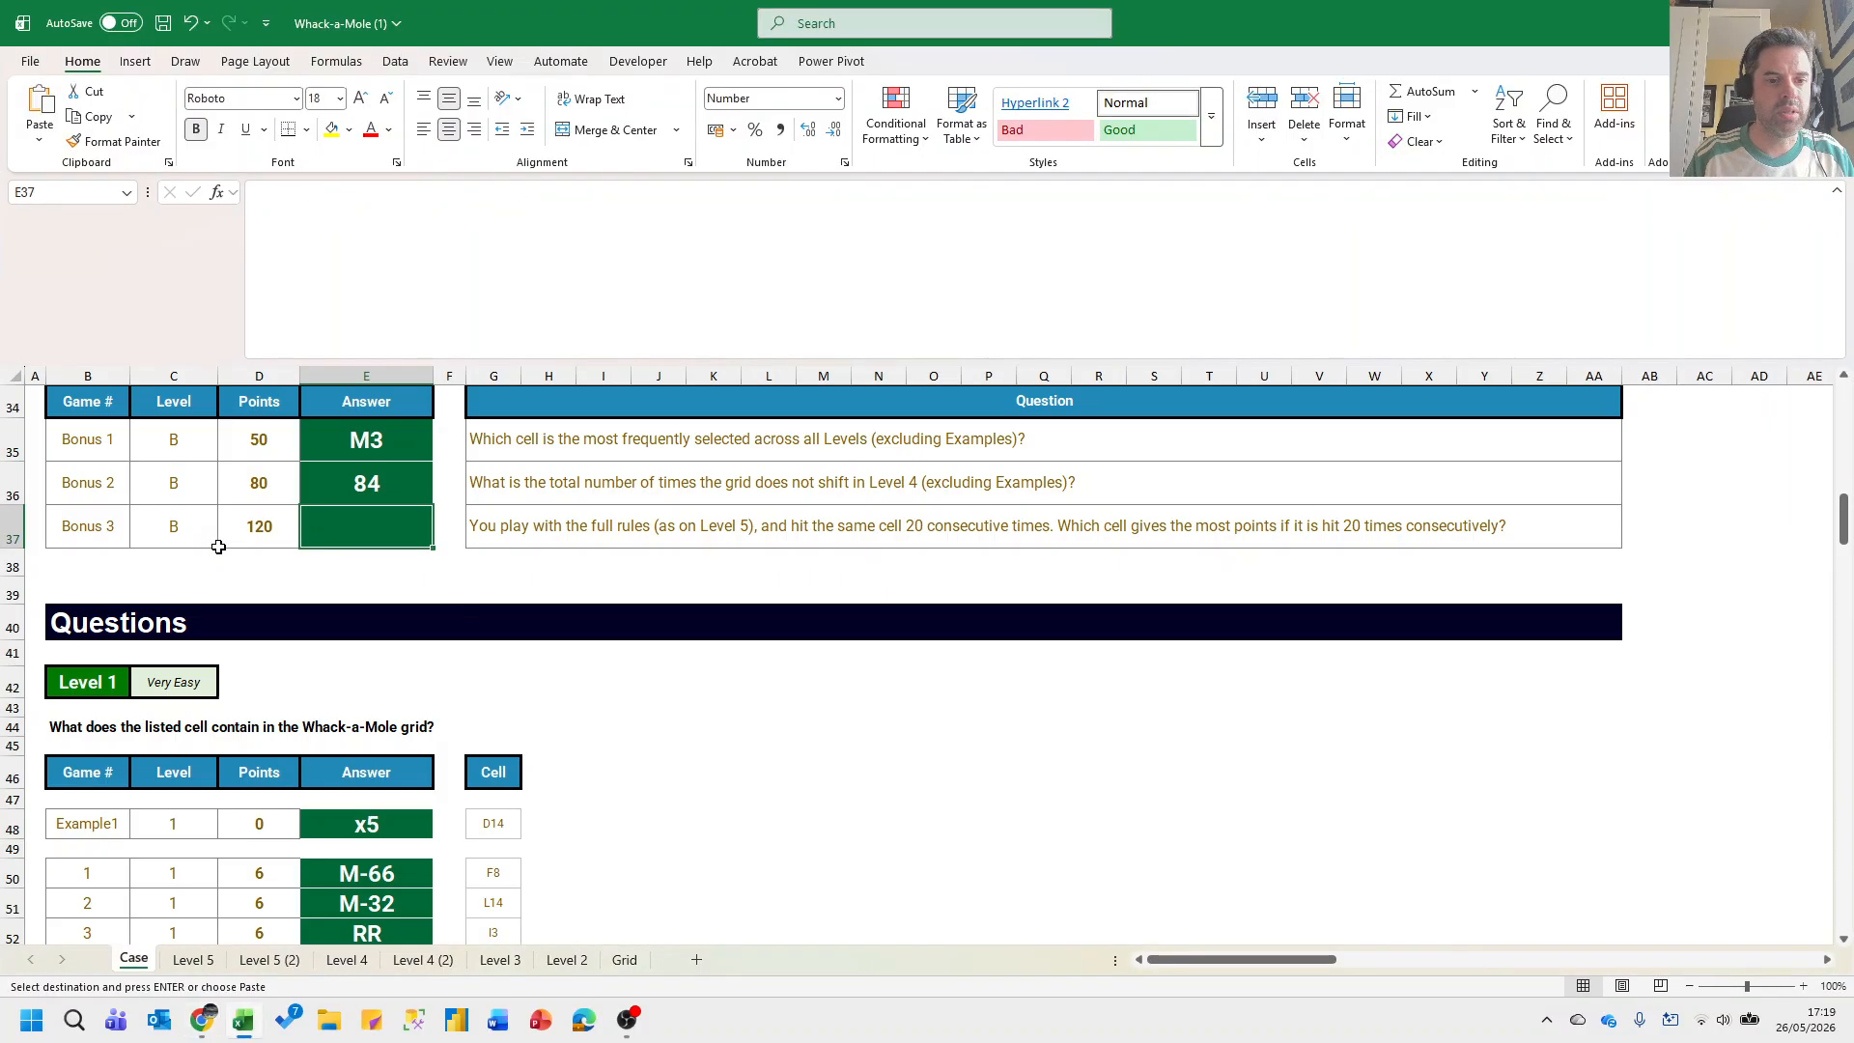
key(ctrl+v)
Copy the three bonus answers from E35:E37 into the Bonus Questions fields on the Excel Esports game page in the browser.
key(Up)
key(Up)
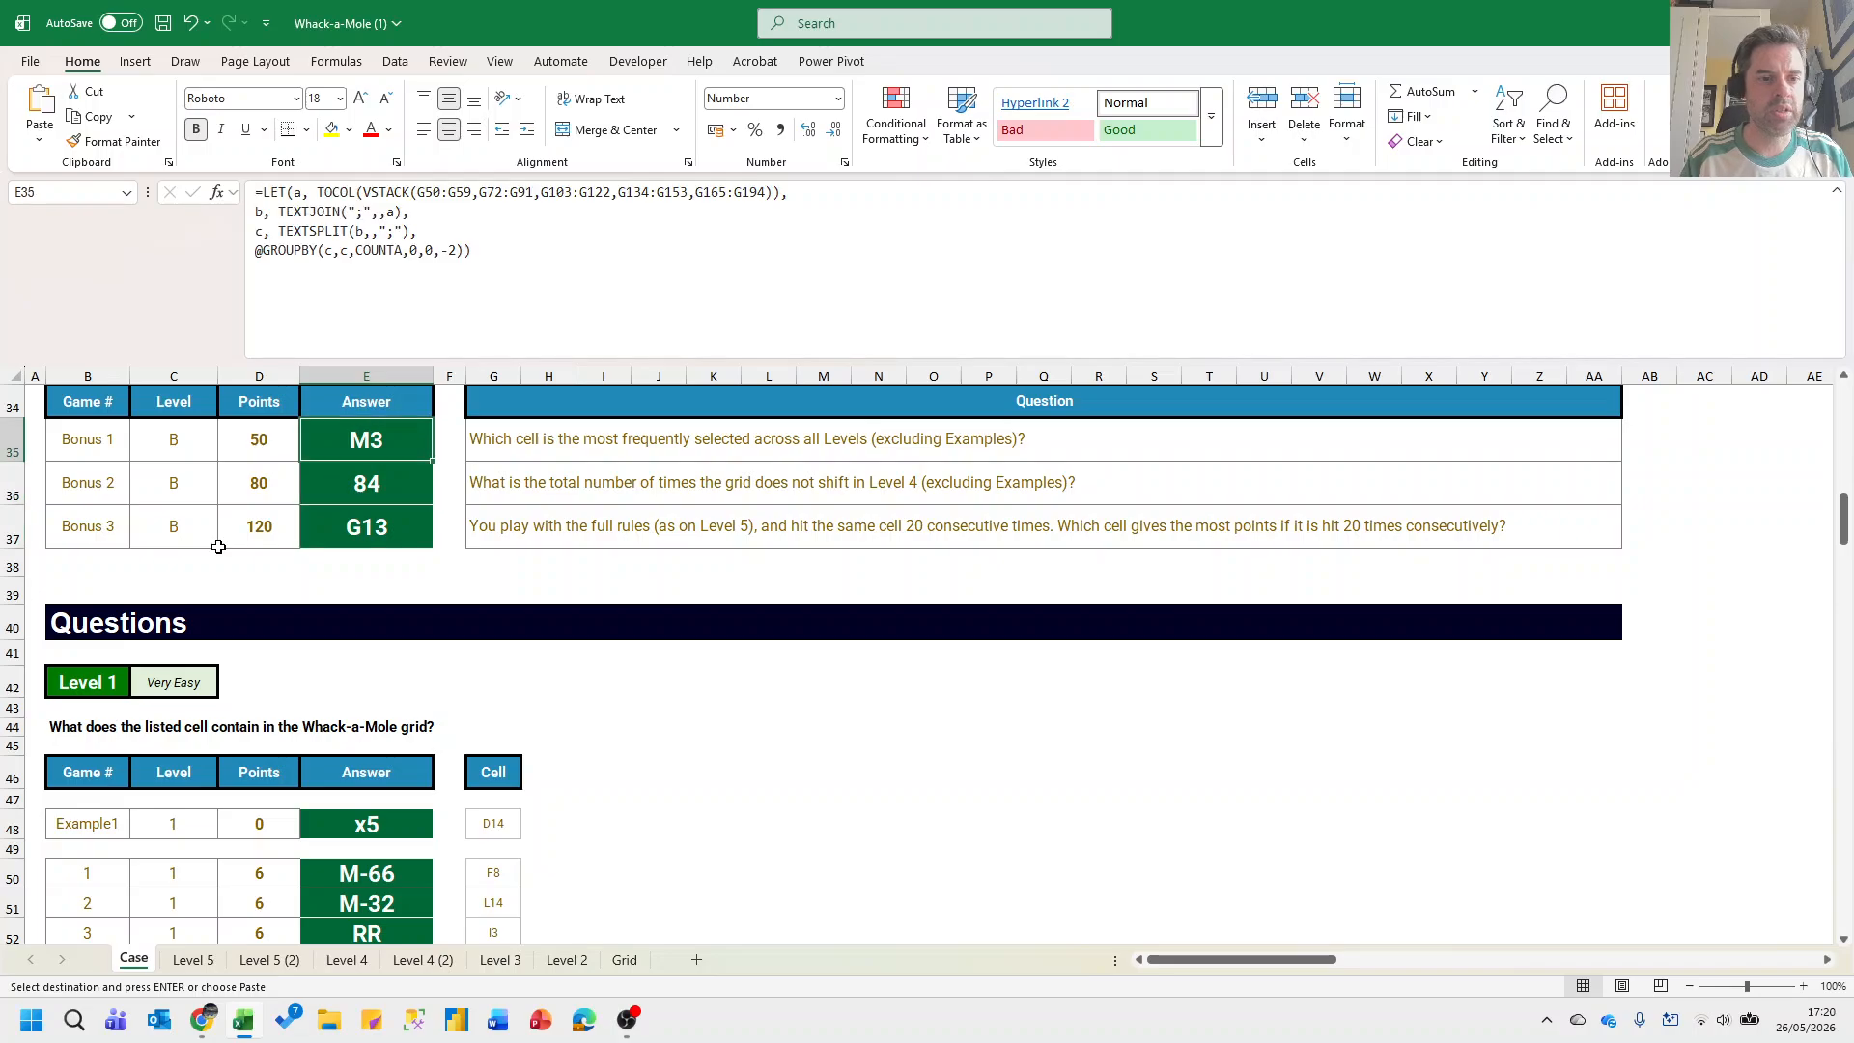
key(shift+Down)
key(shift+Down)
key(ctrl+c)
key(alt+Tab)
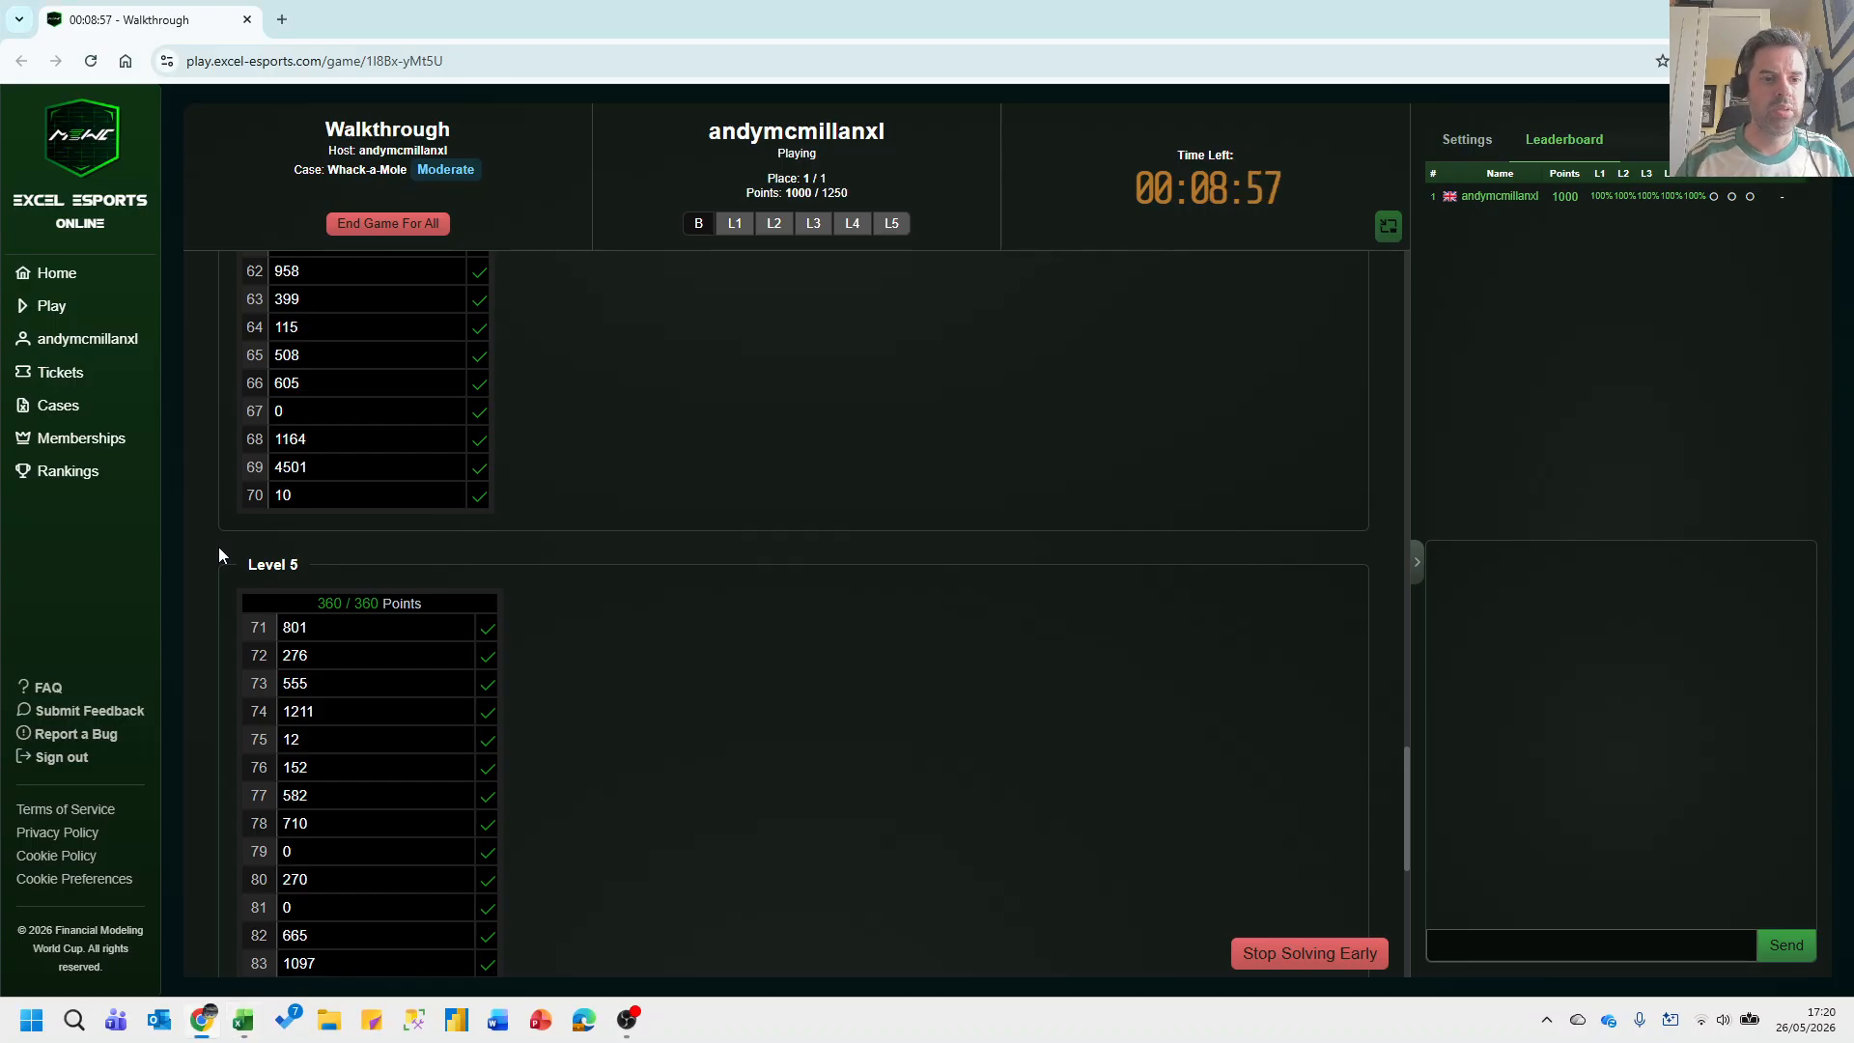
click(701, 224)
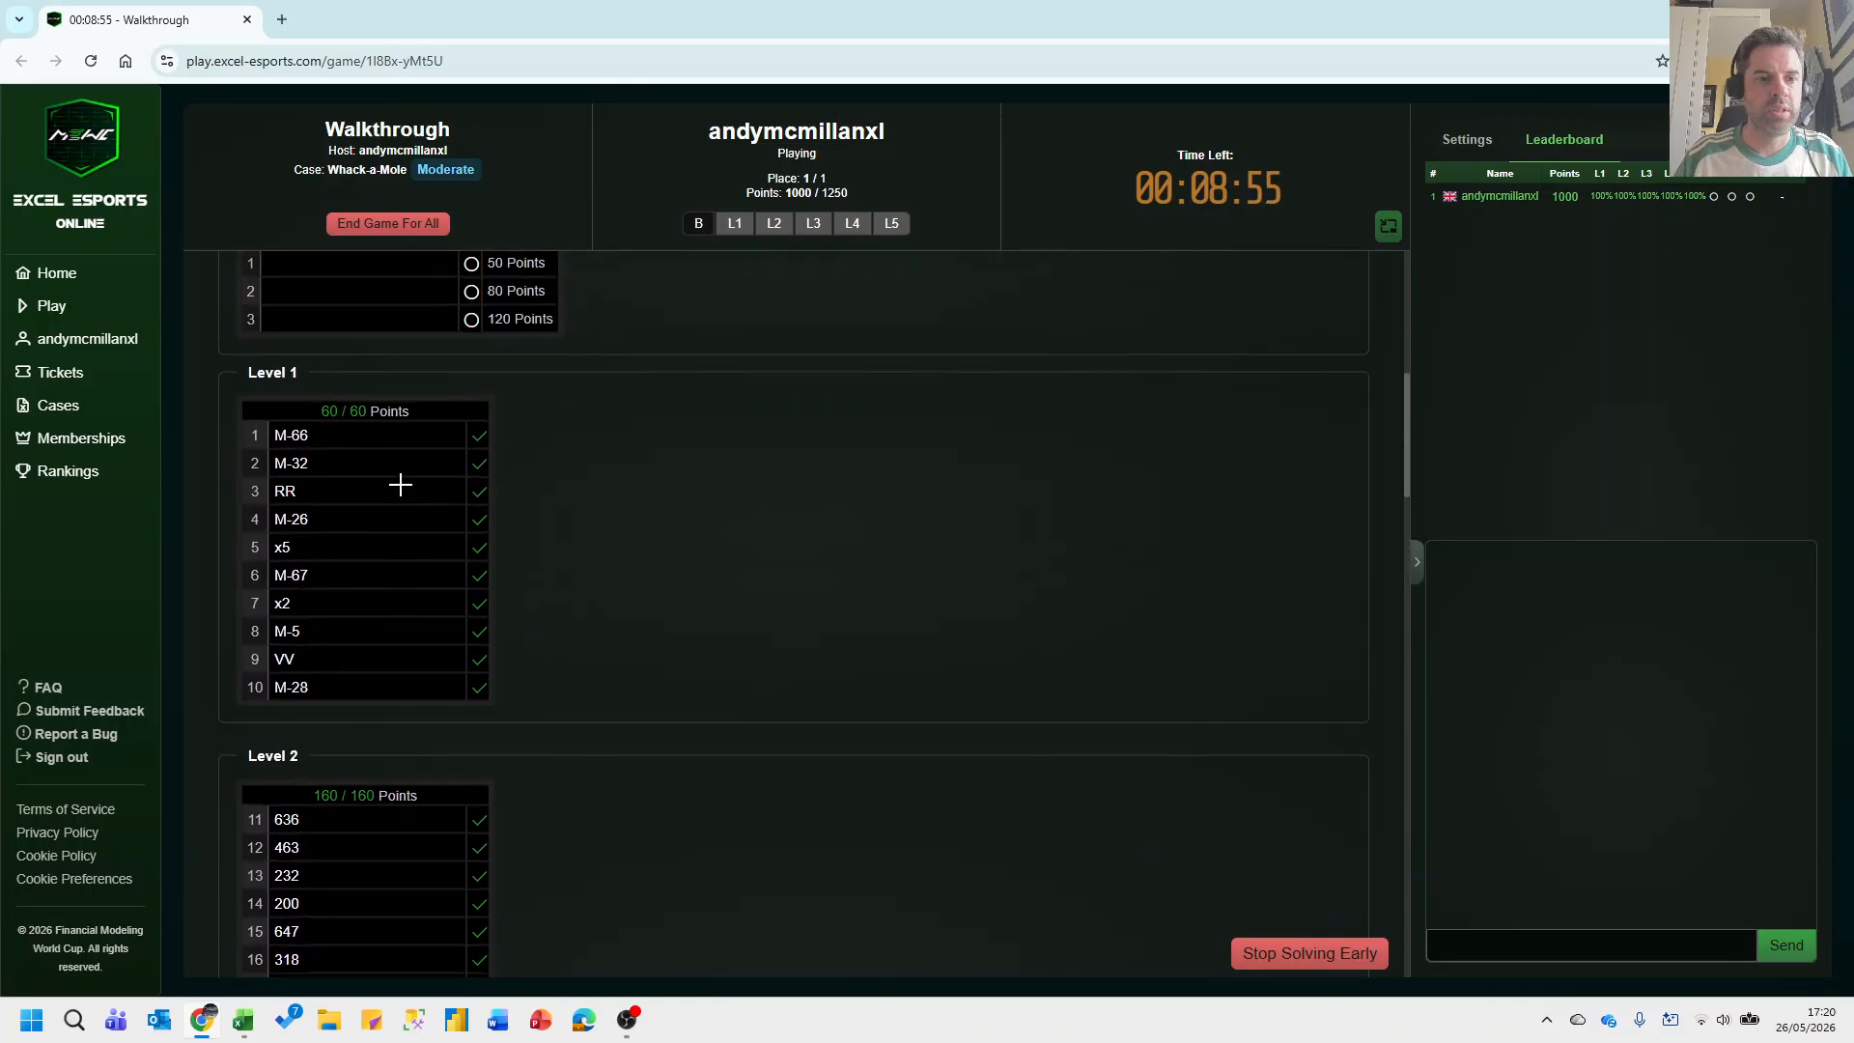
click(293, 310)
key(ctrl+v)
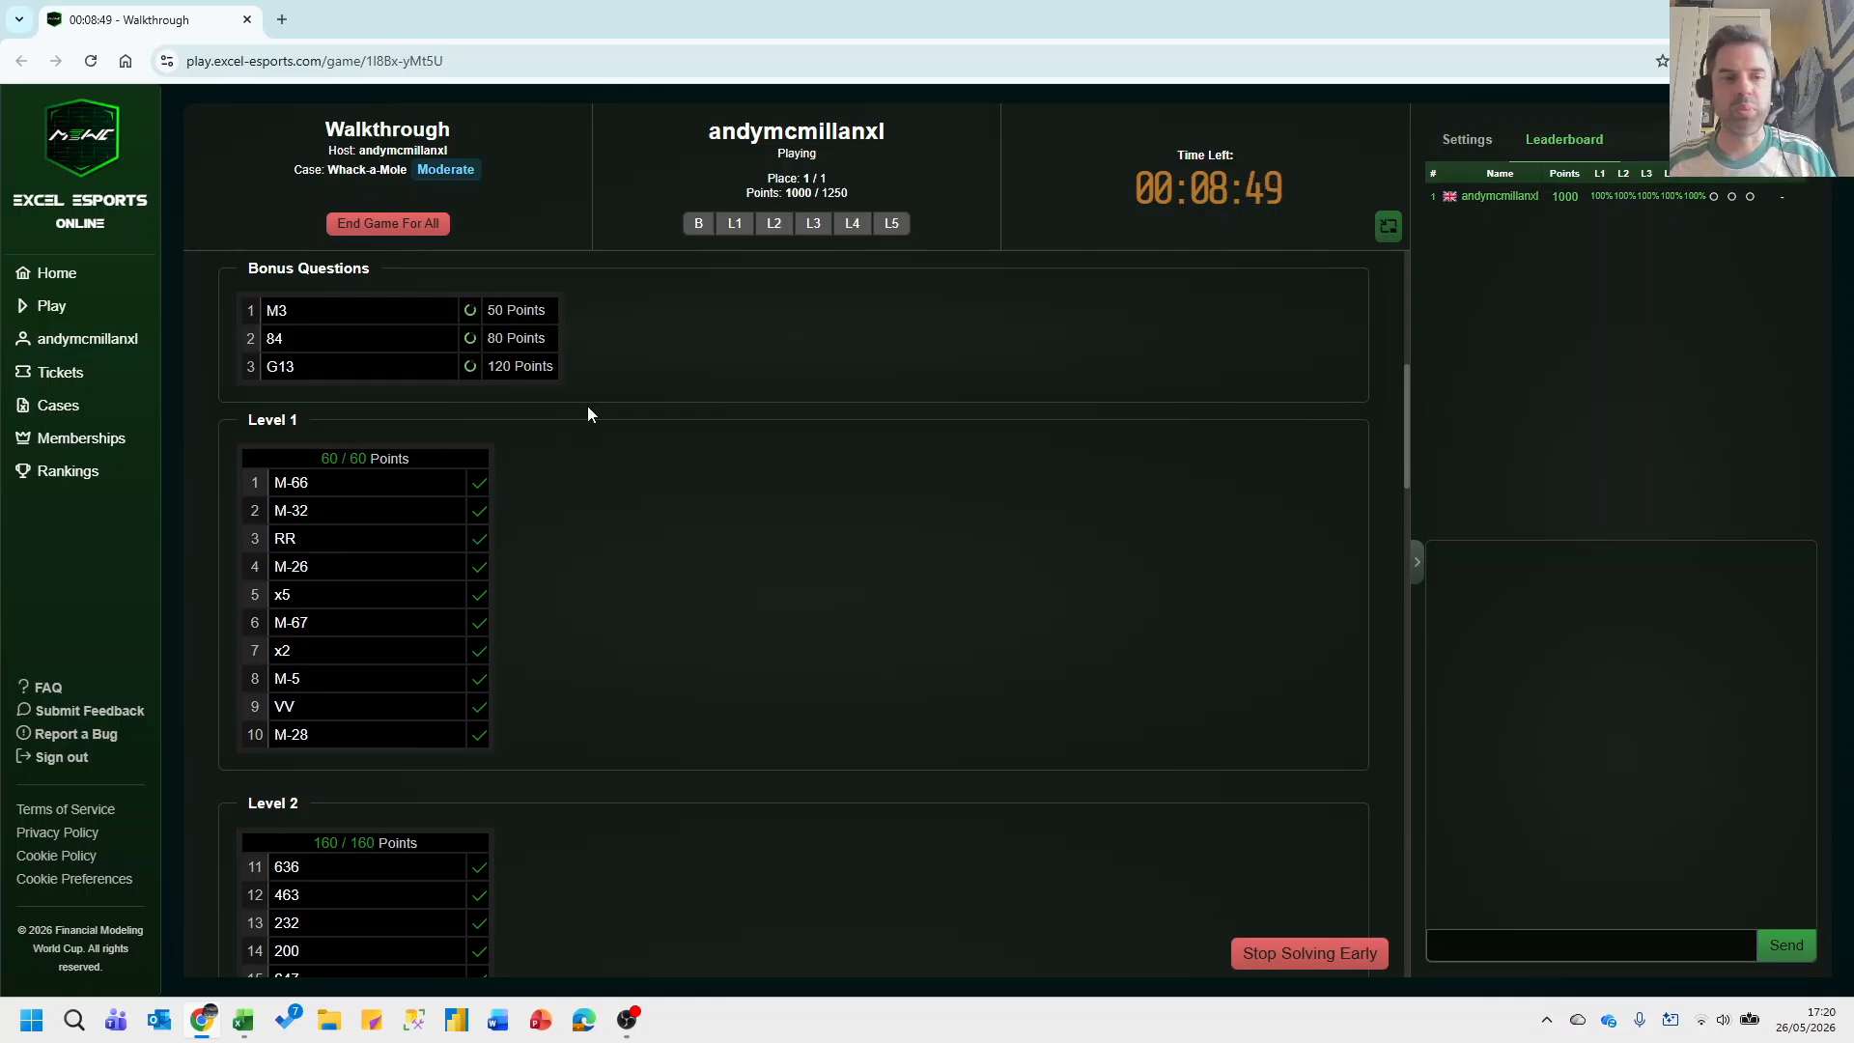
Stop solving early to submit the answers, and end the game for all players.
click(1317, 951)
click(1154, 619)
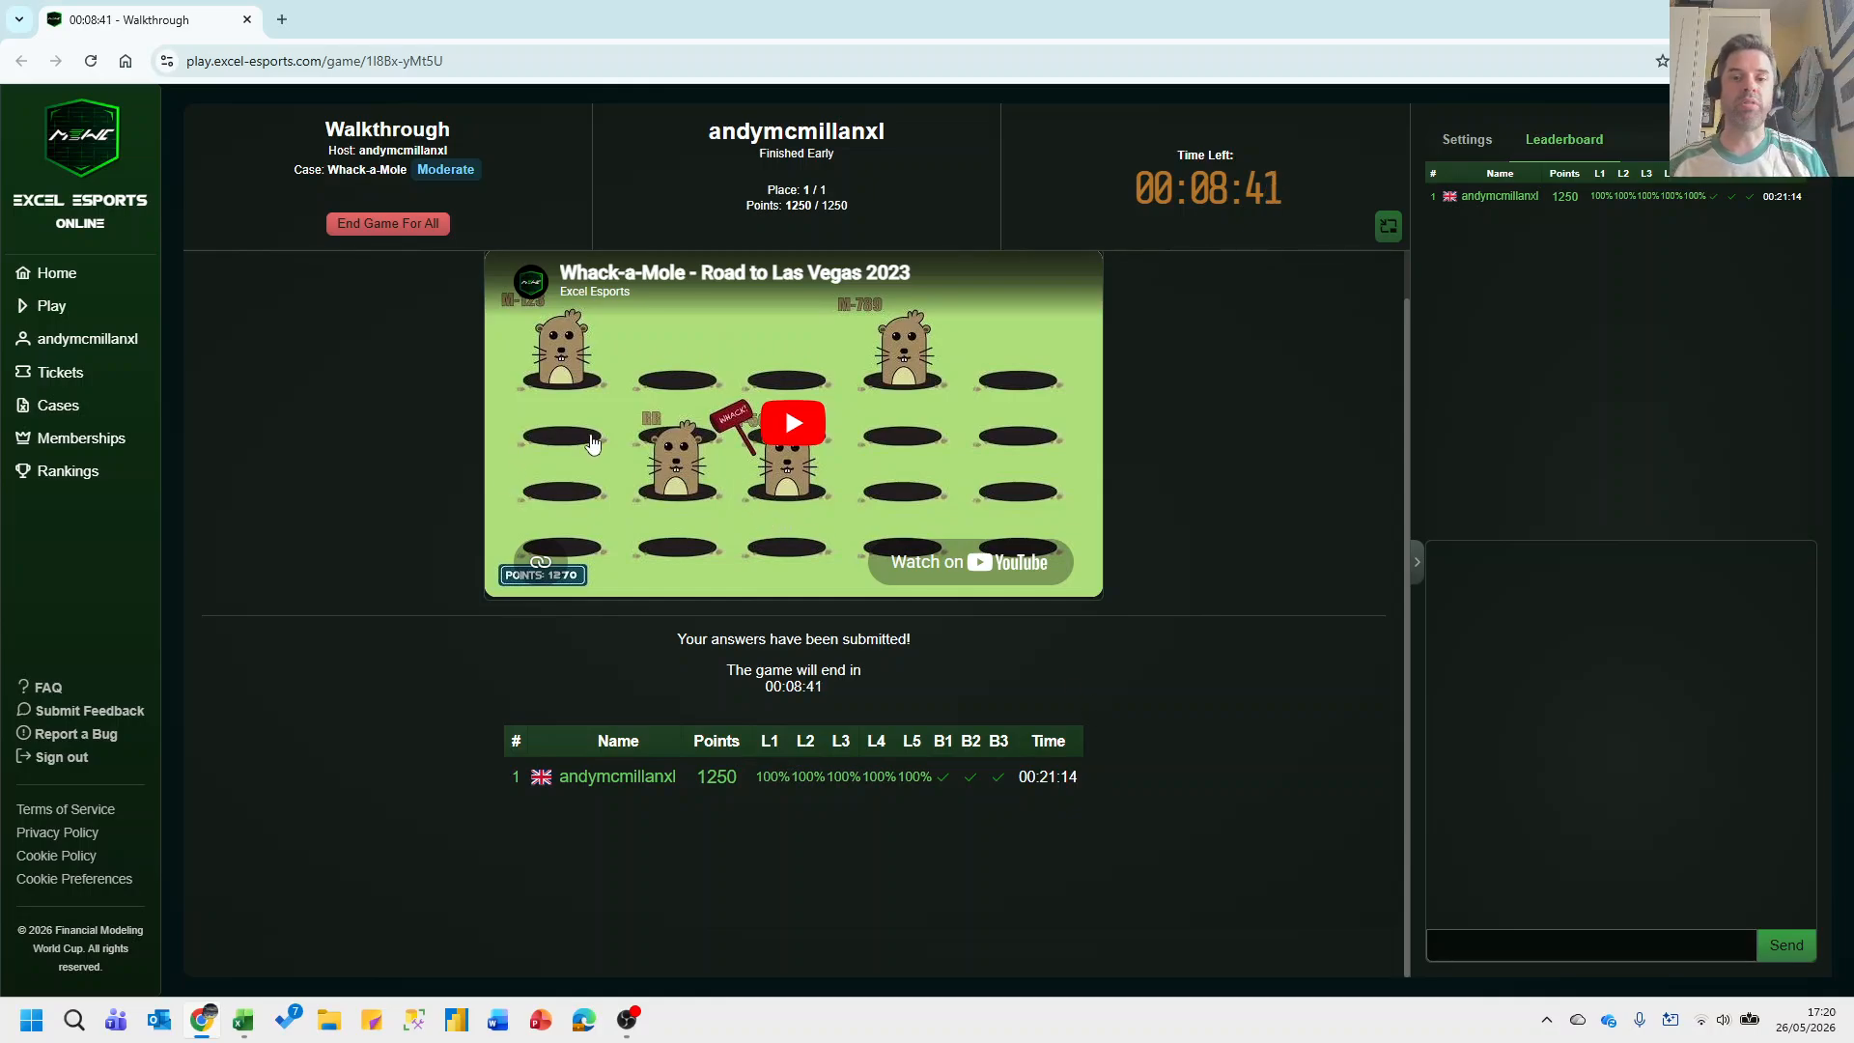
click(387, 223)
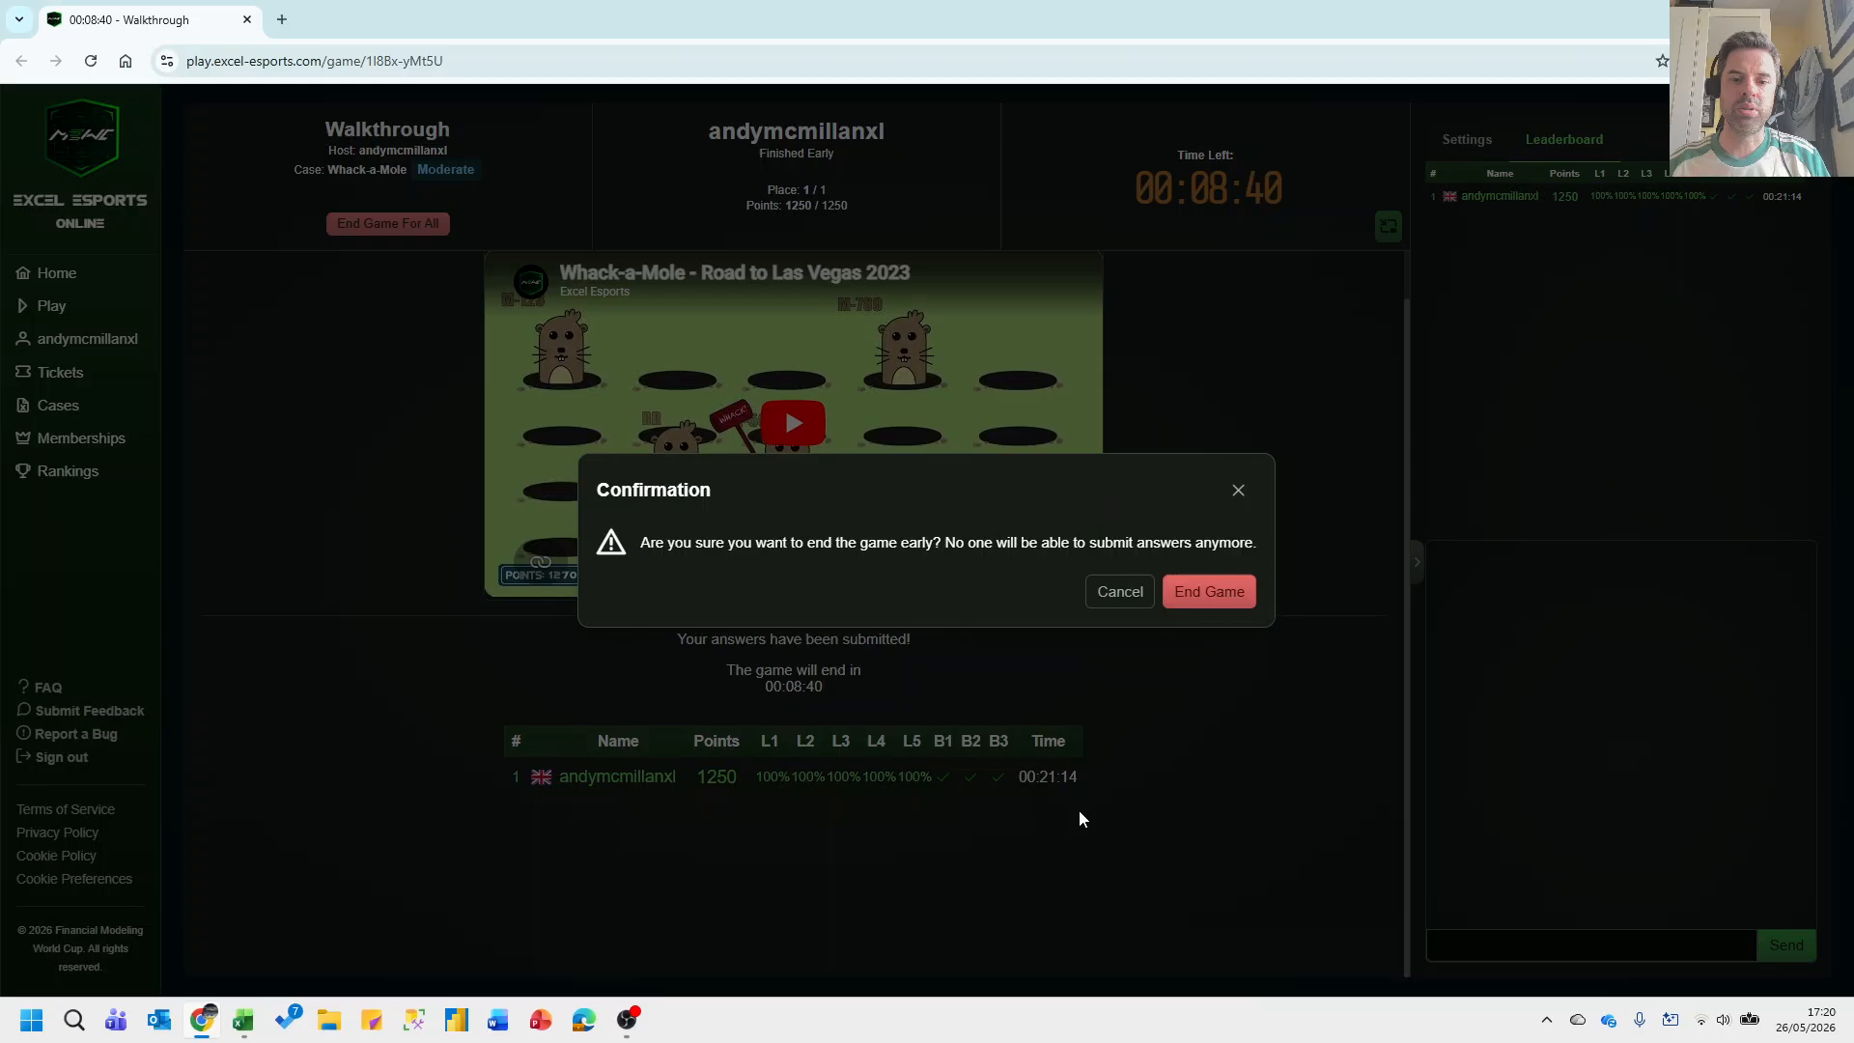
click(1207, 593)
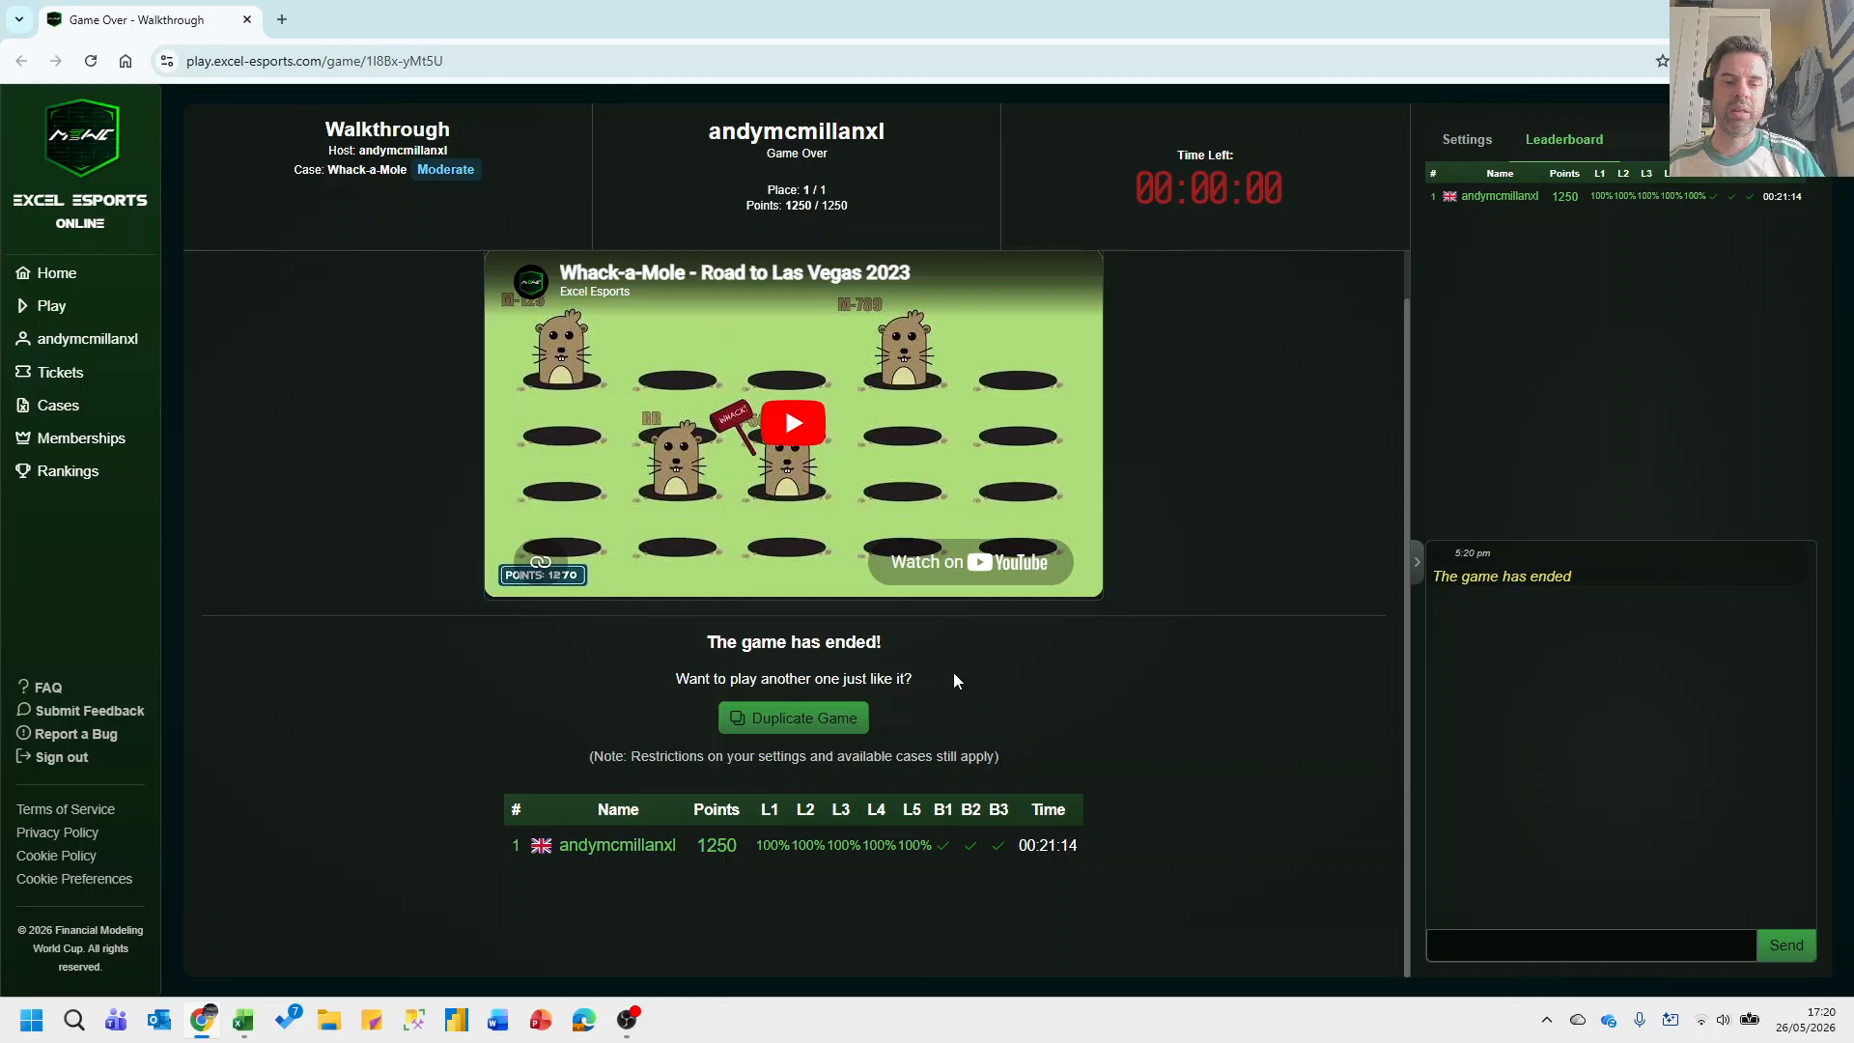
Switch back to Excel, collapse the formula bar and bring the case instructions on the Case sheet into view.
click(243, 1033)
scroll(545, 704, up, 15)
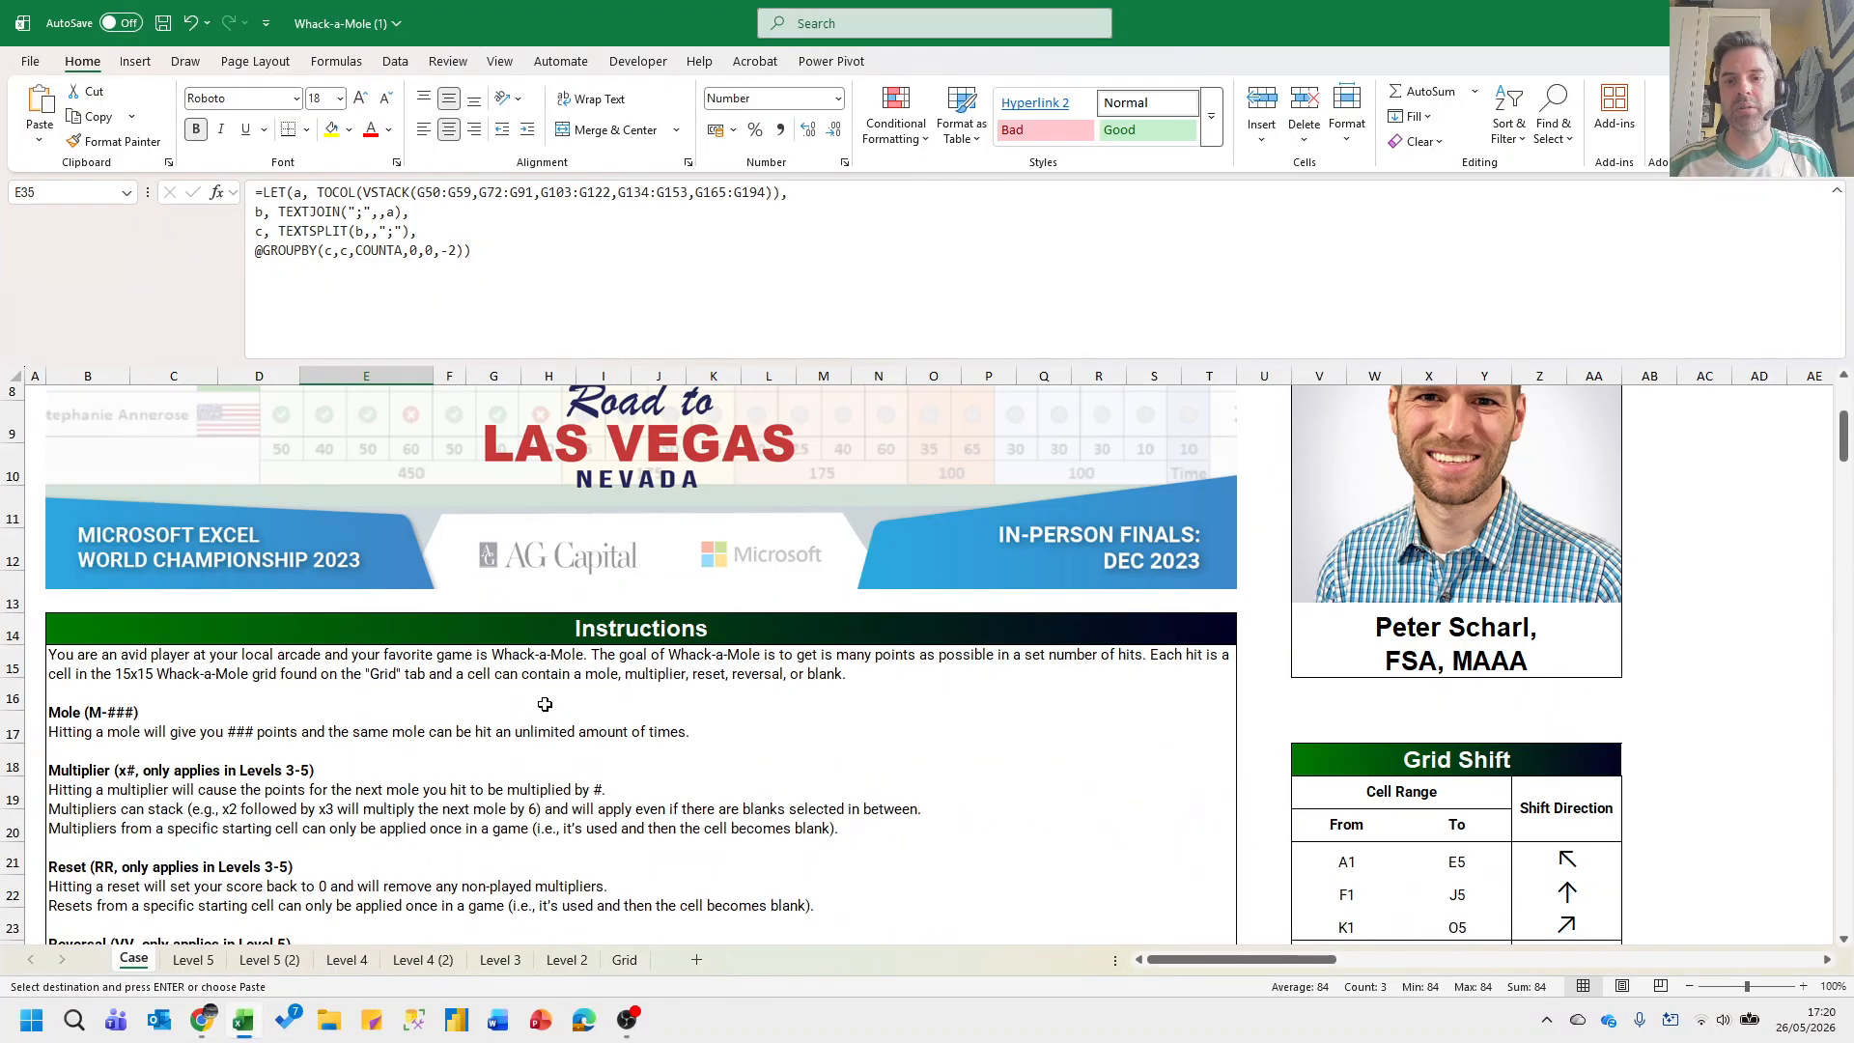
scroll(544, 703, up, 2)
click(1837, 190)
scroll(692, 464, down, 8)
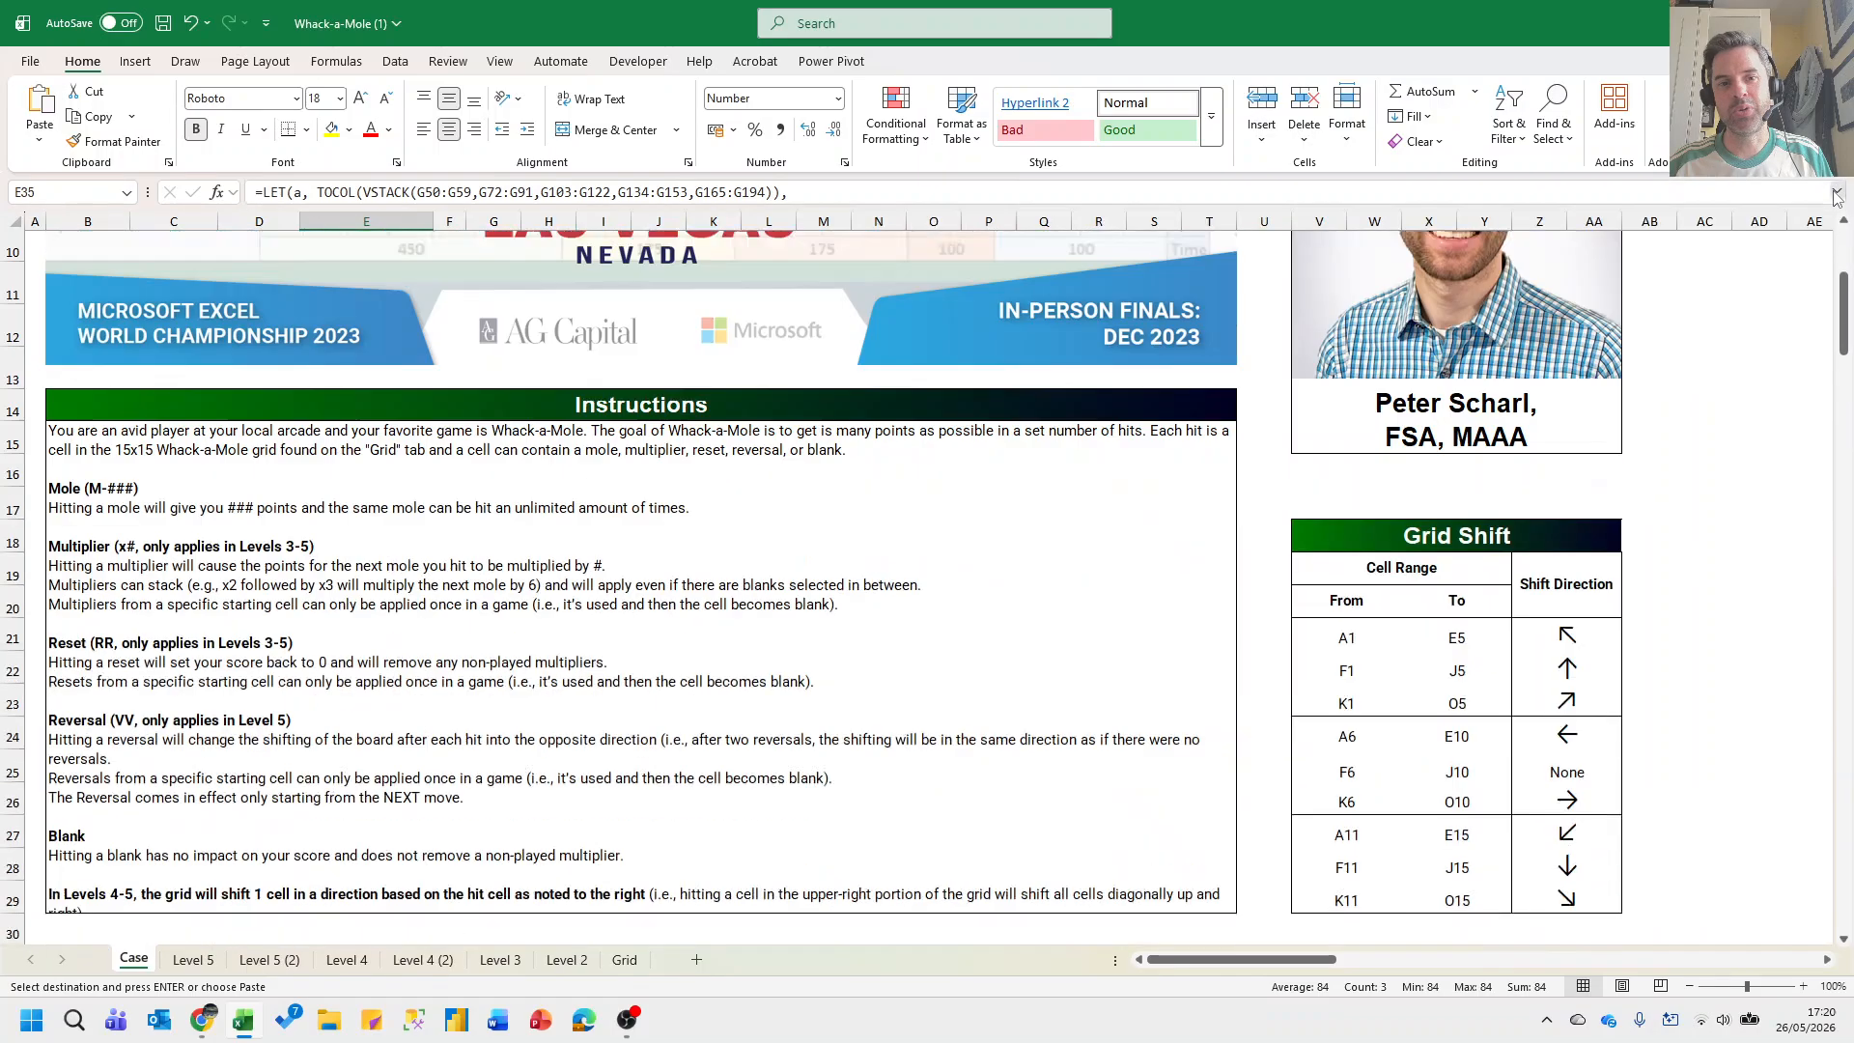
Review the Case sheet from the instructions through the bonus questions and the Level 1 to Level 3 answers.
scroll(692, 463, up, 5)
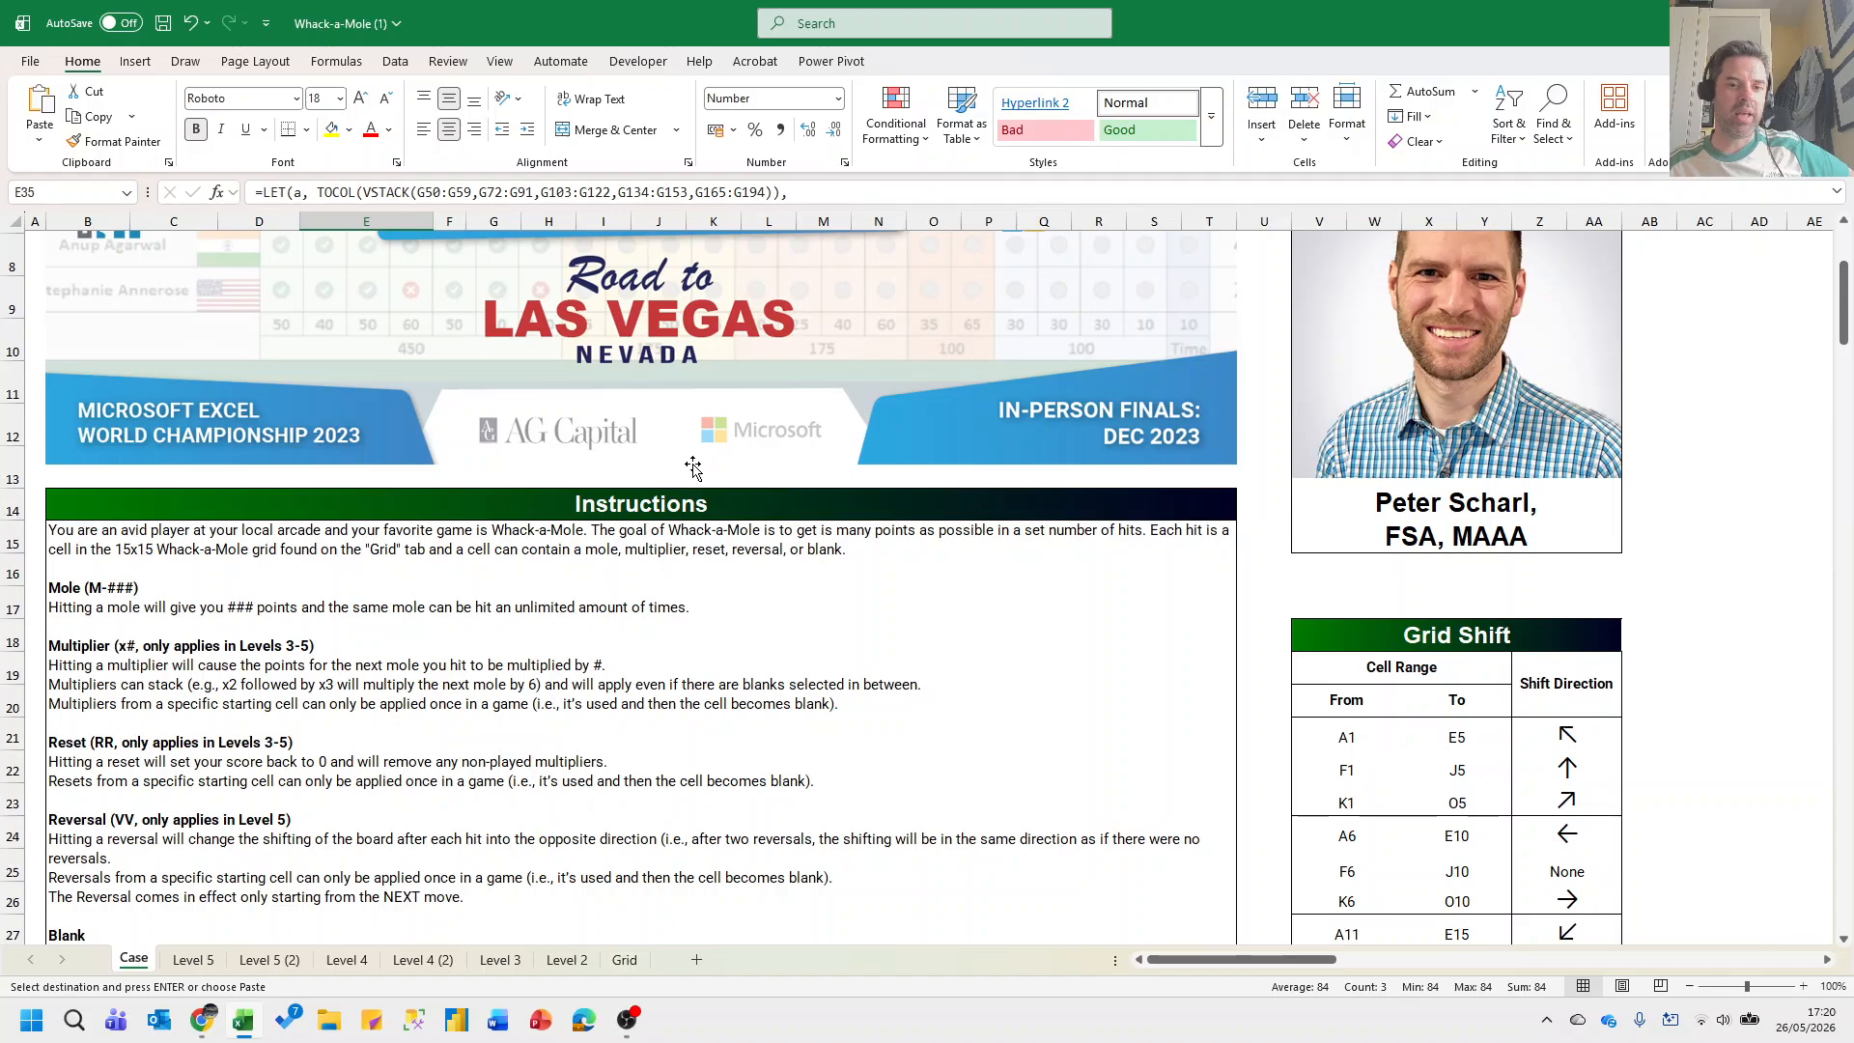
scroll(787, 460, down, 9)
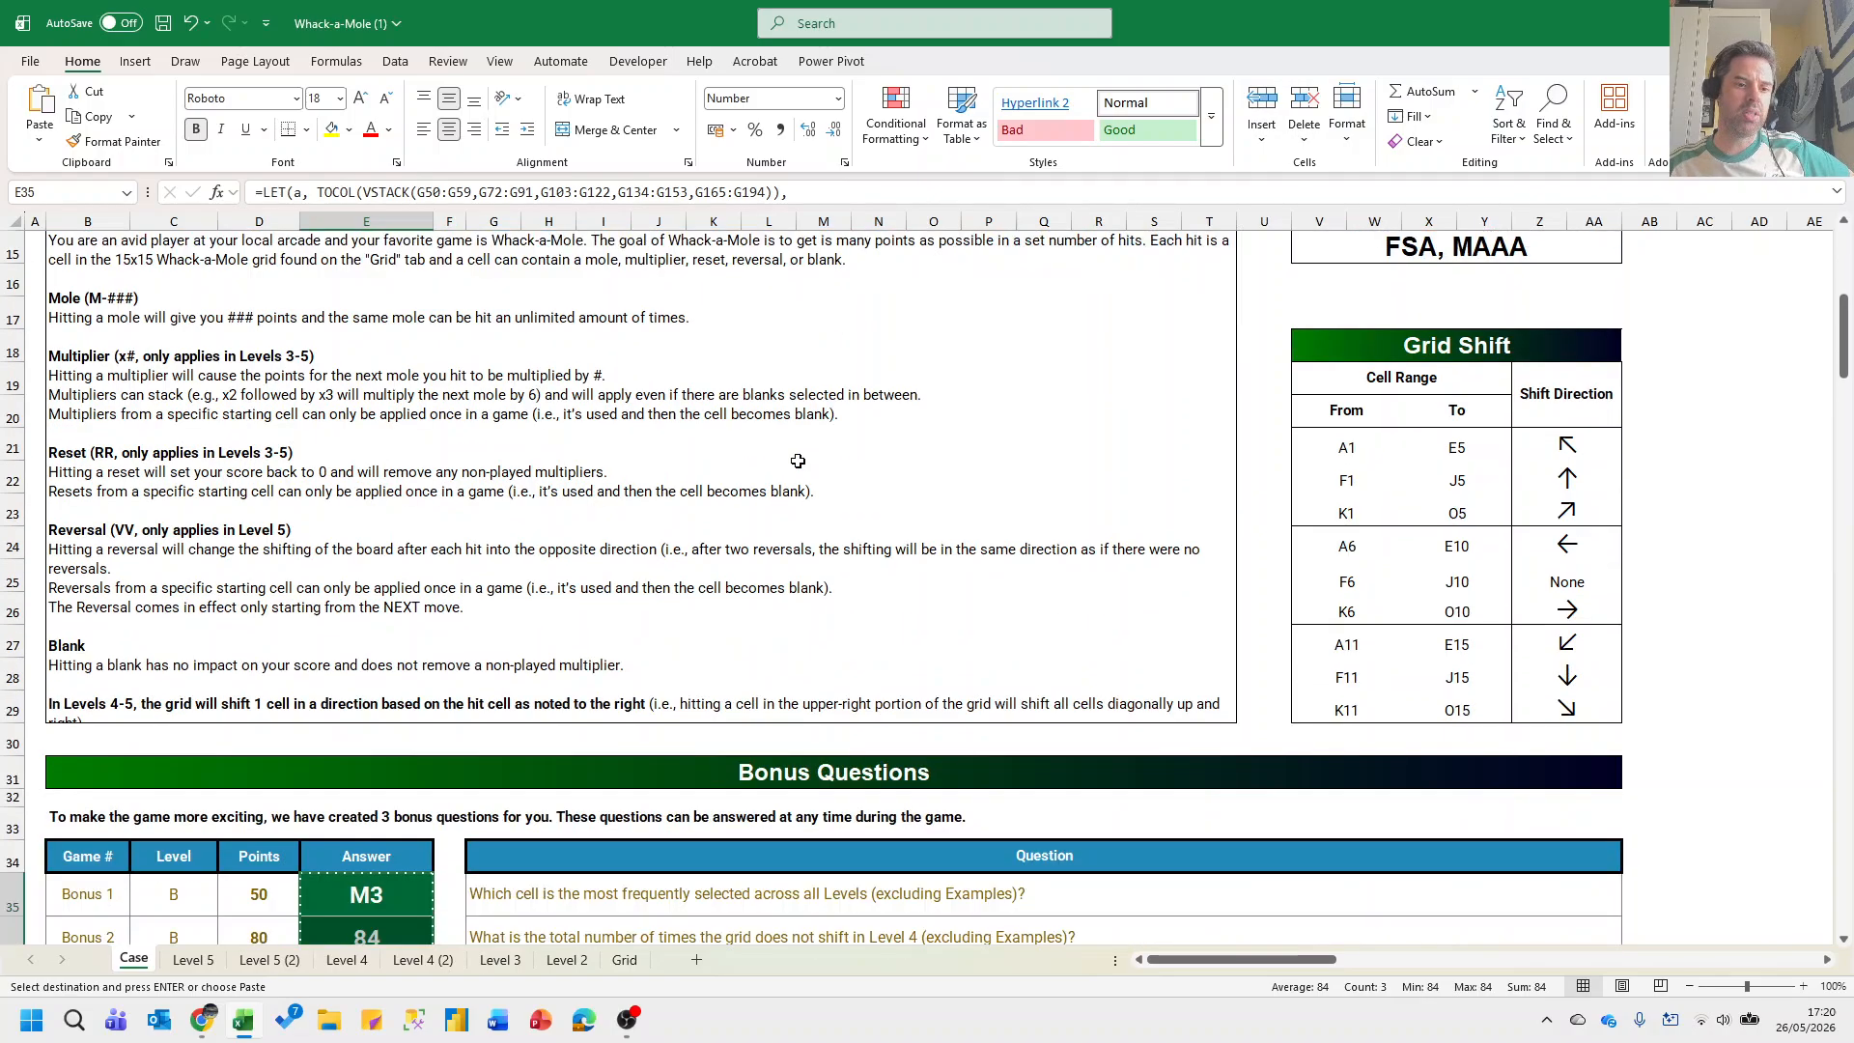
scroll(797, 460, down, 1)
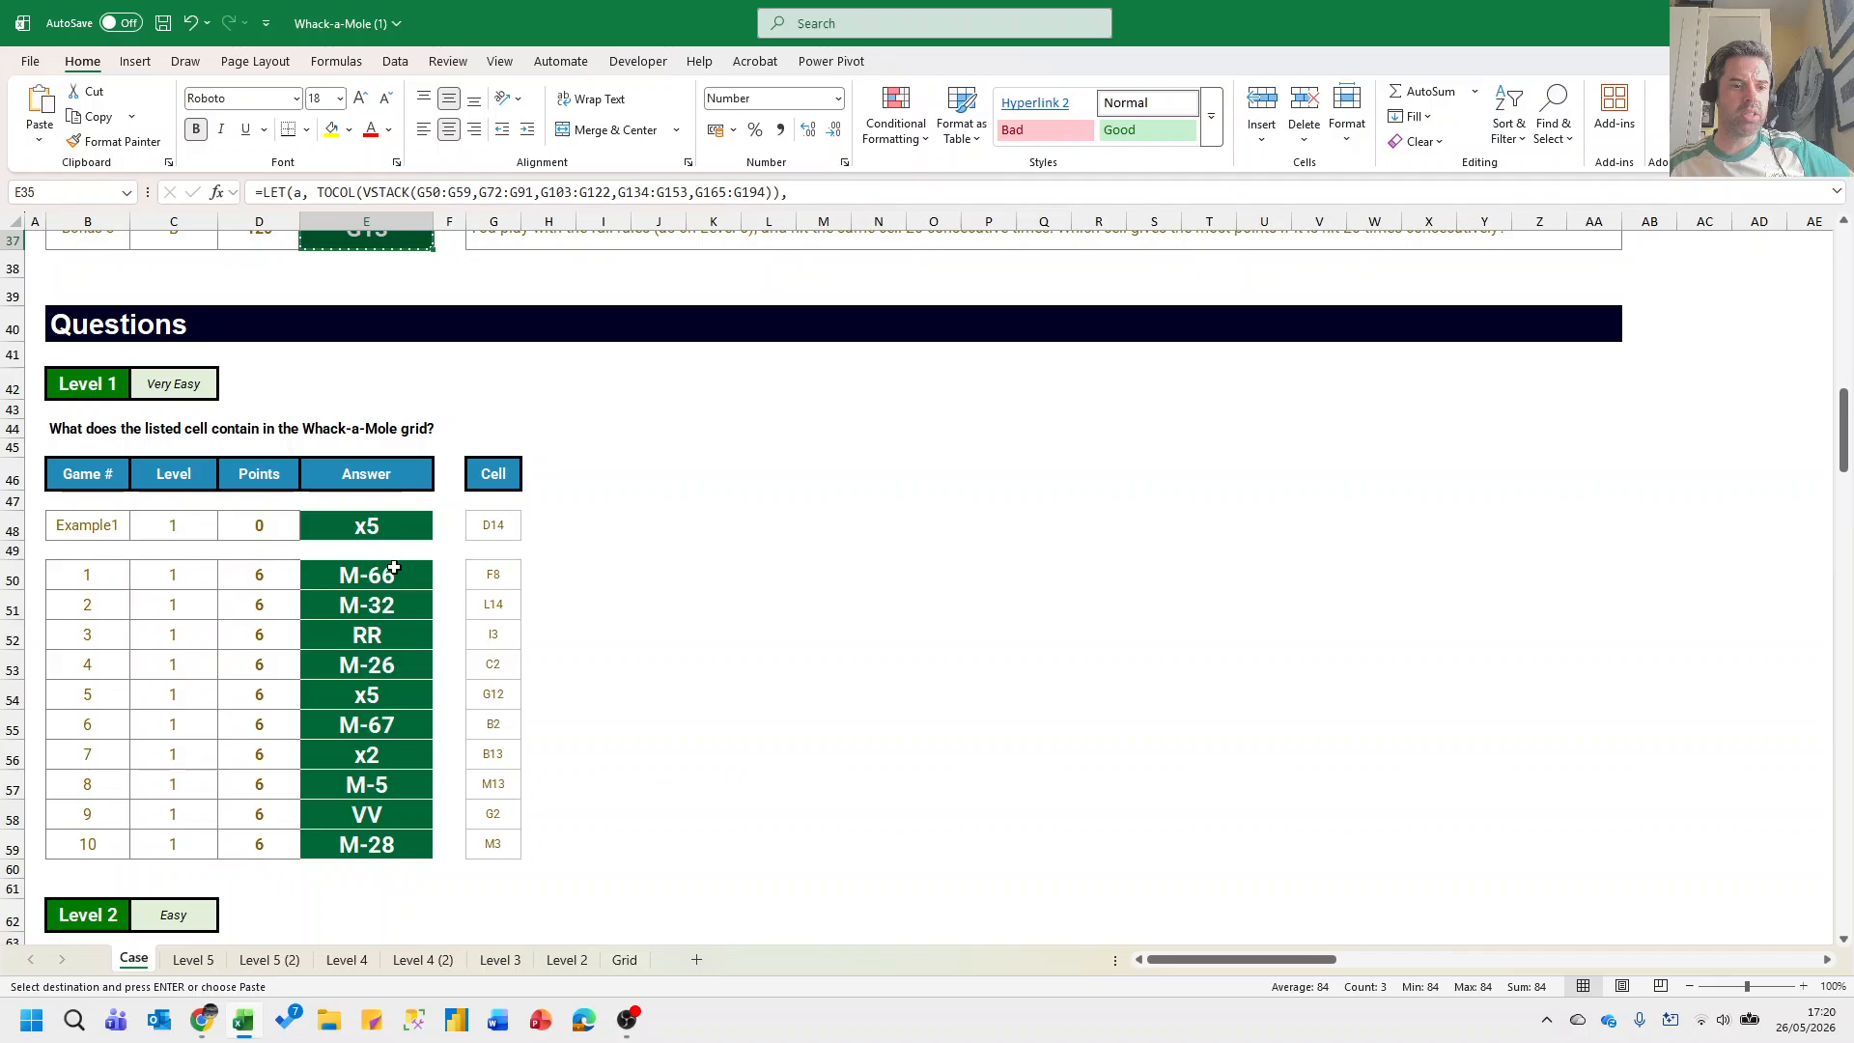
scroll(394, 567, down, 2)
scroll(394, 567, down, 5)
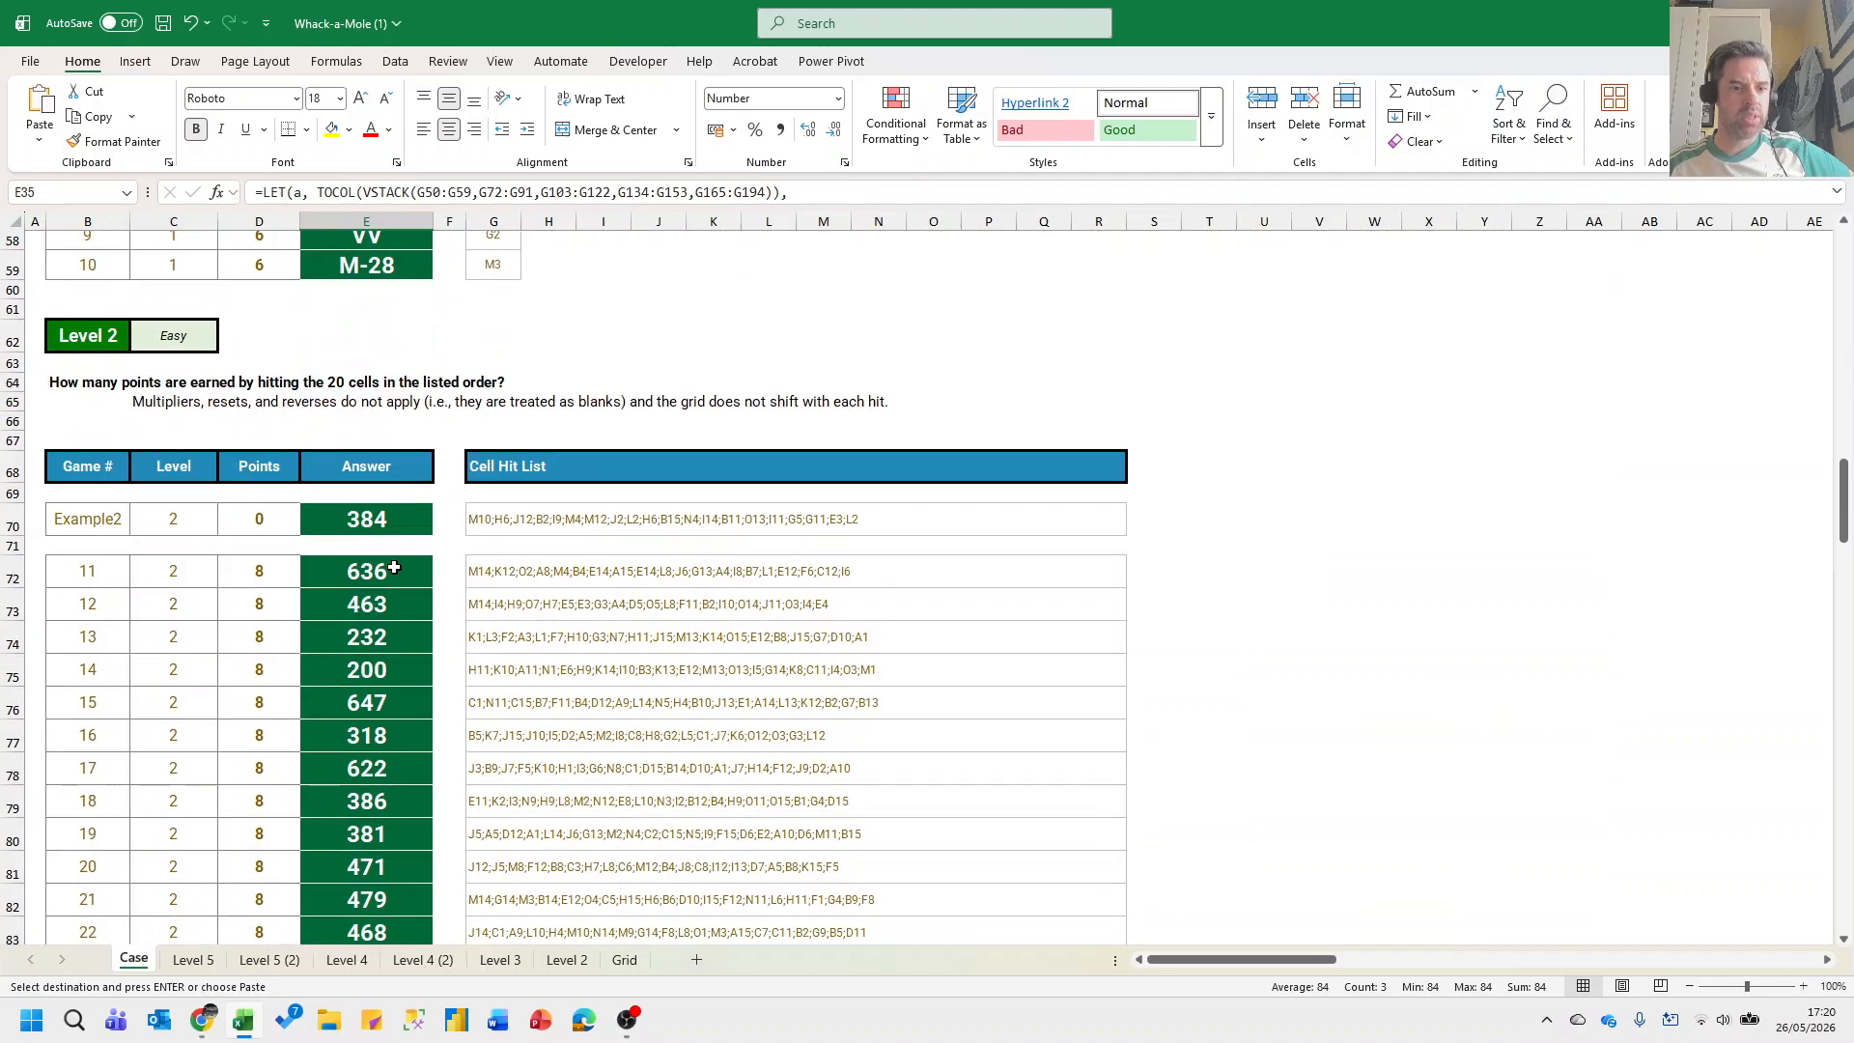
scroll(394, 567, down, 11)
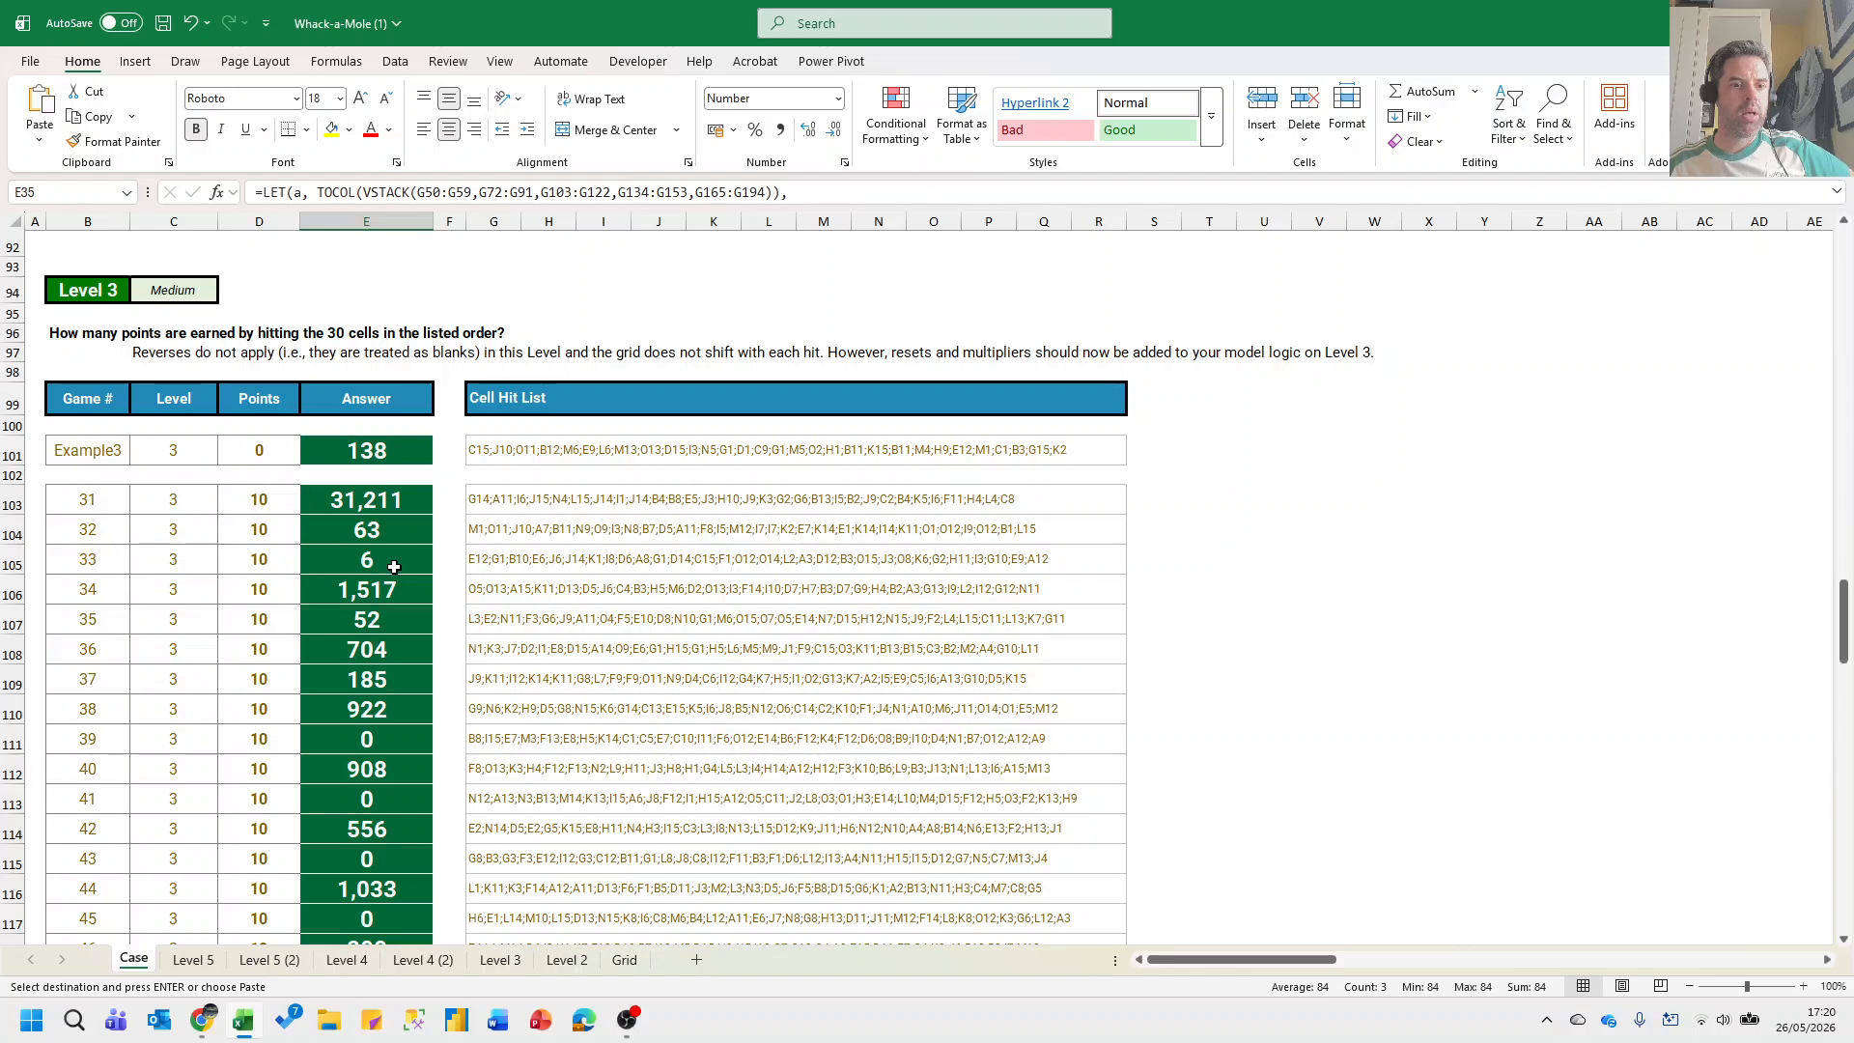
scroll(391, 499, down, 4)
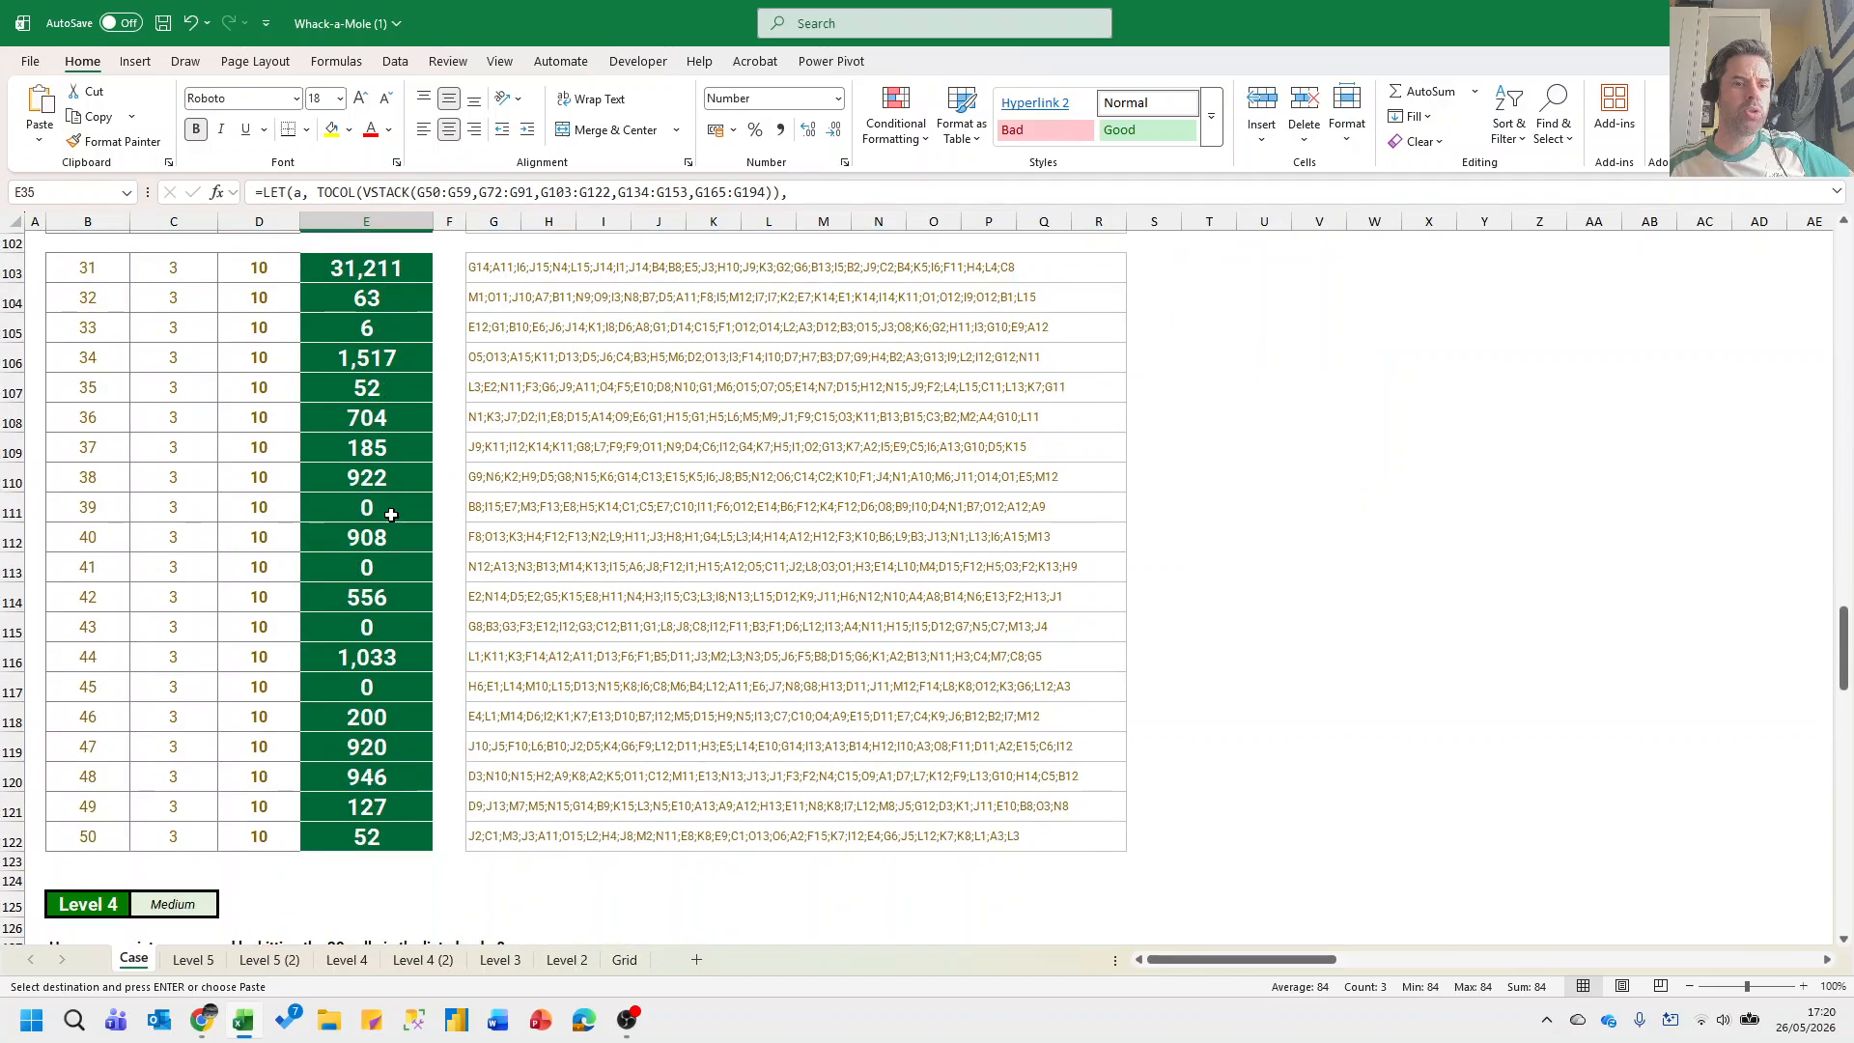
scroll(391, 499, up, 3)
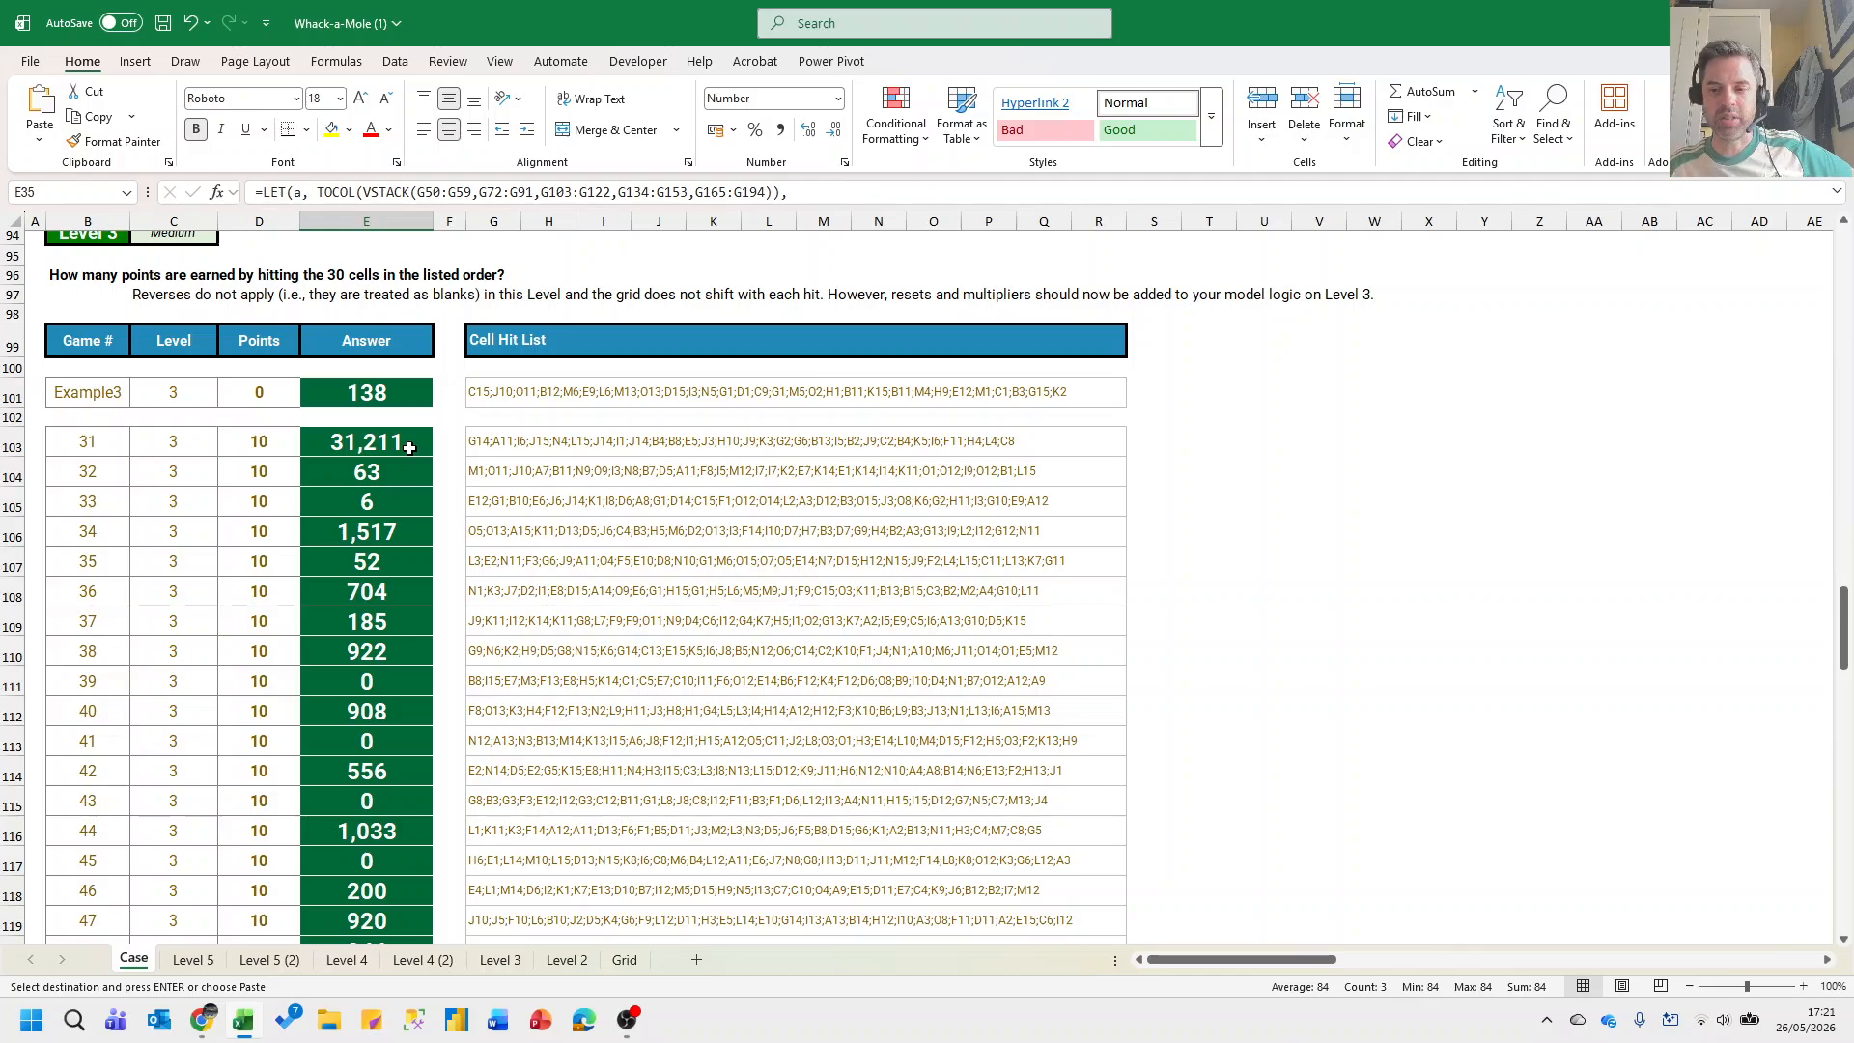
Compare the Level 4 question rules and answers with those of Level 3 on the Case sheet.
scroll(481, 508, down, 7)
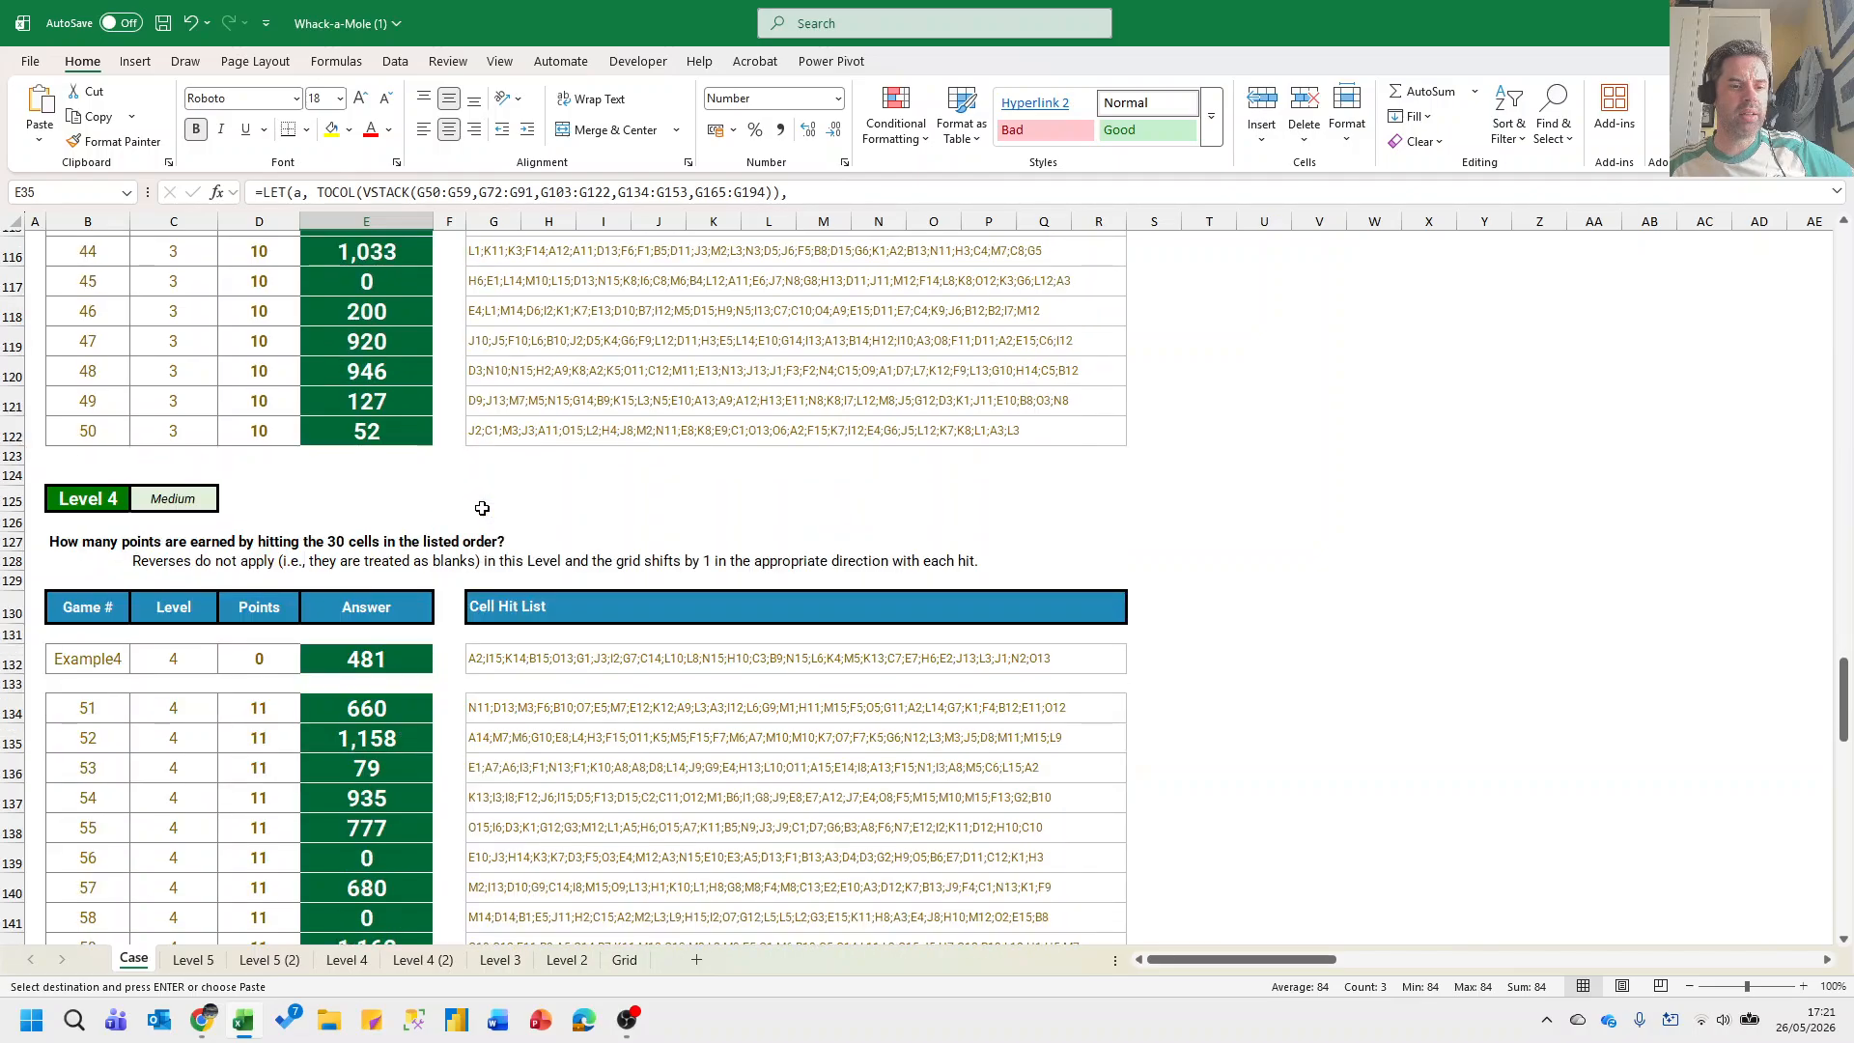
scroll(482, 508, down, 1)
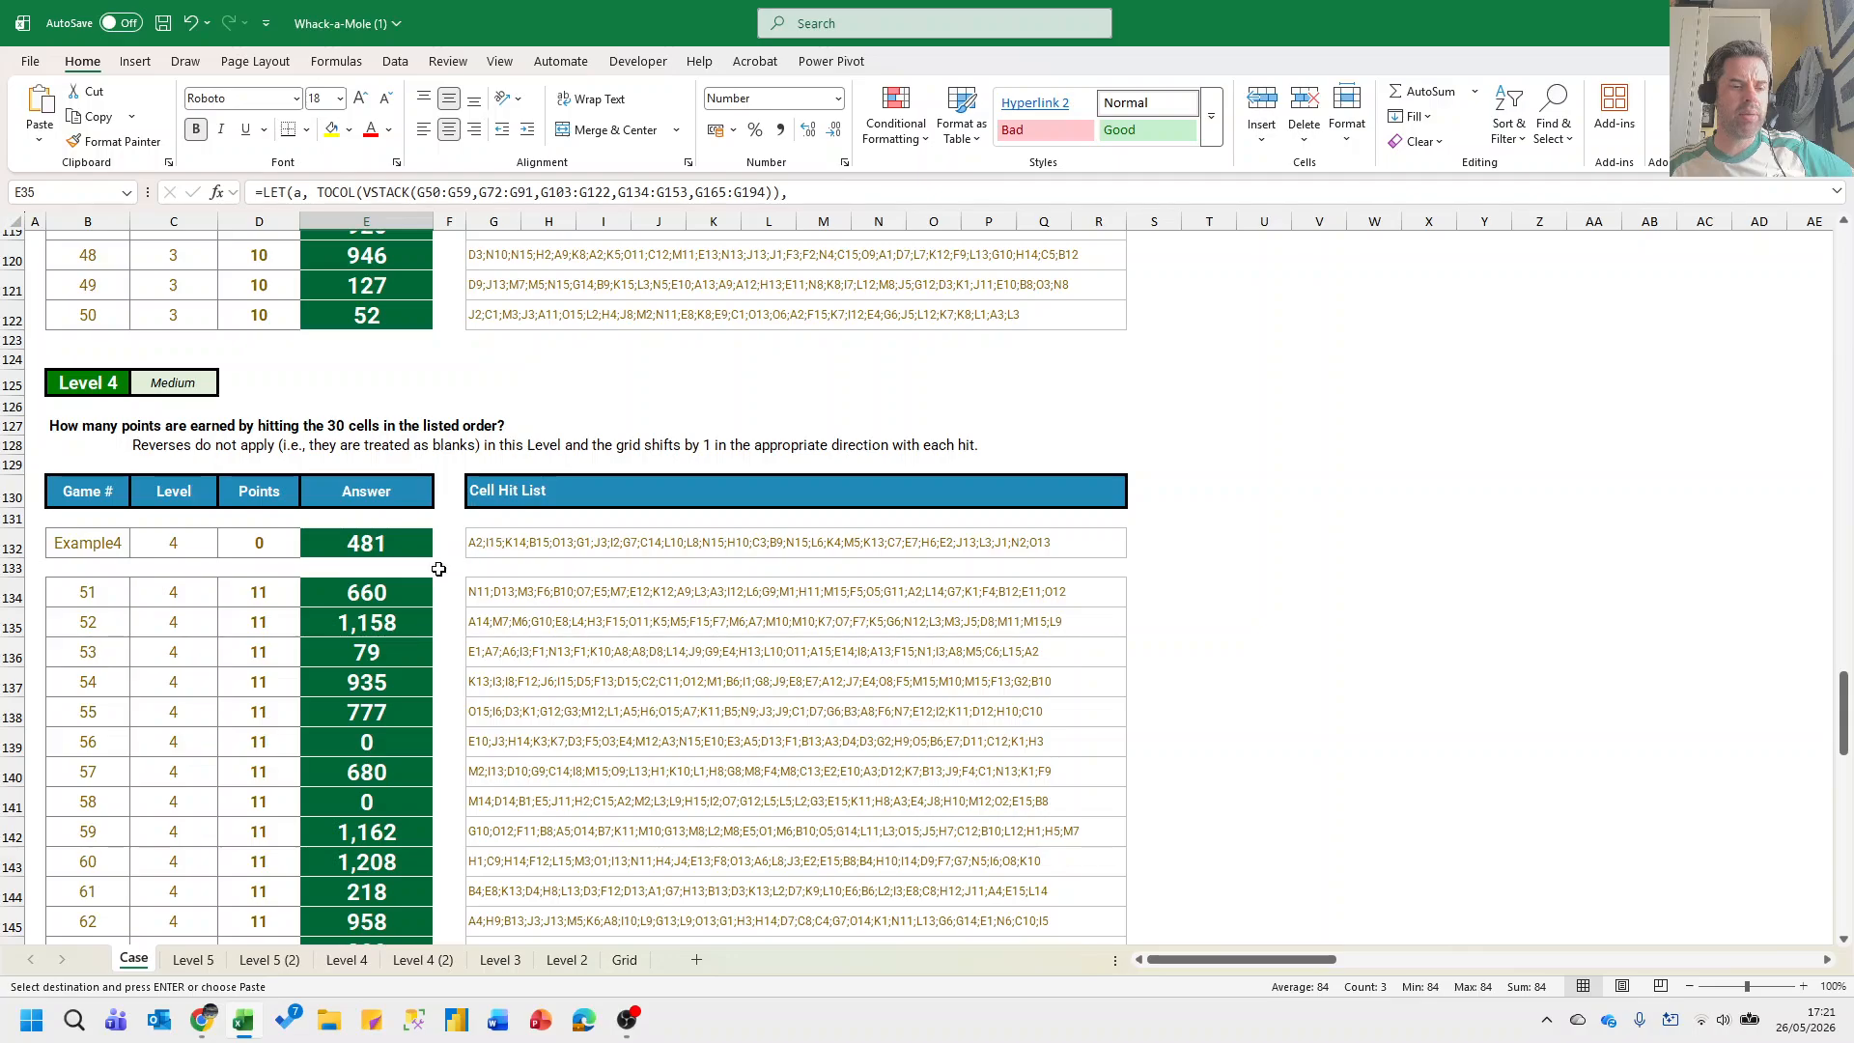
scroll(352, 596, up, 5)
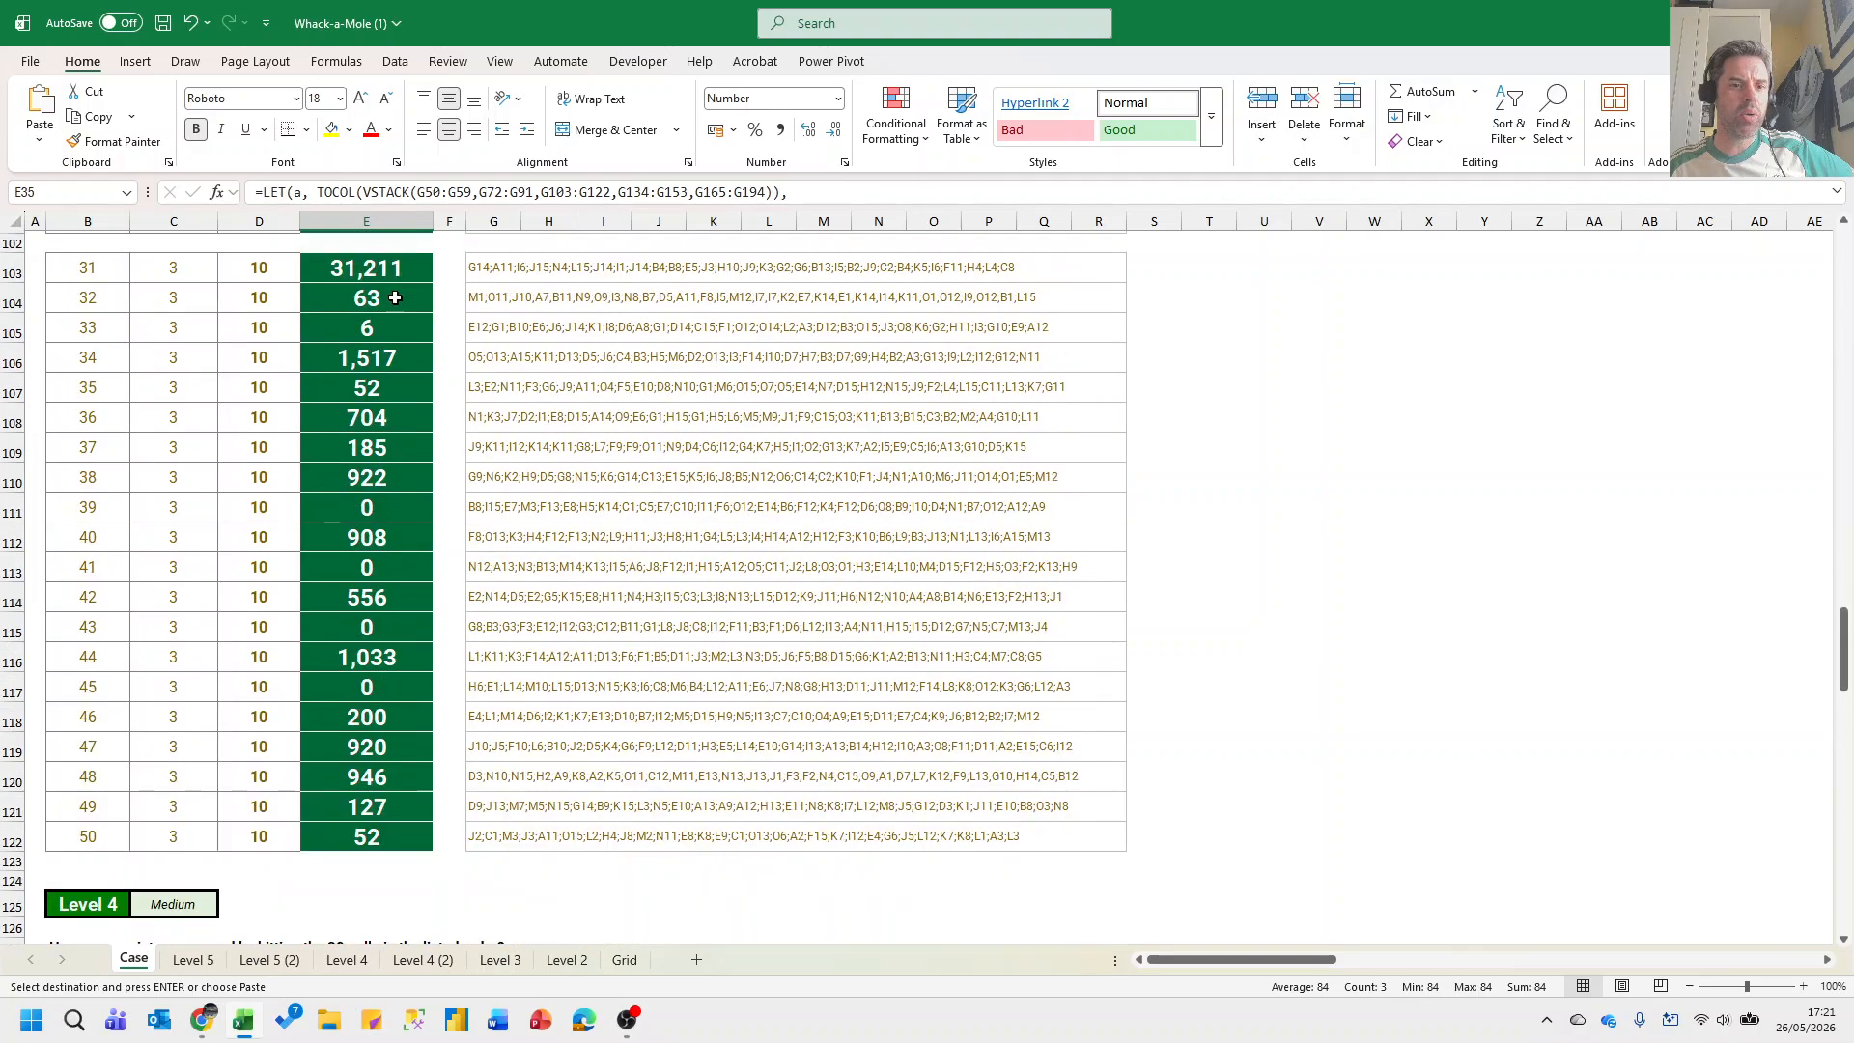
scroll(371, 704, down, 5)
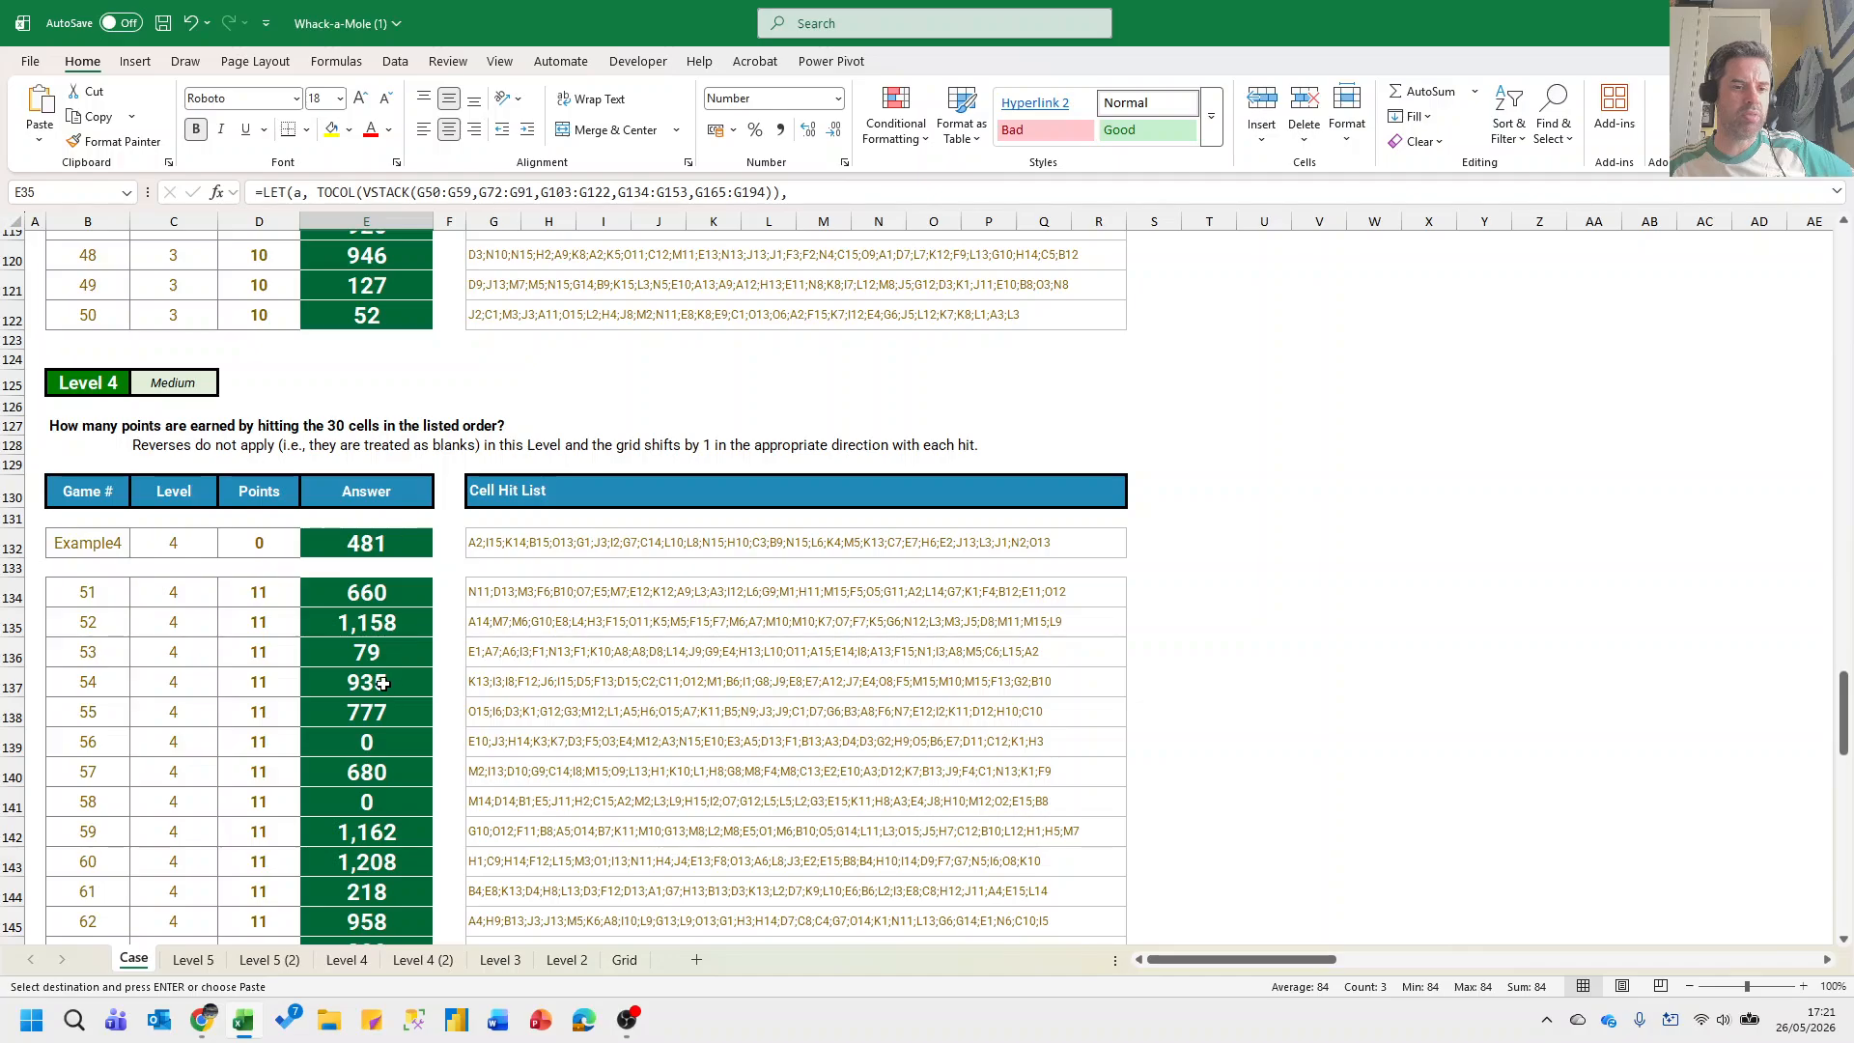
scroll(380, 693, down, 1)
scroll(381, 692, down, 2)
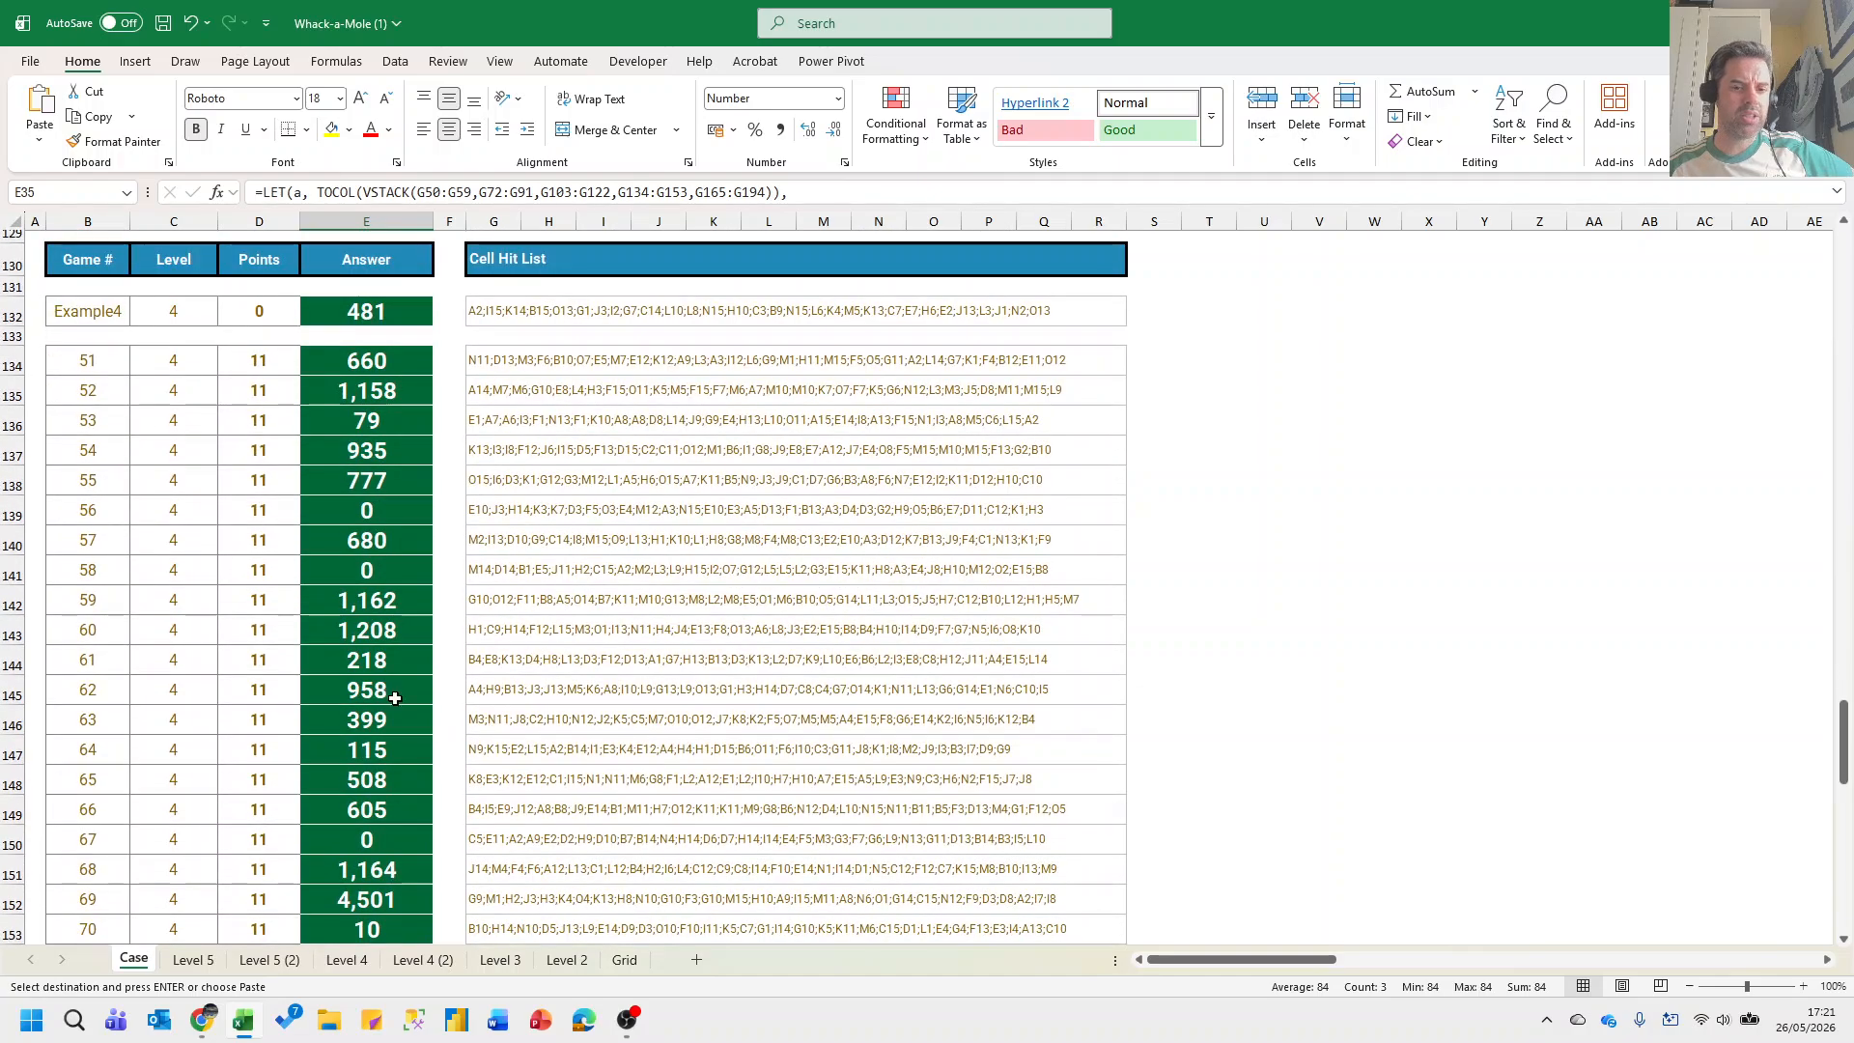
scroll(400, 696, down, 2)
scroll(401, 696, up, 14)
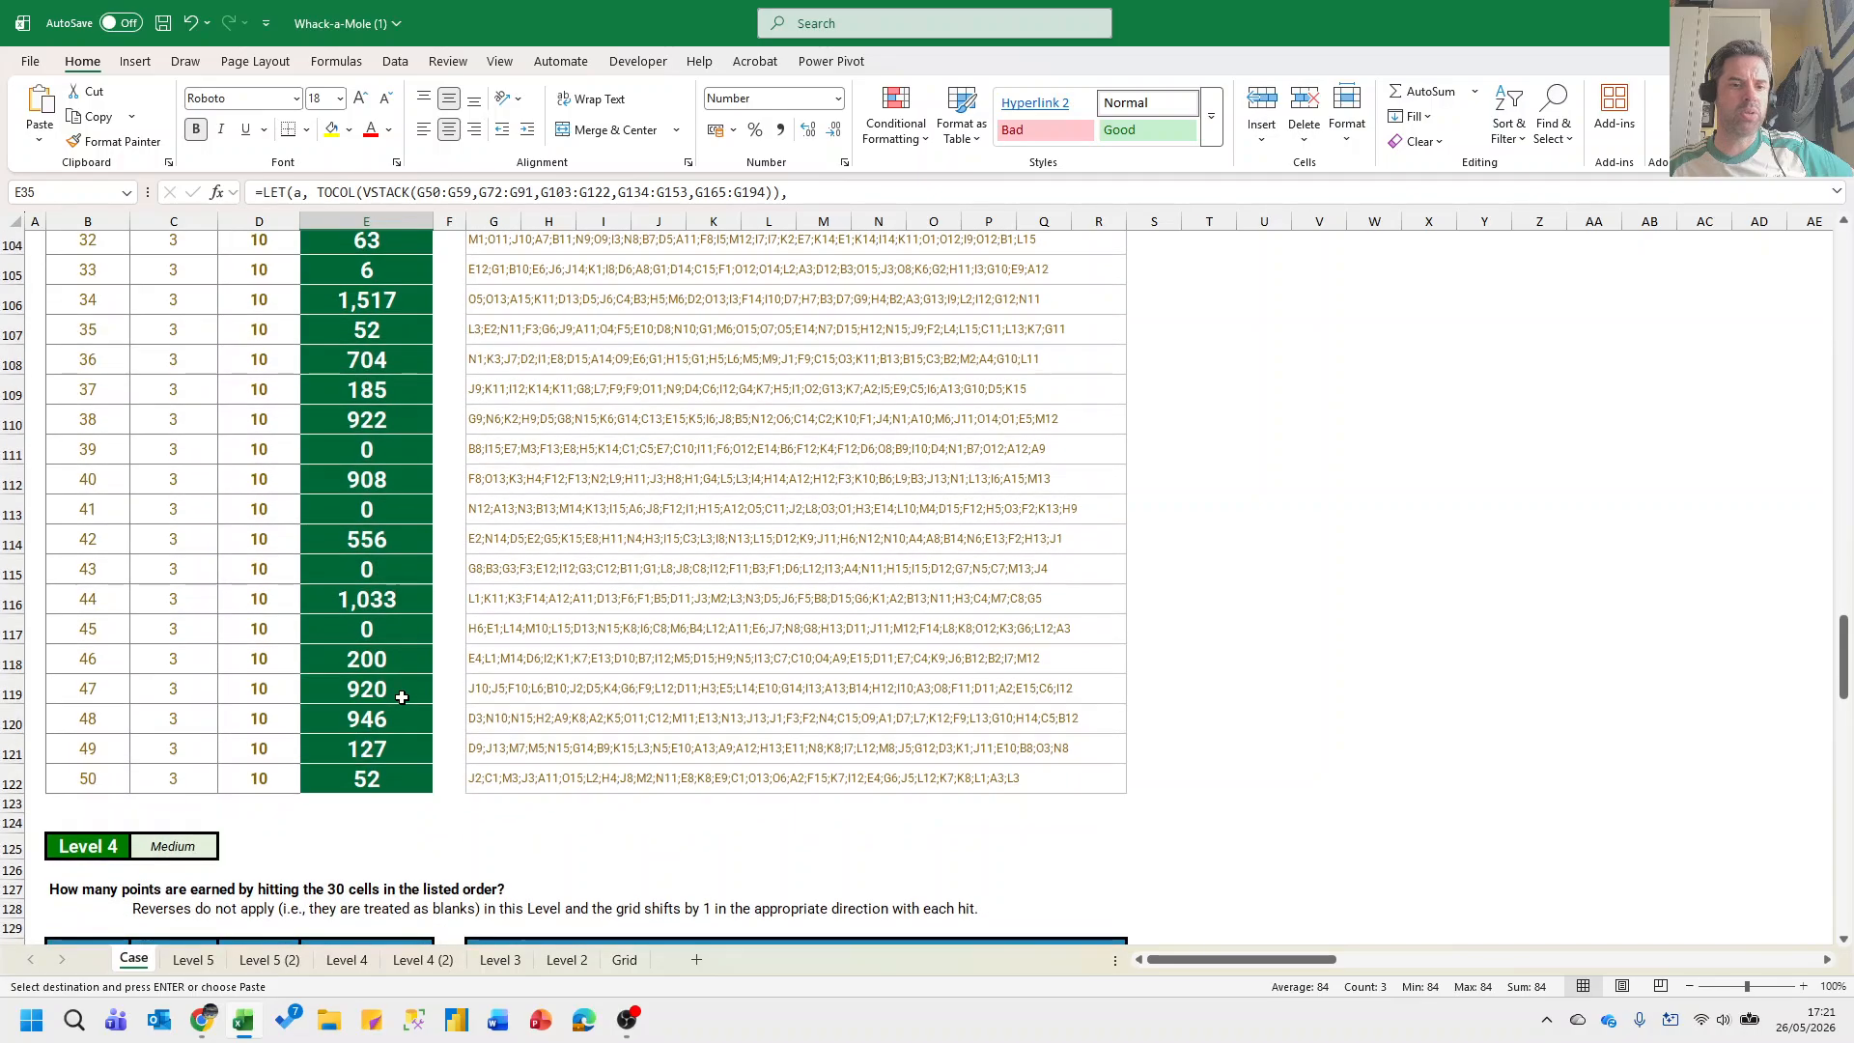
scroll(629, 611, down, 11)
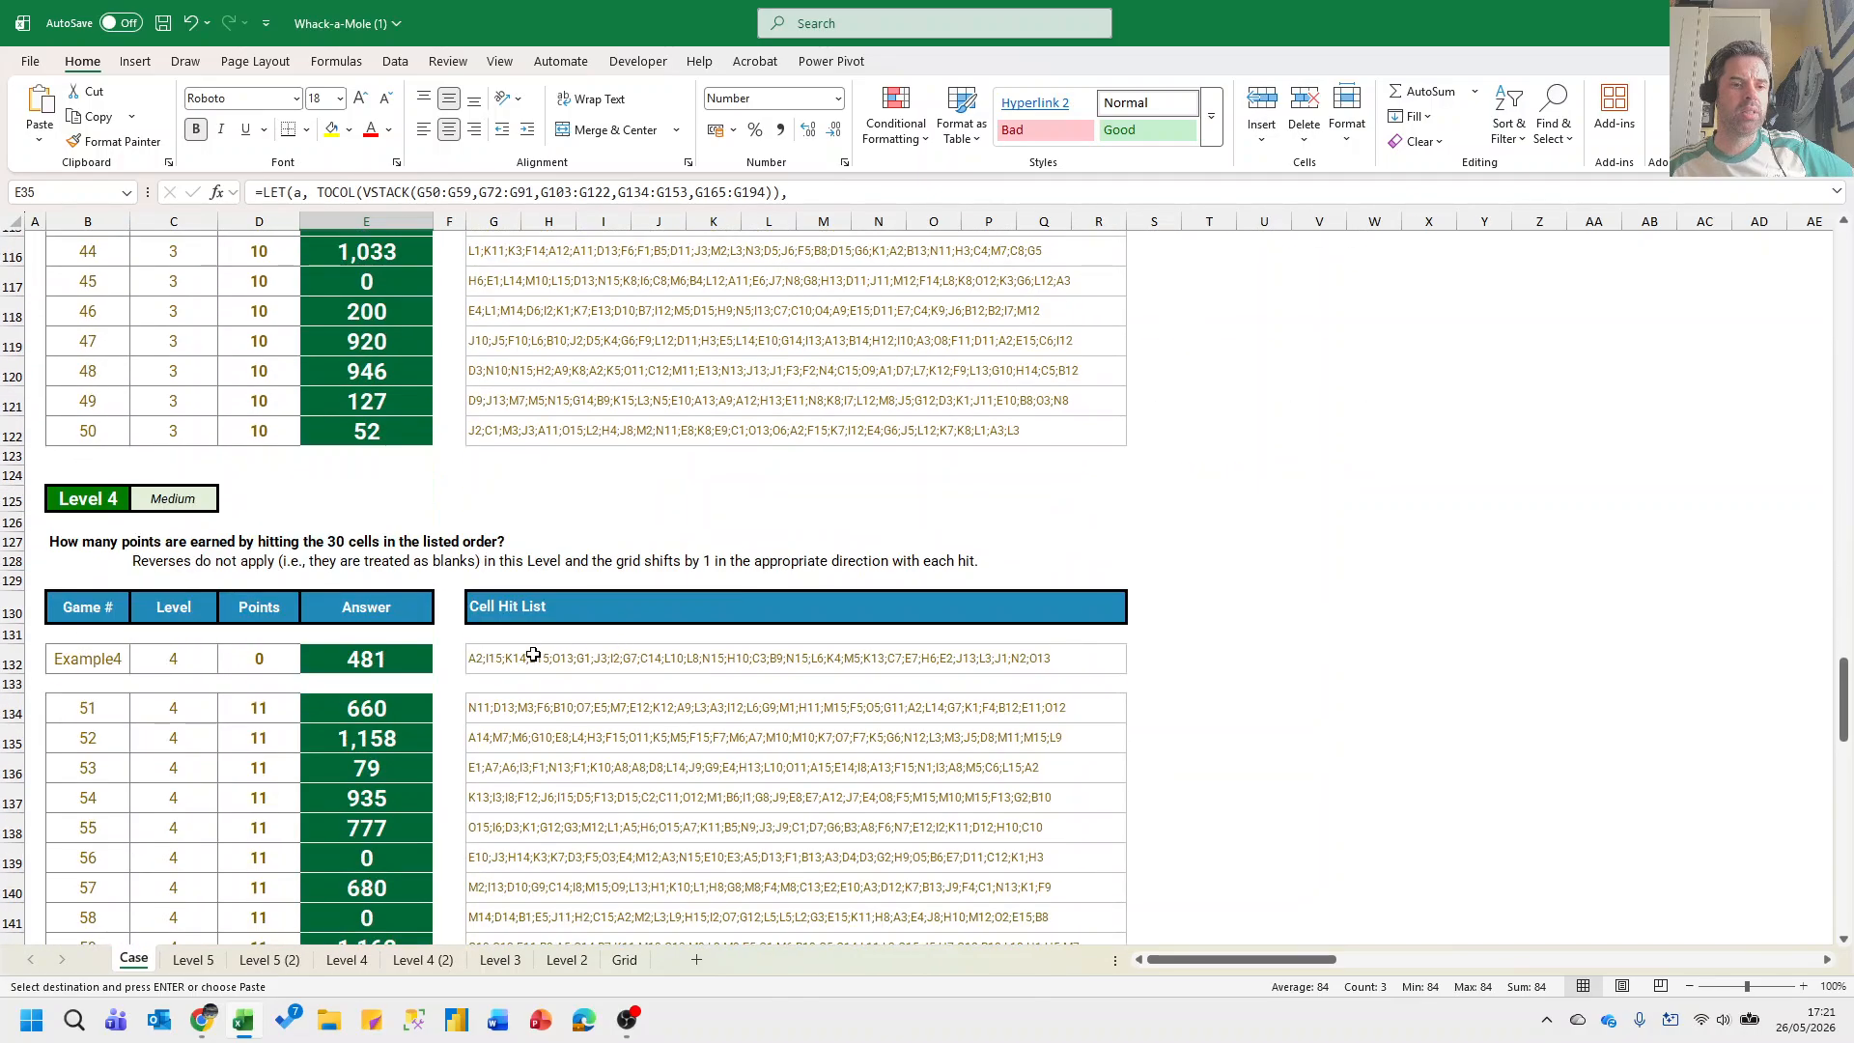
scroll(482, 656, down, 2)
scroll(482, 656, up, 3)
scroll(483, 655, down, 4)
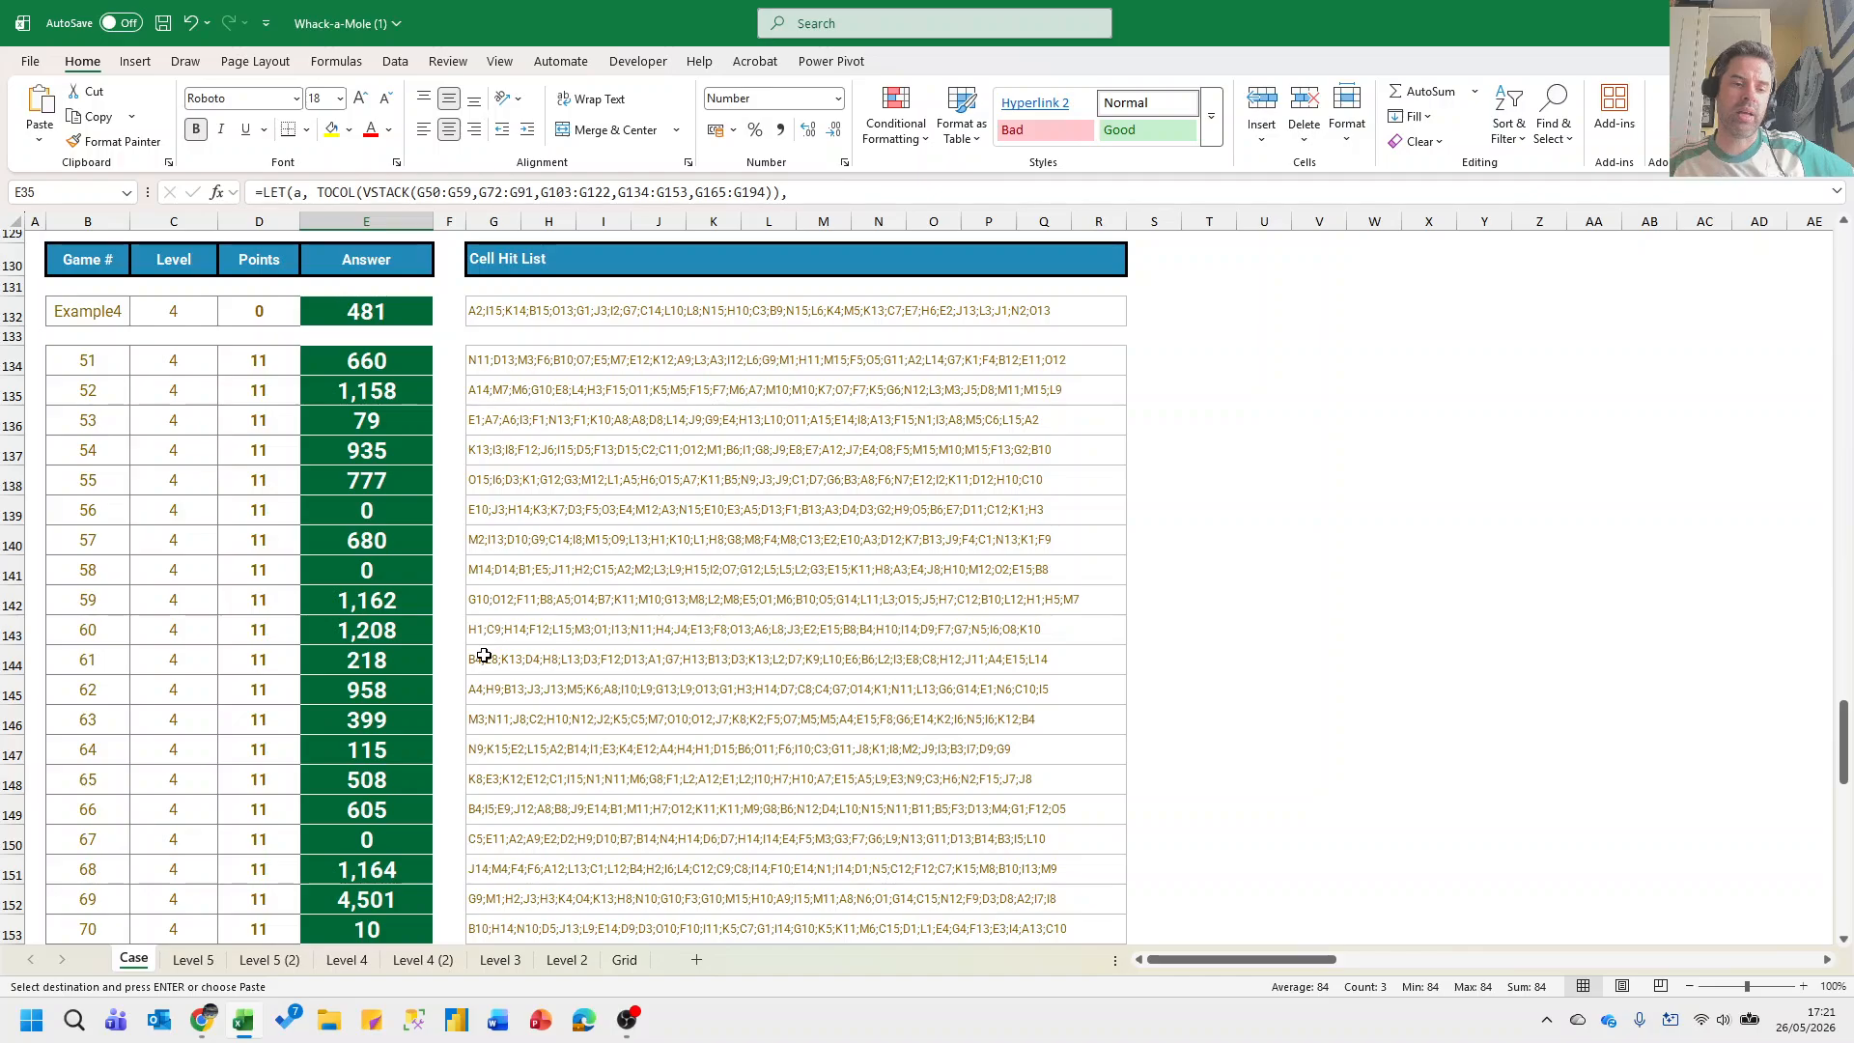
scroll(487, 647, down, 2)
scroll(496, 604, up, 2)
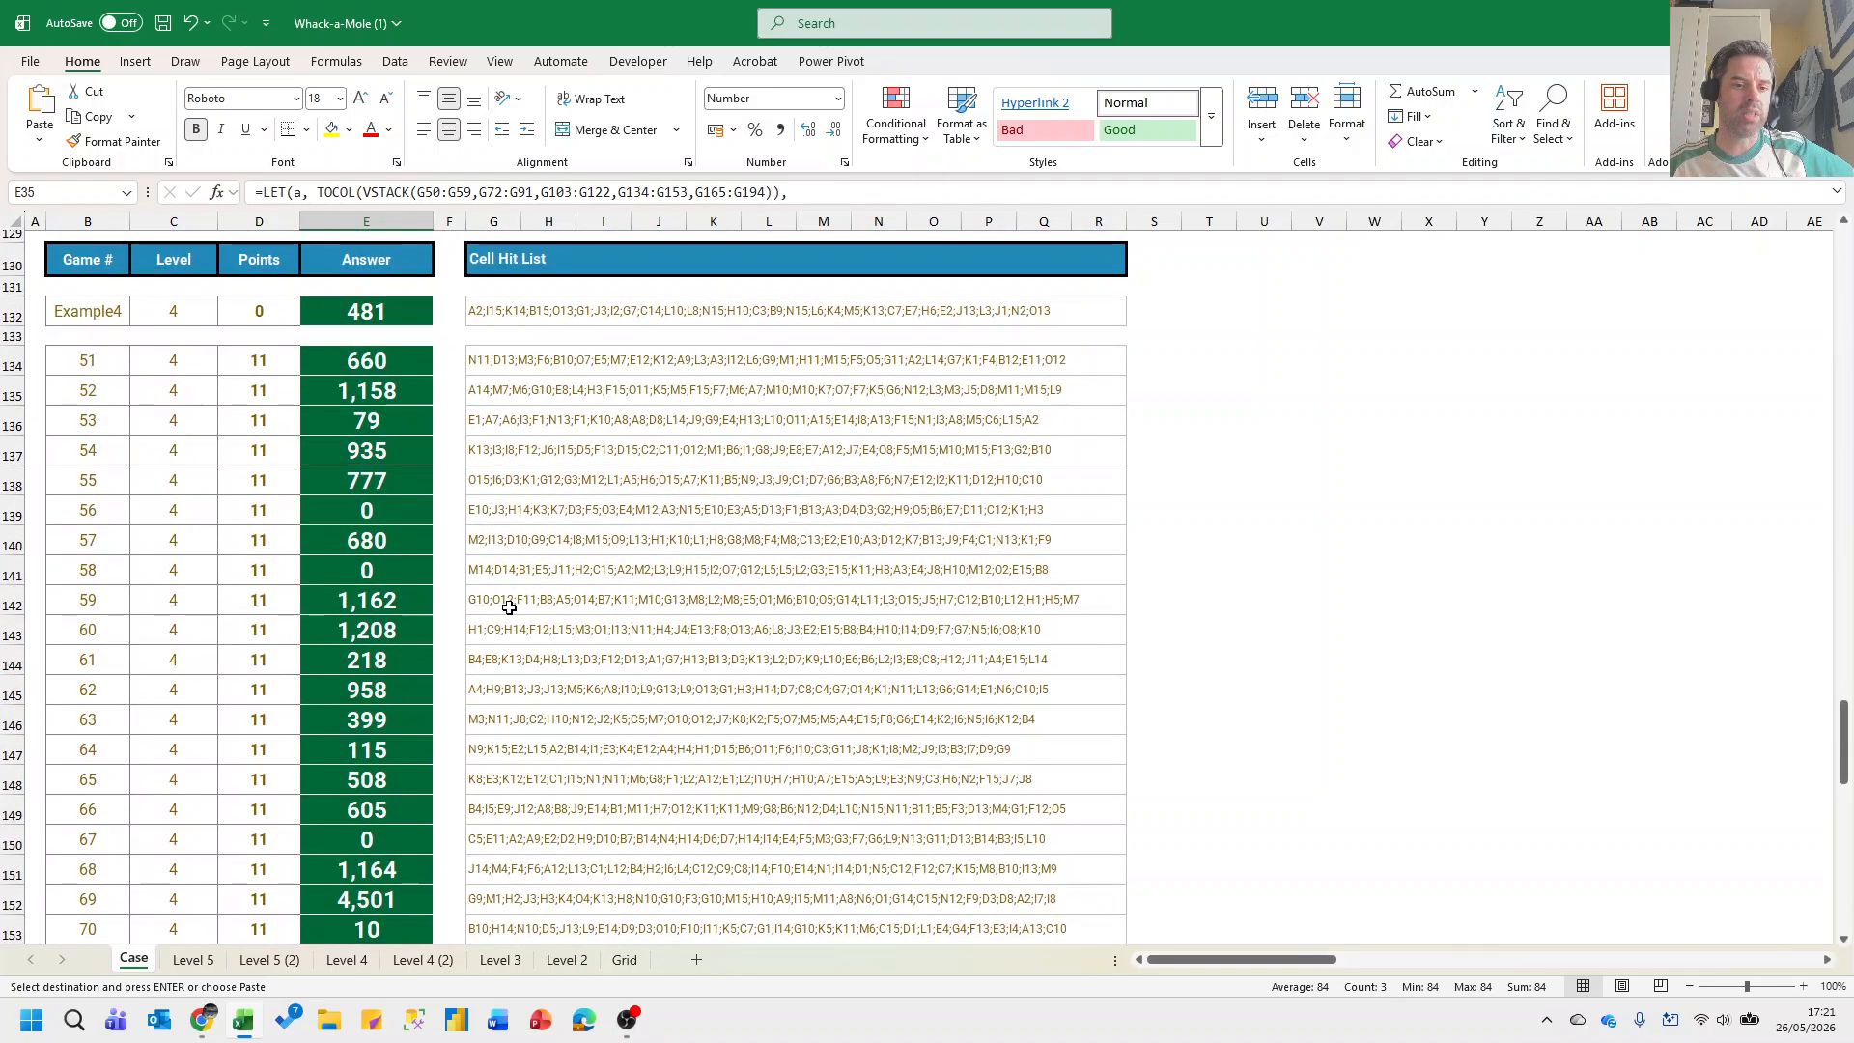
Inspect the zero-score answers among the Level 3 games and in Level 4 games 56 and 58.
scroll(379, 496, up, 9)
scroll(383, 506, down, 1)
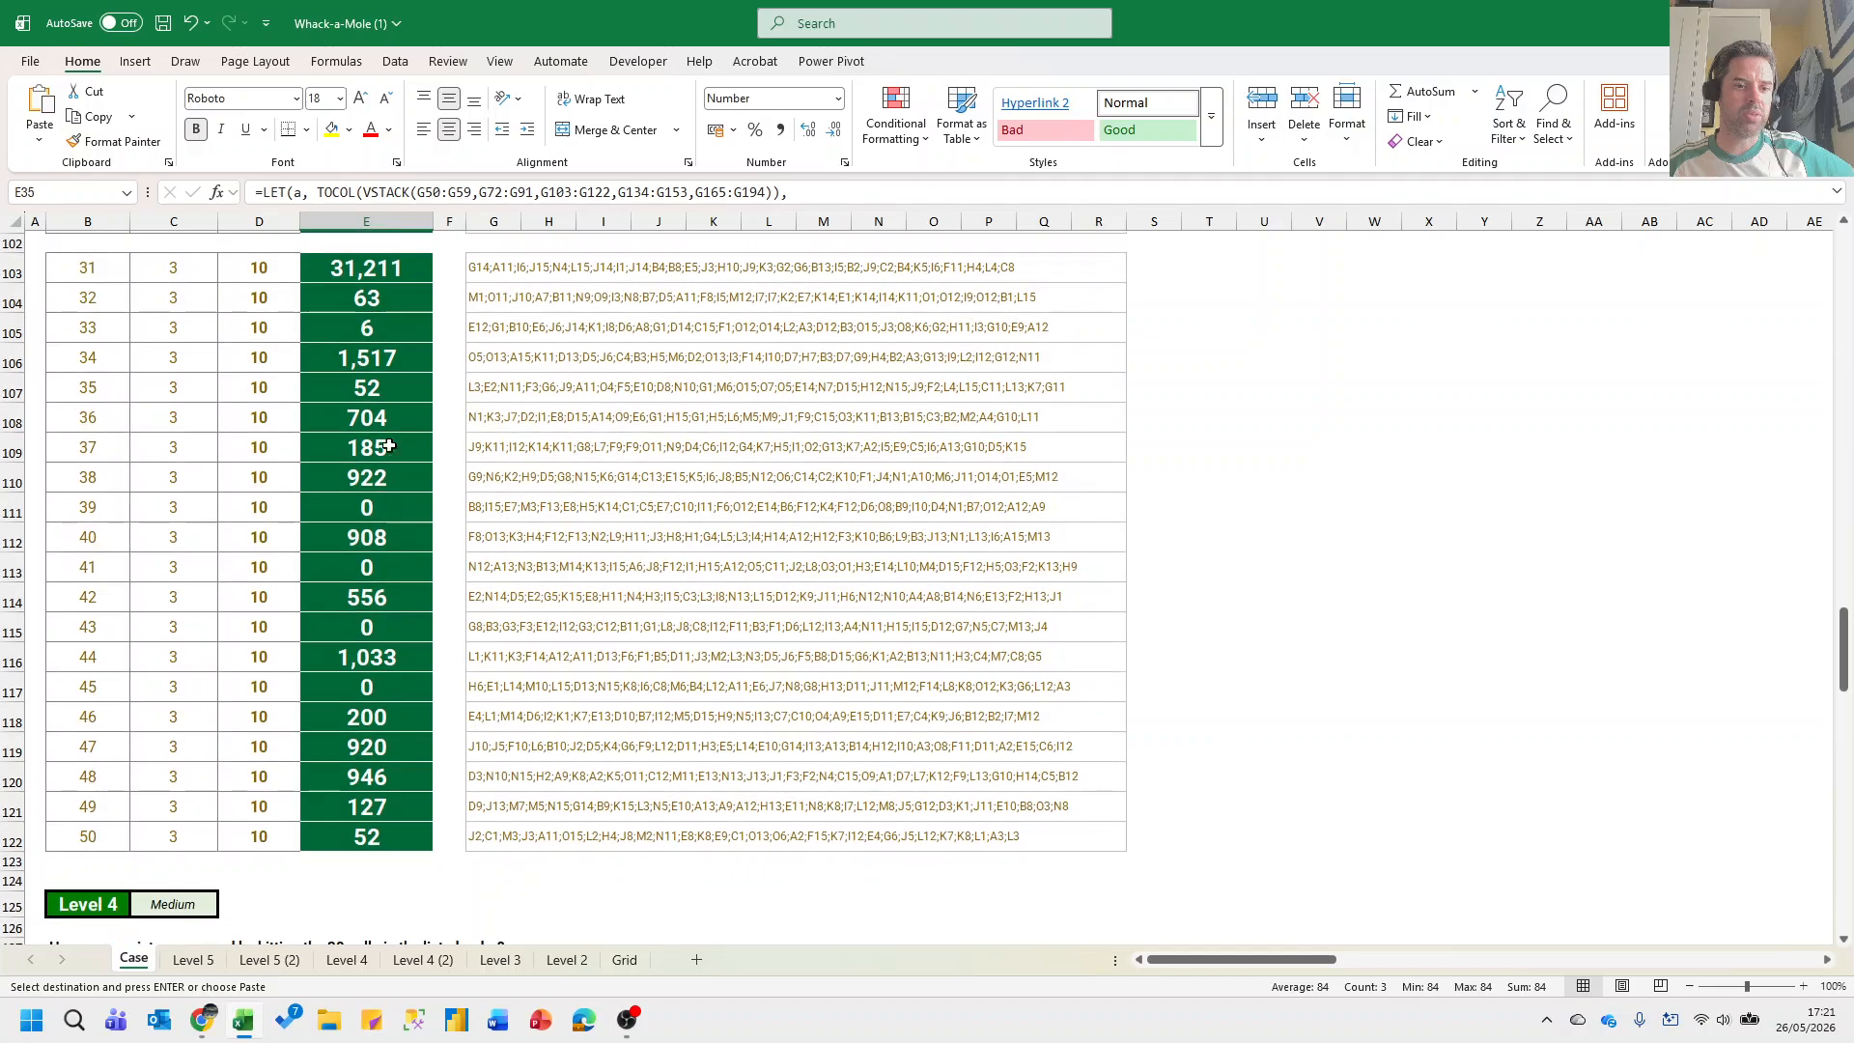
click(382, 571)
click(383, 632)
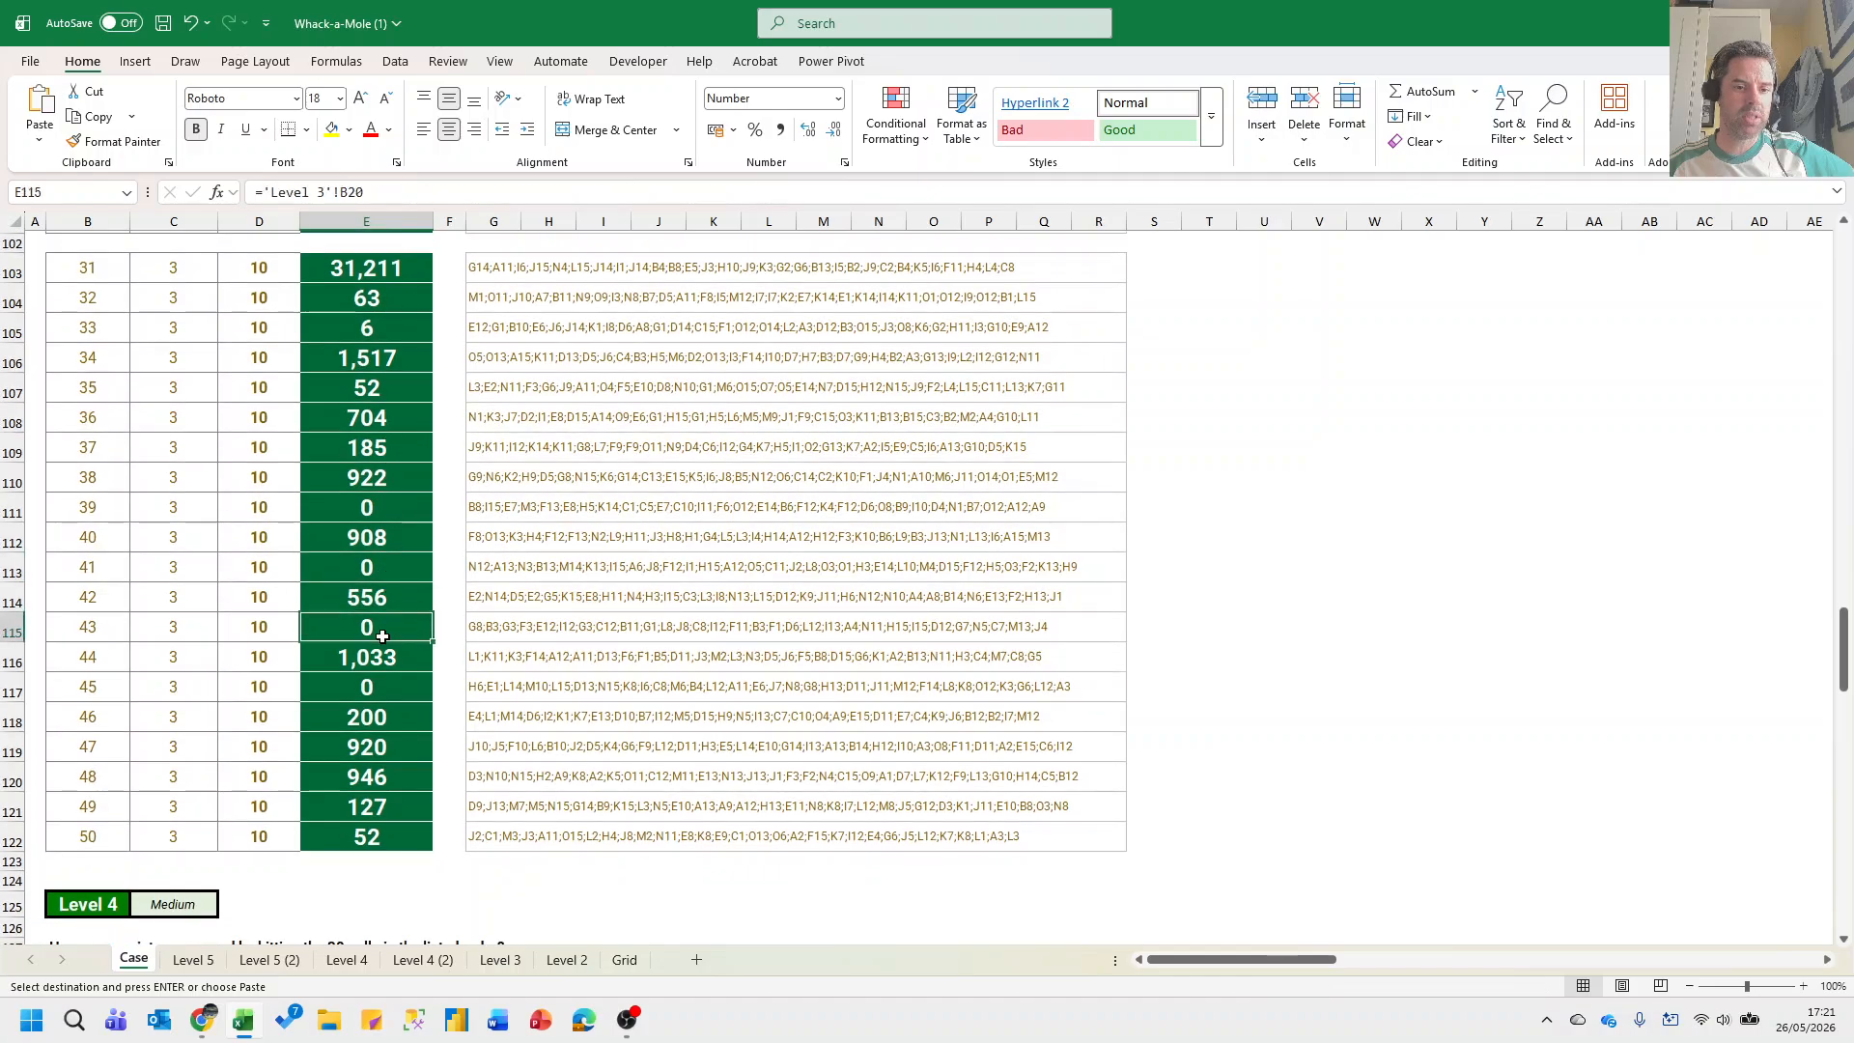
scroll(370, 692, down, 8)
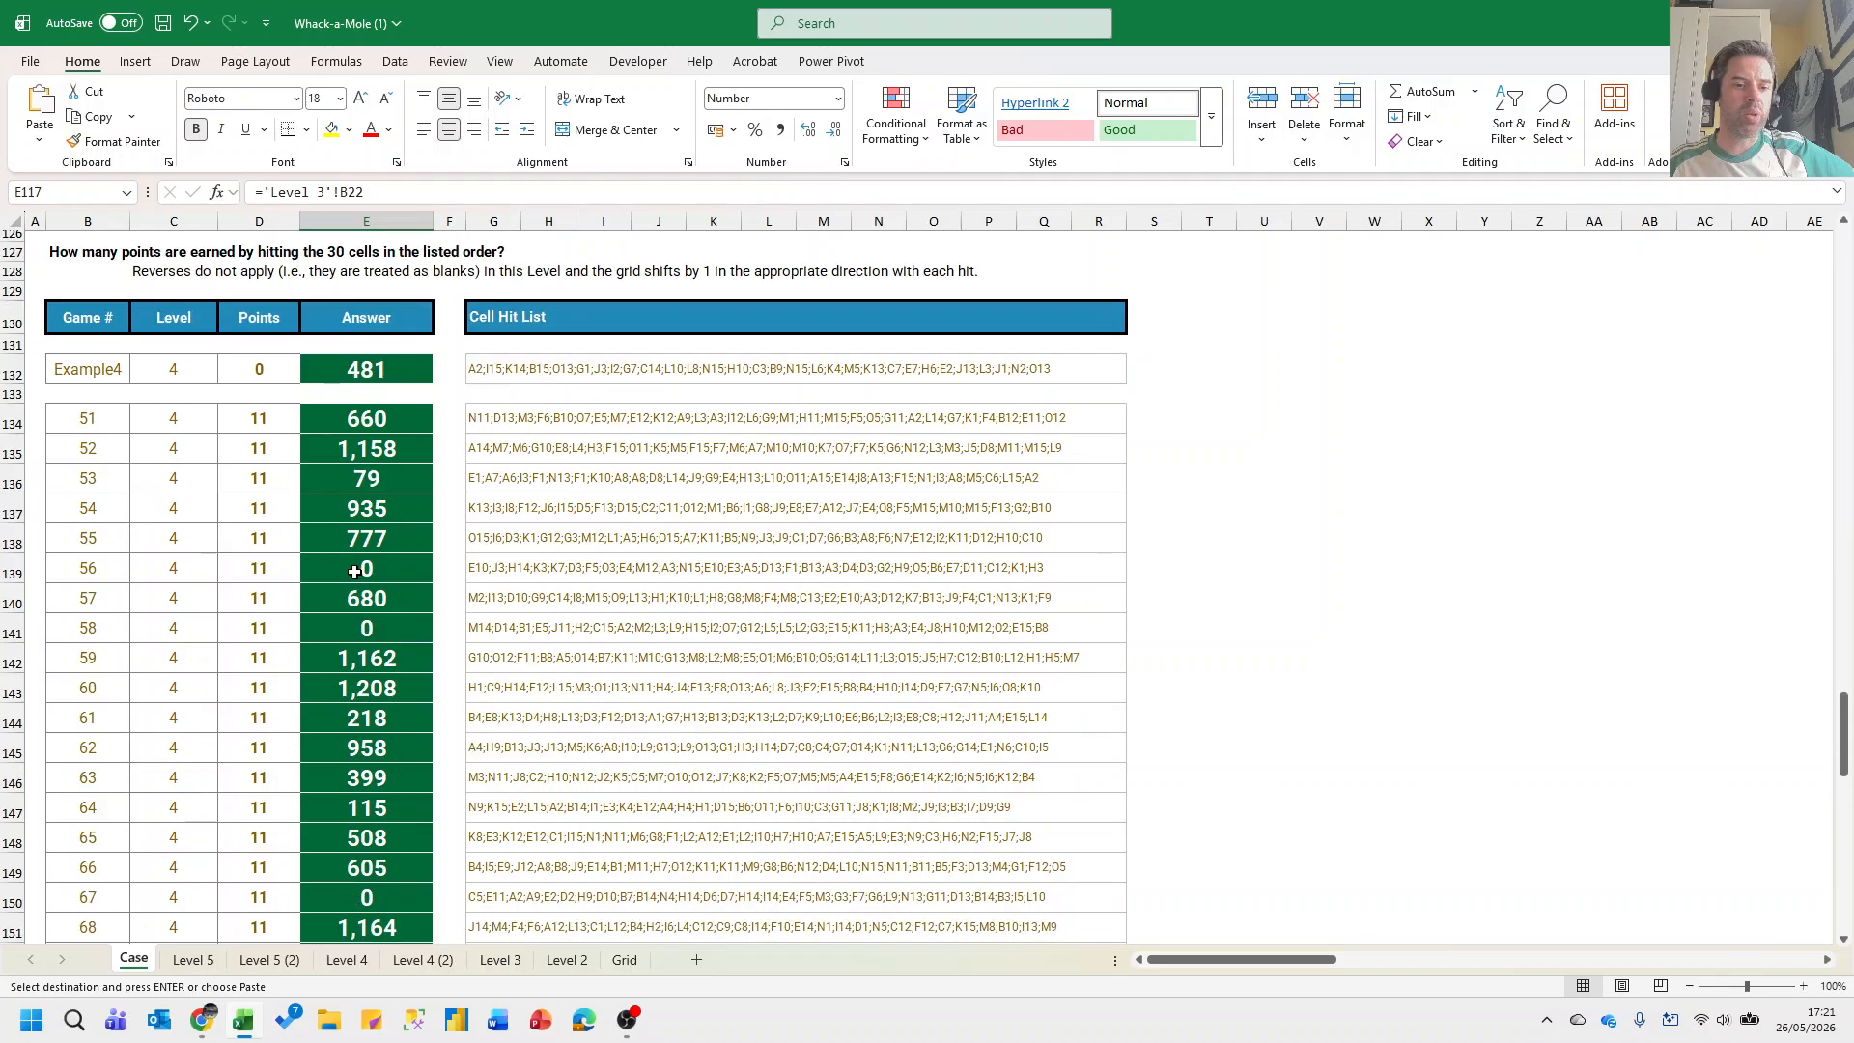
click(357, 569)
click(360, 618)
scroll(376, 623, down, 3)
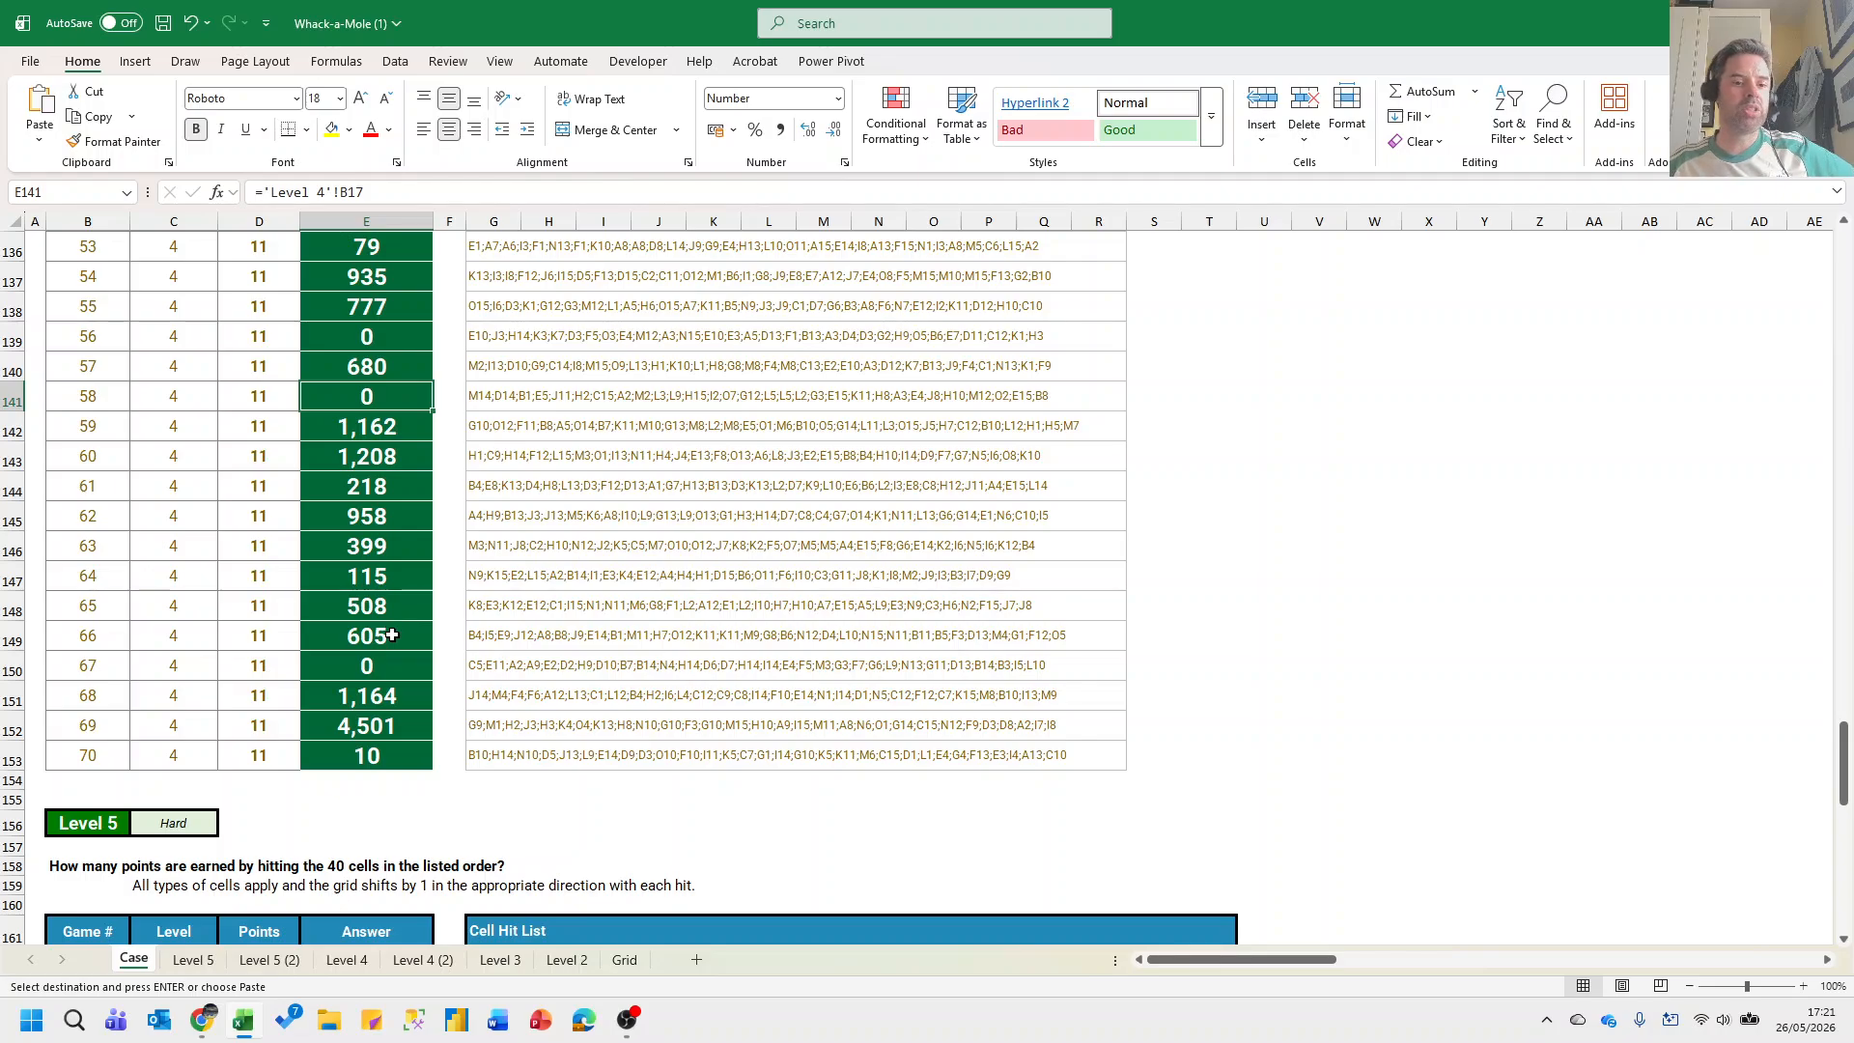
scroll(396, 623, up, 3)
scroll(413, 613, down, 1)
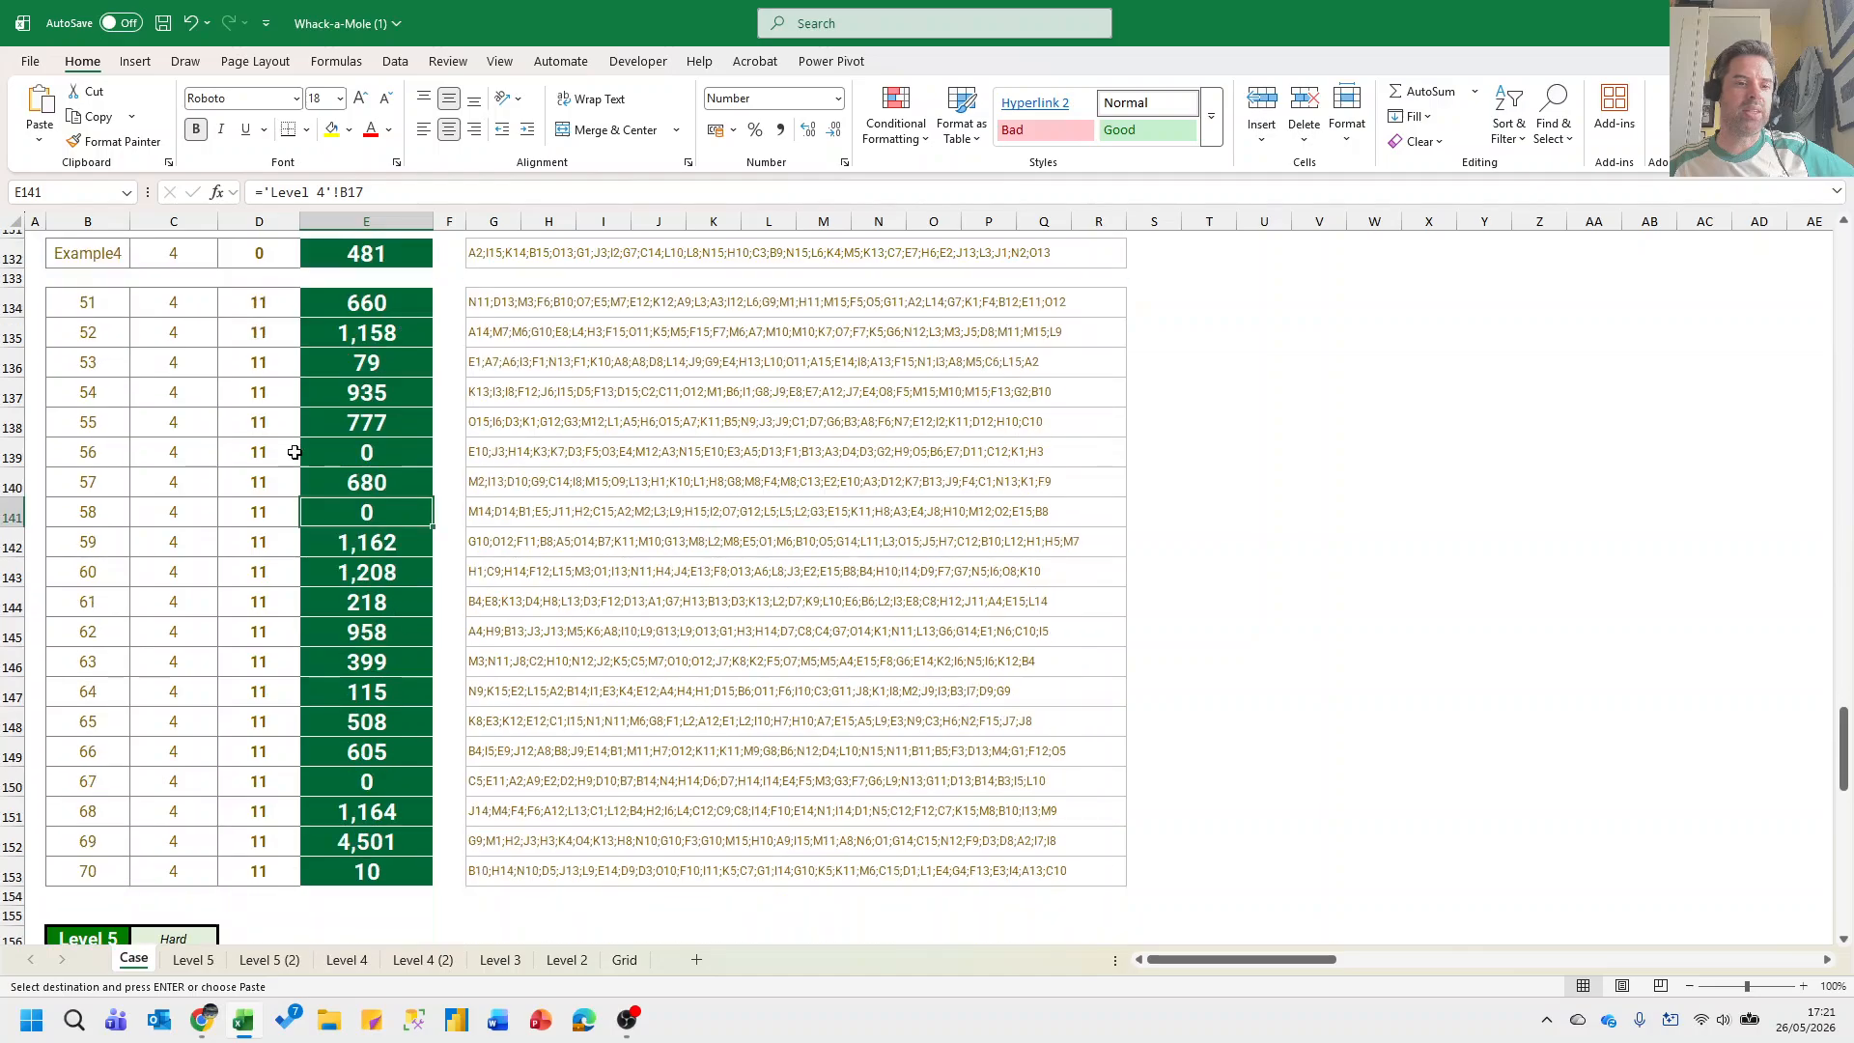
Look over the Level 3 answers once more and return to the title at the start of the Case sheet.
scroll(417, 593, up, 5)
scroll(417, 594, up, 5)
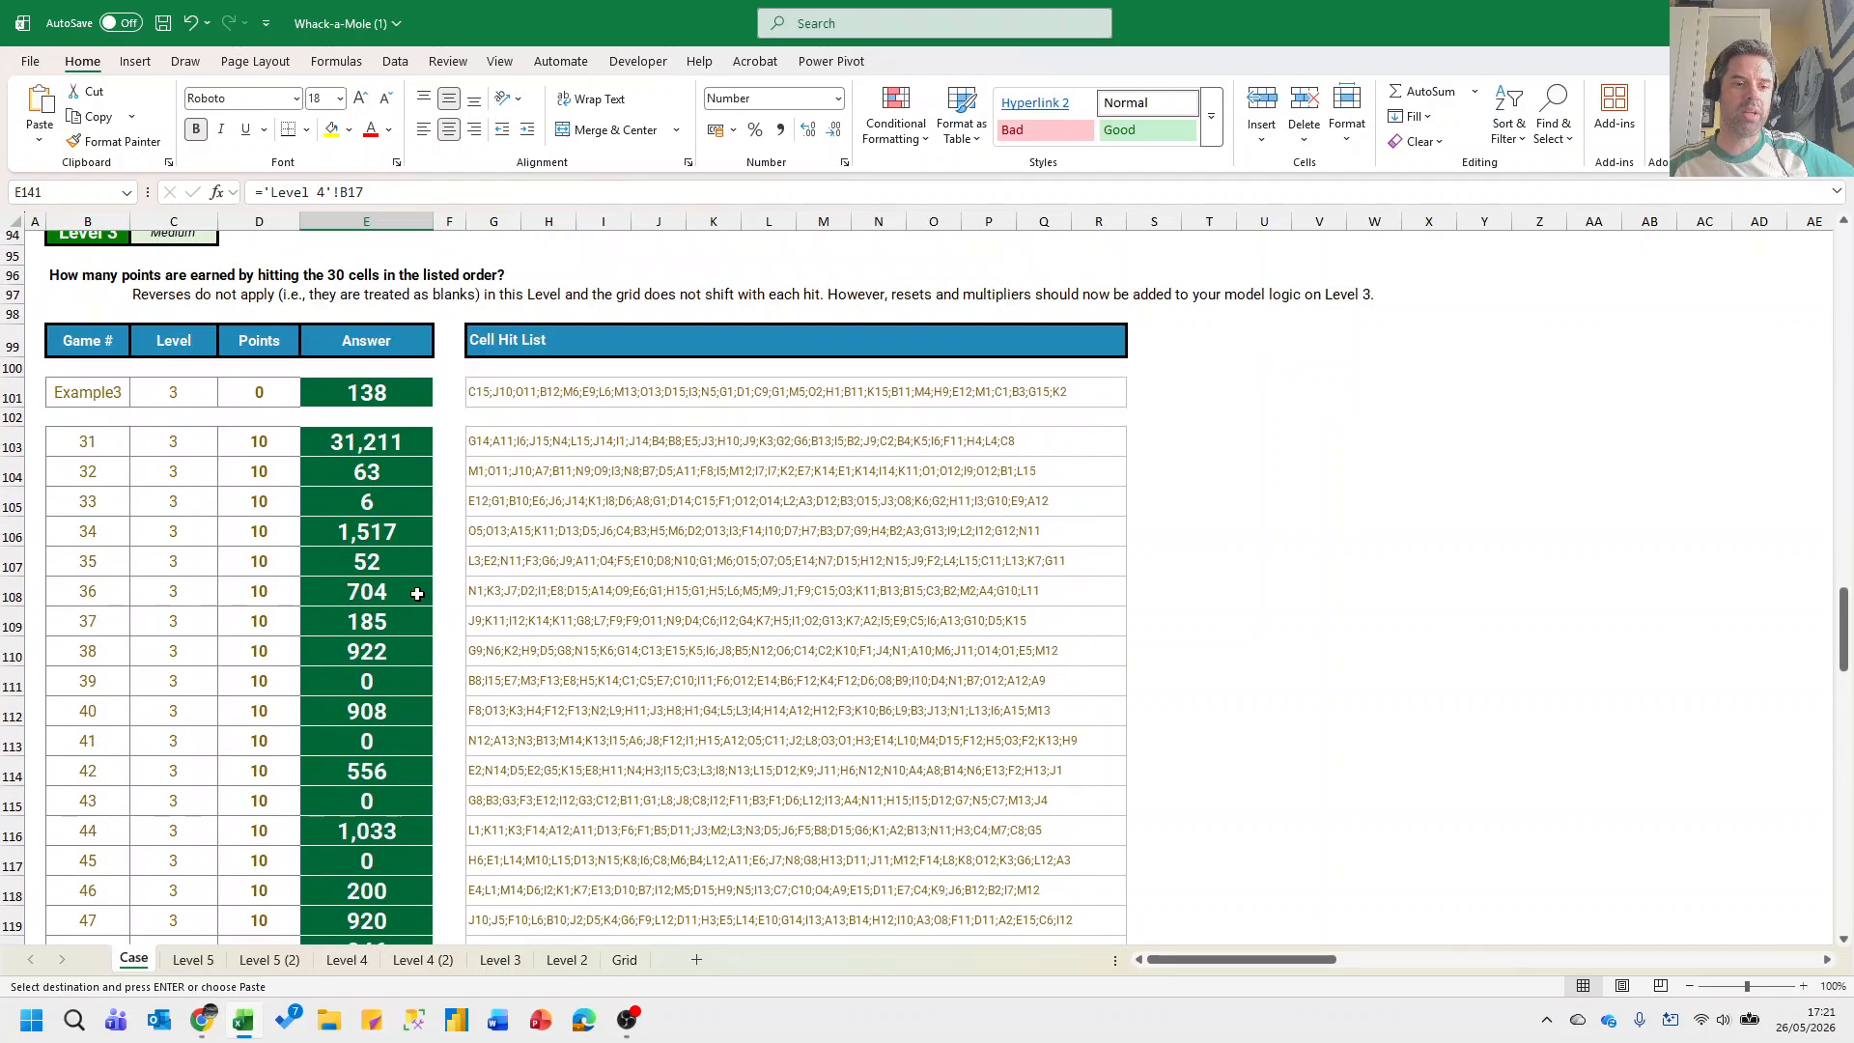
scroll(369, 769, up, 6)
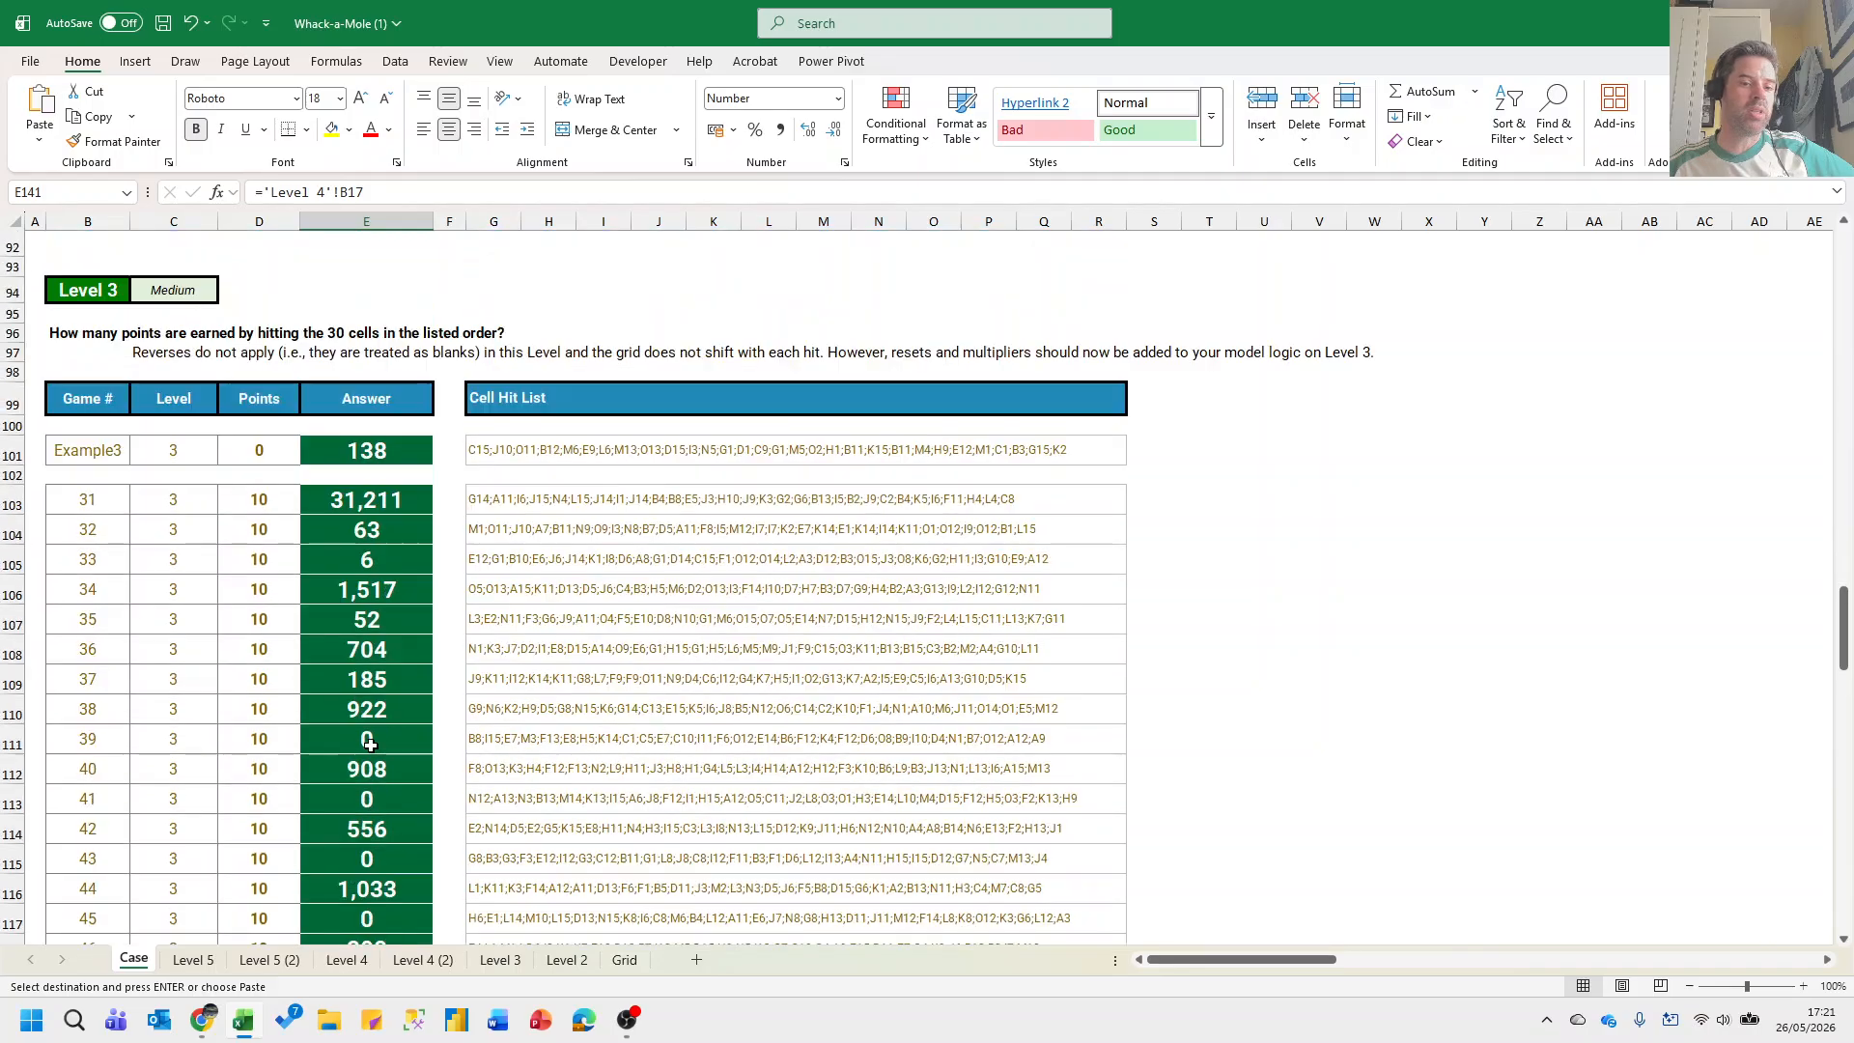
scroll(370, 748, down, 3)
scroll(370, 744, down, 3)
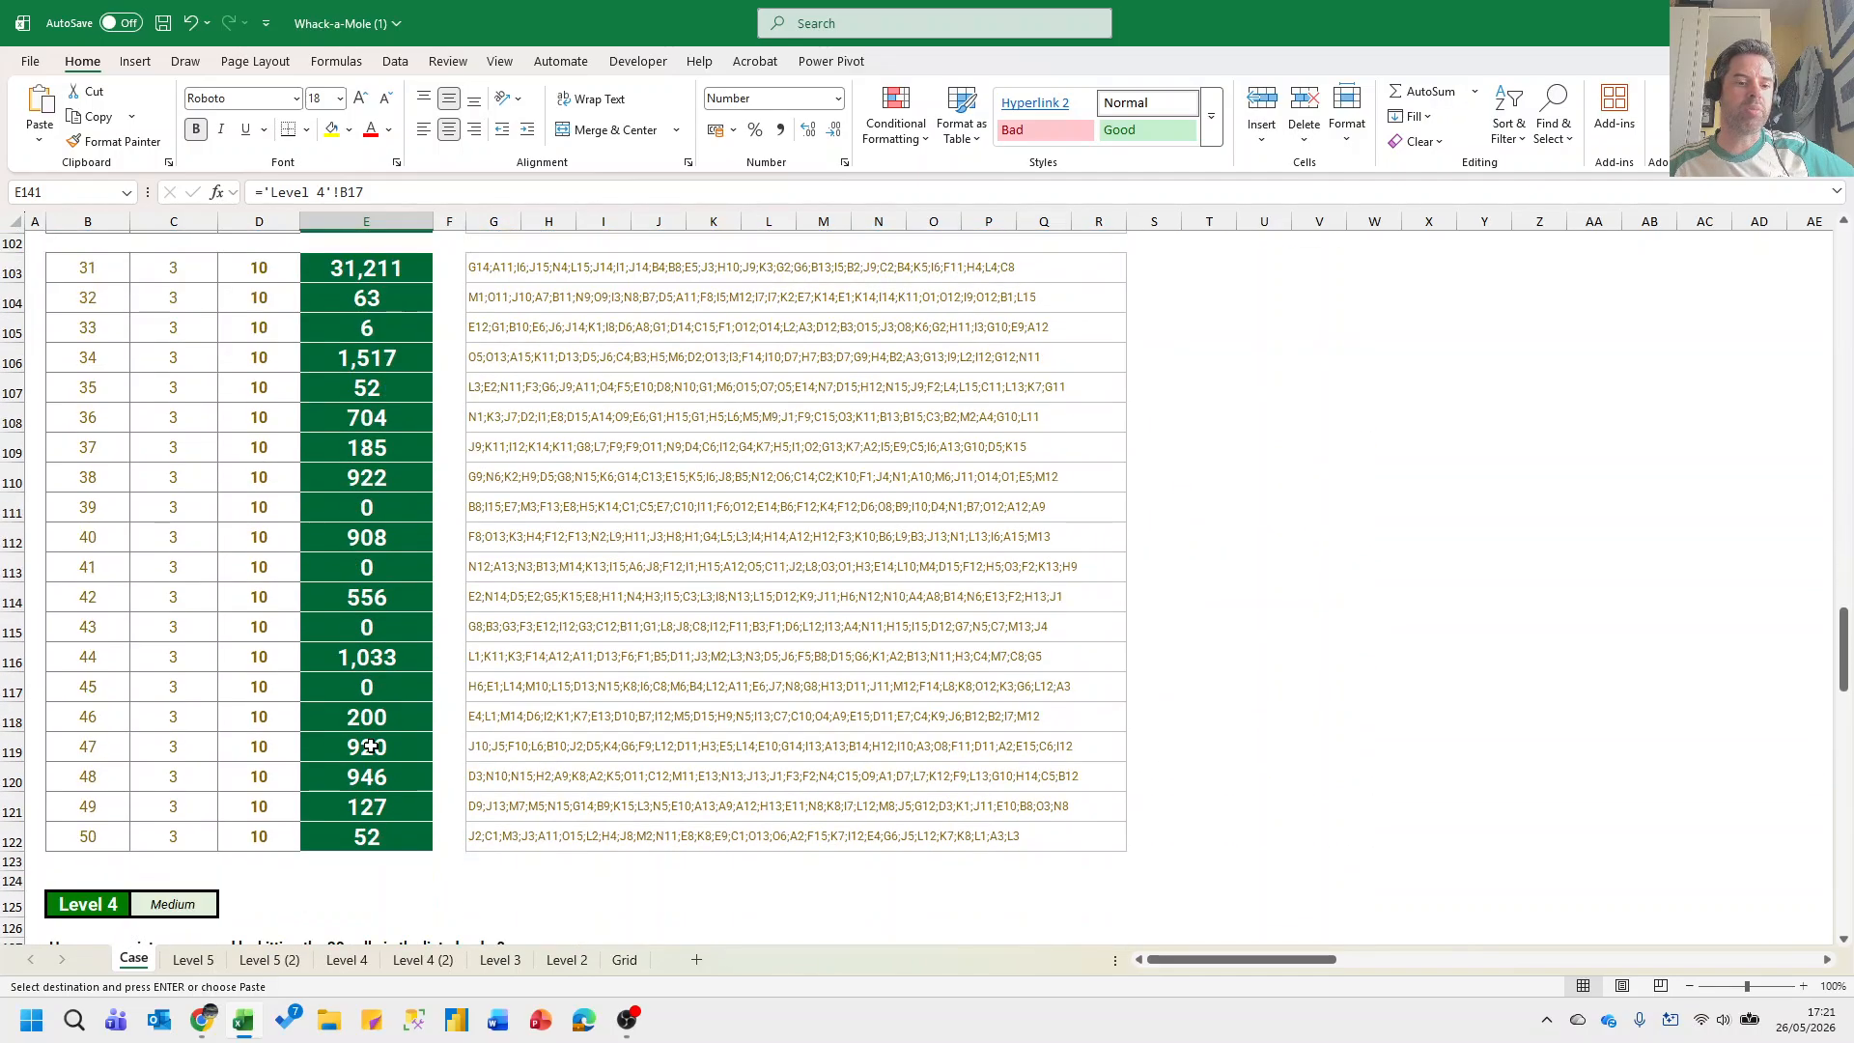
scroll(370, 744, up, 20)
scroll(369, 743, up, 8)
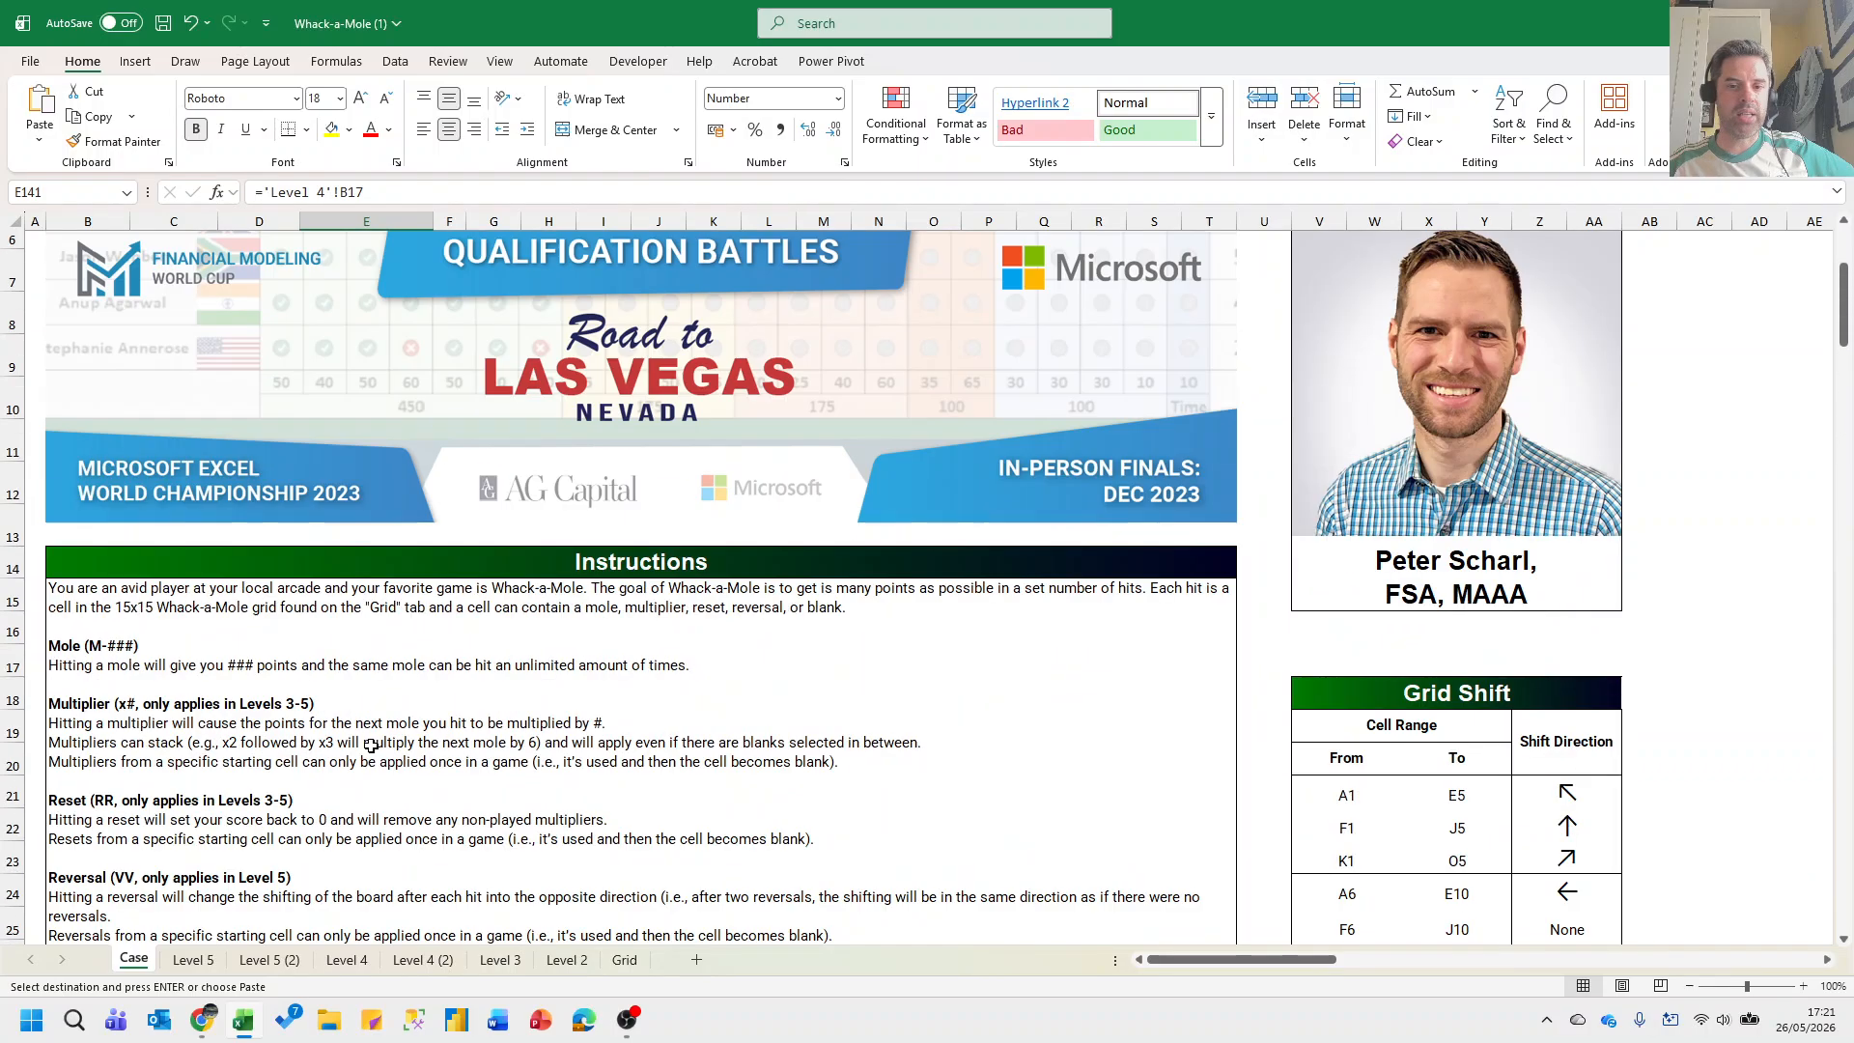
scroll(384, 720, up, 2)
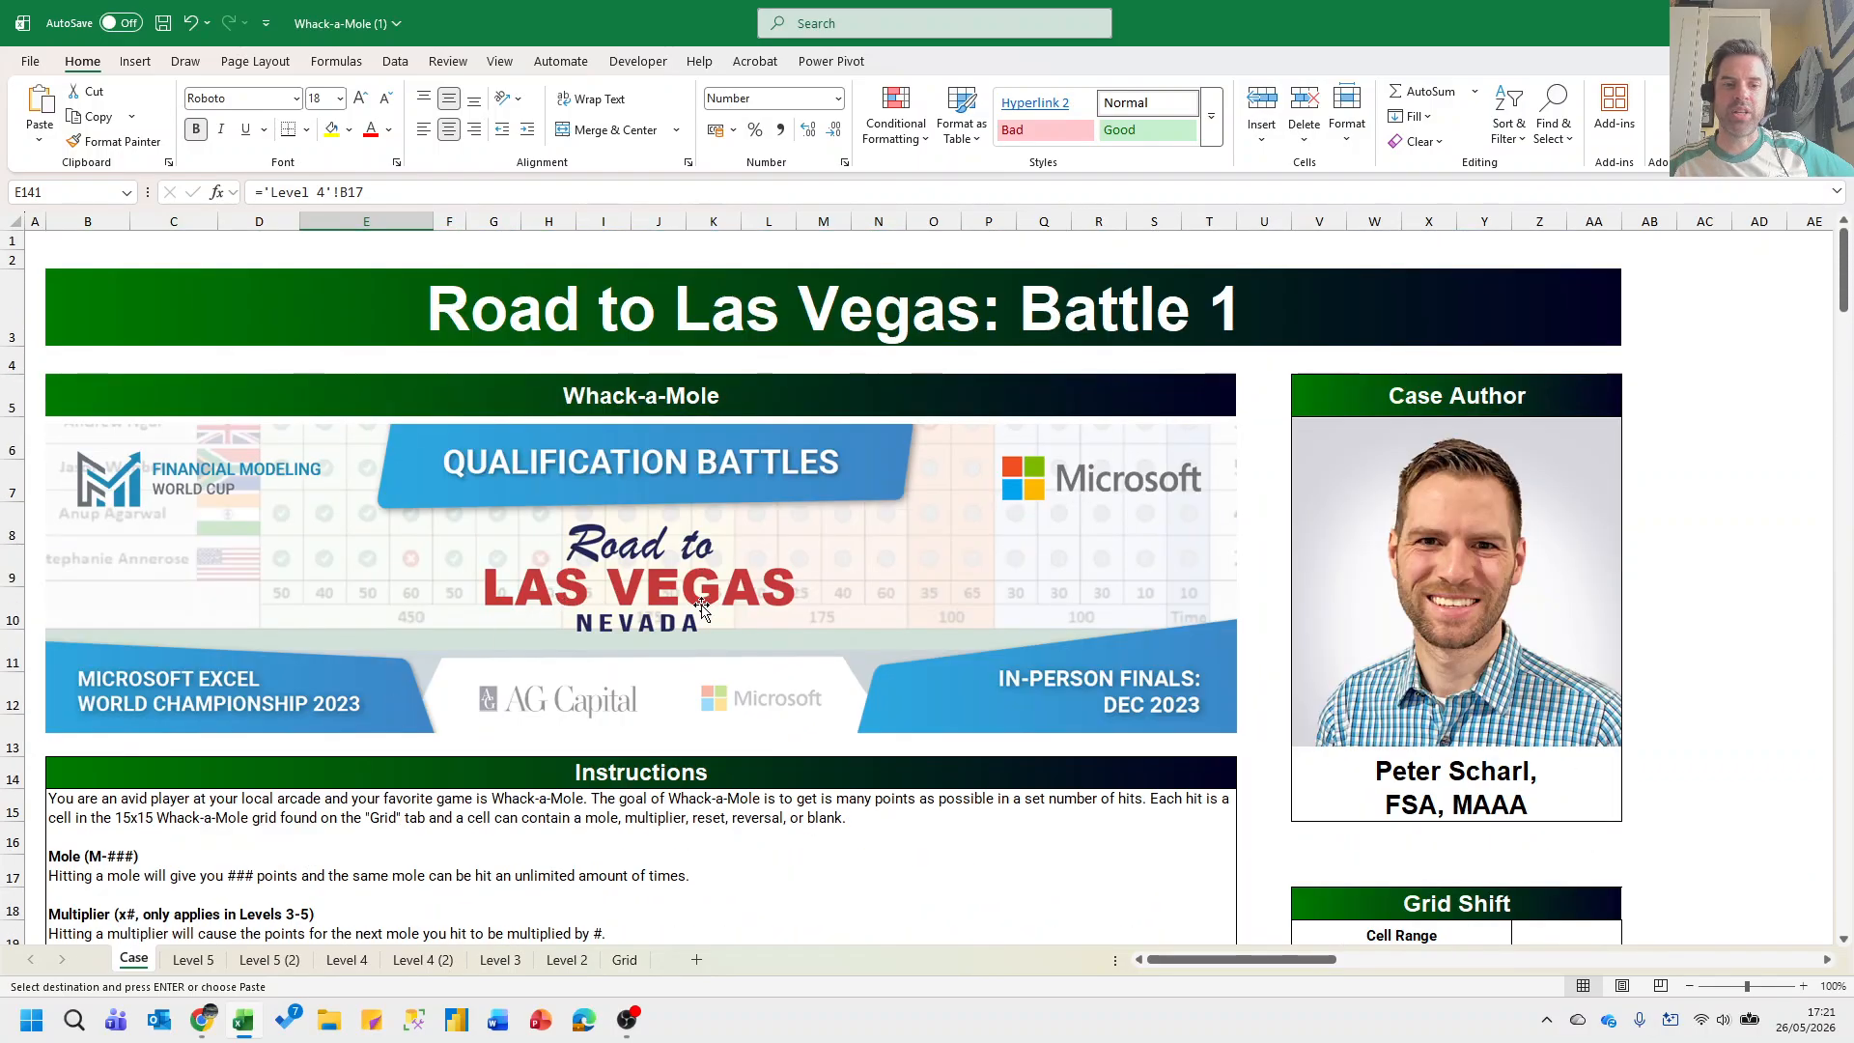